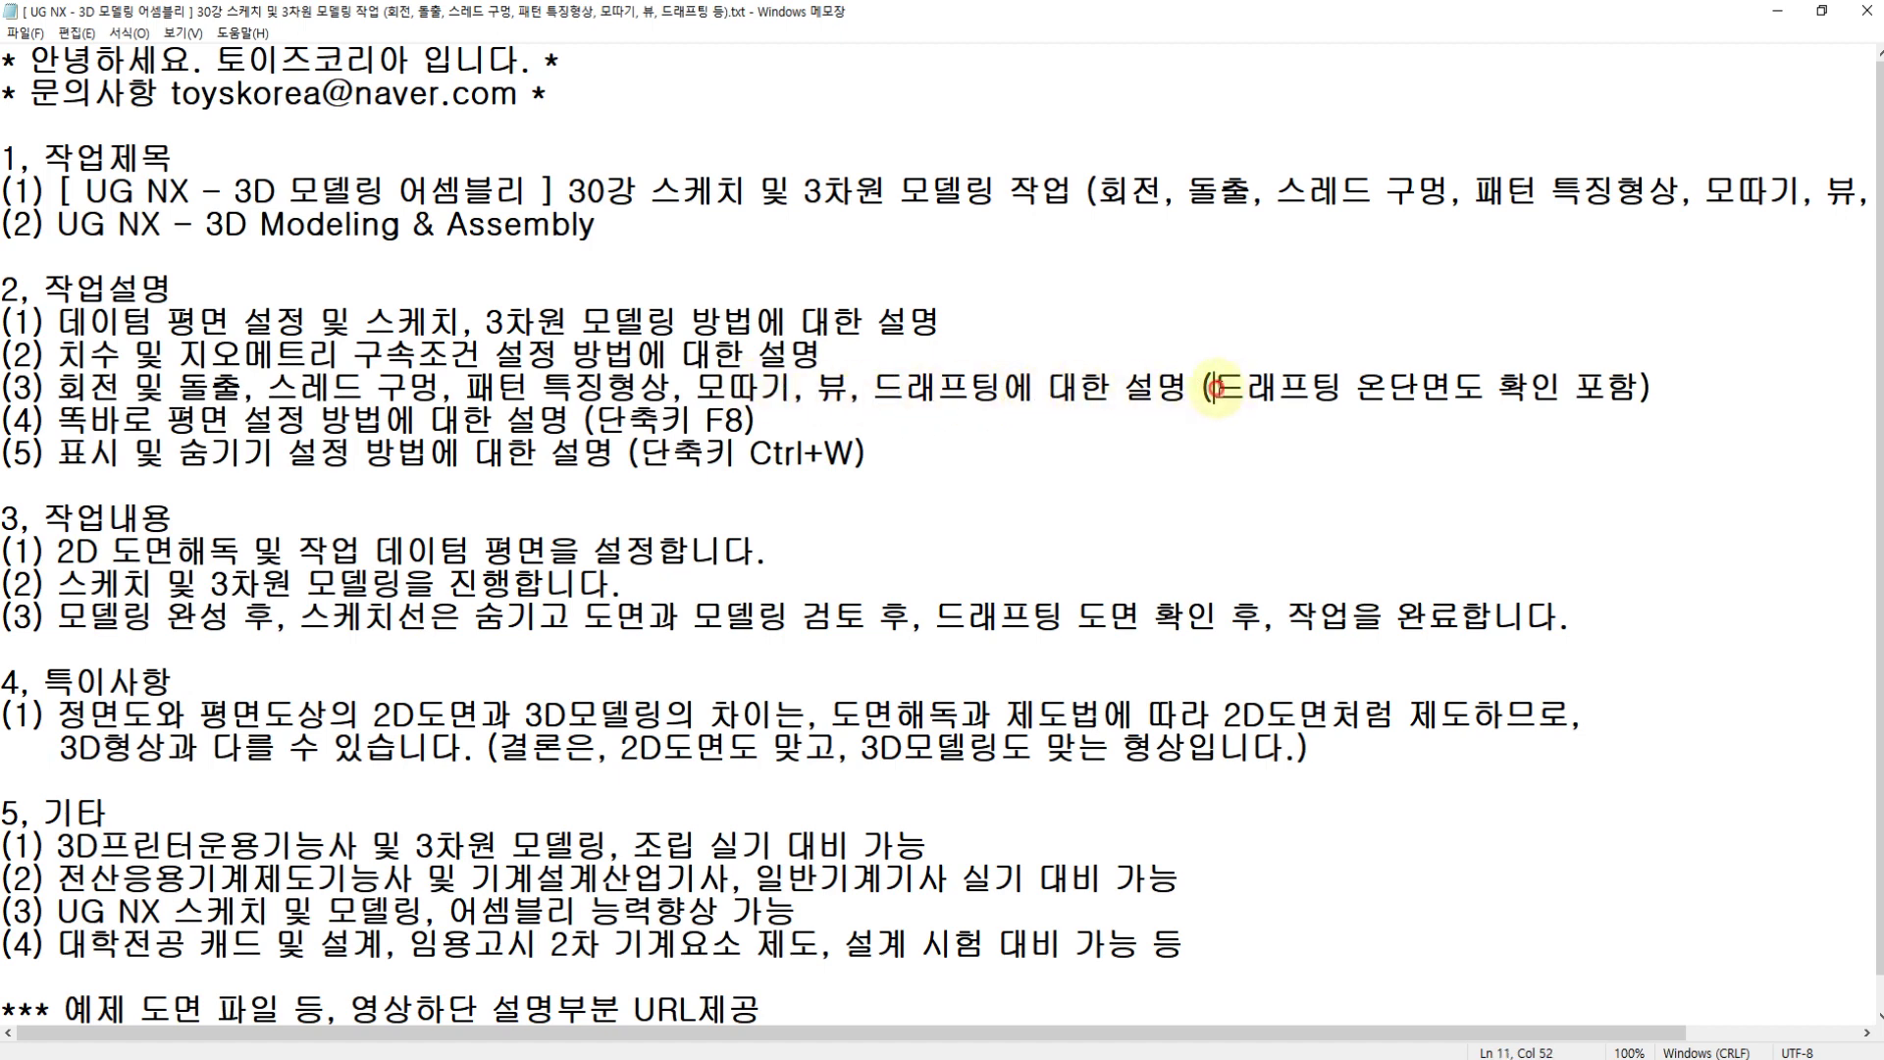
Step: Read the lesson notes on the work description and work content, including the drafting full-section check and the final drawing review
{"action": "left_click_drag", "start_coordinate": [1215, 388], "coordinate": [1639, 391]}
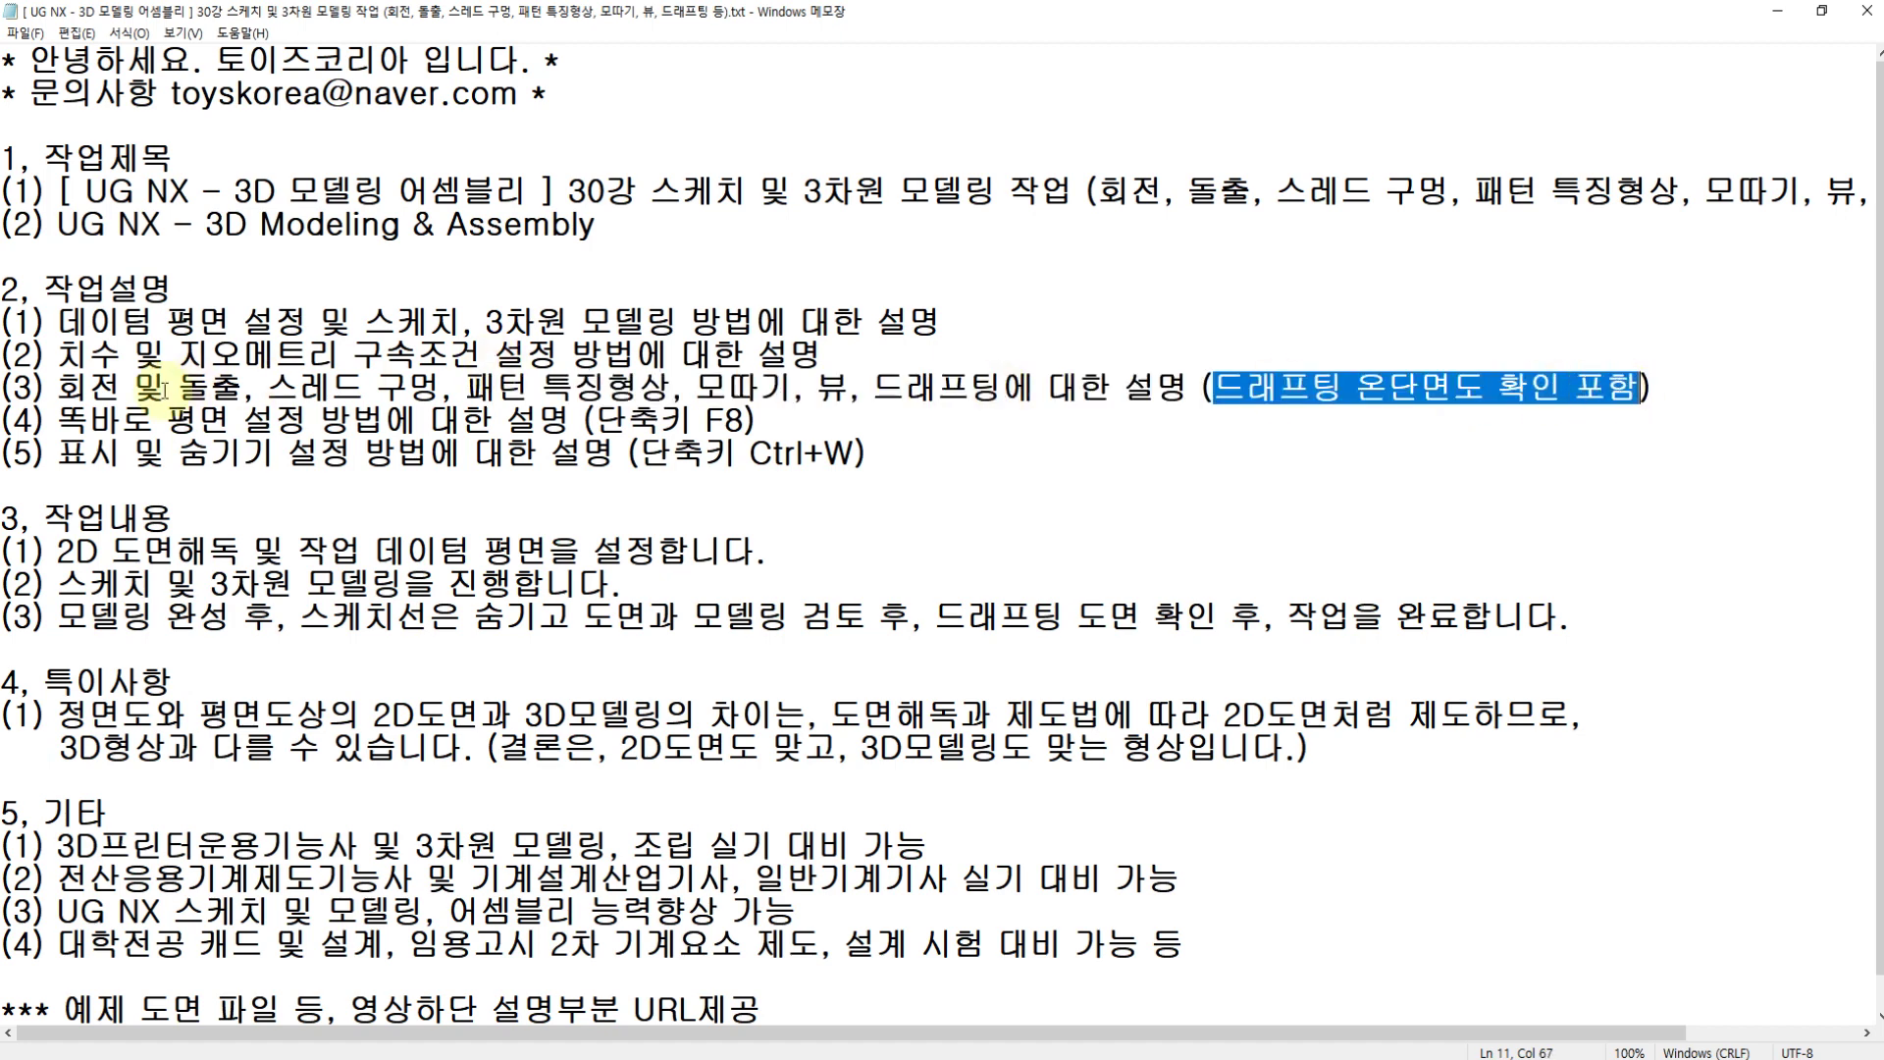
{"action": "left_click", "coordinate": [57, 422]}
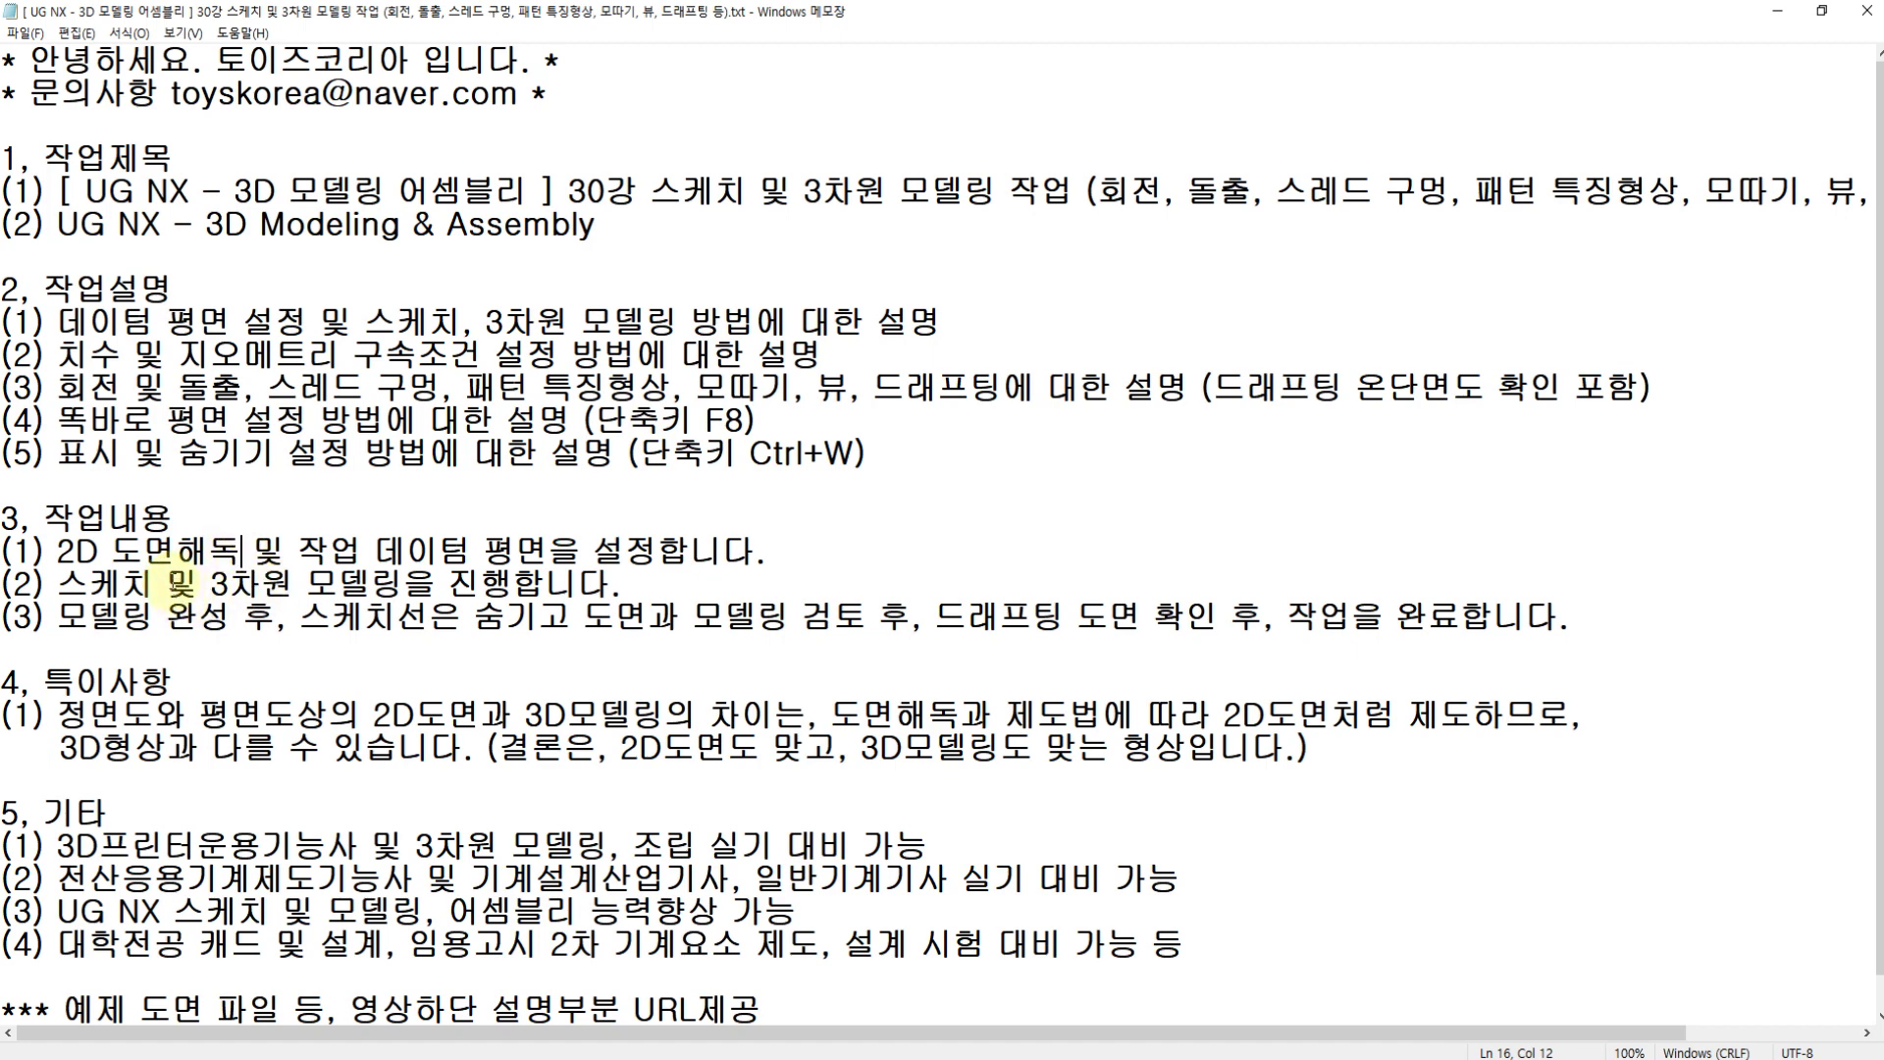
{"action": "left_click", "coordinate": [166, 584]}
{"action": "left_click", "coordinate": [284, 618]}
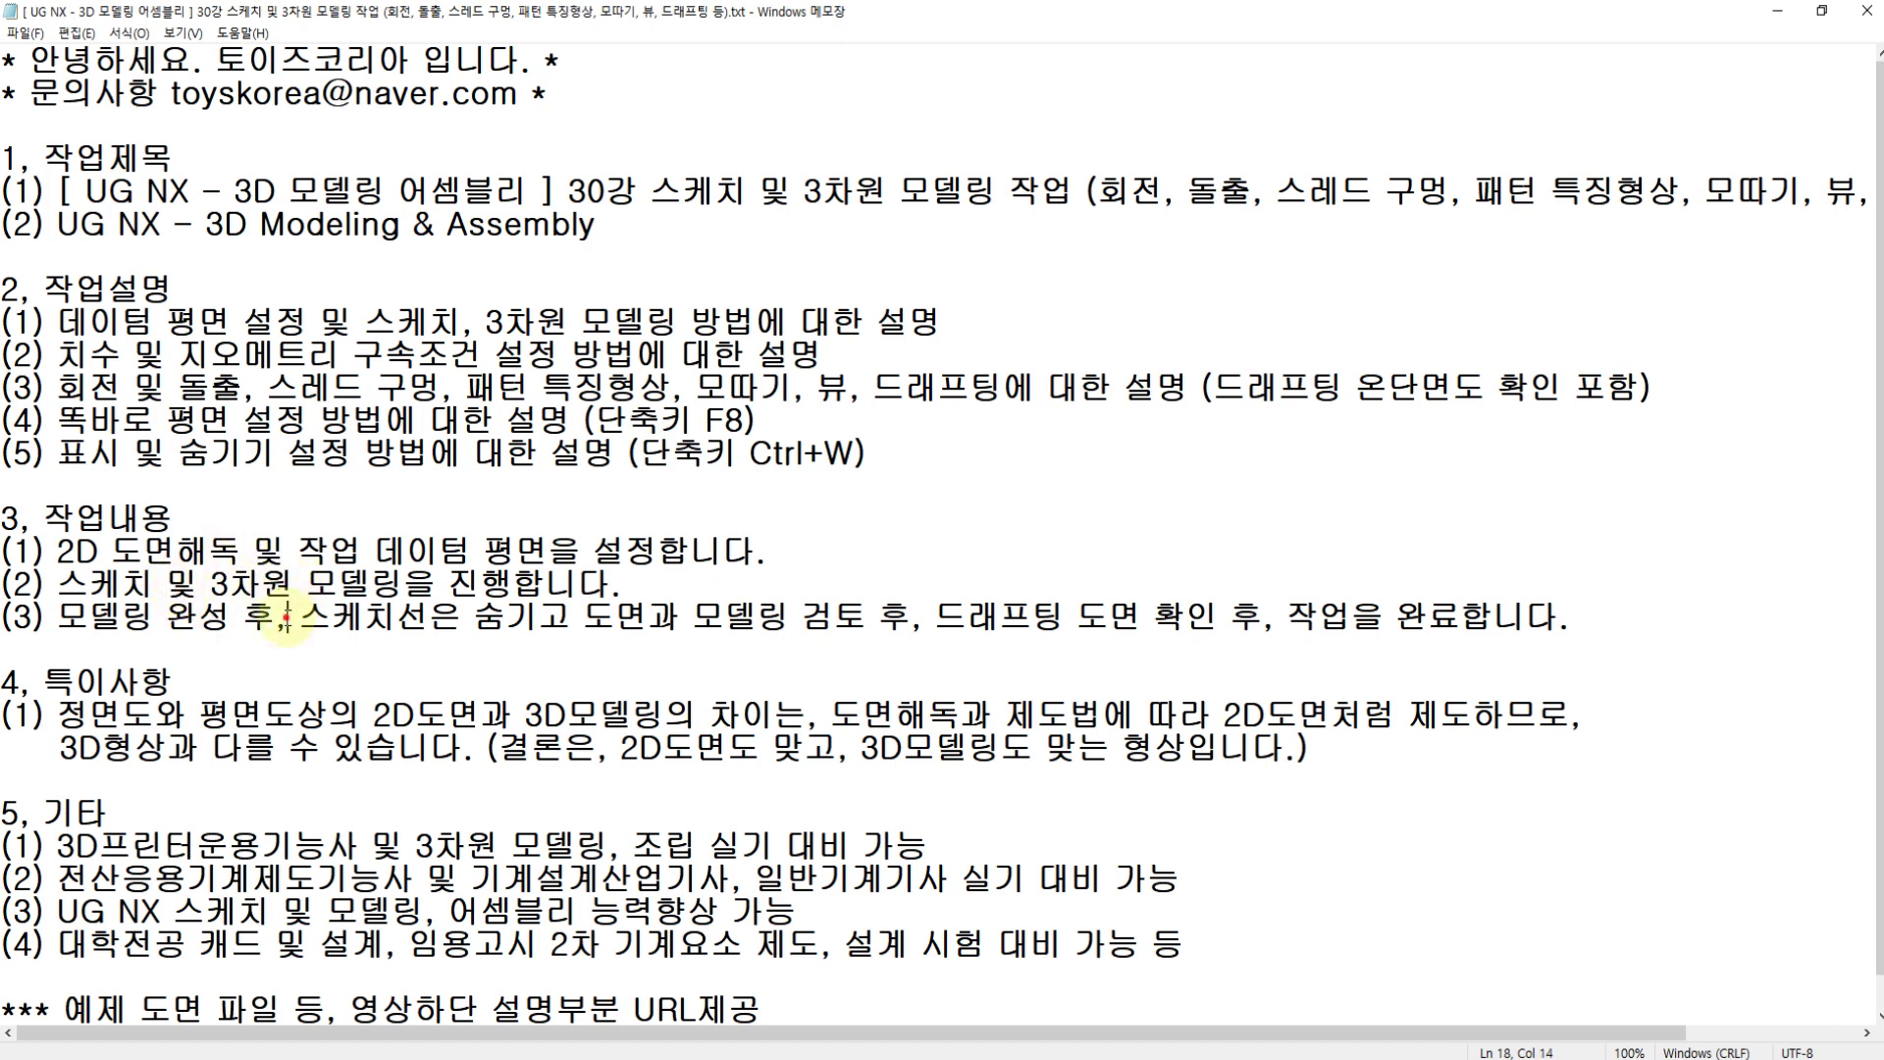
{"action": "left_click_drag", "start_coordinate": [302, 618], "coordinate": [1320, 618]}
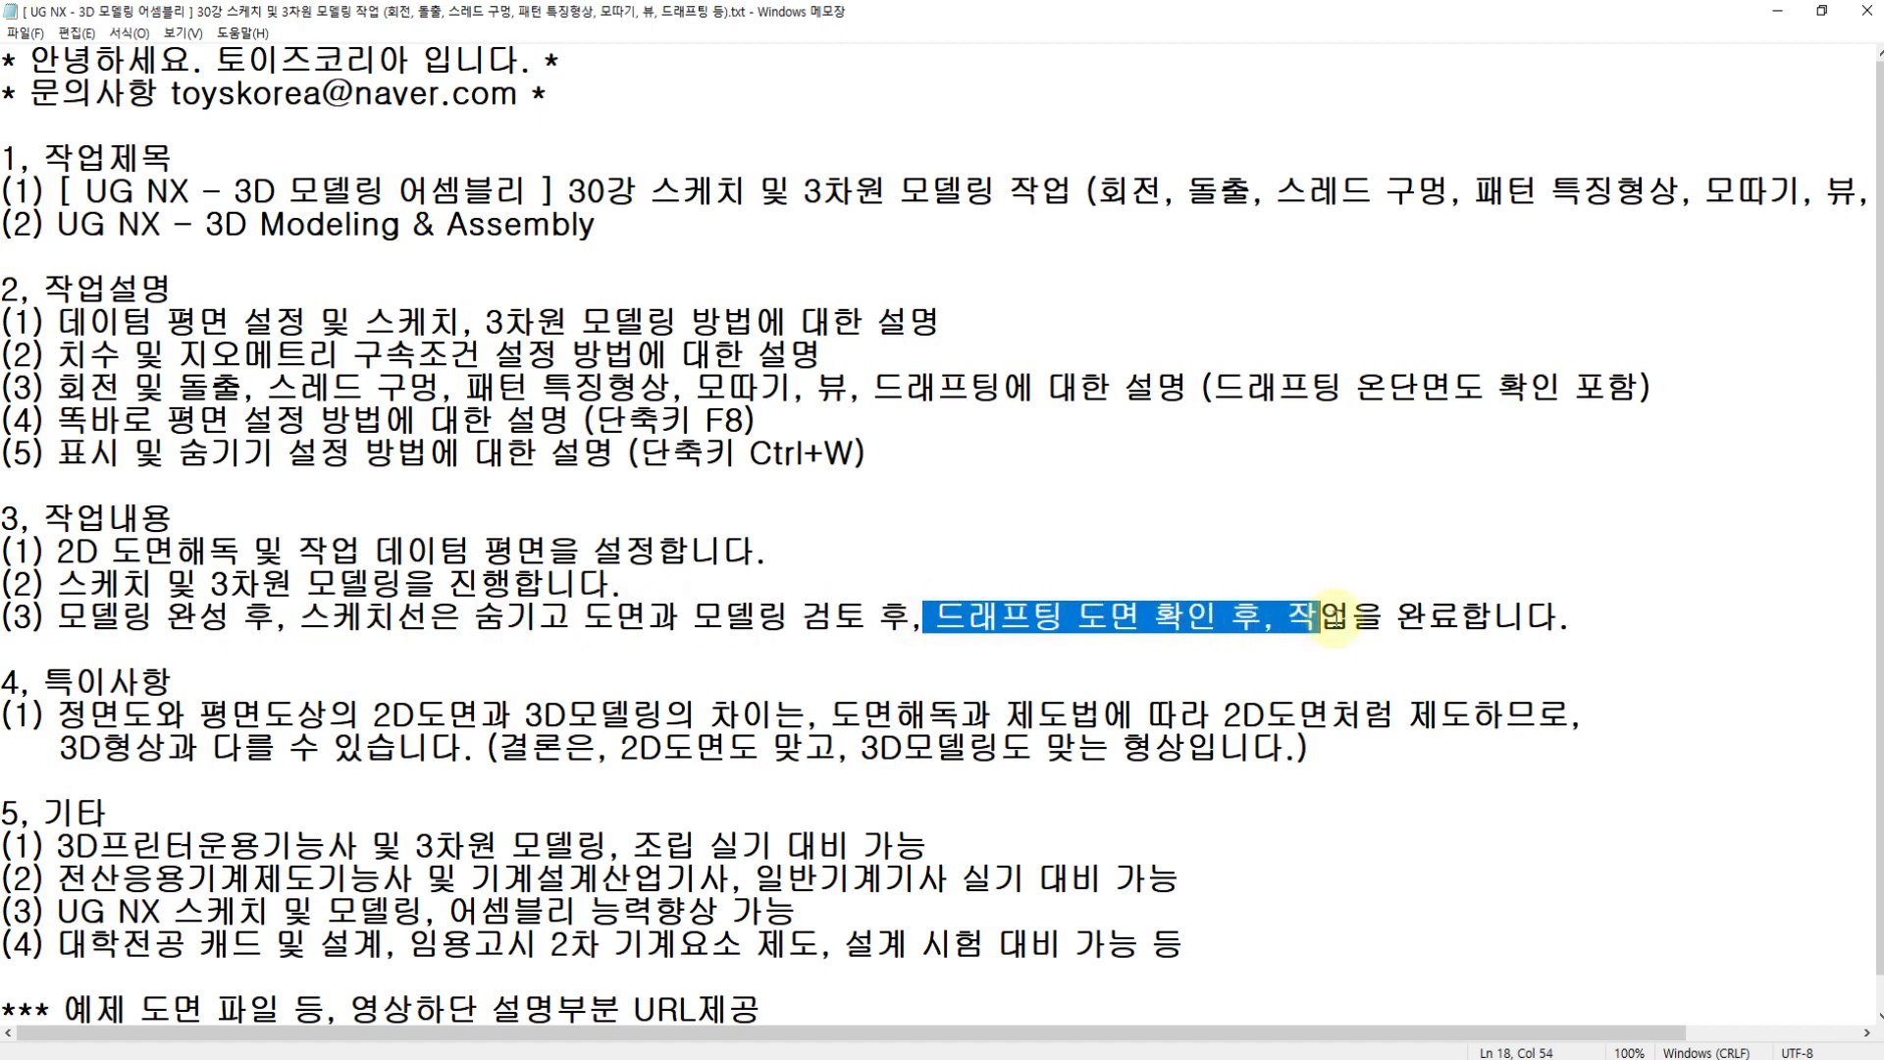
Step: Read the special note on differences between the 2D drawing and 3D model, and the closing note on example drawing files
{"action": "left_click", "coordinate": [78, 748]}
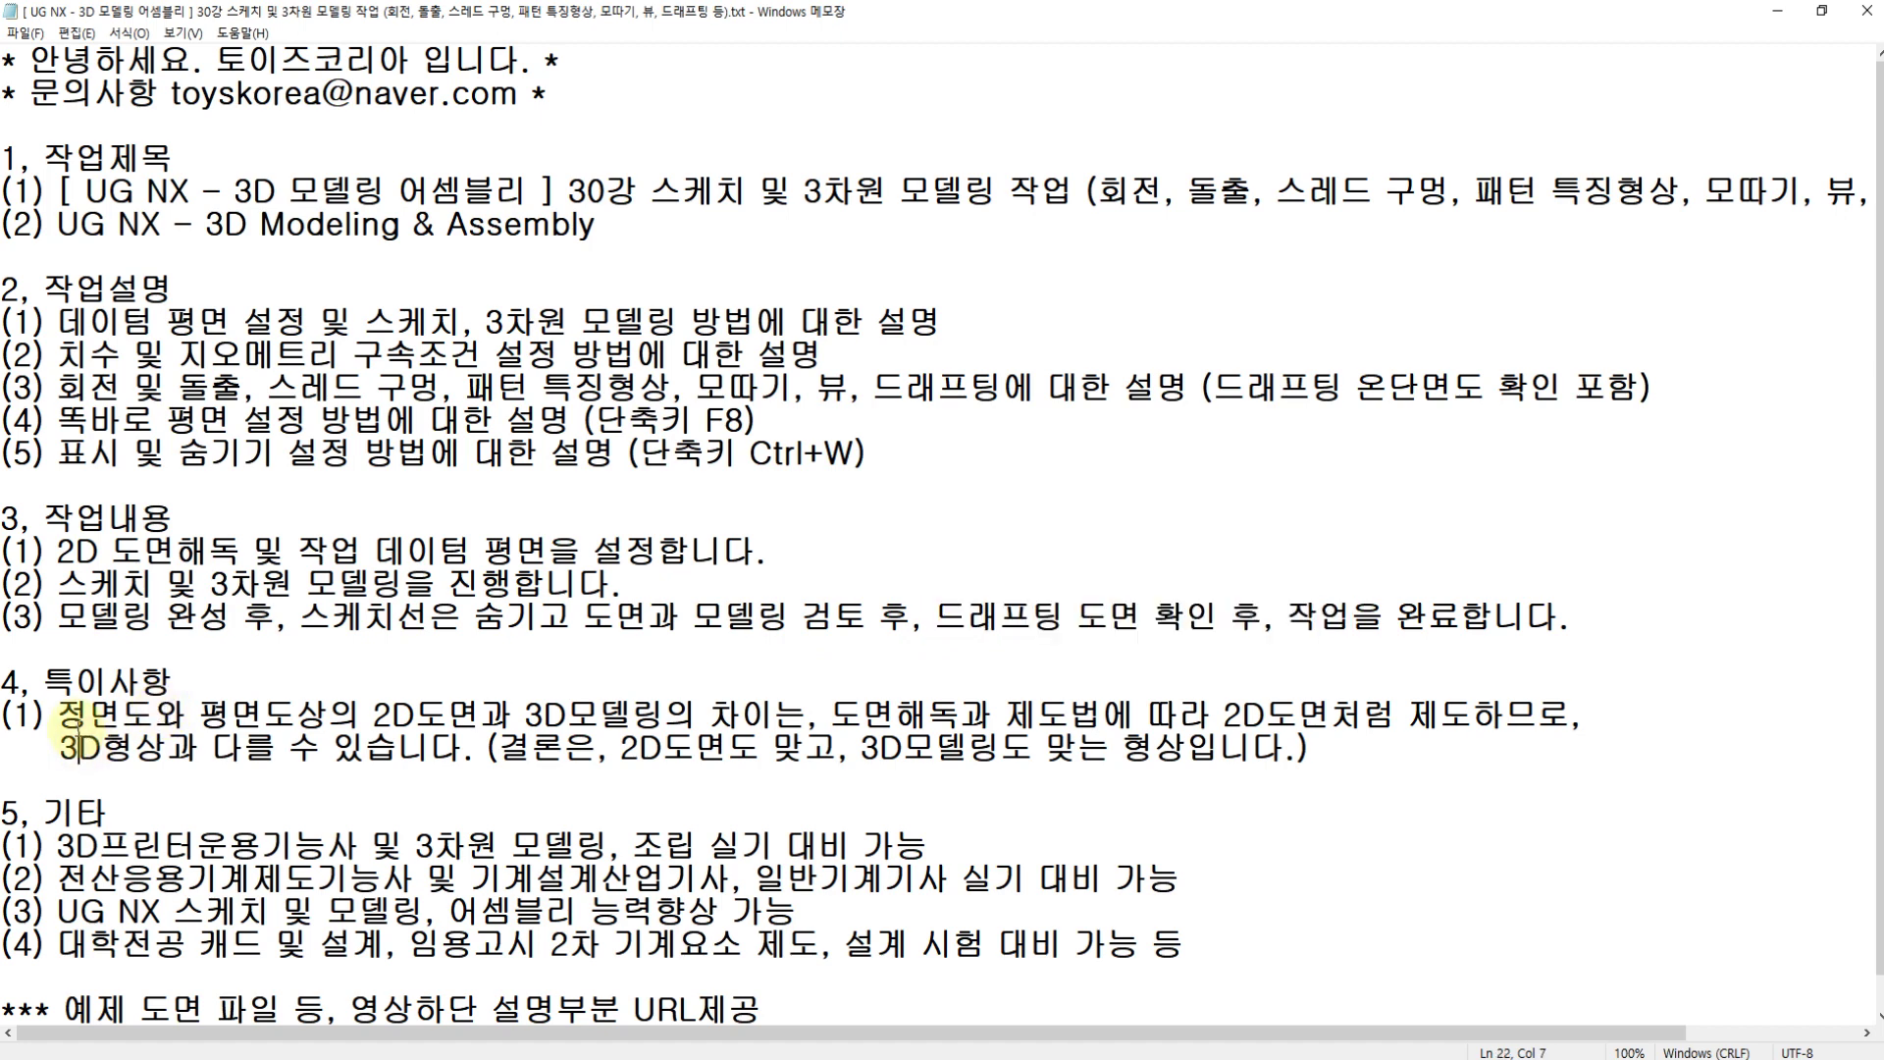
{"action": "left_click_drag", "start_coordinate": [54, 724], "coordinate": [531, 748]}
{"action": "left_click", "coordinate": [130, 719]}
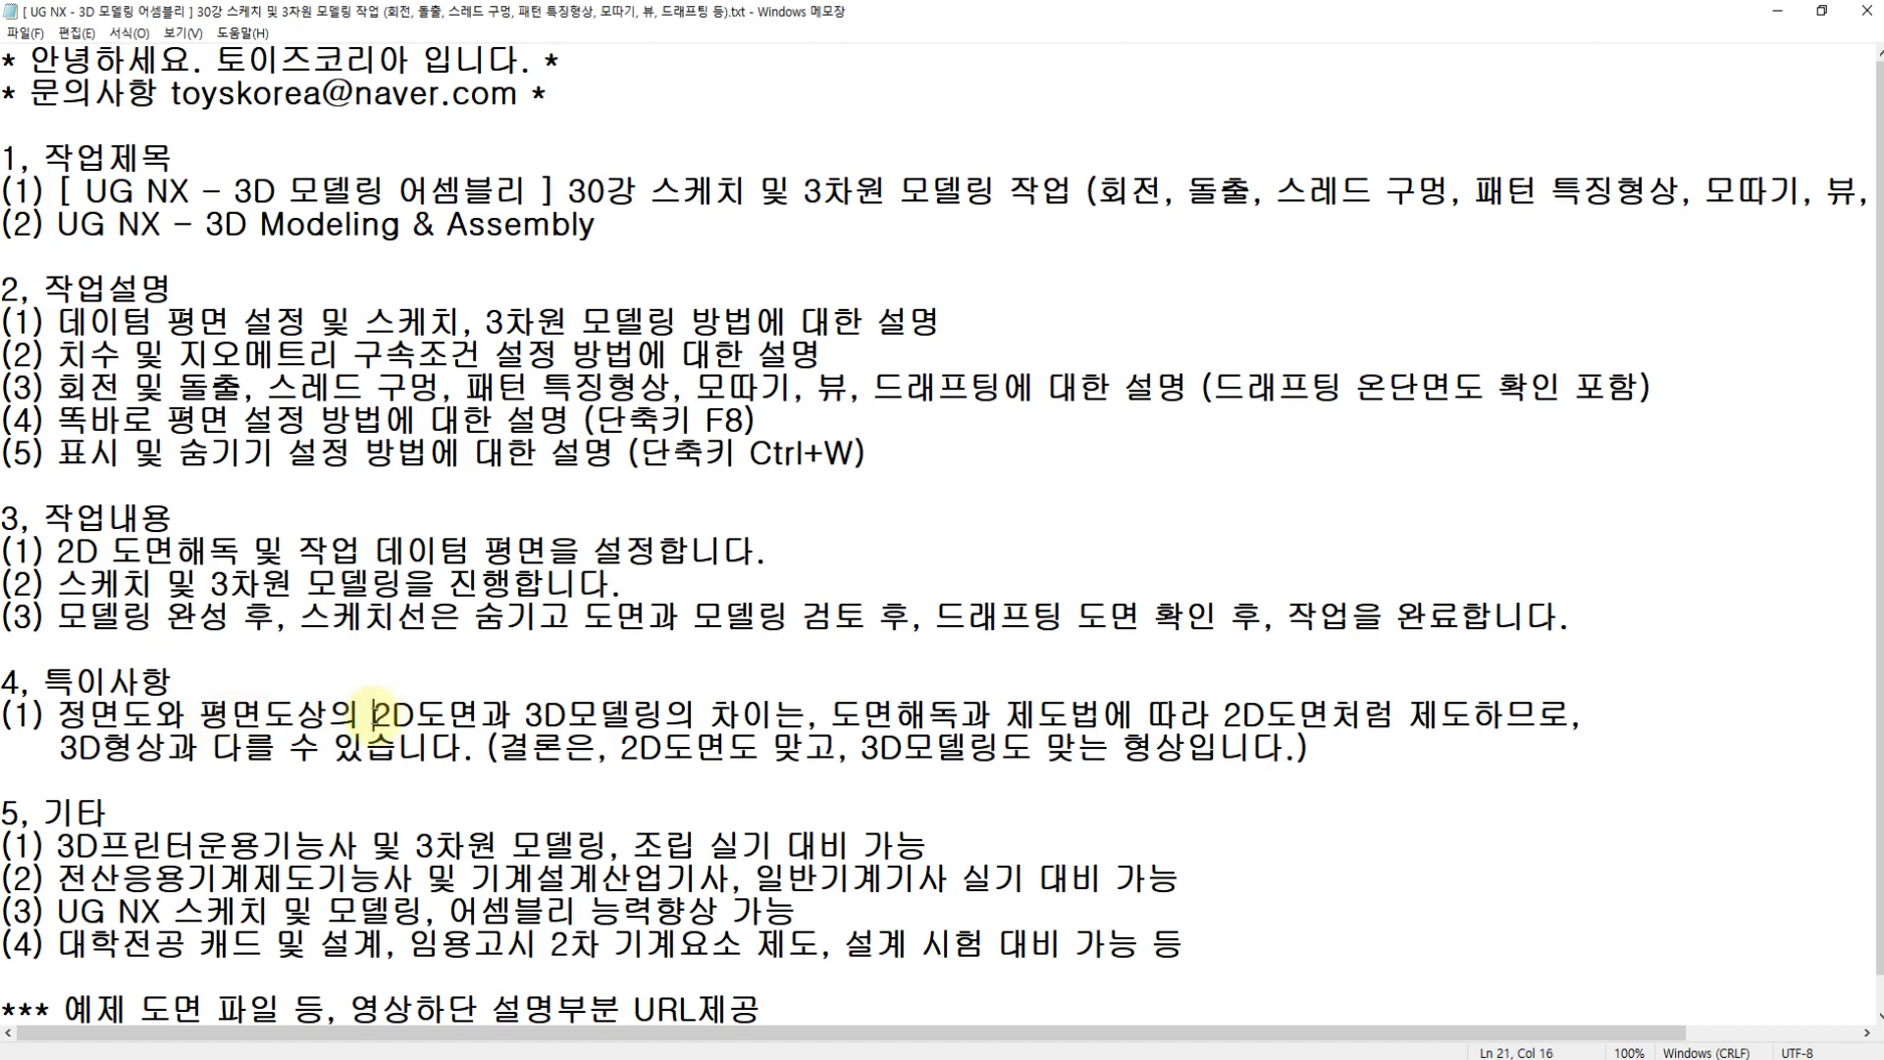
{"action": "left_click_drag", "start_coordinate": [475, 714], "coordinate": [88, 716]}
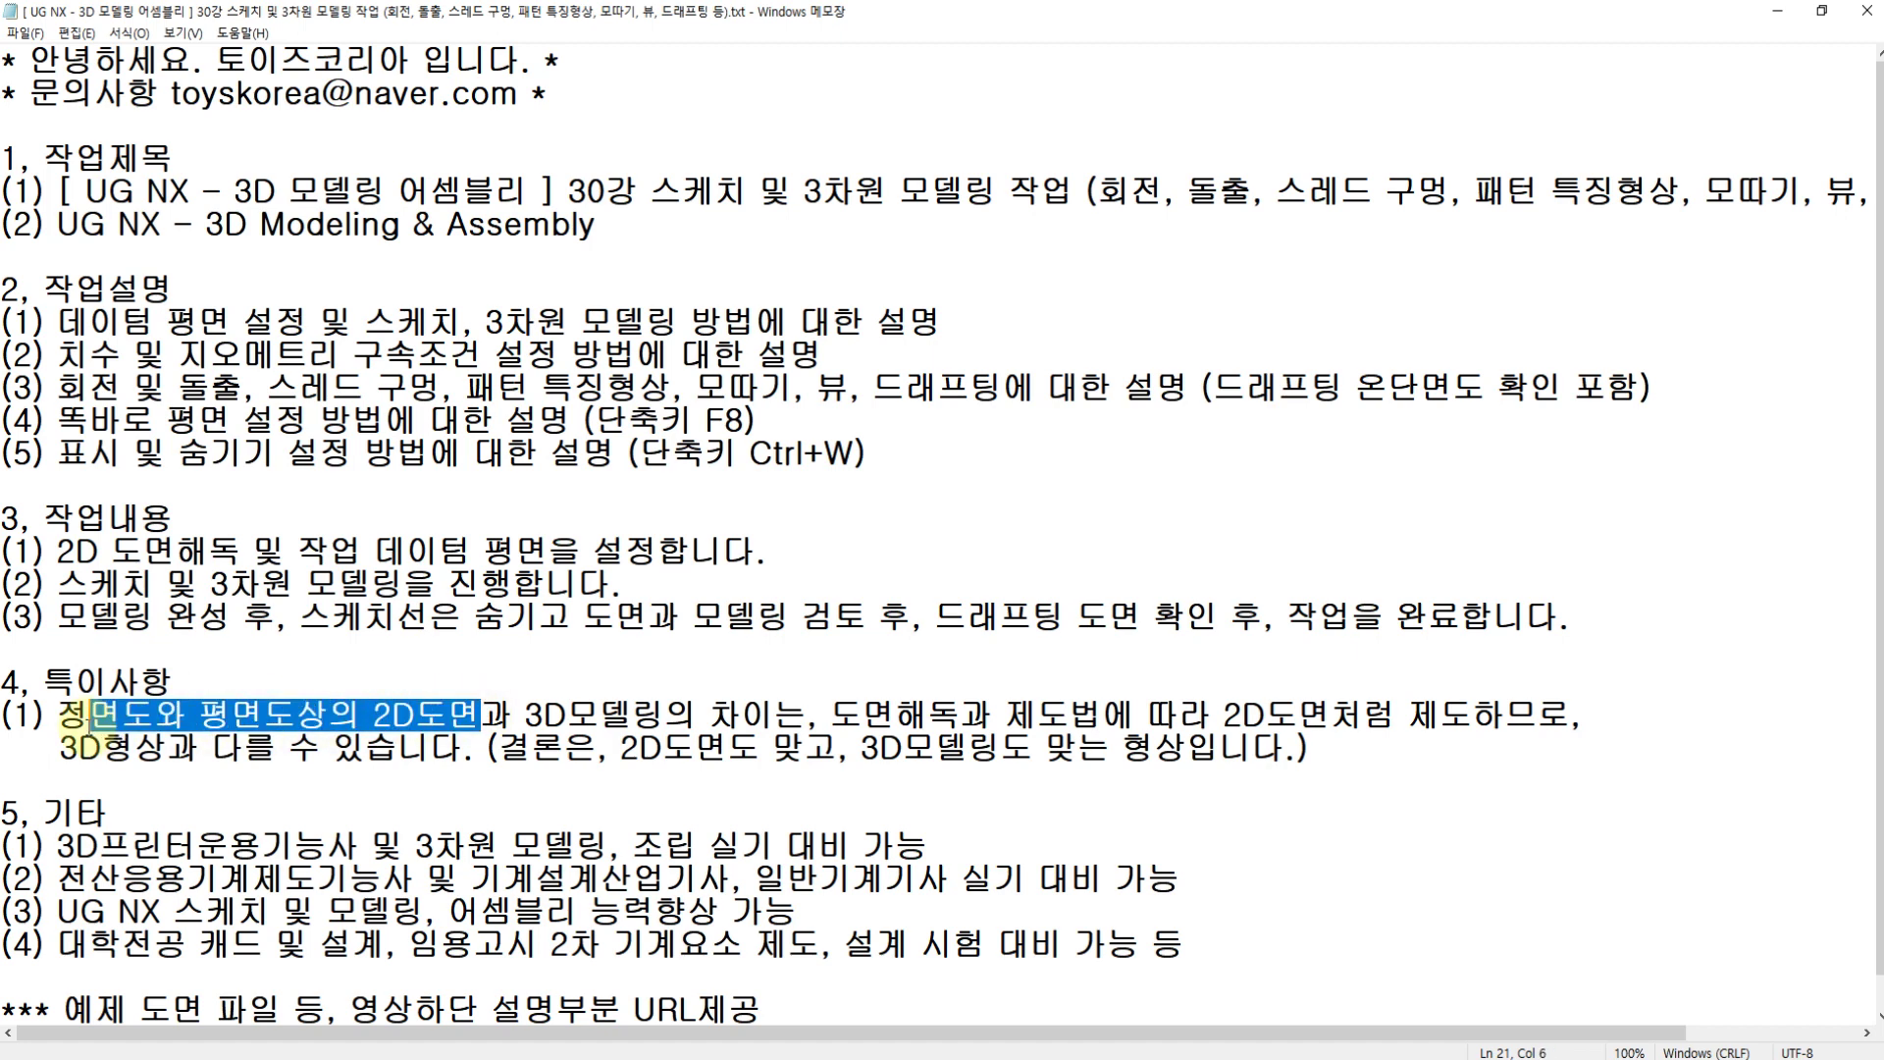
{"action": "left_click_drag", "start_coordinate": [530, 714], "coordinate": [691, 714]}
{"action": "left_click", "coordinate": [714, 714]}
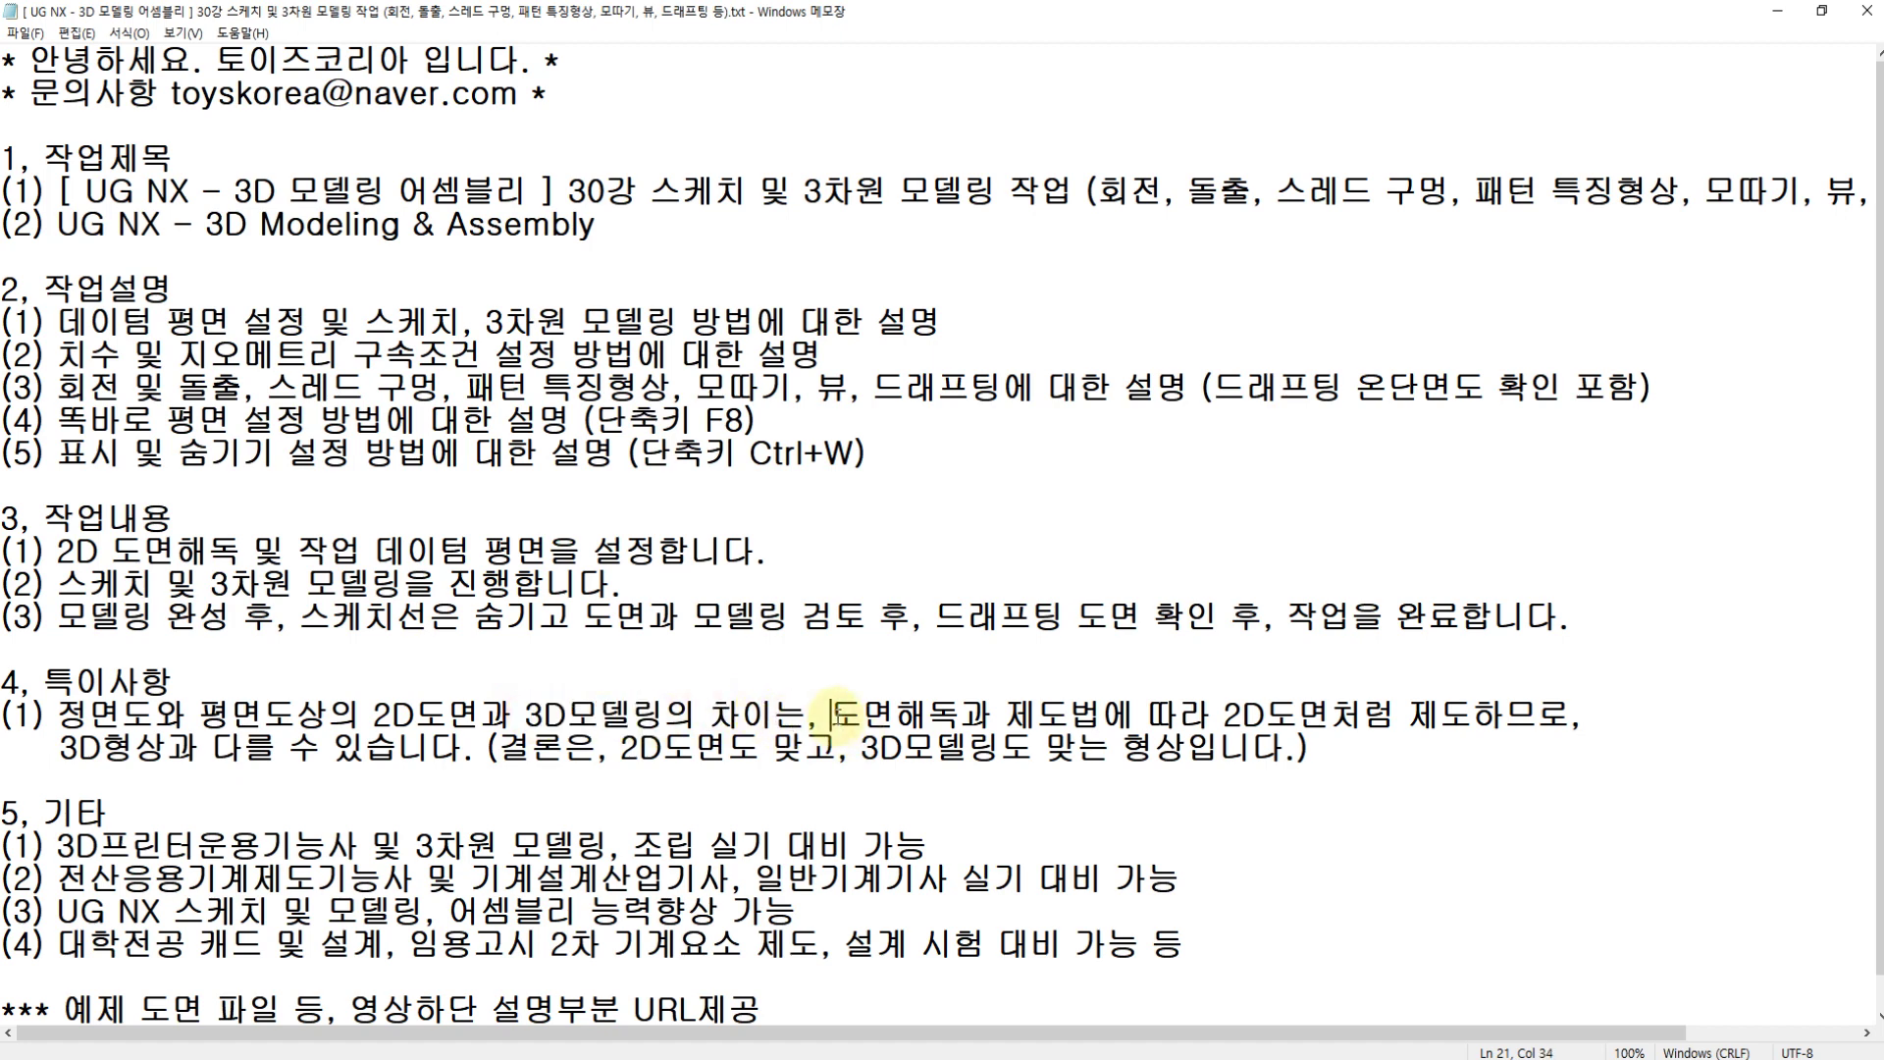
{"action": "left_click_drag", "start_coordinate": [832, 713], "coordinate": [1410, 716]}
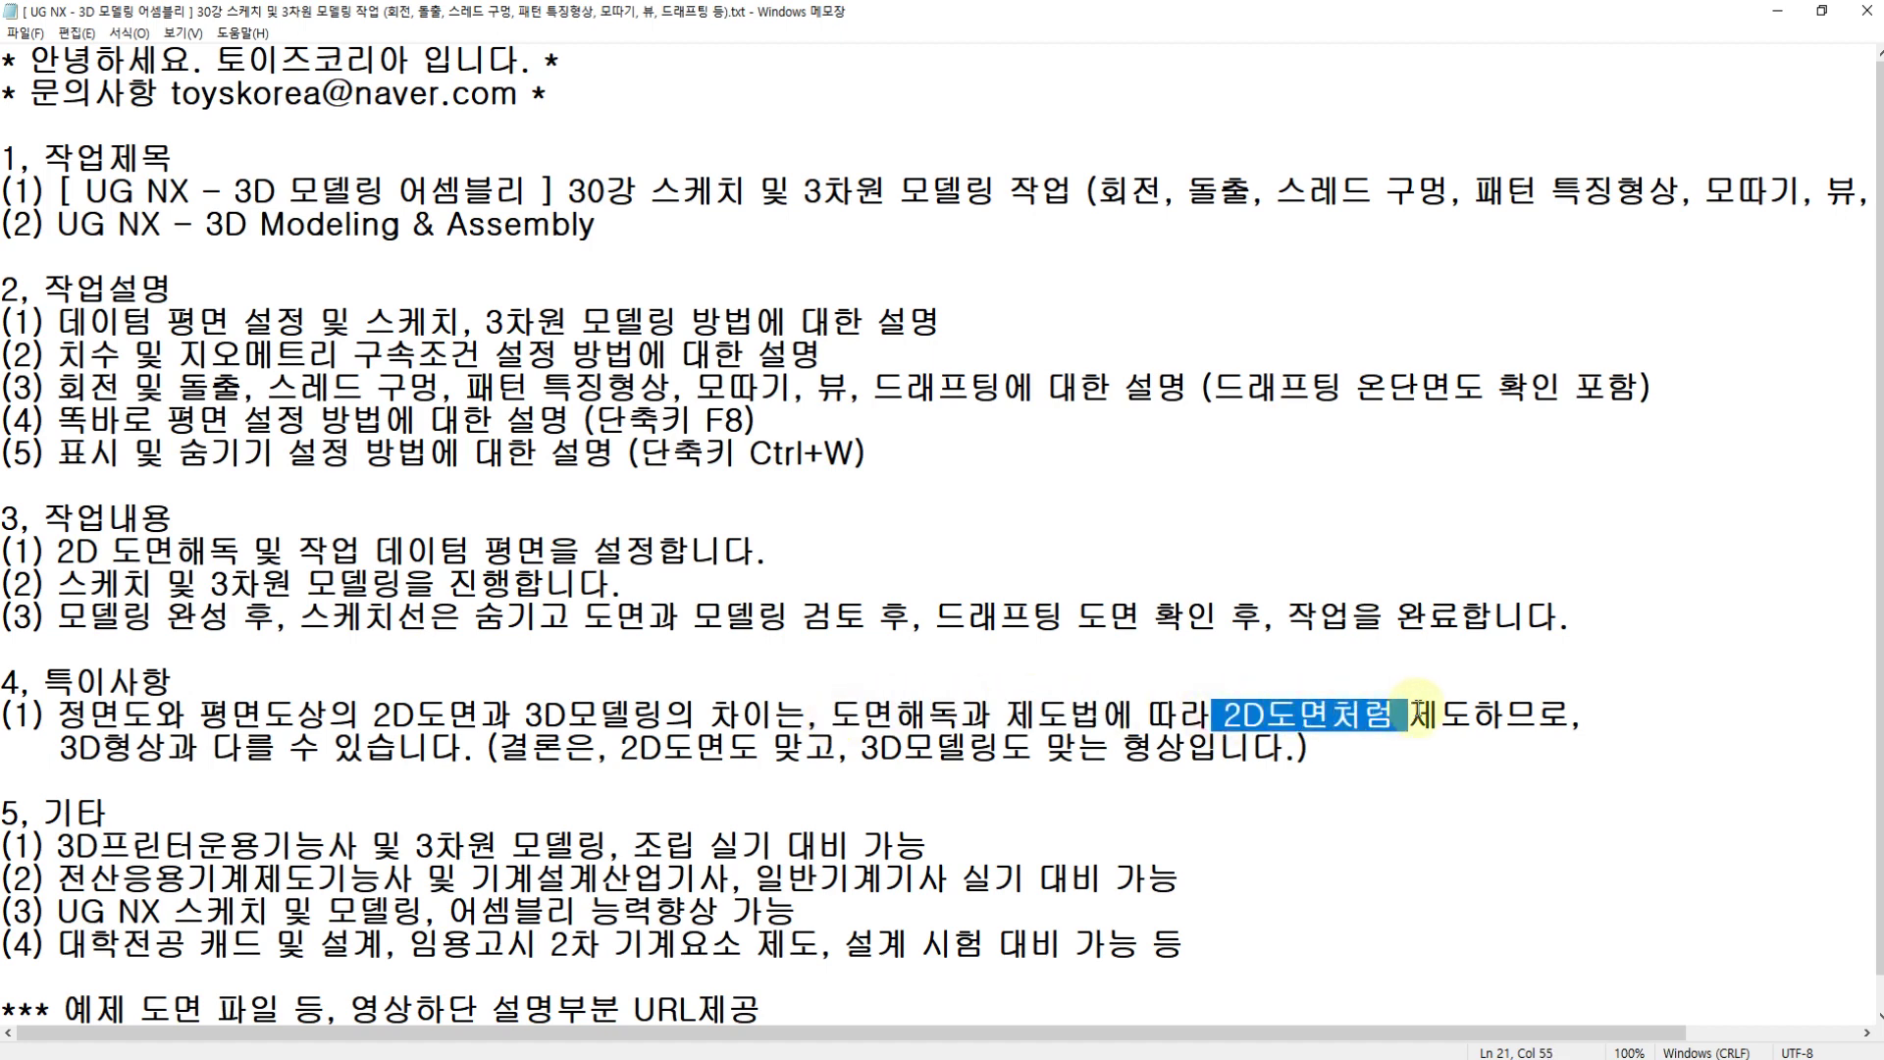
{"action": "left_click", "coordinate": [1415, 711]}
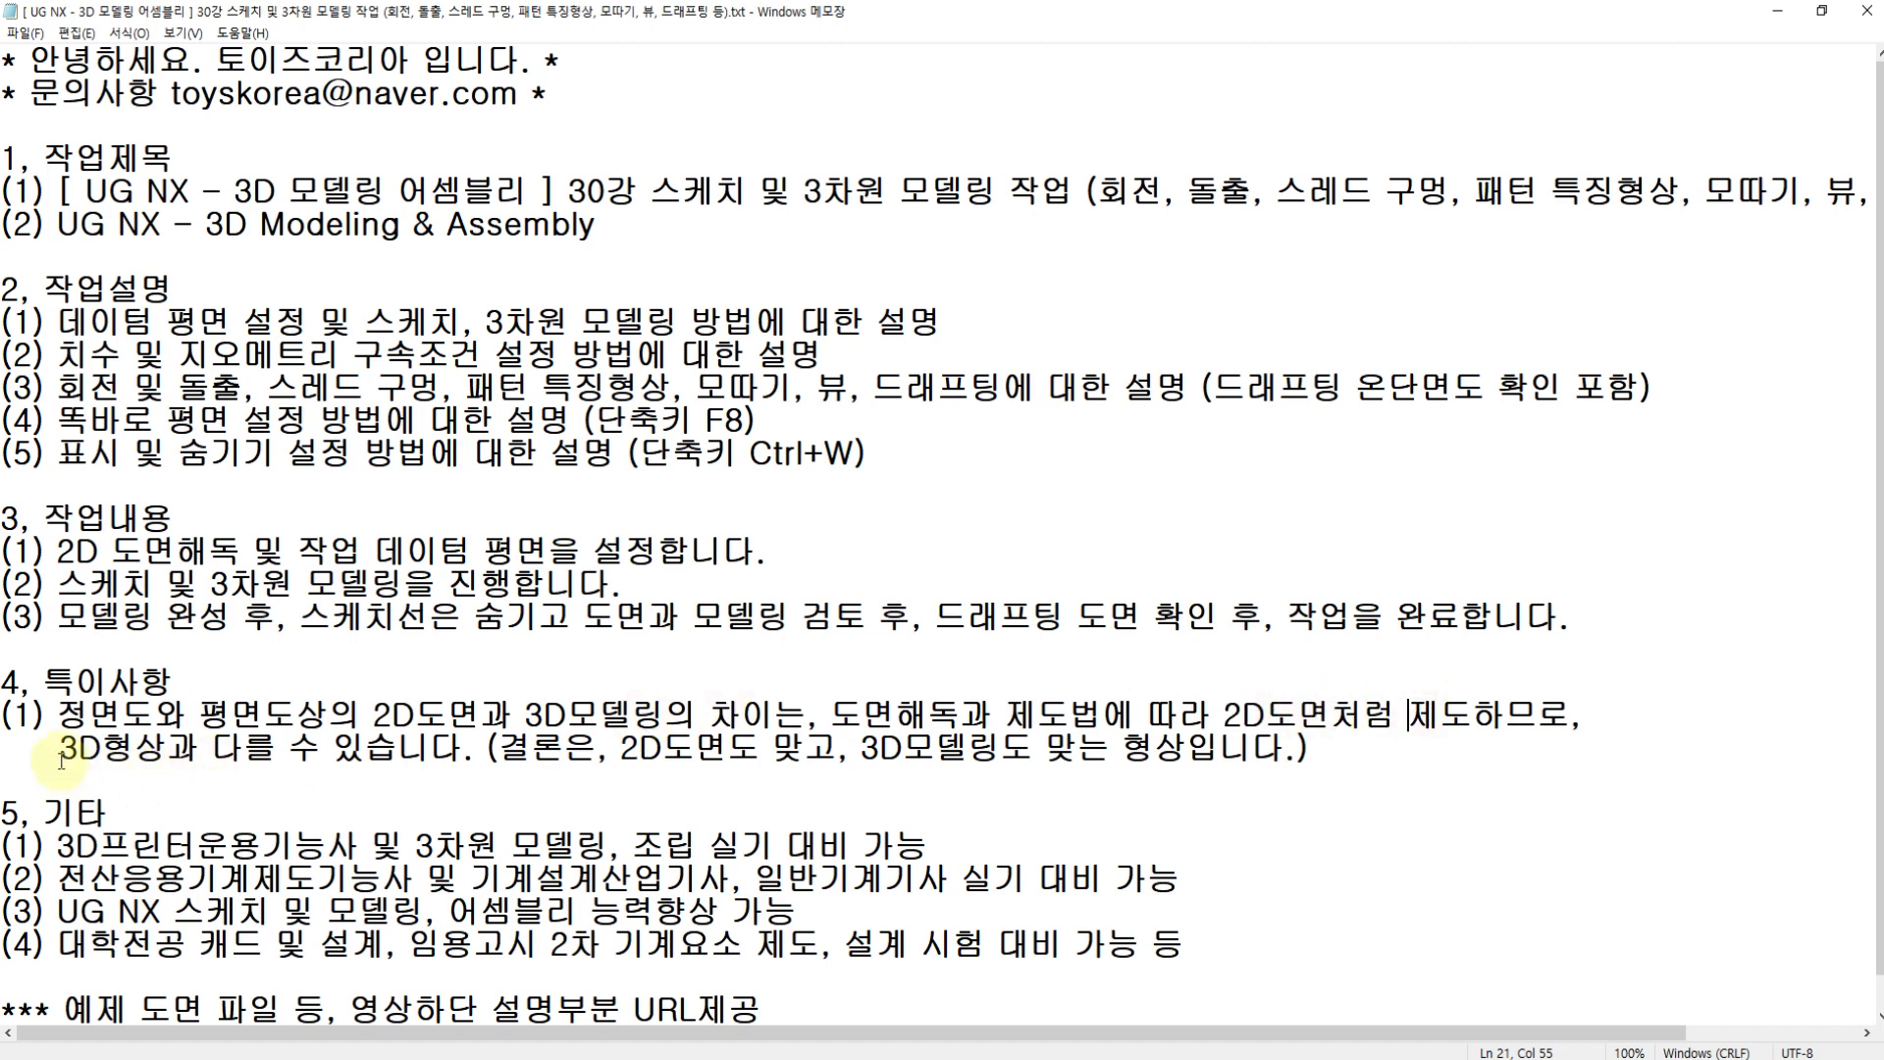
{"action": "left_click_drag", "start_coordinate": [49, 761], "coordinate": [134, 757]}
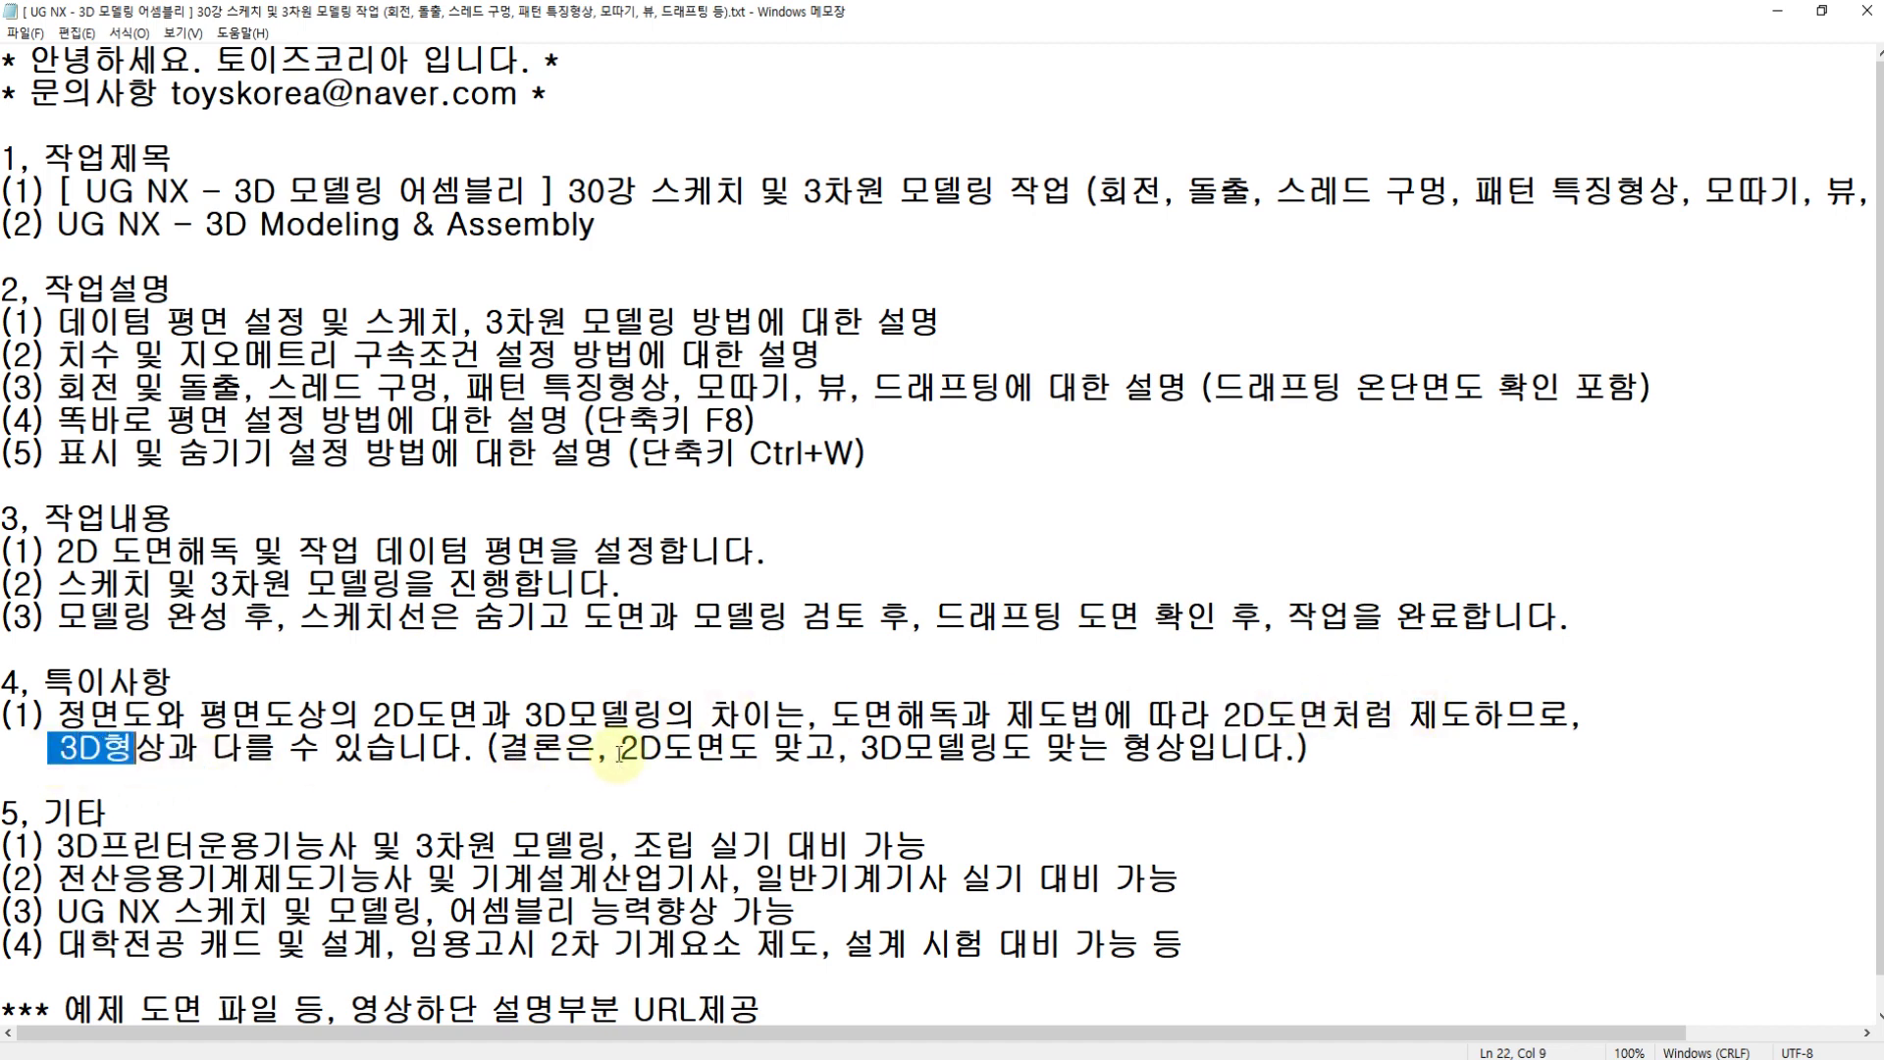
{"action": "left_click_drag", "start_coordinate": [620, 751], "coordinate": [1185, 752]}
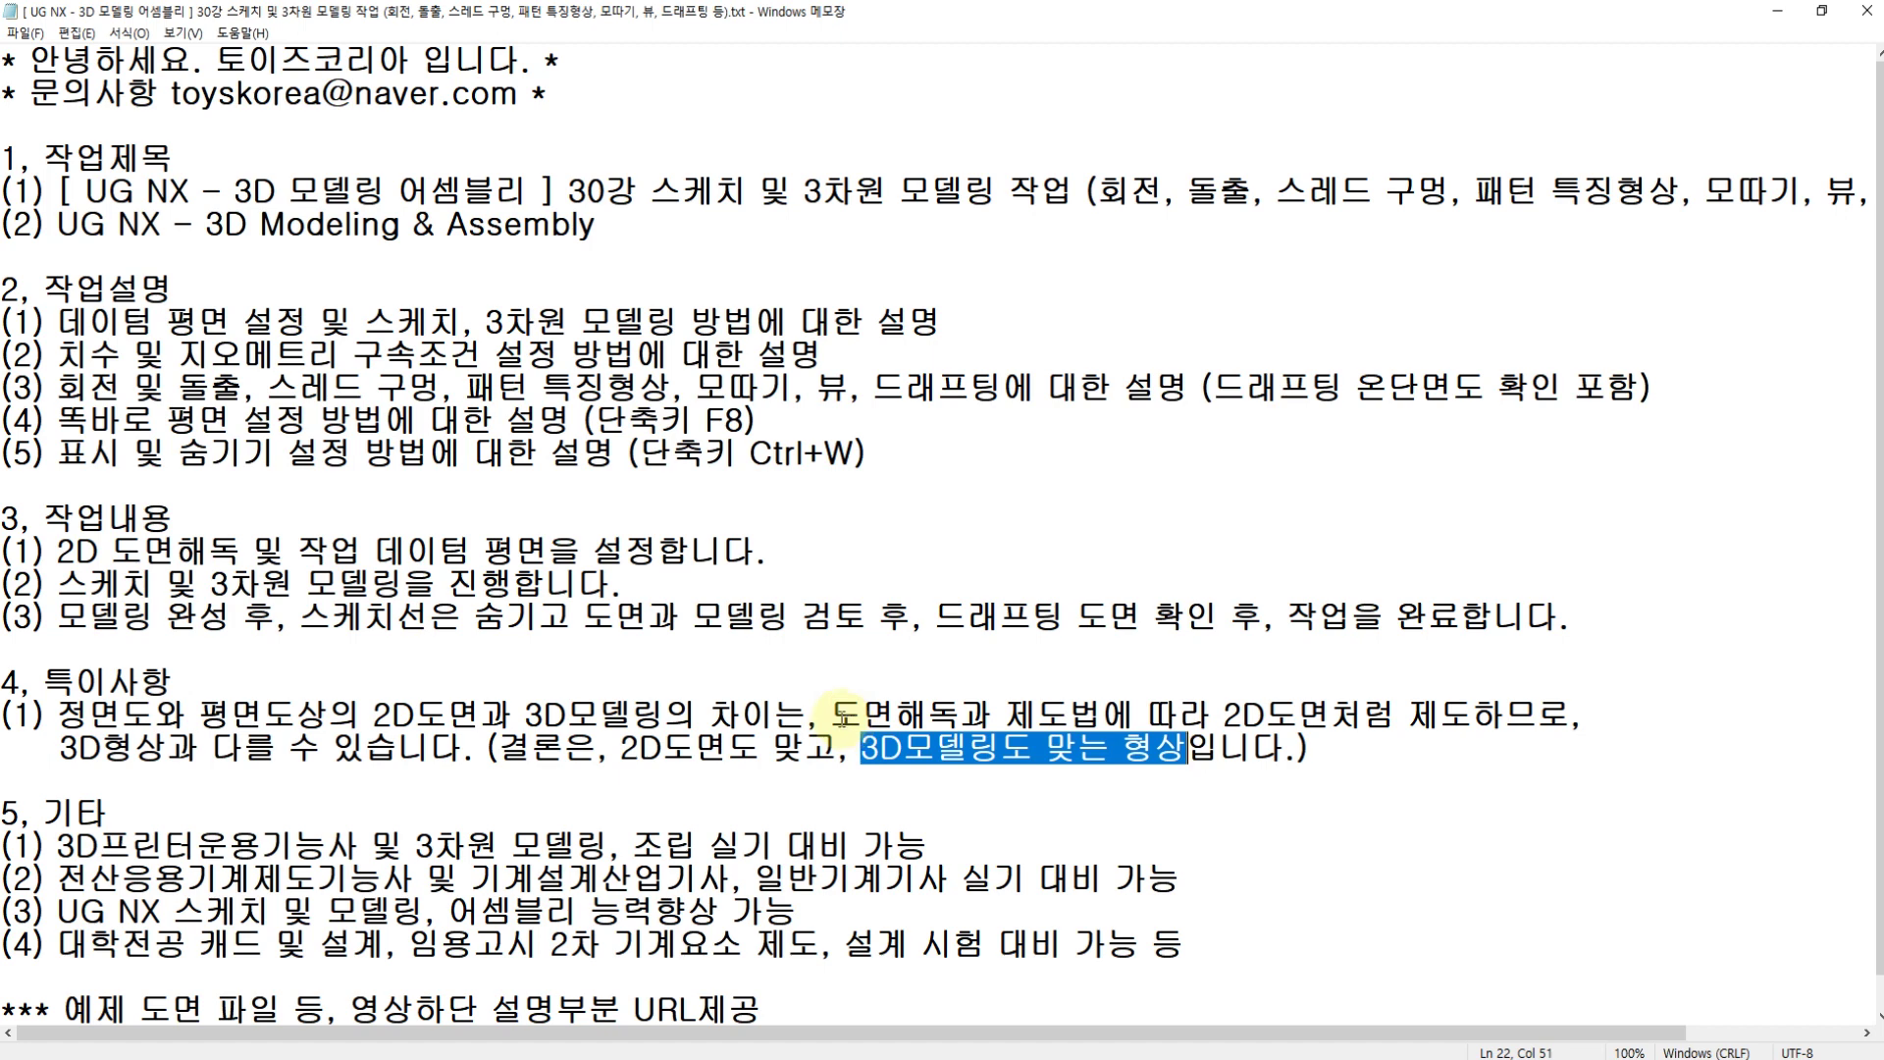
{"action": "scroll", "coordinate": [231, 829], "scroll_direction": "down", "scroll_amount": 1}
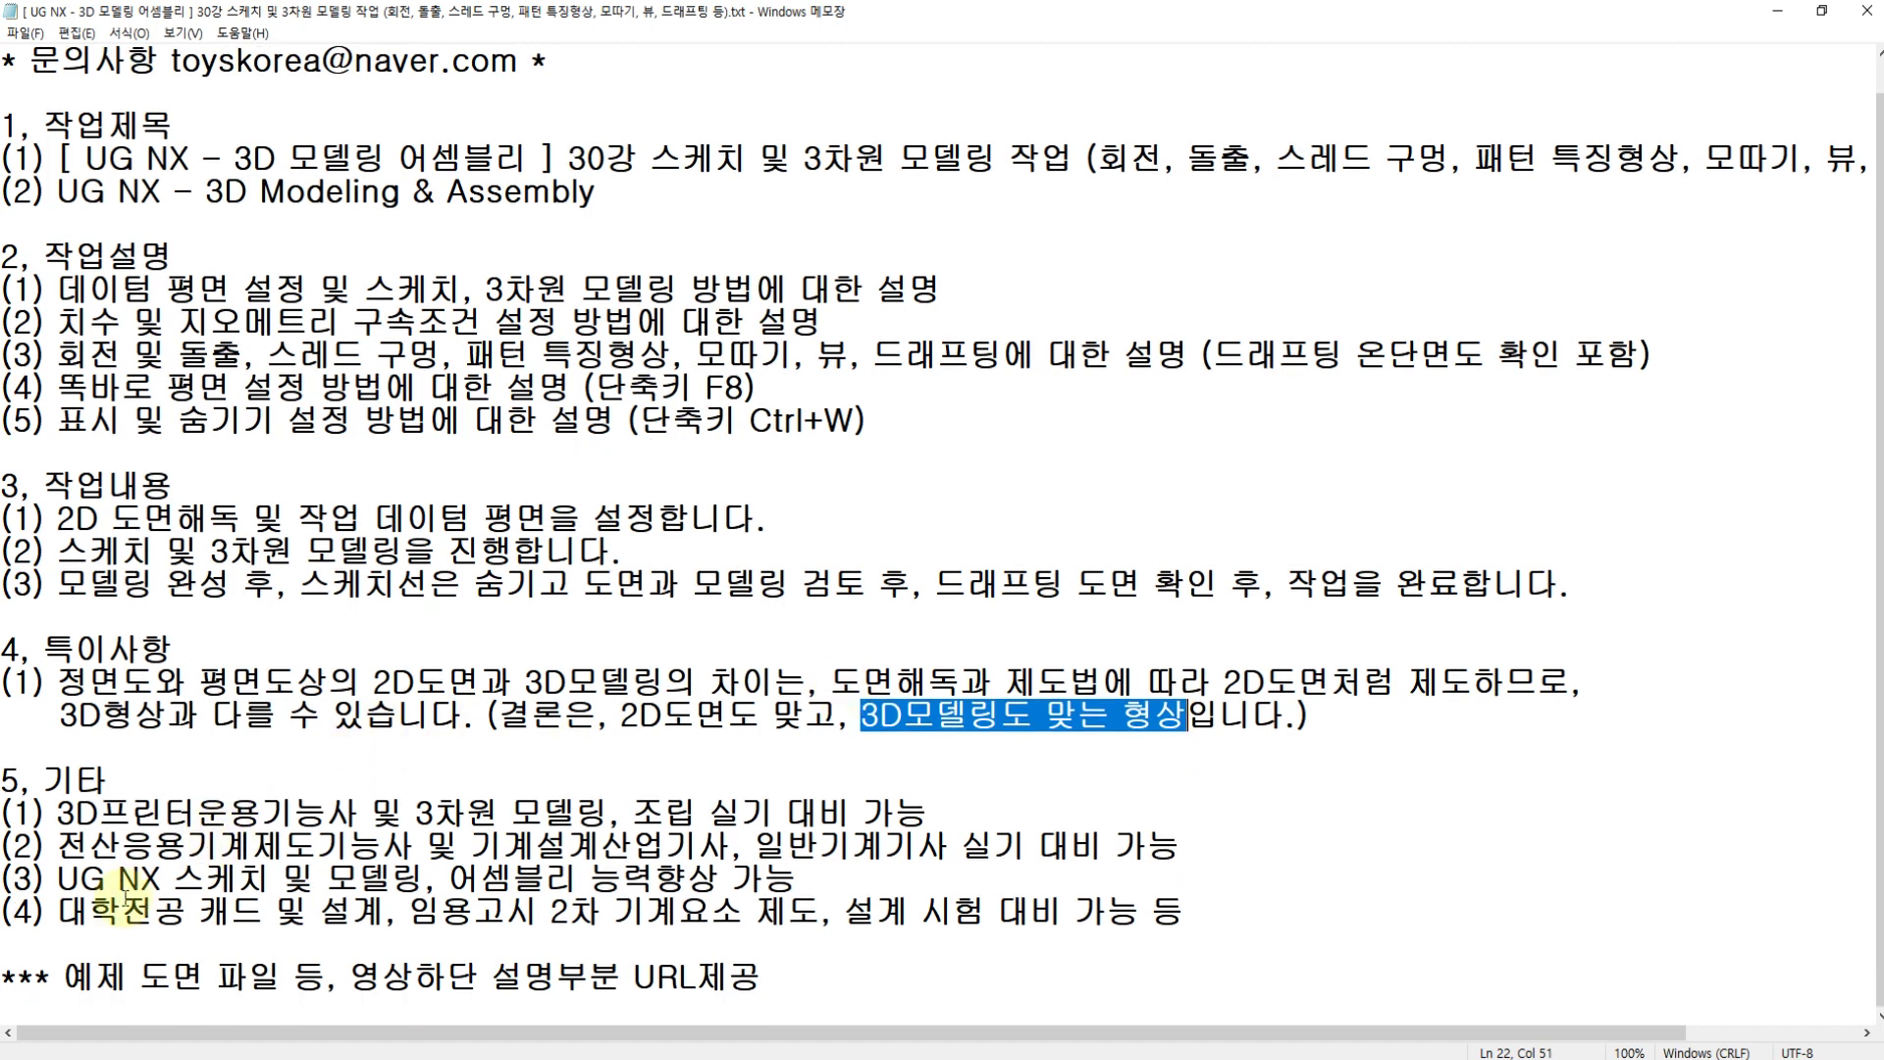
{"action": "left_click", "coordinate": [125, 981]}
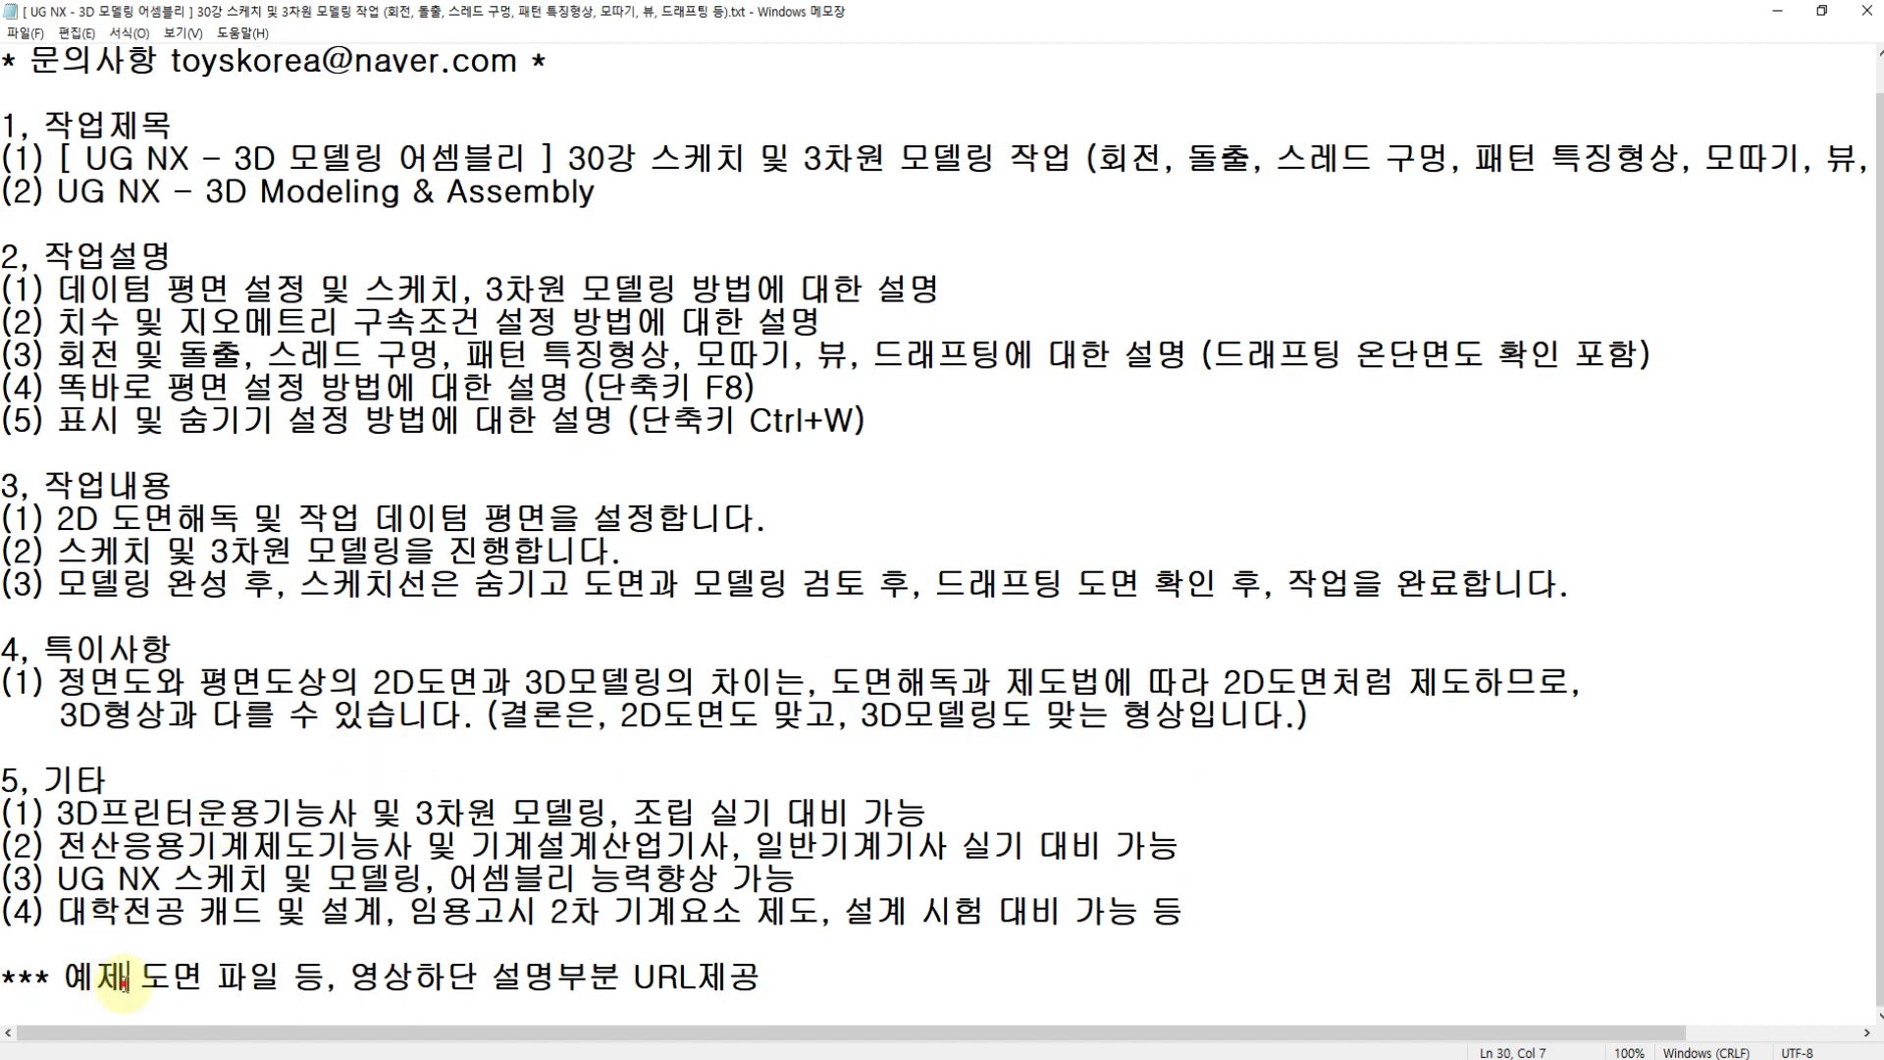
{"action": "left_click", "coordinate": [349, 981]}
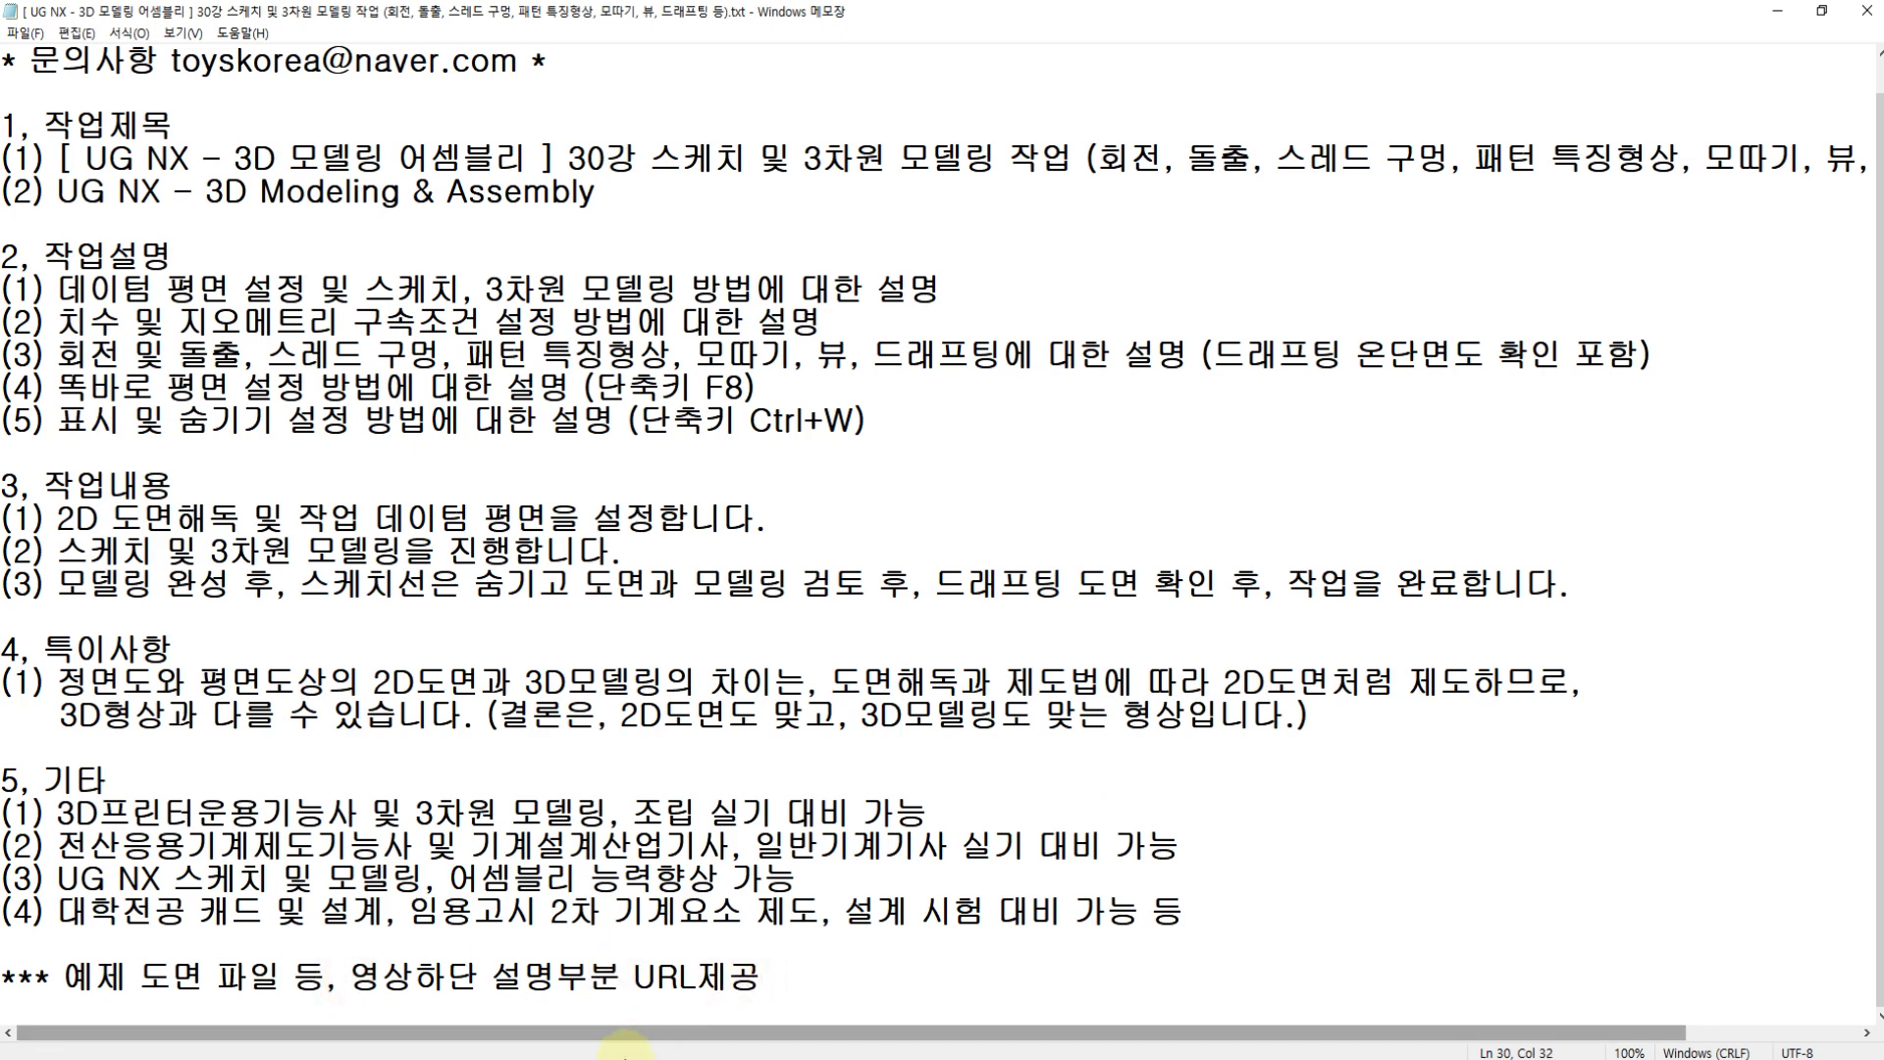
Step: Switch to the AutoCAD part drawing and examine the upper view's hatched partial section with its 2-Ø5H7 hole callout
{"action": "left_click", "coordinate": [588, 1059]}
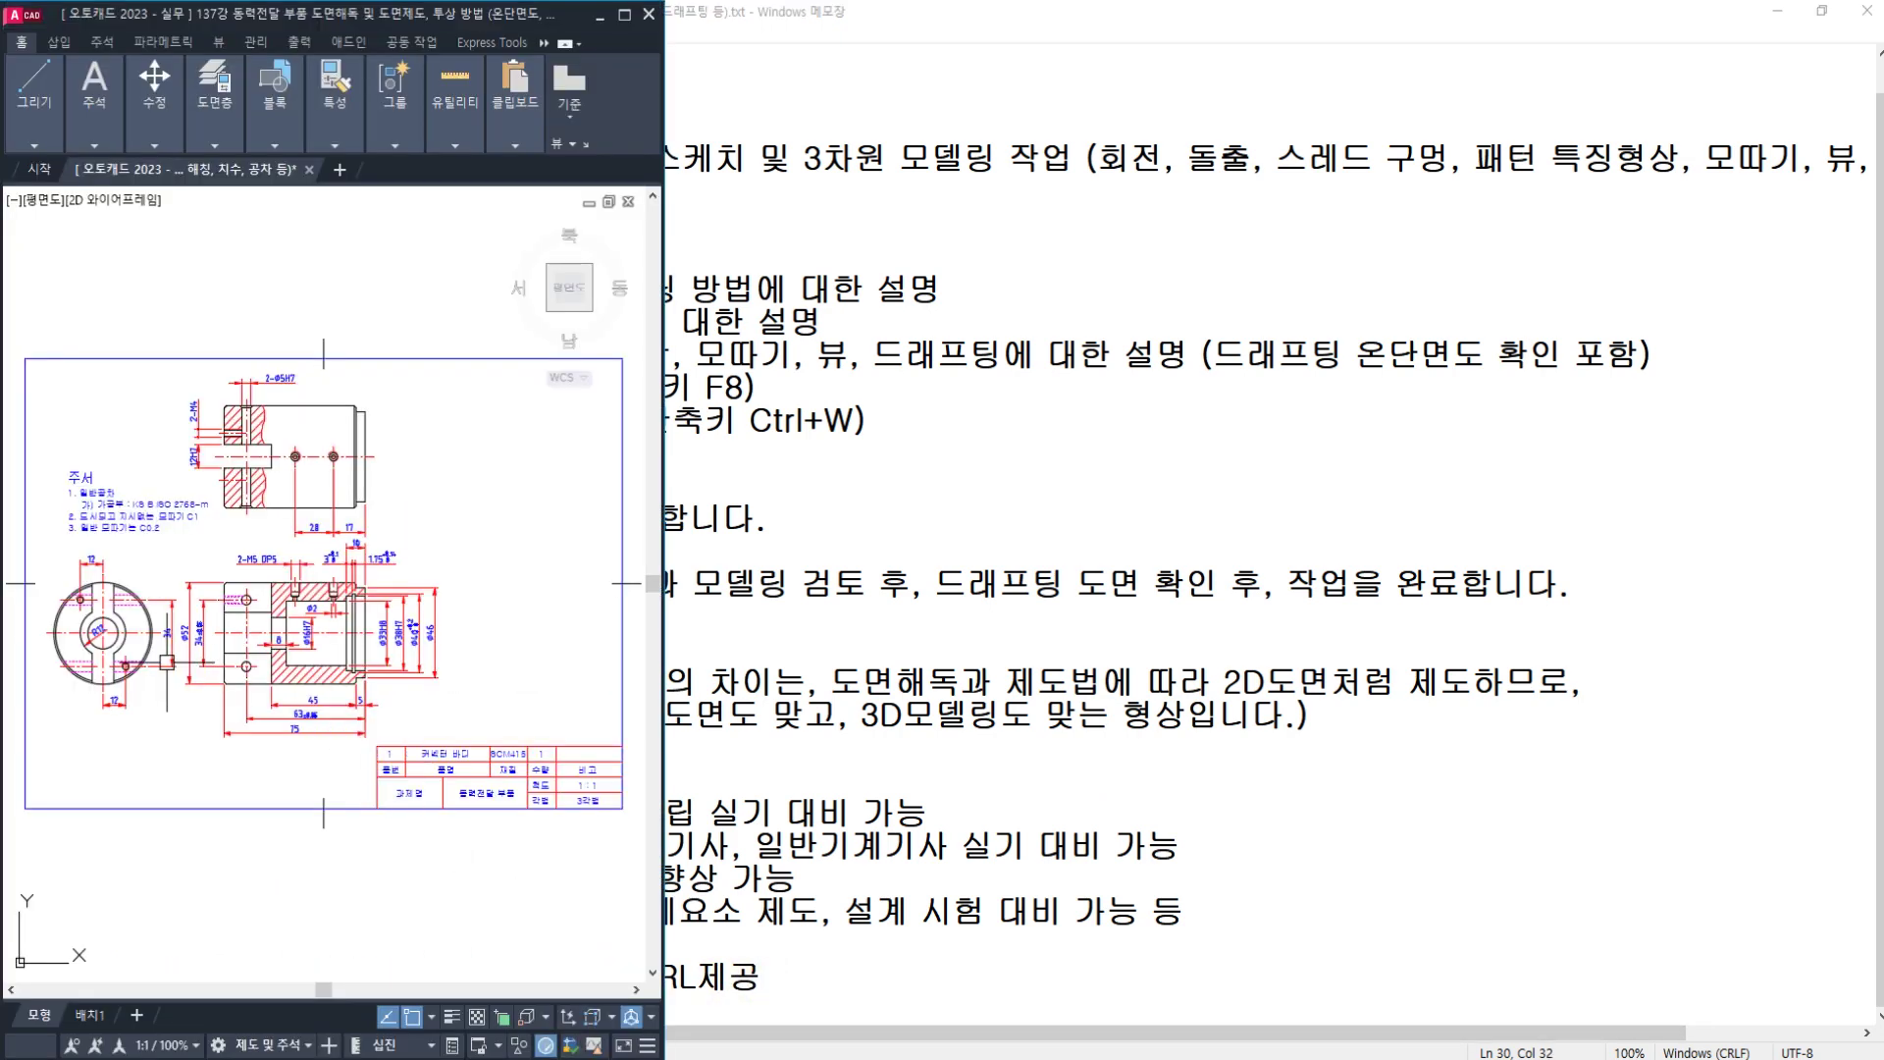
{"action": "scroll", "coordinate": [172, 662], "scroll_direction": "up", "scroll_amount": 2}
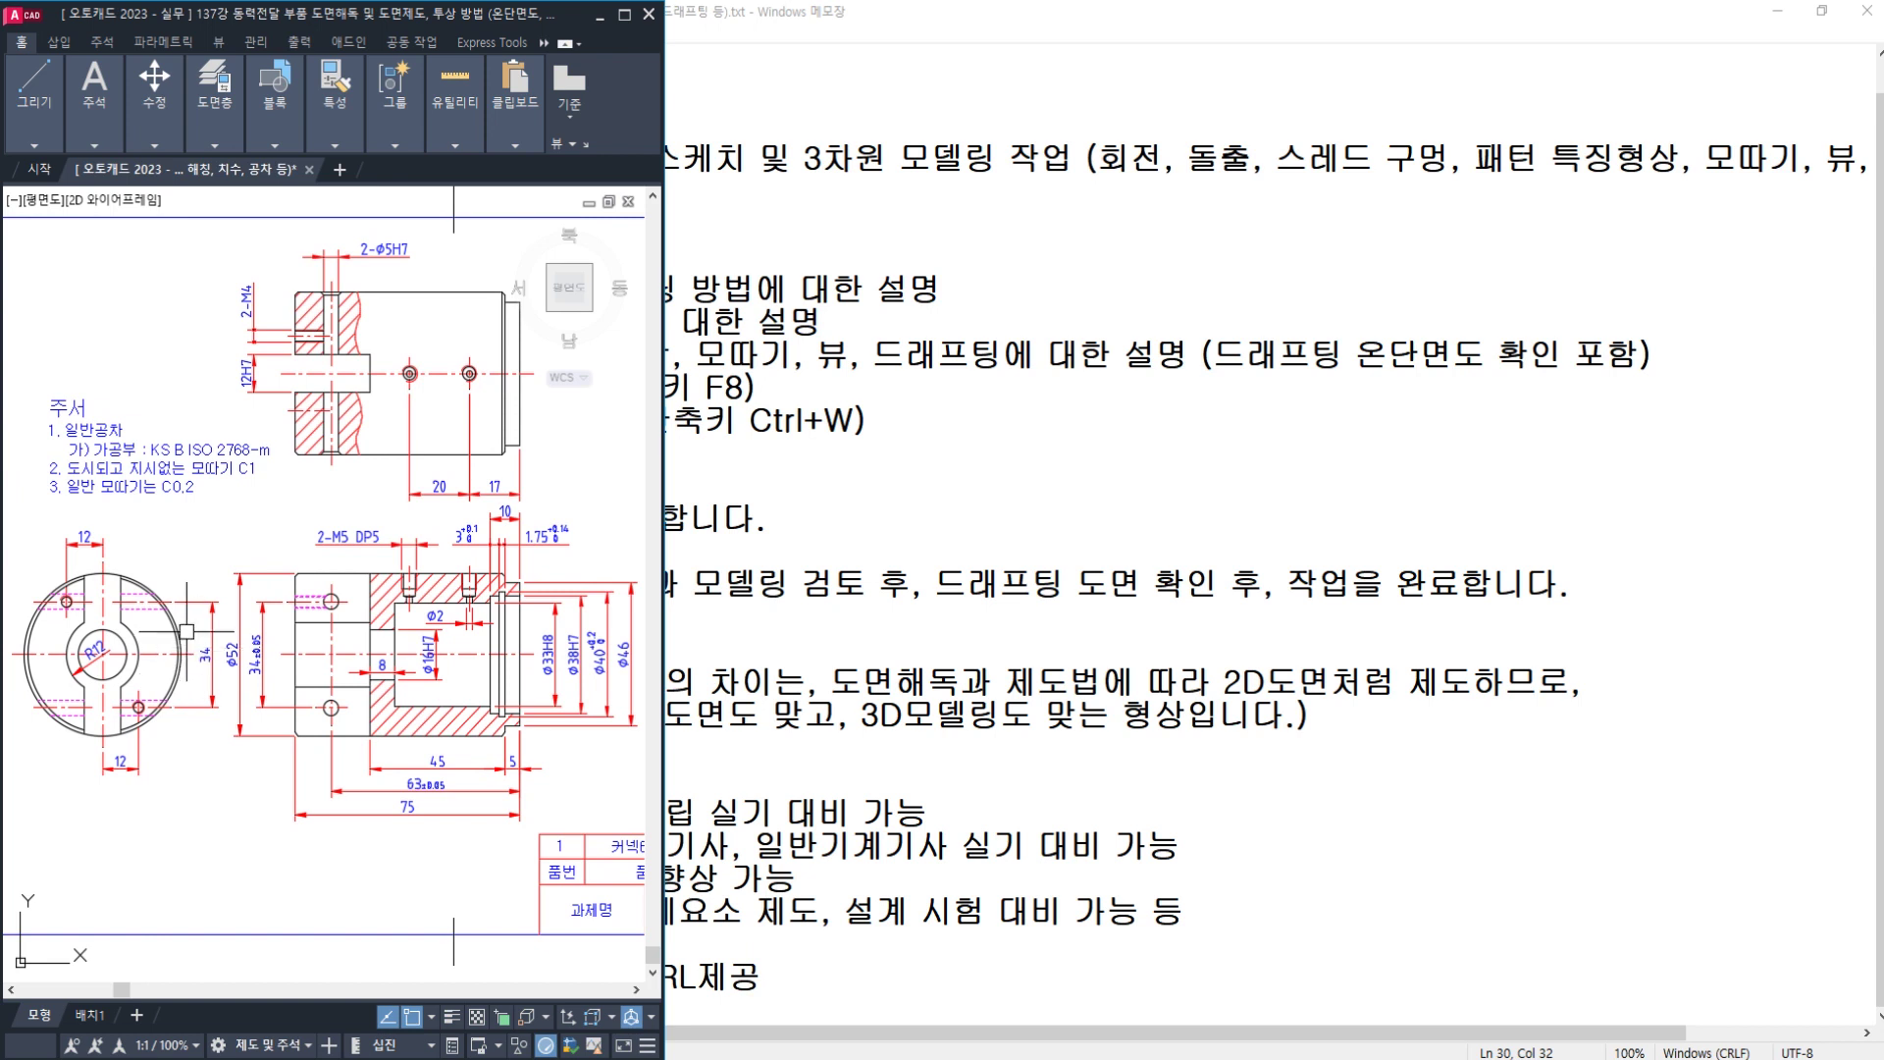
{"action": "middle_click_drag", "start_coordinate": [232, 594], "coordinate": [229, 602]}
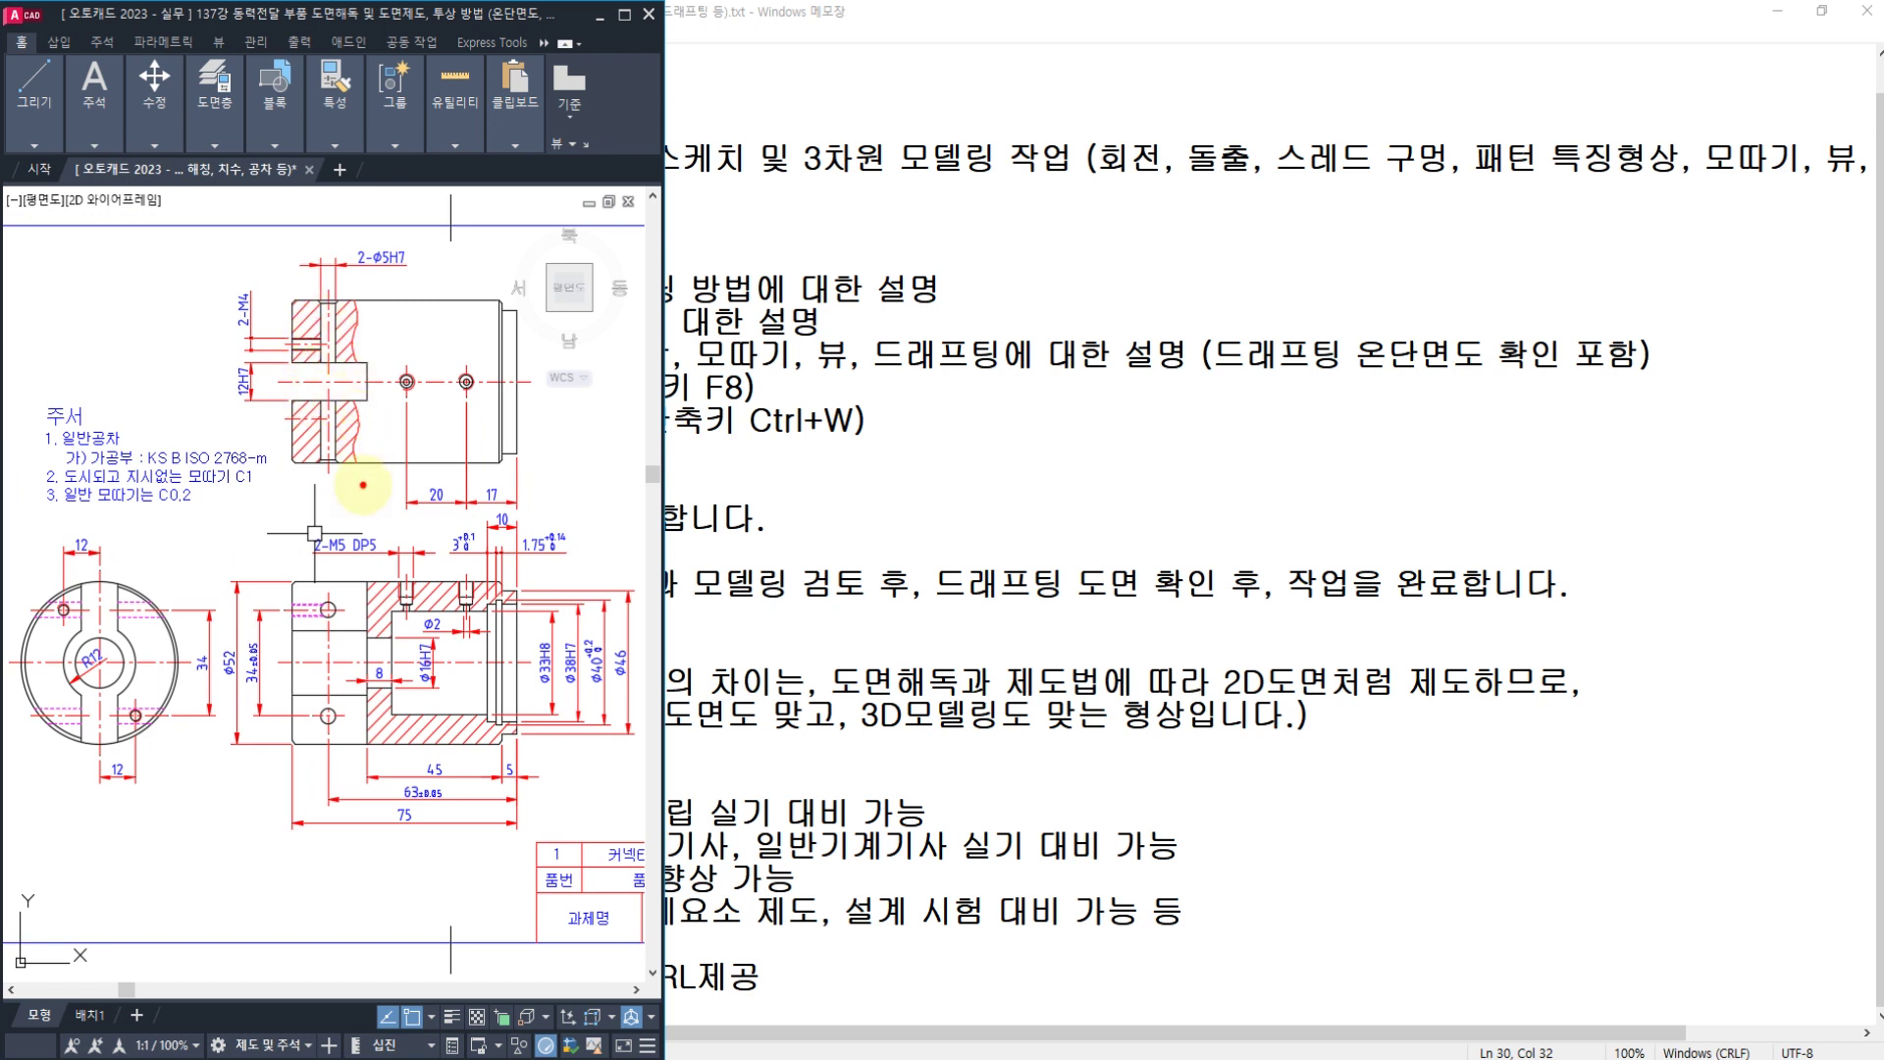
{"action": "mouse_move", "coordinate": [365, 485]}
{"action": "left_mouse_down"}
{"action": "mouse_move", "coordinate": [267, 387]}
{"action": "mouse_move", "coordinate": [328, 281]}
{"action": "mouse_move", "coordinate": [365, 340]}
{"action": "mouse_move", "coordinate": [373, 447]}
{"action": "left_mouse_up"}
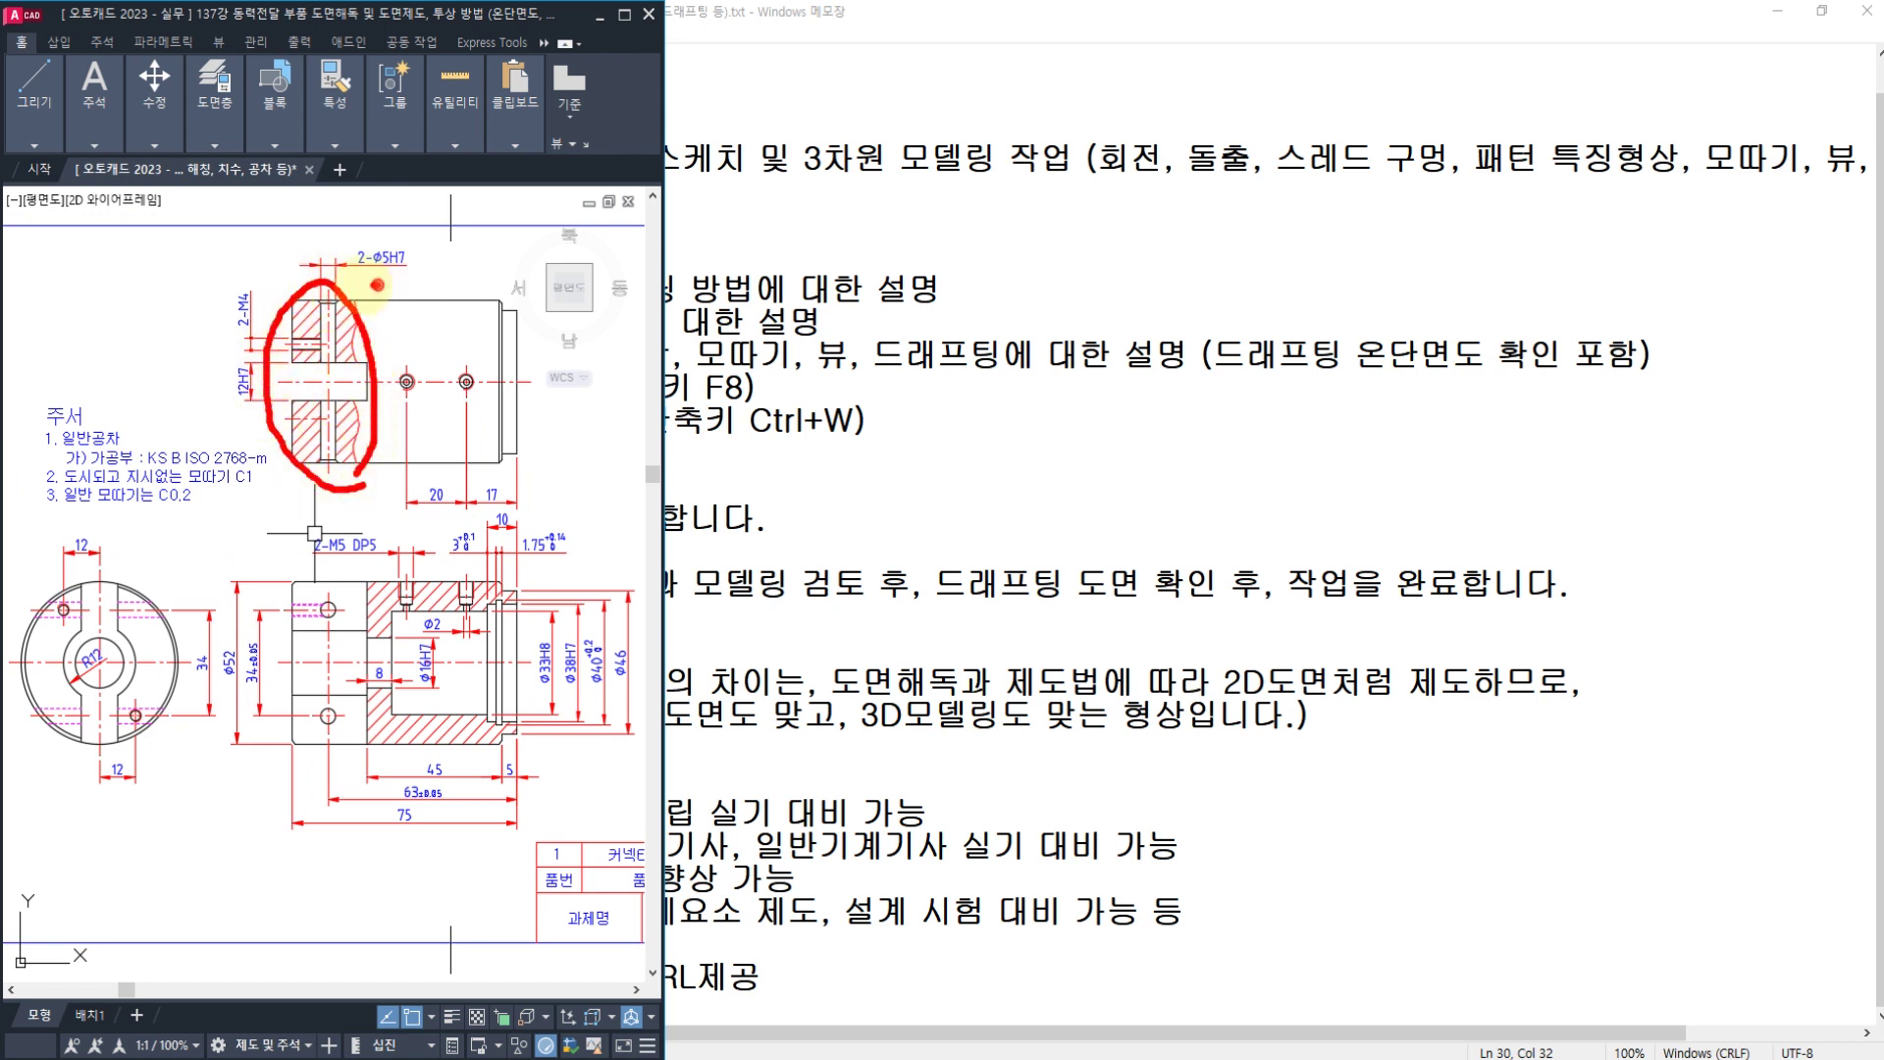
{"action": "mouse_move", "coordinate": [377, 284]}
{"action": "left_mouse_down"}
{"action": "mouse_move", "coordinate": [447, 218]}
{"action": "mouse_move", "coordinate": [420, 304]}
{"action": "left_mouse_up"}
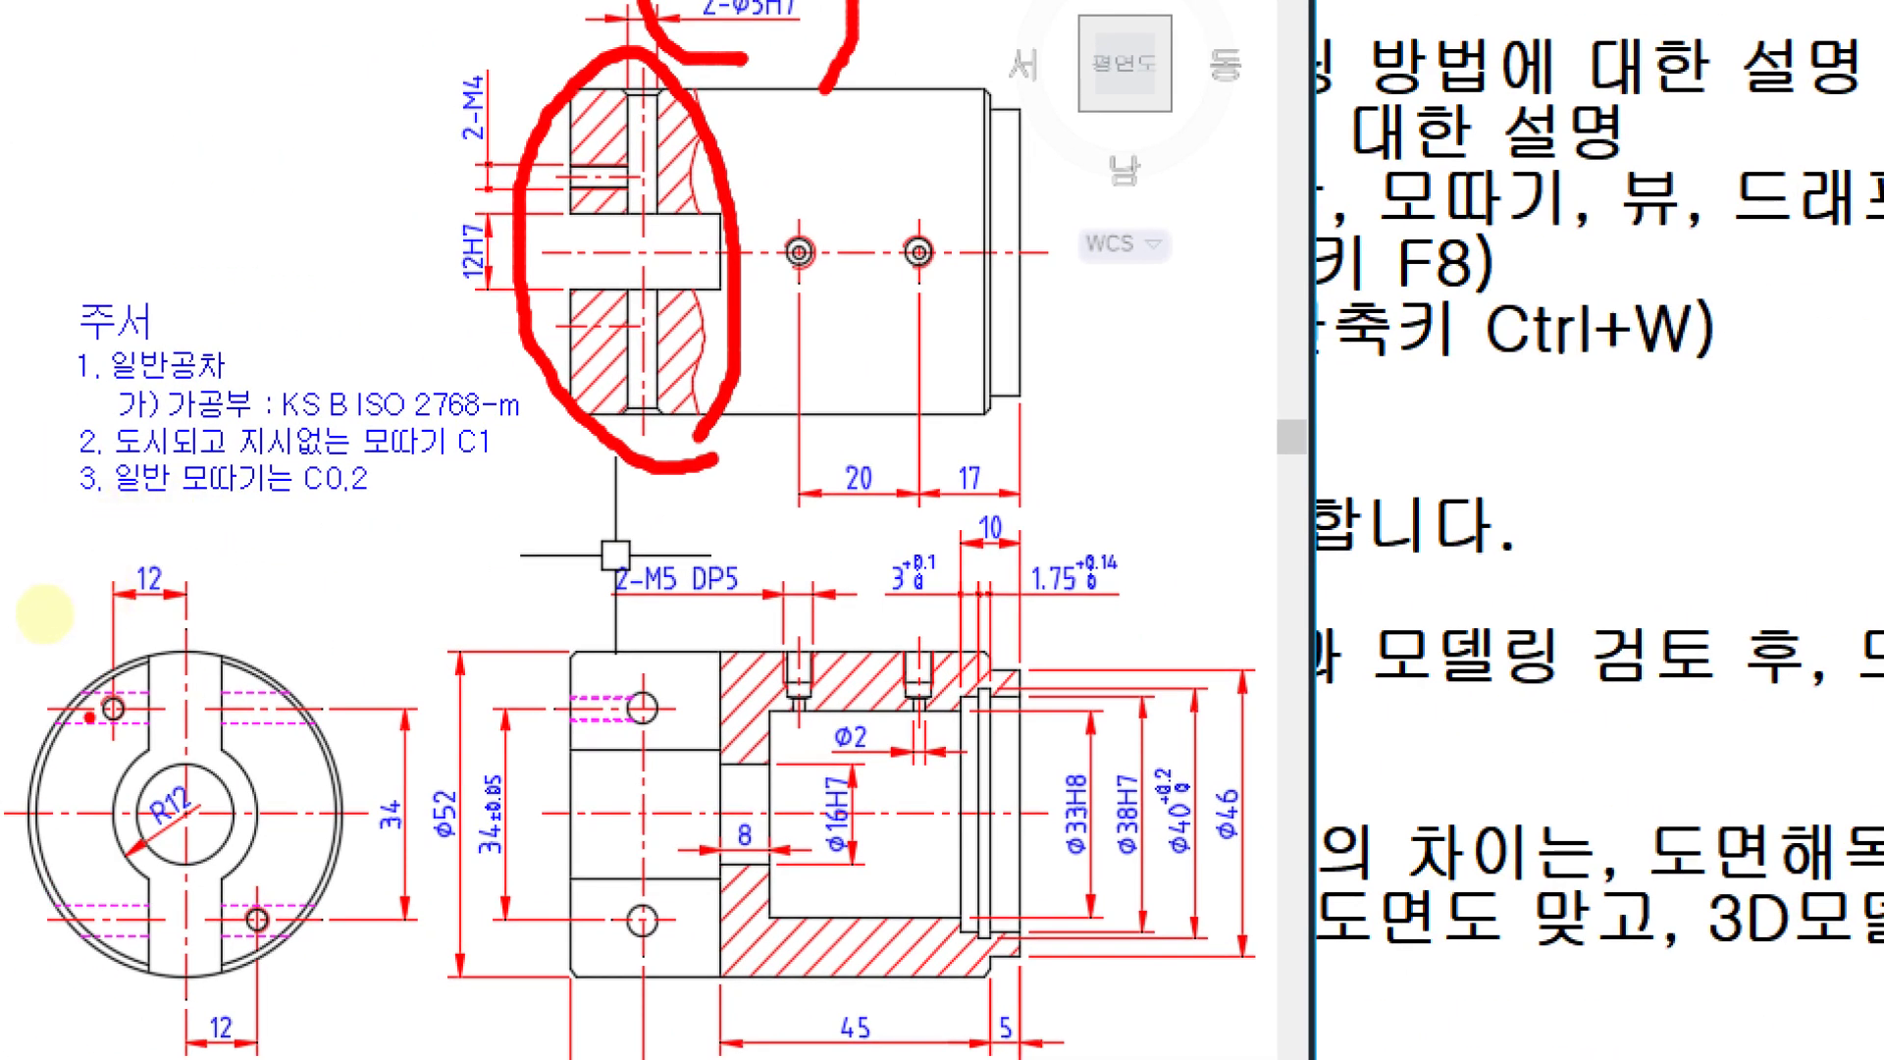
Step: Compare the small holes and slot in the circular end view with the hatched partial section of the upper view
{"action": "mouse_move", "coordinate": [3, 707]}
{"action": "left_mouse_down"}
{"action": "mouse_move", "coordinate": [290, 719]}
{"action": "mouse_move", "coordinate": [141, 714]}
{"action": "left_mouse_up"}
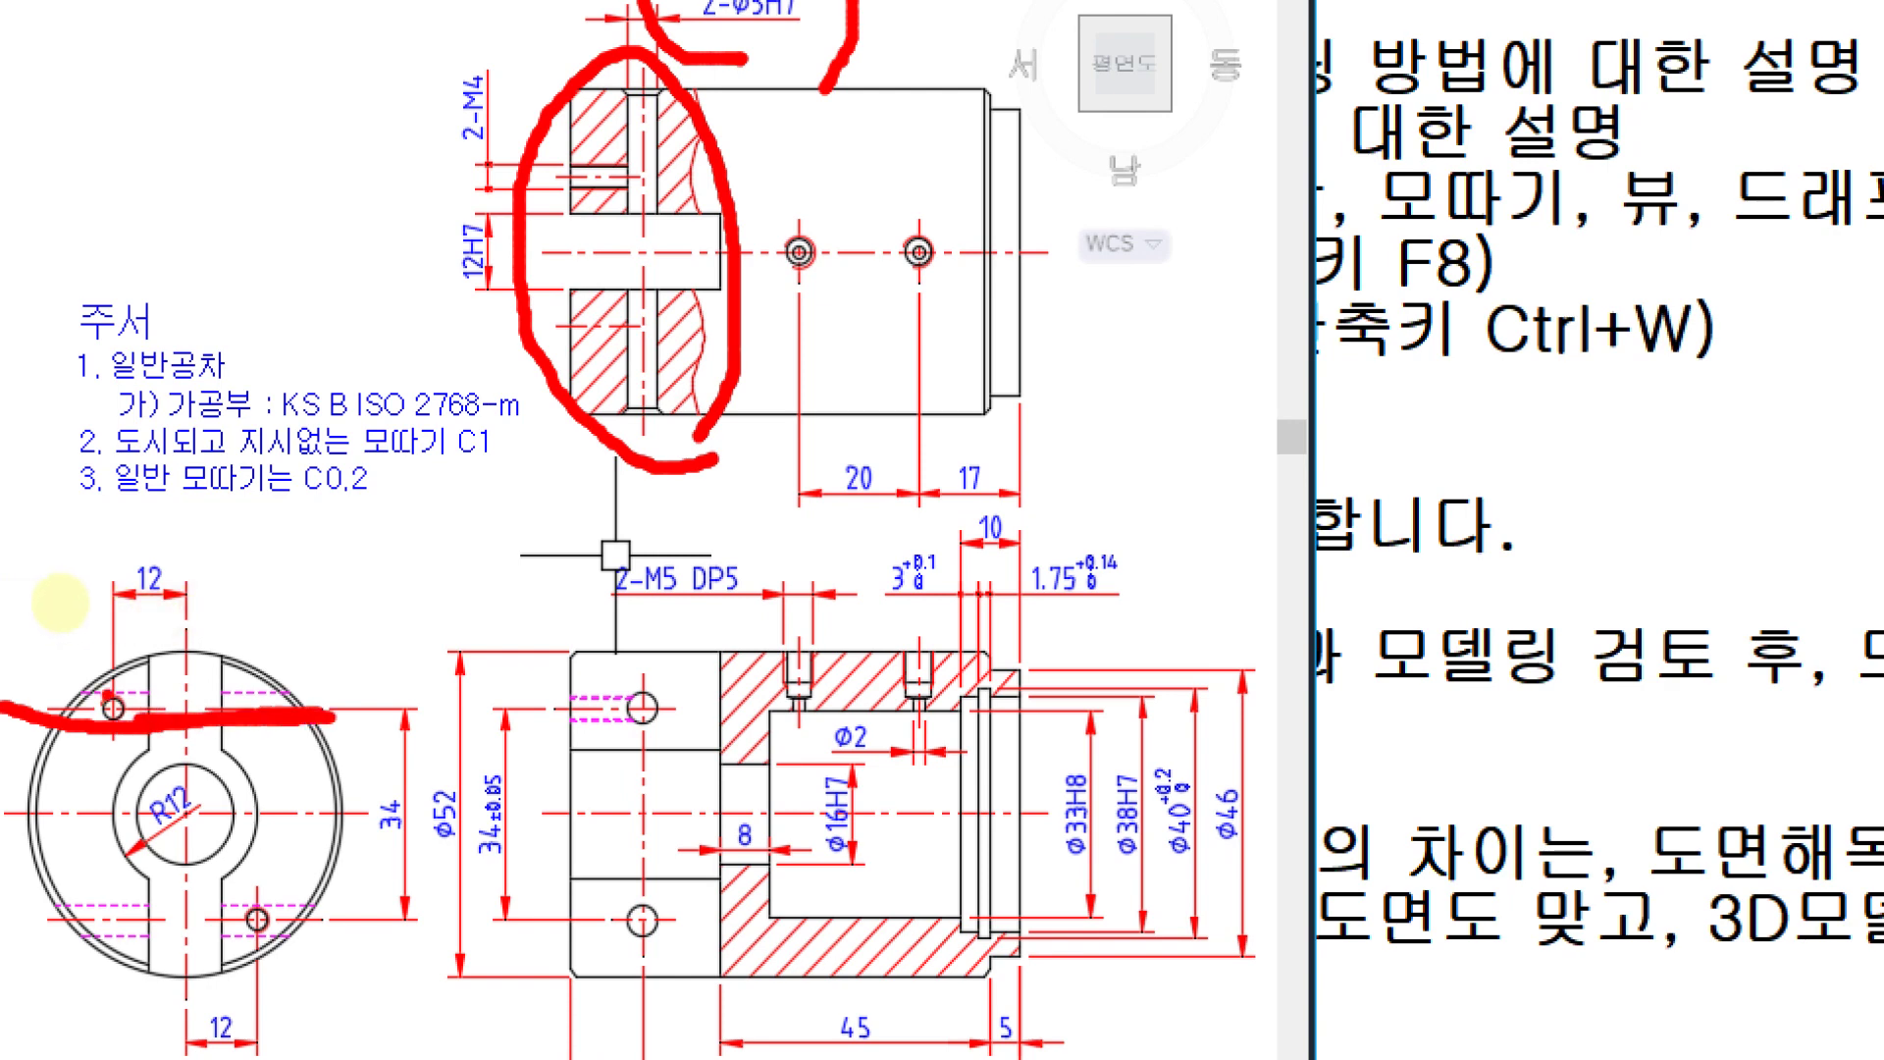
{"action": "key", "text": "ctrl+z"}
{"action": "key", "text": "ctrl+z"}
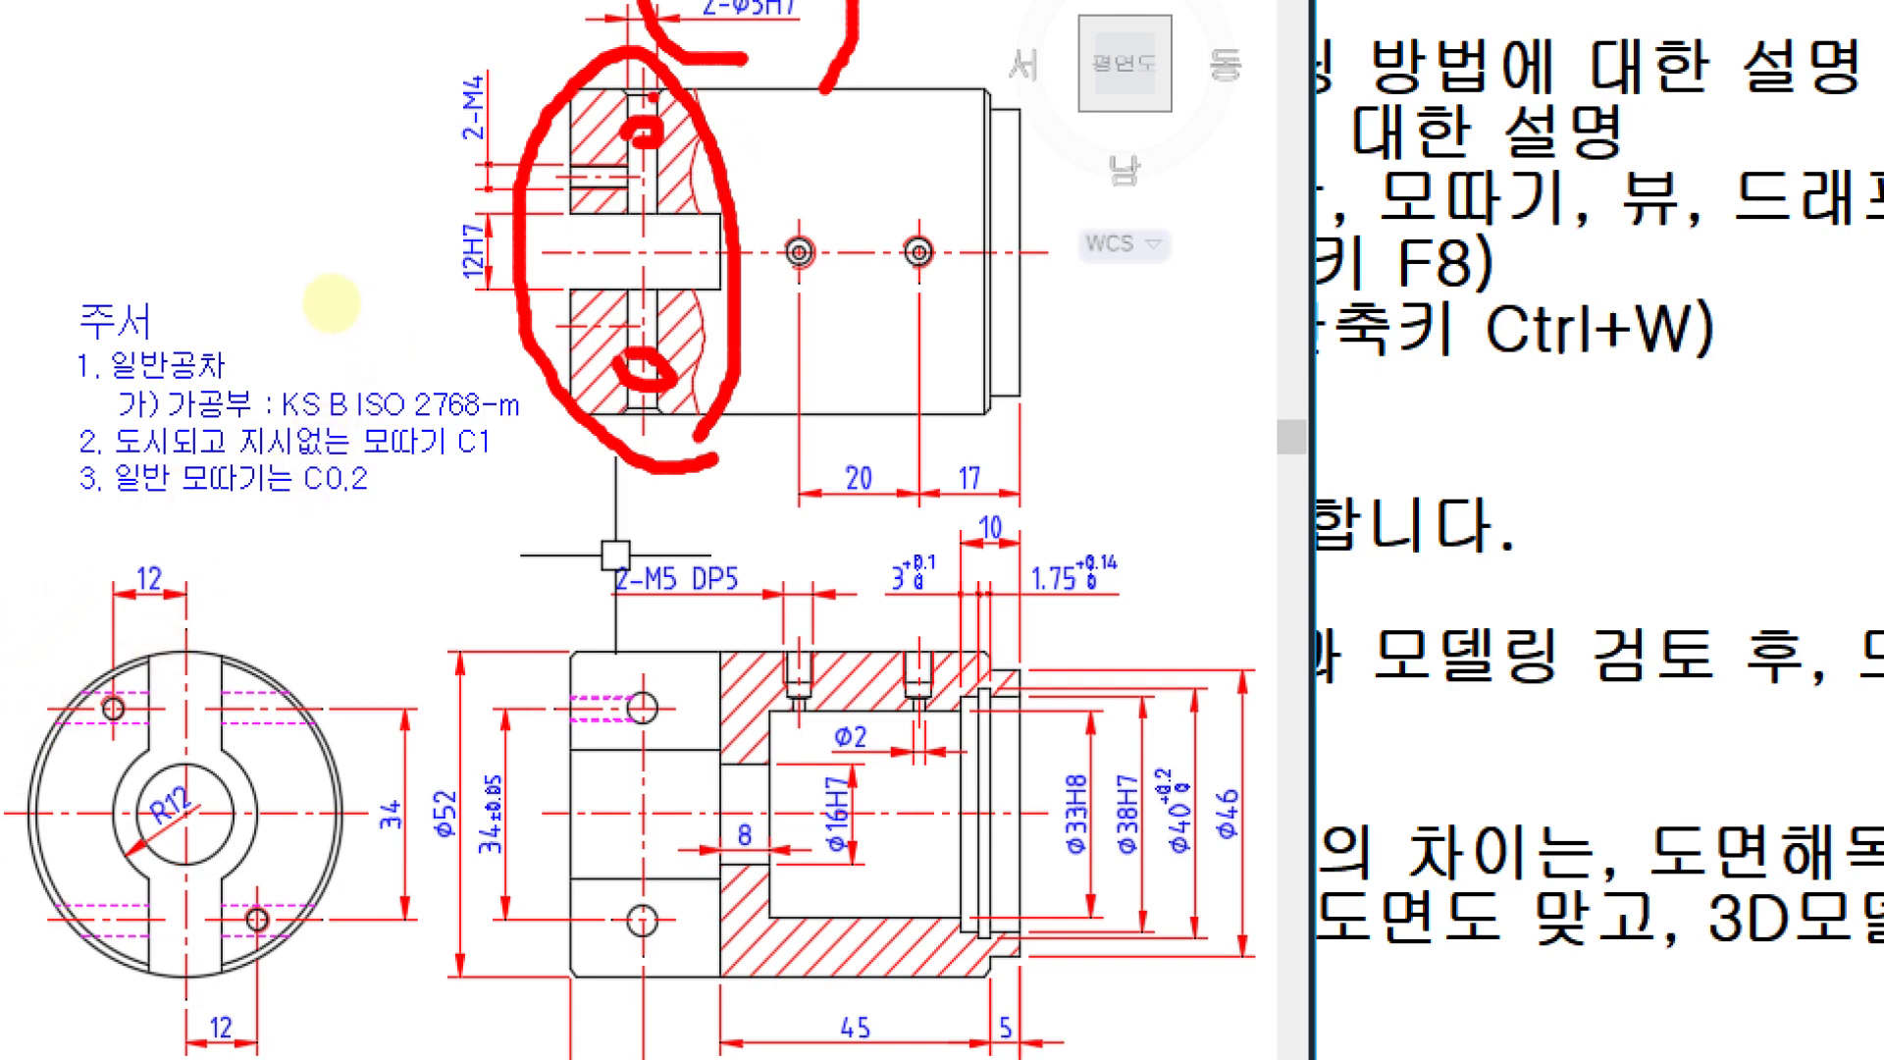
{"action": "mouse_move", "coordinate": [653, 97]}
{"action": "left_mouse_down"}
{"action": "mouse_move", "coordinate": [653, 61]}
{"action": "mouse_move", "coordinate": [660, 95]}
{"action": "left_mouse_up"}
{"action": "mouse_move", "coordinate": [276, 783]}
{"action": "left_mouse_down"}
{"action": "mouse_move", "coordinate": [343, 782]}
{"action": "mouse_move", "coordinate": [307, 824]}
{"action": "left_mouse_up"}
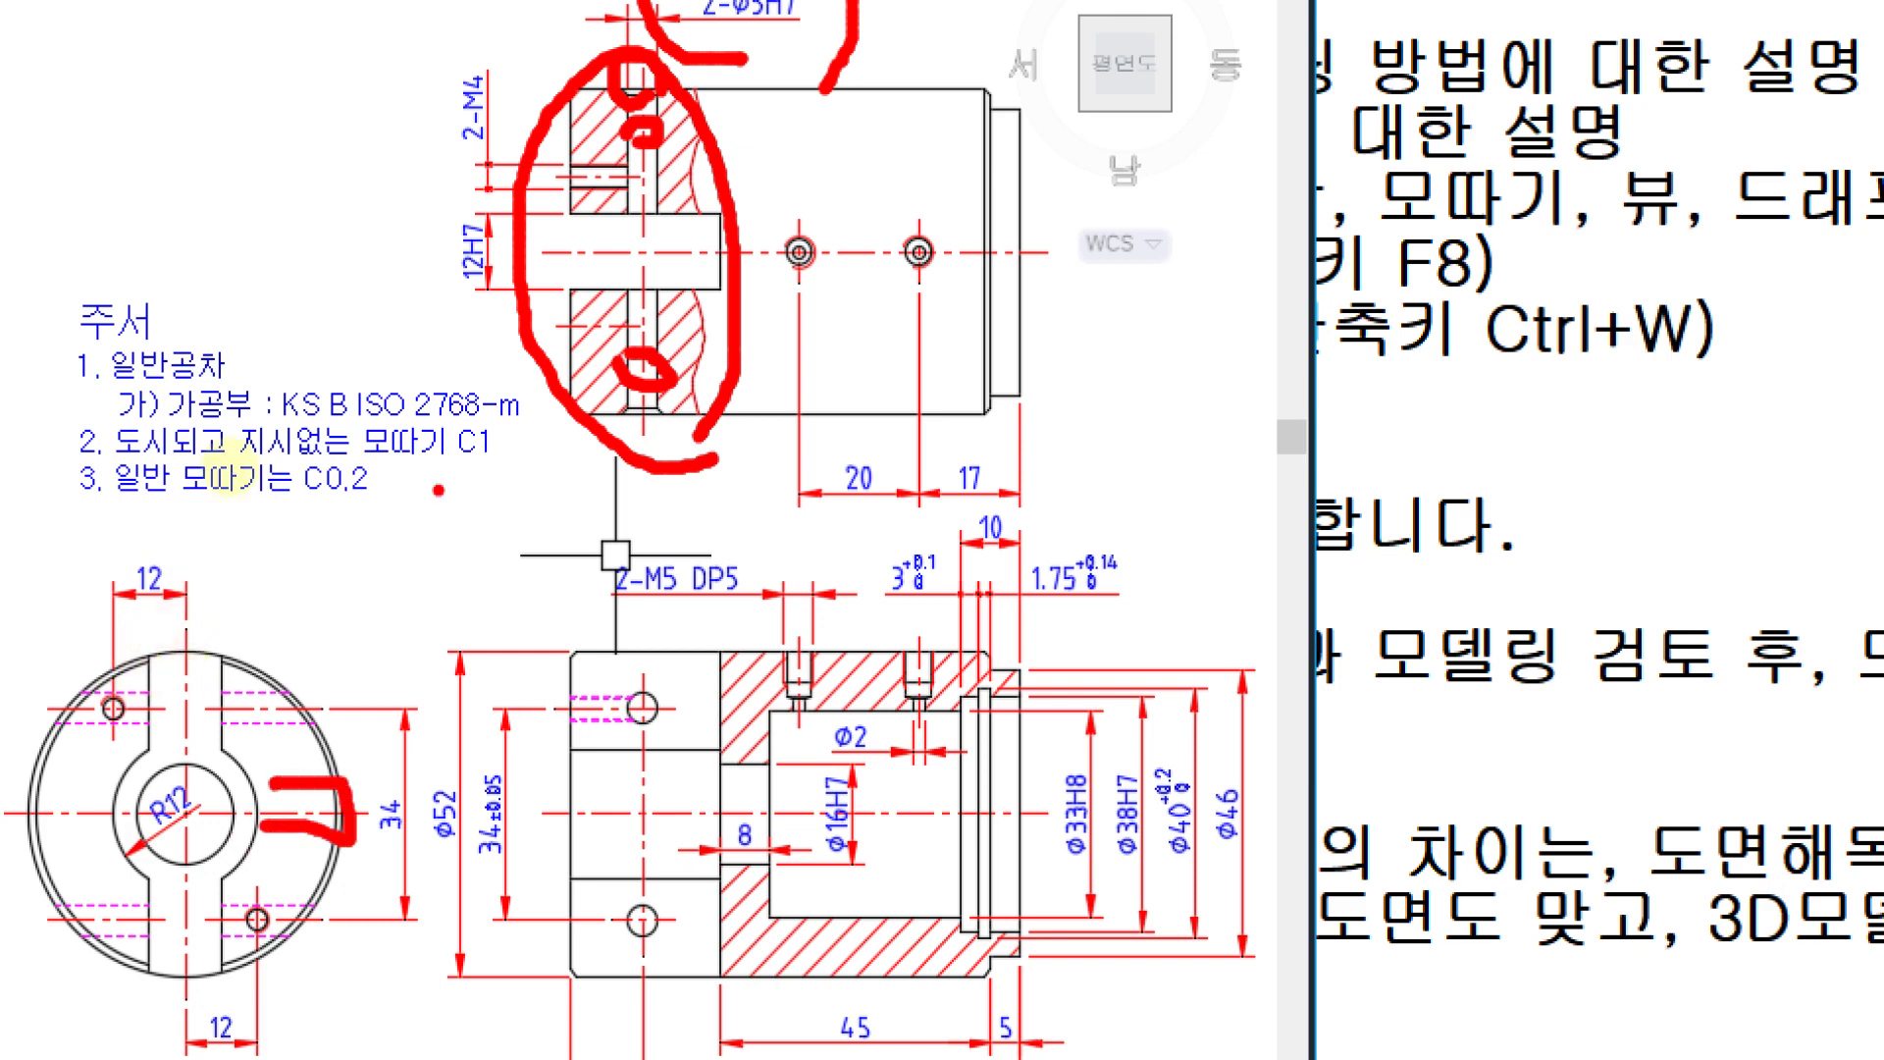
{"action": "mouse_move", "coordinate": [663, 346]}
{"action": "left_mouse_down"}
{"action": "mouse_move", "coordinate": [595, 332]}
{"action": "mouse_move", "coordinate": [667, 346]}
{"action": "left_mouse_up"}
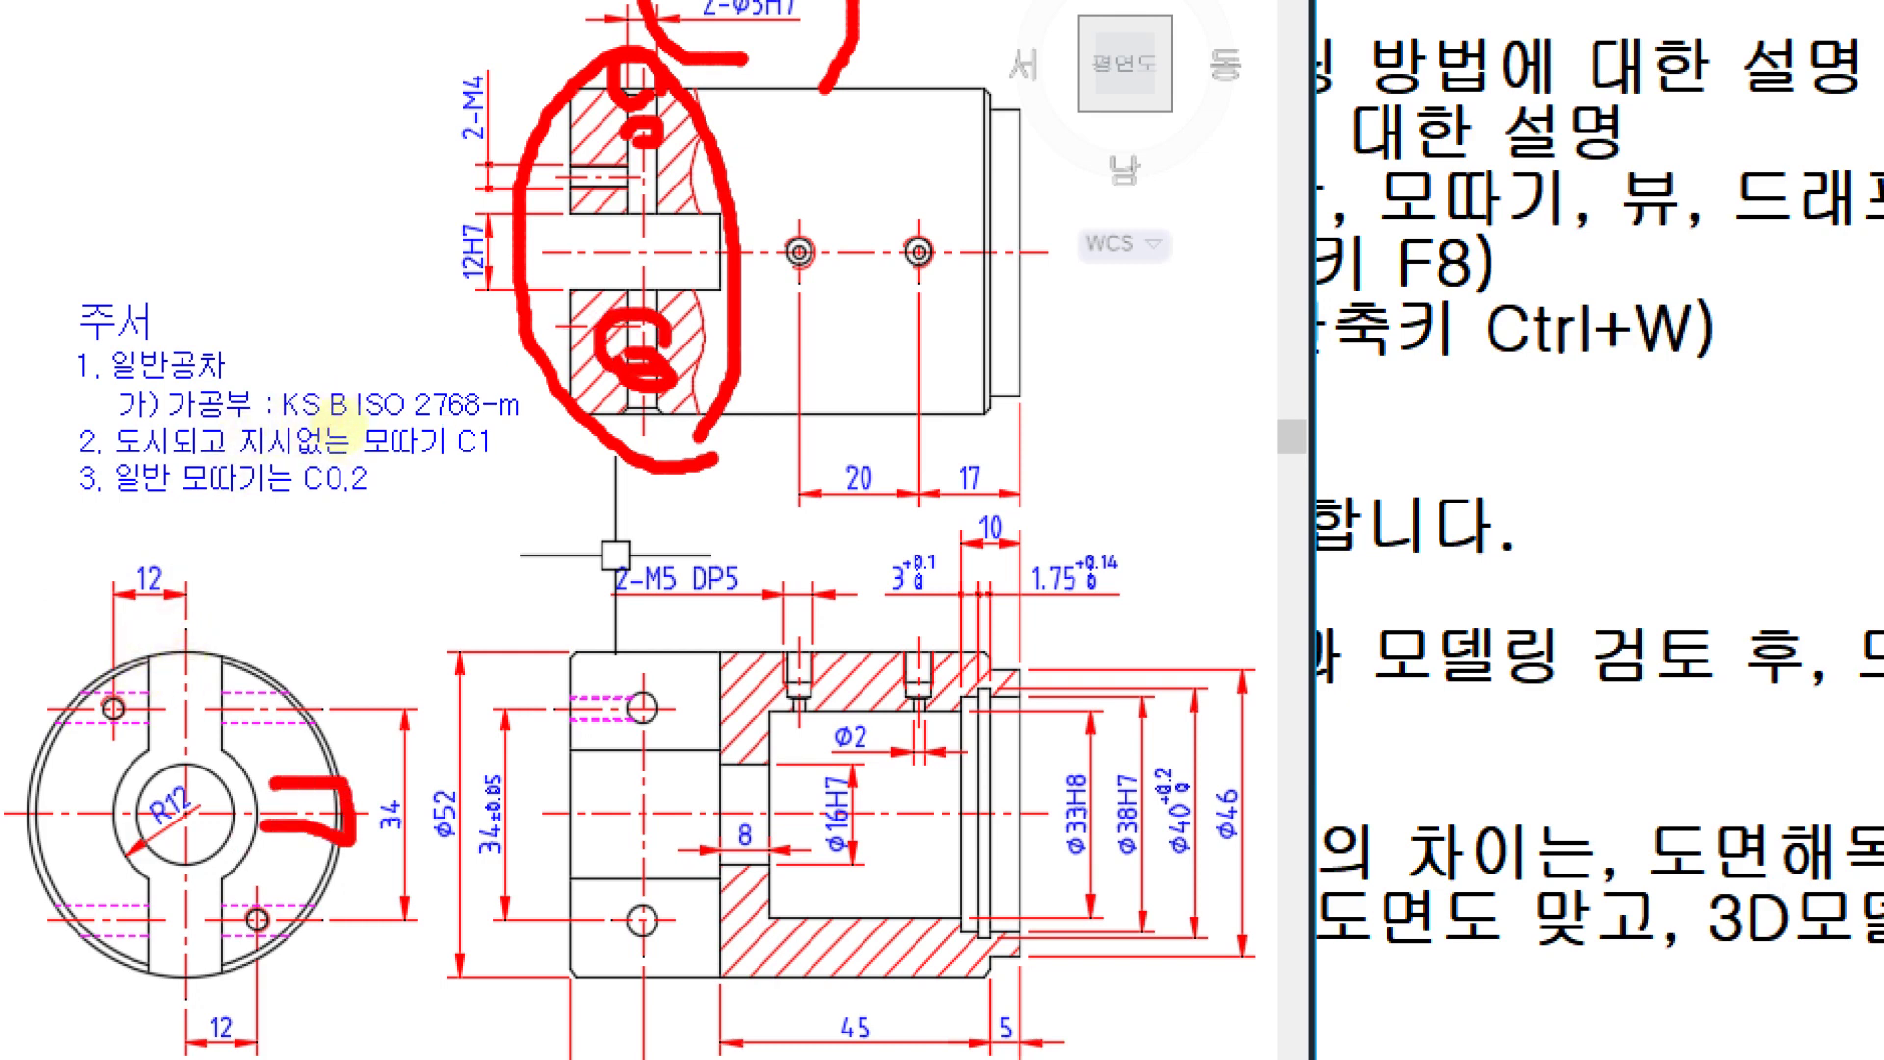
{"action": "mouse_move", "coordinate": [314, 734]}
{"action": "left_mouse_down"}
{"action": "mouse_move", "coordinate": [216, 696]}
{"action": "mouse_move", "coordinate": [323, 716]}
{"action": "left_mouse_up"}
{"action": "mouse_move", "coordinate": [319, 924]}
{"action": "left_mouse_down"}
{"action": "mouse_move", "coordinate": [245, 943]}
{"action": "mouse_move", "coordinate": [293, 911]}
{"action": "left_mouse_up"}
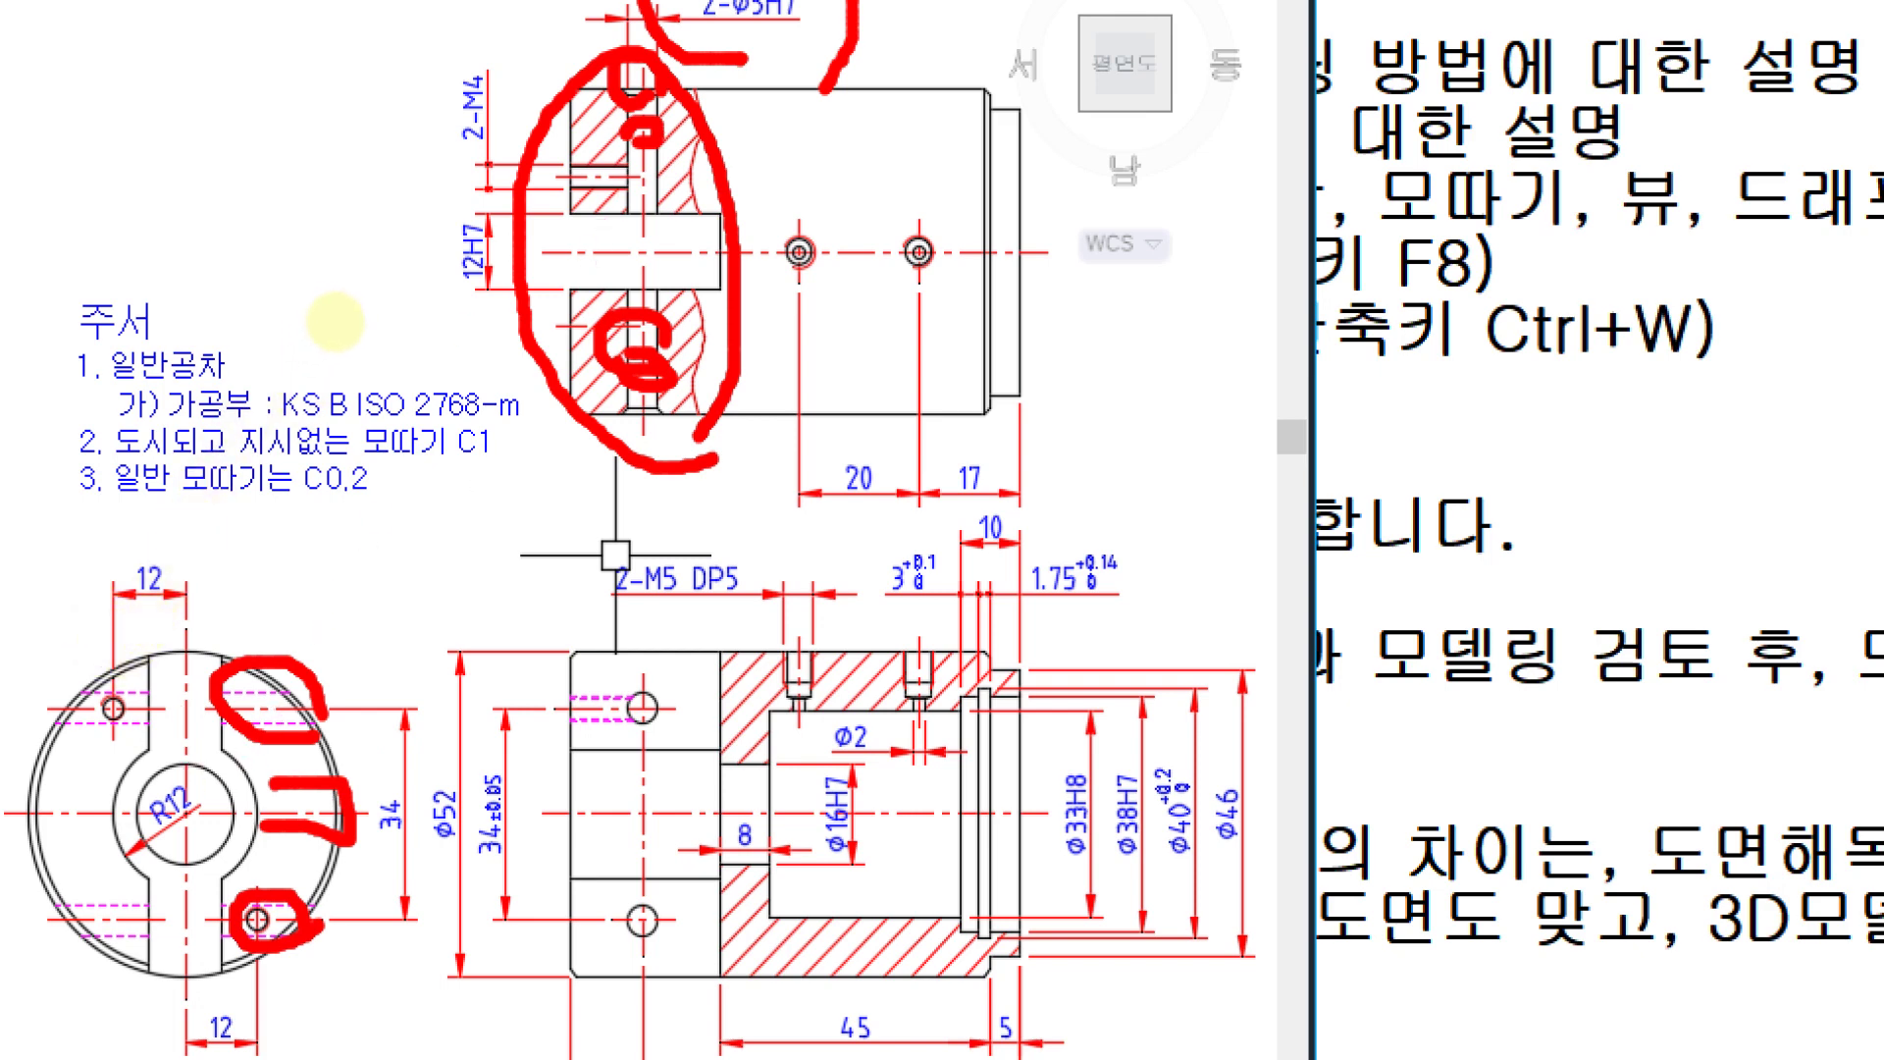
{"action": "left_click_drag", "start_coordinate": [599, 123], "coordinate": [775, 98]}
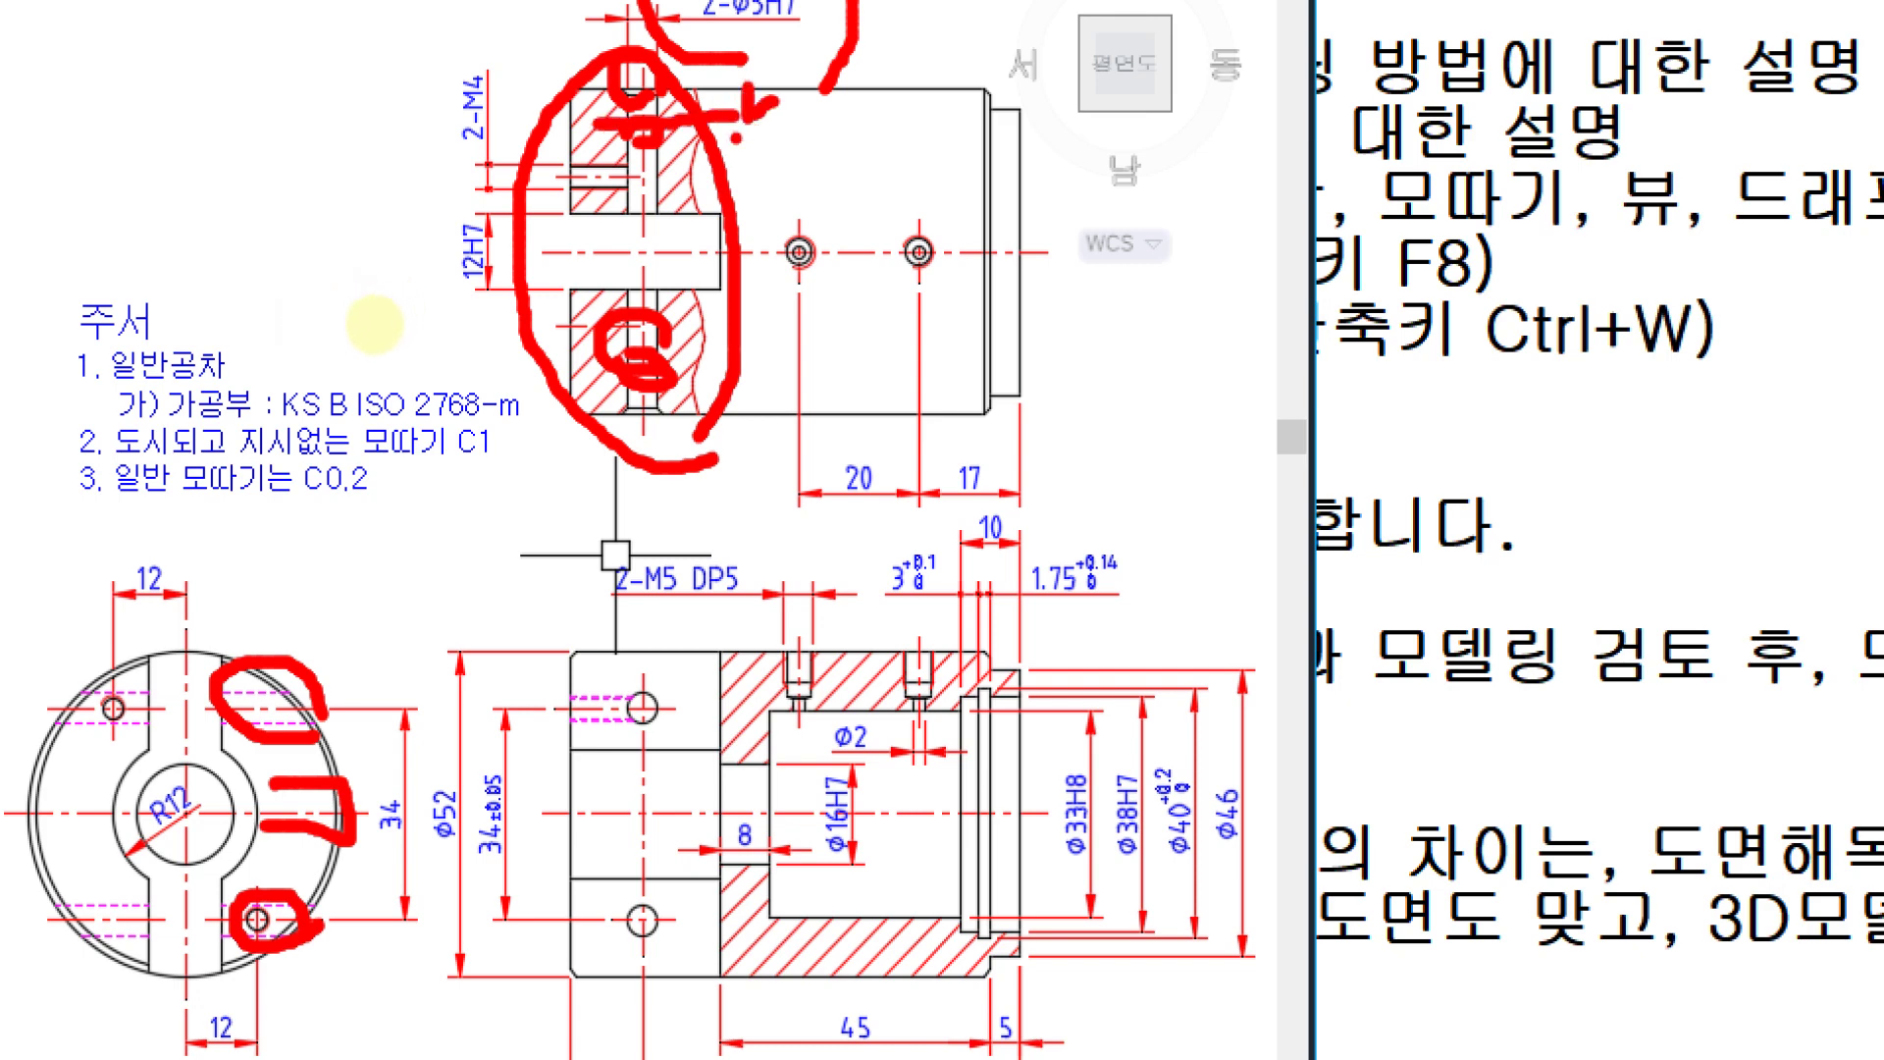
{"action": "mouse_move", "coordinate": [643, 246]}
{"action": "left_mouse_down"}
{"action": "mouse_move", "coordinate": [617, 110]}
{"action": "mouse_move", "coordinate": [687, 132]}
{"action": "mouse_move", "coordinate": [666, 234]}
{"action": "left_mouse_up"}
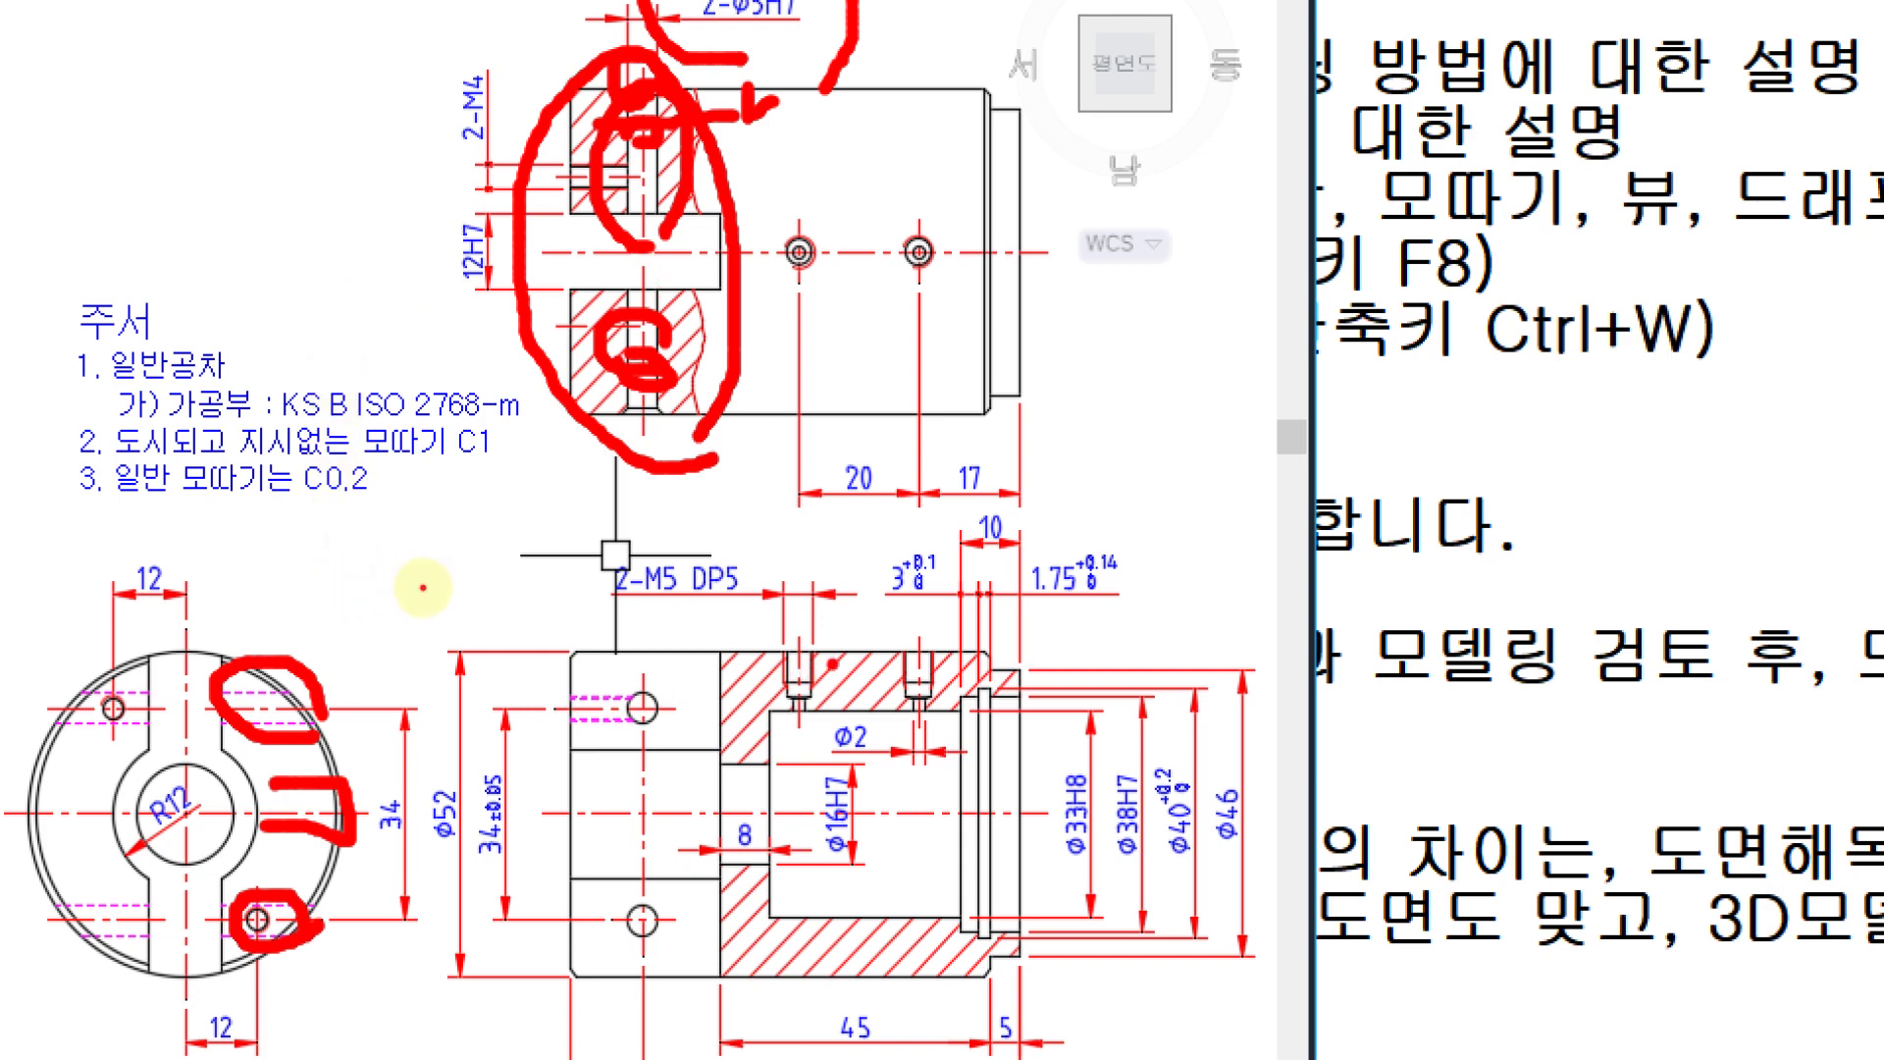
Step: Examine the 2-M5 DP5 tapped holes in the lower section view, their section path and the Ø52 outer diameter
{"action": "mouse_move", "coordinate": [833, 663]}
{"action": "left_mouse_down"}
{"action": "mouse_move", "coordinate": [760, 675]}
{"action": "mouse_move", "coordinate": [844, 624]}
{"action": "mouse_move", "coordinate": [852, 665]}
{"action": "mouse_move", "coordinate": [942, 624]}
{"action": "mouse_move", "coordinate": [913, 680]}
{"action": "mouse_move", "coordinate": [881, 669]}
{"action": "left_mouse_up"}
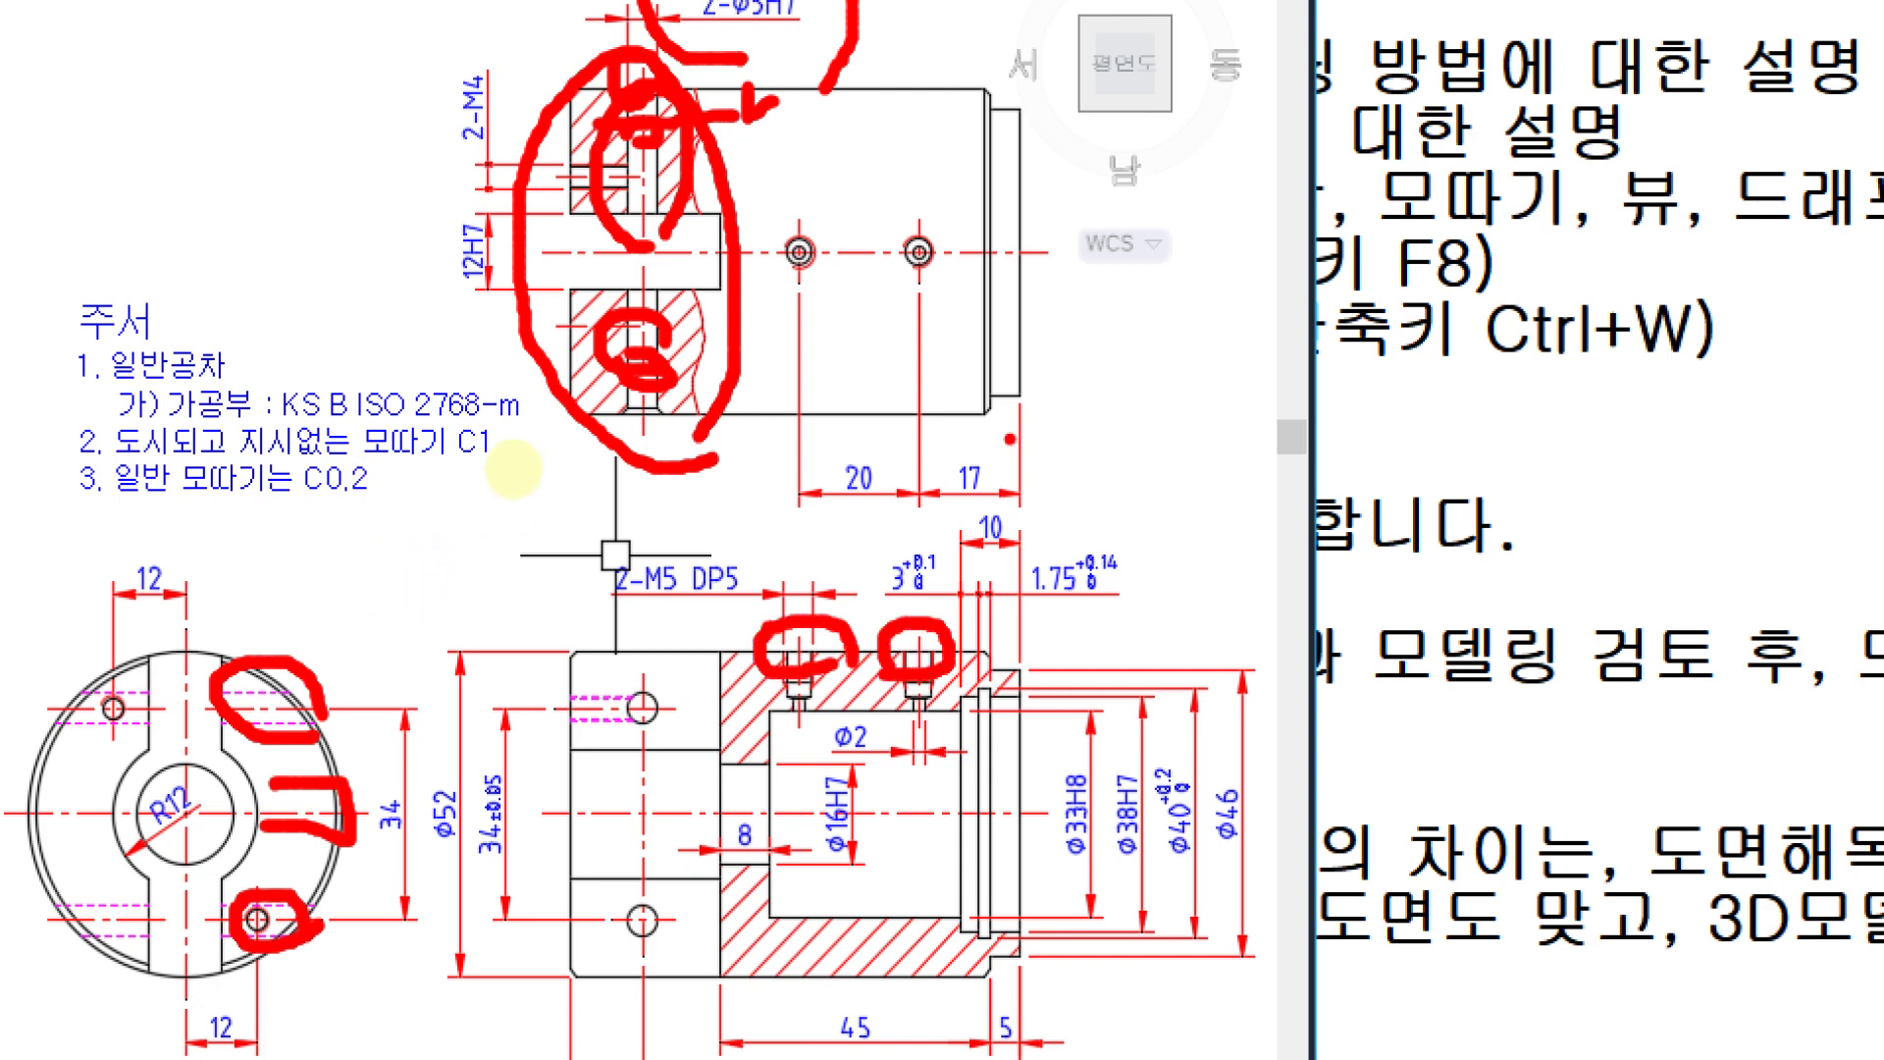
{"action": "left_click_drag", "start_coordinate": [1033, 398], "coordinate": [1078, 399]}
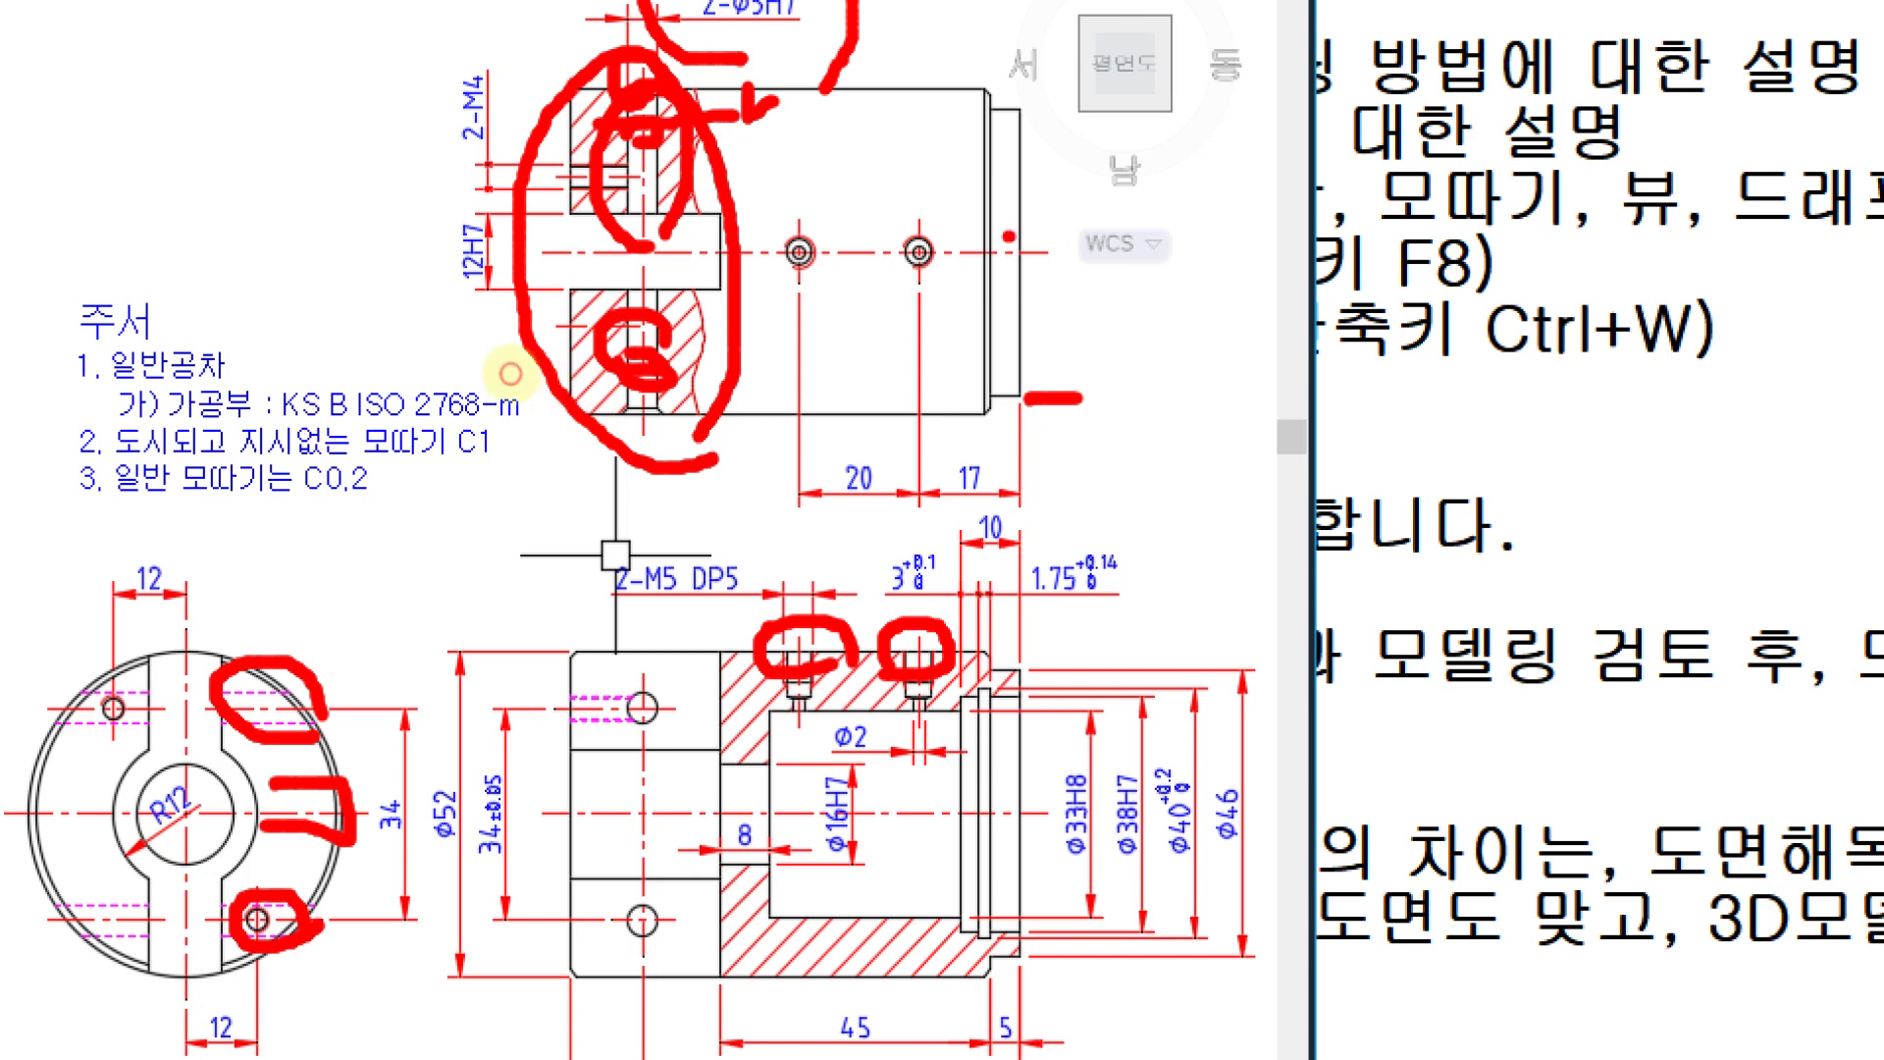
{"action": "left_click_drag", "start_coordinate": [1010, 236], "coordinate": [1456, 221]}
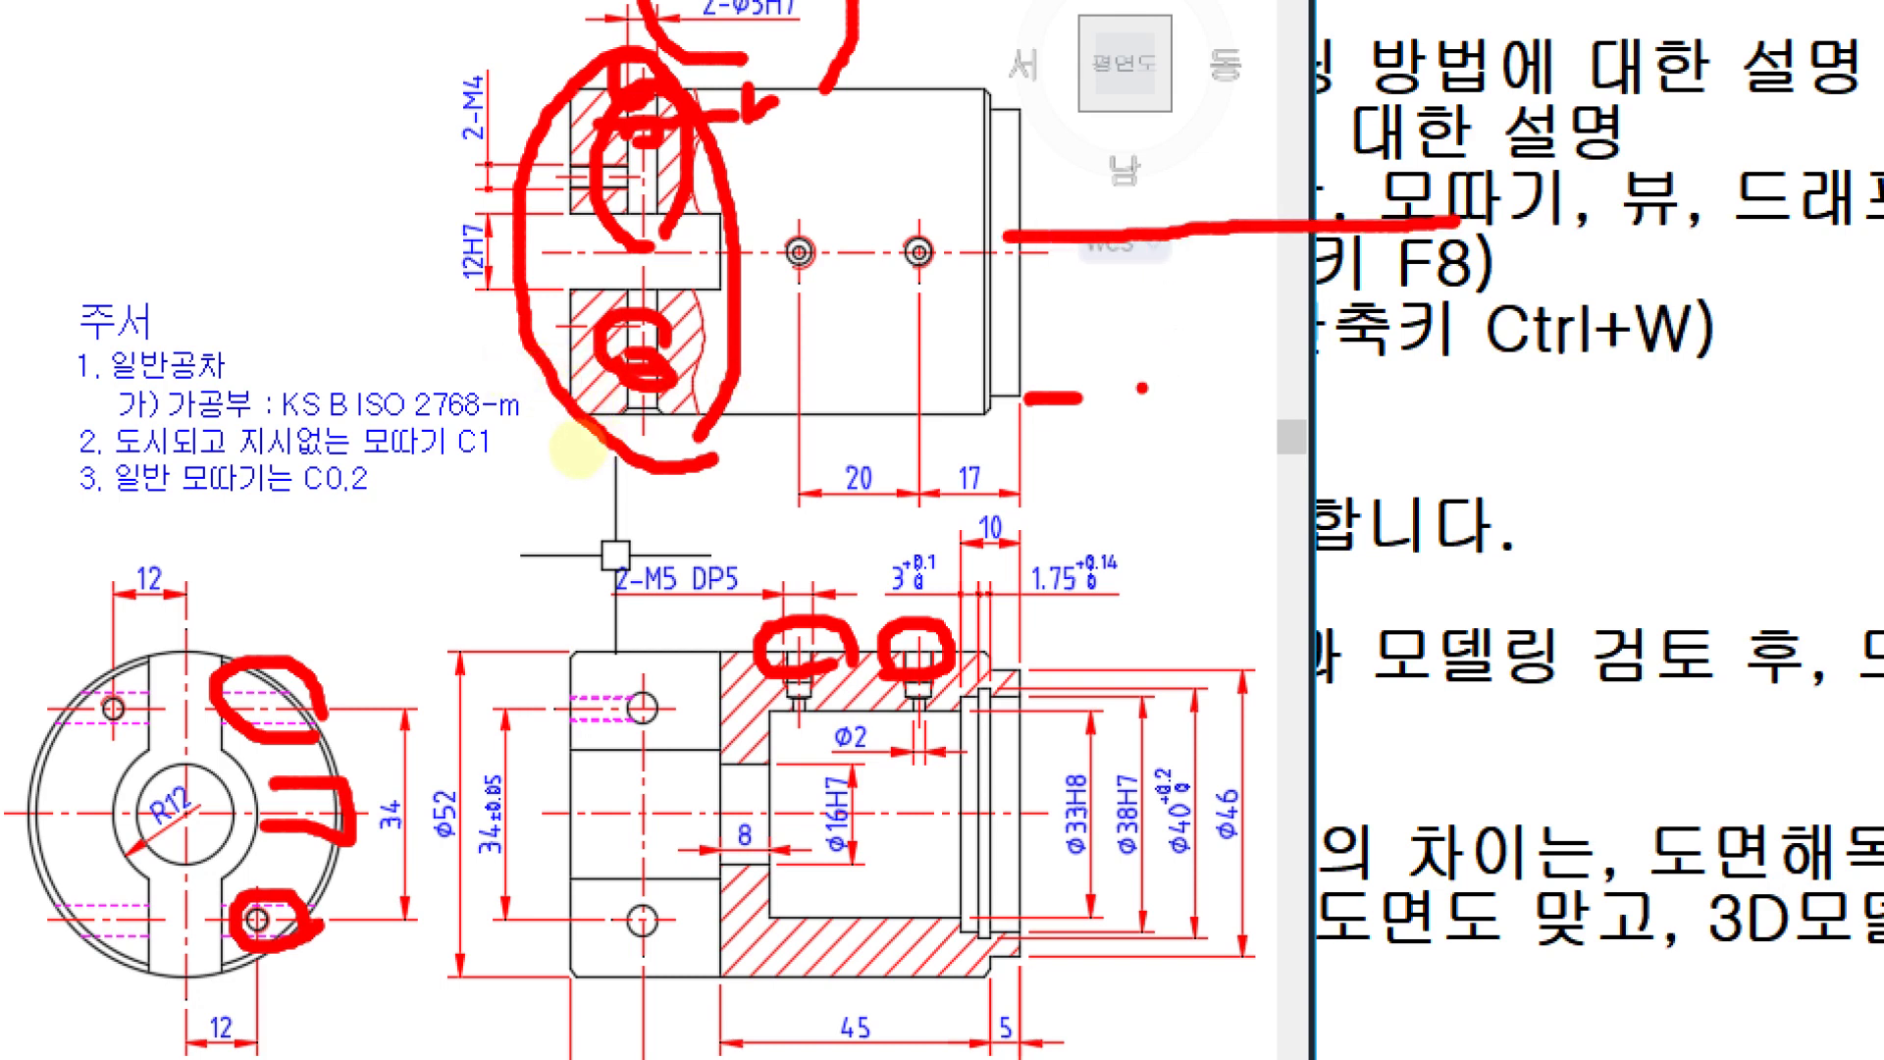
{"action": "left_click_drag", "start_coordinate": [1140, 388], "coordinate": [1210, 381]}
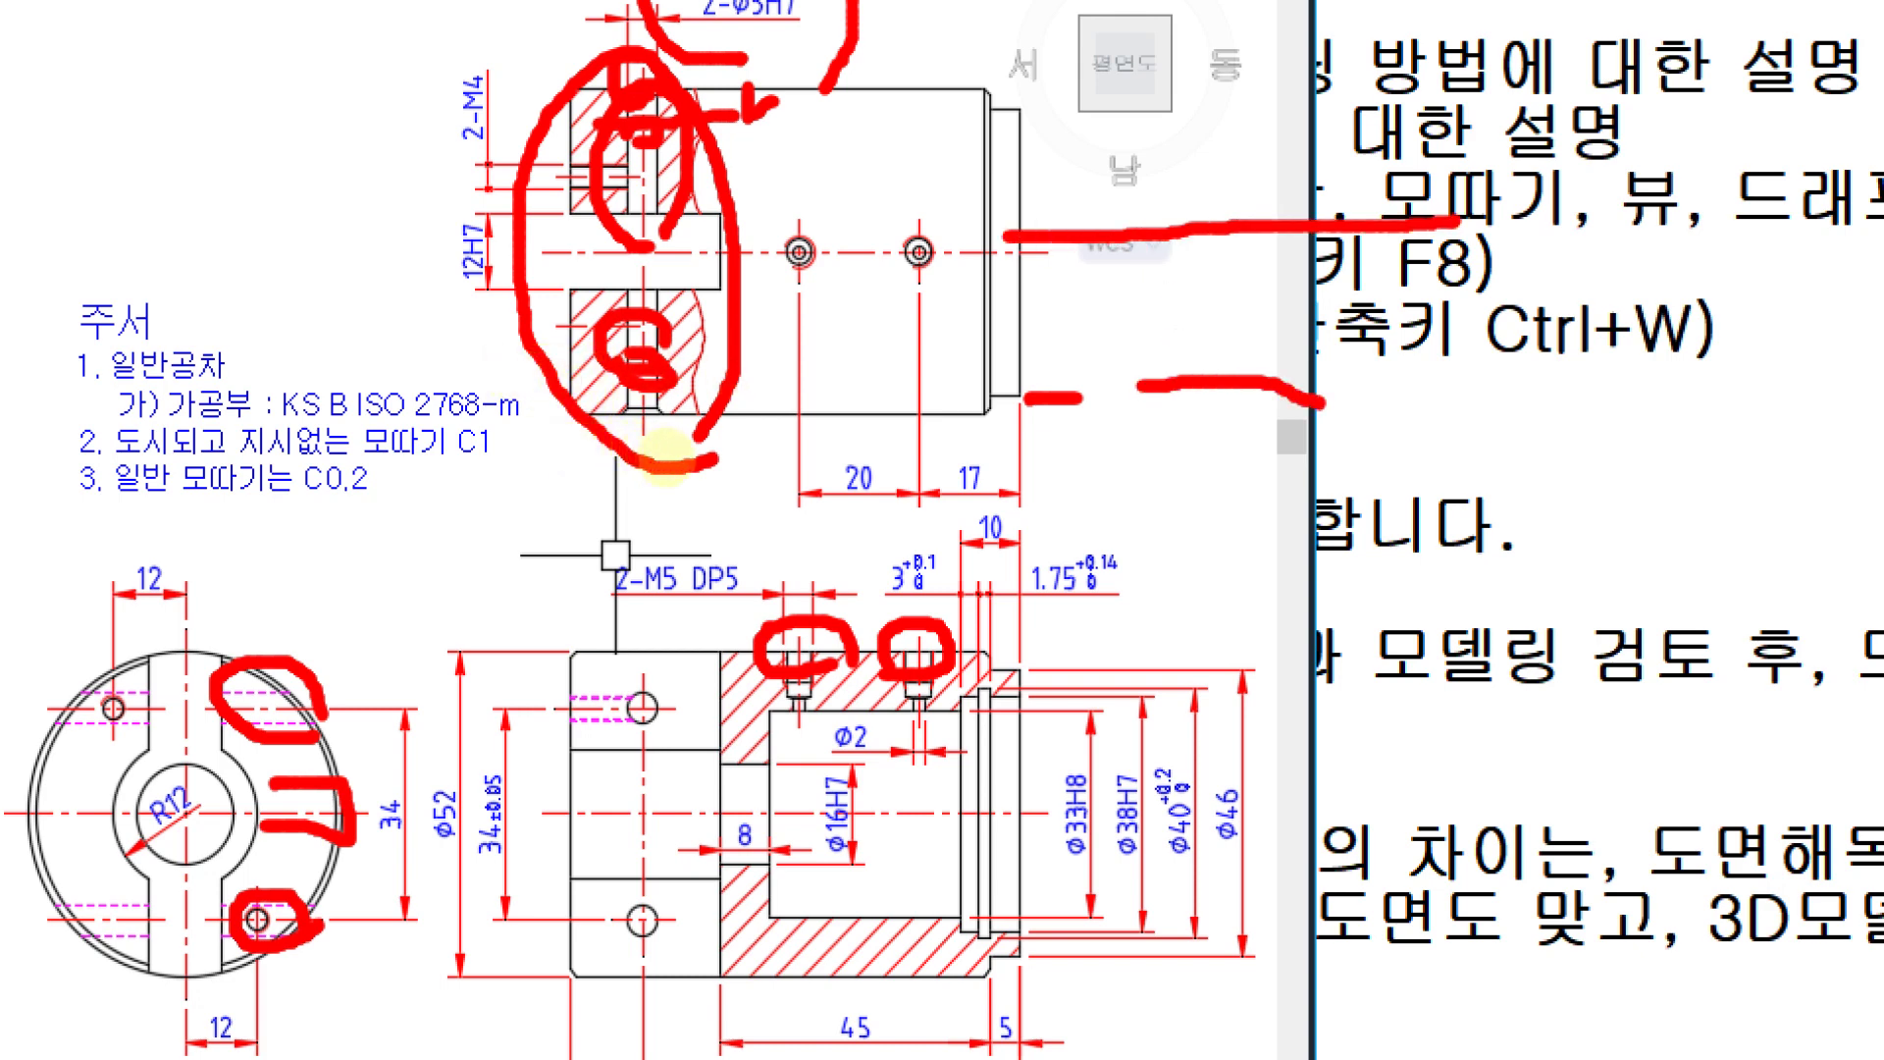
{"action": "mouse_move", "coordinate": [1373, 389]}
{"action": "left_mouse_down"}
{"action": "mouse_move", "coordinate": [1521, 374]}
{"action": "mouse_move", "coordinate": [1604, 397]}
{"action": "mouse_move", "coordinate": [1811, 375]}
{"action": "left_mouse_up"}
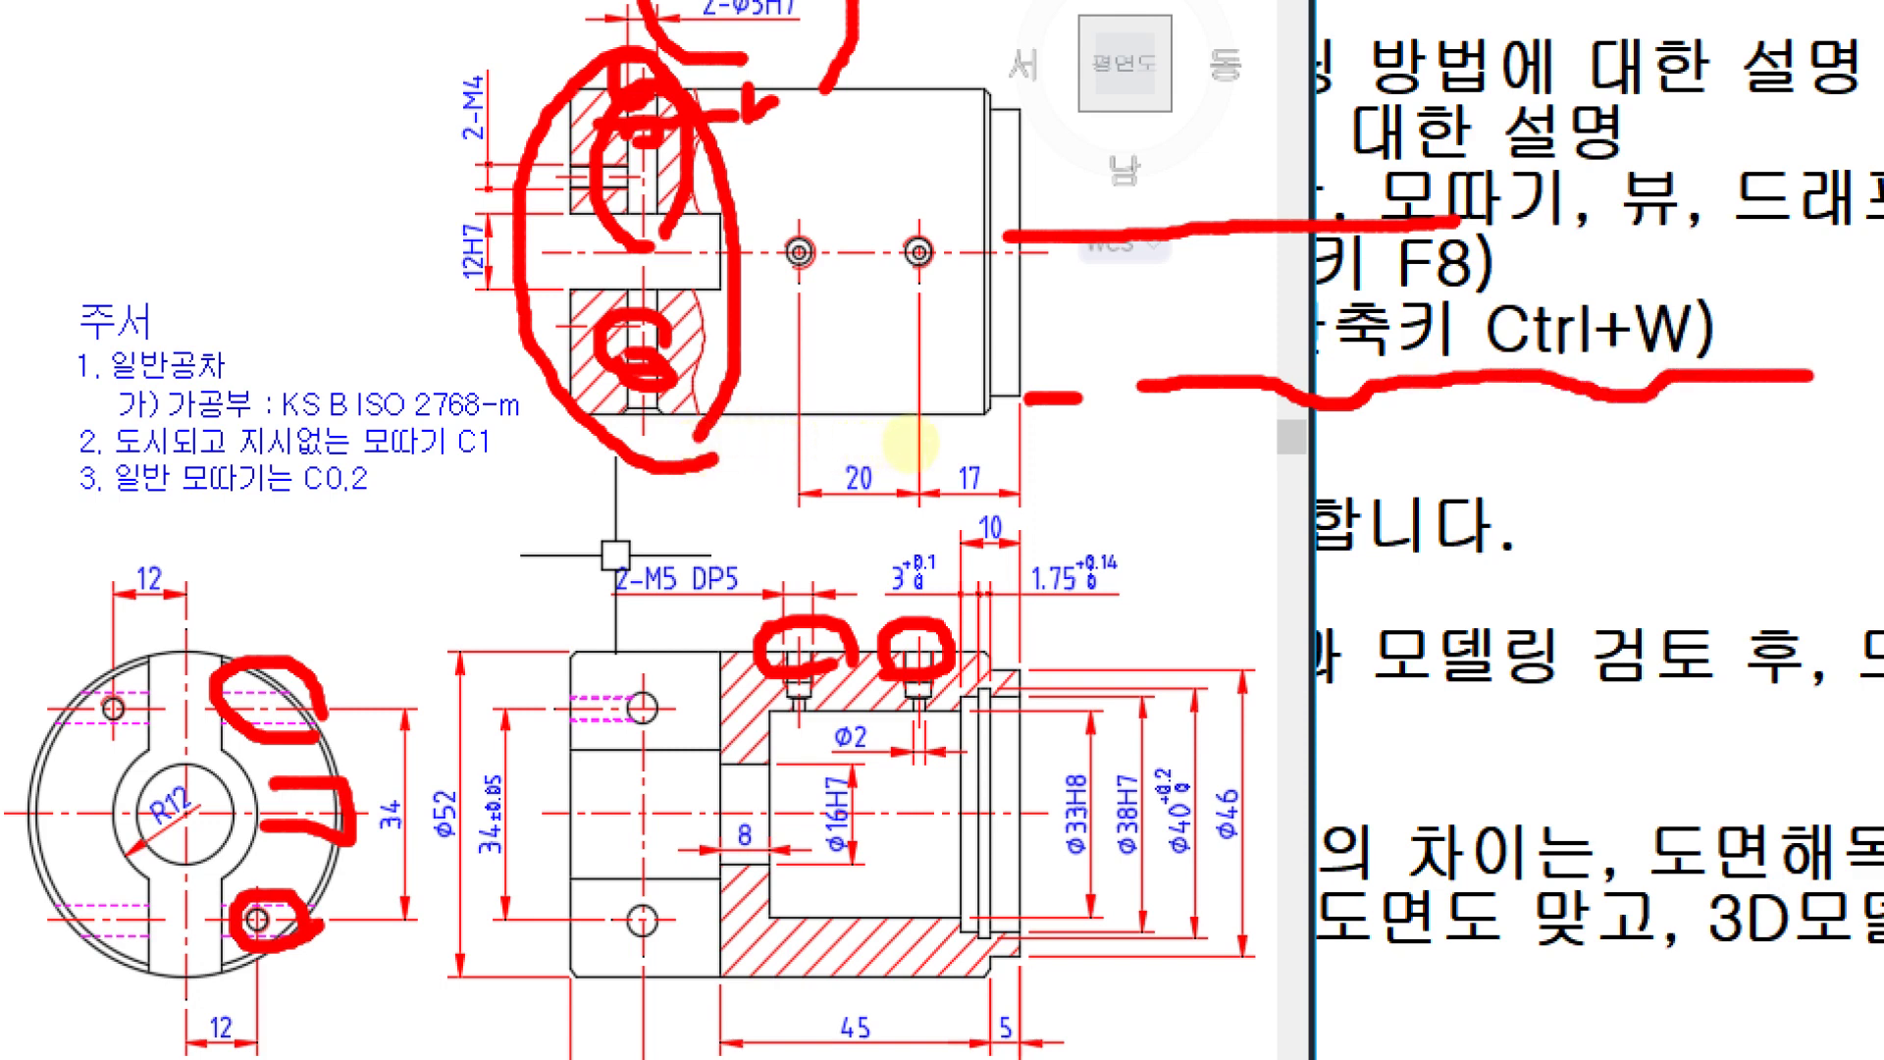
{"action": "mouse_move", "coordinate": [1351, 430]}
{"action": "left_mouse_down"}
{"action": "mouse_move", "coordinate": [1256, 422]}
{"action": "mouse_move", "coordinate": [1401, 428]}
{"action": "left_mouse_up"}
{"action": "mouse_move", "coordinate": [1438, 495]}
{"action": "left_mouse_down"}
{"action": "mouse_move", "coordinate": [1340, 545]}
{"action": "mouse_move", "coordinate": [1421, 569]}
{"action": "left_mouse_up"}
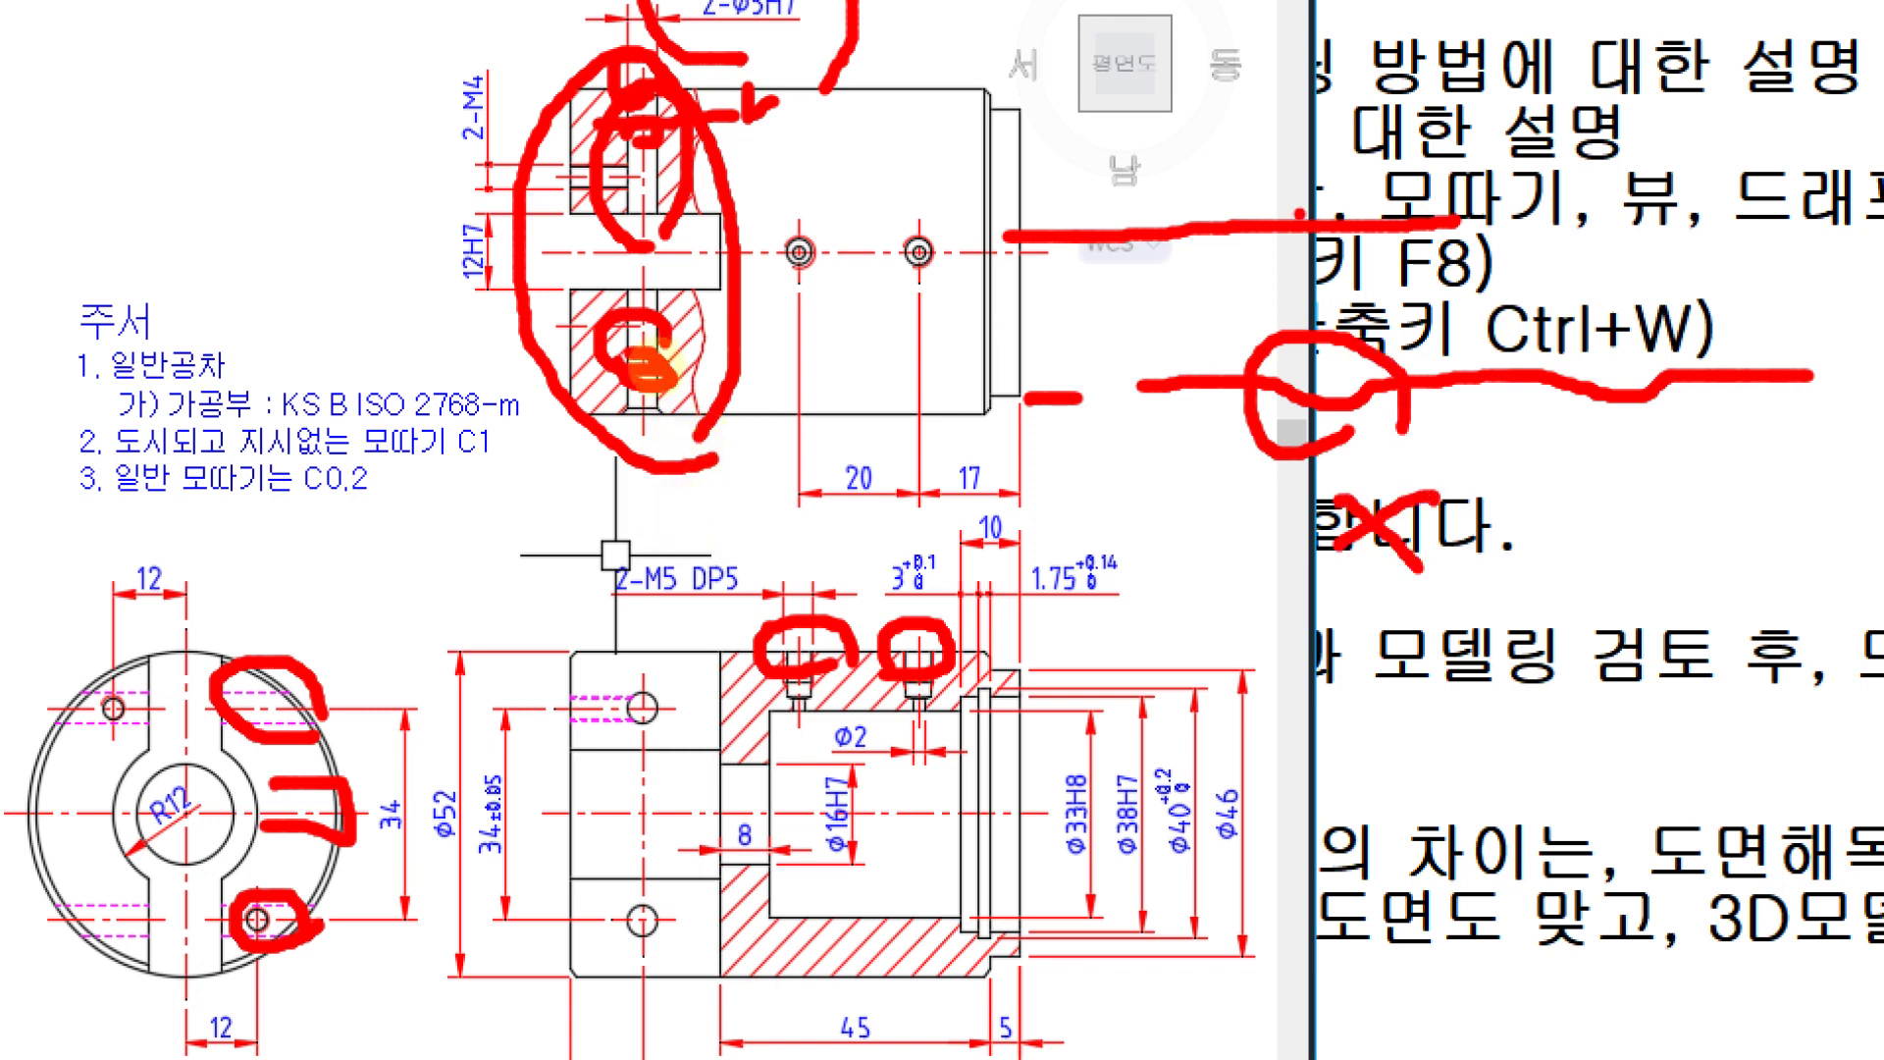
{"action": "mouse_move", "coordinate": [1233, 284]}
{"action": "left_mouse_down"}
{"action": "mouse_move", "coordinate": [1074, 242]}
{"action": "mouse_move", "coordinate": [1174, 286]}
{"action": "left_mouse_up"}
{"action": "left_click_drag", "start_coordinate": [1346, 281], "coordinate": [1315, 224]}
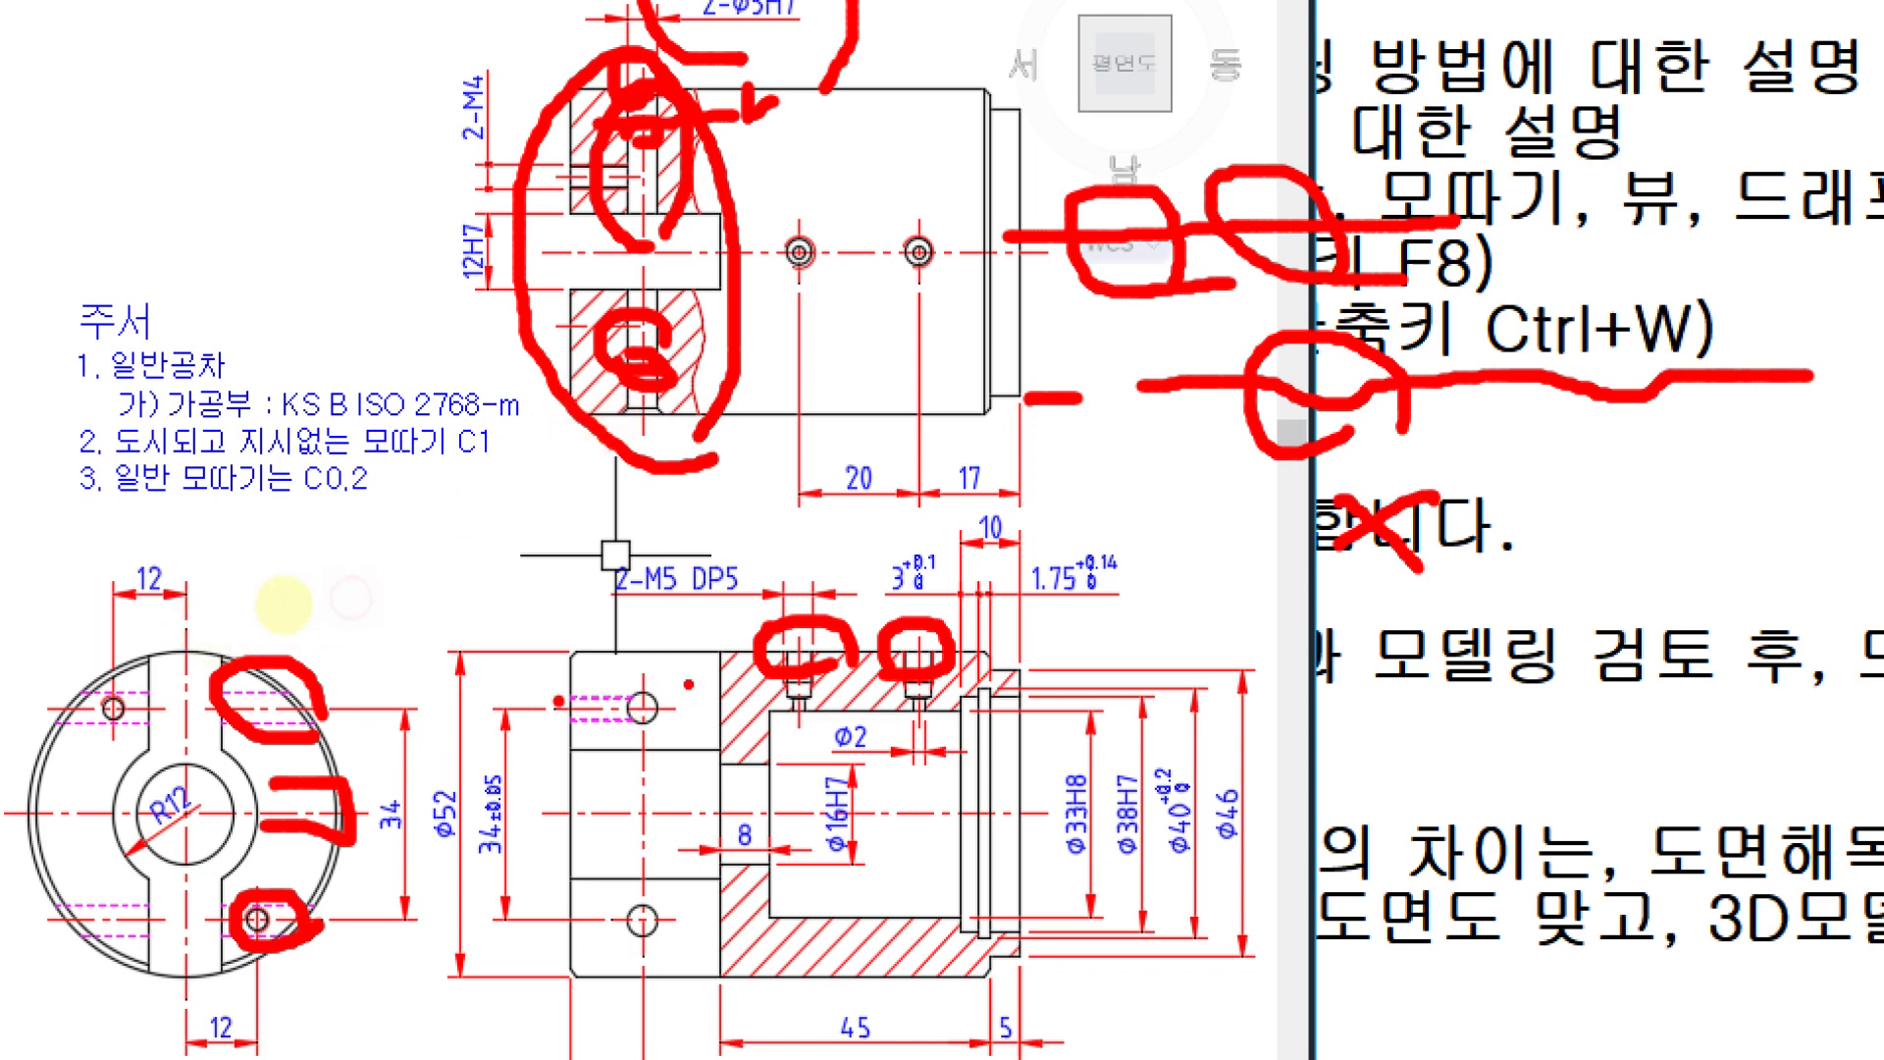
{"action": "mouse_move", "coordinate": [461, 861]}
{"action": "left_mouse_down"}
{"action": "mouse_move", "coordinate": [460, 761]}
{"action": "mouse_move", "coordinate": [493, 852]}
{"action": "left_mouse_up"}
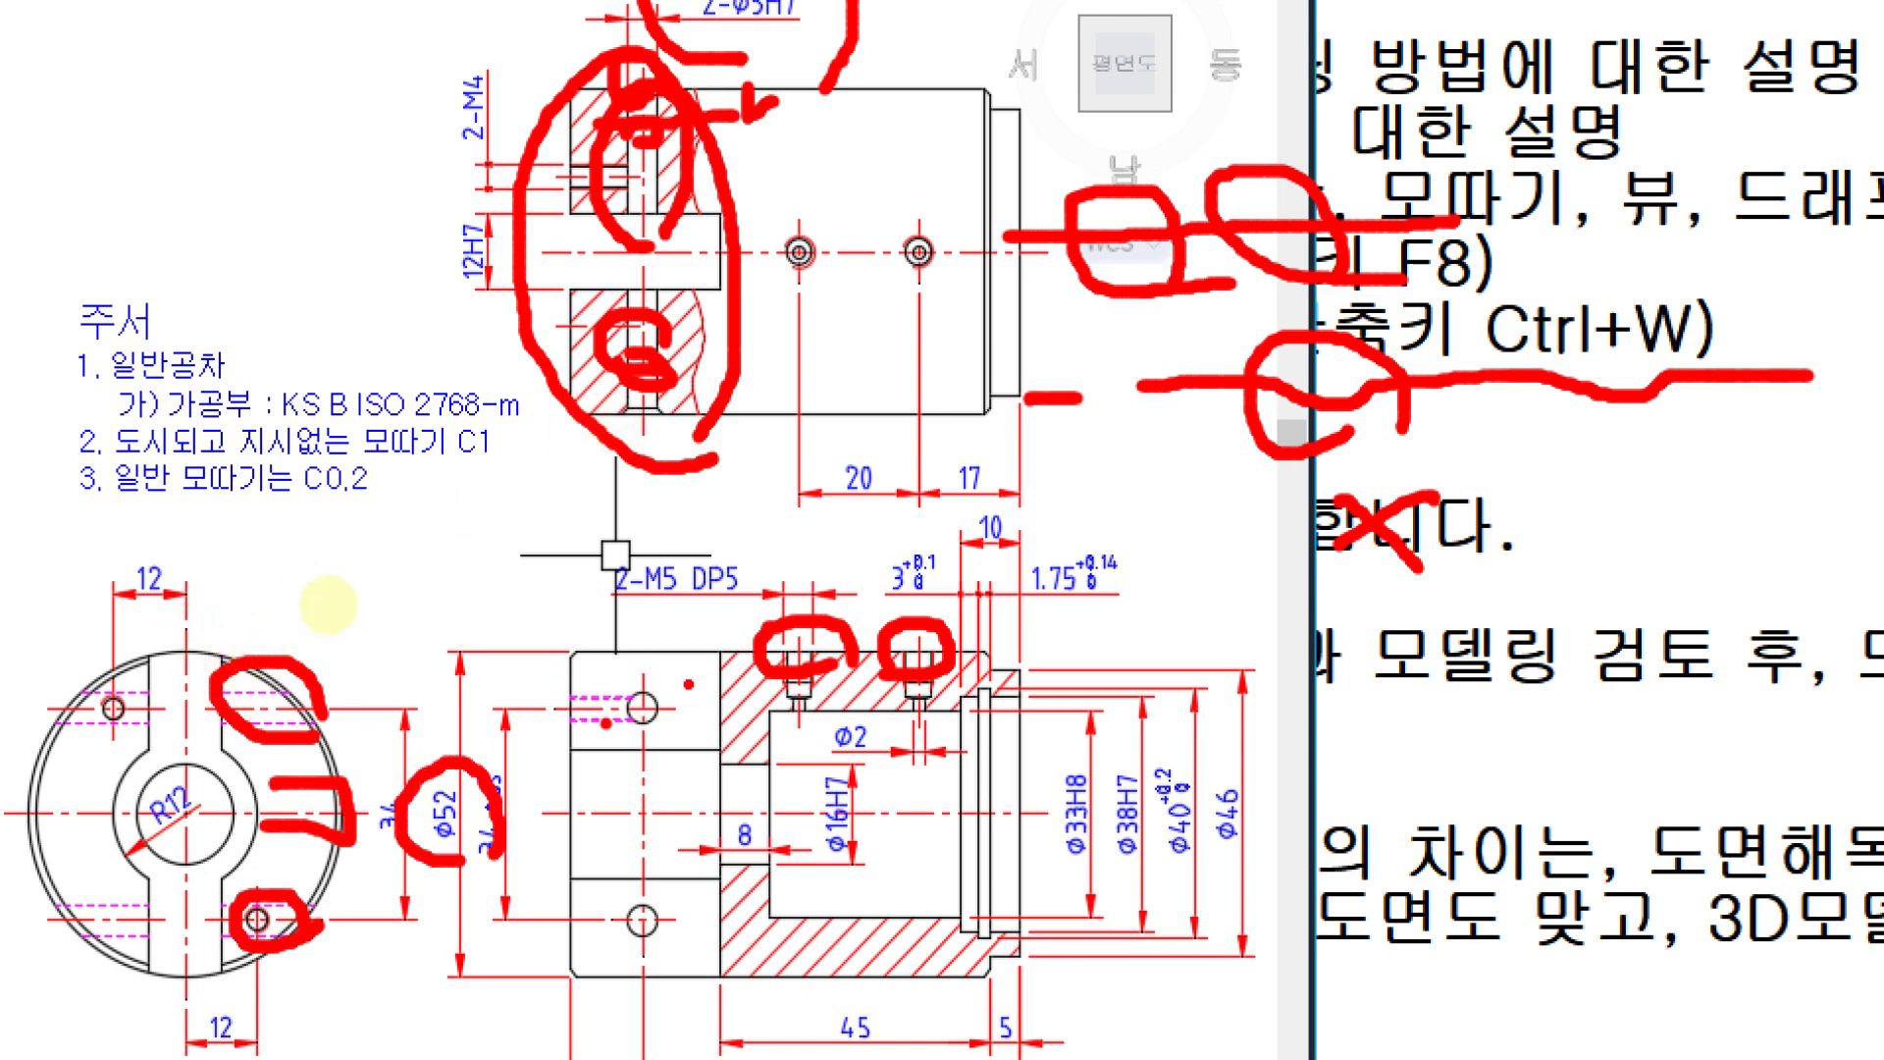
Step: Trace the through slot in the circular end view and examine its matching edges beside the hatching in the lower section view
{"action": "left_click_drag", "start_coordinate": [698, 650], "coordinate": [755, 648]}
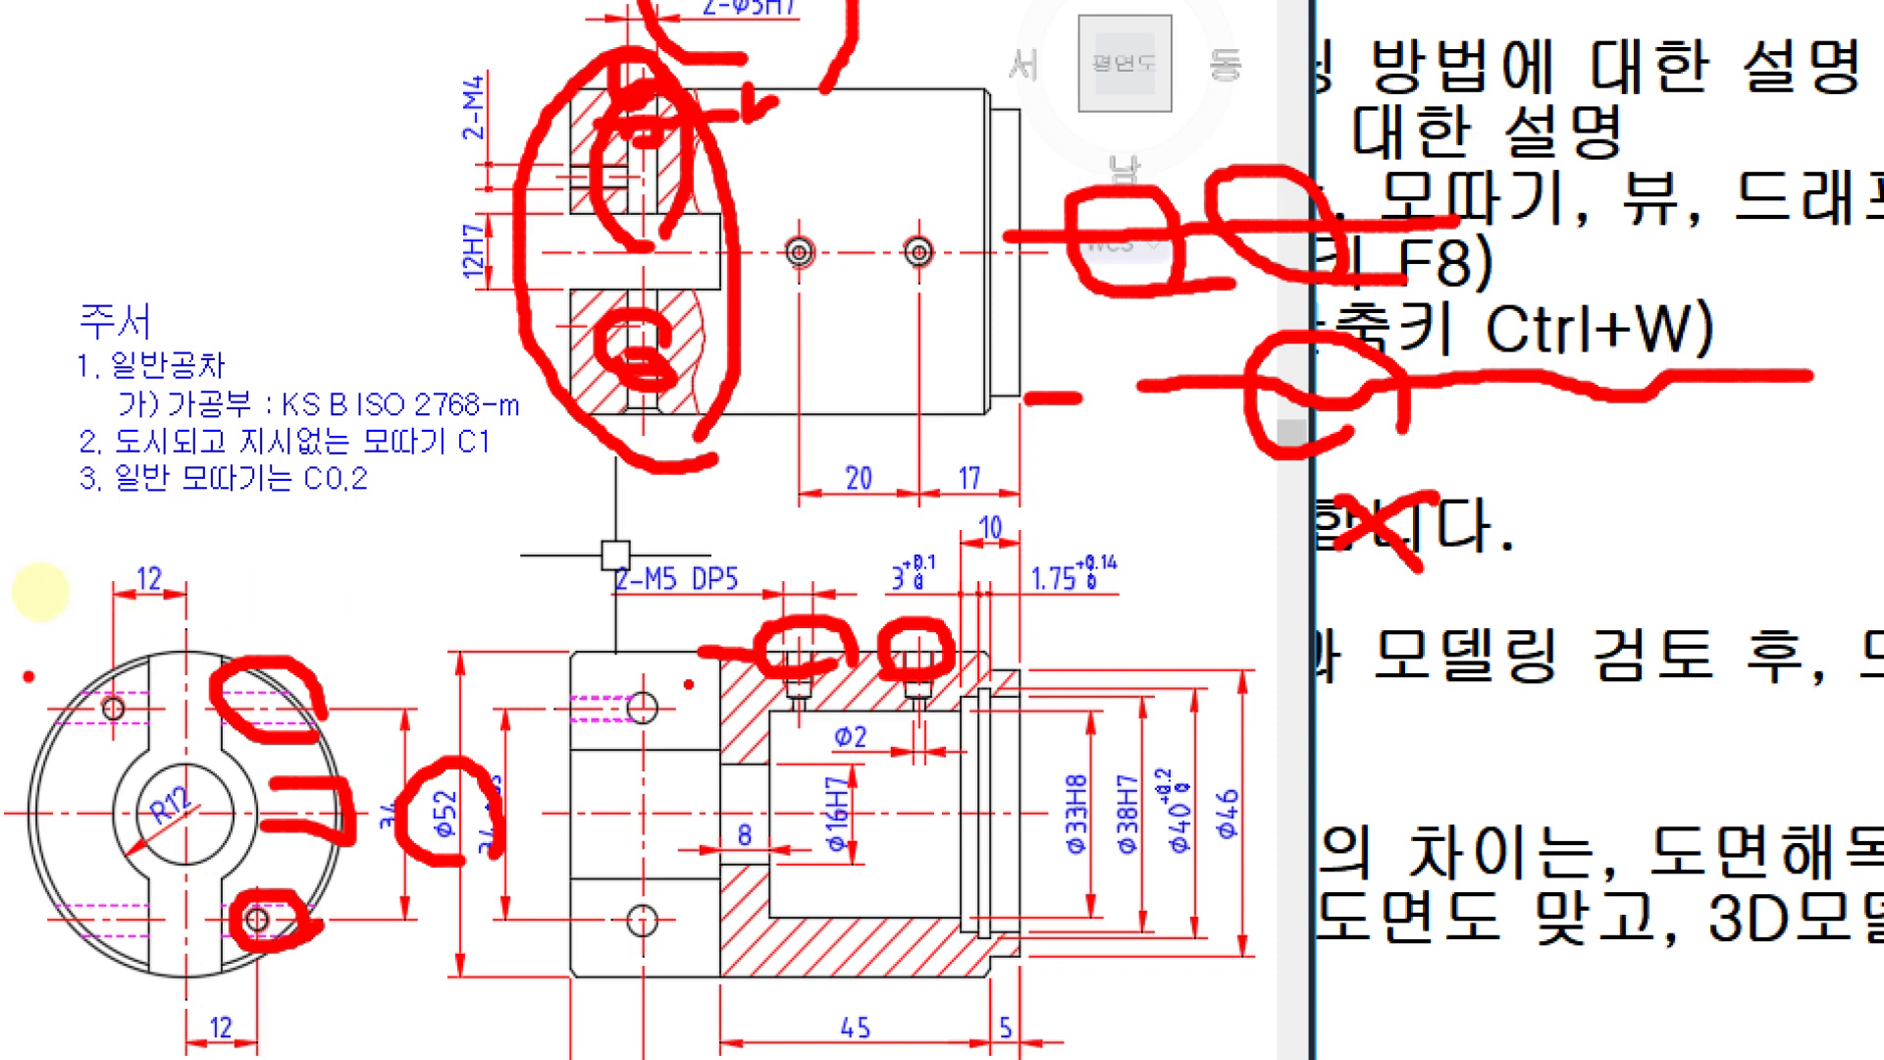
{"action": "mouse_move", "coordinate": [169, 657]}
{"action": "left_mouse_down"}
{"action": "mouse_move", "coordinate": [120, 785]}
{"action": "mouse_move", "coordinate": [197, 996]}
{"action": "mouse_move", "coordinate": [226, 765]}
{"action": "mouse_move", "coordinate": [218, 647]}
{"action": "mouse_move", "coordinate": [162, 650]}
{"action": "left_mouse_up"}
{"action": "left_click_drag", "start_coordinate": [649, 286], "coordinate": [632, 286]}
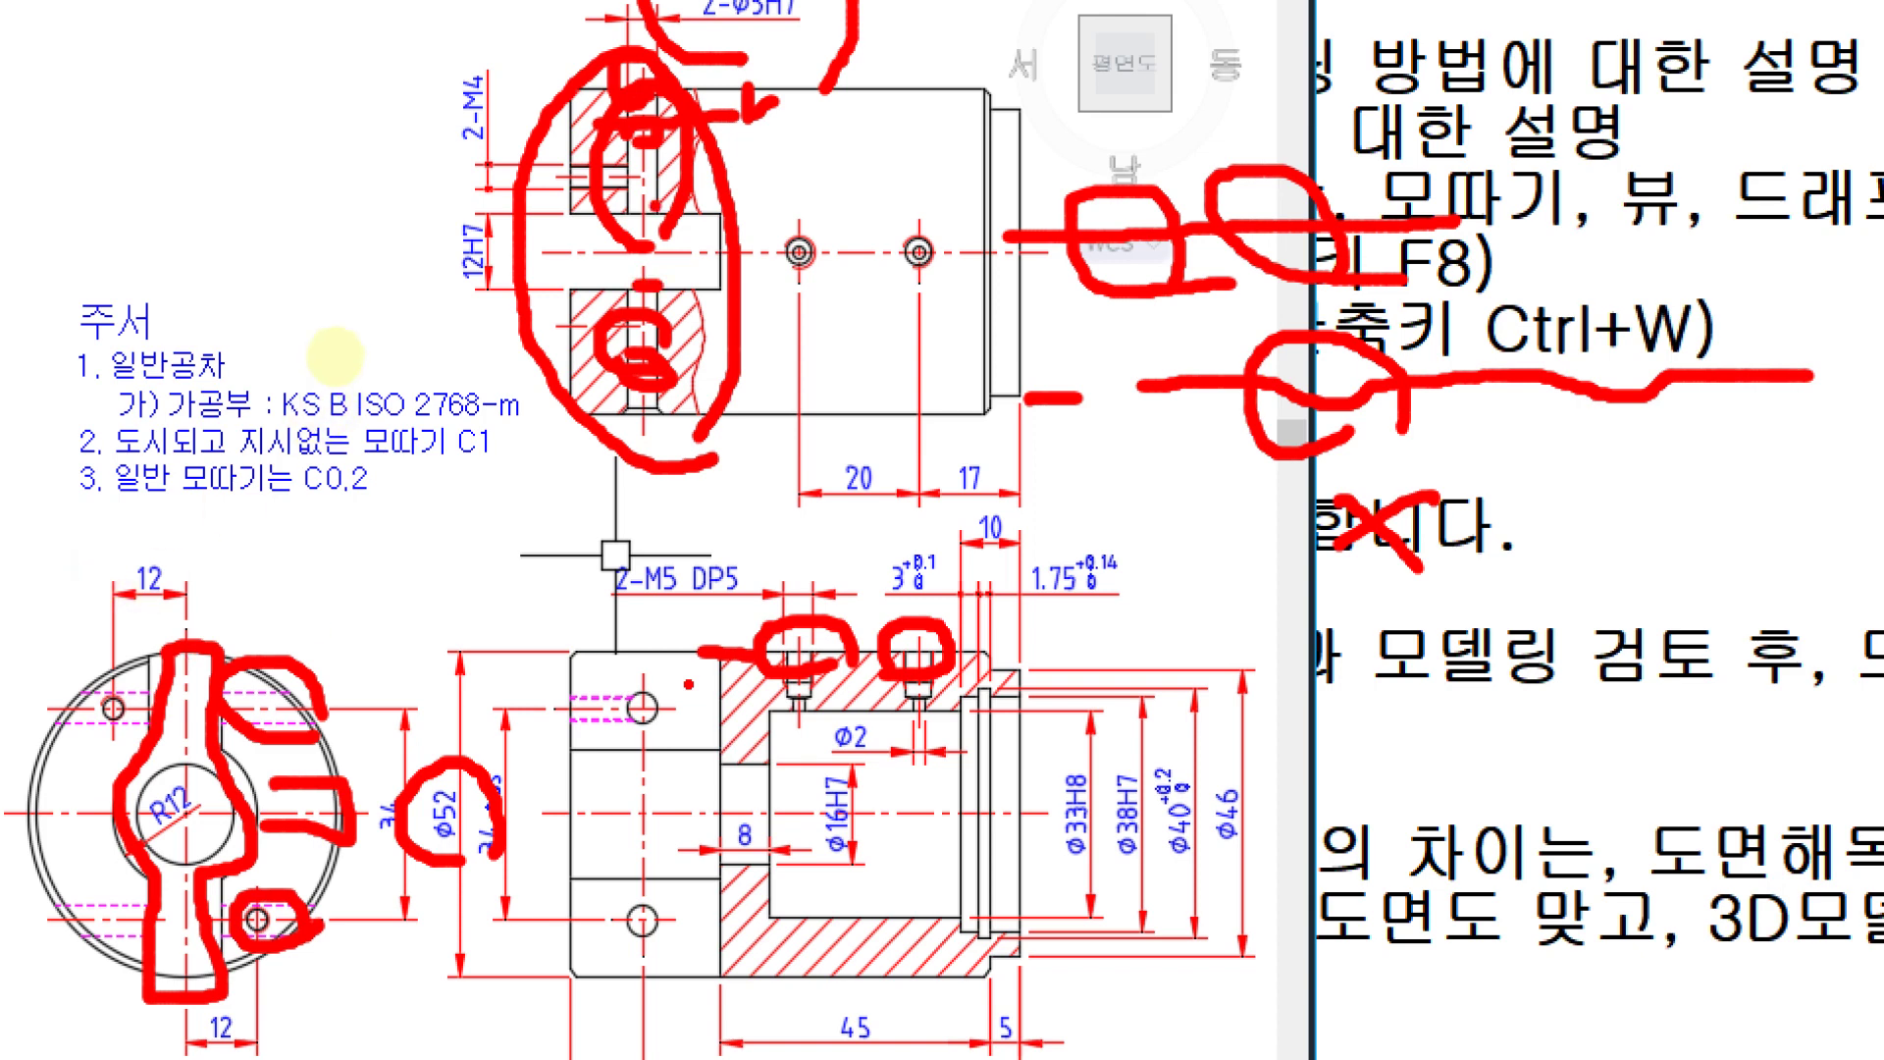
{"action": "mouse_move", "coordinate": [643, 1009]}
{"action": "left_mouse_down"}
{"action": "mouse_move", "coordinate": [631, 1032]}
{"action": "mouse_move", "coordinate": [696, 937]}
{"action": "mouse_move", "coordinate": [619, 1025]}
{"action": "left_mouse_up"}
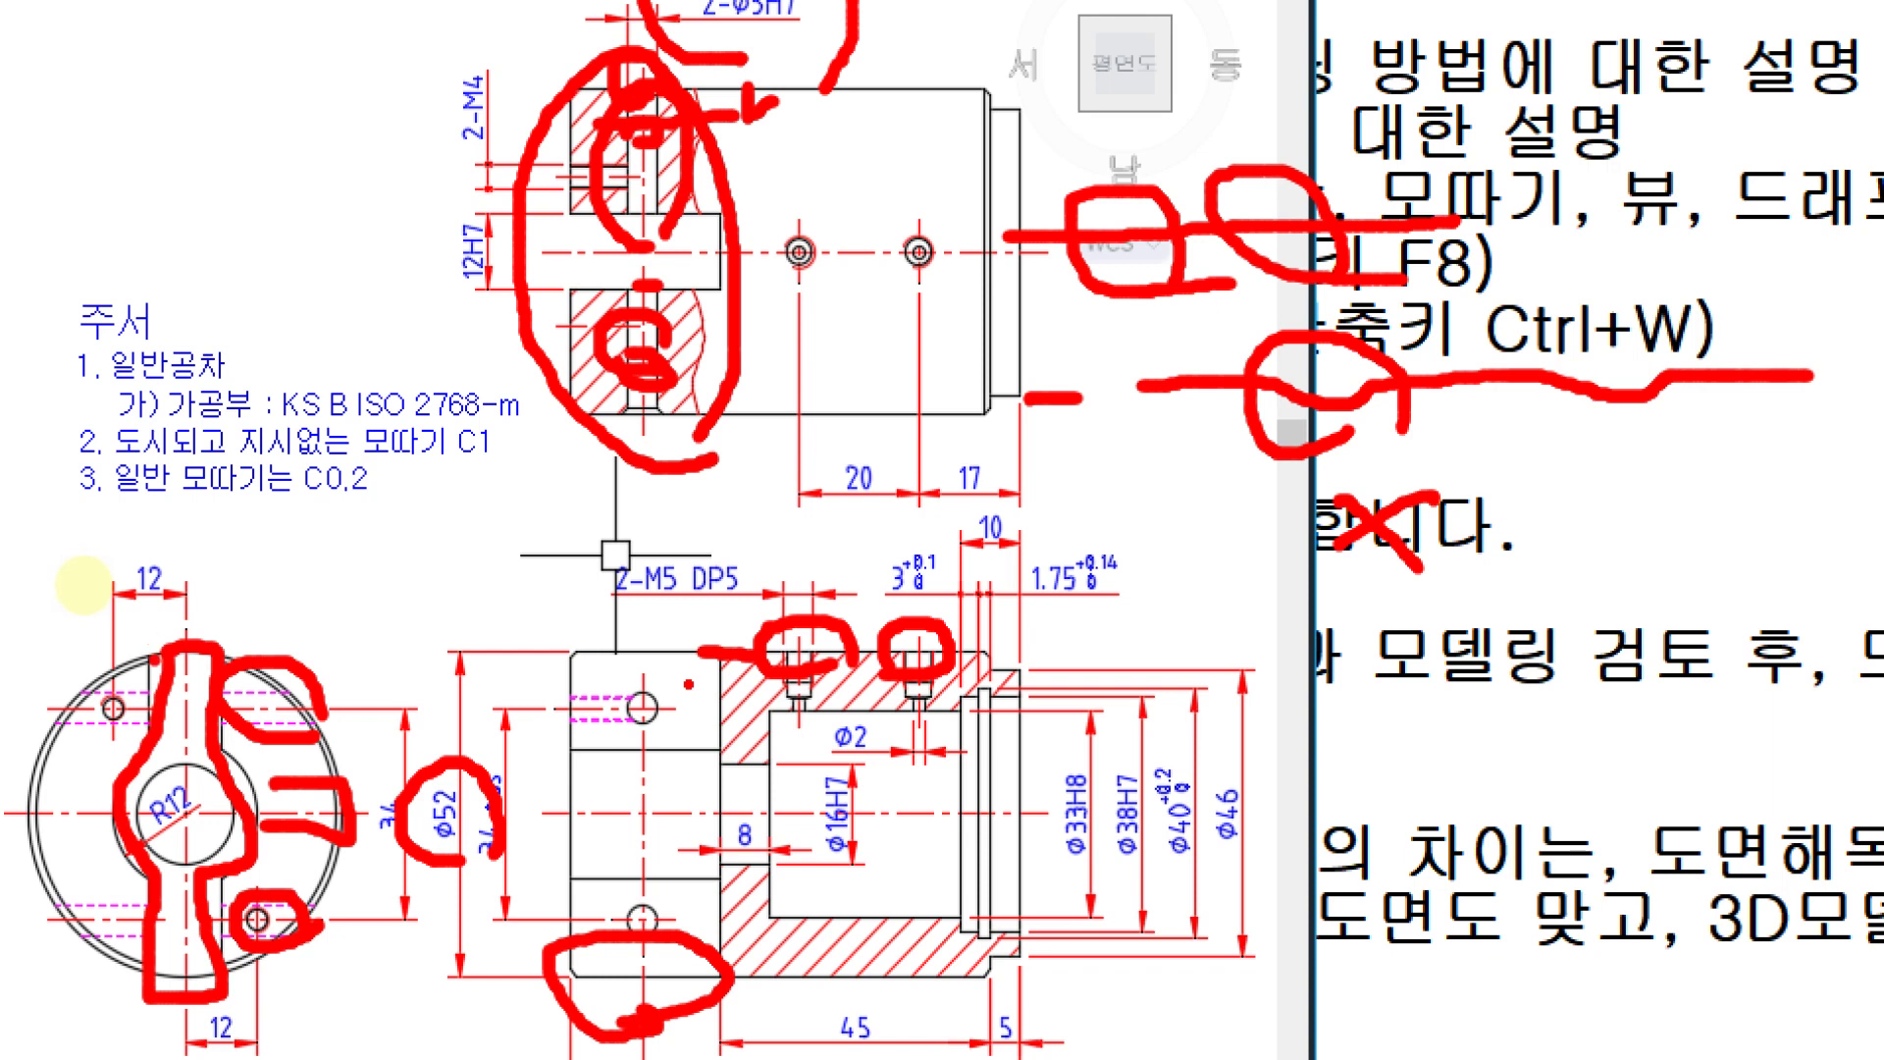
{"action": "left_click", "coordinate": [649, 679]}
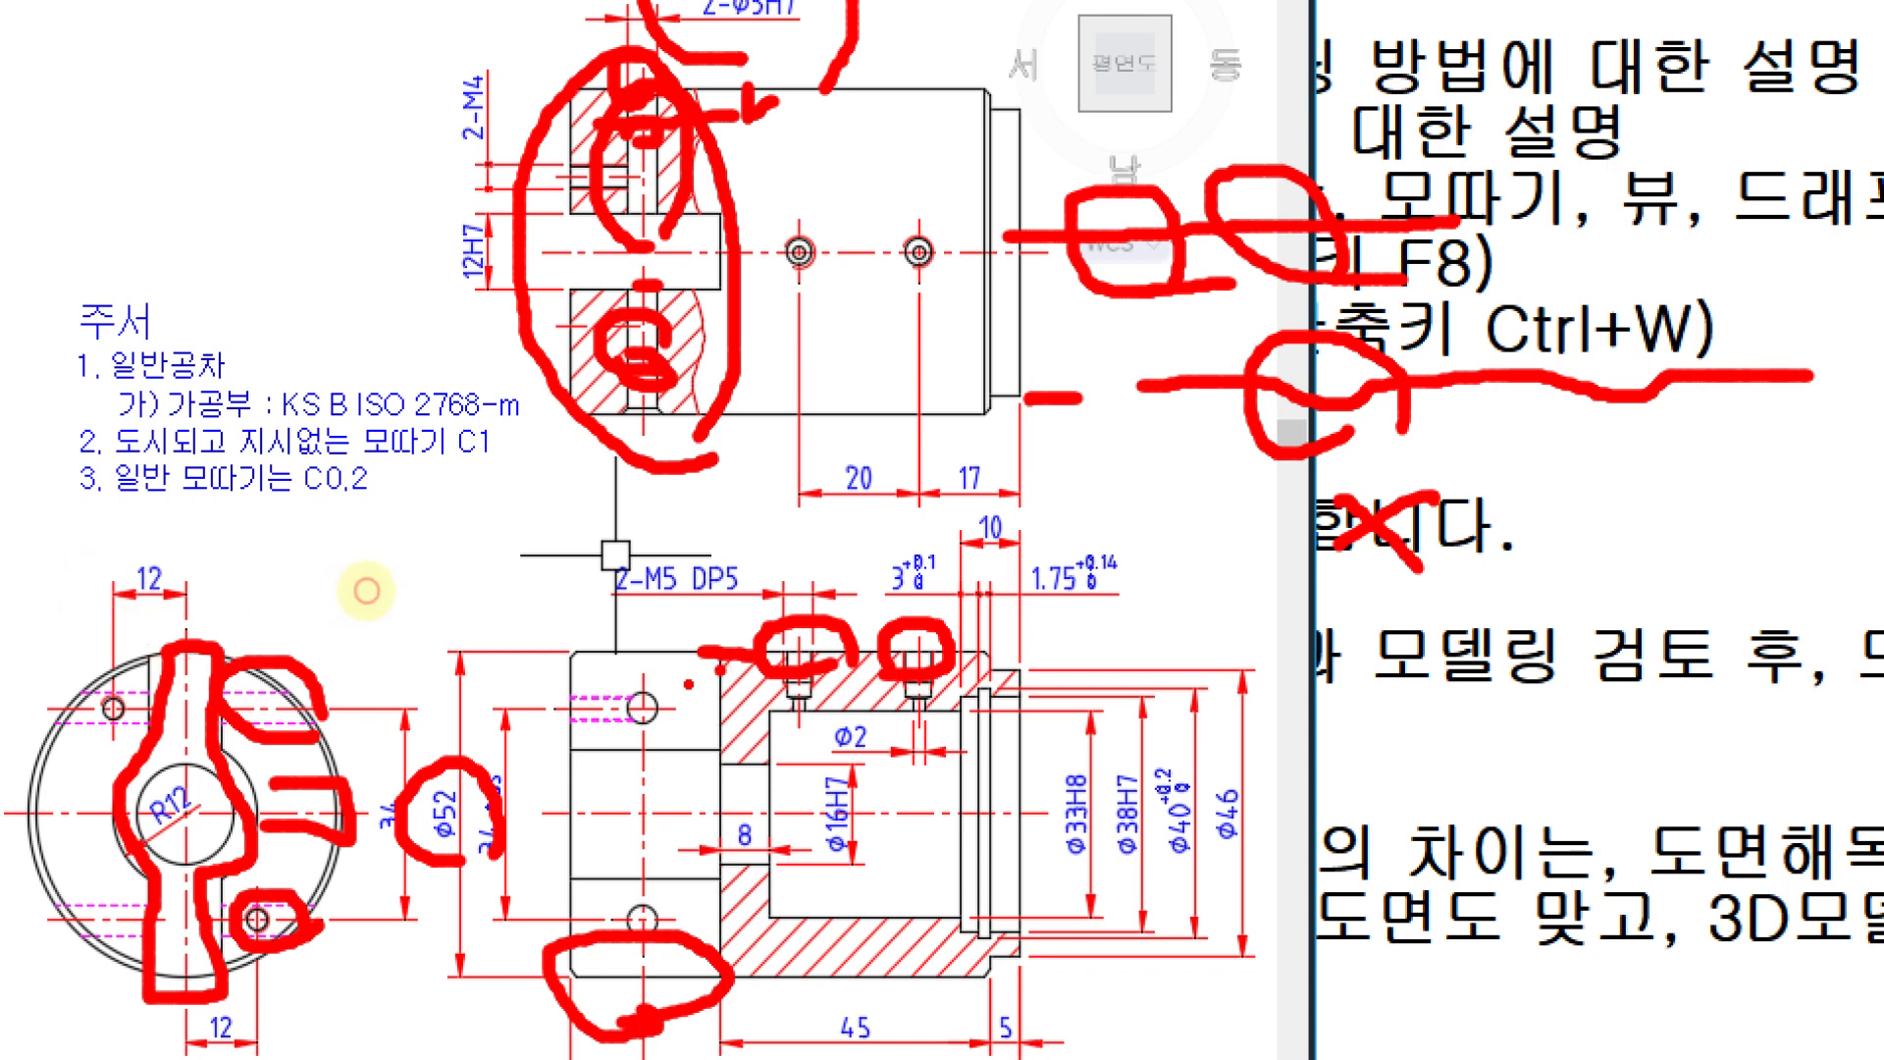
{"action": "mouse_move", "coordinate": [720, 671]}
{"action": "left_mouse_down"}
{"action": "mouse_move", "coordinate": [574, 663]}
{"action": "mouse_move", "coordinate": [572, 731]}
{"action": "mouse_move", "coordinate": [724, 681]}
{"action": "mouse_move", "coordinate": [708, 625]}
{"action": "mouse_move", "coordinate": [750, 689]}
{"action": "left_mouse_up"}
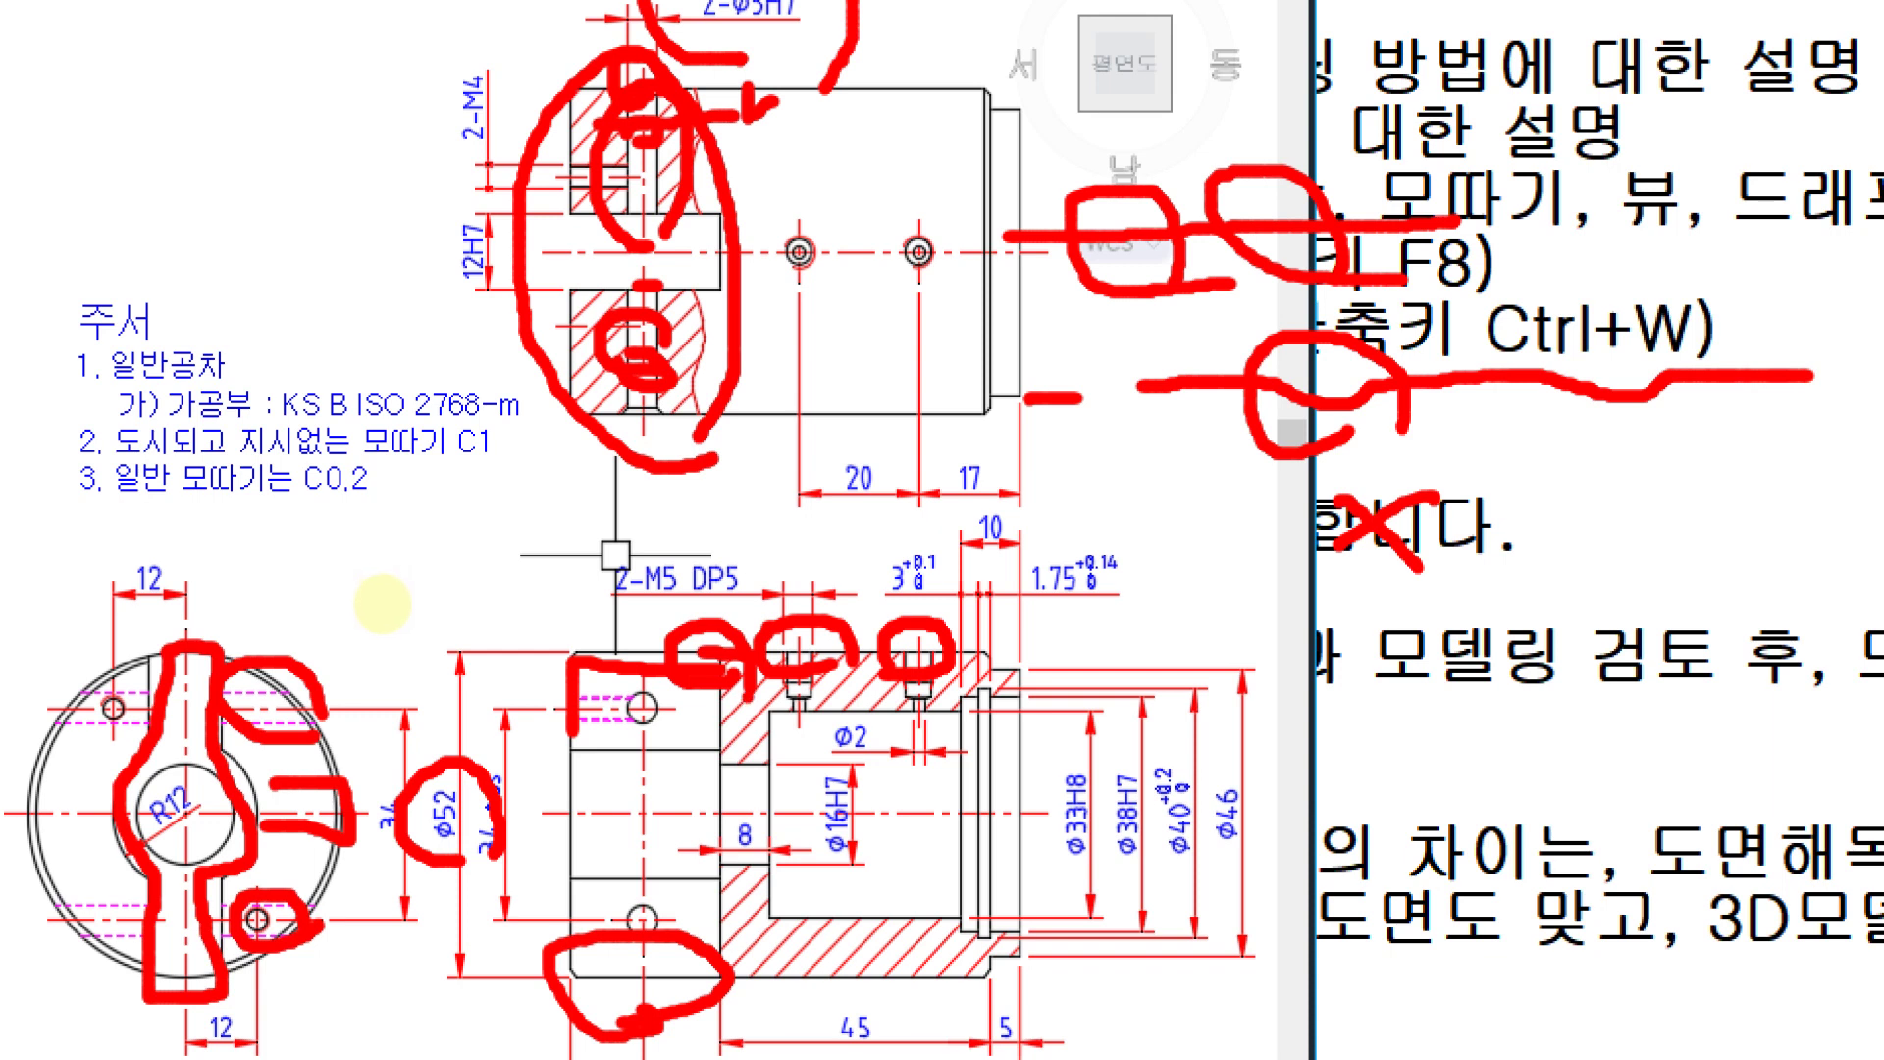
Step: Compare how 2D drafting and 3D modelling represent the unhatched slotted end and its boundary with the hatching in the lower section view
{"action": "mouse_move", "coordinate": [349, 535]}
{"action": "left_mouse_down"}
{"action": "mouse_move", "coordinate": [407, 569]}
{"action": "mouse_move", "coordinate": [499, 575]}
{"action": "left_mouse_up"}
{"action": "mouse_move", "coordinate": [502, 534]}
{"action": "left_mouse_down"}
{"action": "mouse_move", "coordinate": [548, 534]}
{"action": "mouse_move", "coordinate": [503, 575]}
{"action": "left_mouse_up"}
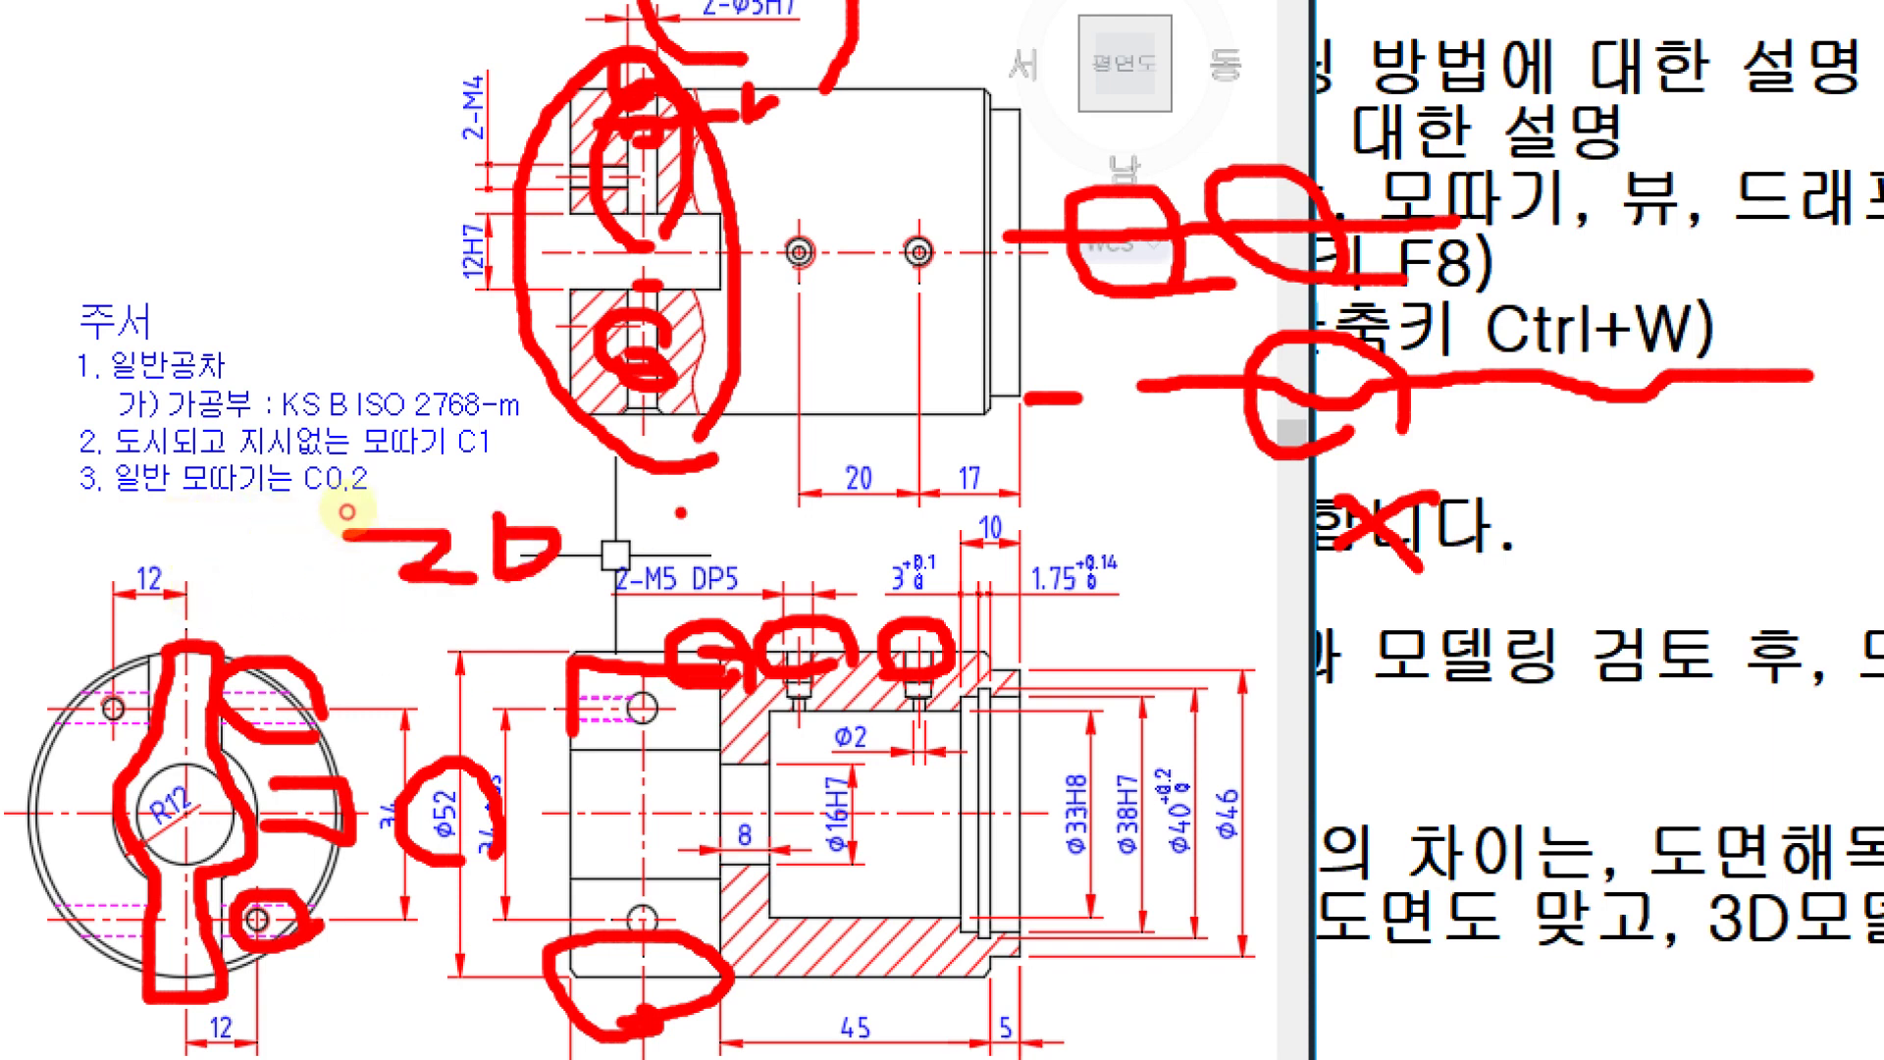
{"action": "left_click_drag", "start_coordinate": [678, 503], "coordinate": [690, 569]}
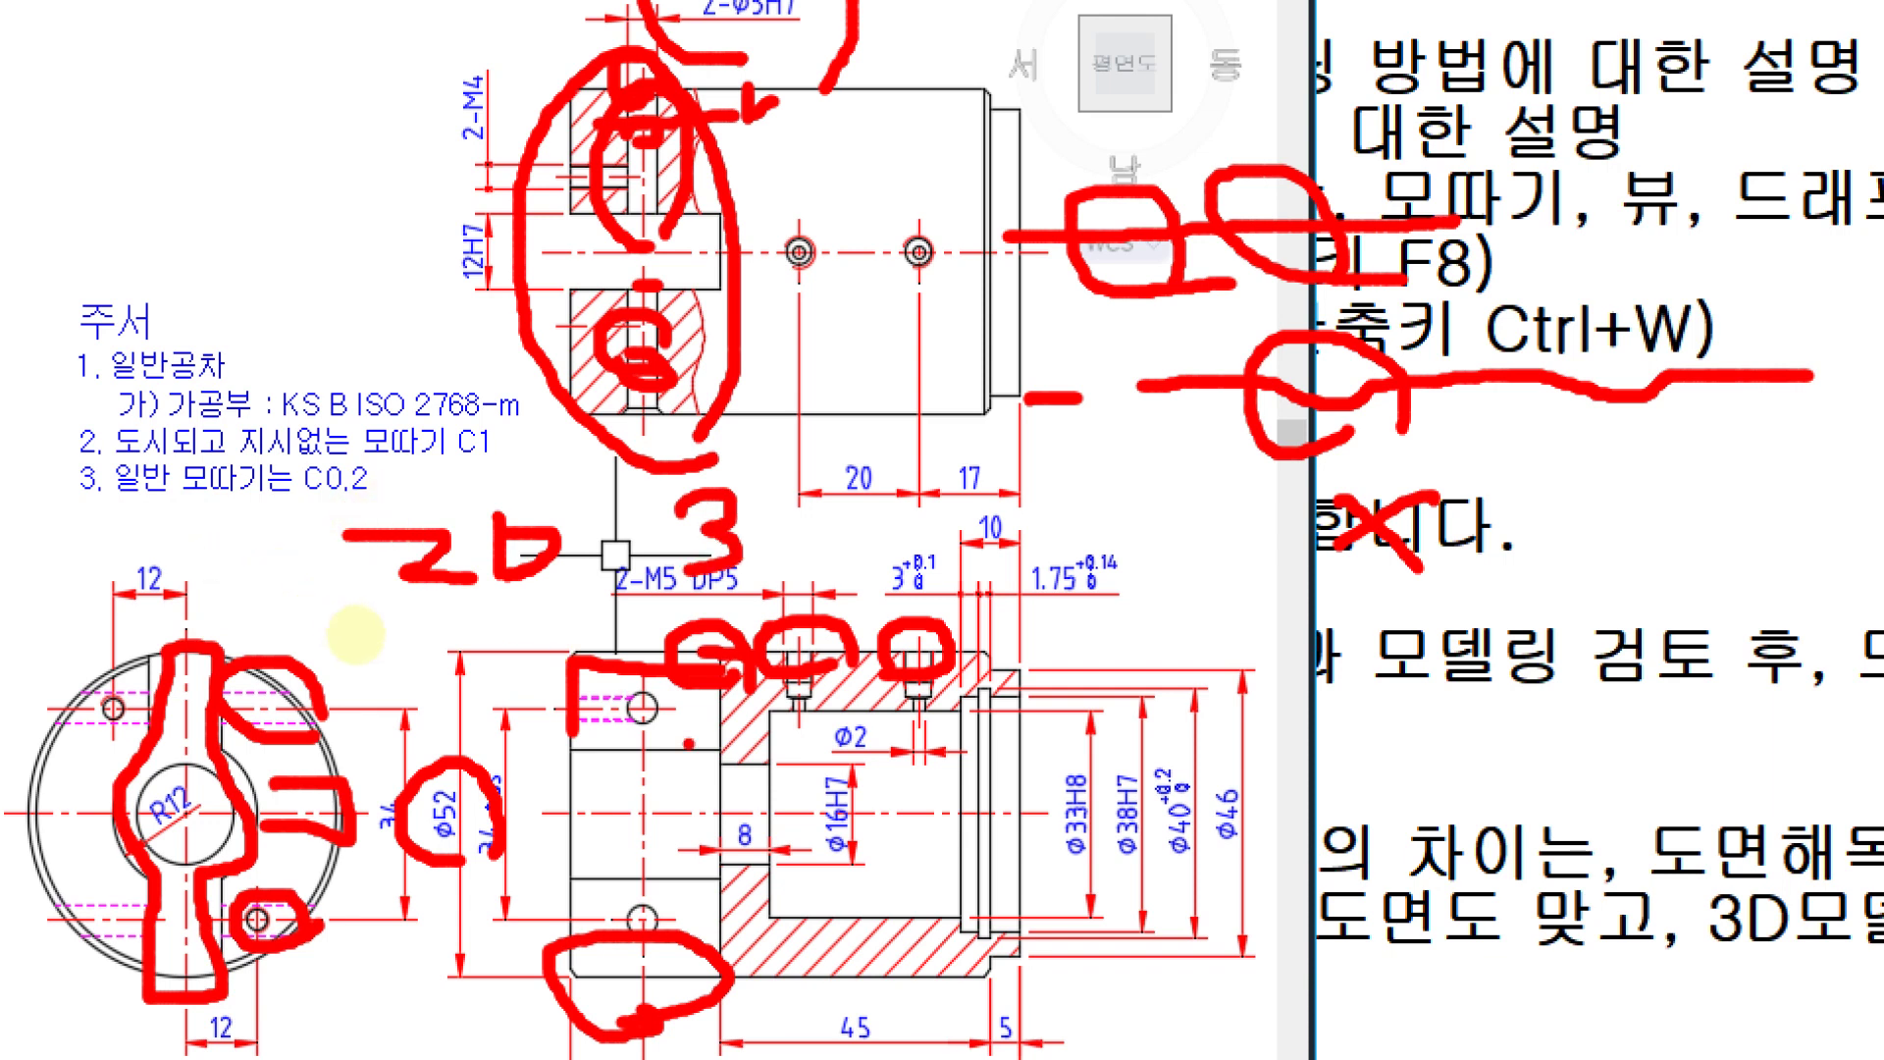
{"action": "mouse_move", "coordinate": [711, 775]}
{"action": "left_mouse_down"}
{"action": "mouse_move", "coordinate": [512, 686]}
{"action": "mouse_move", "coordinate": [717, 613]}
{"action": "left_mouse_up"}
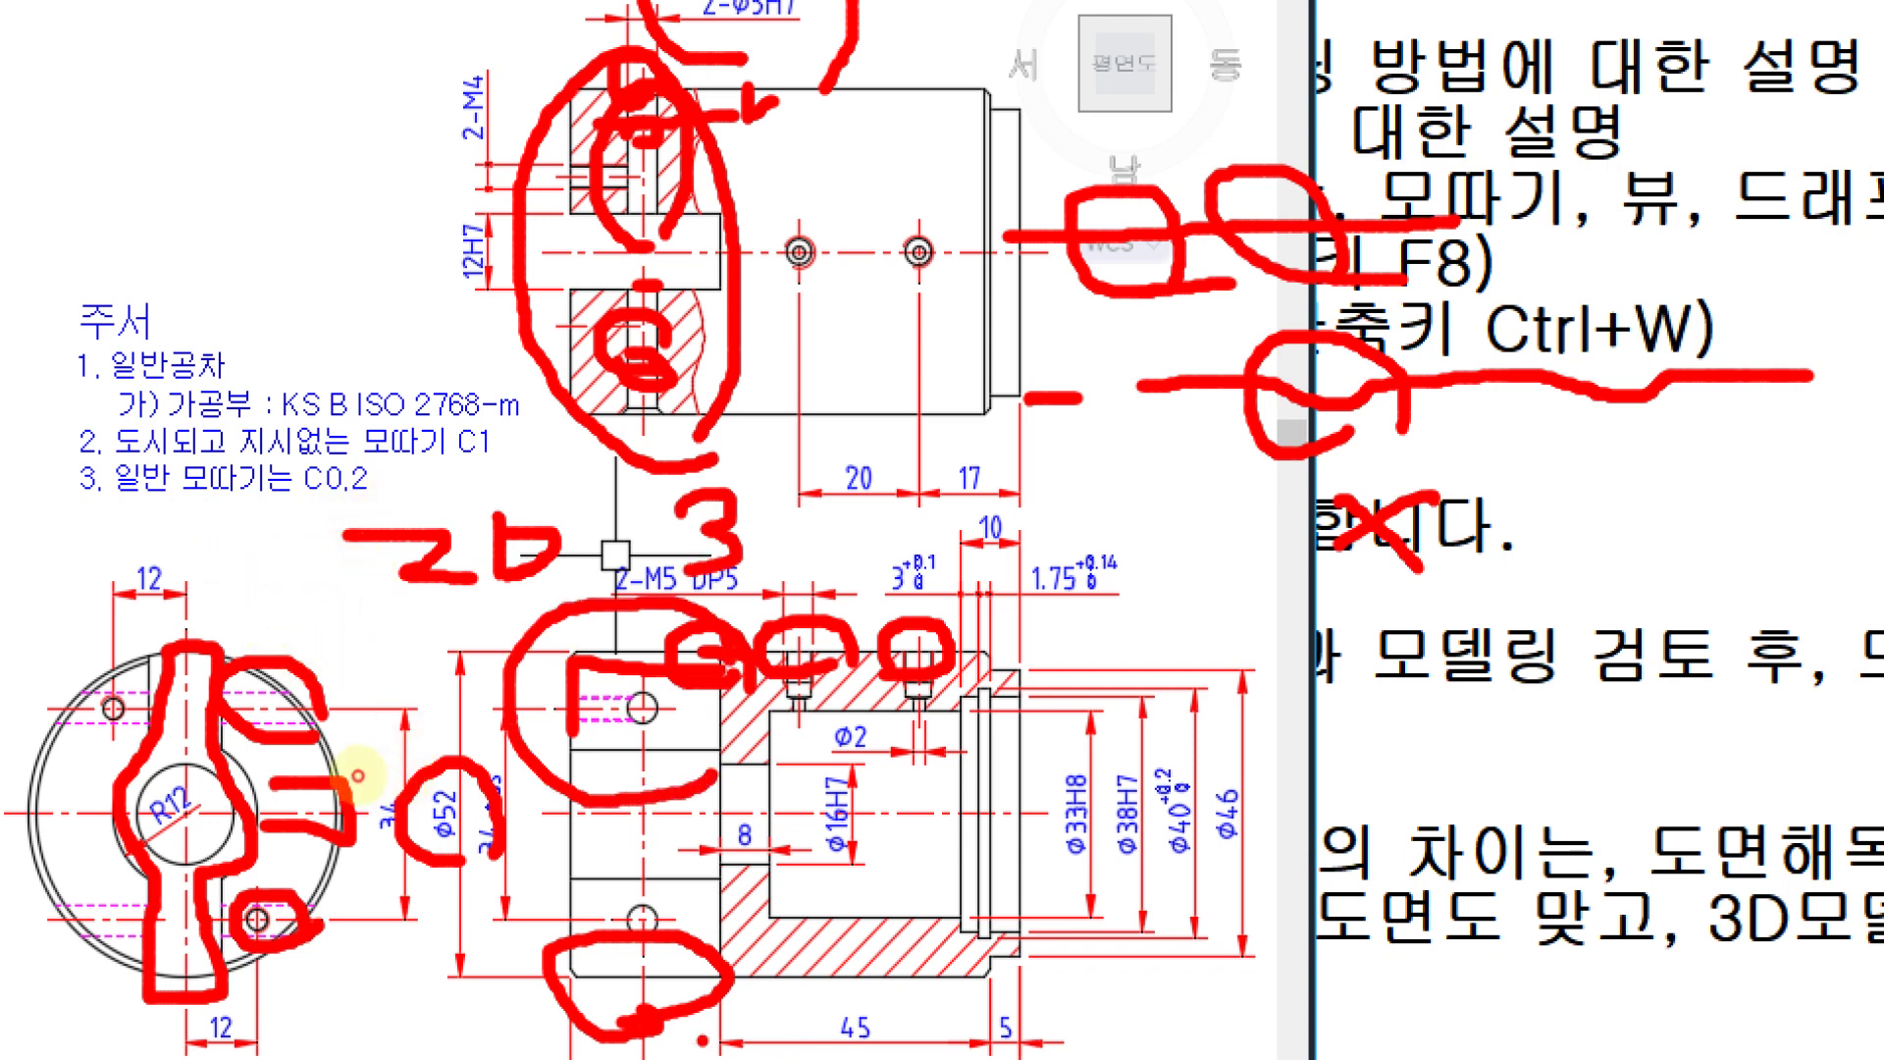
{"action": "mouse_move", "coordinate": [679, 1007]}
{"action": "left_mouse_down"}
{"action": "mouse_move", "coordinate": [673, 944]}
{"action": "mouse_move", "coordinate": [706, 1035]}
{"action": "left_mouse_up"}
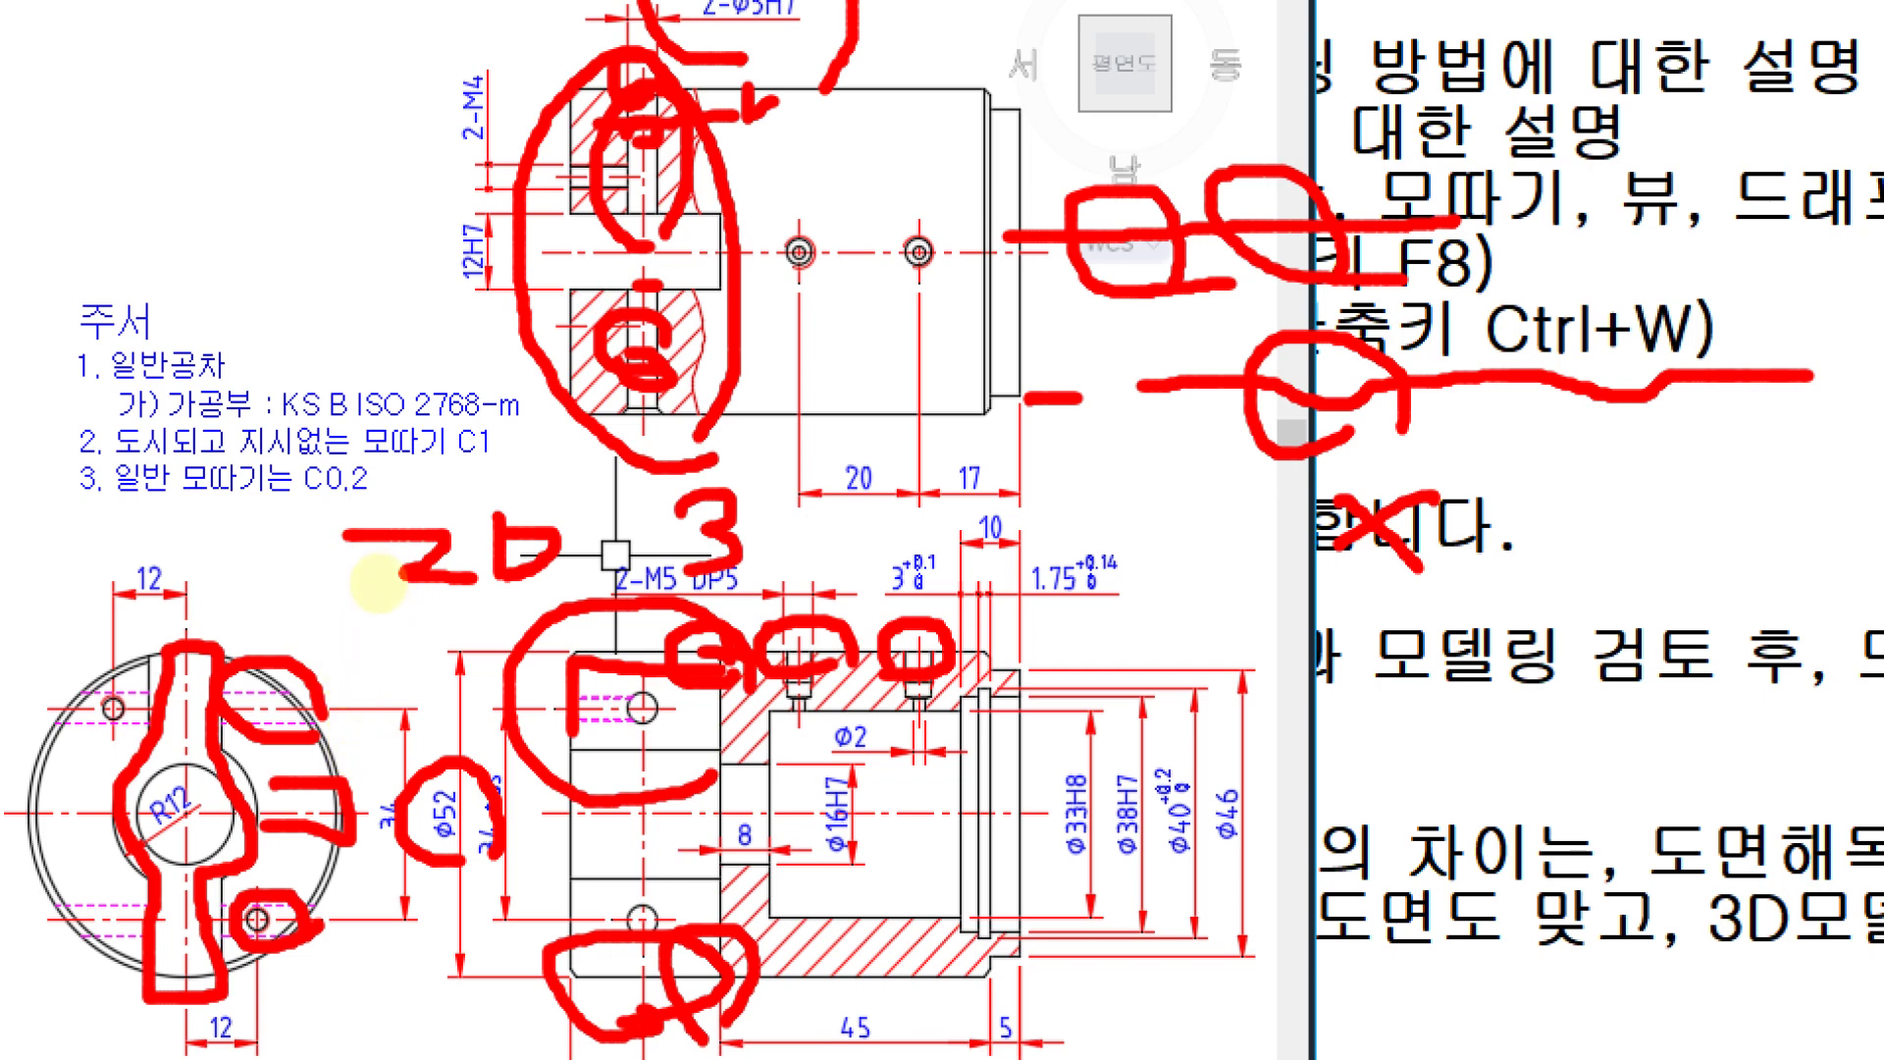
{"action": "key", "text": "Escape"}
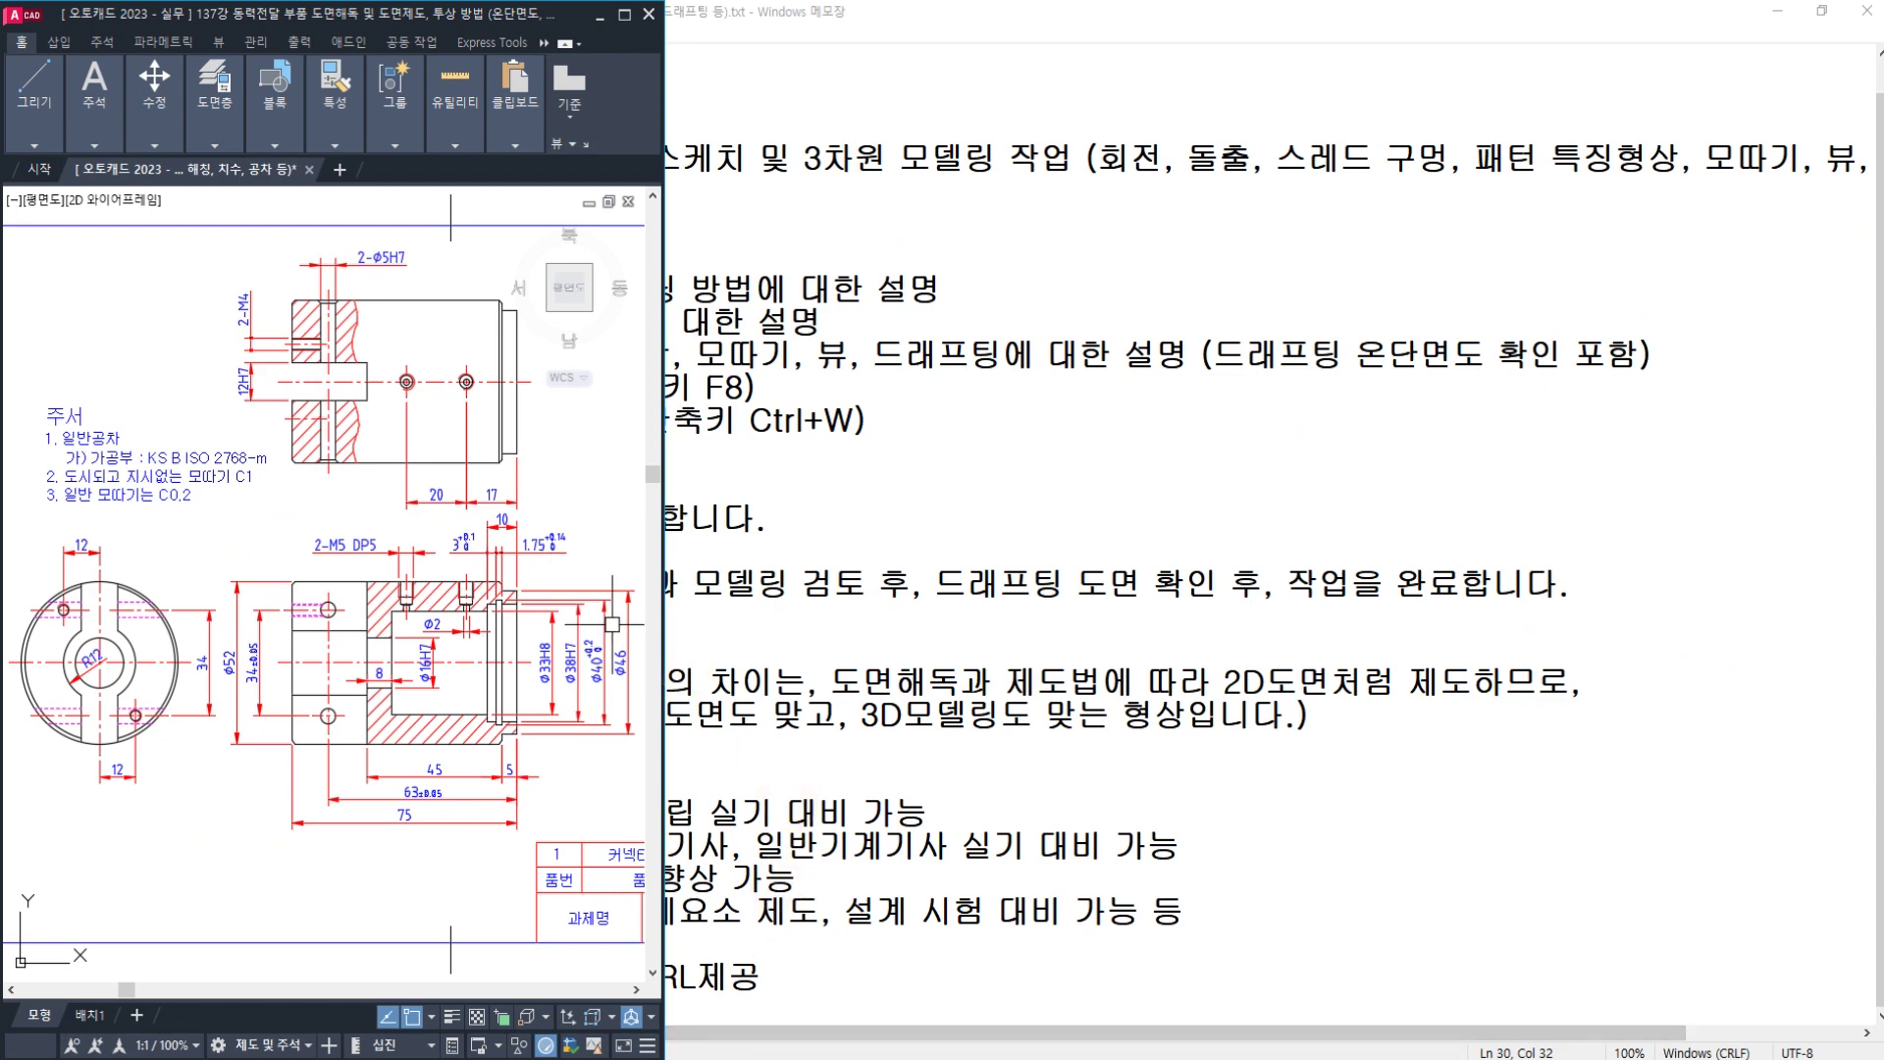
Step: Switch to NX and create a new part named model2.prt from the millimetre Model template
{"action": "mouse_move", "coordinate": [731, 1059]}
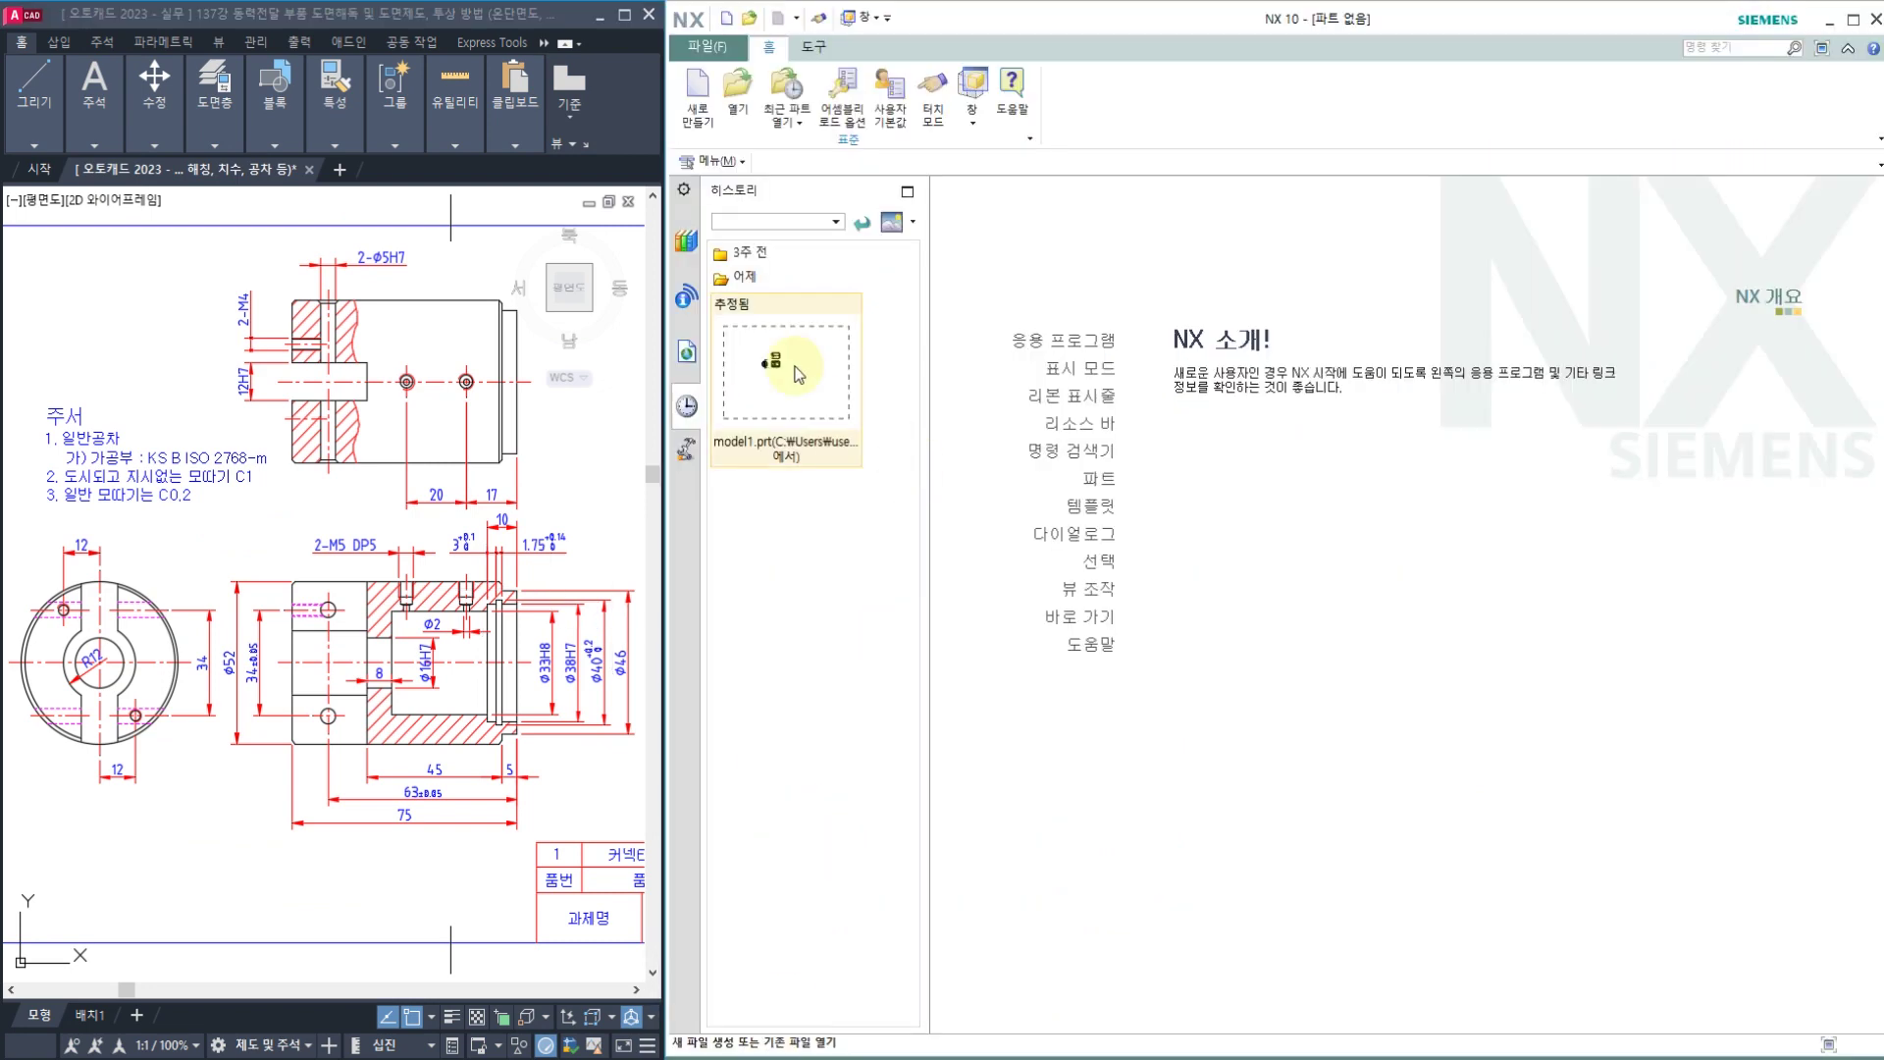
{"action": "left_click", "coordinate": [697, 94]}
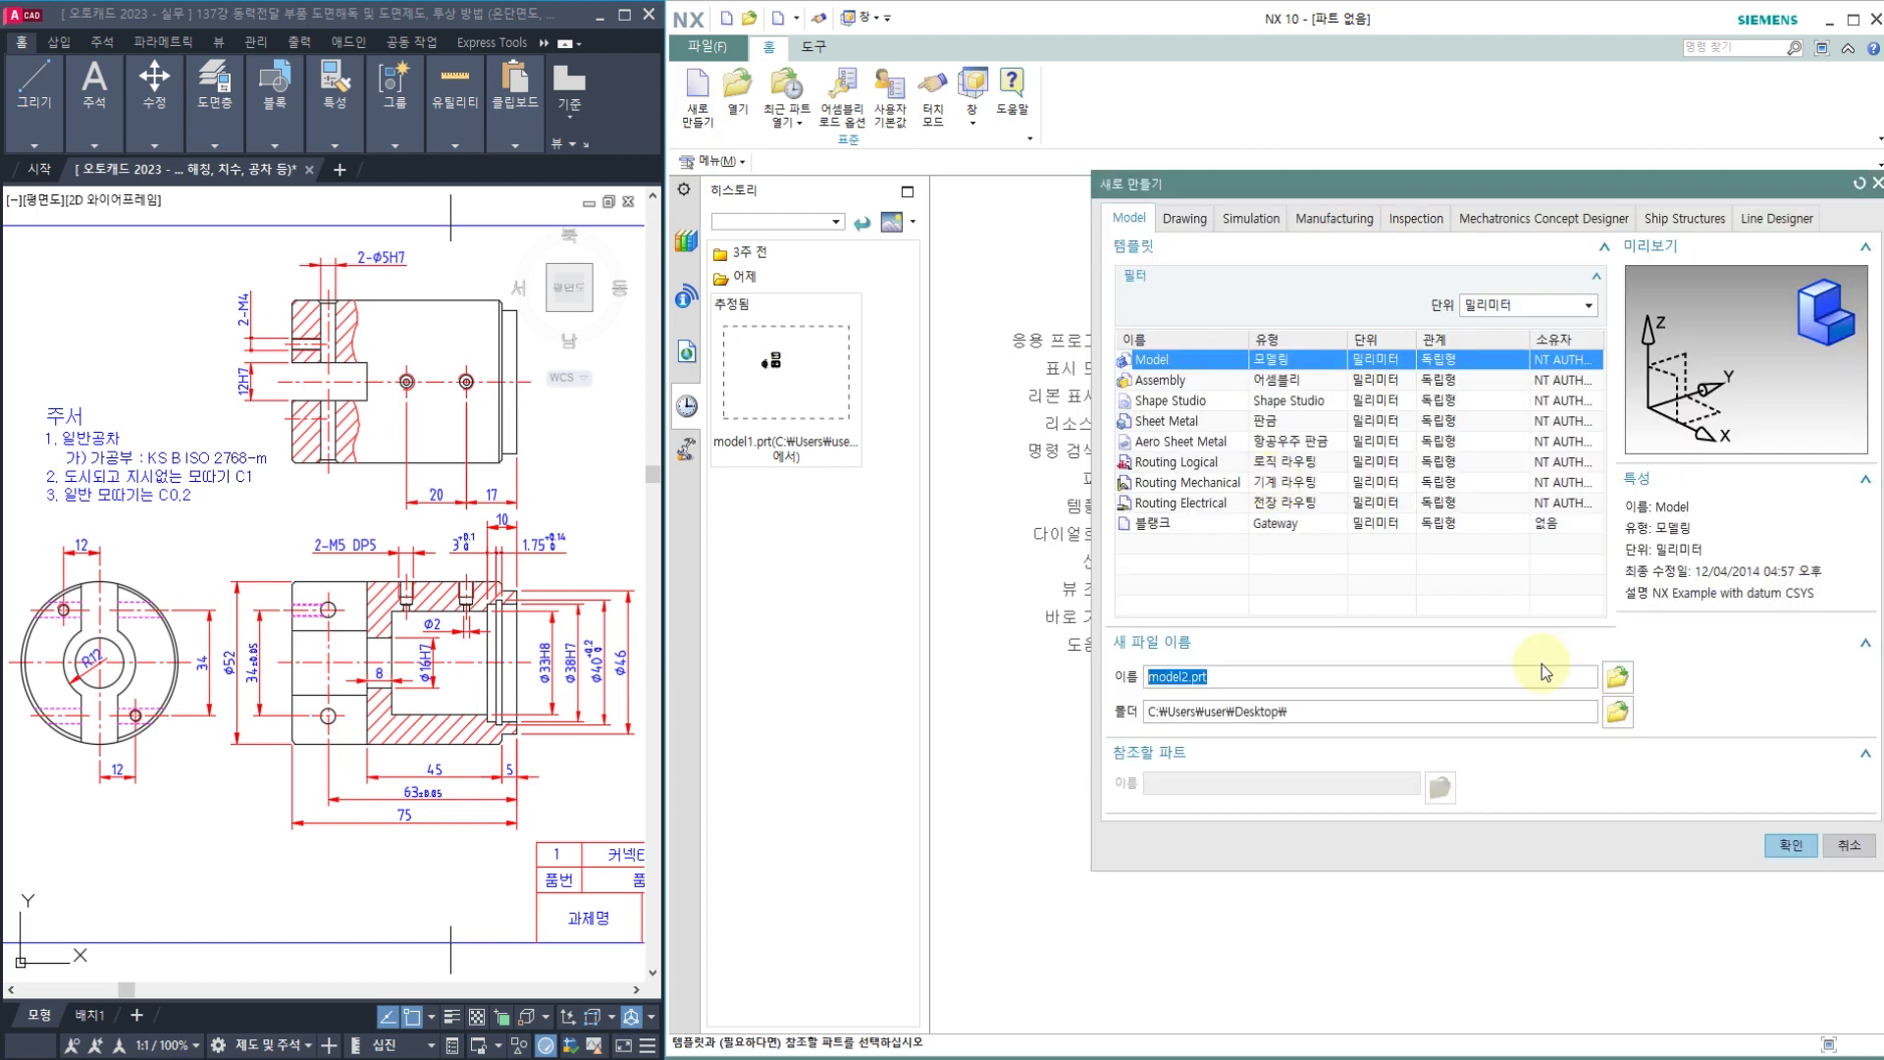
{"action": "left_click", "coordinate": [1788, 845]}
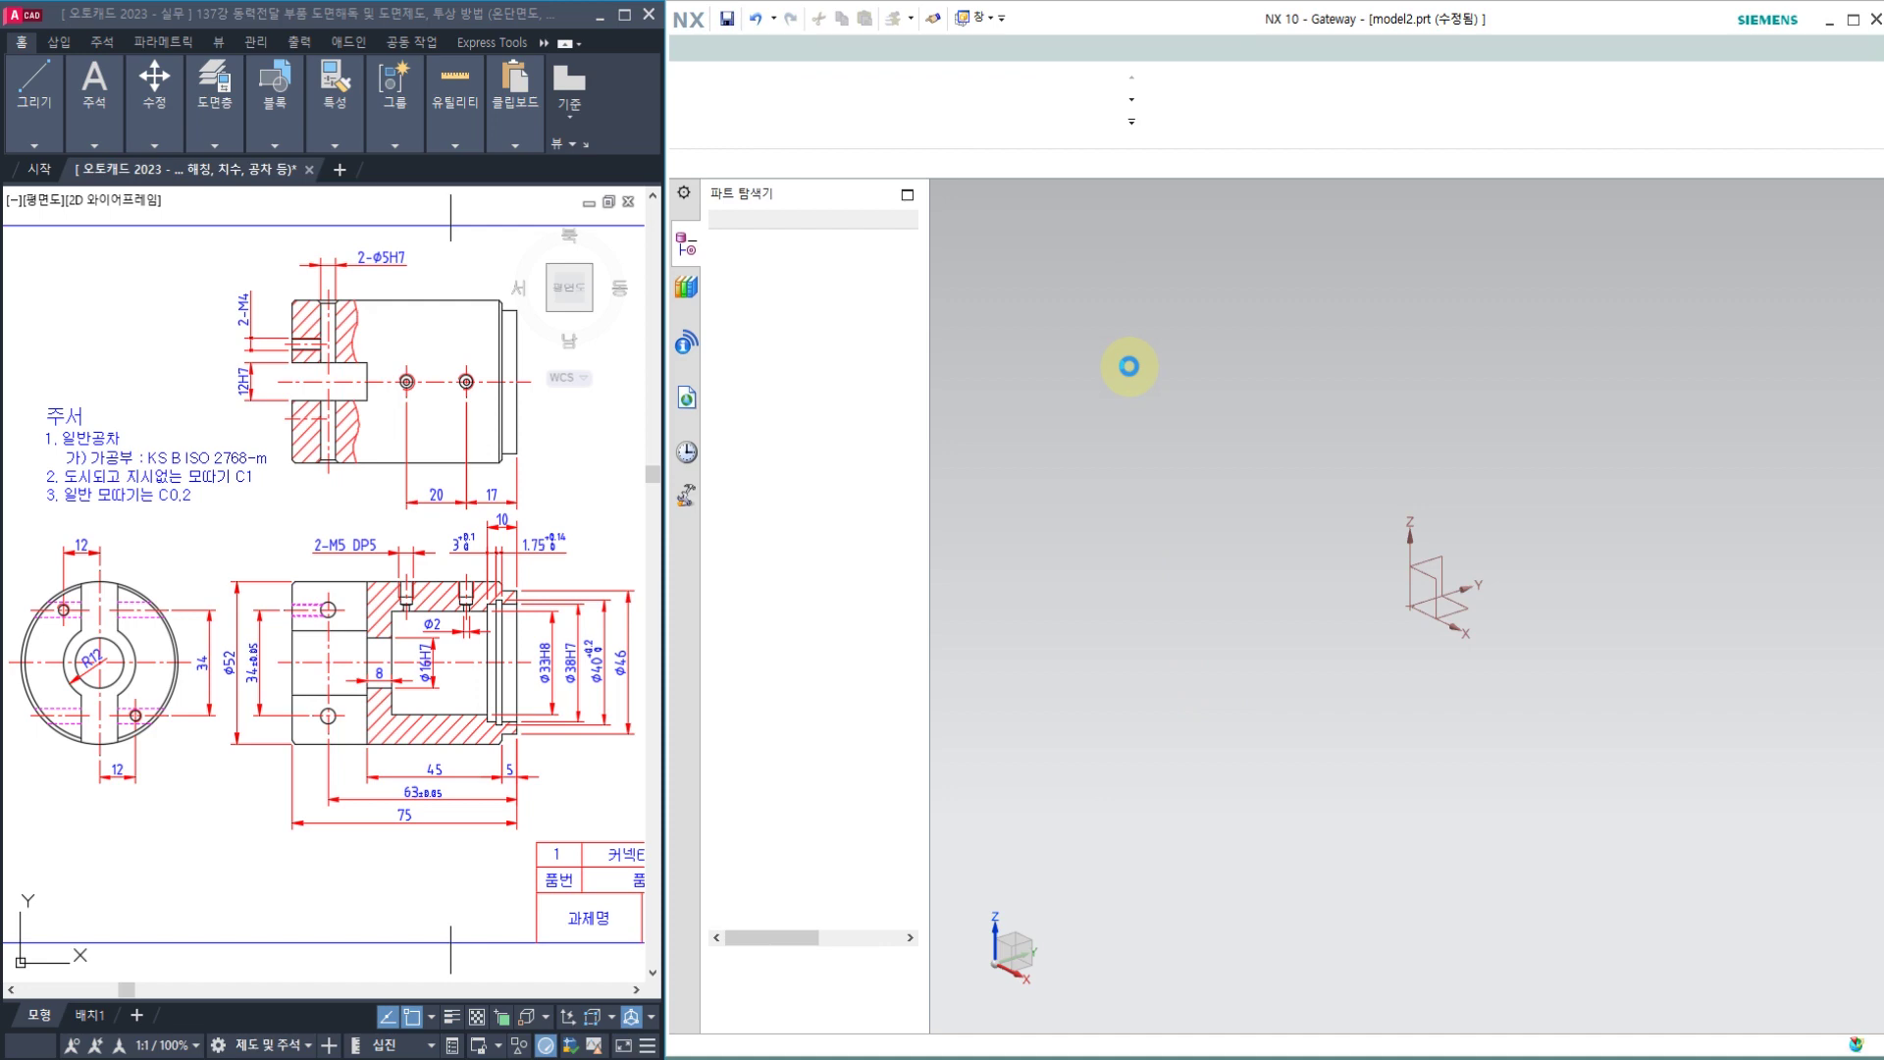
Step: Examine the drawing's Ø52 and Ø46 diameters, 12H7 slot, hatched hollow section and the holes in both portions of the body
{"action": "scroll", "coordinate": [444, 586], "scroll_direction": "up", "scroll_amount": 2}
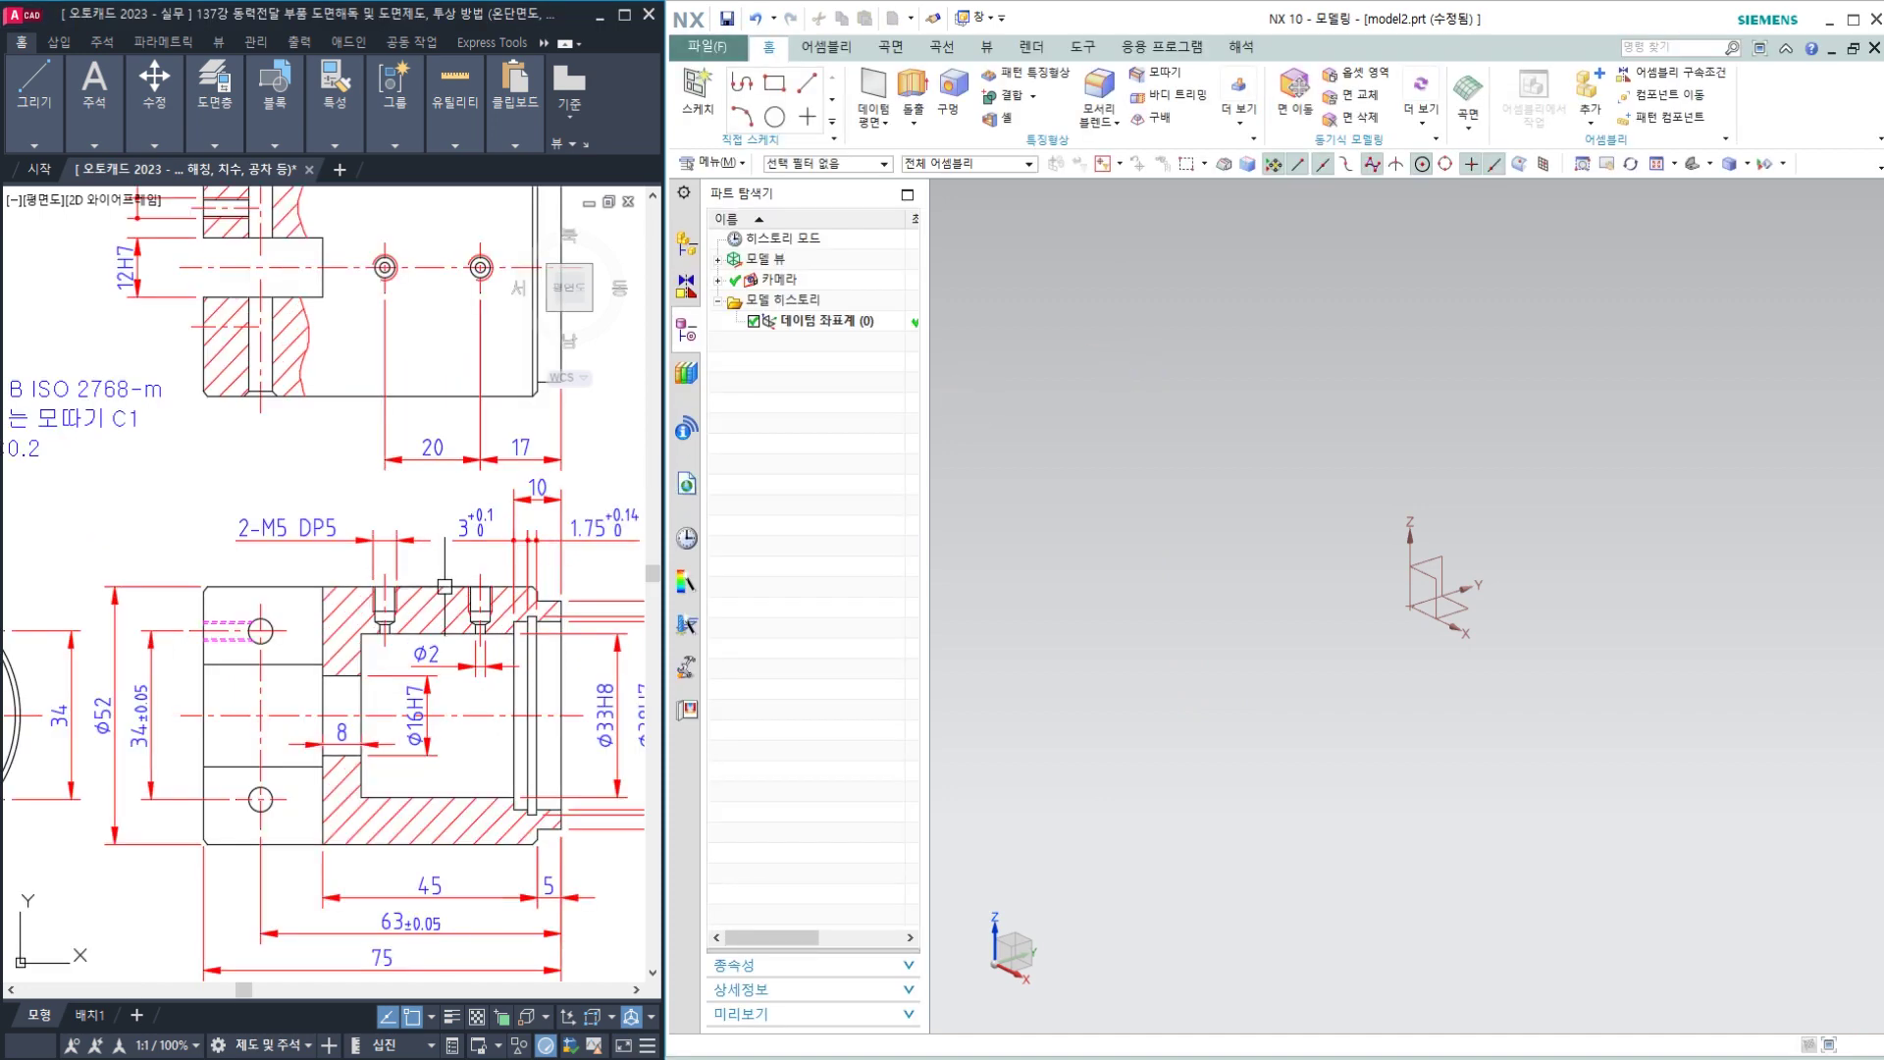
{"action": "scroll", "coordinate": [444, 586], "scroll_direction": "down", "scroll_amount": 2}
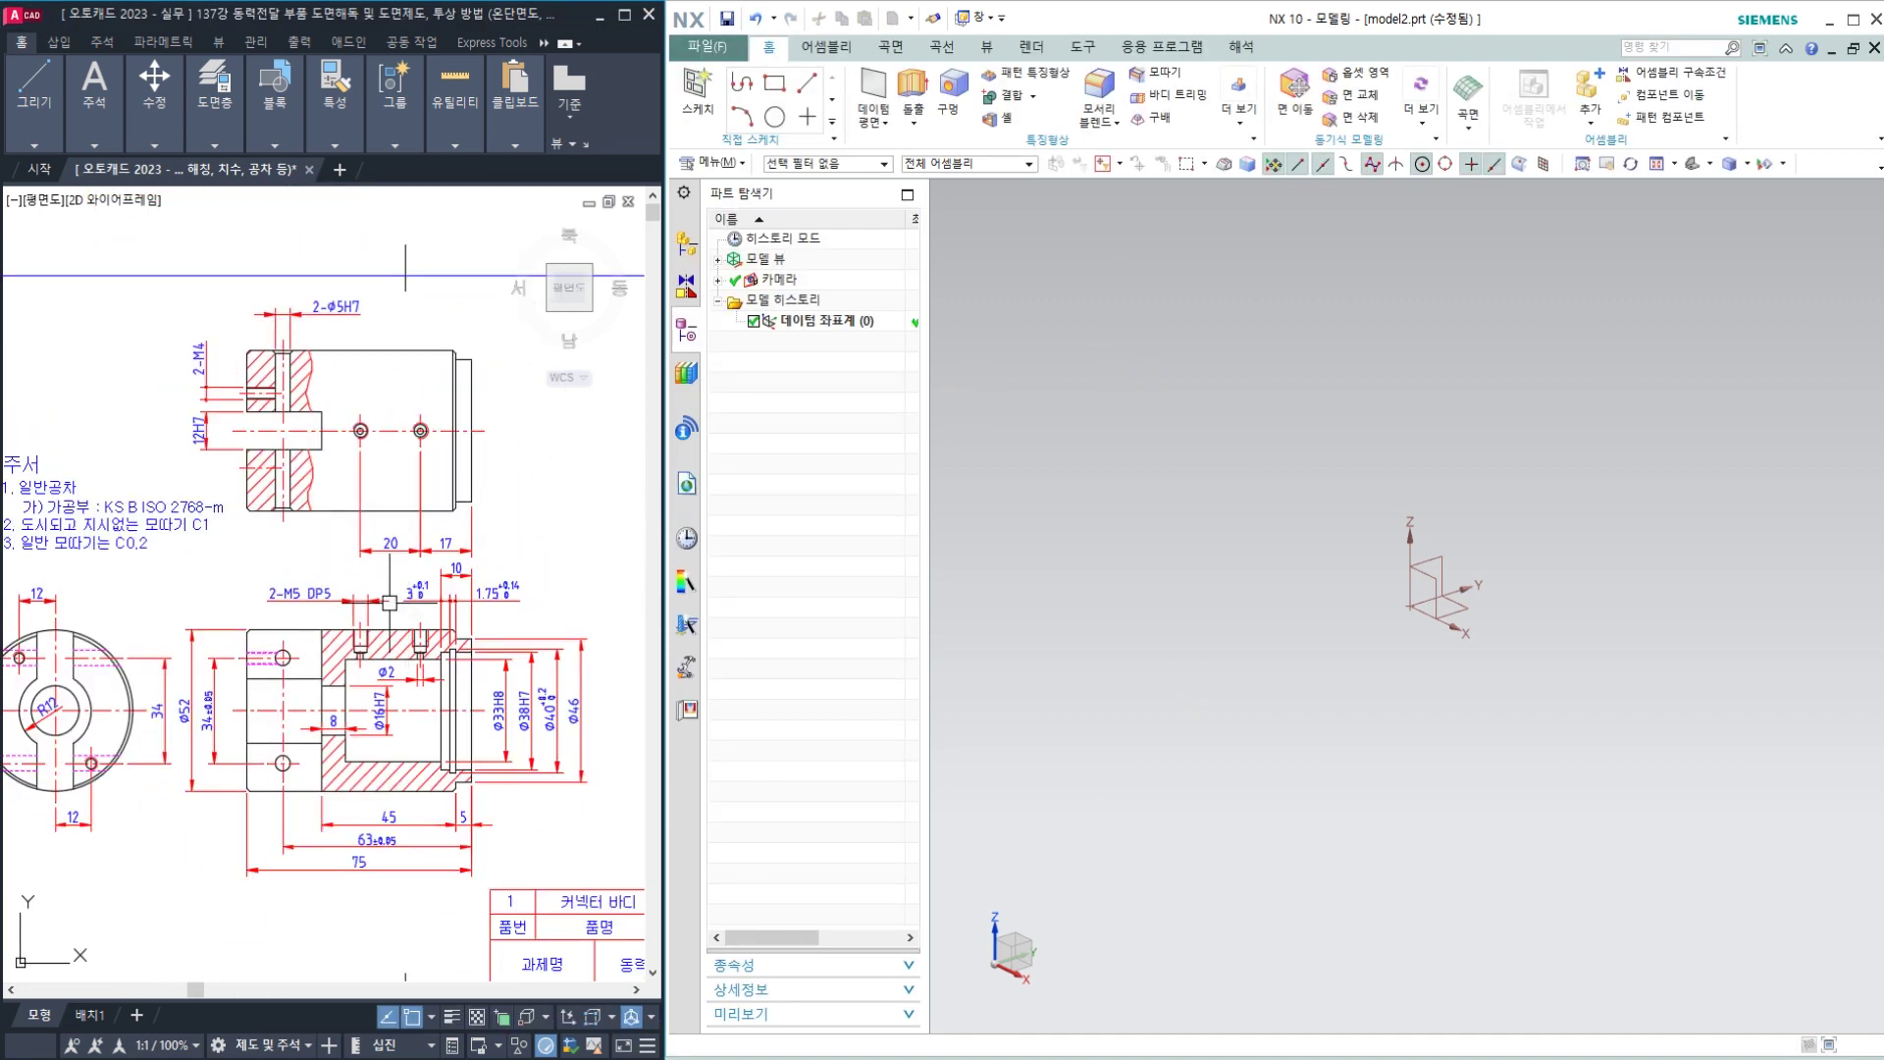
{"action": "mouse_move", "coordinate": [363, 527]}
{"action": "left_mouse_down"}
{"action": "mouse_move", "coordinate": [245, 417]}
{"action": "mouse_move", "coordinate": [245, 378]}
{"action": "left_mouse_up"}
{"action": "mouse_move", "coordinate": [214, 693]}
{"action": "left_mouse_down"}
{"action": "mouse_move", "coordinate": [201, 721]}
{"action": "mouse_move", "coordinate": [164, 702]}
{"action": "mouse_move", "coordinate": [208, 708]}
{"action": "left_mouse_up"}
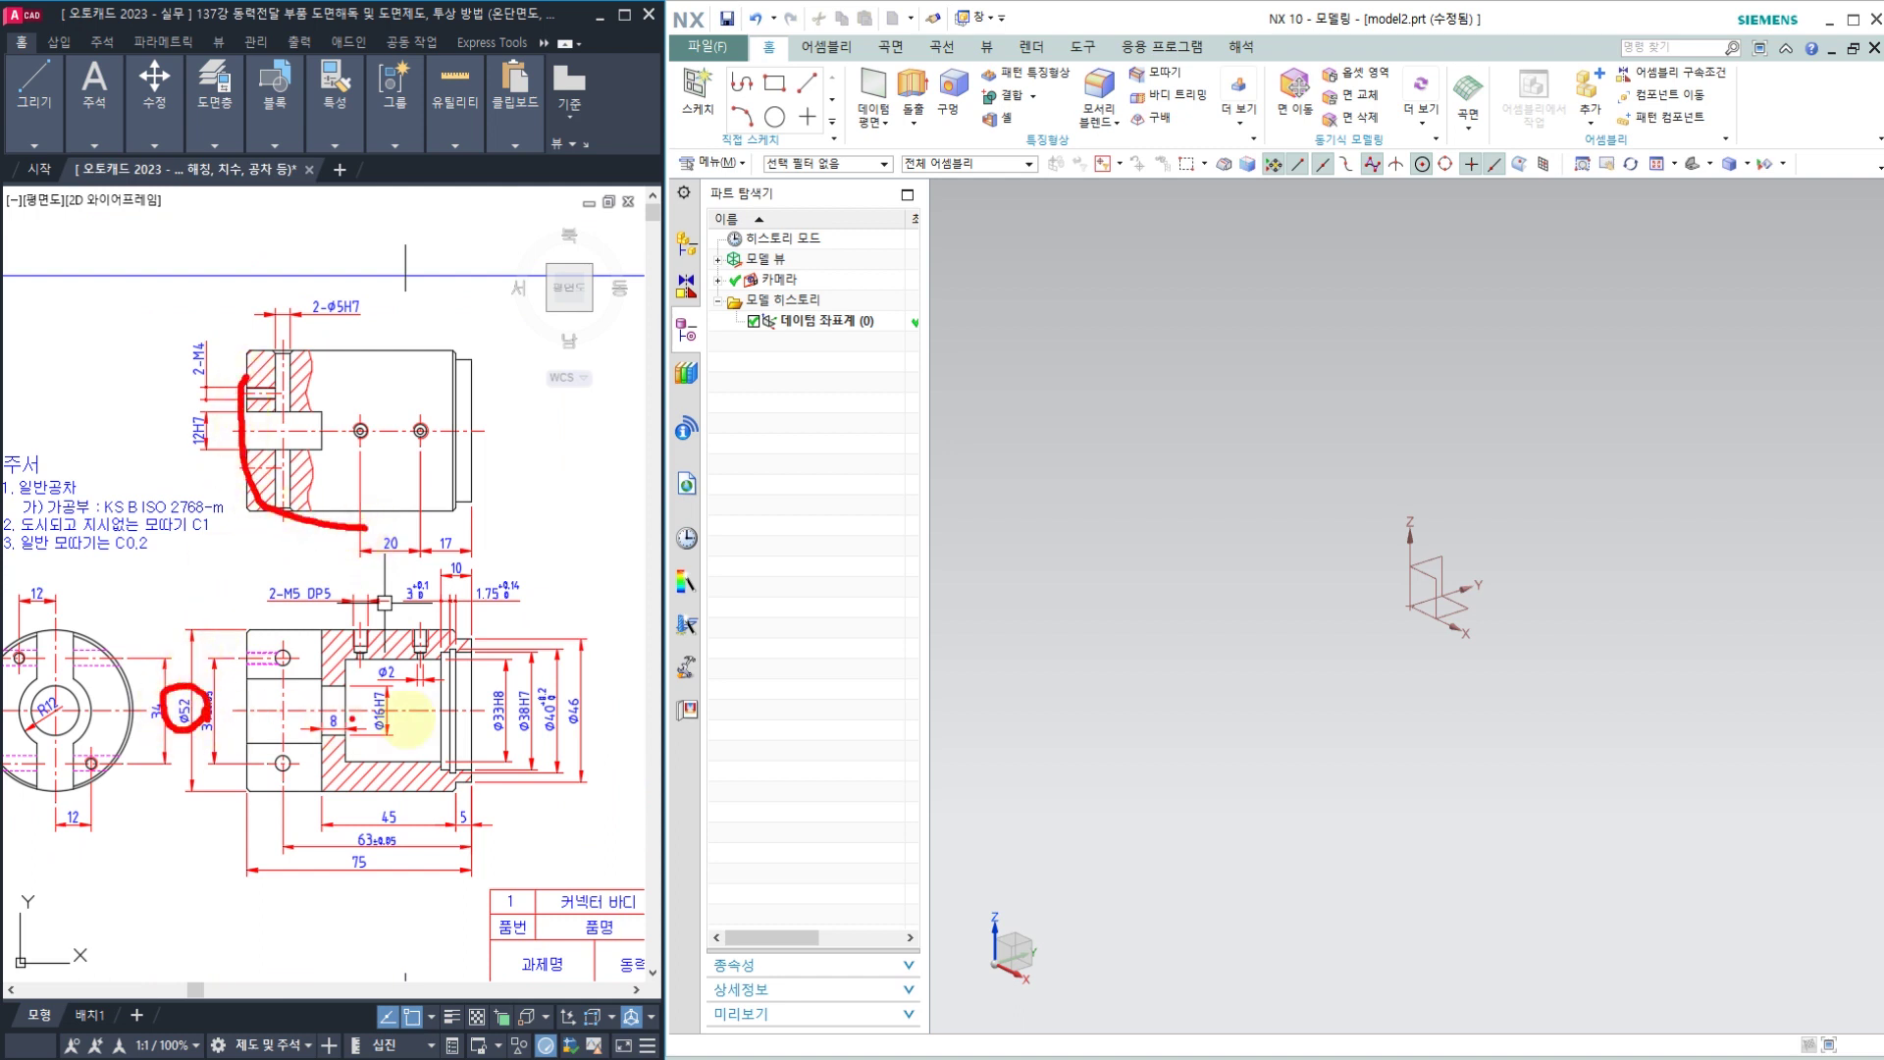
{"action": "left_click_drag", "start_coordinate": [587, 729], "coordinate": [592, 698]}
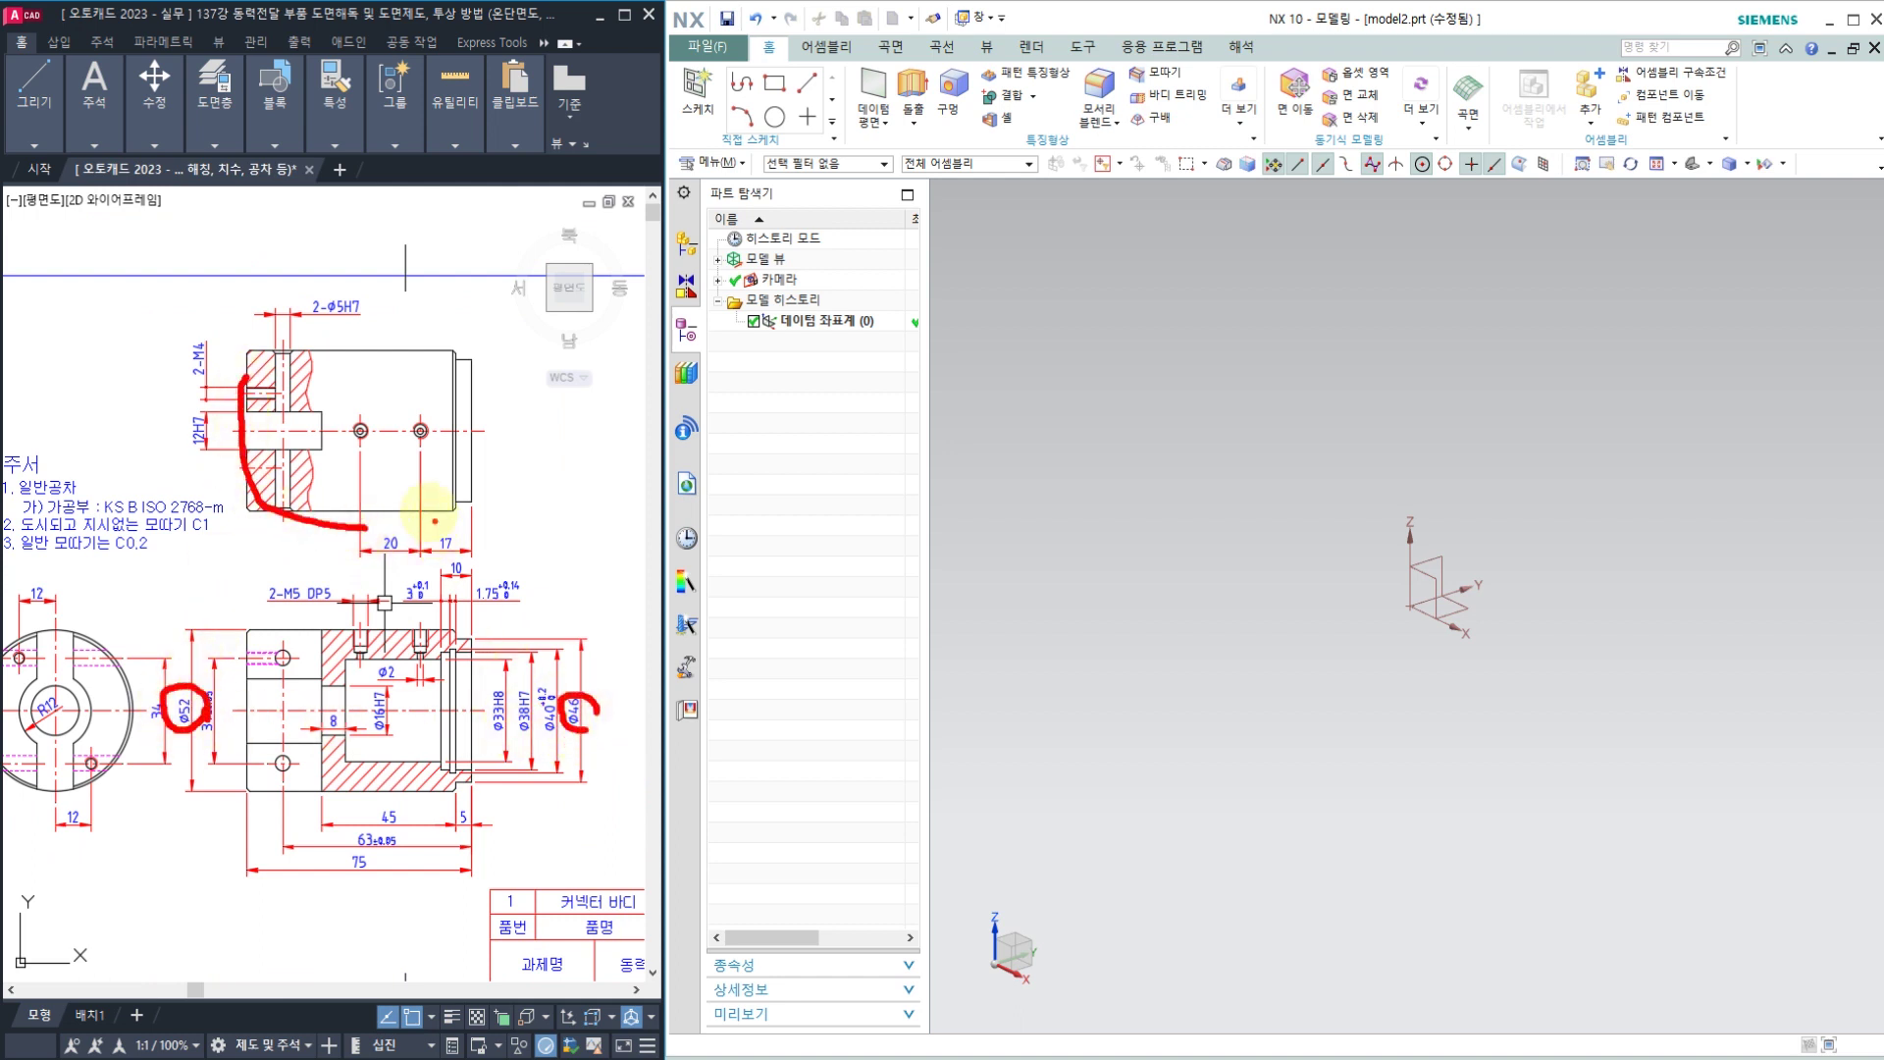
{"action": "mouse_move", "coordinate": [245, 417]}
{"action": "left_mouse_down"}
{"action": "mouse_move", "coordinate": [285, 419]}
{"action": "mouse_move", "coordinate": [253, 449]}
{"action": "left_mouse_up"}
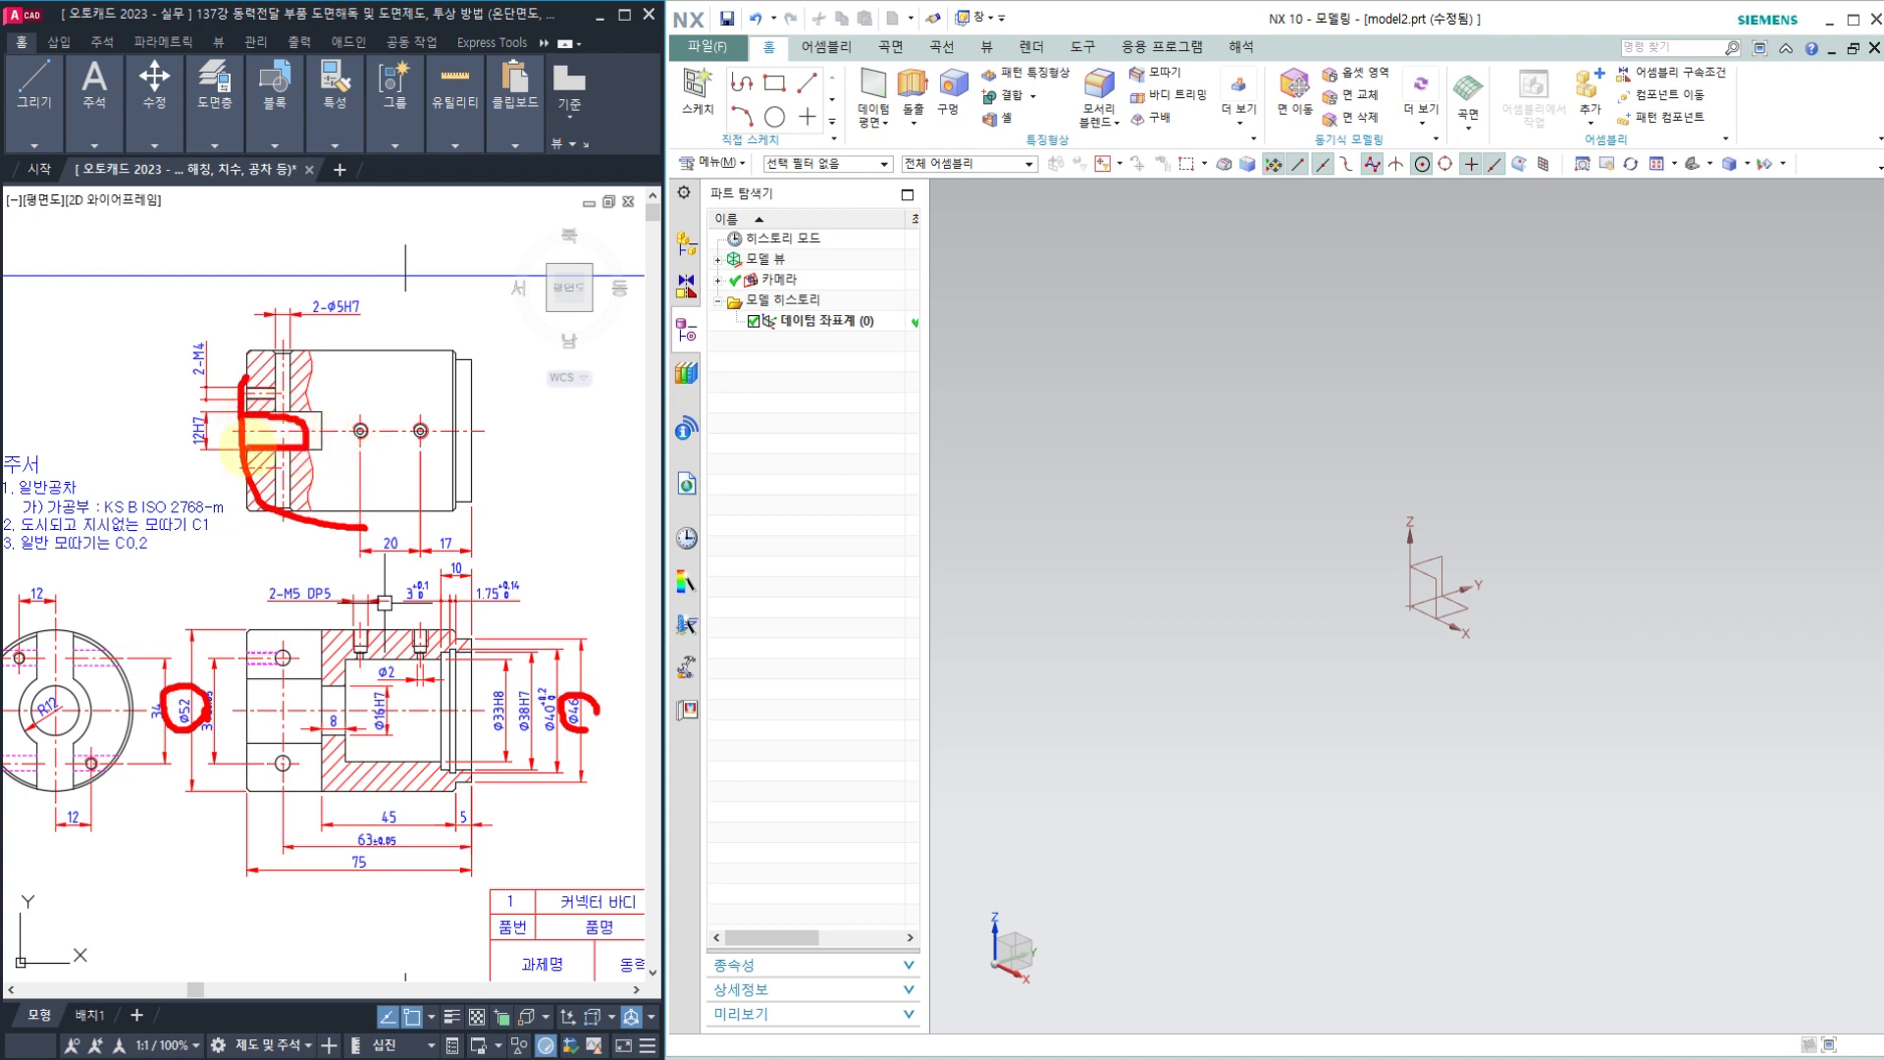
{"action": "mouse_move", "coordinate": [296, 732]}
{"action": "left_mouse_down"}
{"action": "mouse_move", "coordinate": [253, 730]}
{"action": "mouse_move", "coordinate": [271, 690]}
{"action": "left_mouse_up"}
{"action": "left_click_drag", "start_coordinate": [283, 422], "coordinate": [304, 422]}
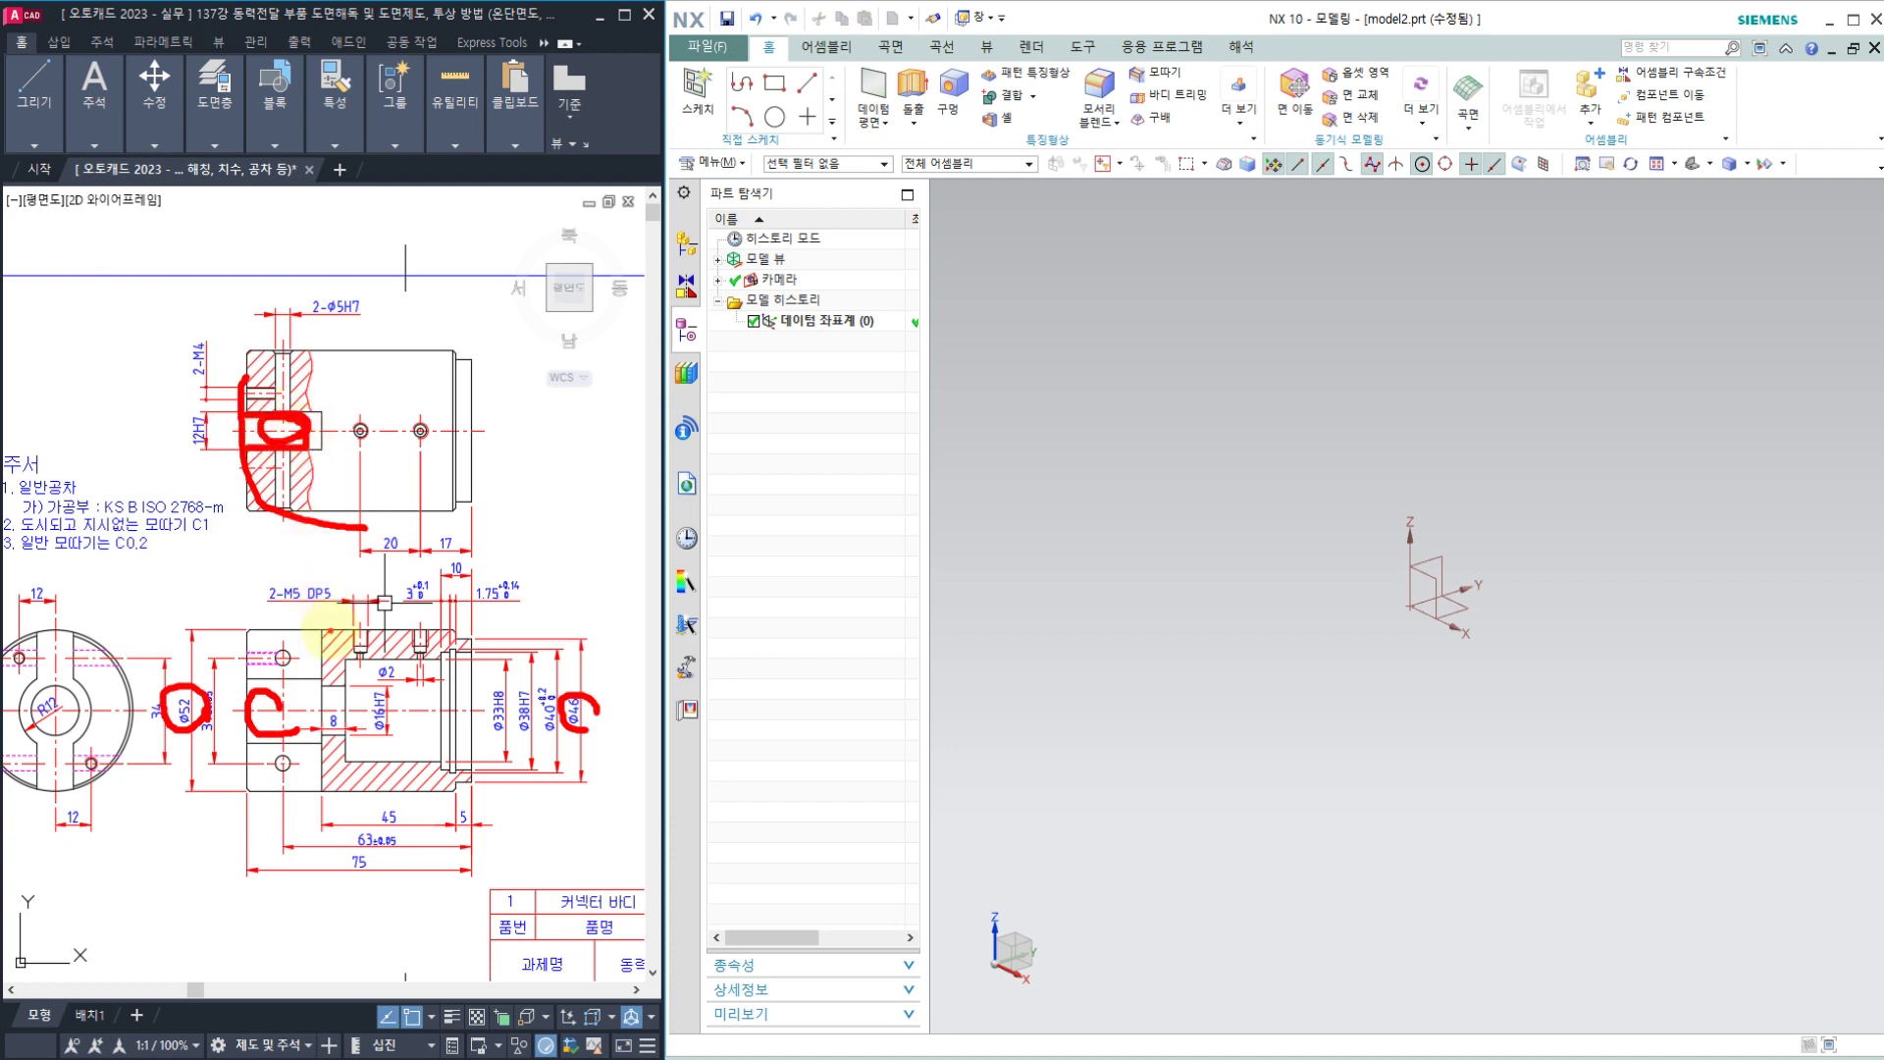
{"action": "mouse_move", "coordinate": [323, 655]}
{"action": "left_mouse_down"}
{"action": "mouse_move", "coordinate": [314, 770]}
{"action": "mouse_move", "coordinate": [432, 780]}
{"action": "mouse_move", "coordinate": [469, 677]}
{"action": "mouse_move", "coordinate": [334, 596]}
{"action": "left_mouse_up"}
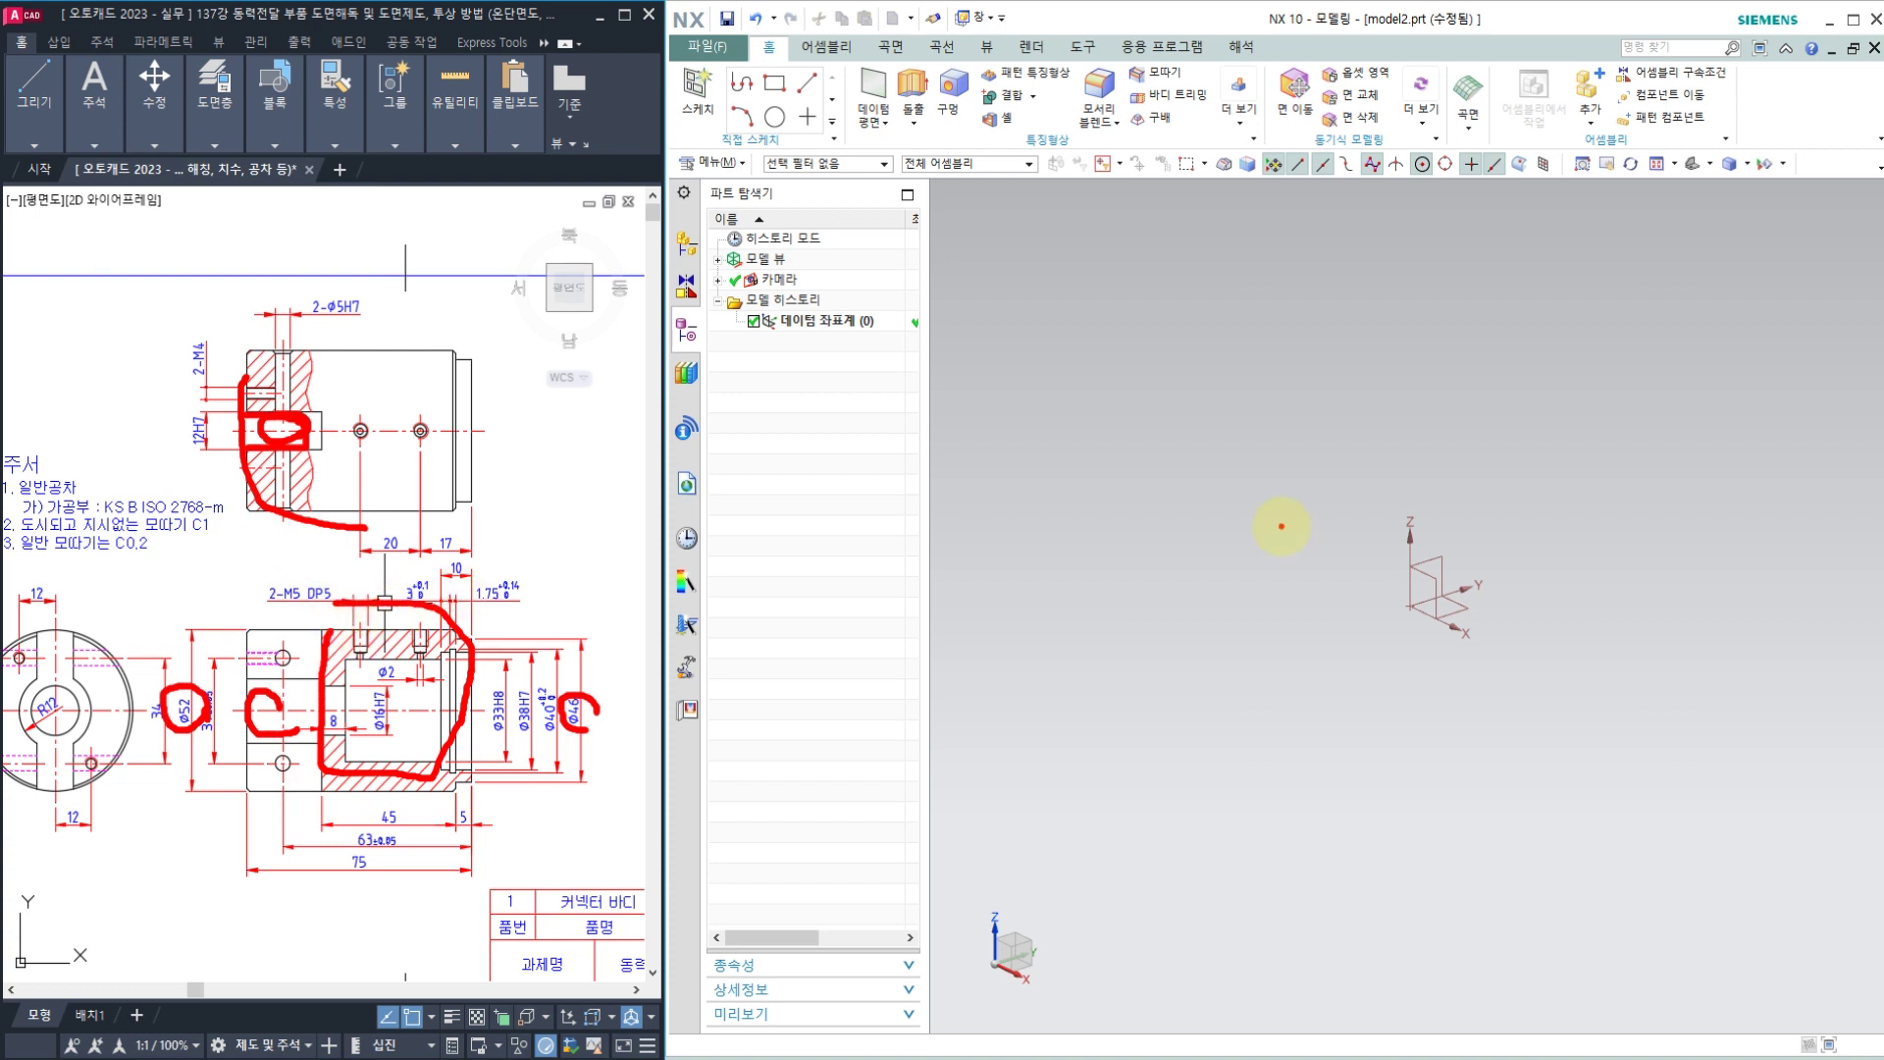
{"action": "left_click_drag", "start_coordinate": [421, 643], "coordinate": [592, 546]}
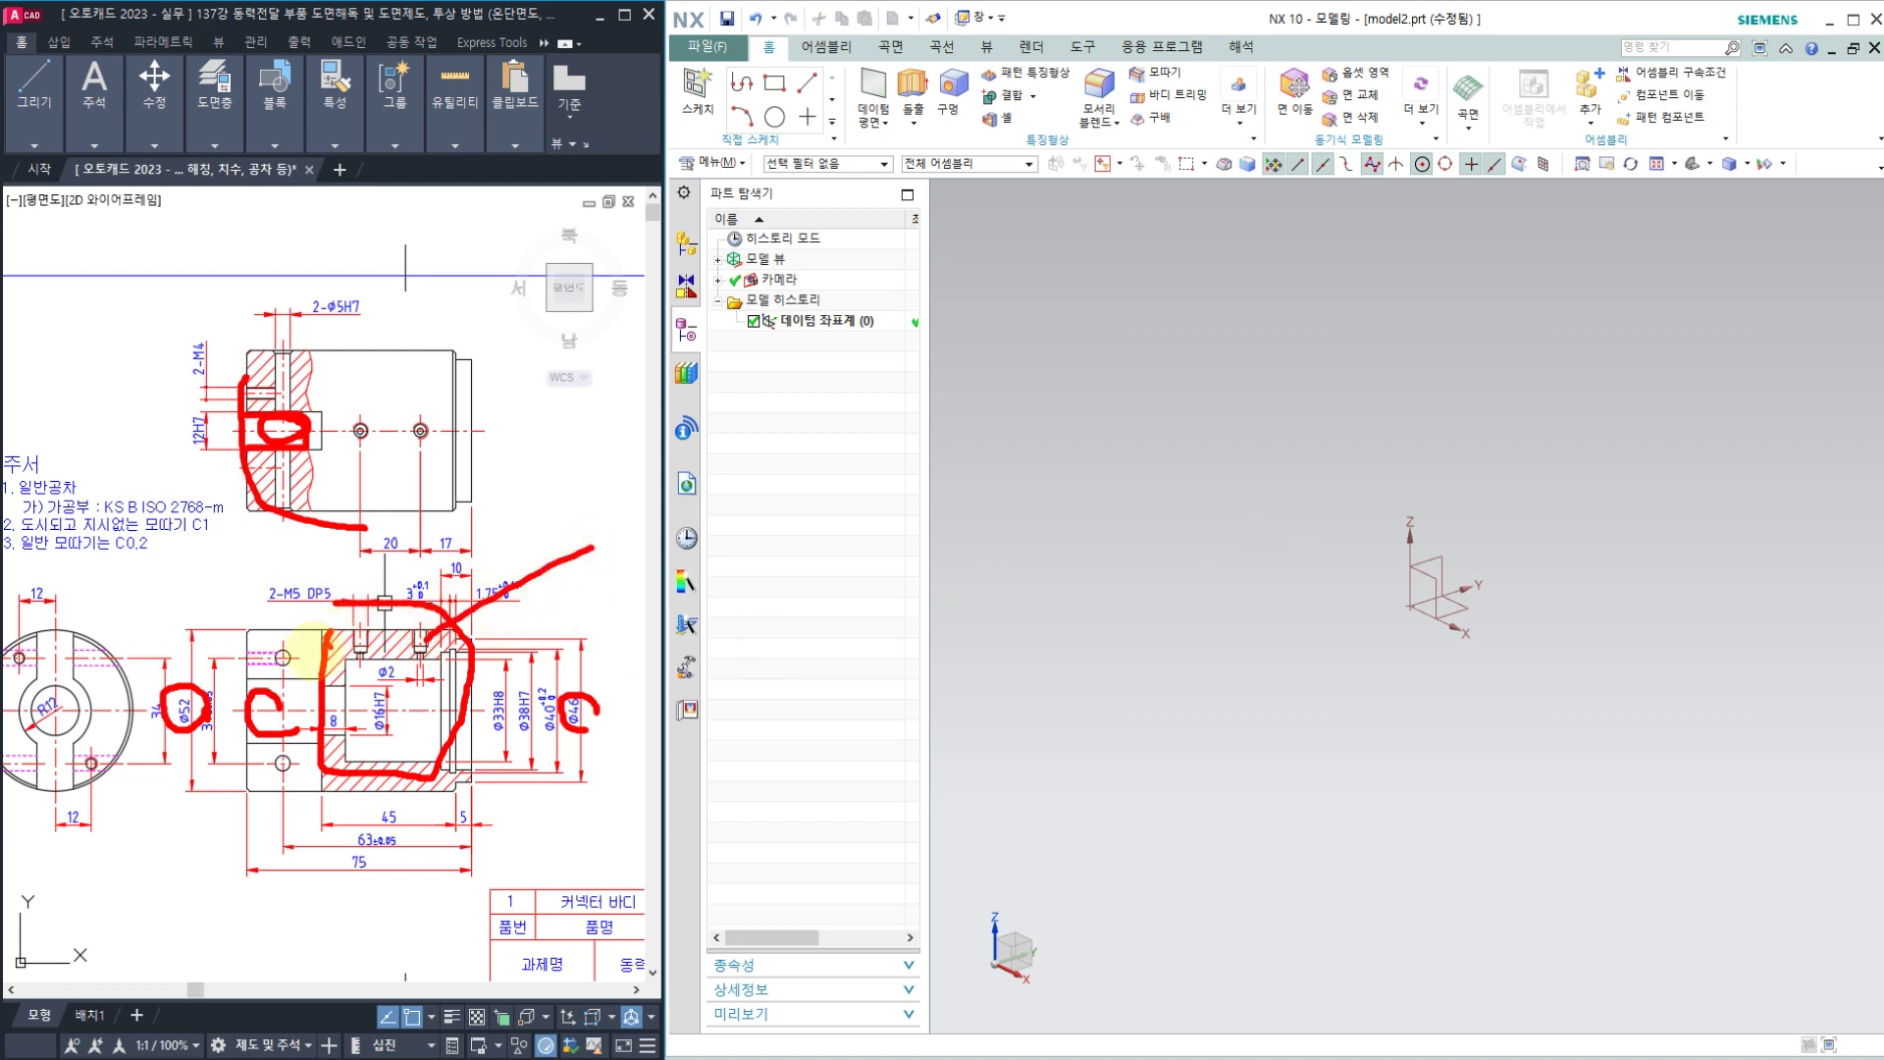
{"action": "left_click_drag", "start_coordinate": [297, 667], "coordinate": [196, 598]}
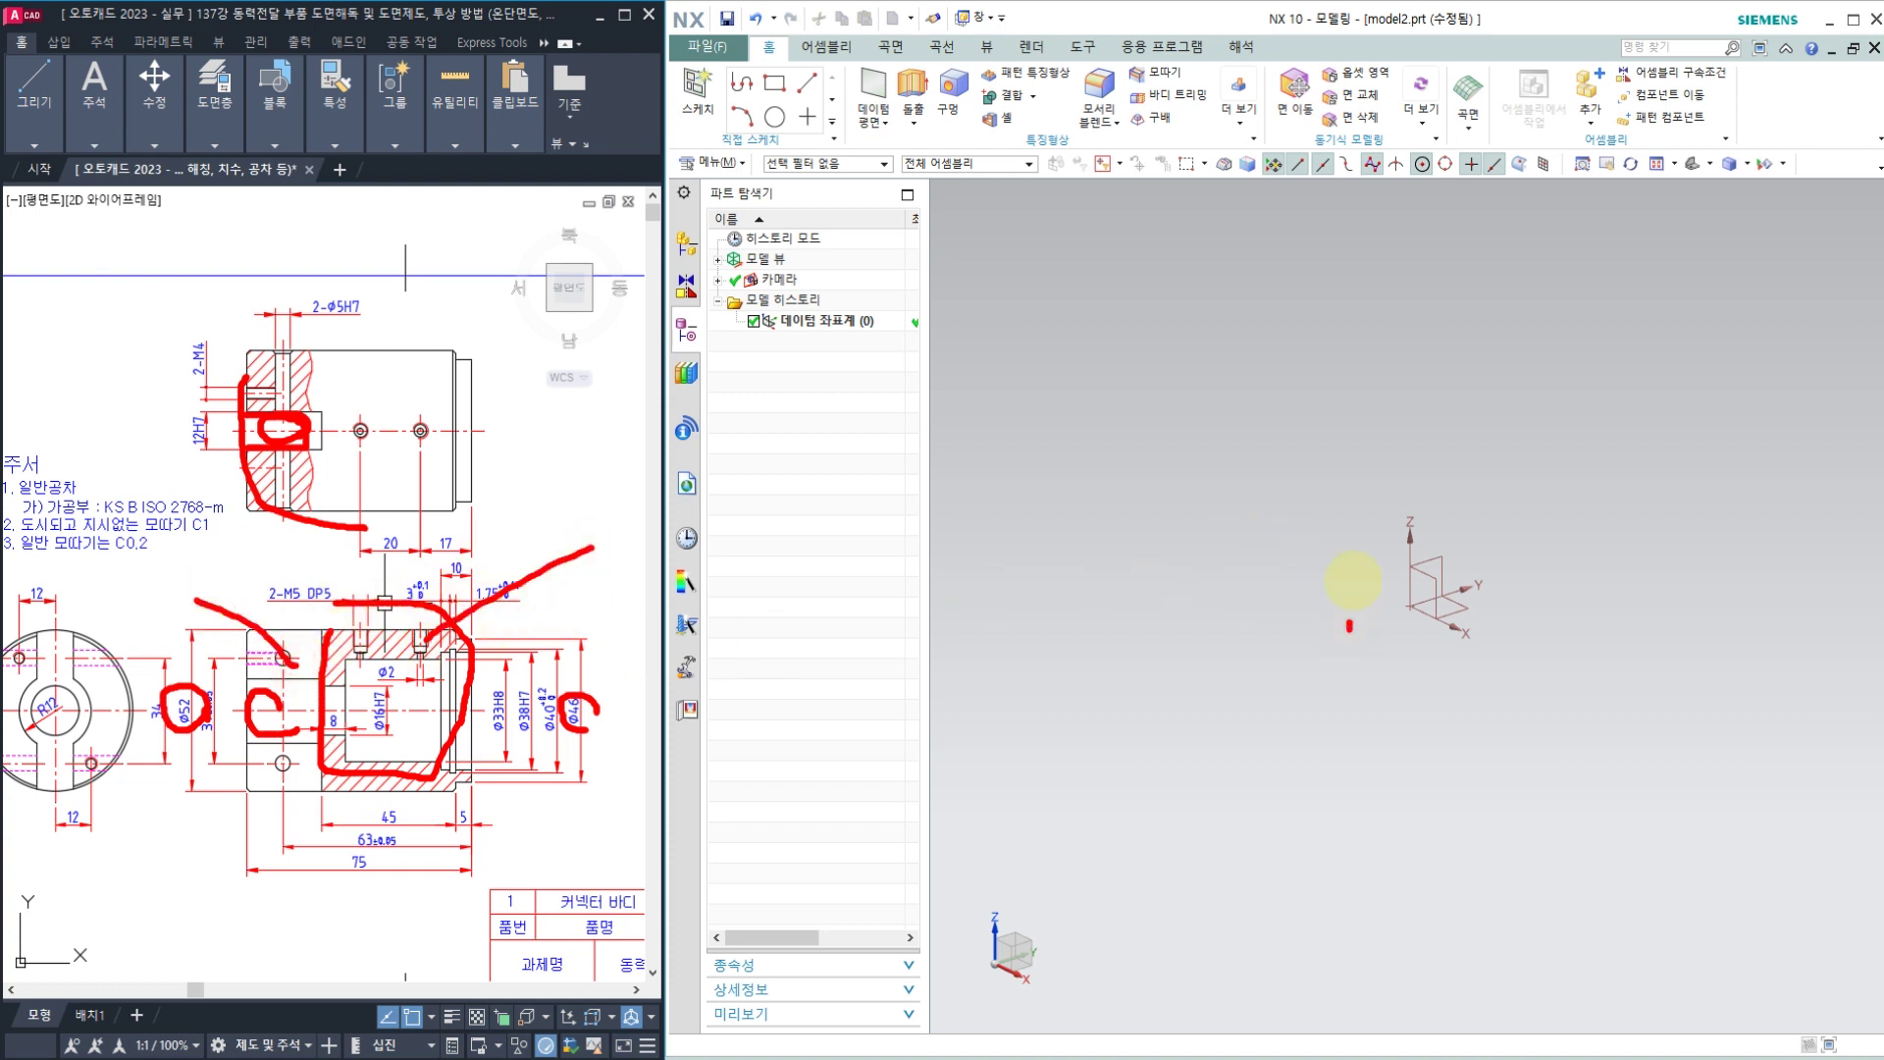
Step: Consider the body as two adjoining portions, with holes in each, divided at the inner end of the slot
{"action": "mouse_move", "coordinate": [1352, 581]}
{"action": "left_mouse_down"}
{"action": "mouse_move", "coordinate": [1639, 609]}
{"action": "mouse_move", "coordinate": [1190, 630]}
{"action": "mouse_move", "coordinate": [1216, 451]}
{"action": "left_mouse_up"}
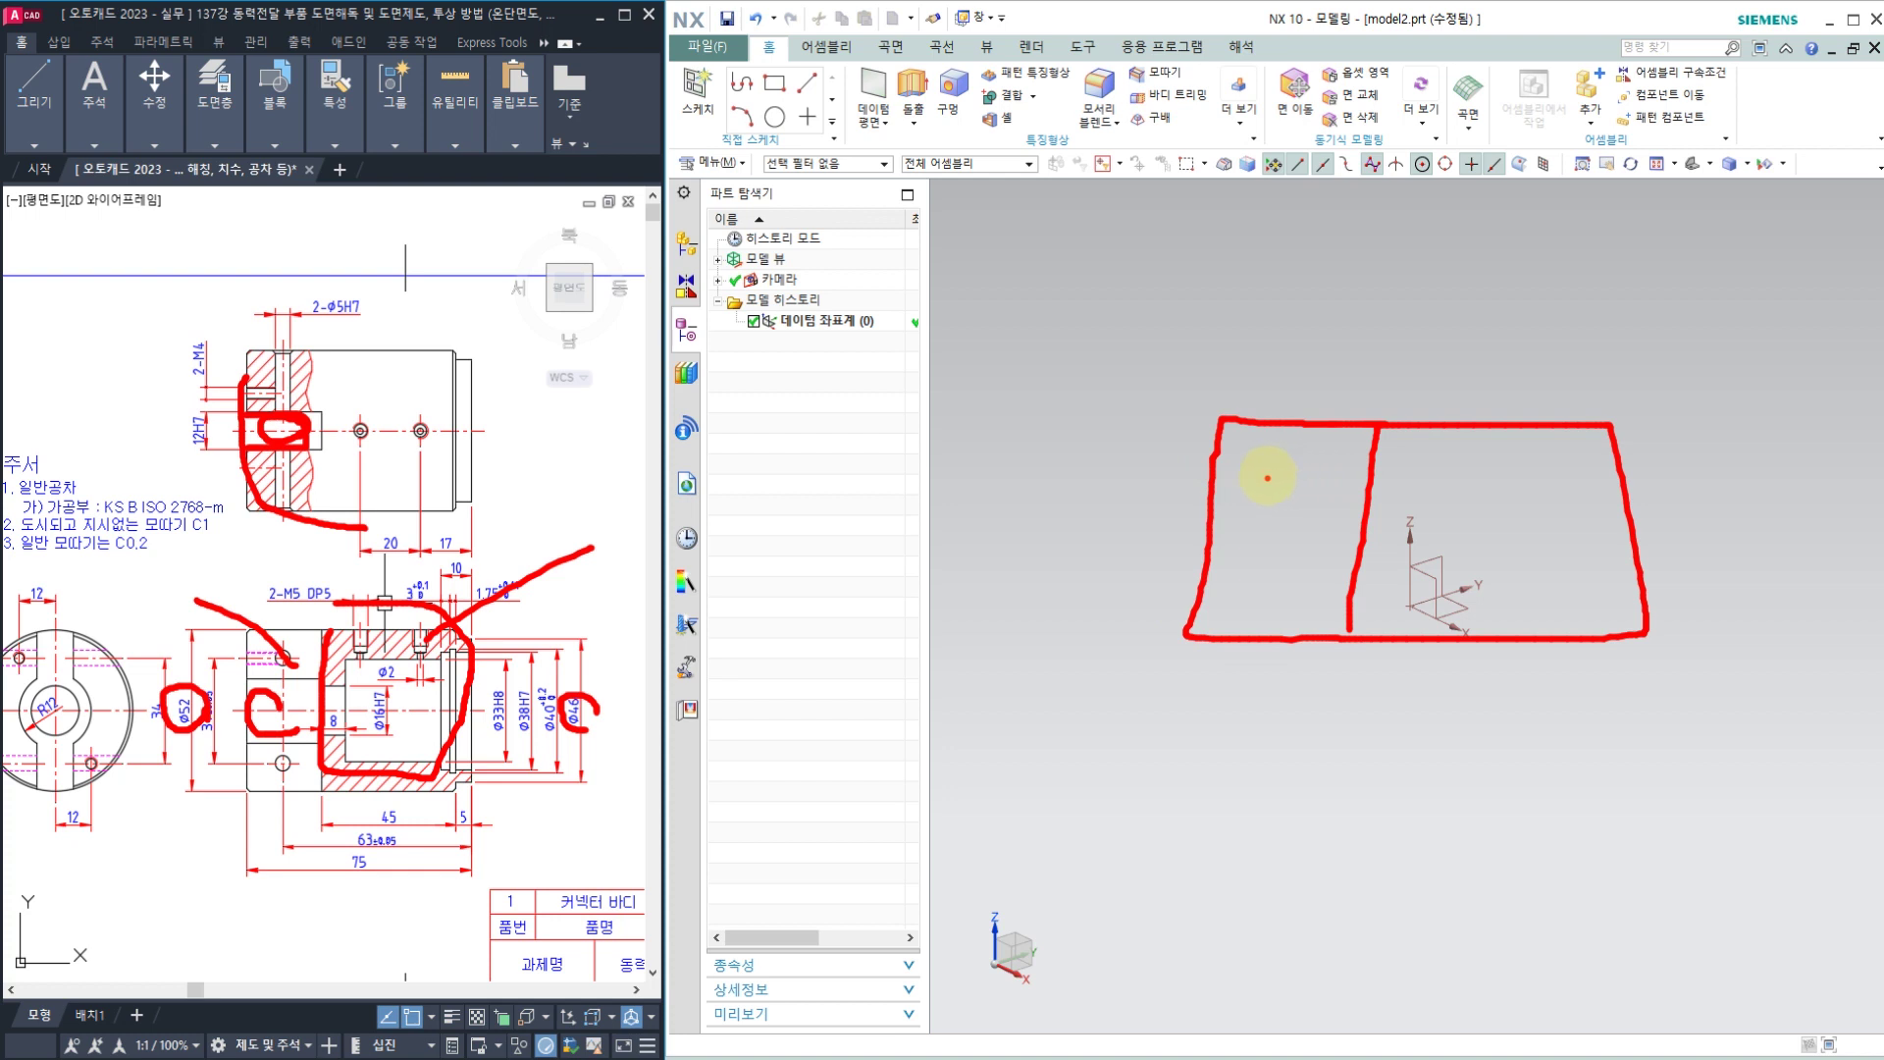
{"action": "mouse_move", "coordinate": [1266, 478]}
{"action": "left_mouse_down"}
{"action": "mouse_move", "coordinate": [1265, 429]}
{"action": "mouse_move", "coordinate": [1271, 451]}
{"action": "left_mouse_up"}
{"action": "mouse_move", "coordinate": [1455, 437]}
{"action": "left_mouse_down"}
{"action": "mouse_move", "coordinate": [1466, 463]}
{"action": "mouse_move", "coordinate": [1459, 432]}
{"action": "mouse_move", "coordinate": [1516, 473]}
{"action": "left_mouse_up"}
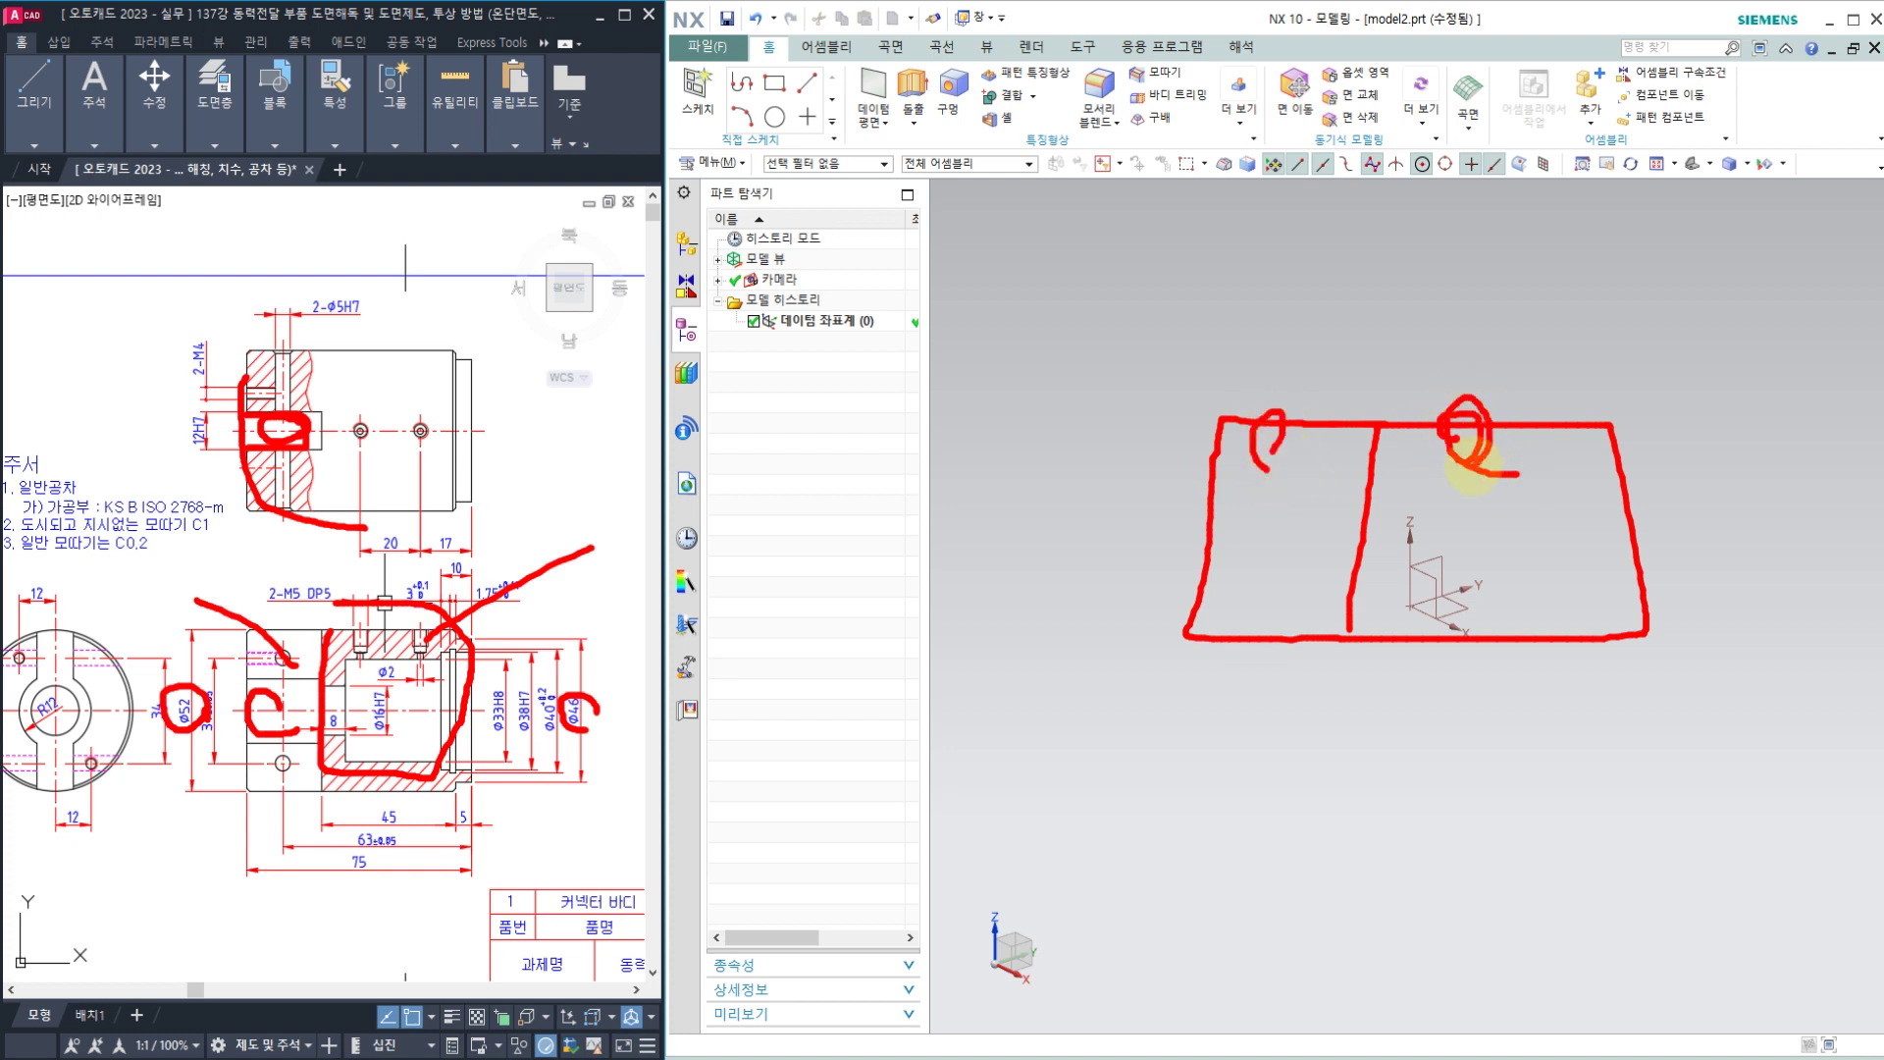
{"action": "mouse_move", "coordinate": [1286, 492]}
{"action": "left_mouse_down"}
{"action": "mouse_move", "coordinate": [1286, 450]}
{"action": "mouse_move", "coordinate": [1351, 631]}
{"action": "left_mouse_up"}
{"action": "left_click_drag", "start_coordinate": [1357, 525], "coordinate": [1297, 515]}
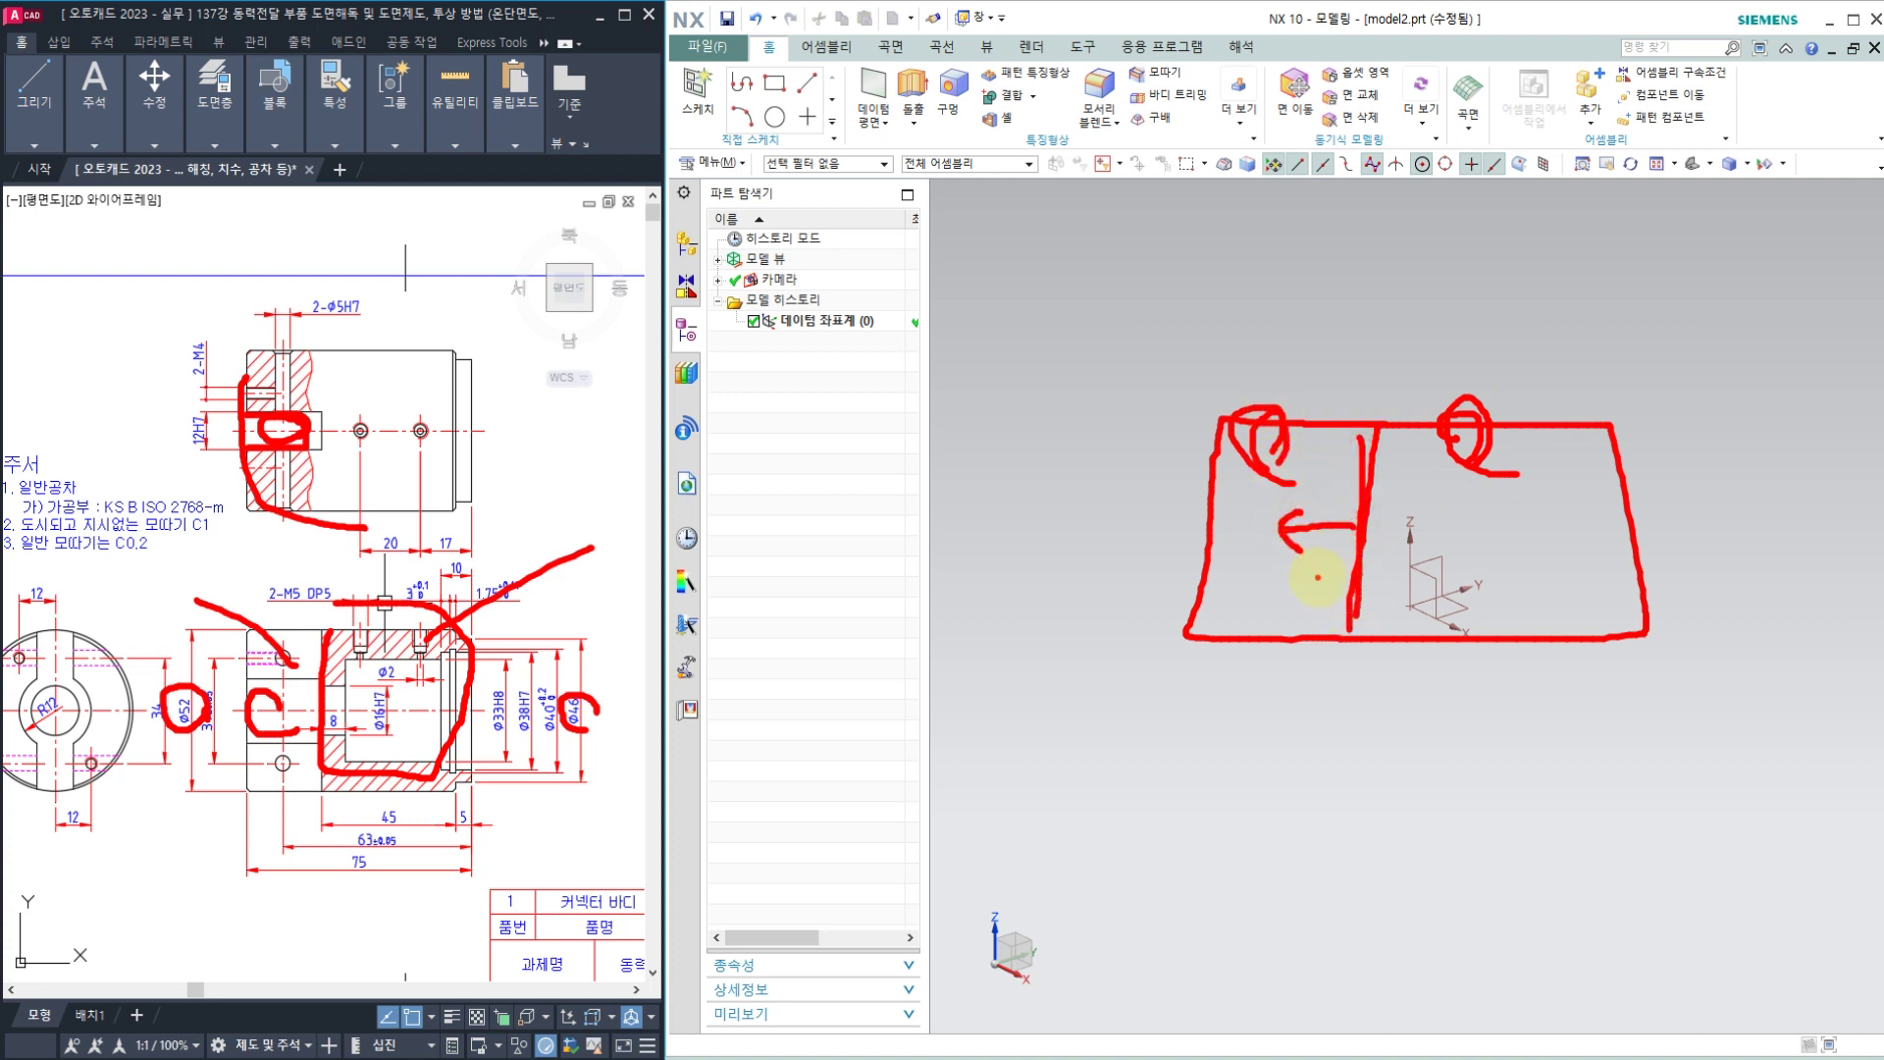
{"action": "key", "text": "Escape"}
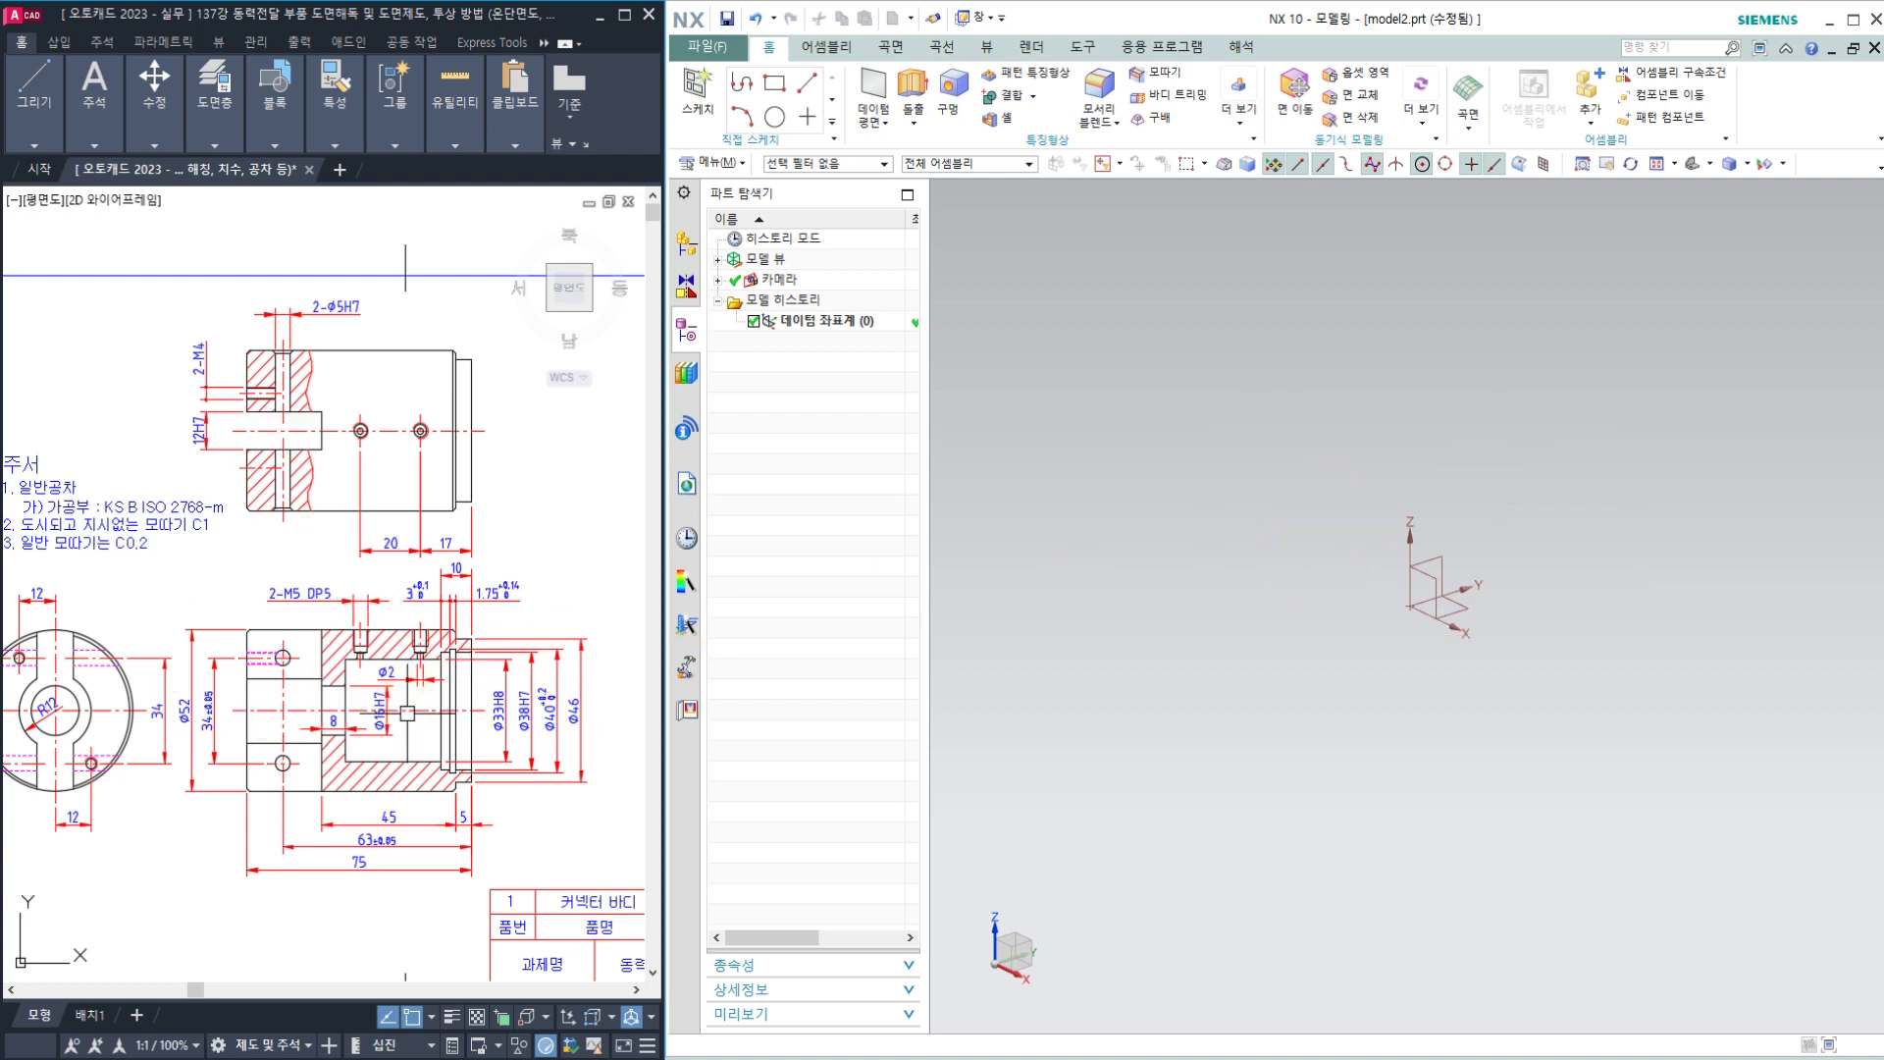
Step: Start a sketch on the XY plane of the datum coordinate system, with the lower section view enlarged for reference
{"action": "scroll", "coordinate": [397, 687], "scroll_direction": "up", "scroll_amount": 4}
{"action": "middle_click_drag", "start_coordinate": [392, 677], "coordinate": [350, 647]}
{"action": "left_click", "coordinate": [1199, 548]}
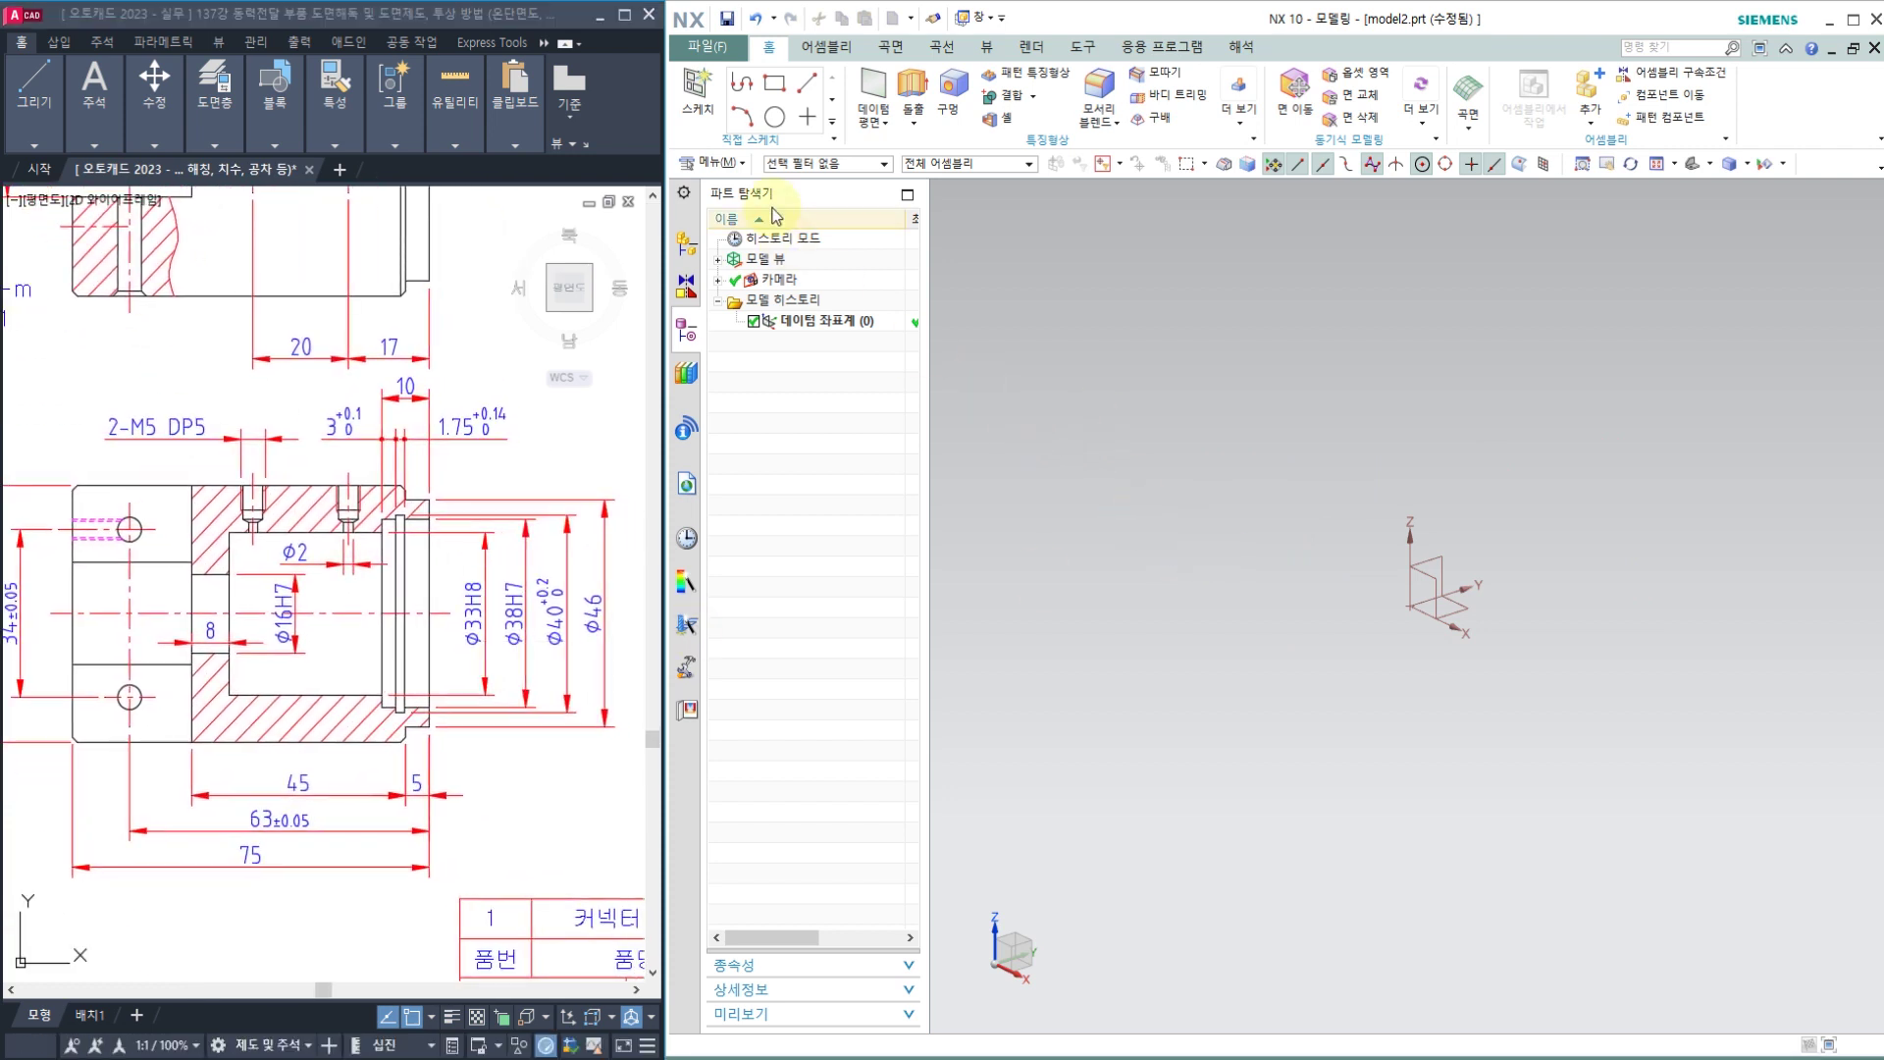
{"action": "left_click", "coordinate": [1153, 325]}
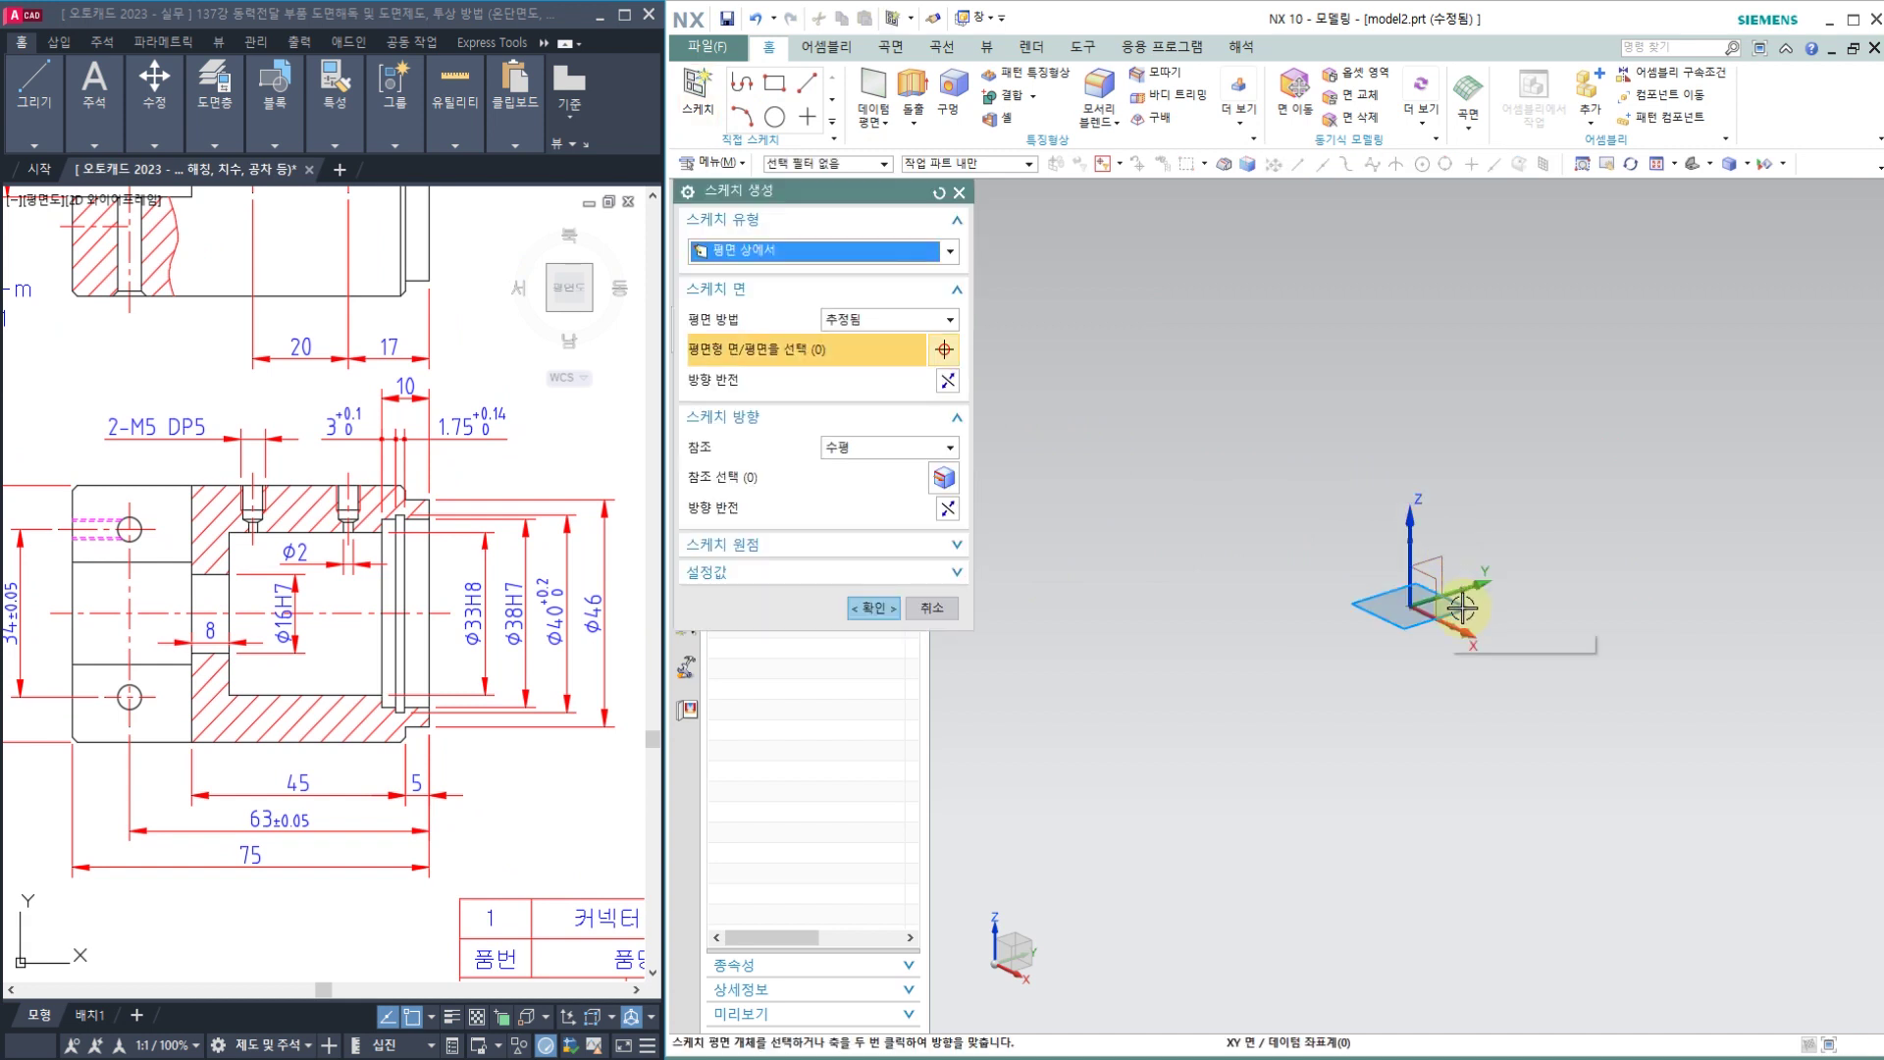
{"action": "left_click", "coordinate": [873, 607]}
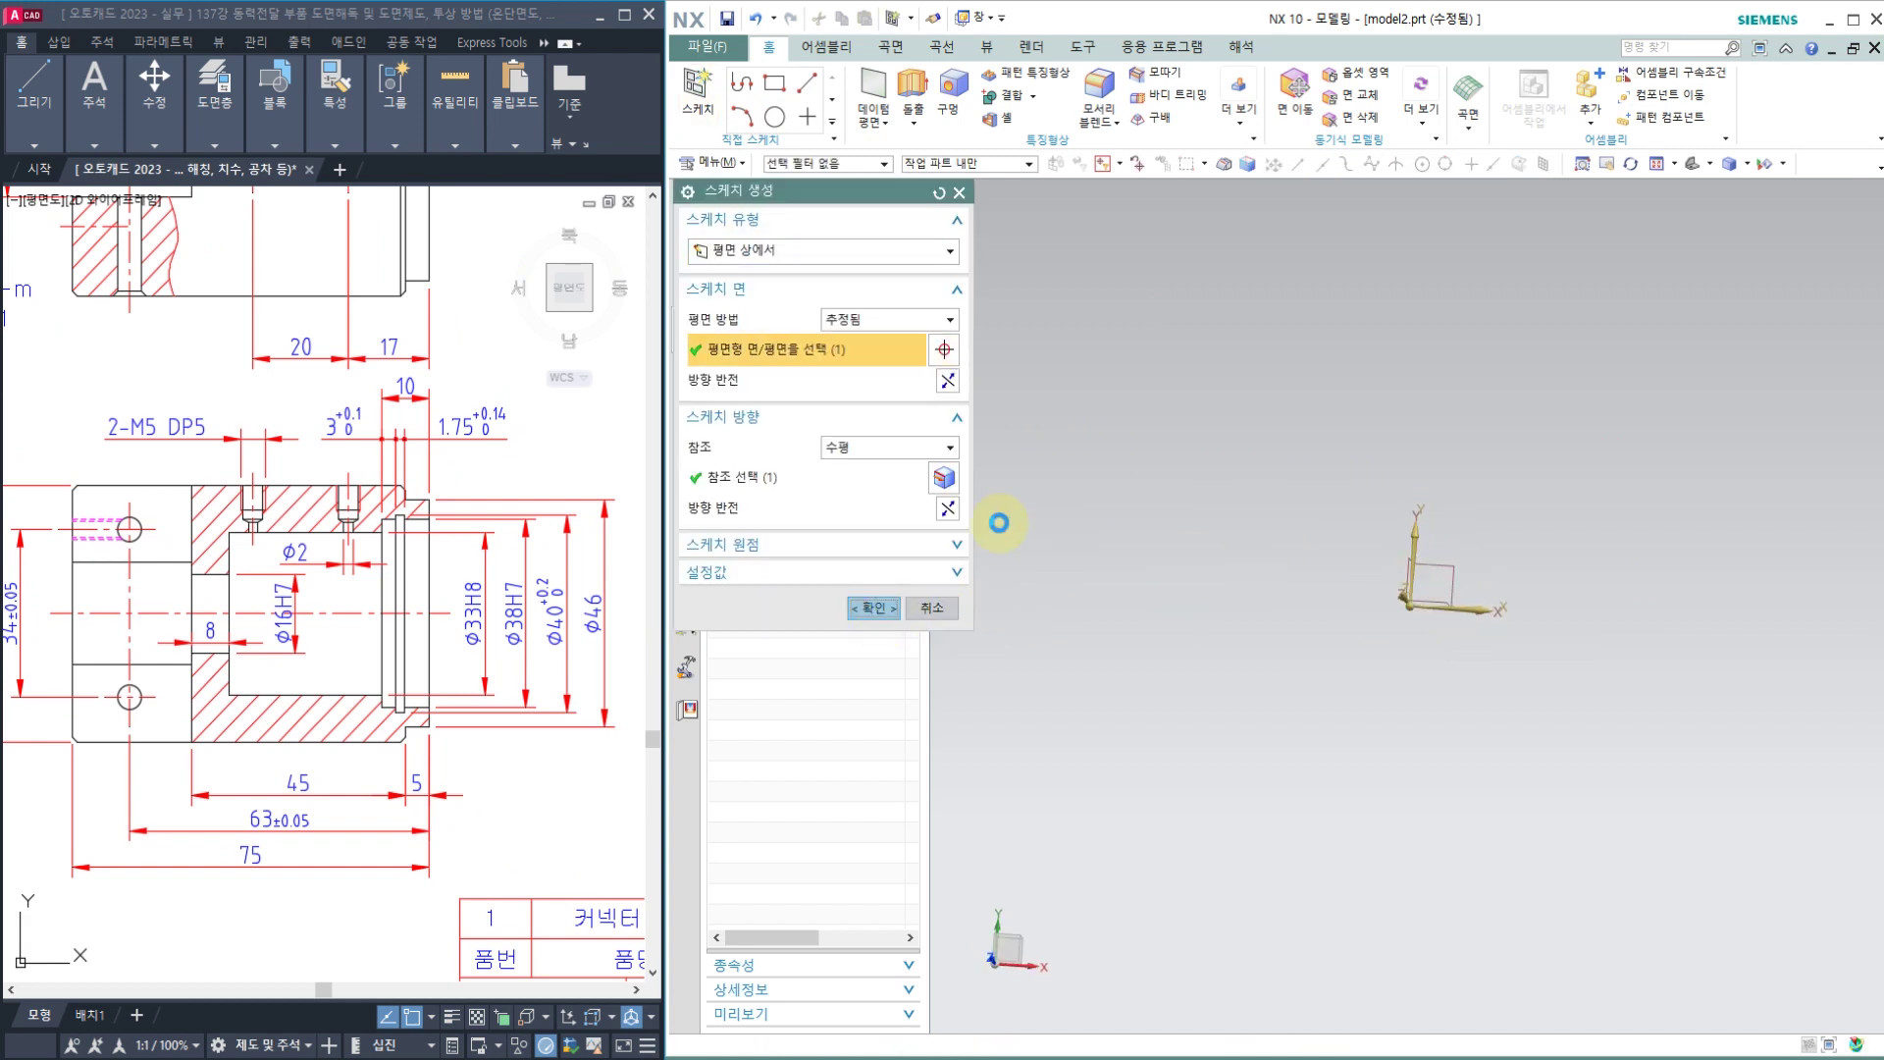
Step: Examine the stepped contour of the hatched upper half-section and how its profile should lie above the sketch origin
{"action": "left_click", "coordinate": [196, 603]}
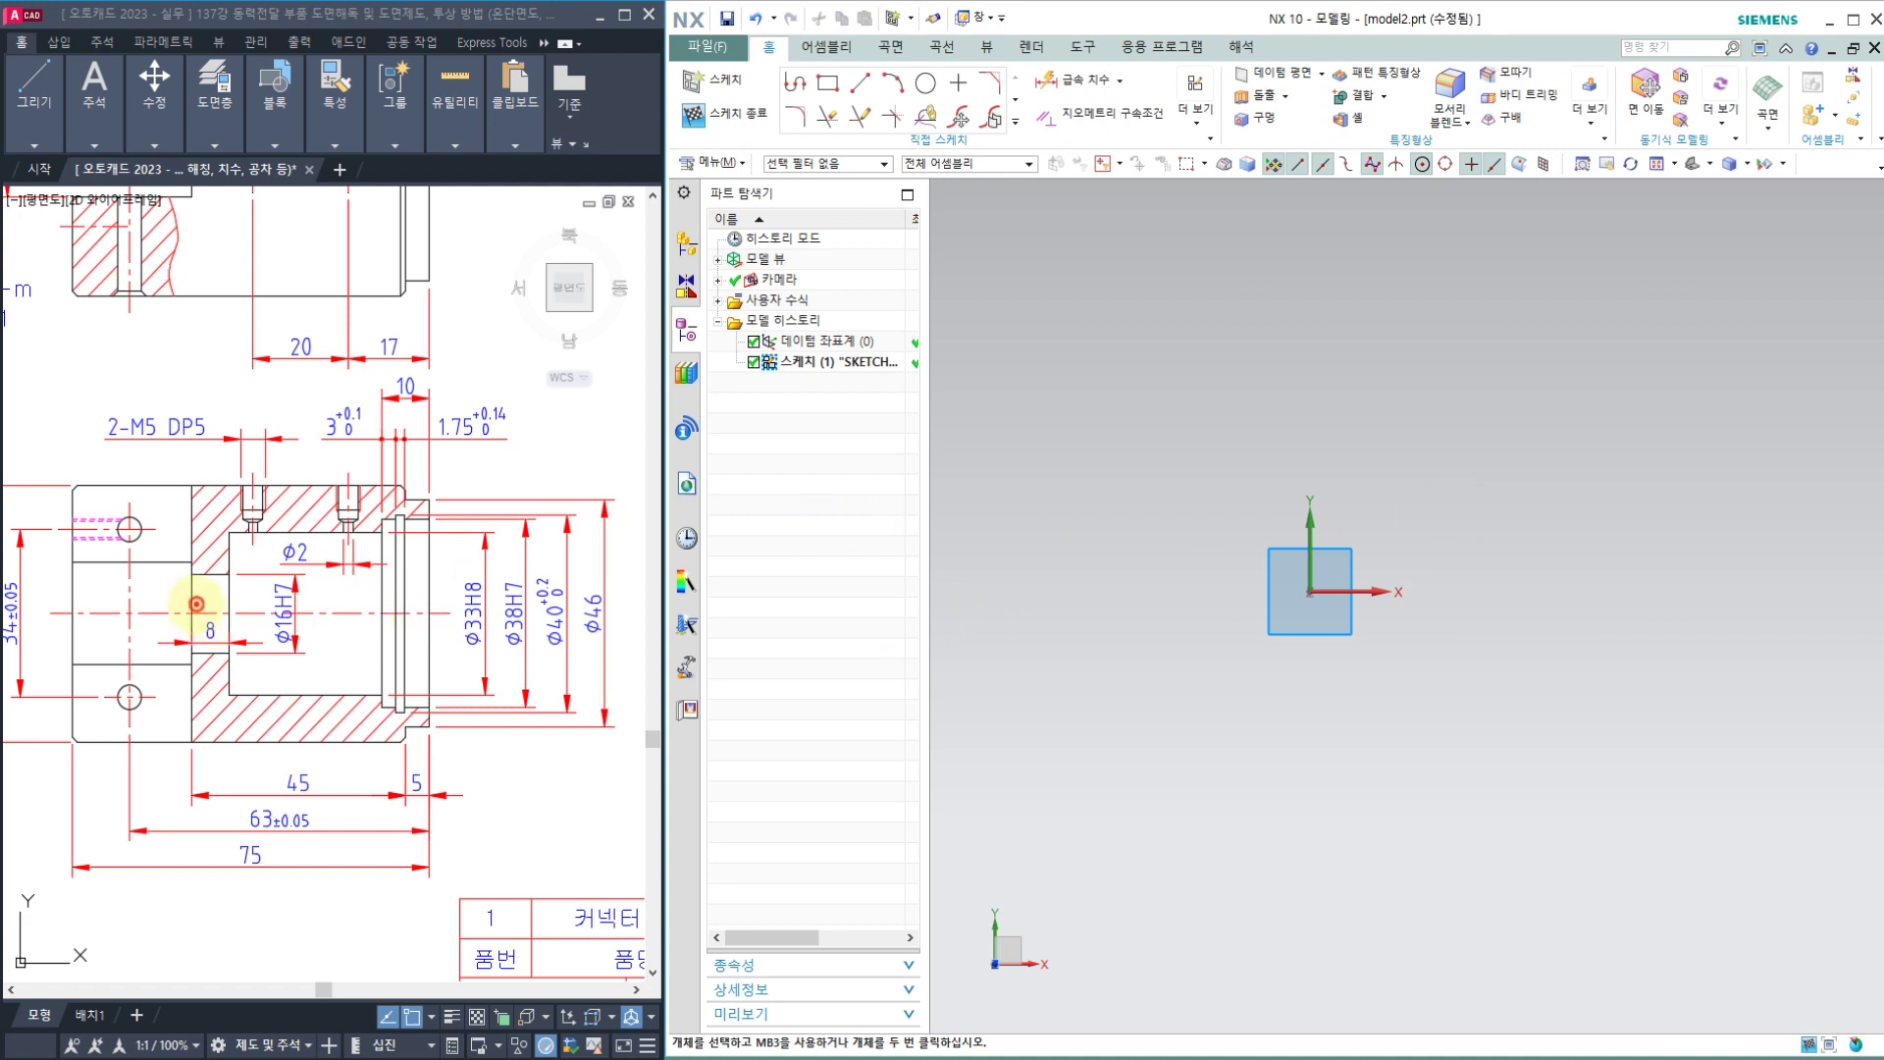
{"action": "left_click_drag", "start_coordinate": [194, 607], "coordinate": [191, 549]}
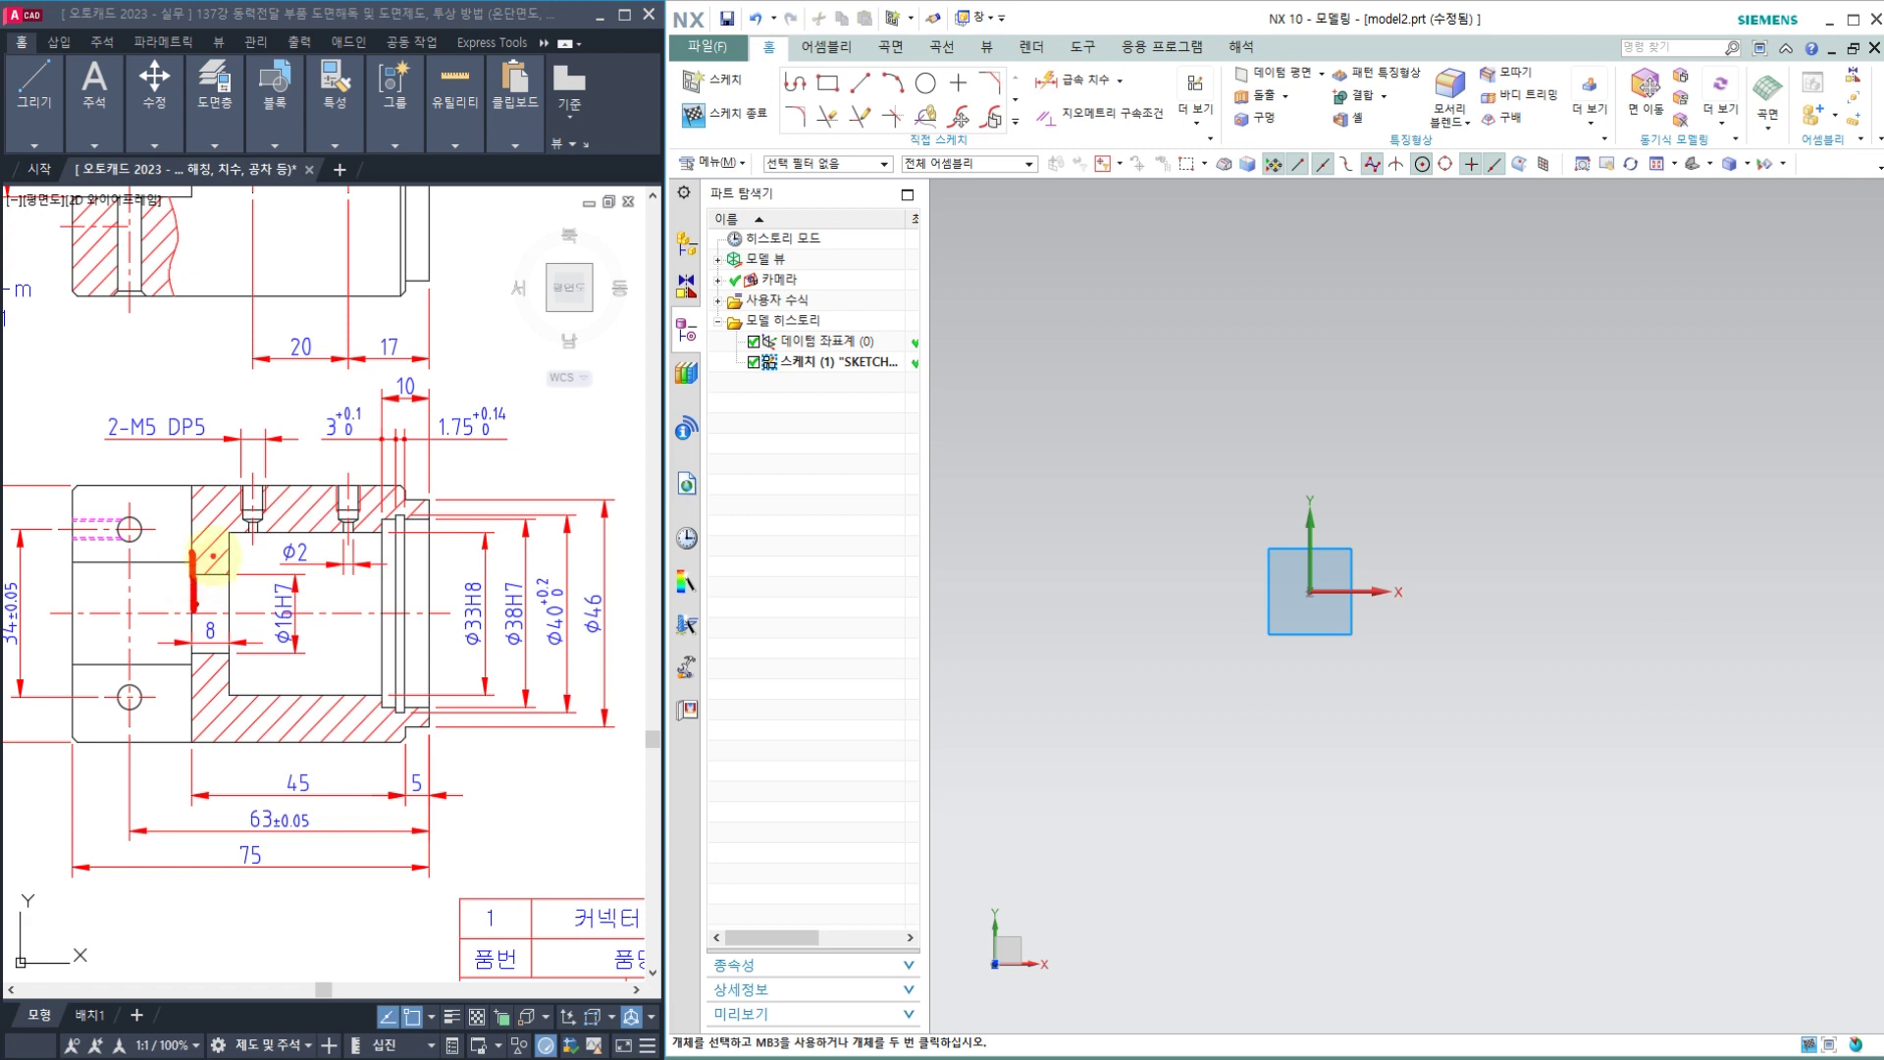
{"action": "key", "text": "Escape"}
{"action": "key", "text": "Escape"}
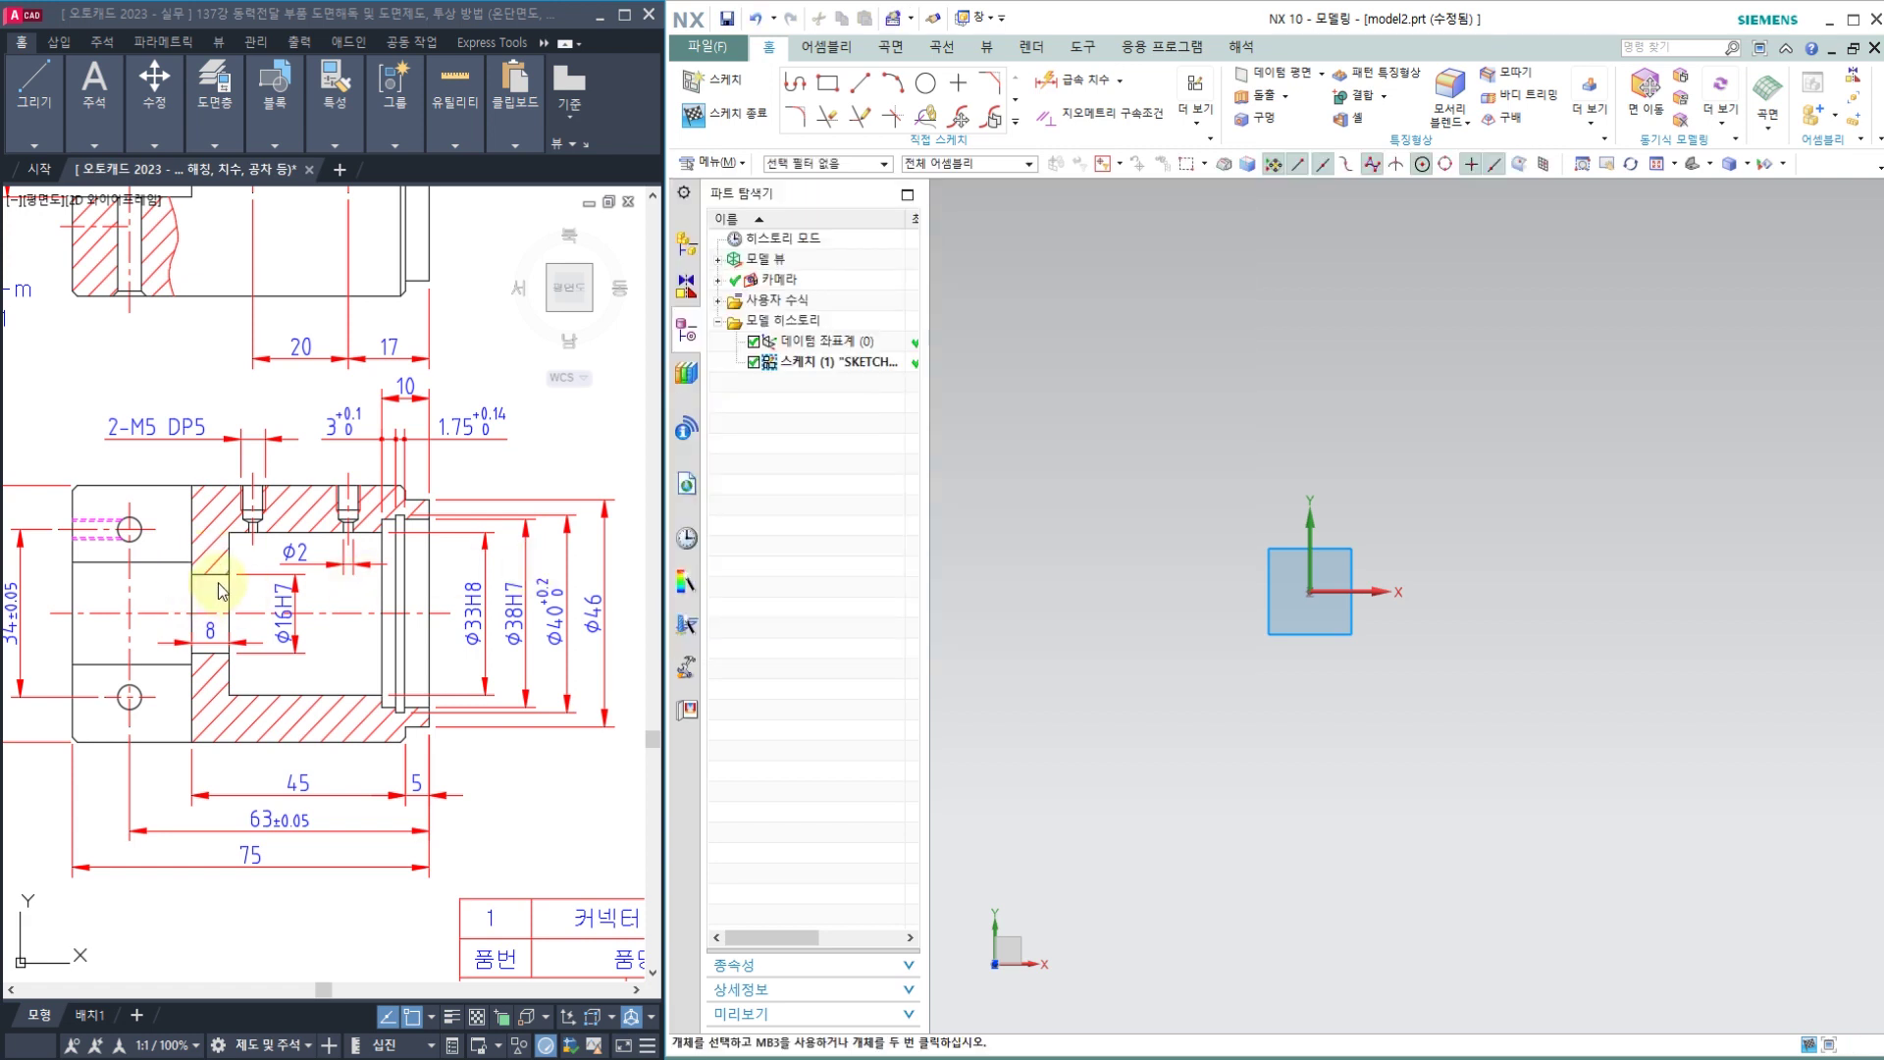
{"action": "mouse_move", "coordinate": [194, 573]}
{"action": "left_mouse_down"}
{"action": "mouse_move", "coordinate": [193, 478]}
{"action": "mouse_move", "coordinate": [396, 479]}
{"action": "mouse_move", "coordinate": [353, 530]}
{"action": "mouse_move", "coordinate": [195, 567]}
{"action": "left_mouse_up"}
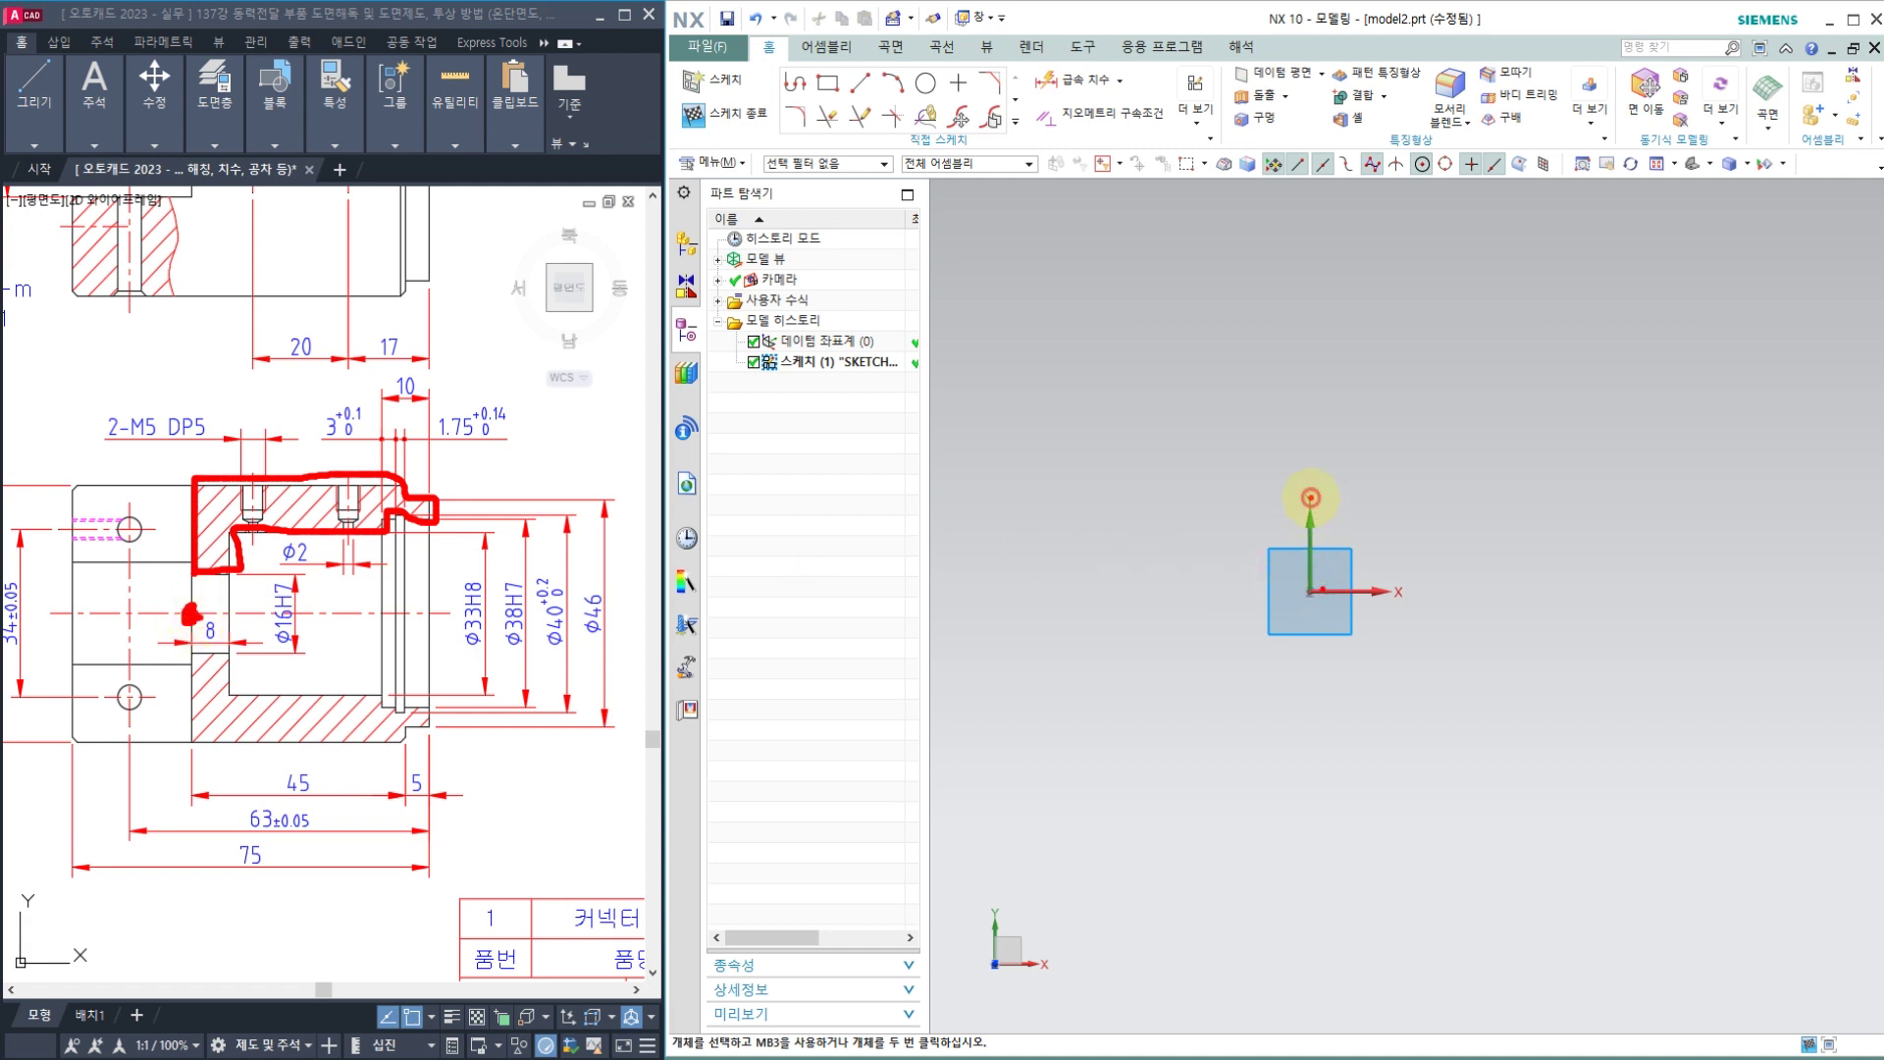
{"action": "left_click_drag", "start_coordinate": [1310, 497], "coordinate": [1301, 384]}
{"action": "left_click_drag", "start_coordinate": [1428, 347], "coordinate": [1698, 346]}
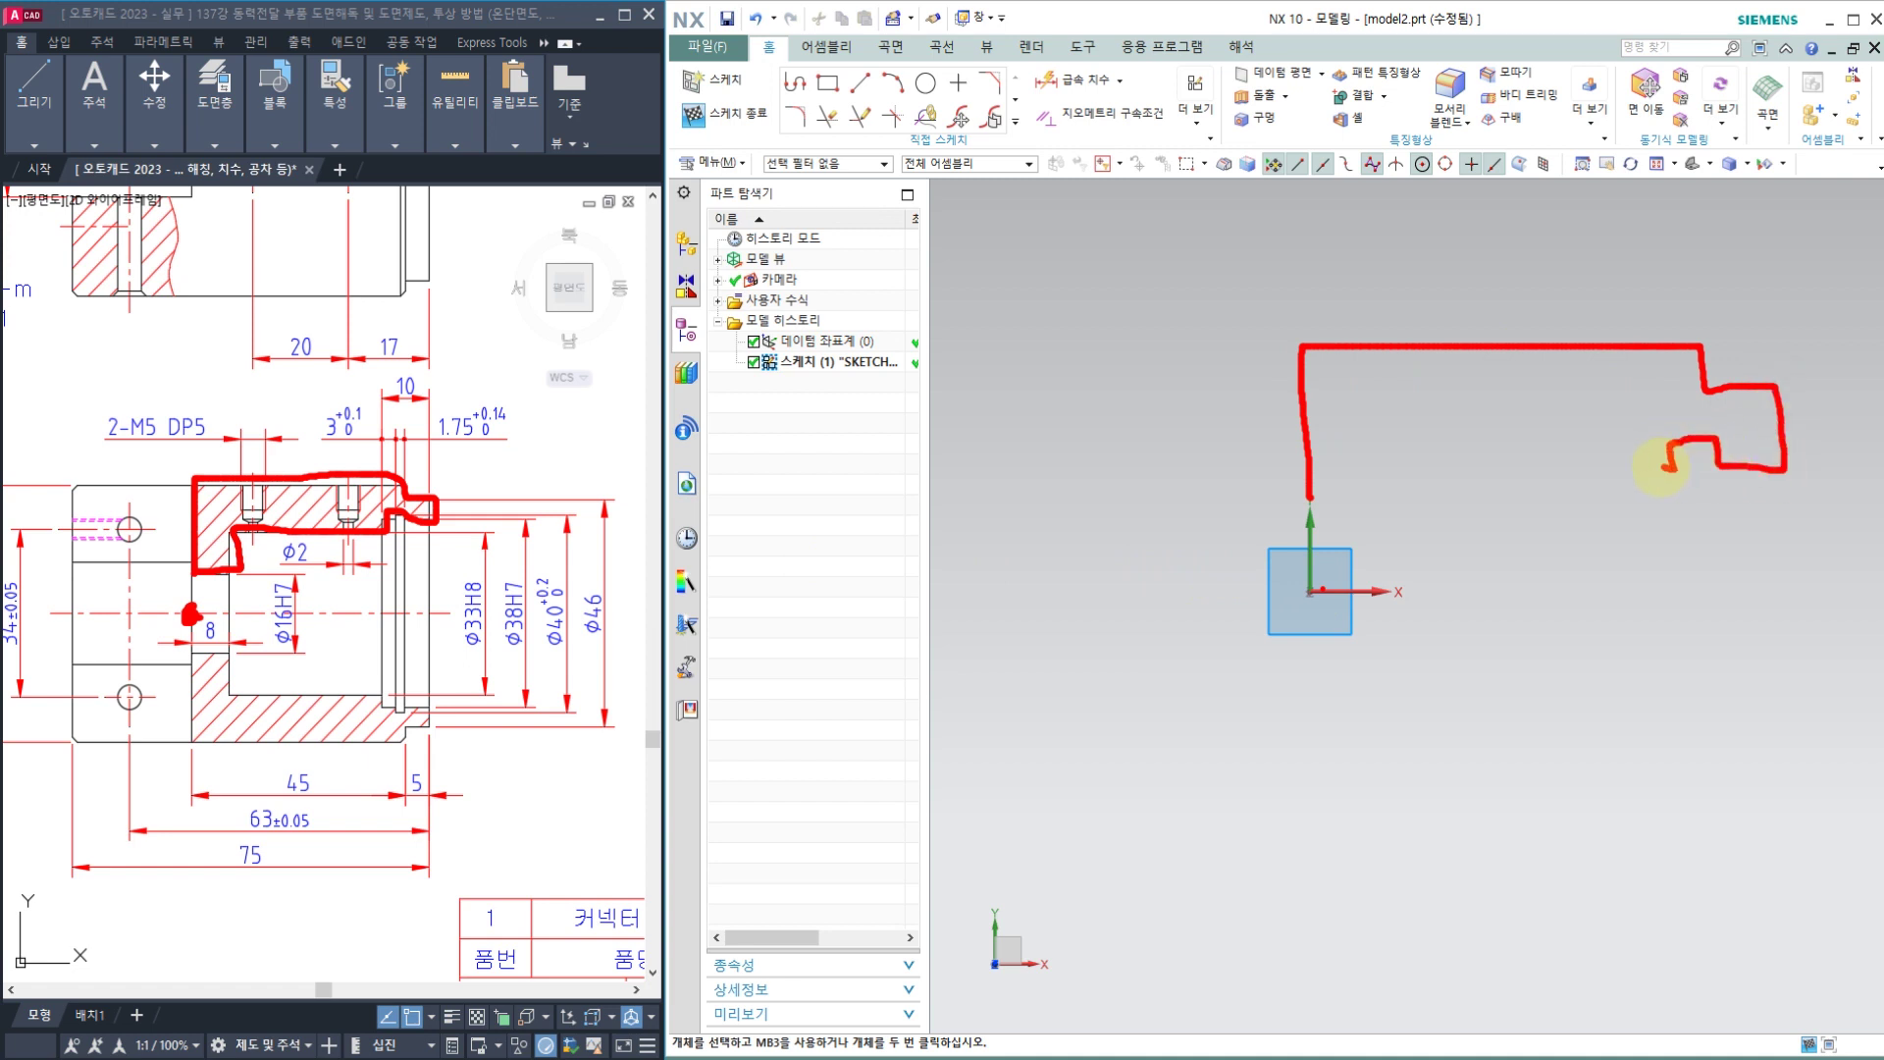
{"action": "left_click_drag", "start_coordinate": [1611, 509], "coordinate": [1293, 500]}
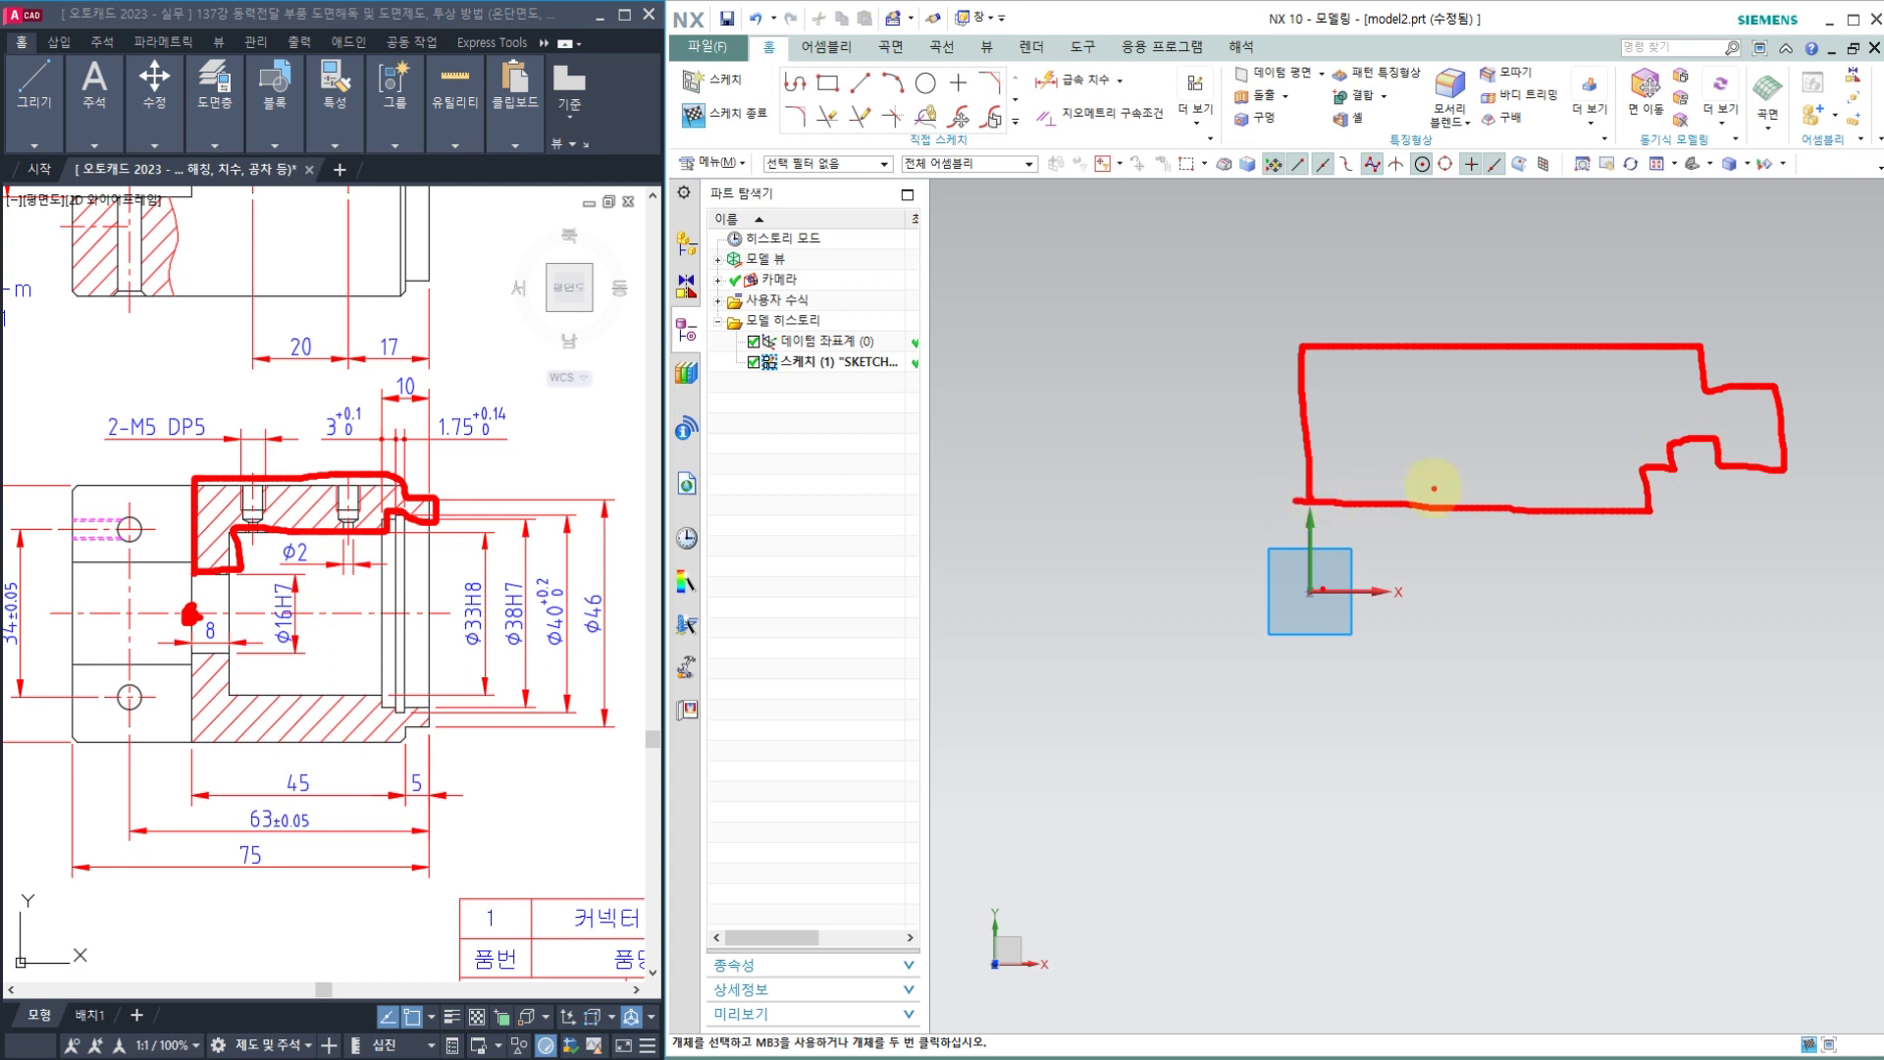
{"action": "mouse_move", "coordinate": [1434, 487]}
{"action": "left_mouse_down"}
{"action": "mouse_move", "coordinate": [1317, 745]}
{"action": "mouse_move", "coordinate": [1320, 790]}
{"action": "left_mouse_up"}
{"action": "mouse_move", "coordinate": [1590, 564]}
{"action": "left_mouse_down"}
{"action": "mouse_move", "coordinate": [1615, 505]}
{"action": "mouse_move", "coordinate": [1573, 656]}
{"action": "left_mouse_up"}
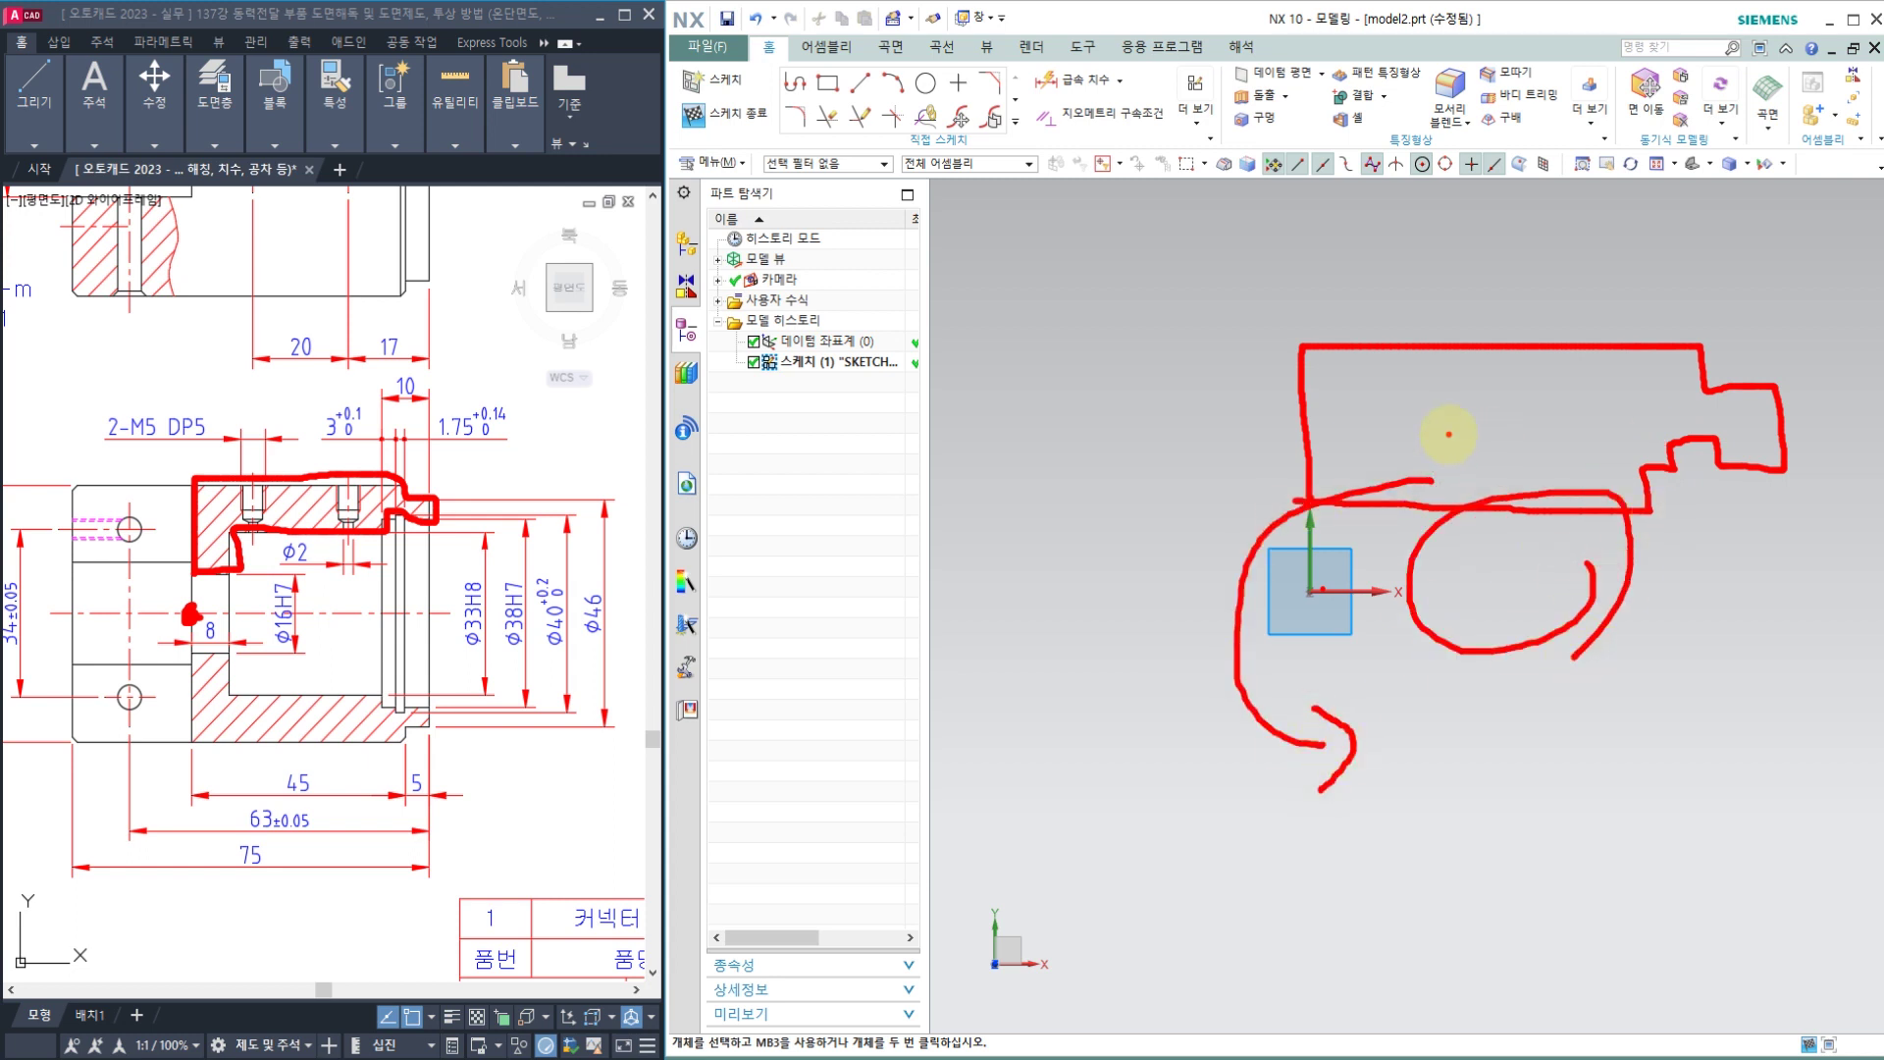
{"action": "key", "text": "Escape"}
{"action": "left_click", "coordinate": [1209, 635]}
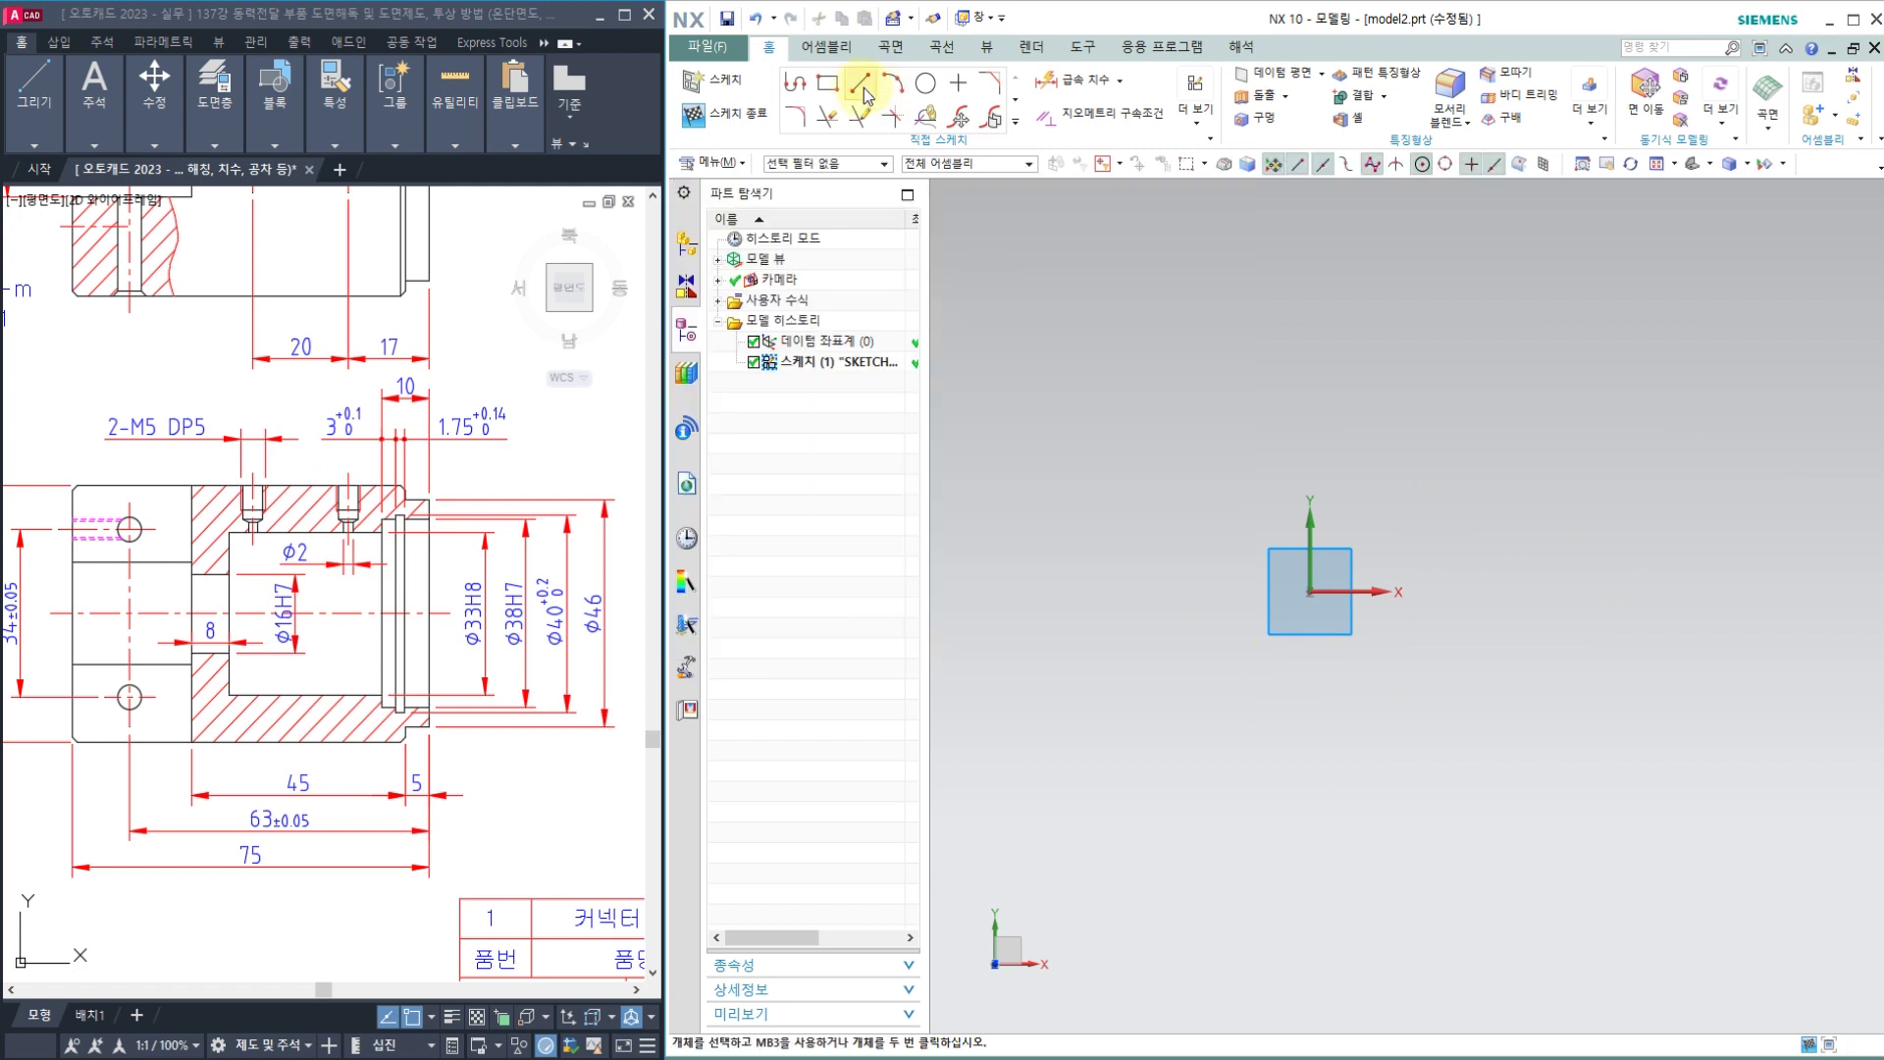
Step: Begin a Profile sketch above the origin with a vertical inner-end edge, a long horizontal outer edge, a short downward shoulder and a short horizontal line
{"action": "left_click", "coordinate": [797, 86]}
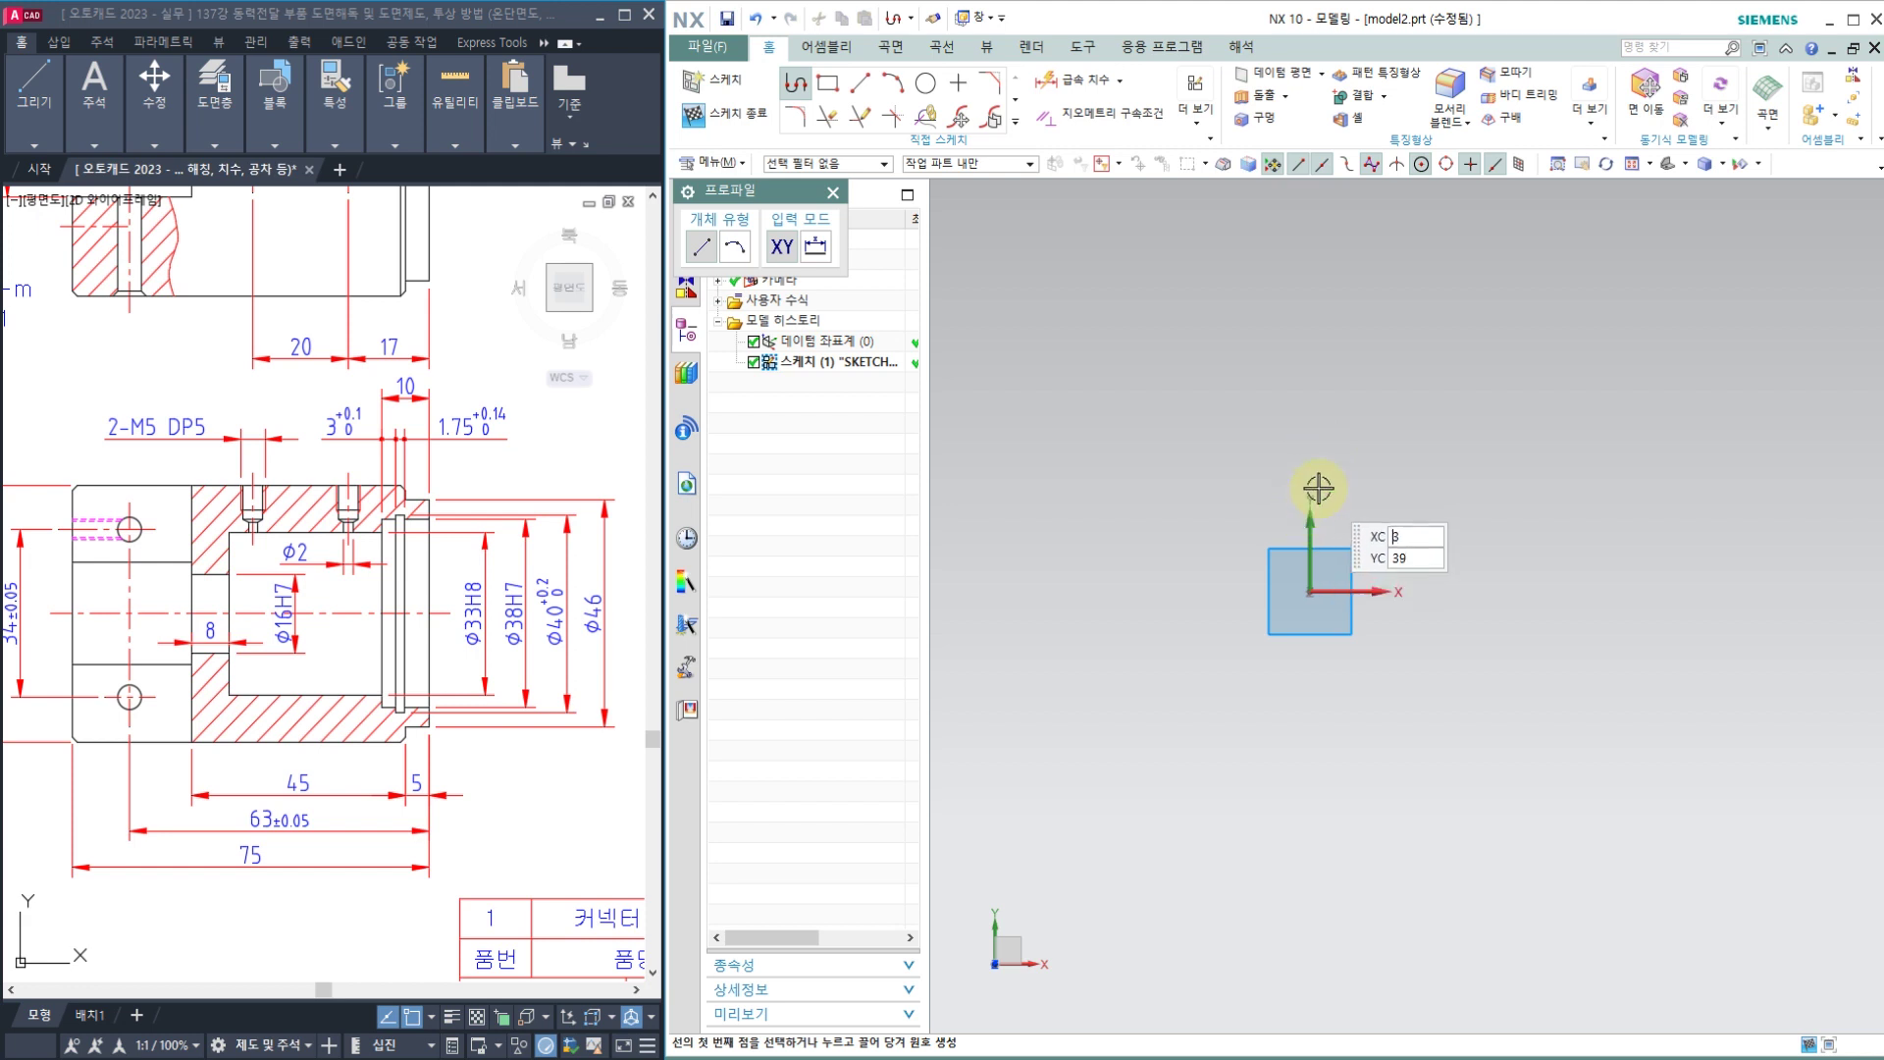
{"action": "scroll", "coordinate": [1470, 443], "scroll_direction": "up", "scroll_amount": 1}
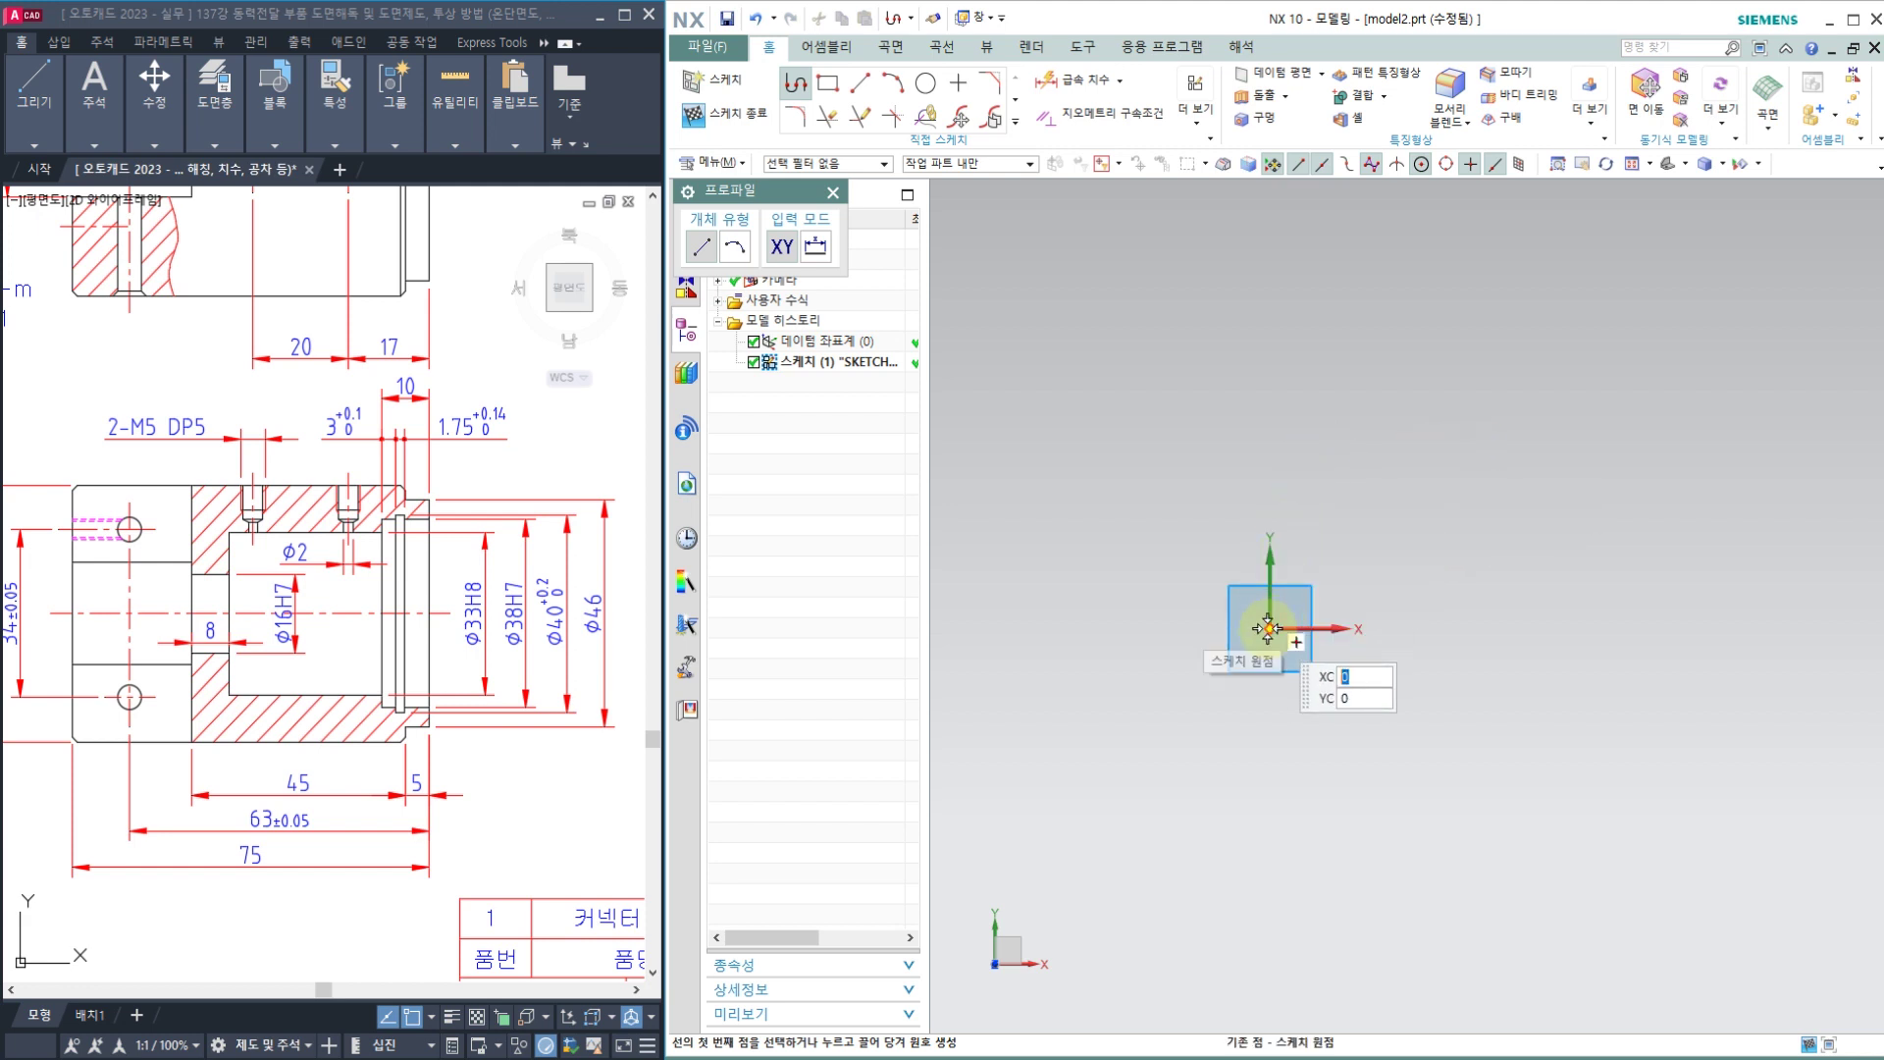
{"action": "left_click", "coordinate": [1267, 628]}
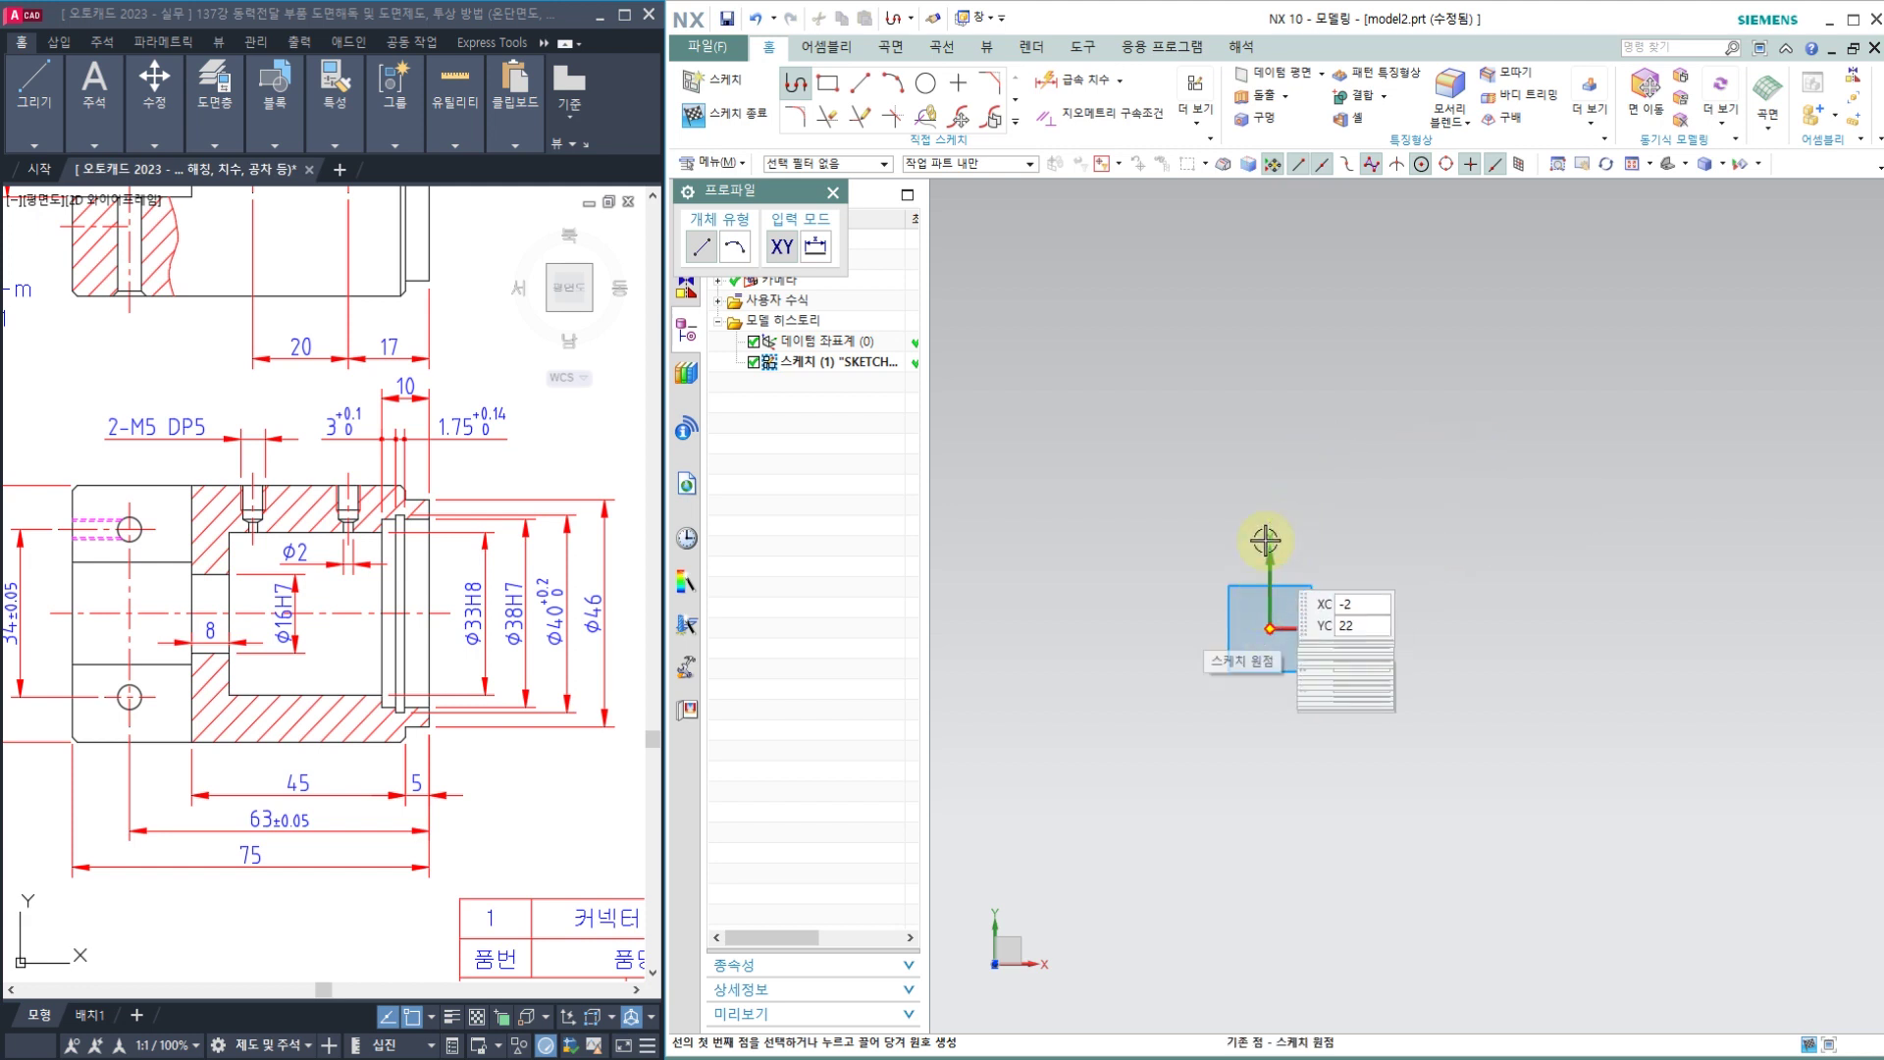
{"action": "left_click", "coordinate": [1271, 422]}
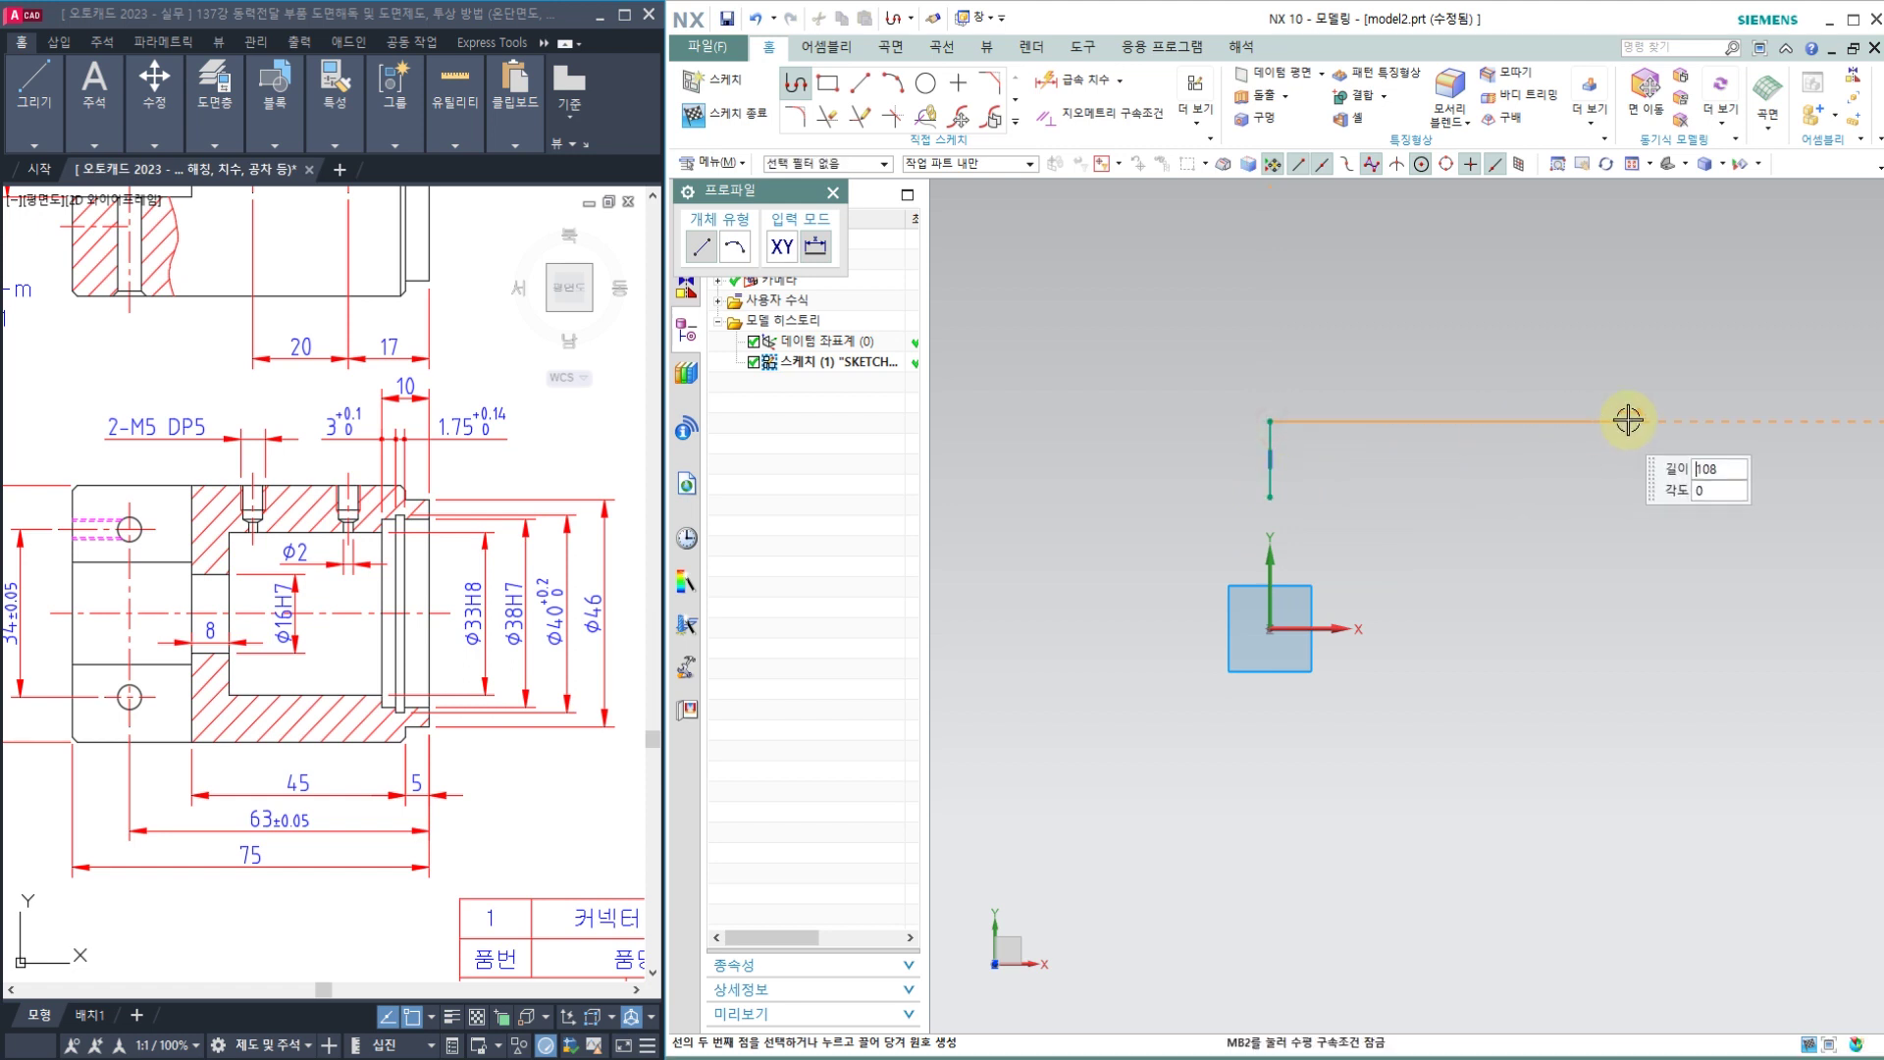
{"action": "left_click", "coordinate": [1614, 421]}
{"action": "left_click", "coordinate": [1615, 447]}
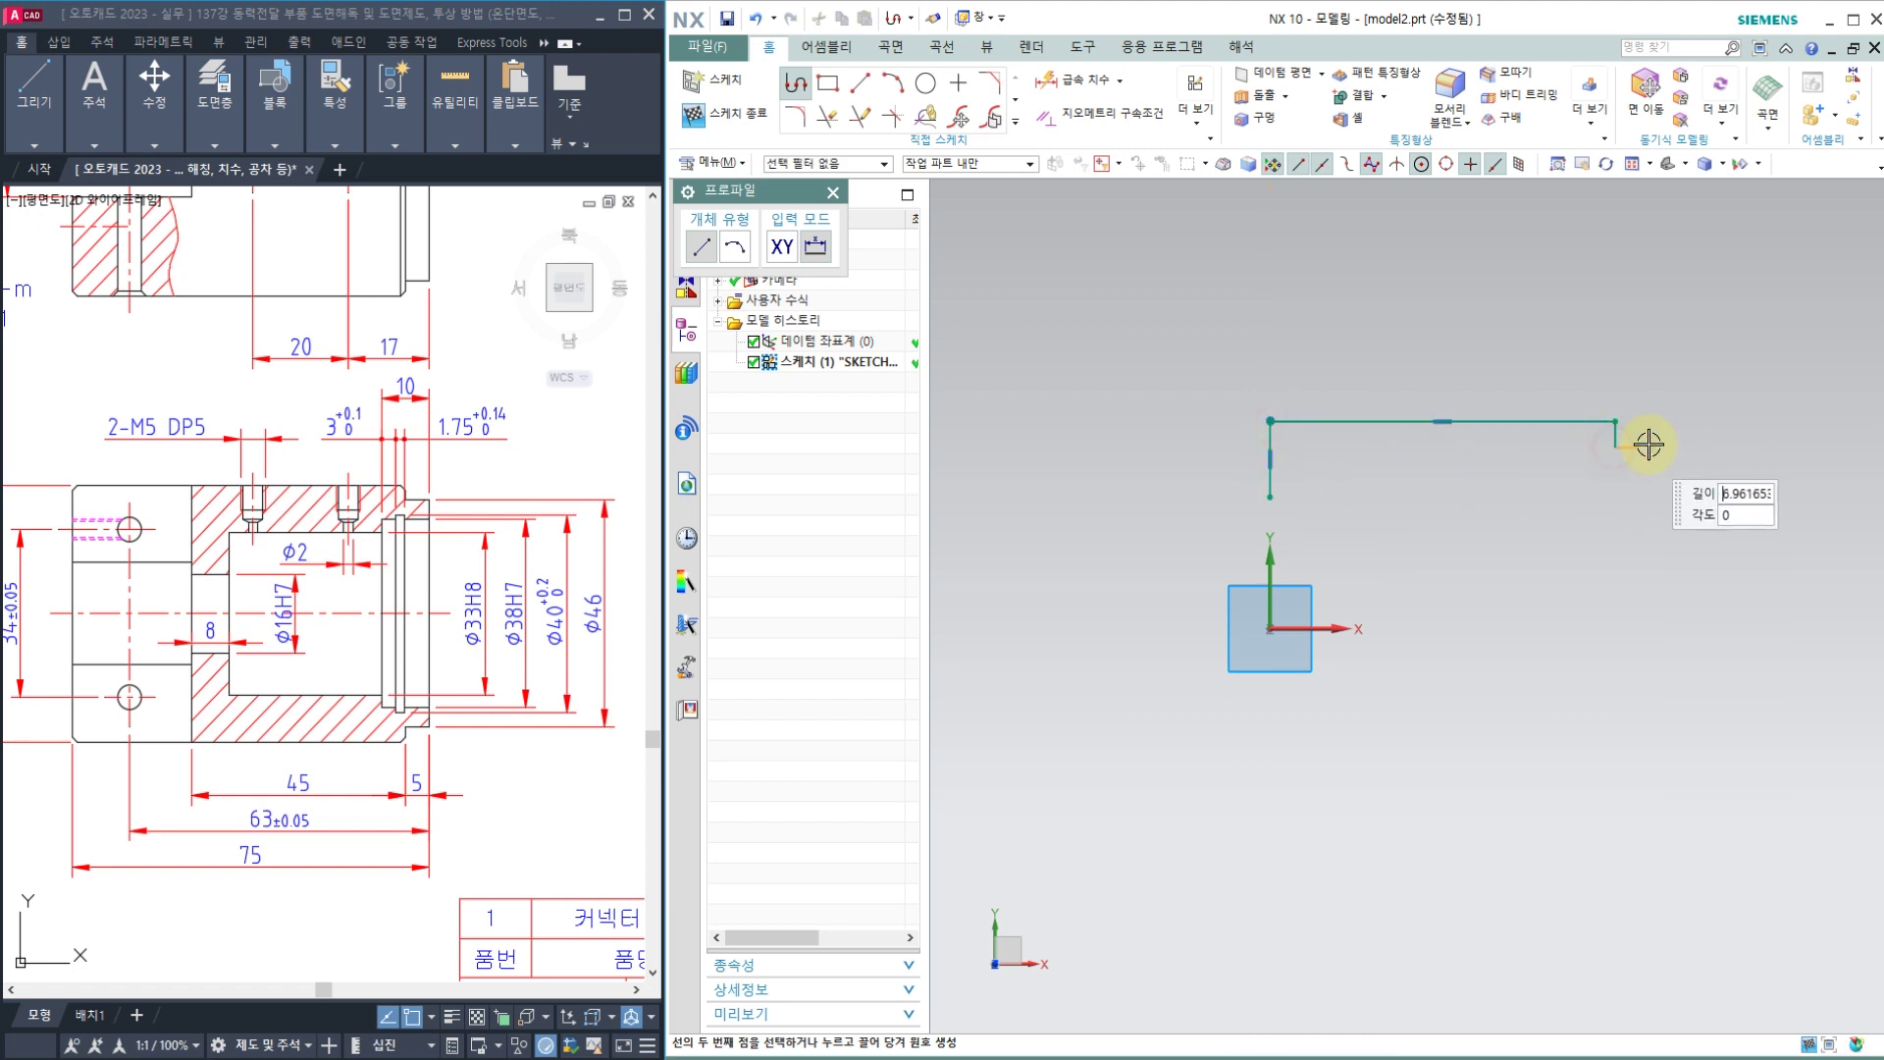
{"action": "left_click", "coordinate": [1682, 448]}
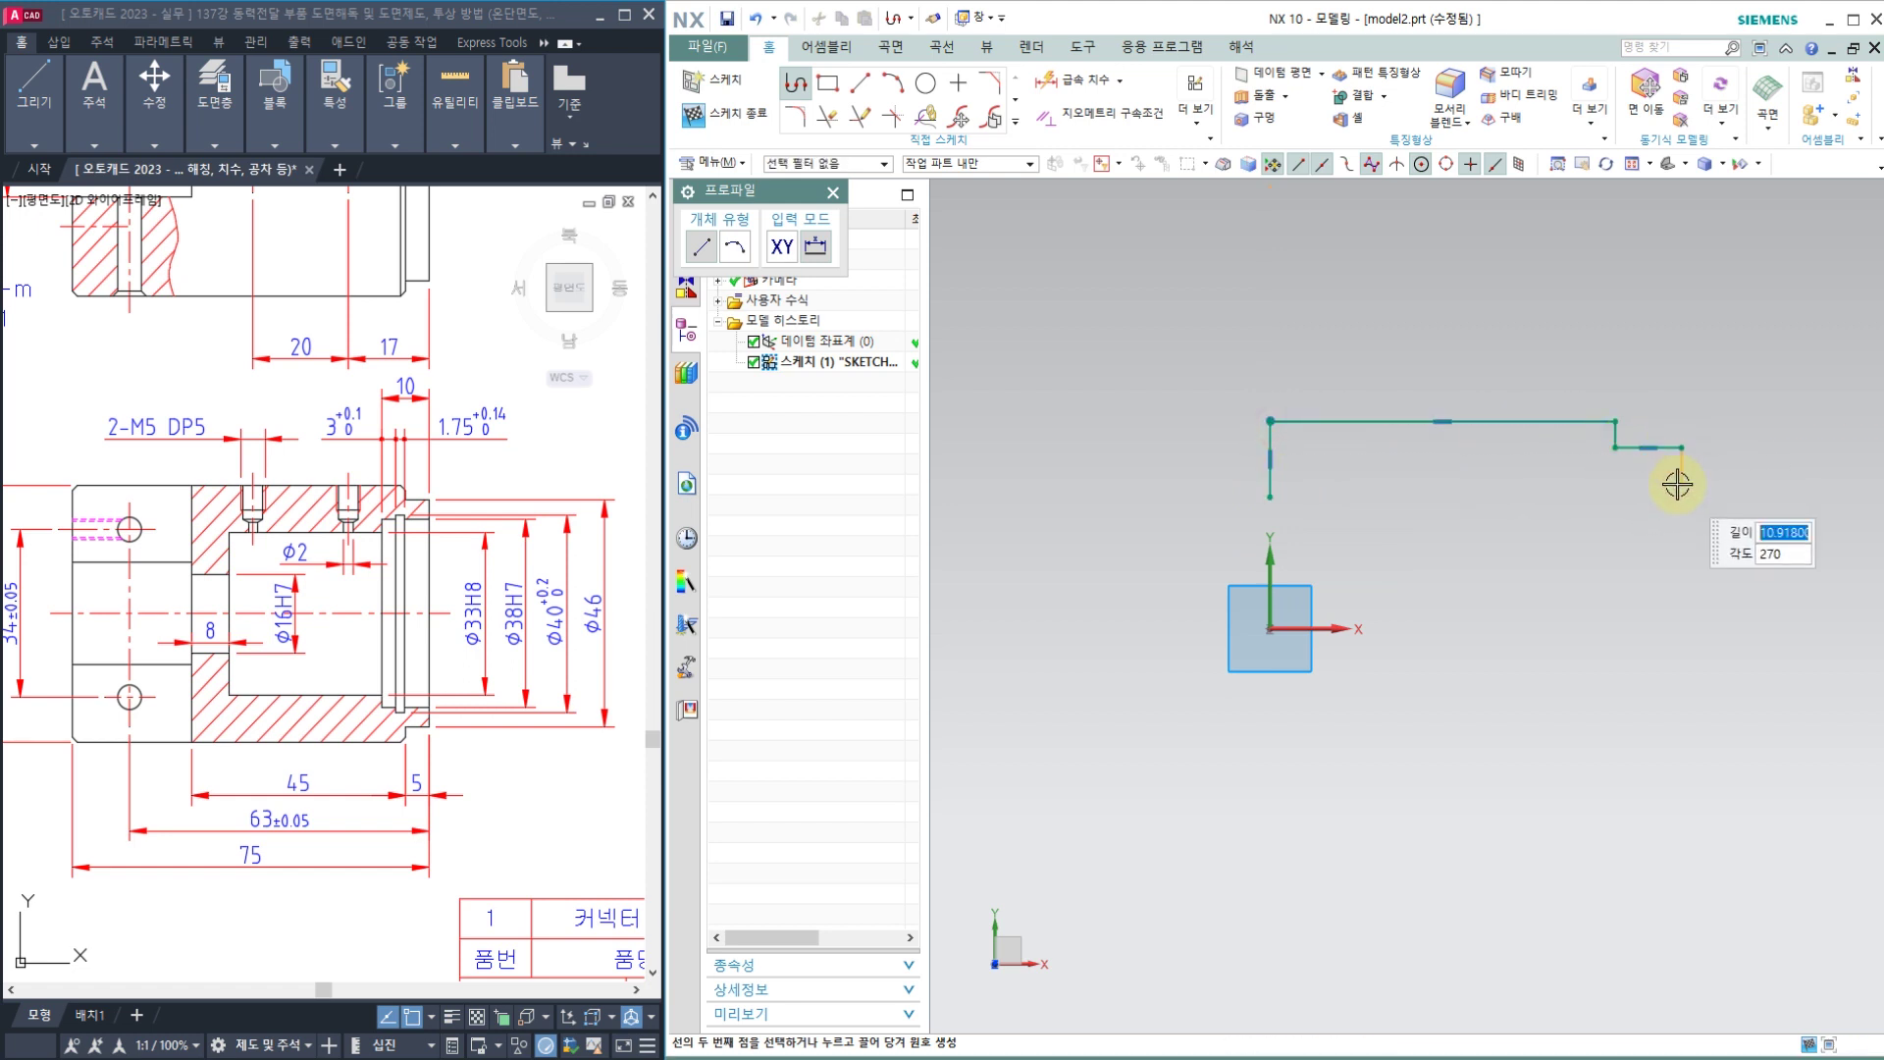
Step: Continue the profile with an end face about 11 mm high, a line back inward, and a groove about 5.5 mm deep followed by a short horizontal line
{"action": "scroll", "coordinate": [1678, 484], "scroll_direction": "up", "scroll_amount": 1}
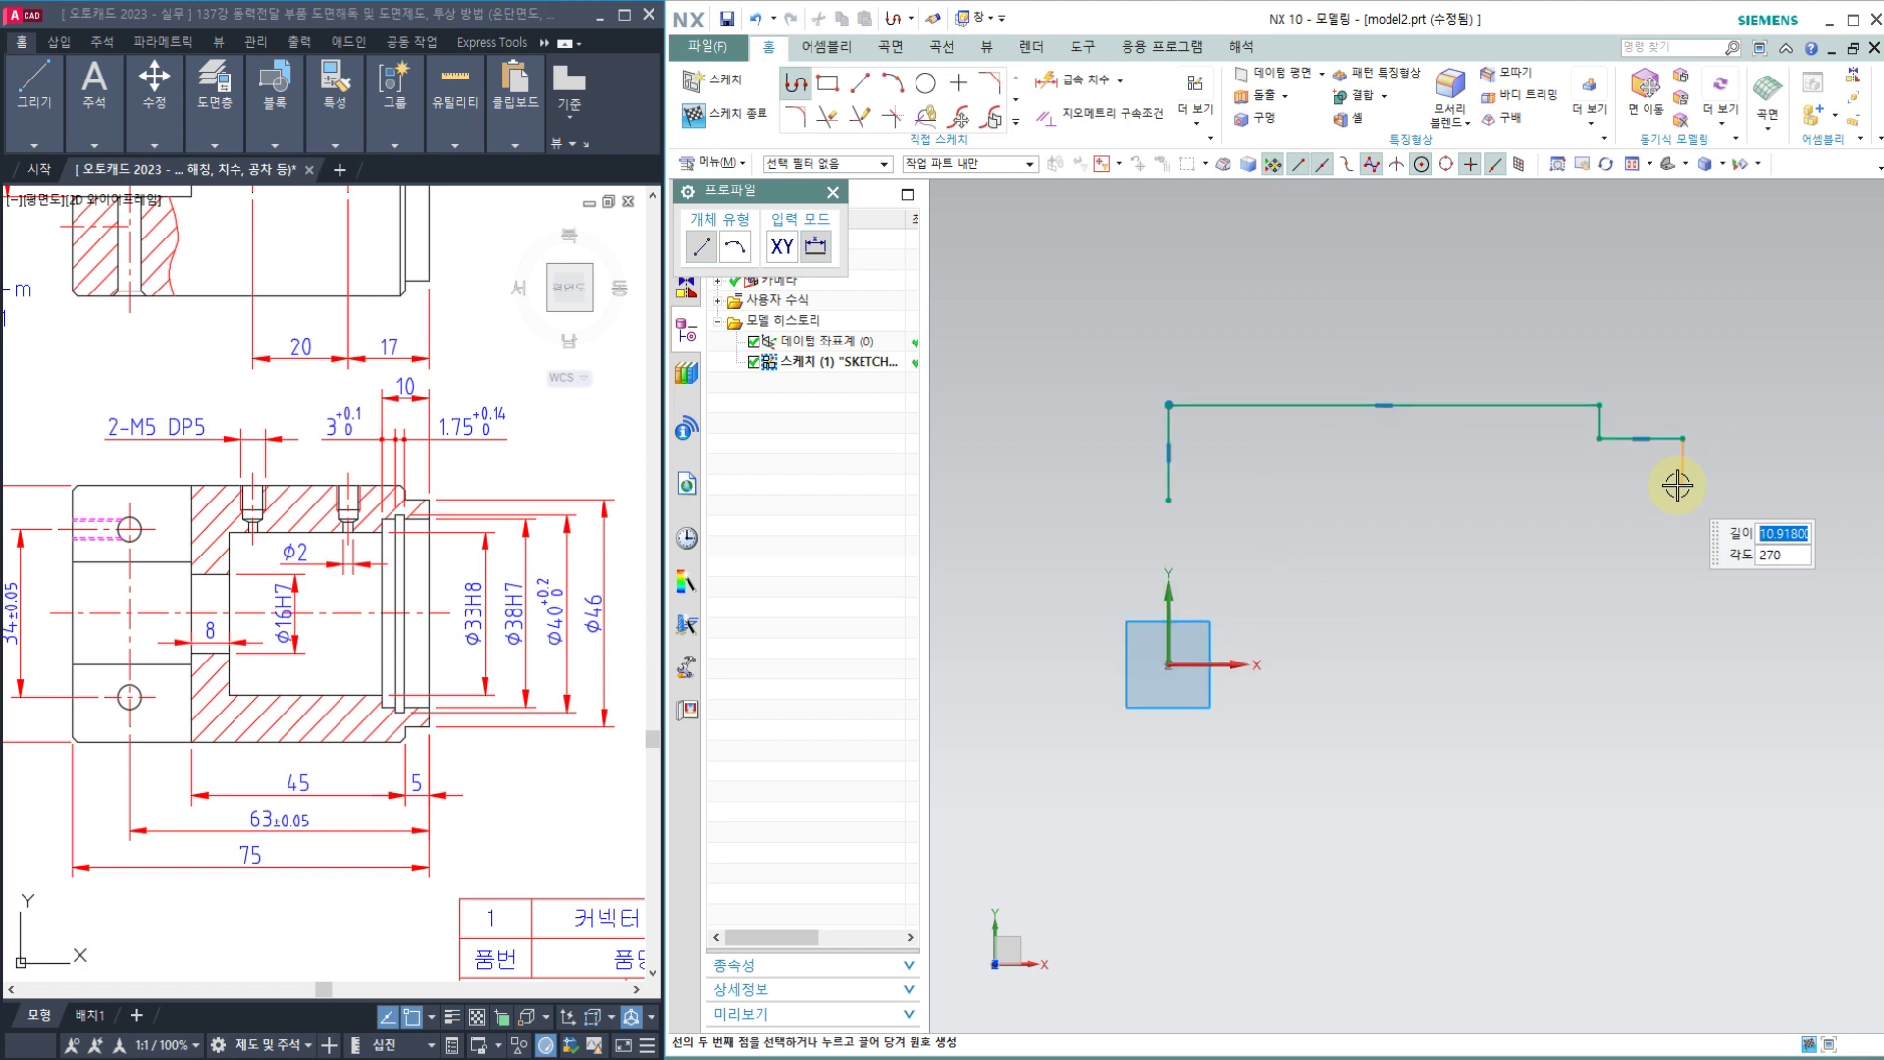
{"action": "left_click", "coordinate": [1678, 484]}
{"action": "type", "text": "17"}
{"action": "key", "text": "Return"}
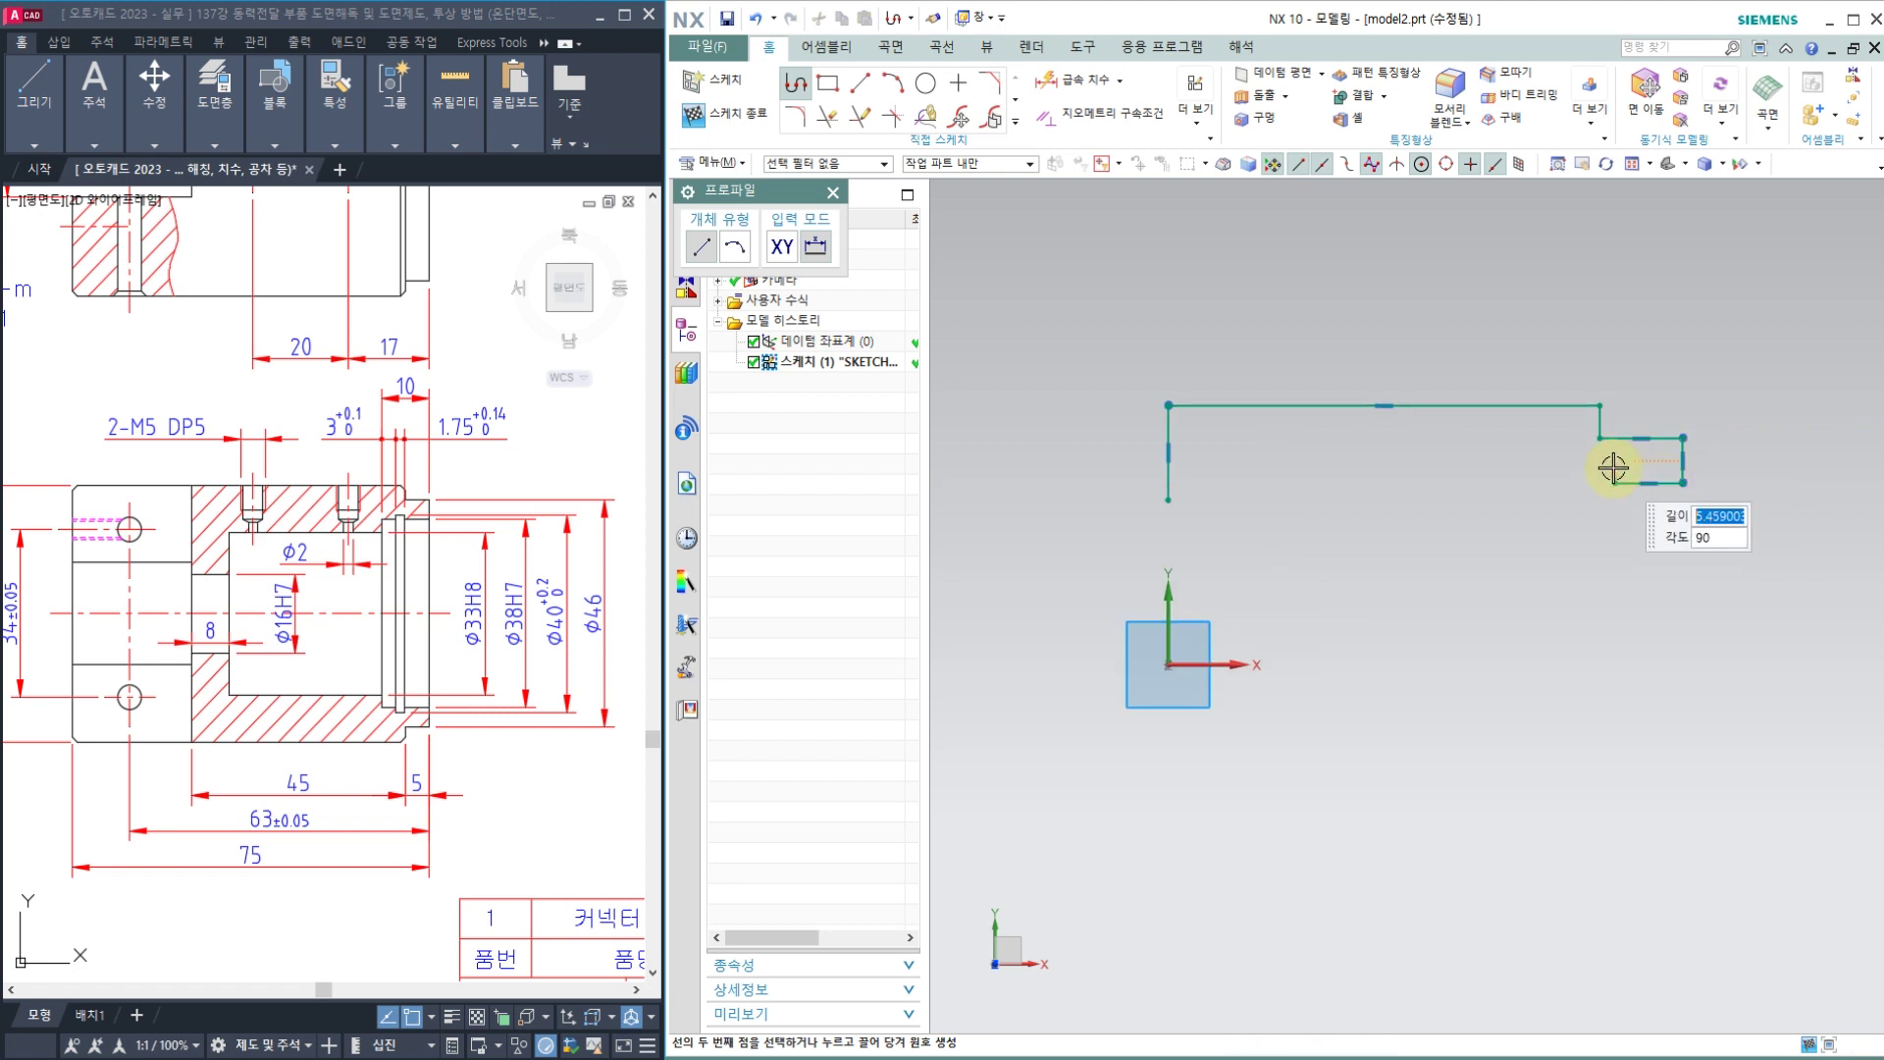
{"action": "left_click", "coordinate": [1615, 462]}
{"action": "left_click", "coordinate": [1585, 470]}
{"action": "left_click", "coordinate": [1585, 483]}
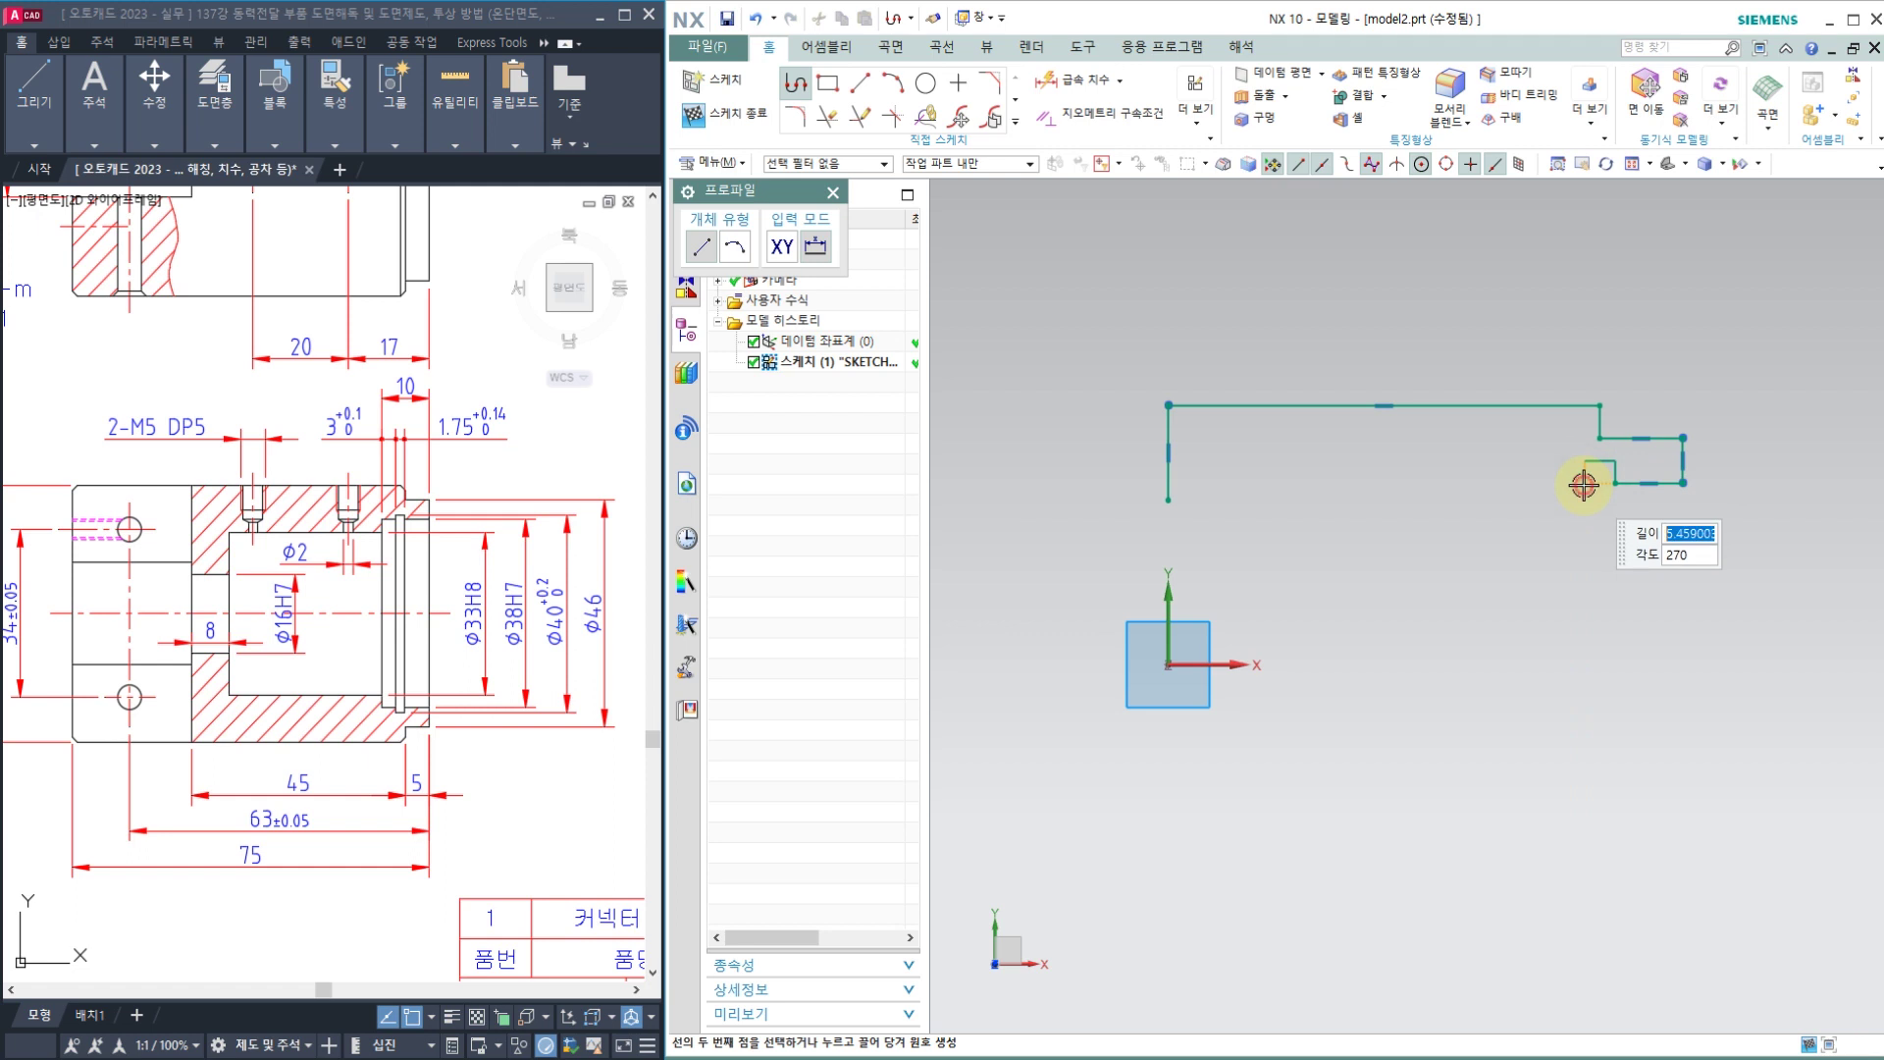
{"action": "left_click", "coordinate": [1529, 486]}
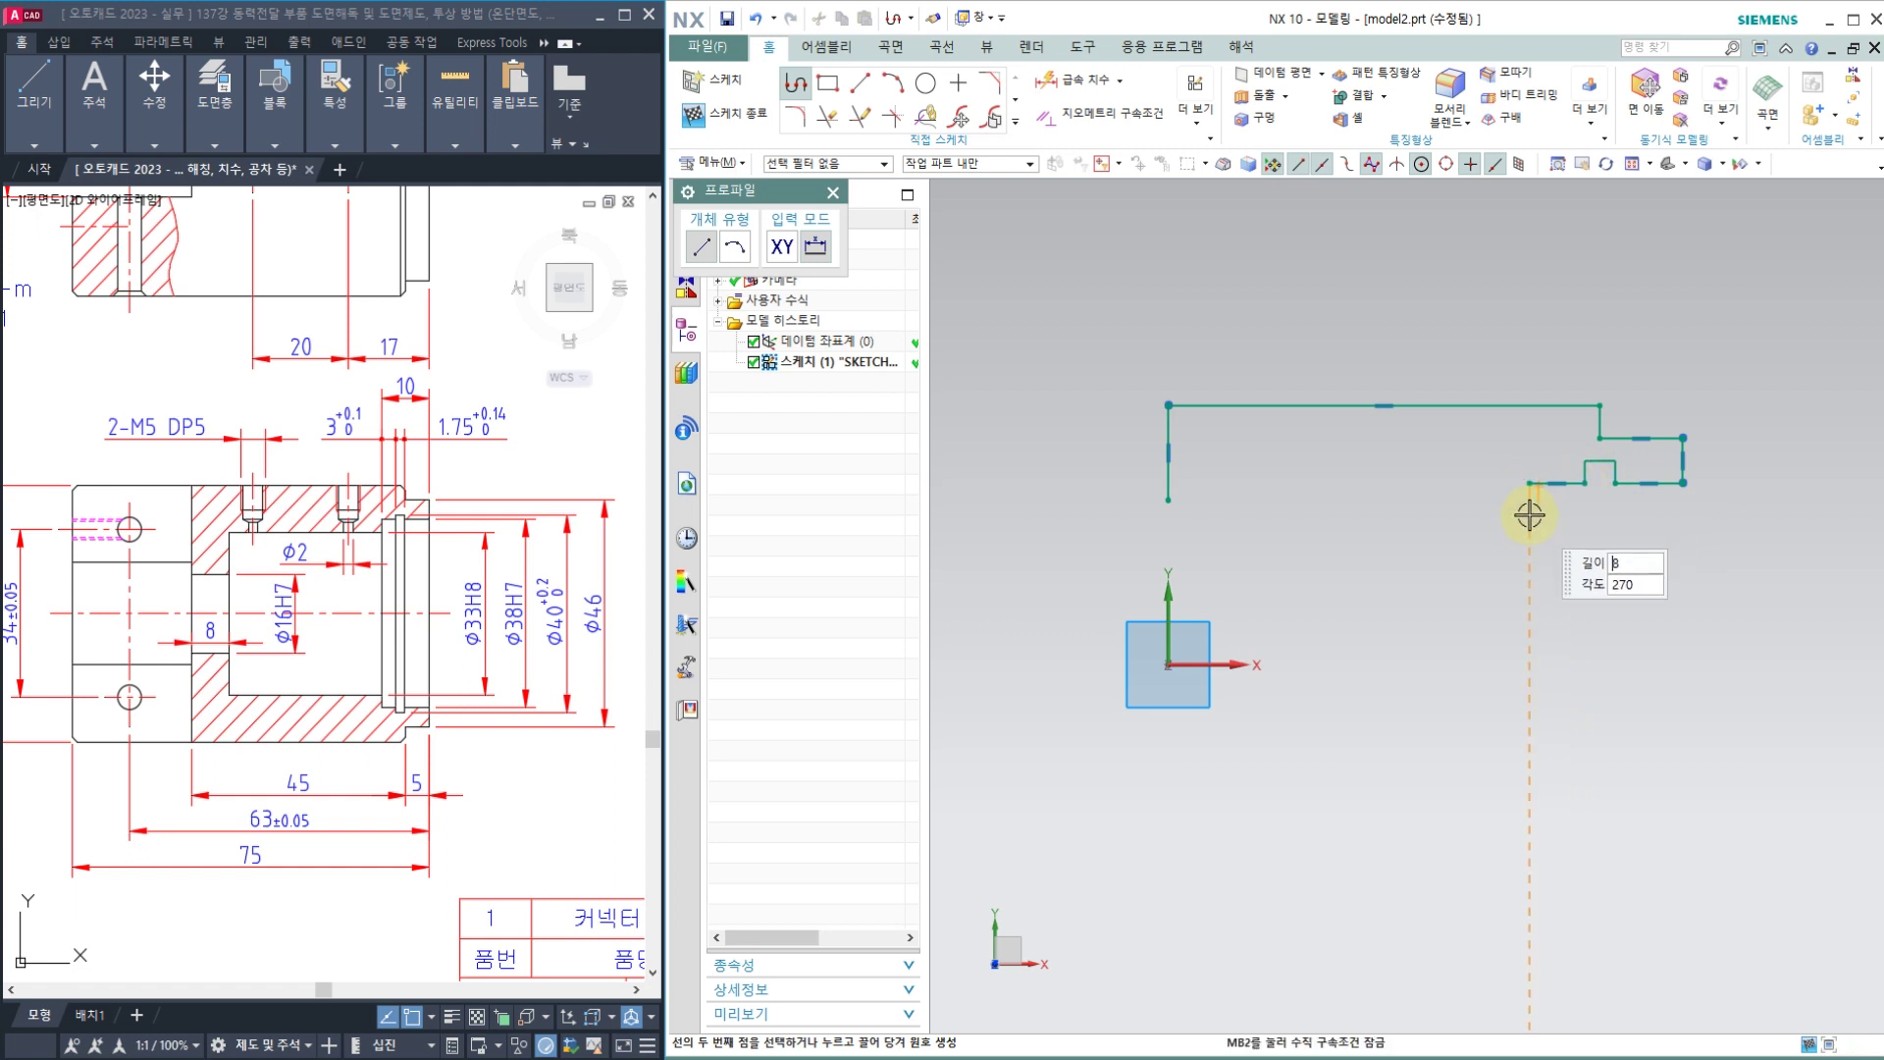
Step: Continue with a downward step about 8 mm high, a horizontal bore line about 75 mm long, another downward step, and a horizontal line crossing the Y axis
{"action": "left_click", "coordinate": [1526, 512]}
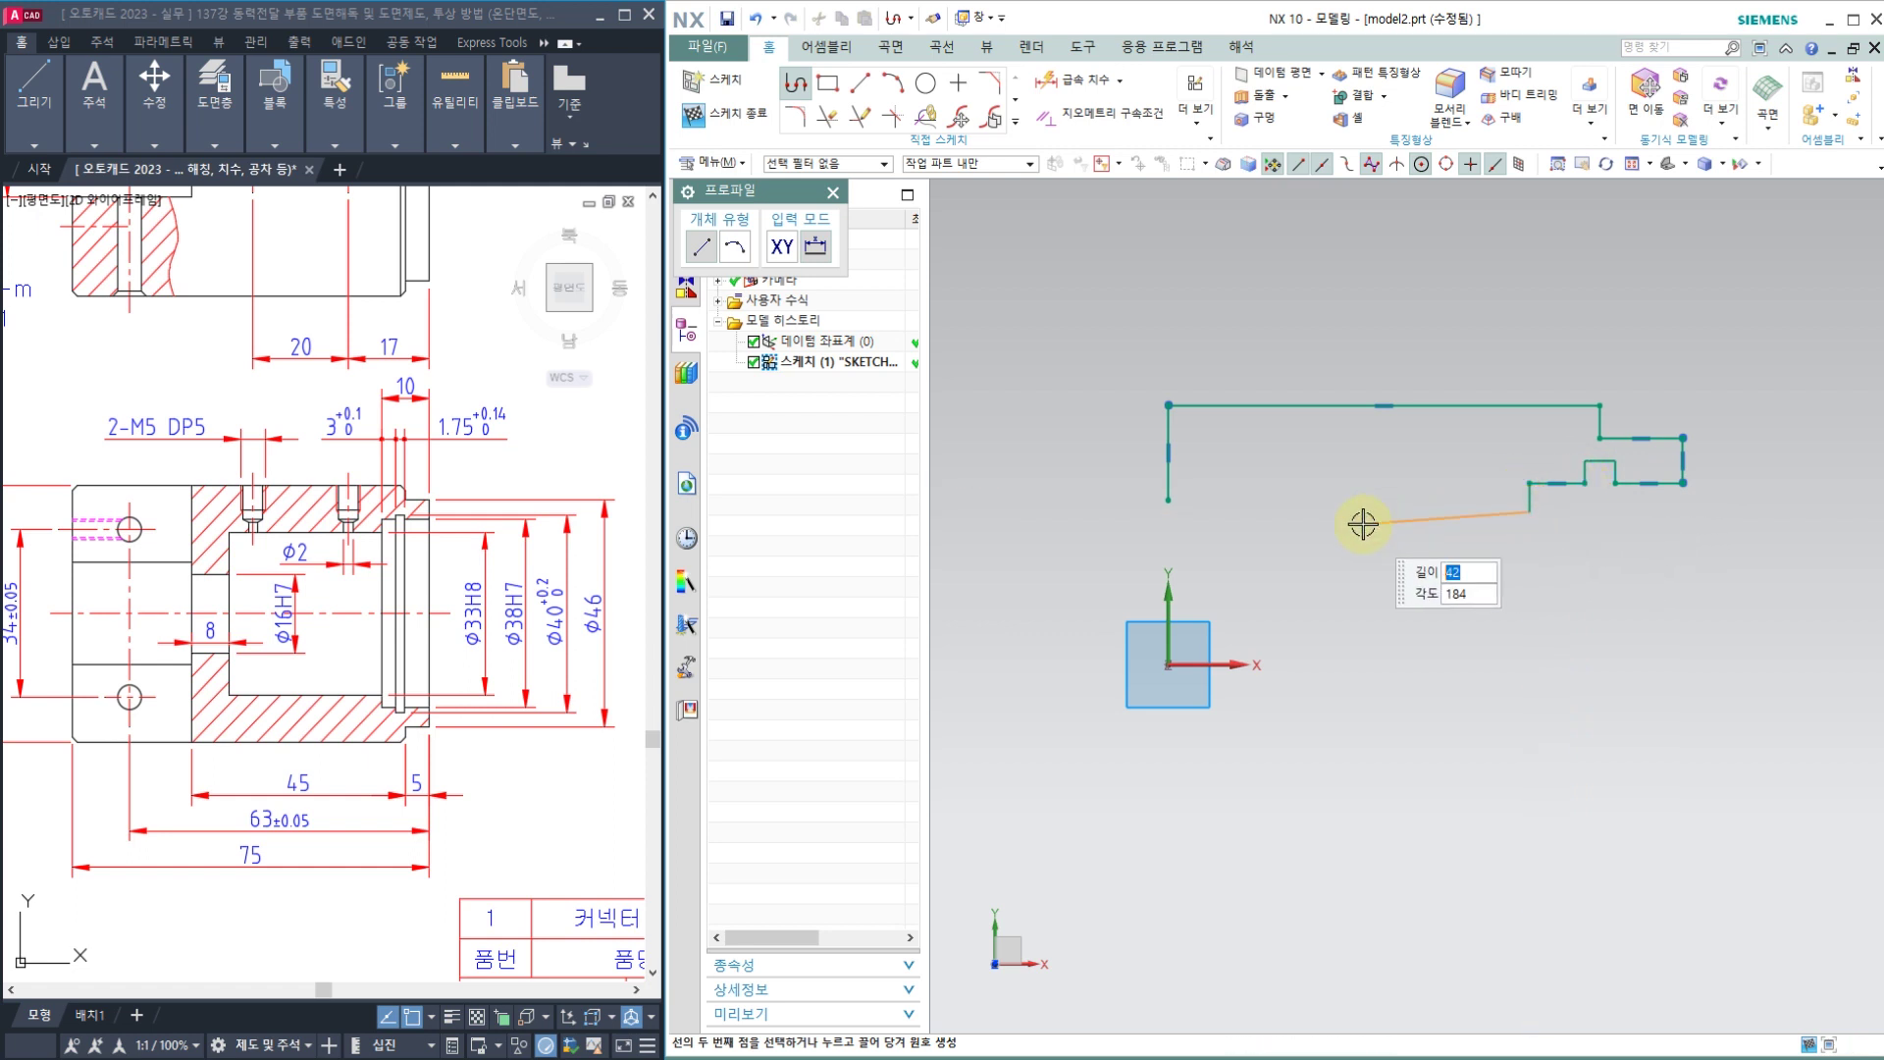
{"action": "left_click", "coordinate": [1230, 512]}
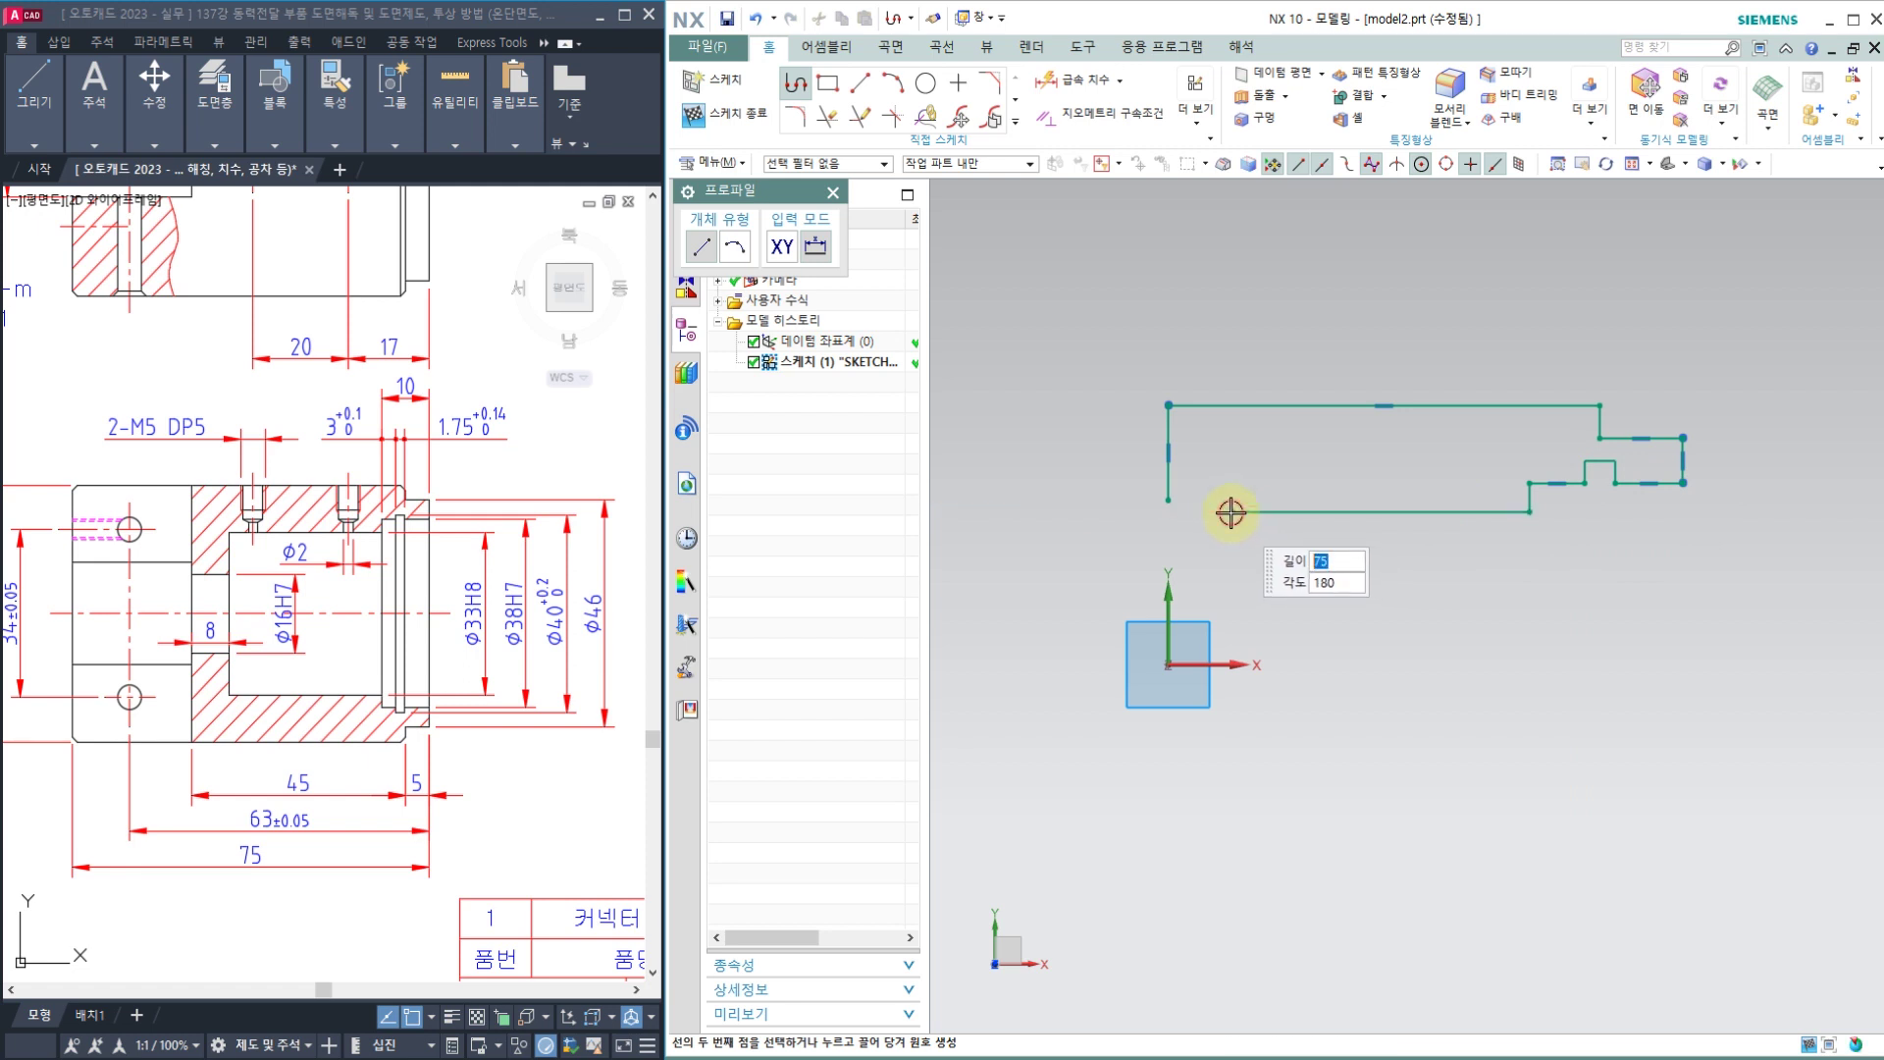
{"action": "left_click", "coordinate": [1232, 572]}
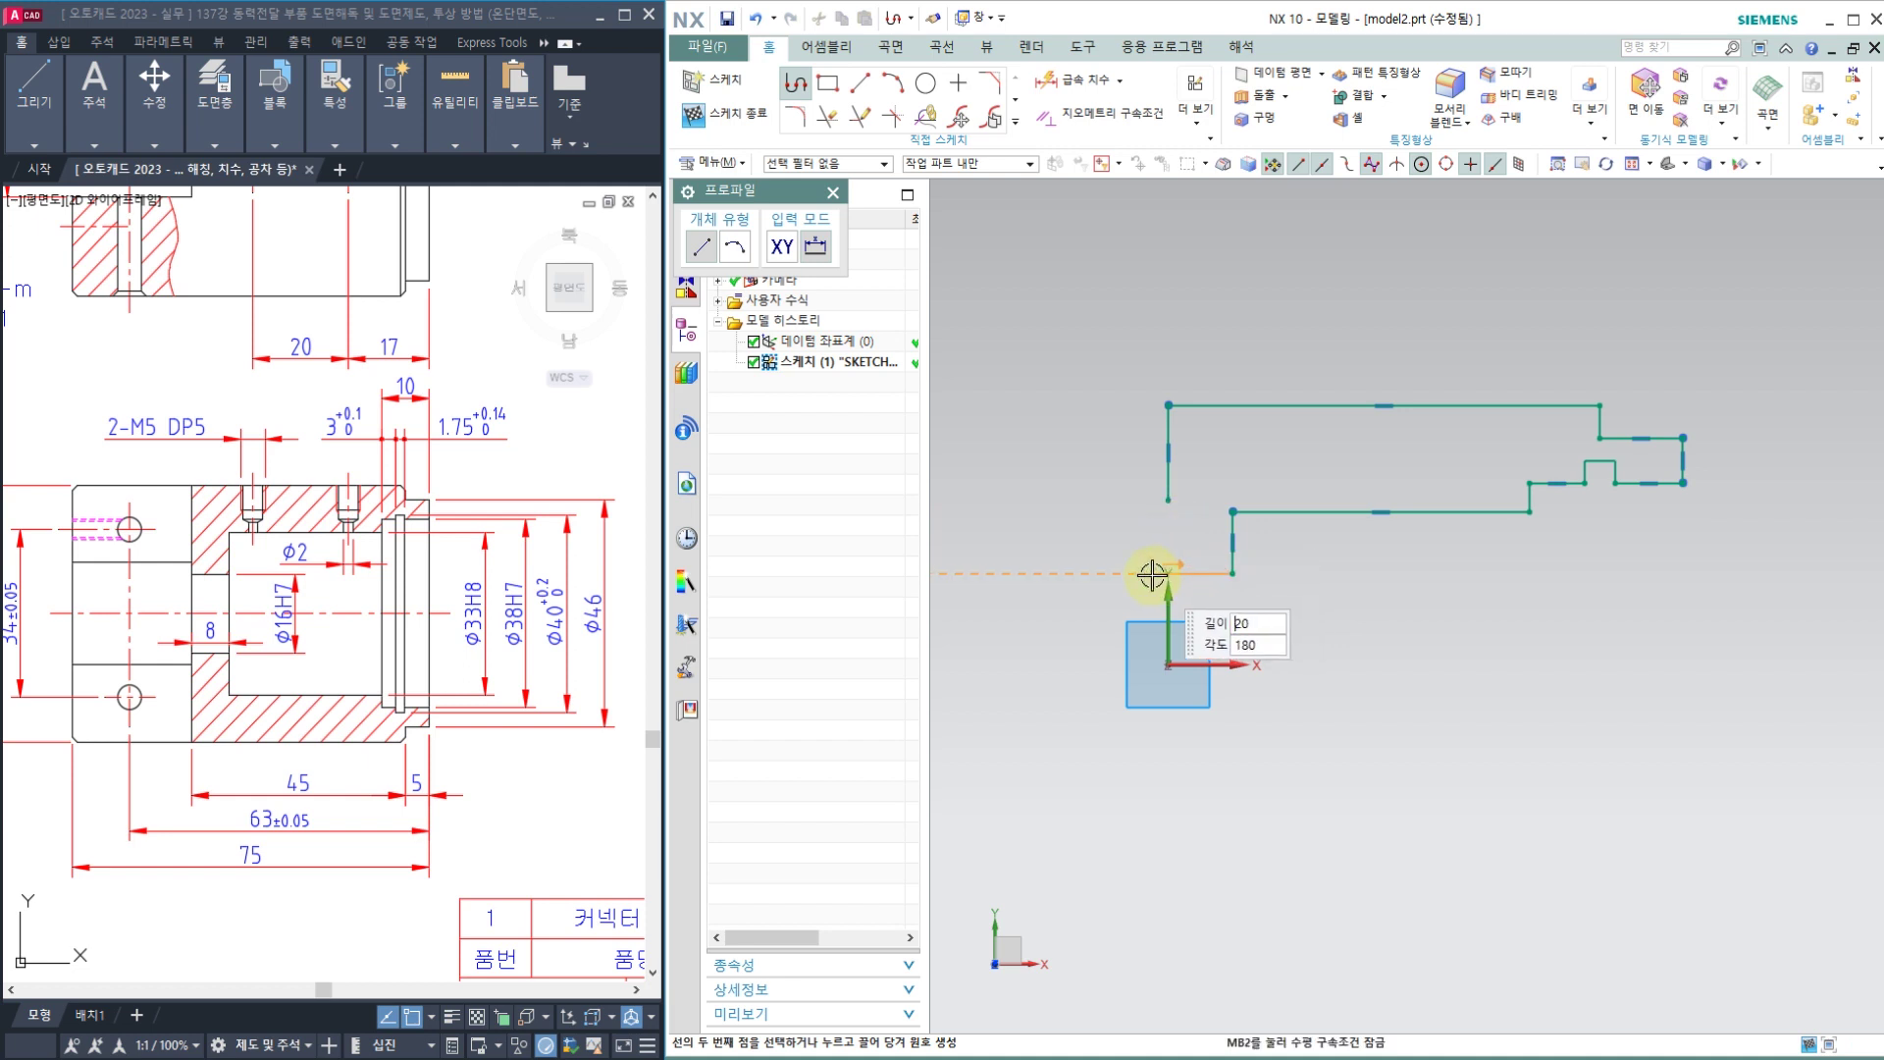
{"action": "left_click", "coordinate": [1130, 573]}
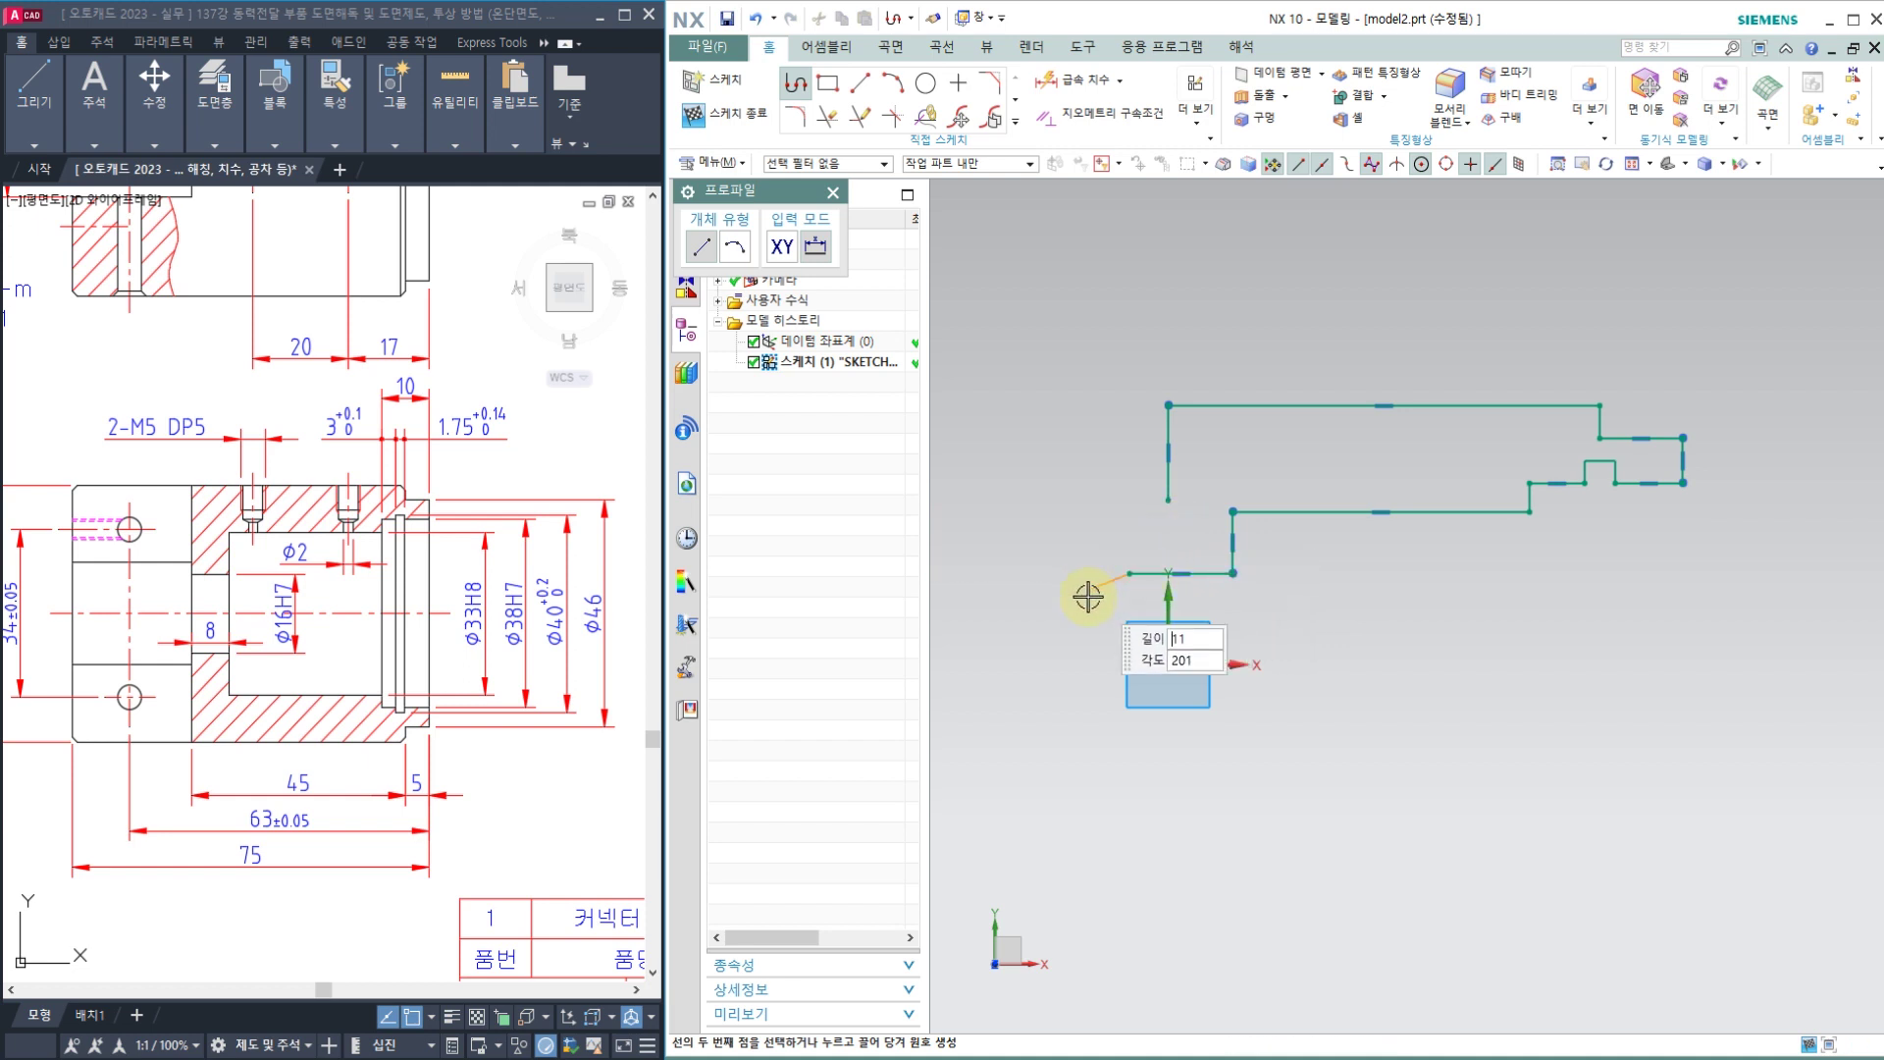
{"action": "key", "text": "Escape"}
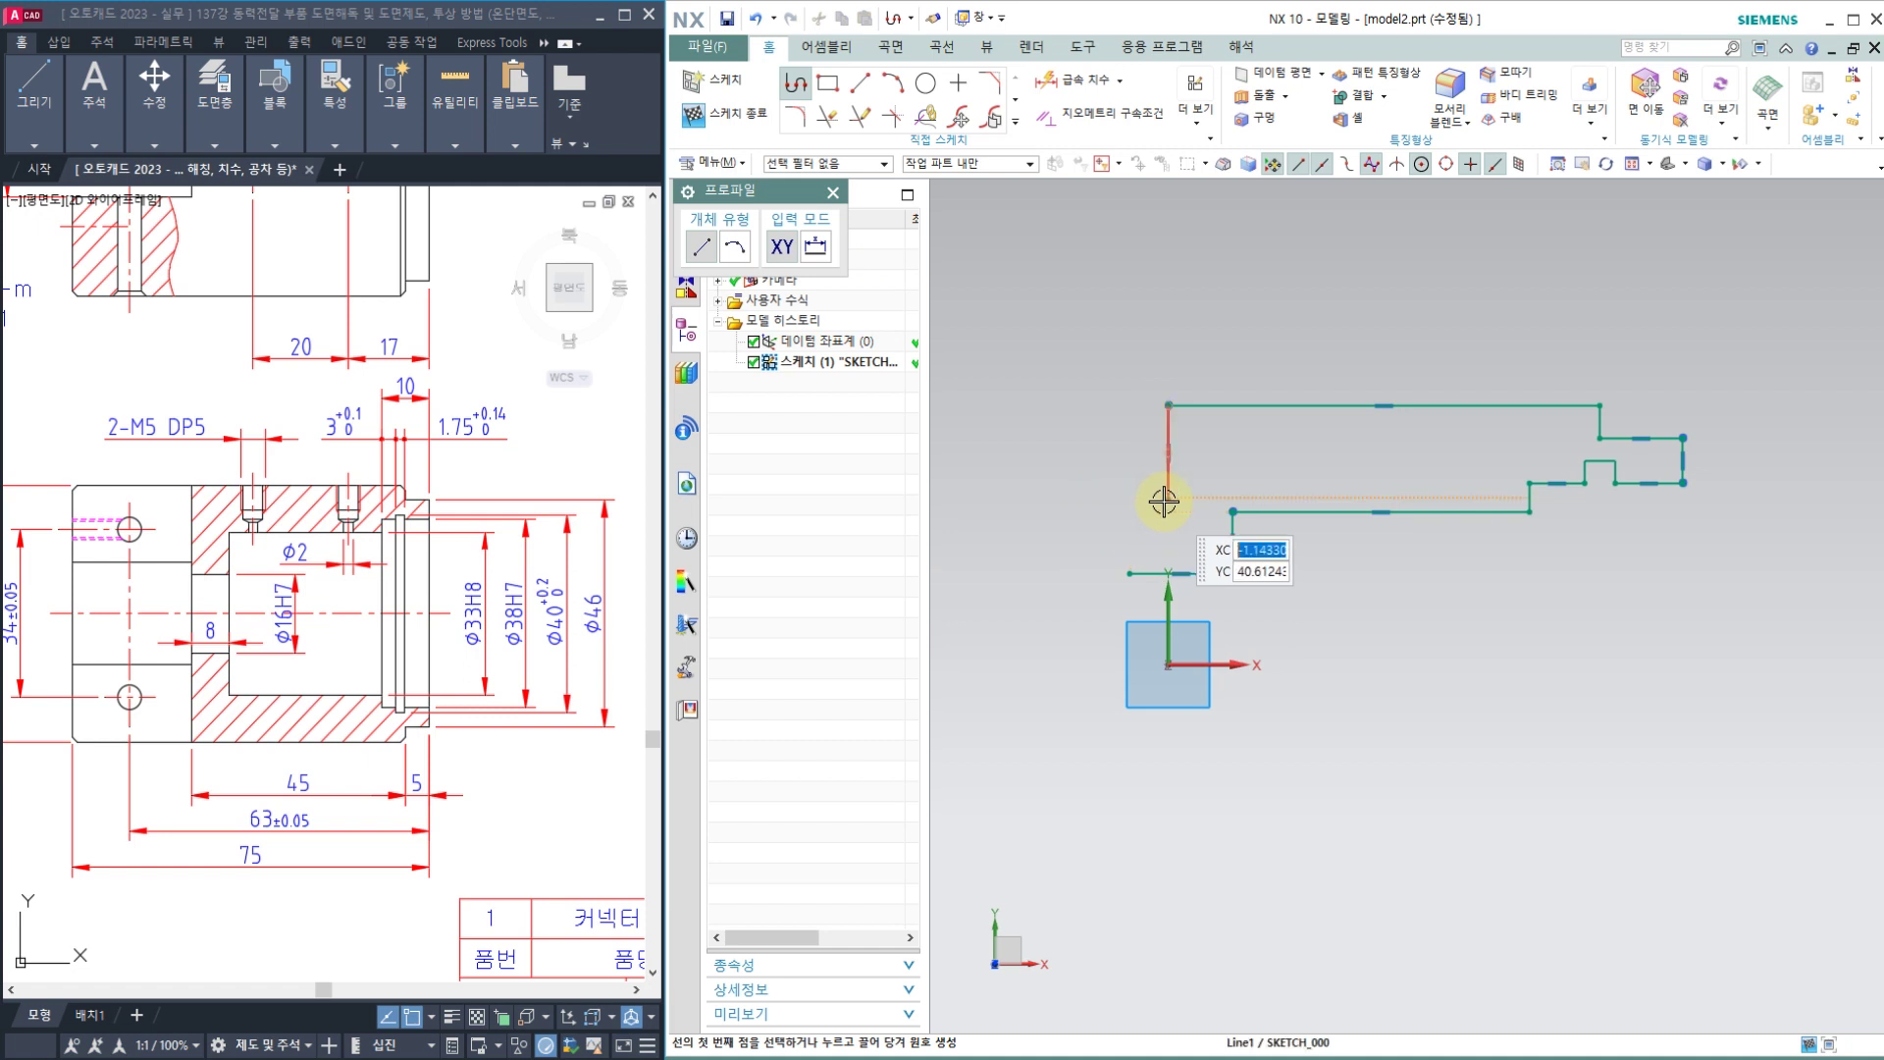
{"action": "left_click_drag", "start_coordinate": [1167, 506], "coordinate": [1164, 550]}
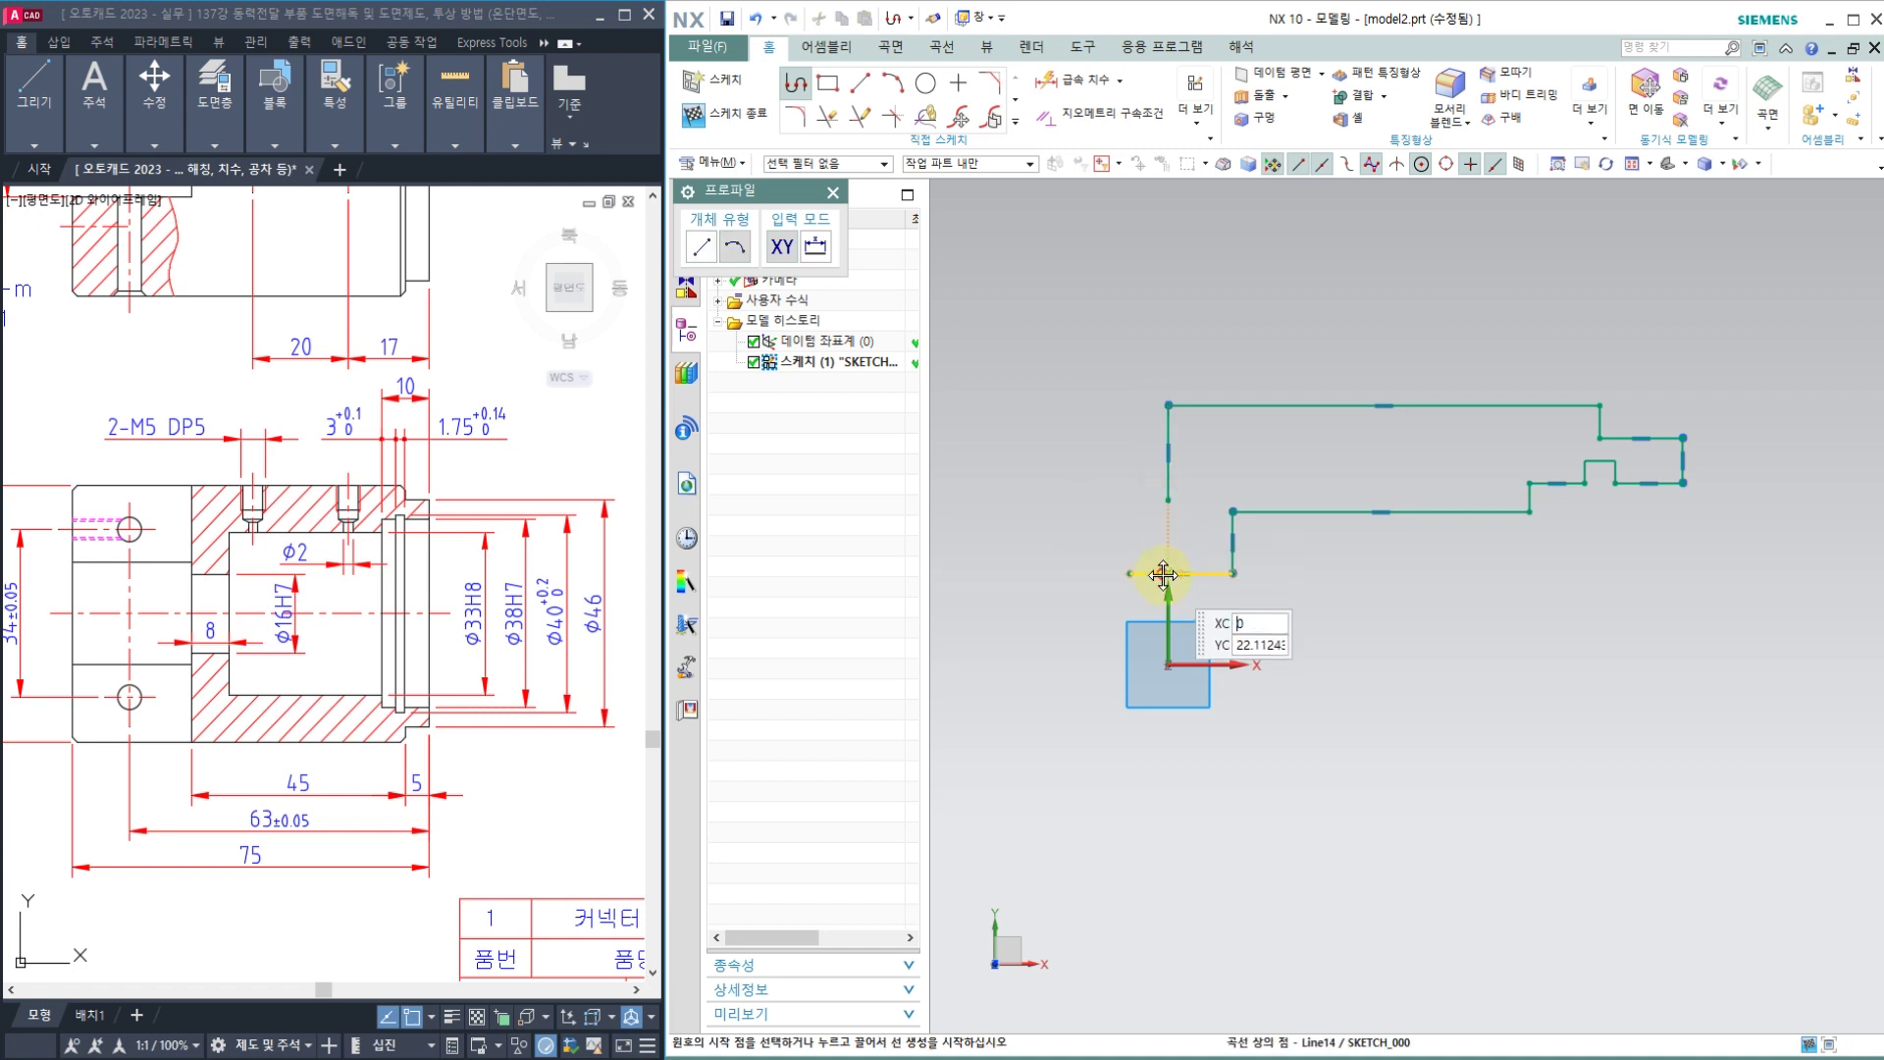
{"action": "left_click", "coordinate": [1164, 574]}
{"action": "key", "text": "Escape"}
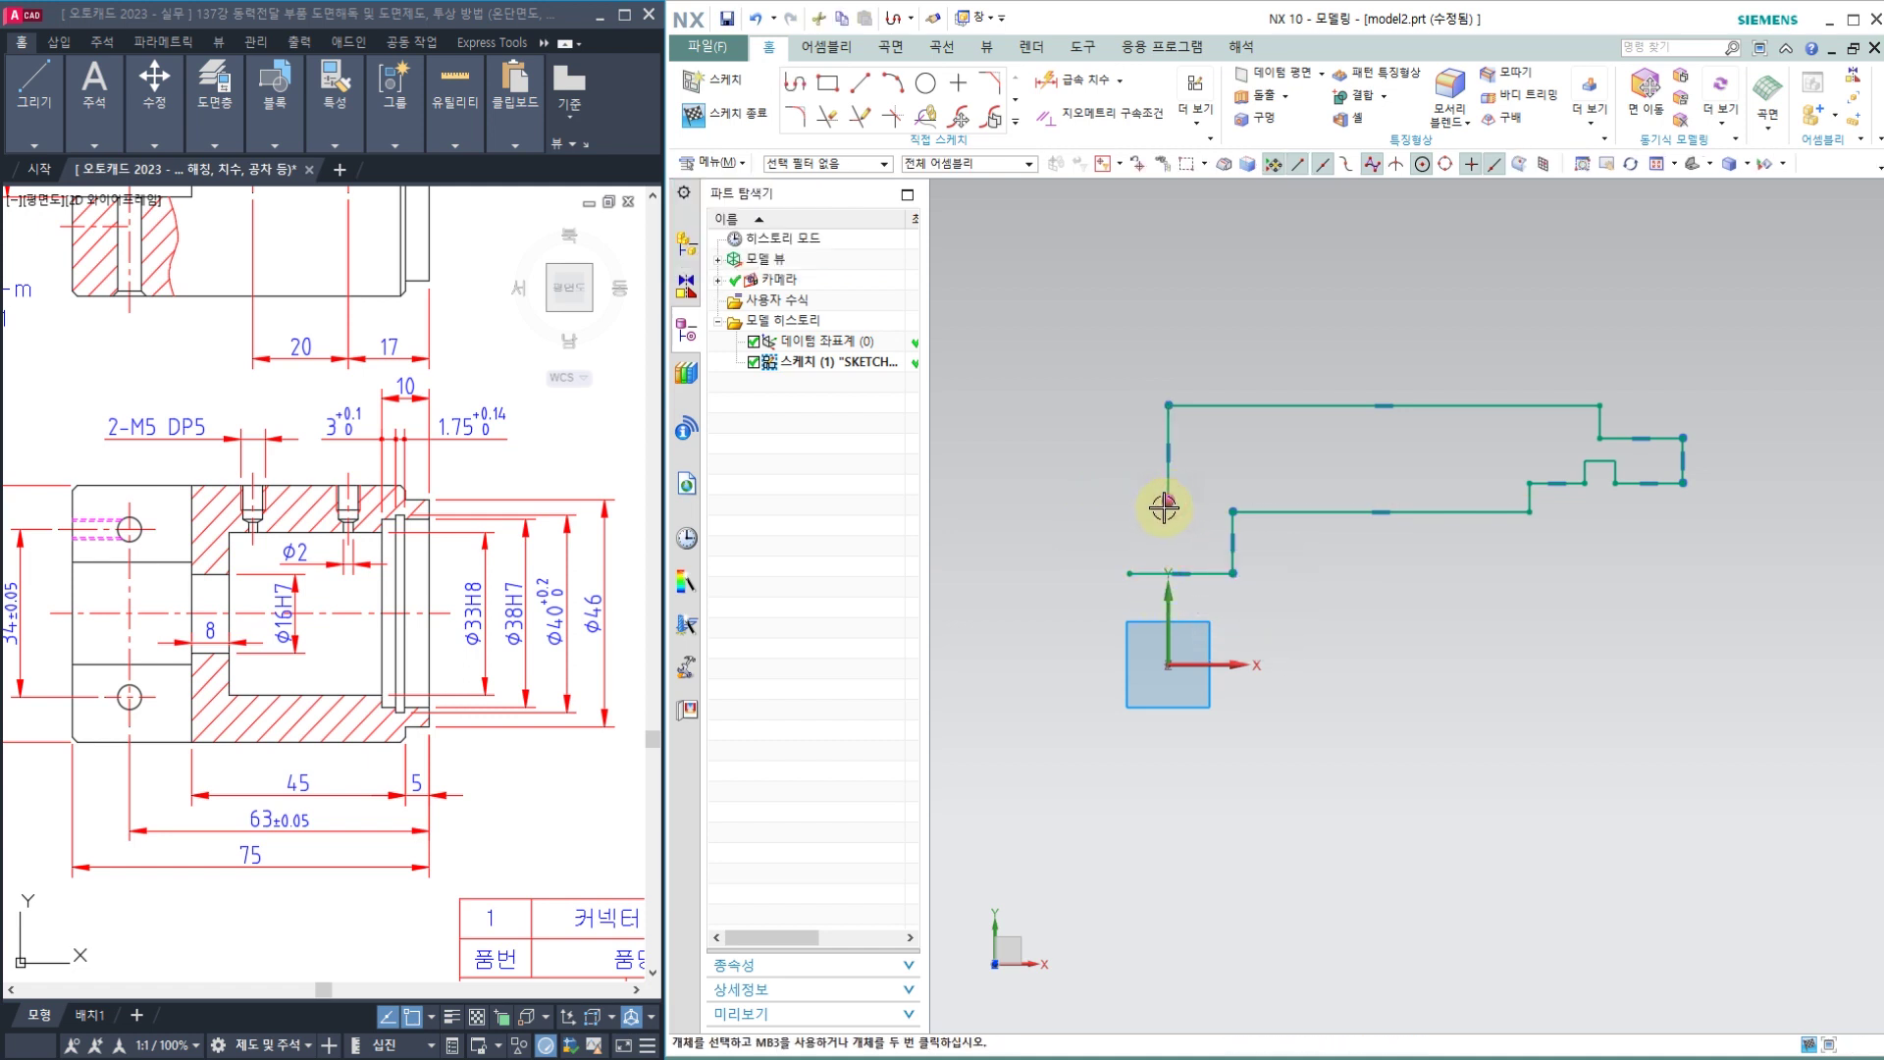
Step: Stretch the open lower end of the vertical edge near the Y axis down onto the profile's lowest horizontal line
{"action": "left_click_drag", "start_coordinate": [1167, 498], "coordinate": [1163, 573]}
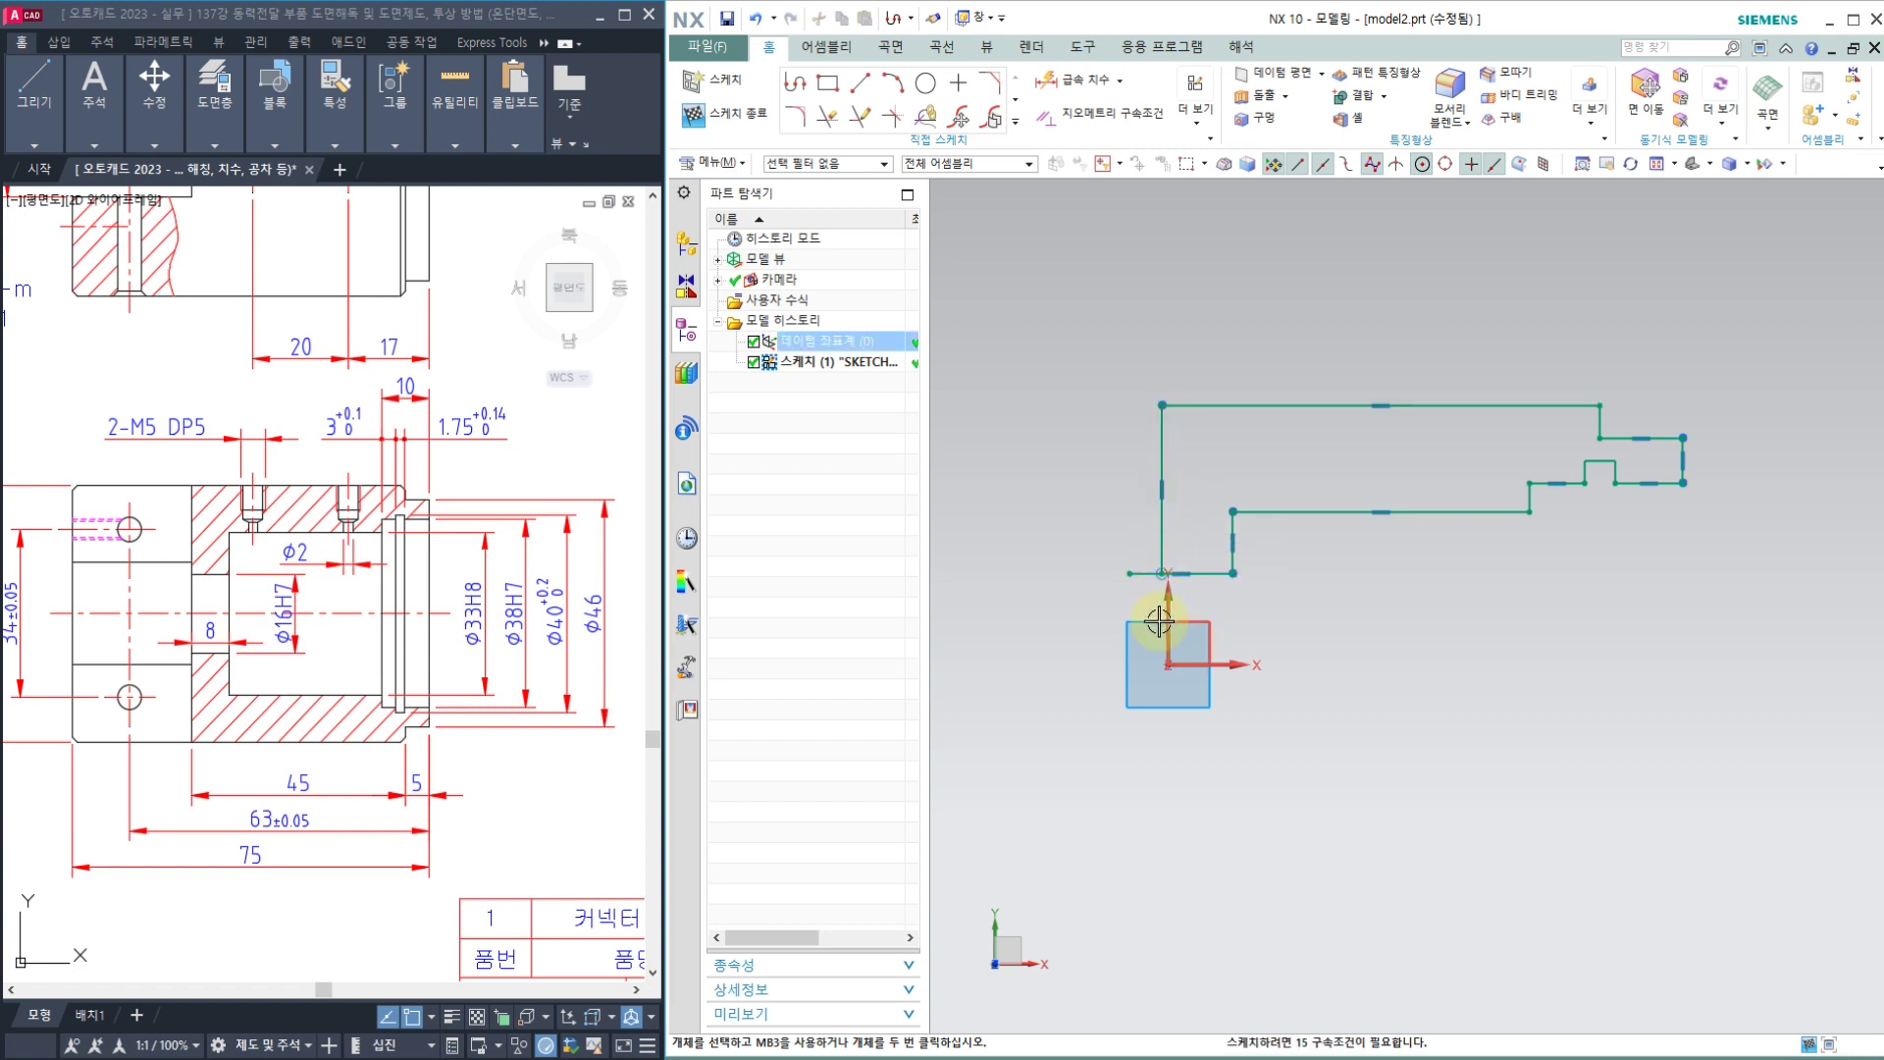
{"action": "scroll", "coordinate": [1377, 531], "scroll_direction": "up", "scroll_amount": 2}
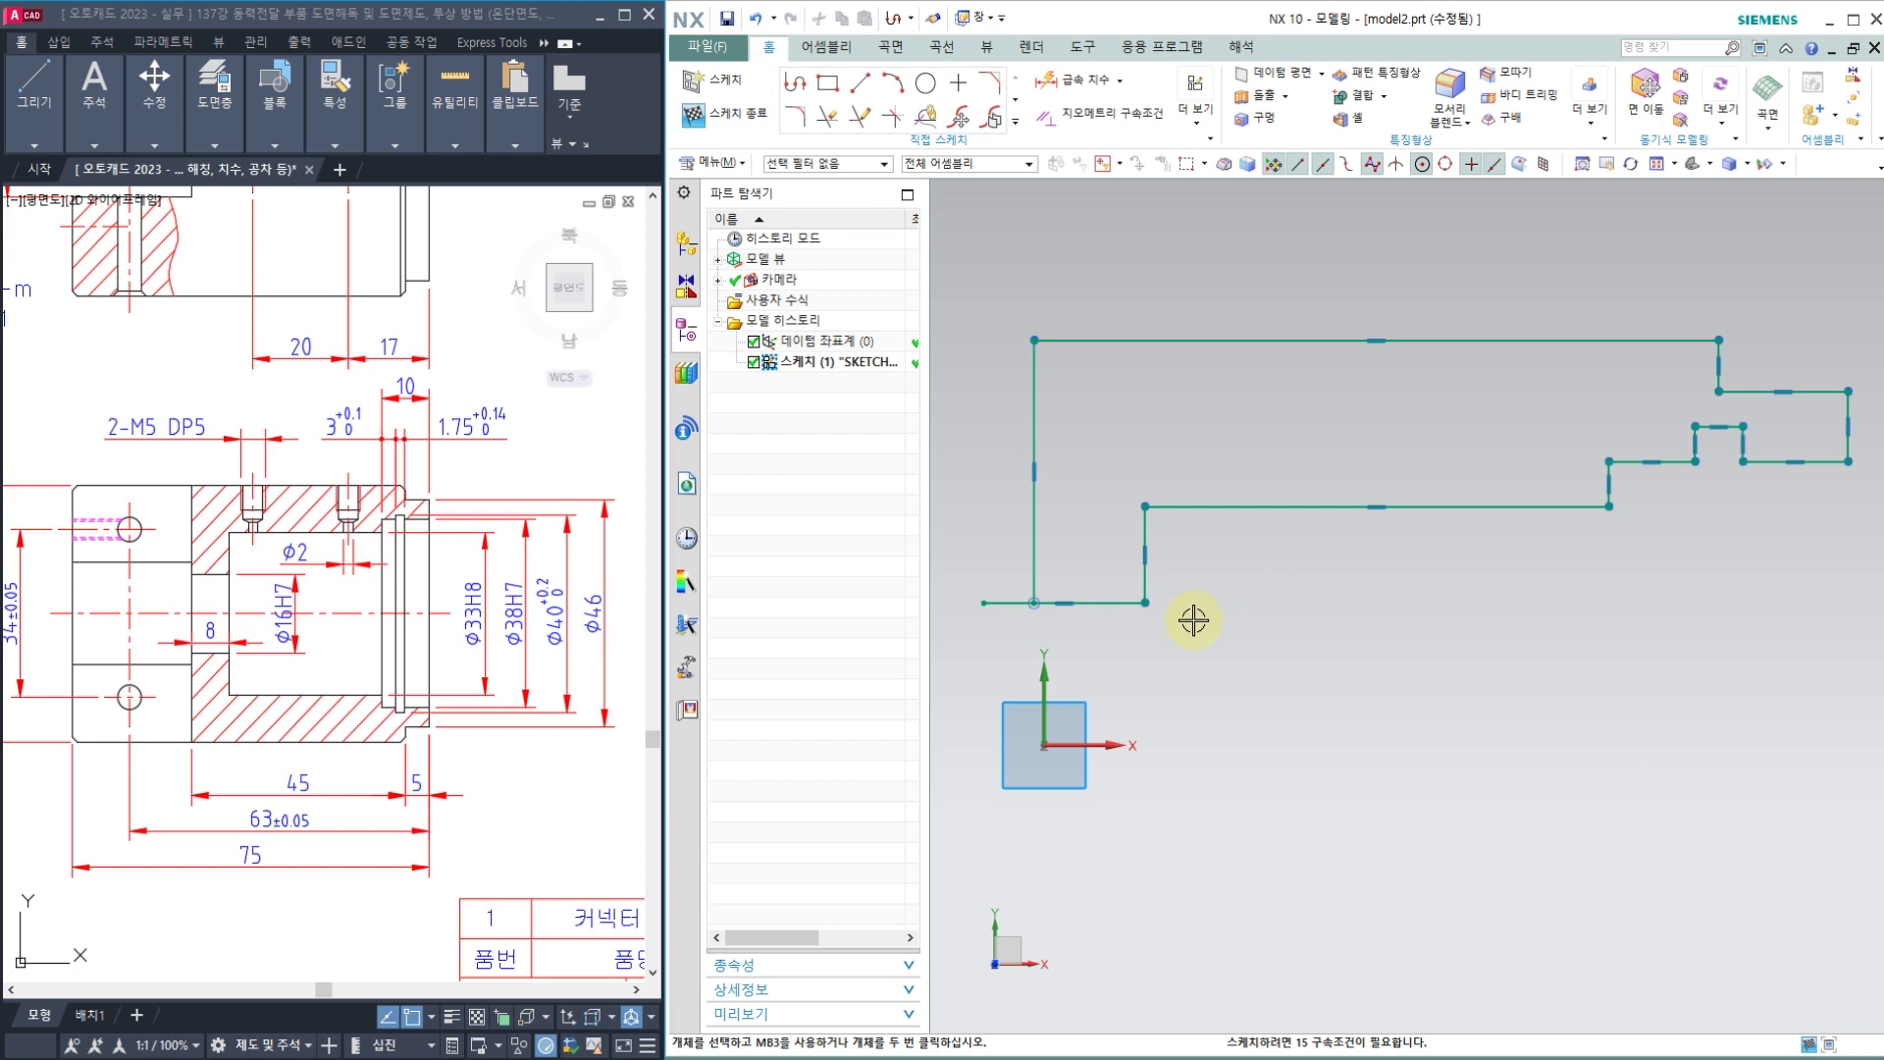
{"action": "scroll", "coordinate": [1193, 620], "scroll_direction": "down", "scroll_amount": 1}
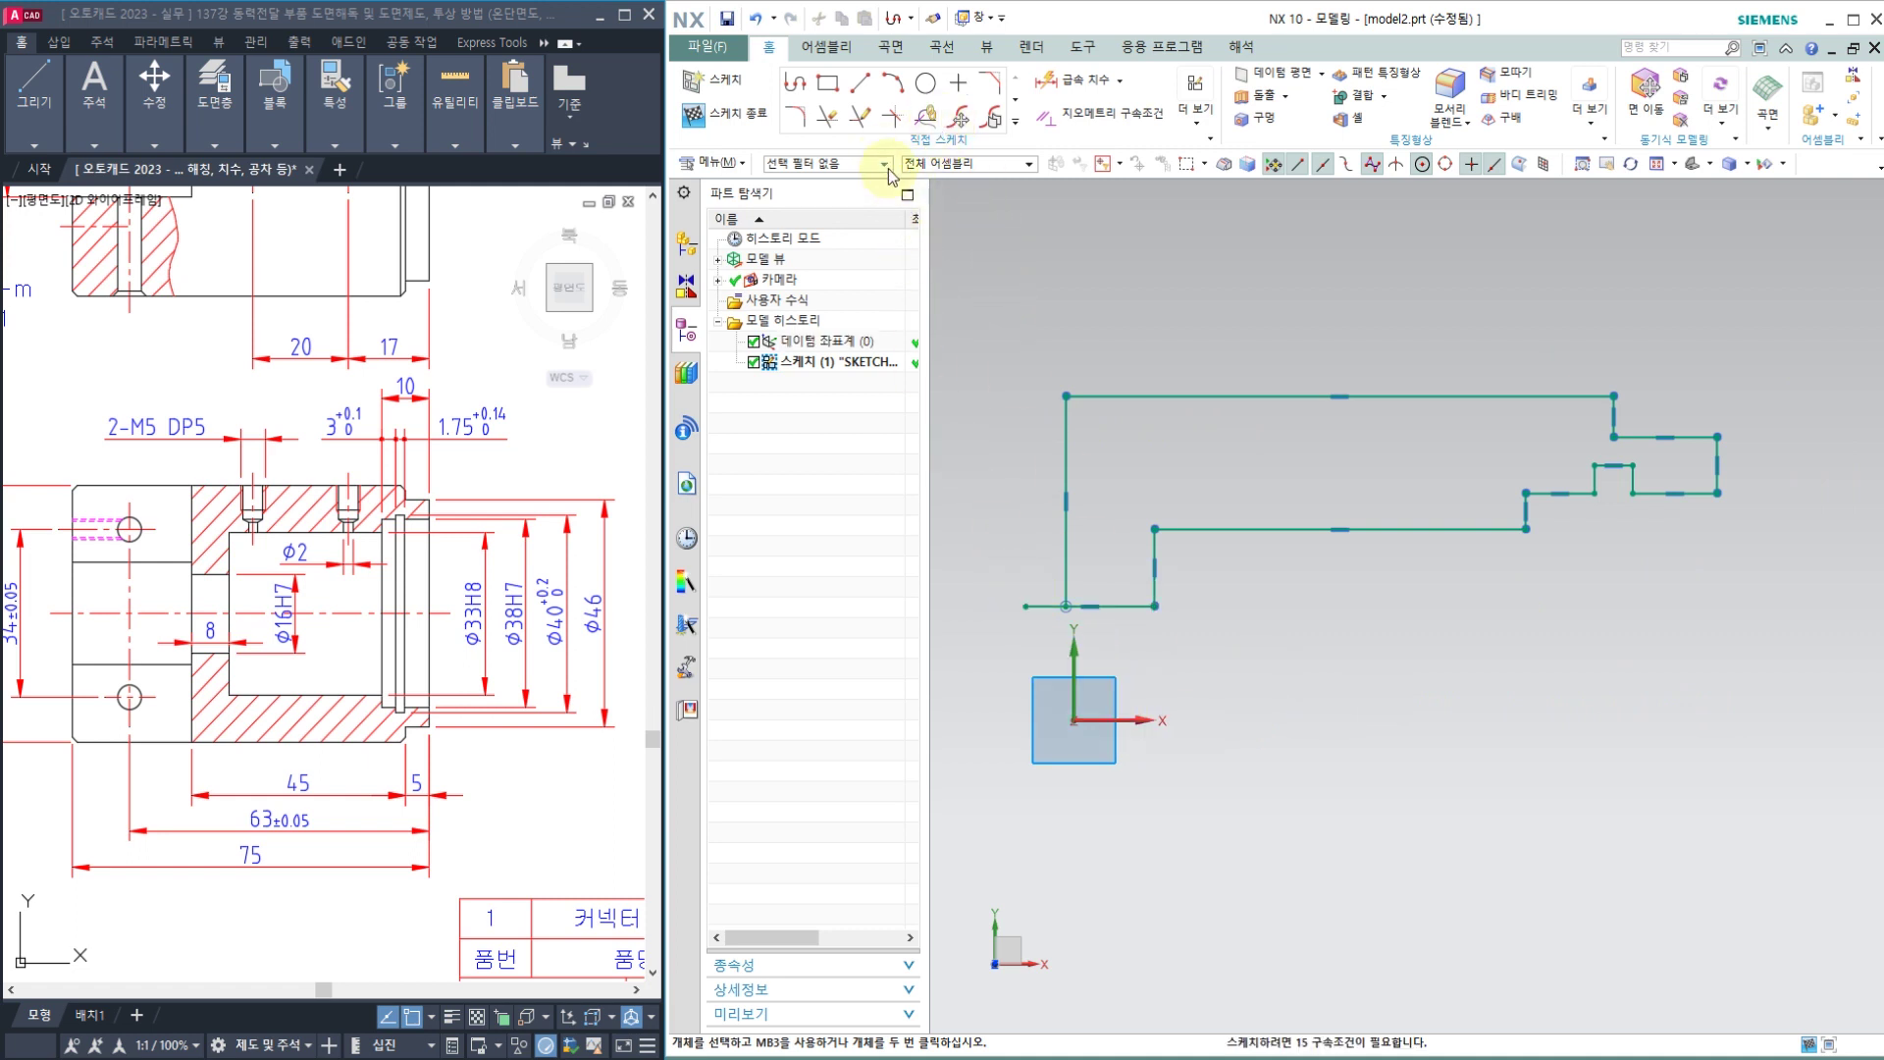
{"action": "left_click", "coordinate": [862, 118]}
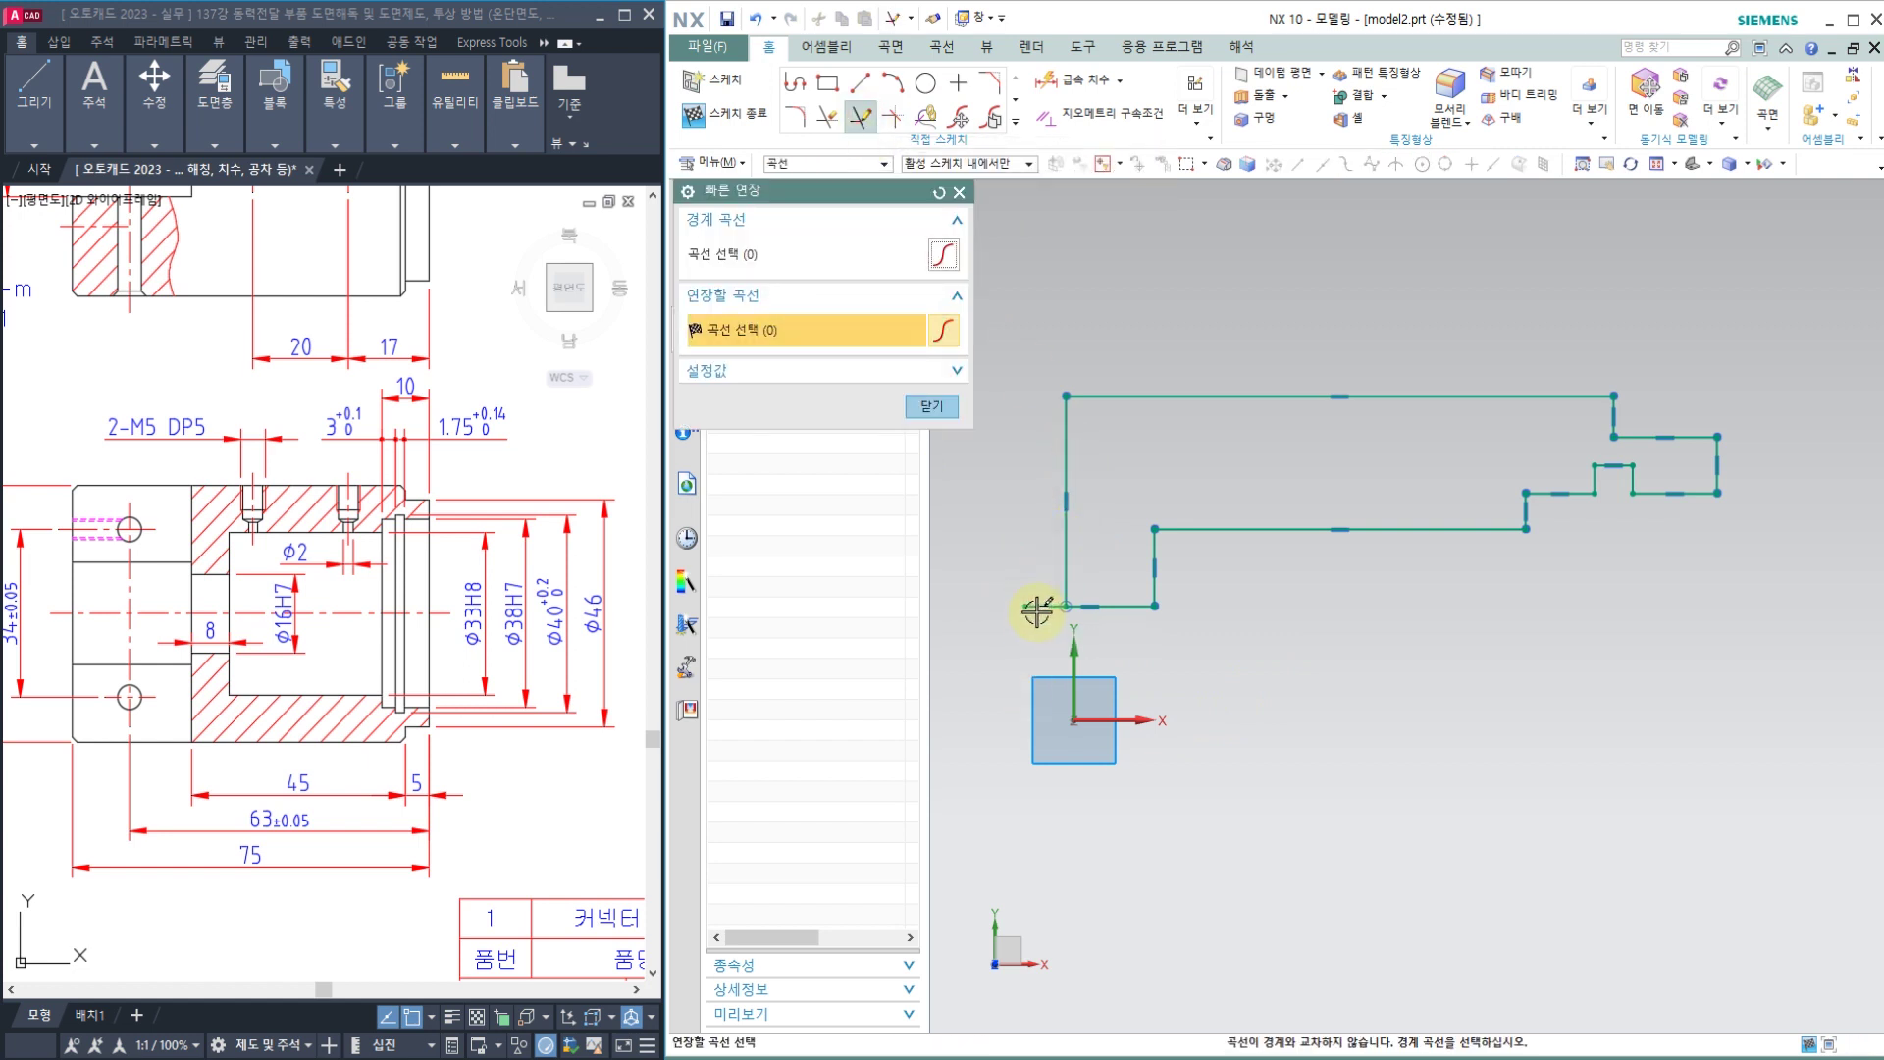
{"action": "scroll", "coordinate": [1040, 608], "scroll_direction": "up", "scroll_amount": 1}
{"action": "scroll", "coordinate": [1050, 603], "scroll_direction": "up", "scroll_amount": 2}
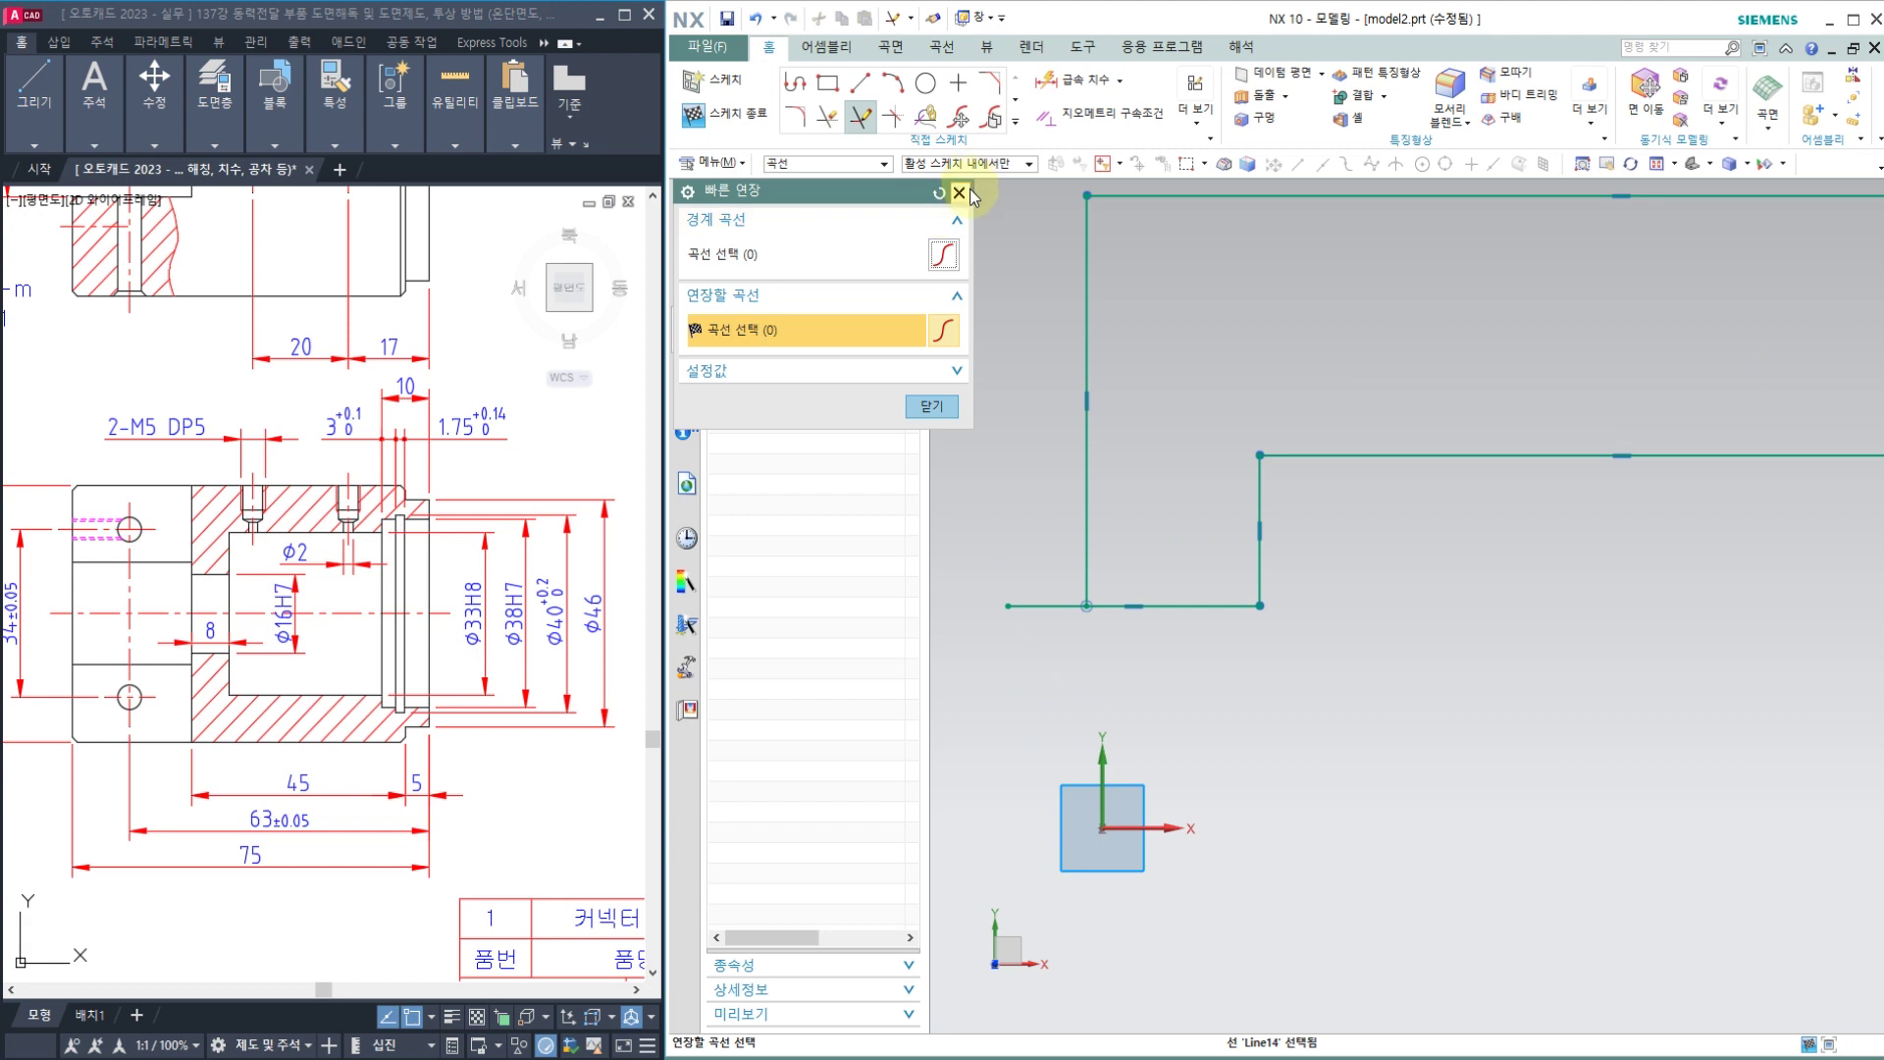
{"action": "left_click", "coordinate": [958, 192]}
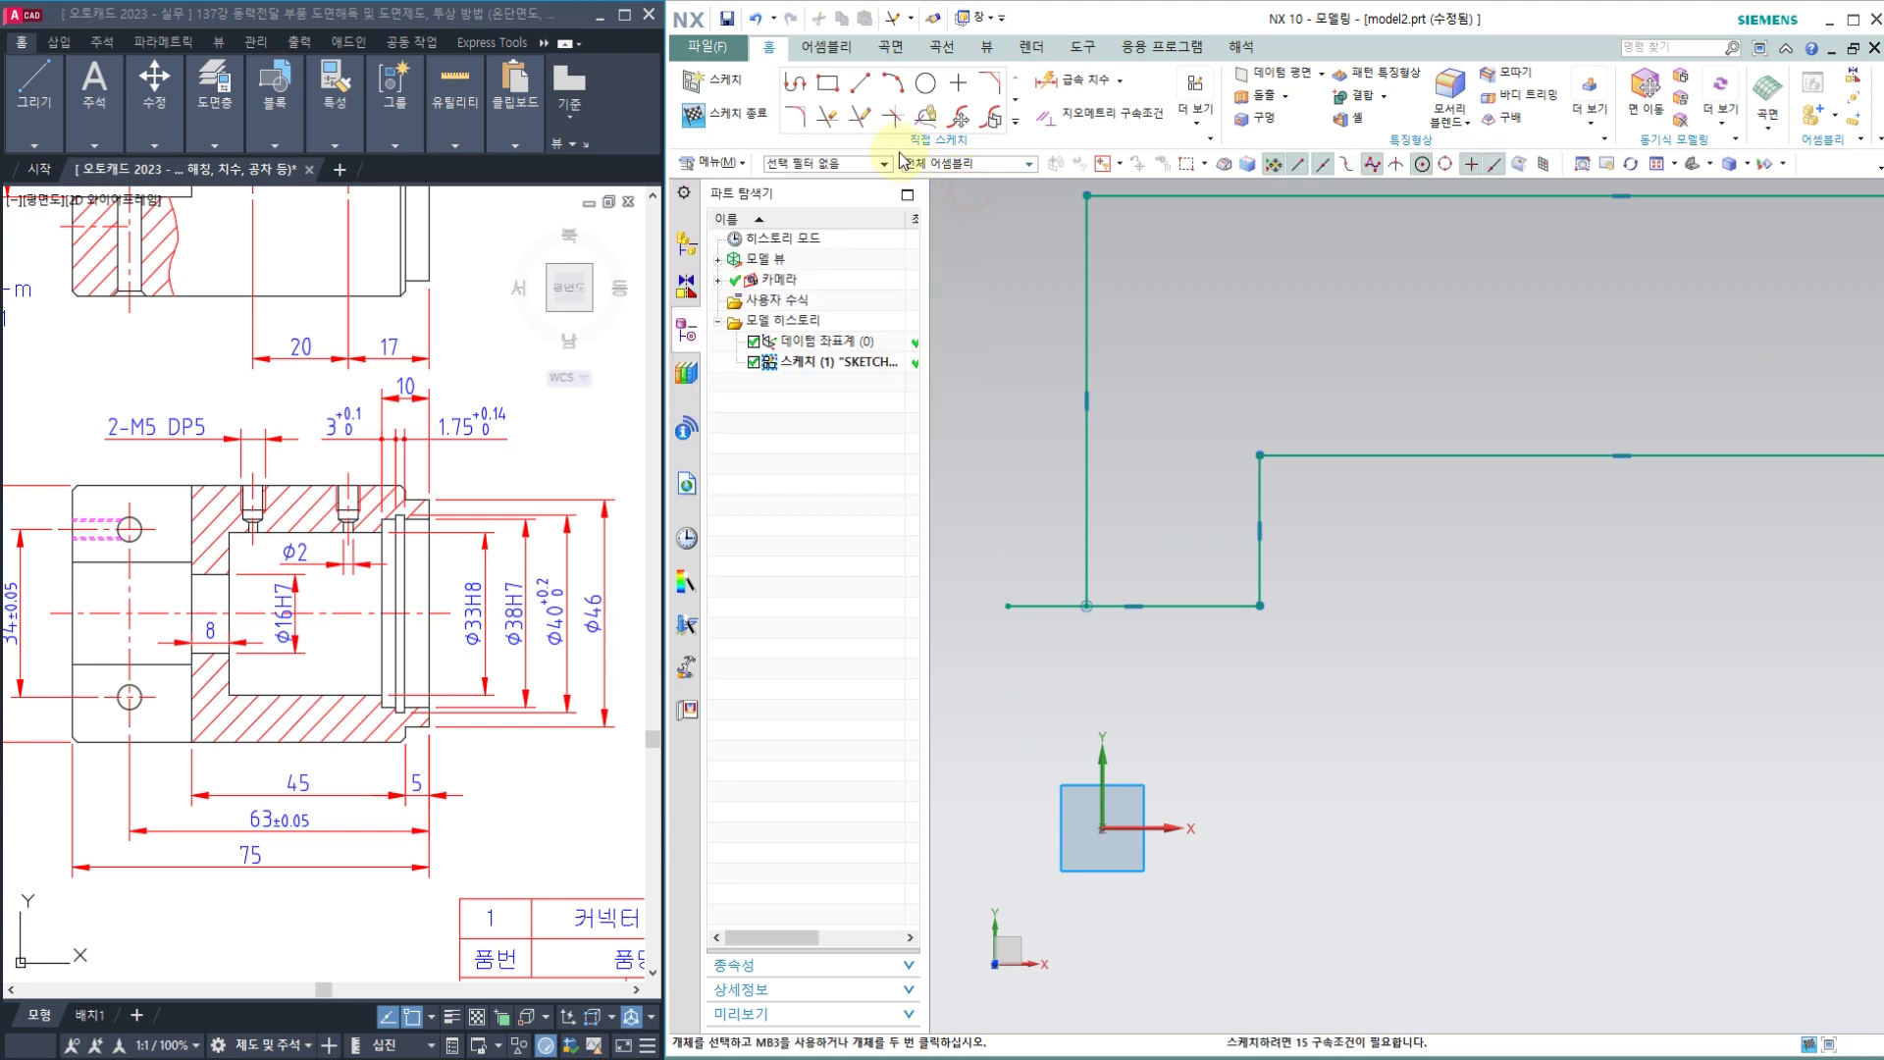
Step: Trim off the part of the lowest horizontal line that overhangs the vertical edge with Quick Trim, closing the profile
{"action": "left_click", "coordinate": [828, 119]}
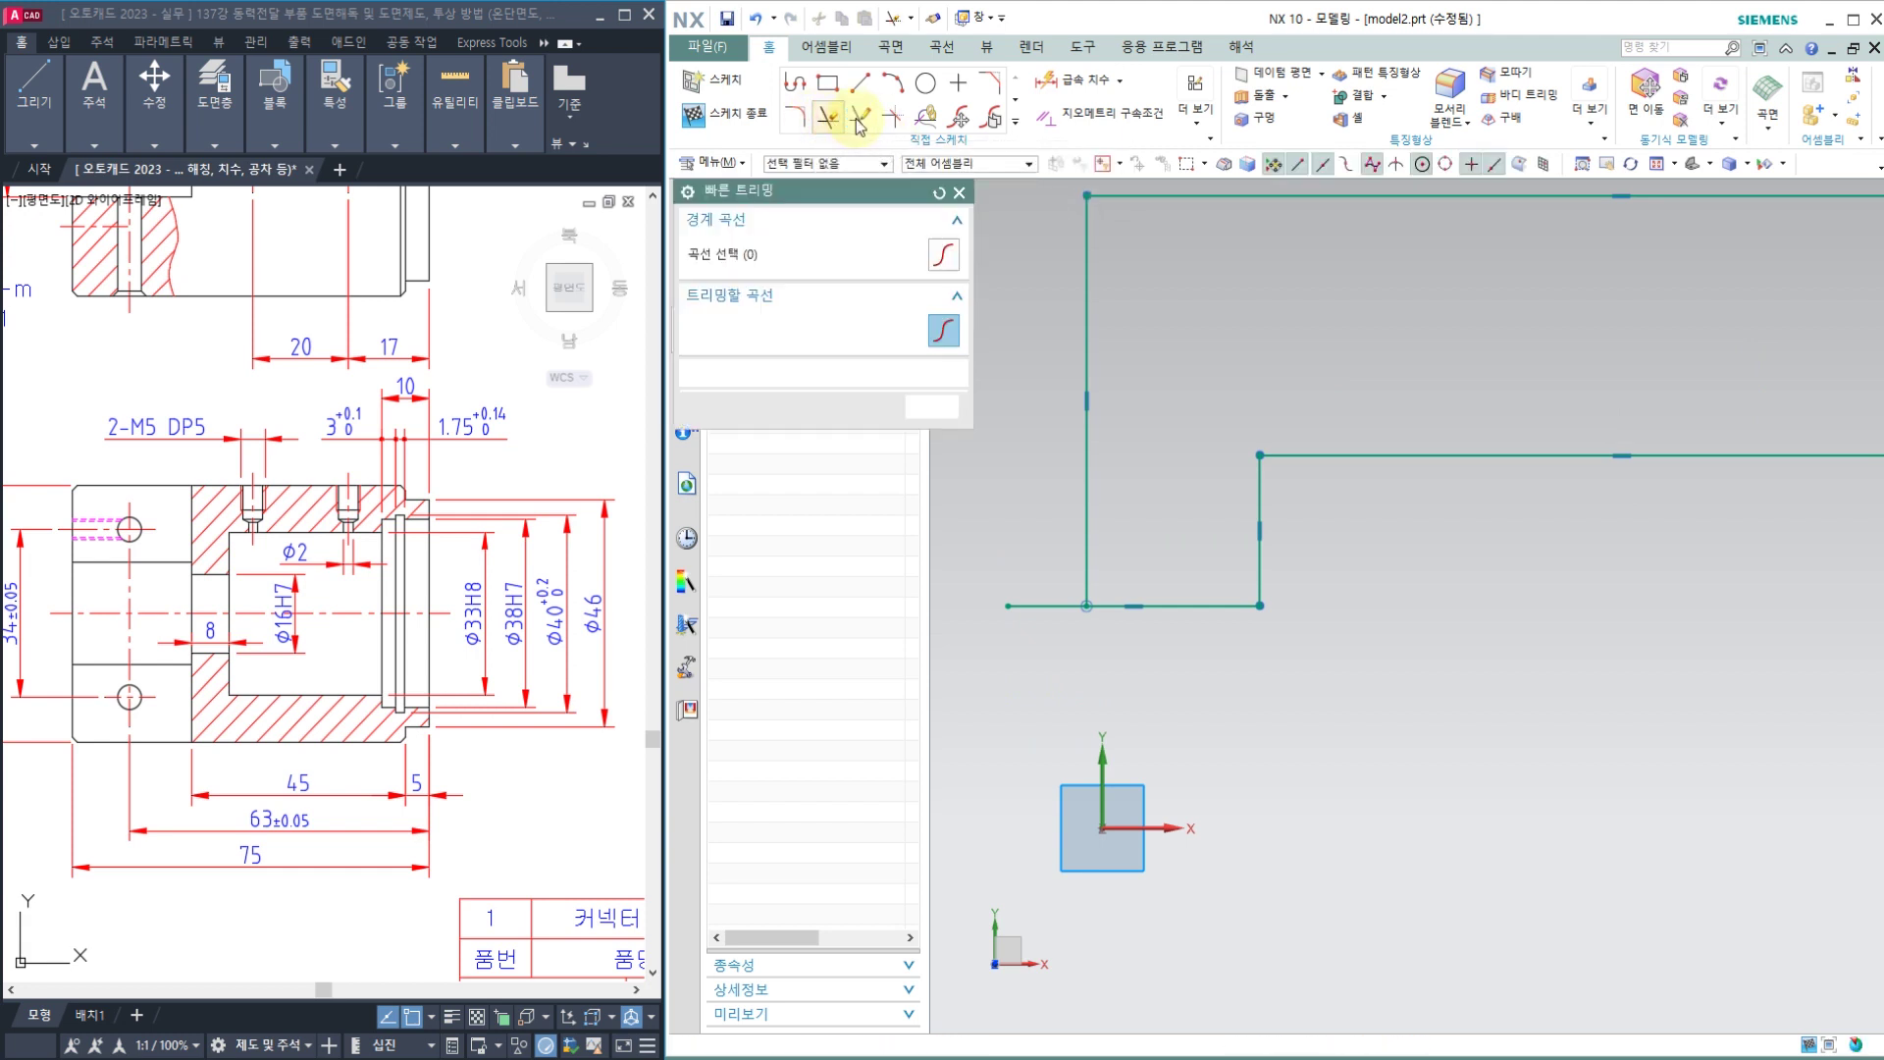
{"action": "left_click", "coordinate": [1035, 605]}
{"action": "left_click", "coordinate": [931, 405]}
{"action": "scroll", "coordinate": [1132, 562], "scroll_direction": "down", "scroll_amount": 2}
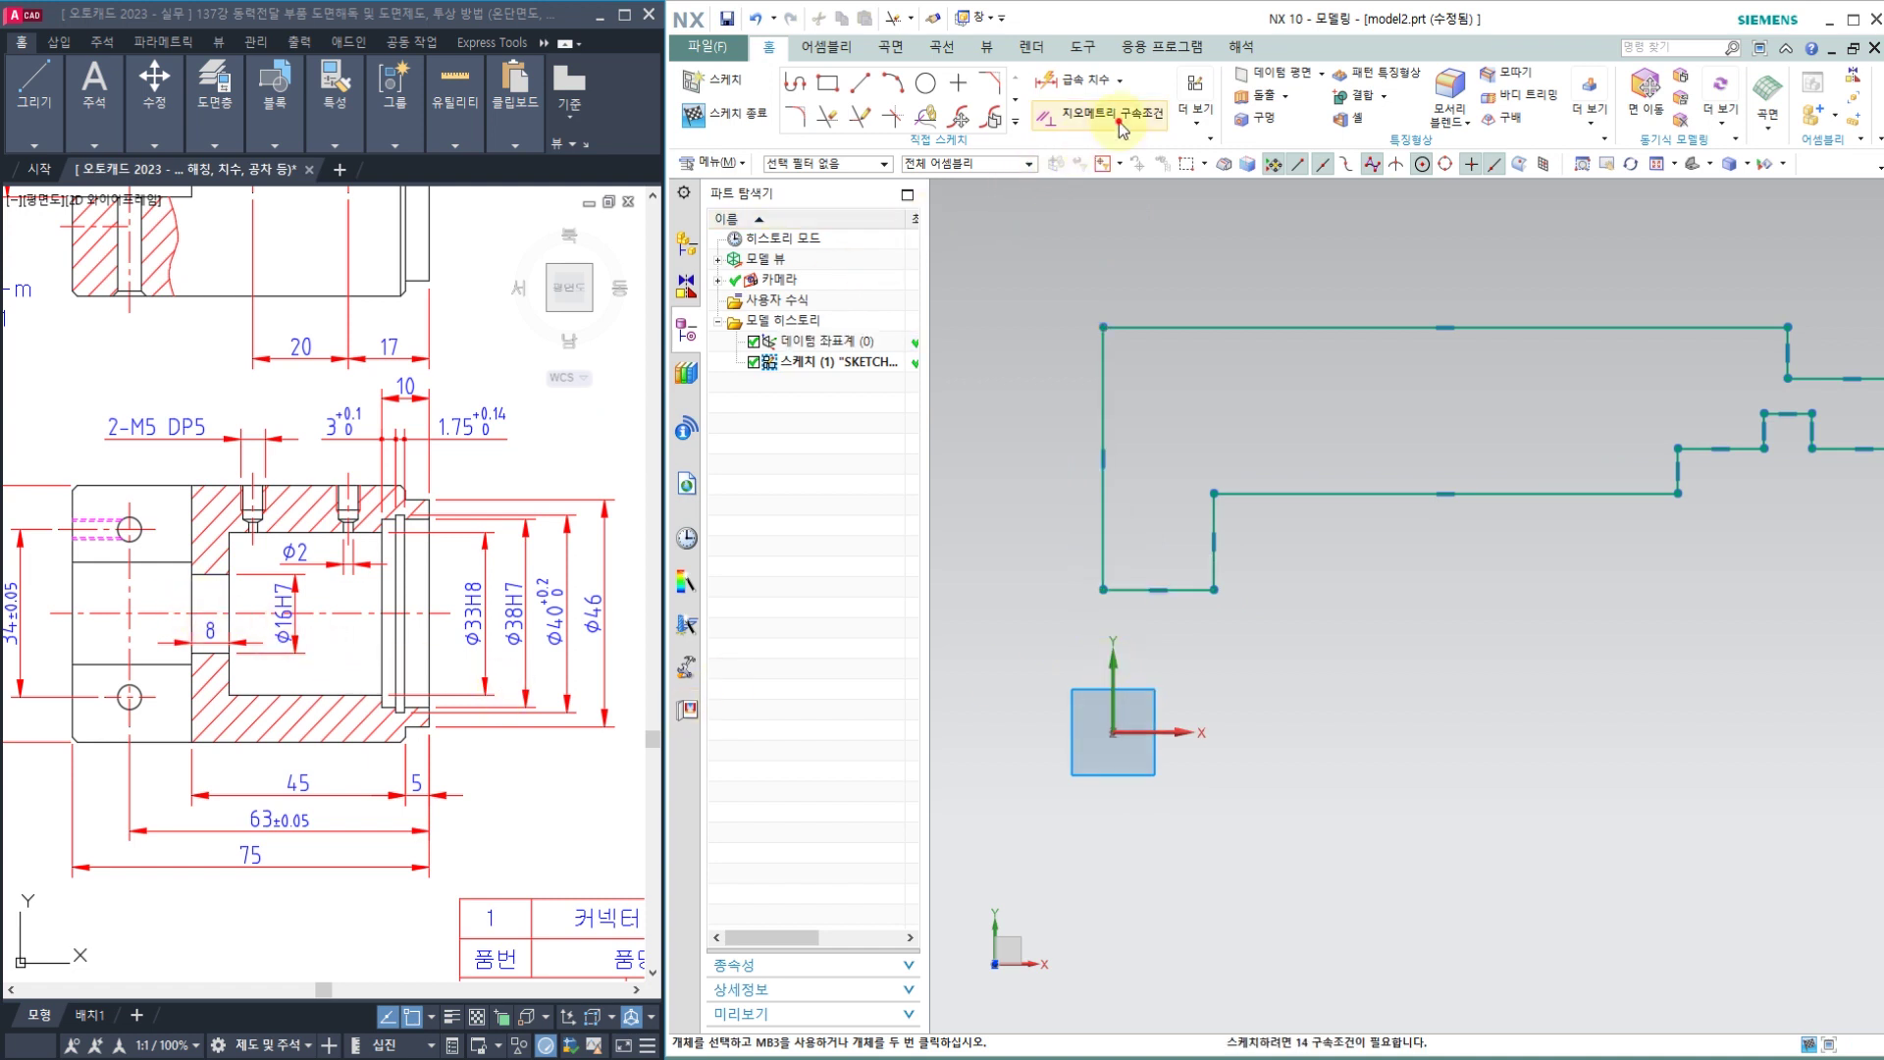
Step: Constrain the profile's long vertical edge collinear with the sketch's Y axis
{"action": "left_click", "coordinate": [1106, 114]}
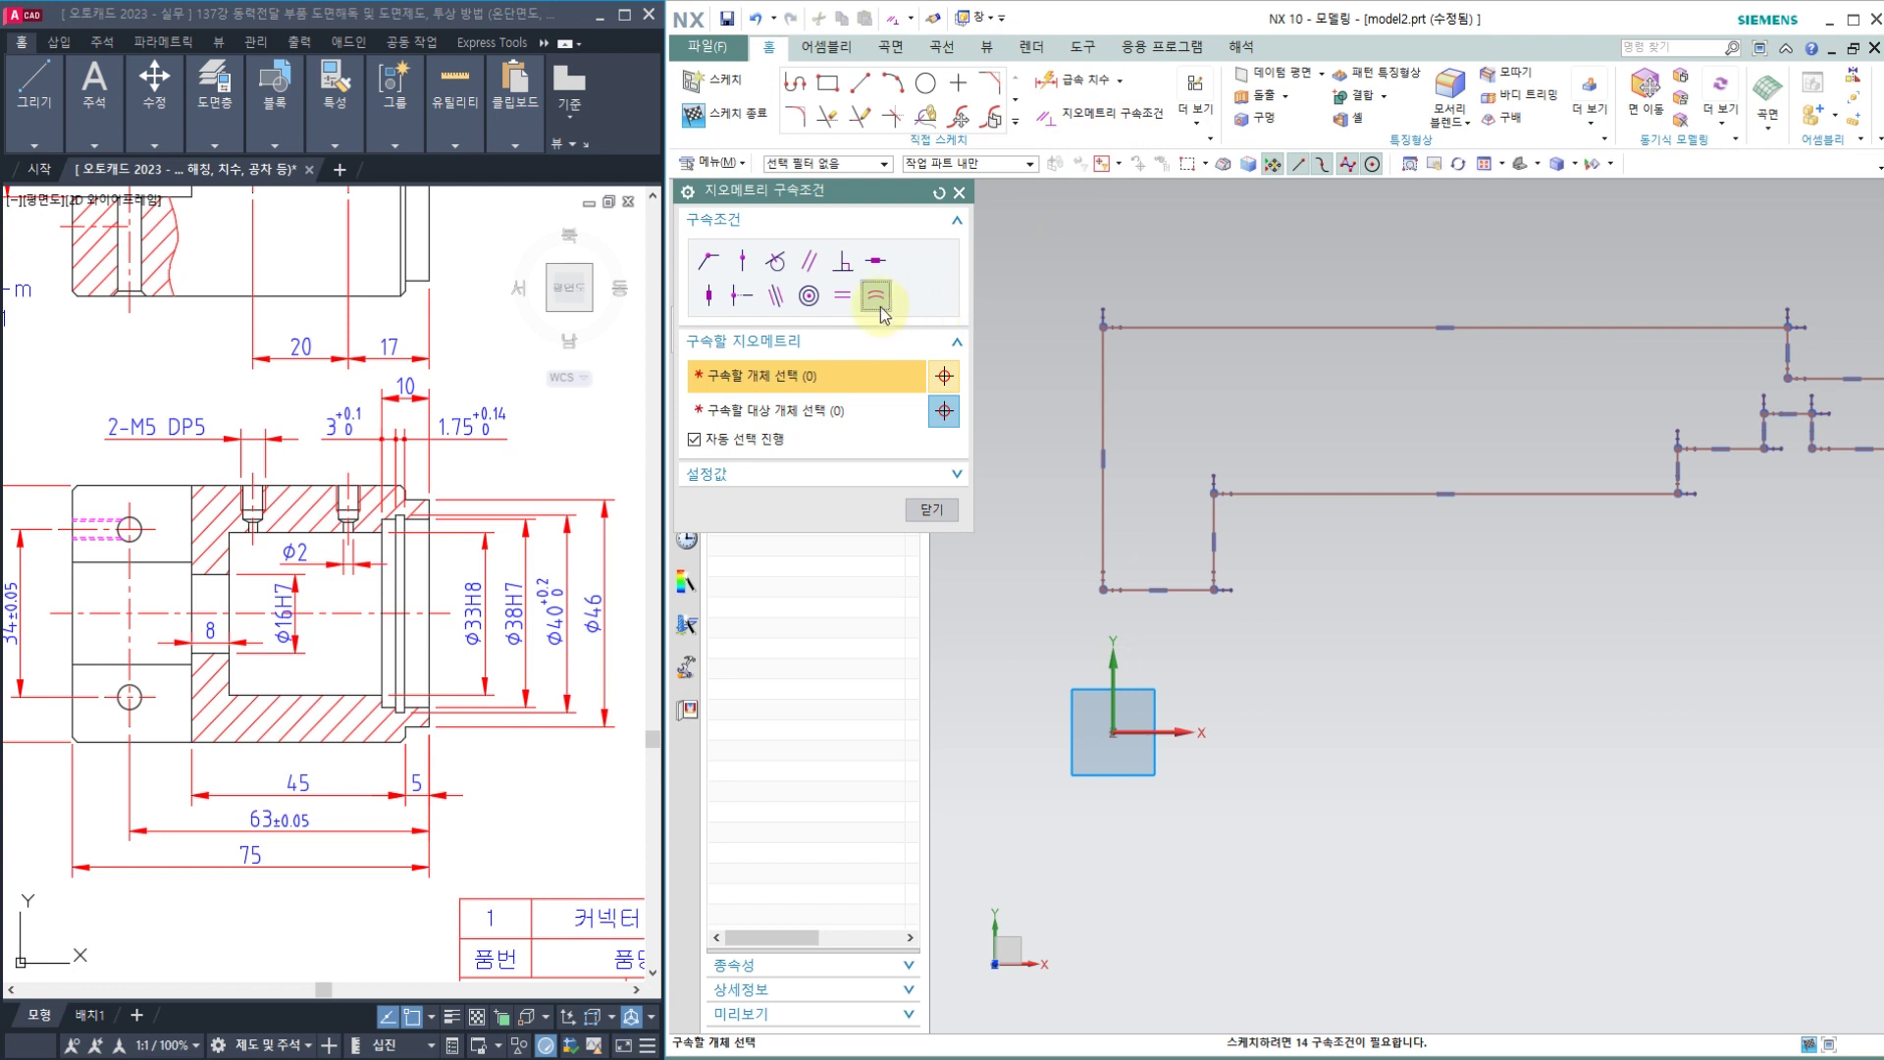
{"action": "left_click", "coordinate": [775, 295]}
{"action": "left_click", "coordinate": [1101, 493]}
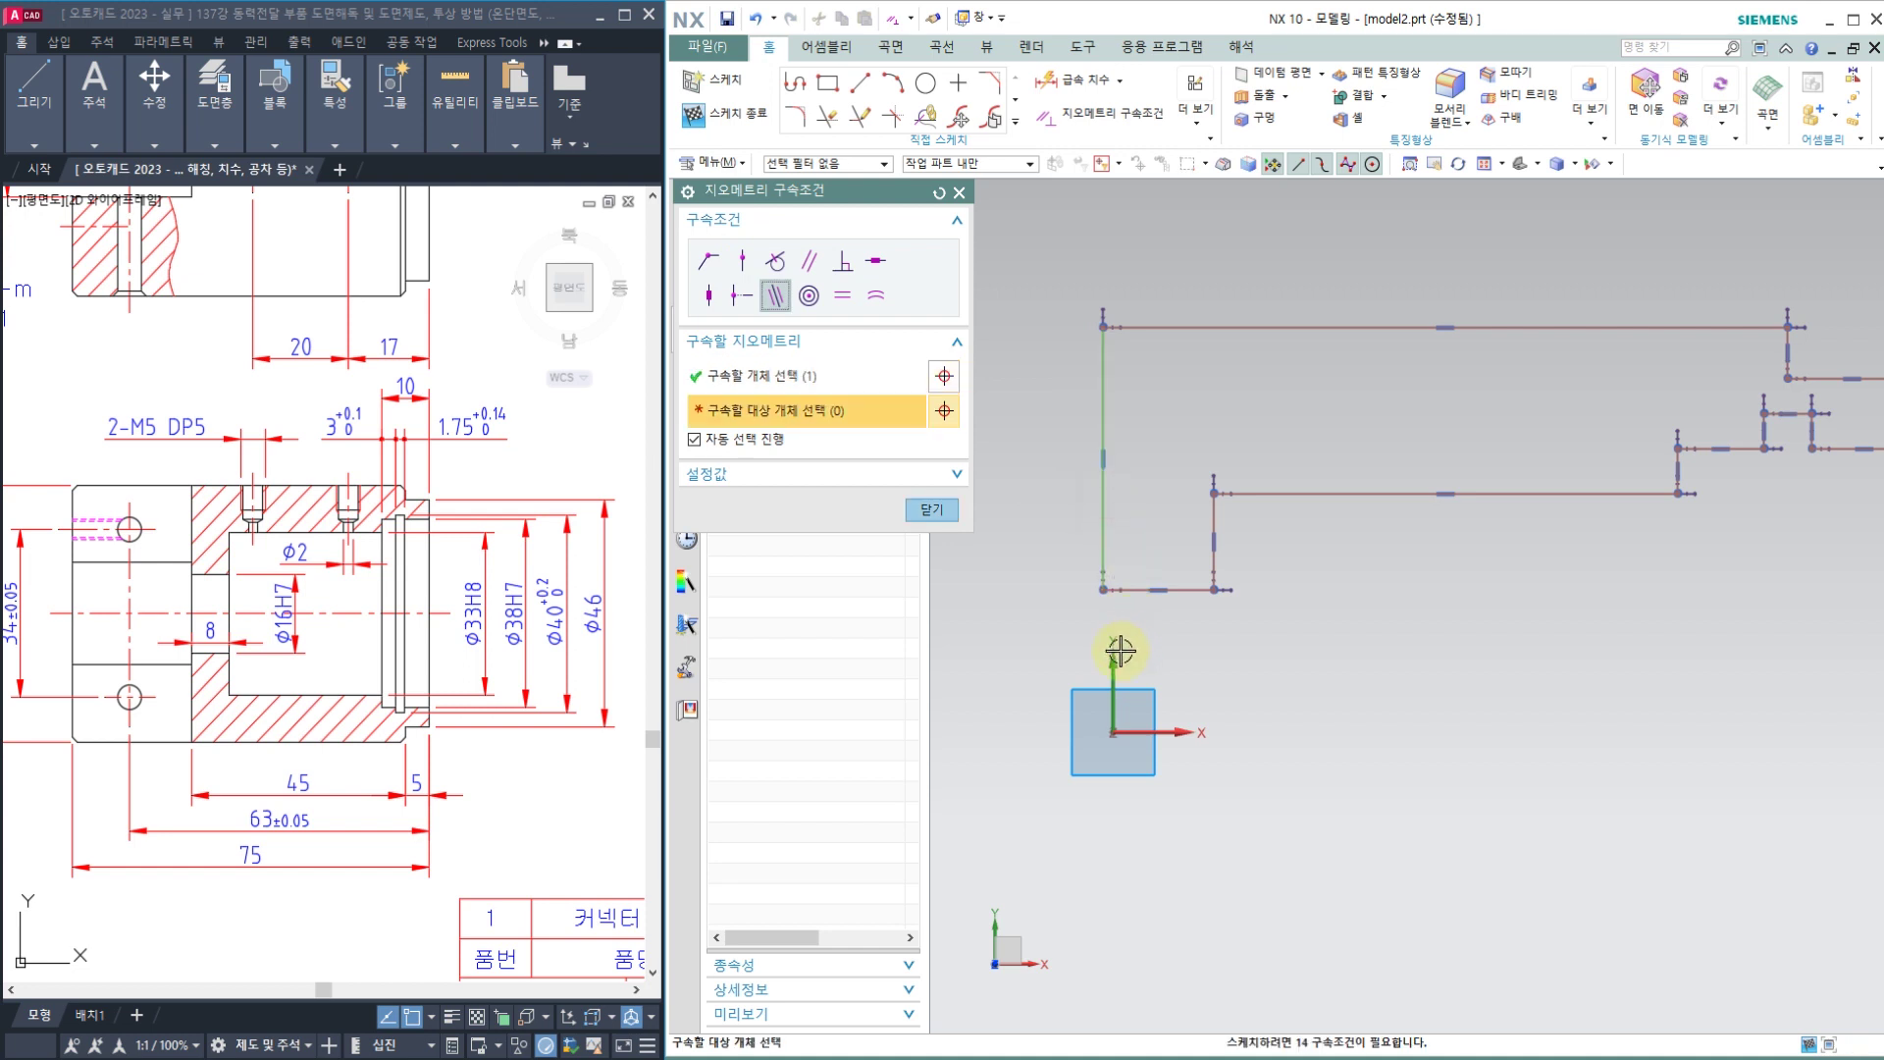
{"action": "left_click", "coordinate": [1113, 661]}
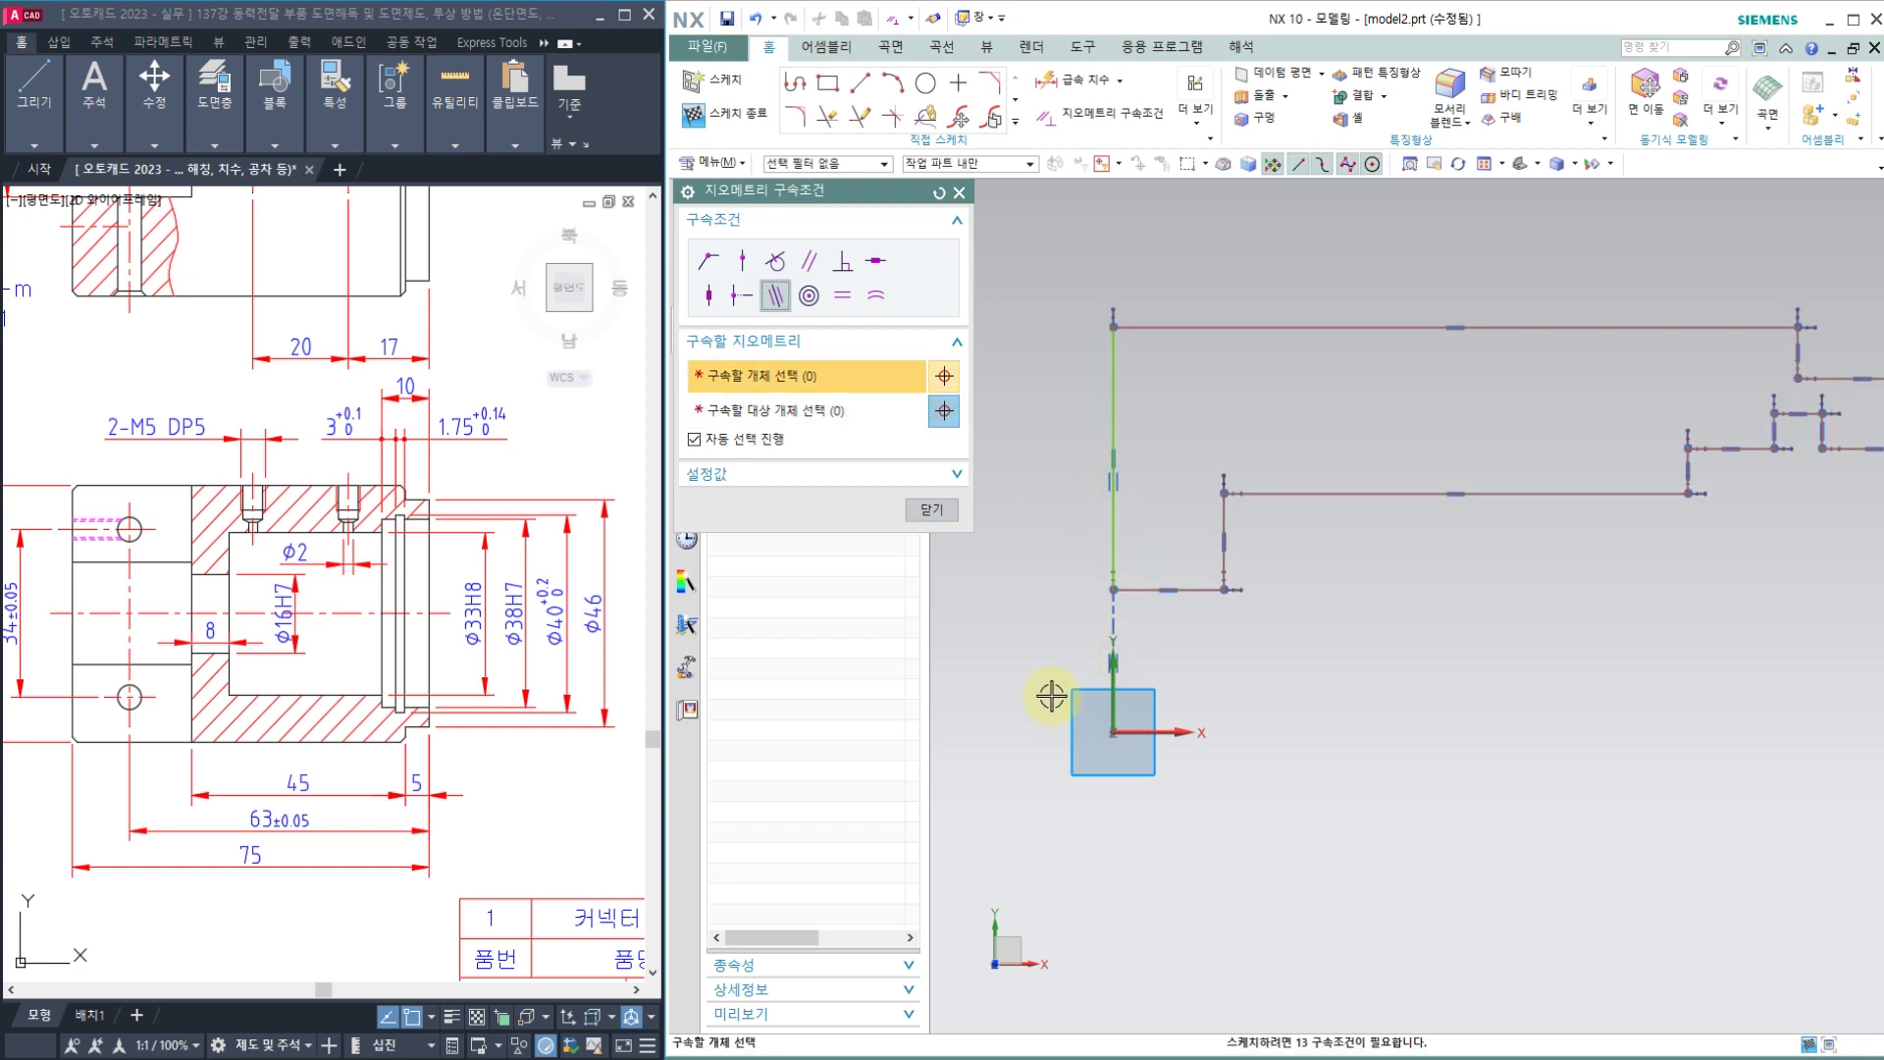
{"action": "left_click", "coordinate": [944, 518]}
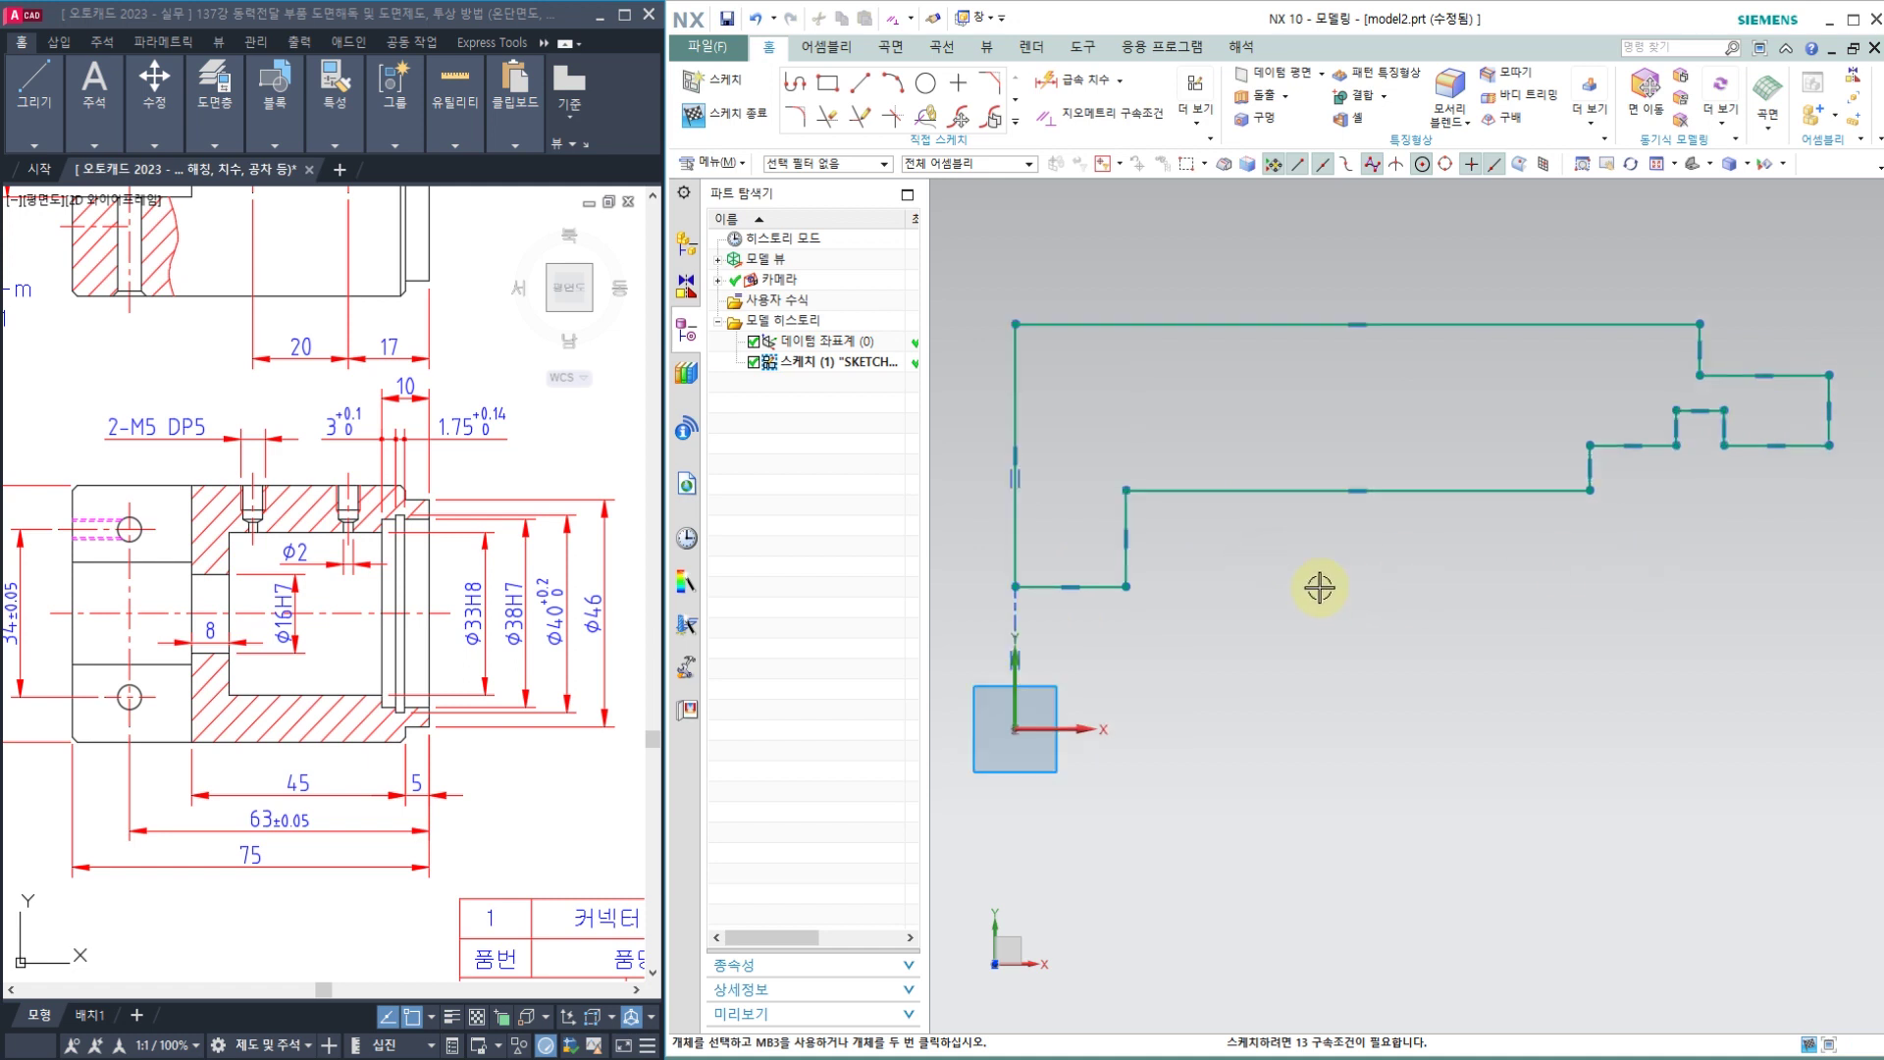
Step: Constrain the two short horizontal lines on either side of the groove to be collinear with each other
{"action": "left_click", "coordinate": [423, 539]}
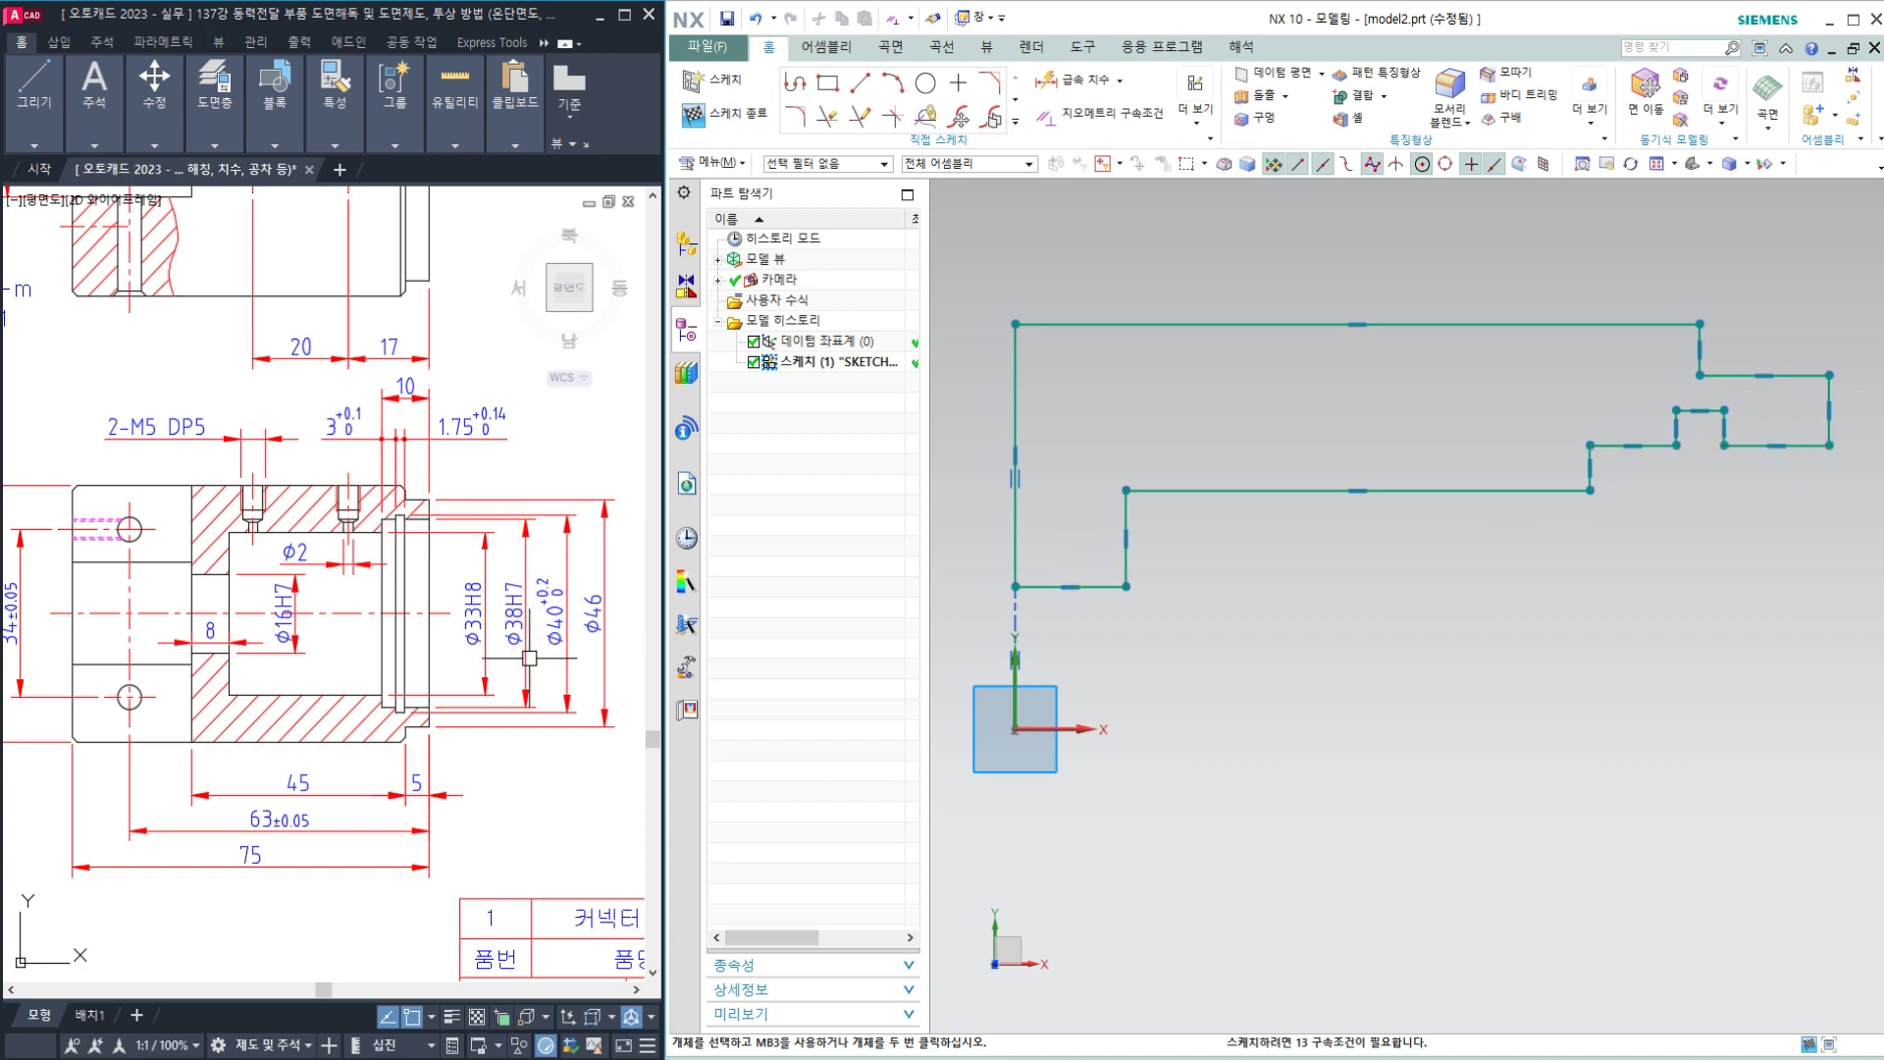
{"action": "left_click", "coordinate": [1074, 135]}
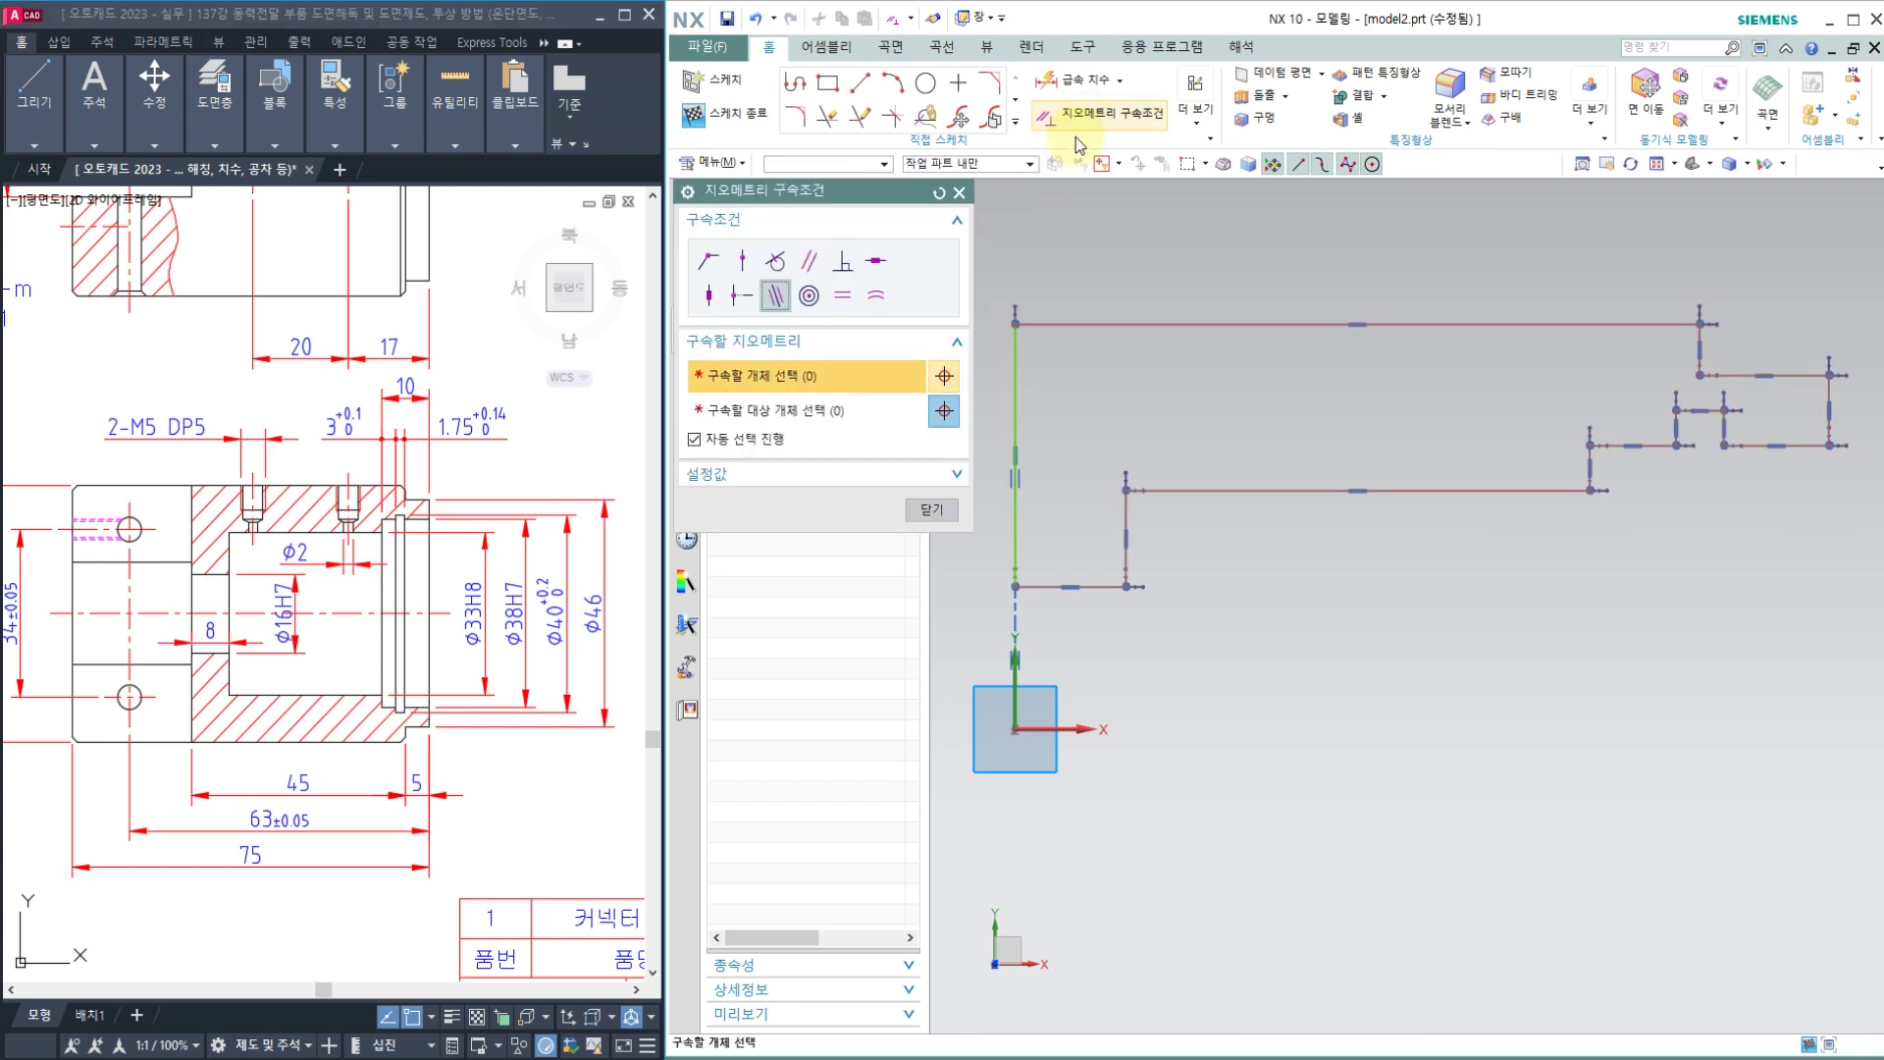
{"action": "left_click", "coordinate": [1782, 446]}
{"action": "left_click", "coordinate": [1657, 447]}
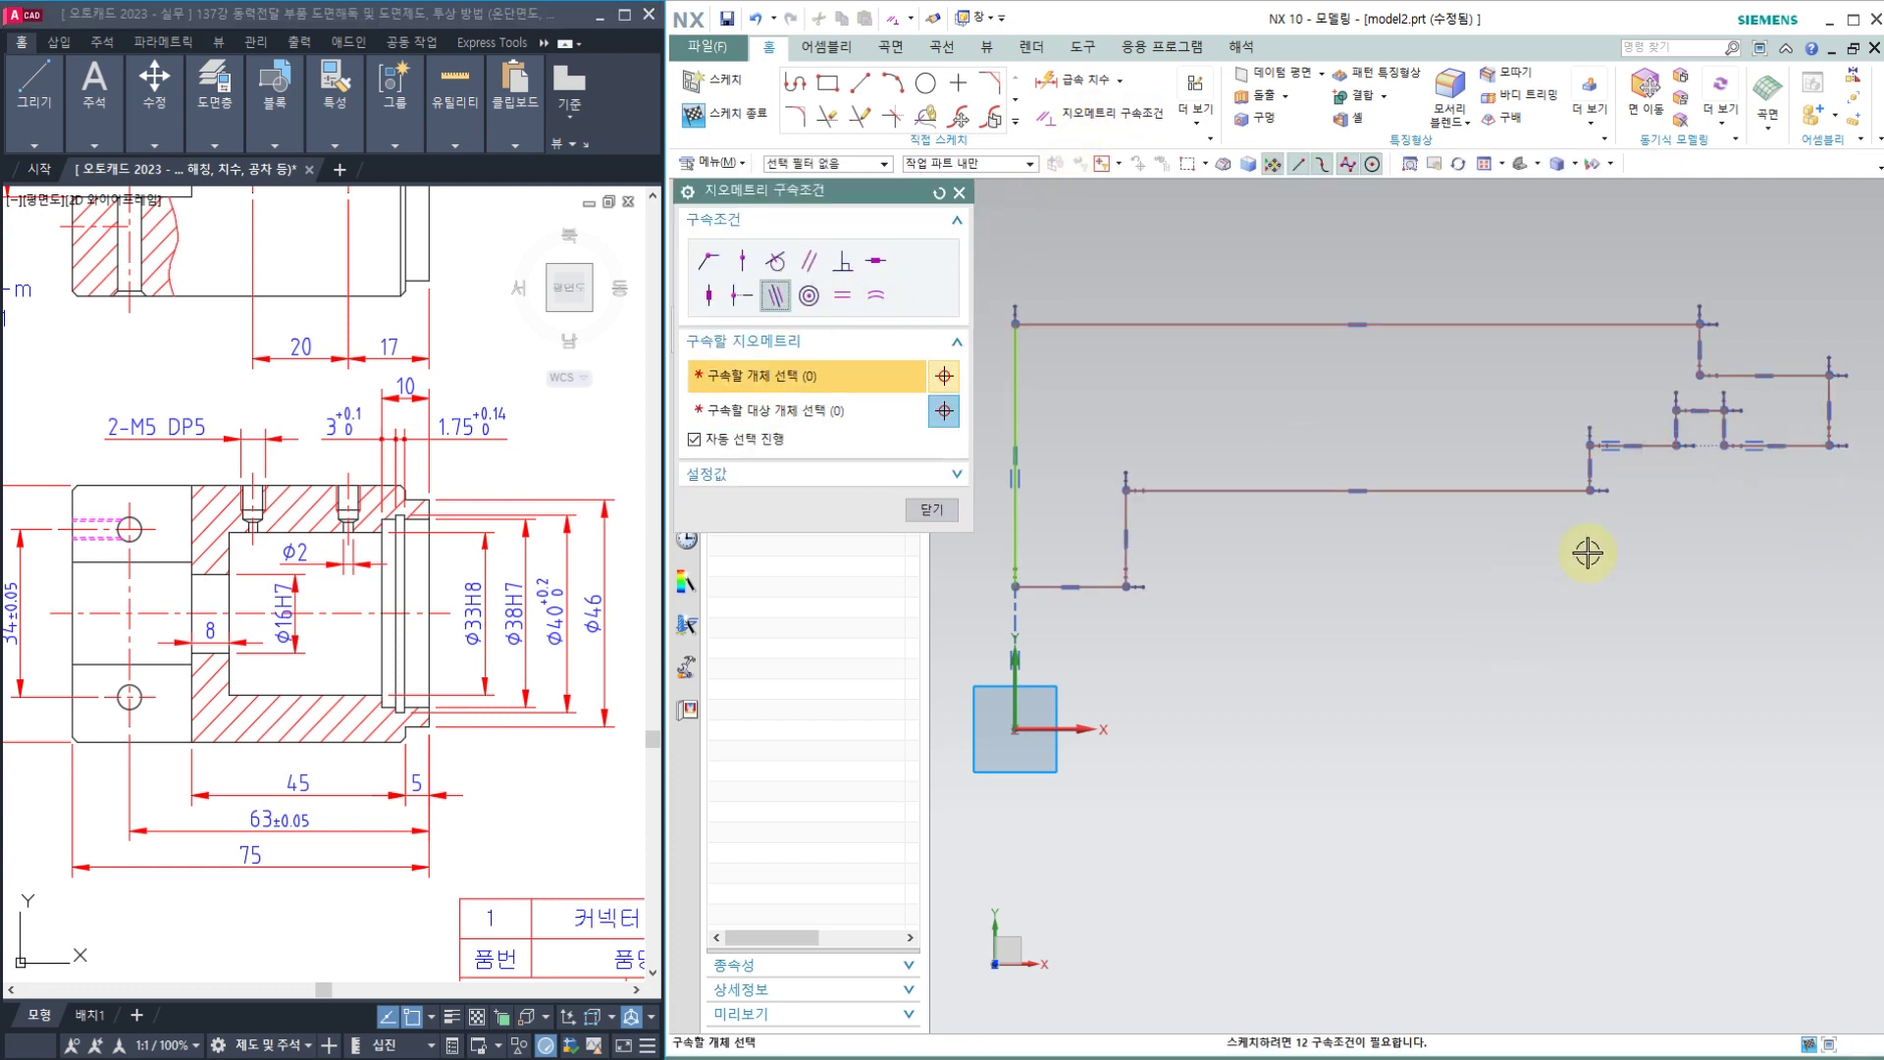
{"action": "left_click", "coordinate": [937, 510]}
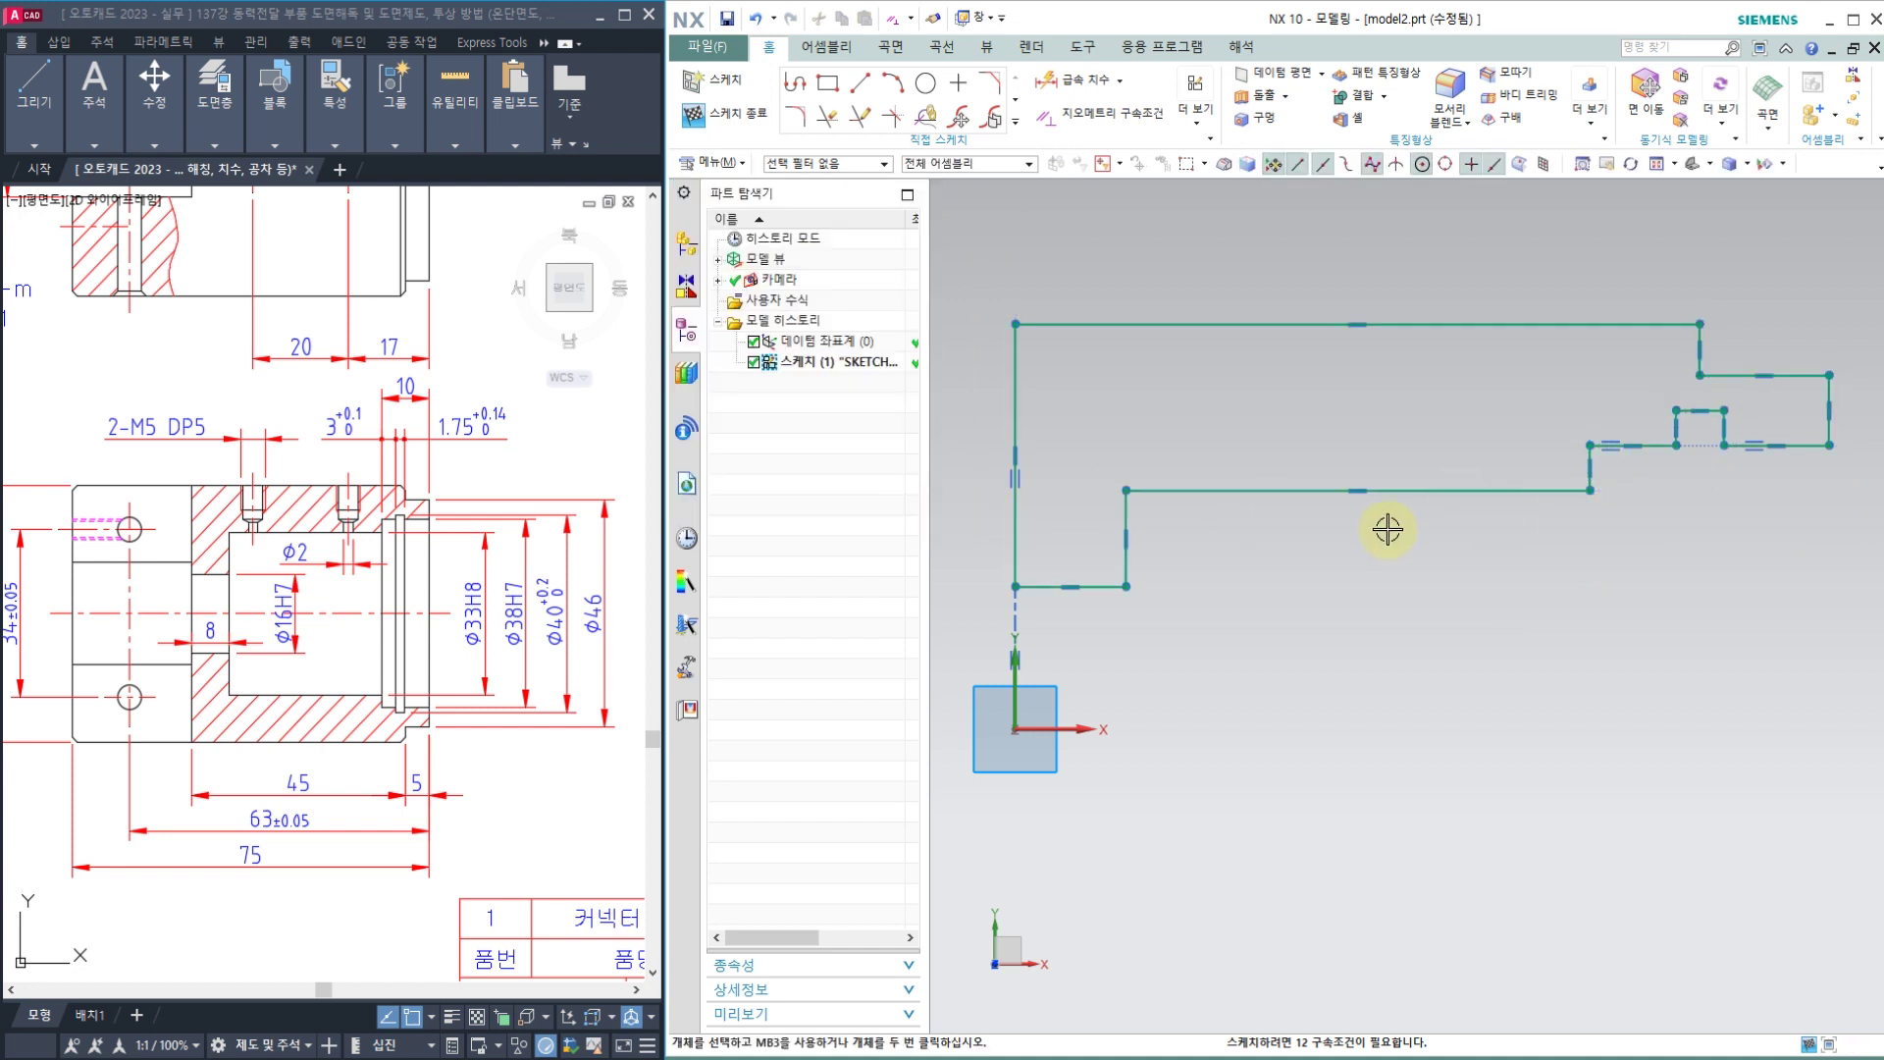
Step: Dimension the profile's lowest horizontal line from the X axis with Rapid Dimension, setting the distance to 16/2
{"action": "scroll", "coordinate": [1387, 529], "scroll_direction": "down", "scroll_amount": 1}
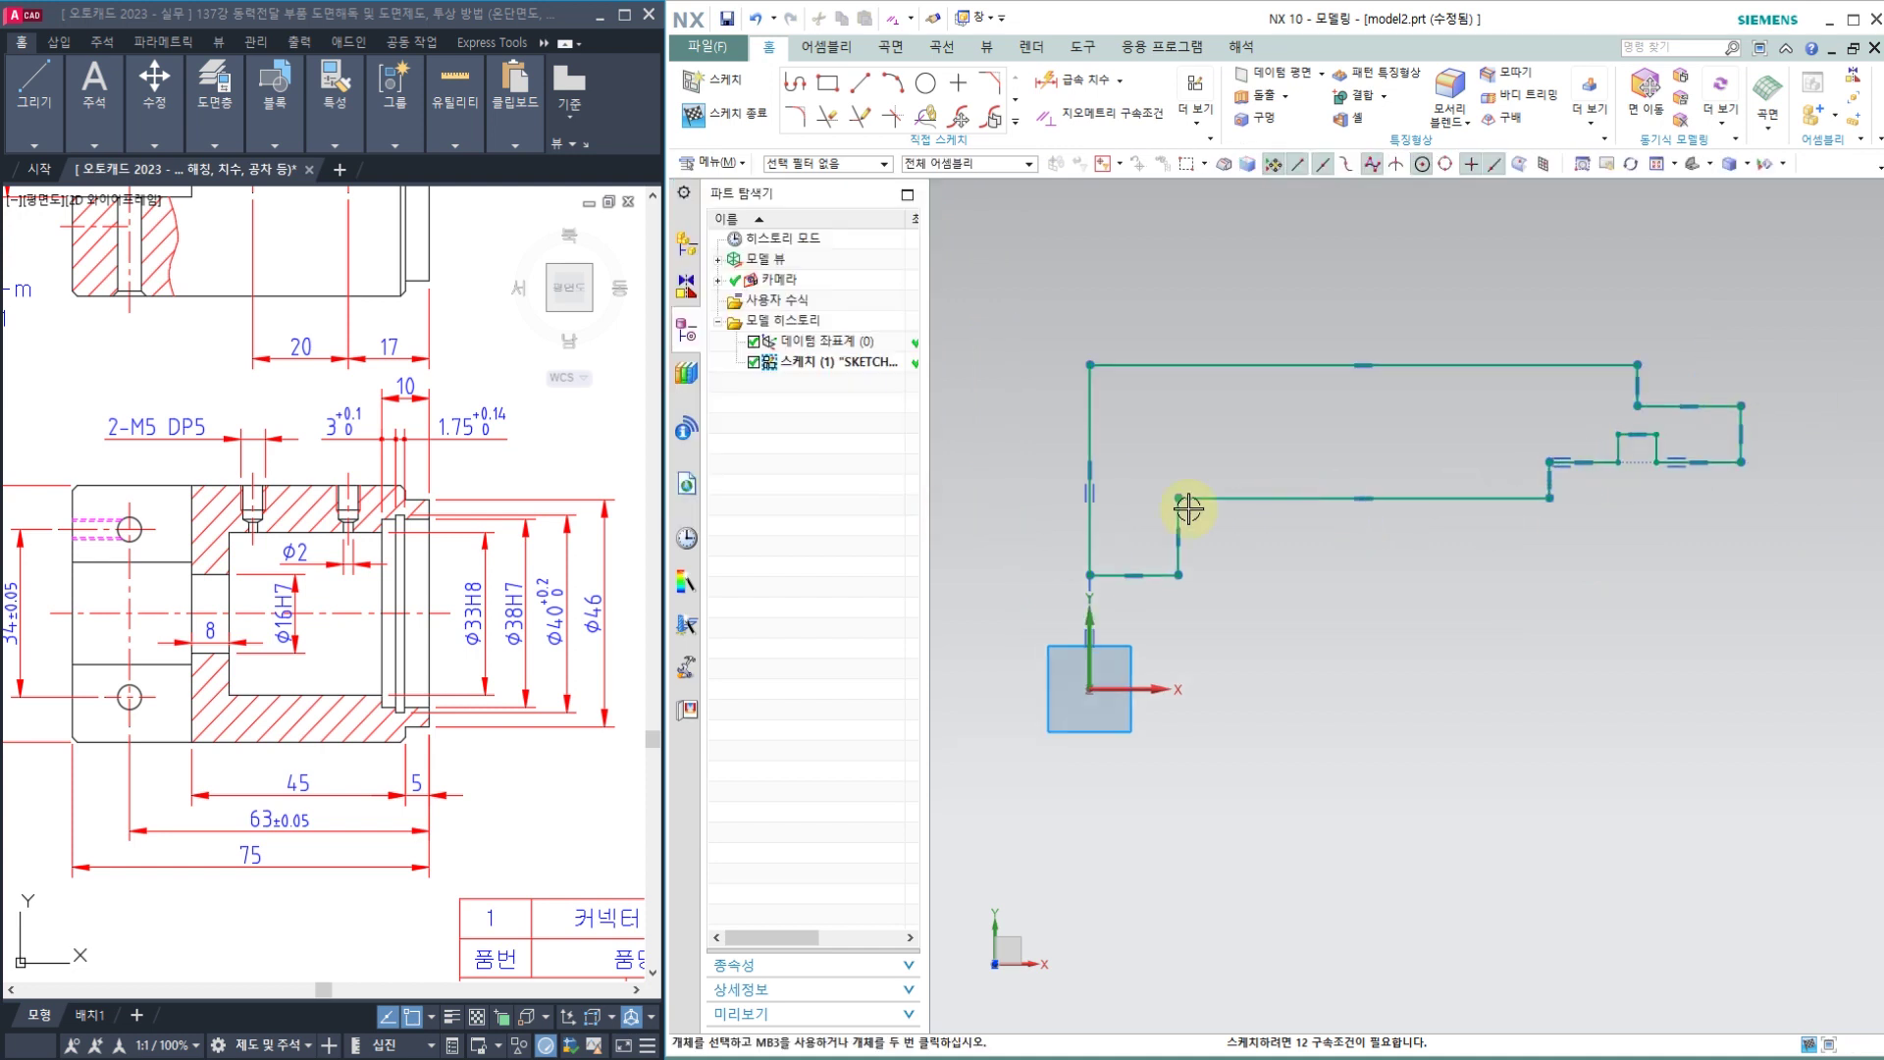
{"action": "left_click", "coordinate": [1087, 86]}
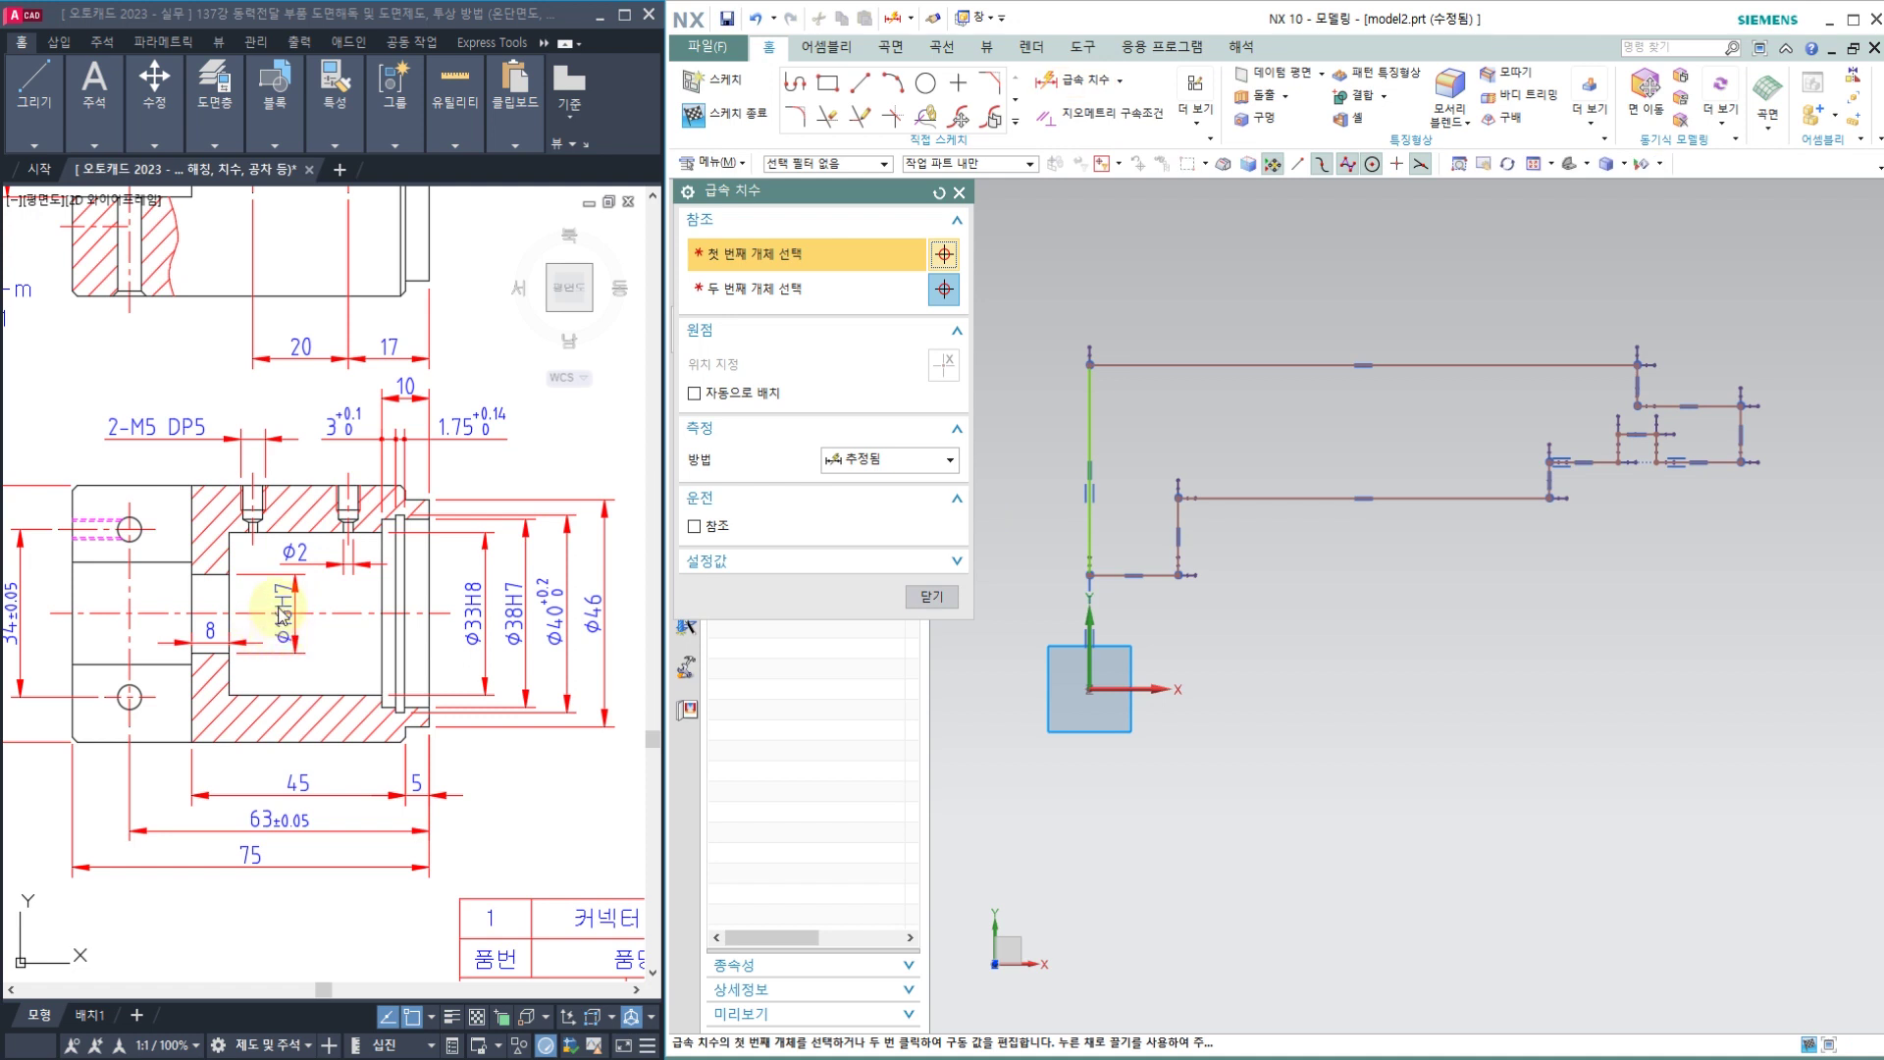
{"action": "left_click", "coordinate": [1161, 575]}
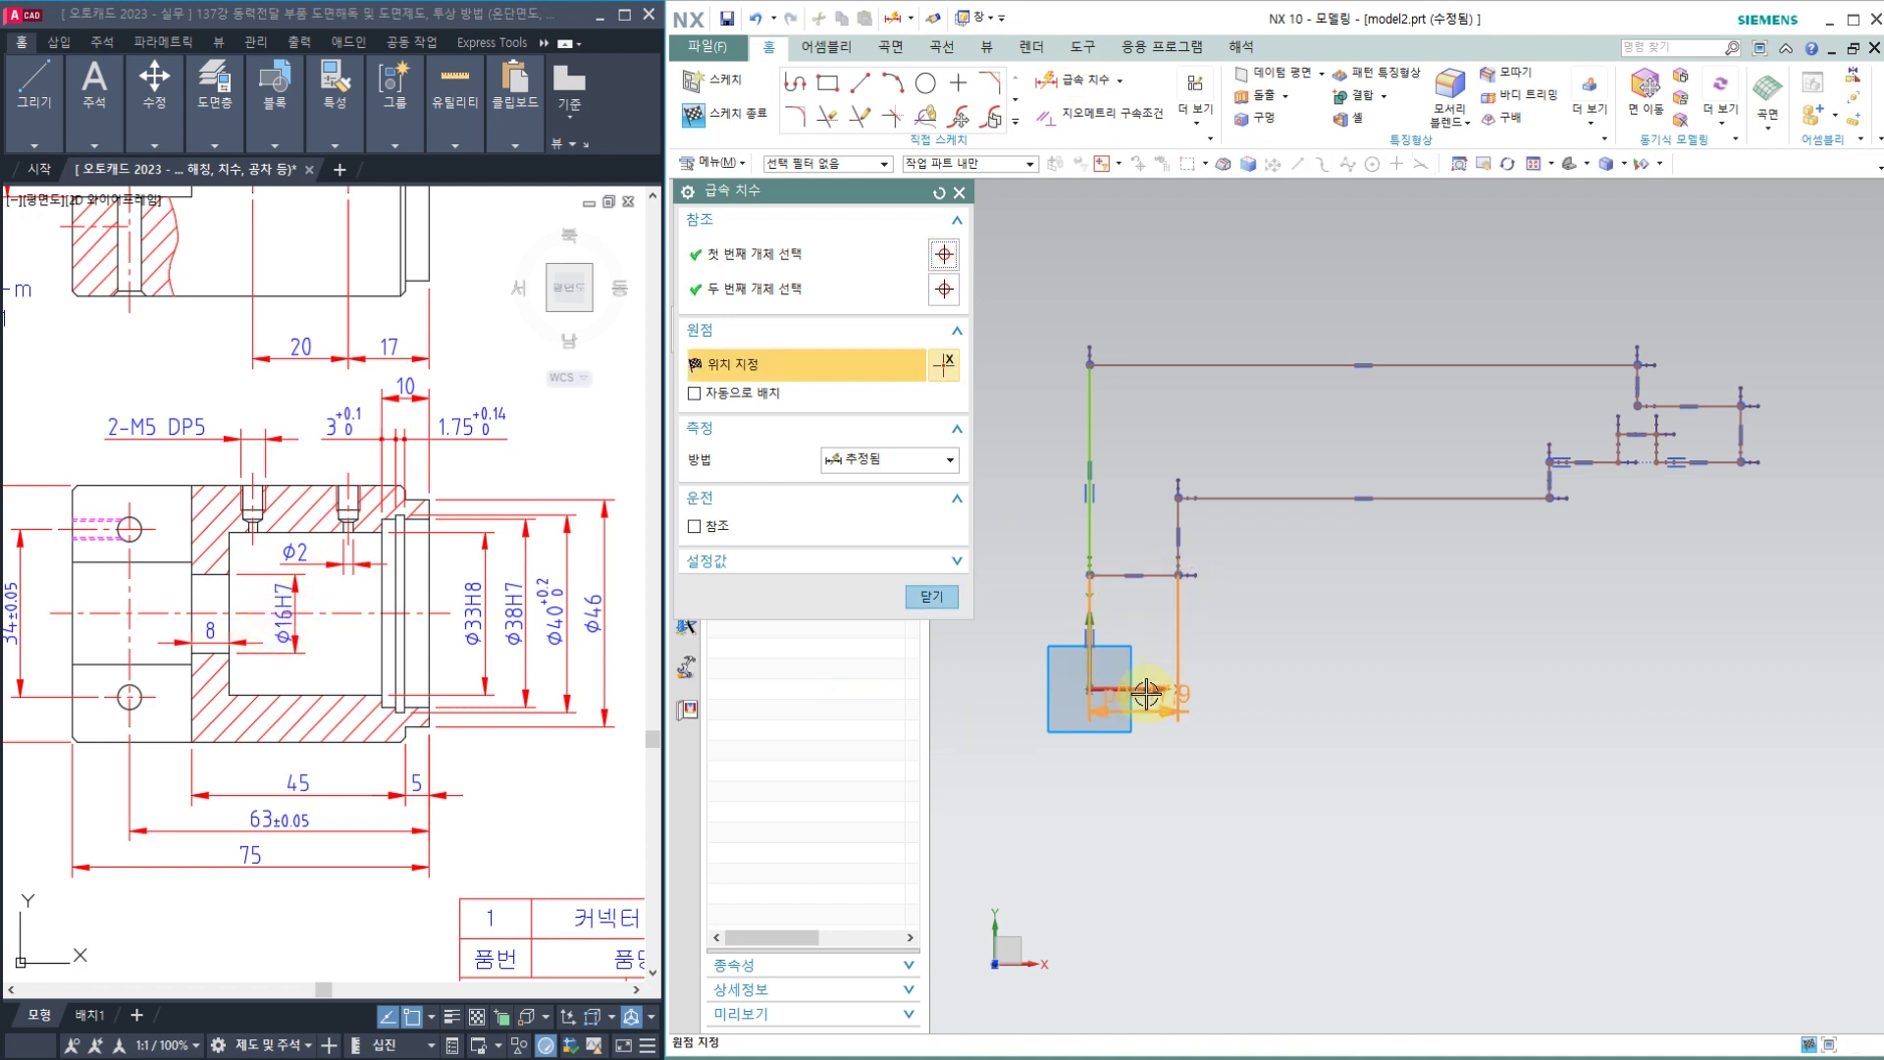
{"action": "left_click", "coordinate": [1025, 648]}
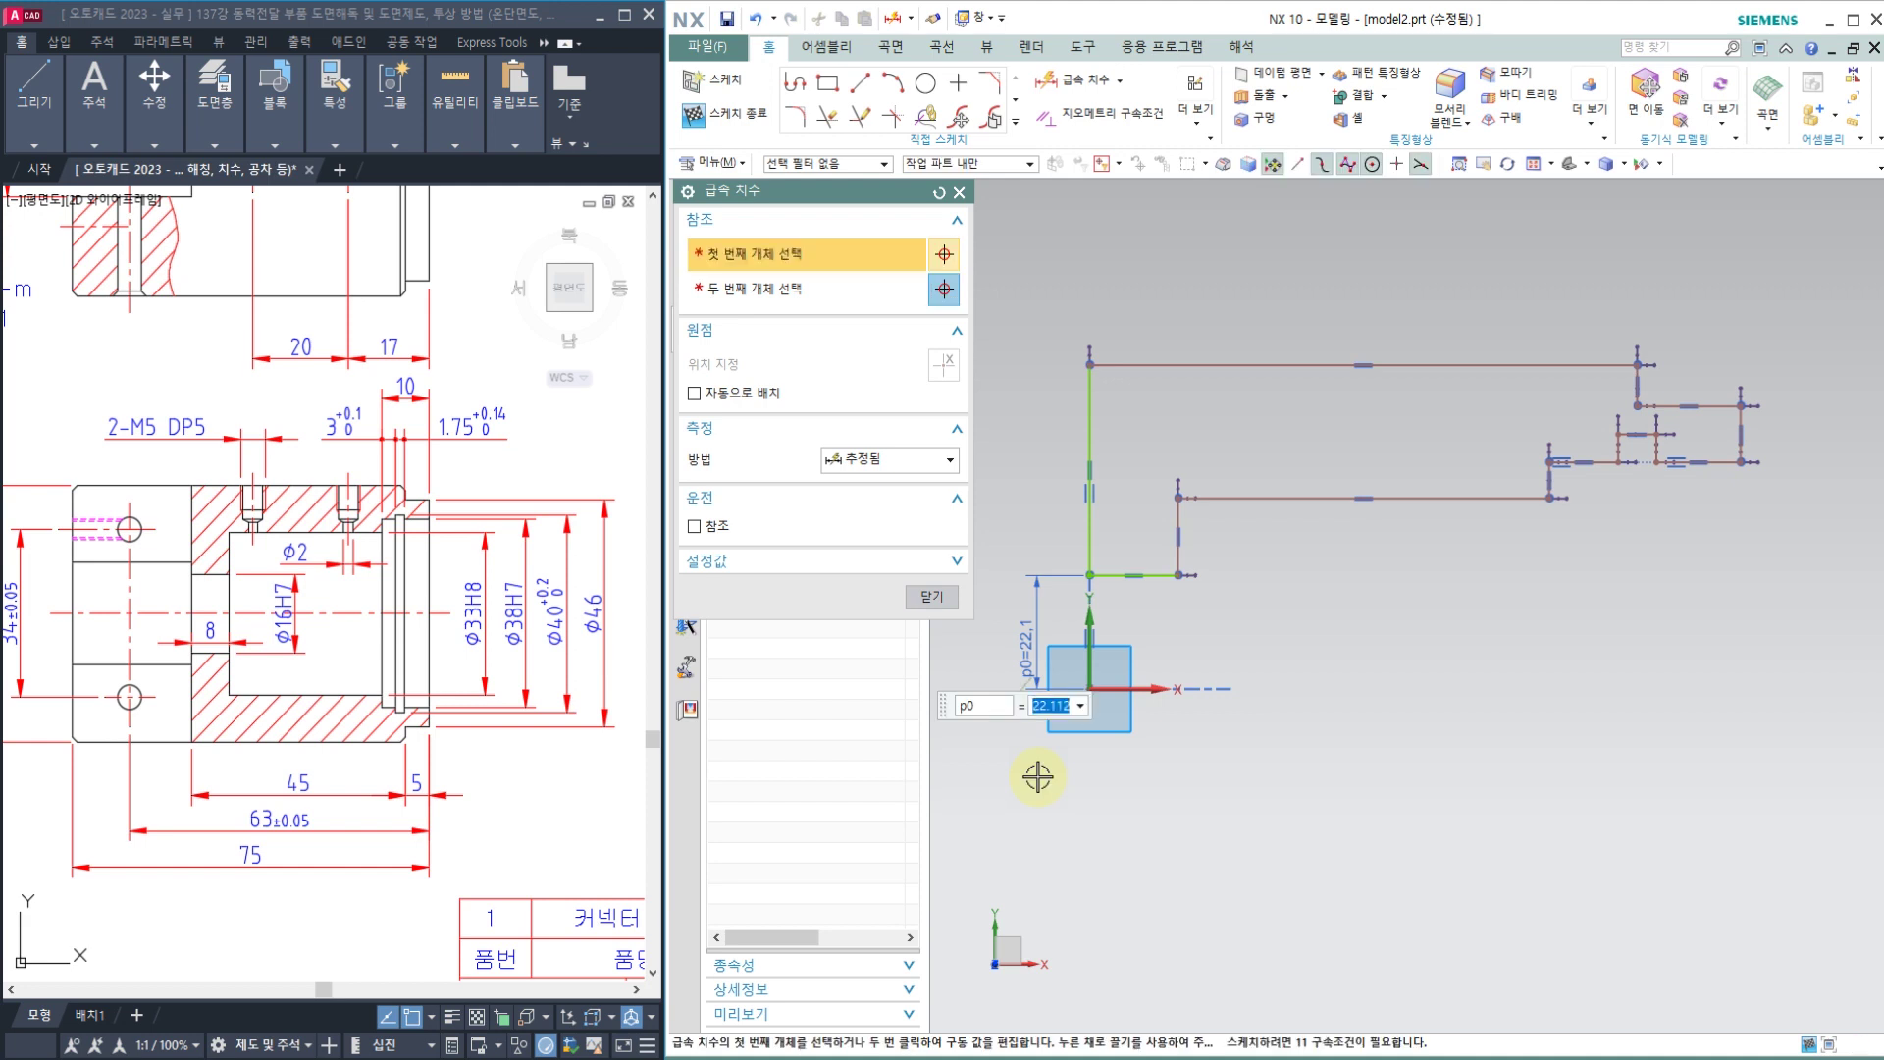
{"action": "key", "text": "Return"}
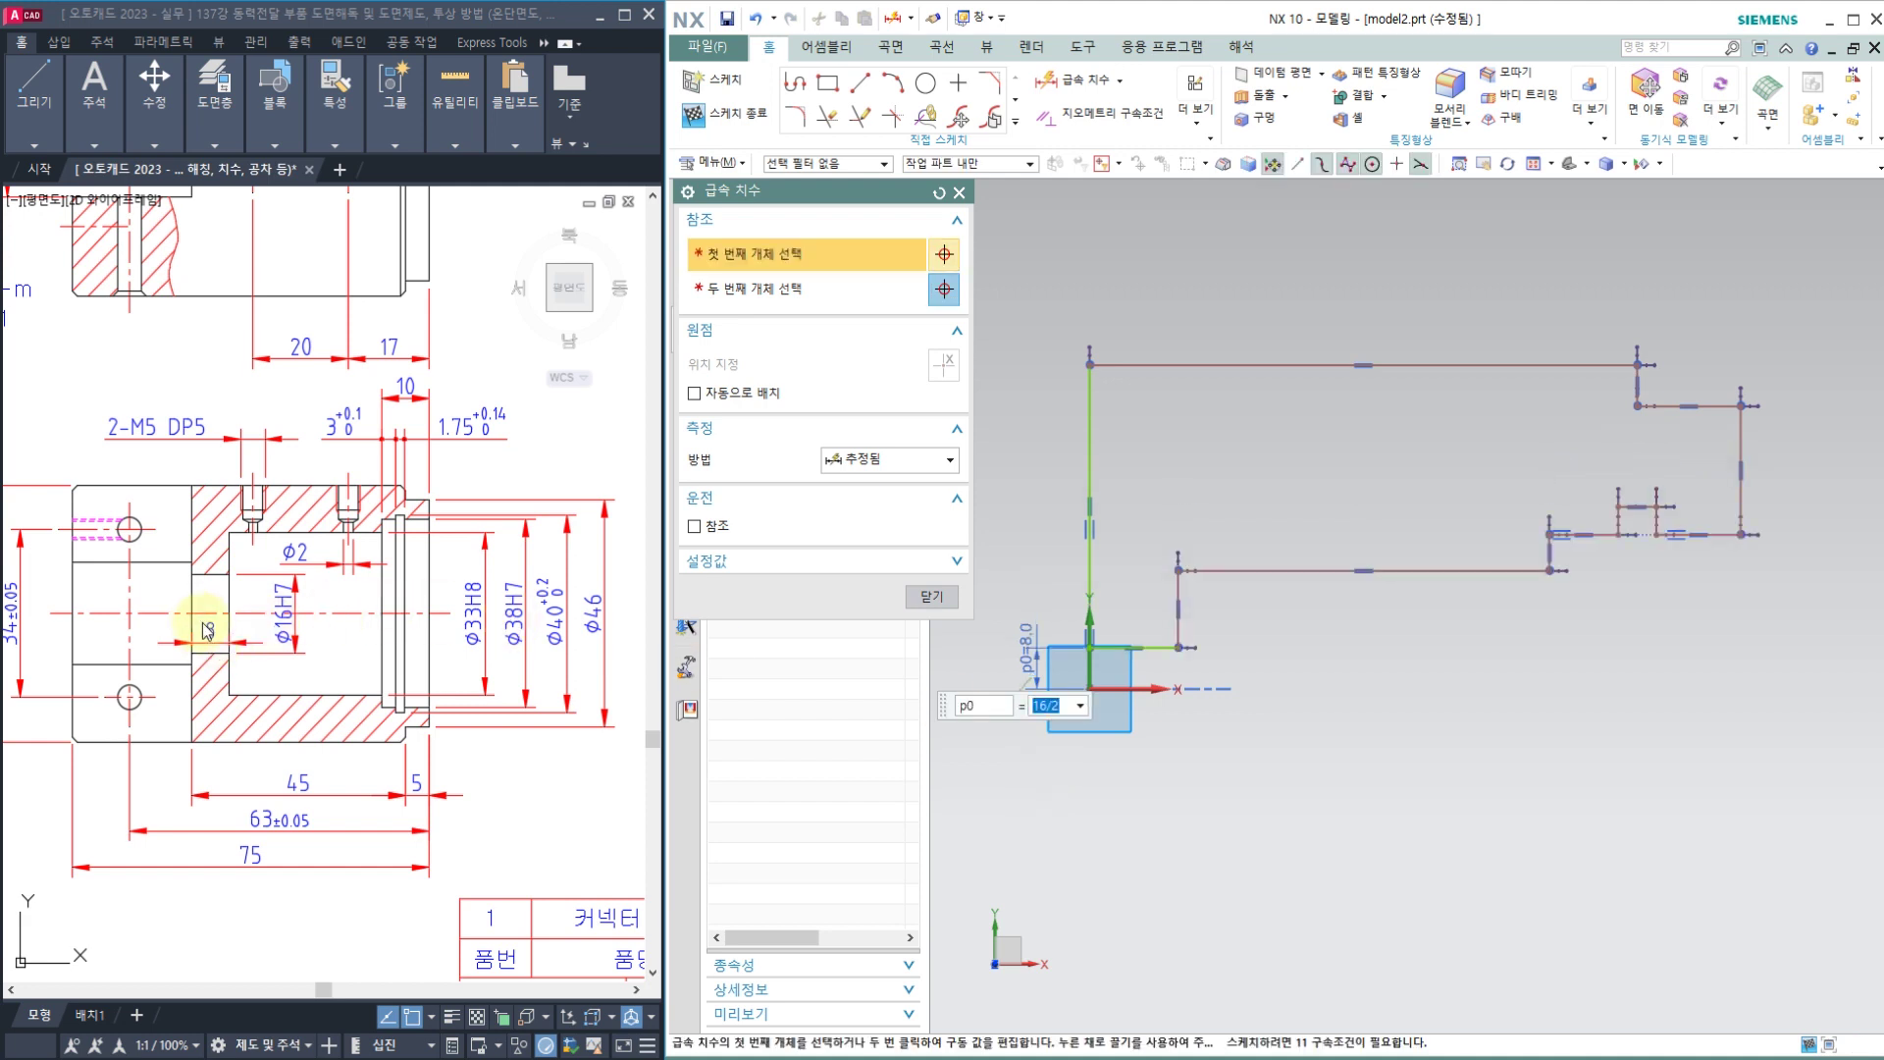
Step: Dimension the horizontal length of the profile's lowest line and set it to 8 mm
{"action": "left_click", "coordinate": [1177, 655]}
{"action": "left_click", "coordinate": [1088, 660]}
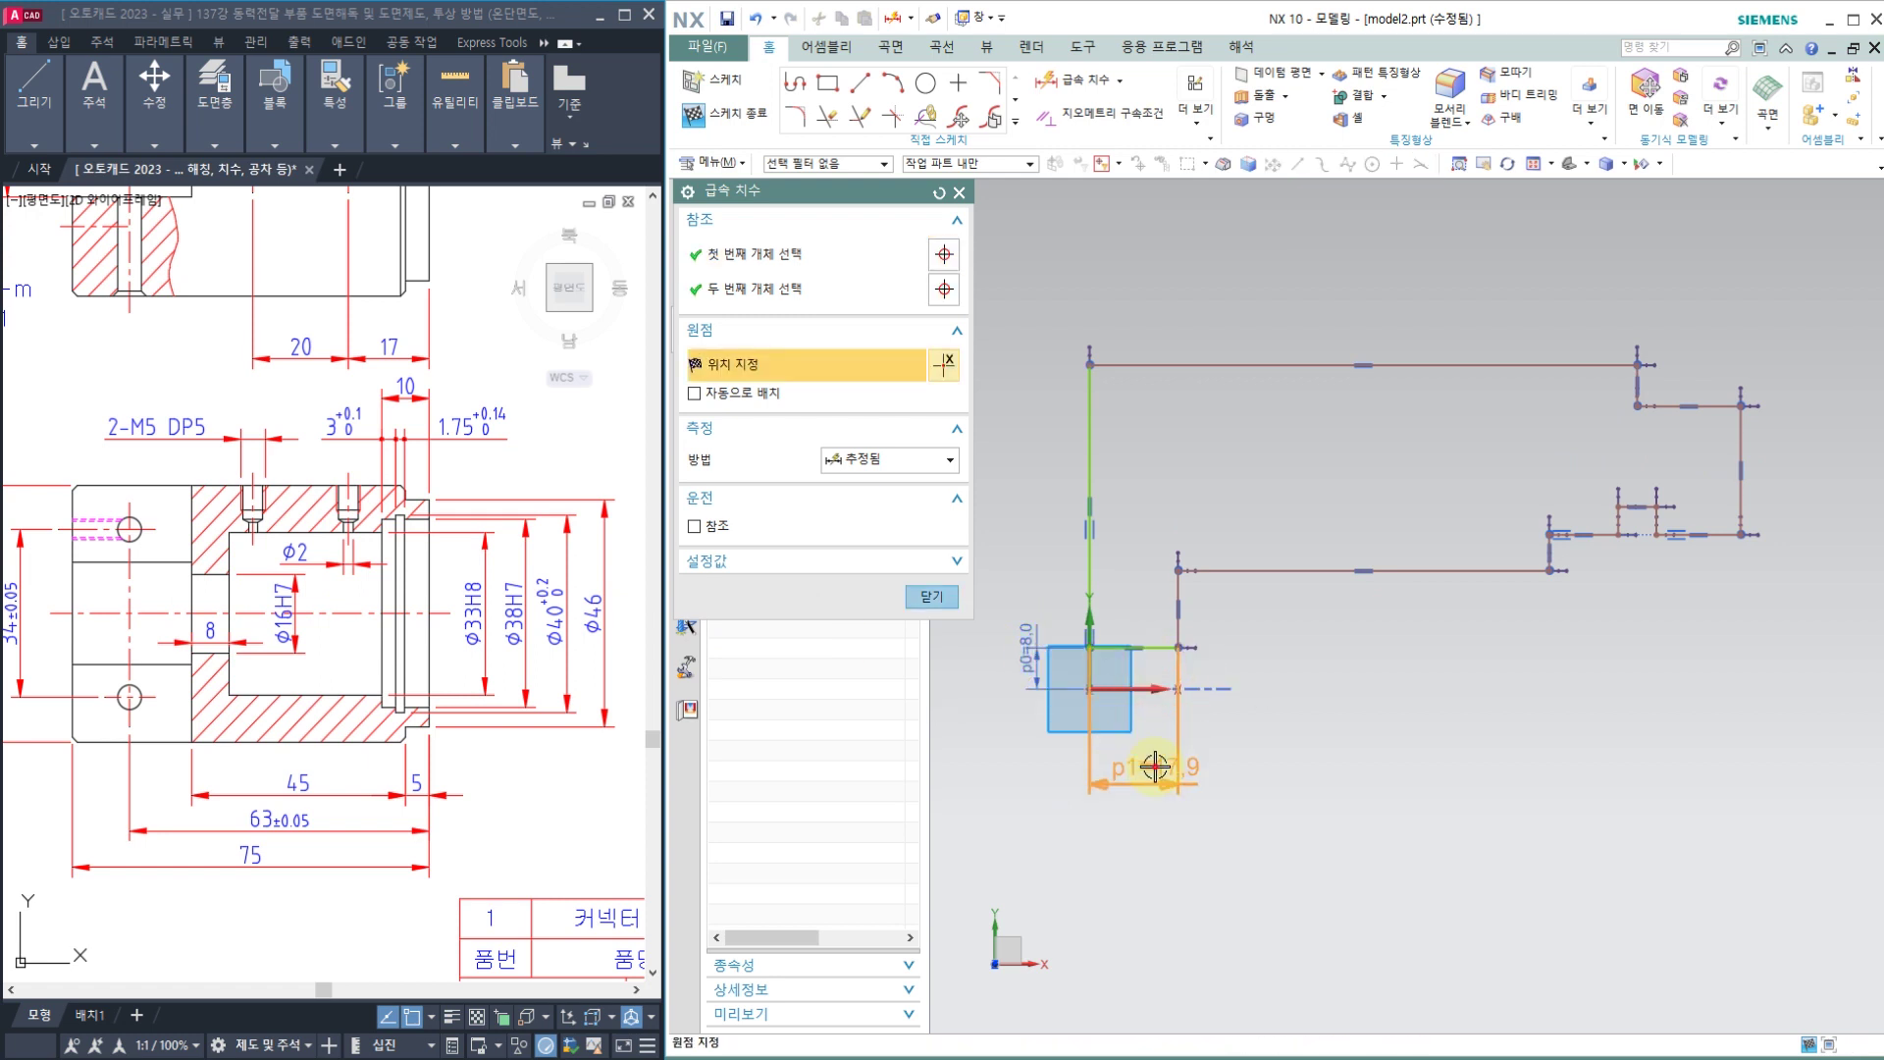
{"action": "left_click", "coordinate": [1155, 767]}
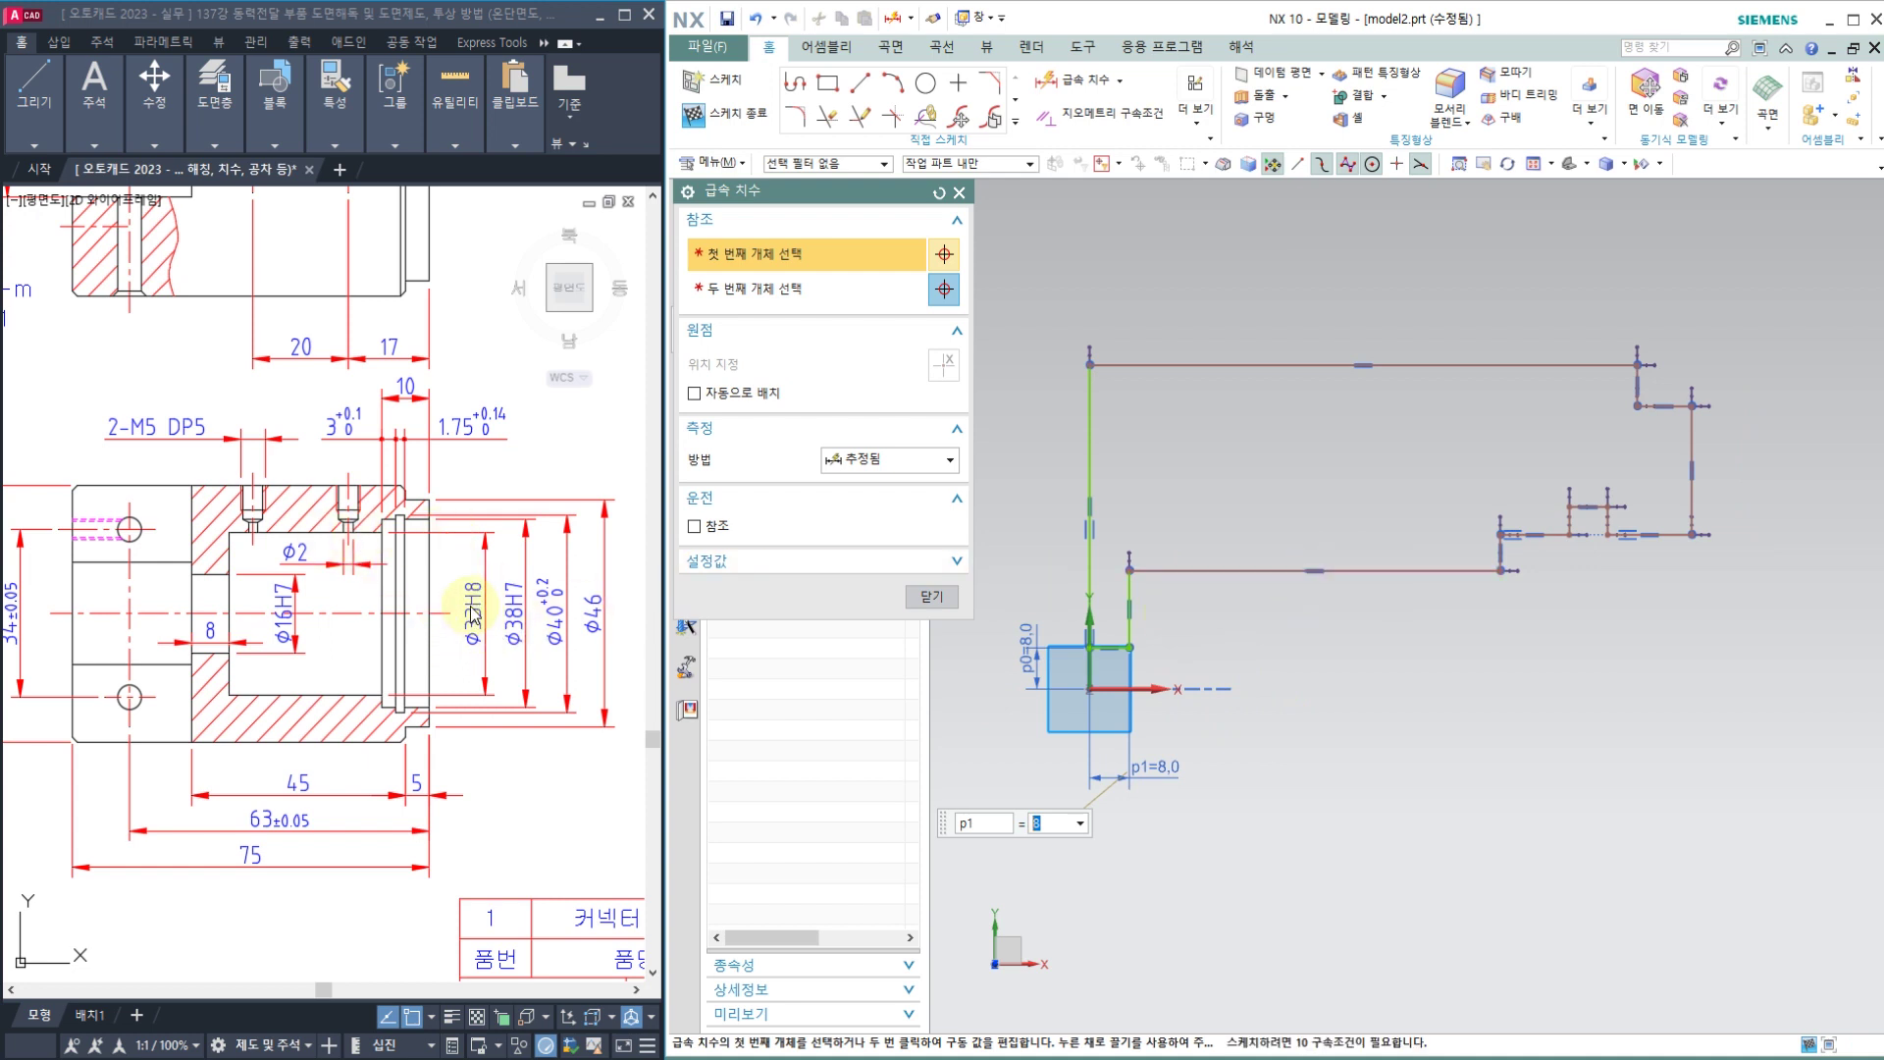
Step: Dimension the long inner bore line from the X axis and set the distance to 33/2
{"action": "left_click", "coordinate": [1215, 570]}
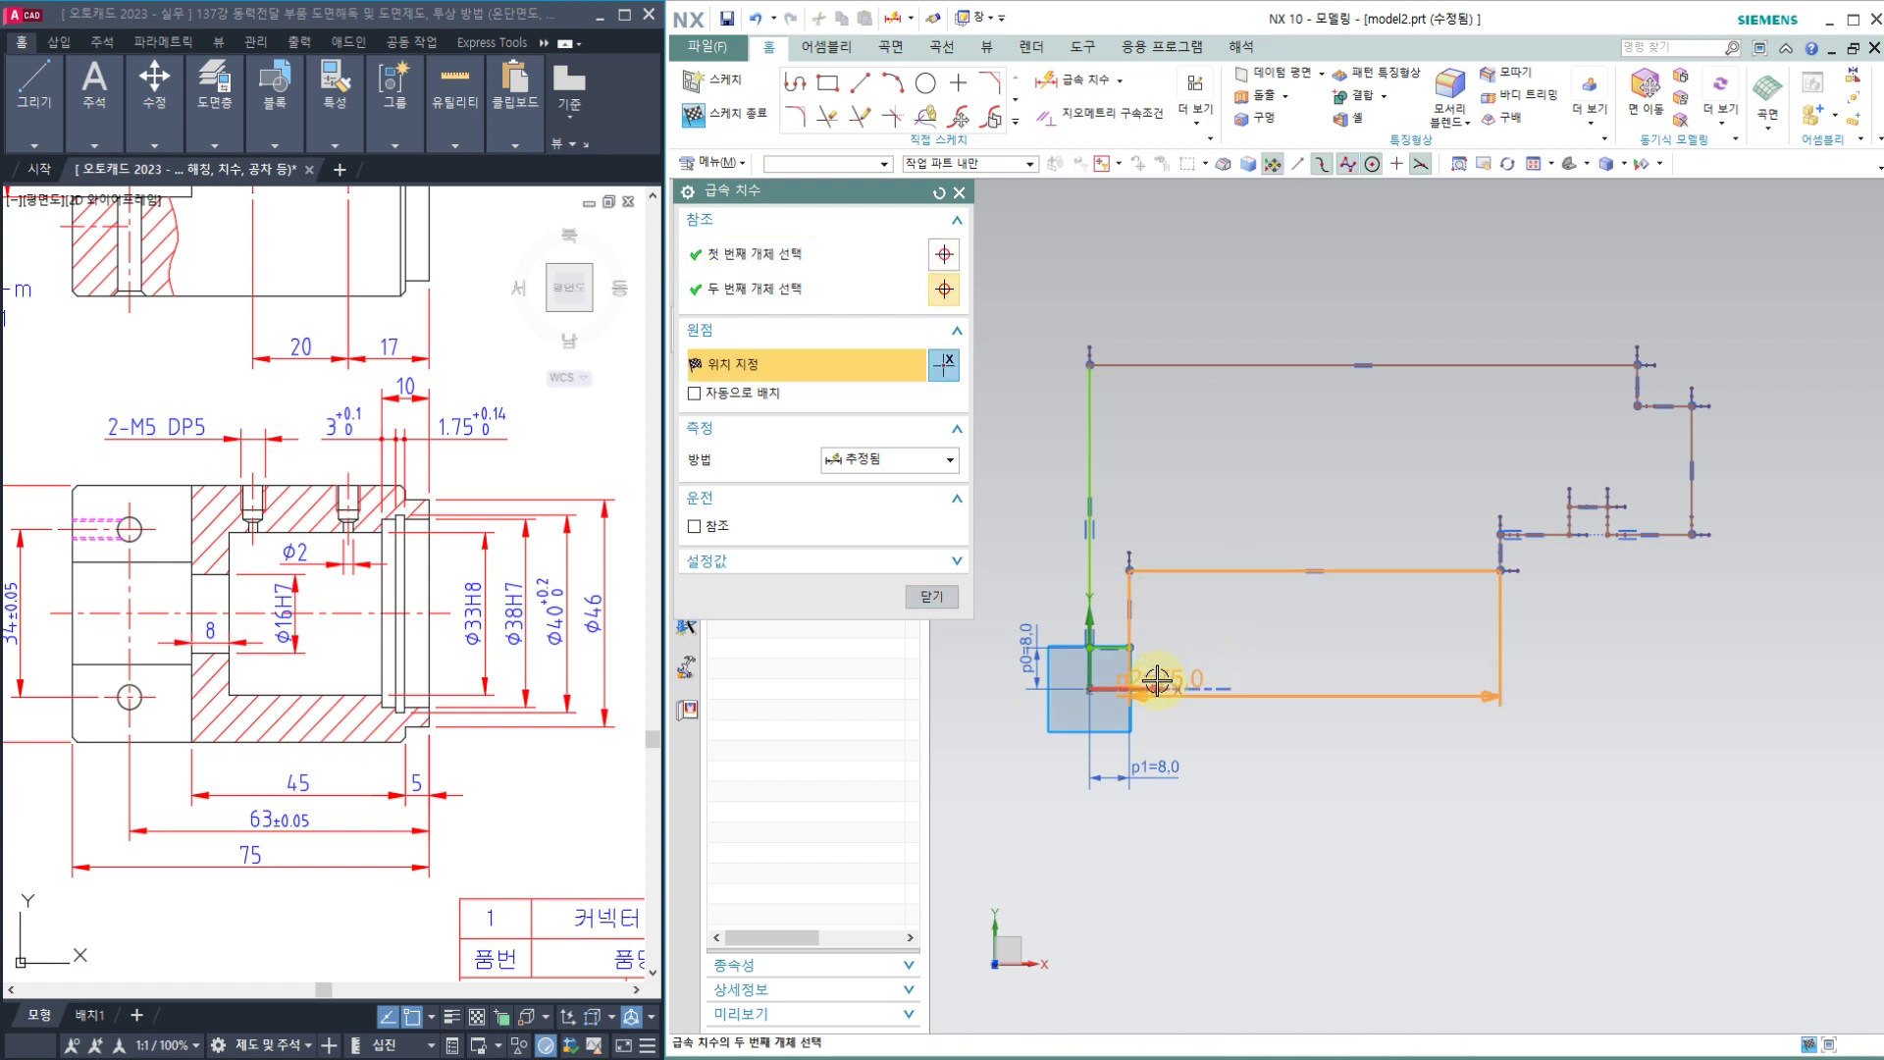
{"action": "left_click", "coordinate": [1155, 688]}
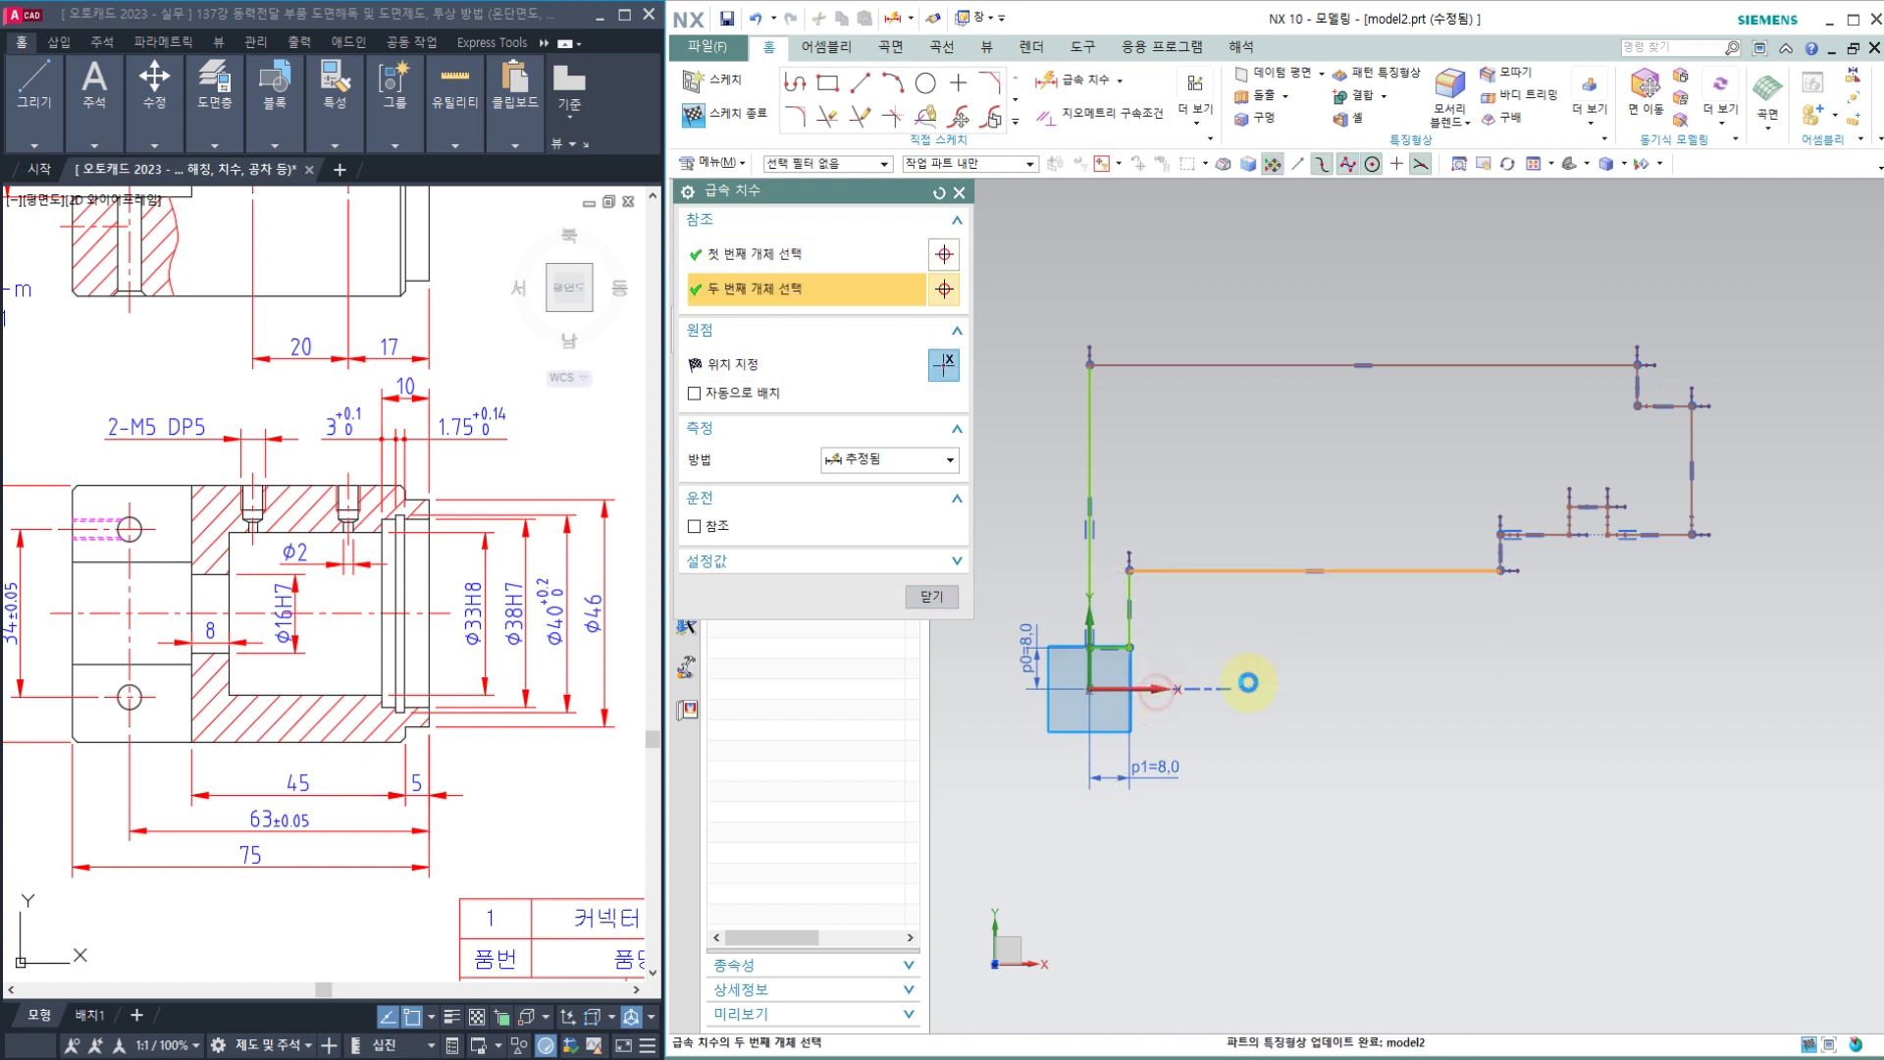
{"action": "left_click", "coordinate": [1334, 662]}
{"action": "type", "text": "33/2"}
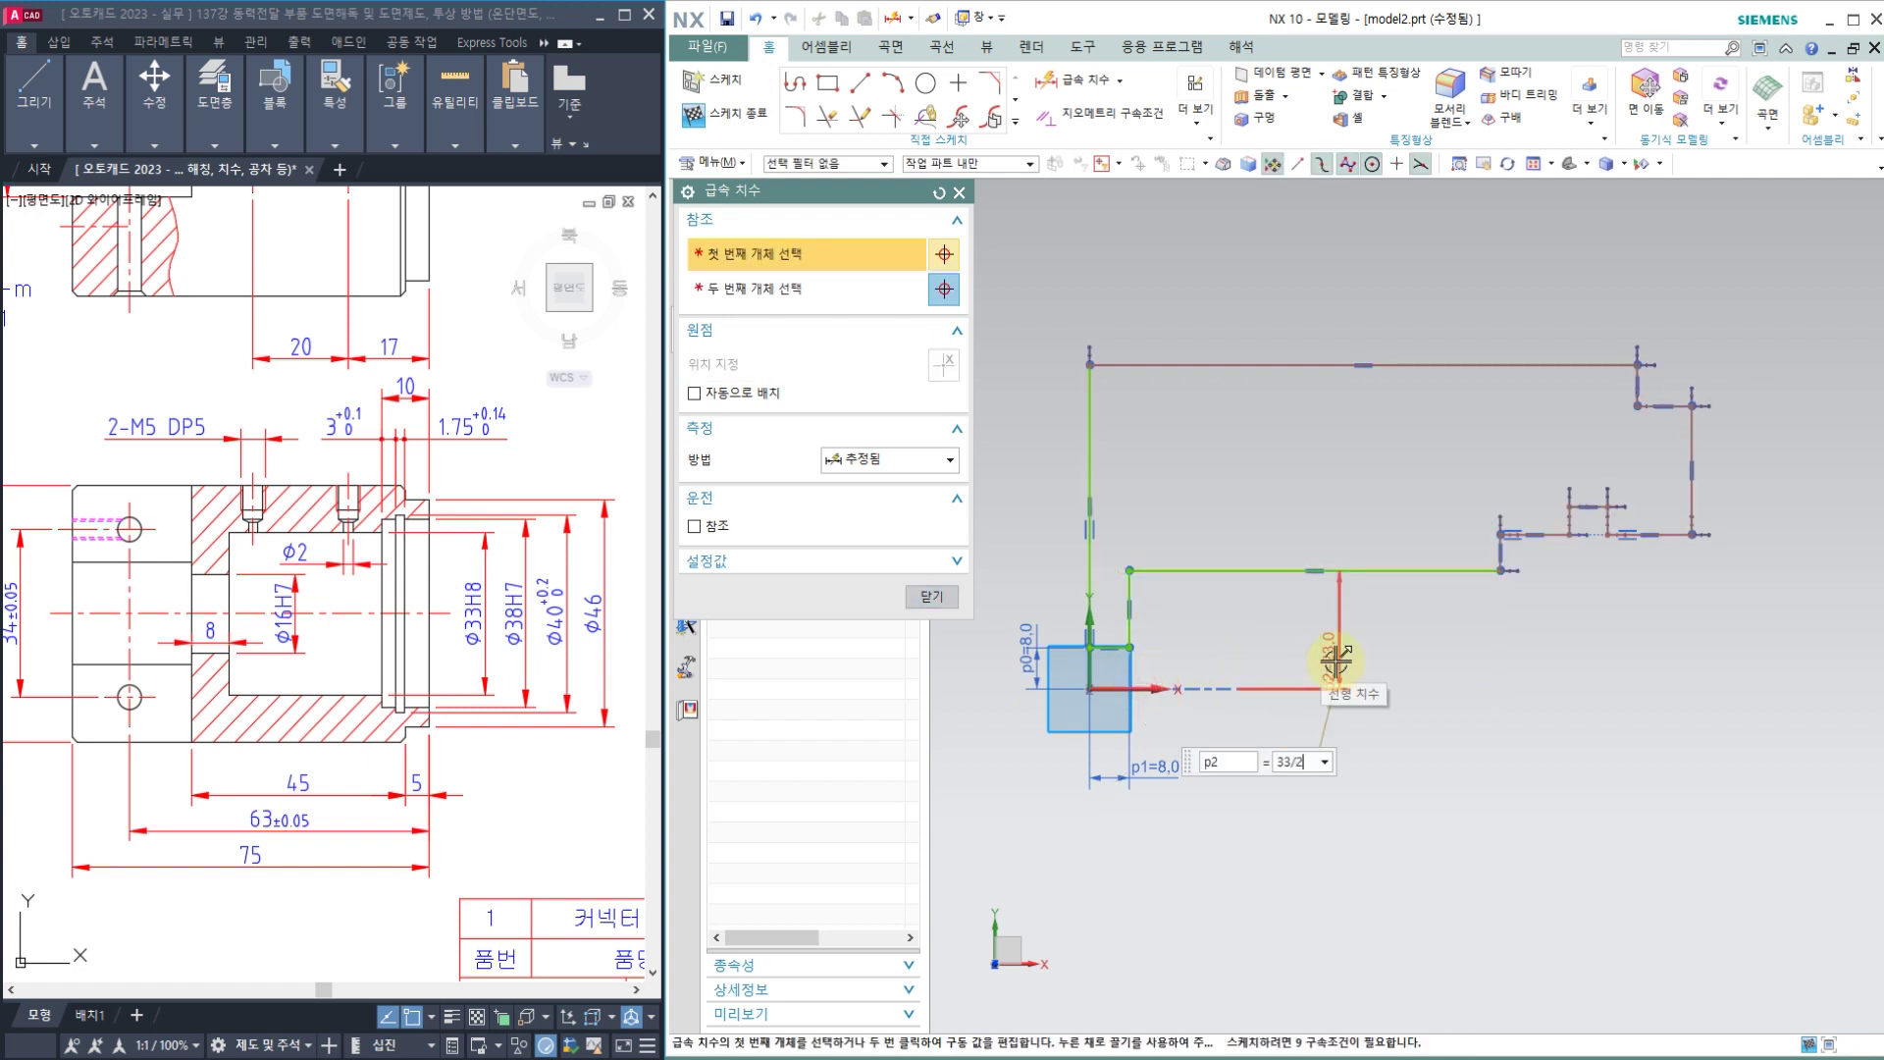
{"action": "key", "text": "Return"}
Step: Dimension the short horizontal line beside the groove from the X axis and set the distance to 38/2
{"action": "scroll", "coordinate": [1207, 593], "scroll_direction": "up", "scroll_amount": 2}
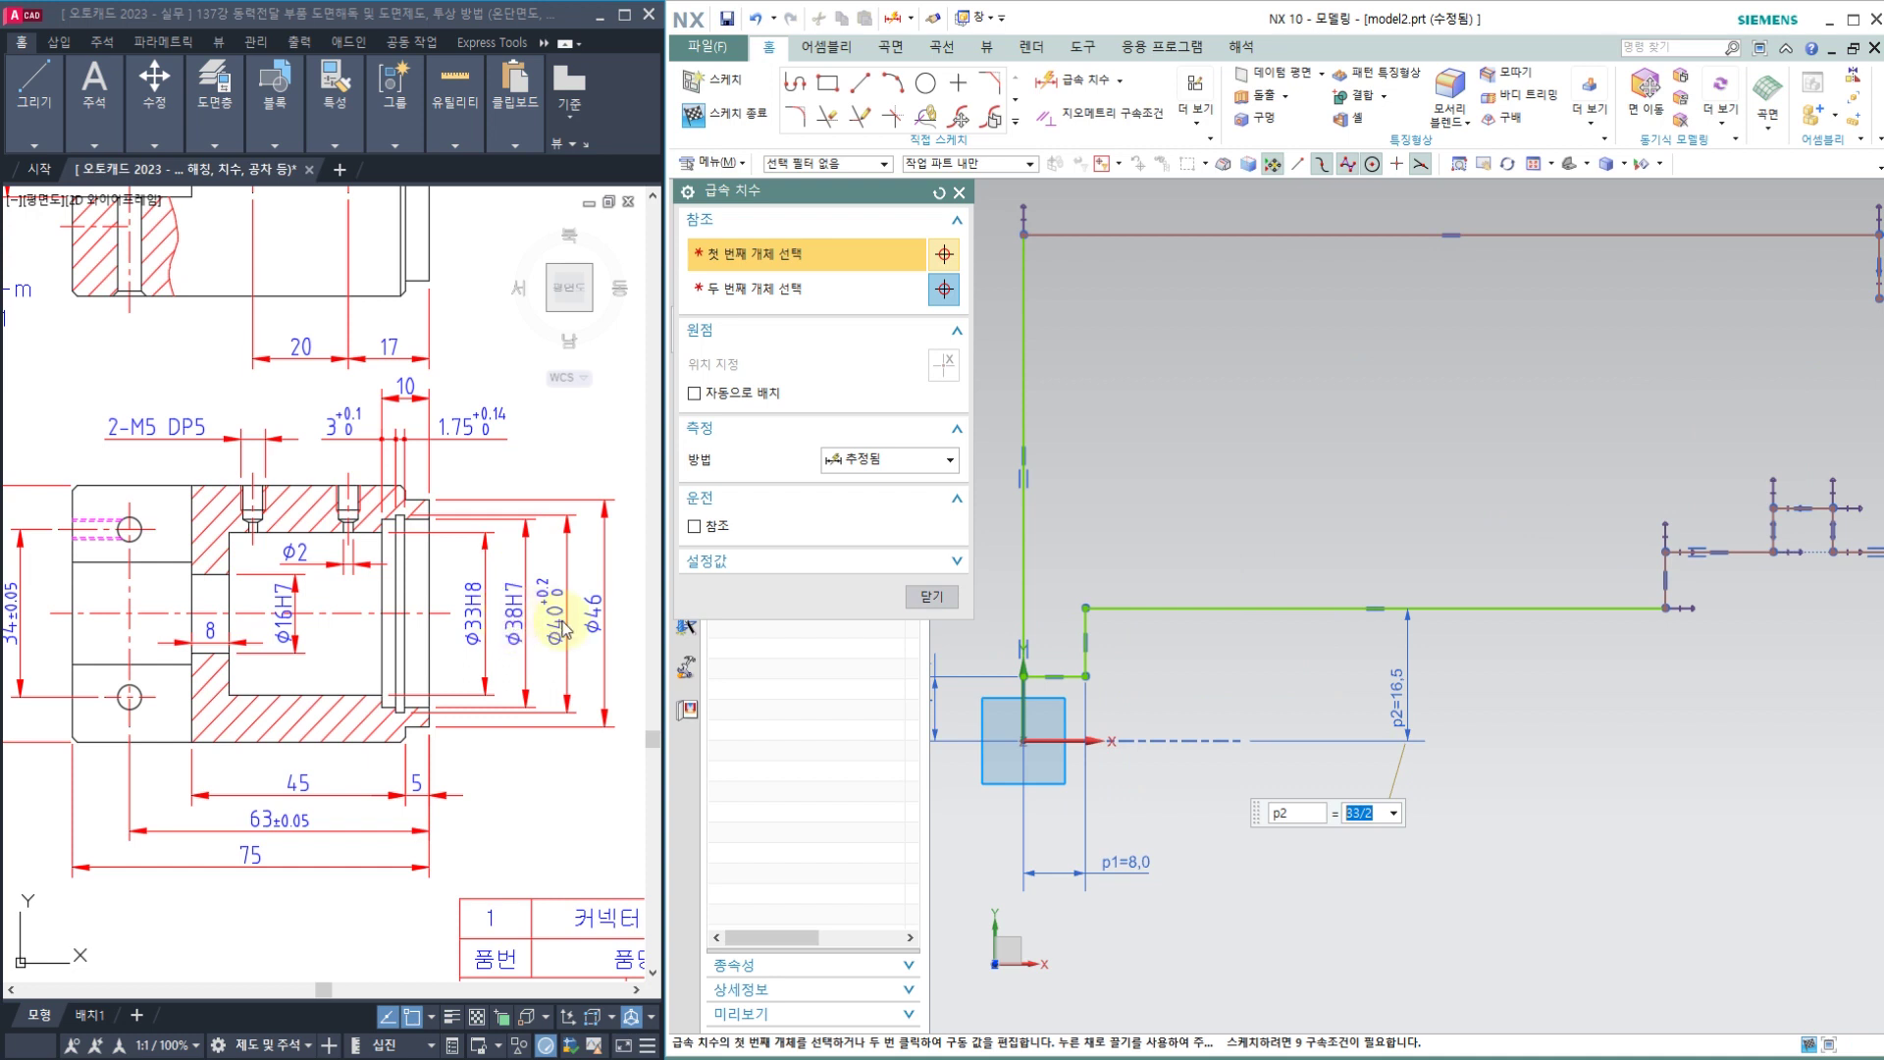
{"action": "scroll", "coordinate": [1079, 593], "scroll_direction": "down", "scroll_amount": 2}
{"action": "scroll", "coordinate": [1544, 610], "scroll_direction": "up", "scroll_amount": 1}
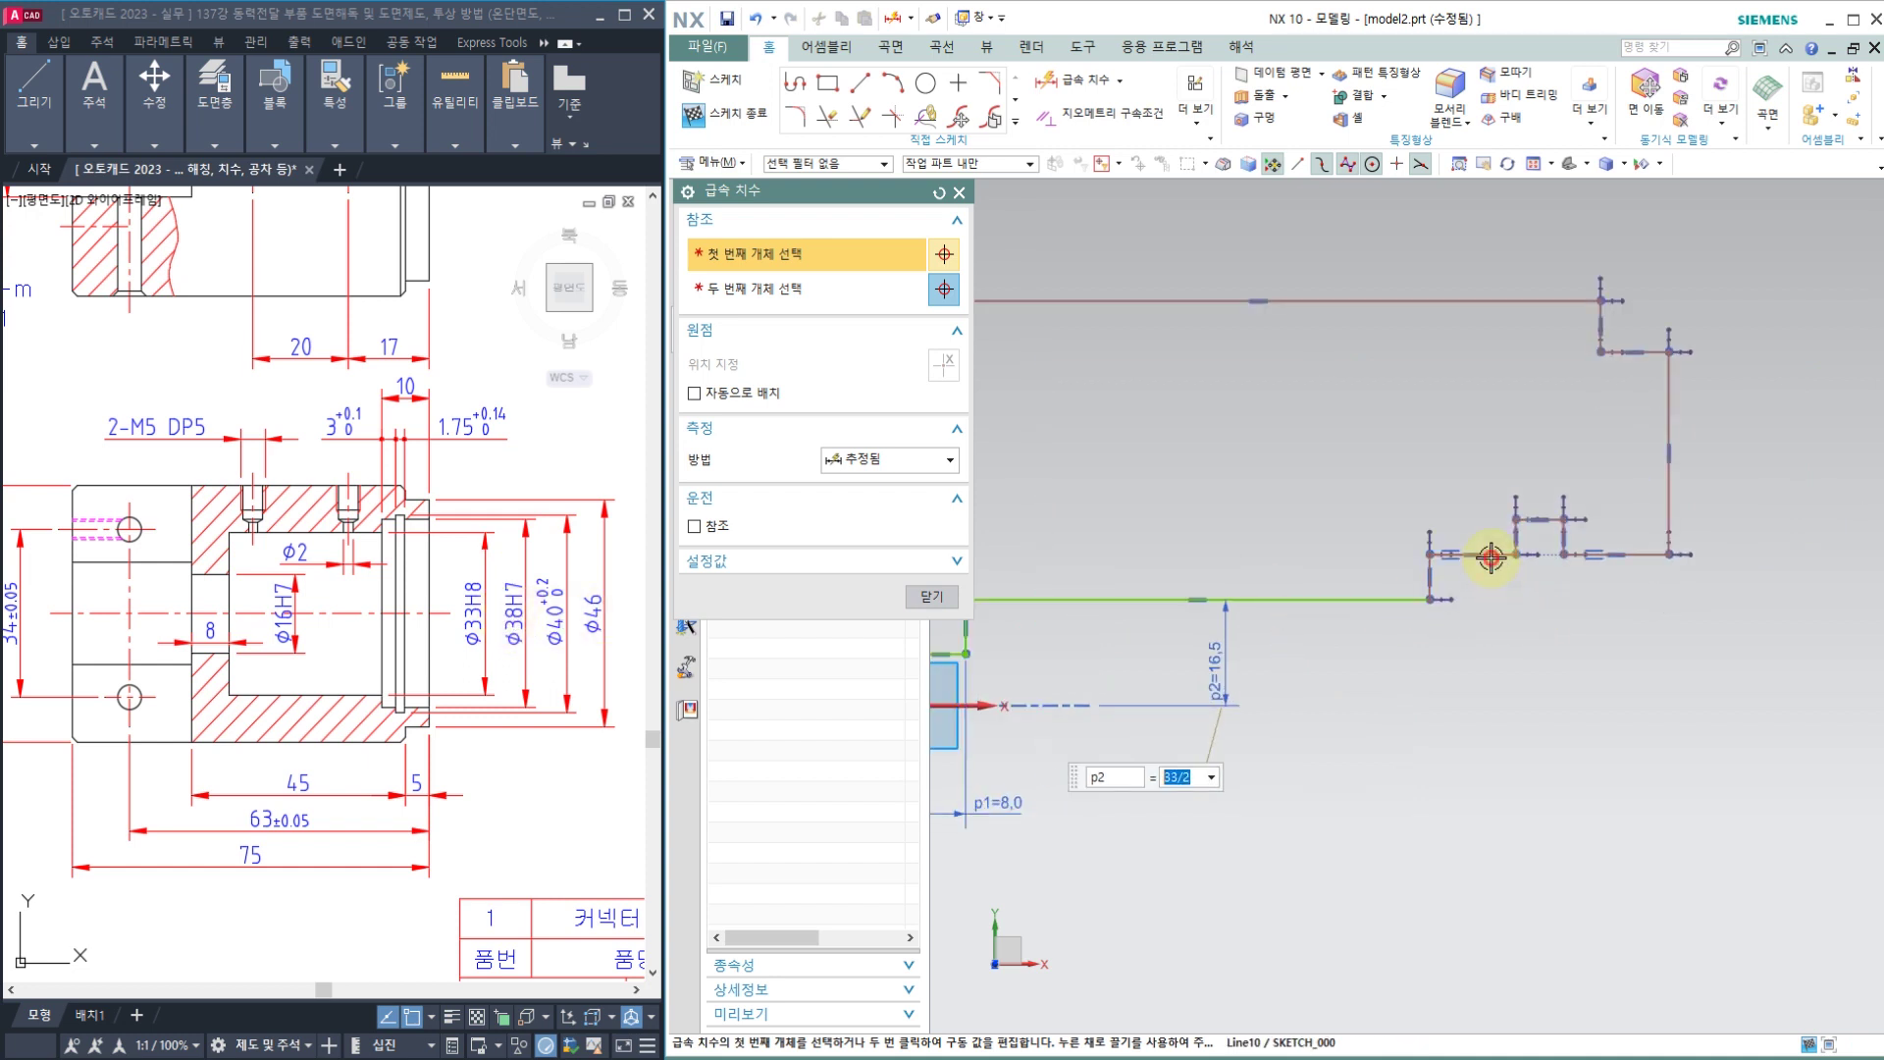
{"action": "left_click", "coordinate": [1489, 556]}
{"action": "left_click", "coordinate": [980, 703]}
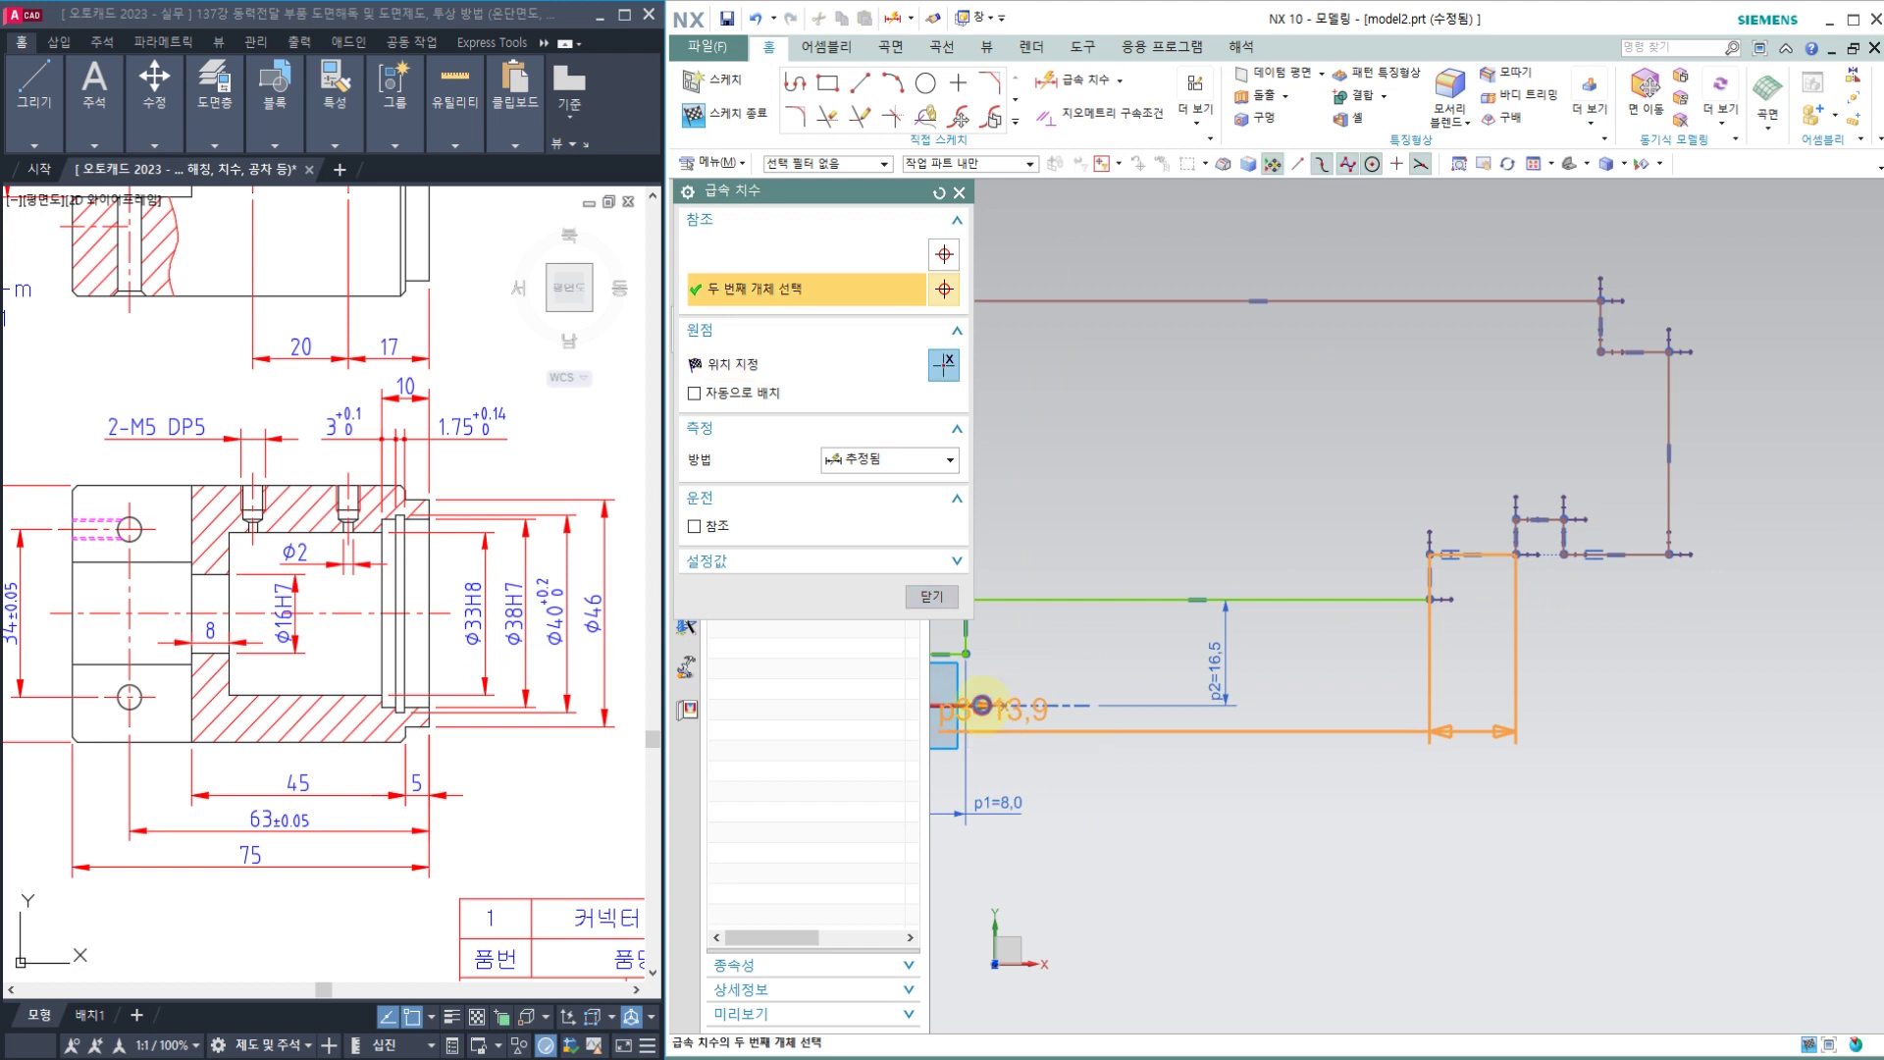
{"action": "left_click", "coordinate": [1325, 664]}
{"action": "type", "text": "38/2"}
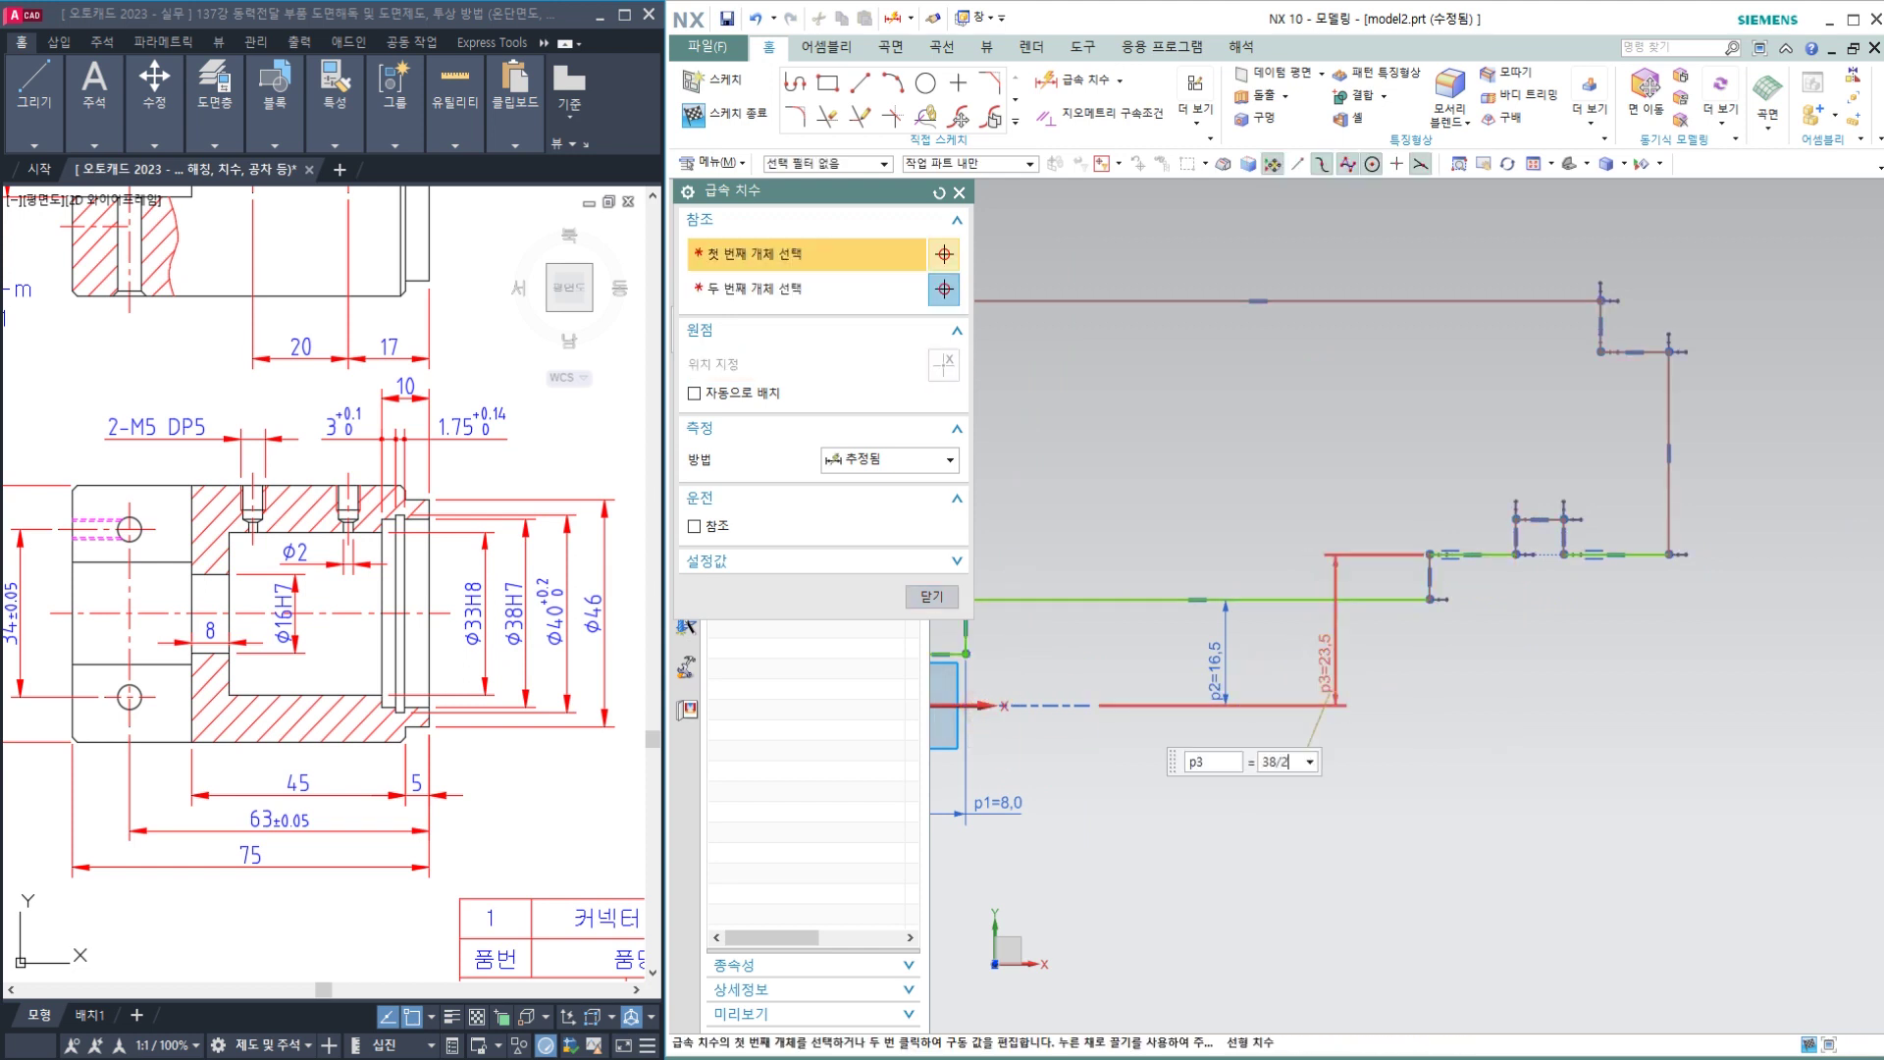
{"action": "key", "text": "Return"}
Step: Dimension the groove's top line from the X axis and set the distance to 40/2
{"action": "scroll", "coordinate": [1539, 583], "scroll_direction": "up", "scroll_amount": 3}
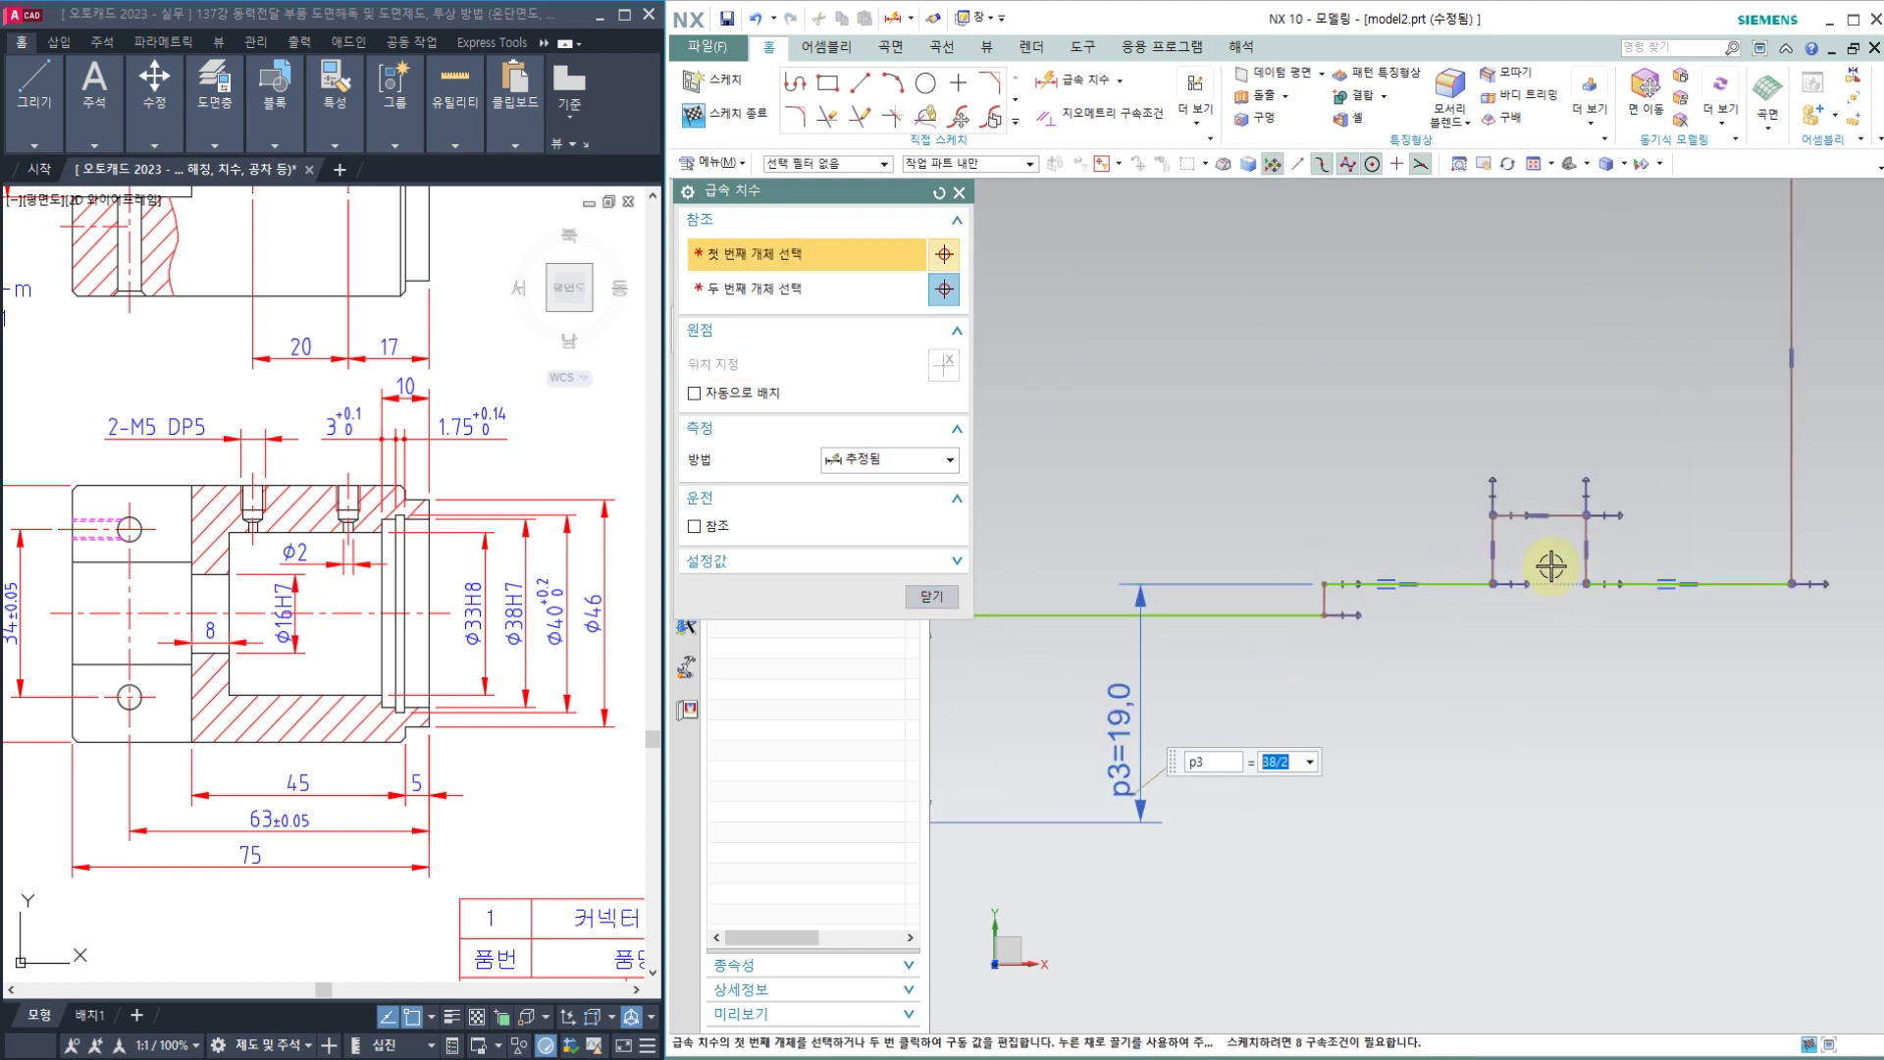
{"action": "left_click", "coordinate": [1564, 523]}
{"action": "scroll", "coordinate": [1393, 593], "scroll_direction": "down", "scroll_amount": 4}
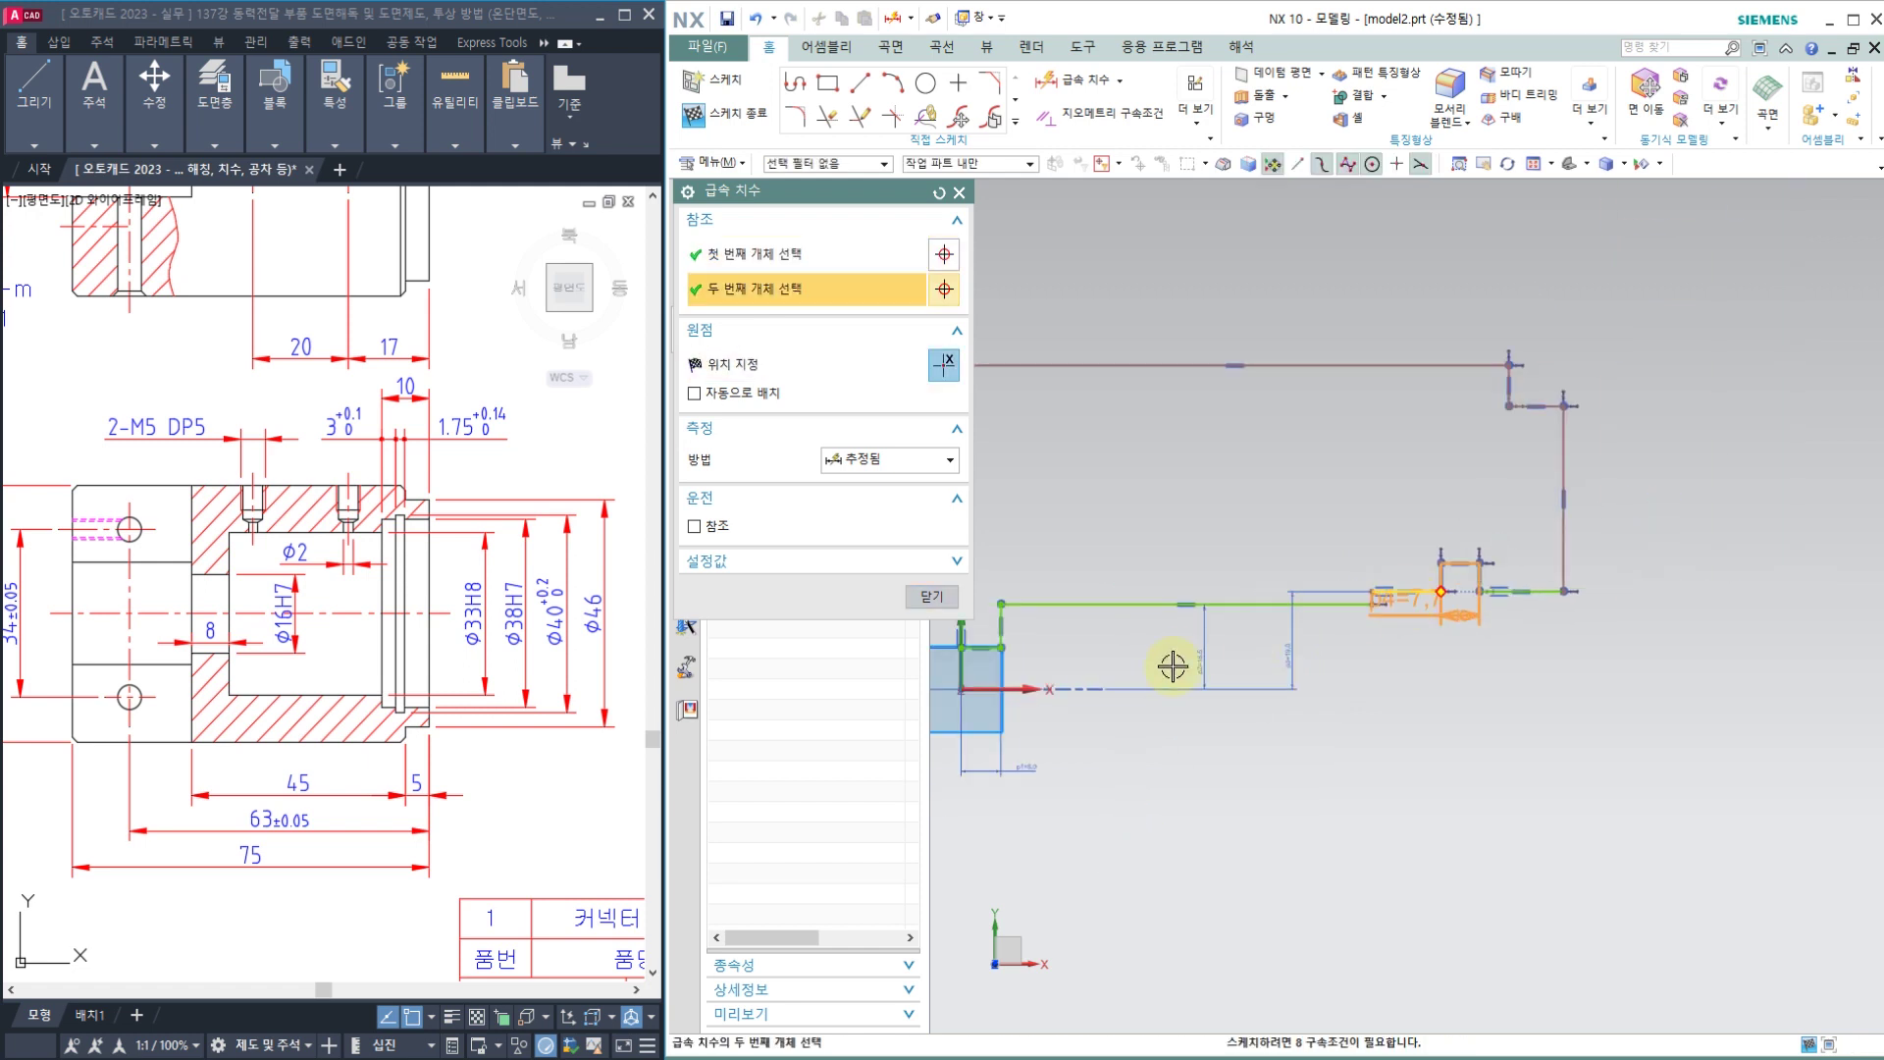
{"action": "left_click", "coordinate": [1387, 660]}
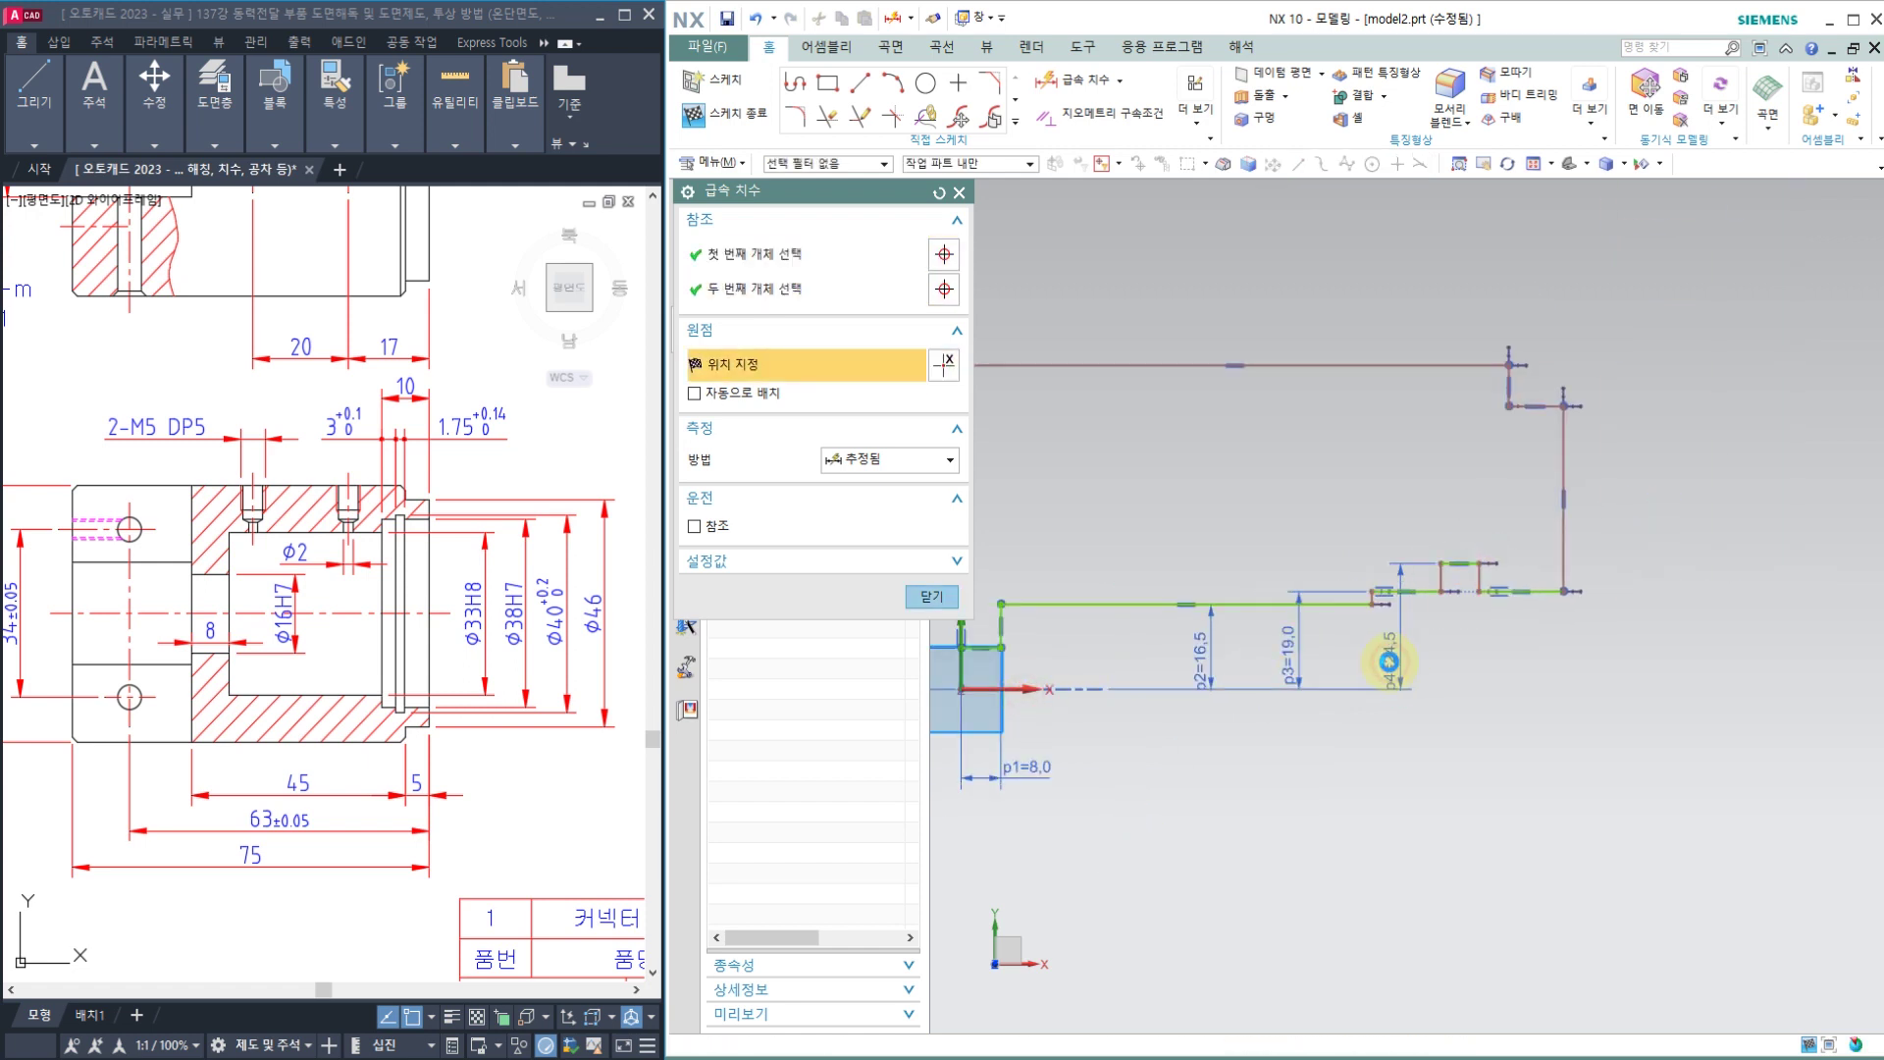
{"action": "left_click", "coordinate": [1389, 664]}
{"action": "type", "text": "40/2"}
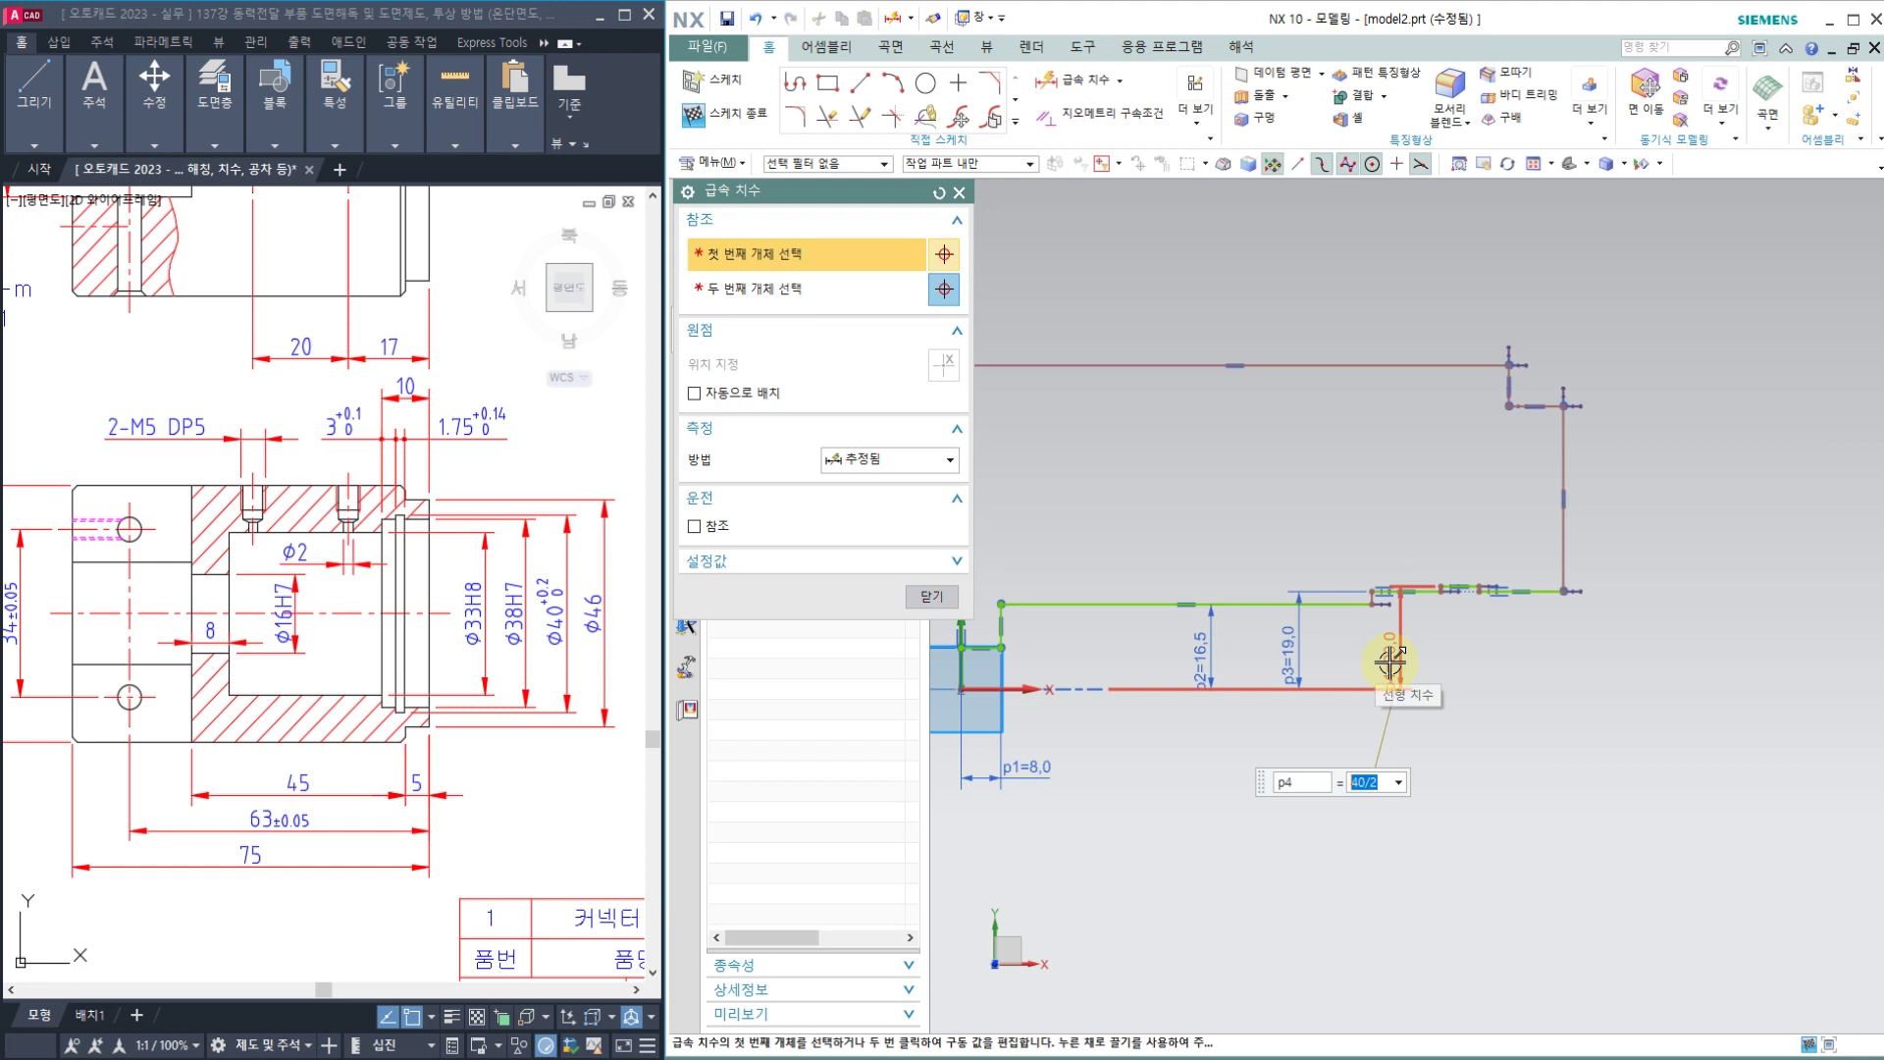
{"action": "key", "text": "Return"}
Step: Dimension the stepped shoulder's horizontal line from the X axis and set the distance to 46/2
{"action": "scroll", "coordinate": [1493, 506], "scroll_direction": "up", "scroll_amount": 2}
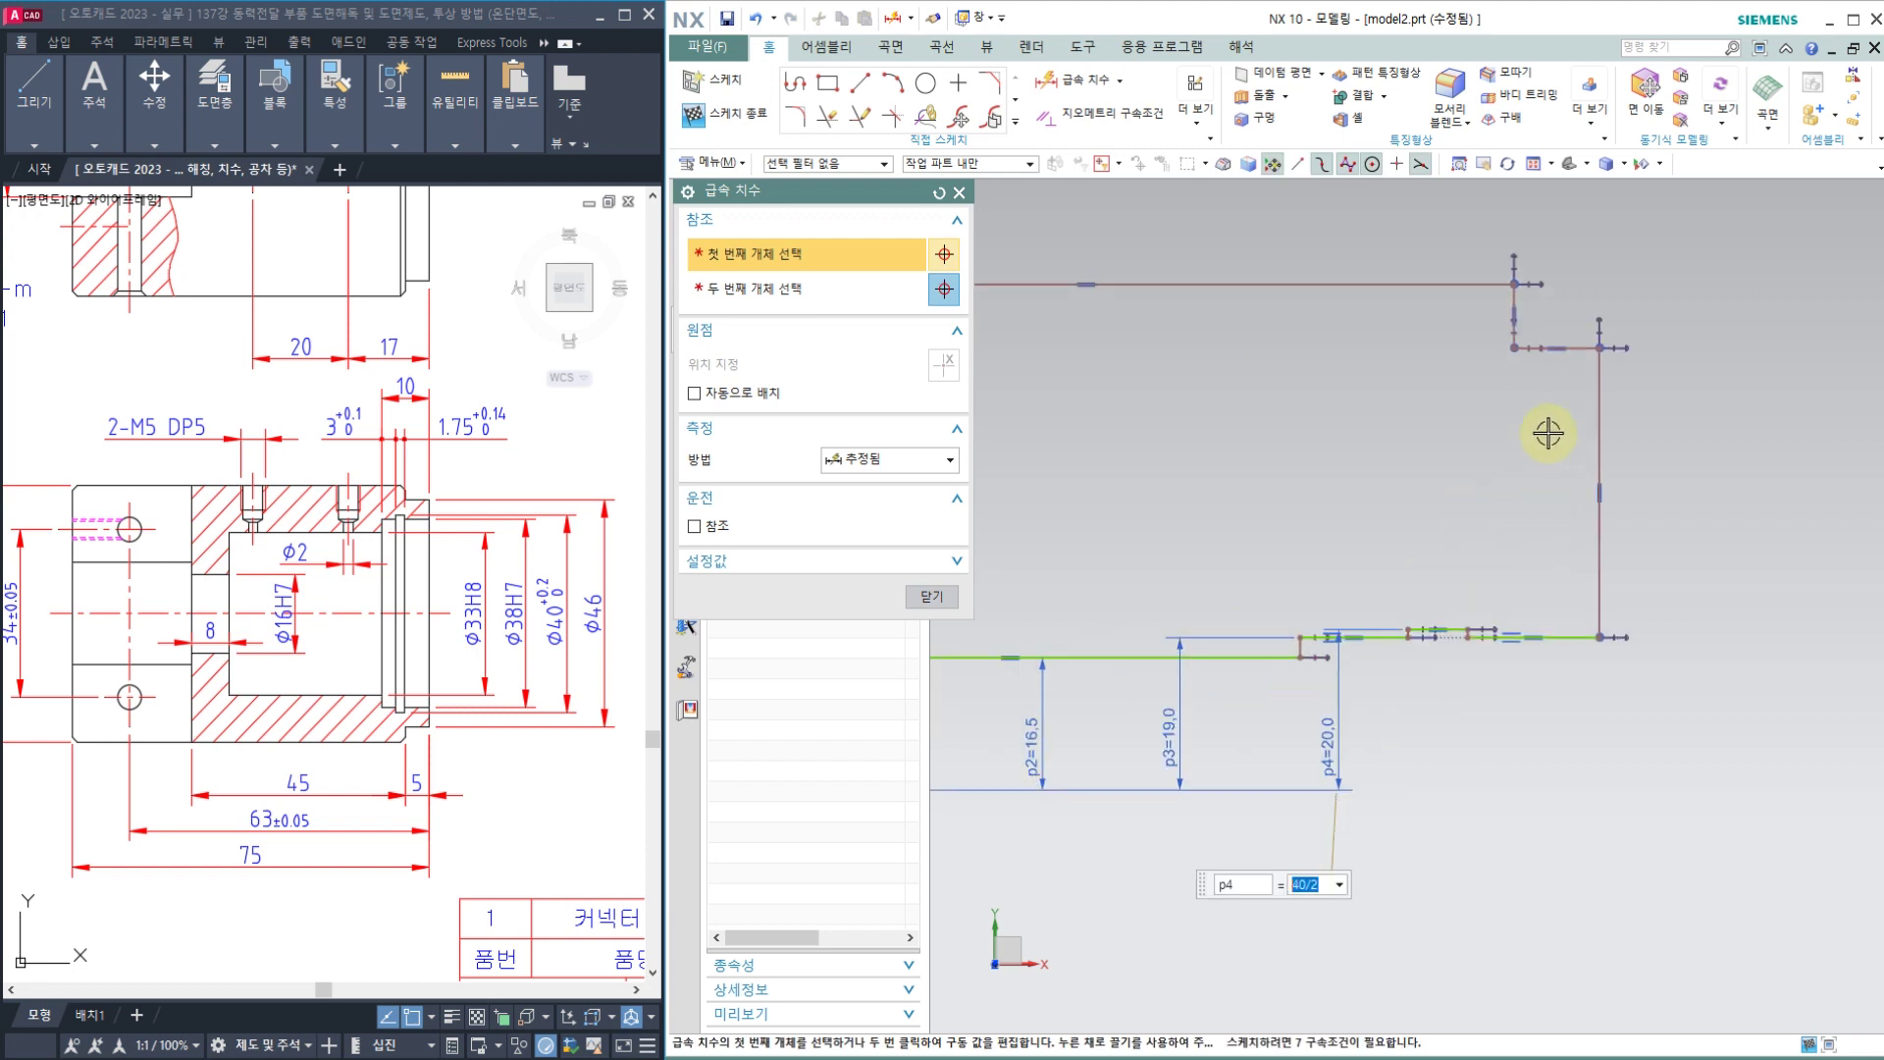
{"action": "left_click", "coordinate": [1572, 349]}
{"action": "scroll", "coordinate": [1571, 354], "scroll_direction": "down", "scroll_amount": 2}
{"action": "left_click", "coordinate": [1047, 530]}
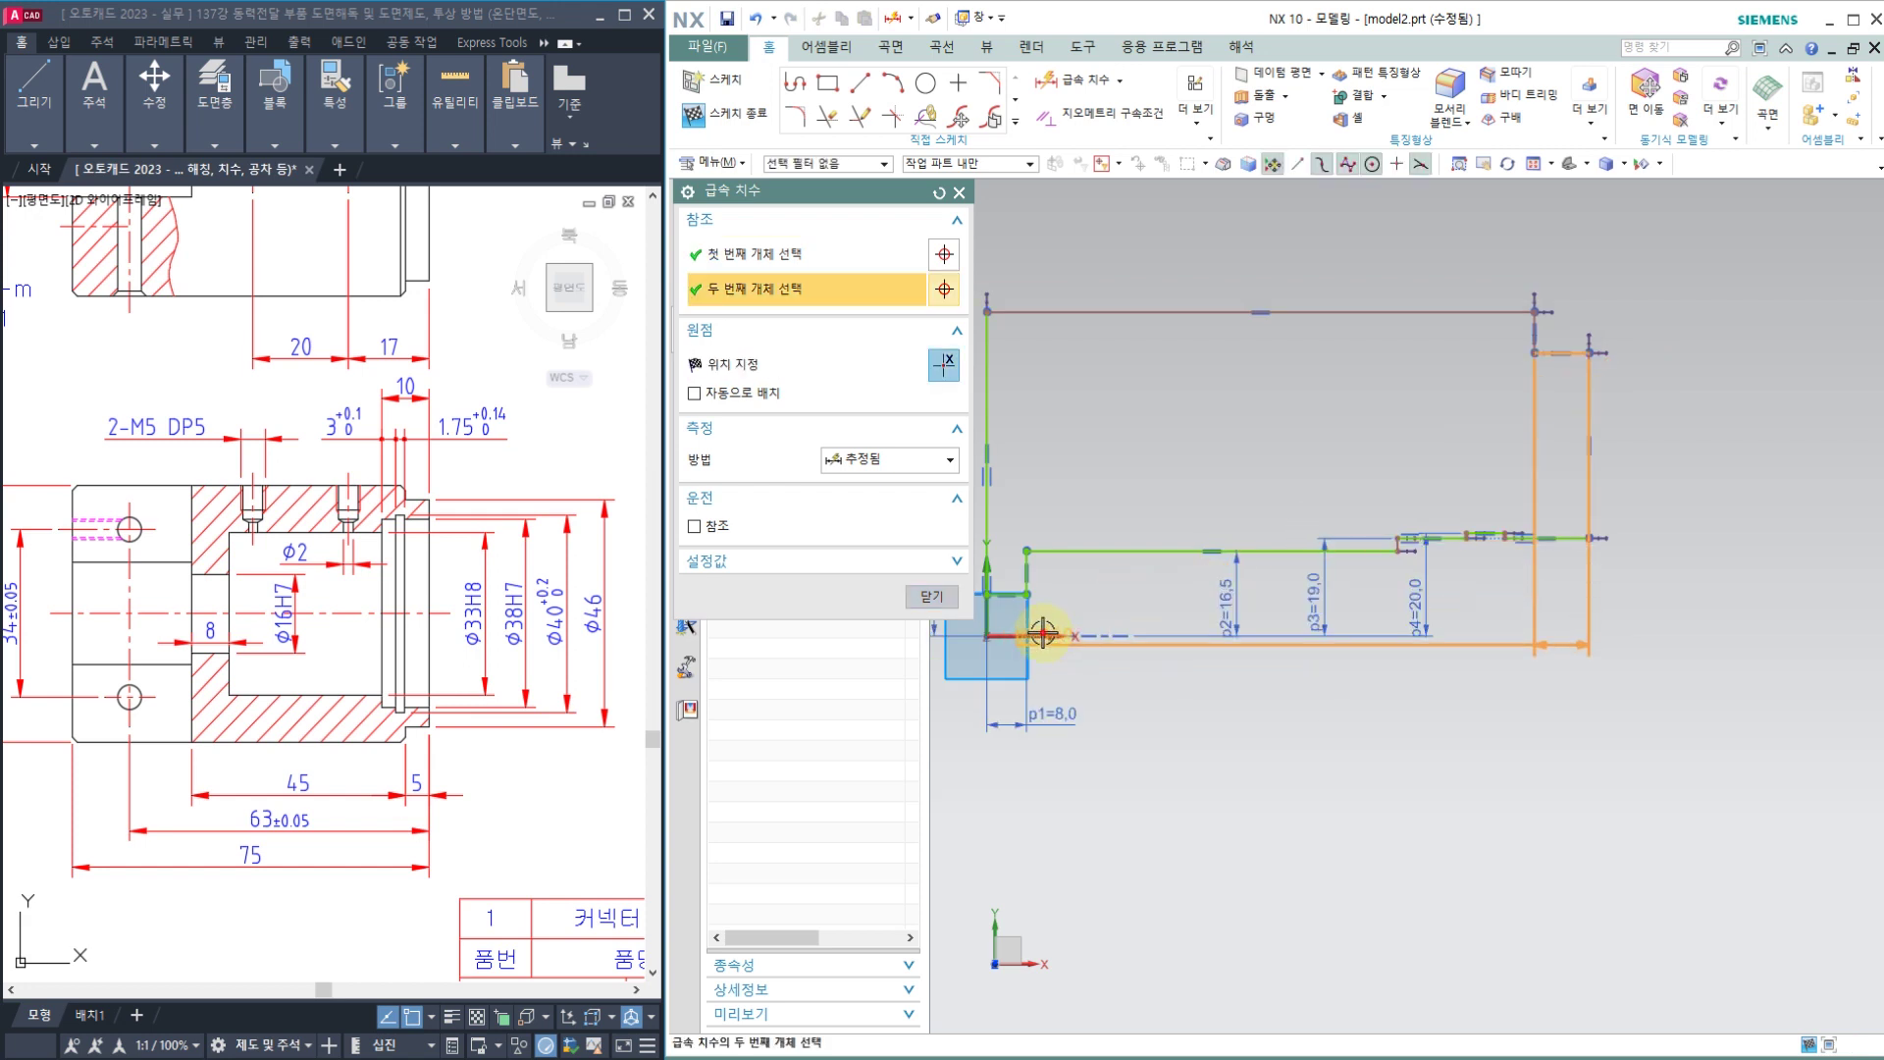
{"action": "left_click", "coordinate": [1648, 548]}
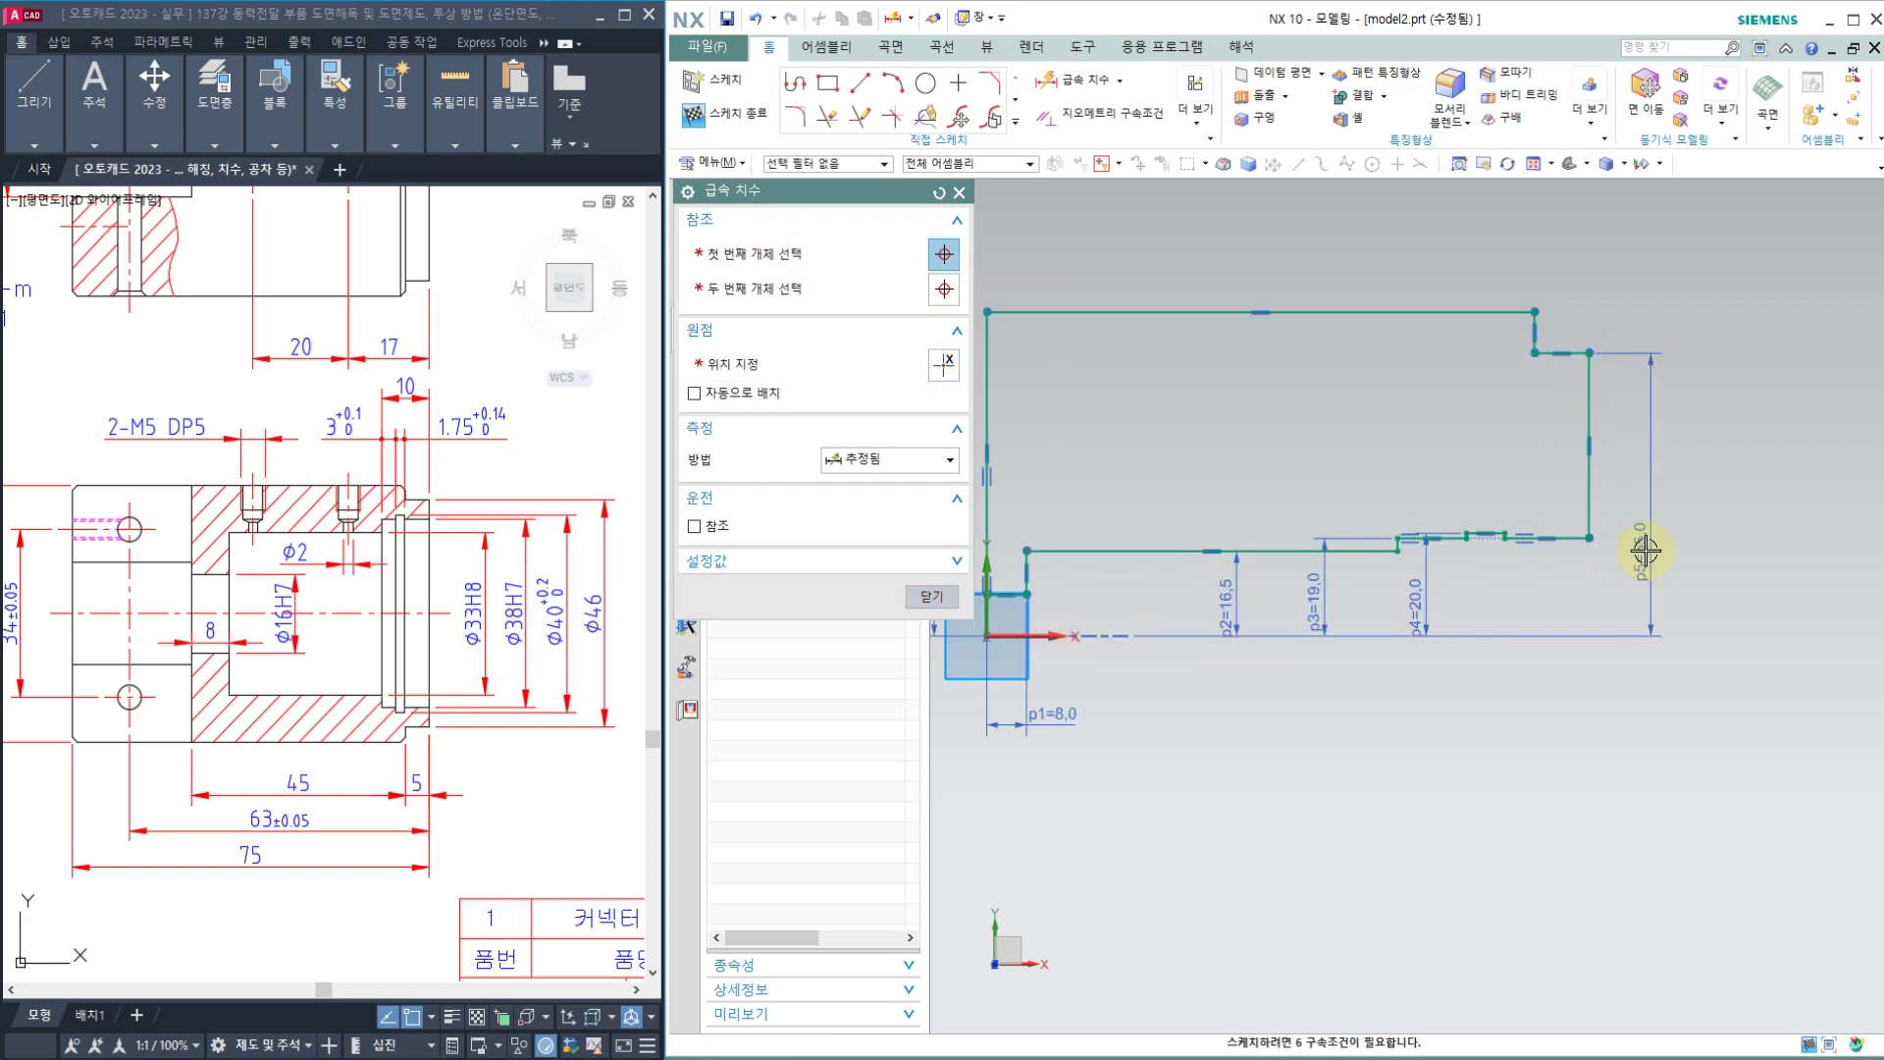
{"action": "type", "text": "46/2"}
{"action": "key", "text": "Return"}
Step: Dimension the profile's top line from the X axis, check the outer diameter in the 2D drawing, and set the distance to 52/2
{"action": "scroll", "coordinate": [1641, 538], "scroll_direction": "down", "scroll_amount": 1}
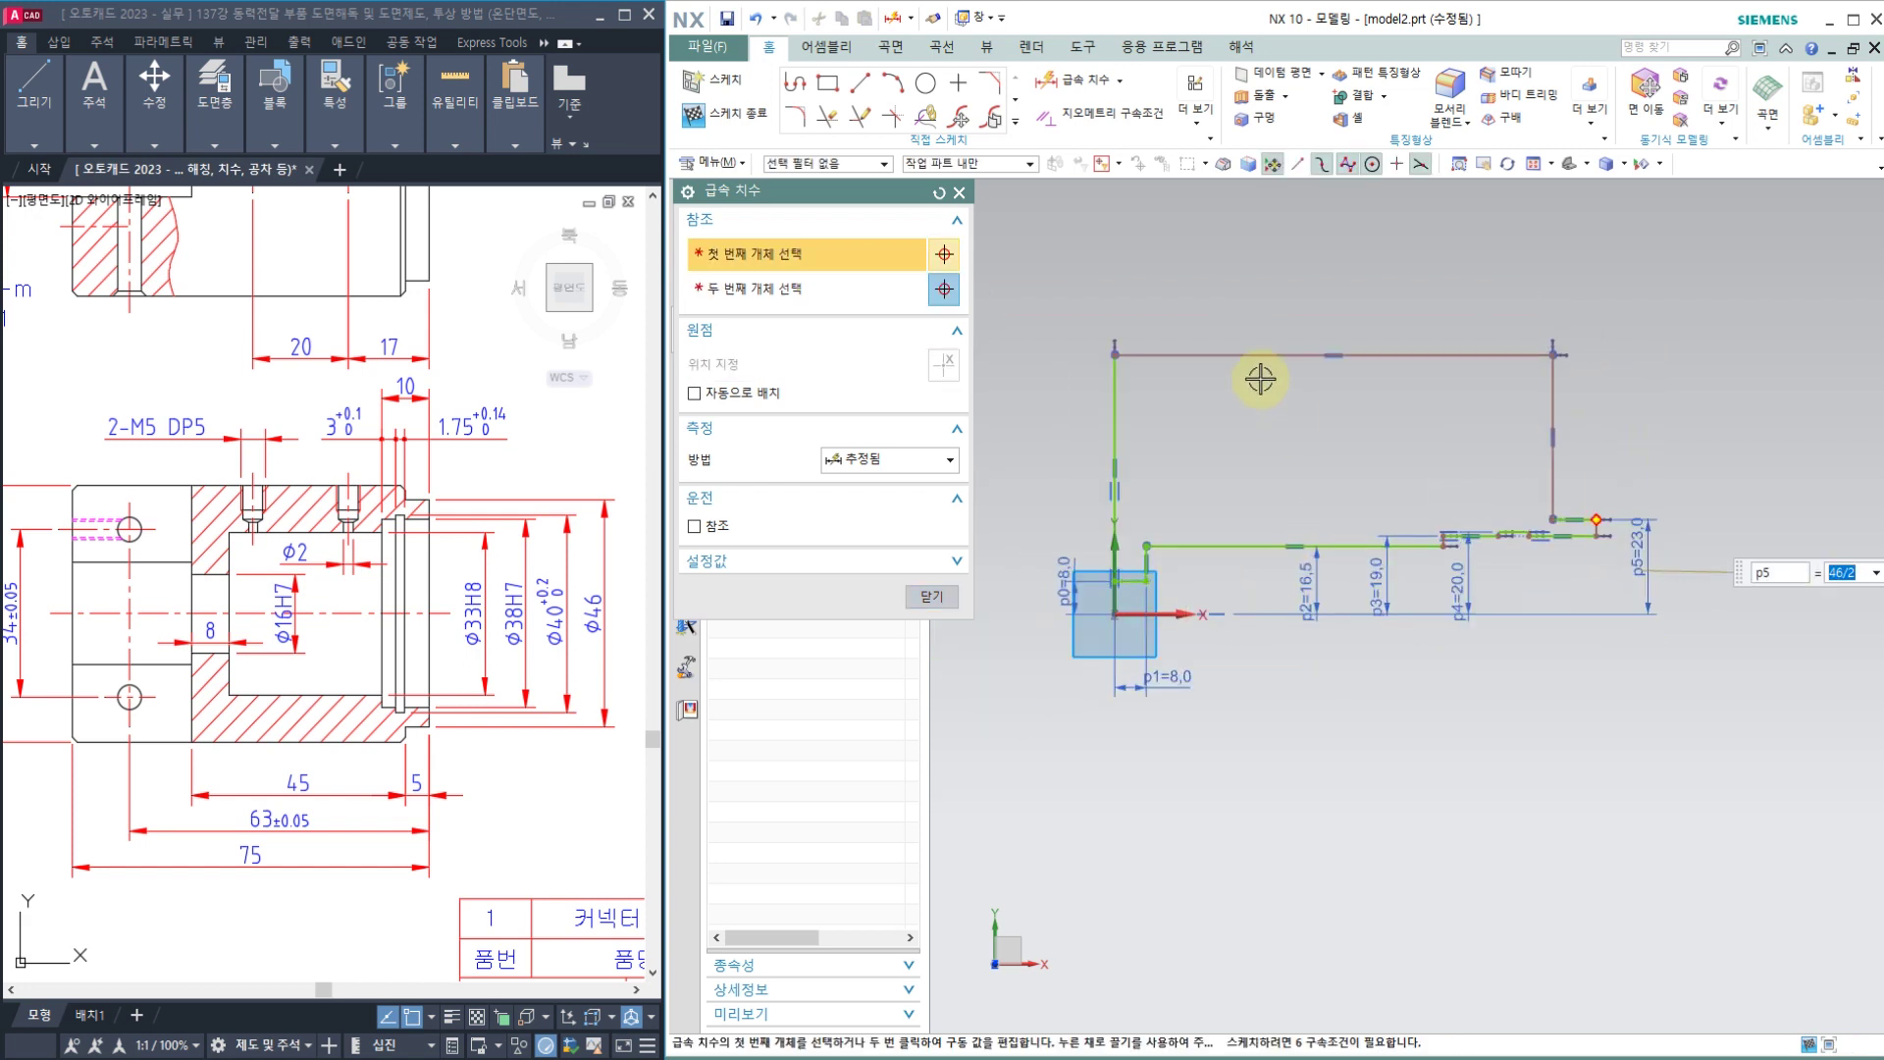
{"action": "left_click", "coordinate": [1246, 360]}
{"action": "left_click", "coordinate": [1169, 603]}
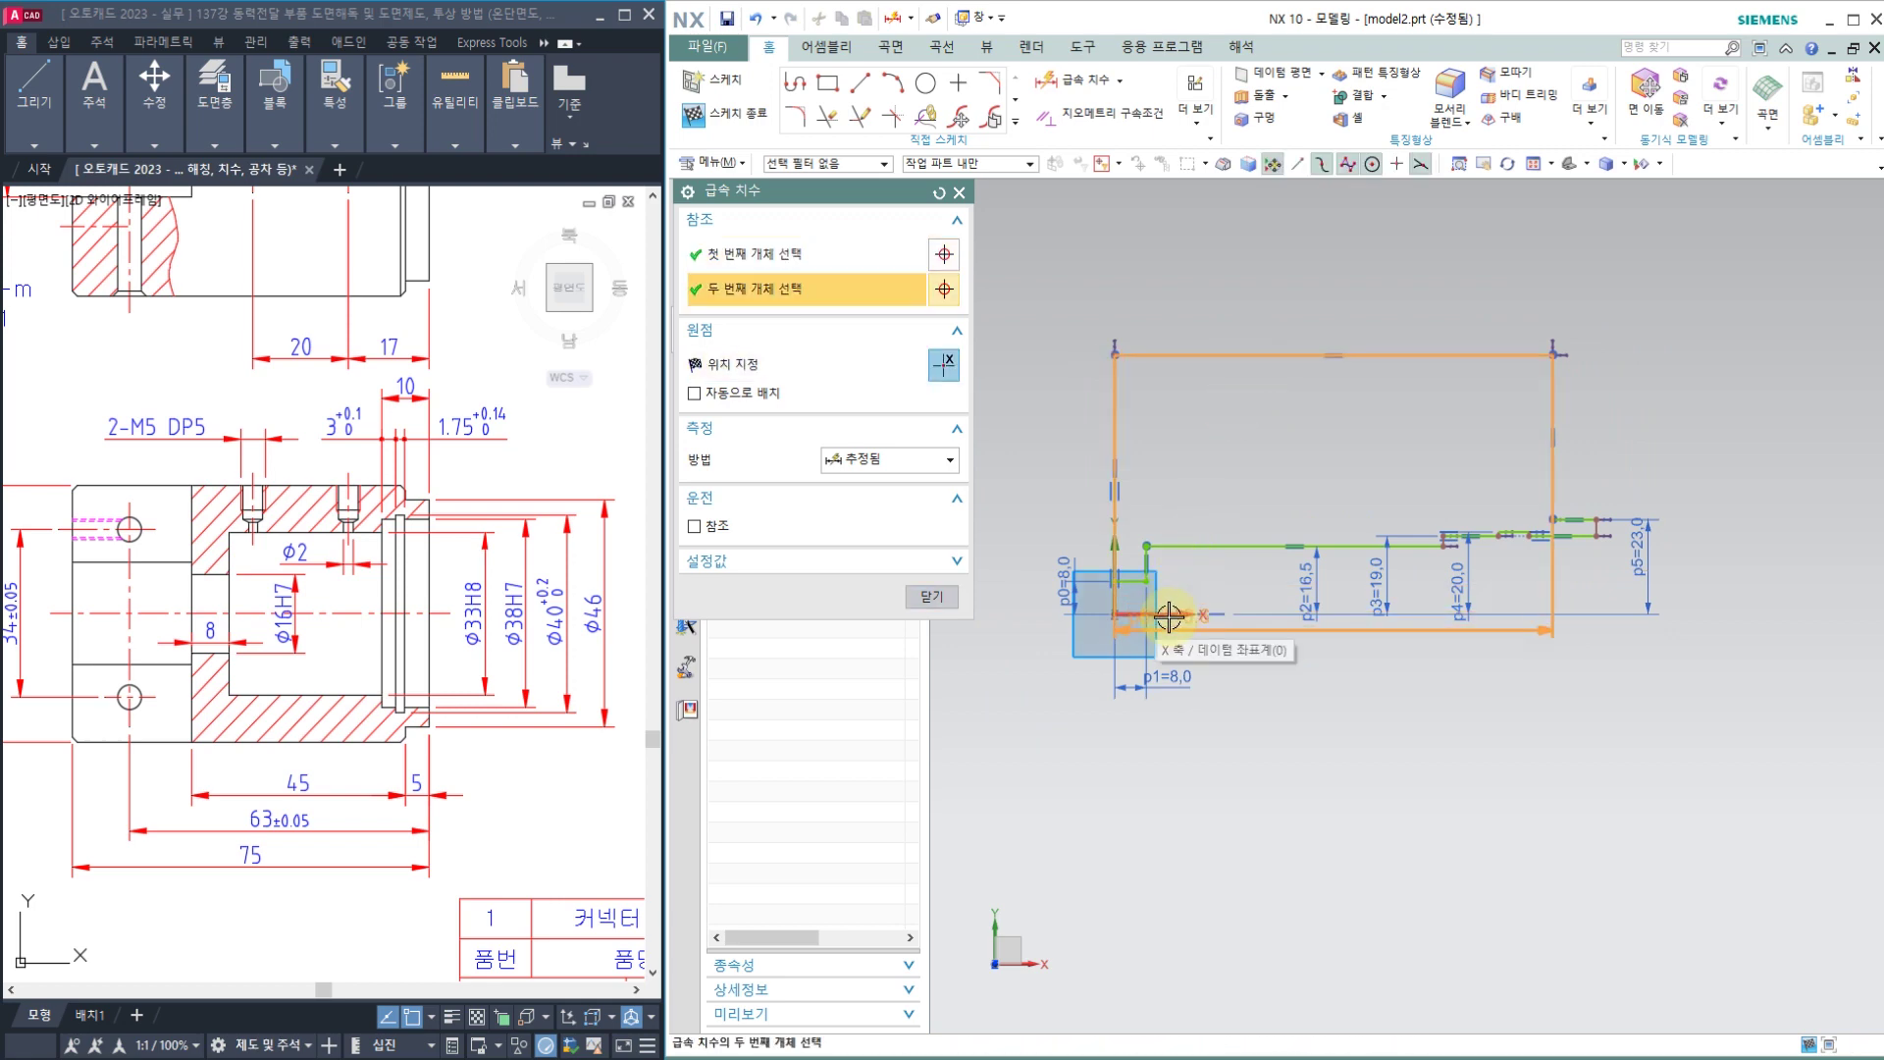
{"action": "left_click", "coordinate": [1703, 559]}
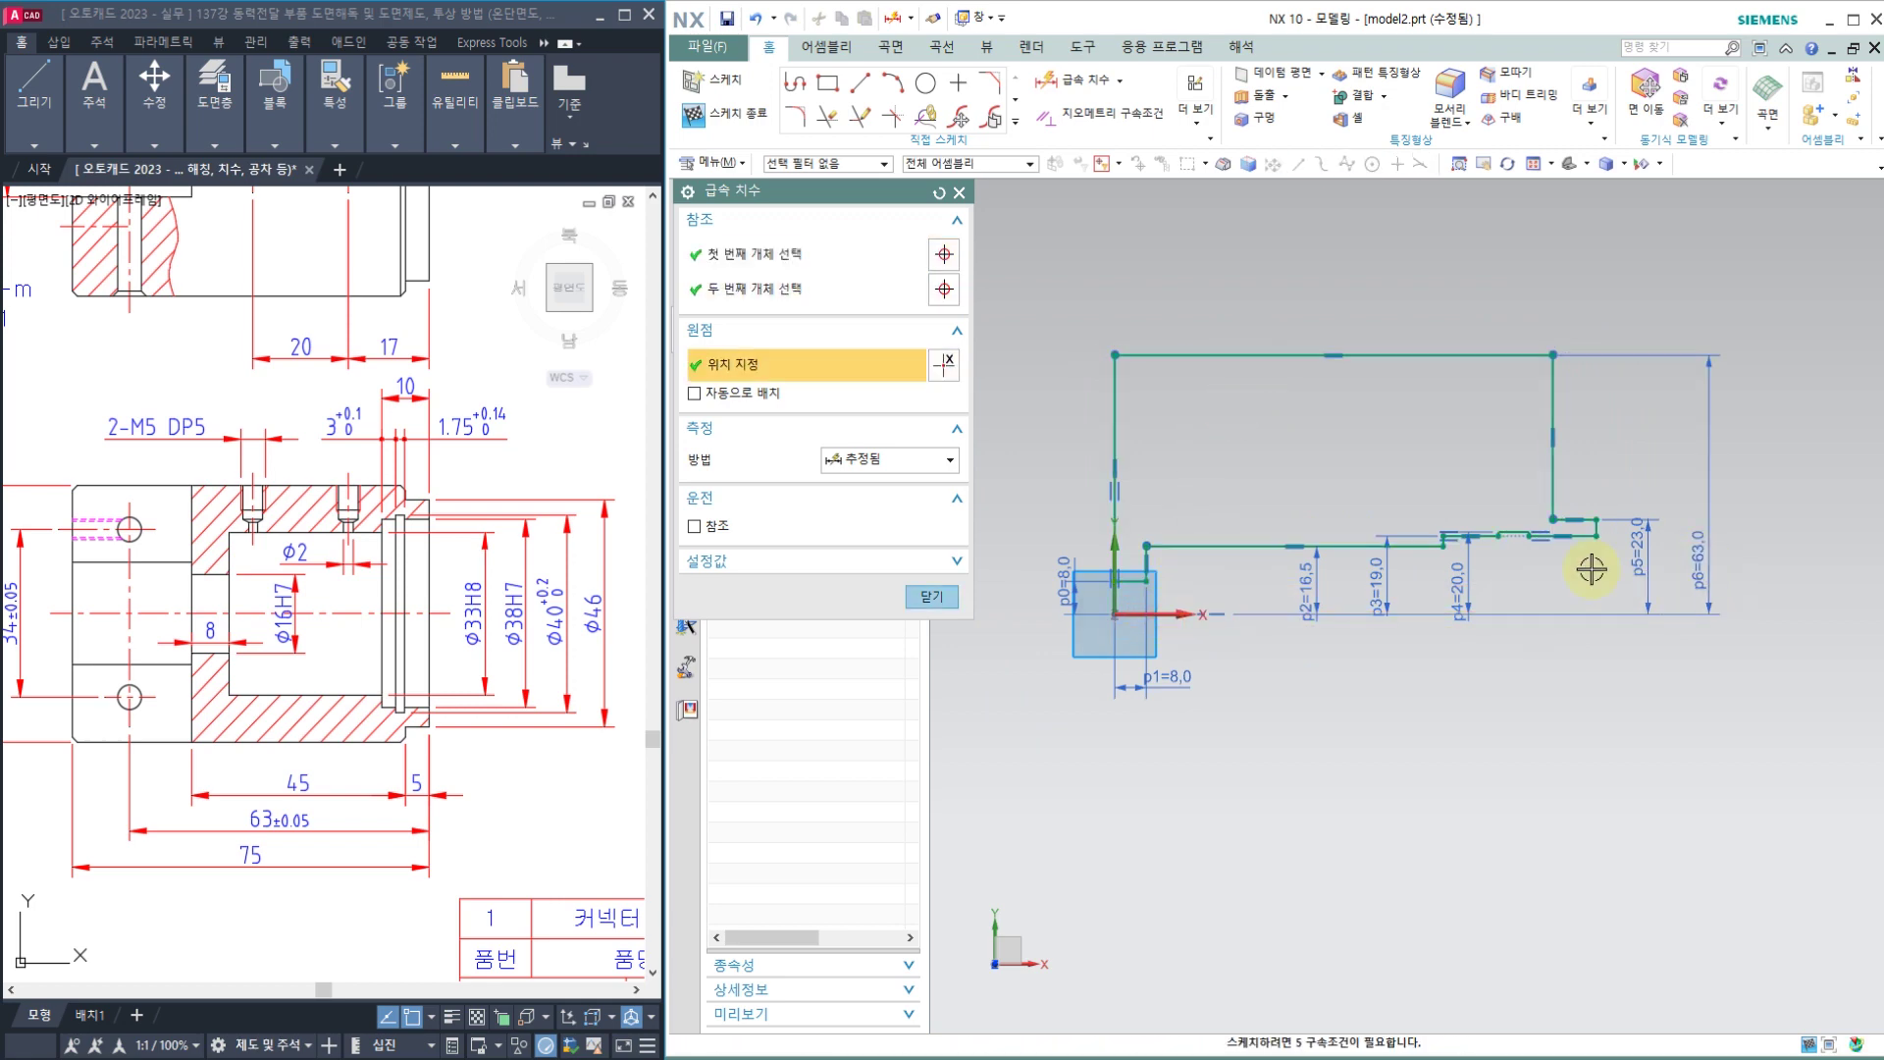
{"action": "scroll", "coordinate": [59, 675], "scroll_direction": "down", "scroll_amount": 2}
{"action": "mouse_move", "coordinate": [59, 675]}
{"action": "middle_mouse_down"}
{"action": "mouse_move", "coordinate": [197, 654]}
{"action": "mouse_move", "coordinate": [112, 589]}
{"action": "middle_mouse_up"}
{"action": "scroll", "coordinate": [183, 604], "scroll_direction": "up", "scroll_amount": 4}
{"action": "scroll", "coordinate": [106, 593], "scroll_direction": "down", "scroll_amount": 2}
{"action": "middle_click_drag", "start_coordinate": [223, 610], "coordinate": [179, 623]}
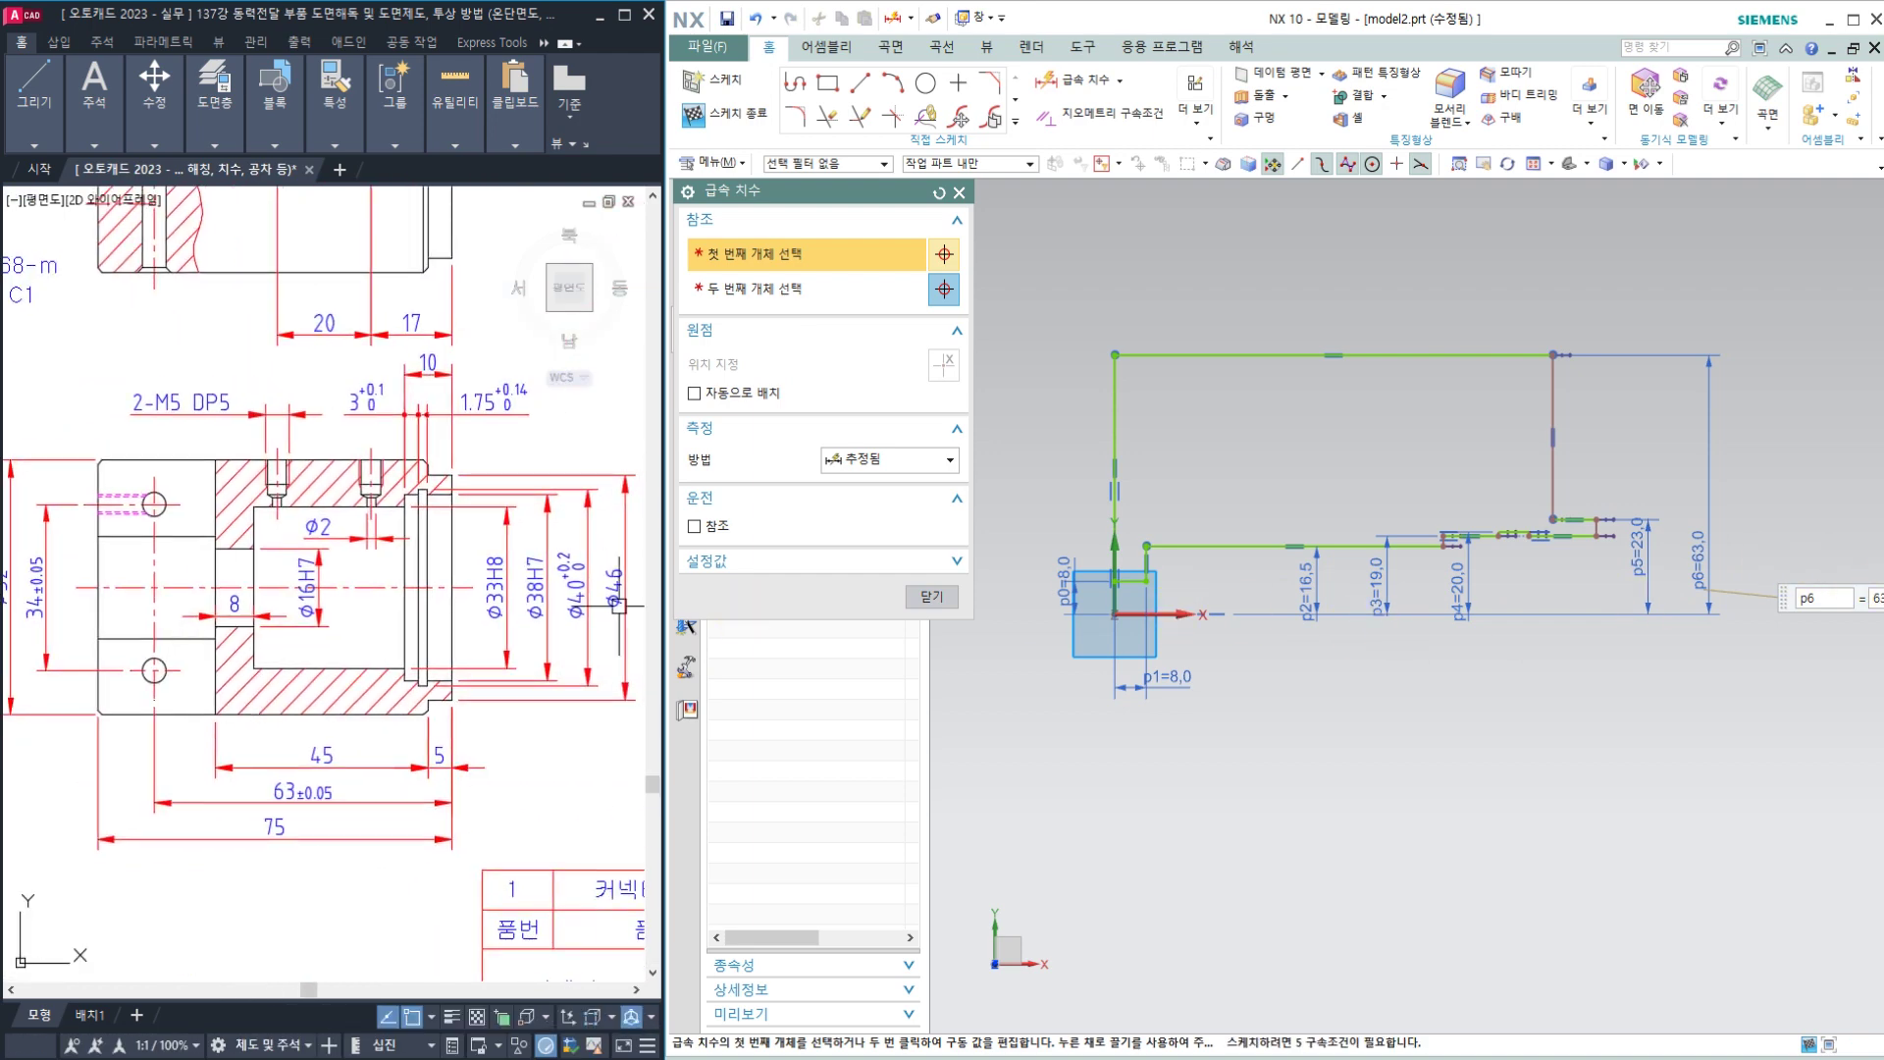
{"action": "left_click", "coordinate": [1879, 601]}
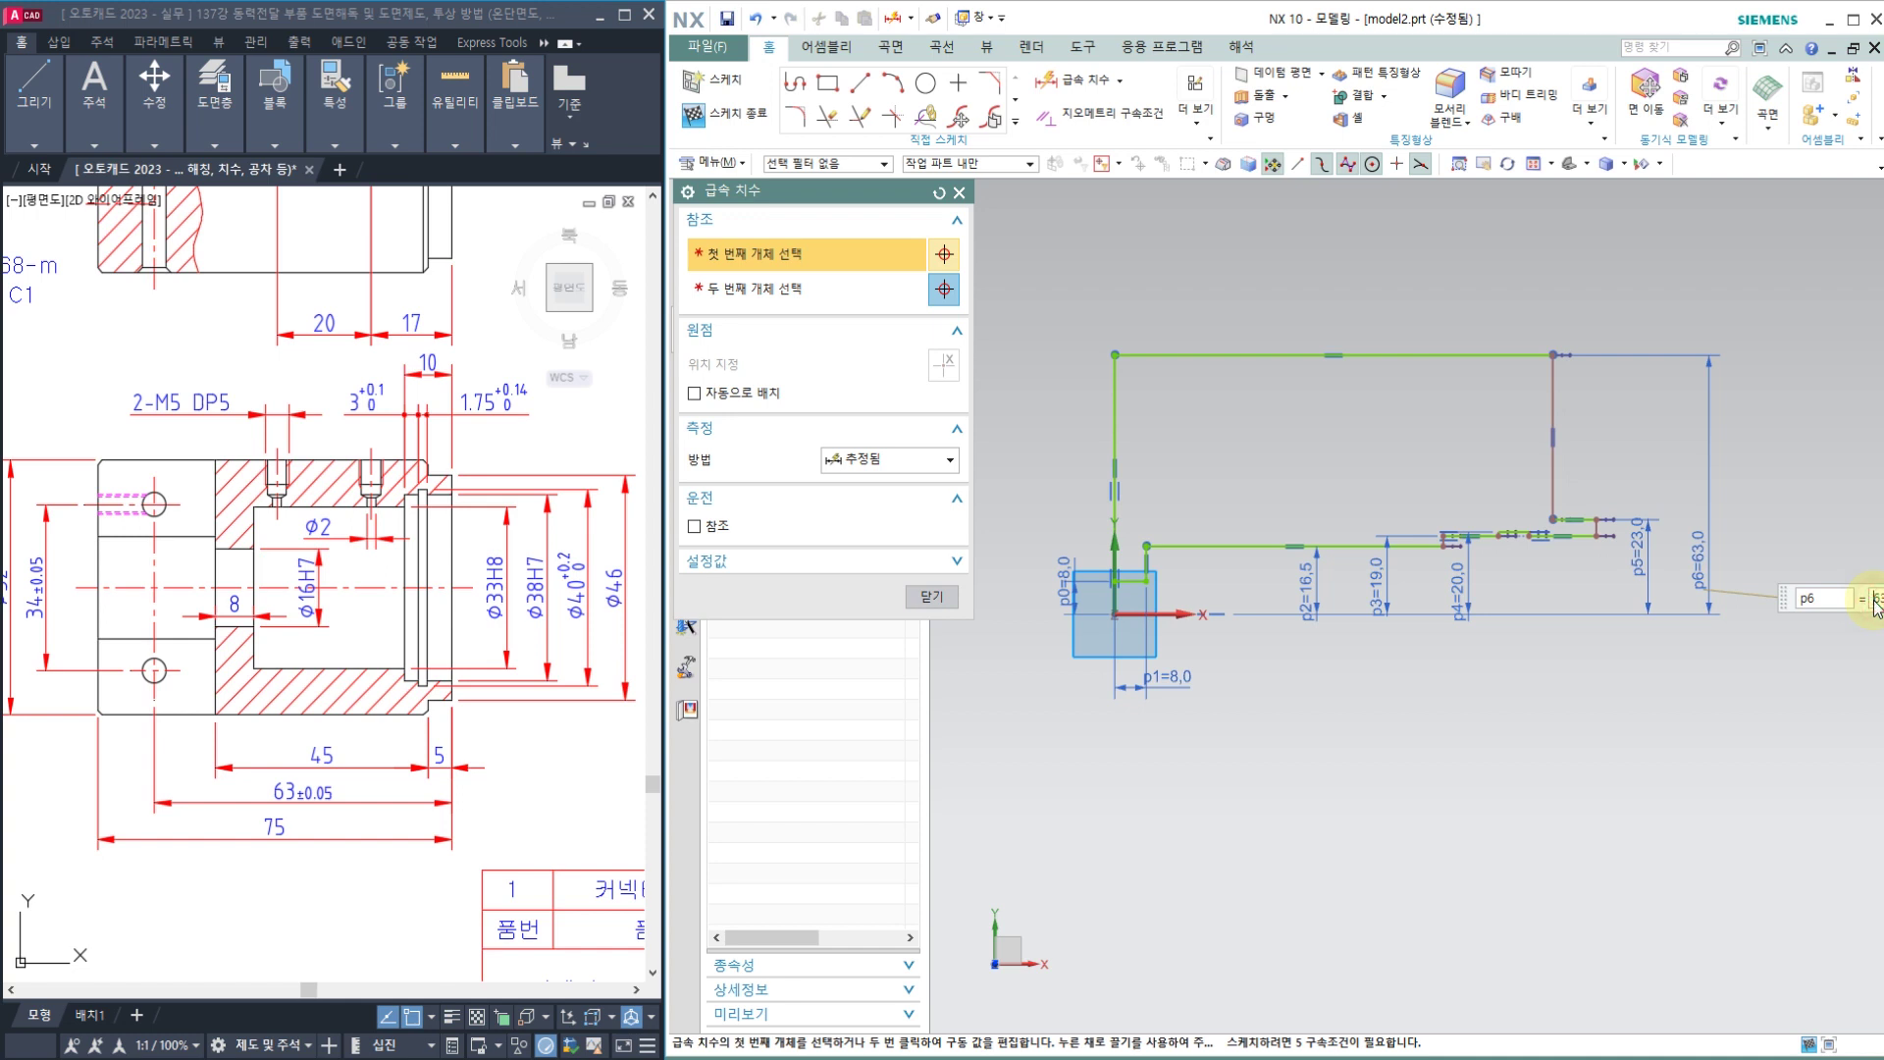
{"action": "type", "text": "52/2"}
{"action": "key", "text": "Return"}
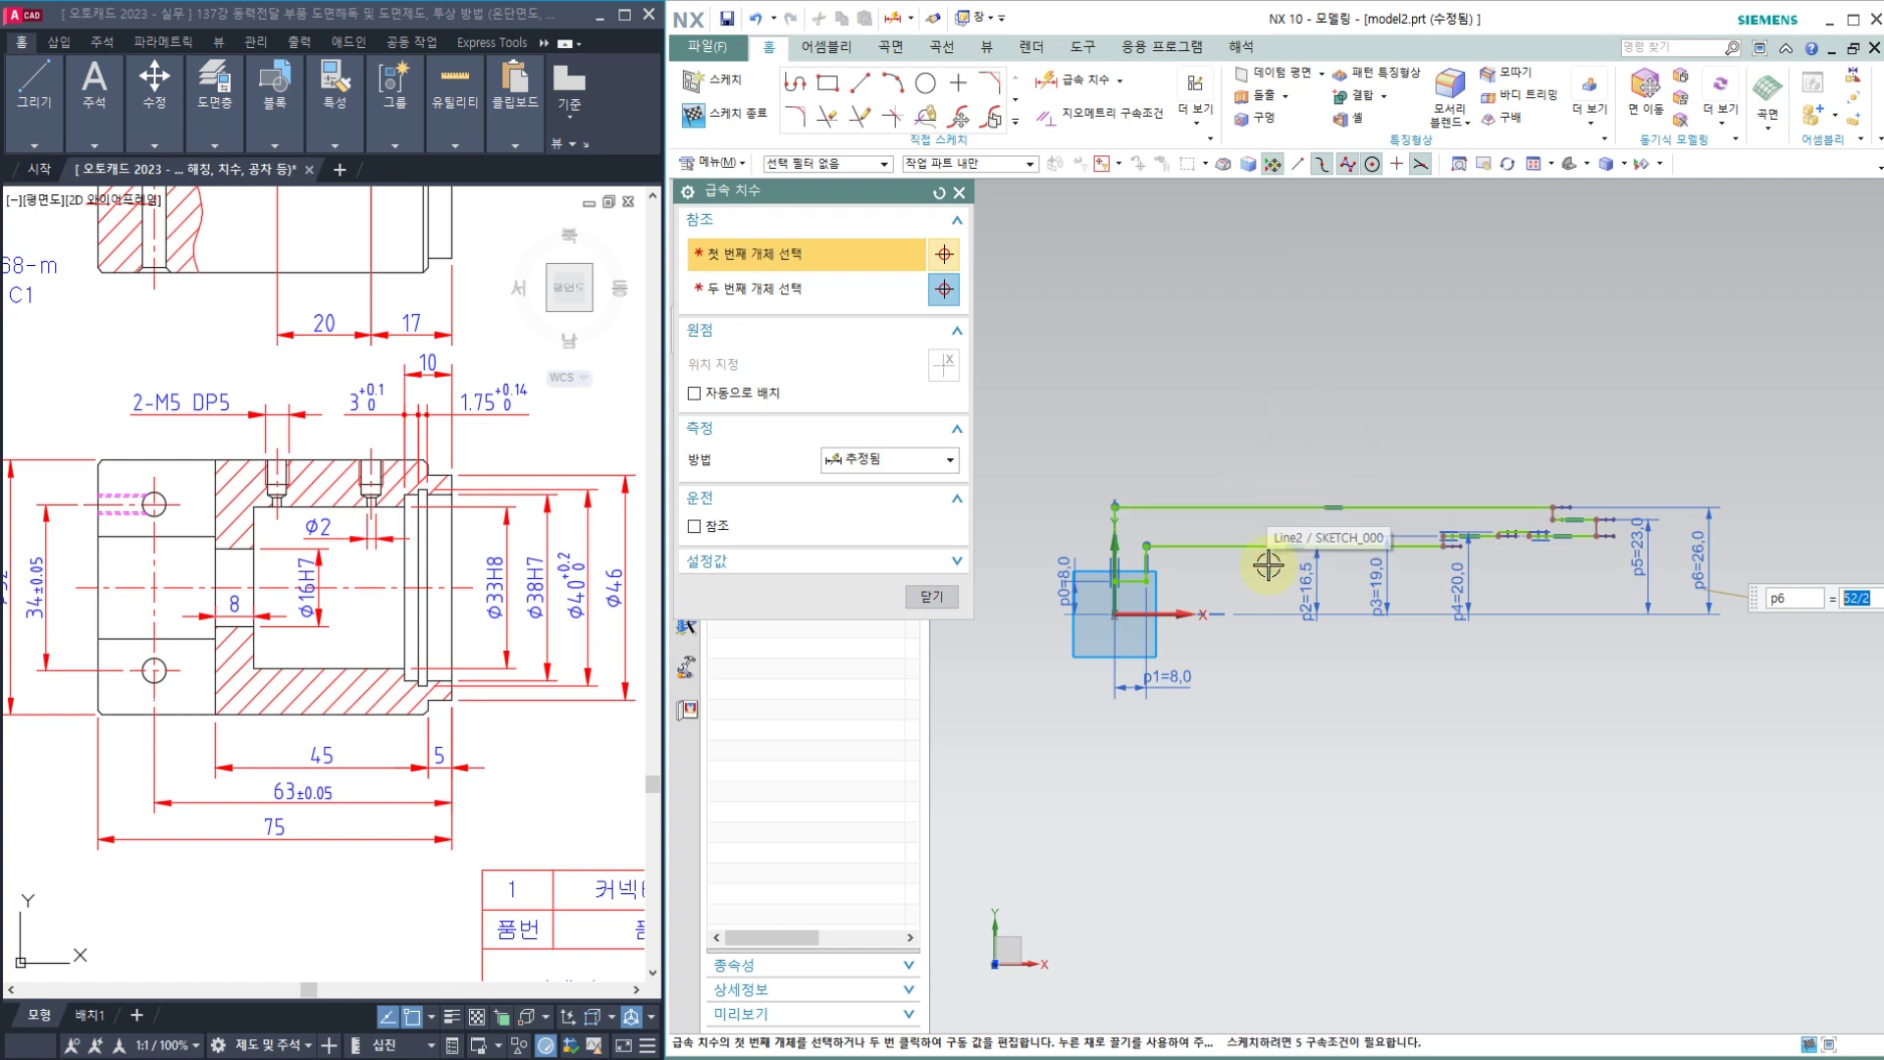
Step: Dimension the horizontal length of the stepped shoulder at the profile's open end and set it to 5 mm
{"action": "scroll", "coordinate": [1261, 549], "scroll_direction": "up", "scroll_amount": 2}
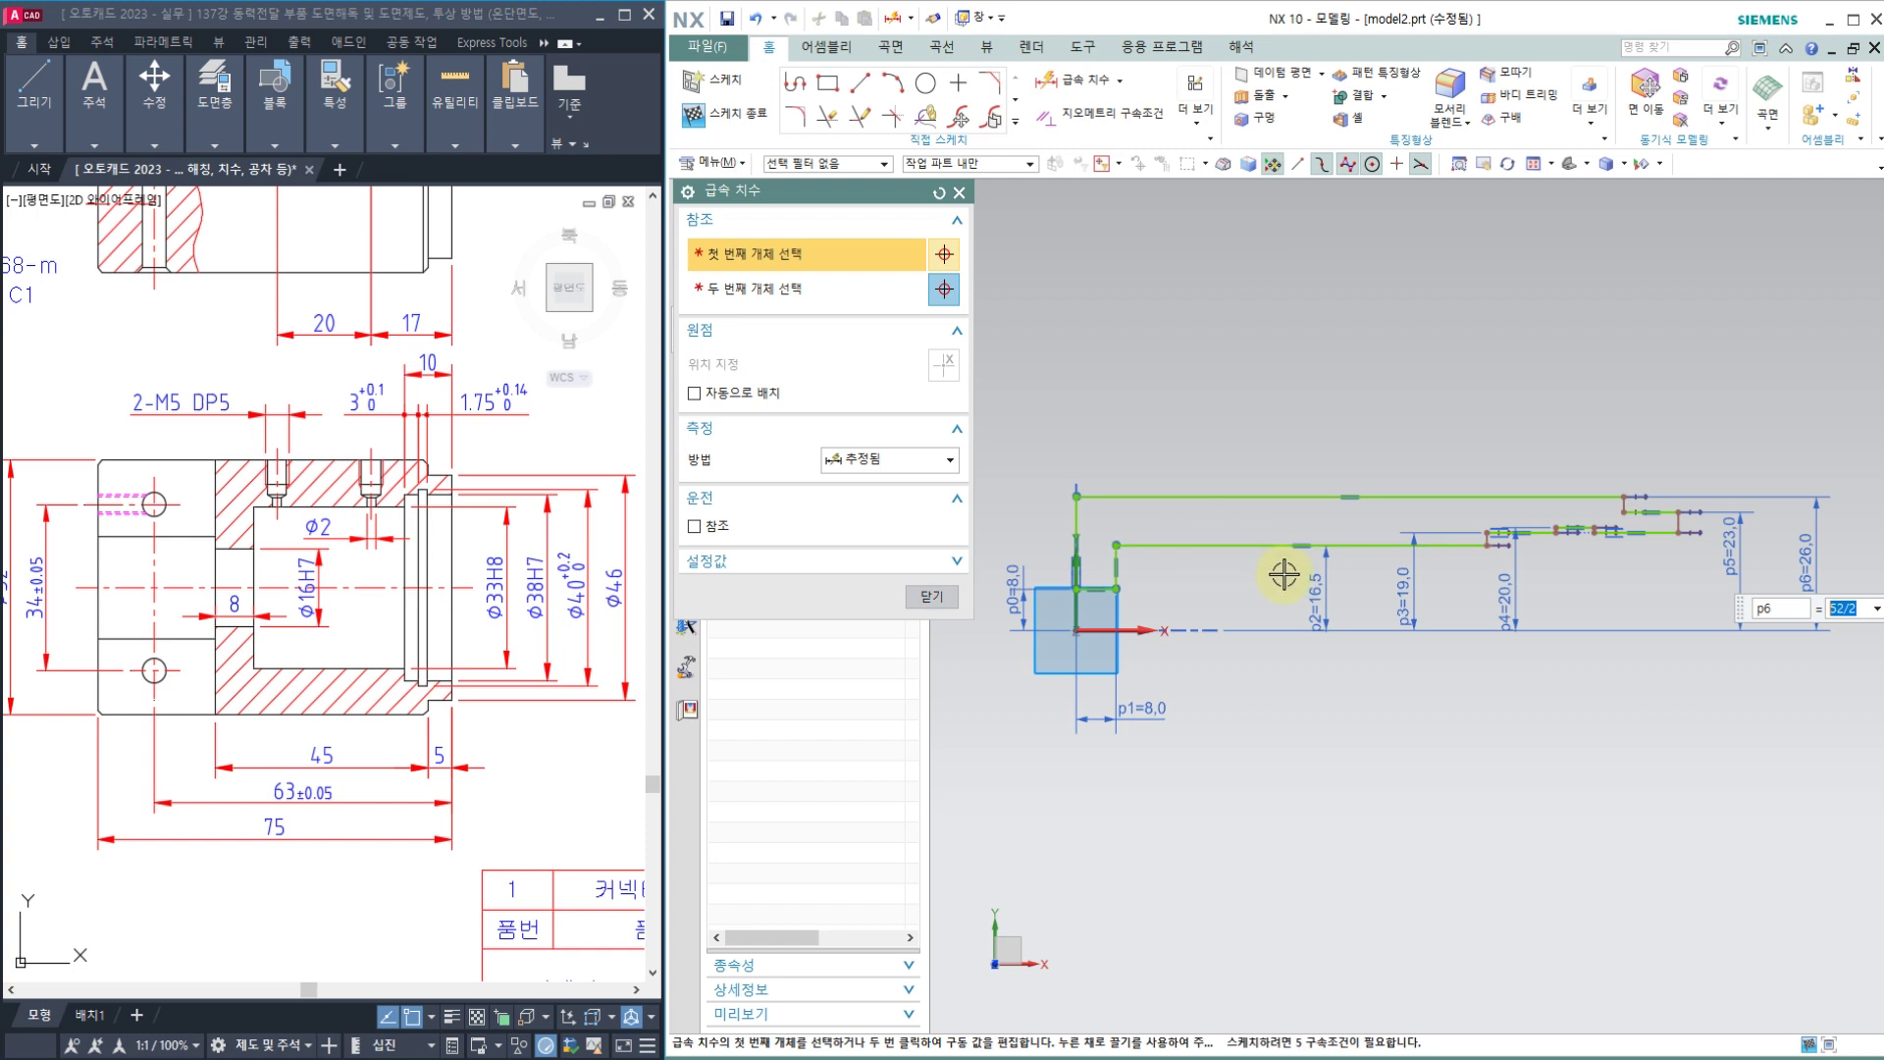
{"action": "scroll", "coordinate": [1648, 535], "scroll_direction": "up", "scroll_amount": 4}
{"action": "scroll", "coordinate": [1516, 563], "scroll_direction": "up", "scroll_amount": 3}
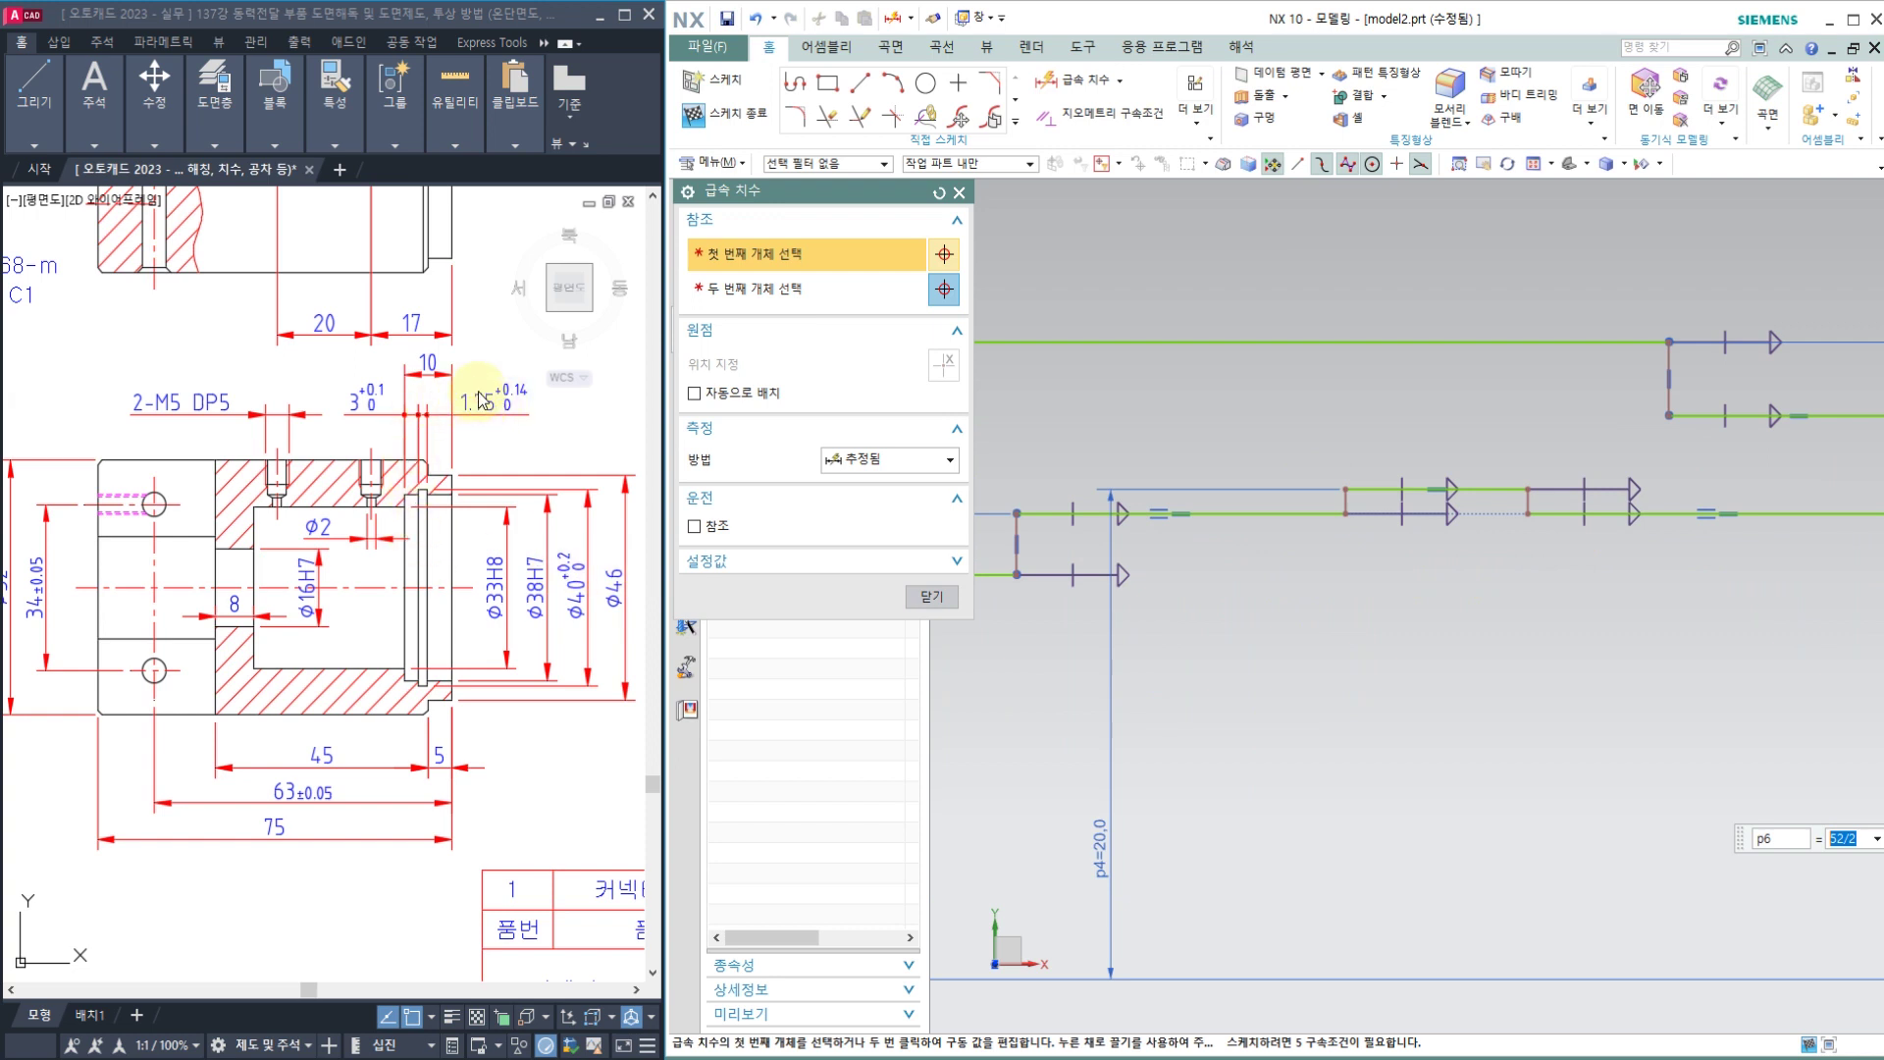
{"action": "scroll", "coordinate": [1524, 530], "scroll_direction": "down", "scroll_amount": 2}
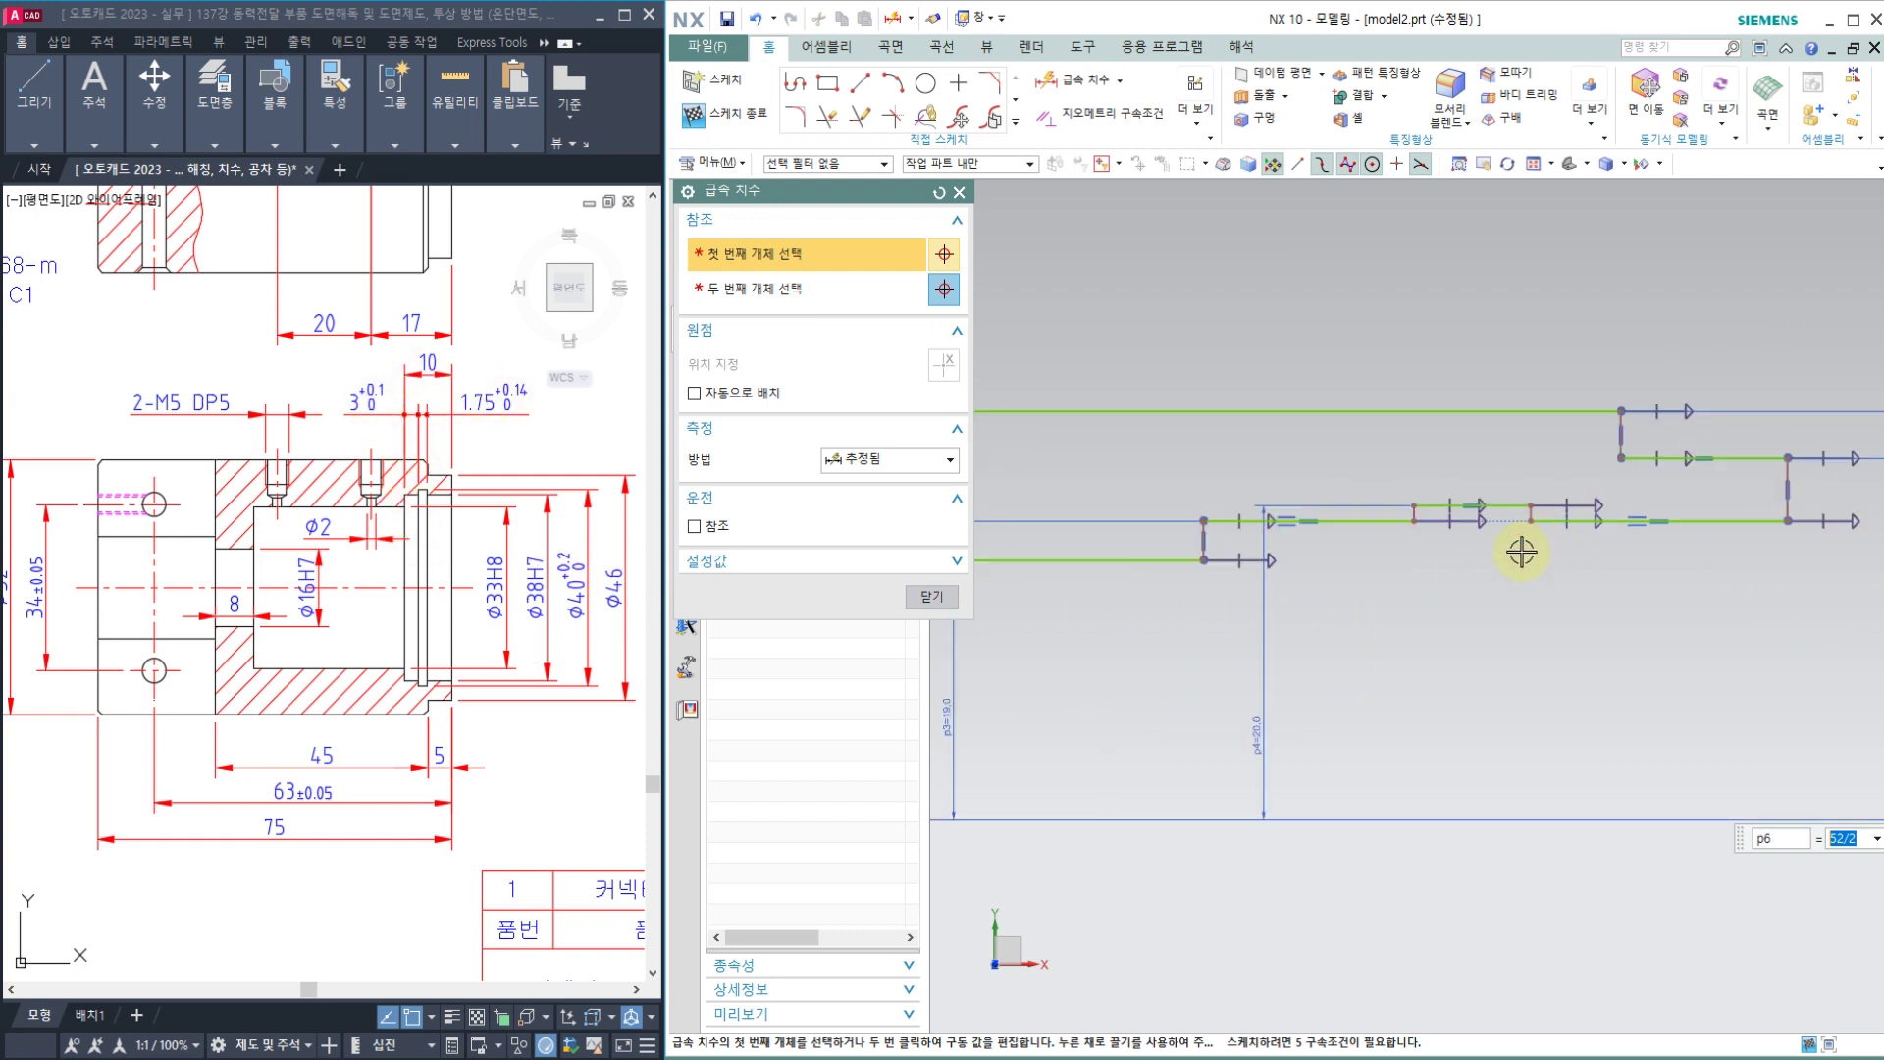
{"action": "scroll", "coordinate": [1482, 526], "scroll_direction": "down", "scroll_amount": 1}
{"action": "scroll", "coordinate": [1637, 498], "scroll_direction": "up", "scroll_amount": 2}
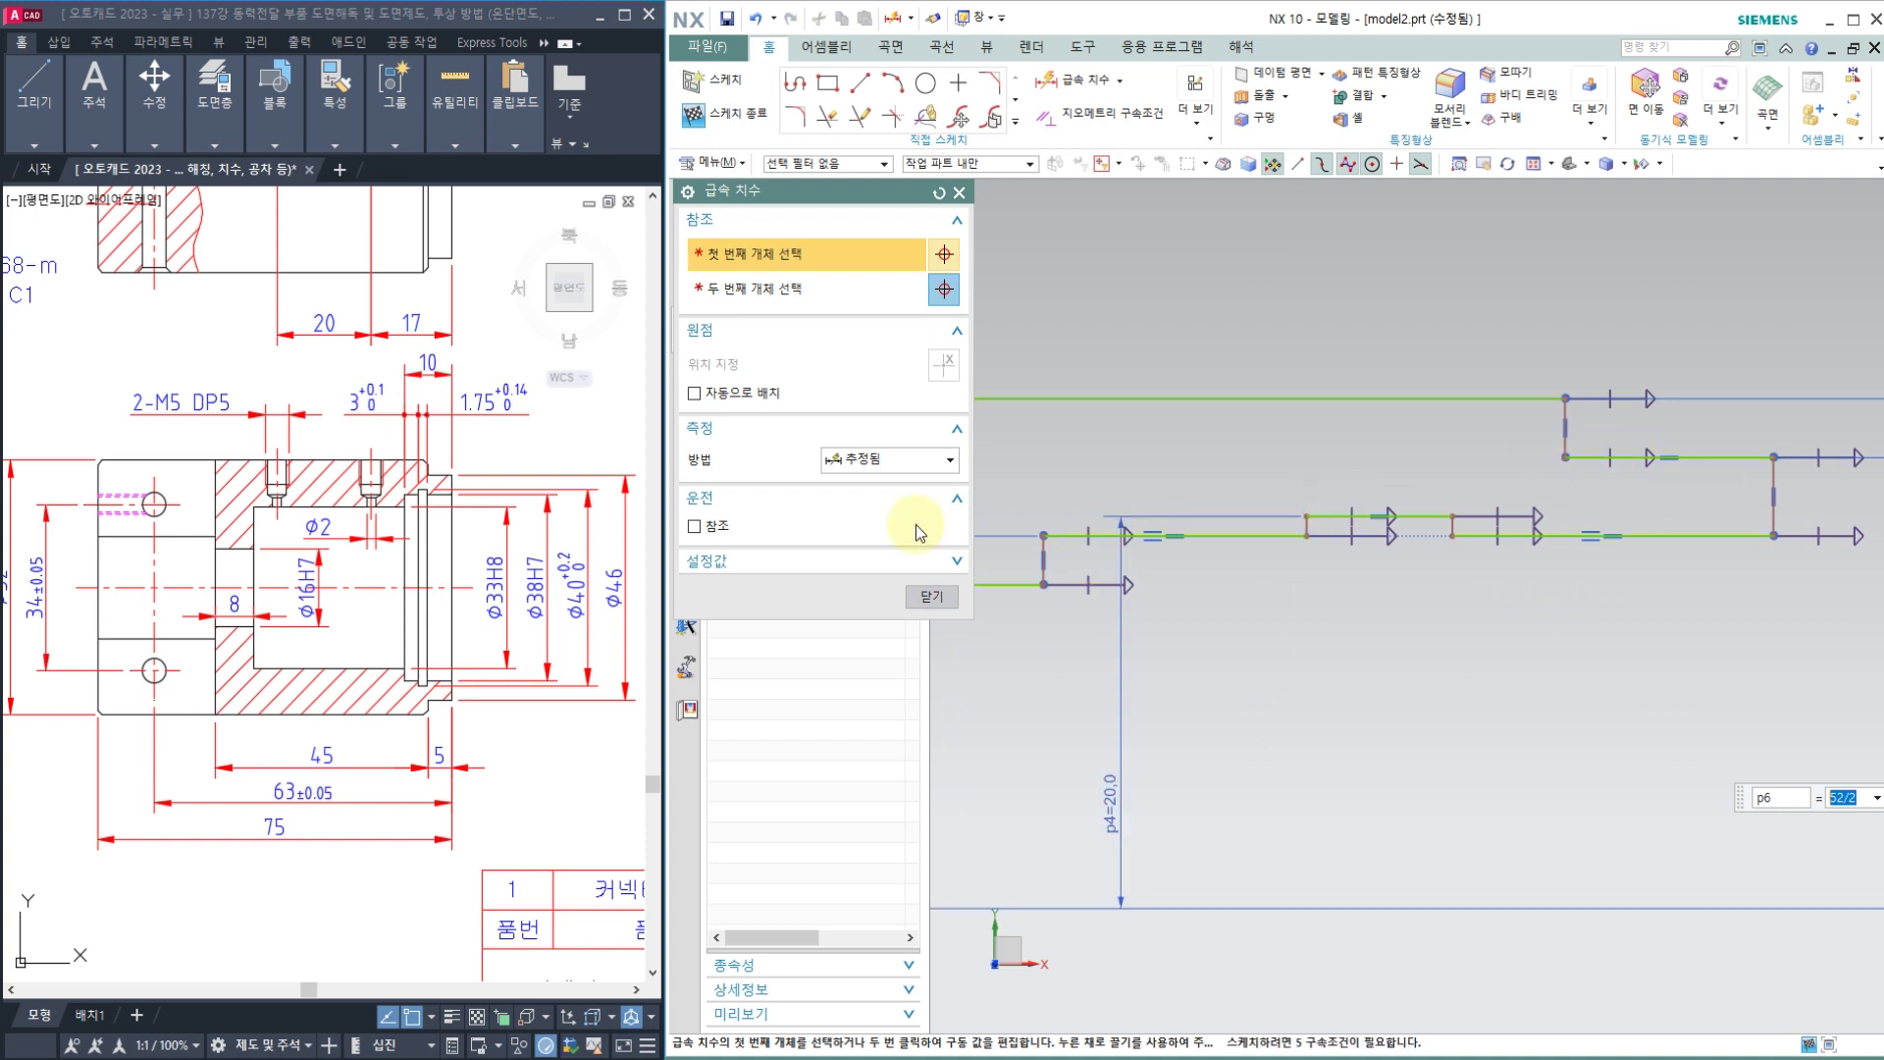
{"action": "scroll", "coordinate": [1169, 521], "scroll_direction": "down", "scroll_amount": 1}
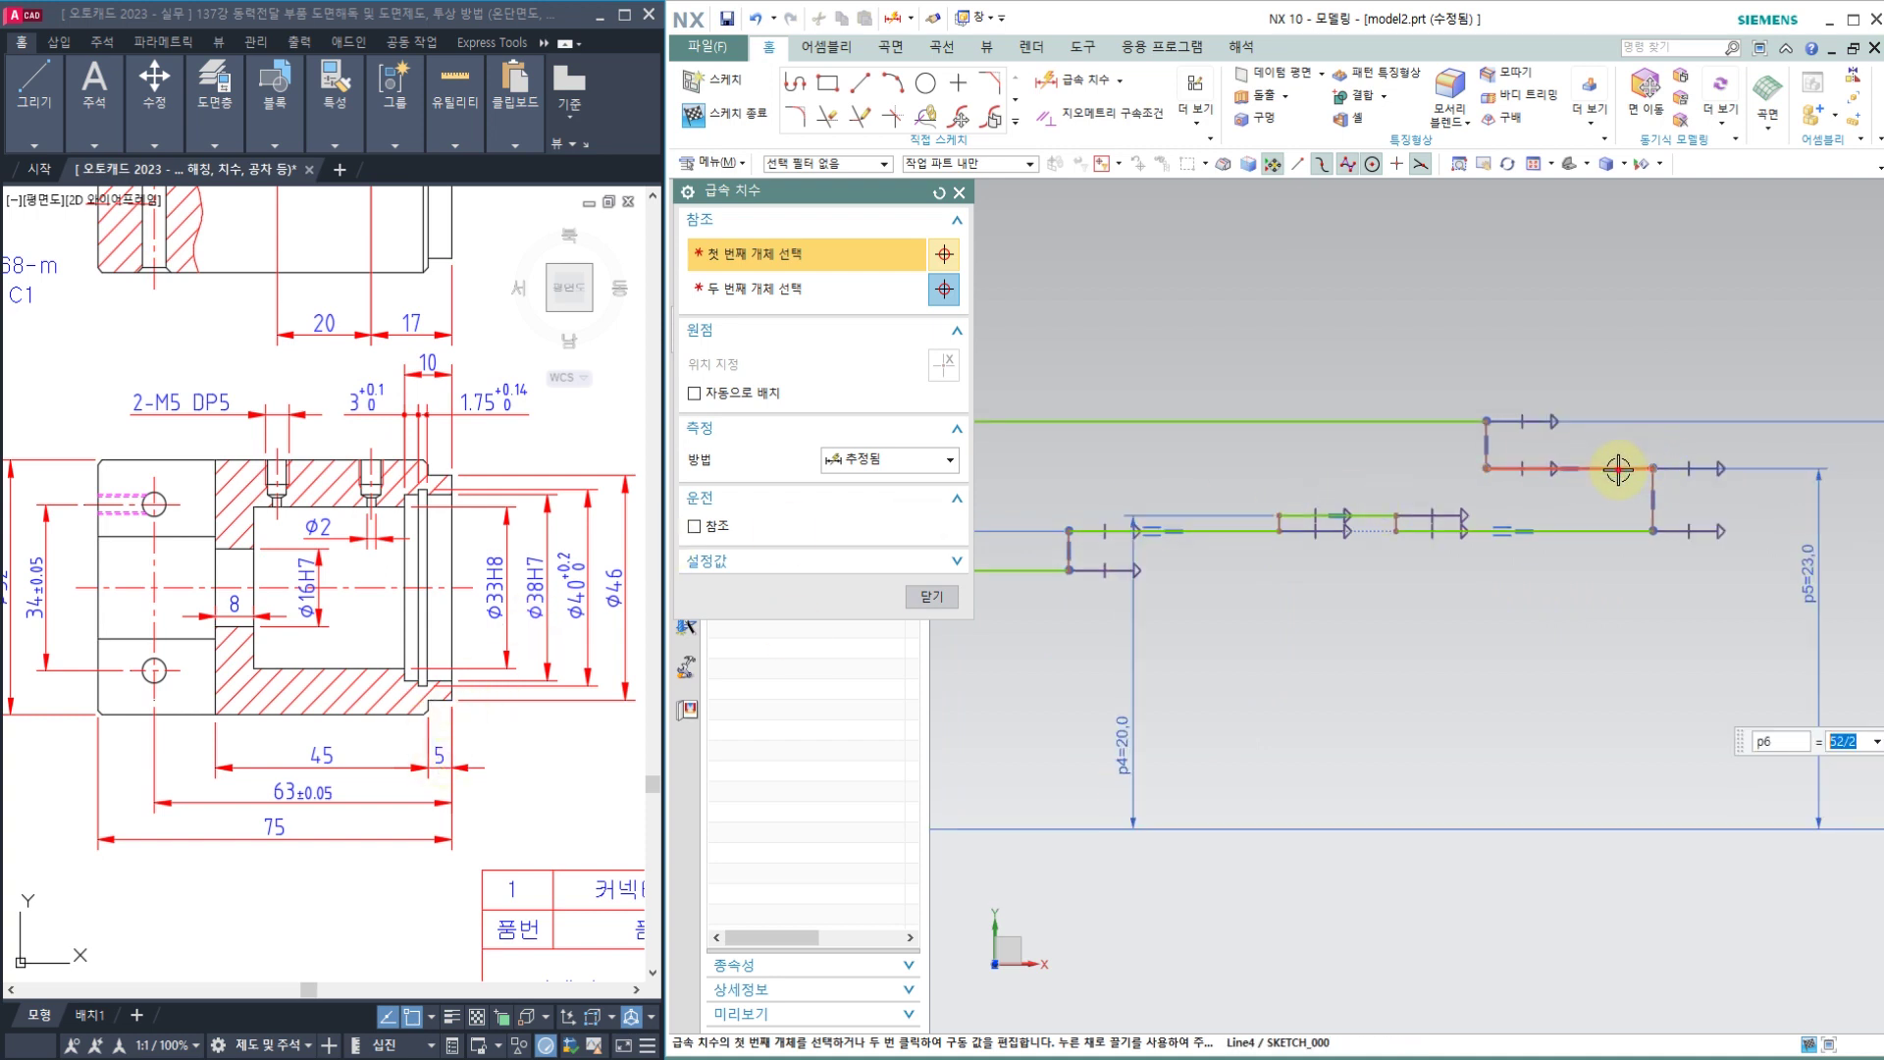
{"action": "left_click", "coordinate": [1614, 468]}
{"action": "left_click", "coordinate": [1605, 329]}
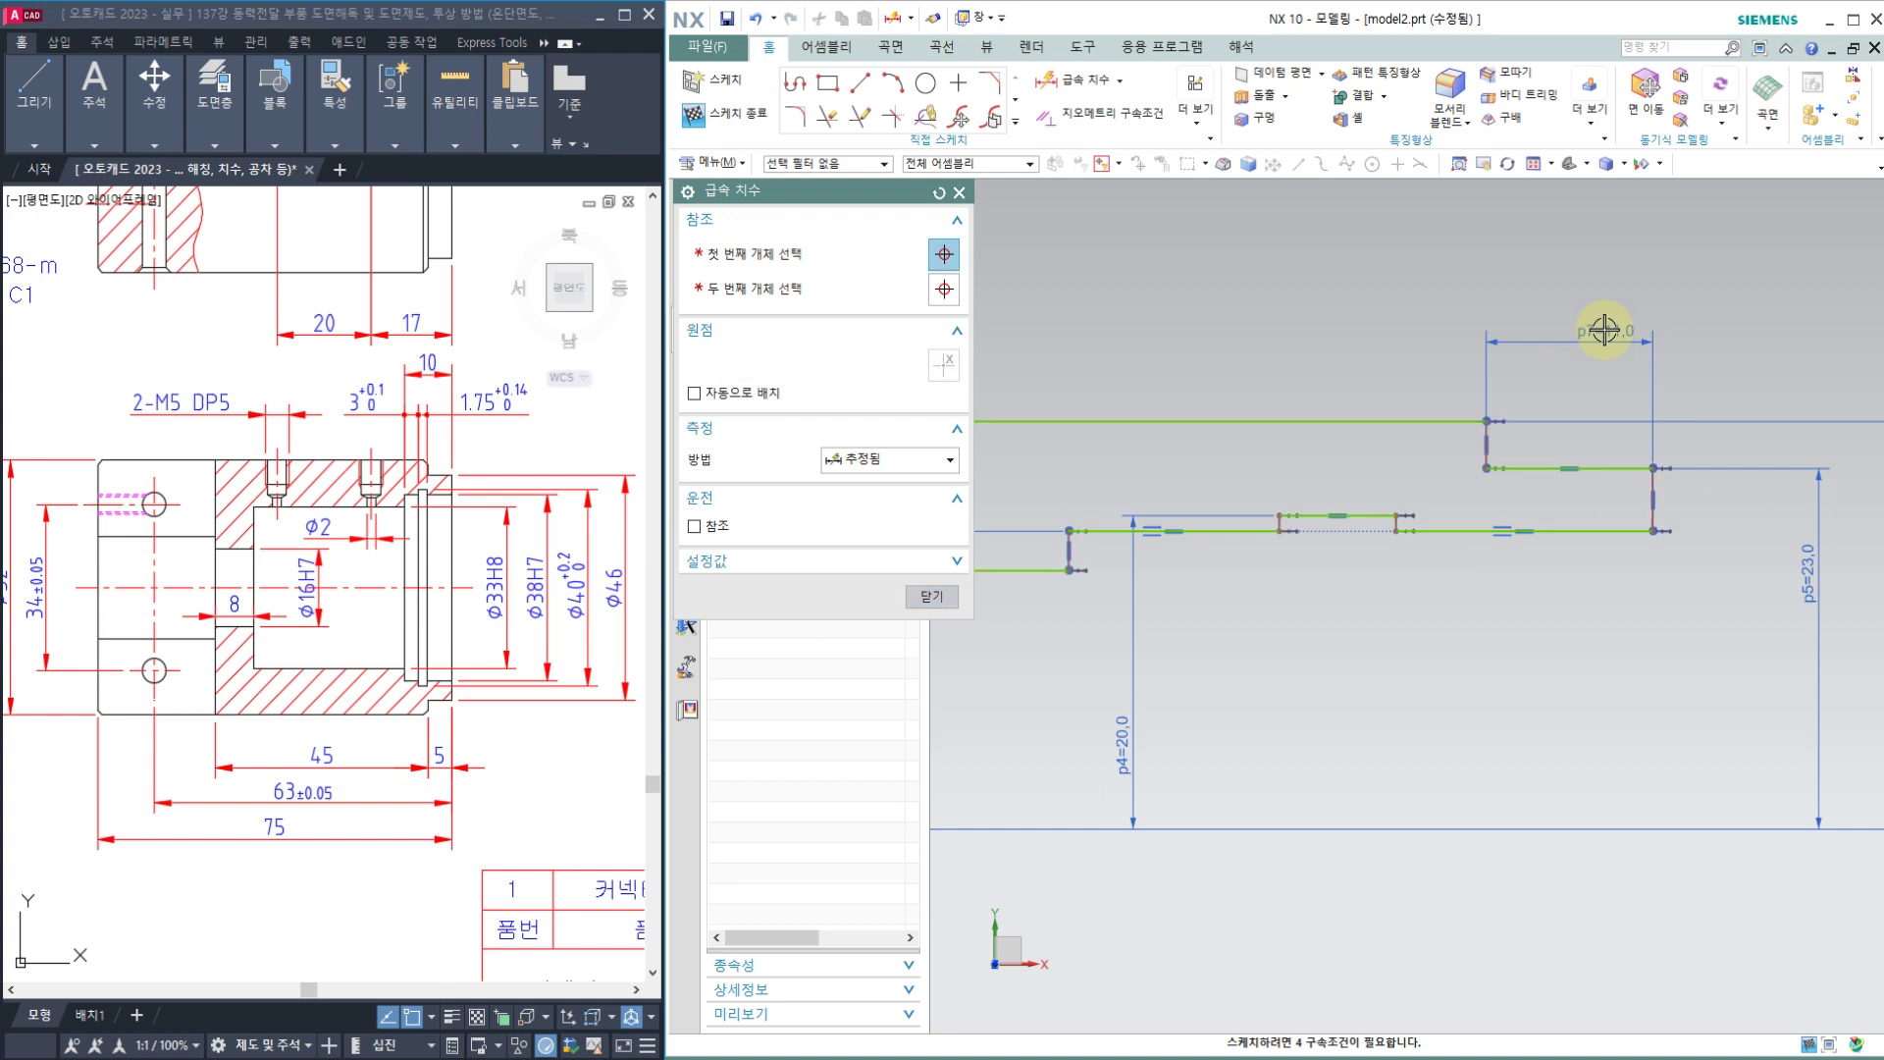
{"action": "type", "text": "5"}
{"action": "key", "text": "Return"}
Step: Dimension the horizontal width of the small groove in the bore and set it to 1.75 mm
{"action": "scroll", "coordinate": [1348, 545], "scroll_direction": "up", "scroll_amount": 2}
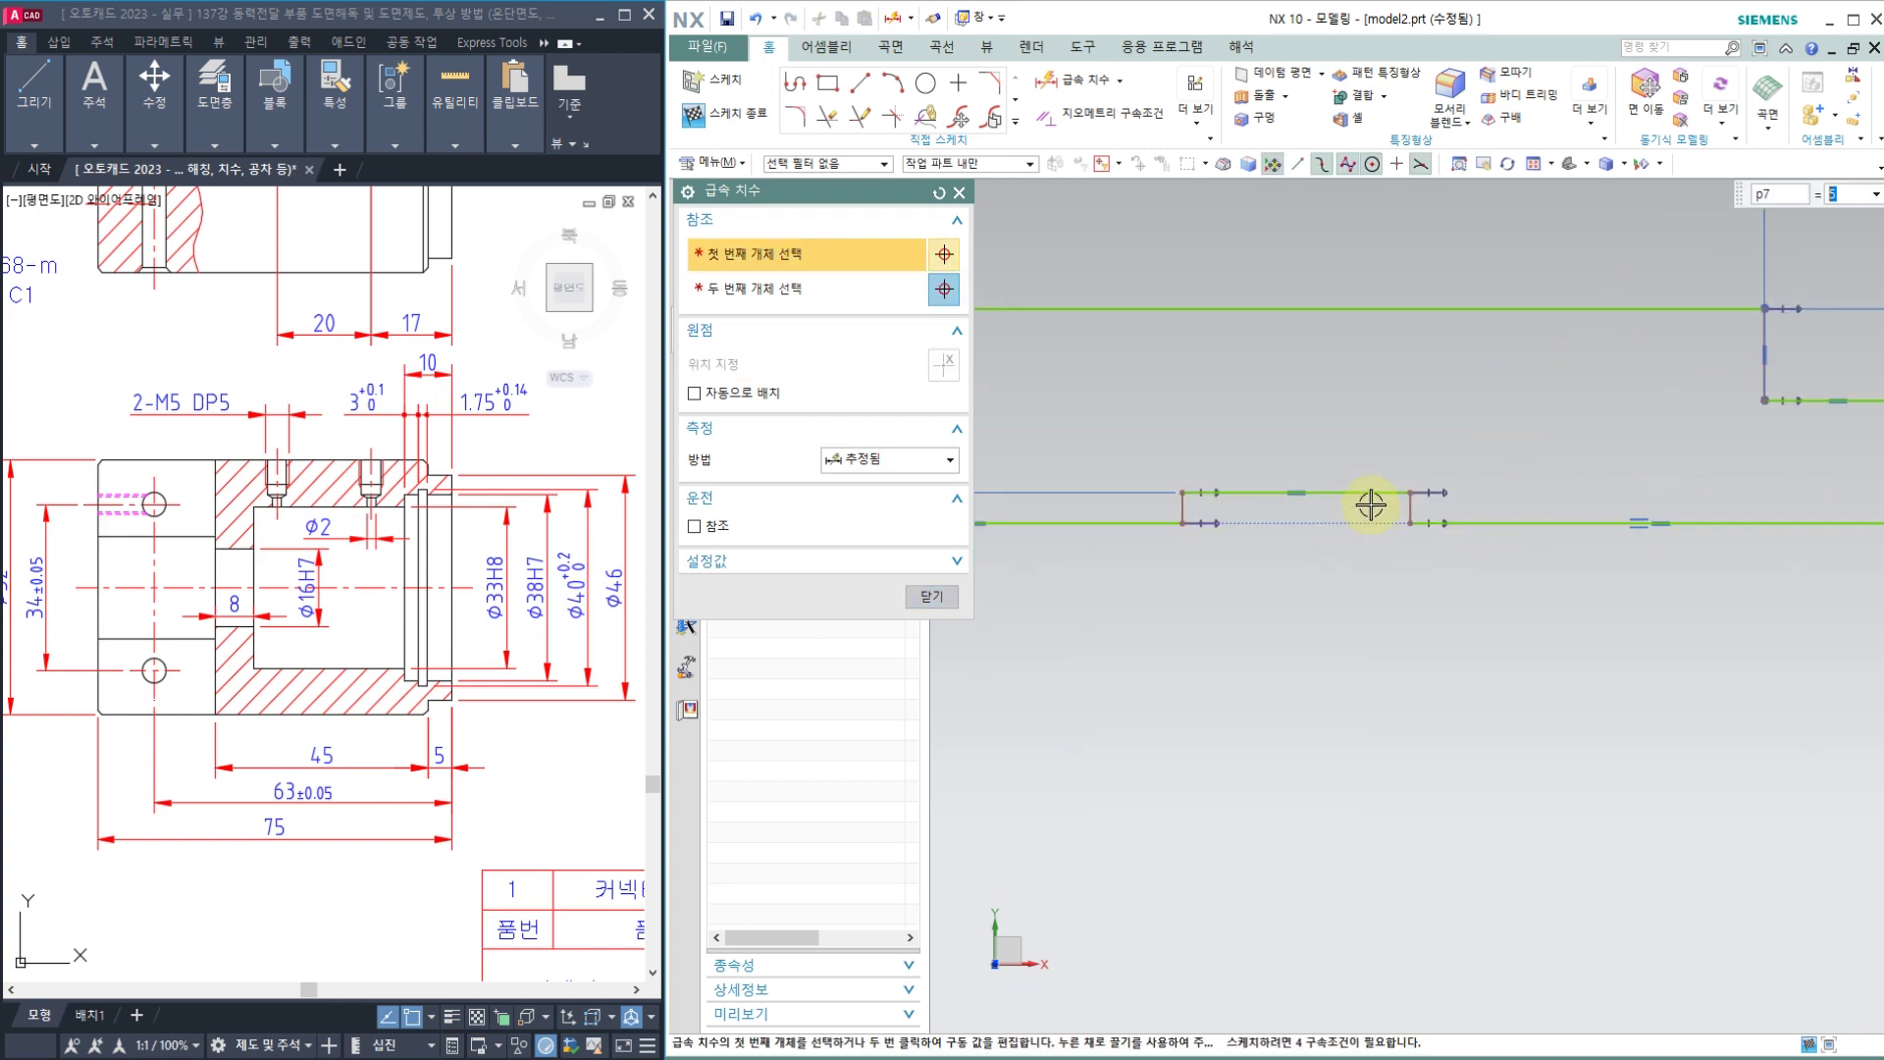
{"action": "left_click", "coordinate": [1358, 501]}
{"action": "scroll", "coordinate": [1394, 453], "scroll_direction": "down", "scroll_amount": 1}
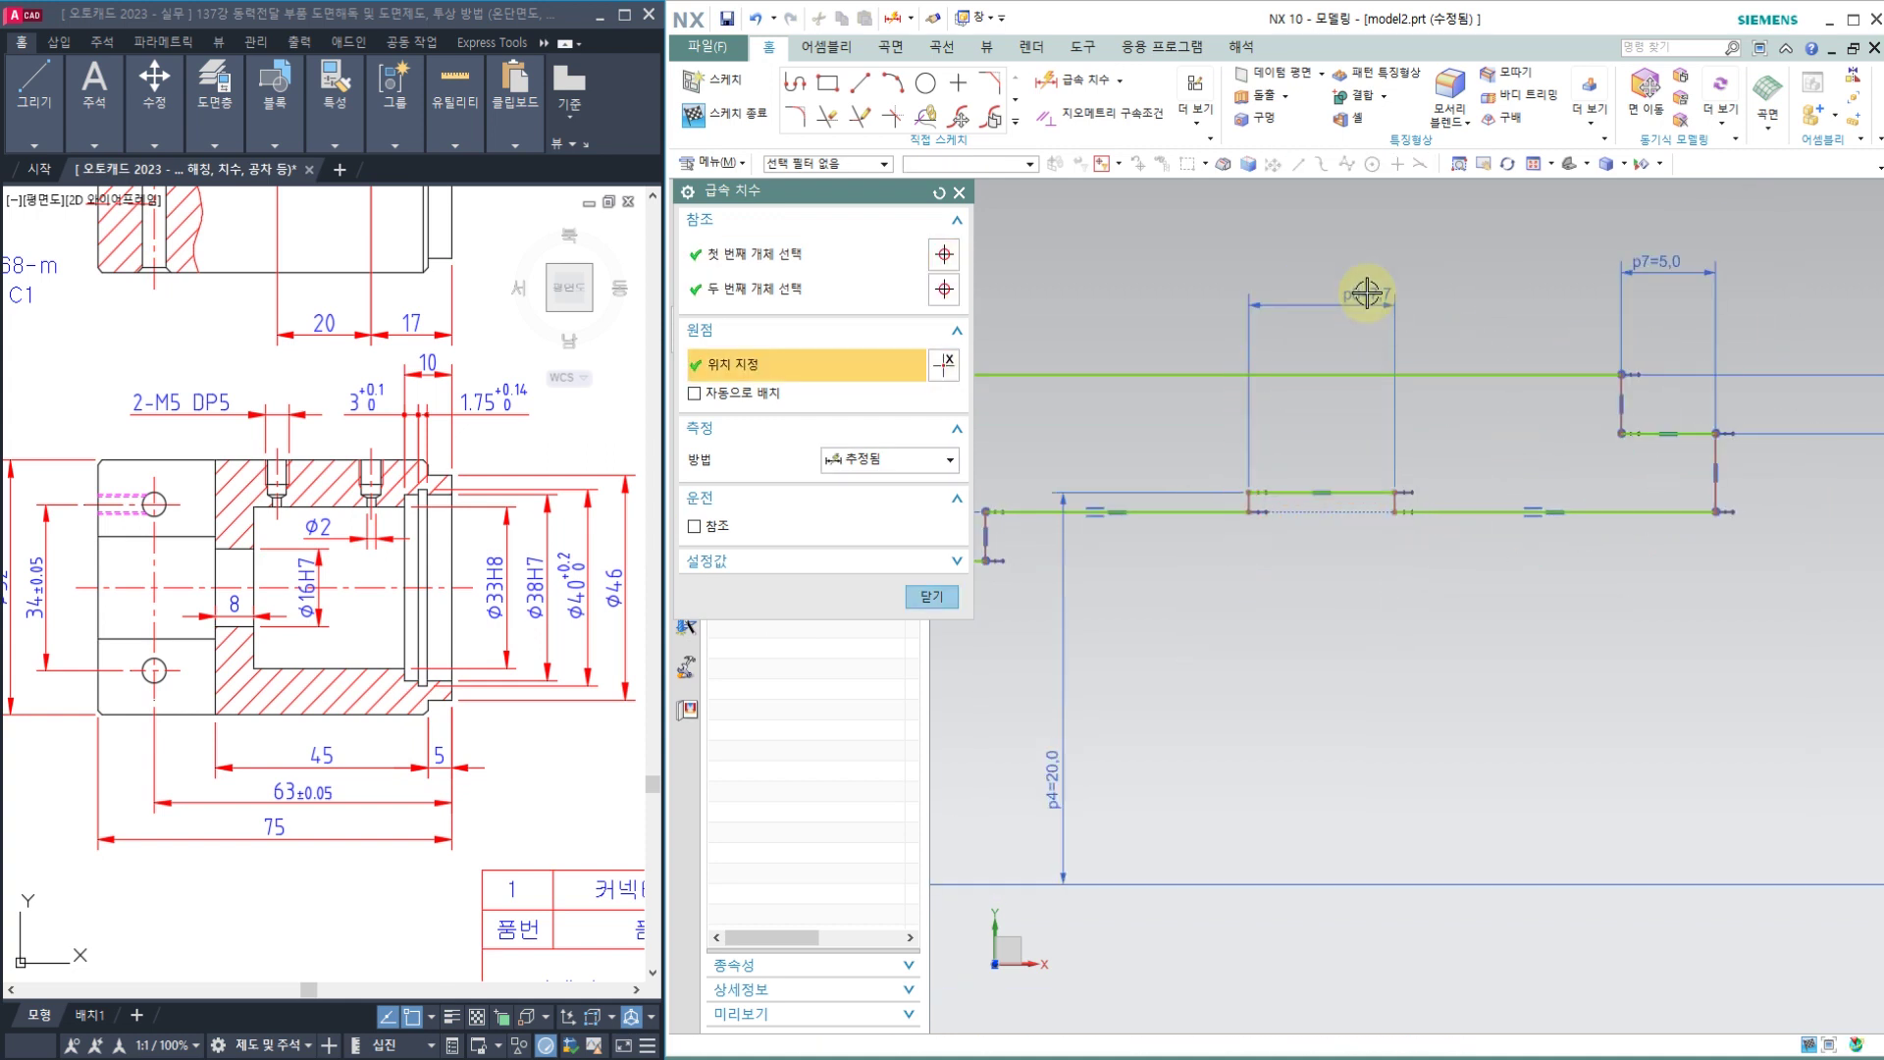
{"action": "left_click", "coordinate": [1366, 292]}
{"action": "type", "text": "1.75"}
{"action": "key", "text": "Return"}
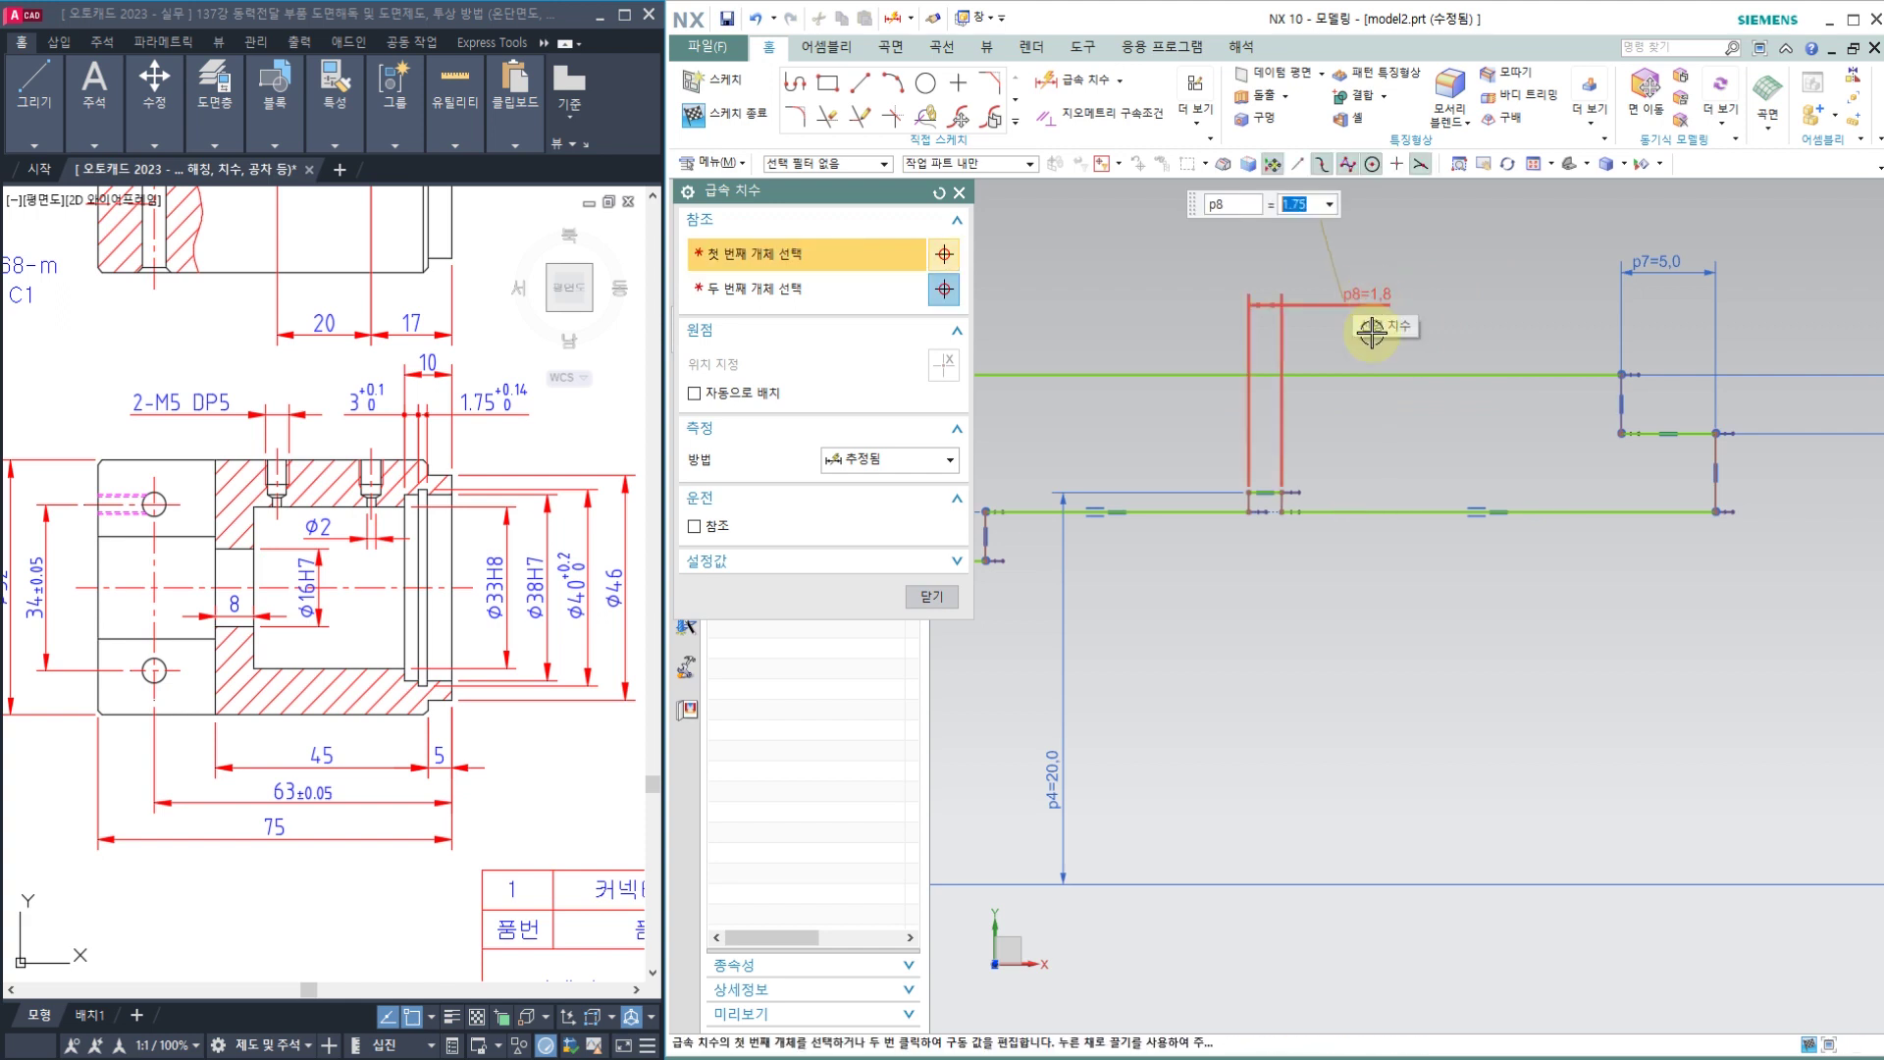
Step: Dimension the short horizontal line between the inner bore step and the groove and set it to 3 mm
{"action": "left_click", "coordinate": [1172, 511]}
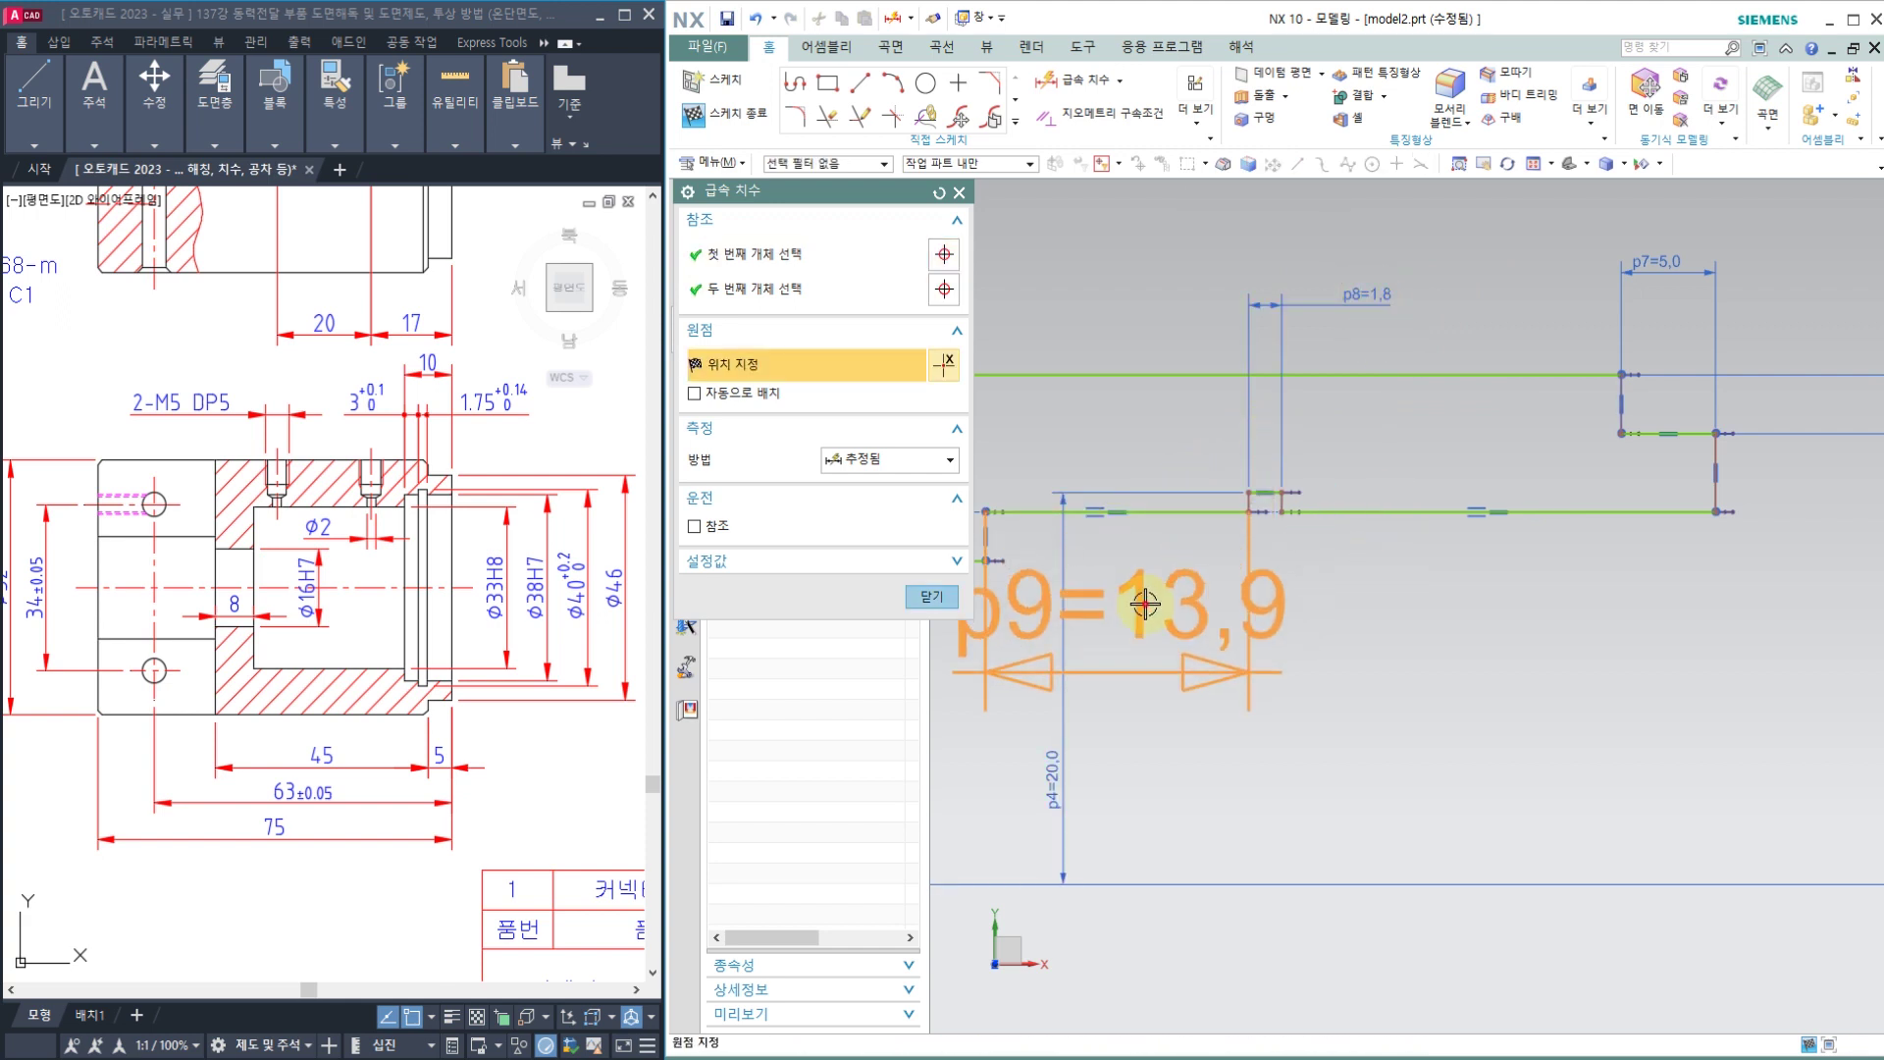
{"action": "left_click", "coordinate": [1141, 603]}
{"action": "type", "text": "3"}
{"action": "key", "text": "Return"}
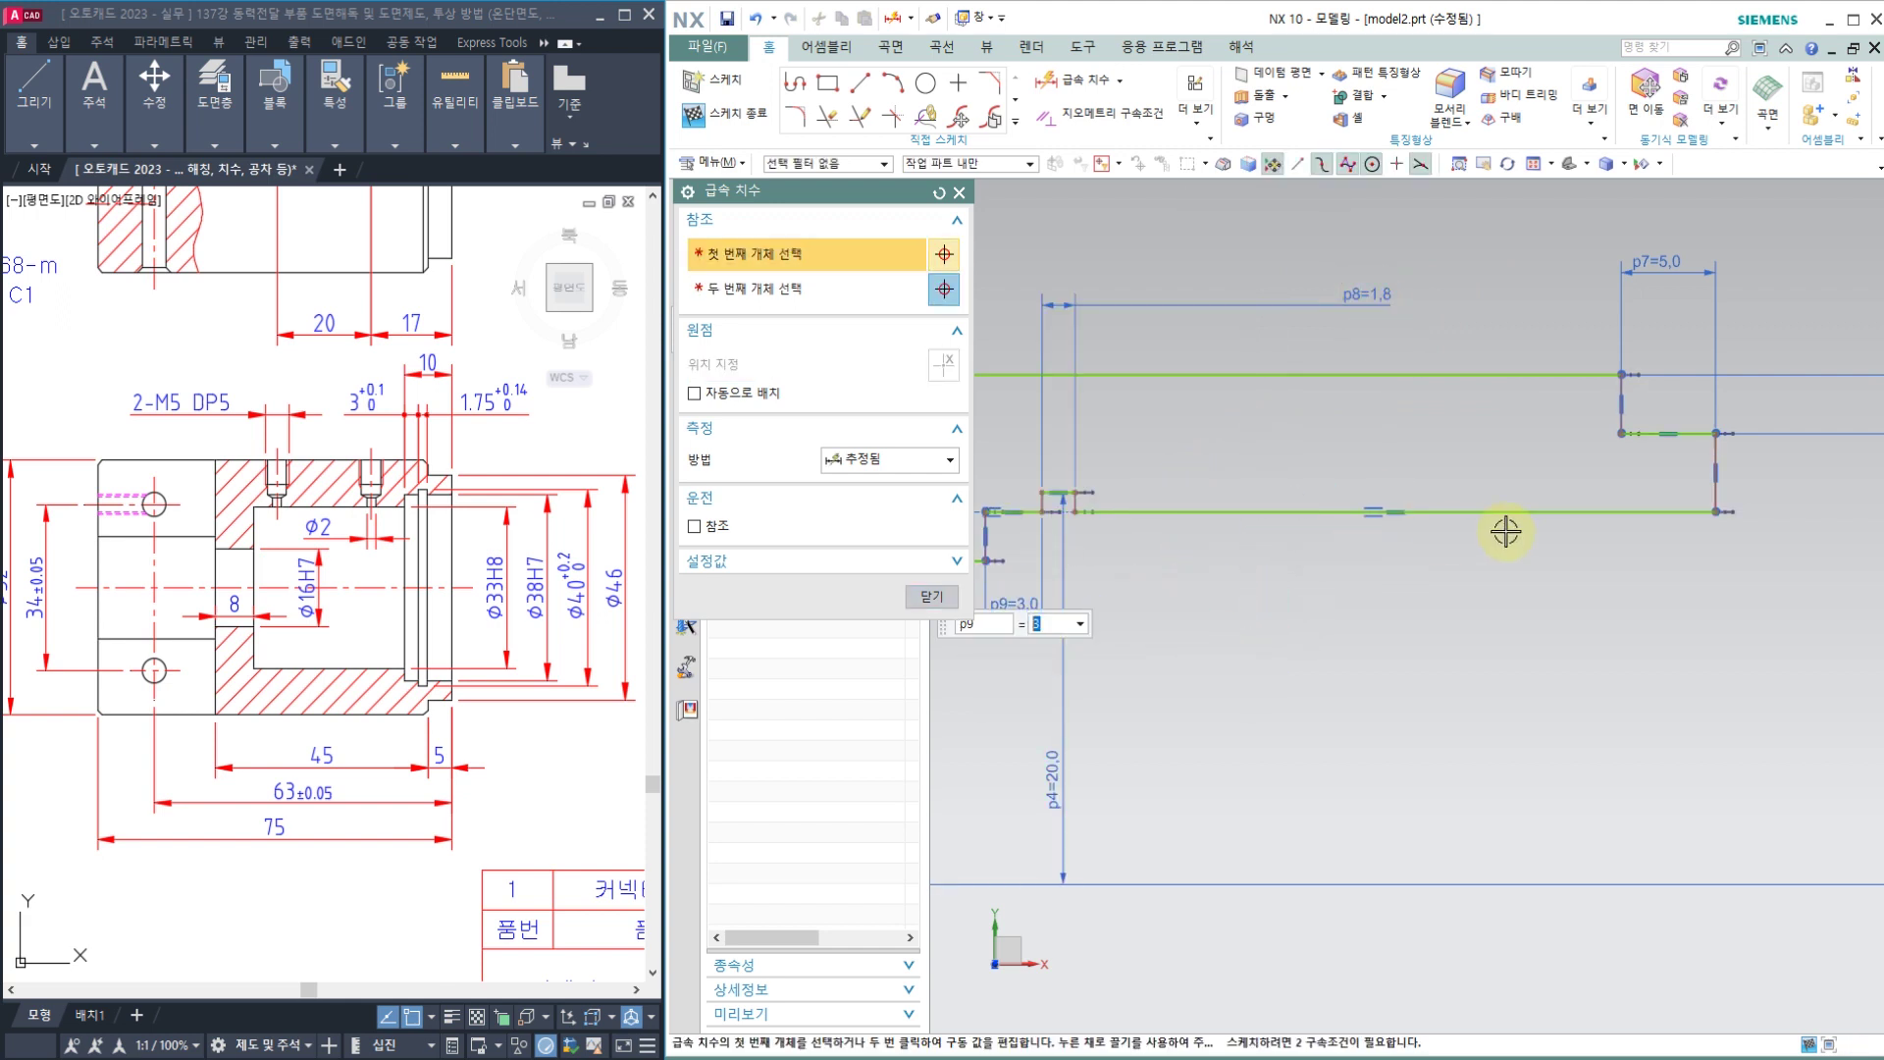
Step: Dimension the horizontal distance from the open-end face to the inner bore step as 10 mm and end dimensioning
{"action": "scroll", "coordinate": [1501, 532], "scroll_direction": "down", "scroll_amount": 3}
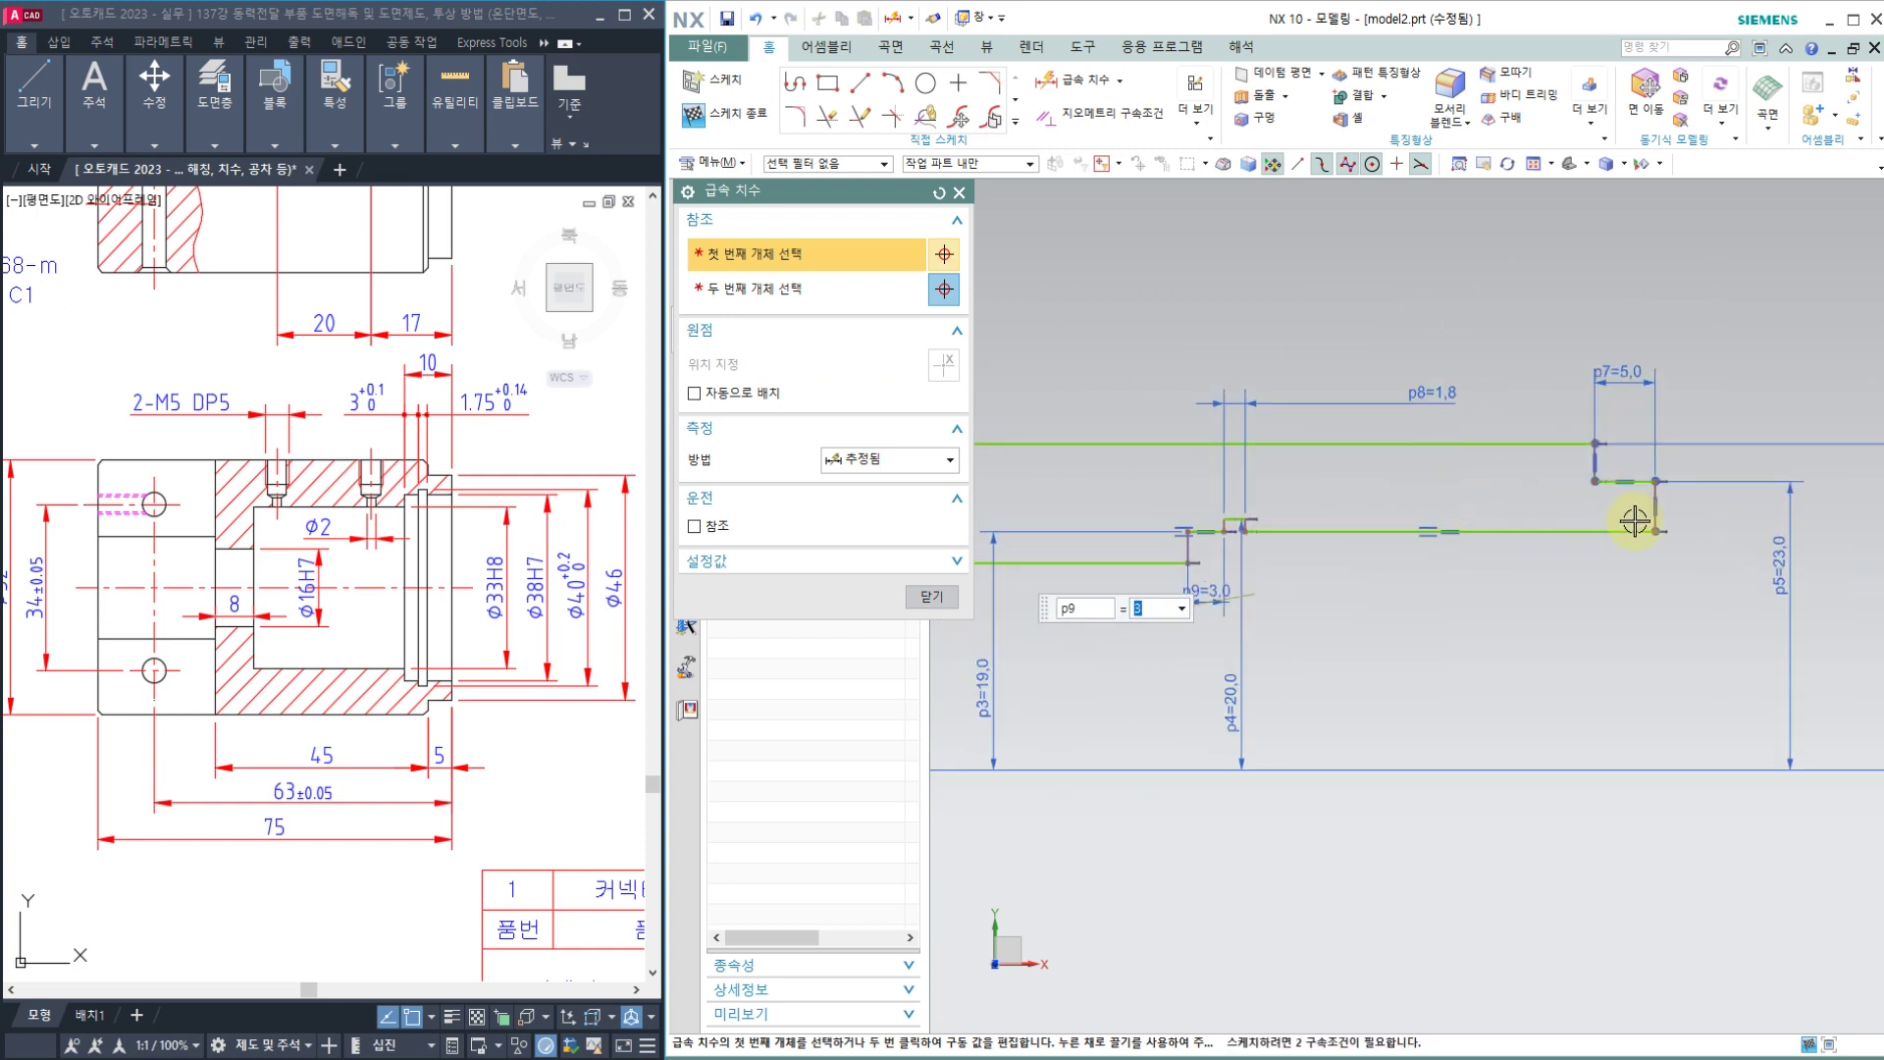
{"action": "scroll", "coordinate": [1614, 515], "scroll_direction": "up", "scroll_amount": 3}
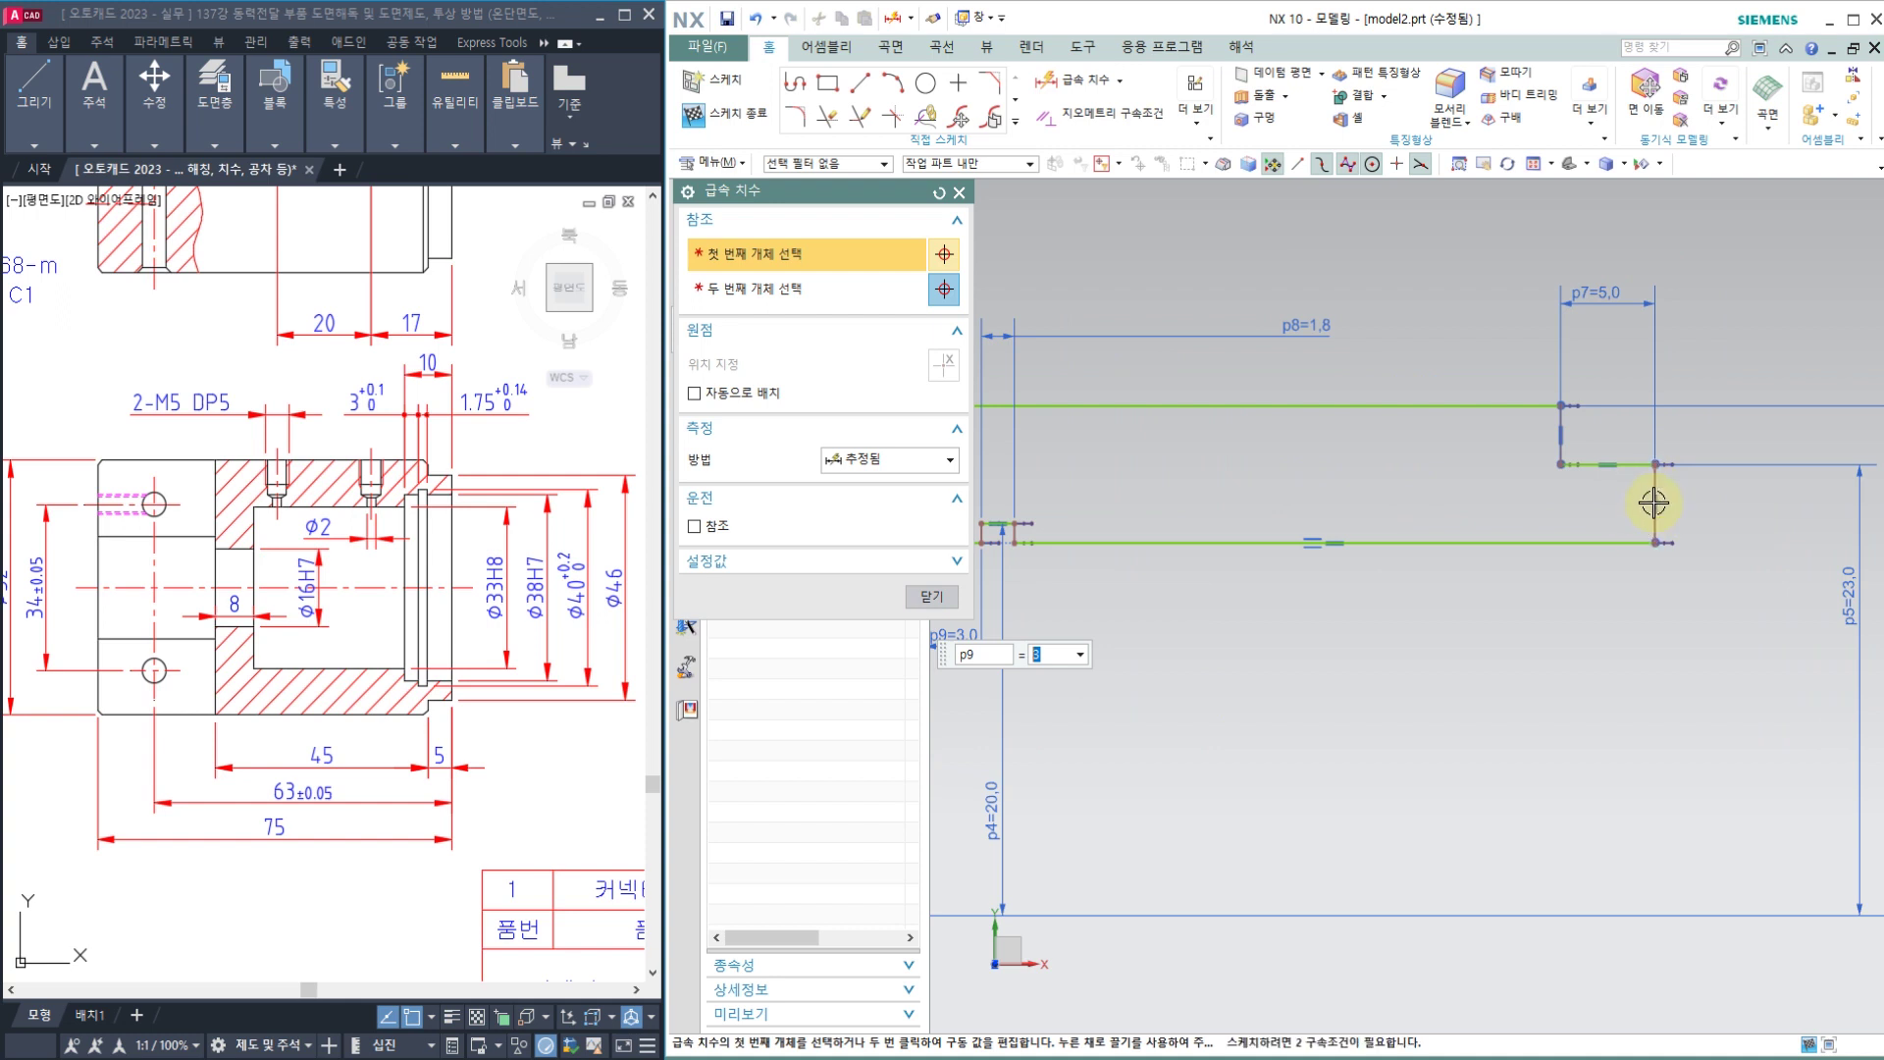
{"action": "left_click", "coordinate": [1654, 493]}
{"action": "scroll", "coordinate": [1654, 492], "scroll_direction": "down", "scroll_amount": 2}
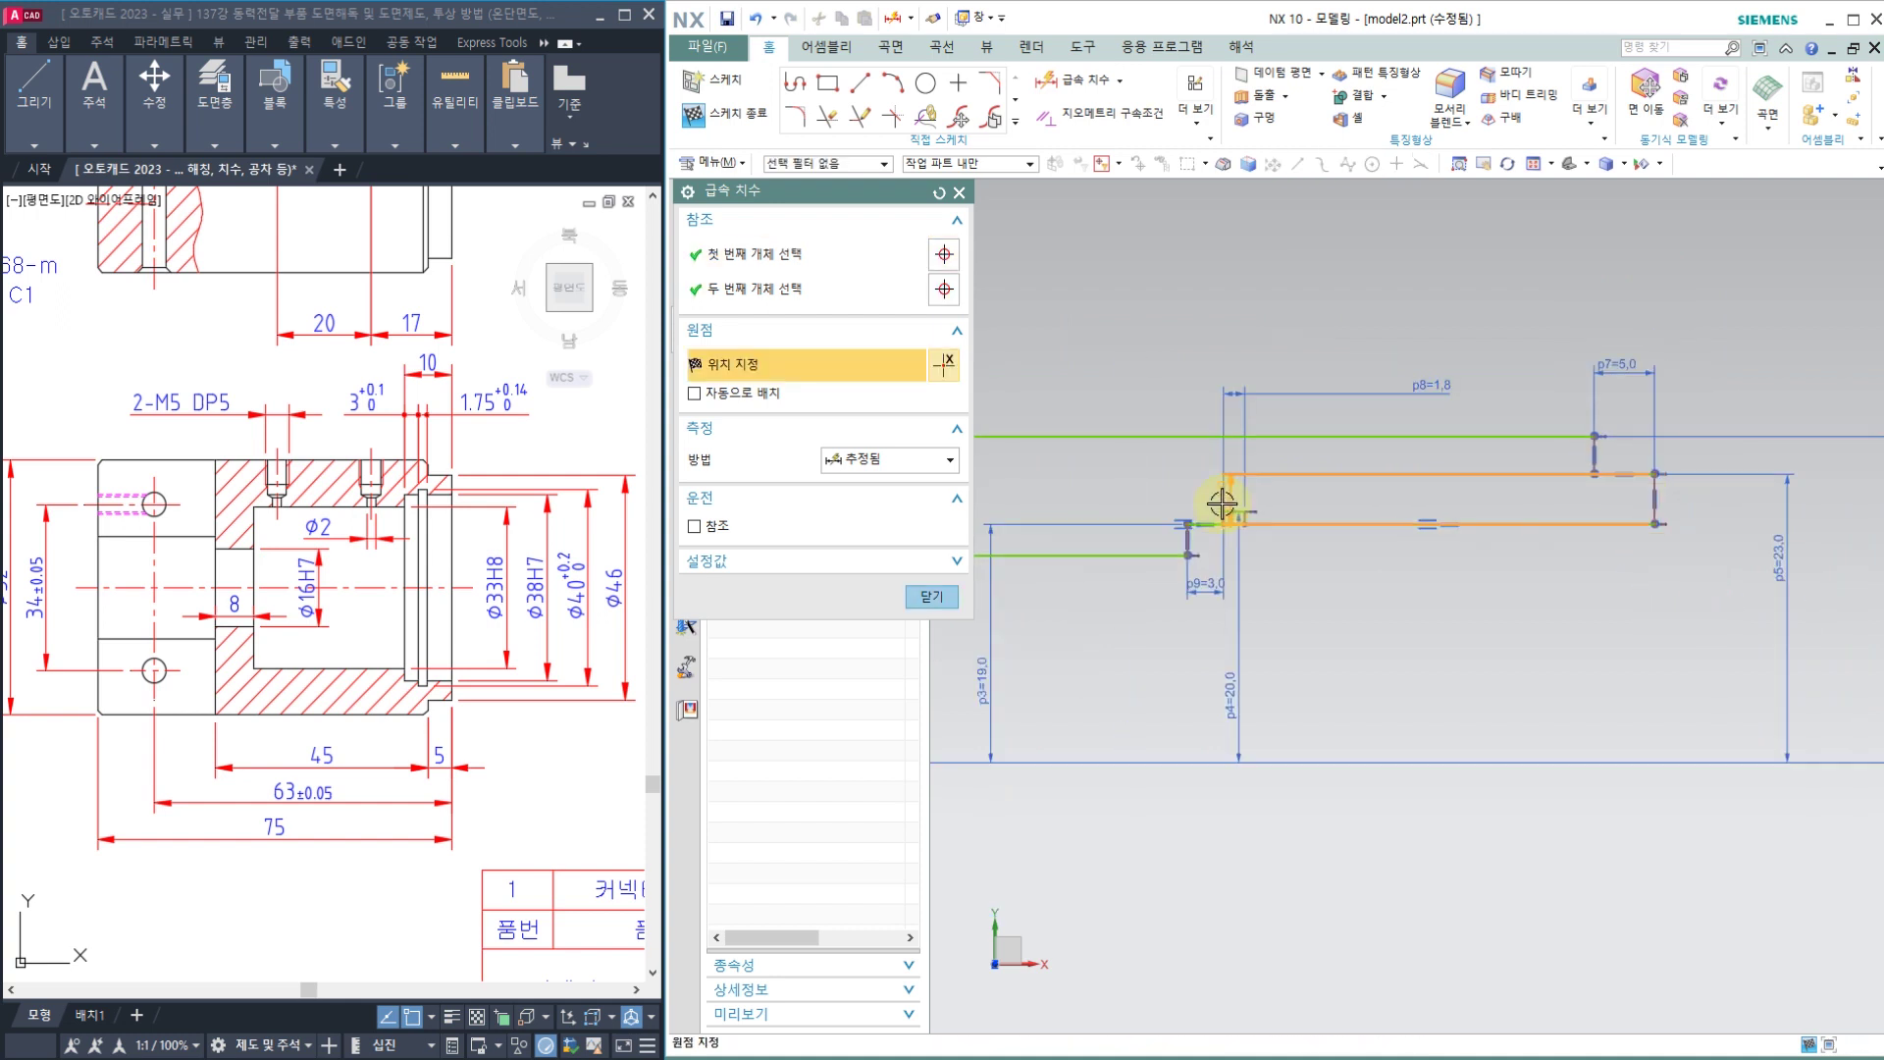
{"action": "scroll", "coordinate": [1187, 518], "scroll_direction": "up", "scroll_amount": 3}
{"action": "left_click", "coordinate": [1190, 548]}
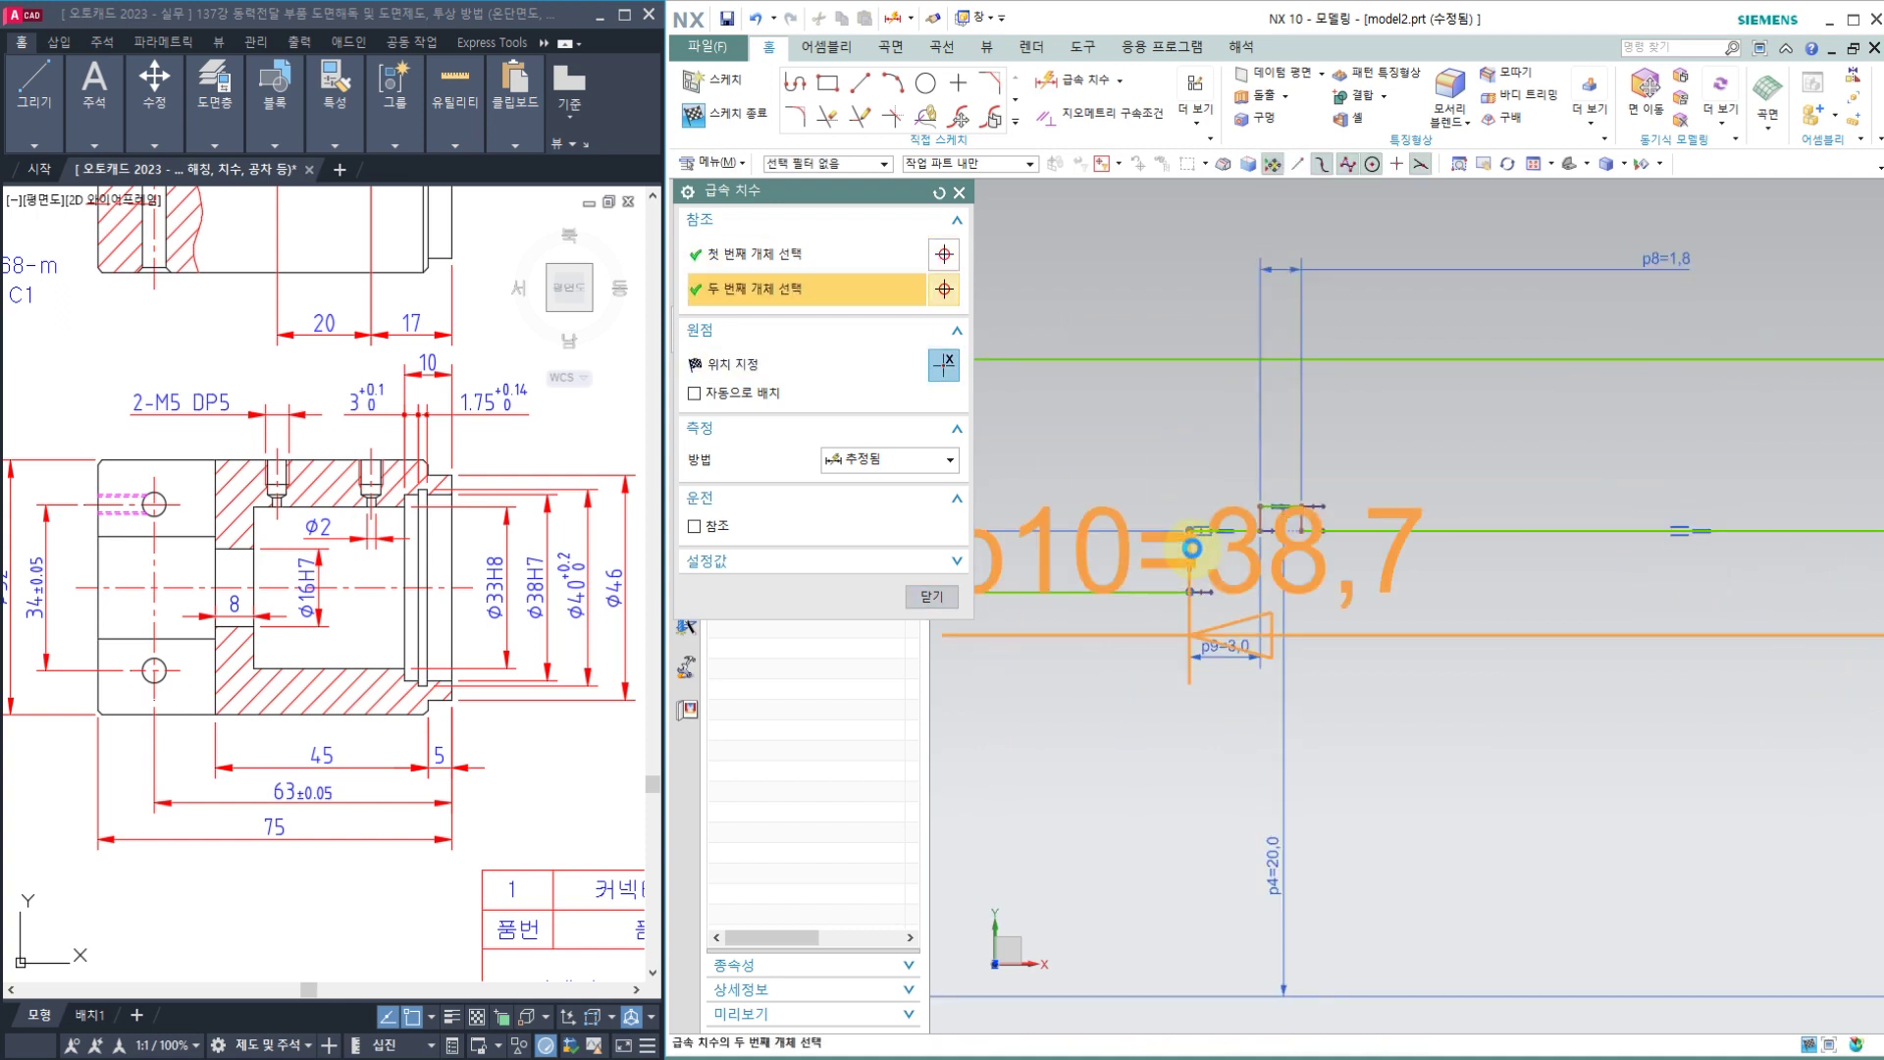
{"action": "scroll", "coordinate": [1192, 547], "scroll_direction": "down", "scroll_amount": 3}
{"action": "left_click", "coordinate": [1375, 622]}
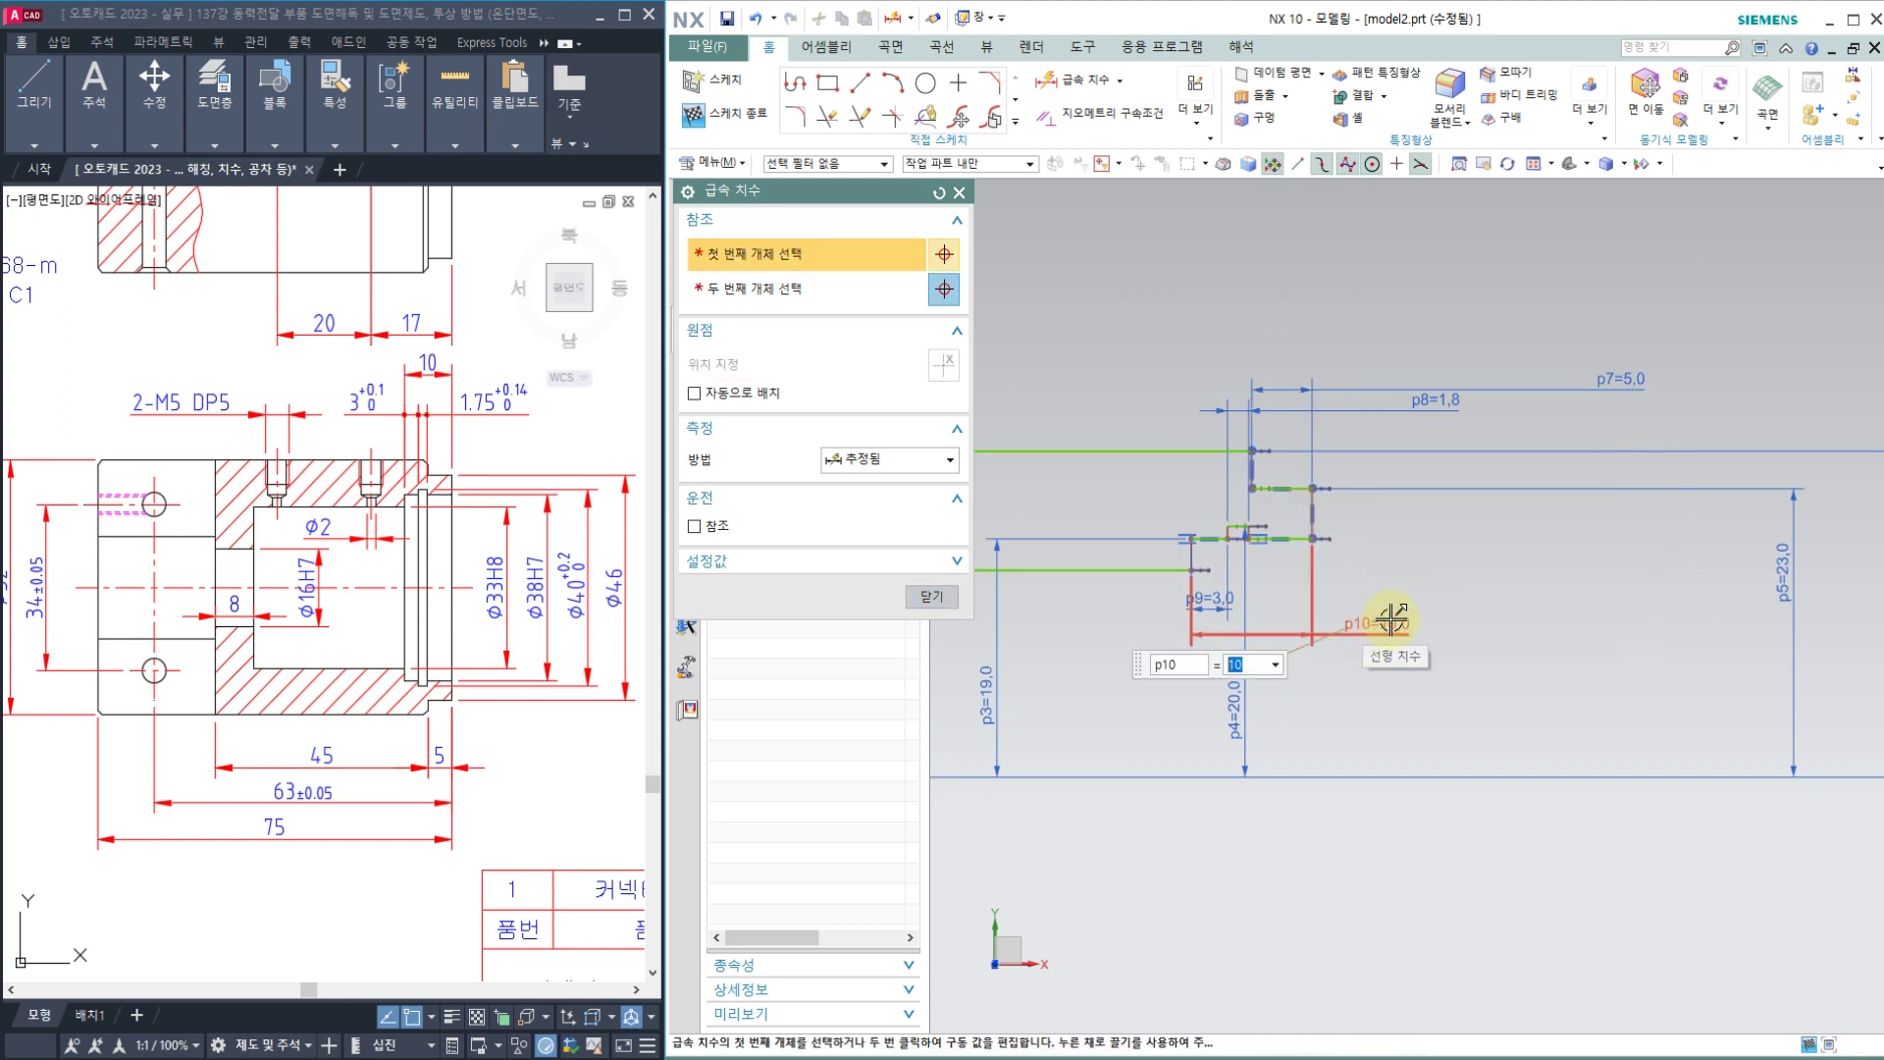
{"action": "left_click", "coordinate": [1376, 623]}
{"action": "scroll", "coordinate": [1238, 500], "scroll_direction": "down", "scroll_amount": 6}
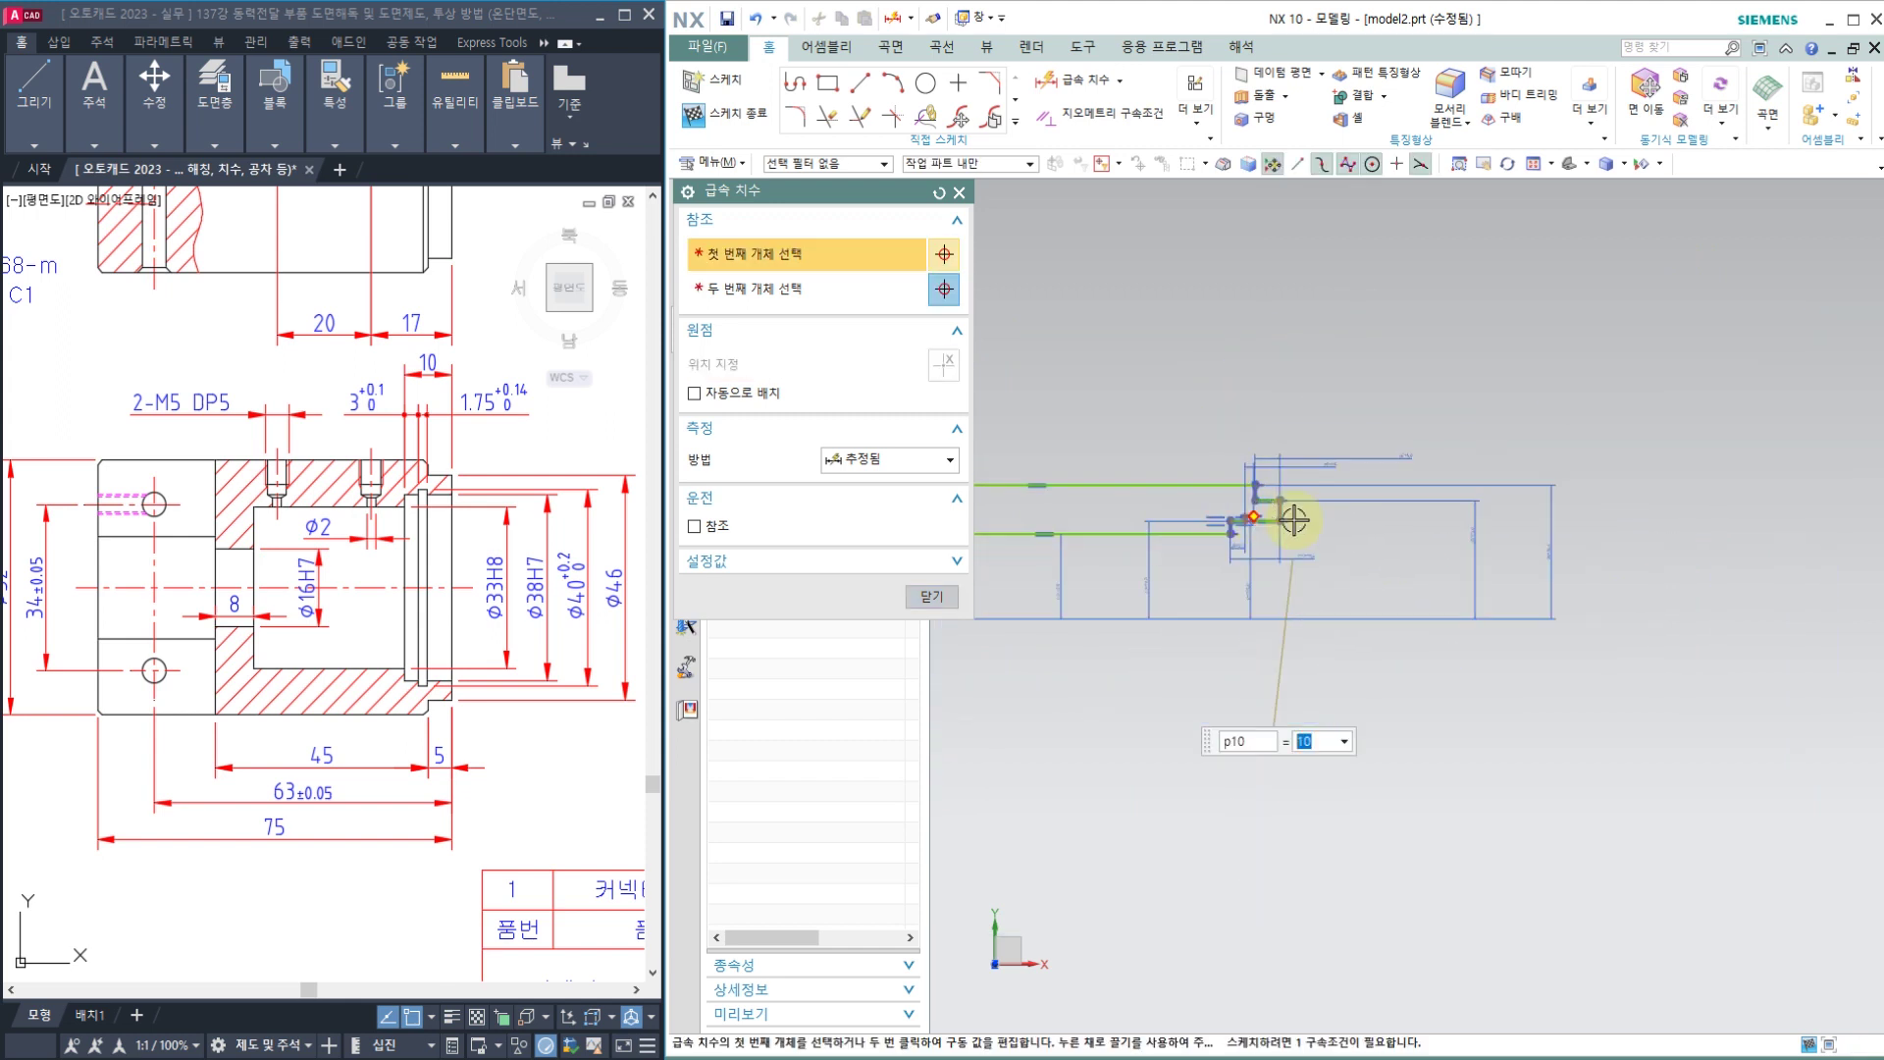
{"action": "middle_click_drag", "start_coordinate": [1190, 523], "coordinate": [1398, 658], "text": "shift"}
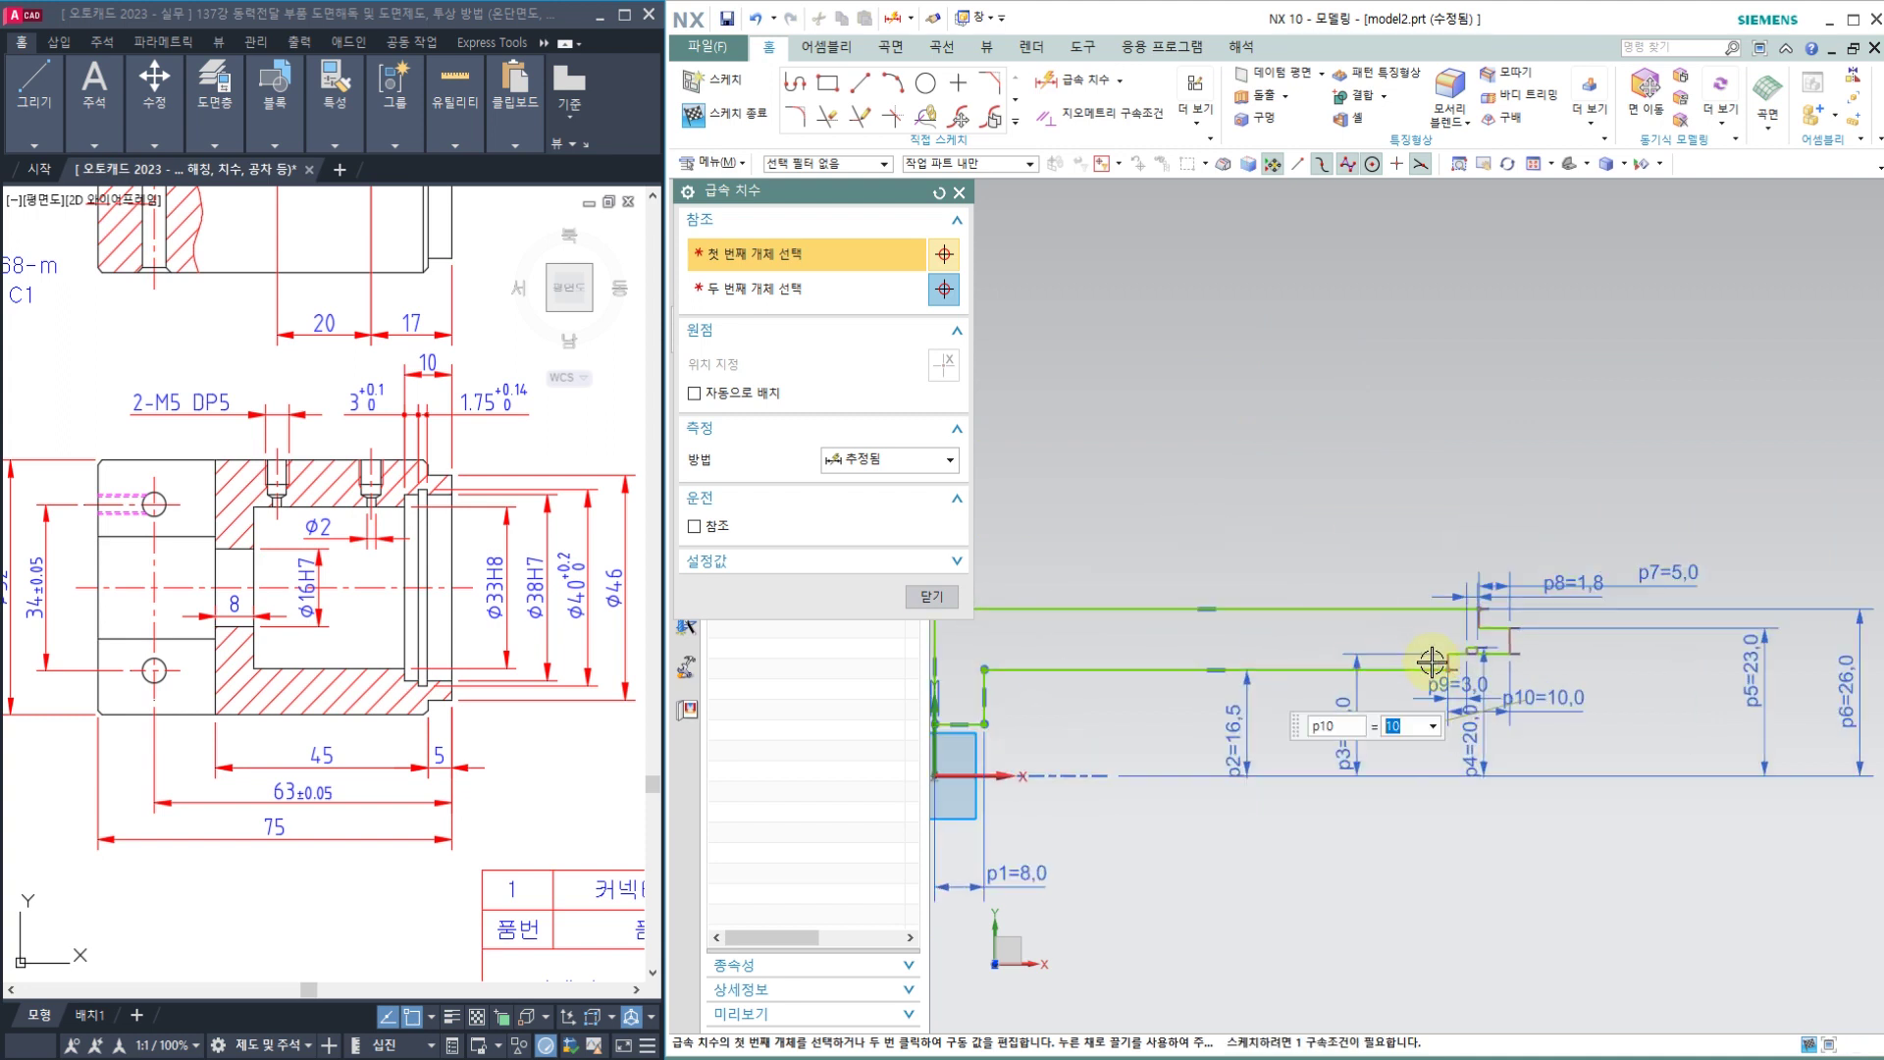
{"action": "middle_click", "coordinate": [1565, 720]}
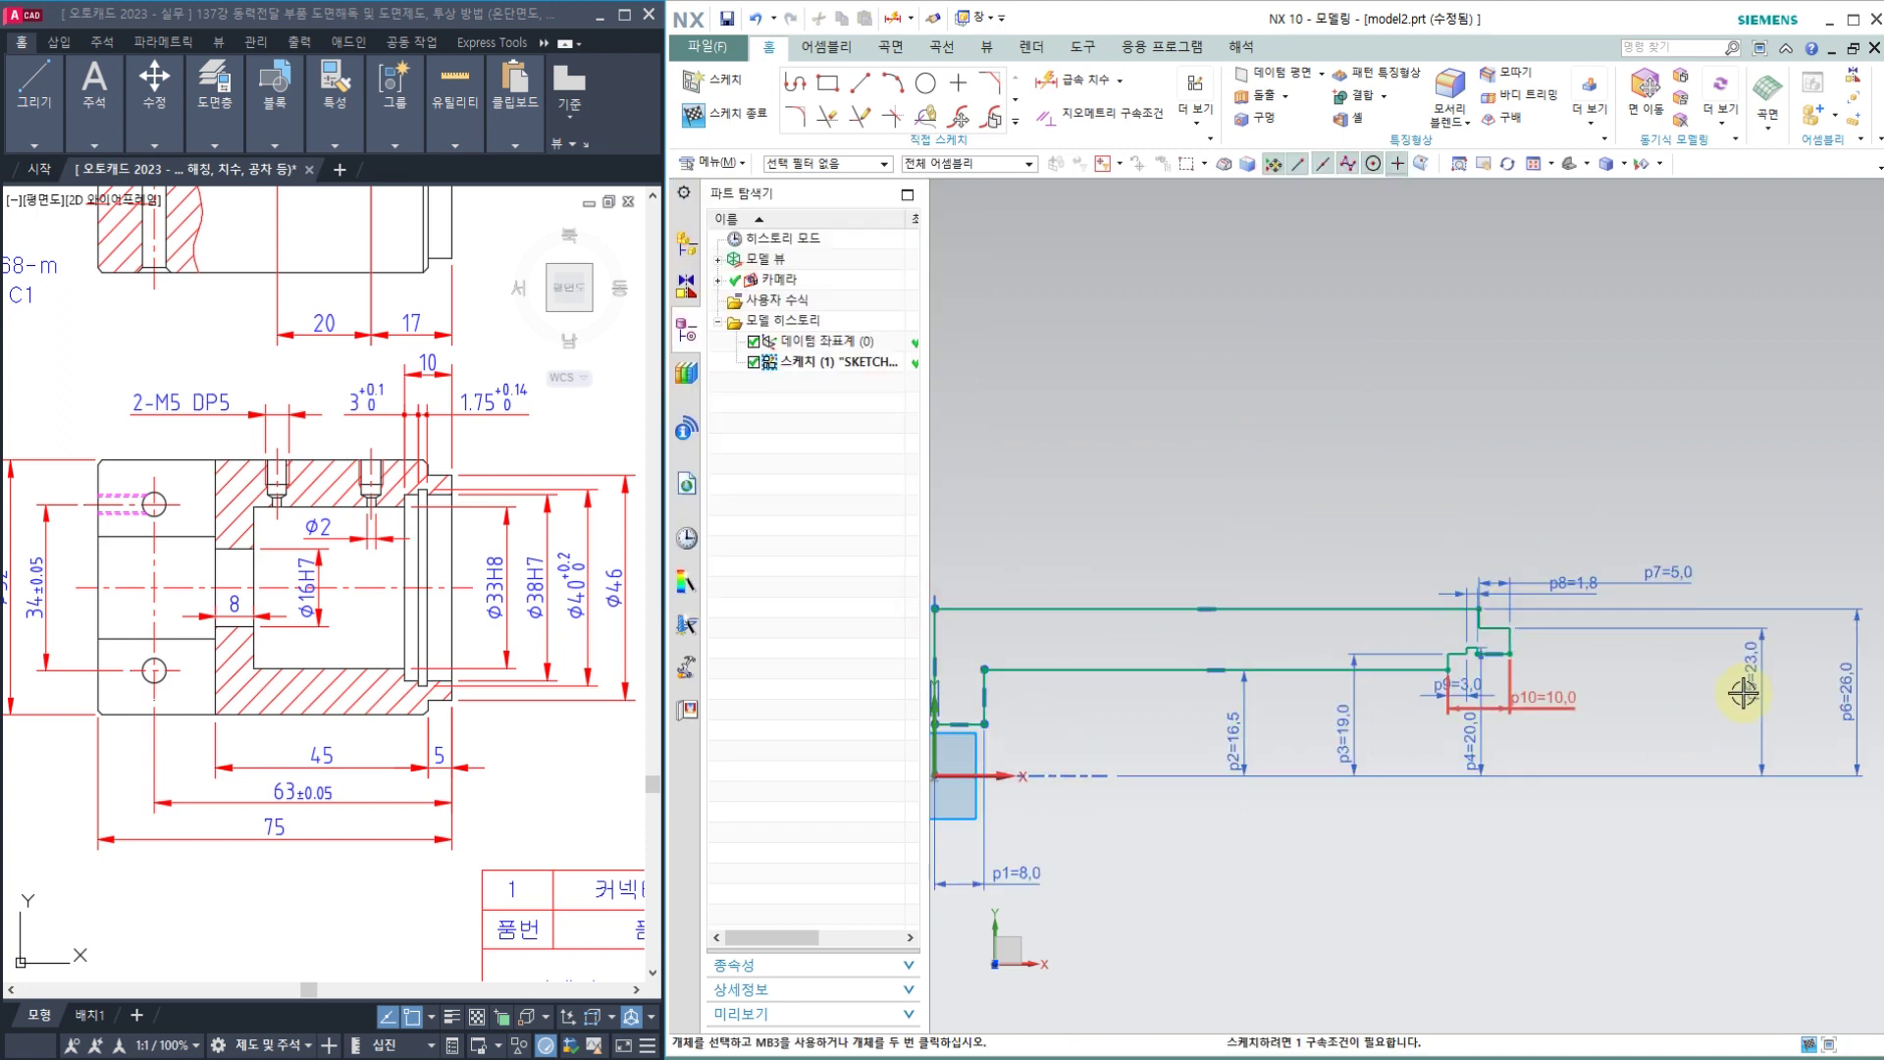
Step: Reposition the 5 mm, 1.75 mm and 3 mm dimensions closer to the stepped open end of the profile
{"action": "scroll", "coordinate": [1584, 596], "scroll_direction": "up", "scroll_amount": 2}
{"action": "scroll", "coordinate": [1810, 682], "scroll_direction": "down", "scroll_amount": 3}
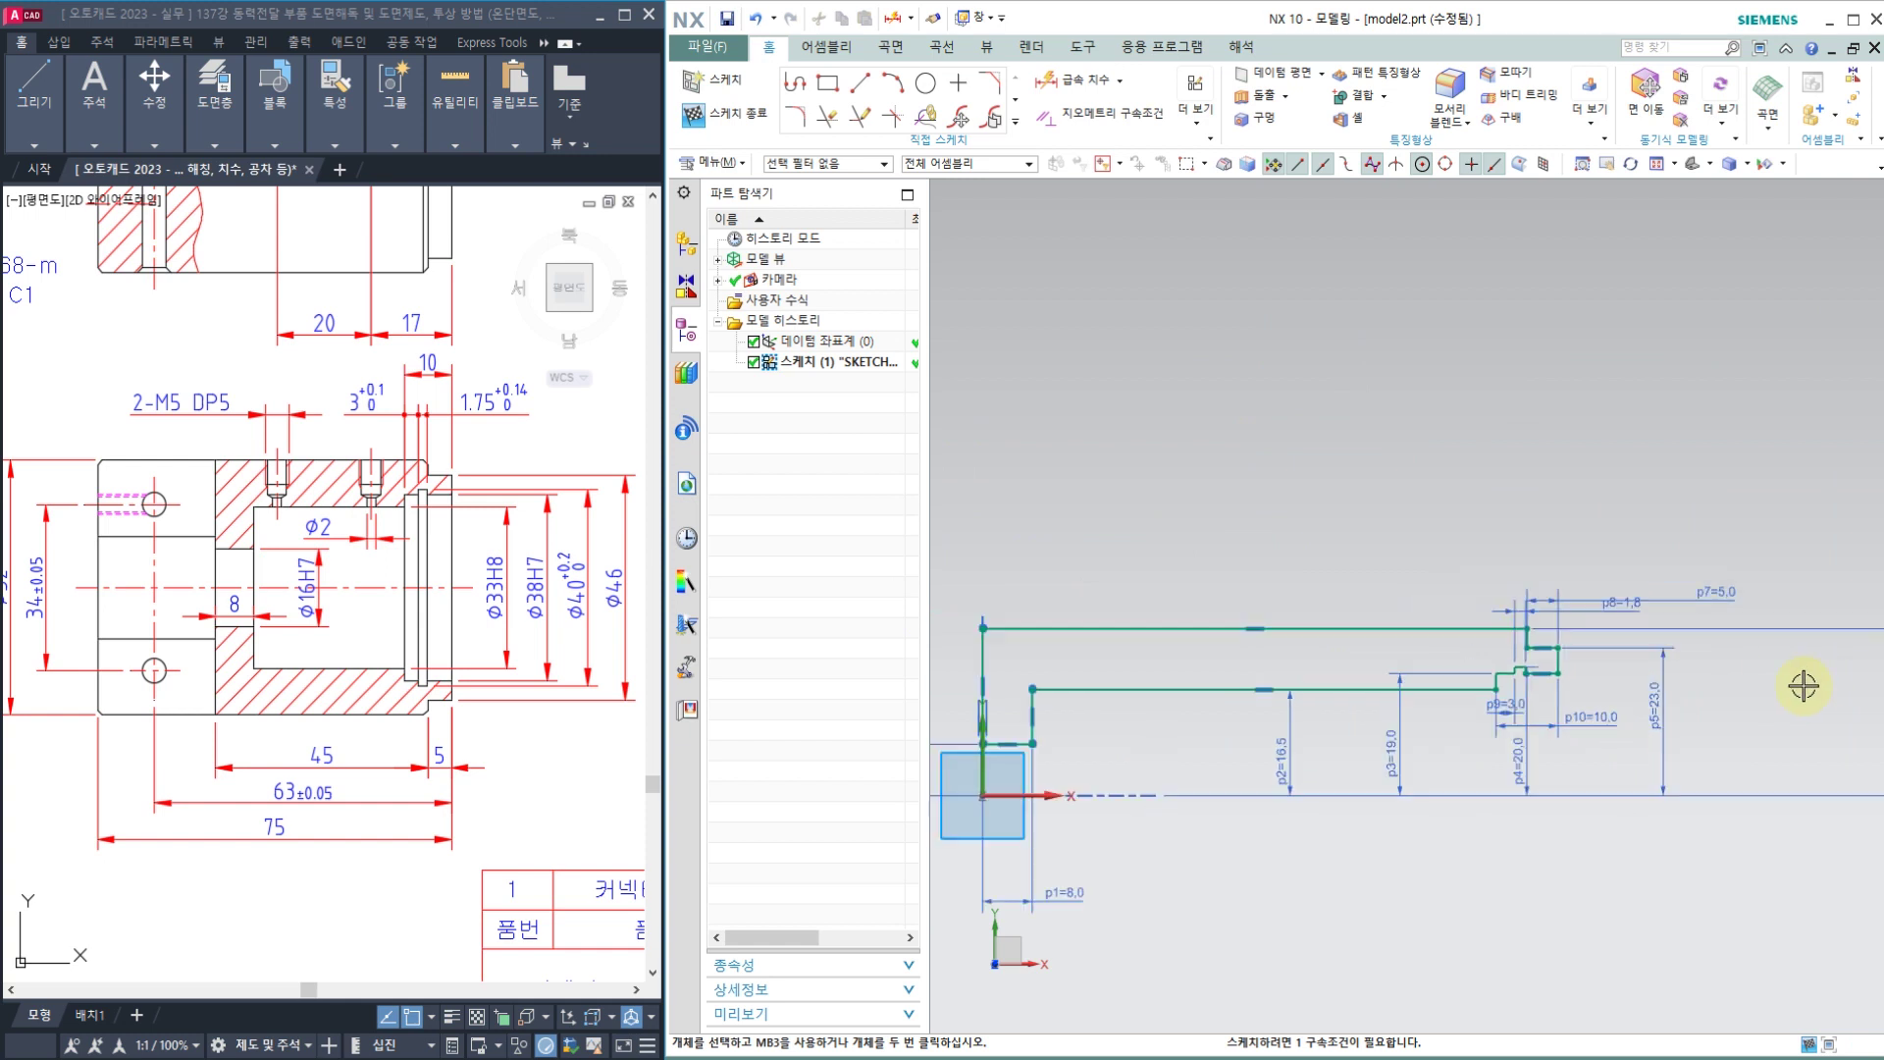
{"action": "left_click_drag", "start_coordinate": [1739, 684], "coordinate": [1724, 684]}
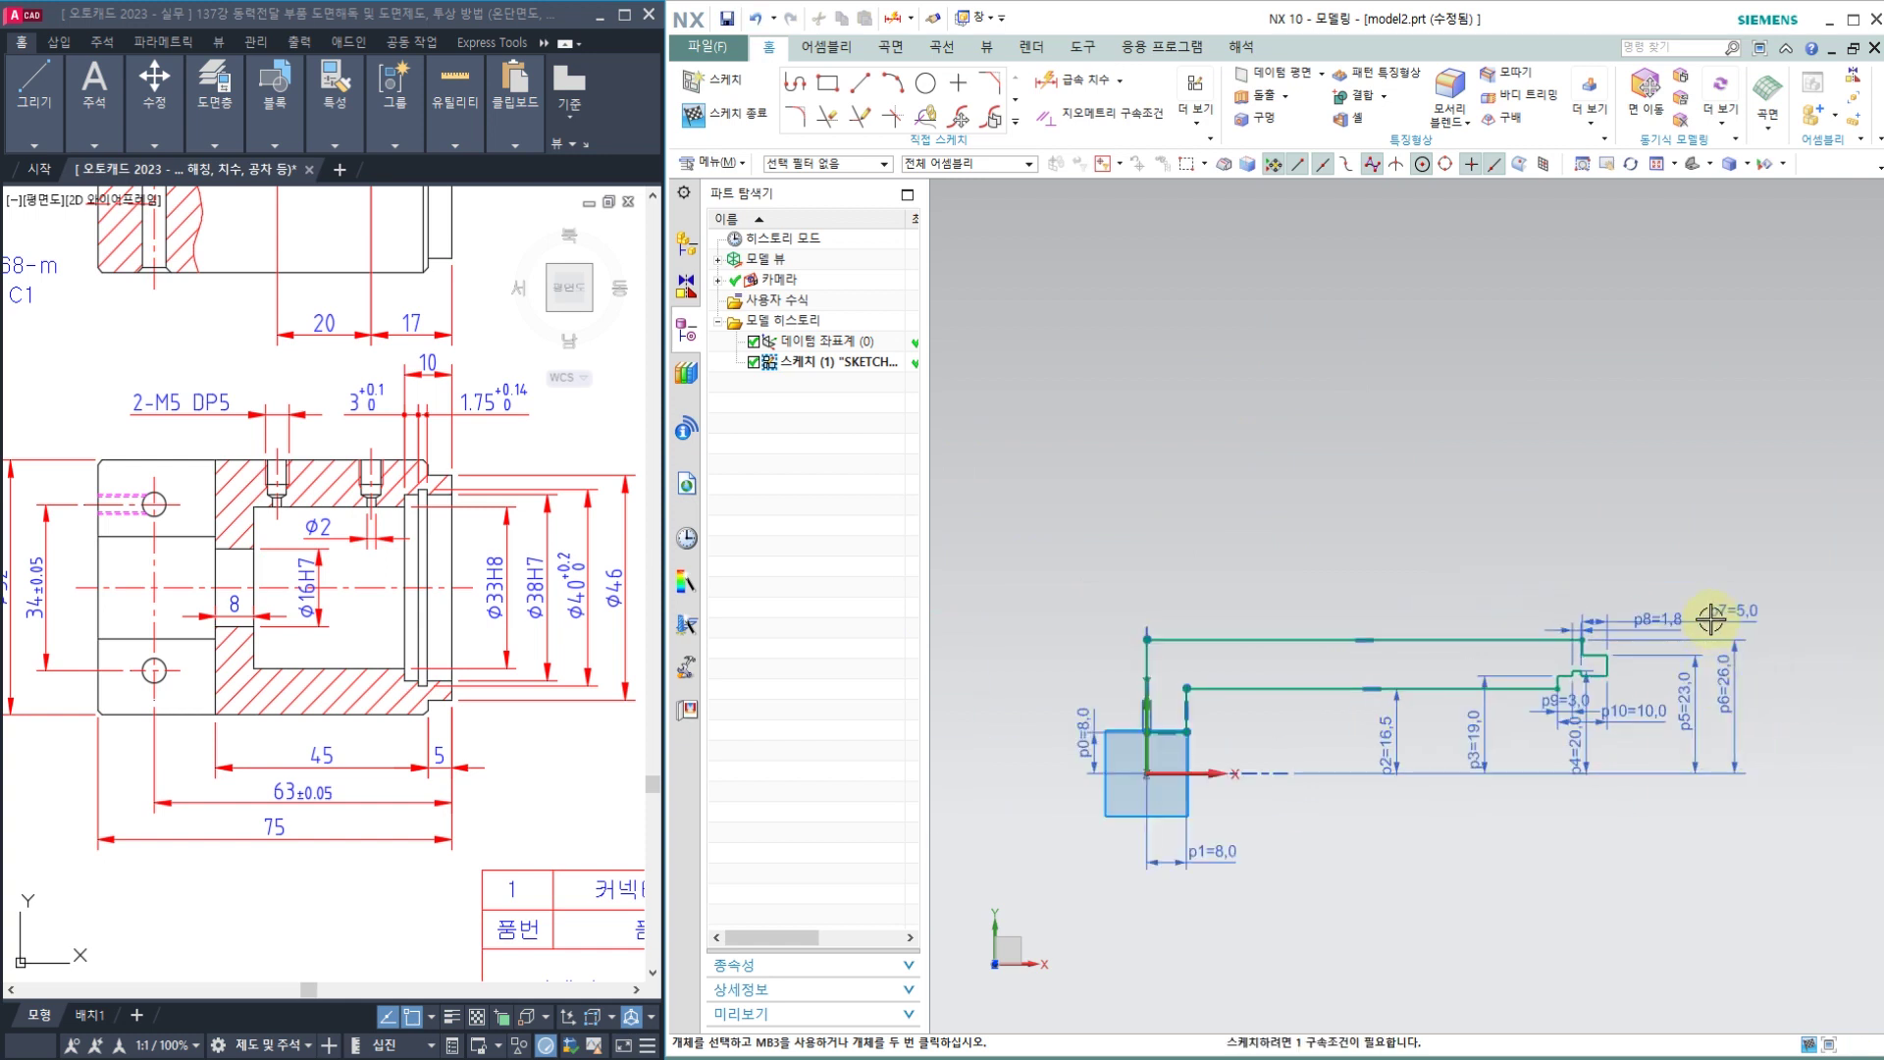
{"action": "left_click_drag", "start_coordinate": [1736, 613], "coordinate": [1606, 622]}
{"action": "scroll", "coordinate": [1587, 651], "scroll_direction": "up", "scroll_amount": 4}
{"action": "scroll", "coordinate": [1600, 707], "scroll_direction": "down", "scroll_amount": 1}
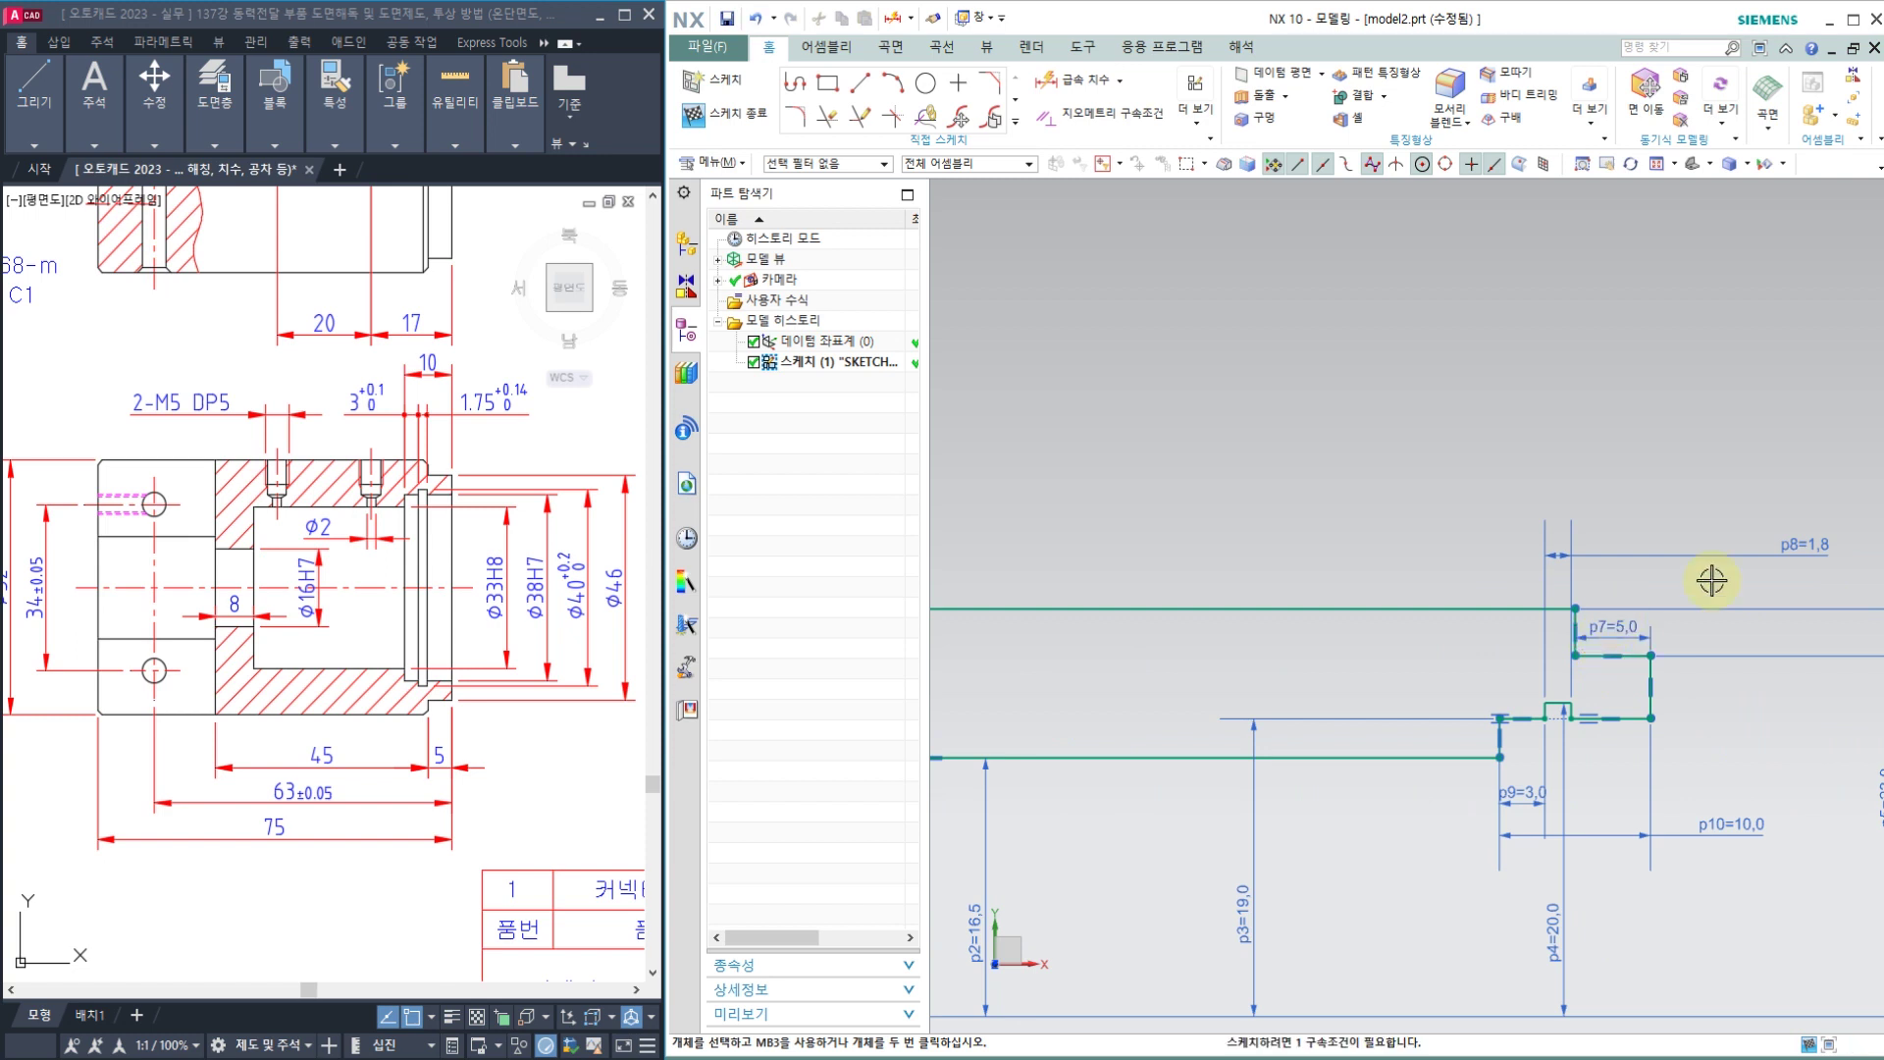
{"action": "mouse_move", "coordinate": [1800, 548]}
{"action": "left_mouse_down"}
{"action": "mouse_move", "coordinate": [1484, 576]}
{"action": "mouse_move", "coordinate": [1483, 643]}
{"action": "left_mouse_up"}
{"action": "scroll", "coordinate": [1527, 775], "scroll_direction": "up", "scroll_amount": 2}
{"action": "left_click_drag", "start_coordinate": [1521, 801], "coordinate": [1515, 713]}
{"action": "scroll", "coordinate": [1531, 618], "scroll_direction": "down", "scroll_amount": 4}
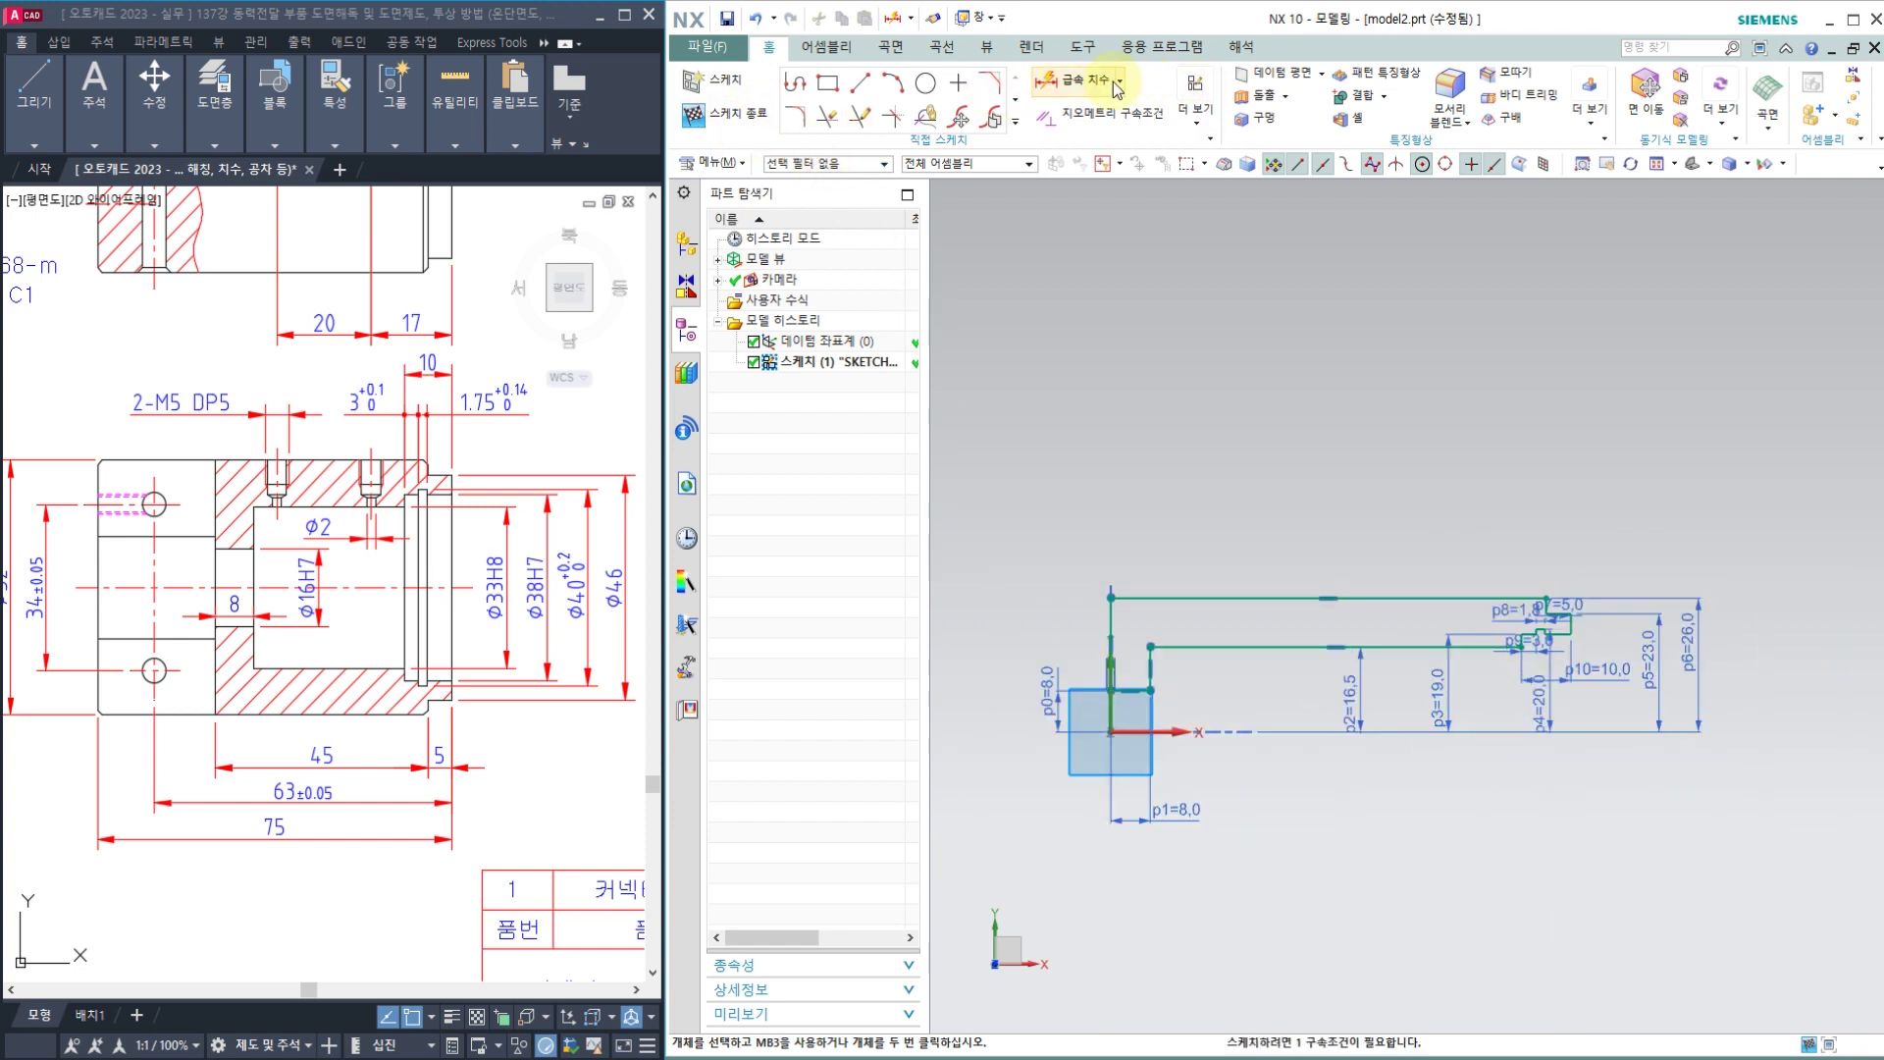
Step: Dimension the overall profile length between the Y-axis edge and the open-end face, and set it to 75 mm
{"action": "left_click", "coordinate": [1083, 81]}
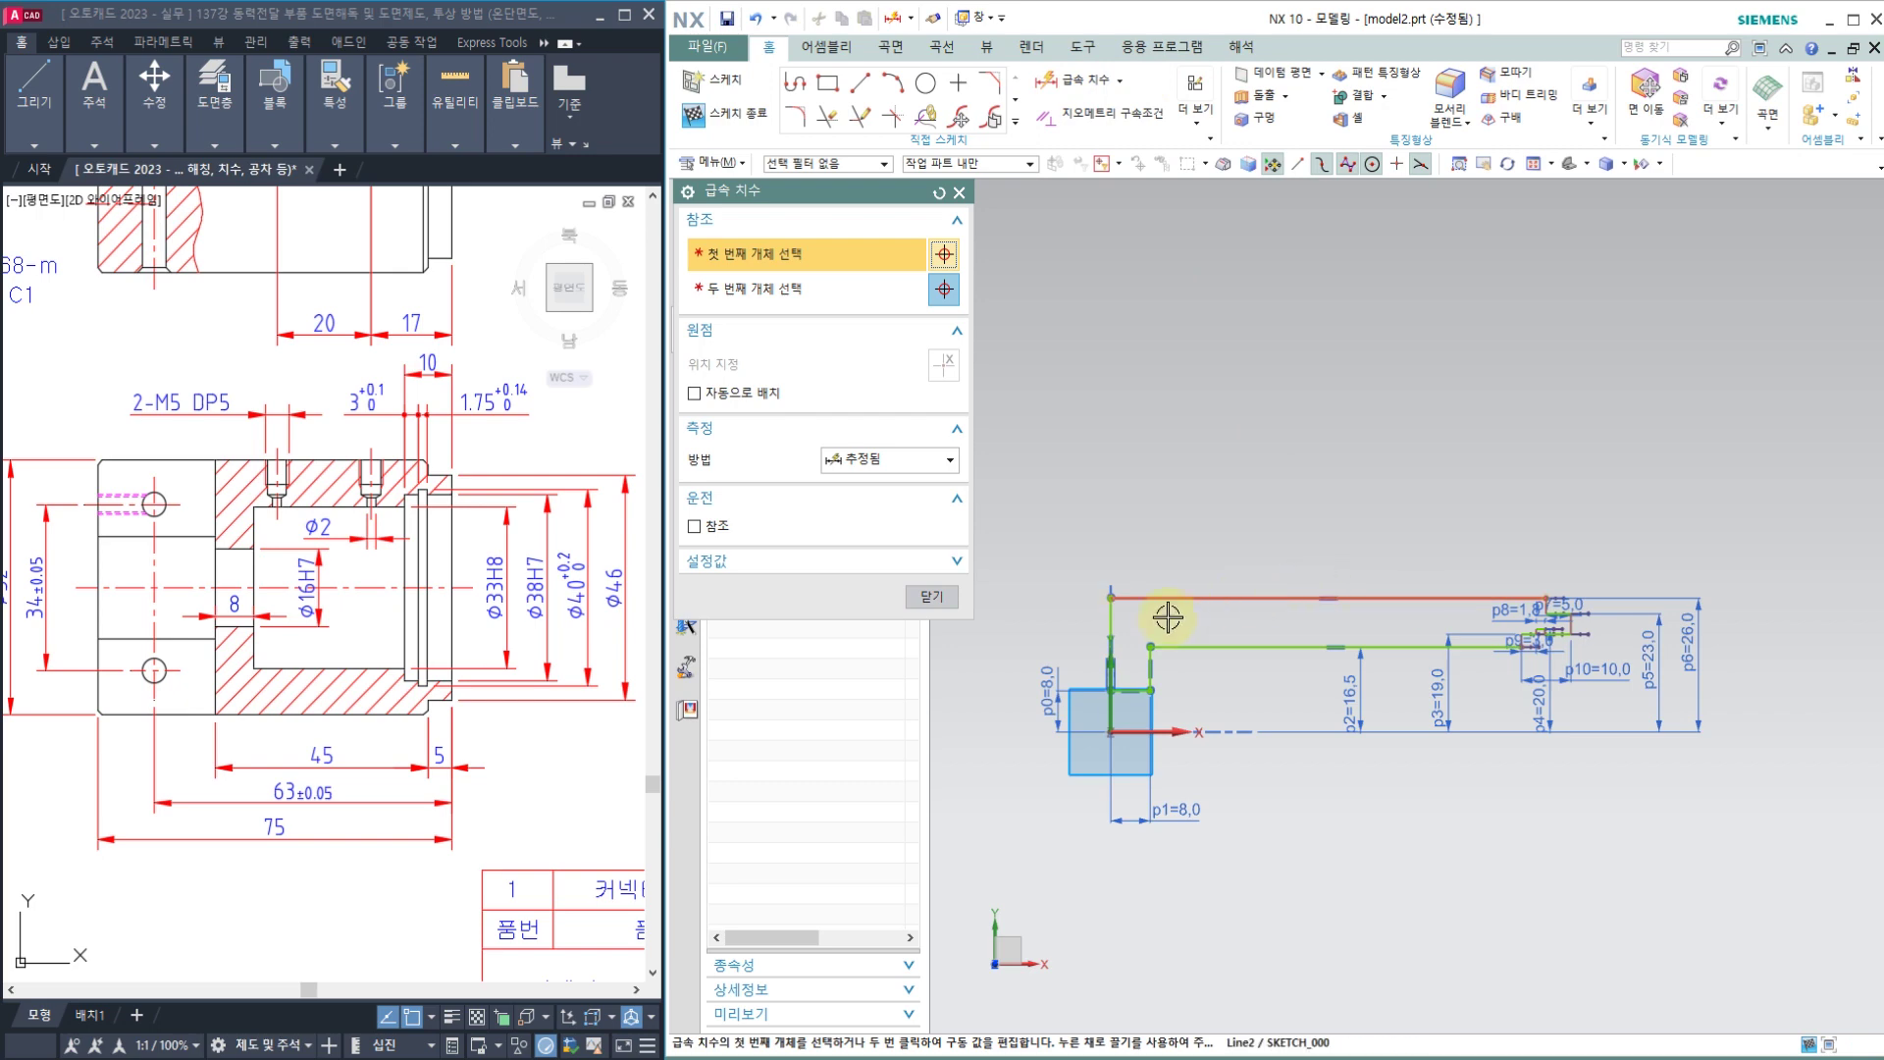
{"action": "scroll", "coordinate": [1138, 628], "scroll_direction": "up", "scroll_amount": 1}
{"action": "scroll", "coordinate": [947, 652], "scroll_direction": "down", "scroll_amount": 2}
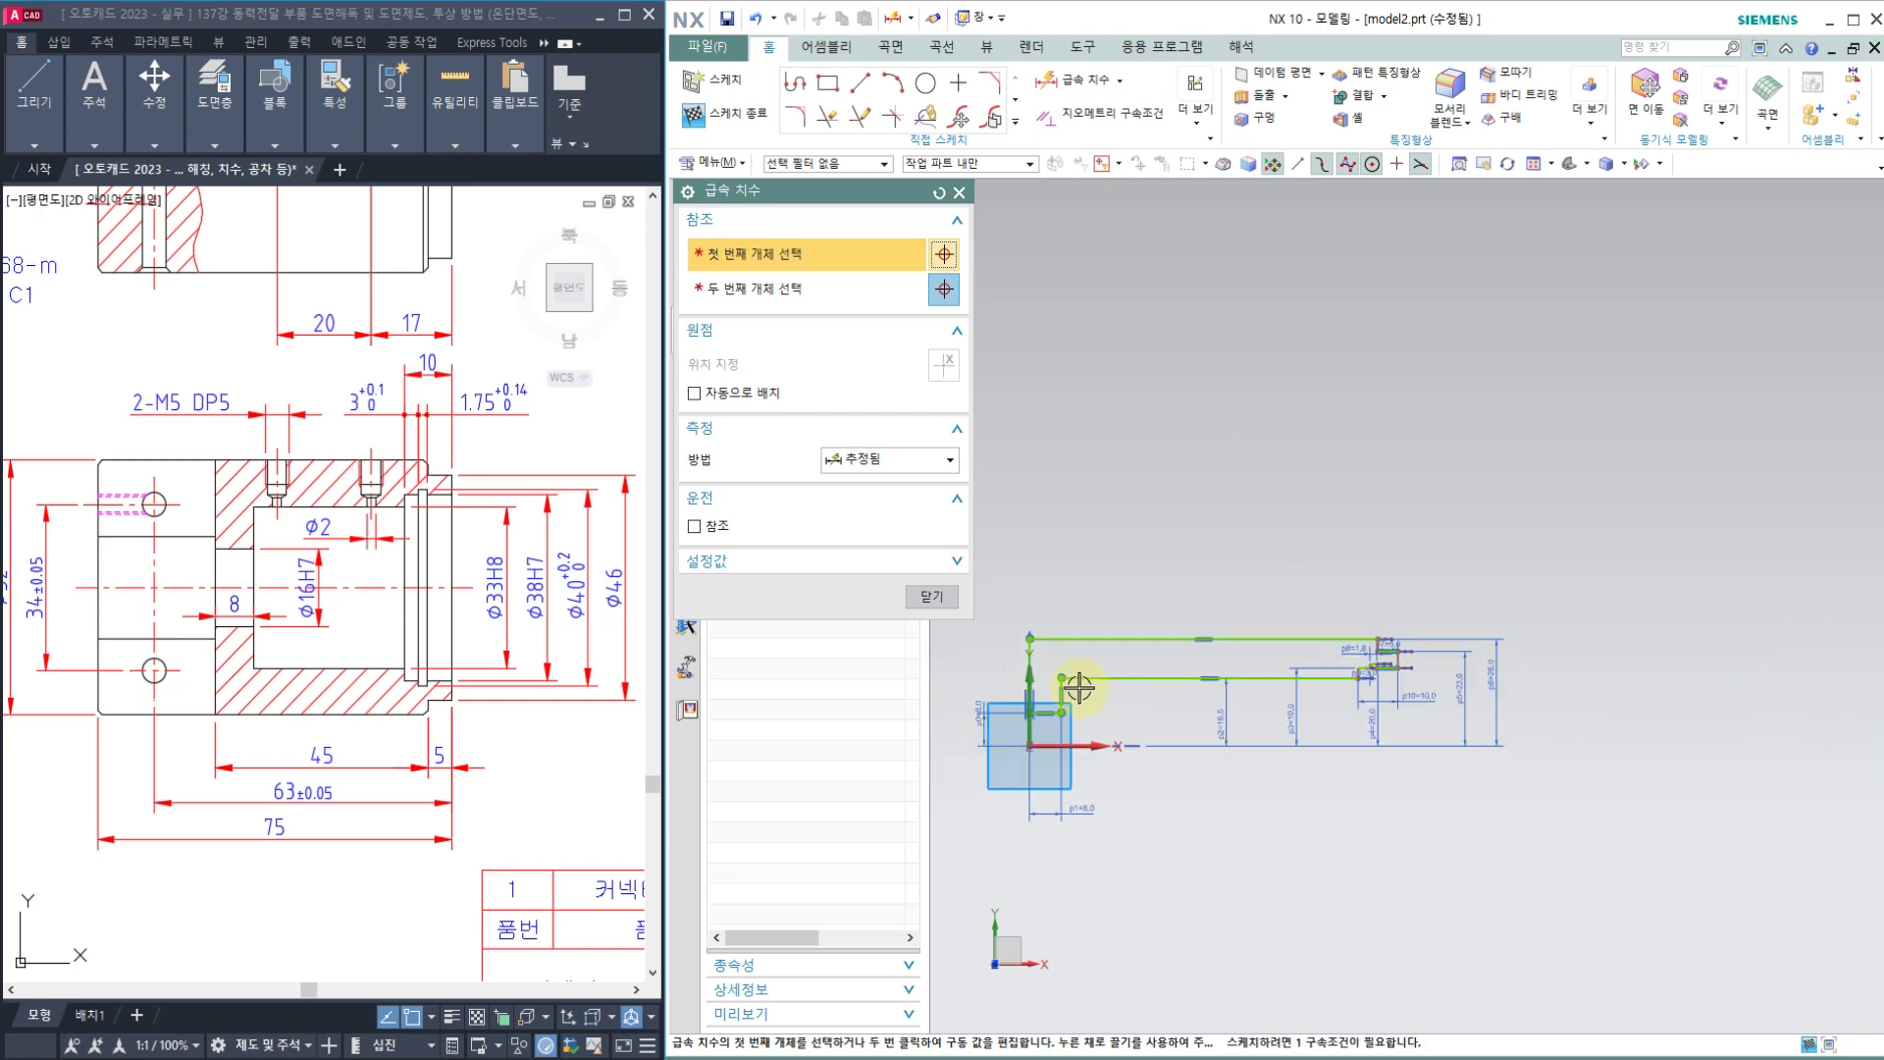
{"action": "left_click", "coordinate": [1031, 664]}
{"action": "left_click", "coordinate": [1399, 668]}
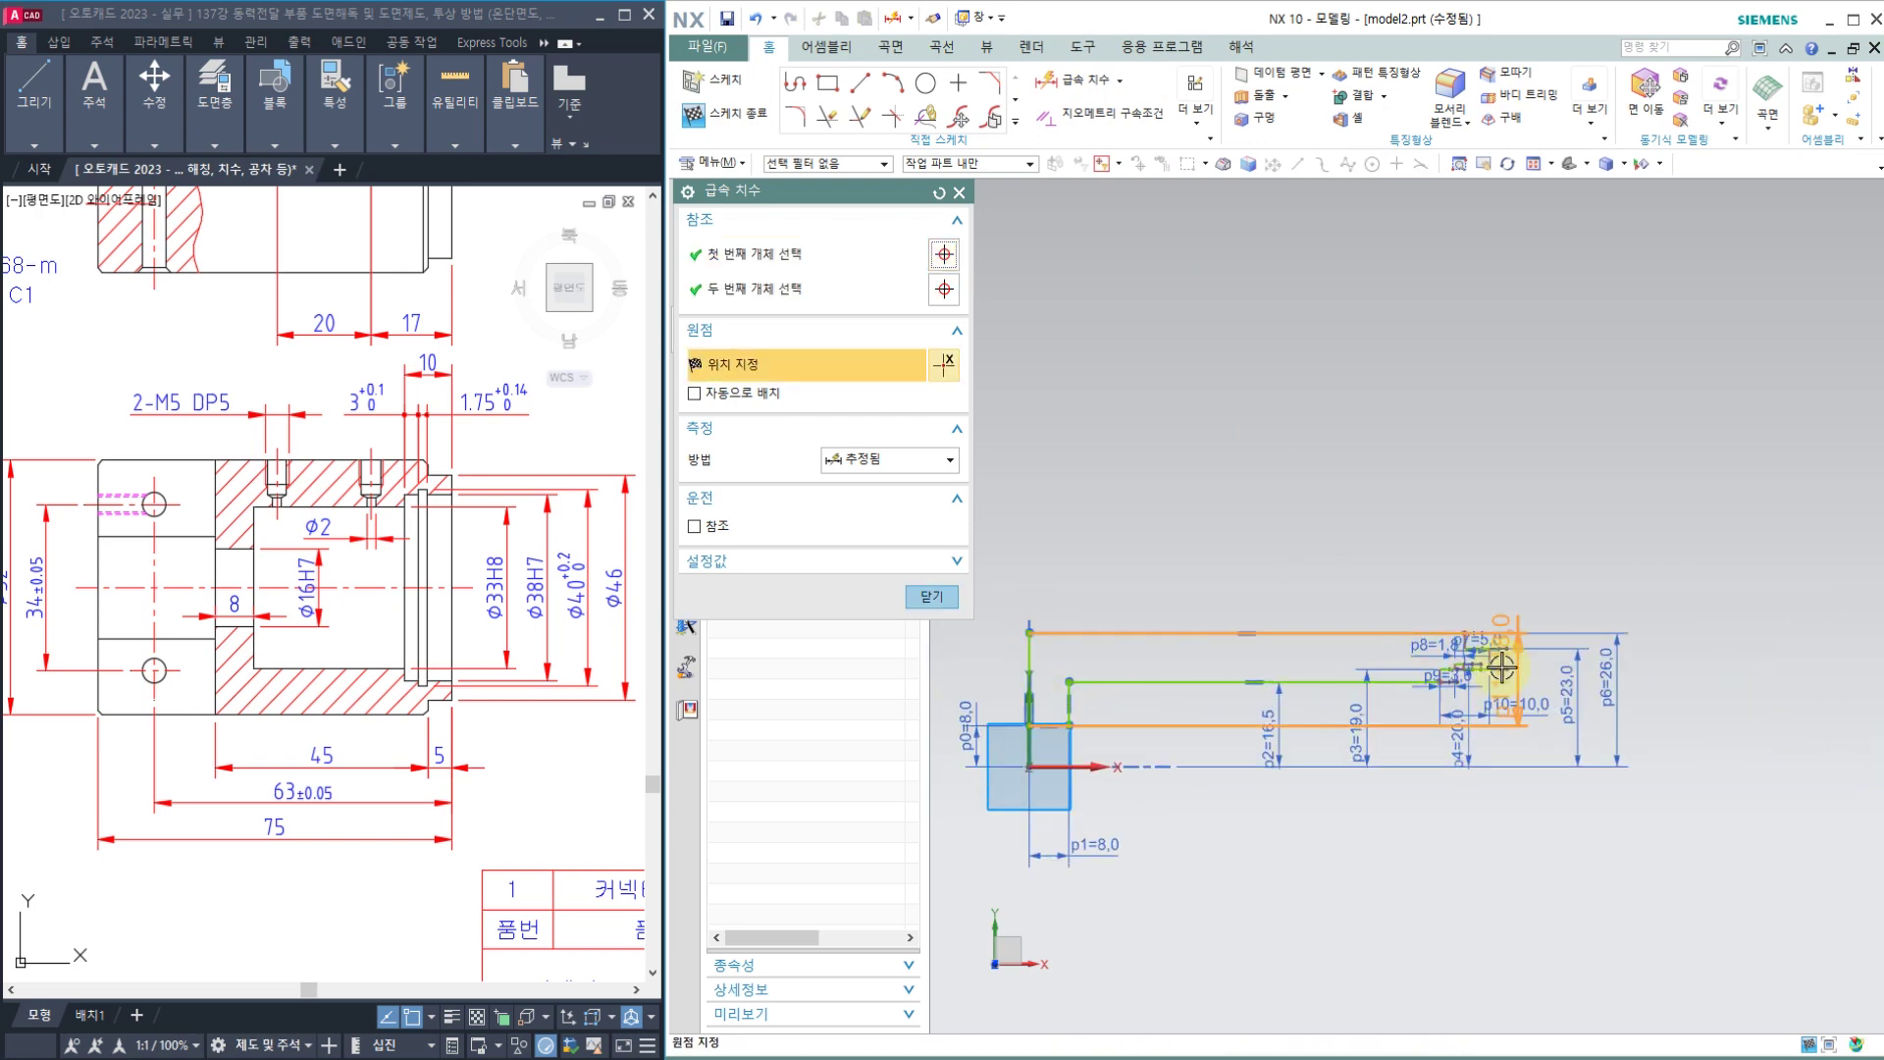
{"action": "scroll", "coordinate": [1399, 667], "scroll_direction": "up", "scroll_amount": 5}
{"action": "left_click", "coordinate": [1462, 617]}
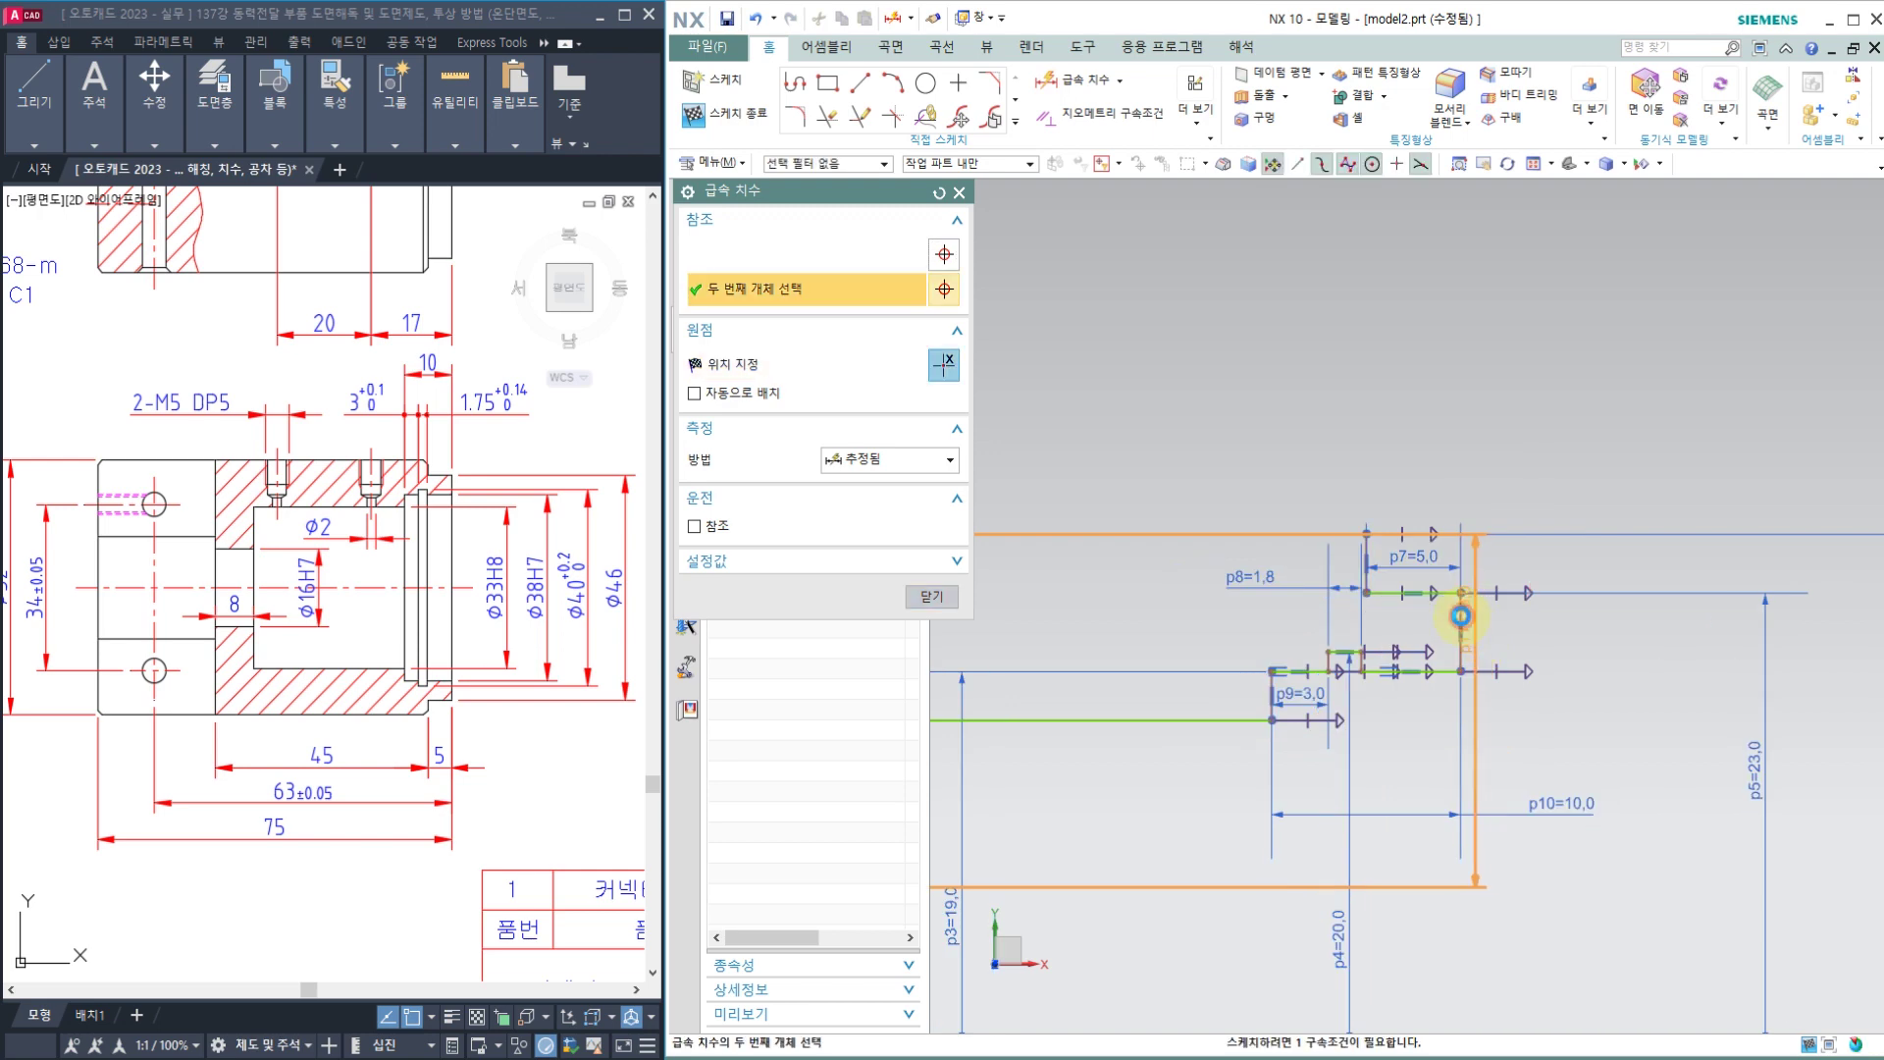
{"action": "scroll", "coordinate": [1465, 615], "scroll_direction": "down", "scroll_amount": 4}
{"action": "left_click", "coordinate": [1248, 460]}
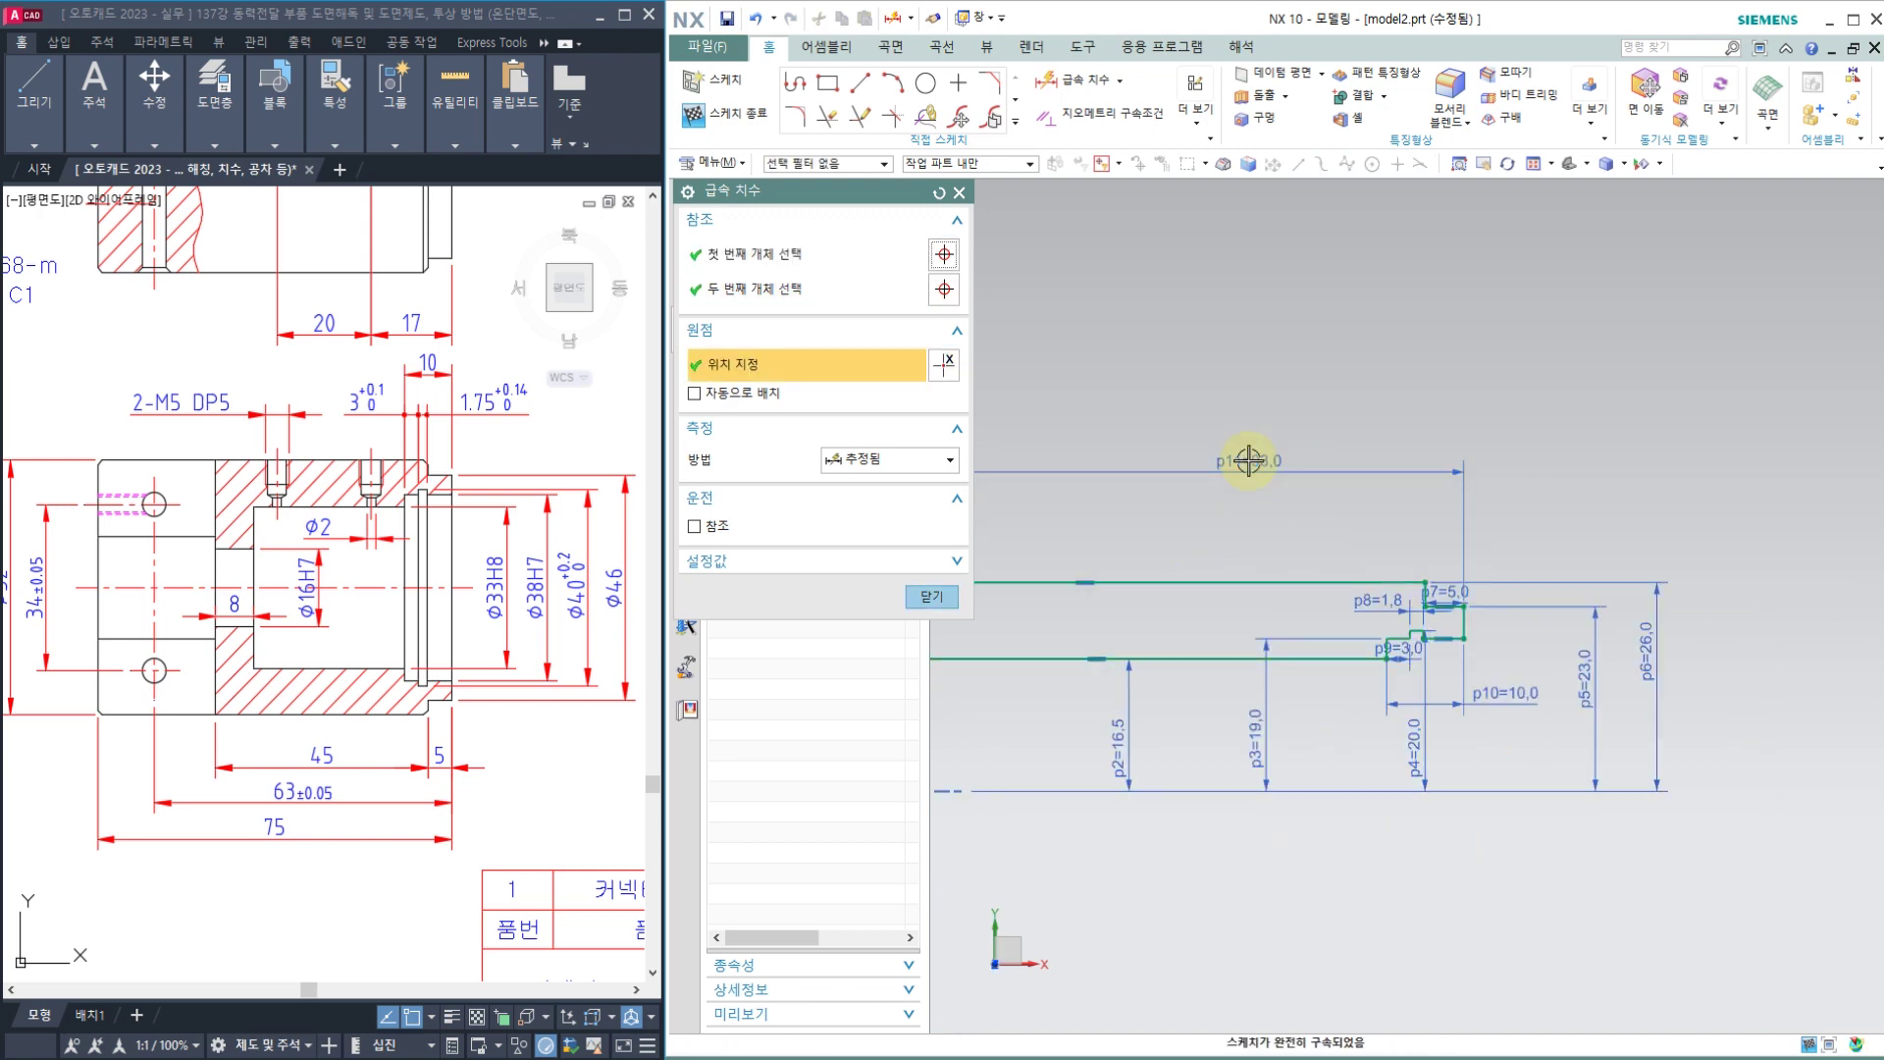
{"action": "double_click", "coordinate": [1248, 460]}
{"action": "type", "text": "75"}
{"action": "key", "text": "Return"}
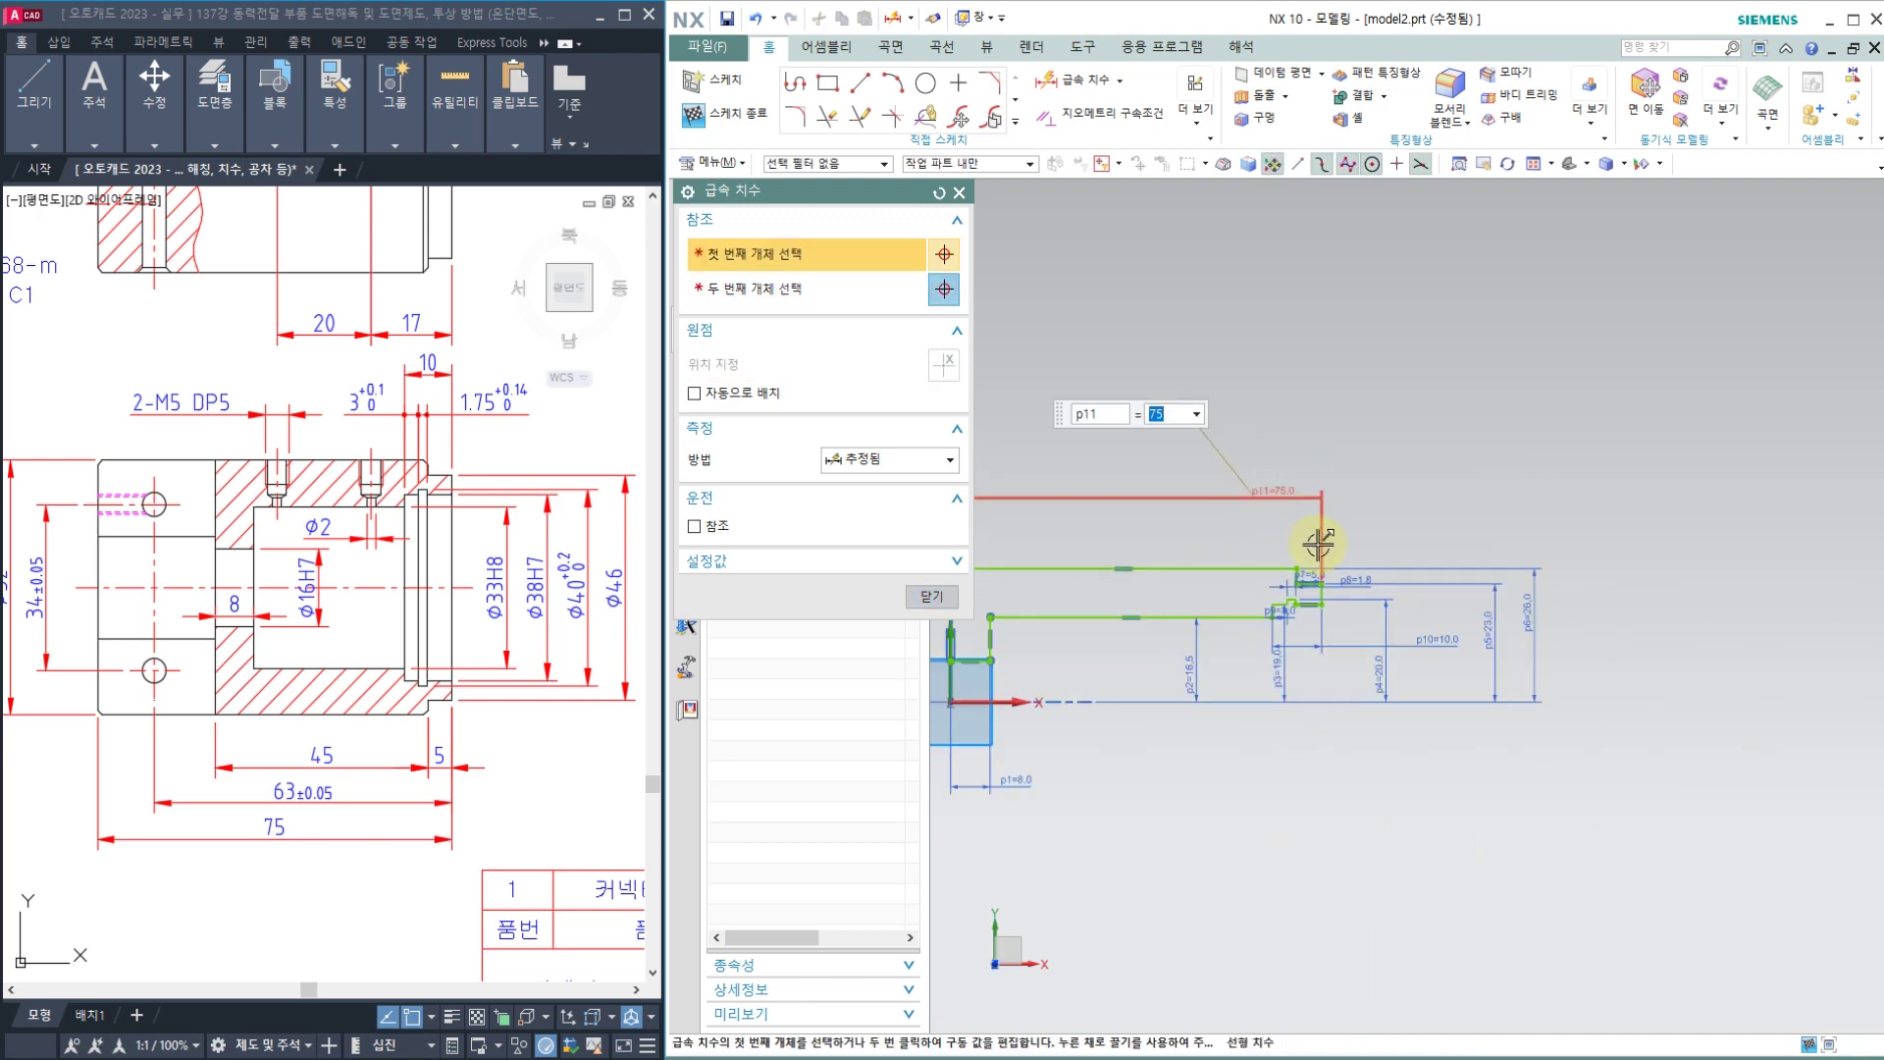
{"action": "scroll", "coordinate": [1106, 542], "scroll_direction": "down", "scroll_amount": 4}
{"action": "scroll", "coordinate": [1106, 543], "scroll_direction": "up", "scroll_amount": 3}
{"action": "left_click", "coordinate": [918, 595]}
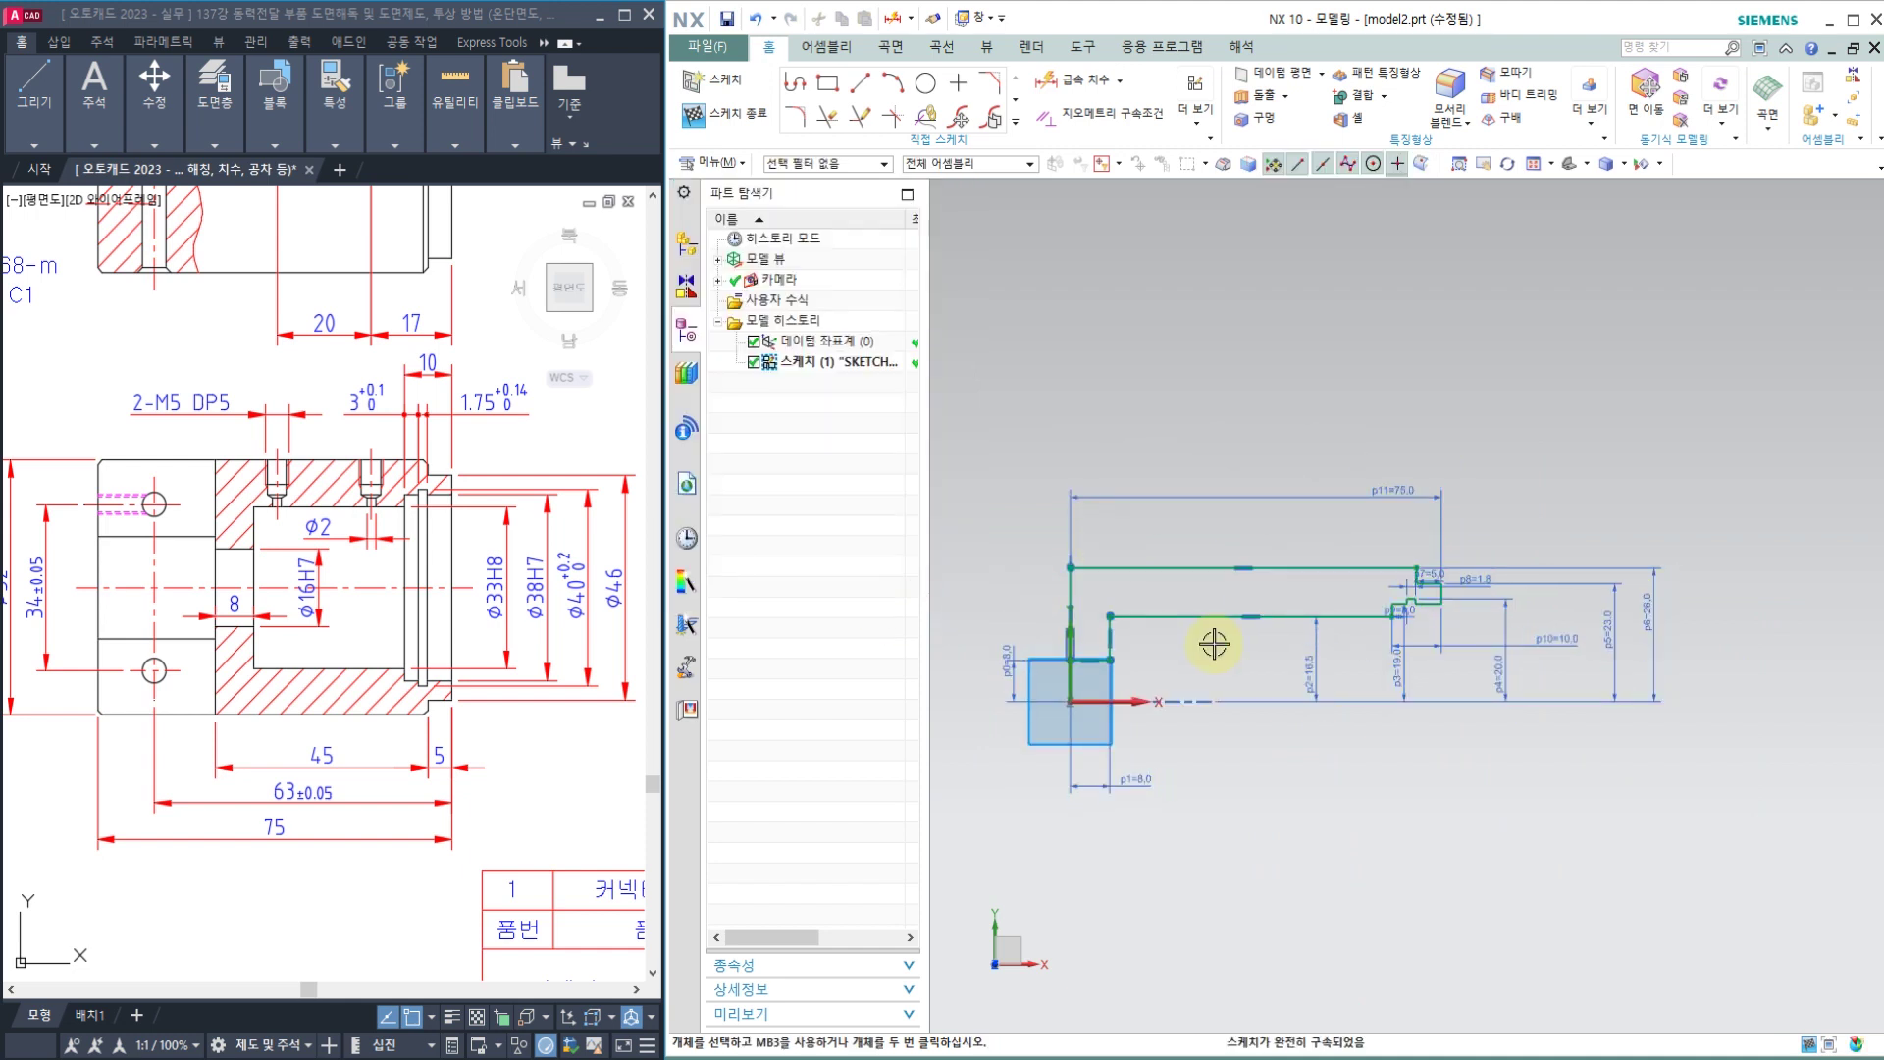
Step: Move the 16.5, 10, 19, 5 and 1.75 mm dimensions to clear positions around the profile and finish the sketch
{"action": "scroll", "coordinate": [1317, 665], "scroll_direction": "up", "scroll_amount": 1}
{"action": "left_click_drag", "start_coordinate": [1318, 665], "coordinate": [1207, 651]}
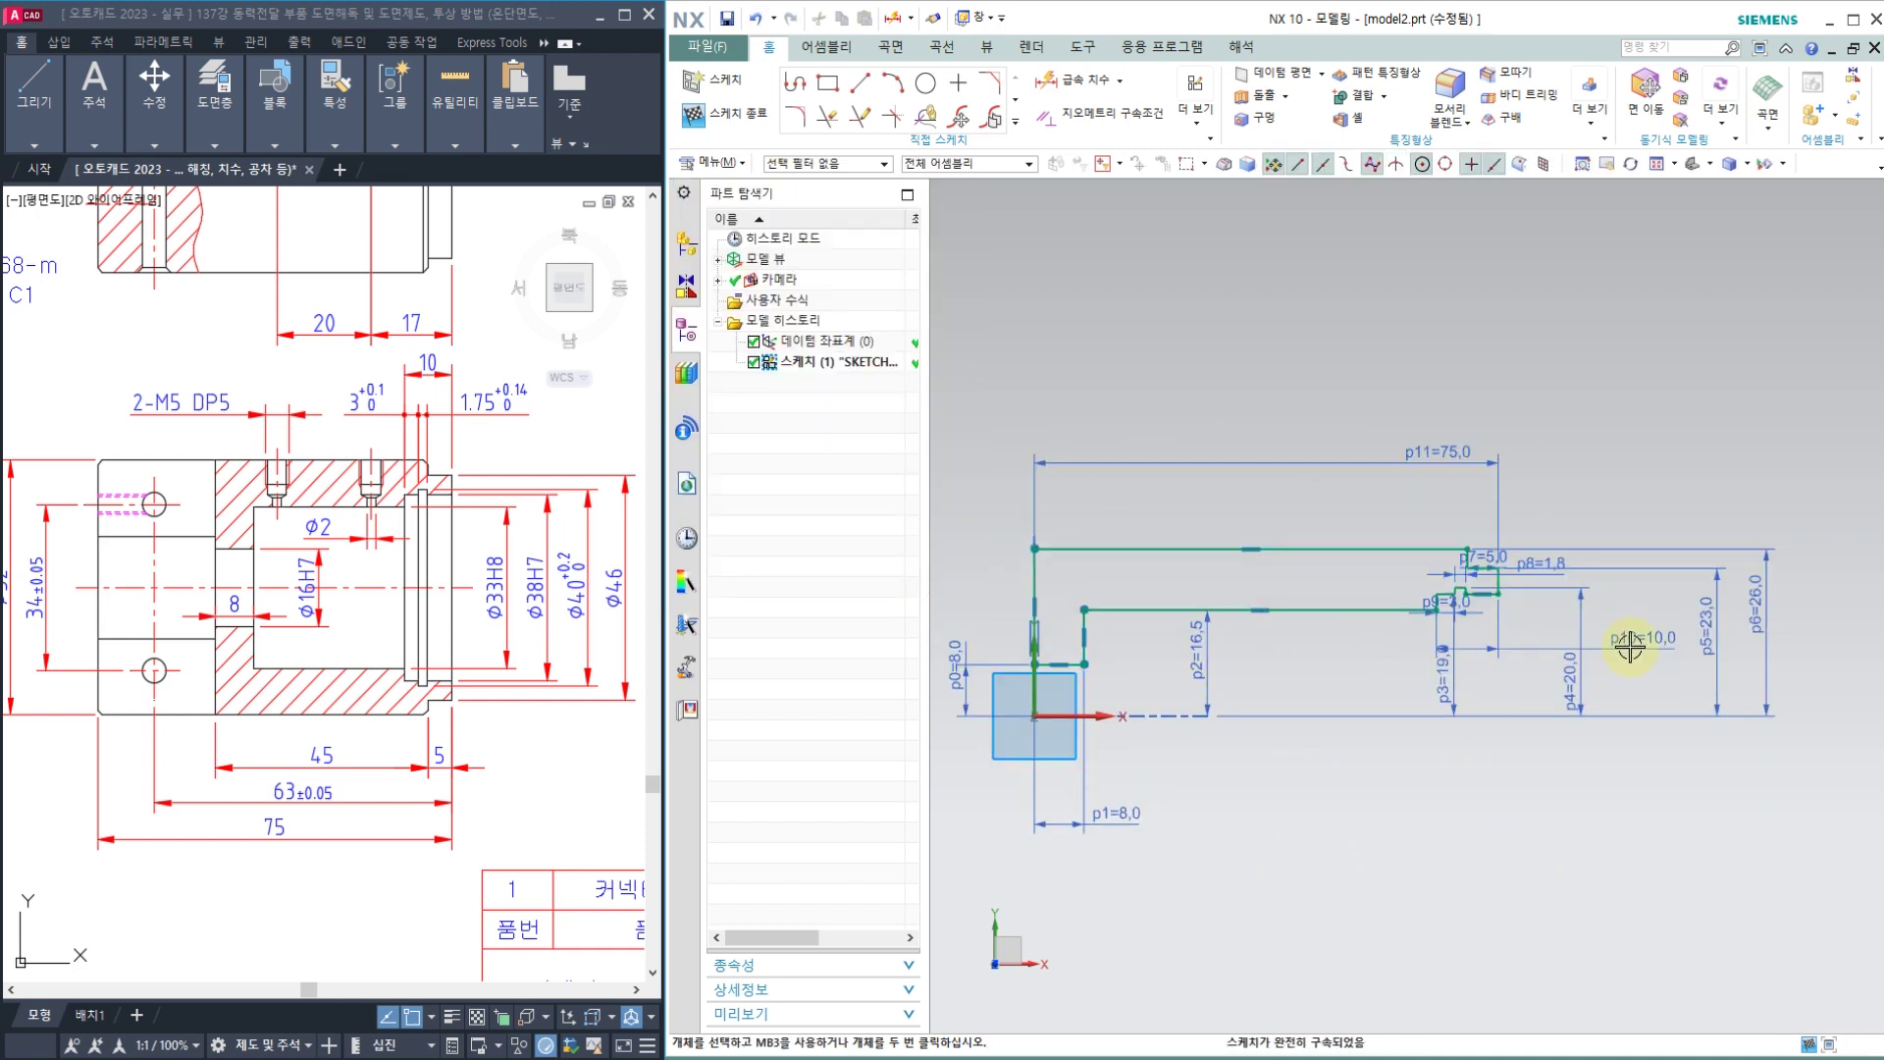
{"action": "left_click_drag", "start_coordinate": [1564, 639], "coordinate": [1374, 491]}
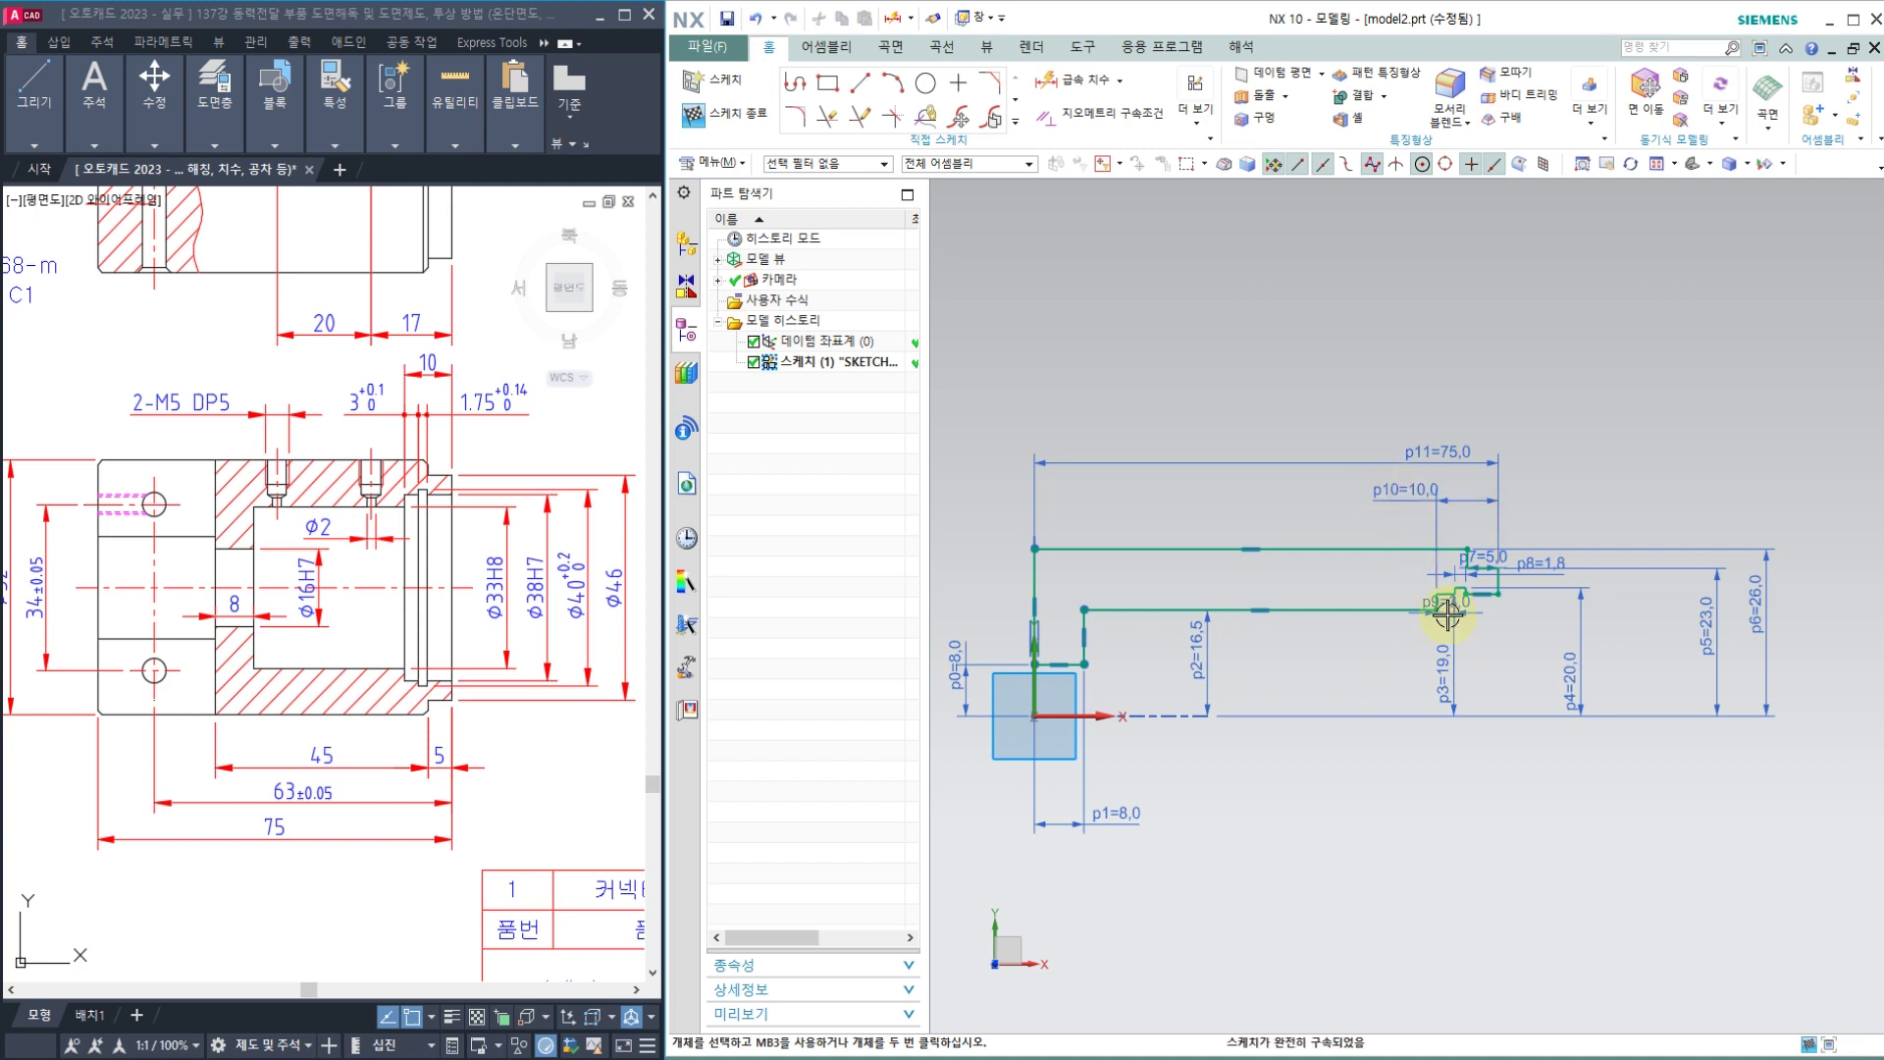
{"action": "left_click_drag", "start_coordinate": [1438, 662], "coordinate": [1642, 653]}
{"action": "scroll", "coordinate": [1496, 556], "scroll_direction": "up", "scroll_amount": 2}
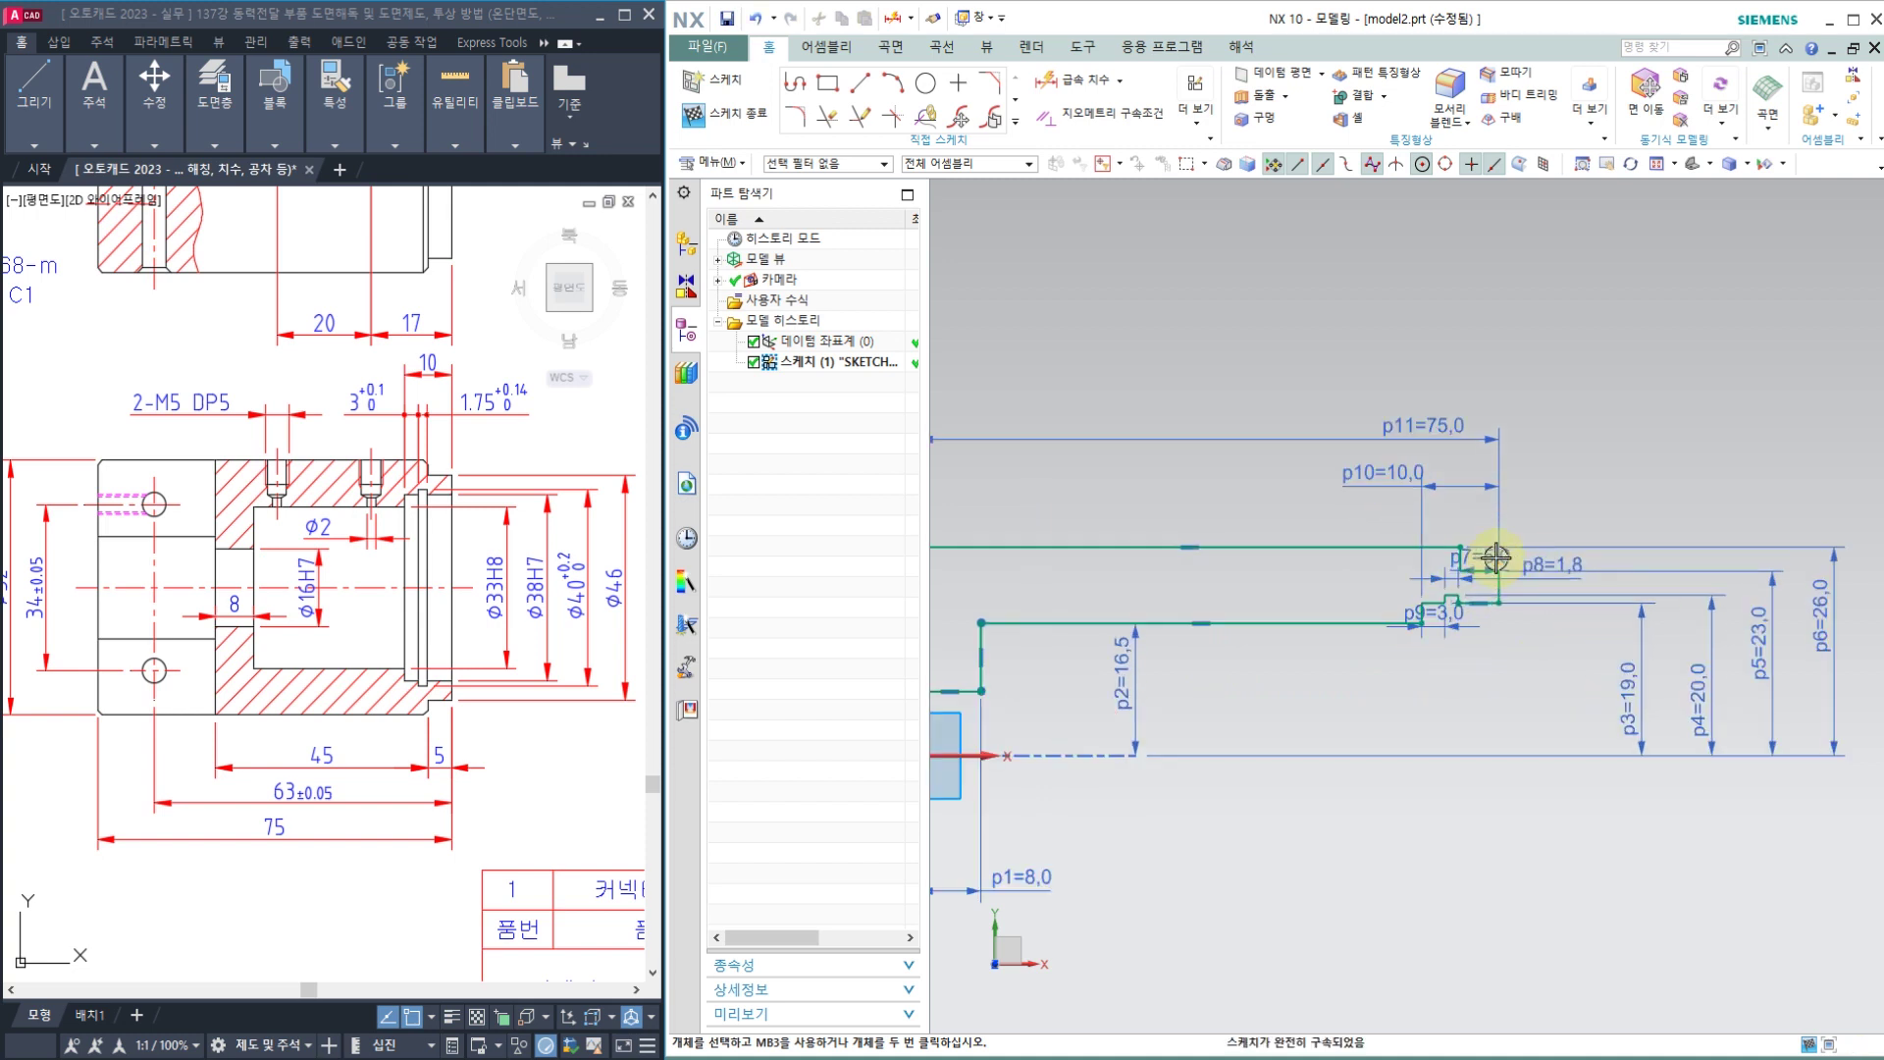
{"action": "left_click_drag", "start_coordinate": [1480, 555], "coordinate": [1554, 488]}
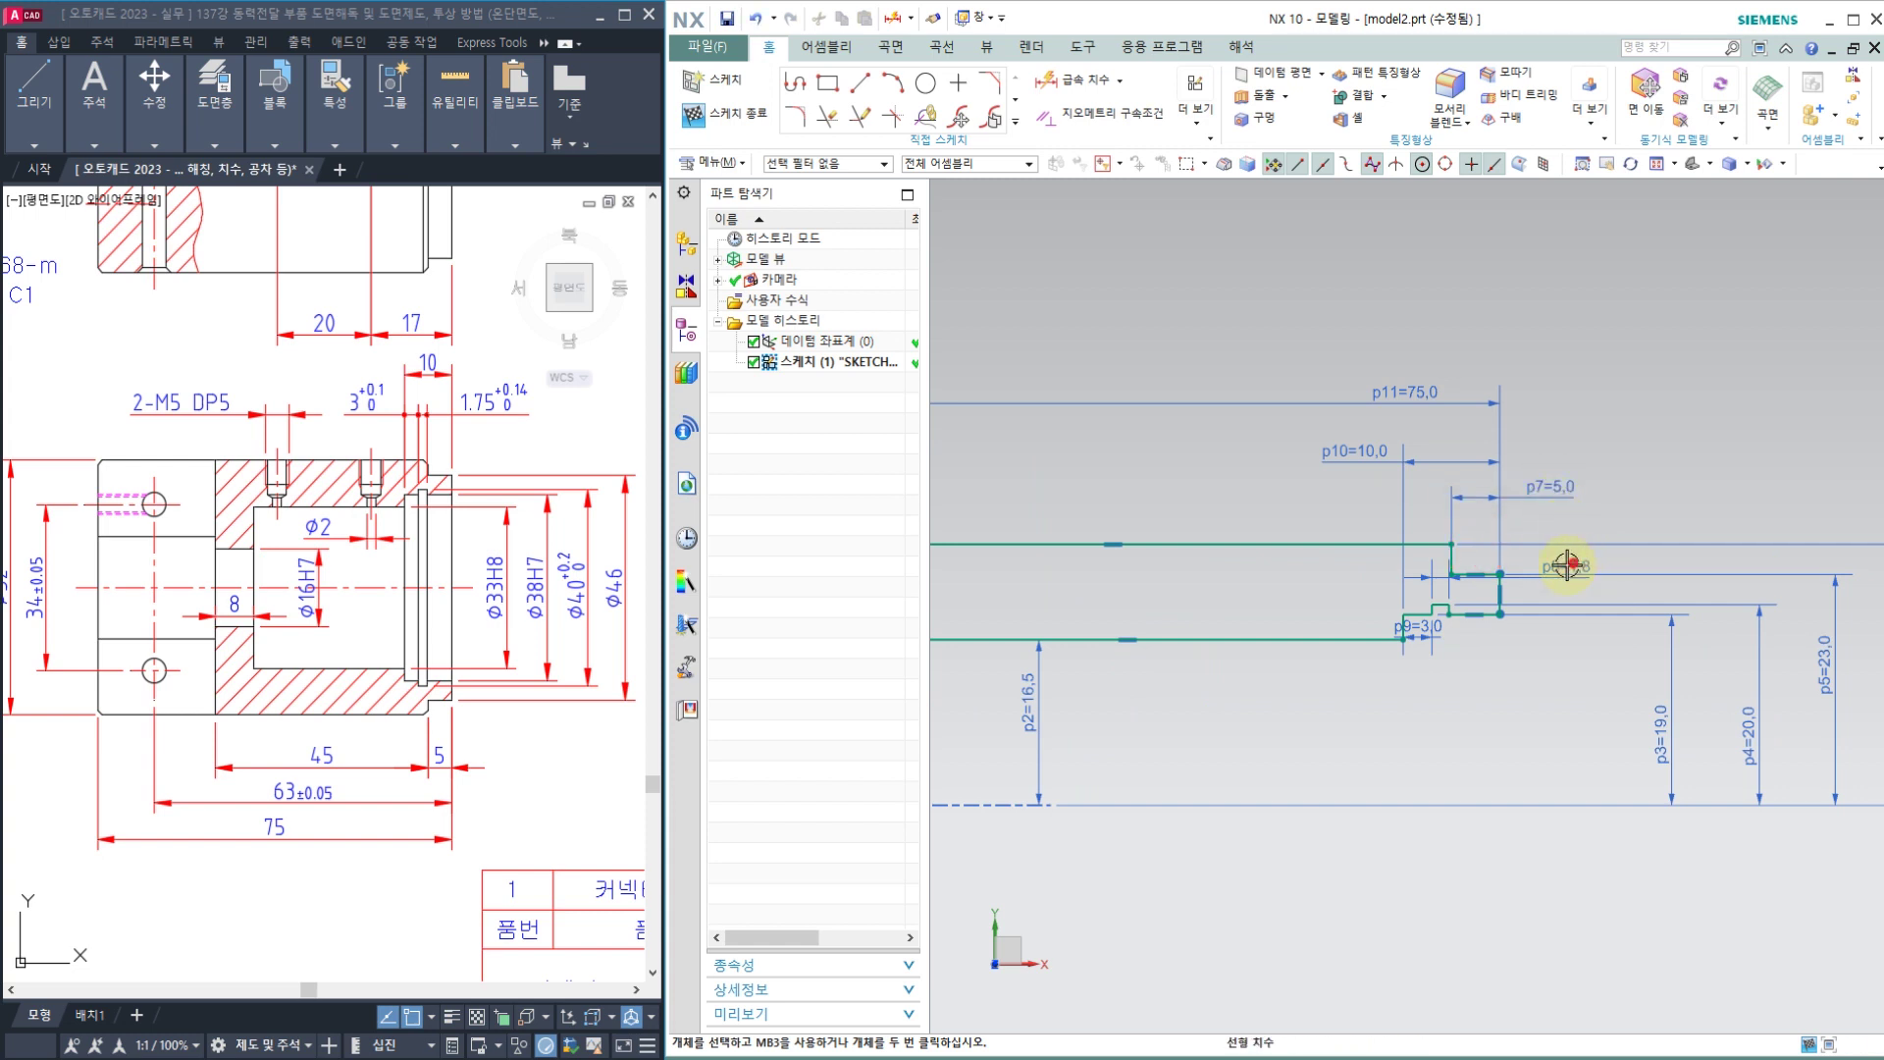
{"action": "mouse_move", "coordinate": [1564, 563]}
{"action": "left_mouse_down"}
{"action": "mouse_move", "coordinate": [1445, 666]}
{"action": "mouse_move", "coordinate": [1345, 652]}
{"action": "mouse_move", "coordinate": [1342, 697]}
{"action": "left_mouse_up"}
{"action": "scroll", "coordinate": [1374, 685], "scroll_direction": "down", "scroll_amount": 2}
{"action": "middle_click_drag", "start_coordinate": [1063, 763], "coordinate": [1132, 737], "text": "shift"}
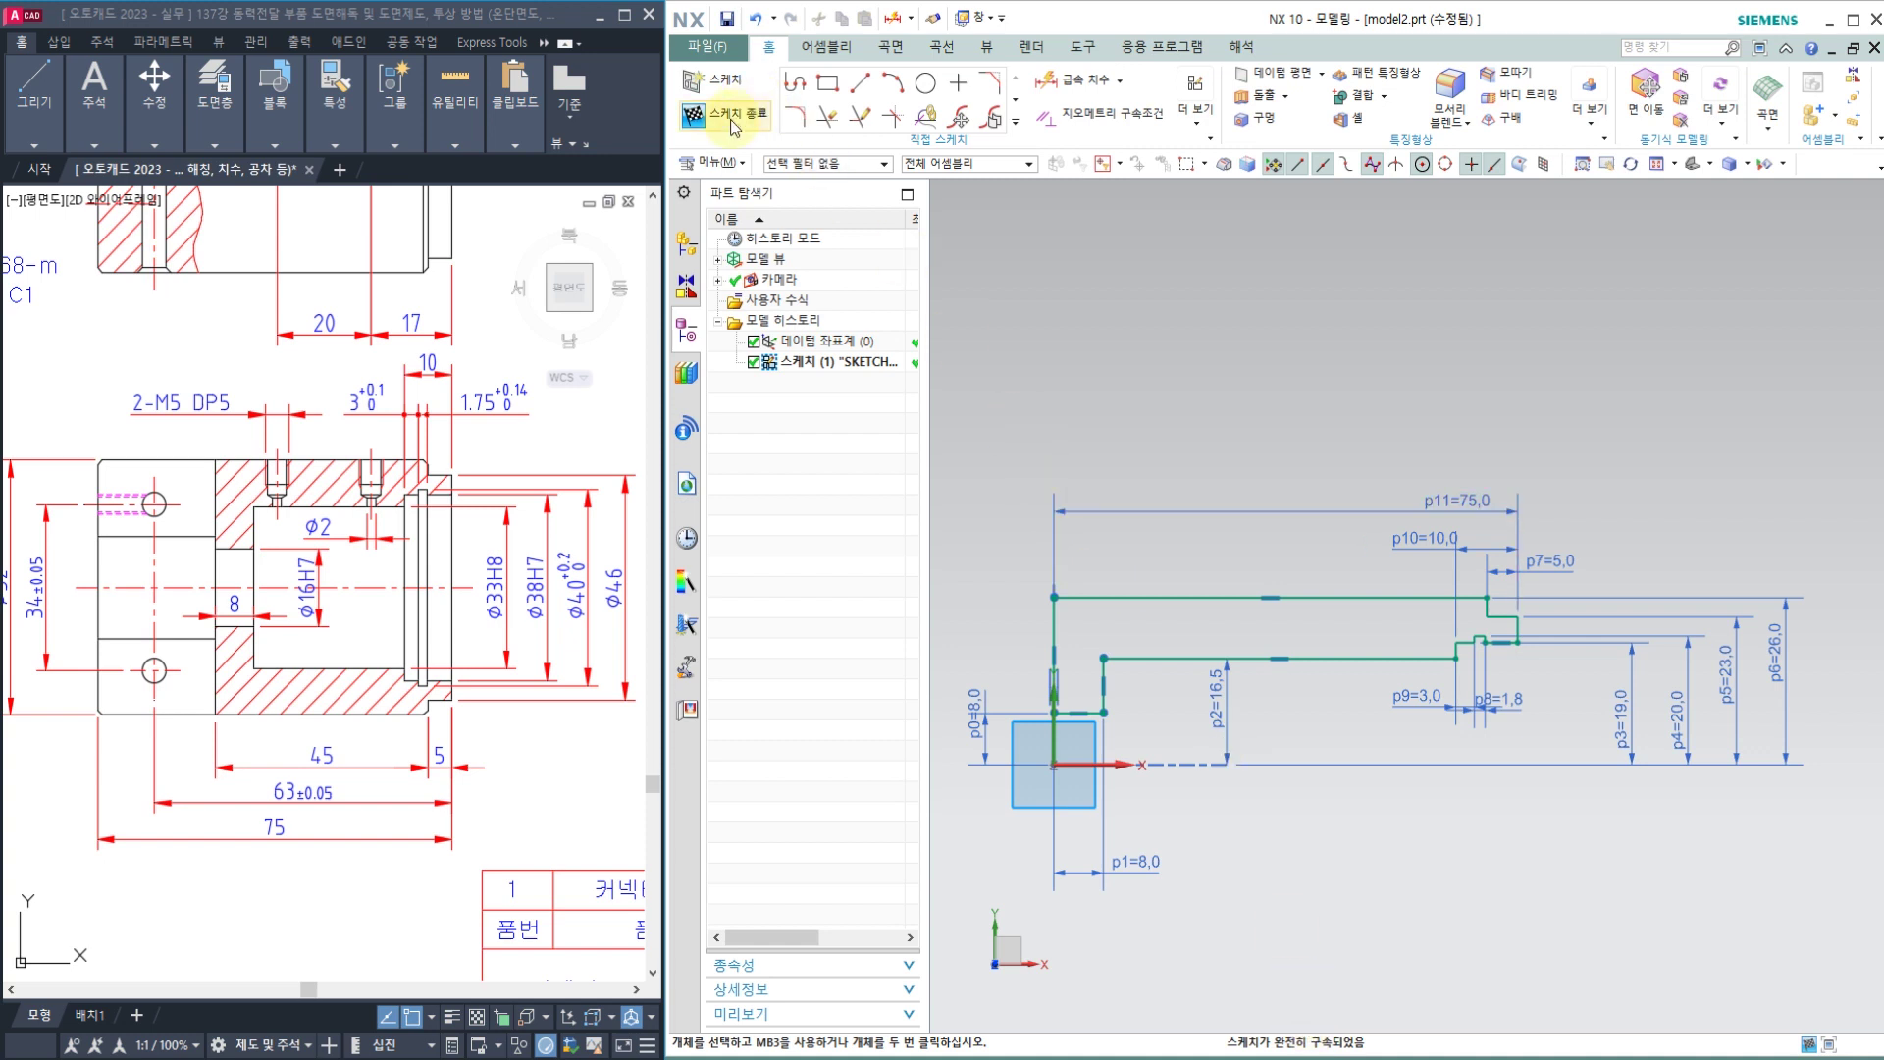
{"action": "key", "text": "ctrl+q"}
Step: Revolve the closed half-section profile 360° about the X axis through the origin into a solid body
{"action": "mouse_move", "coordinate": [1225, 450]}
{"action": "middle_mouse_down"}
{"action": "mouse_move", "coordinate": [1173, 458]}
{"action": "mouse_move", "coordinate": [1179, 486]}
{"action": "mouse_move", "coordinate": [1226, 450]}
{"action": "mouse_move", "coordinate": [1221, 514]}
{"action": "middle_mouse_up"}
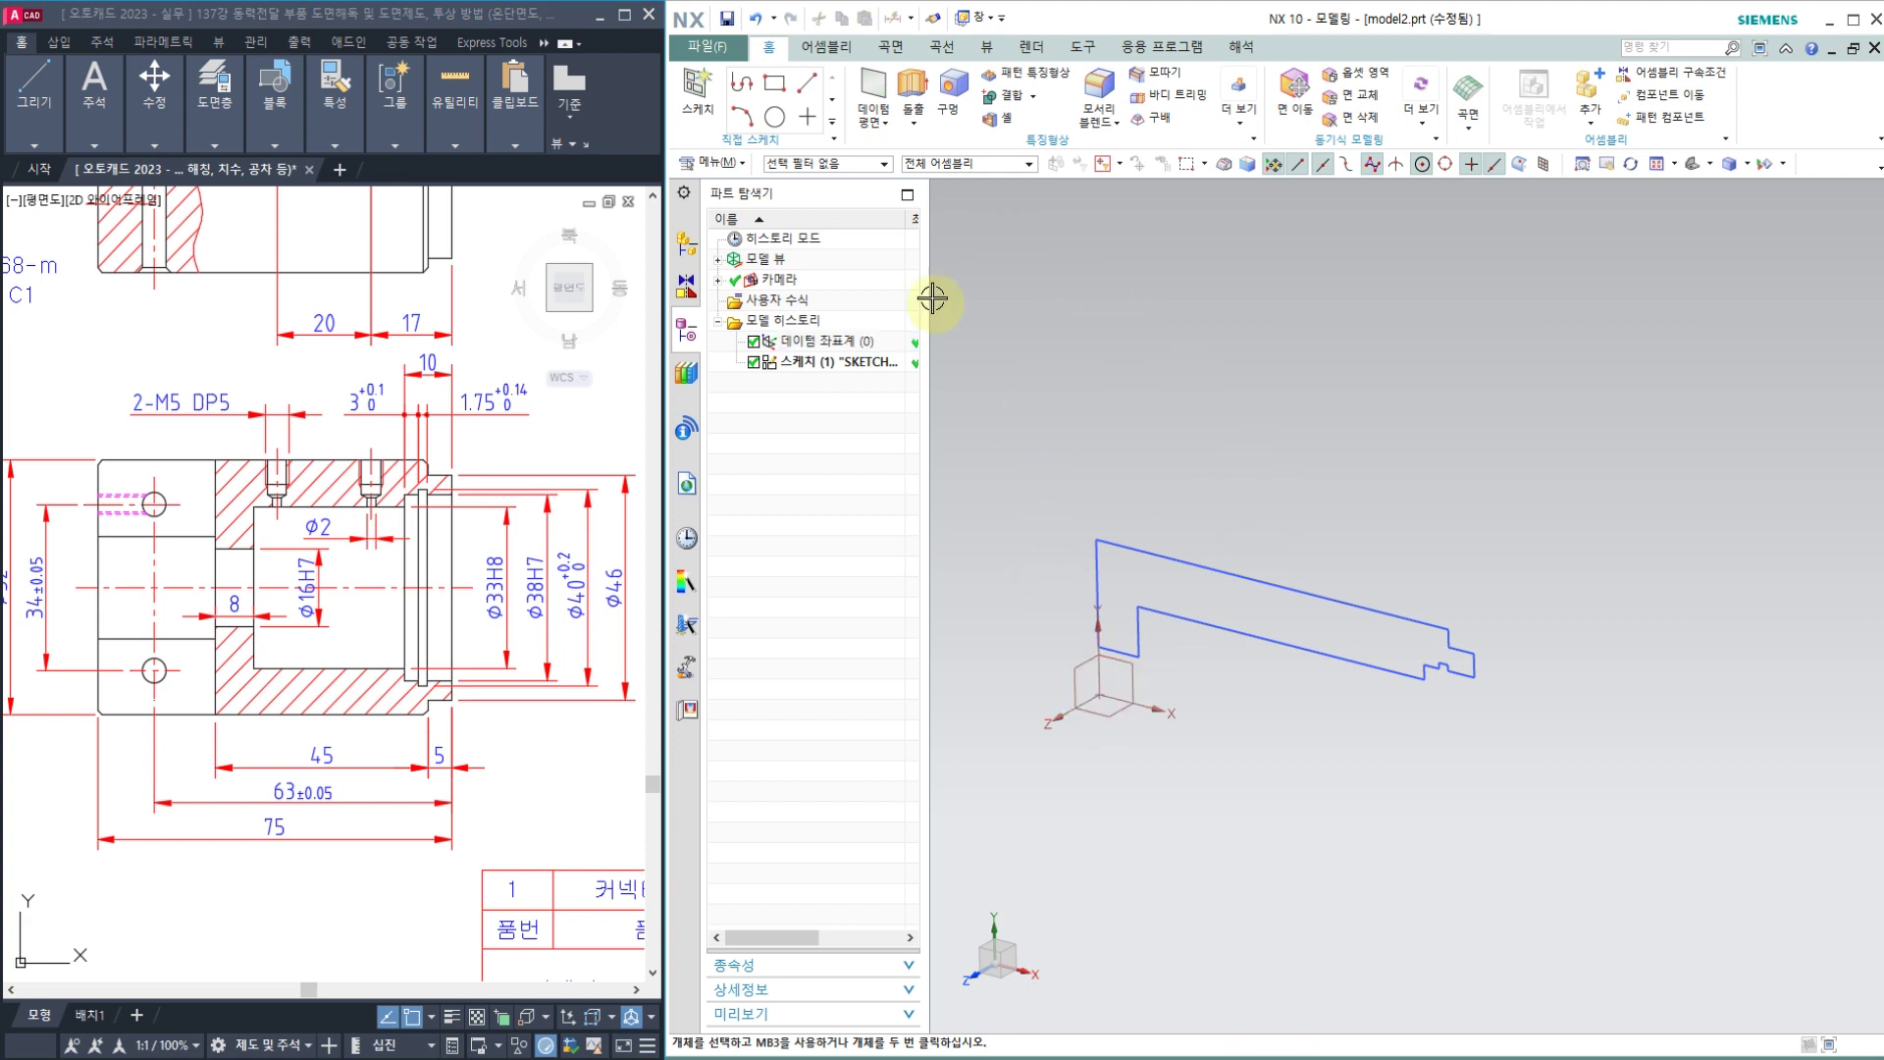
{"action": "left_click", "coordinate": [913, 124]}
{"action": "left_click", "coordinate": [929, 175]}
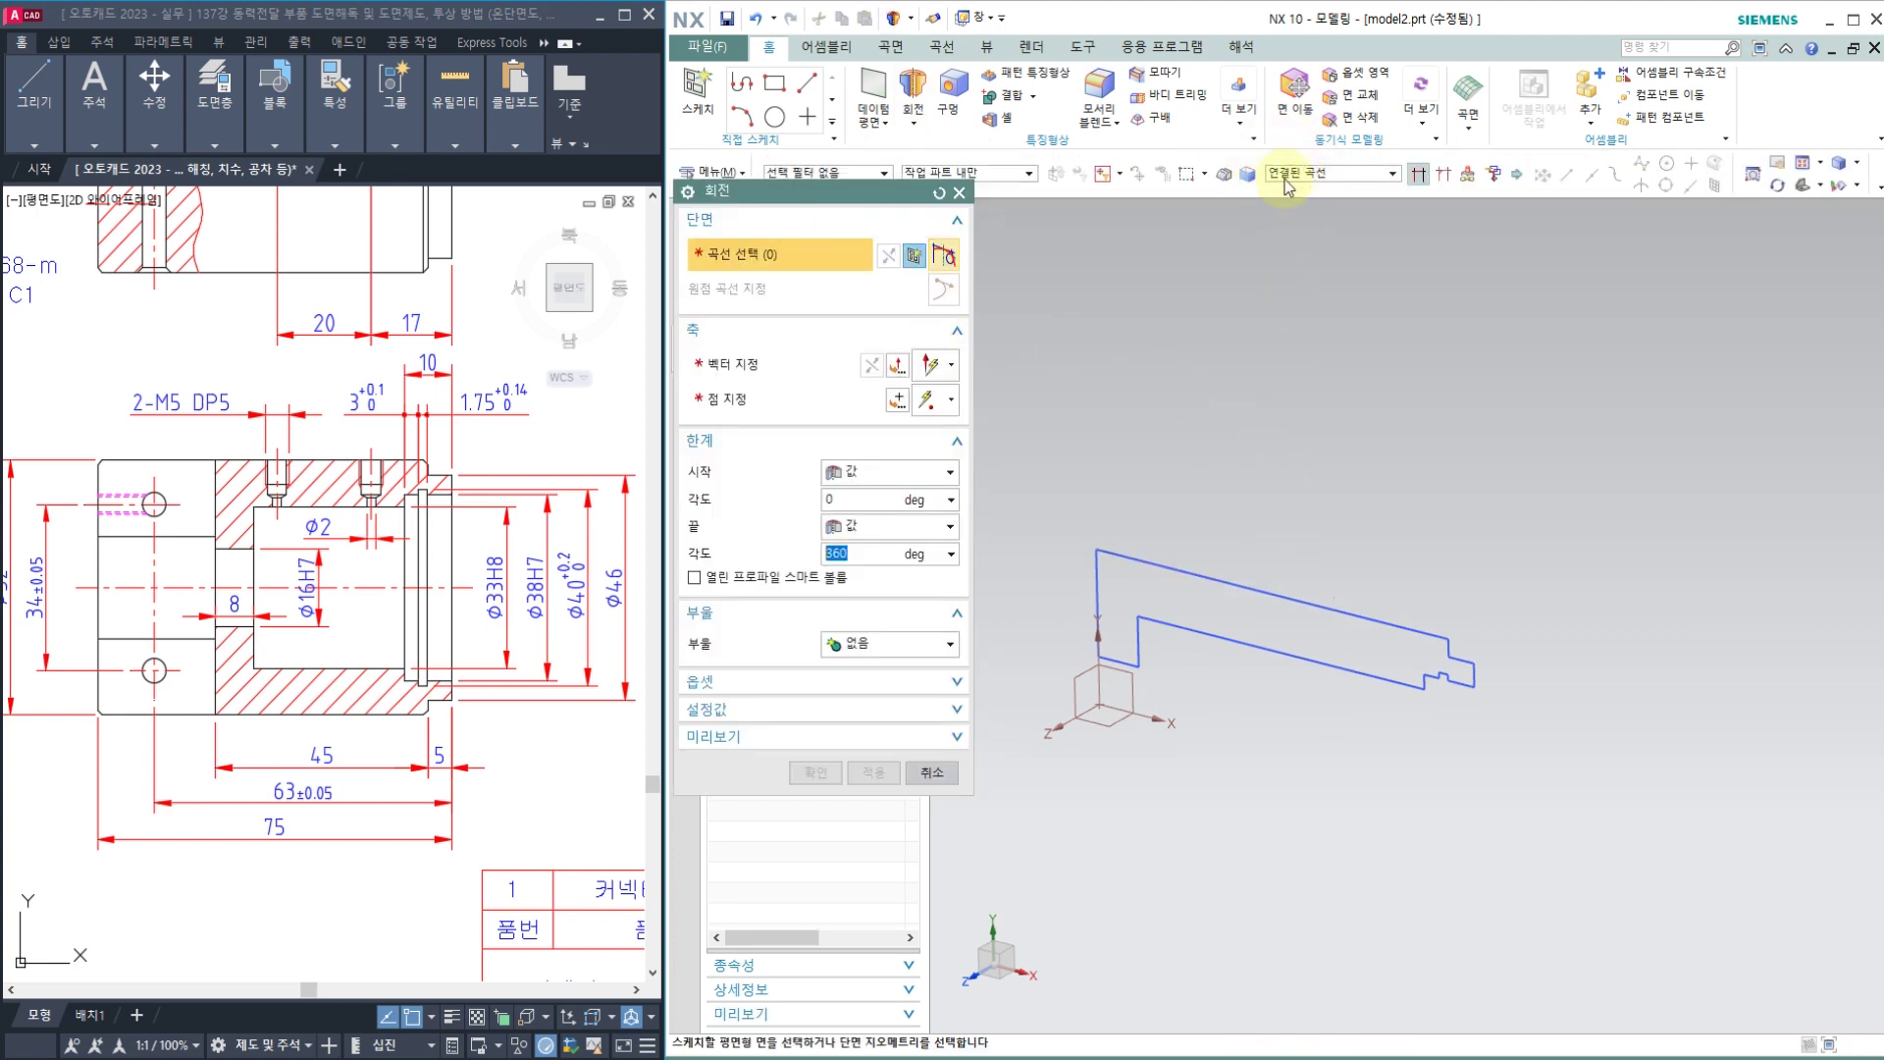
{"action": "left_click", "coordinate": [1255, 587]}
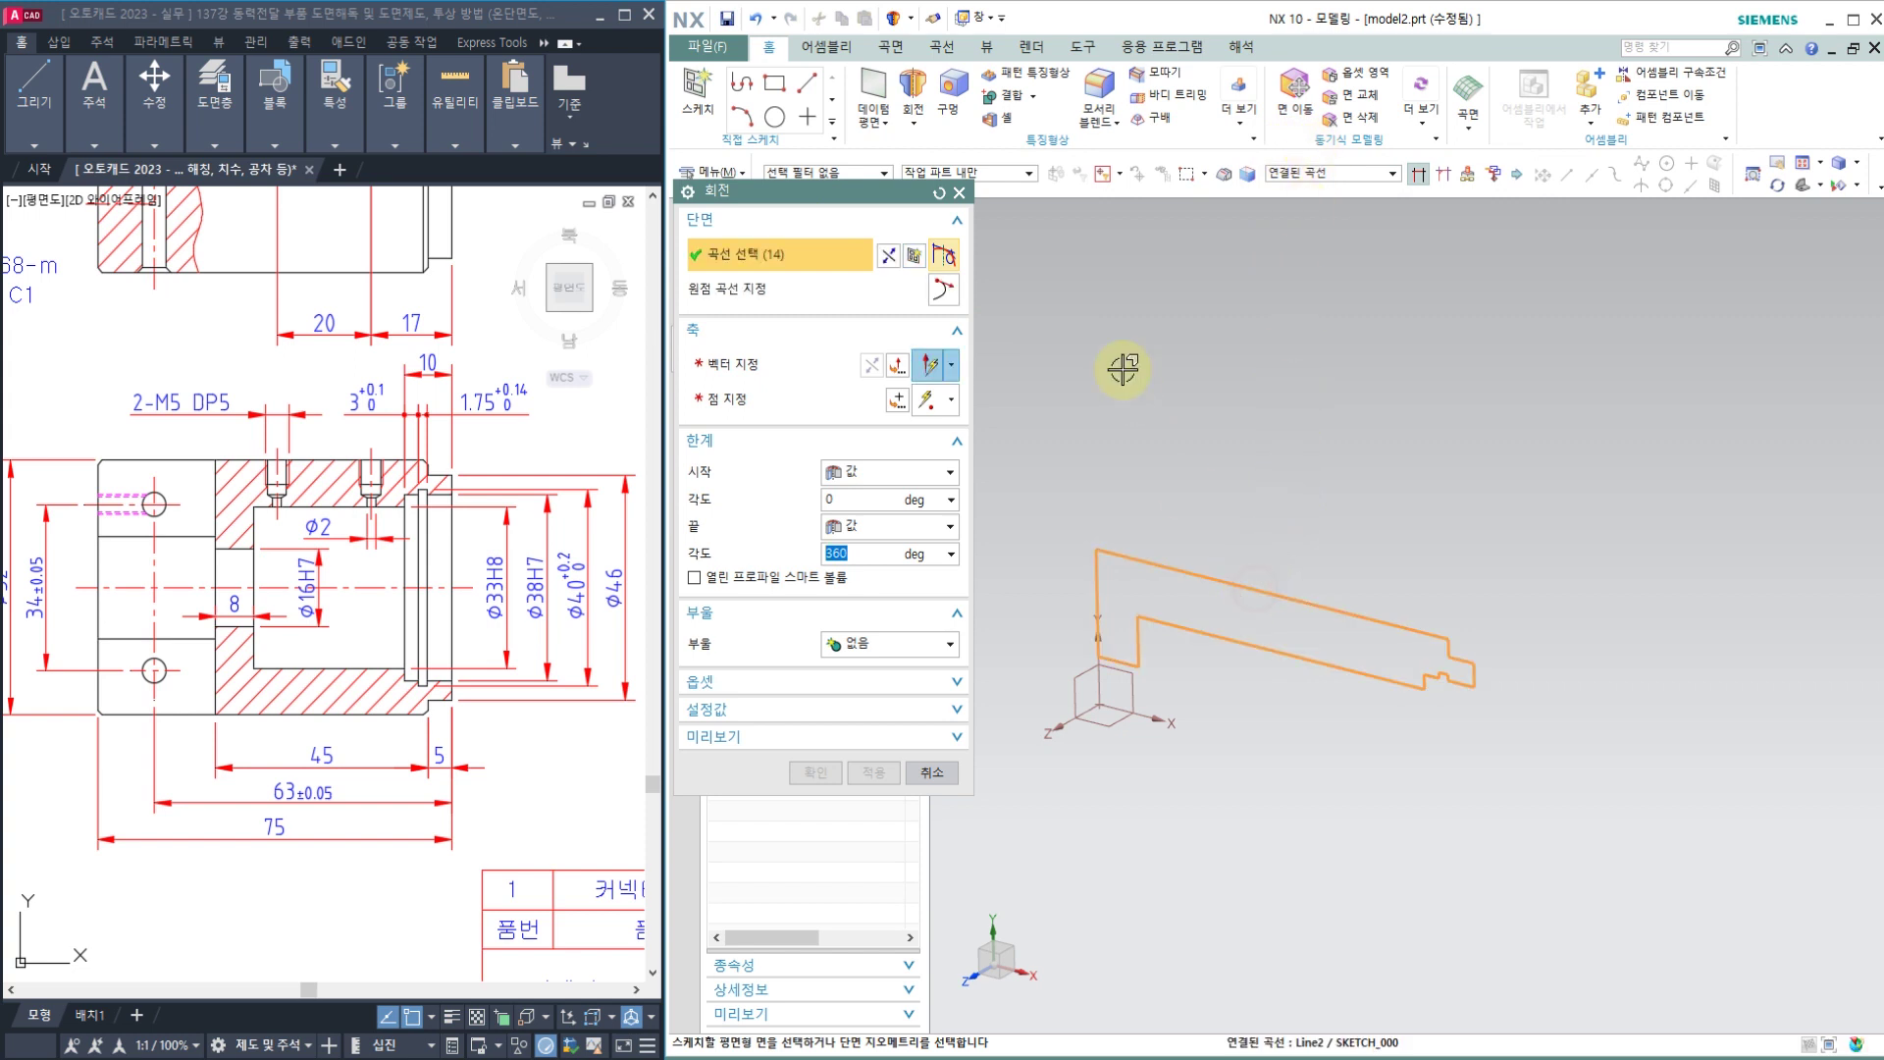
{"action": "left_click", "coordinate": [775, 371]}
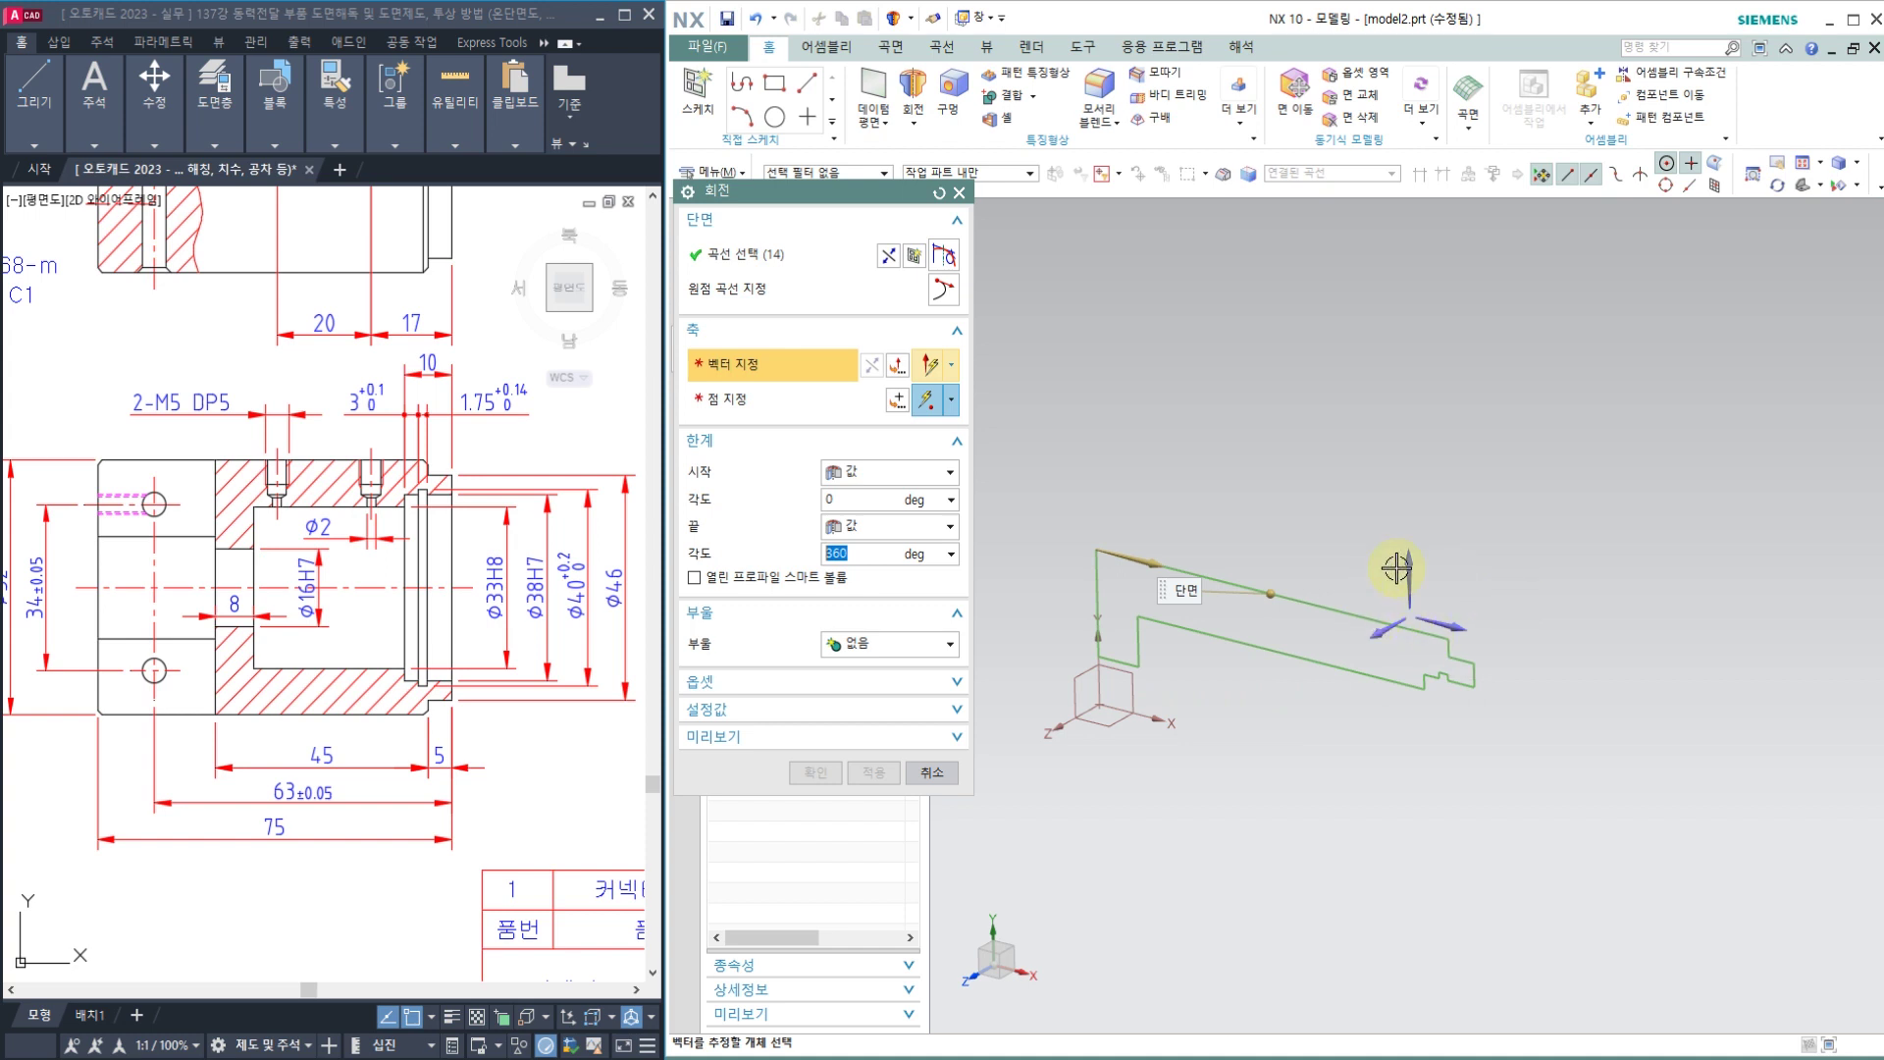
{"action": "left_click", "coordinate": [1449, 619]}
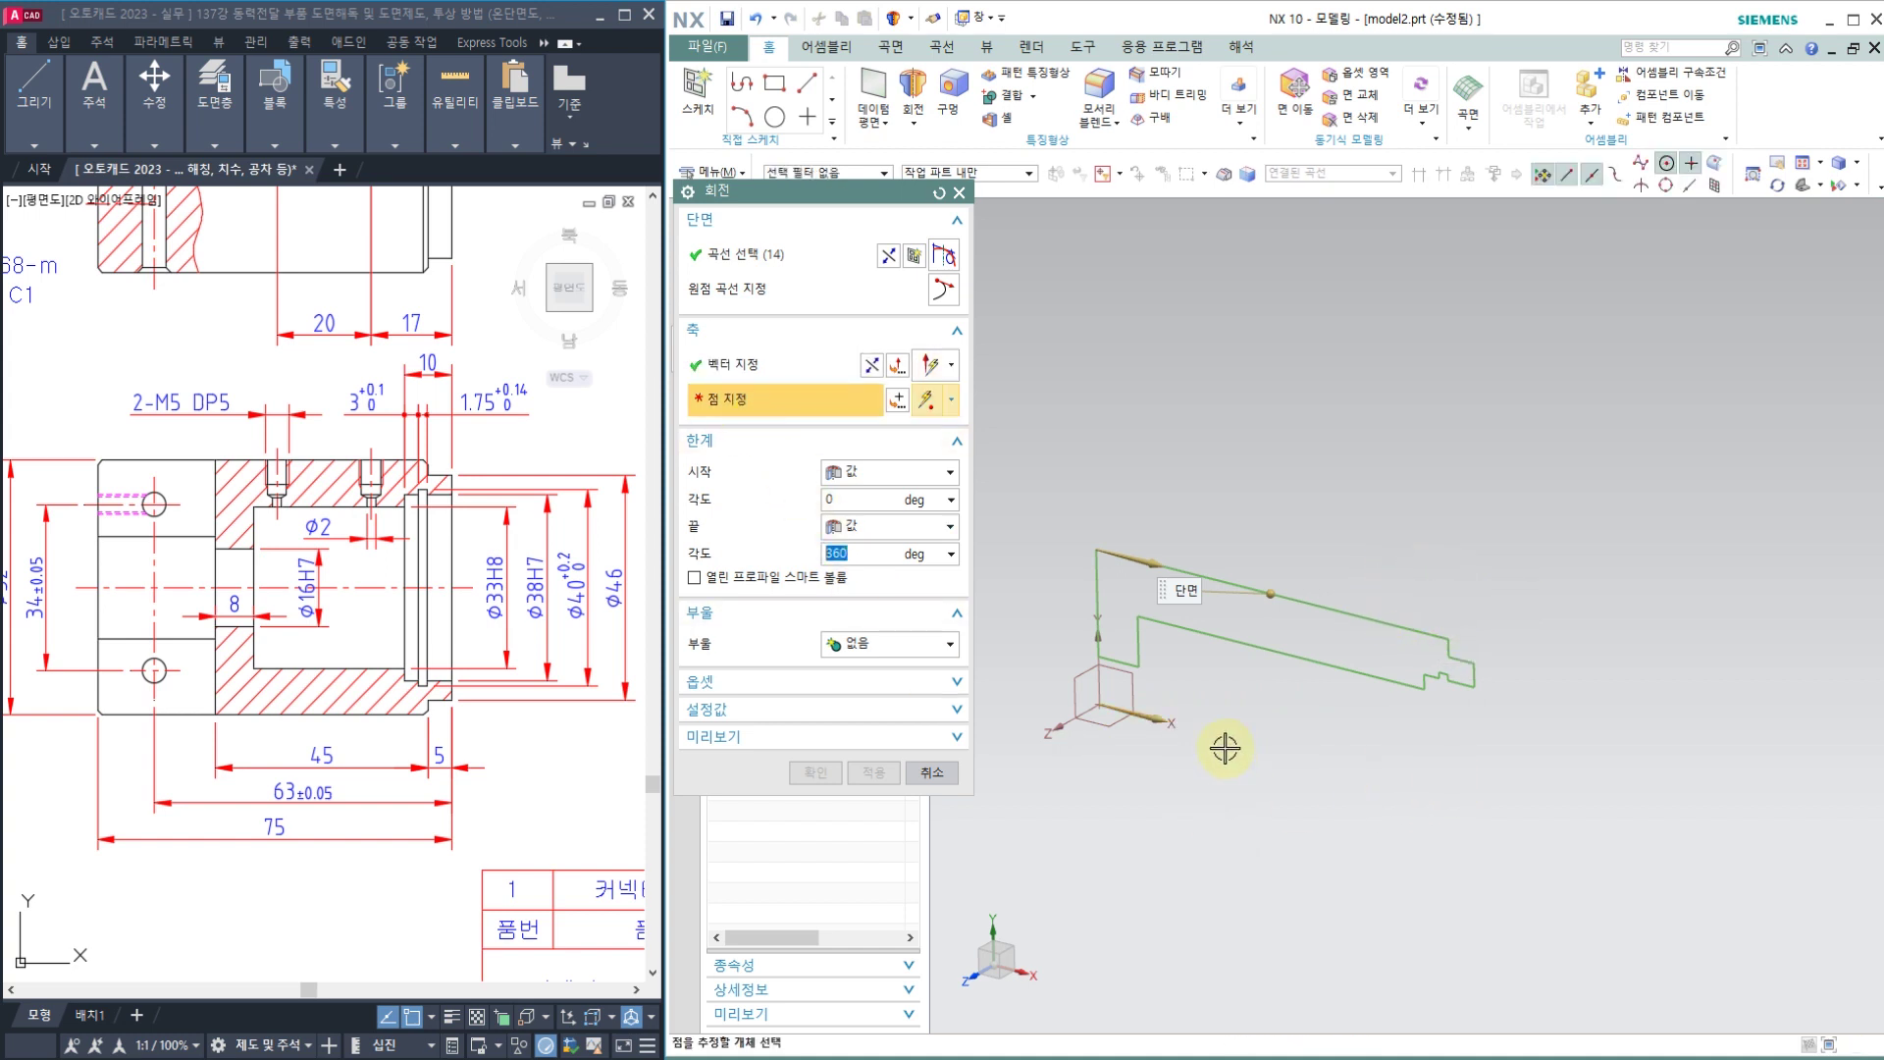
{"action": "left_click", "coordinate": [1099, 704]}
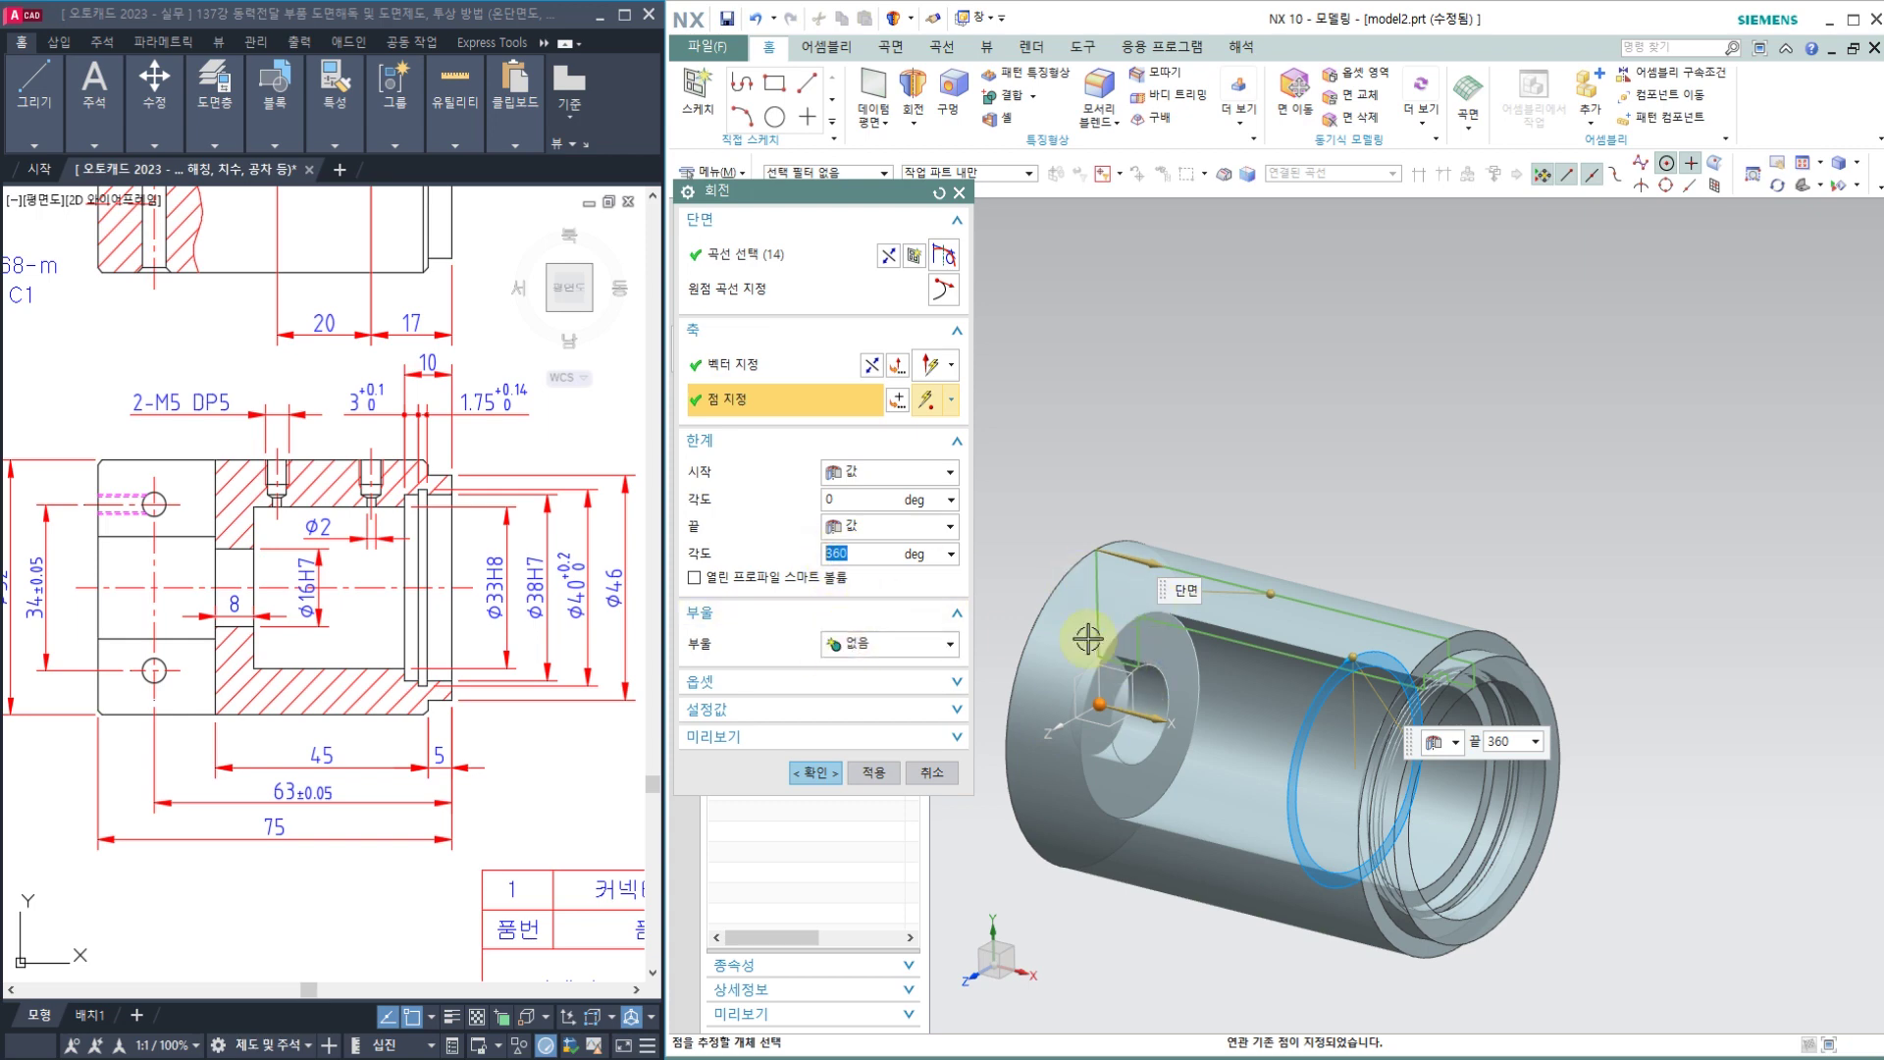
{"action": "left_click", "coordinate": [822, 783]}
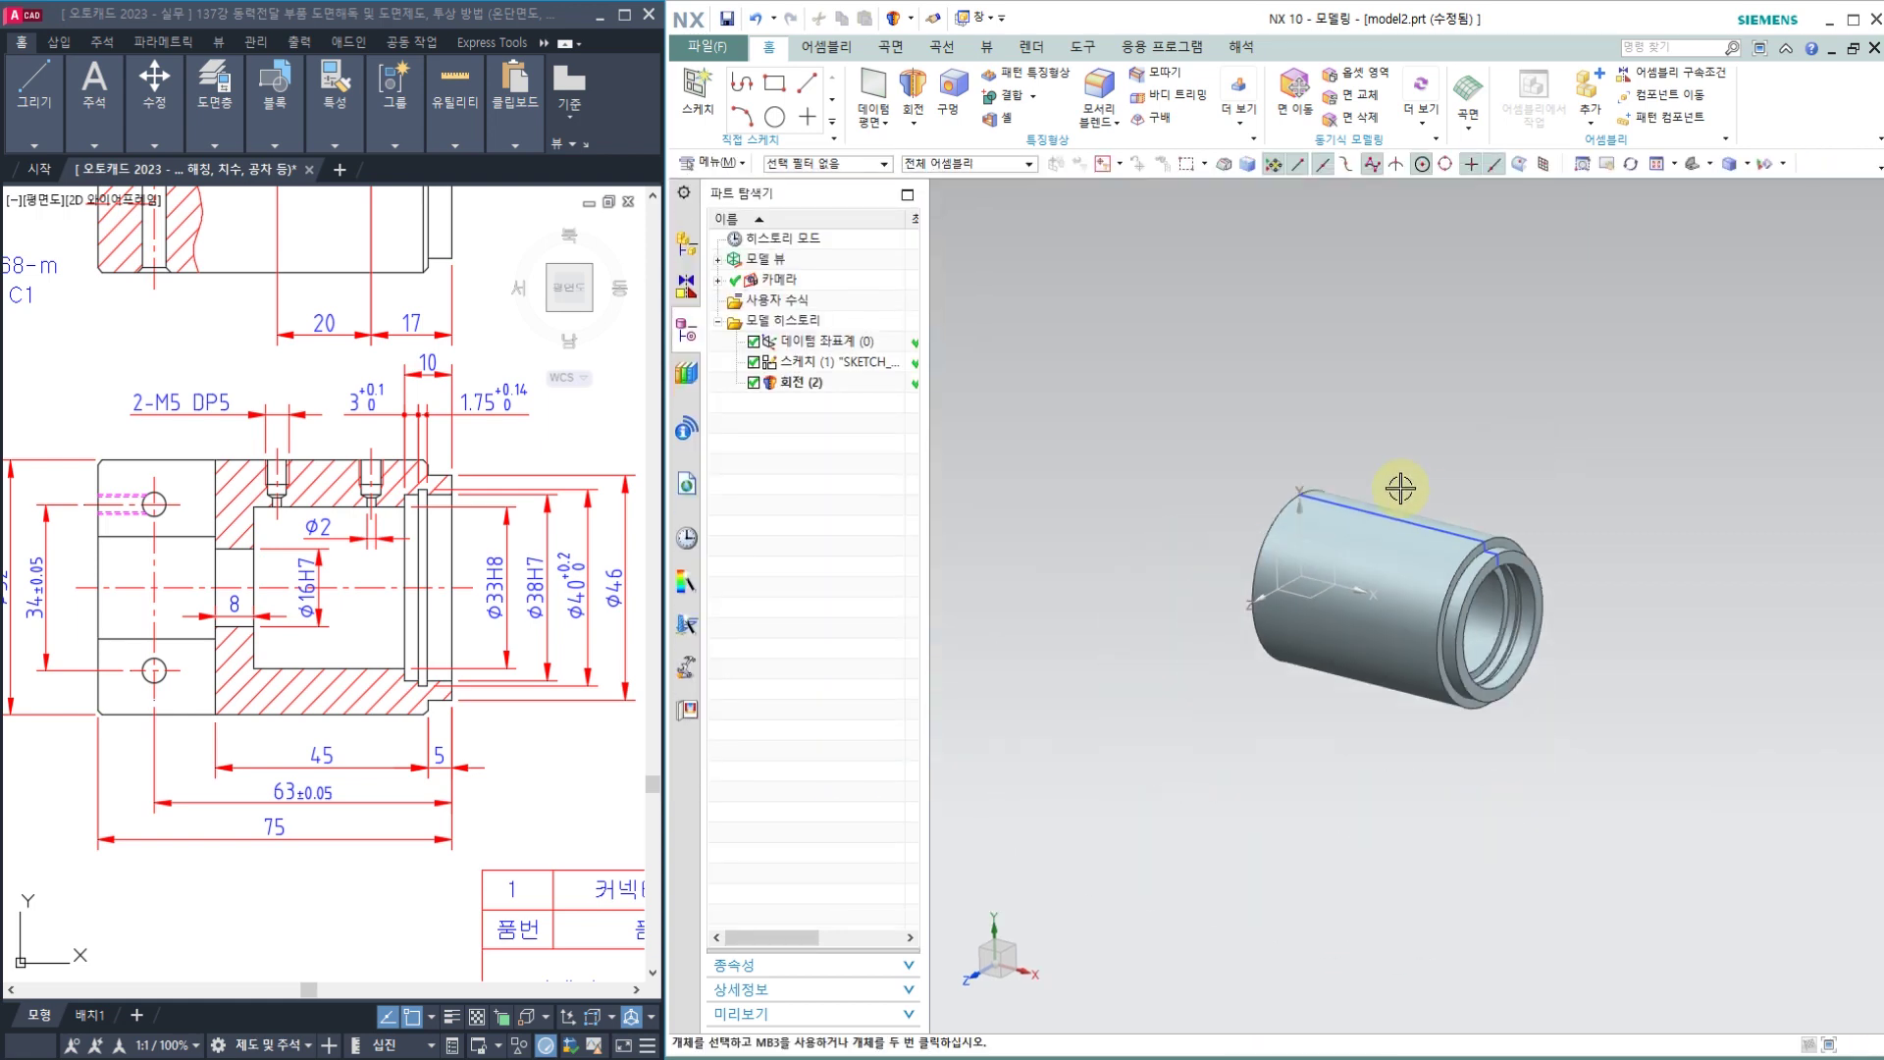
{"action": "middle_click_drag", "start_coordinate": [1521, 451], "coordinate": [1422, 527]}
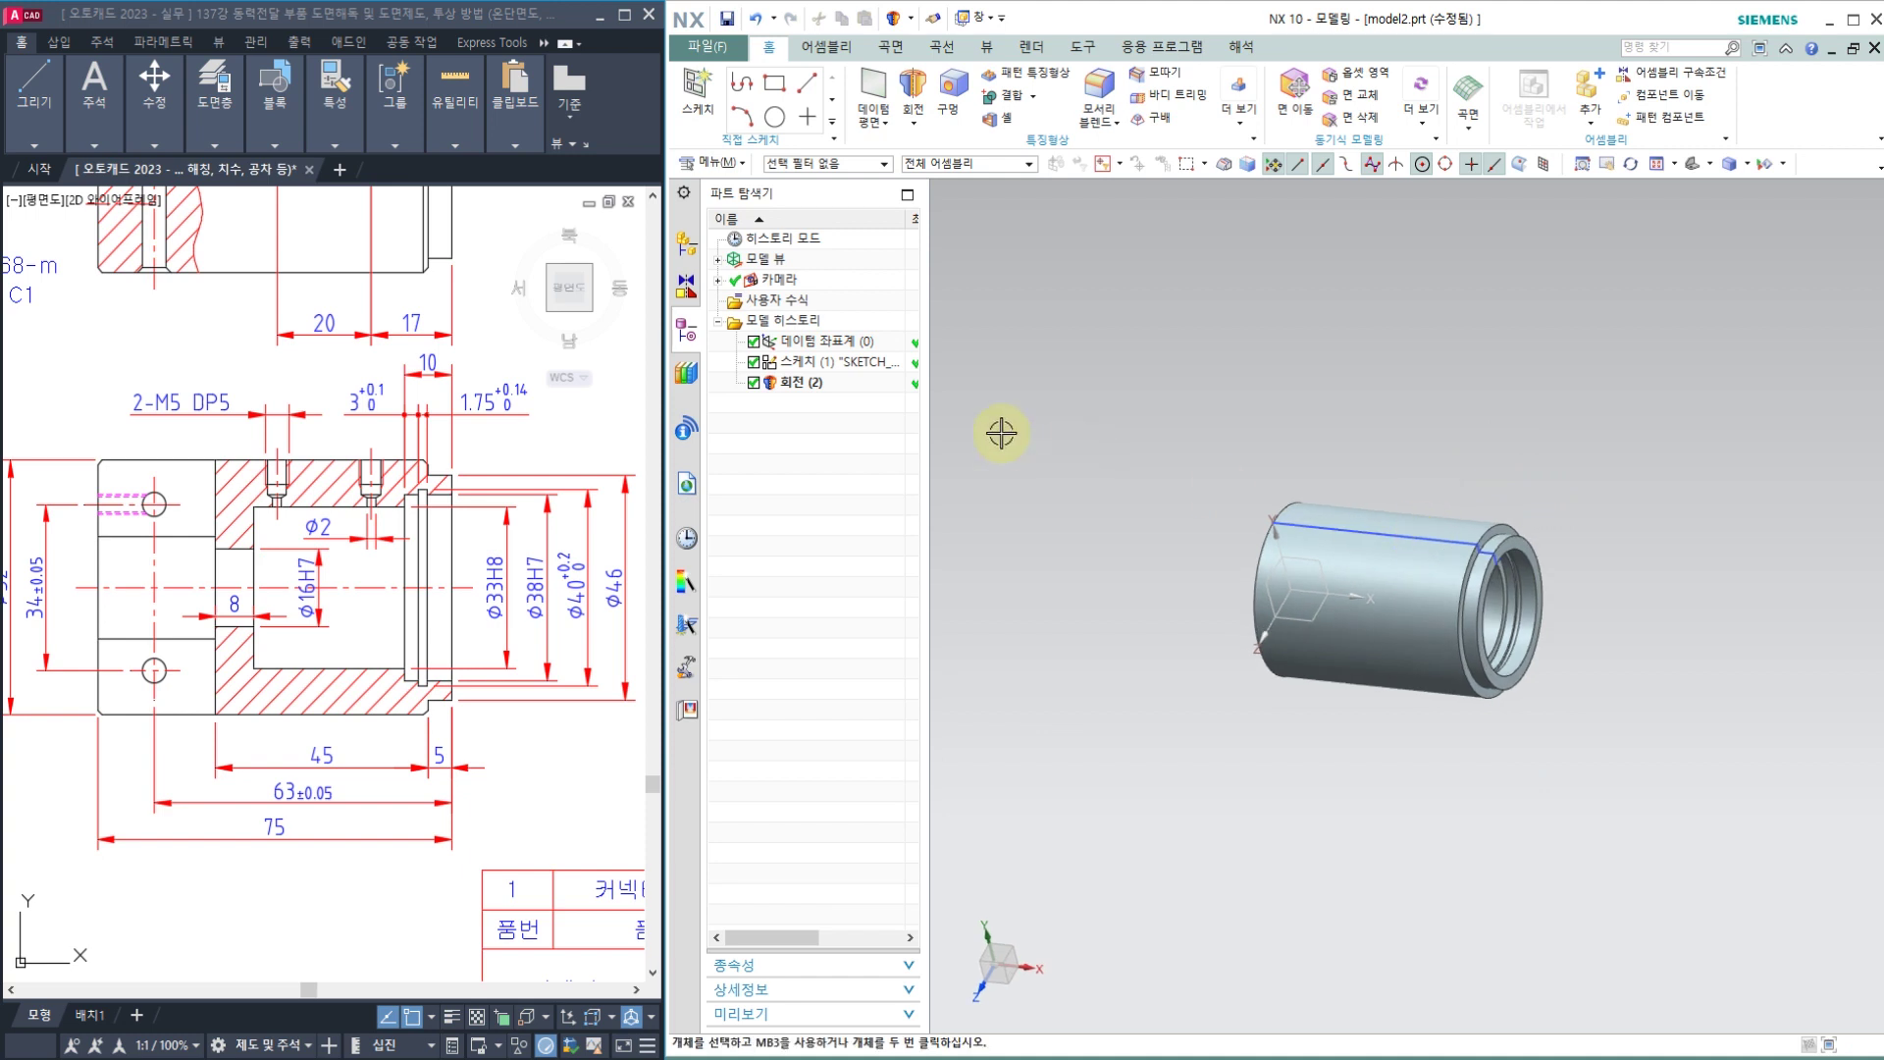
{"action": "left_click", "coordinate": [818, 370]}
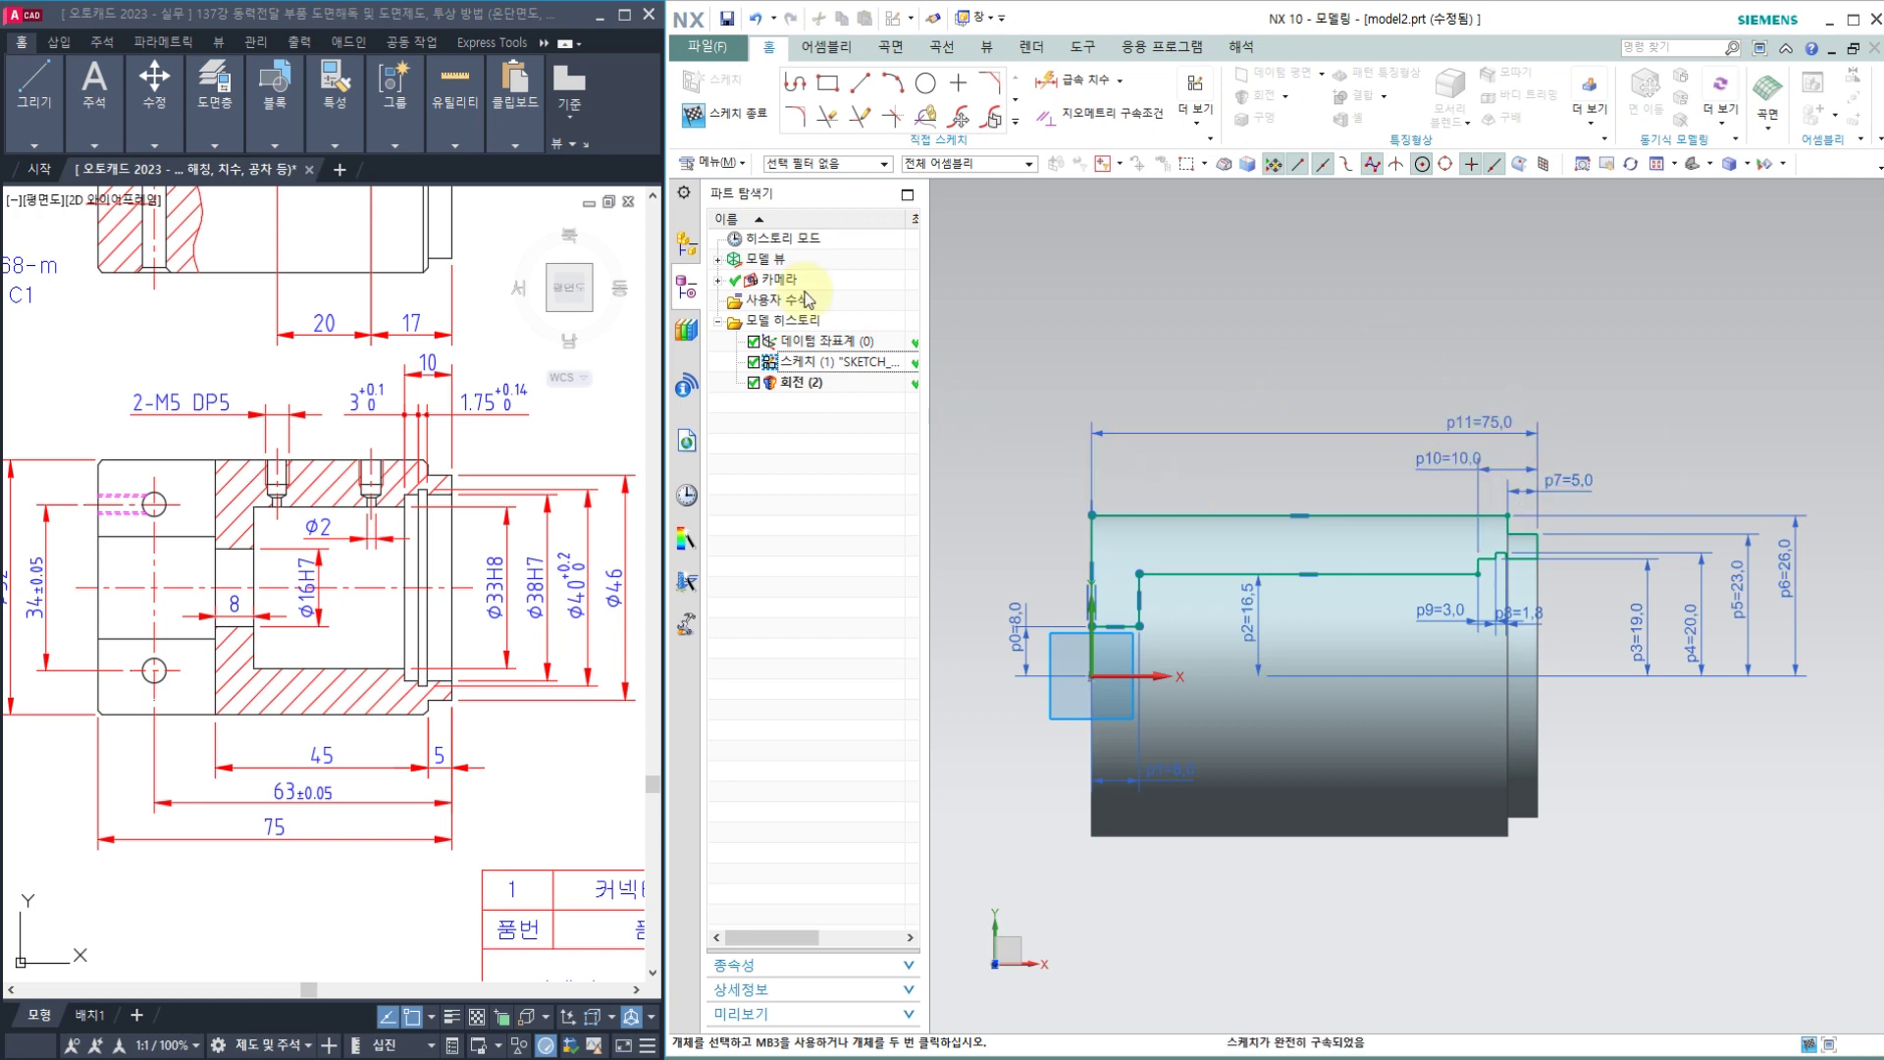
{"action": "left_click", "coordinate": [738, 120]}
{"action": "mouse_move", "coordinate": [1312, 298]}
{"action": "middle_mouse_down"}
{"action": "mouse_move", "coordinate": [1265, 311]}
{"action": "mouse_move", "coordinate": [1281, 344]}
{"action": "mouse_move", "coordinate": [1438, 396]}
{"action": "mouse_move", "coordinate": [1241, 386]}
{"action": "mouse_move", "coordinate": [1227, 363]}
{"action": "mouse_move", "coordinate": [1315, 400]}
{"action": "mouse_move", "coordinate": [1289, 414]}
{"action": "middle_mouse_up"}
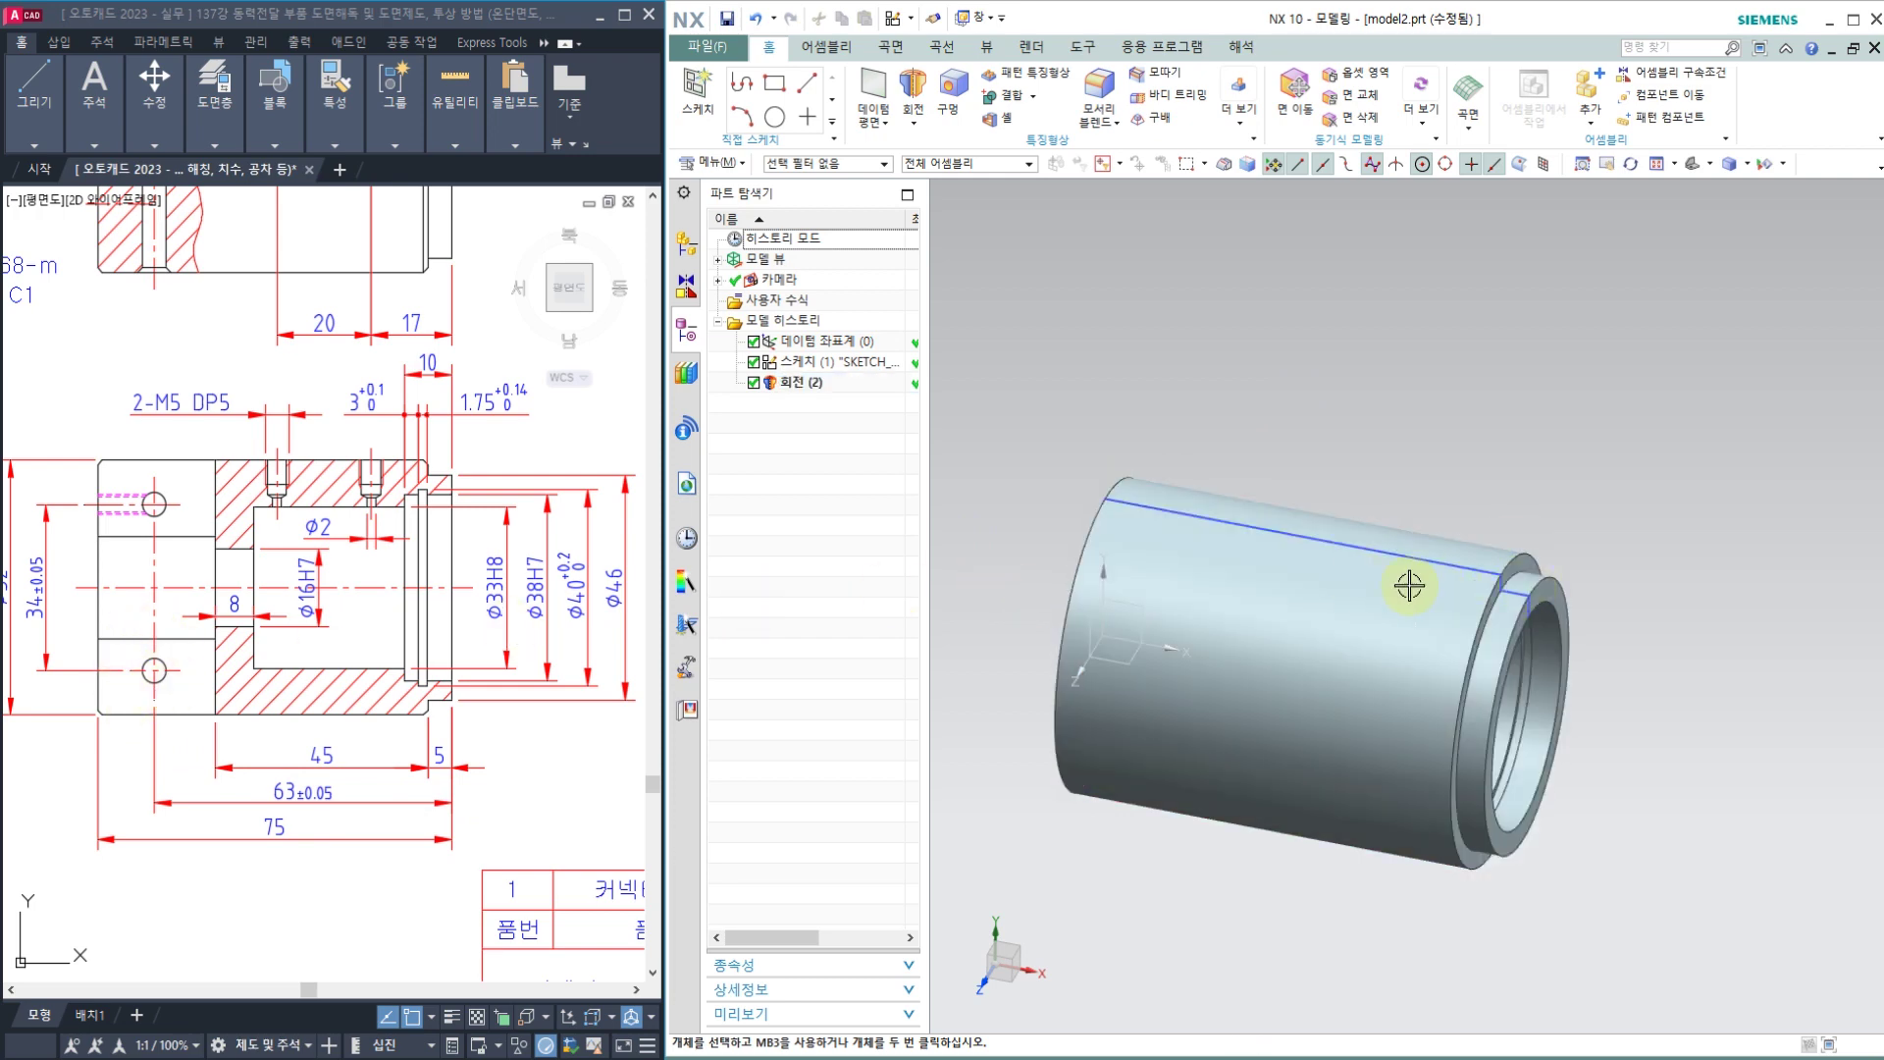
Step: Edit the revolved profile's sketch, set its overall length dimension to 45+5 mm, and finish the sketch
{"action": "double_click", "coordinate": [842, 370]}
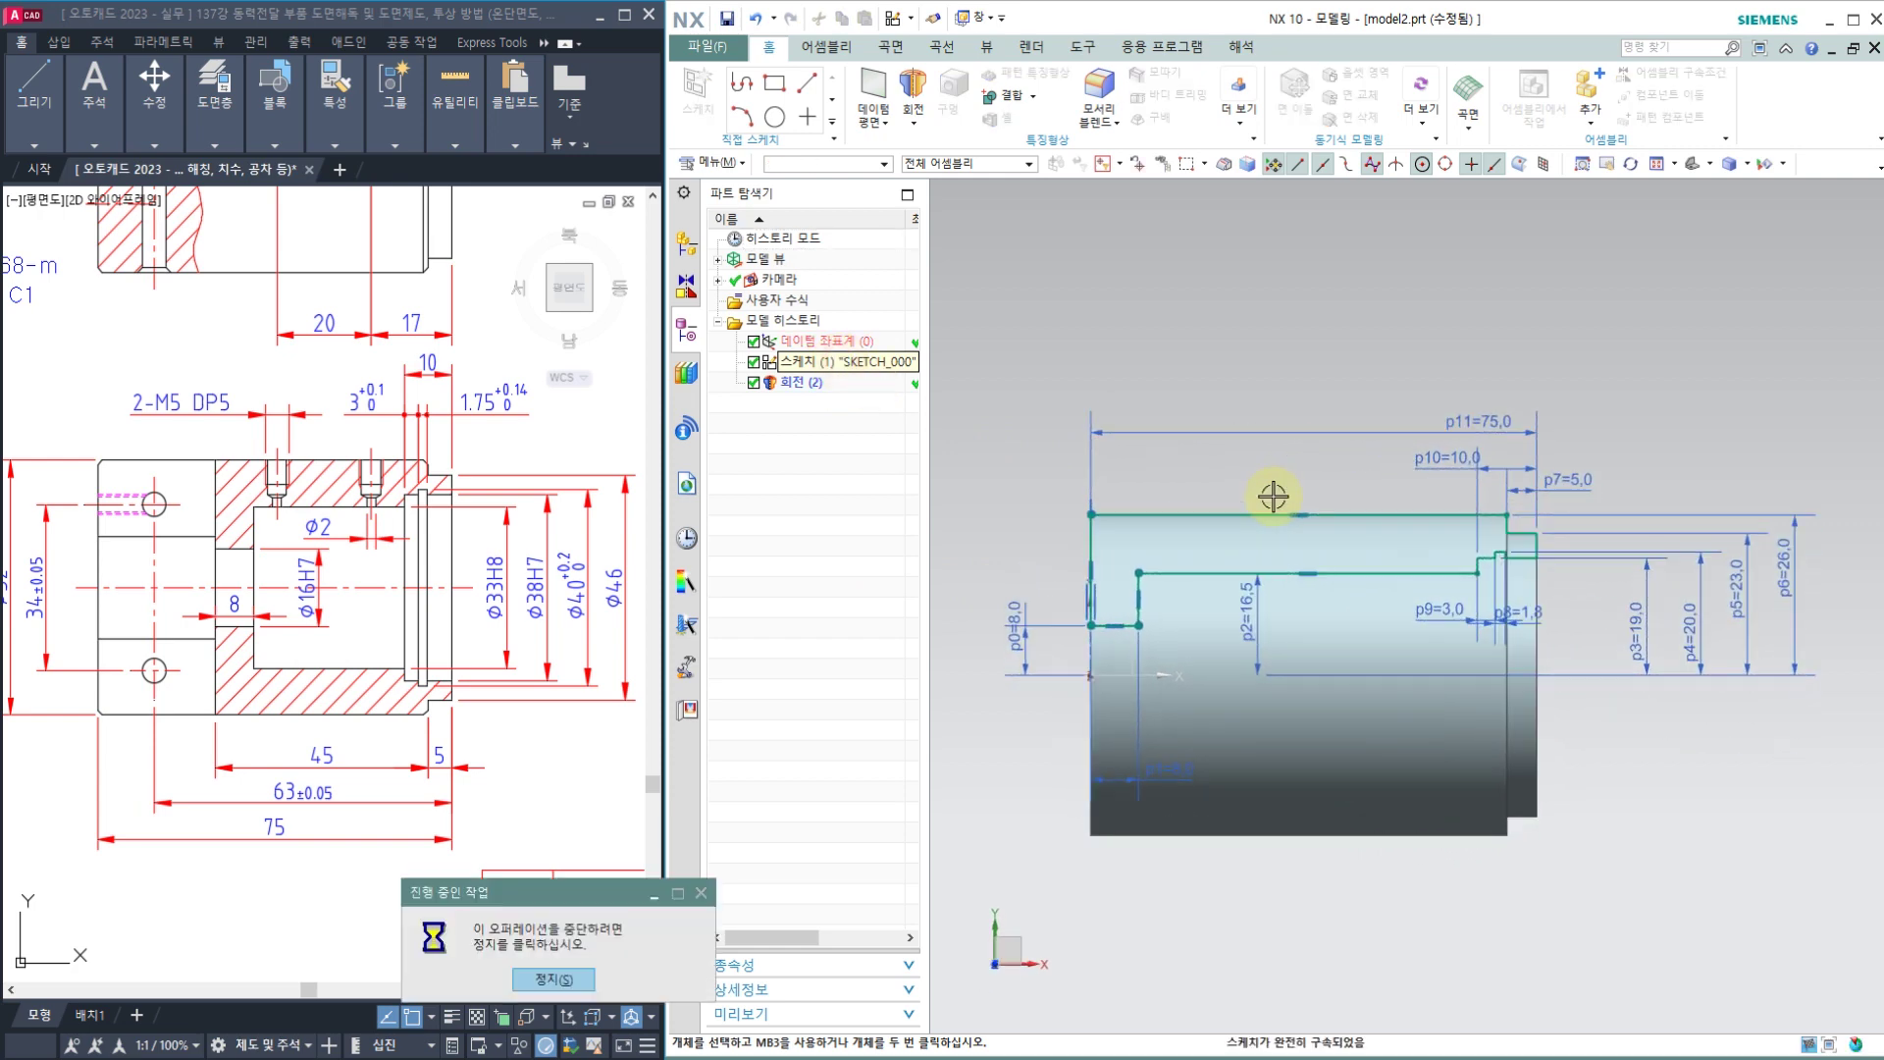
{"action": "double_click", "coordinate": [1494, 417]}
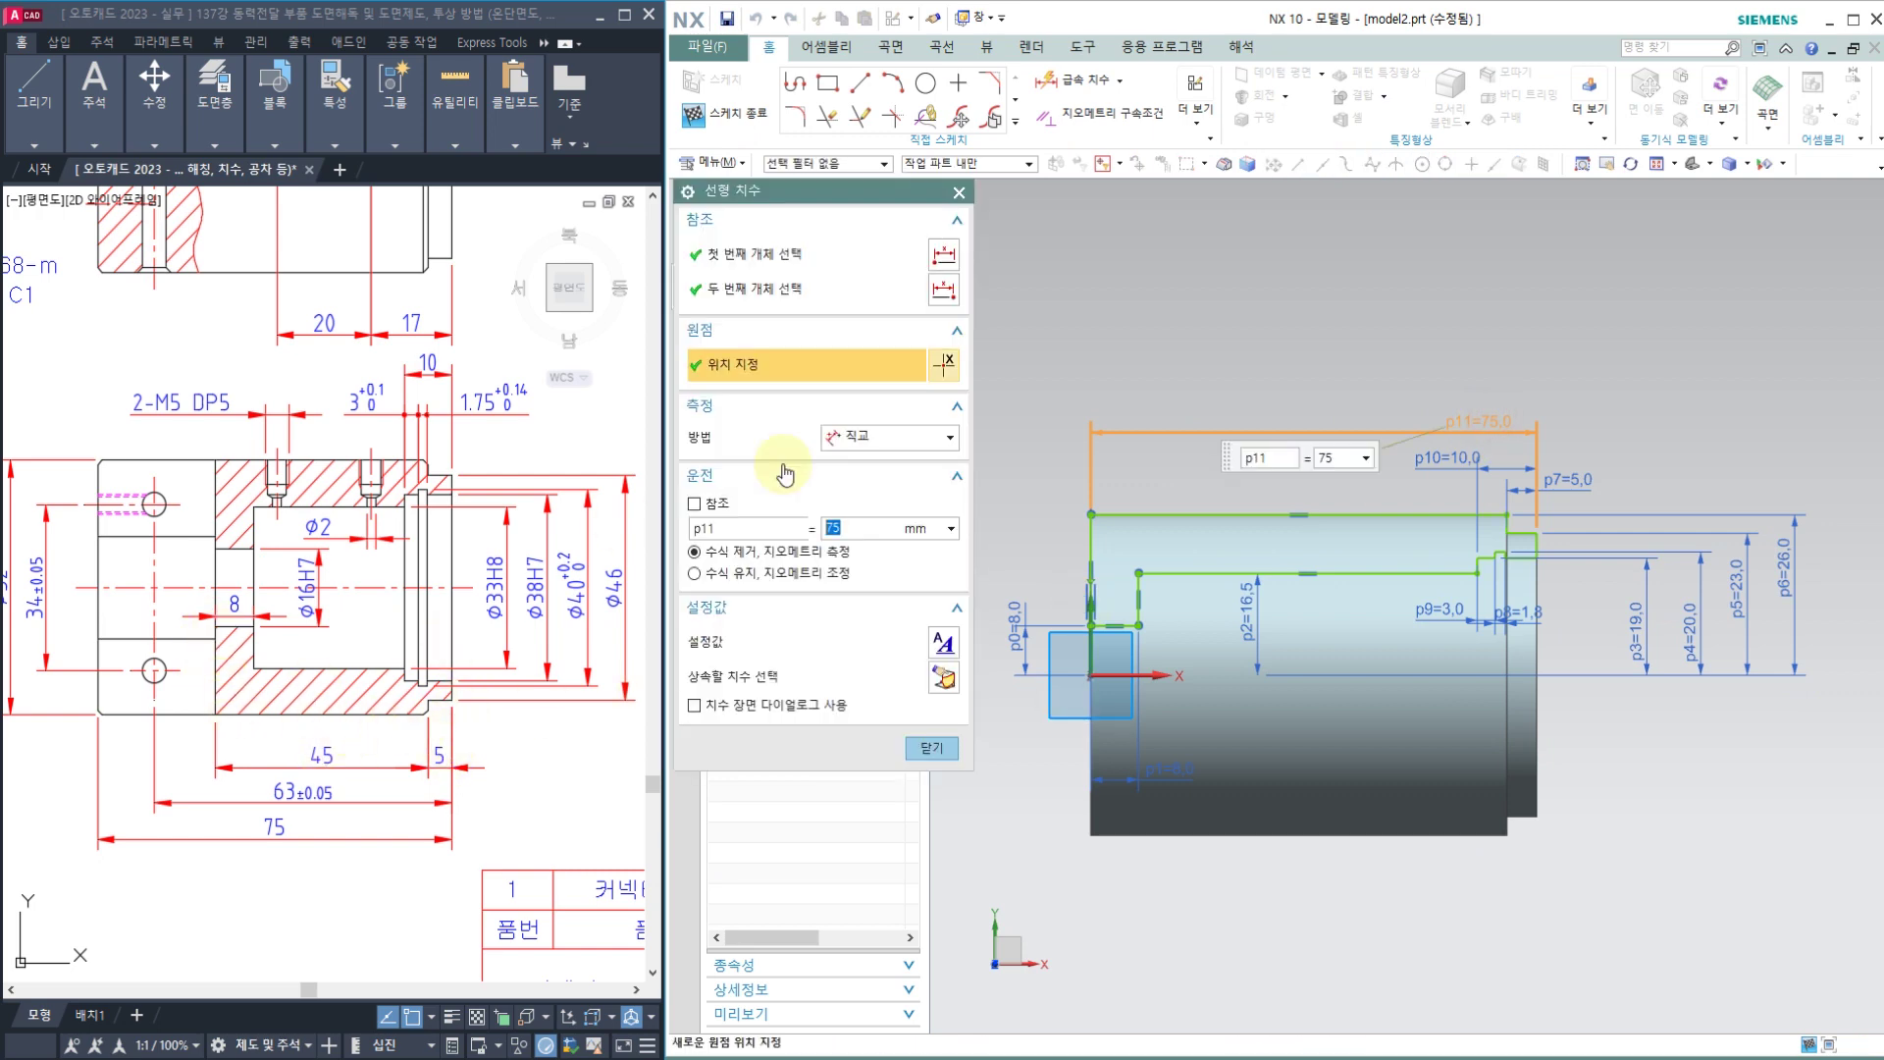
{"action": "type", "text": "45+5"}
{"action": "left_click", "coordinate": [905, 506]}
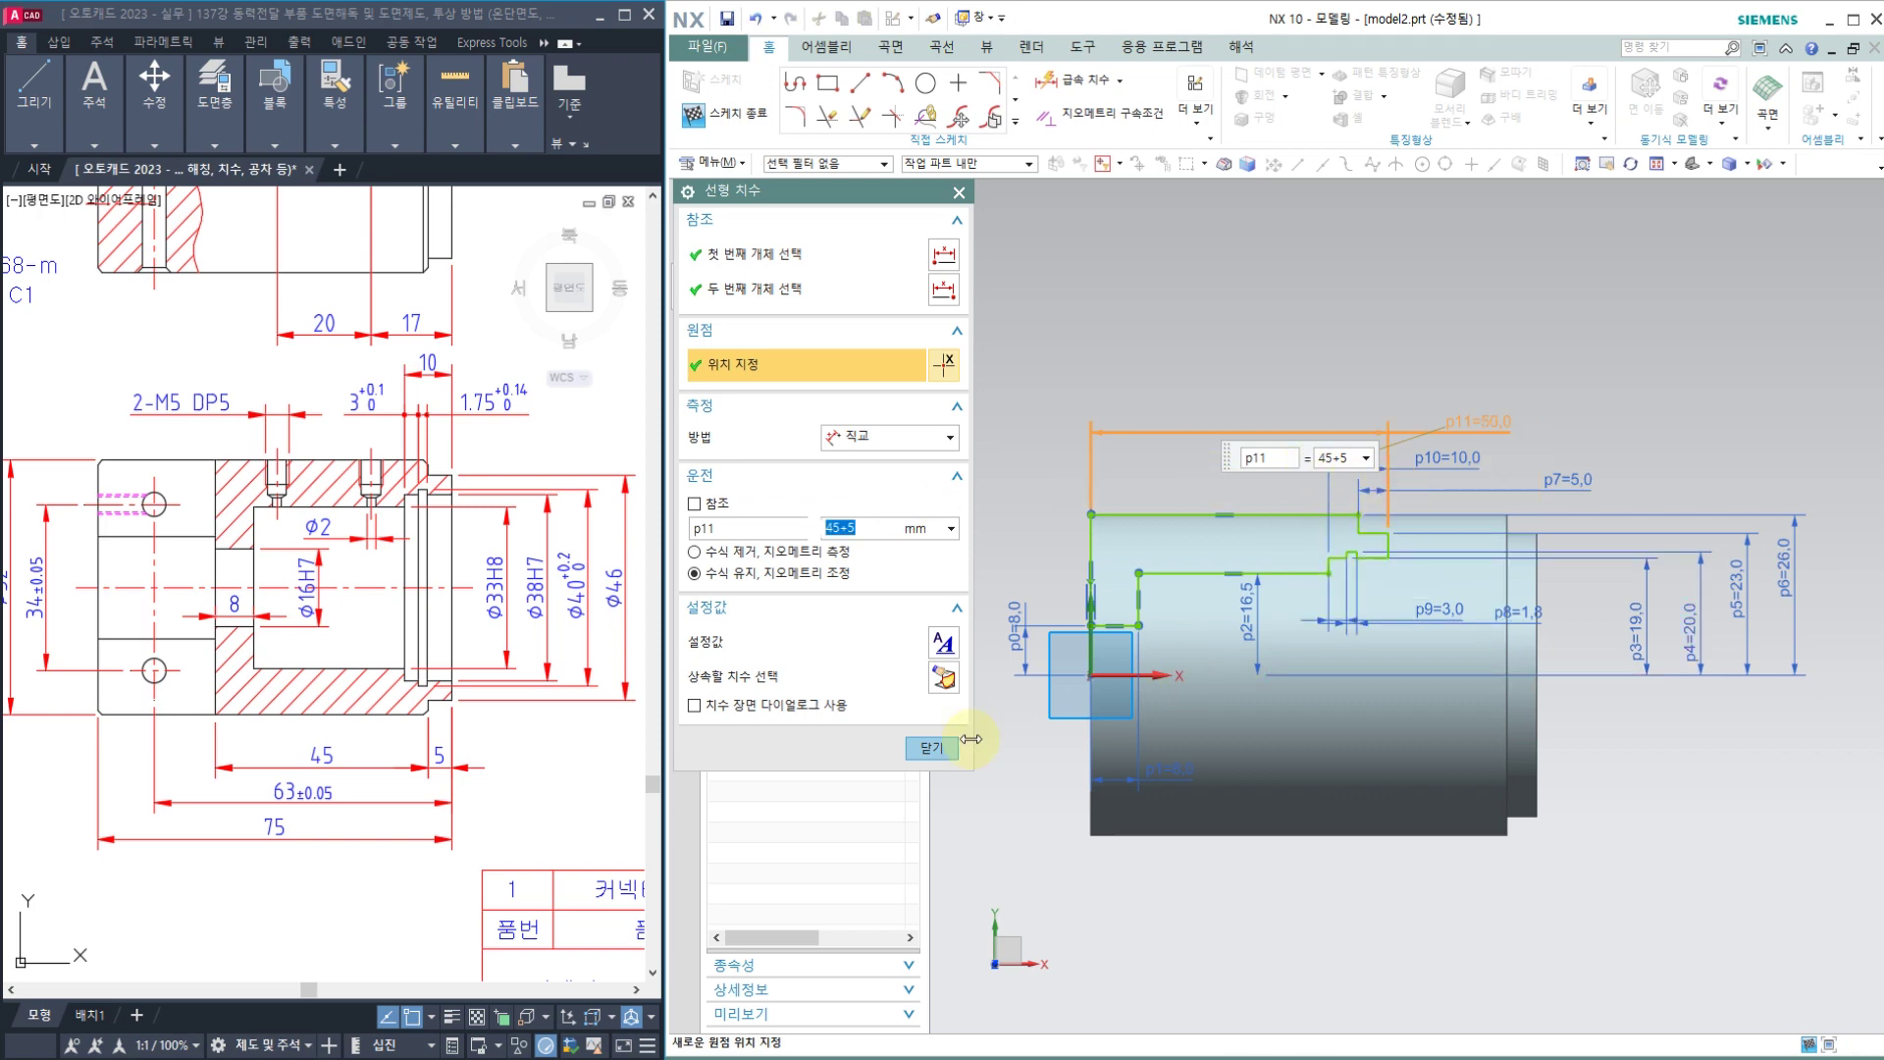
{"action": "left_click", "coordinate": [928, 750]}
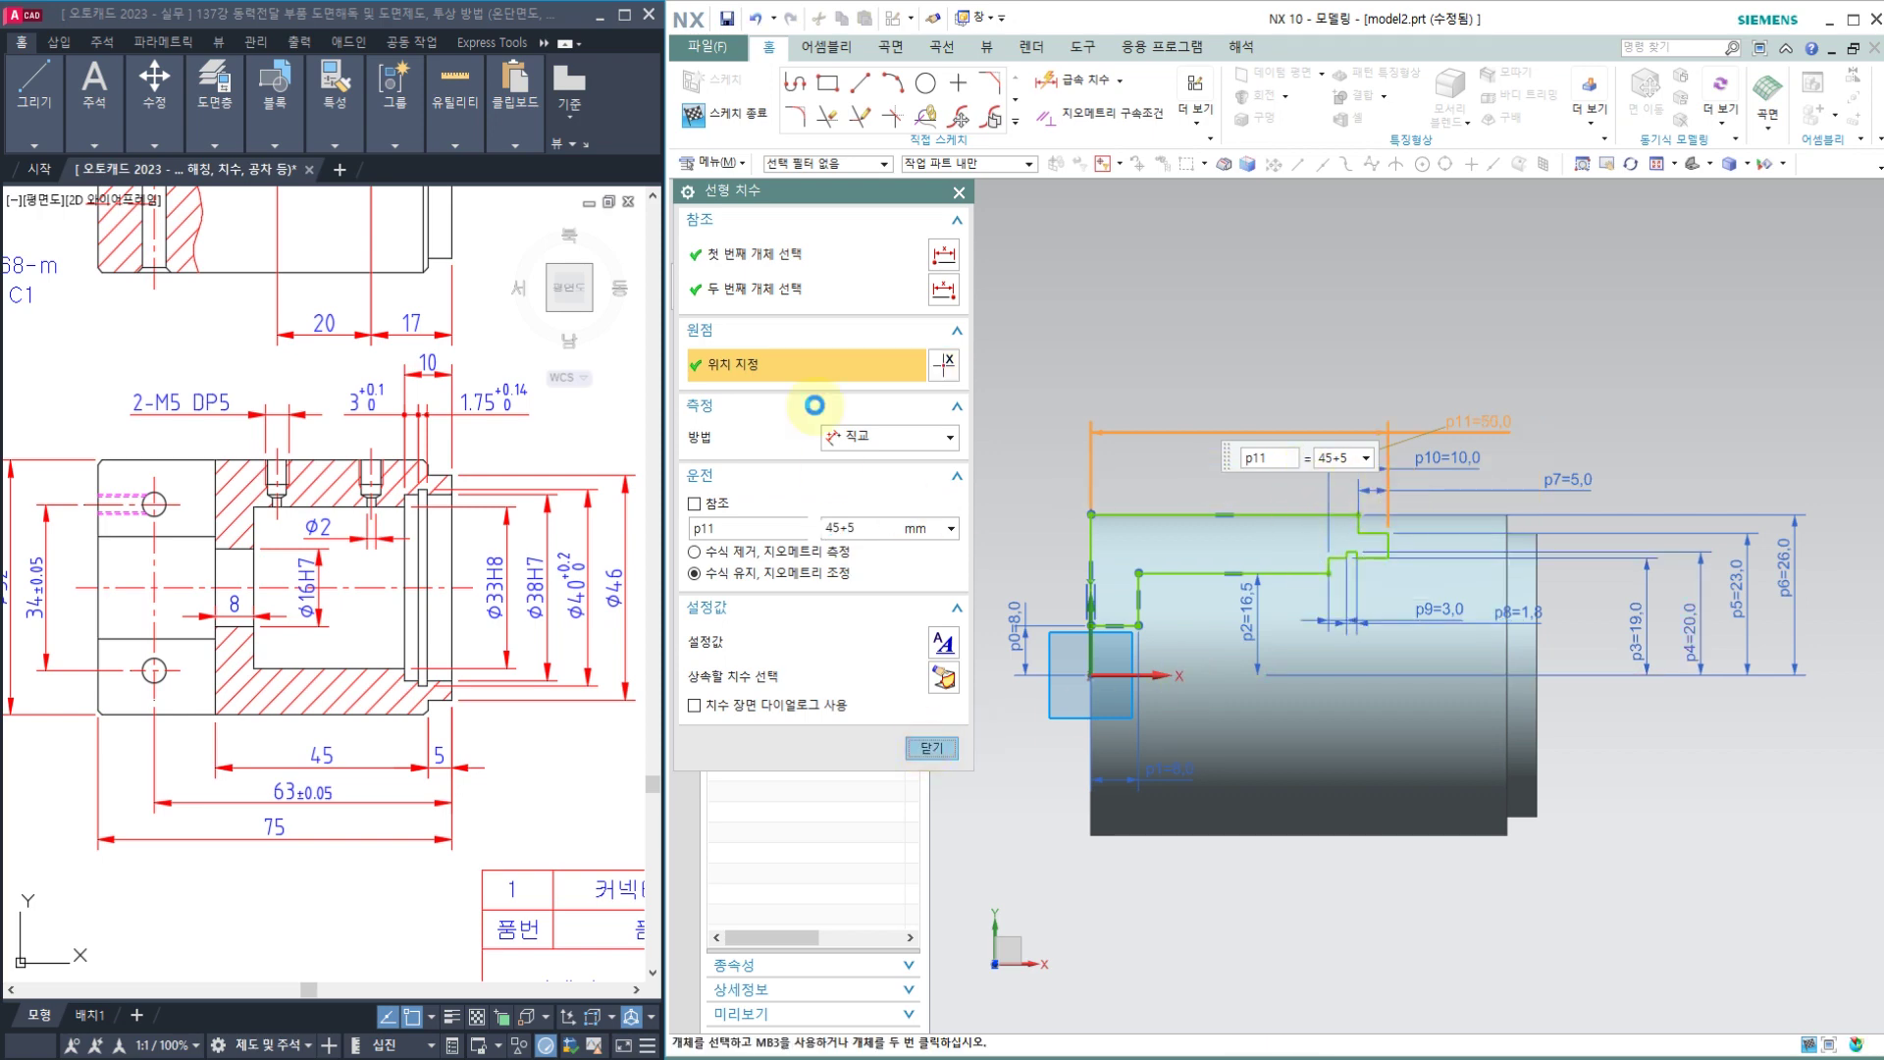
{"action": "left_click", "coordinate": [734, 119]}
{"action": "mouse_move", "coordinate": [1400, 455]}
{"action": "middle_mouse_down"}
{"action": "mouse_move", "coordinate": [1293, 469]}
{"action": "mouse_move", "coordinate": [1468, 457]}
{"action": "mouse_move", "coordinate": [1476, 473]}
{"action": "middle_mouse_up"}
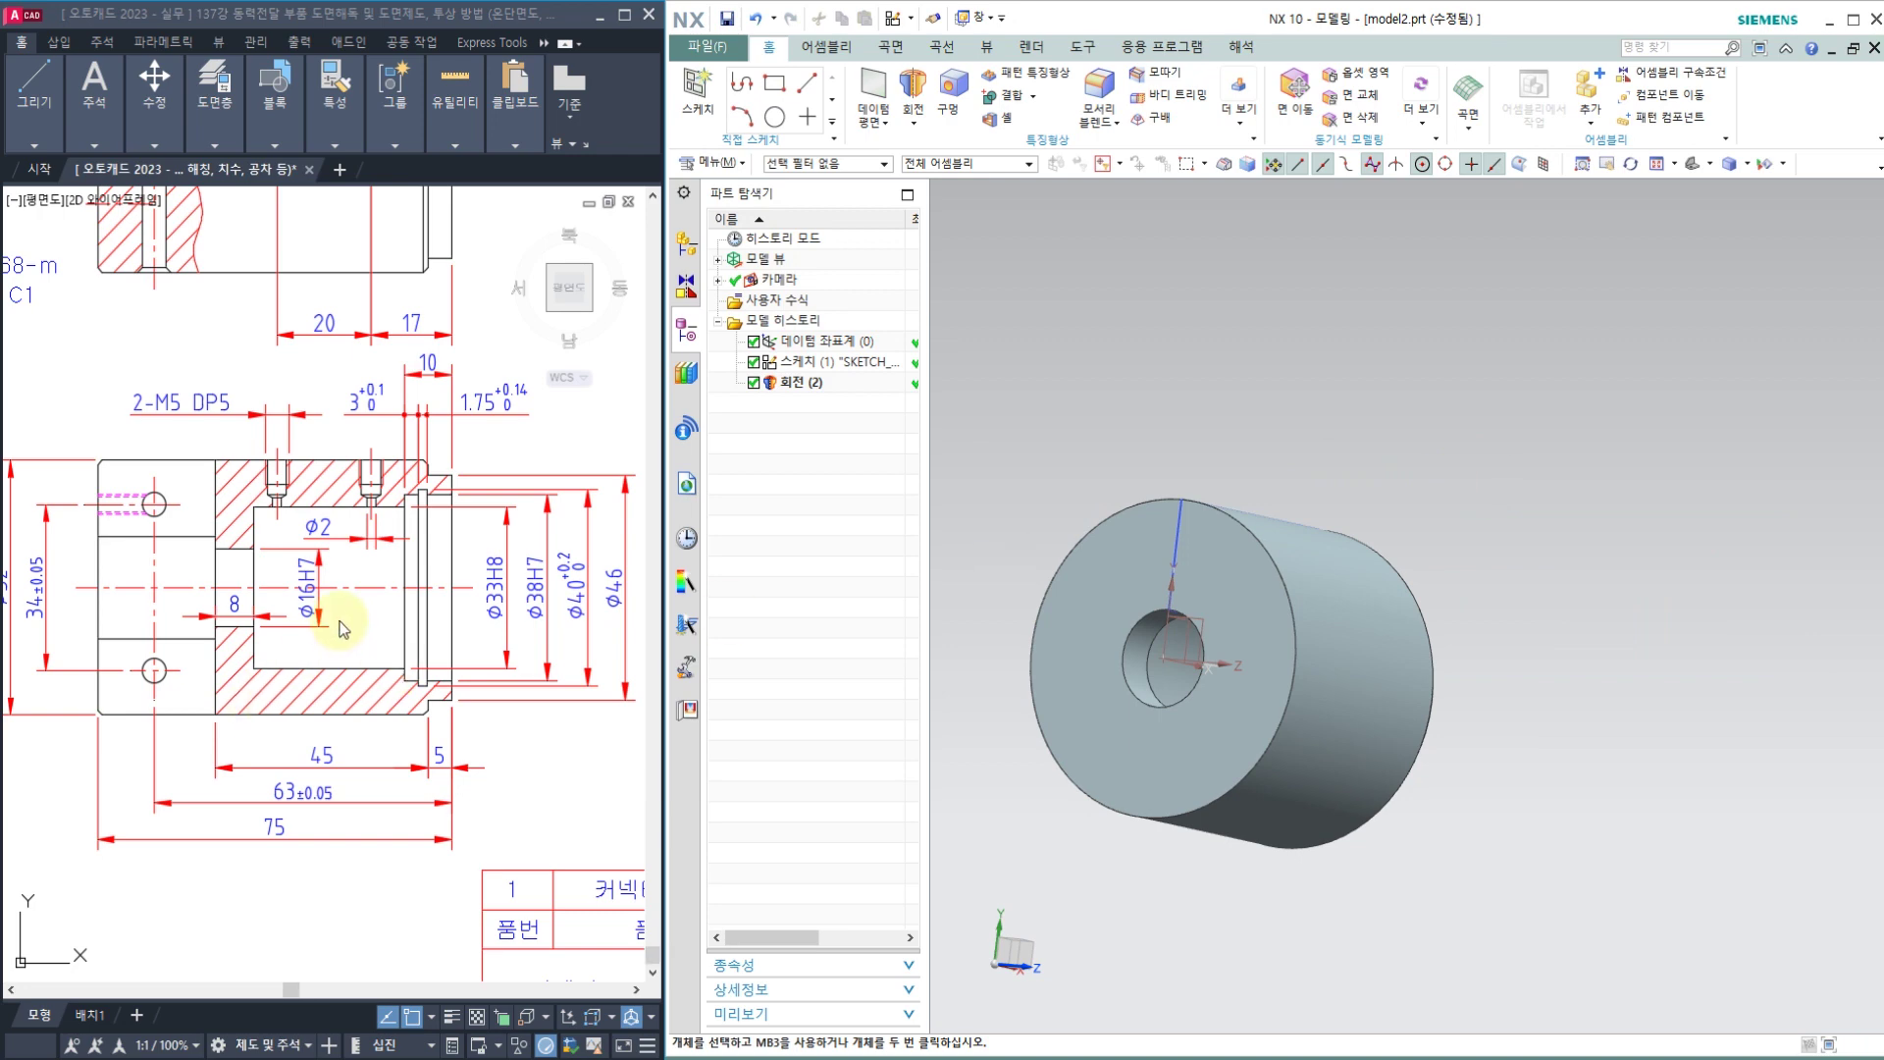
Step: Consult the drawing's slotted end view and start a sketch on the small-bore end face with its horizontal reference direction reversed
{"action": "scroll", "coordinate": [342, 637], "scroll_direction": "down", "scroll_amount": 4}
{"action": "scroll", "coordinate": [246, 582], "scroll_direction": "up", "scroll_amount": 4}
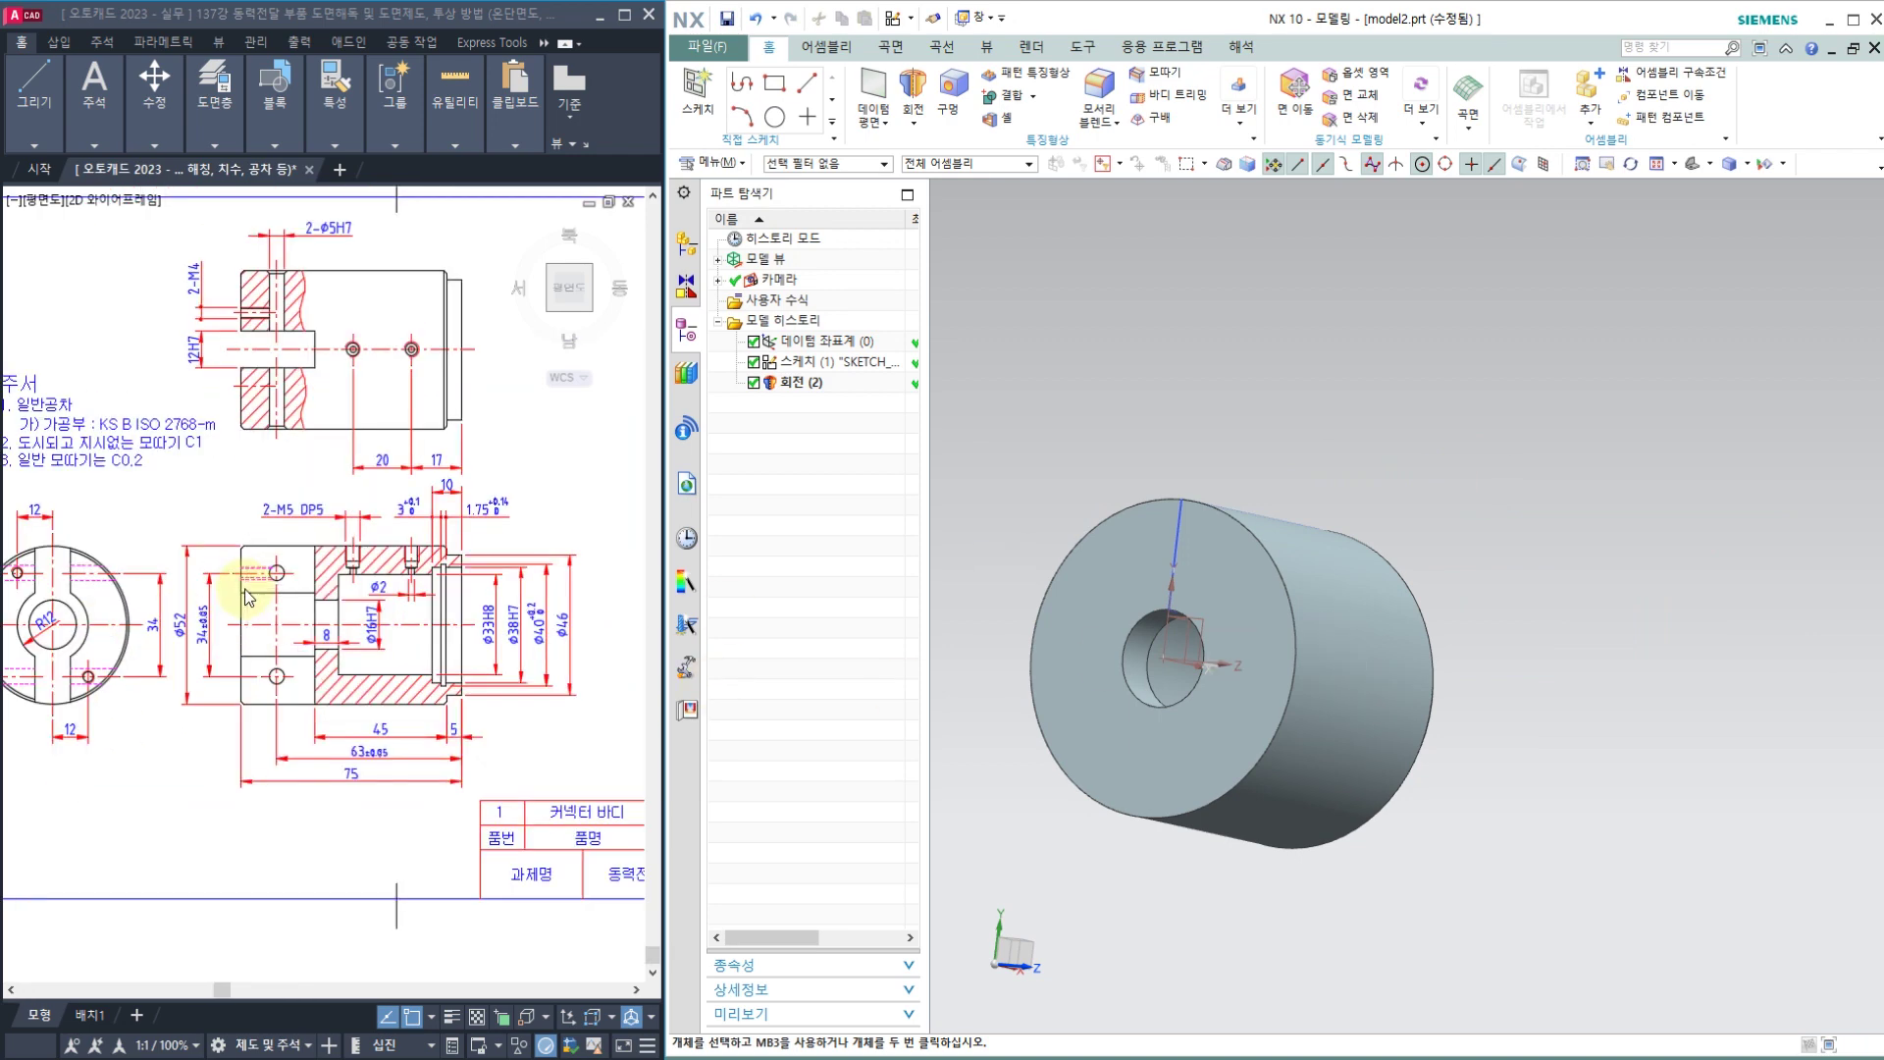
{"action": "middle_click_drag", "start_coordinate": [361, 641], "coordinate": [491, 600]}
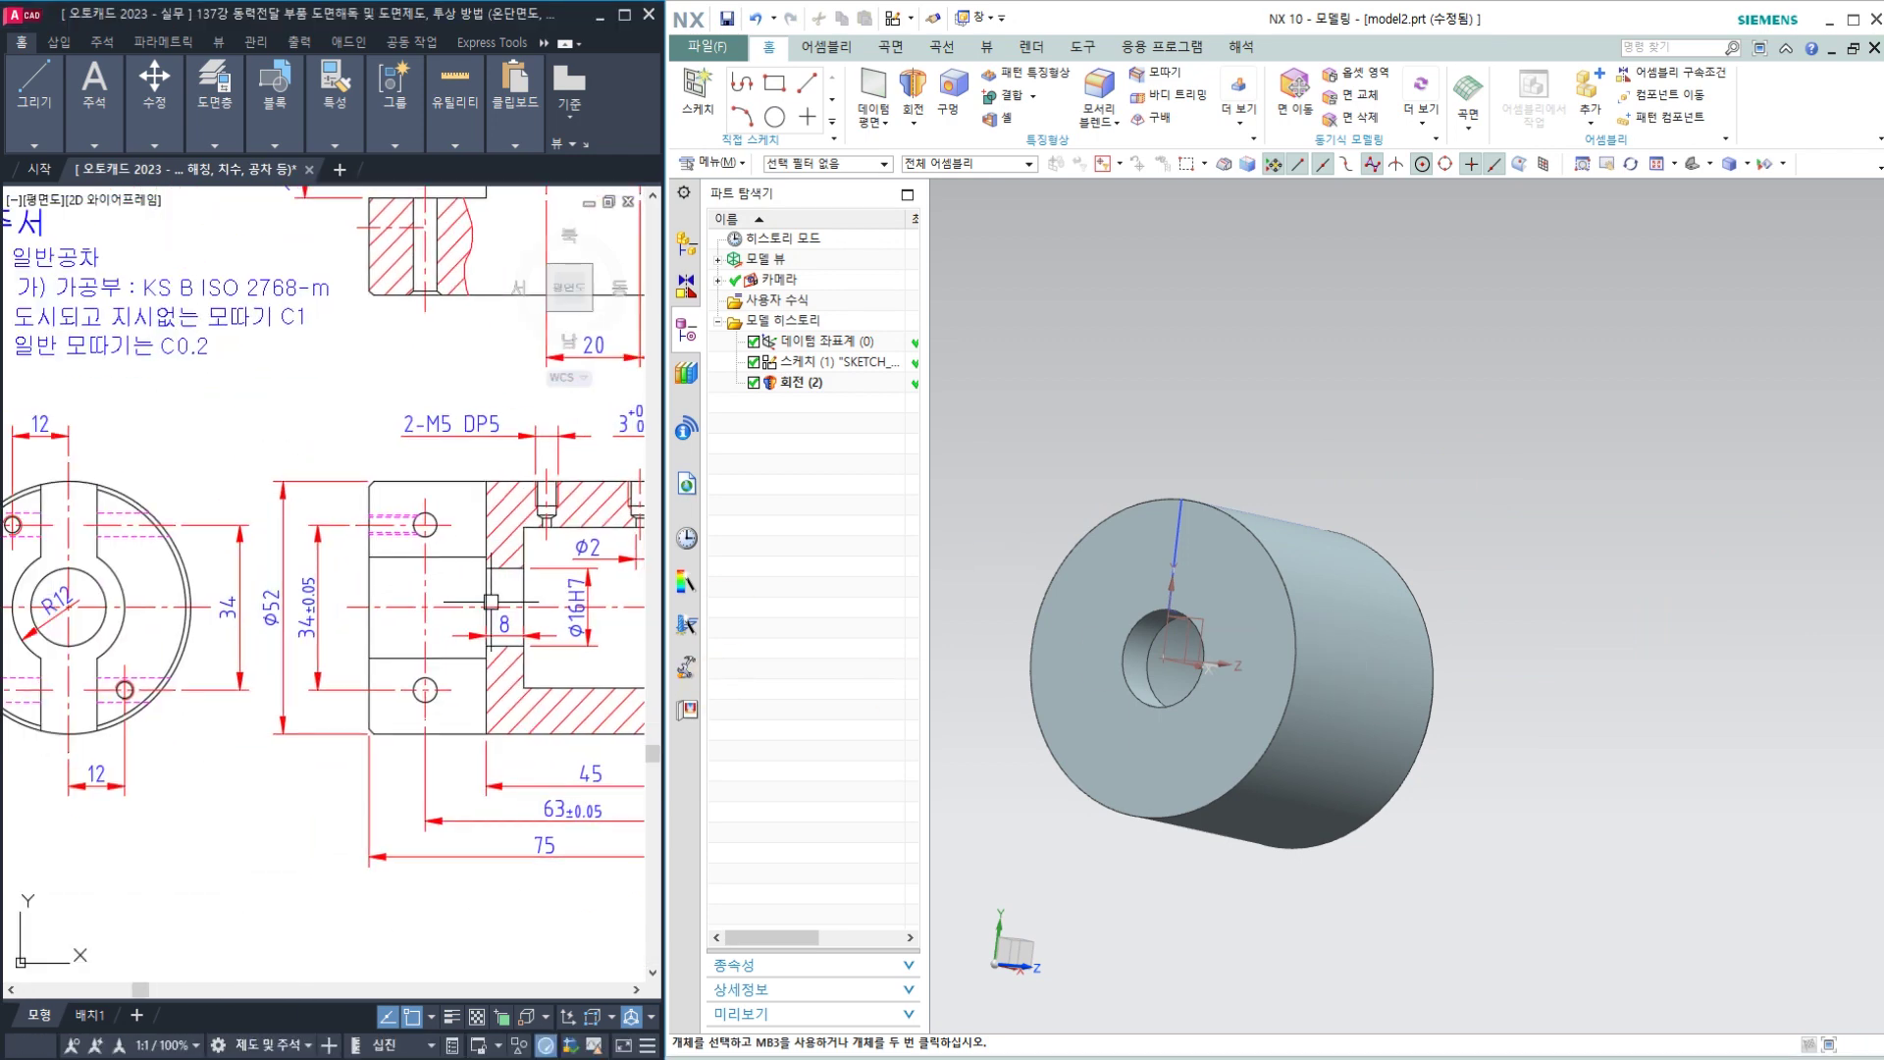
{"action": "middle_click_drag", "start_coordinate": [145, 601], "coordinate": [240, 566]}
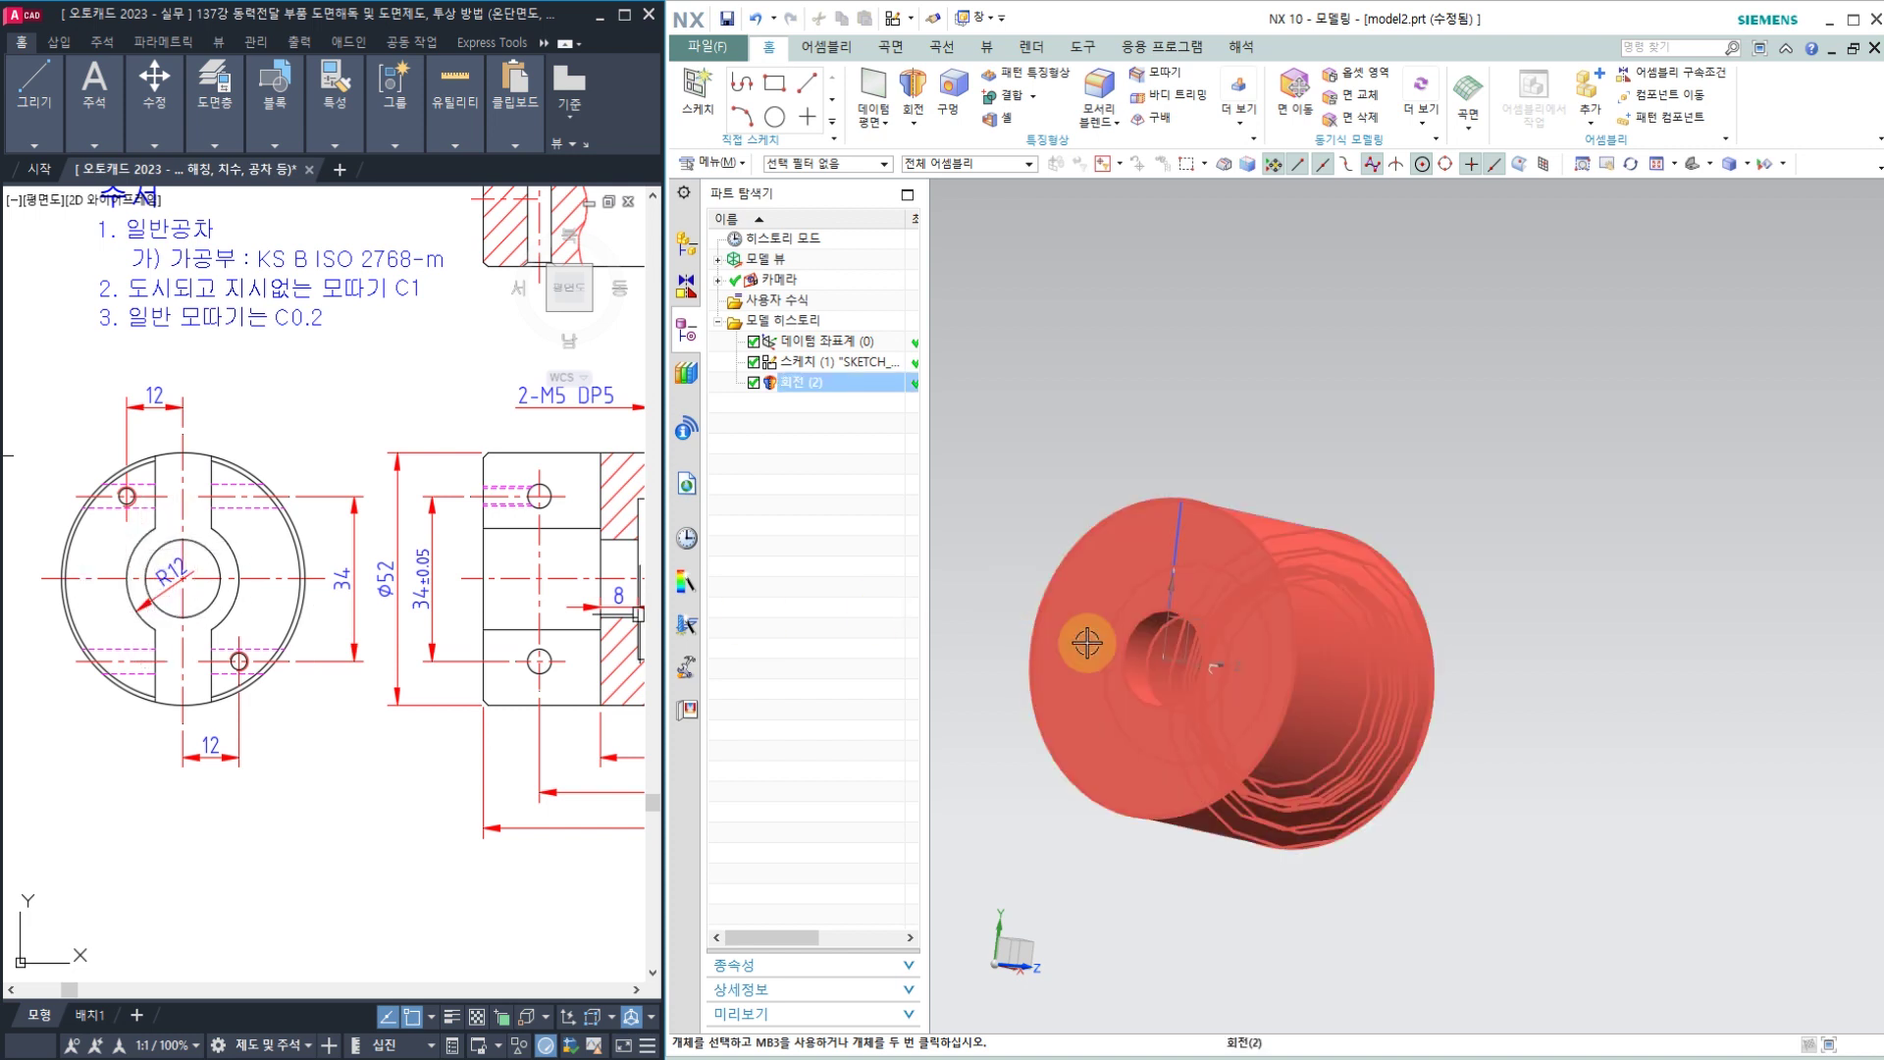
{"action": "middle_click_drag", "start_coordinate": [1073, 353], "coordinate": [1090, 383]}
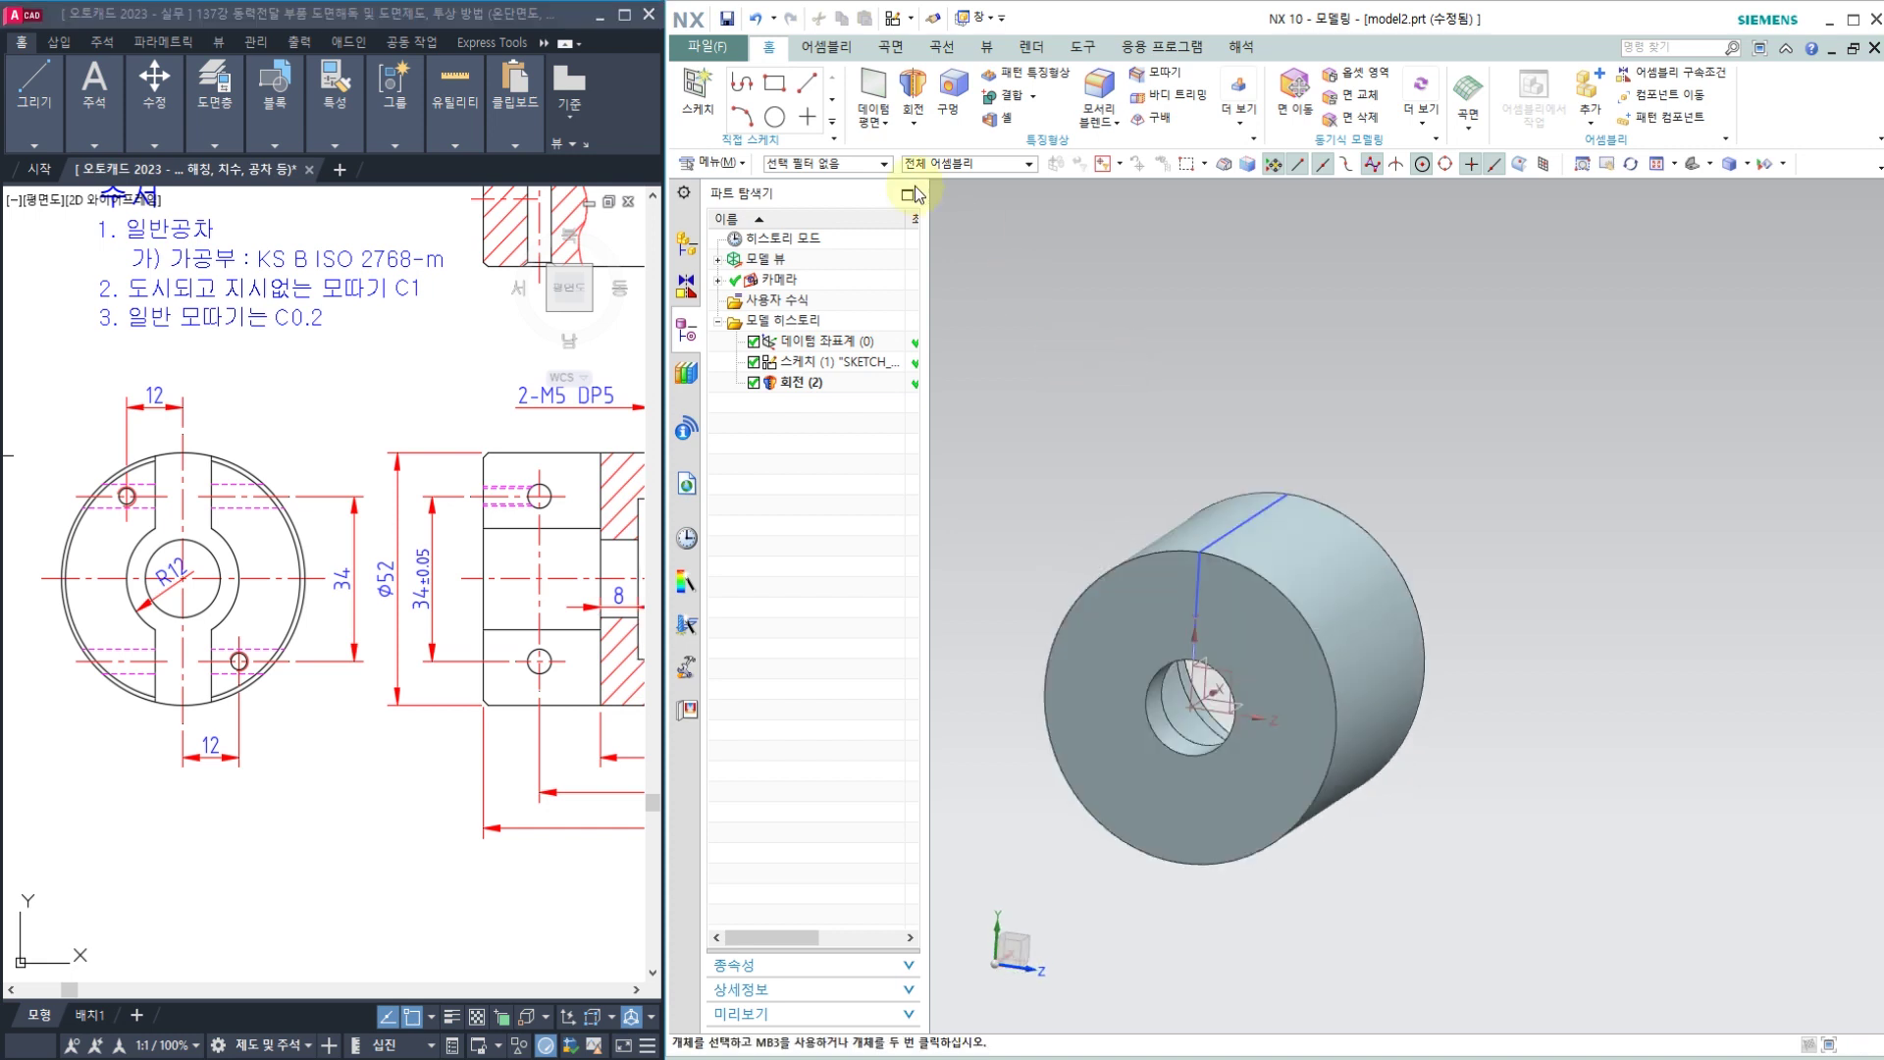
{"action": "left_click", "coordinate": [694, 86]}
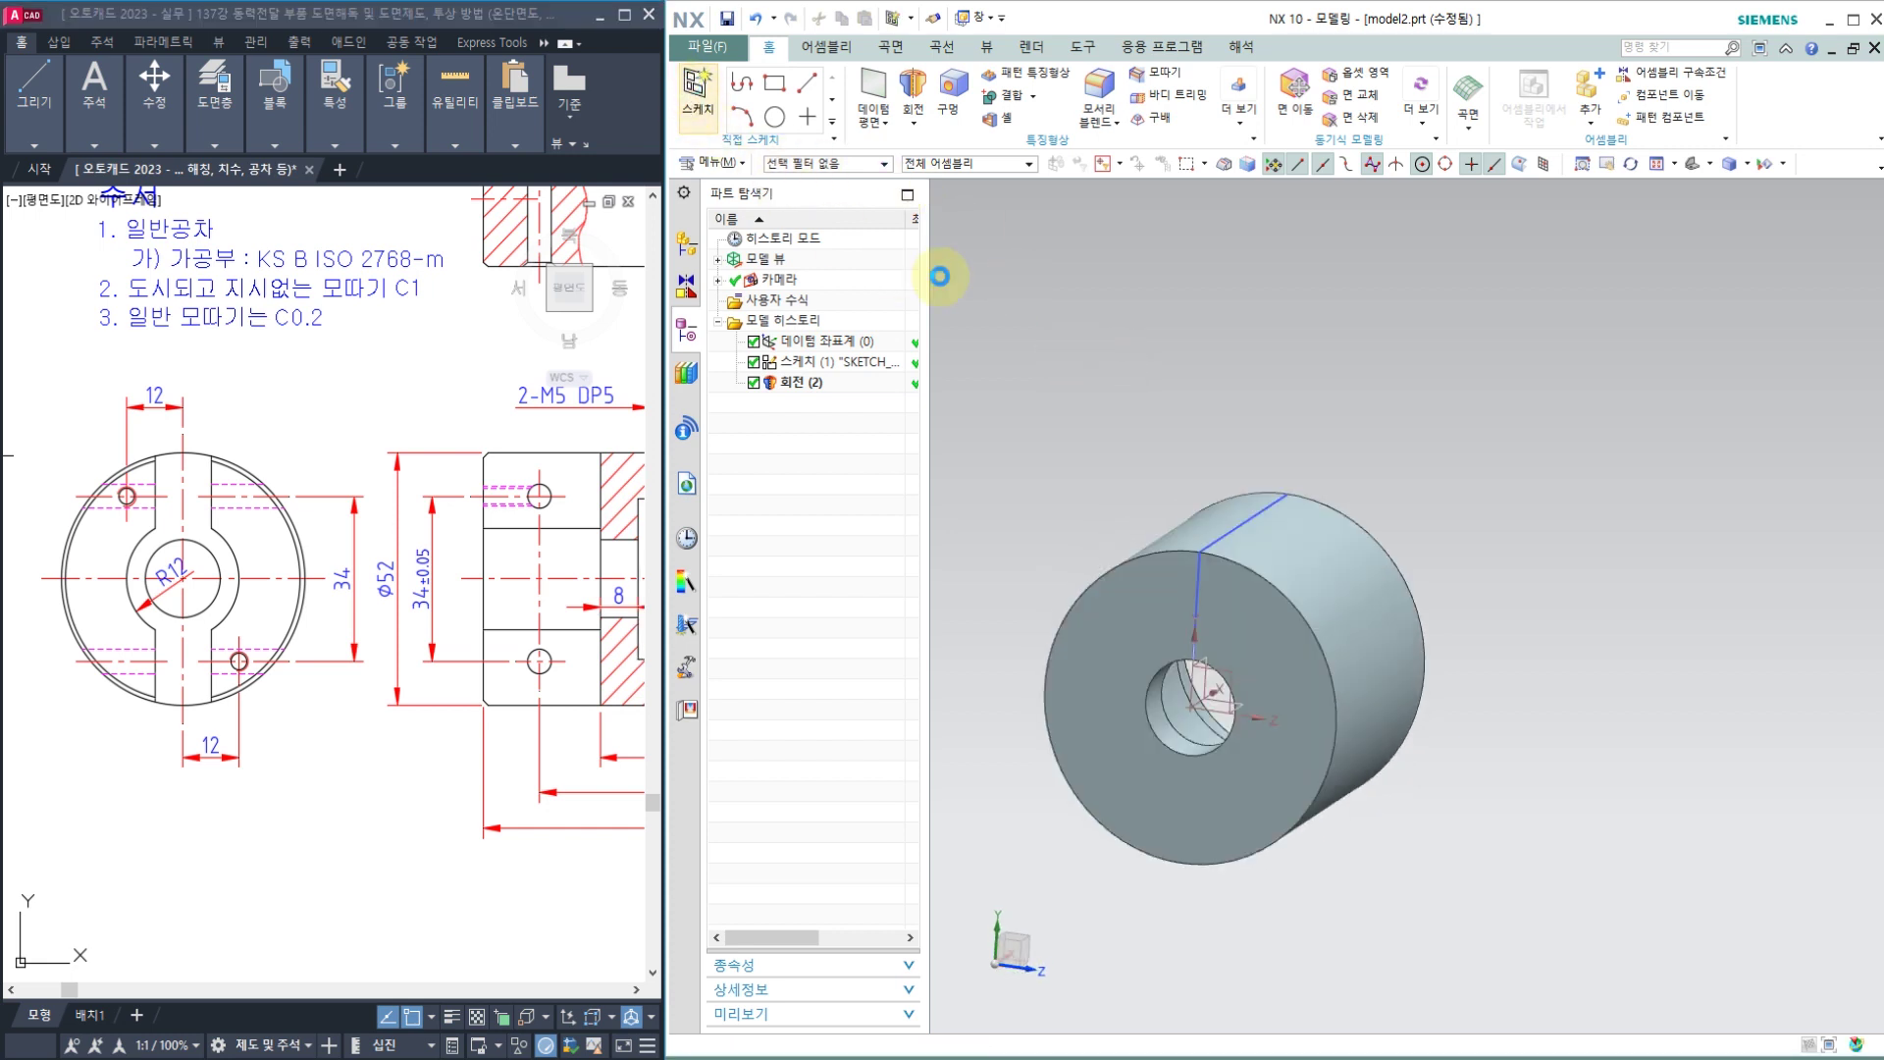
{"action": "left_click", "coordinate": [1112, 764]}
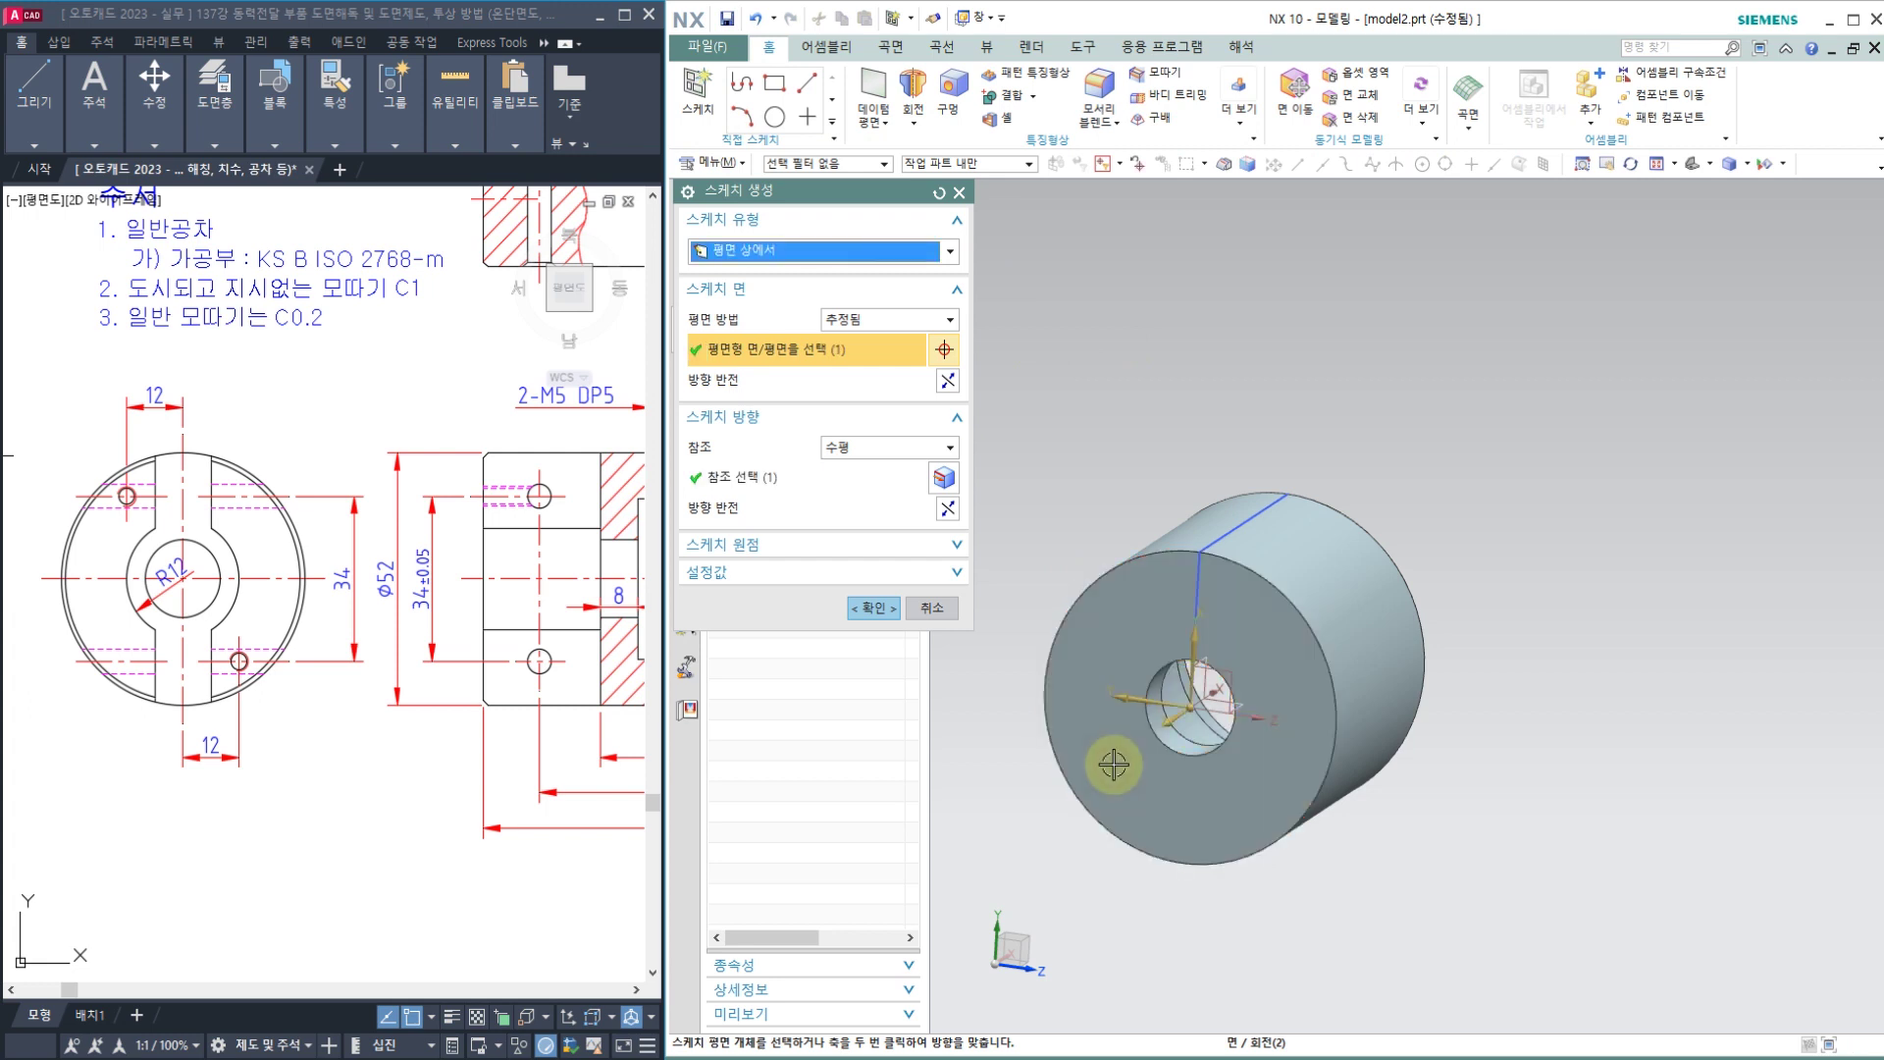
{"action": "left_click", "coordinate": [947, 509]}
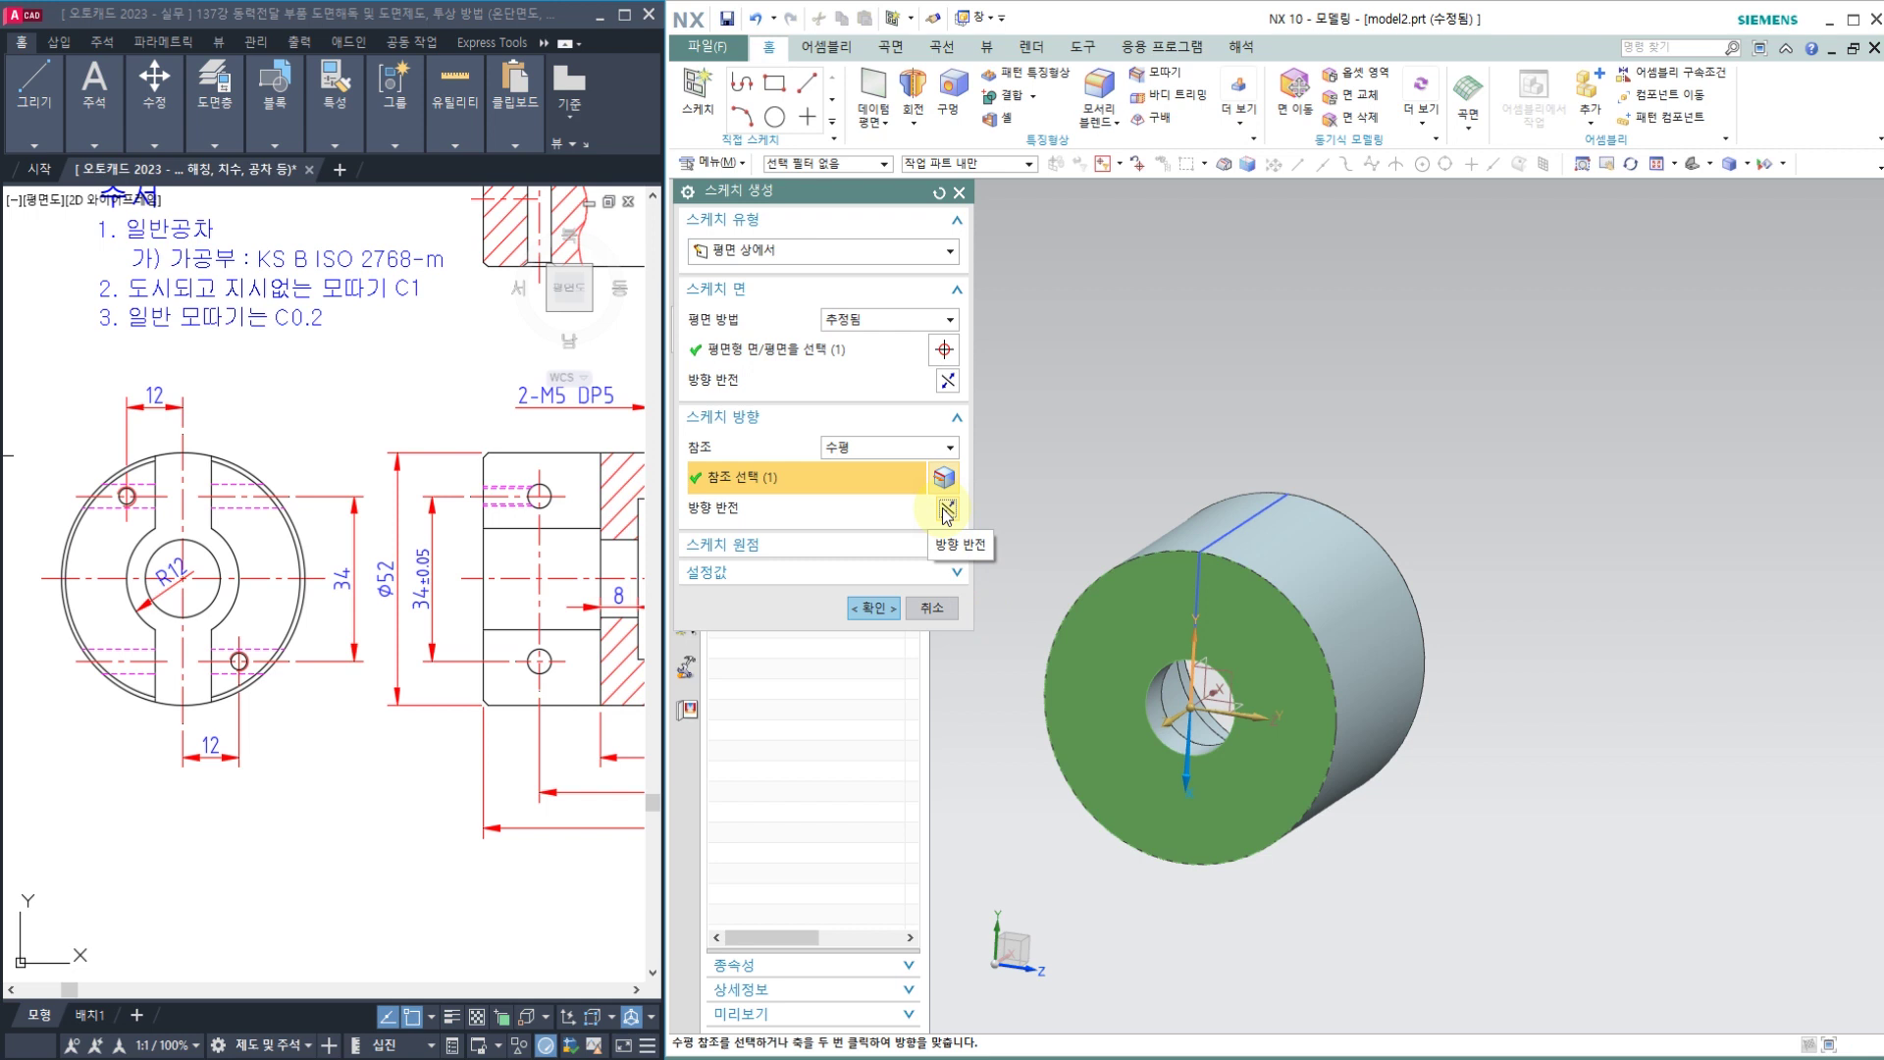
{"action": "left_click", "coordinate": [947, 510]}
{"action": "left_click", "coordinate": [872, 607]}
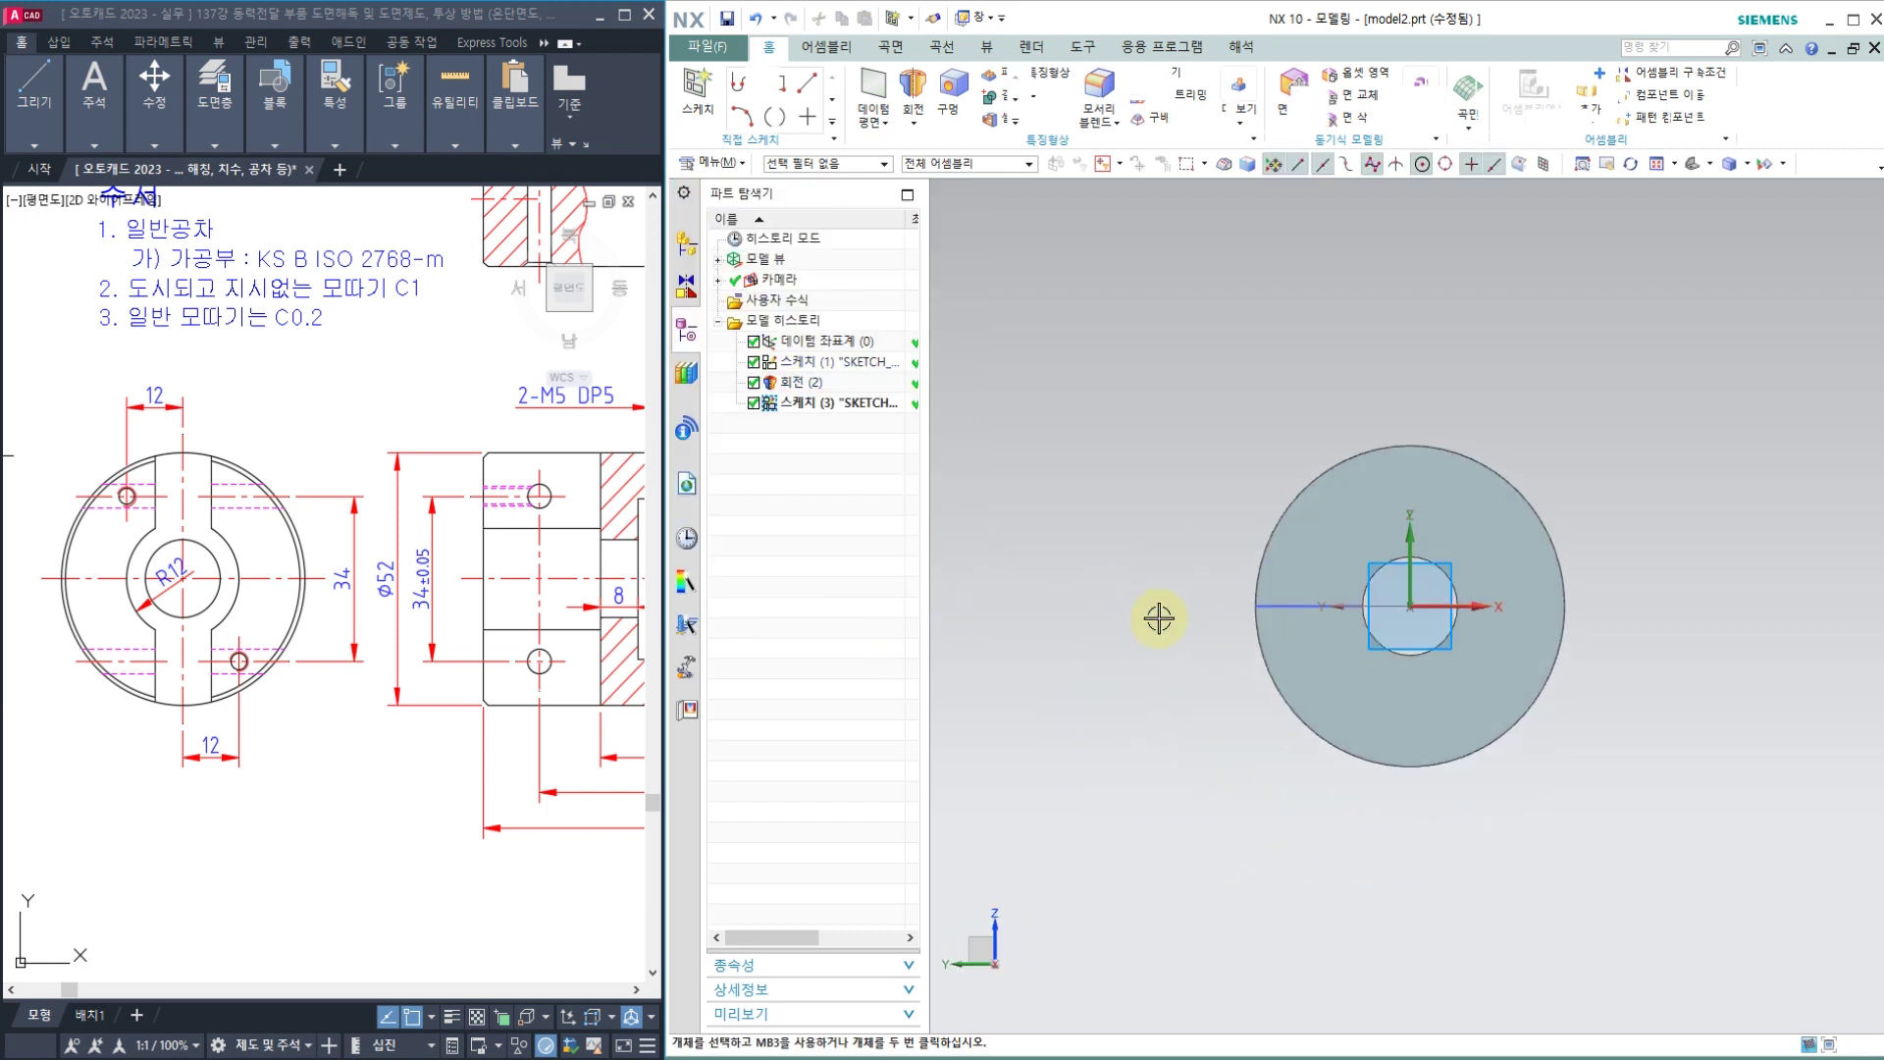
Step: Project the outer circular edge of the small-bore end face into the sketch
{"action": "mouse_move", "coordinate": [1122, 585]}
{"action": "middle_mouse_down"}
{"action": "mouse_move", "coordinate": [1076, 589]}
{"action": "mouse_move", "coordinate": [1085, 635]}
{"action": "middle_mouse_up"}
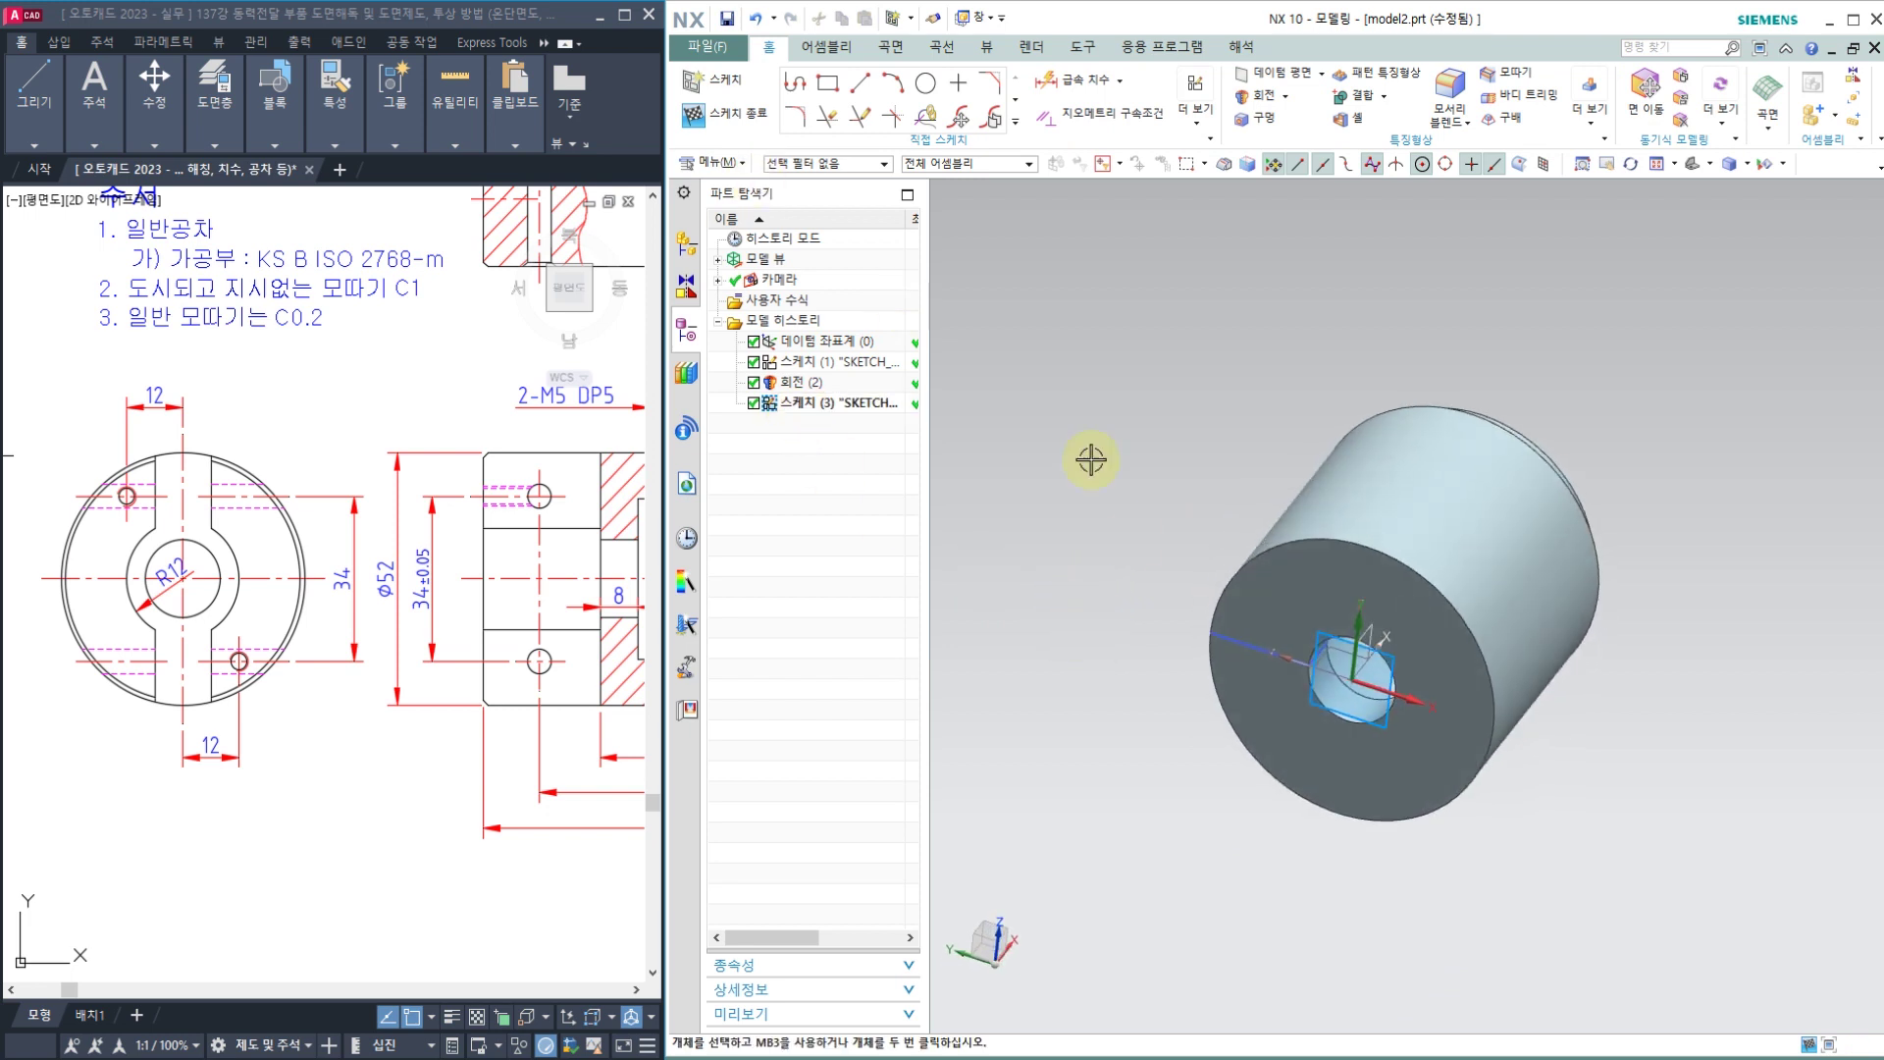
{"action": "middle_click_drag", "start_coordinate": [1134, 538], "coordinate": [1097, 491]}
{"action": "scroll", "coordinate": [1469, 615], "scroll_direction": "up", "scroll_amount": 2}
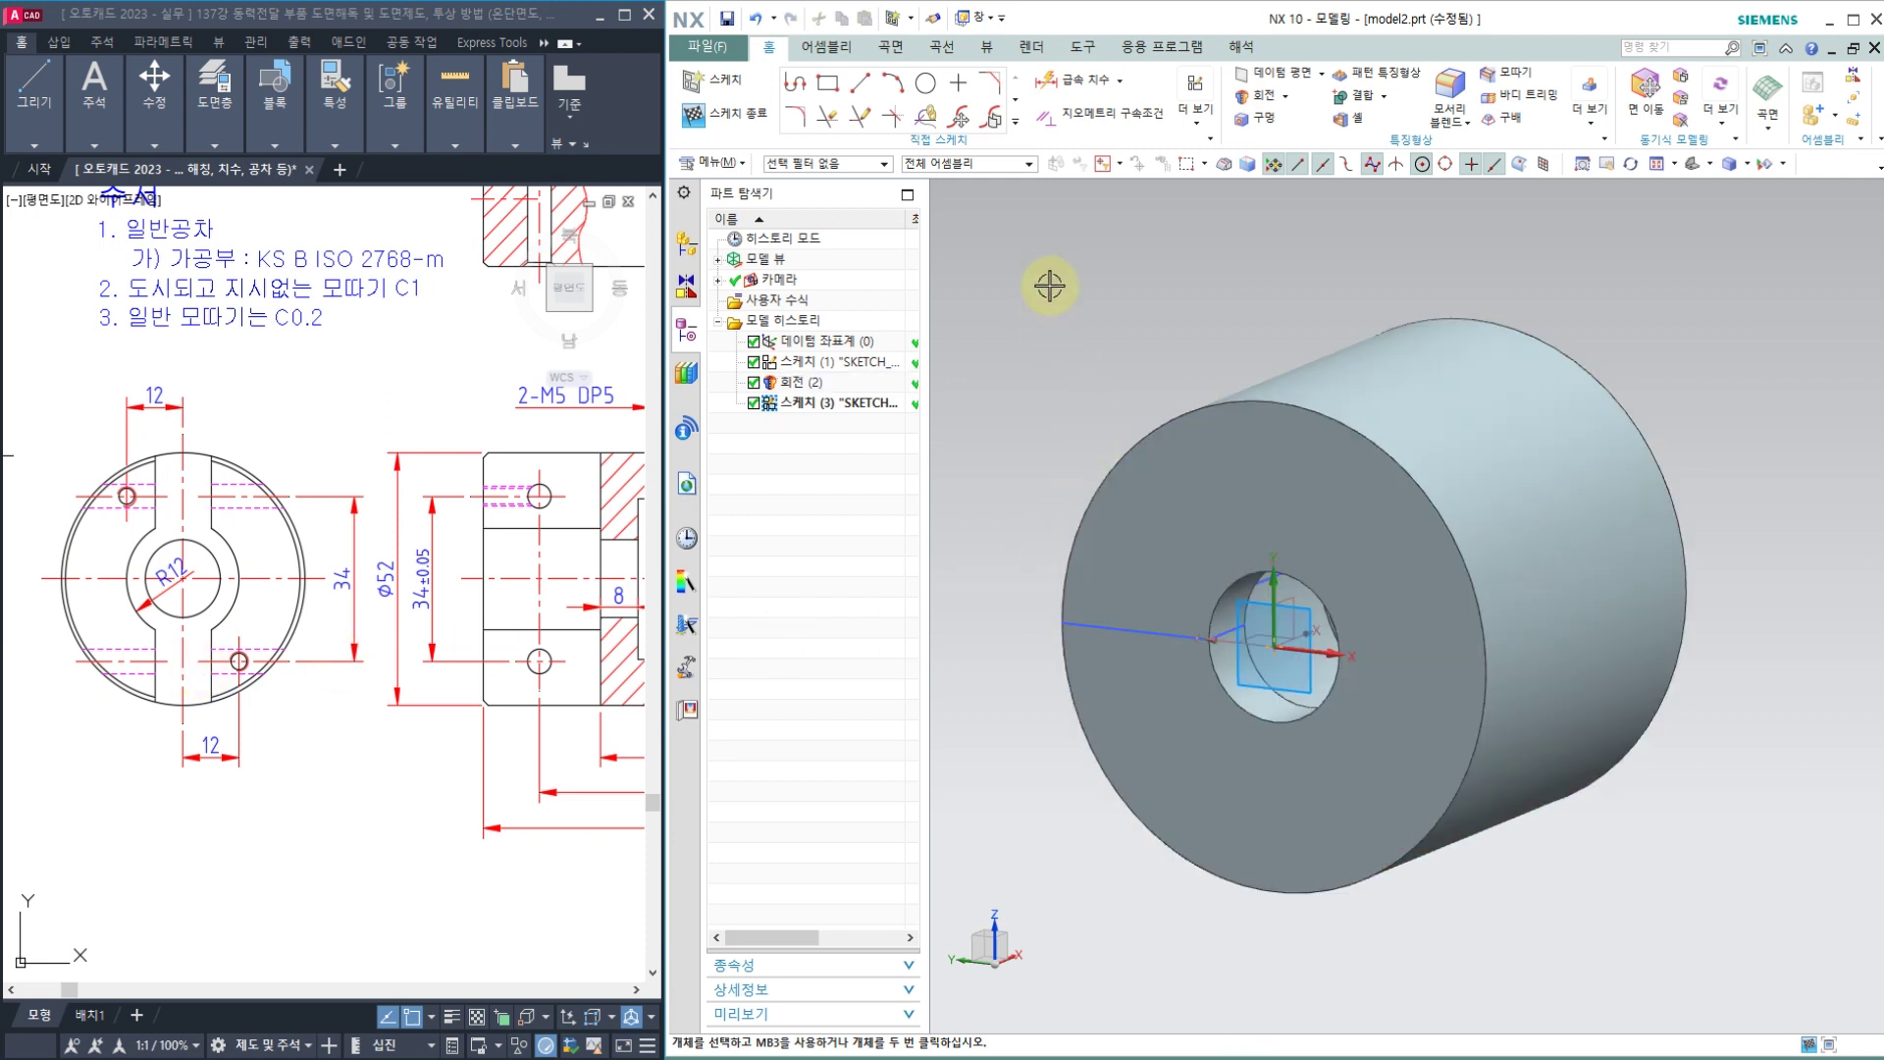
{"action": "left_click", "coordinate": [1017, 121]}
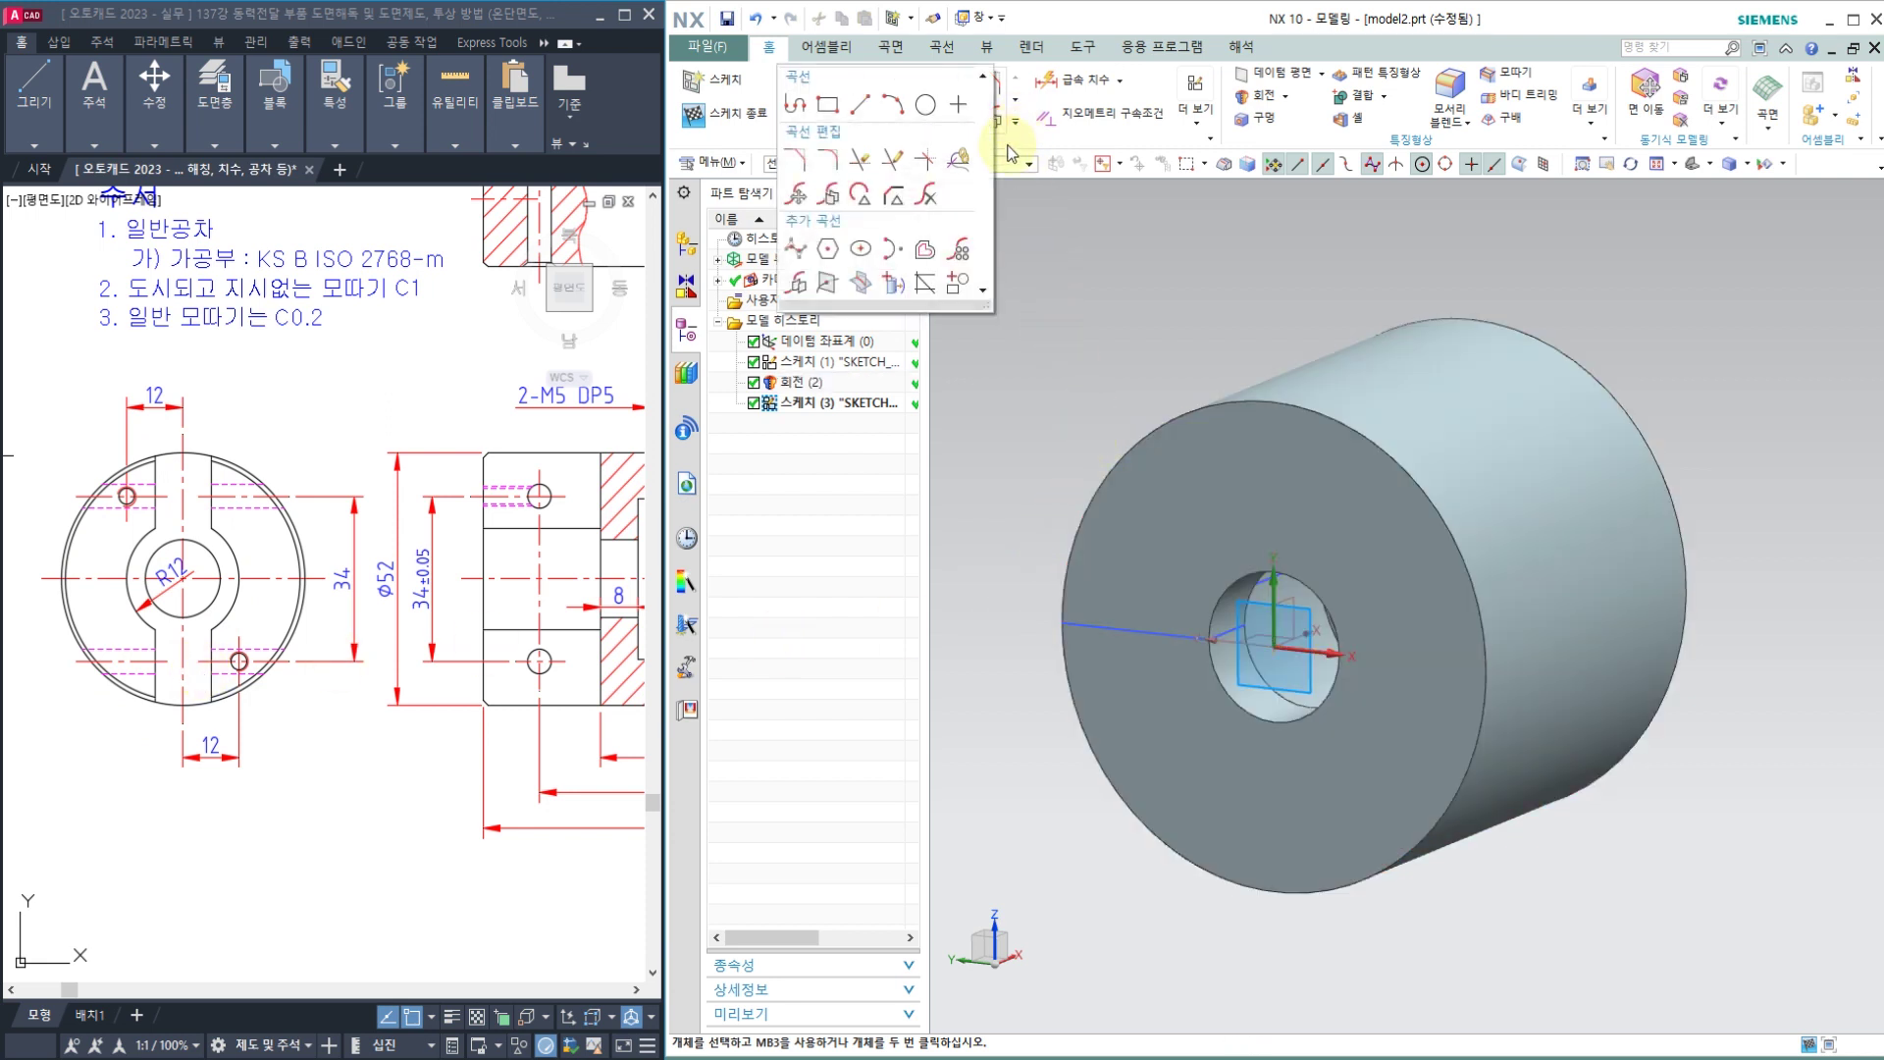
{"action": "left_click", "coordinate": [895, 285]}
{"action": "left_click", "coordinate": [1285, 408]}
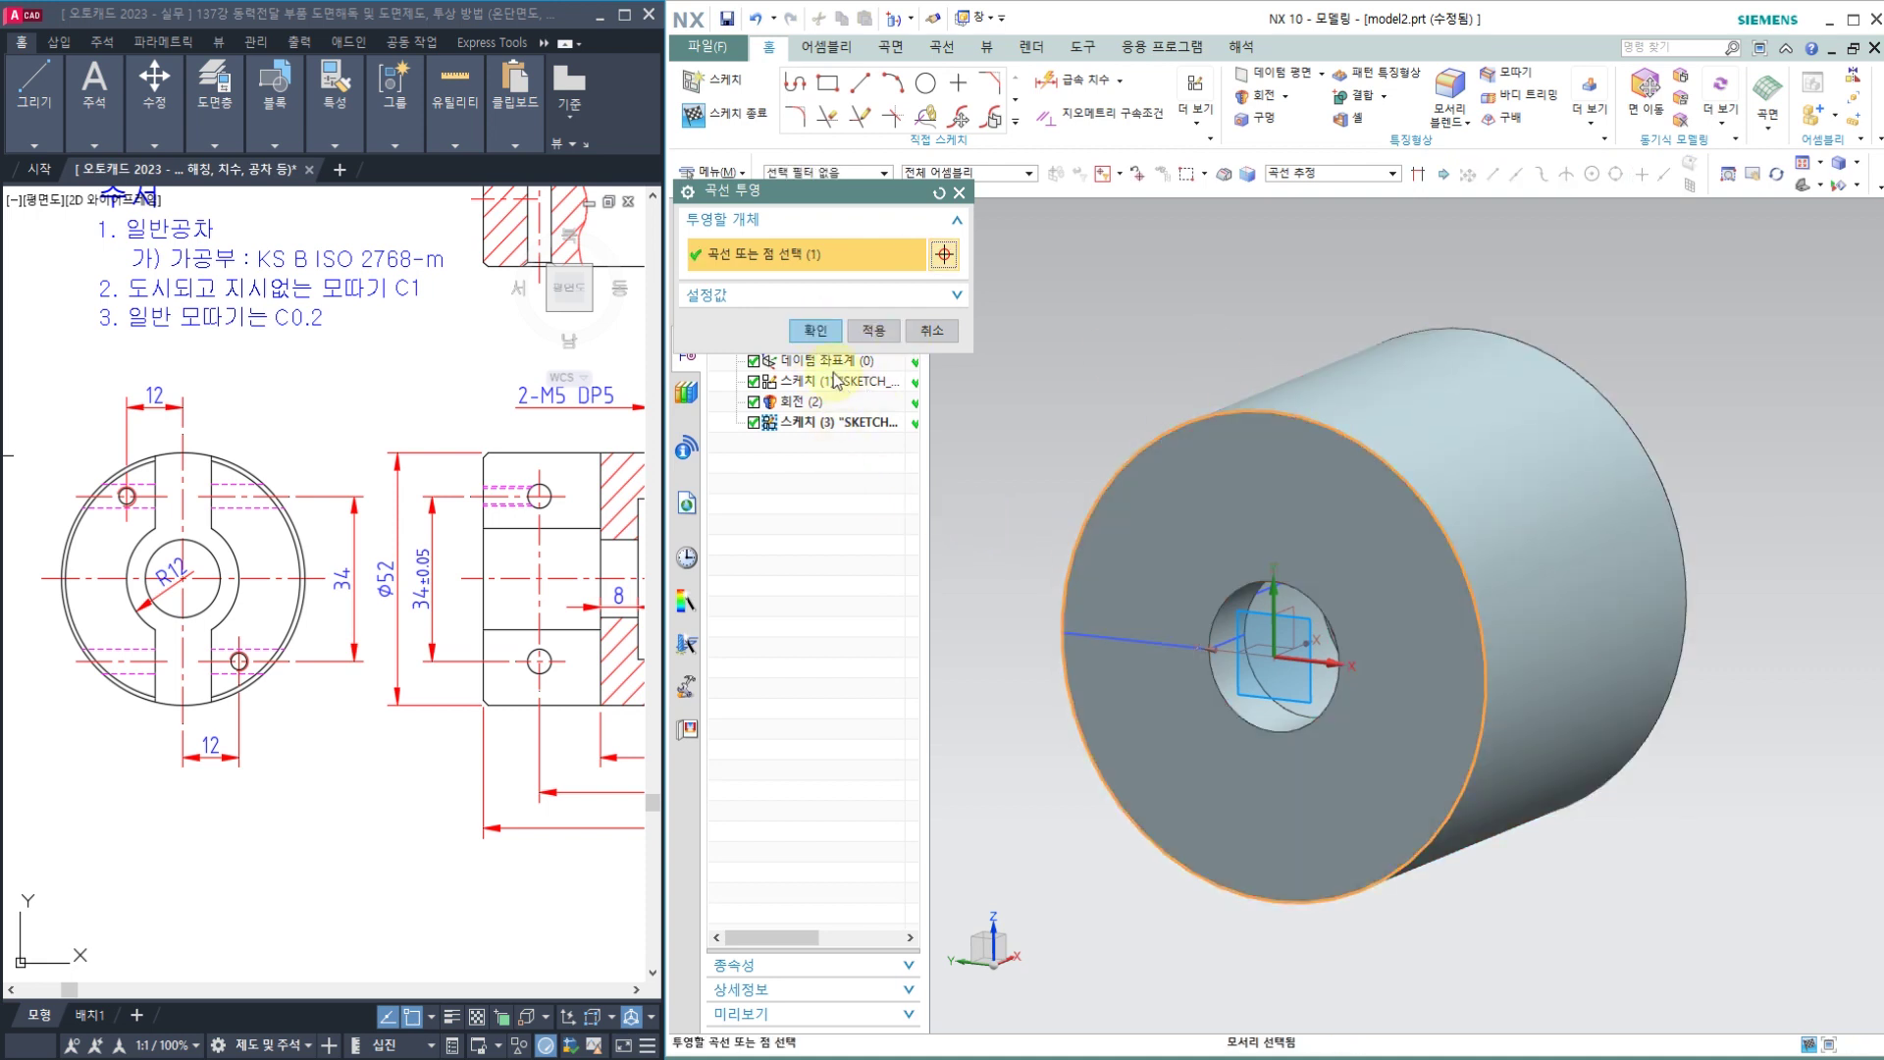
{"action": "left_click", "coordinate": [820, 333]}
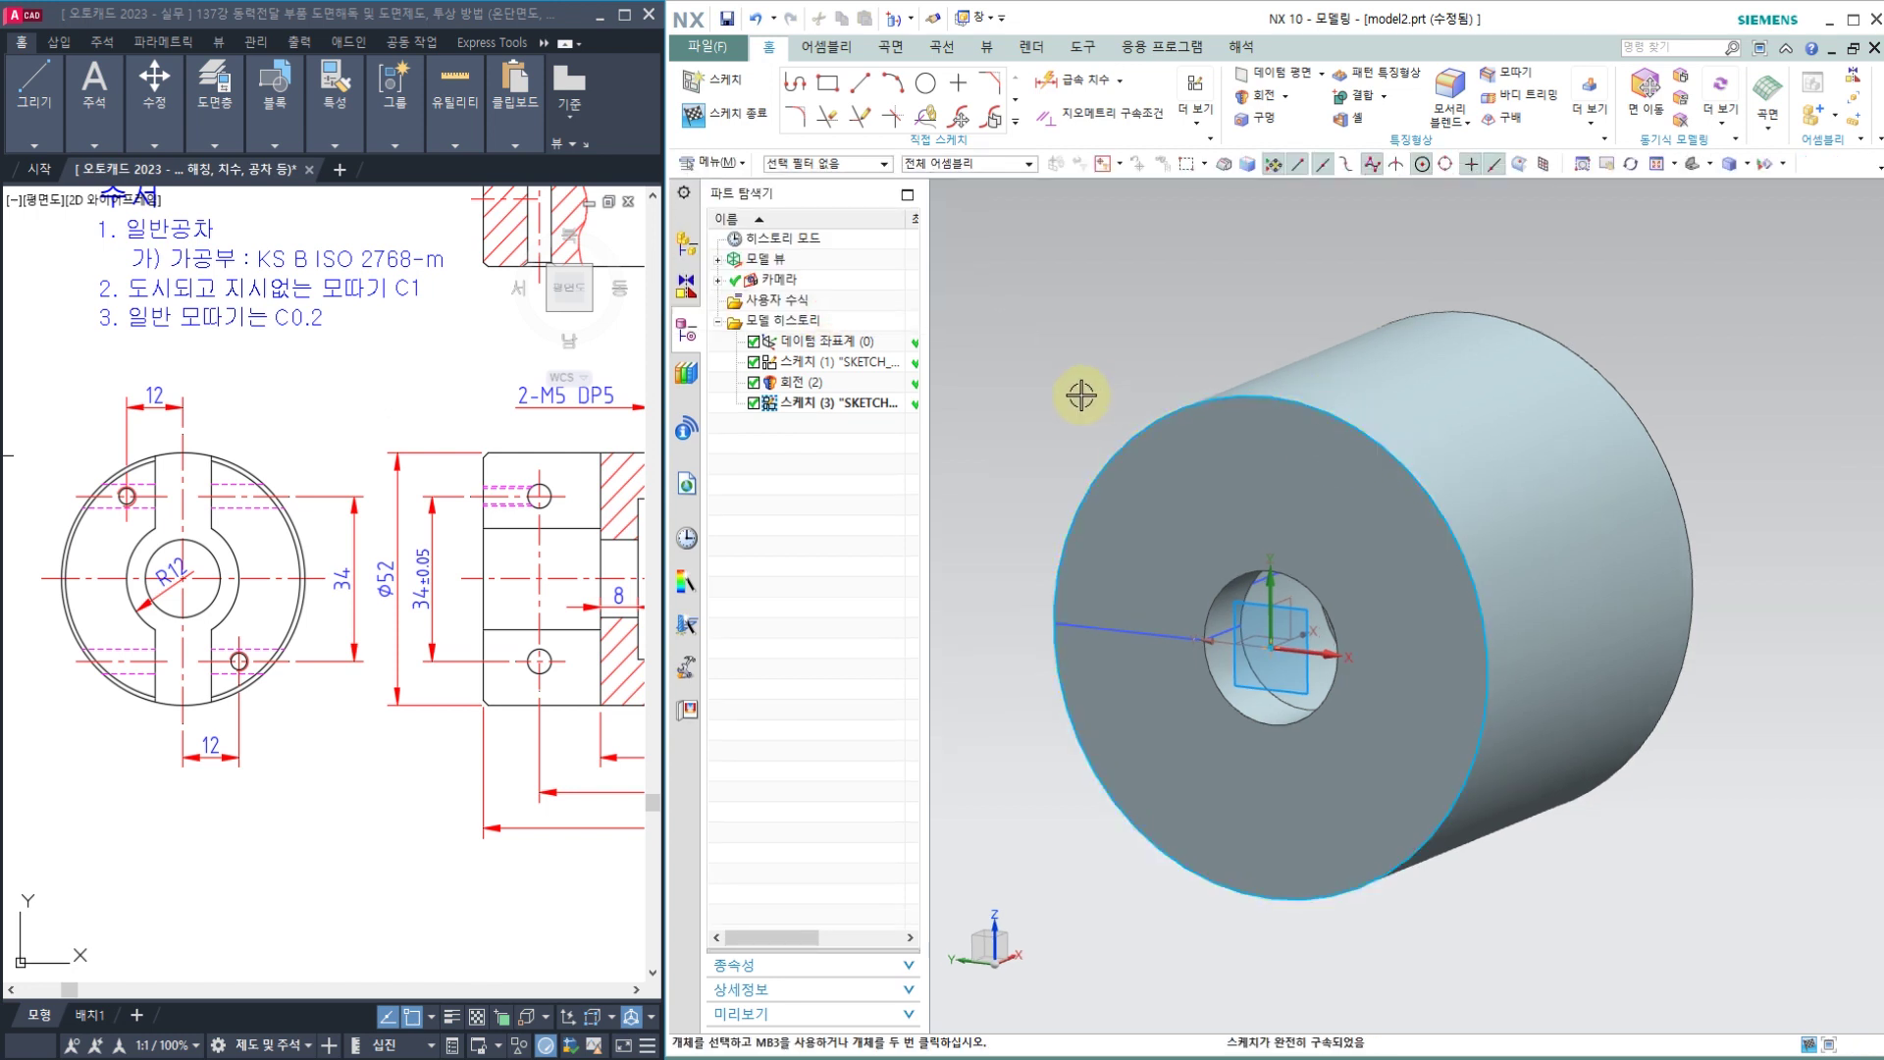
Step: Sketch a circle about 26 mm in diameter, centred on the origin between the bore and the outer edge
{"action": "middle_click_drag", "start_coordinate": [1063, 400], "coordinate": [1089, 396]}
{"action": "key", "text": "F8"}
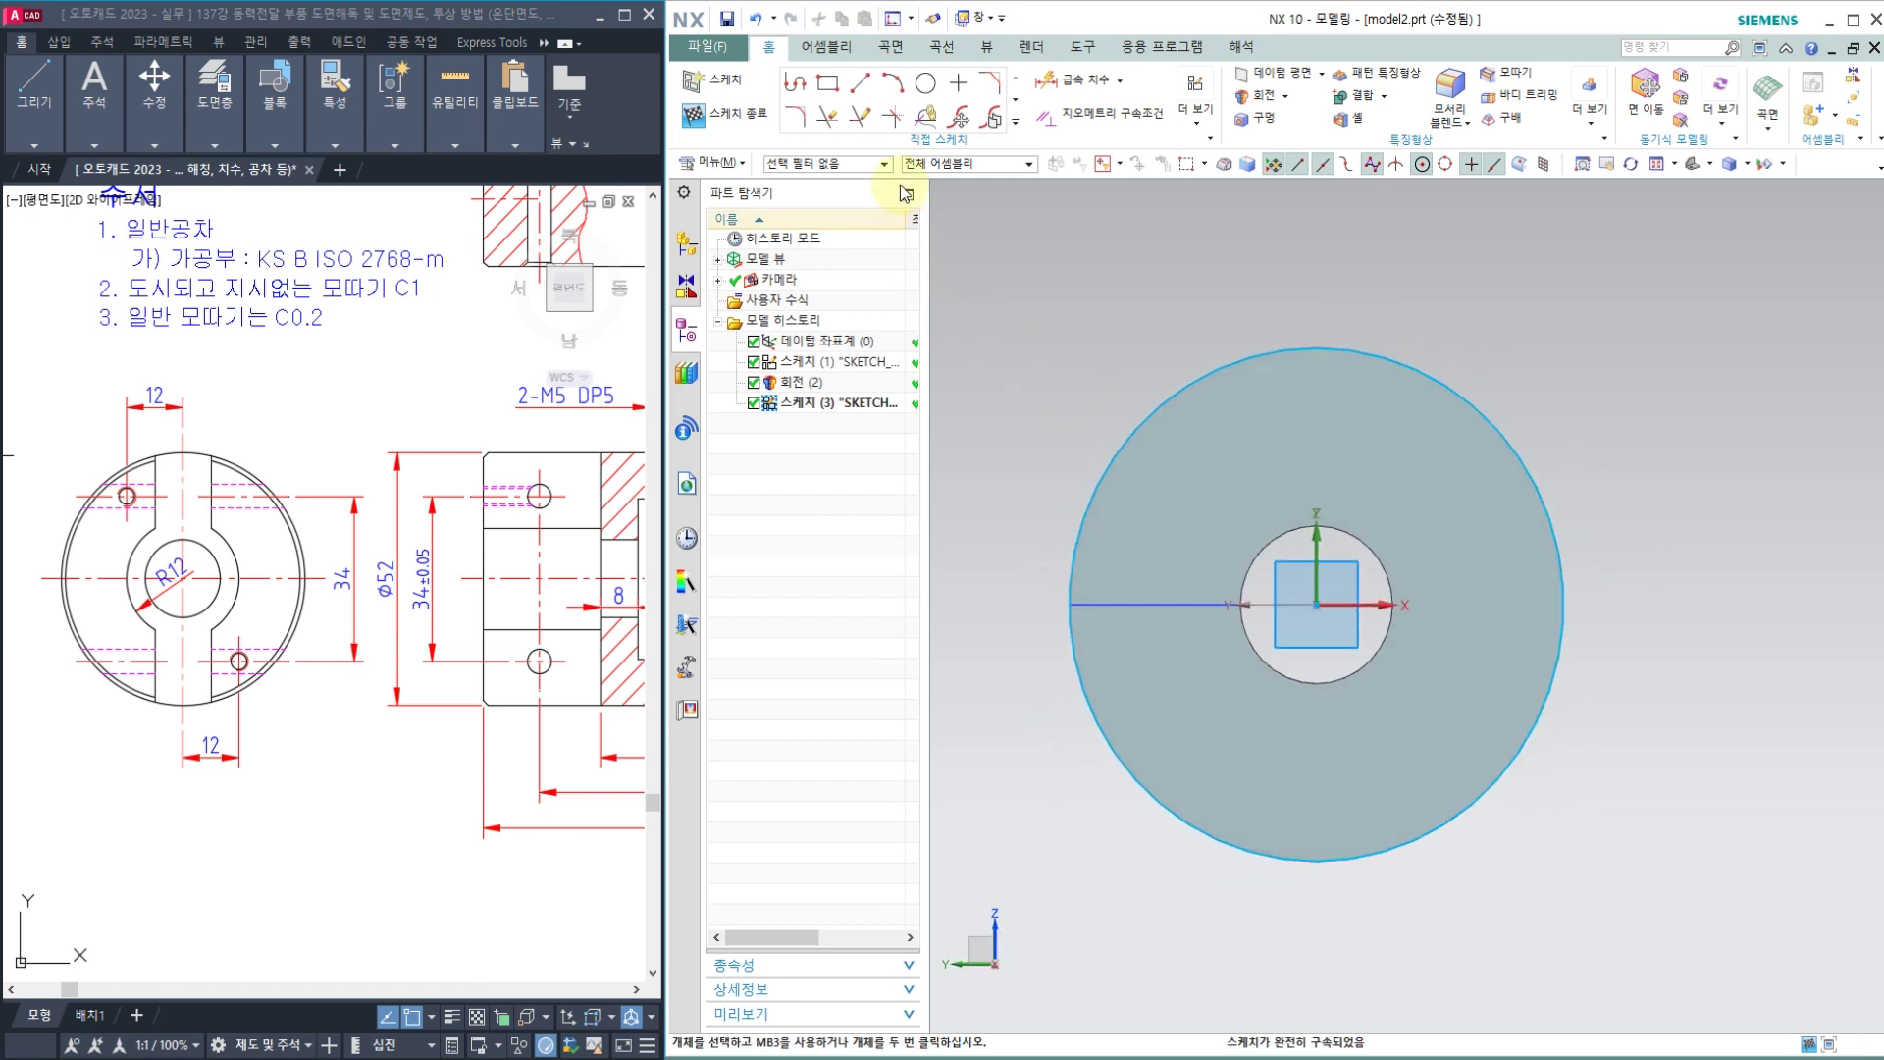
{"action": "left_click", "coordinate": [926, 87]}
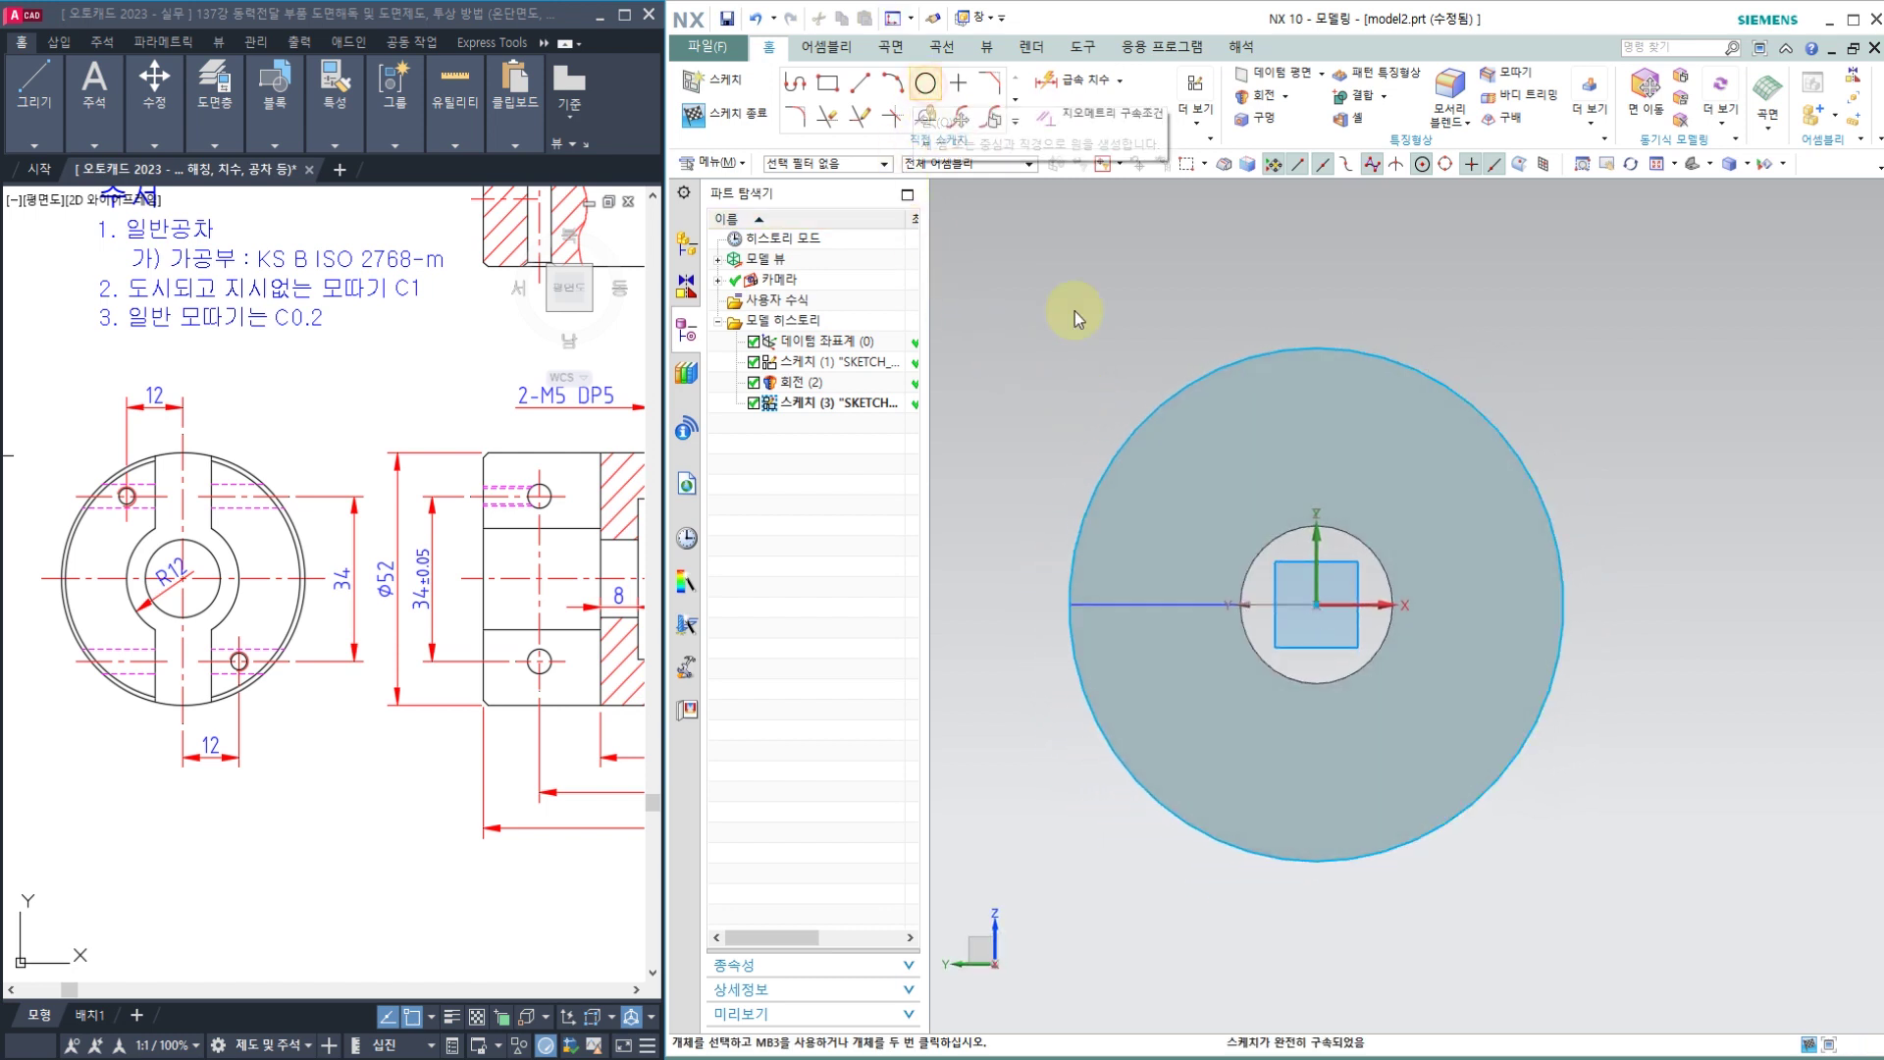
{"action": "left_click", "coordinate": [1315, 604]}
{"action": "left_click", "coordinate": [1268, 494]}
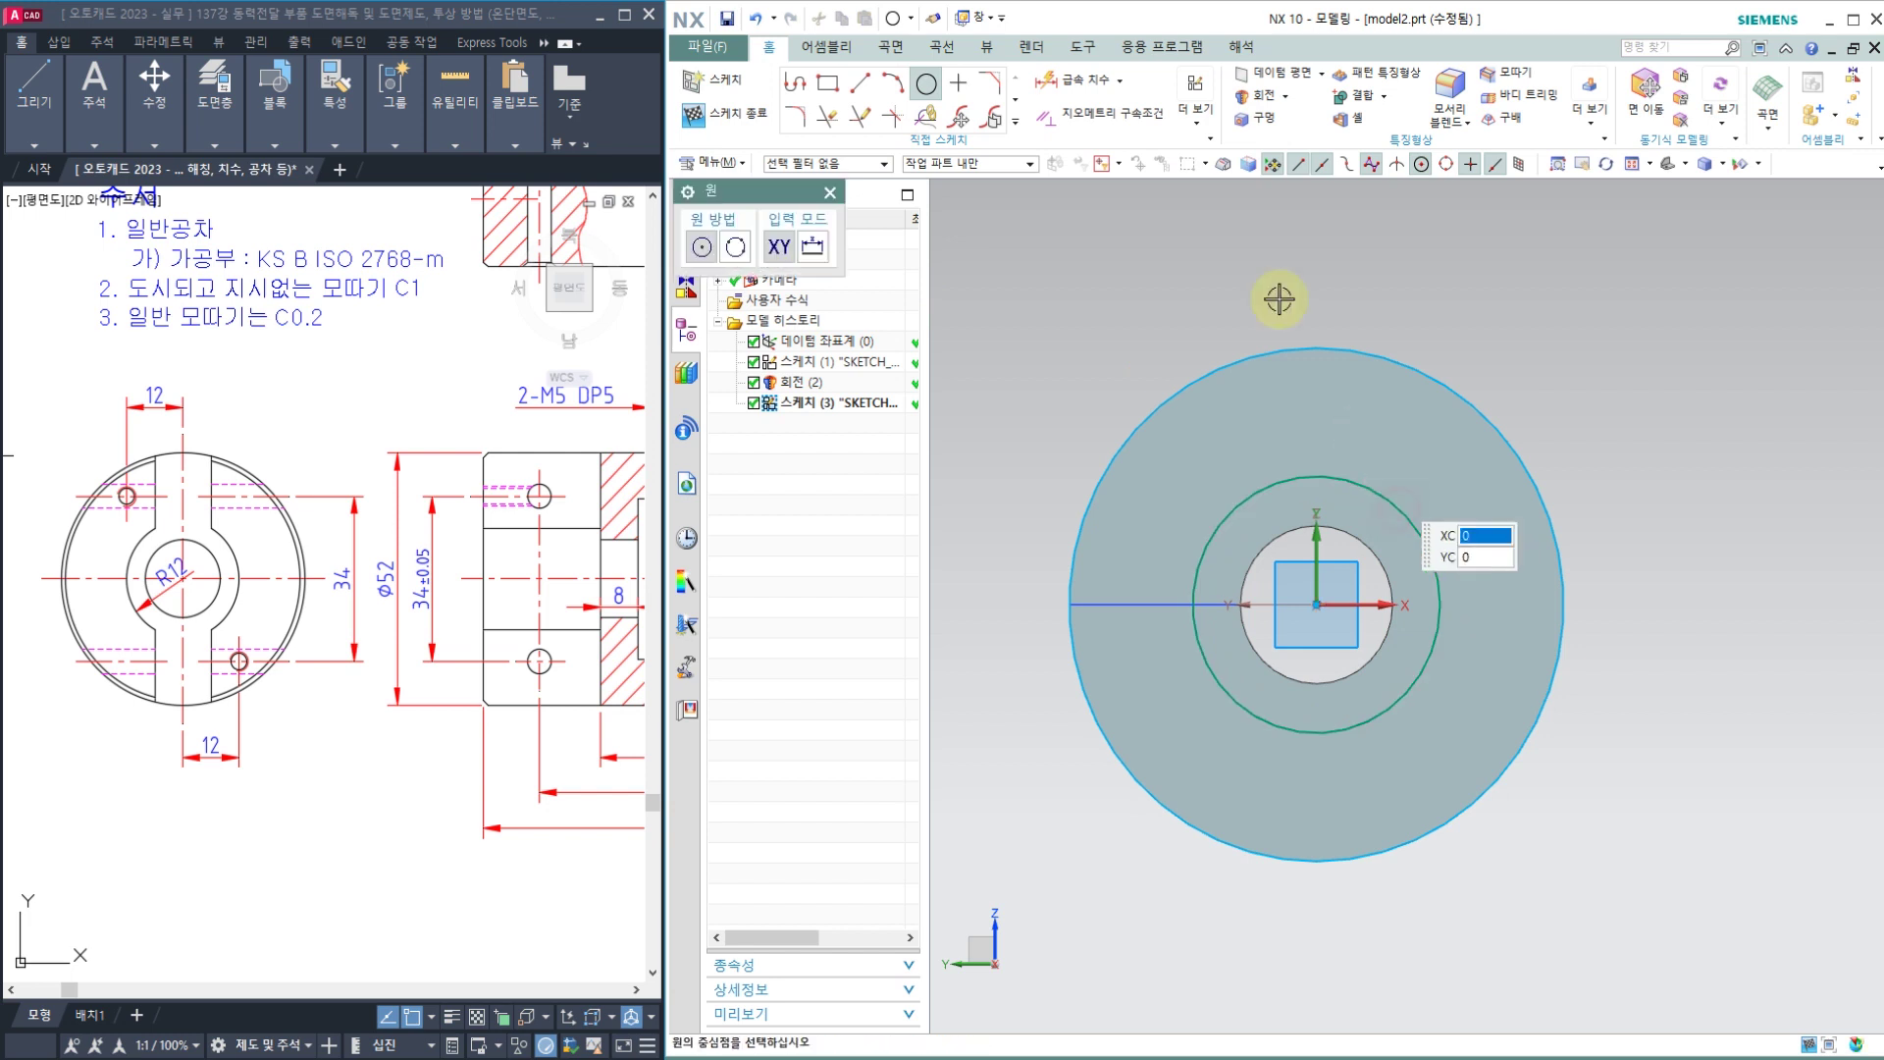
{"action": "key", "text": "Escape"}
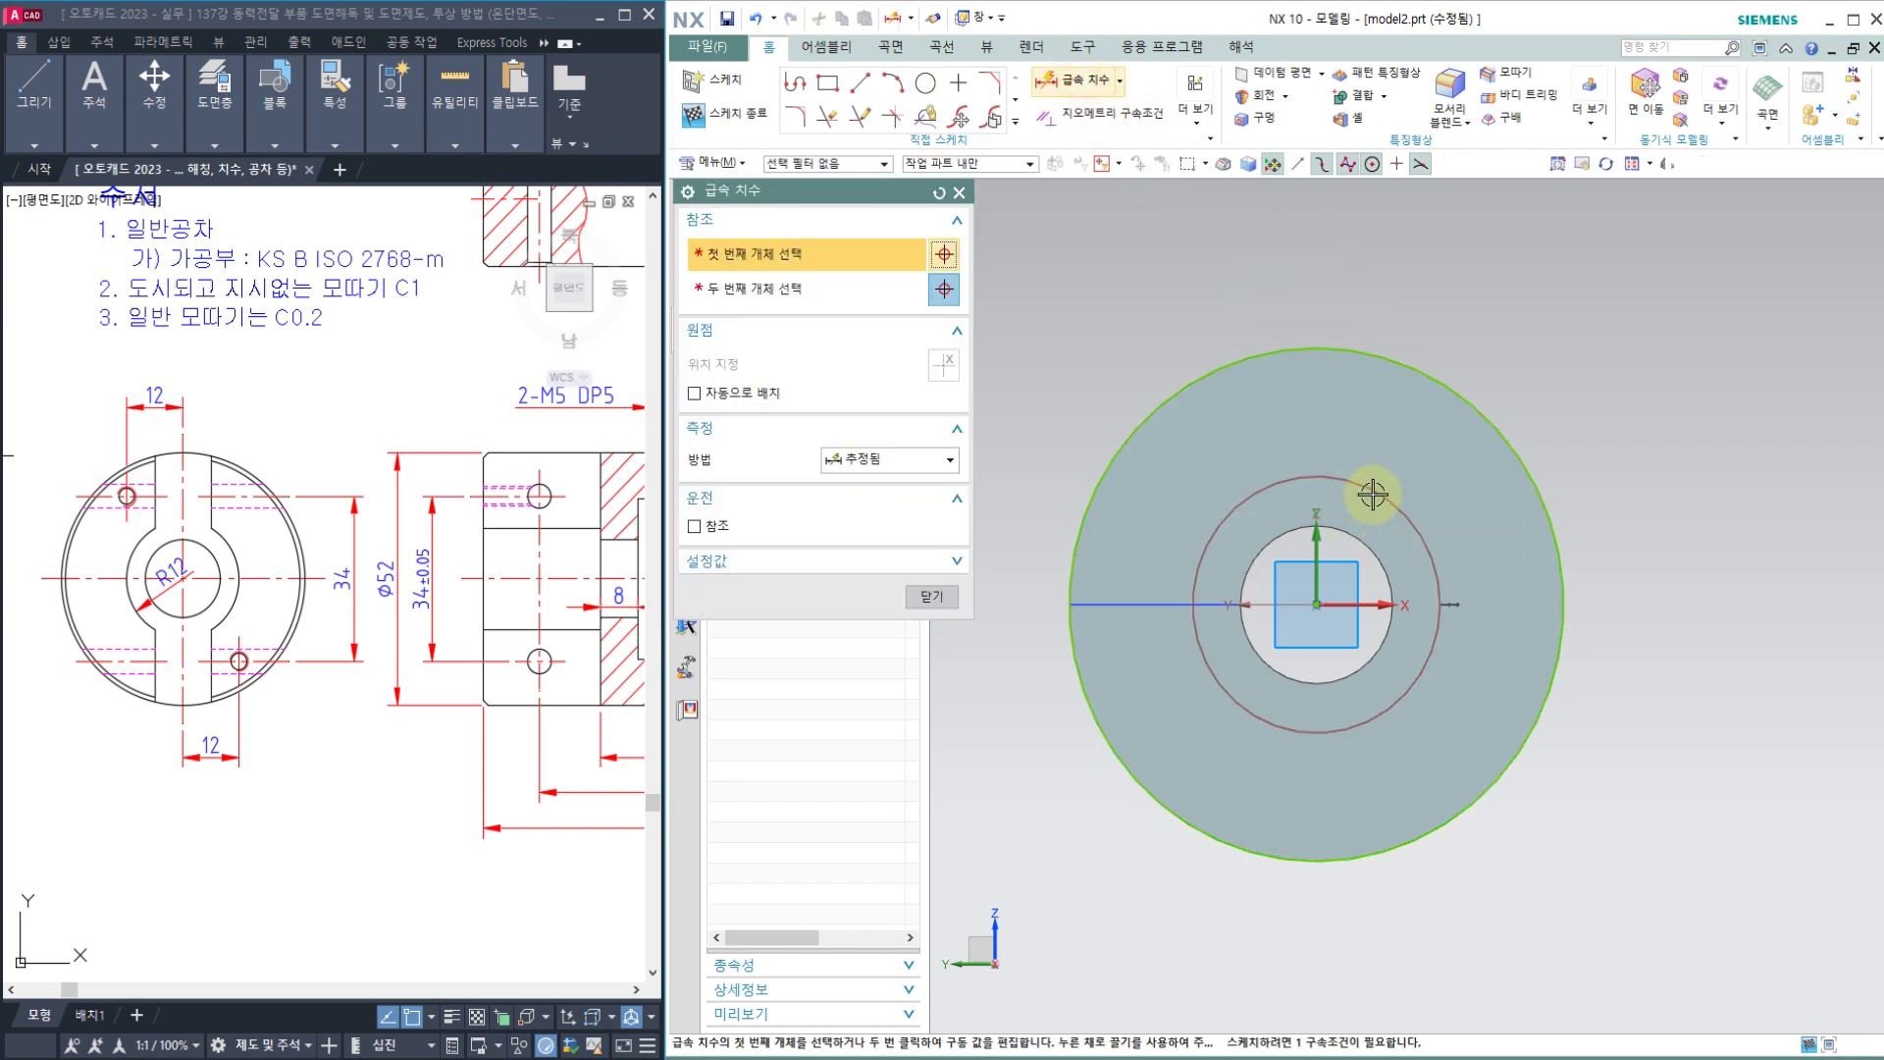
Step: Dimension the diameter of the circle around the bore, set it to 12*2 mm, and end dimensioning
{"action": "left_click", "coordinate": [1362, 481]}
{"action": "left_click", "coordinate": [1542, 302]}
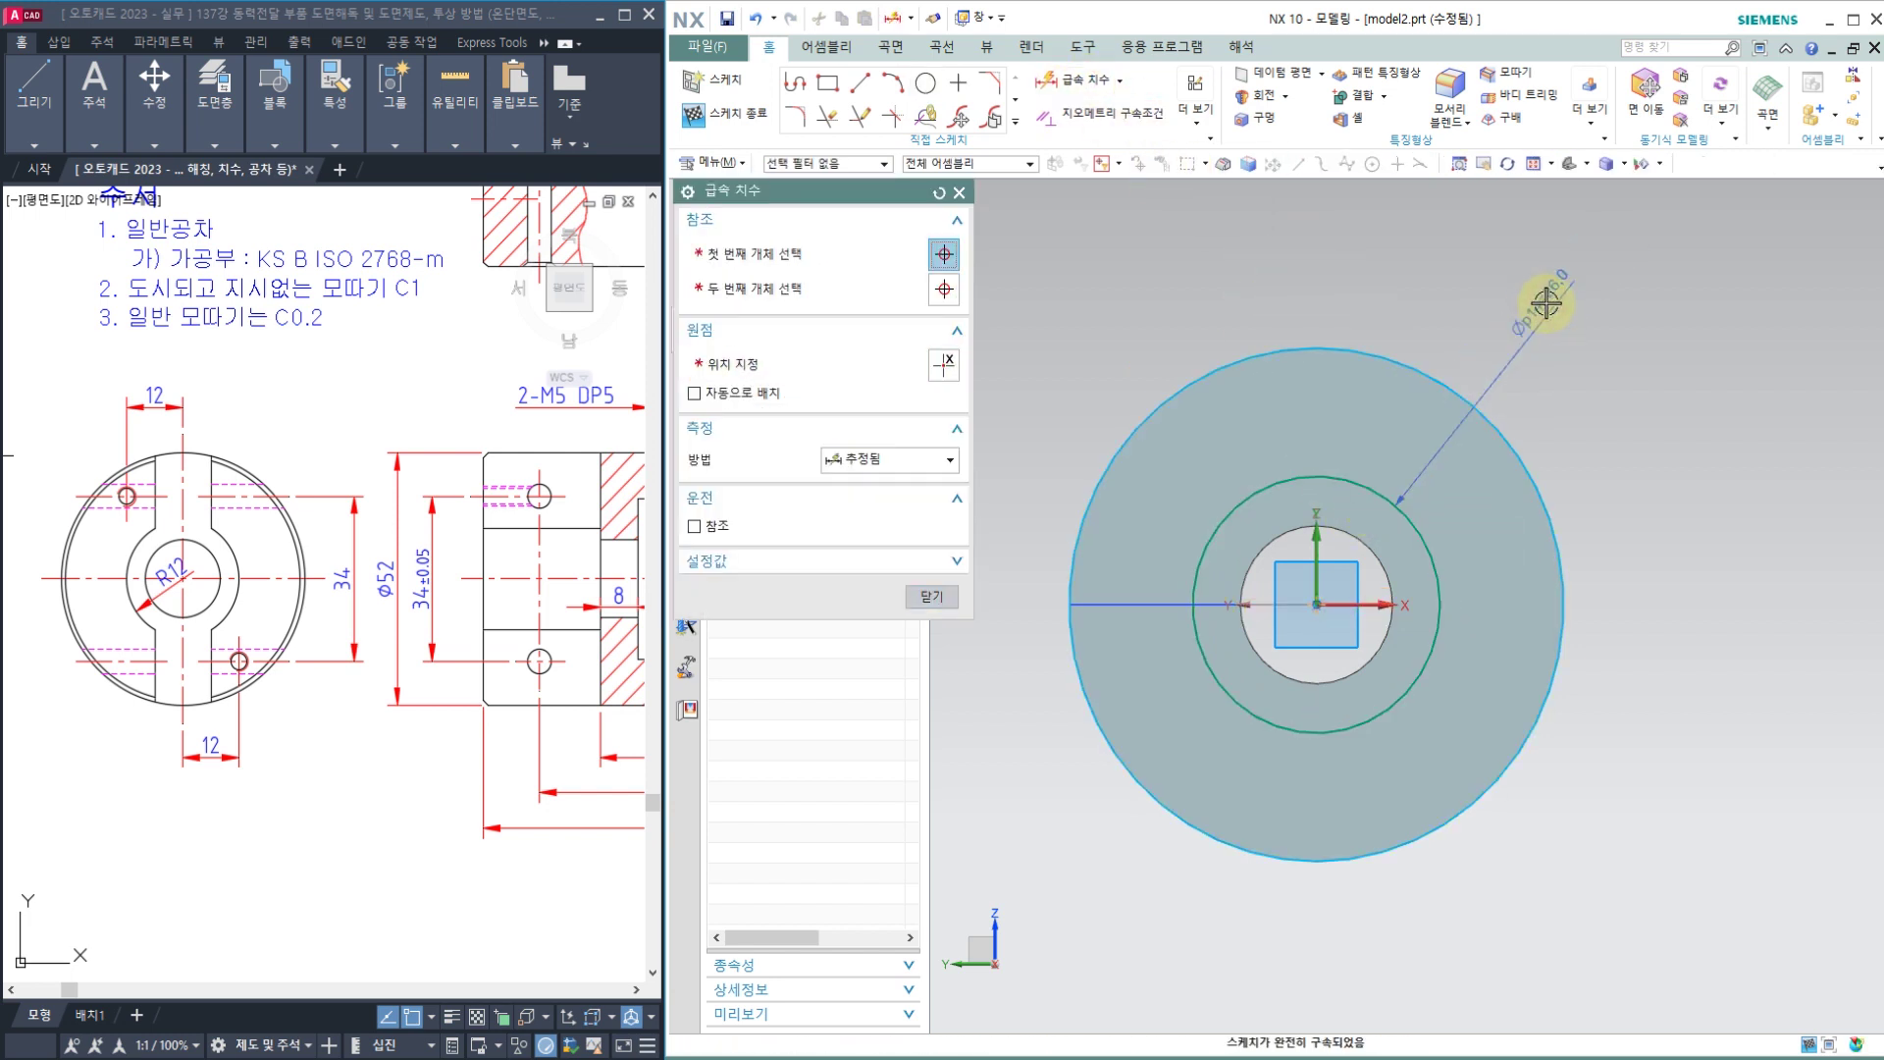
{"action": "type", "text": "12*2"}
{"action": "key", "text": "Return"}
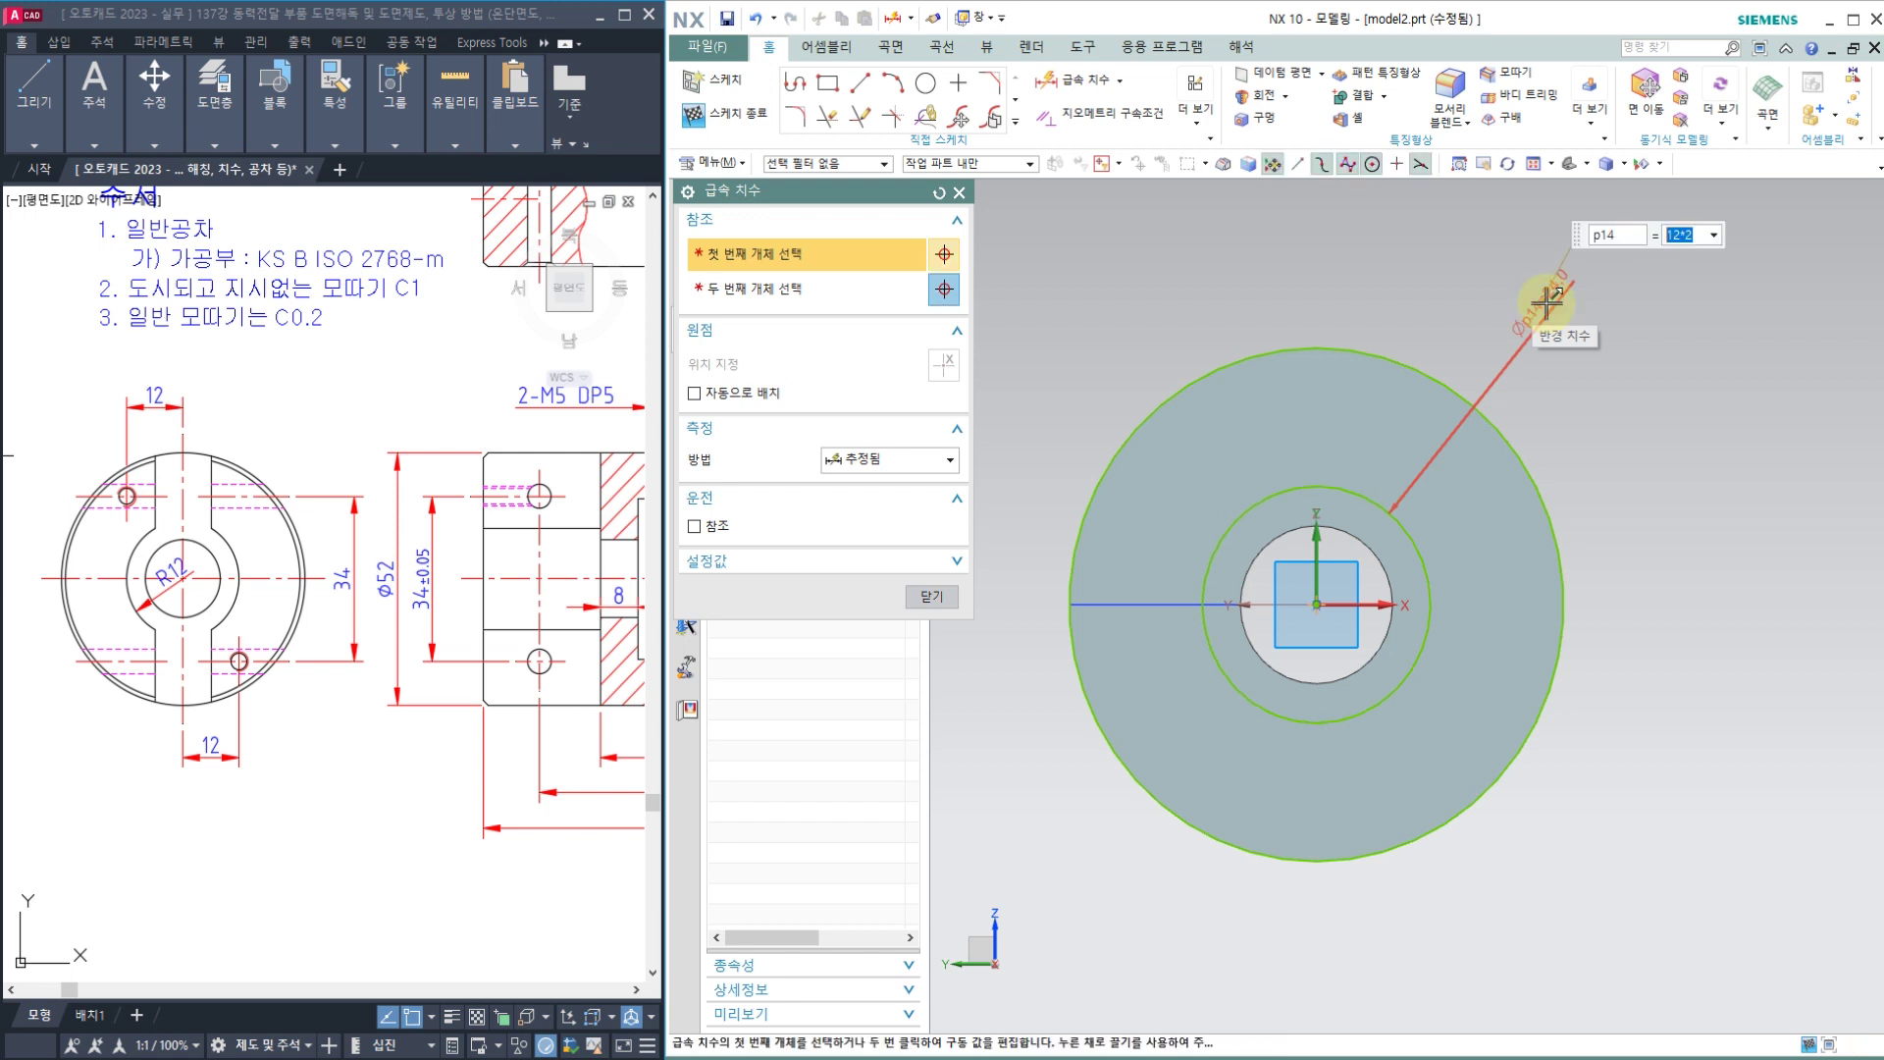
{"action": "left_click", "coordinate": [948, 597]}
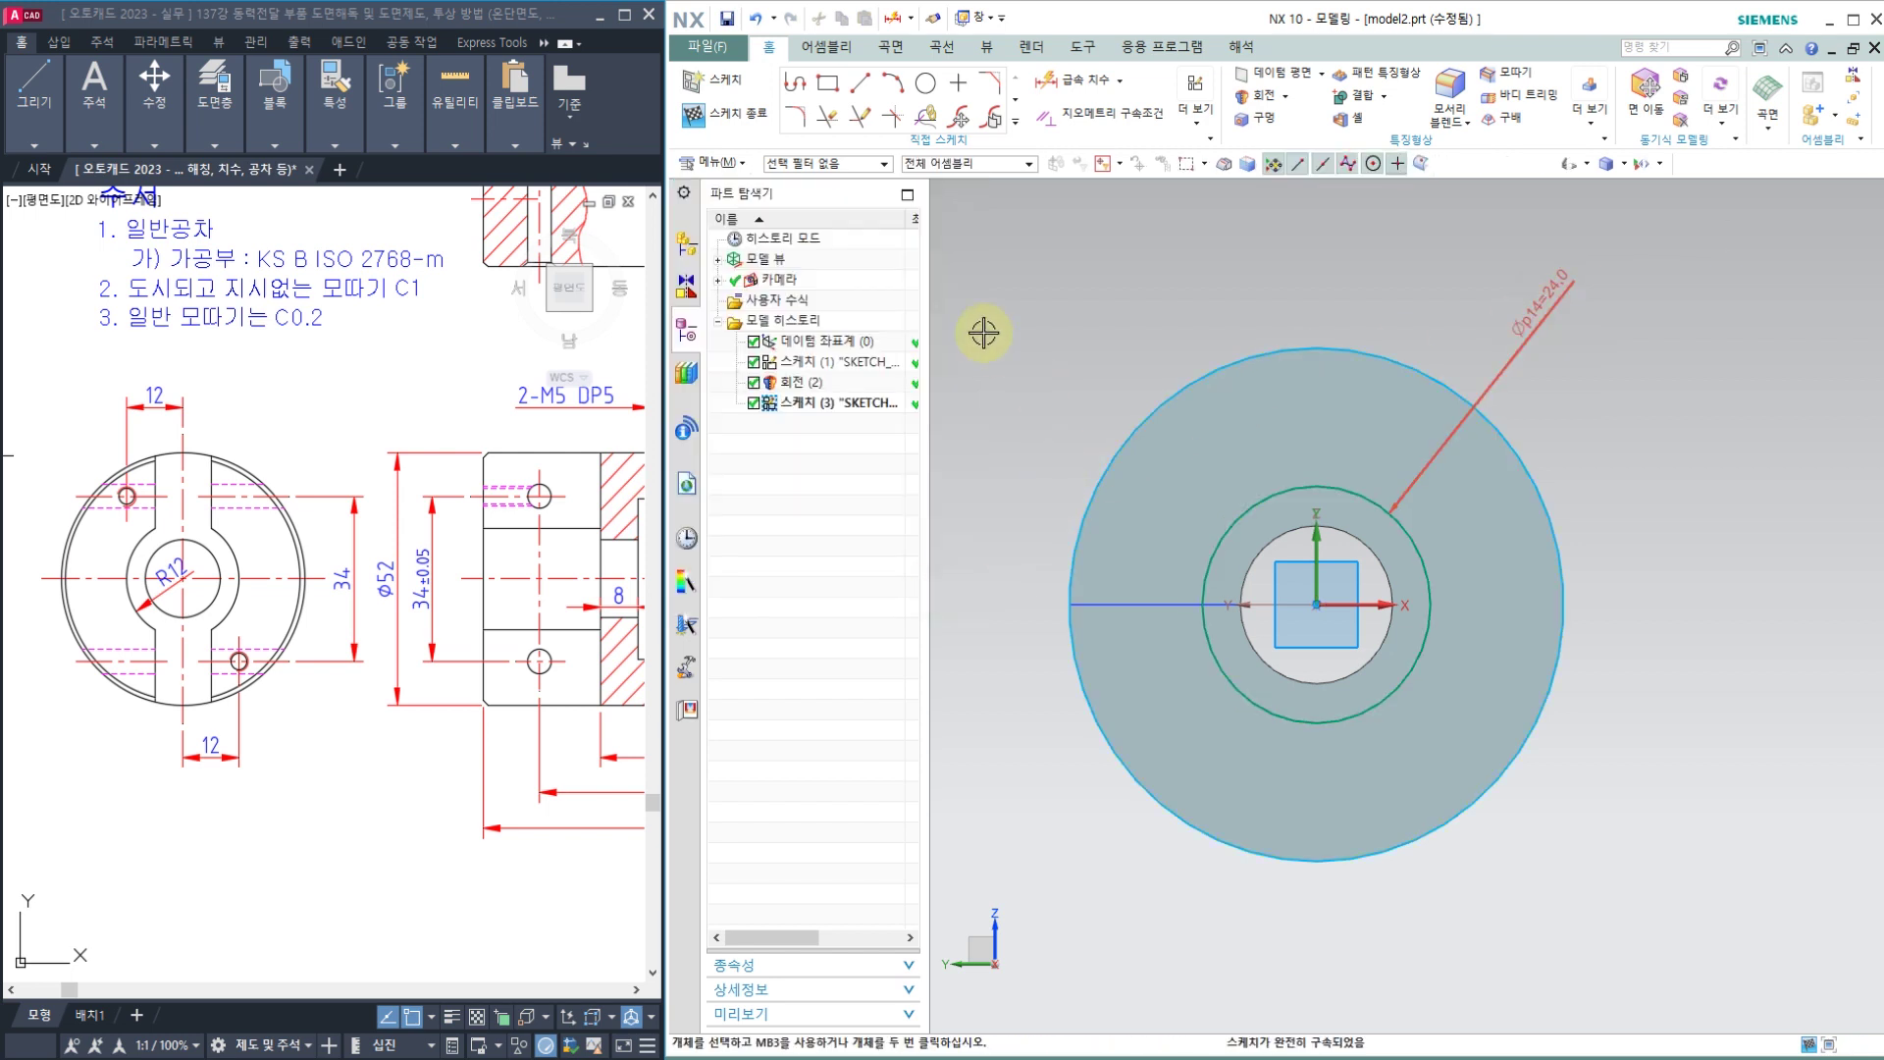
Step: Draw two vertical lines about 13 mm apart, either side of the origin and extending beyond the outer circle, and keep the sketch open
{"action": "left_click", "coordinate": [859, 91]}
{"action": "left_click", "coordinate": [1257, 303]}
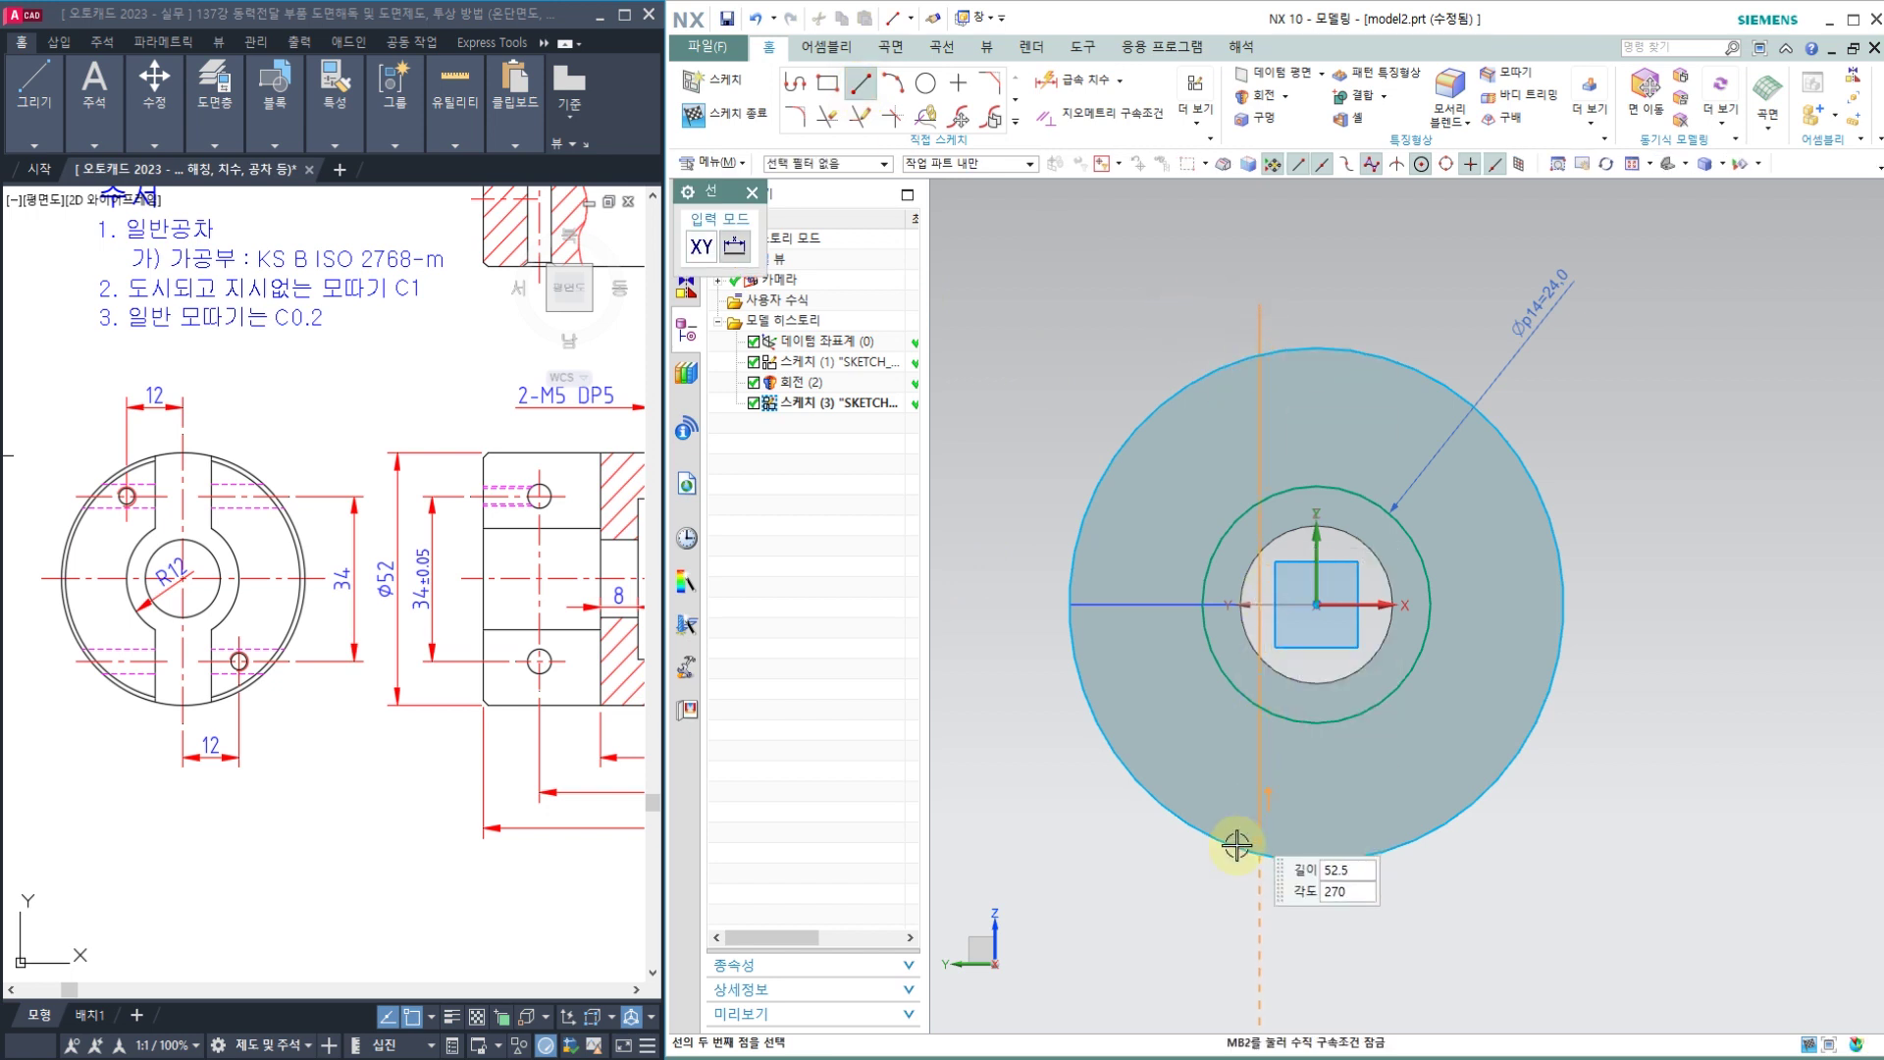
{"action": "left_click", "coordinate": [1258, 914]}
{"action": "left_click", "coordinate": [1383, 303]}
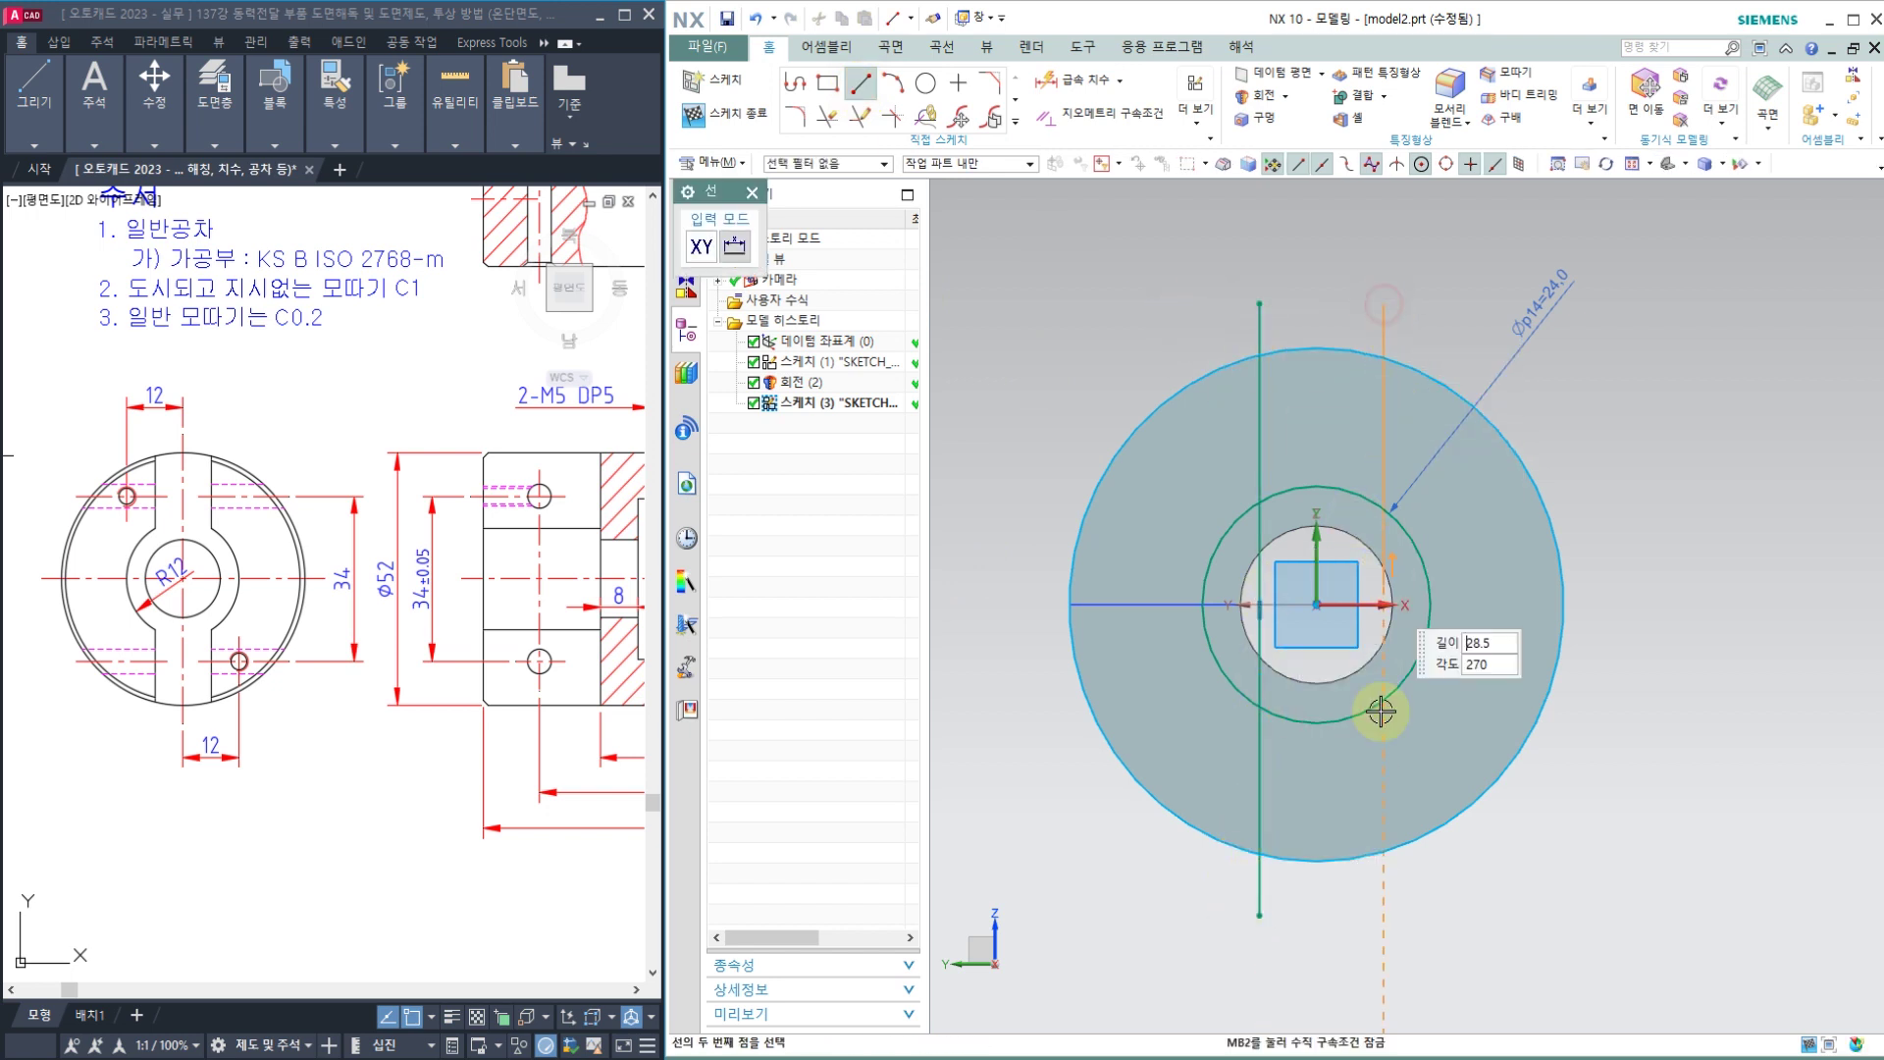
{"action": "left_click", "coordinate": [1384, 915]}
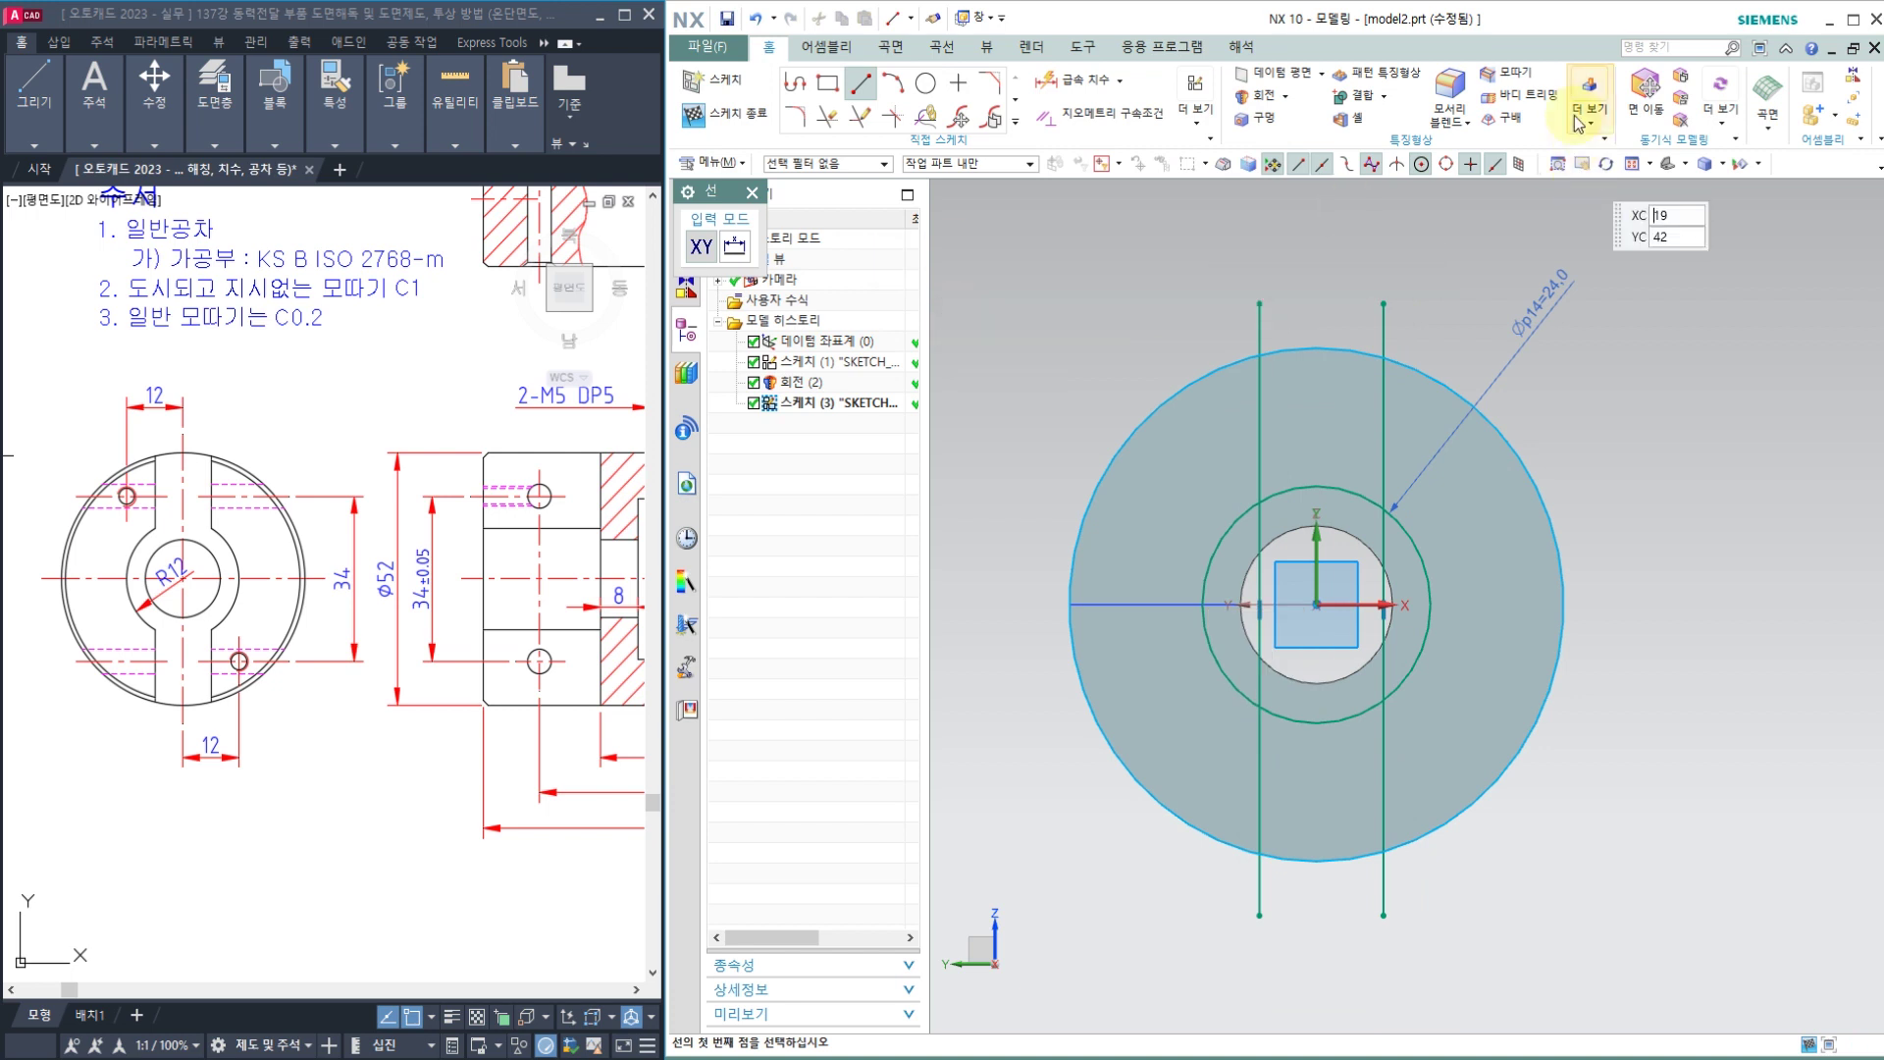
{"action": "left_click", "coordinate": [756, 118]}
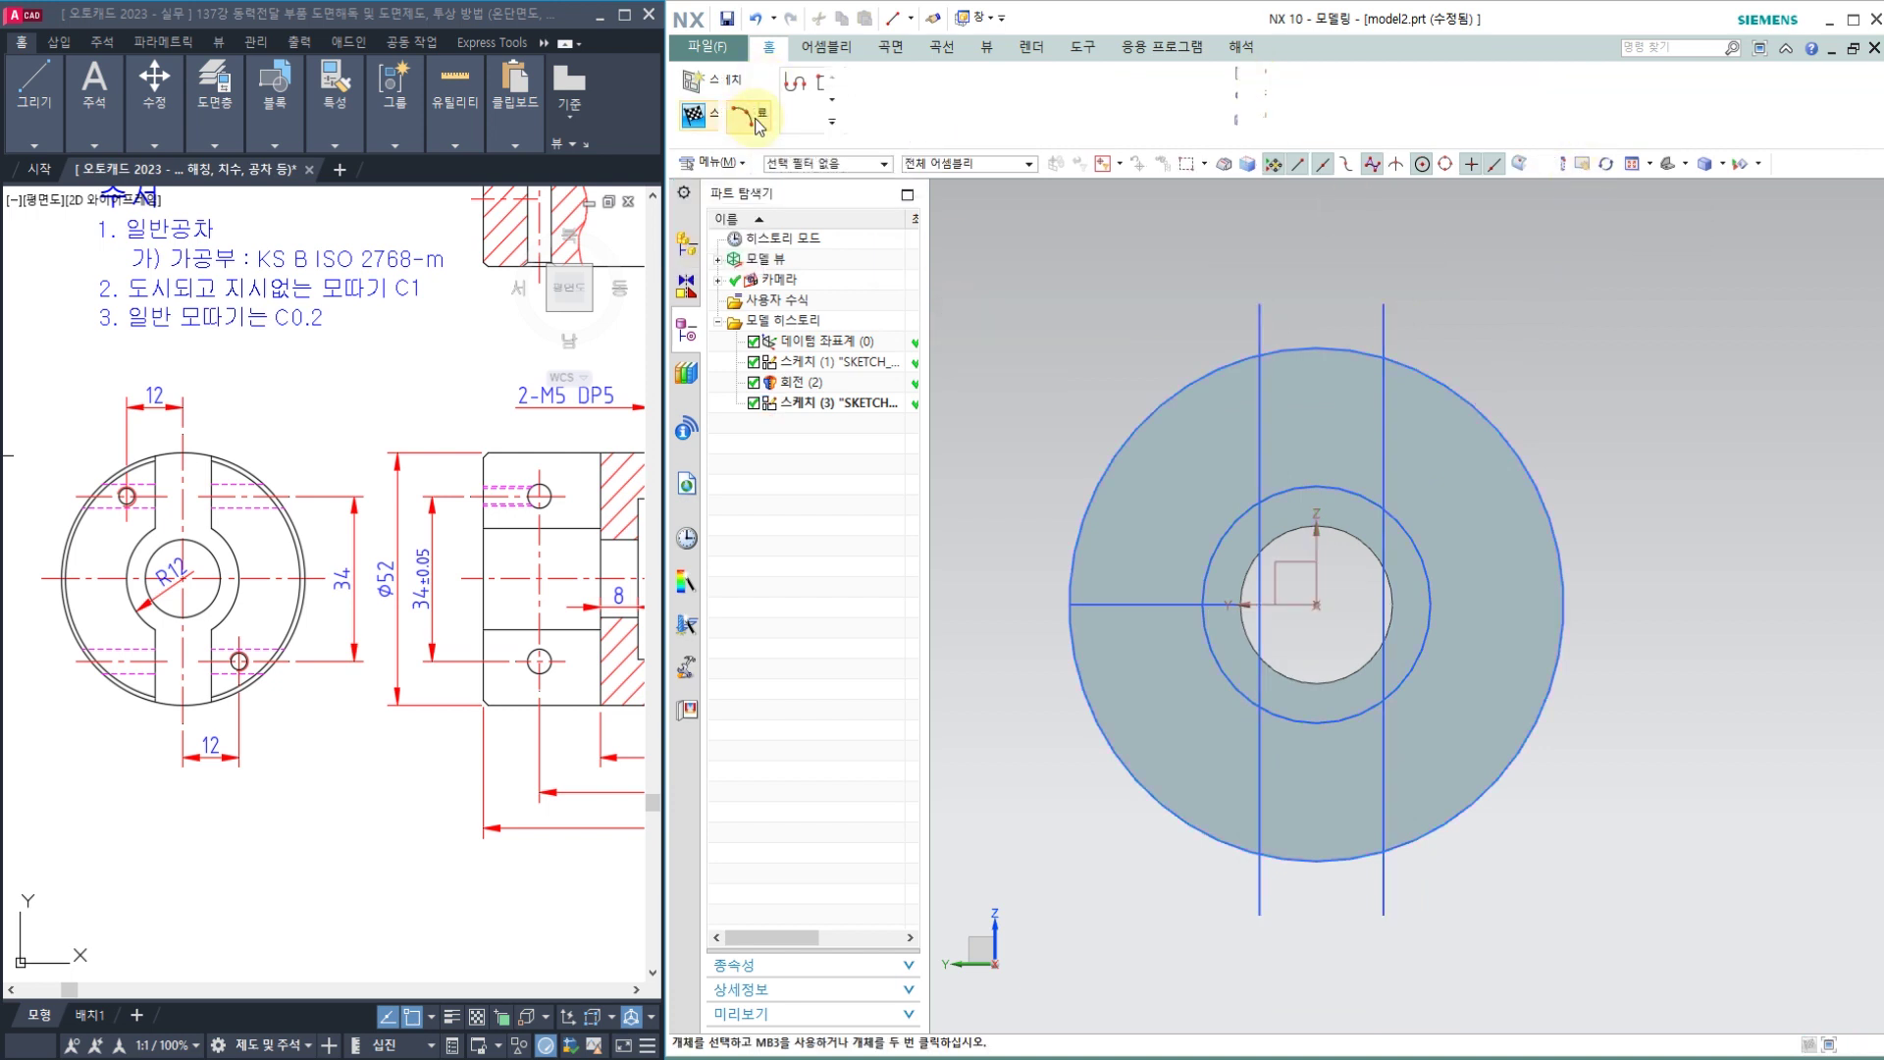
{"action": "double_click", "coordinate": [782, 400]}
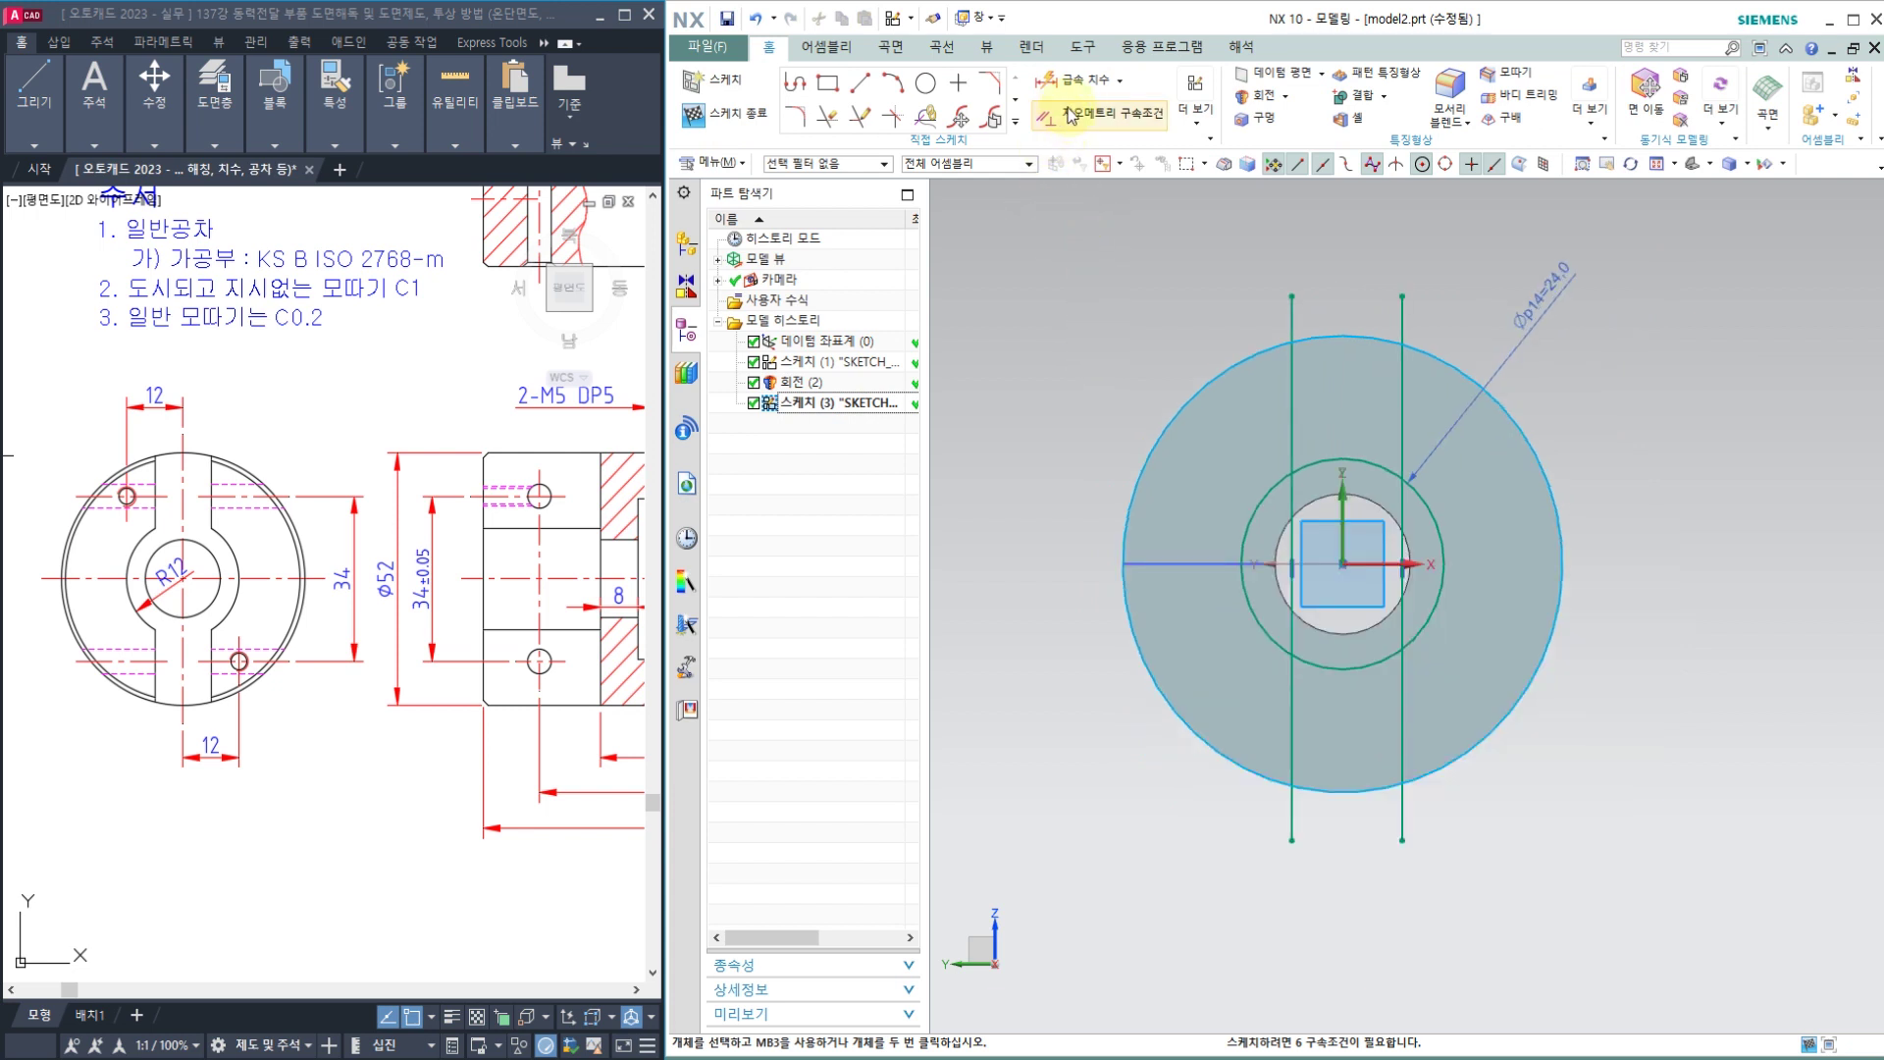
Step: Consult the drawing's slot width and dimension the spacing between the two vertical lines as 12 mm
{"action": "left_click", "coordinate": [1083, 80]}
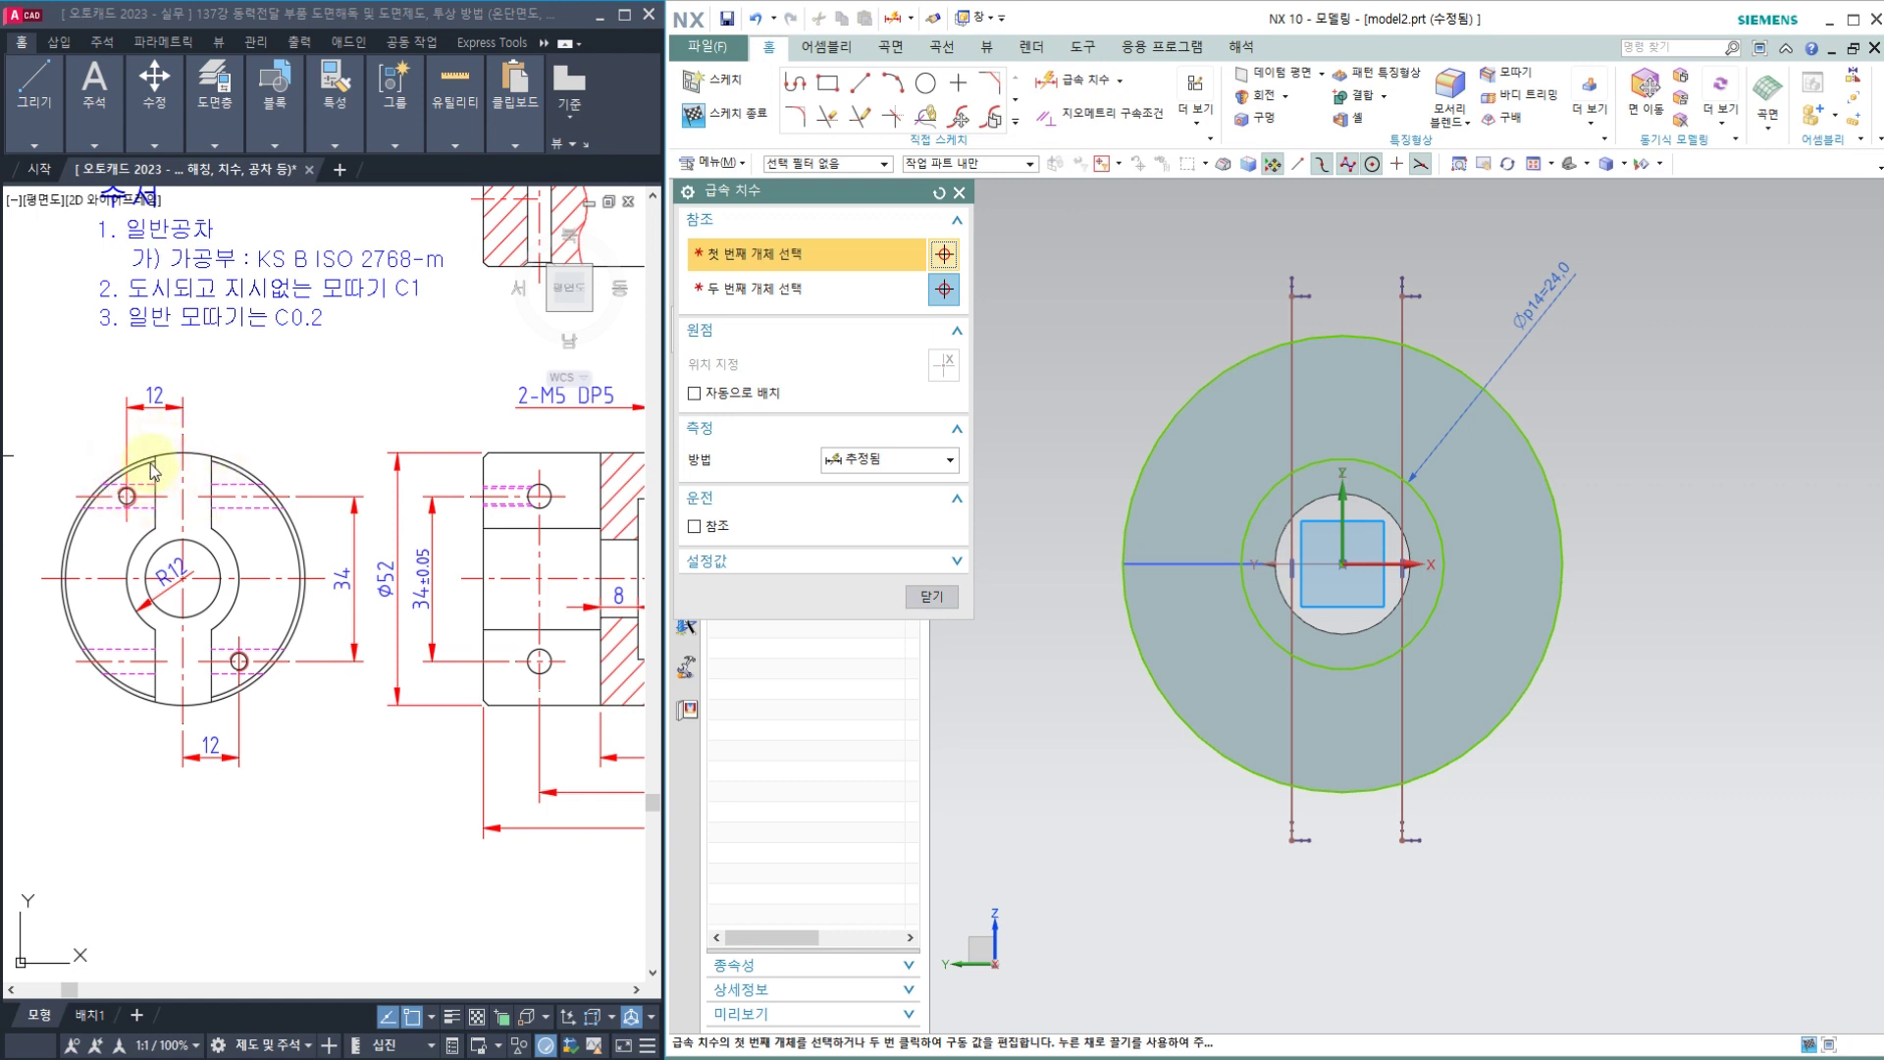
{"action": "left_click", "coordinate": [364, 368]}
{"action": "key", "text": "ctrl+2"}
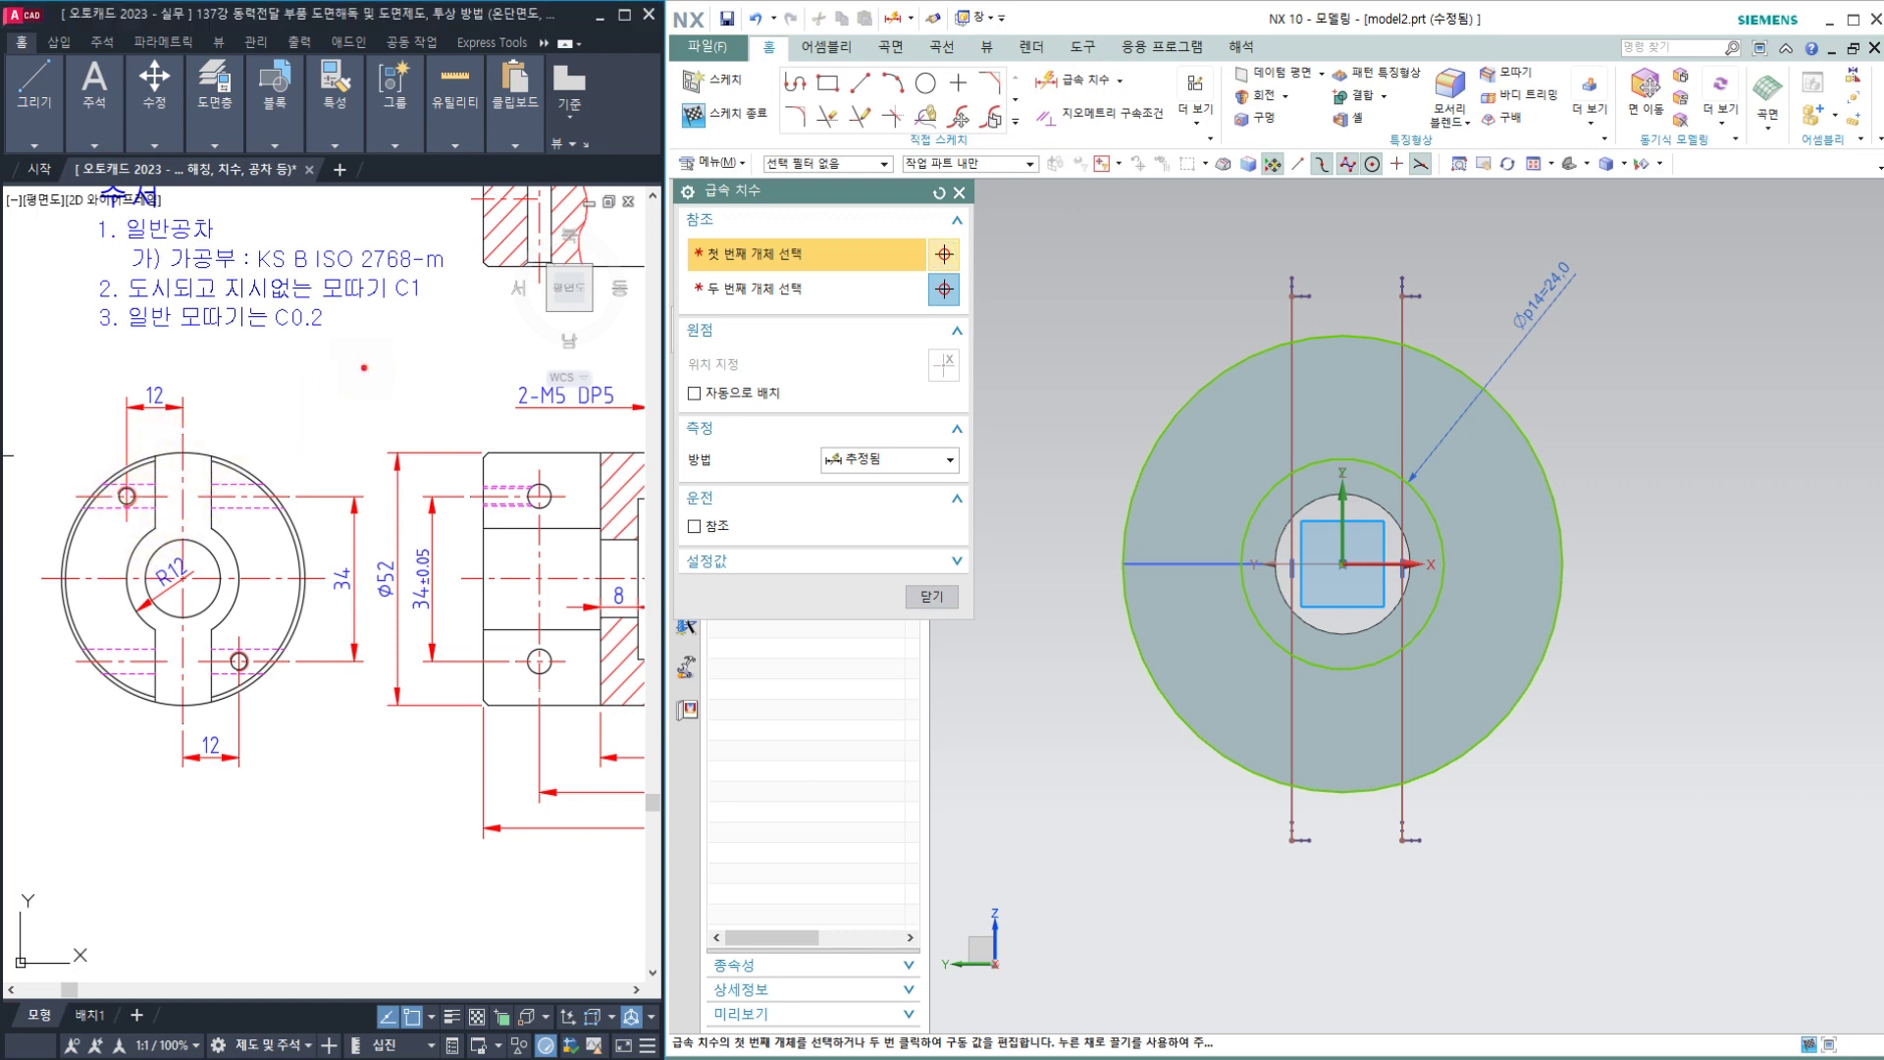
{"action": "middle_click_drag", "start_coordinate": [377, 346], "coordinate": [346, 499]}
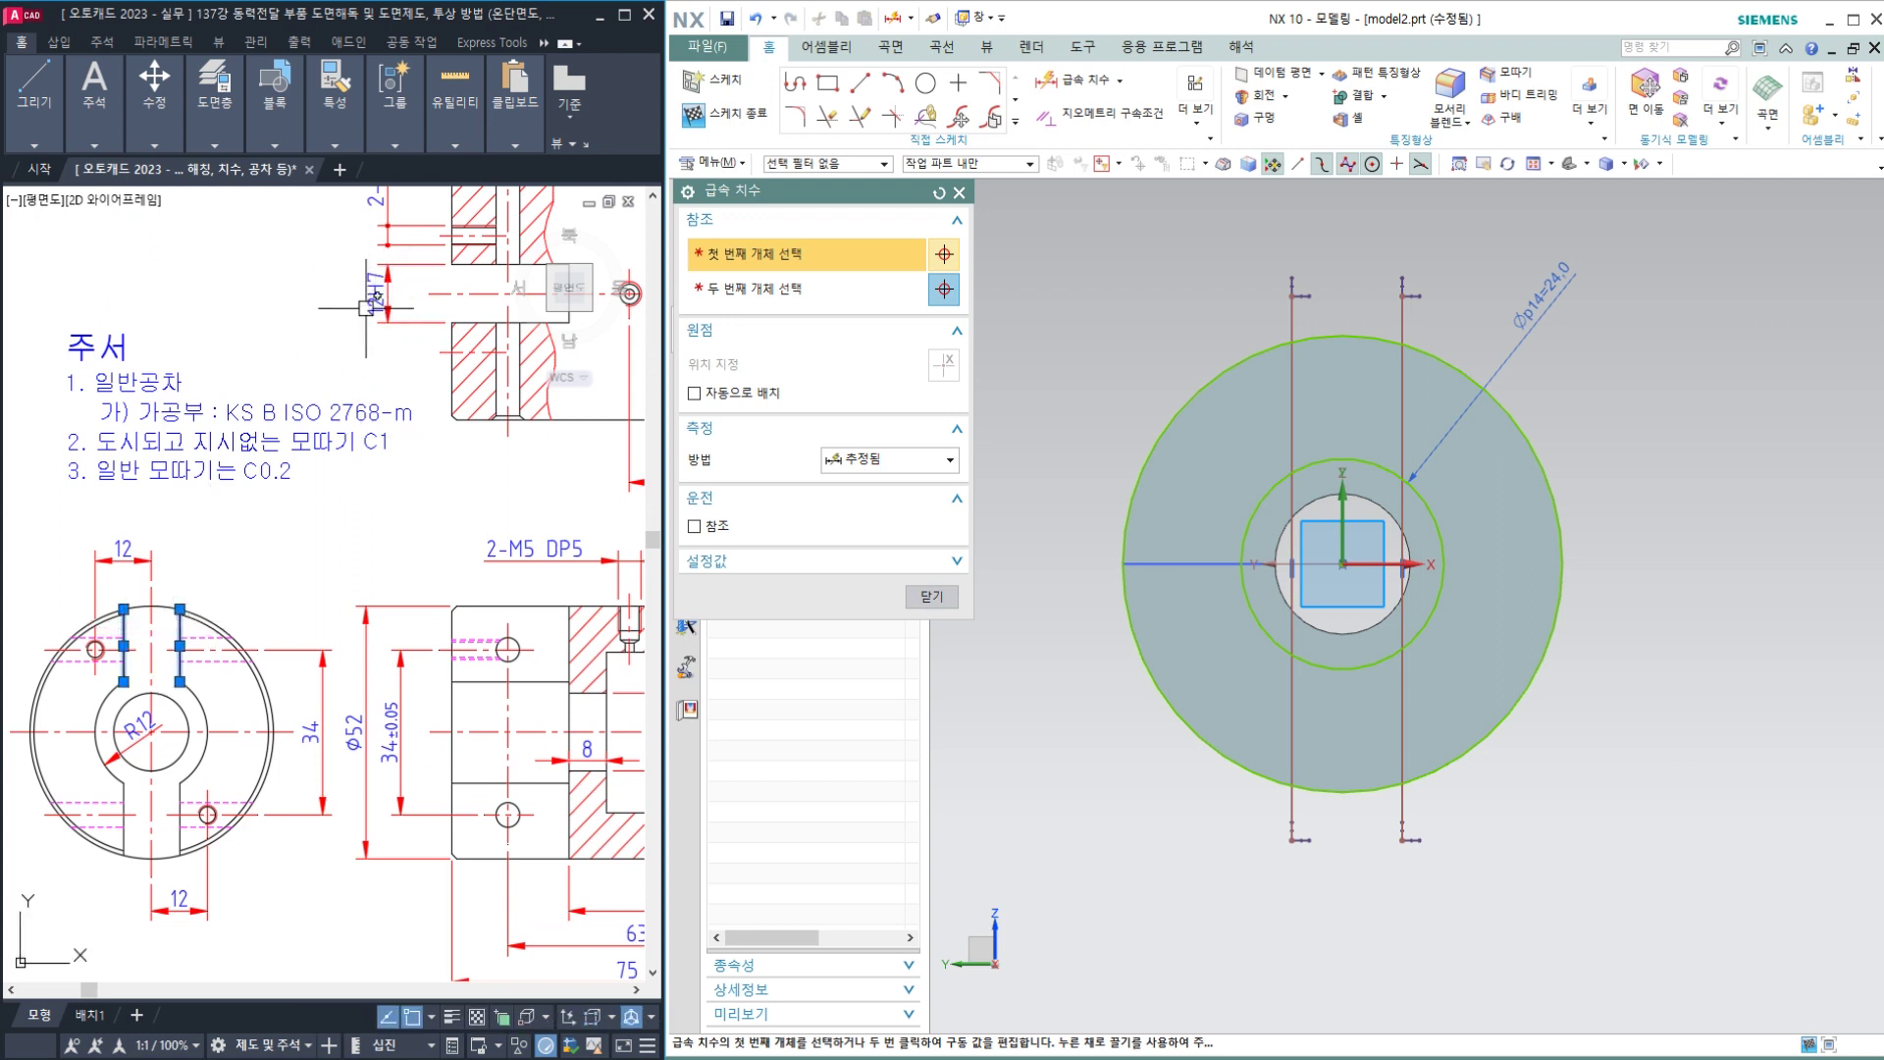
{"action": "left_click", "coordinate": [1301, 310]}
{"action": "left_click", "coordinate": [1403, 295]}
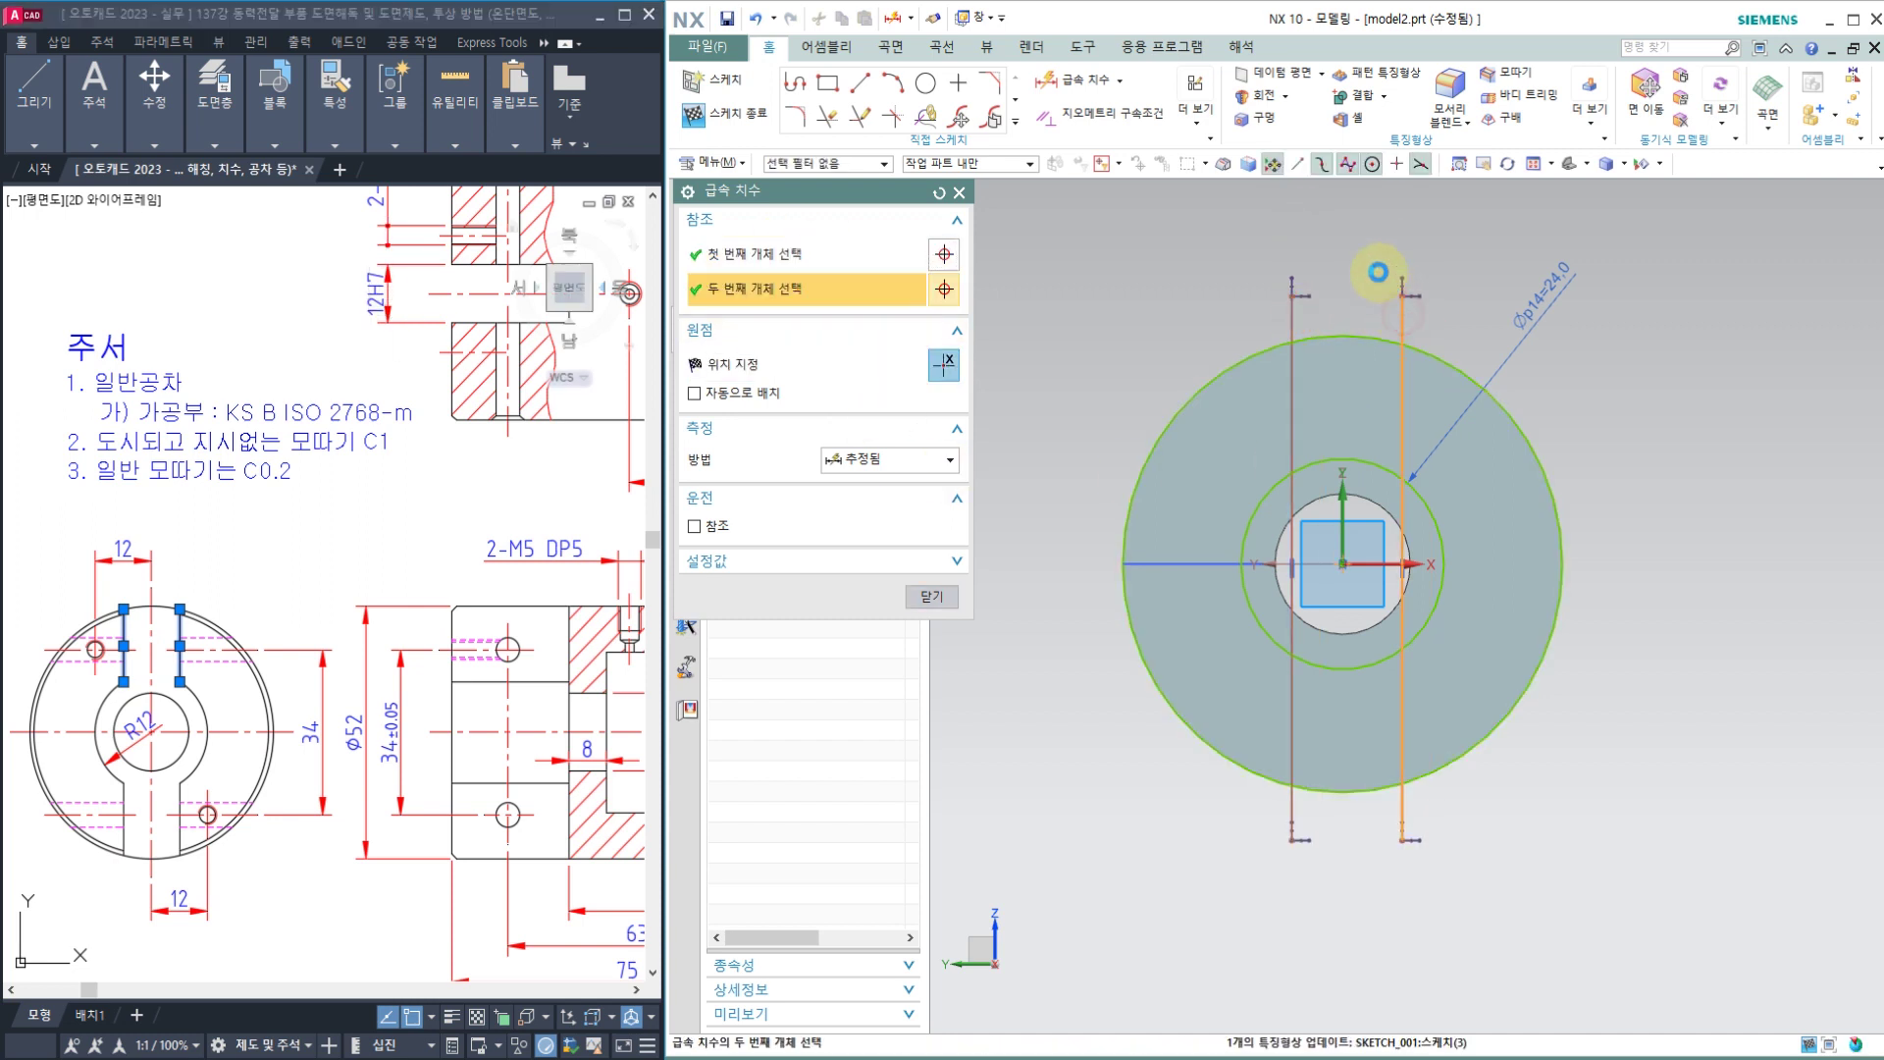
{"action": "left_click", "coordinate": [1358, 238]}
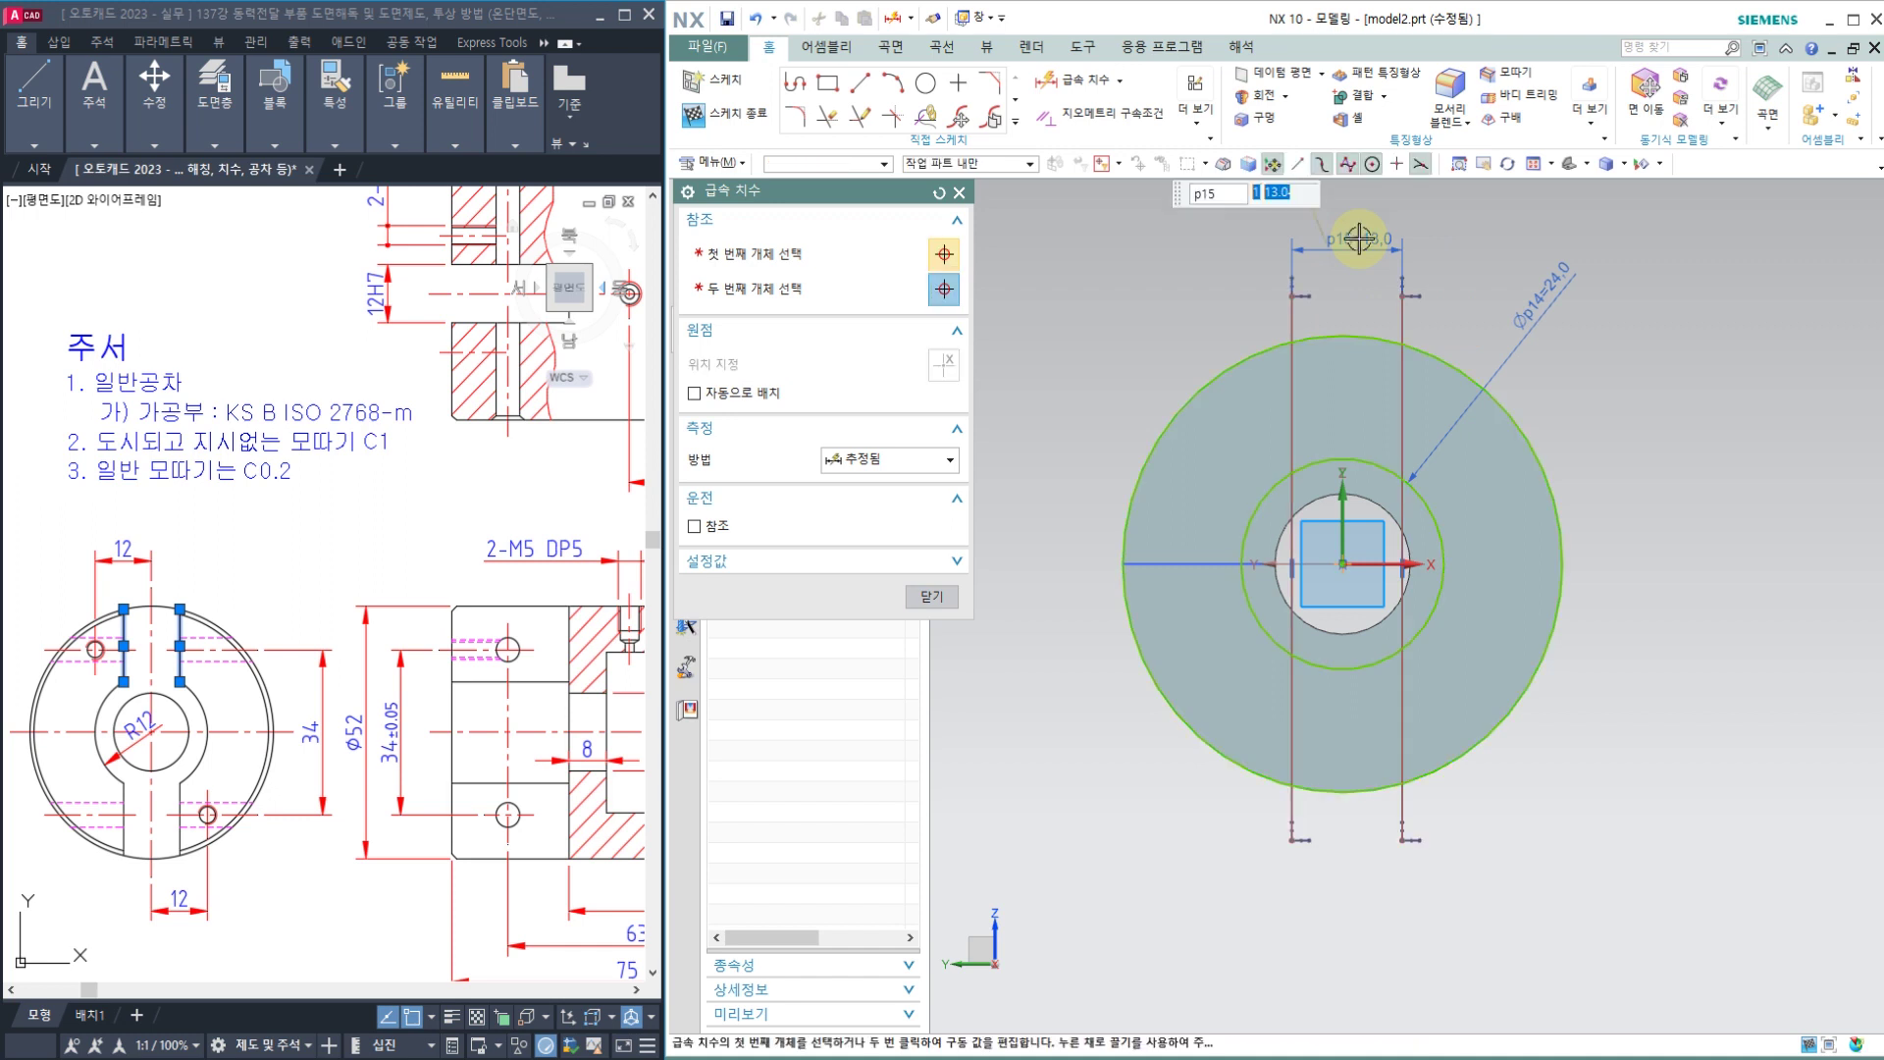
{"action": "type", "text": "12"}
{"action": "key", "text": "Return"}
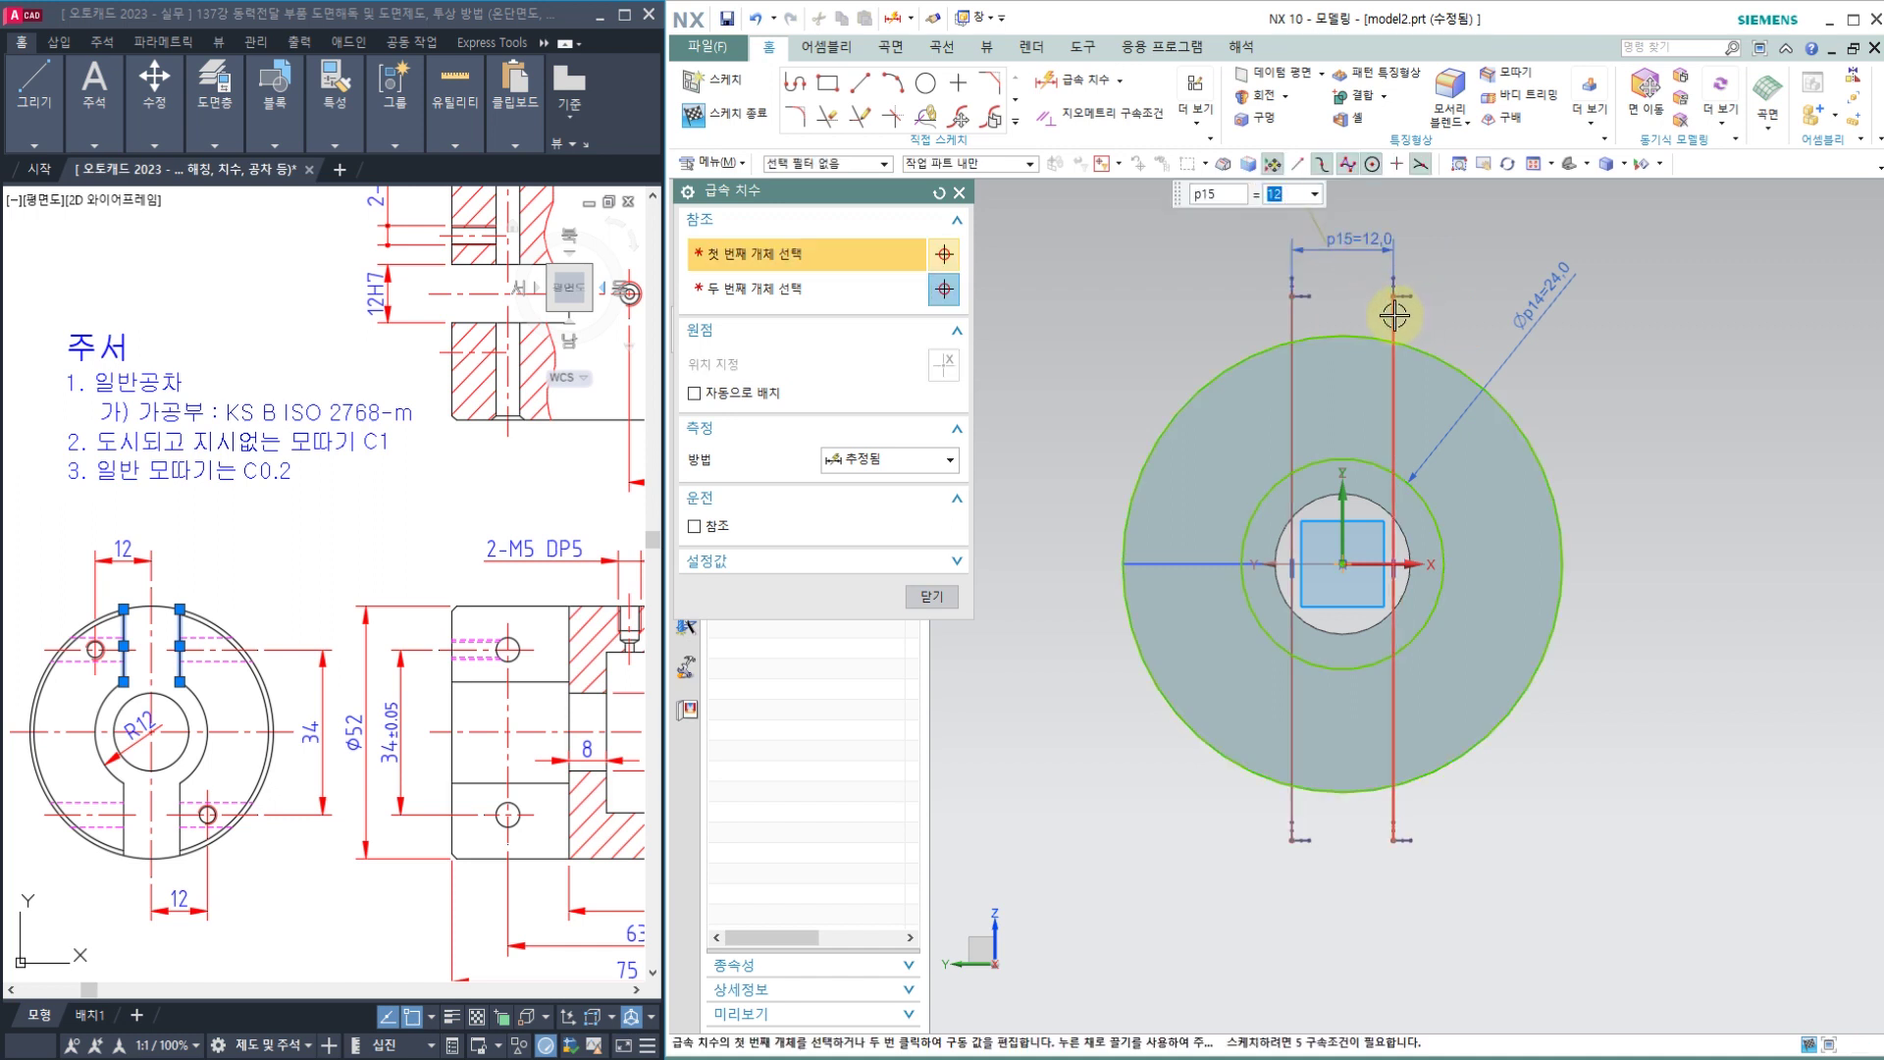
Step: Dimension the distance from the right vertical line to the sketch's vertical axis as 6 mm, and end dimensioning
{"action": "left_click", "coordinate": [1394, 316]}
{"action": "left_click", "coordinate": [1342, 502]}
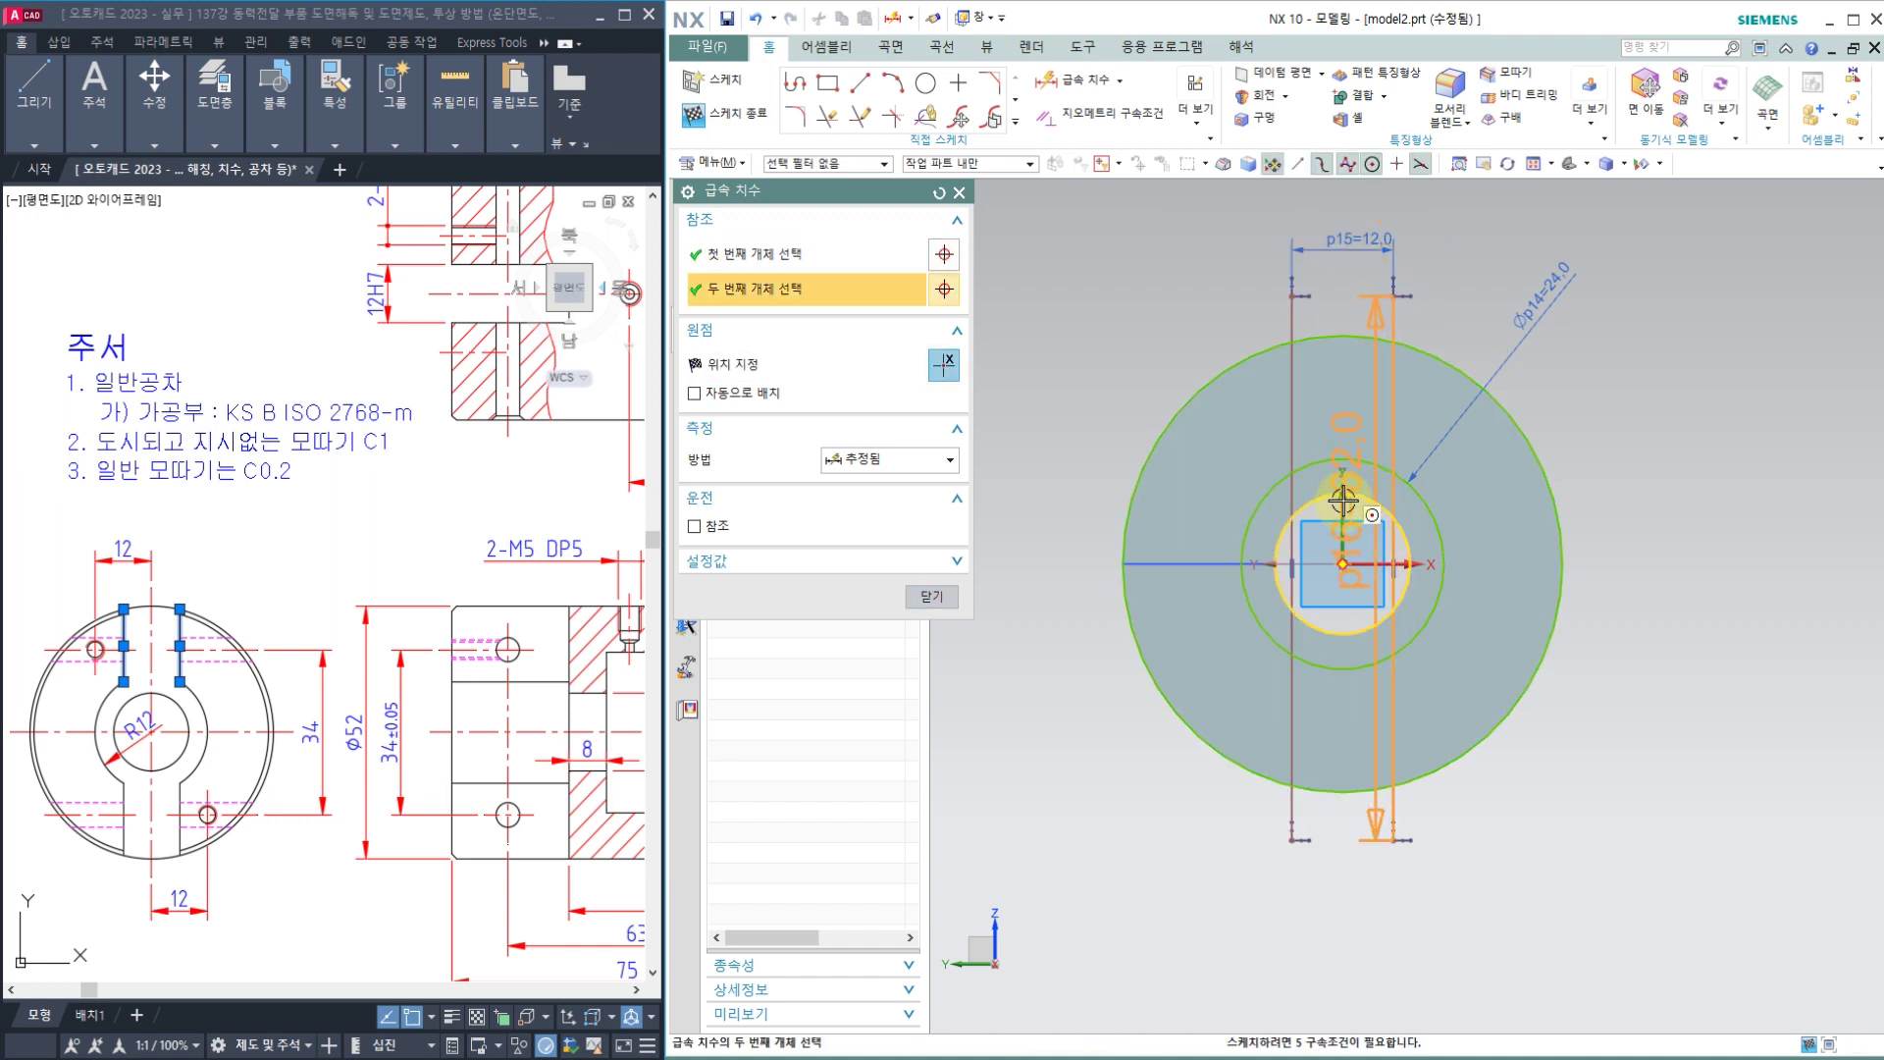
{"action": "left_click", "coordinate": [1360, 303]}
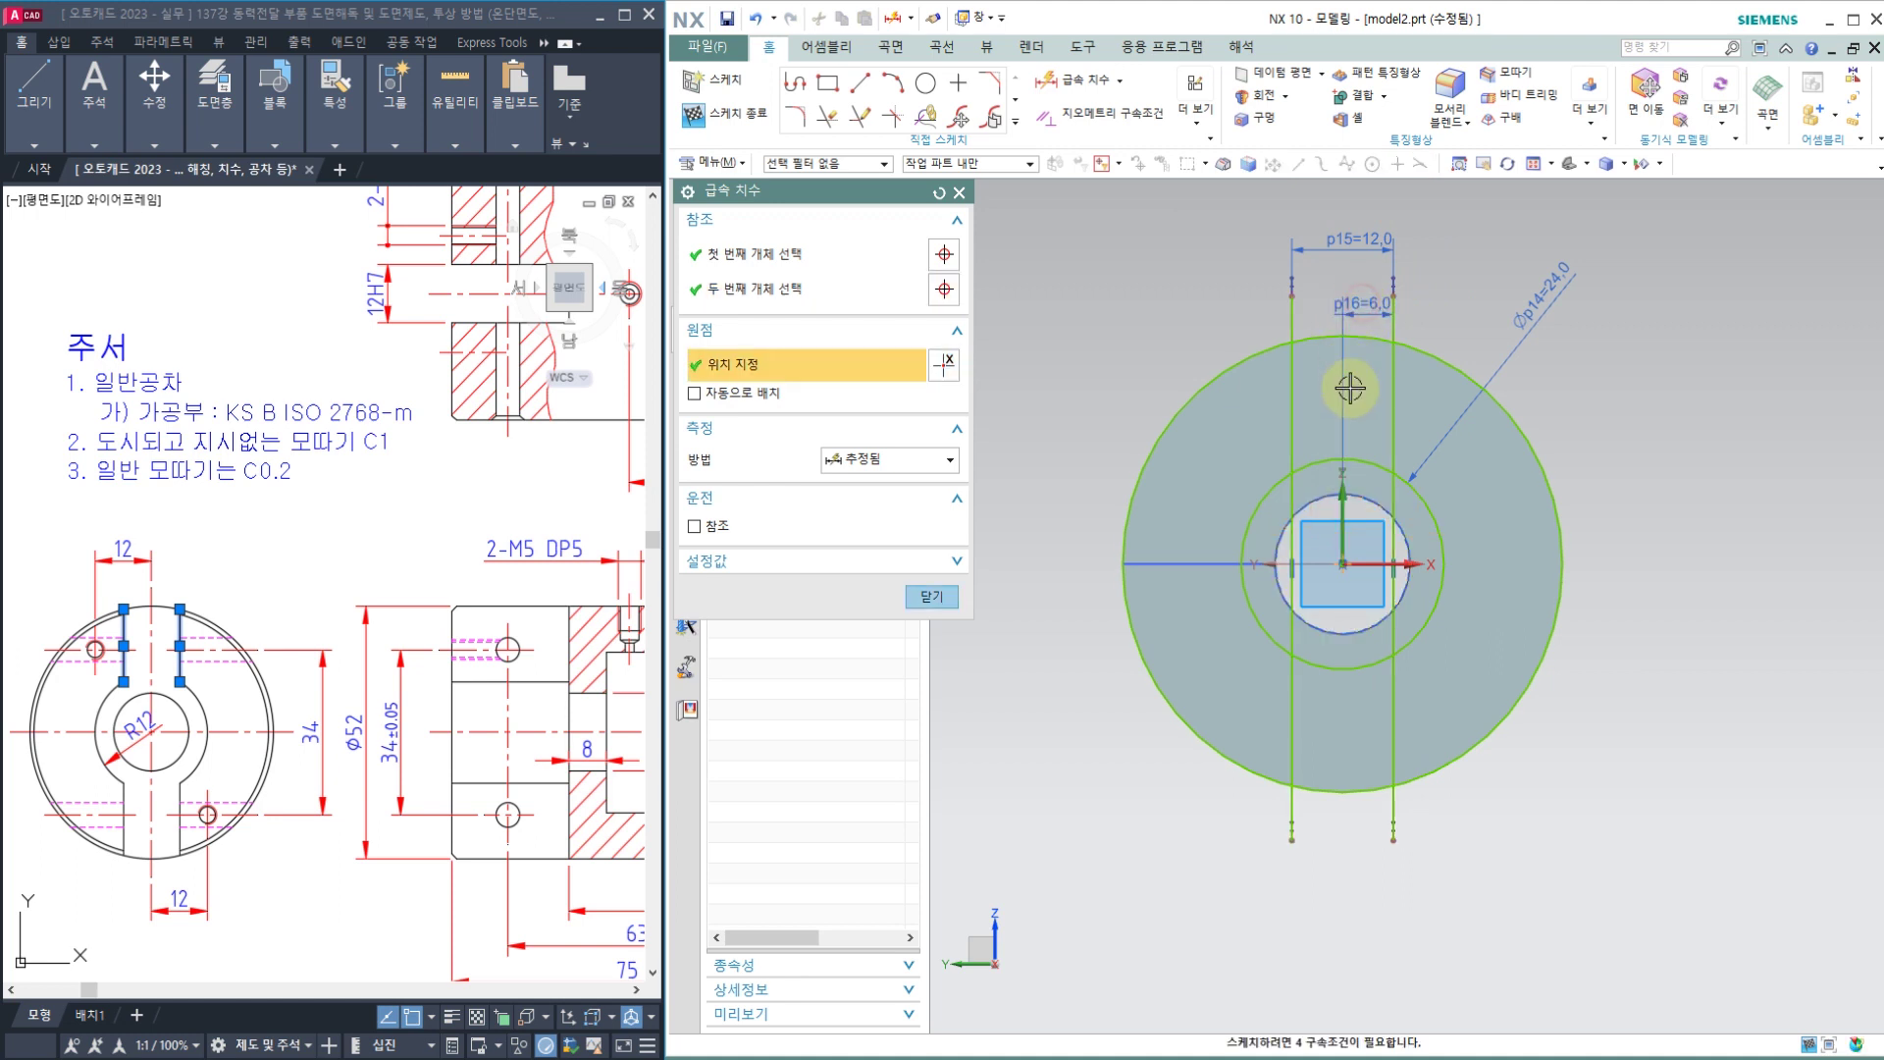
{"action": "left_click", "coordinate": [929, 597]}
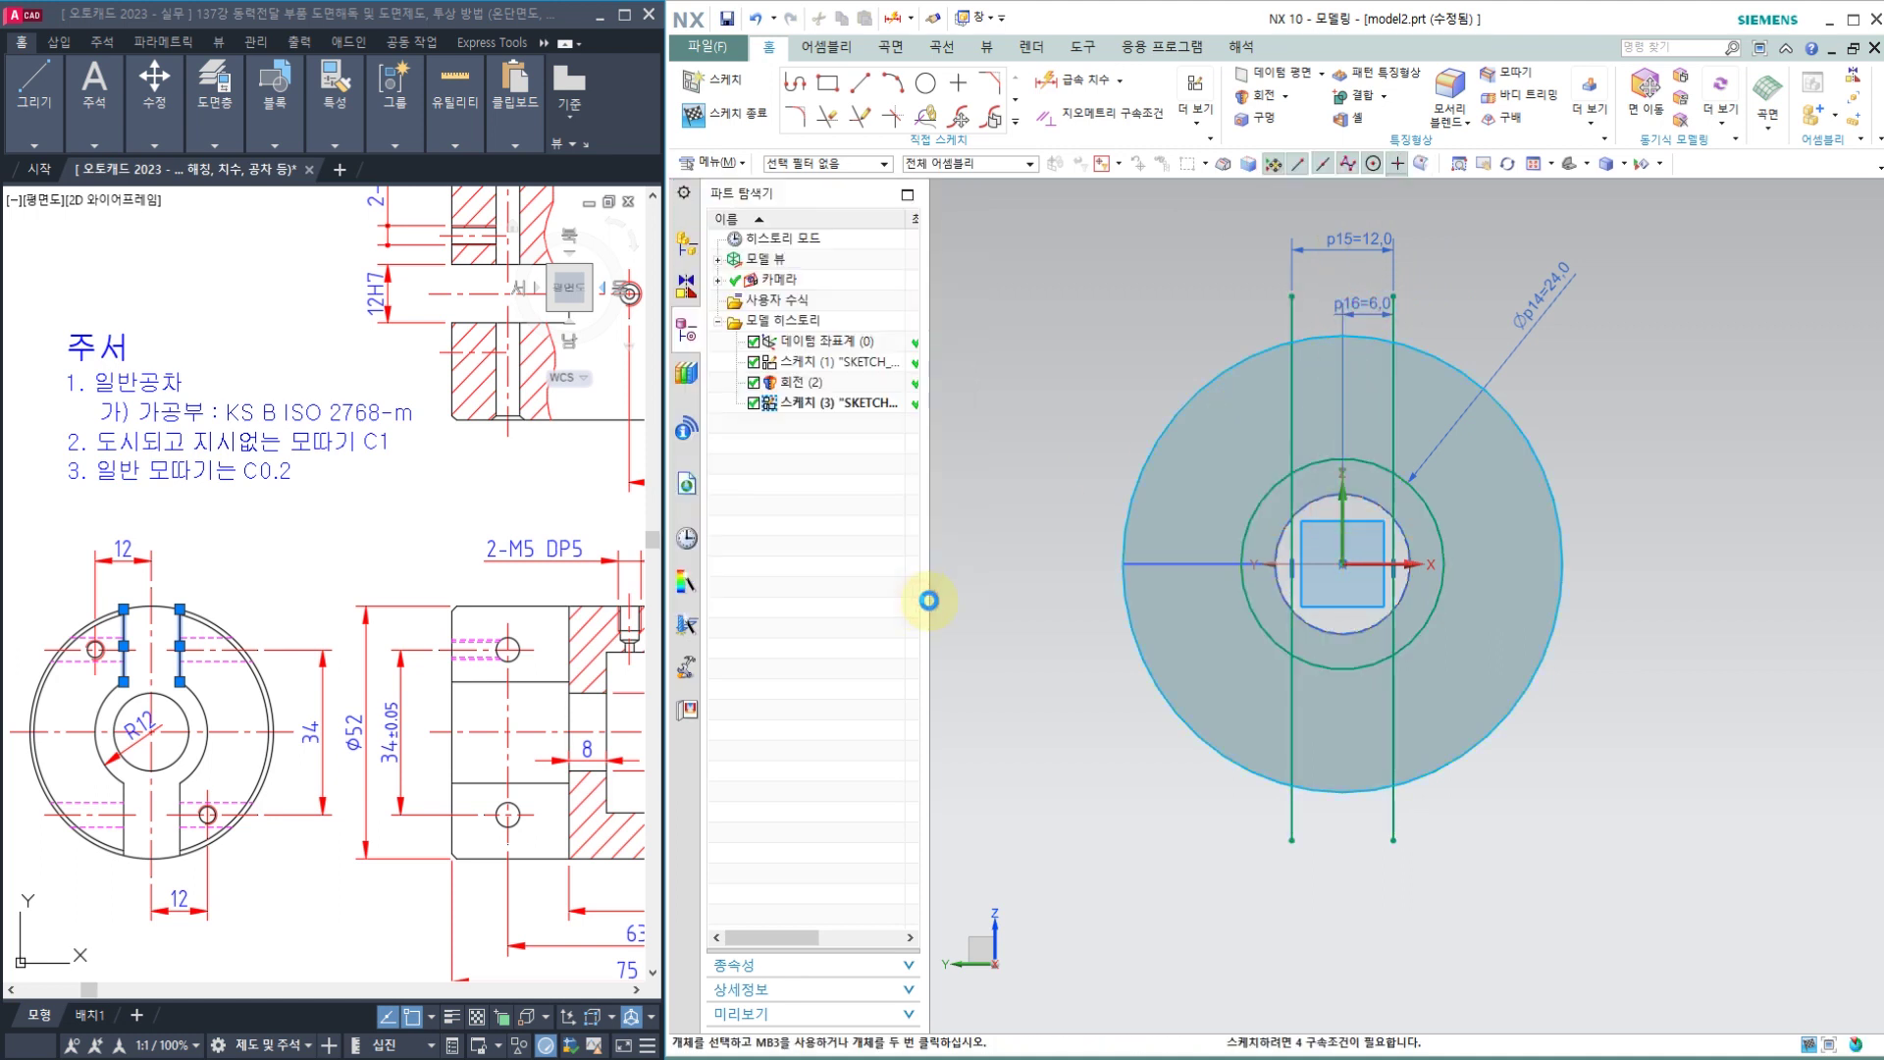
Step: Try to trim the two vertical lines, the 24 mm circle and the projected outer circle to the slotted end profile
{"action": "left_click", "coordinate": [834, 120]}
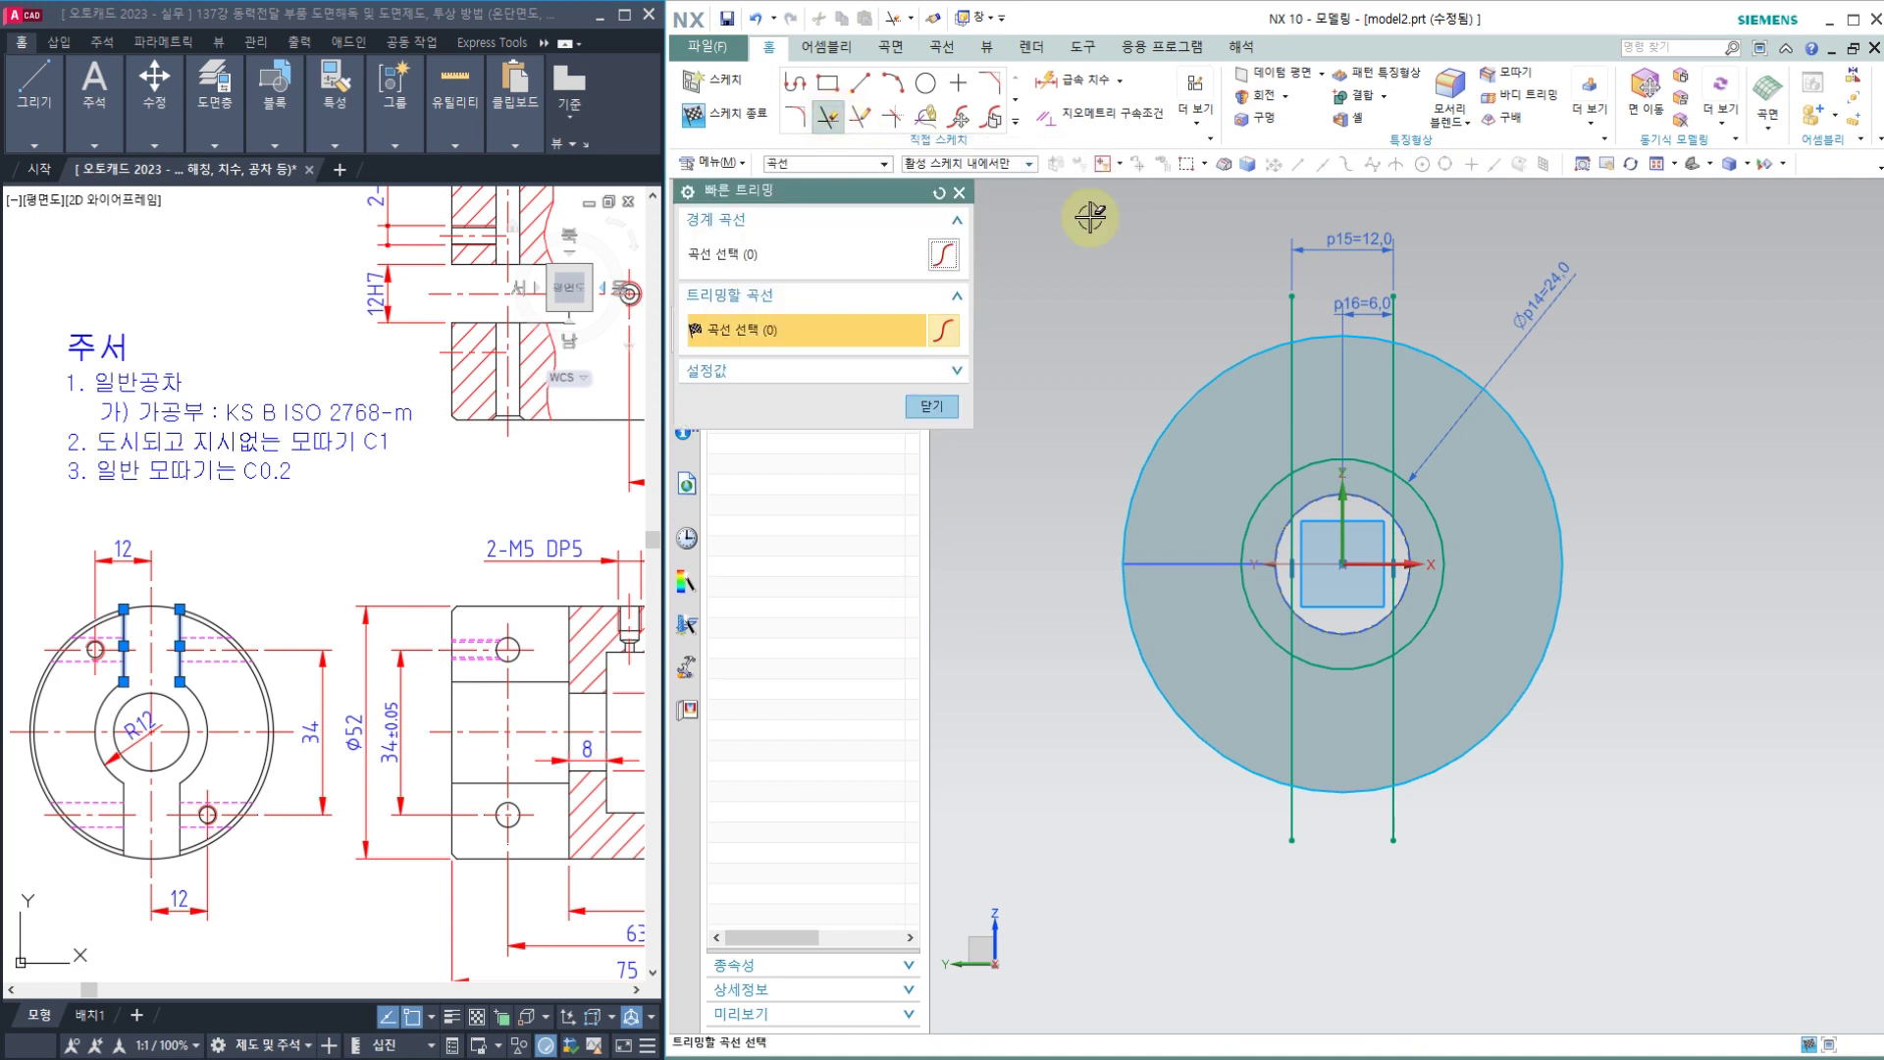
{"action": "left_click", "coordinate": [1289, 310]}
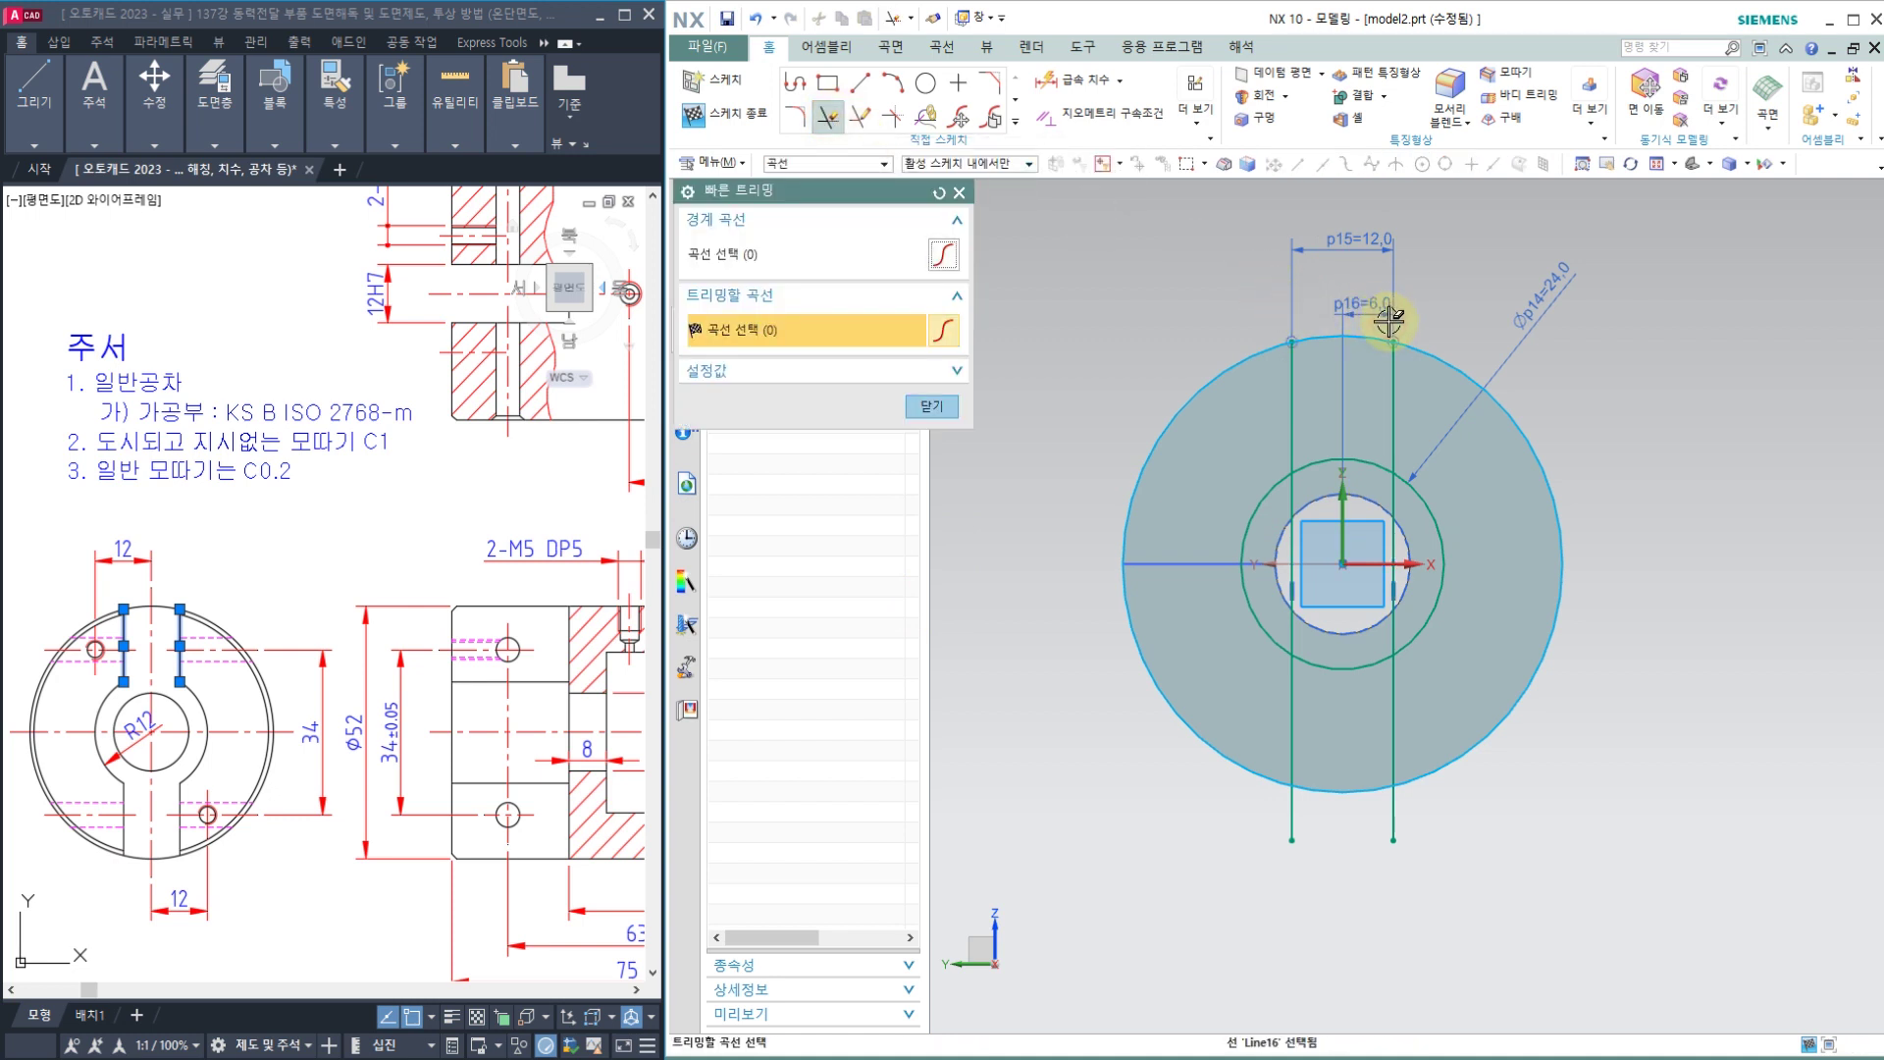
{"action": "left_click", "coordinate": [1376, 334]}
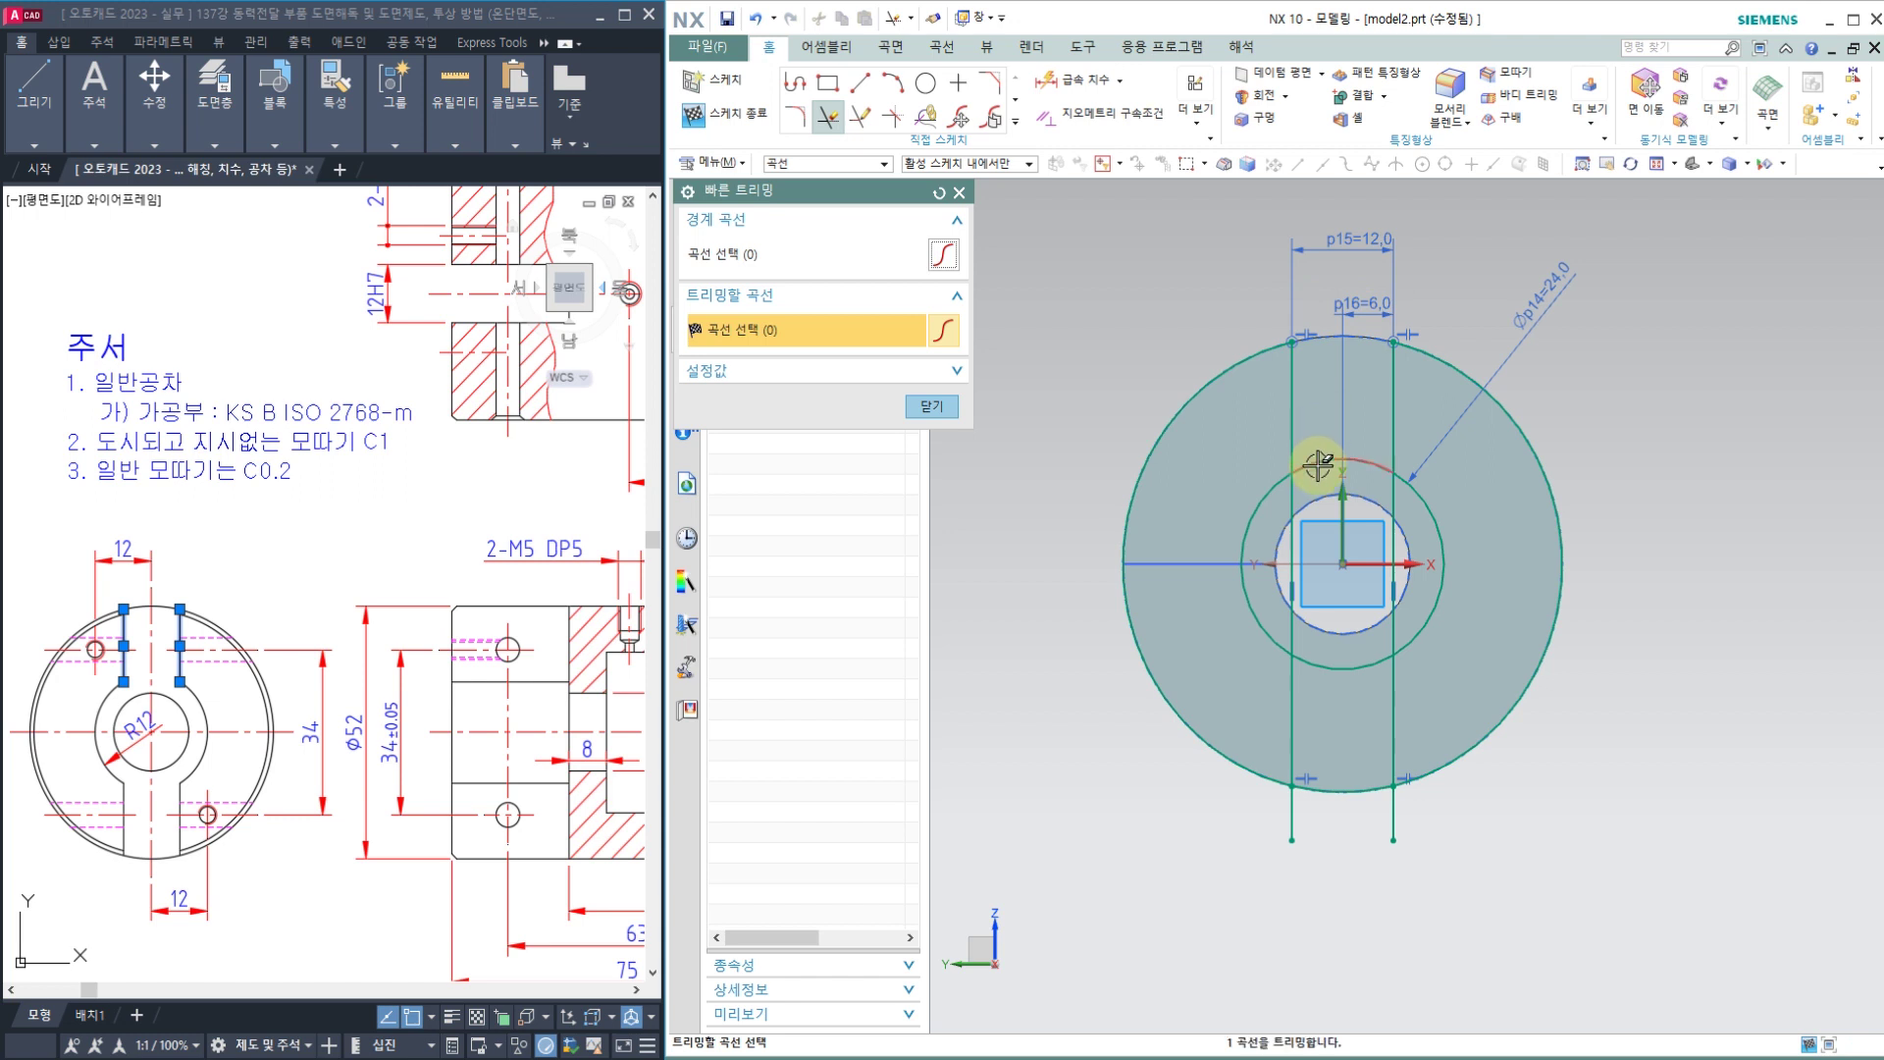
{"action": "left_click", "coordinate": [1317, 465]}
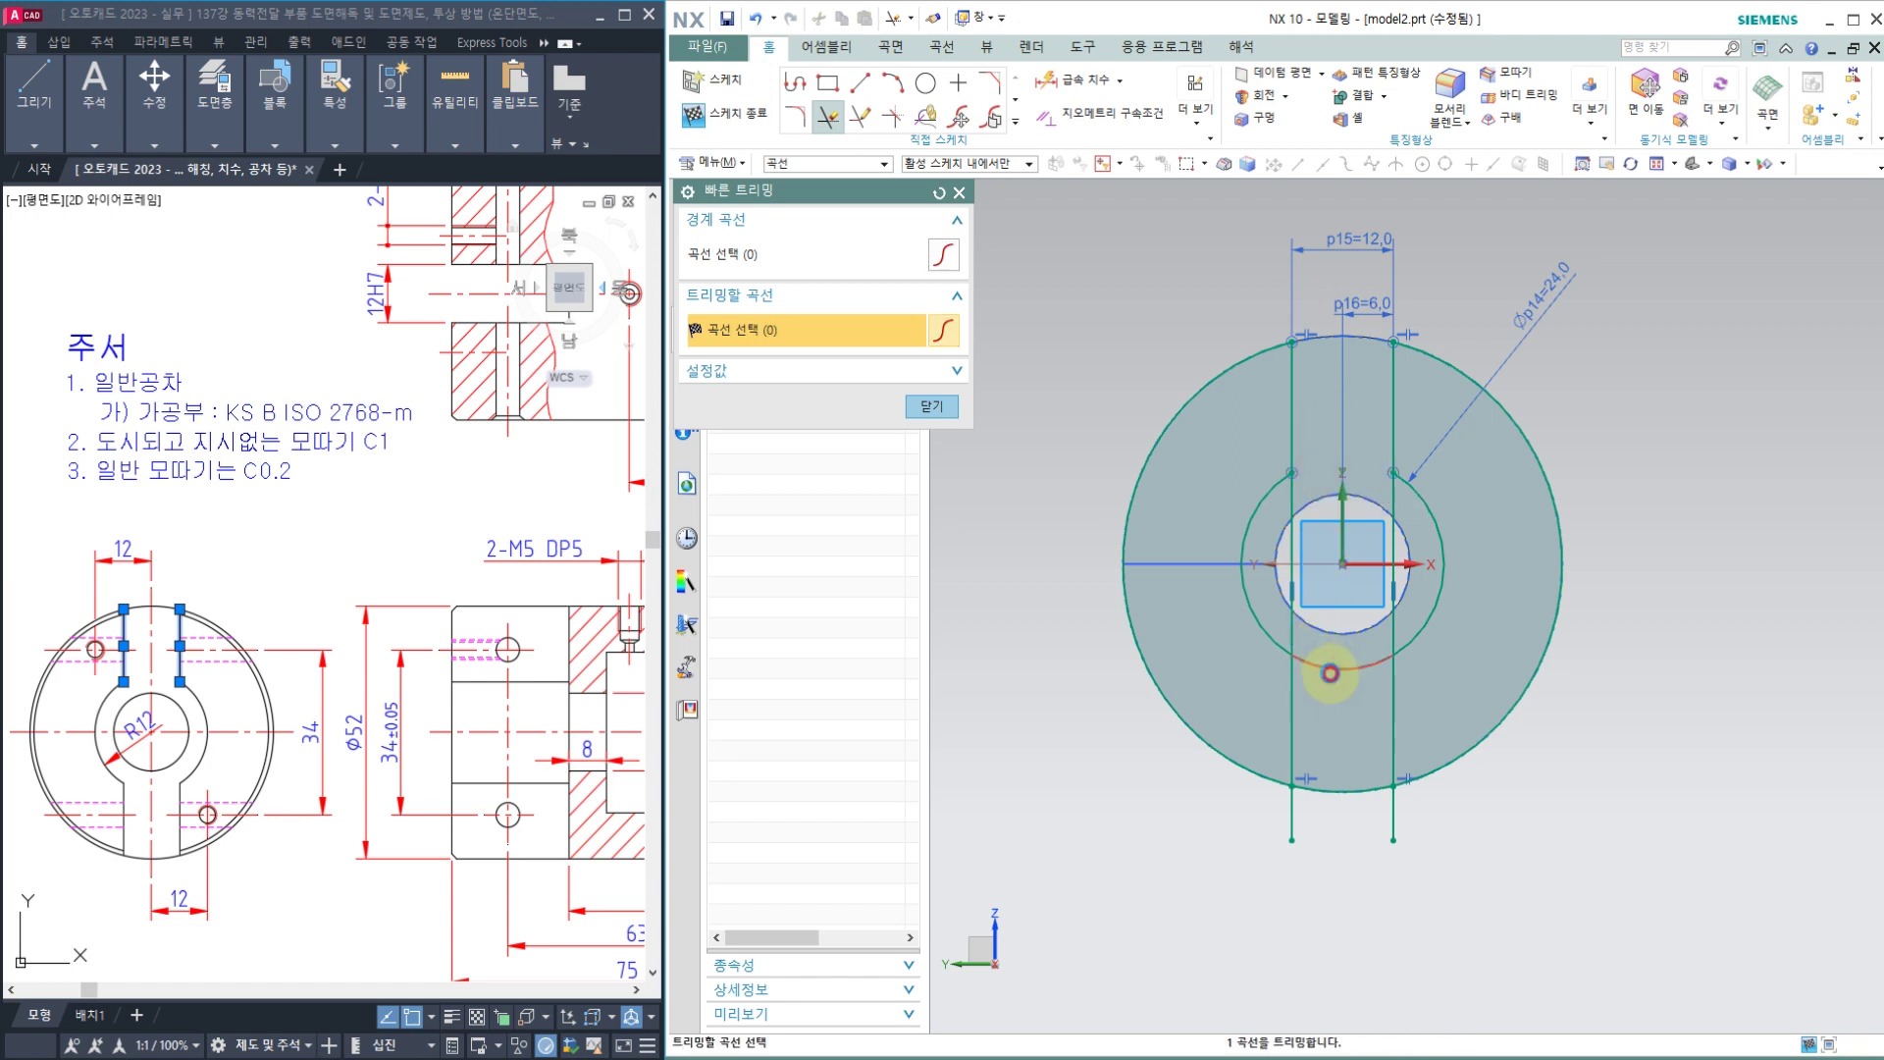
{"action": "left_click", "coordinate": [1318, 664]}
{"action": "left_click", "coordinate": [1291, 628]}
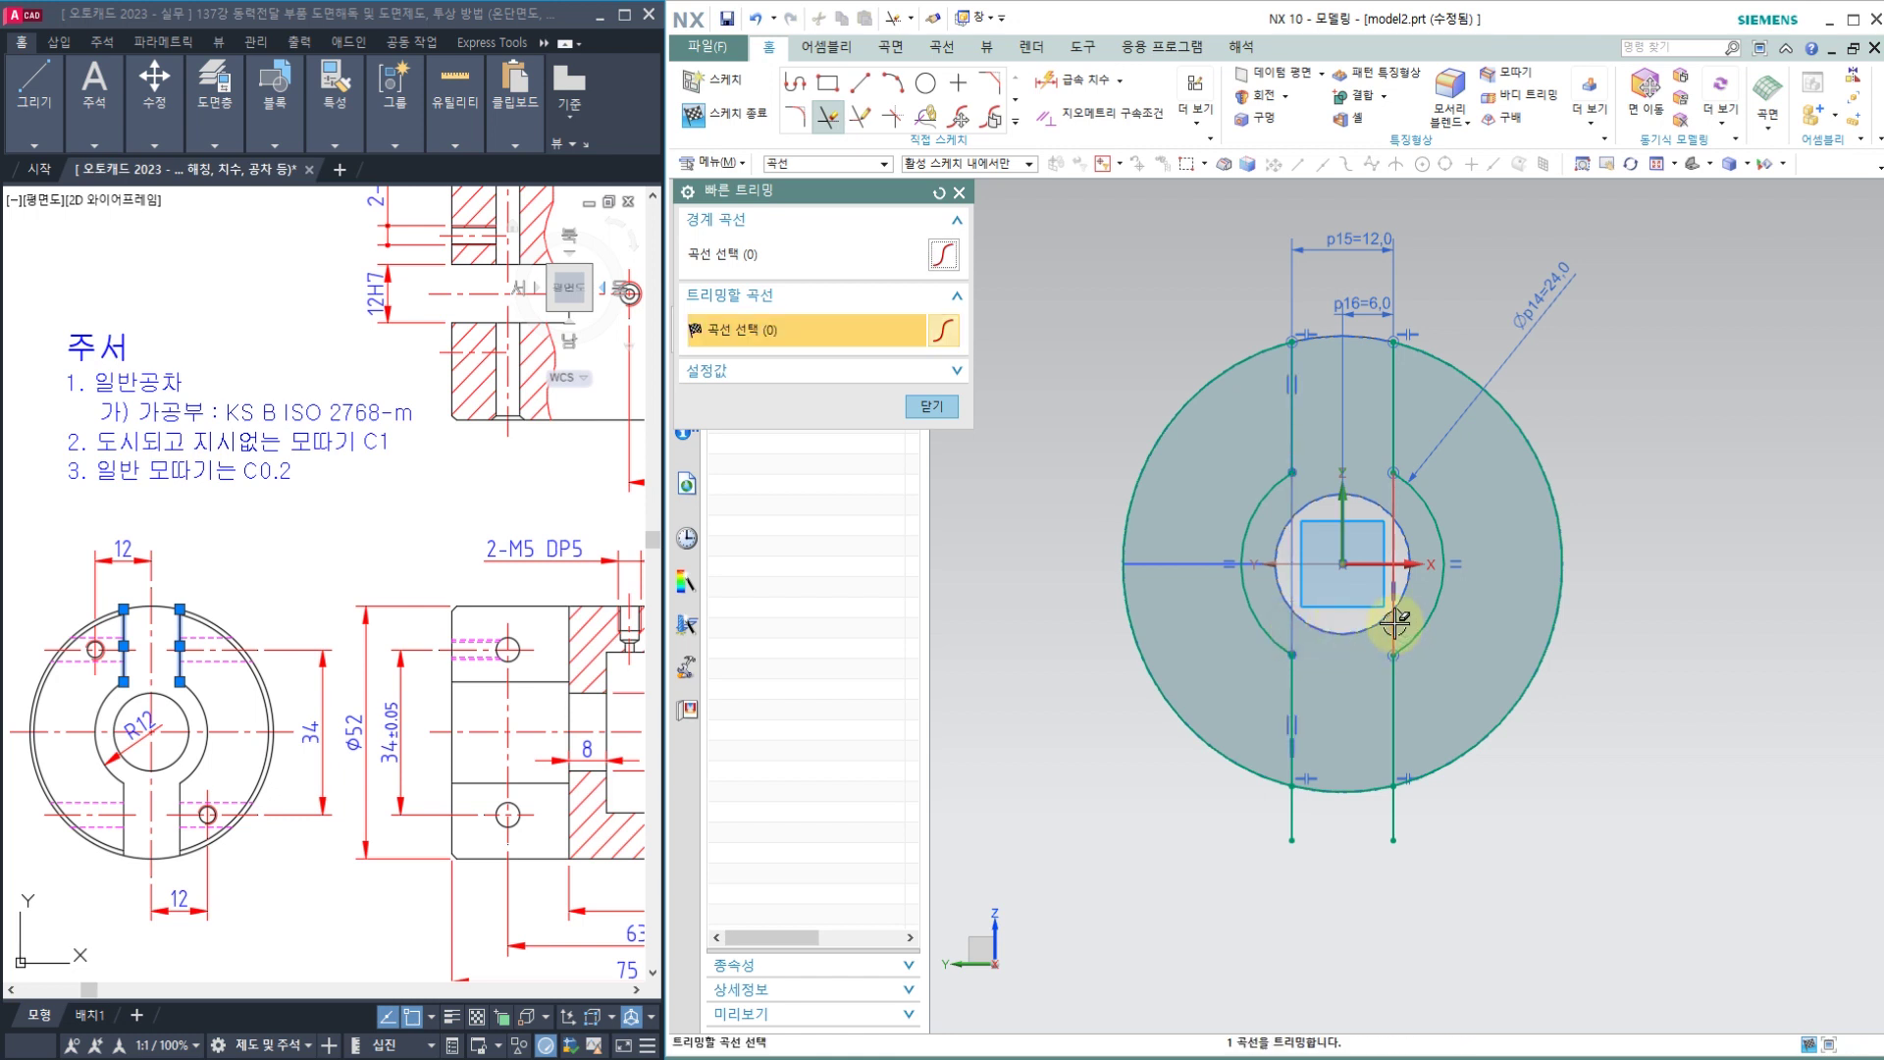
{"action": "left_click", "coordinate": [1397, 819]}
{"action": "left_click", "coordinate": [1297, 826]}
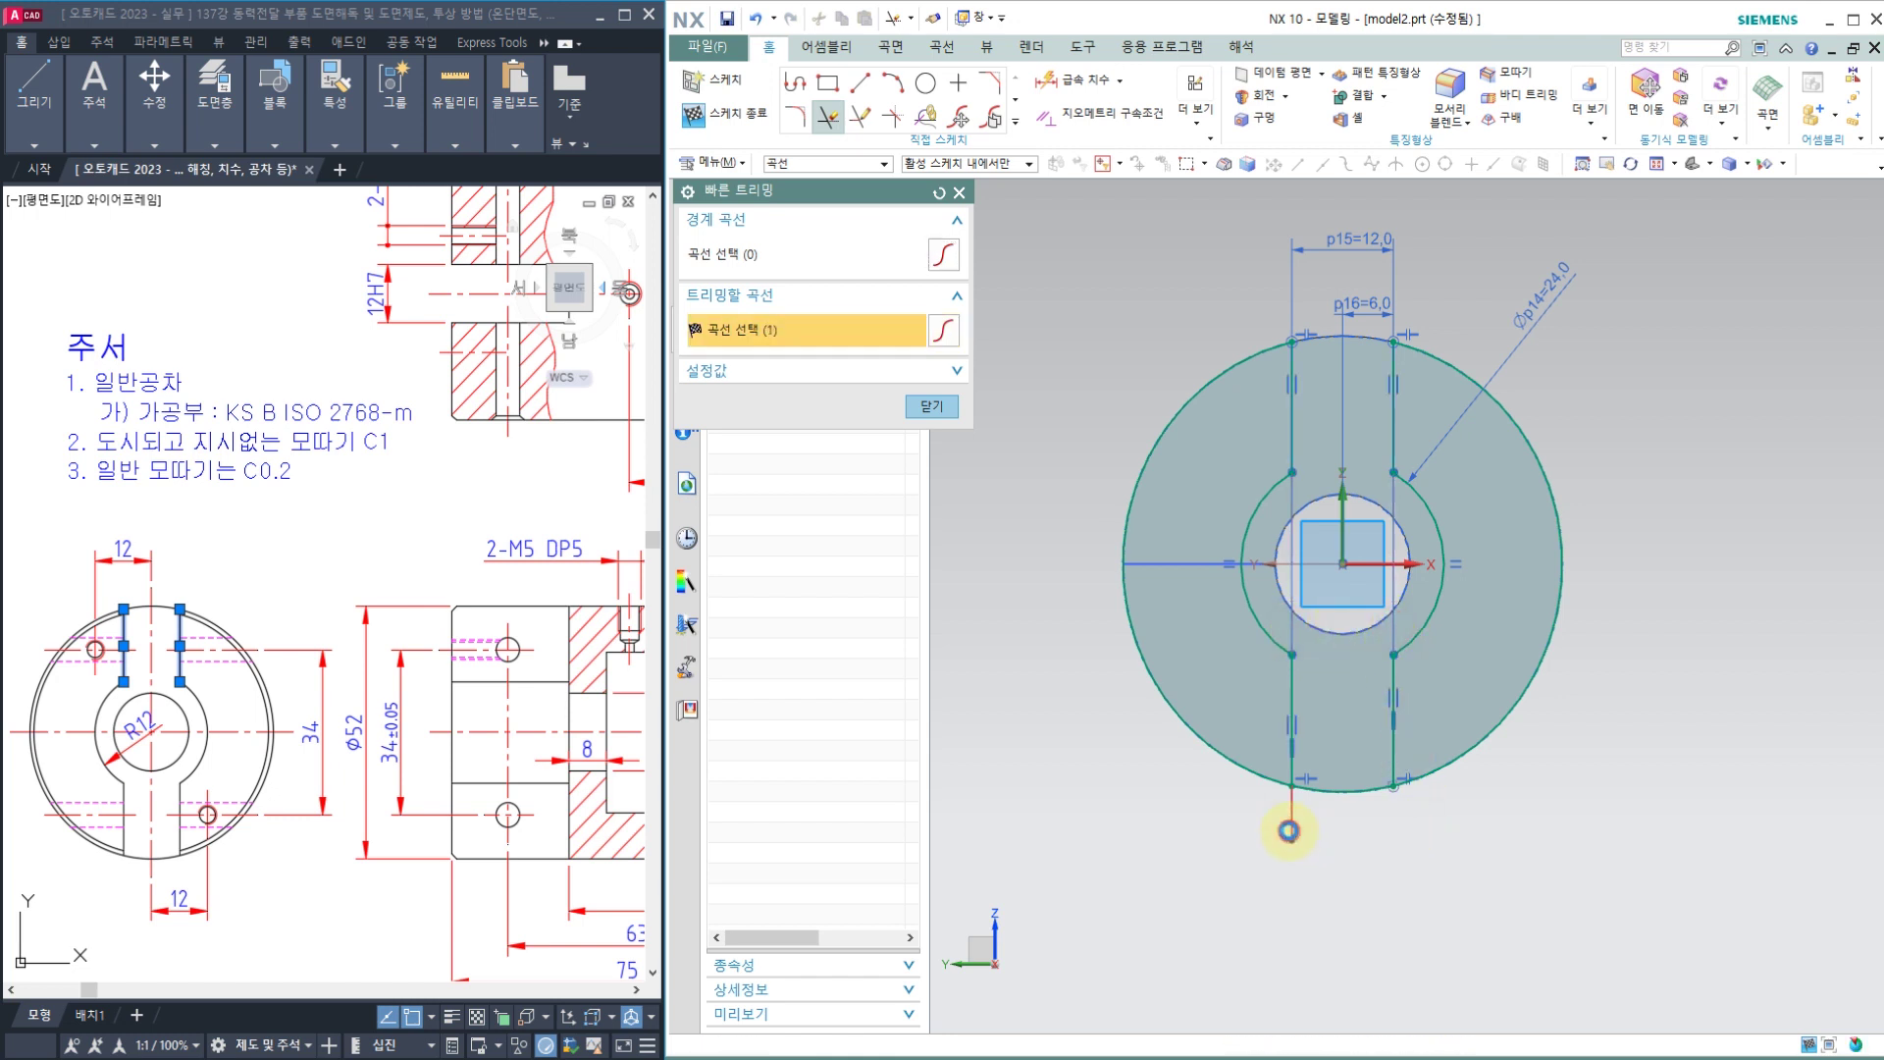
{"action": "left_click", "coordinate": [1336, 791]}
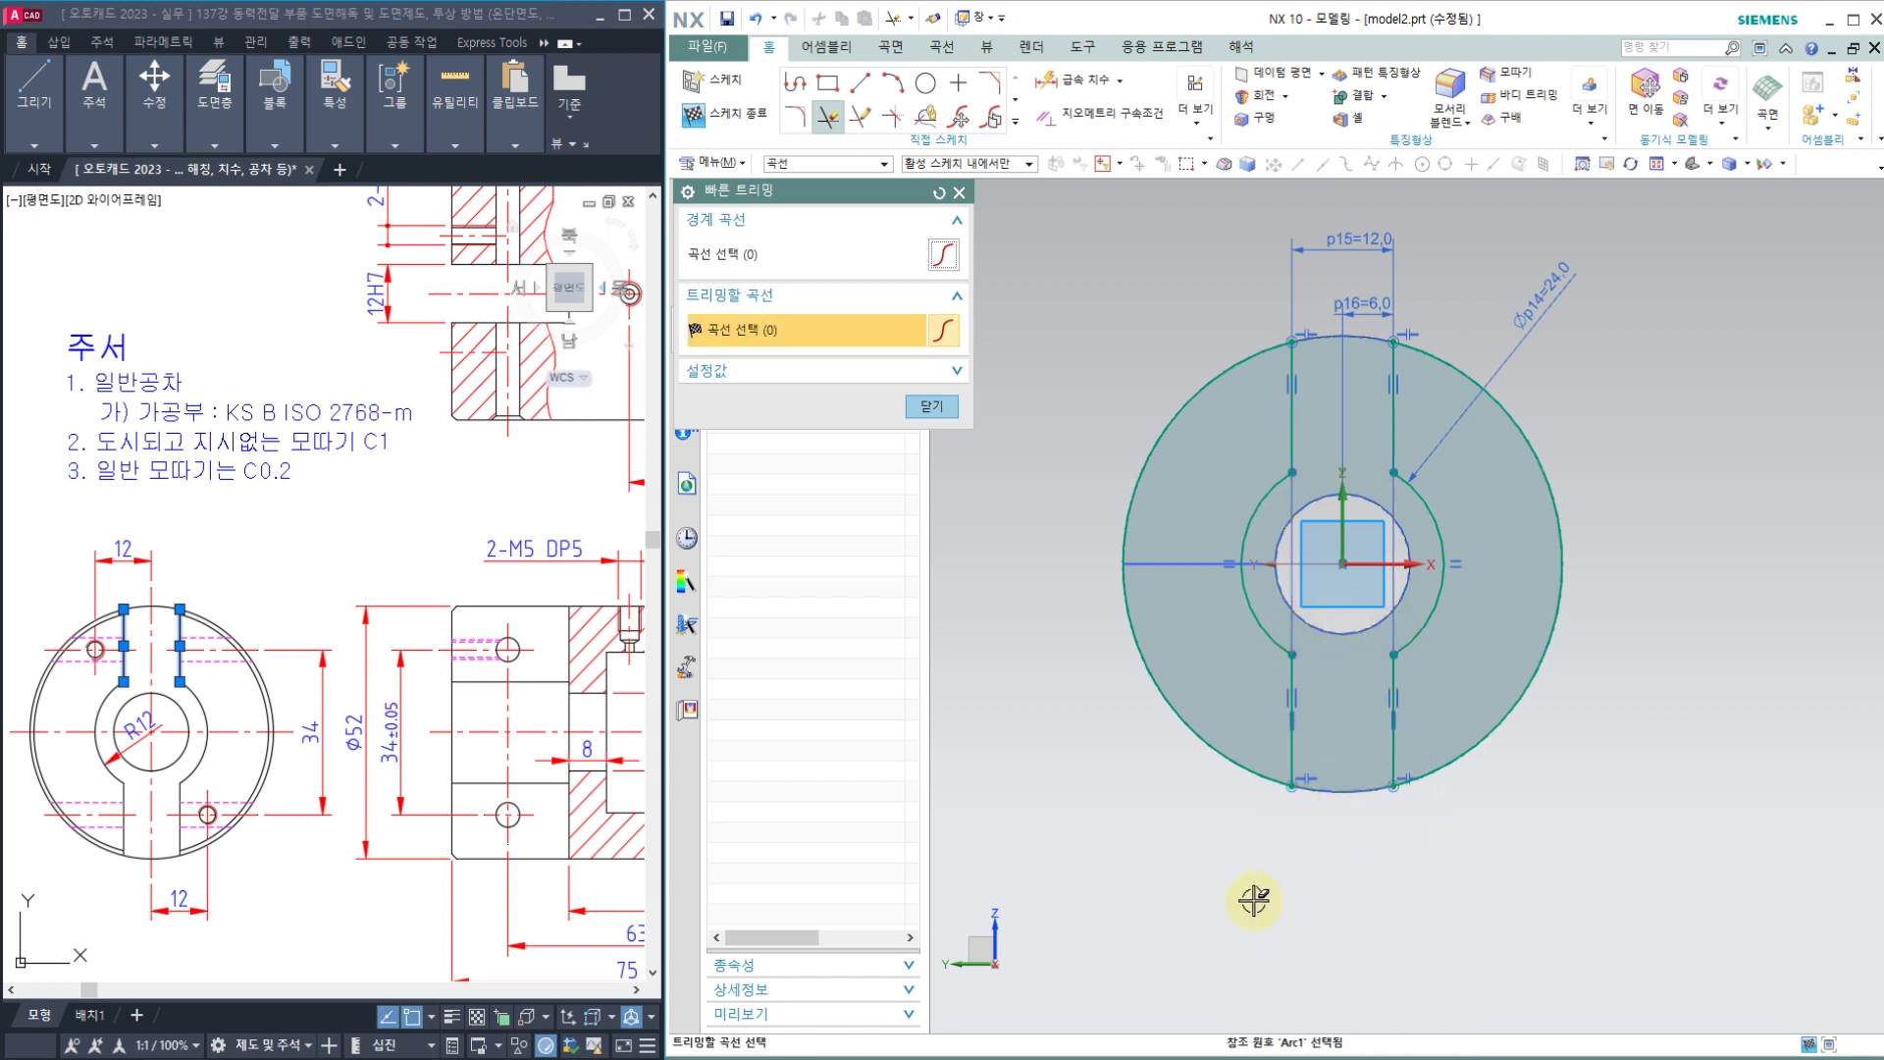
{"action": "left_click", "coordinate": [931, 405]}
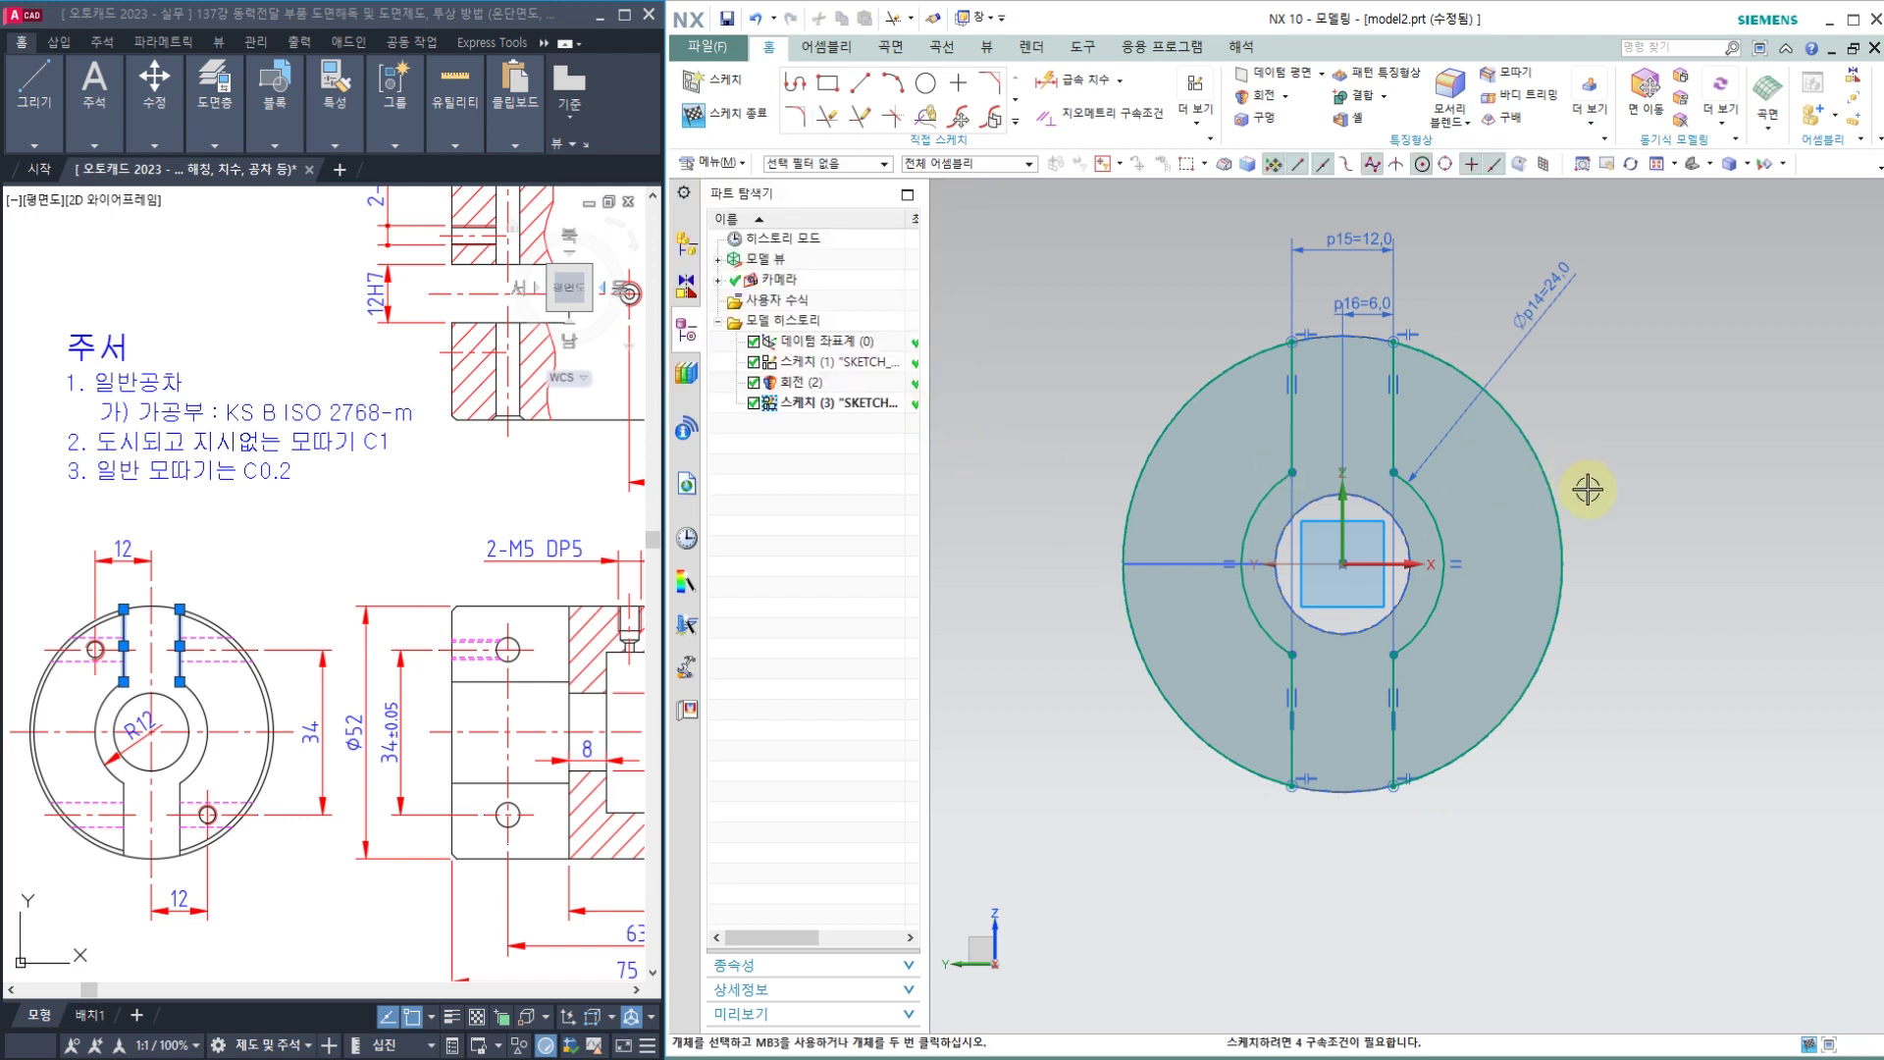
Step: Undo all the trims made to the vertical lines, the 24 mm circle and the outer circle
{"action": "middle_click_drag", "start_coordinate": [1662, 528], "coordinate": [1628, 551]}
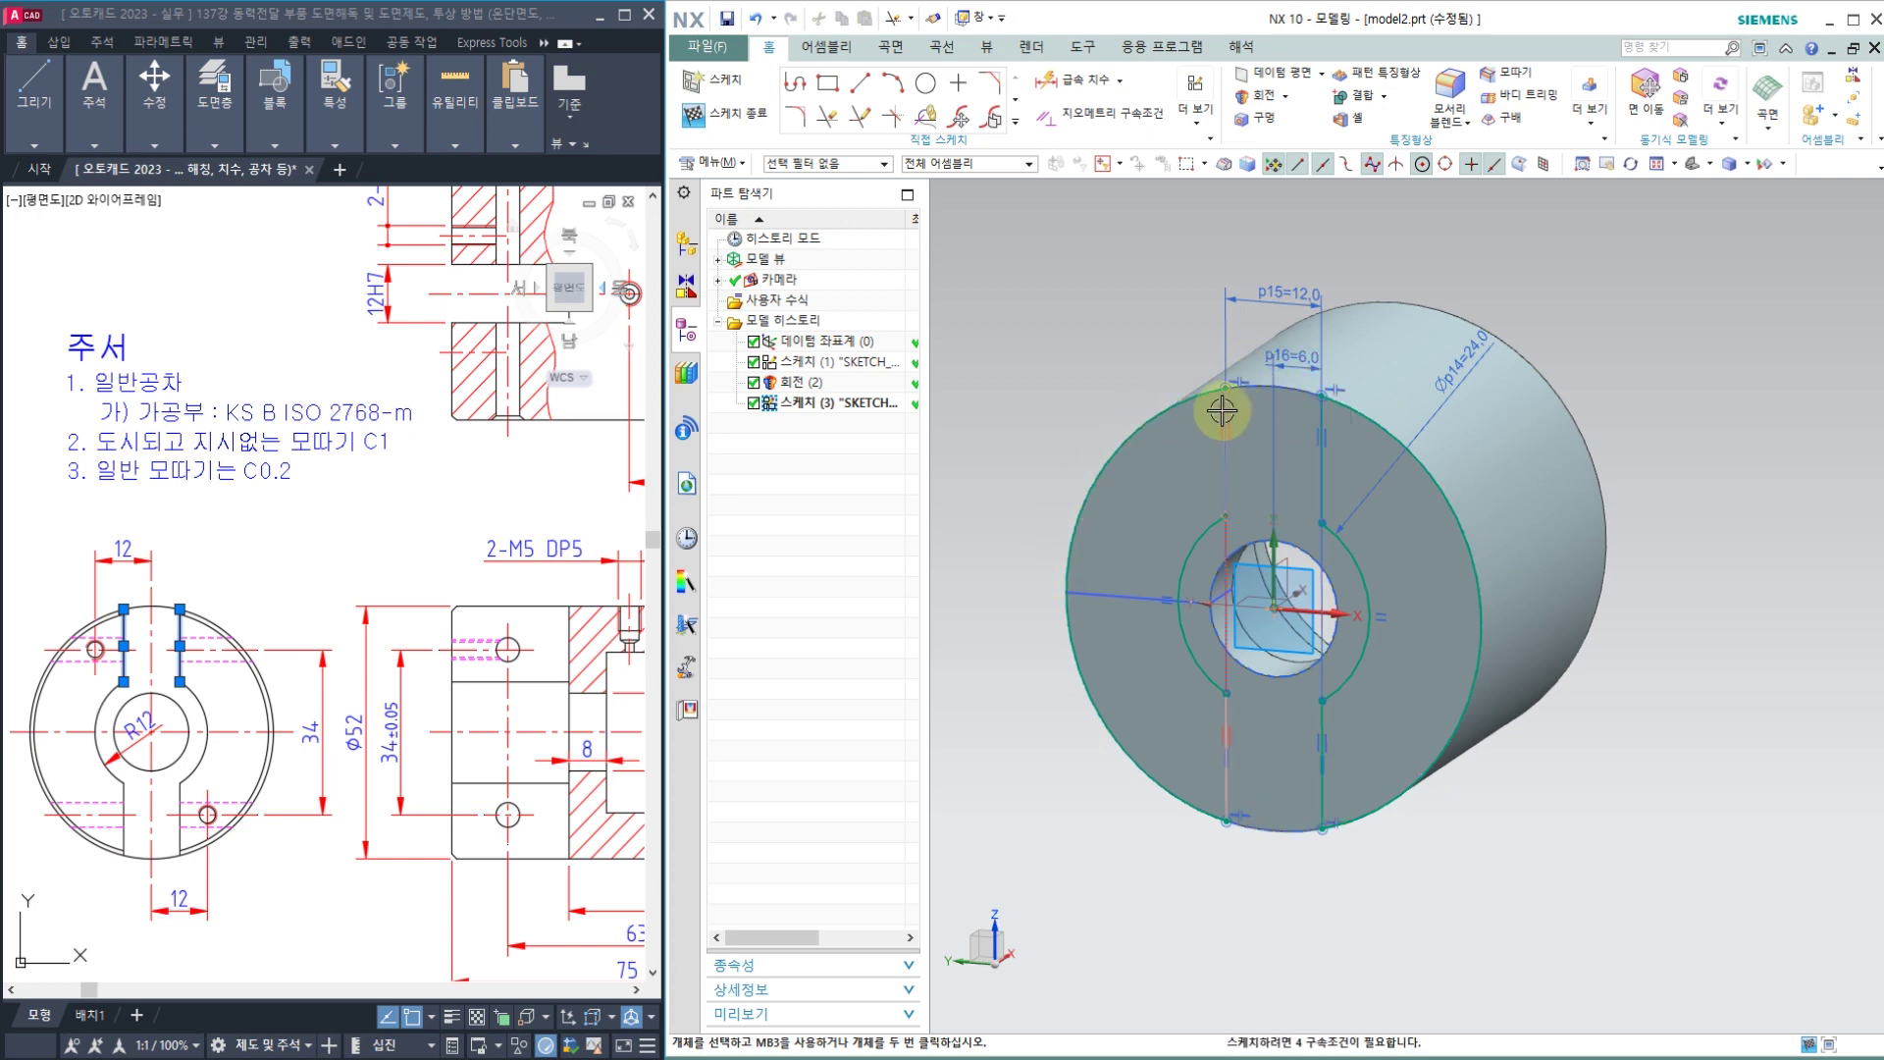
{"action": "middle_click_drag", "start_coordinate": [1136, 386], "coordinate": [1136, 385]}
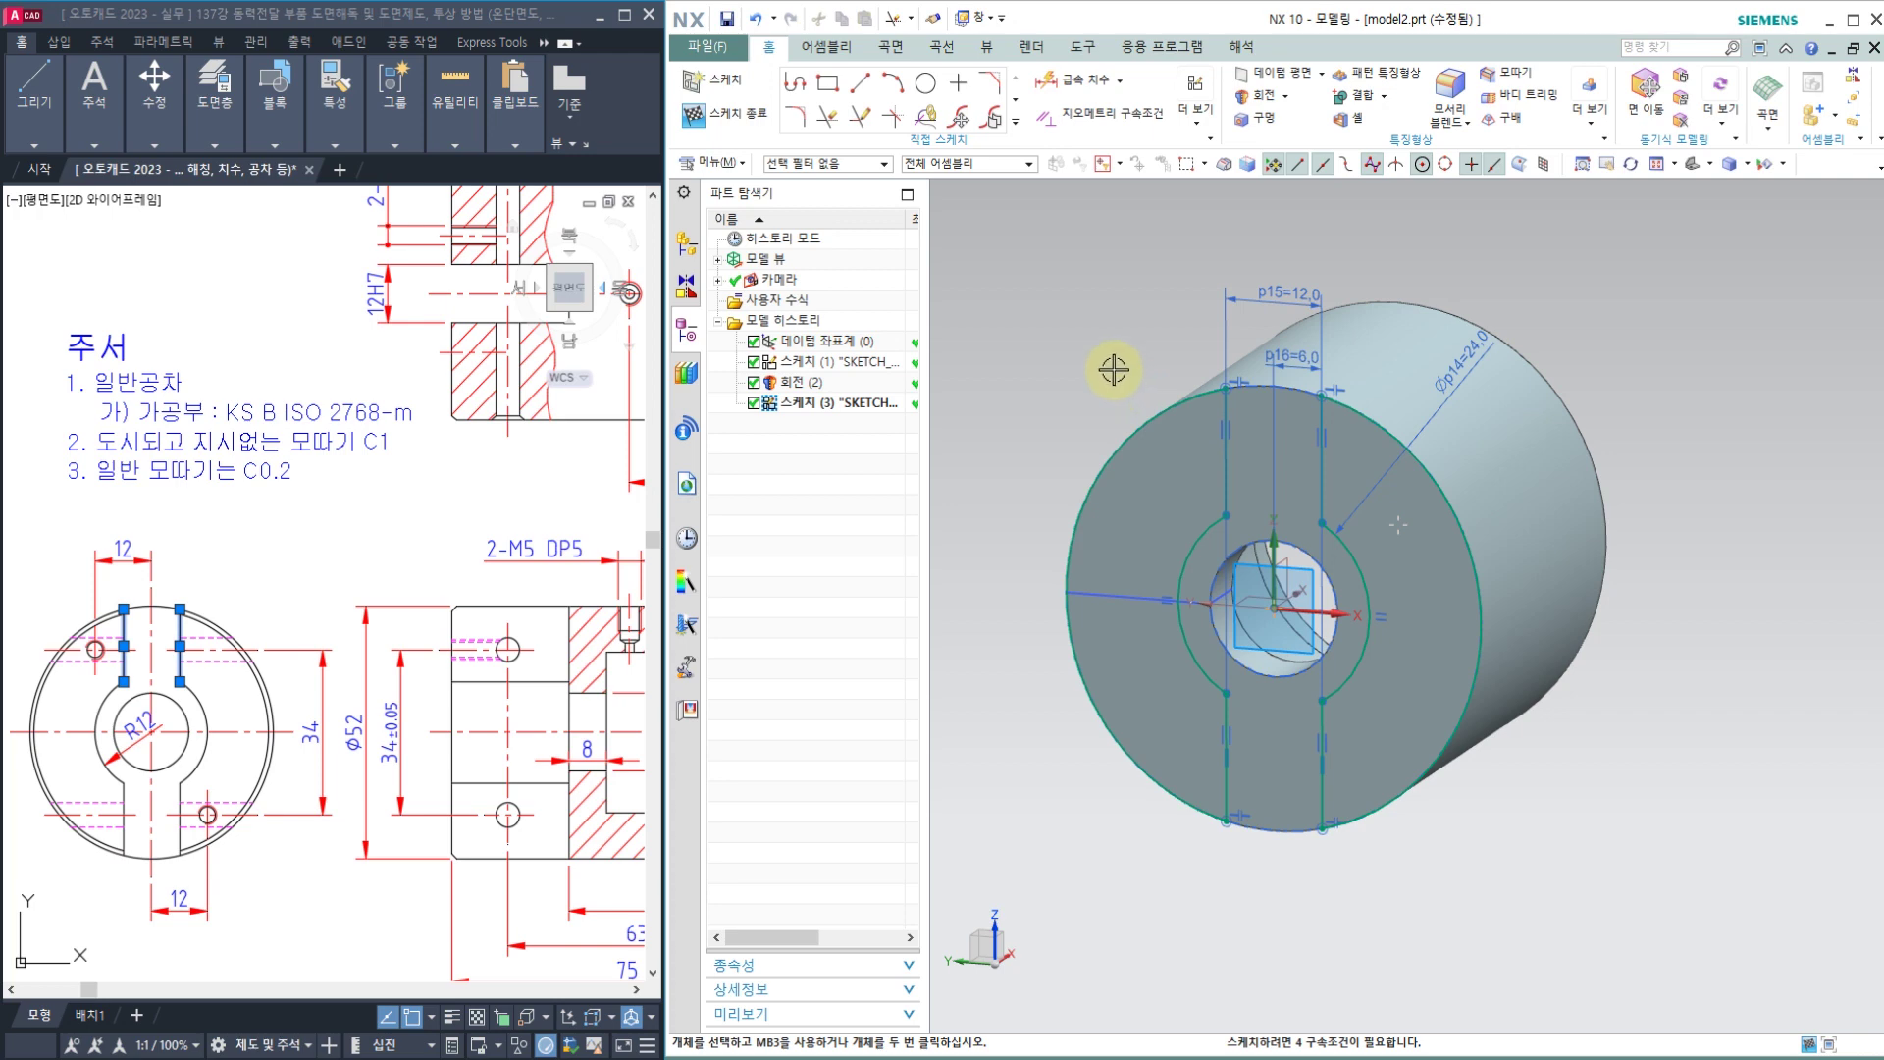
{"action": "key", "text": "F8"}
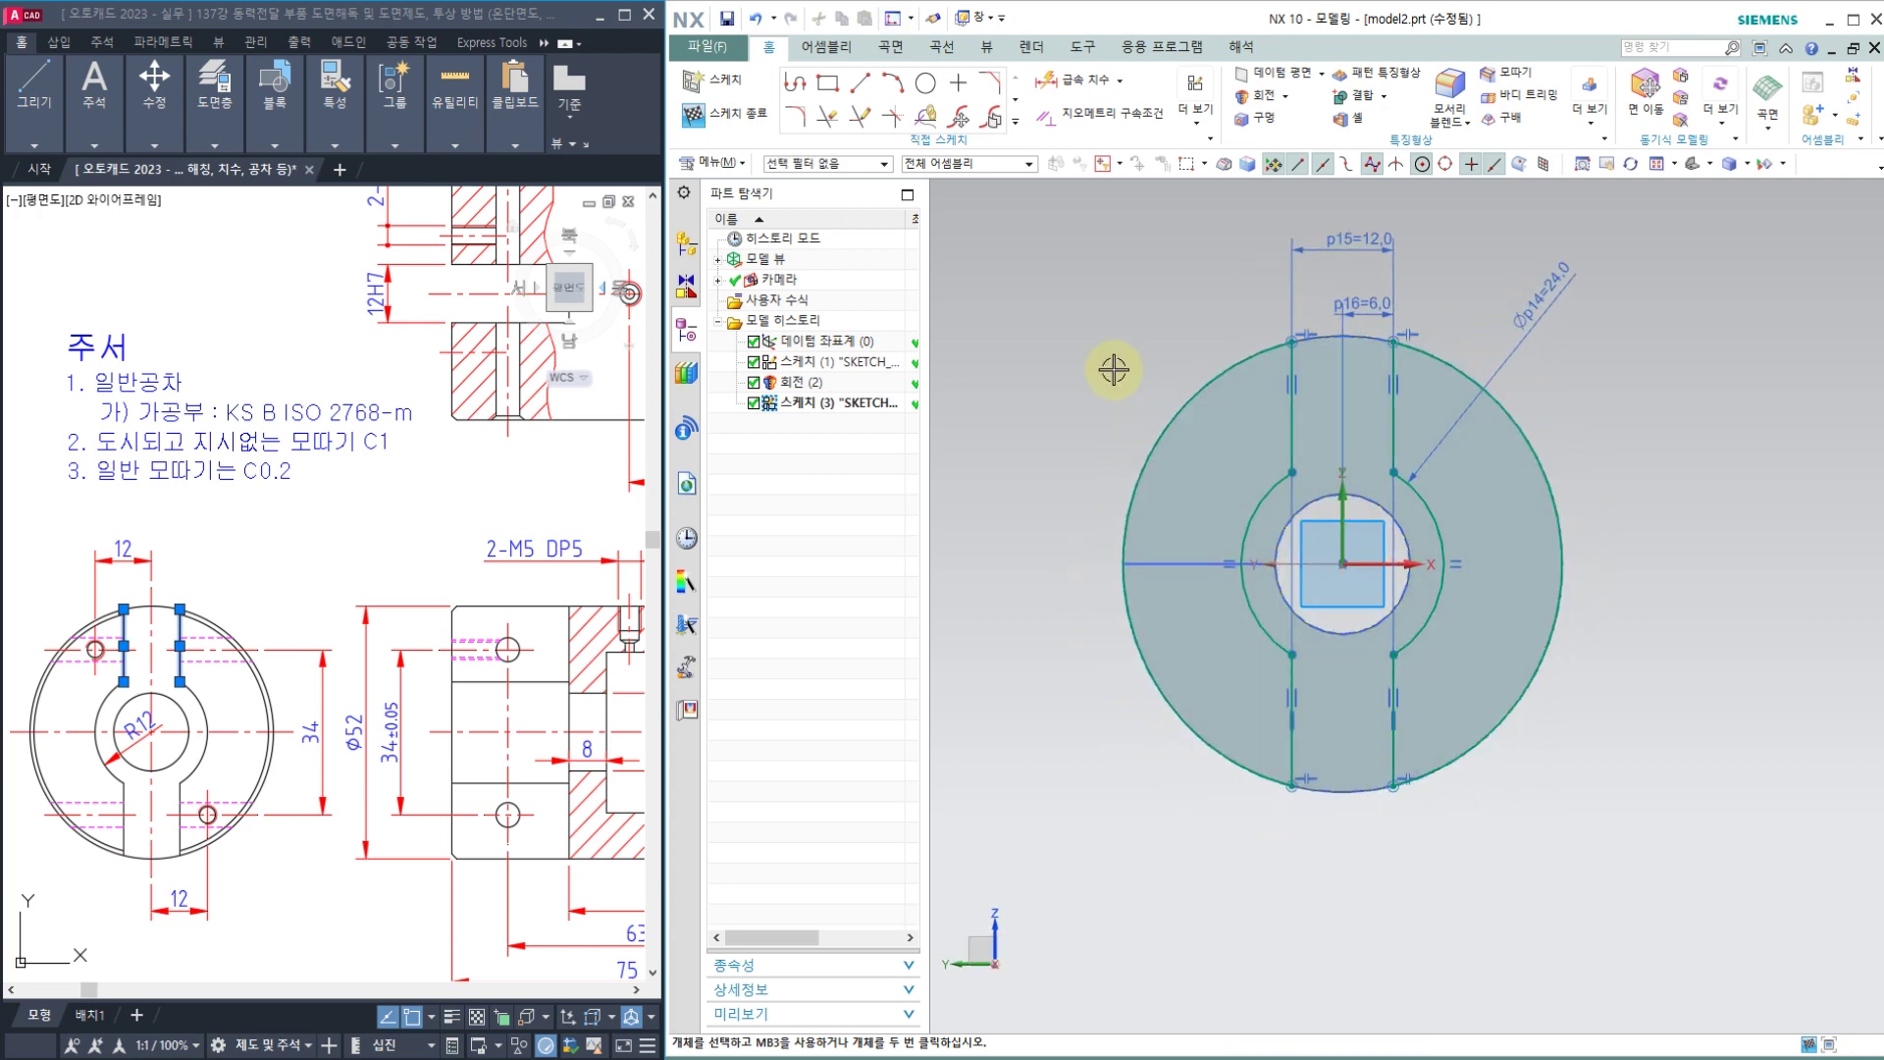
{"action": "key", "text": "ctrl+z"}
{"action": "key", "text": "ctrl+z"}
{"action": "key", "text": "ctrl+z"}
{"action": "key", "text": "ctrl+z"}
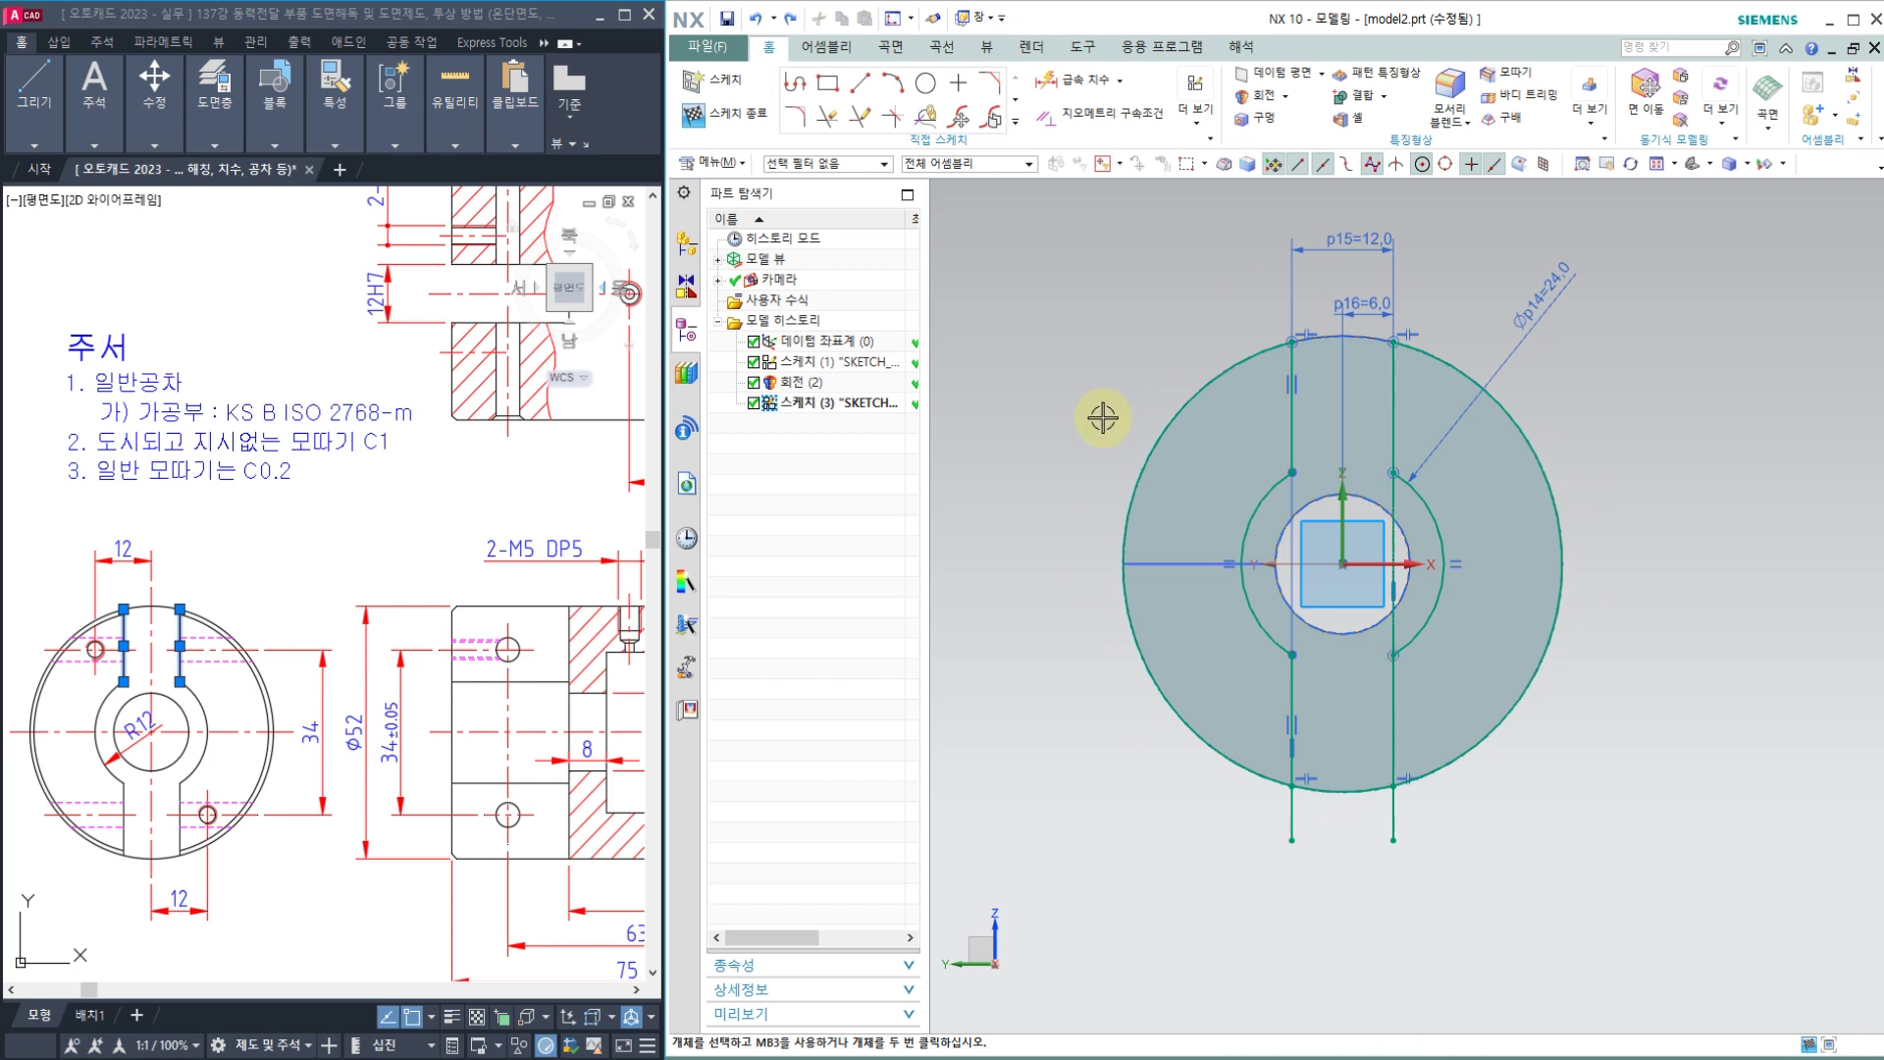
{"action": "key", "text": "ctrl+z"}
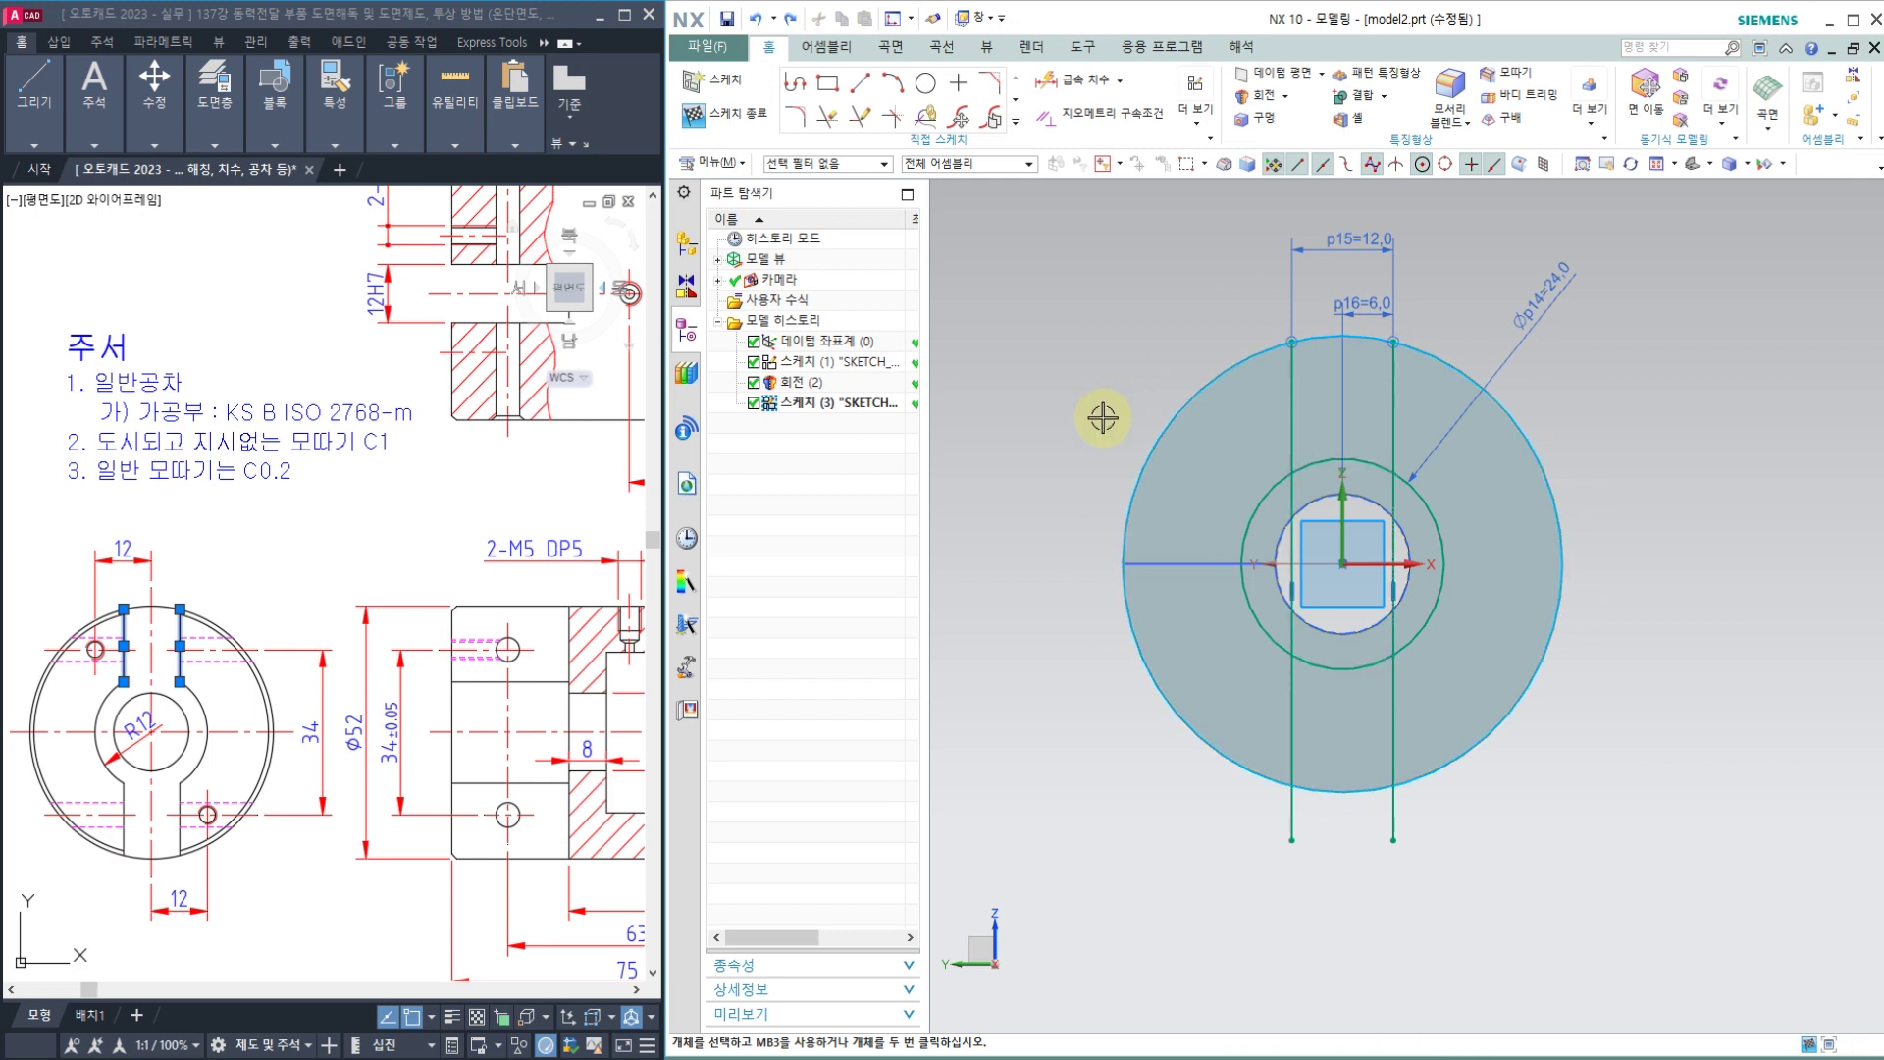
{"action": "key", "text": "ctrl+z"}
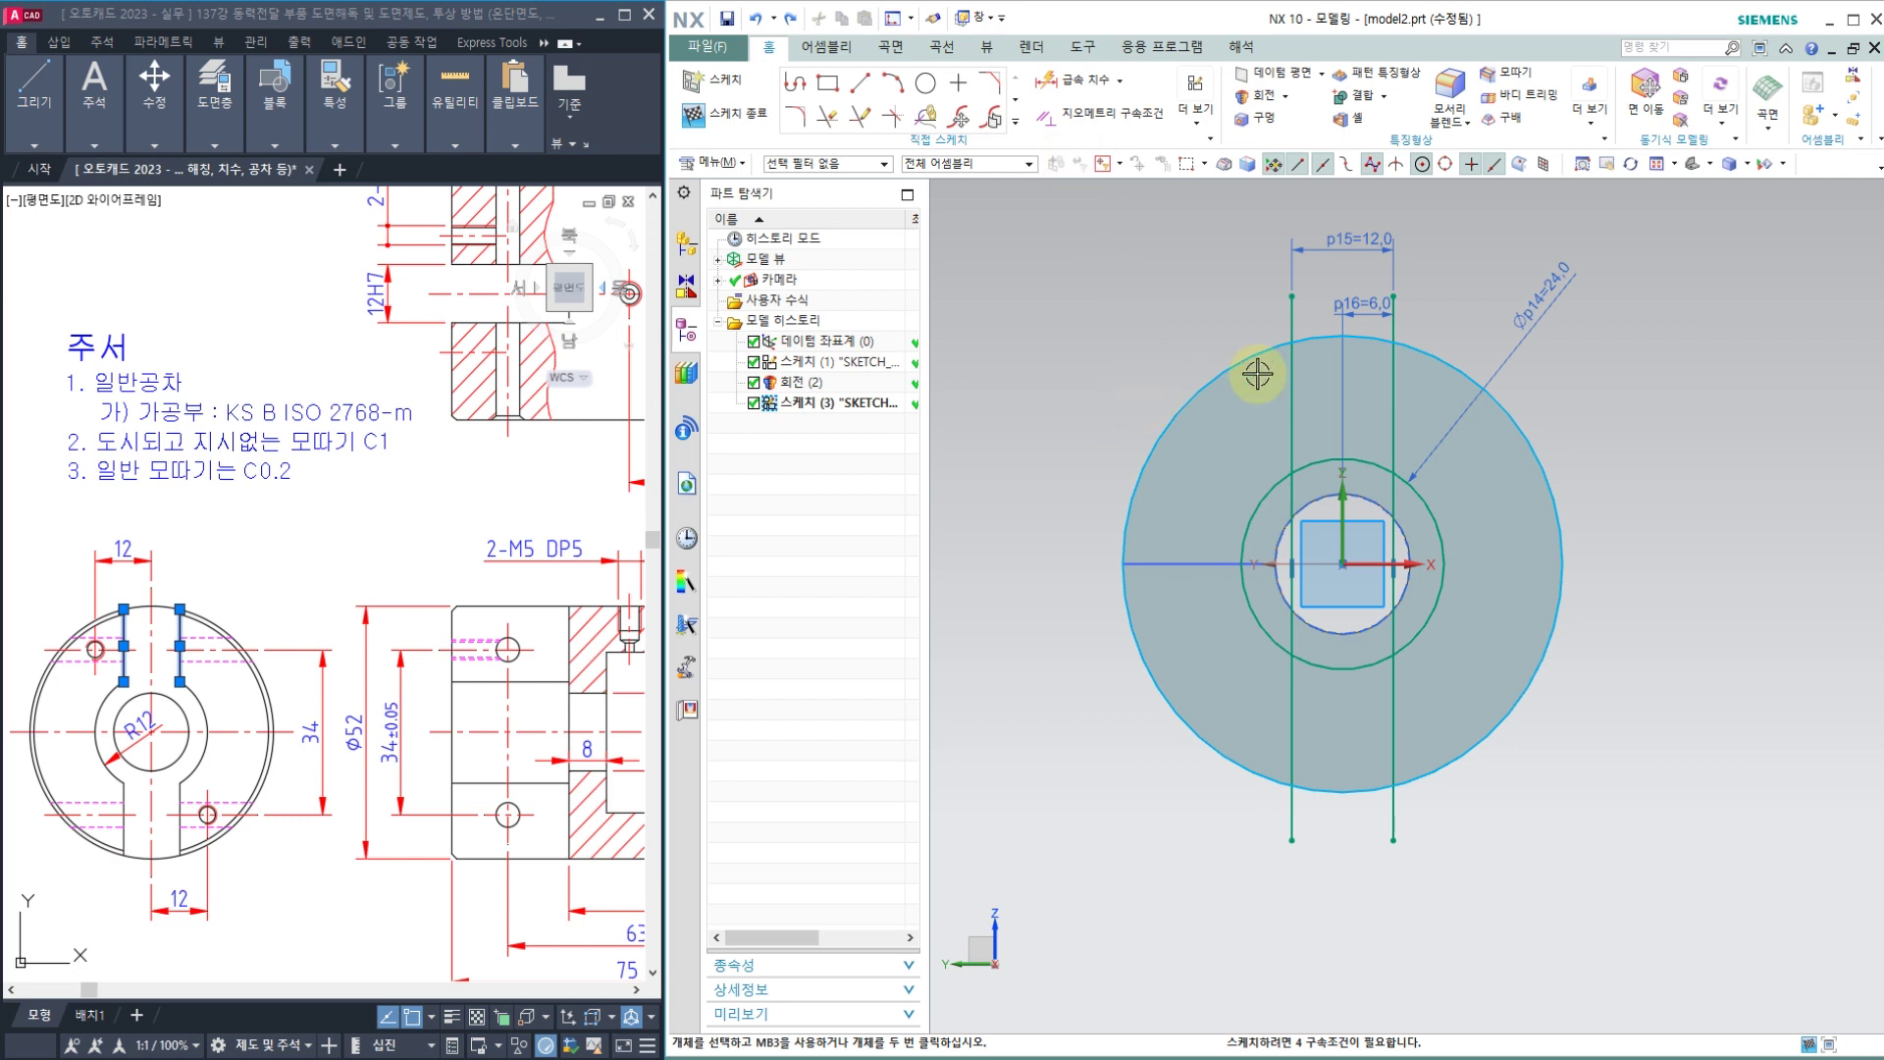
{"action": "left_click", "coordinate": [1069, 76]}
{"action": "left_click", "coordinate": [959, 193]}
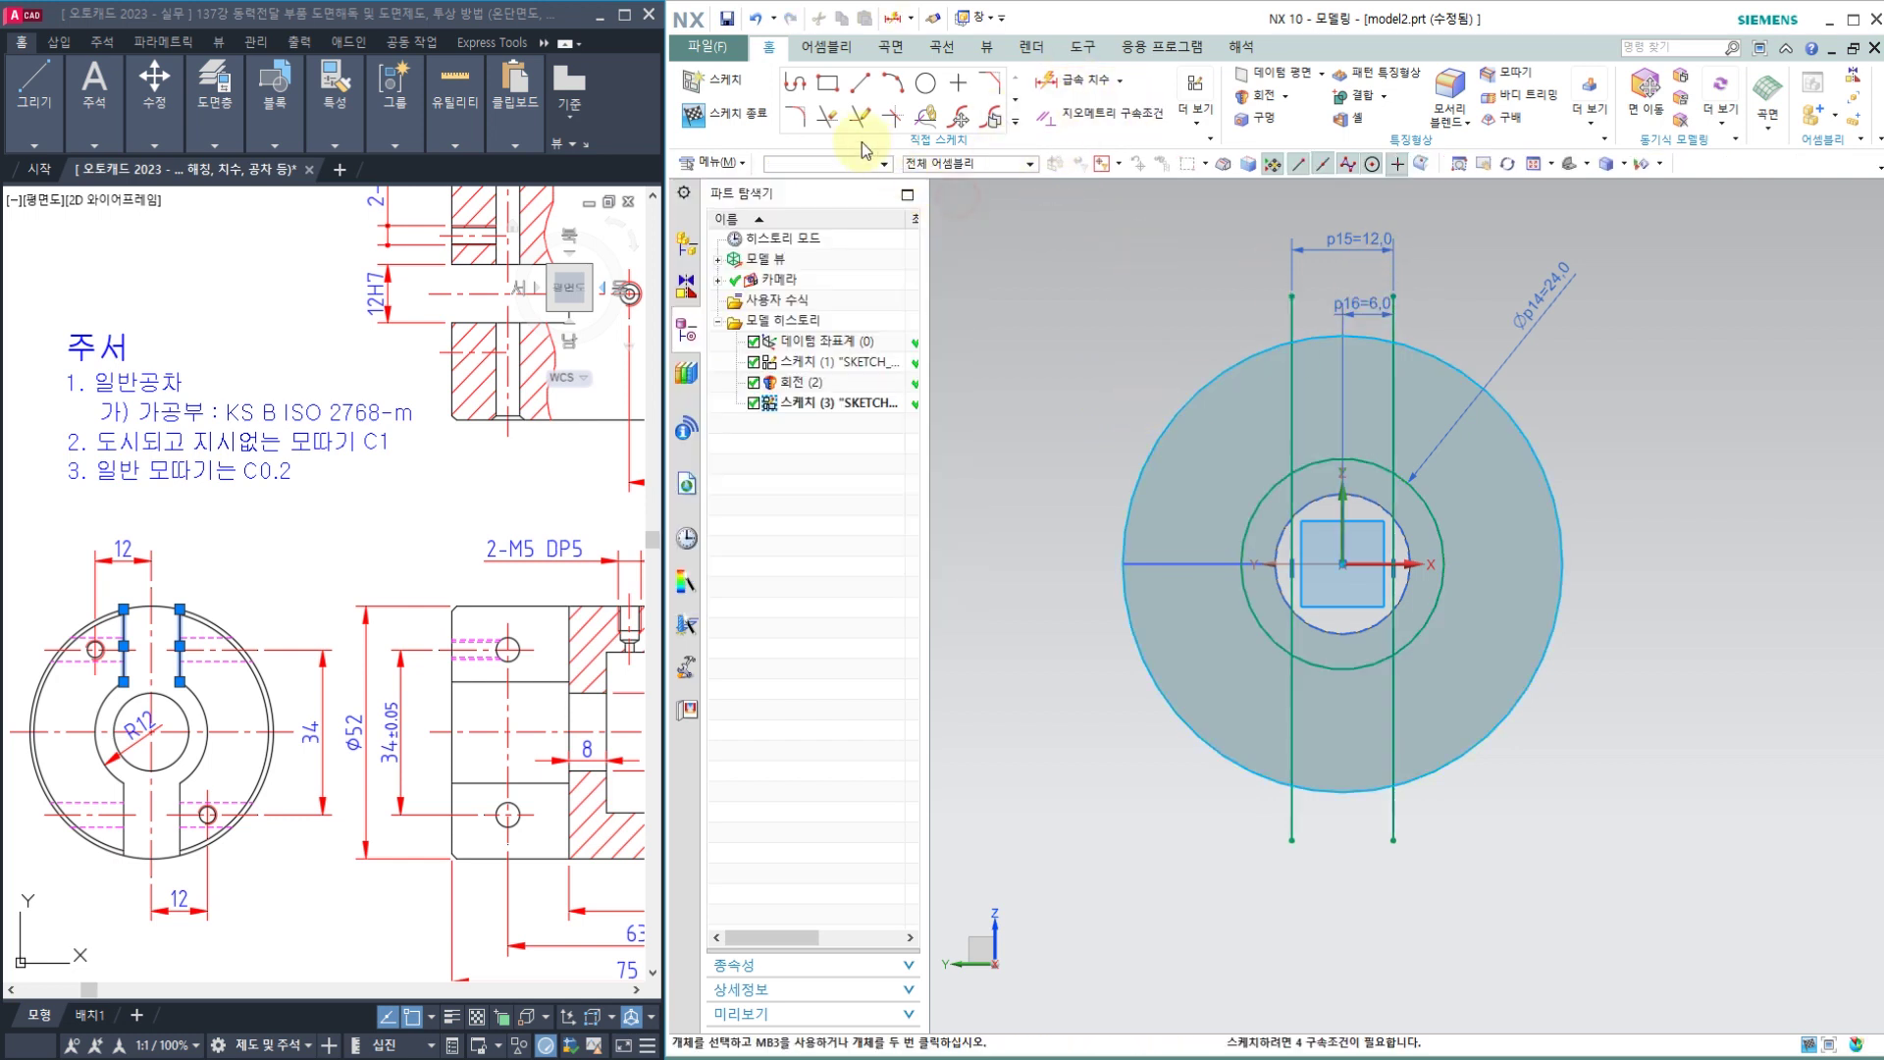
Step: Trim both ends of the two vertical lines where they extend beyond the outer circle
{"action": "left_click", "coordinate": [827, 115]}
{"action": "left_click", "coordinate": [1293, 311]}
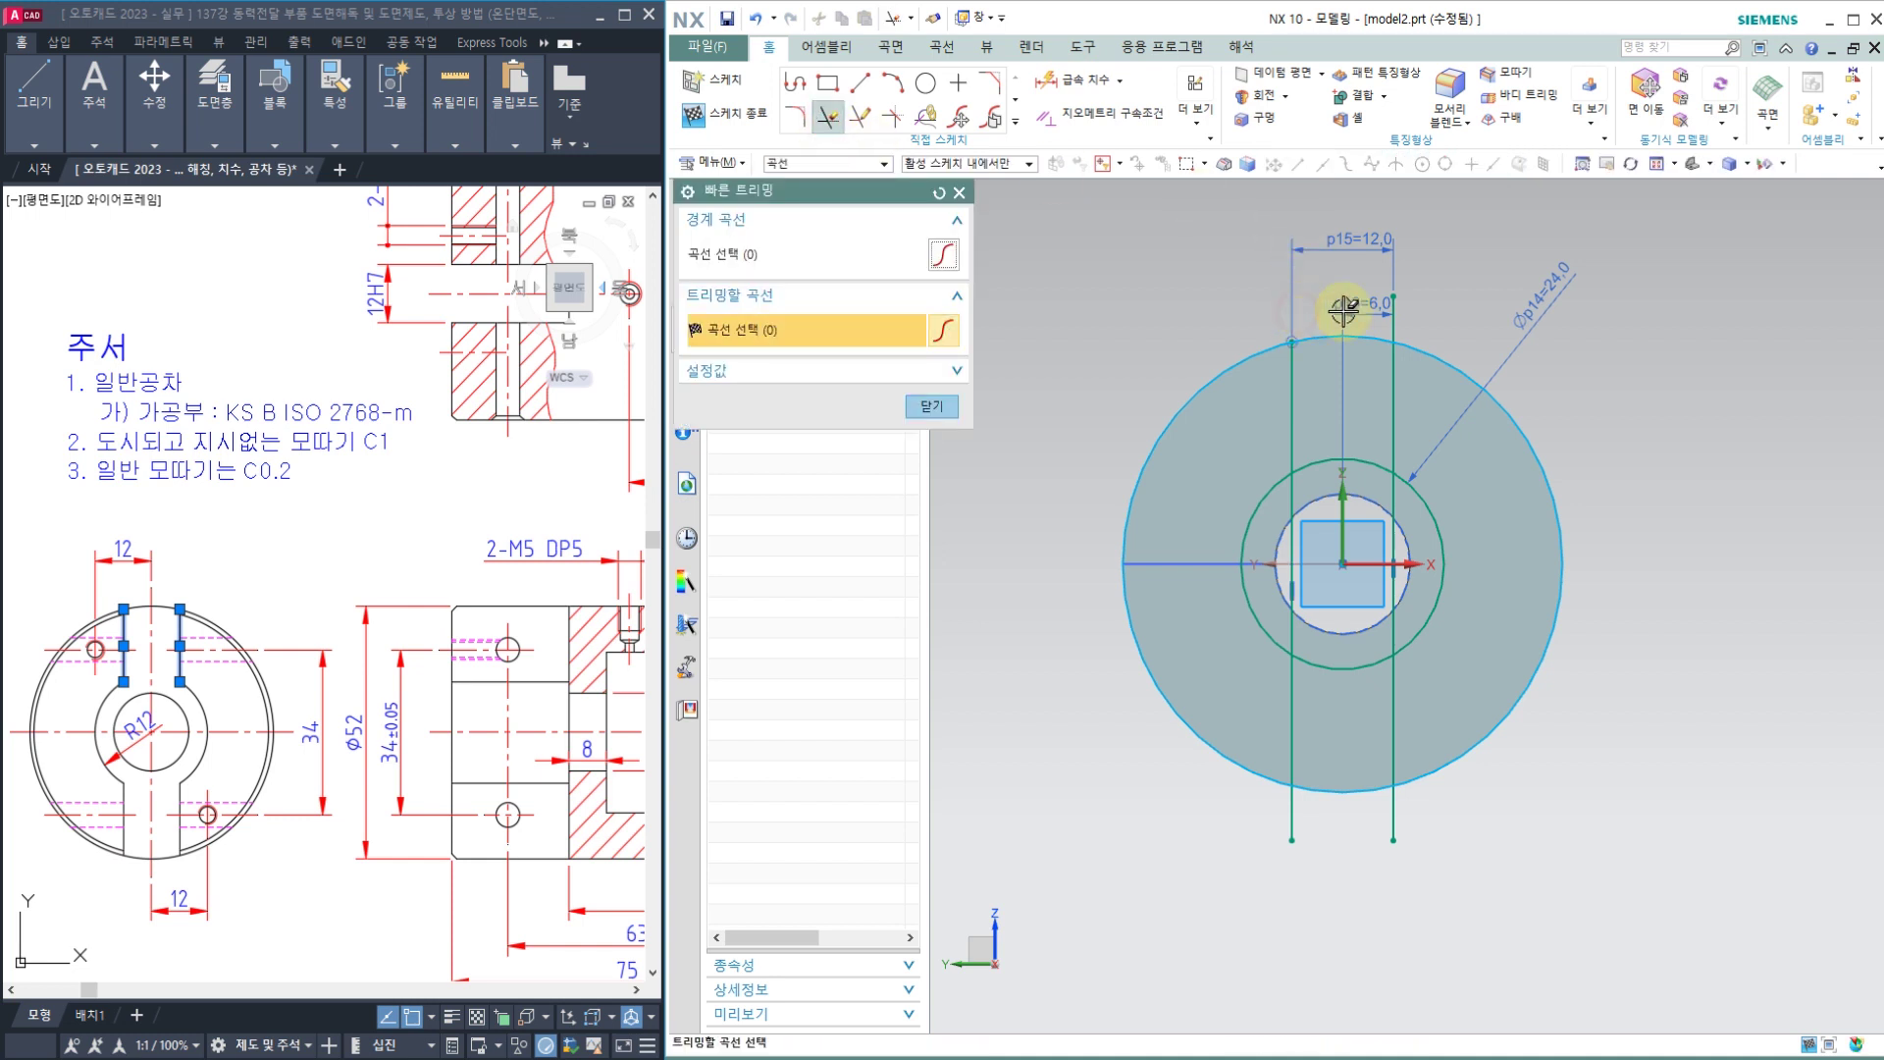
{"action": "left_click", "coordinate": [1394, 299]}
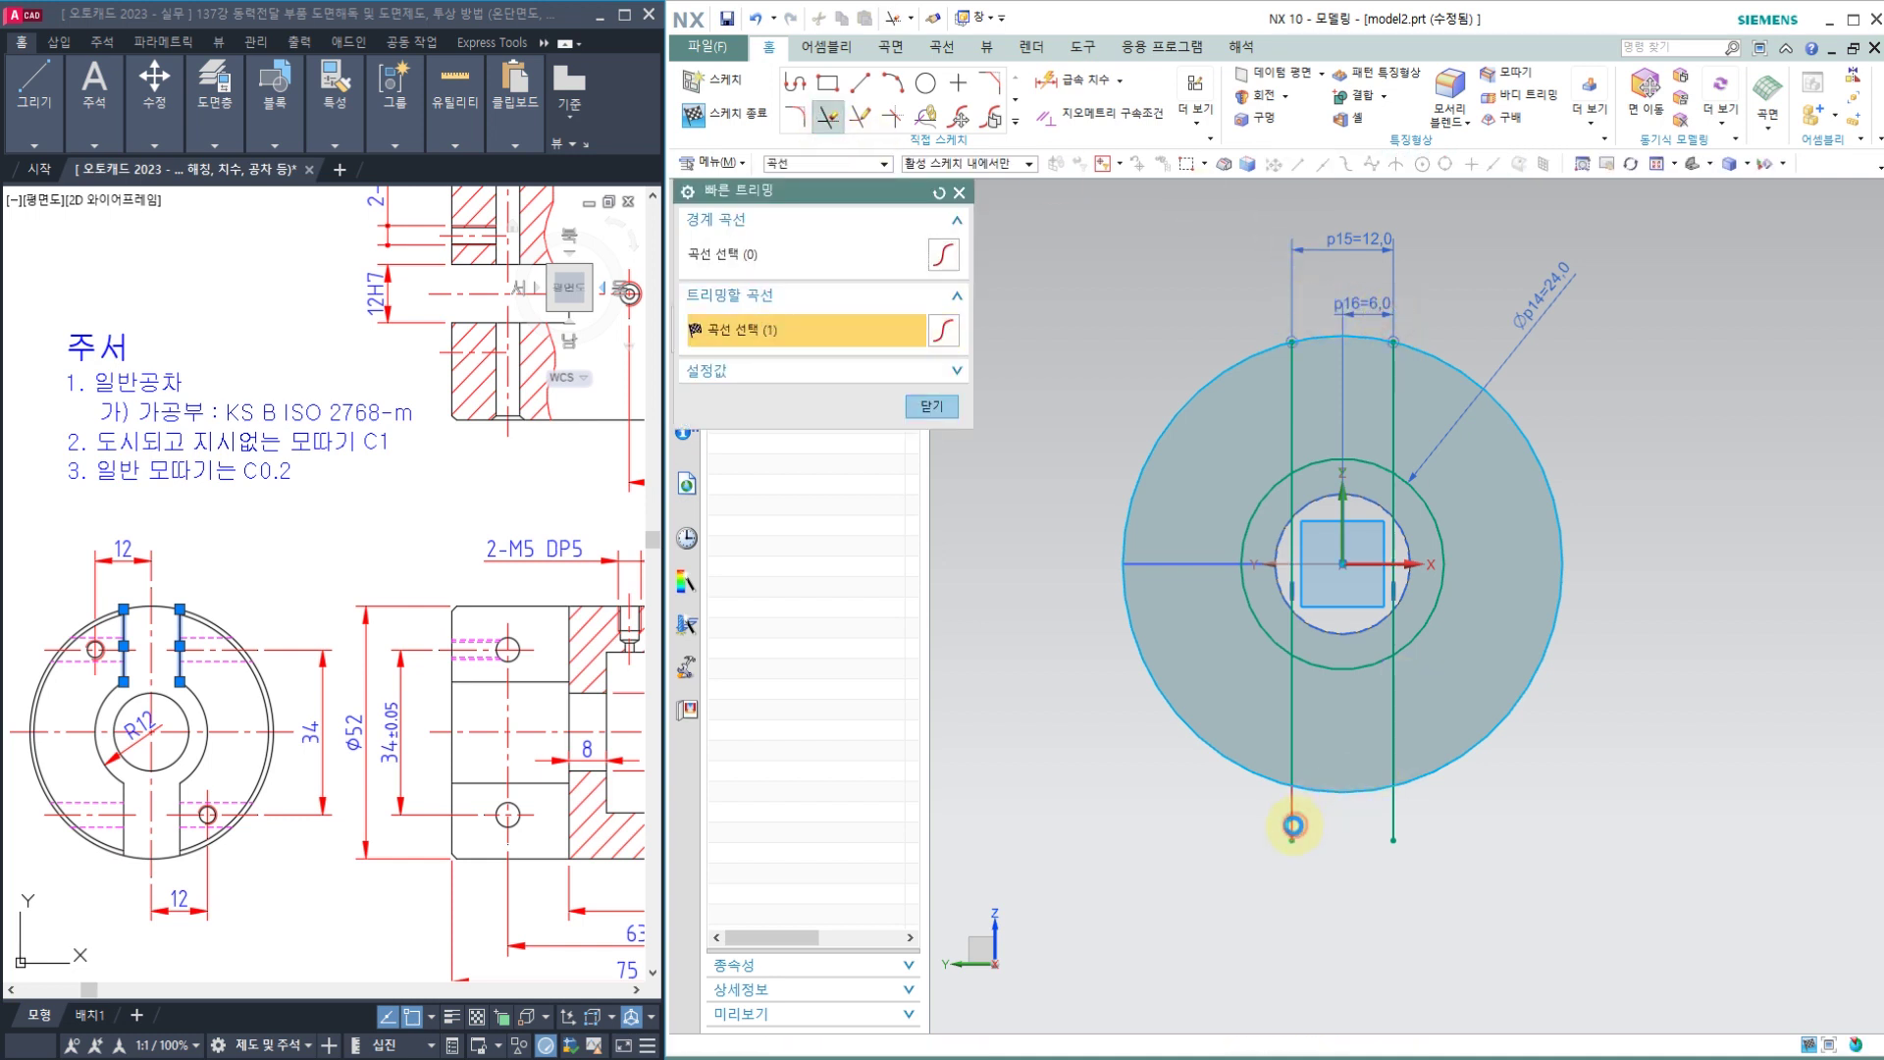
{"action": "left_click", "coordinate": [1292, 816]}
{"action": "left_click", "coordinate": [1394, 820]}
{"action": "left_click", "coordinate": [929, 406]}
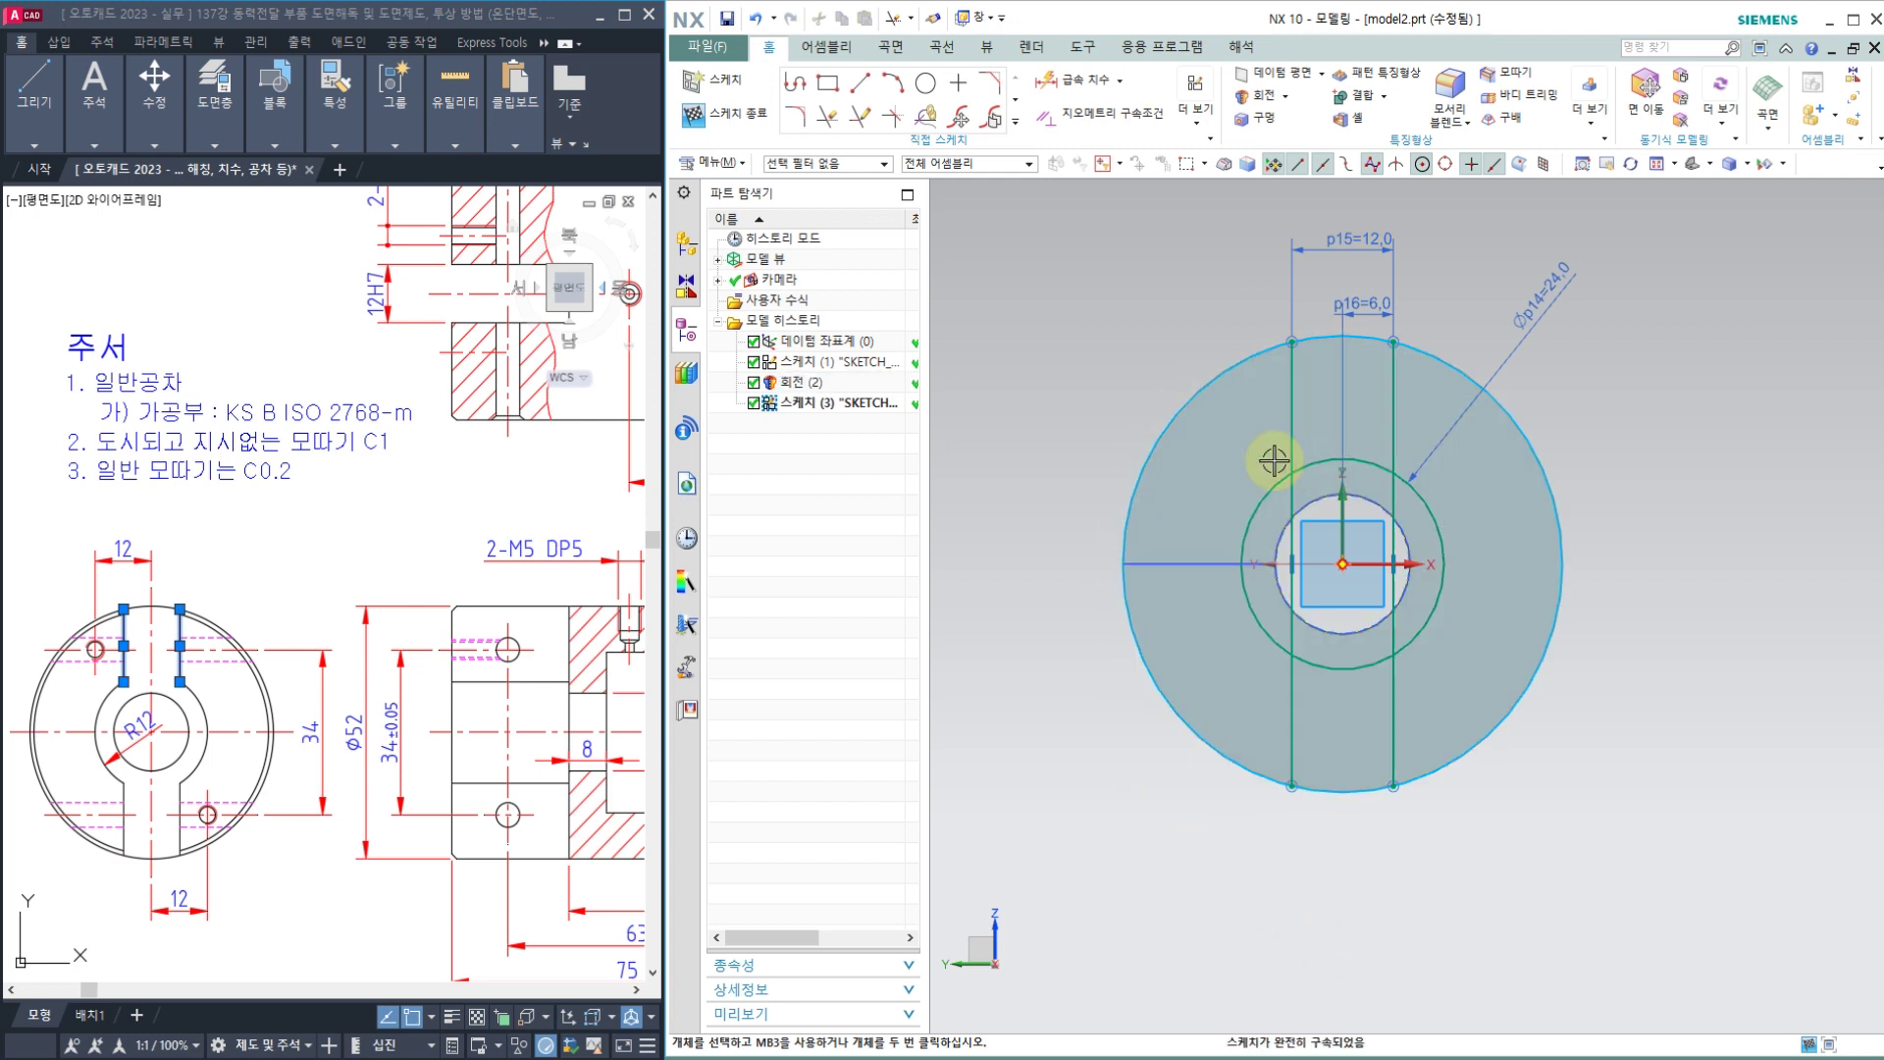
Step: Trim the upper and lower arcs of the 24 mm circle lying between the two vertical lines
{"action": "left_click", "coordinate": [833, 120]}
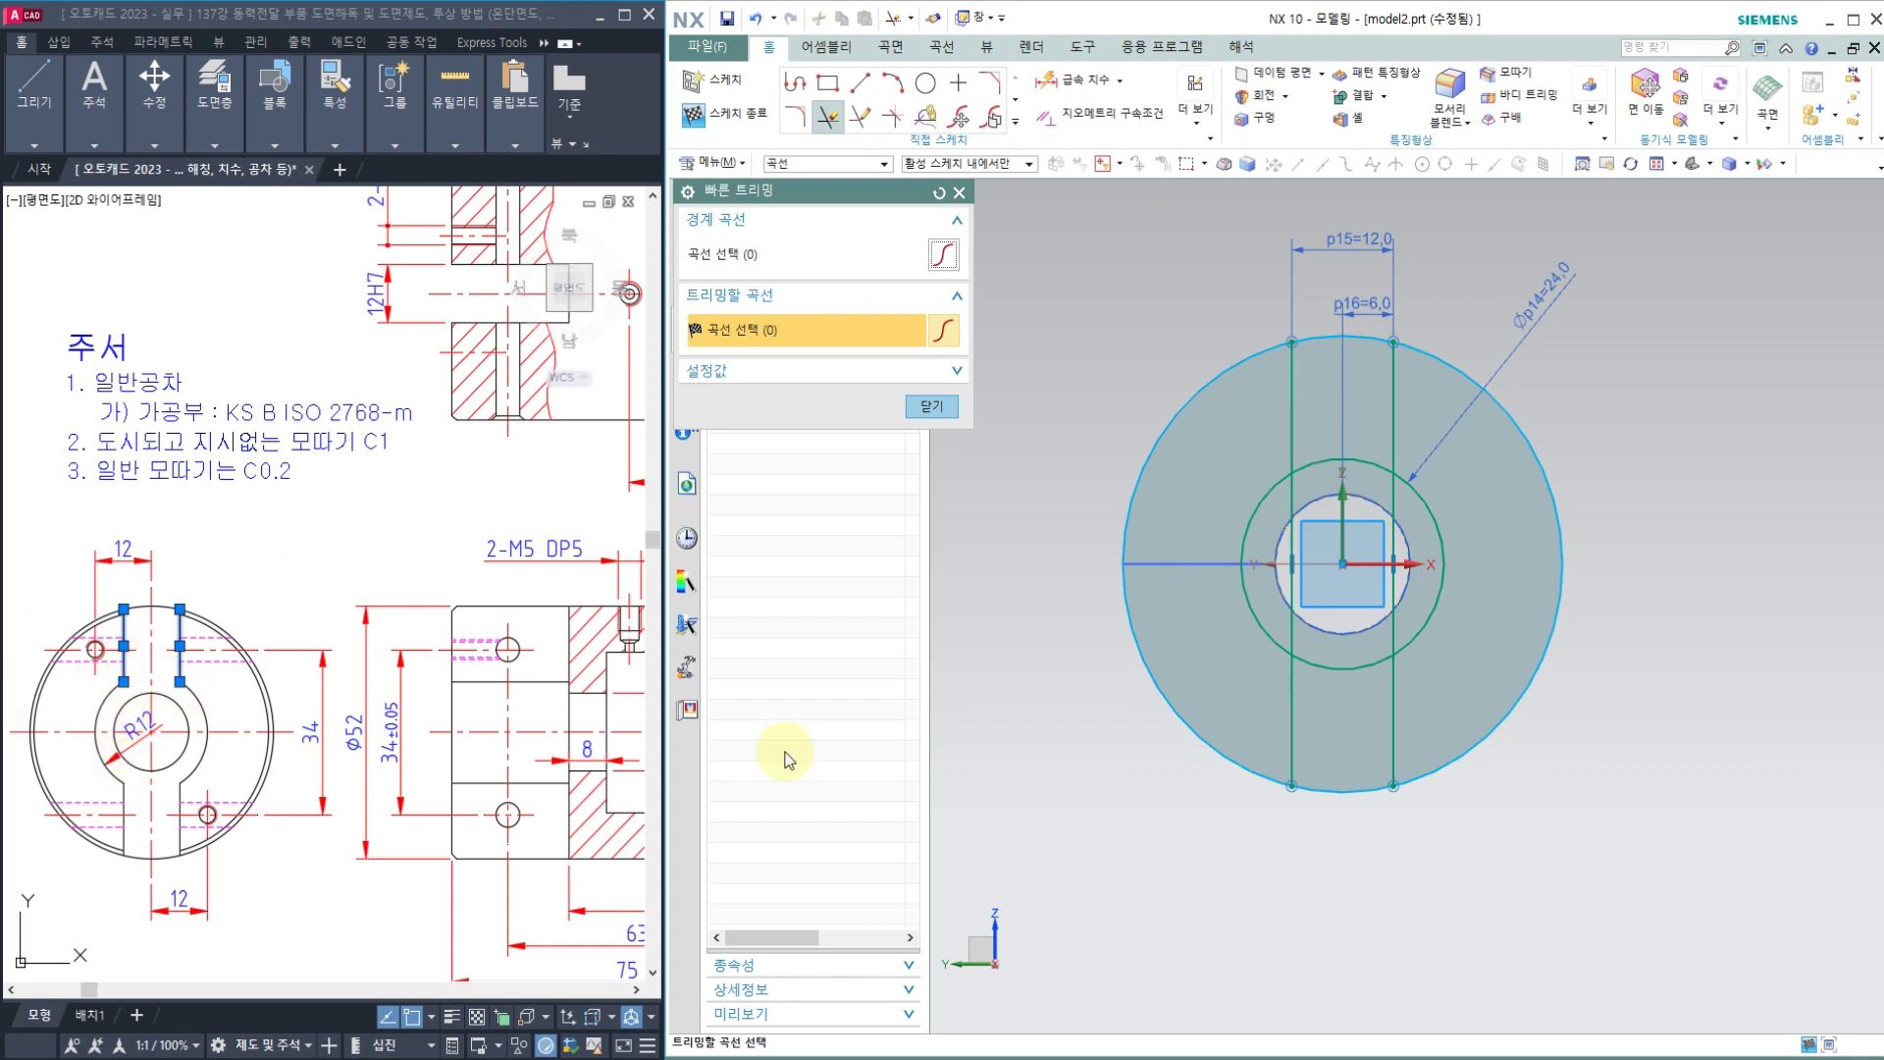
{"action": "left_click", "coordinate": [1317, 461]}
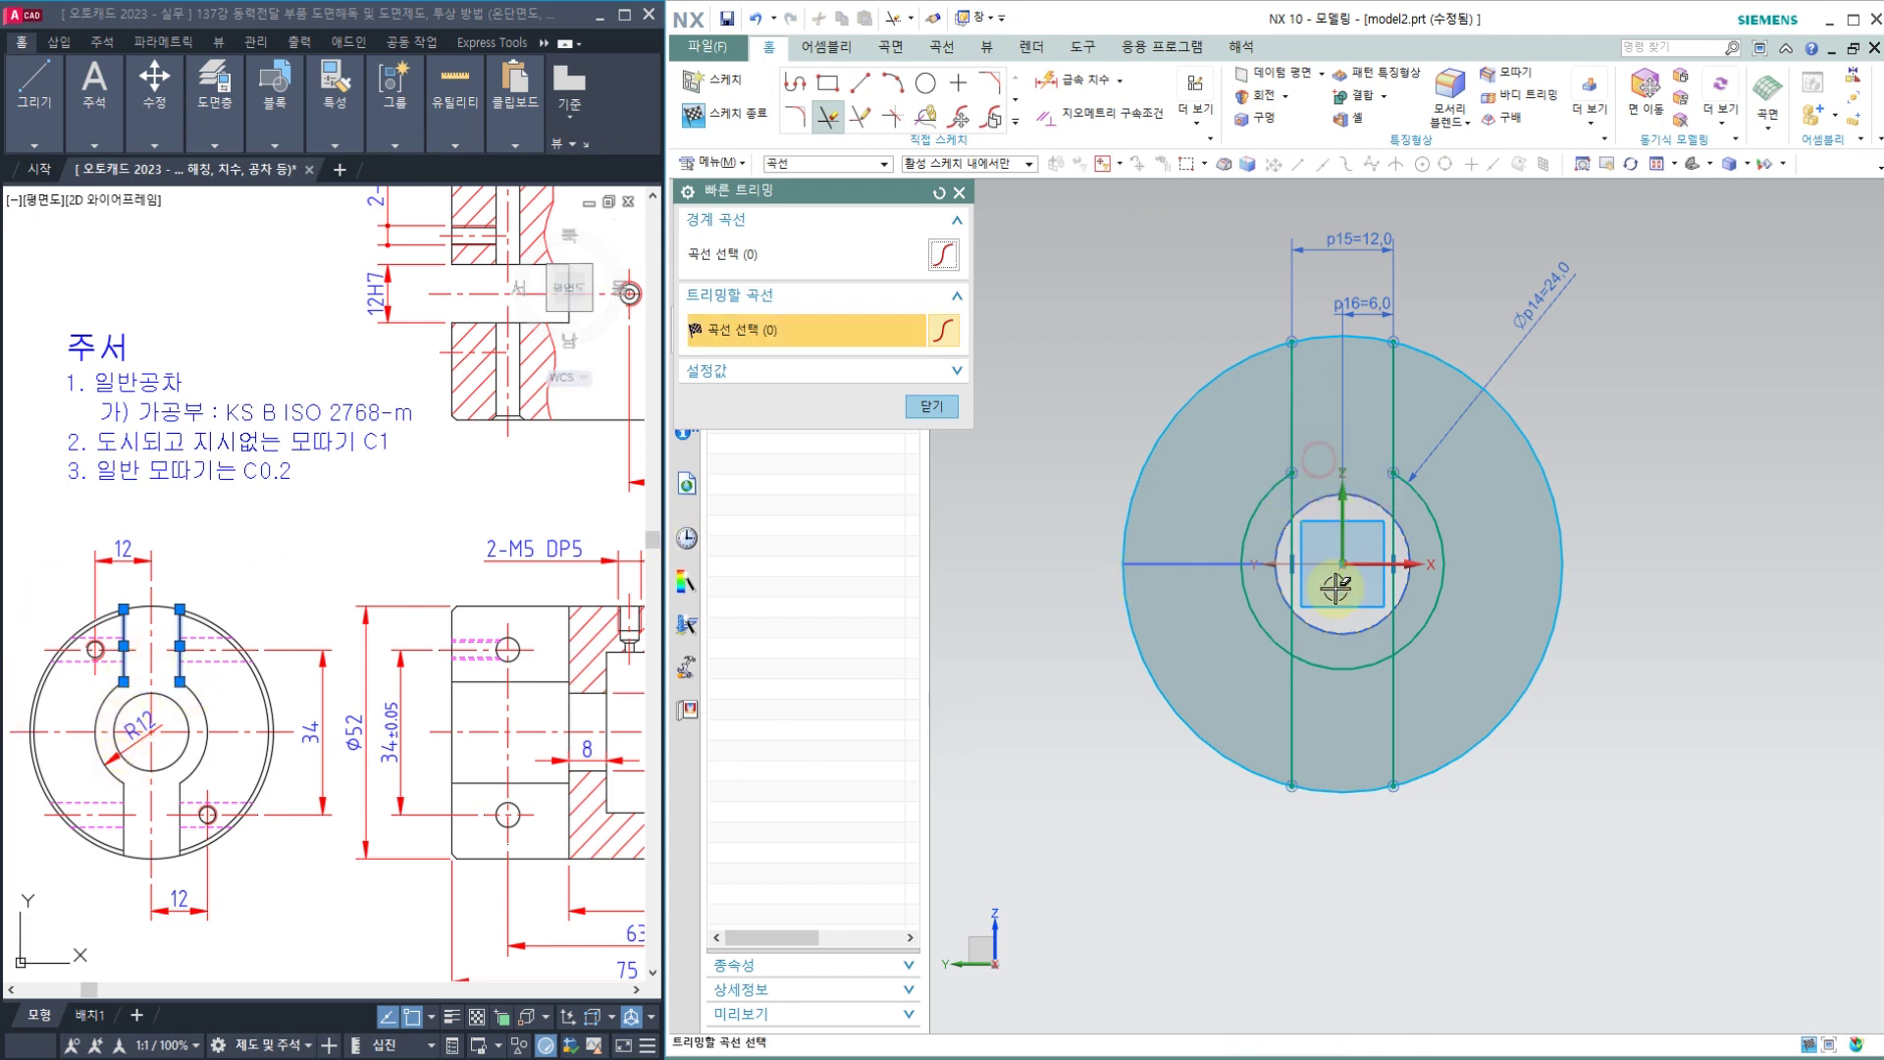
{"action": "left_click", "coordinate": [1332, 673]}
{"action": "left_click", "coordinate": [932, 410]}
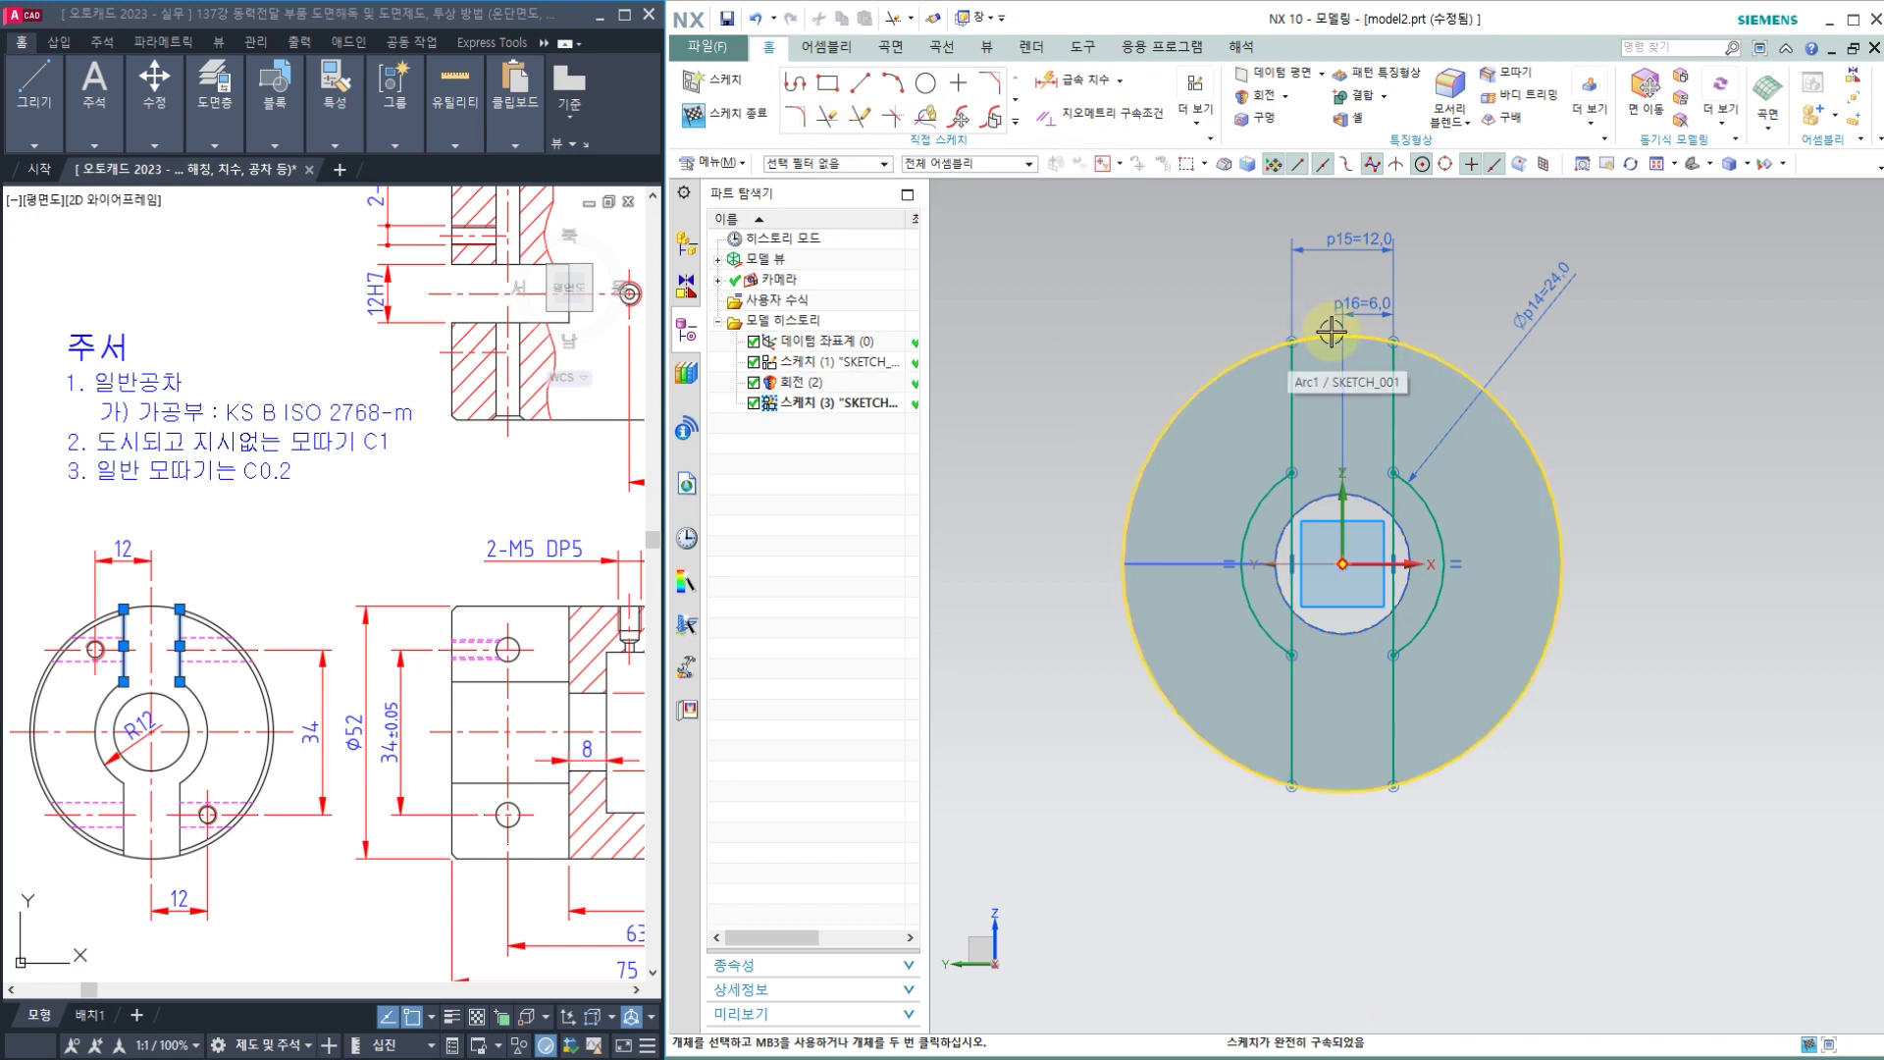
Step: Trim the segments of the two vertical lines lying inside the 24 mm circle and finish the slot sketch
{"action": "left_click", "coordinate": [827, 118]}
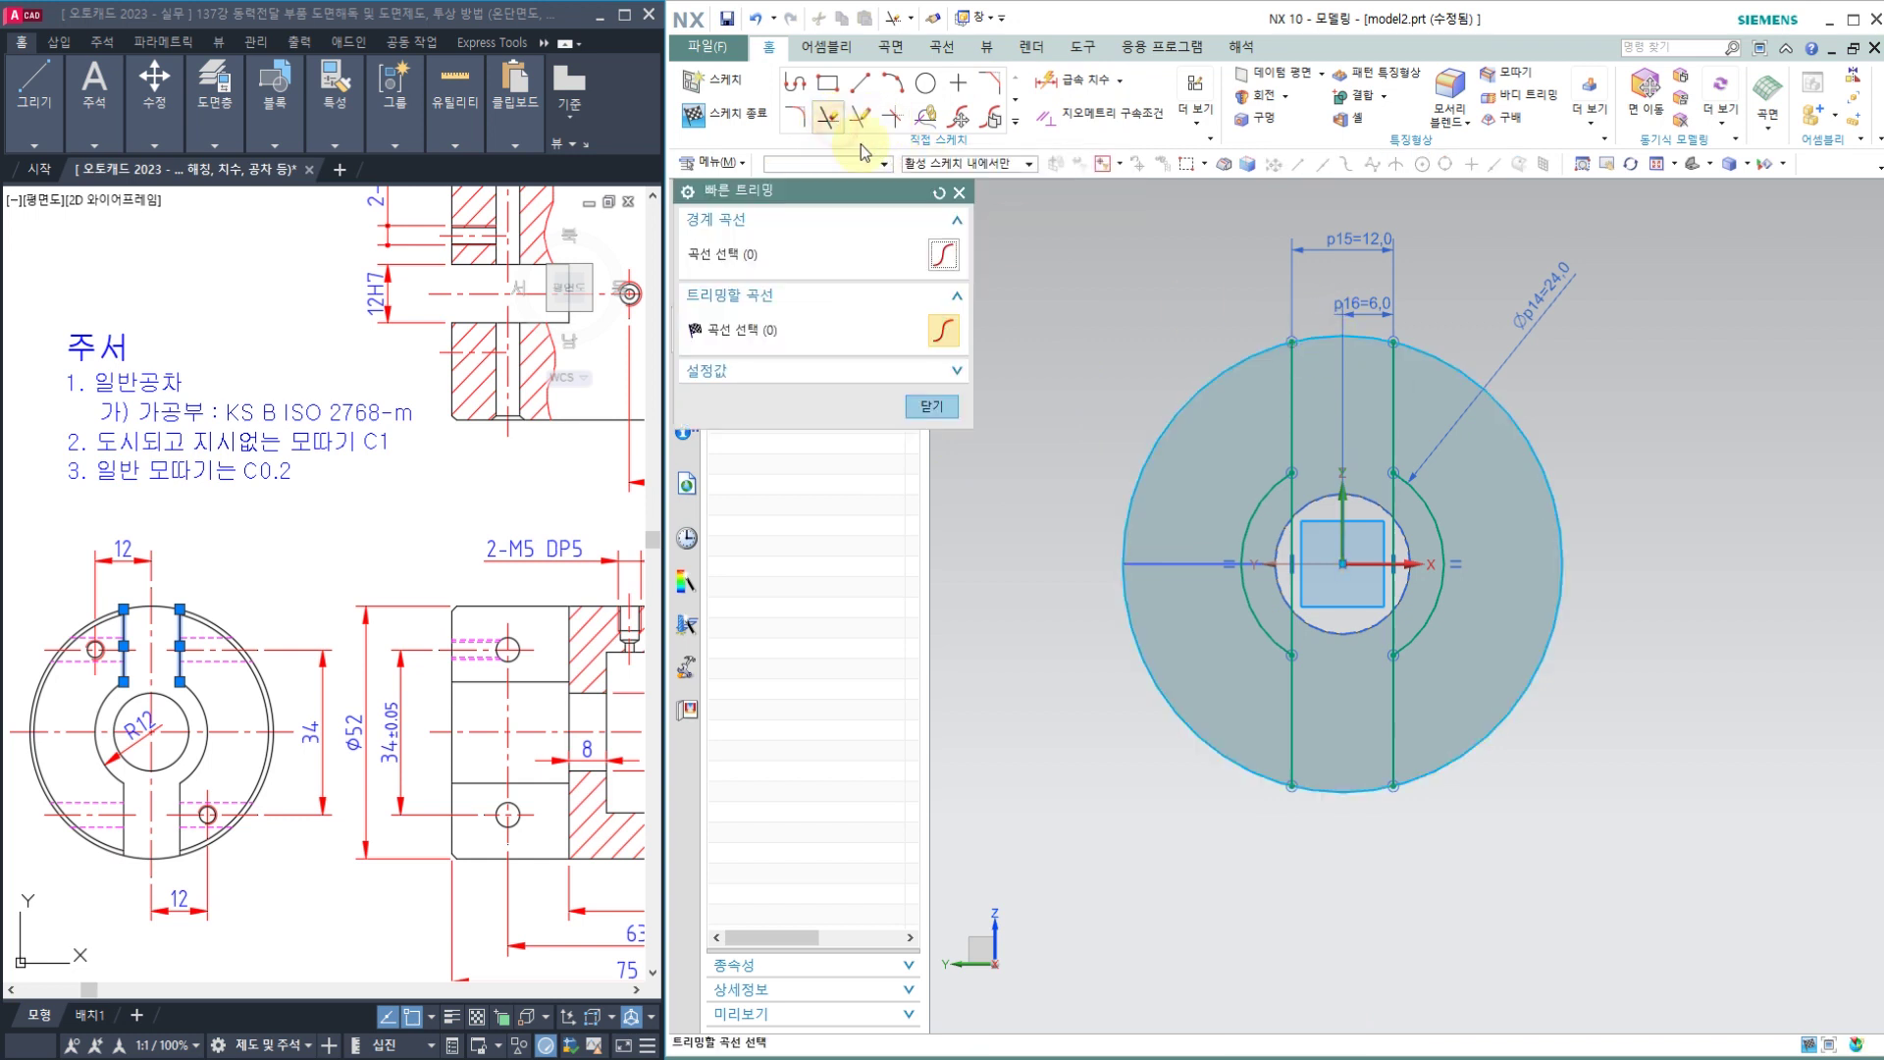
{"action": "left_click", "coordinate": [1293, 499]}
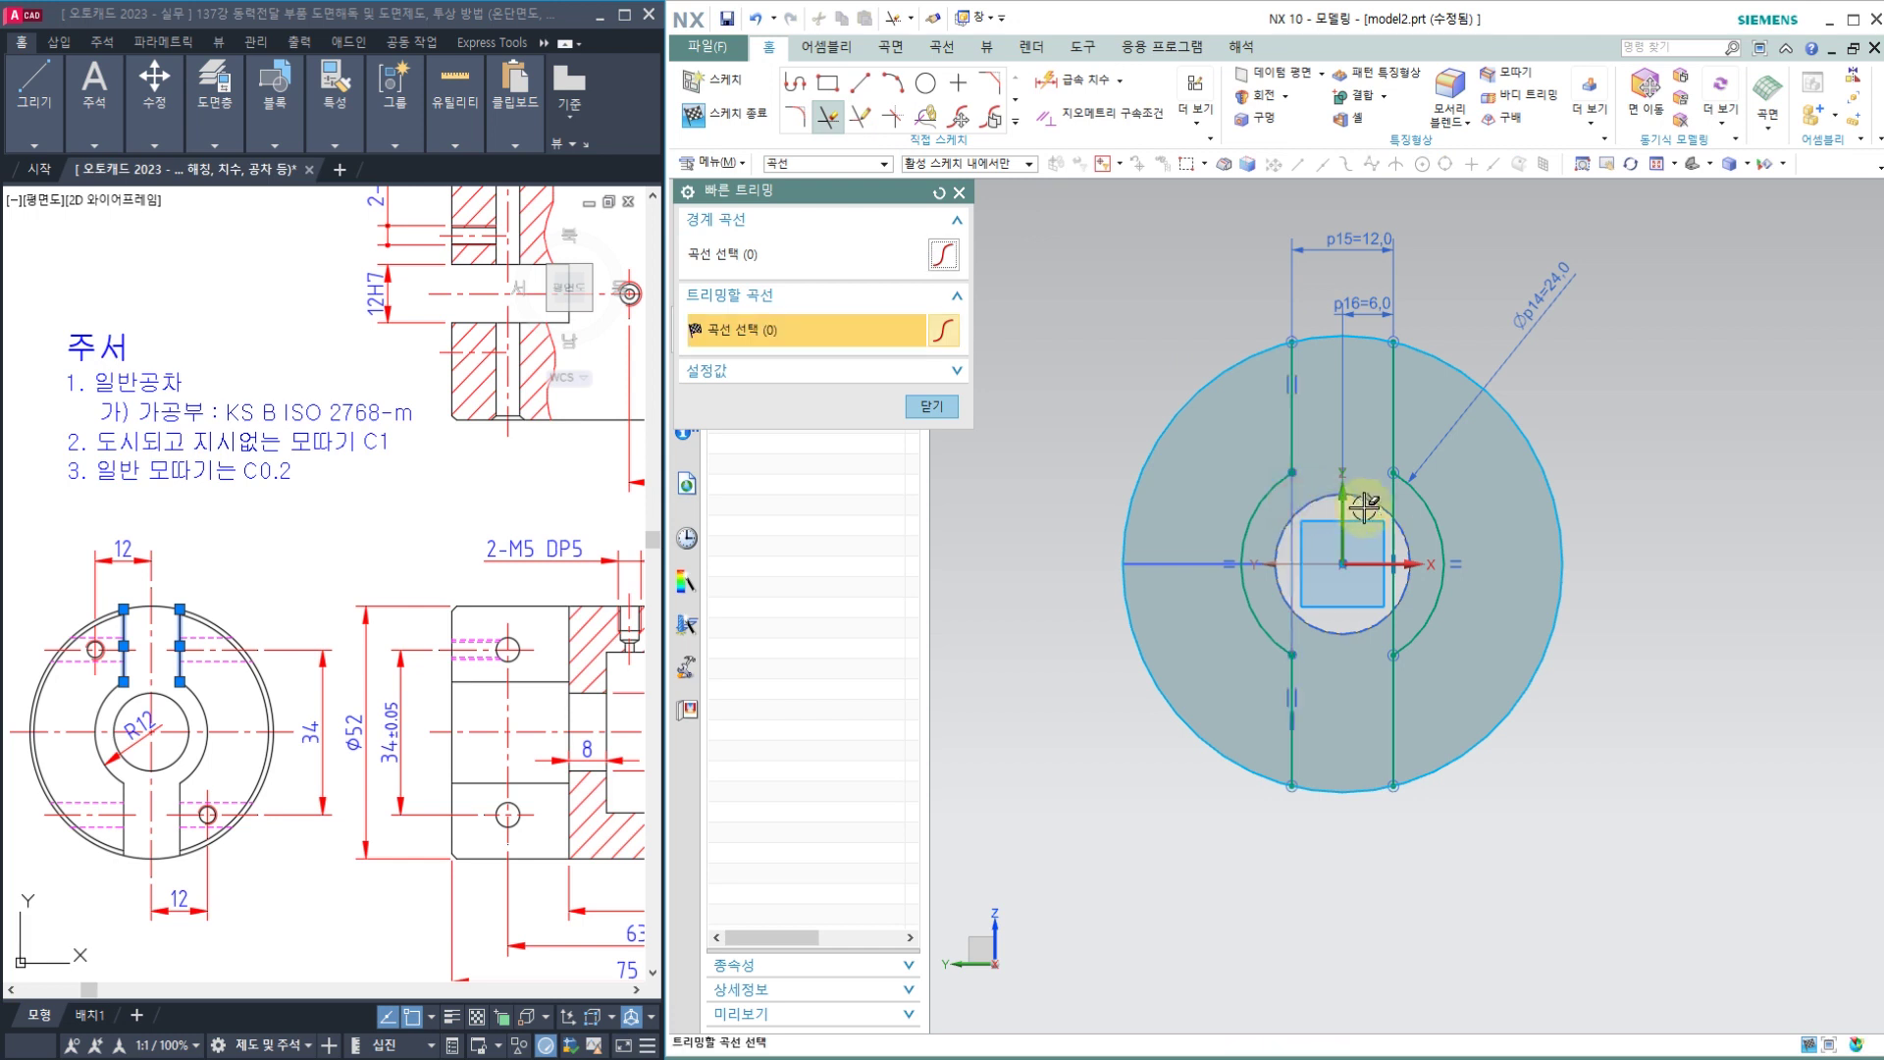
{"action": "left_click", "coordinate": [1393, 501]}
{"action": "left_click", "coordinate": [928, 407]}
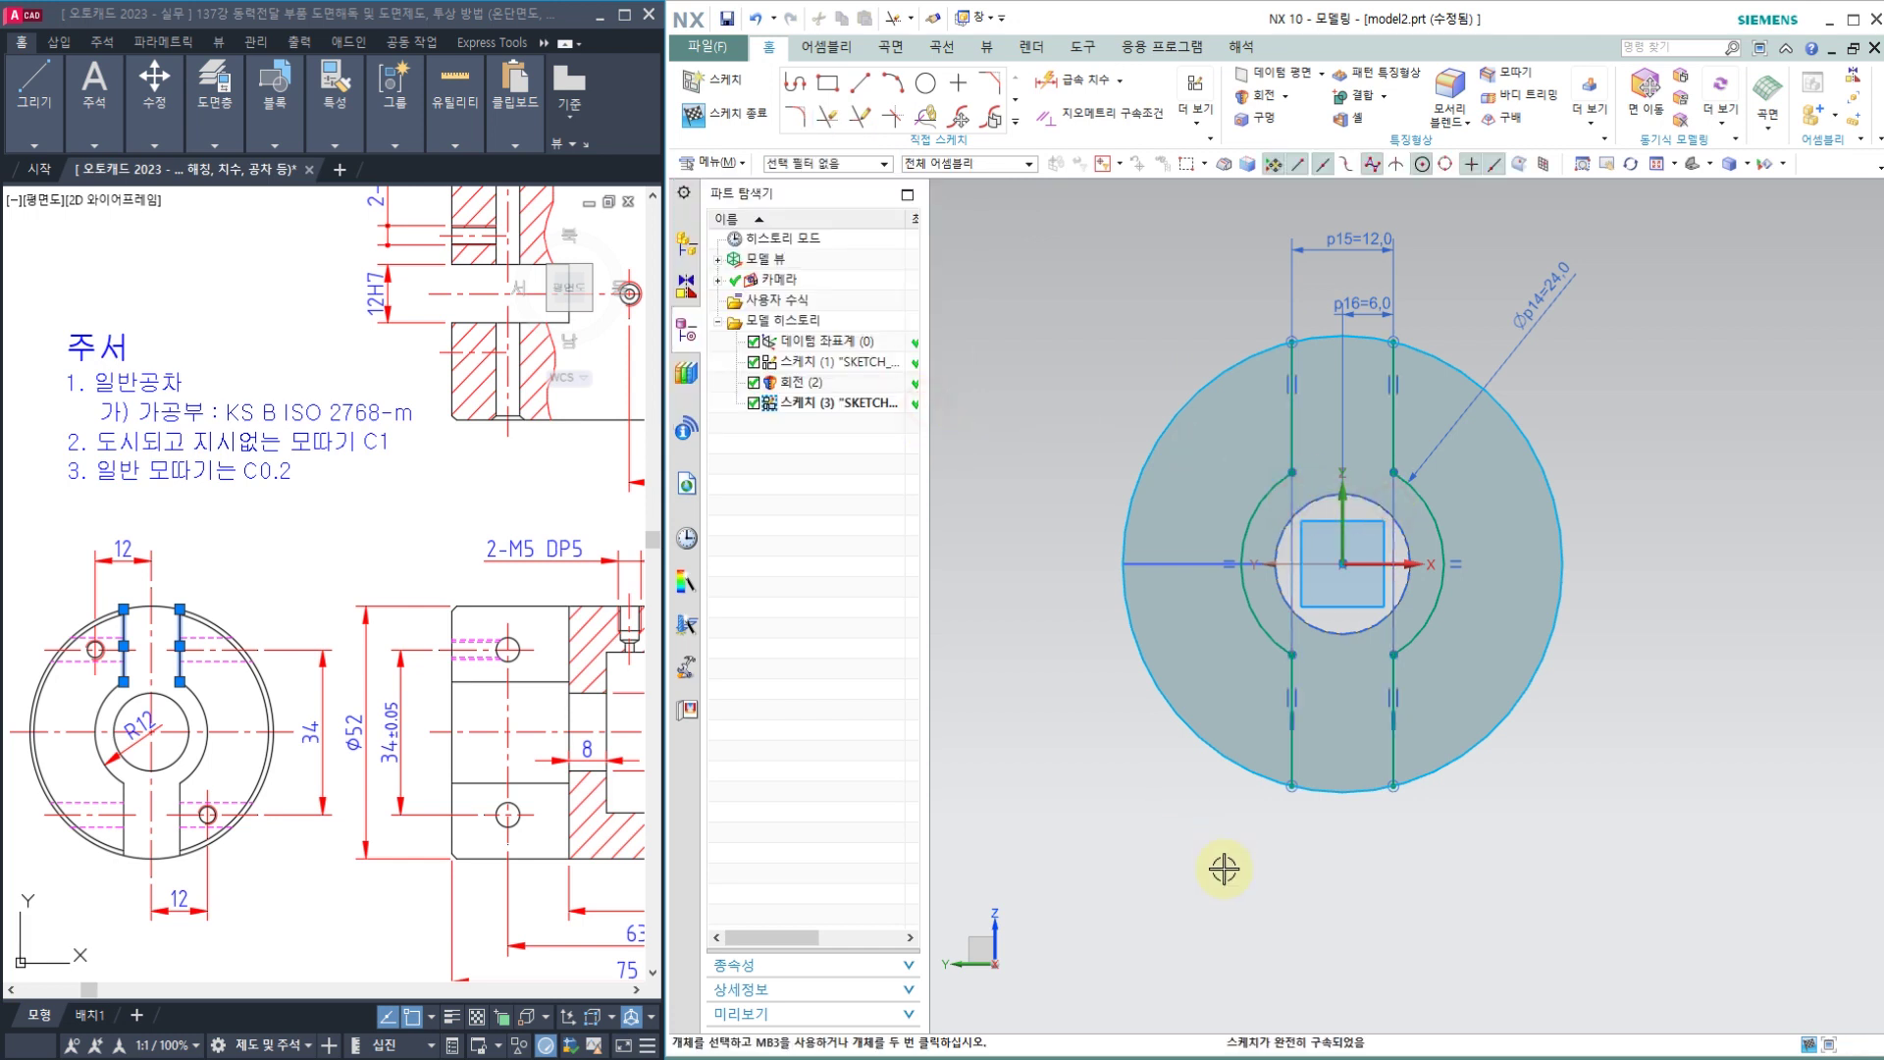
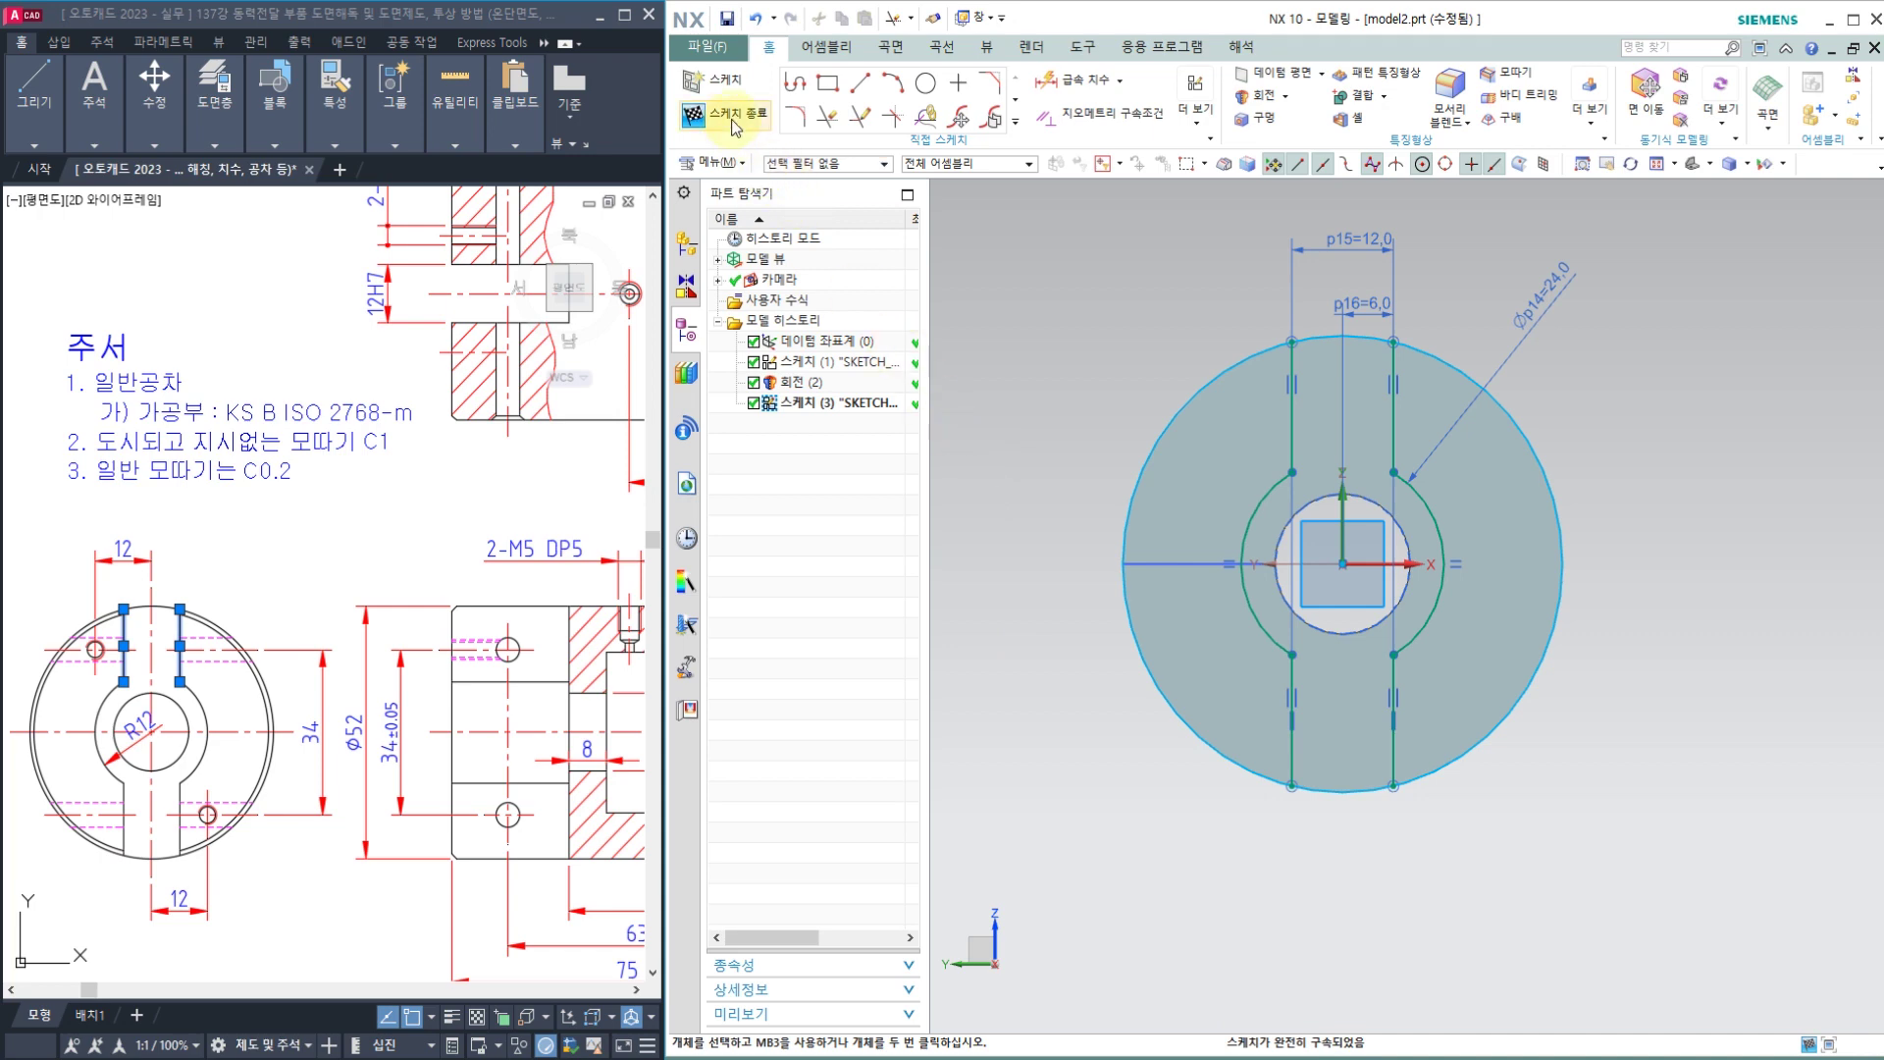
{"action": "left_click", "coordinate": [695, 114]}
{"action": "mouse_move", "coordinate": [1648, 477]}
{"action": "middle_mouse_down"}
{"action": "mouse_move", "coordinate": [1605, 487]}
{"action": "mouse_move", "coordinate": [1838, 513]}
{"action": "mouse_move", "coordinate": [1570, 808]}
{"action": "middle_mouse_up"}
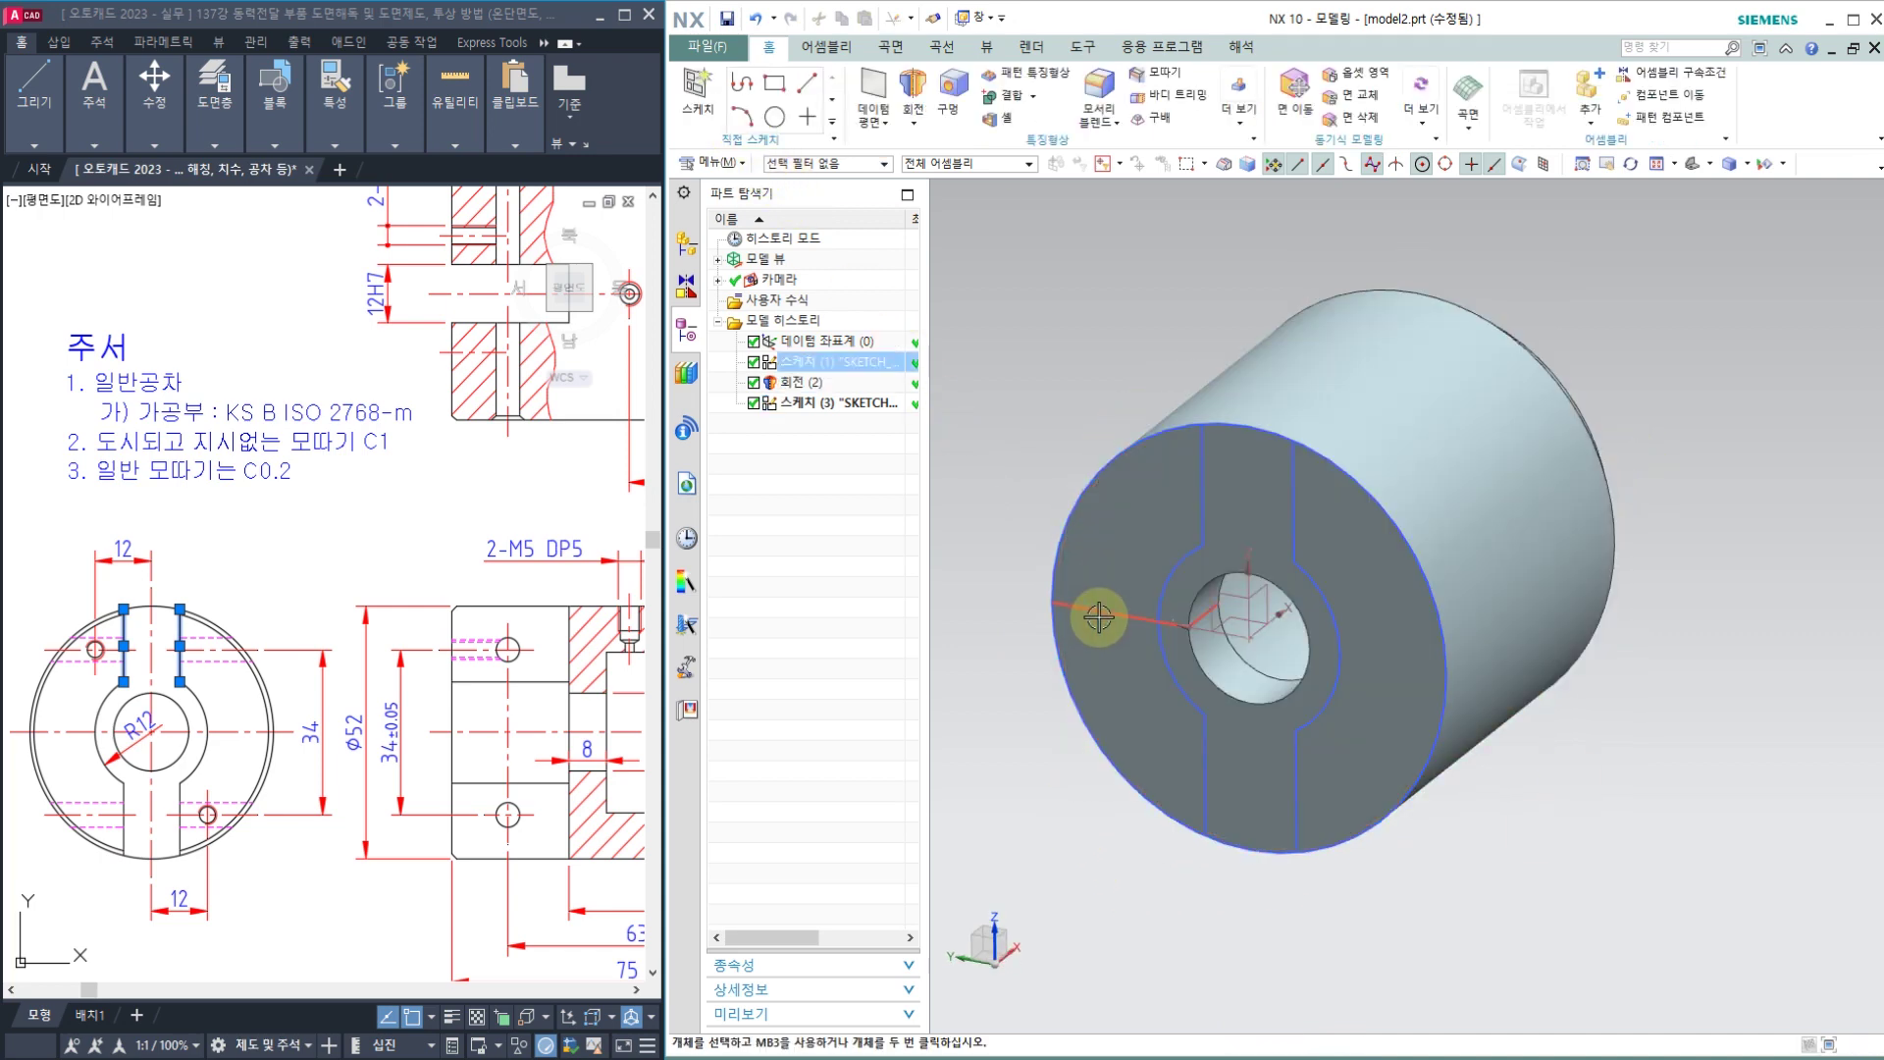
Step: Toggle the visibility of the sketch that defines the revolved body, leaving it hidden
{"action": "left_click", "coordinate": [1103, 615]}
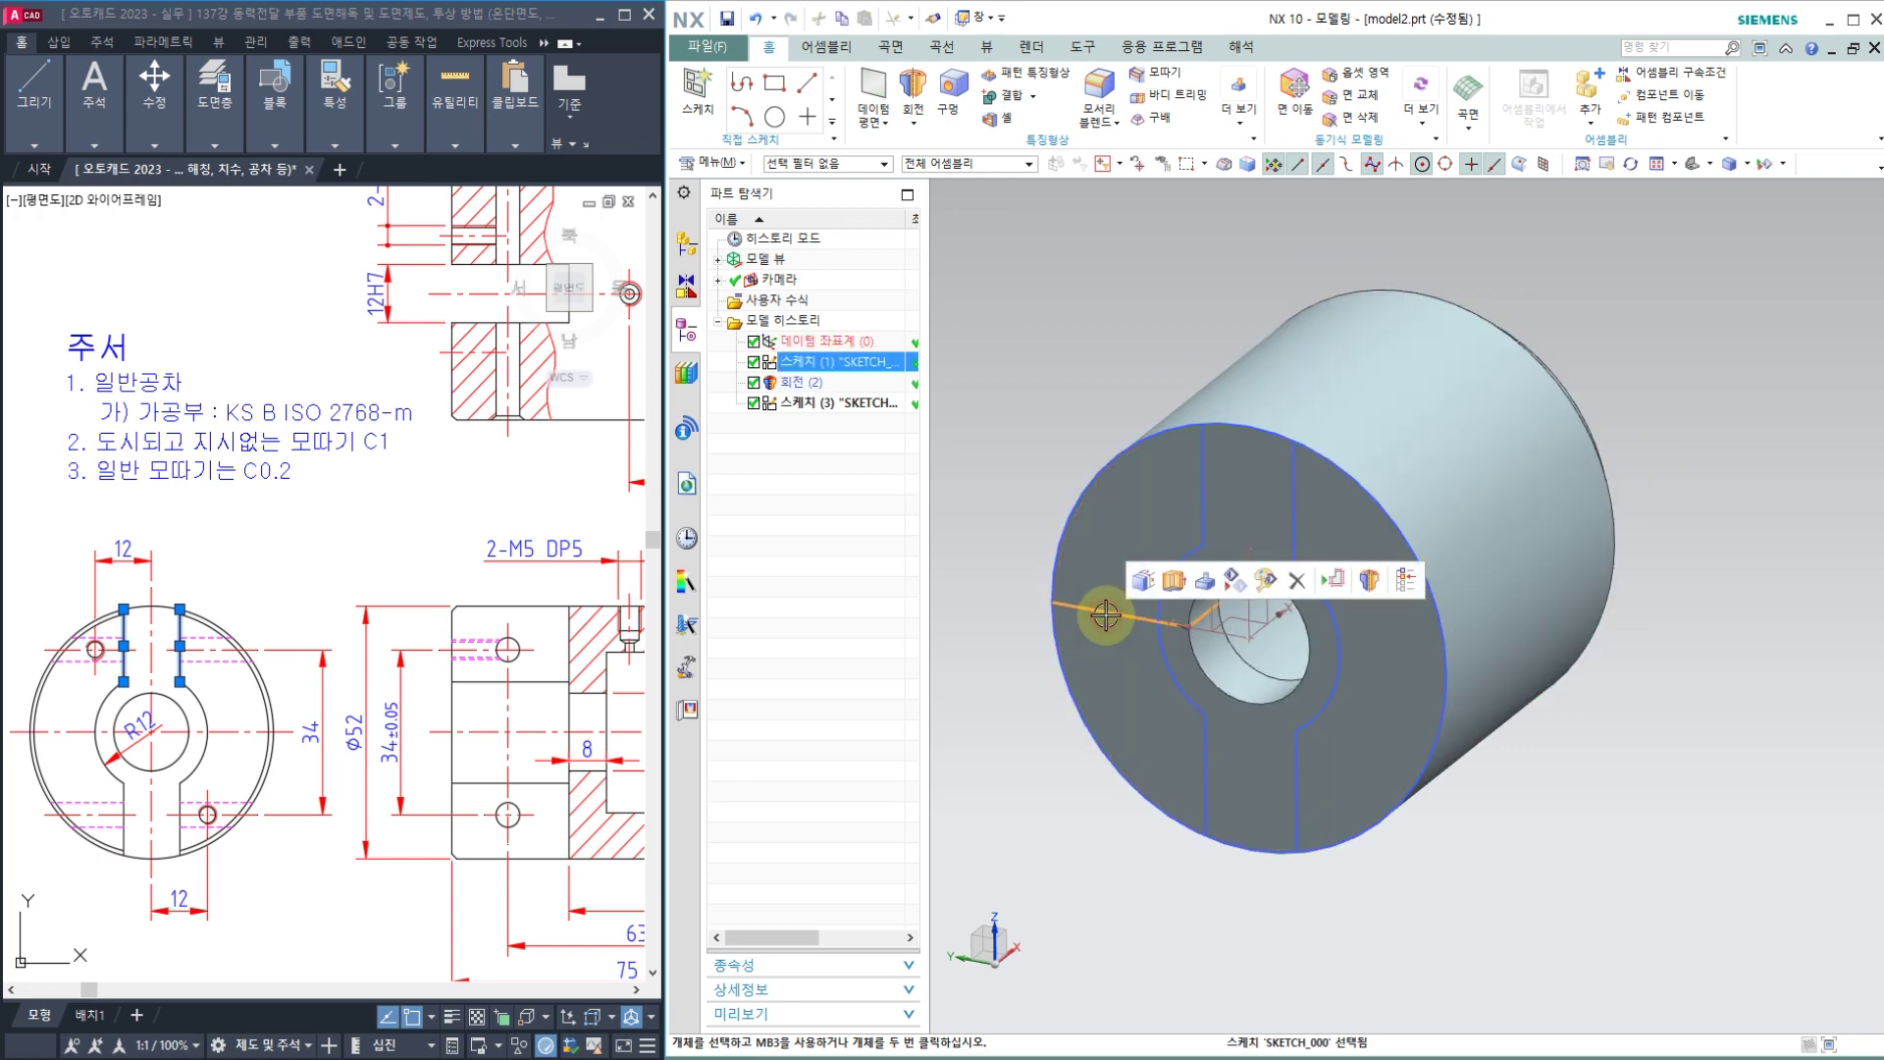
{"action": "left_click", "coordinate": [1233, 582]}
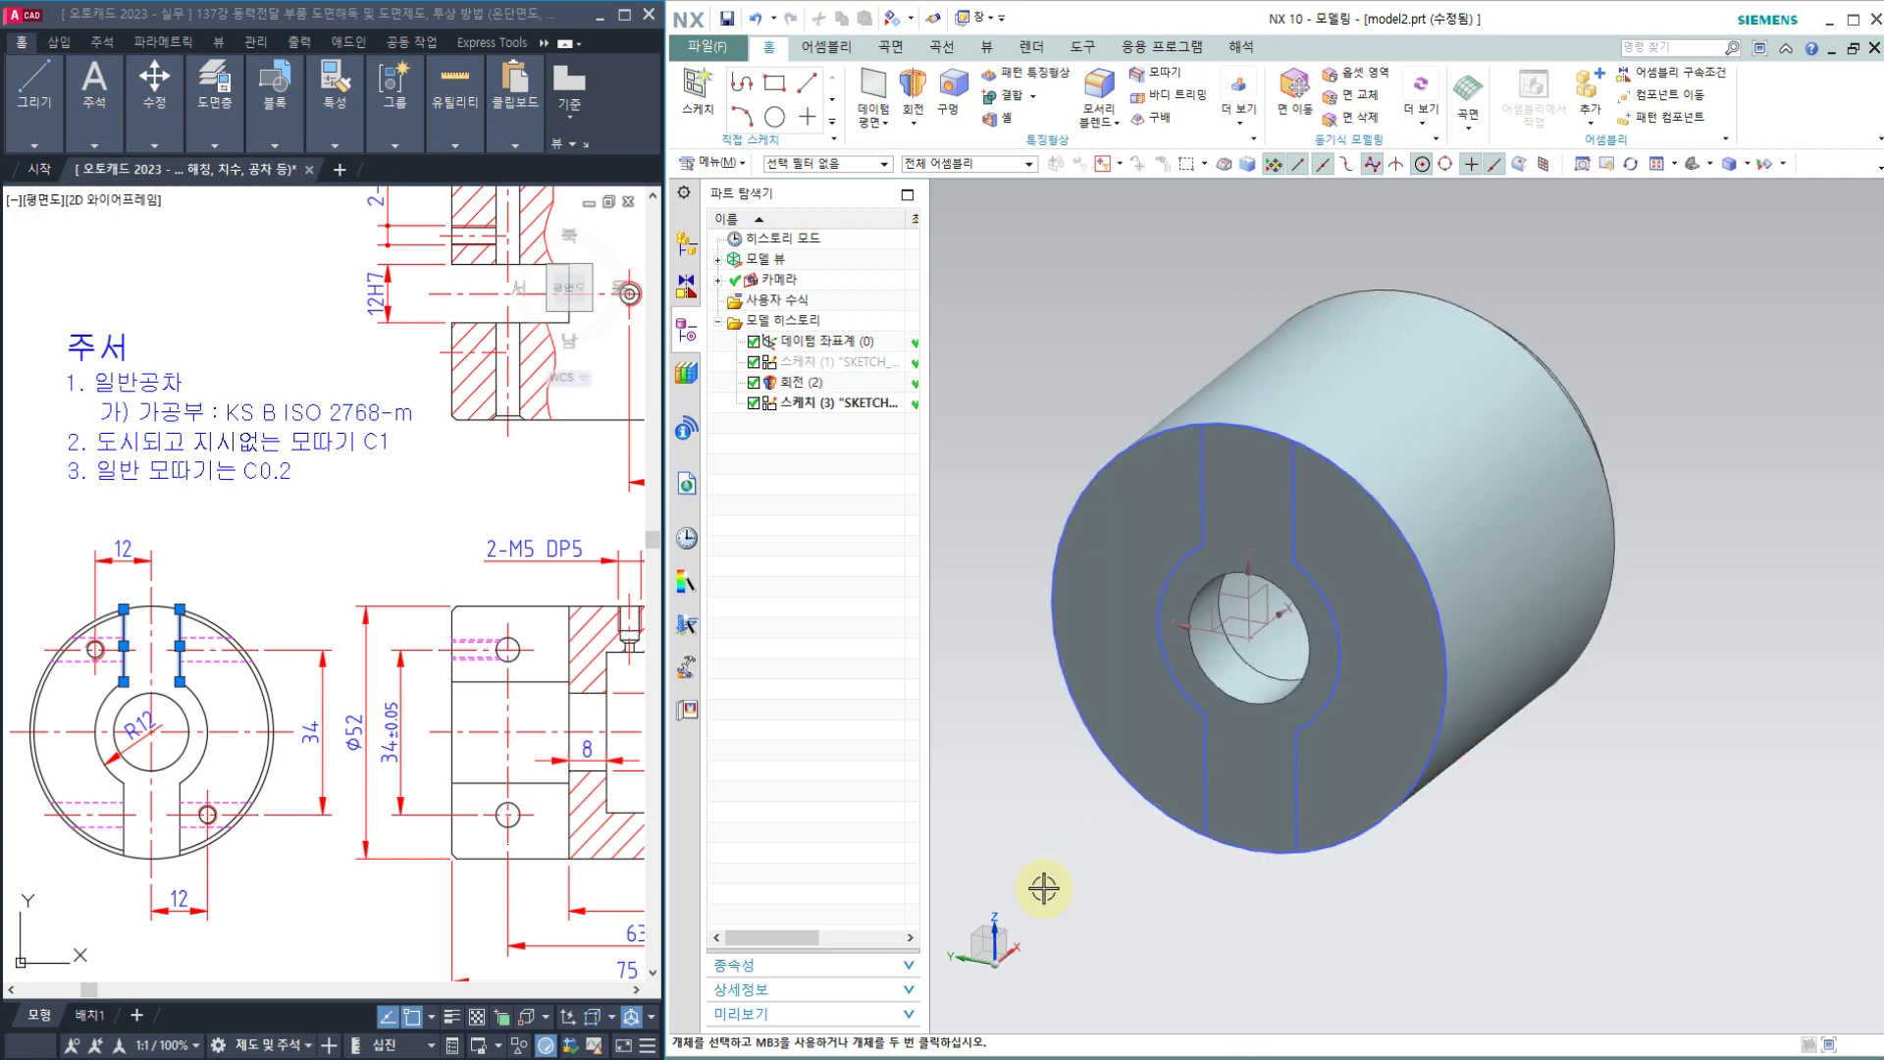
{"action": "right_click", "coordinate": [825, 371]}
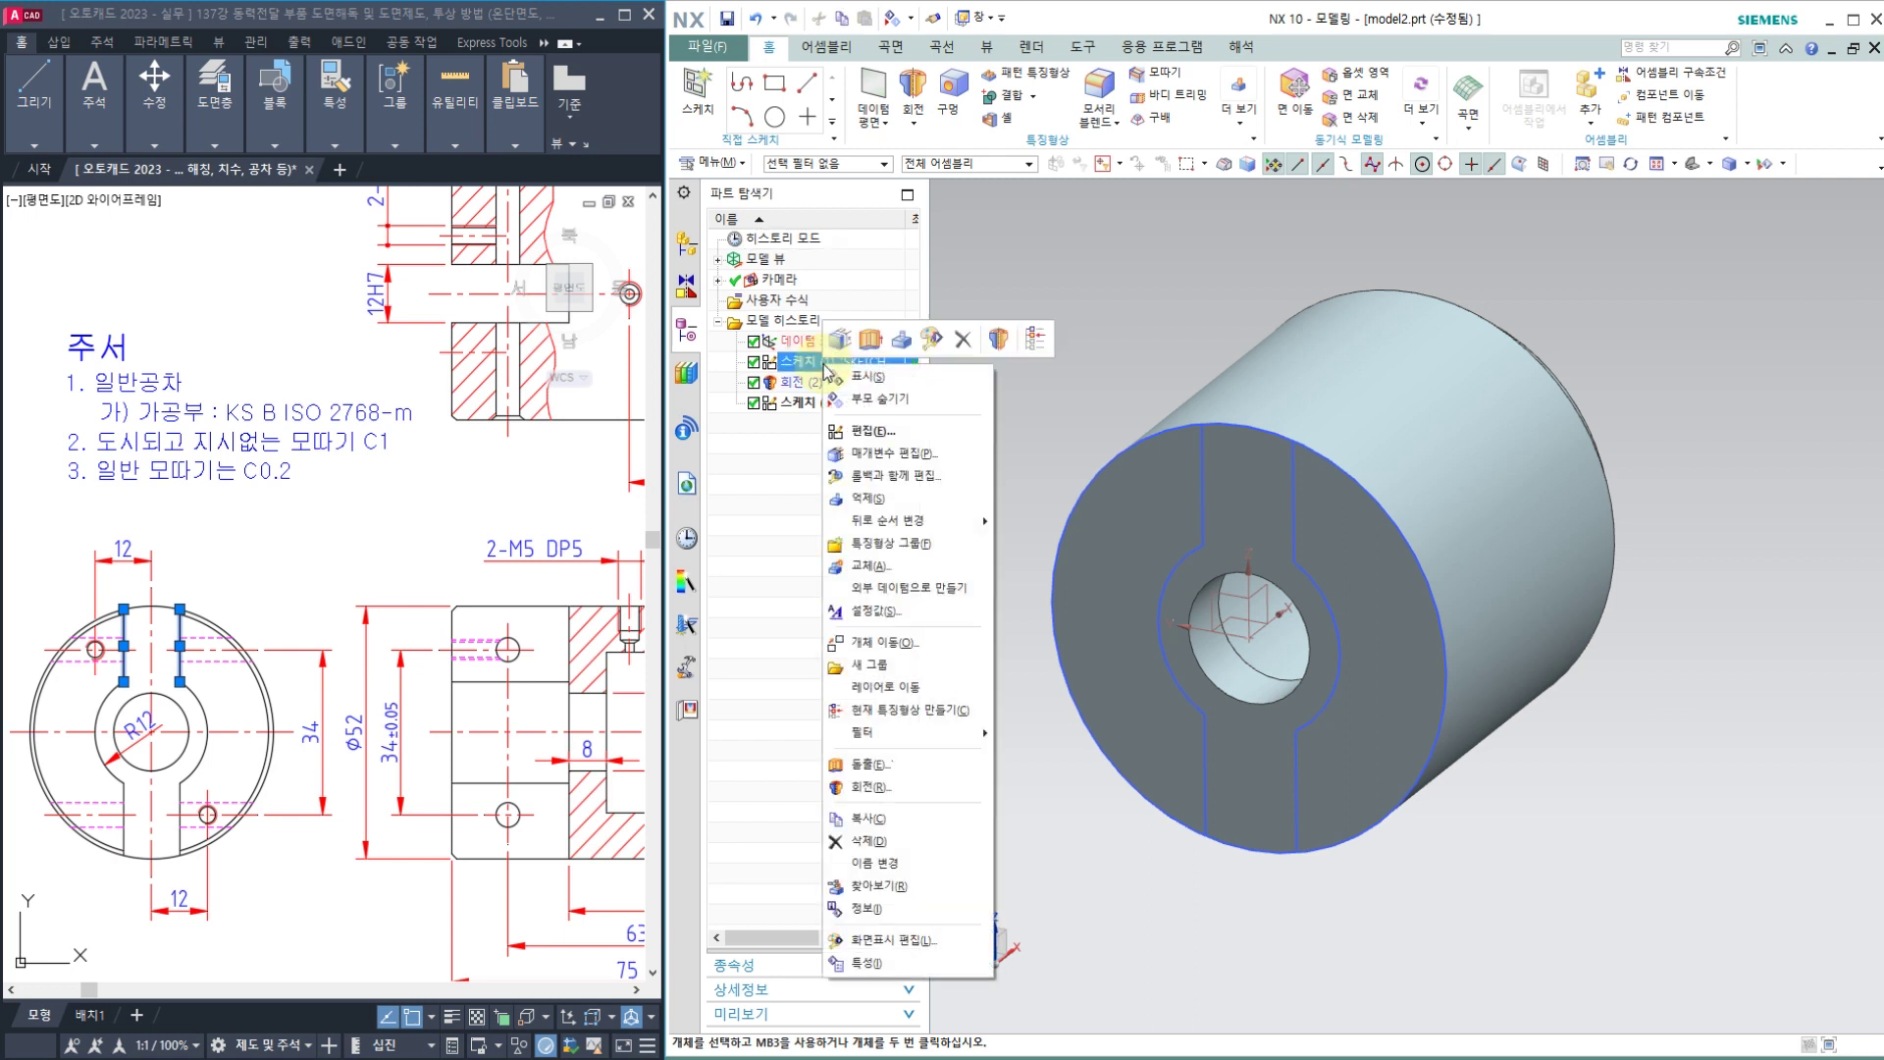
{"action": "left_click", "coordinate": [866, 379]}
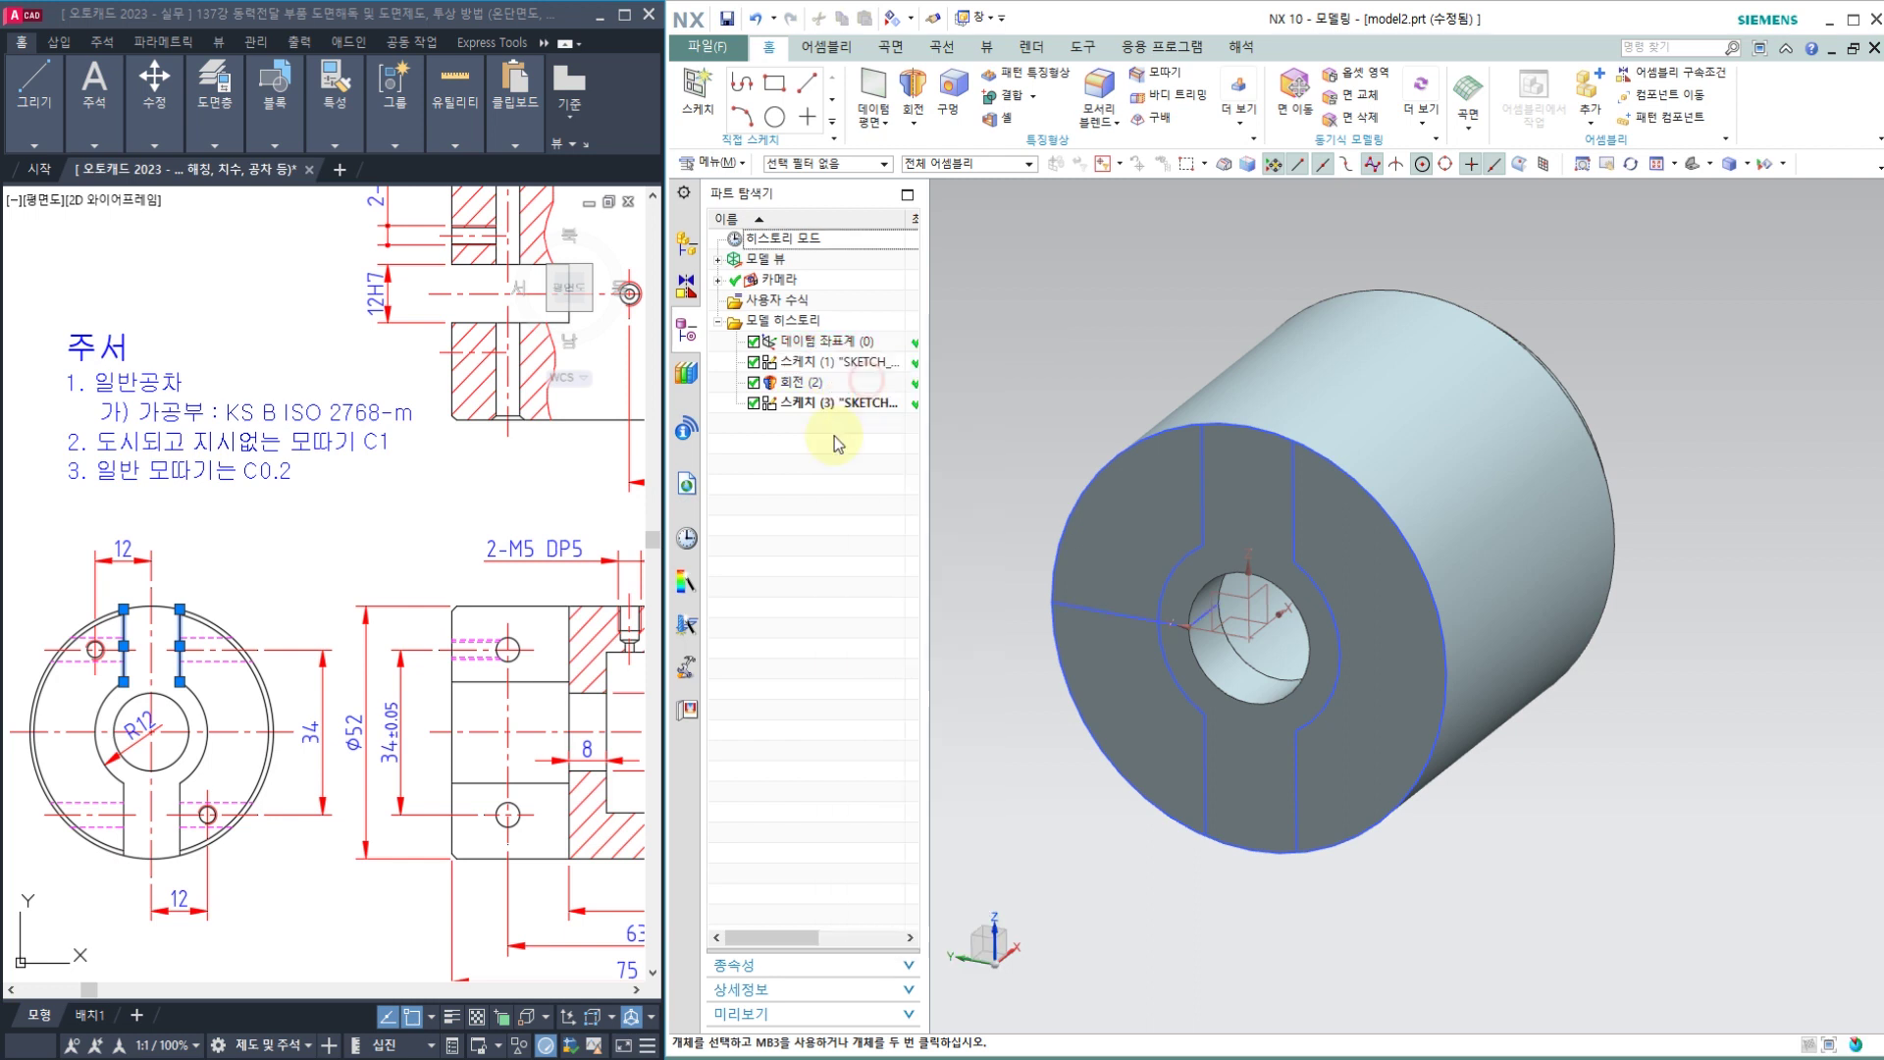
{"action": "left_click", "coordinate": [1124, 619]}
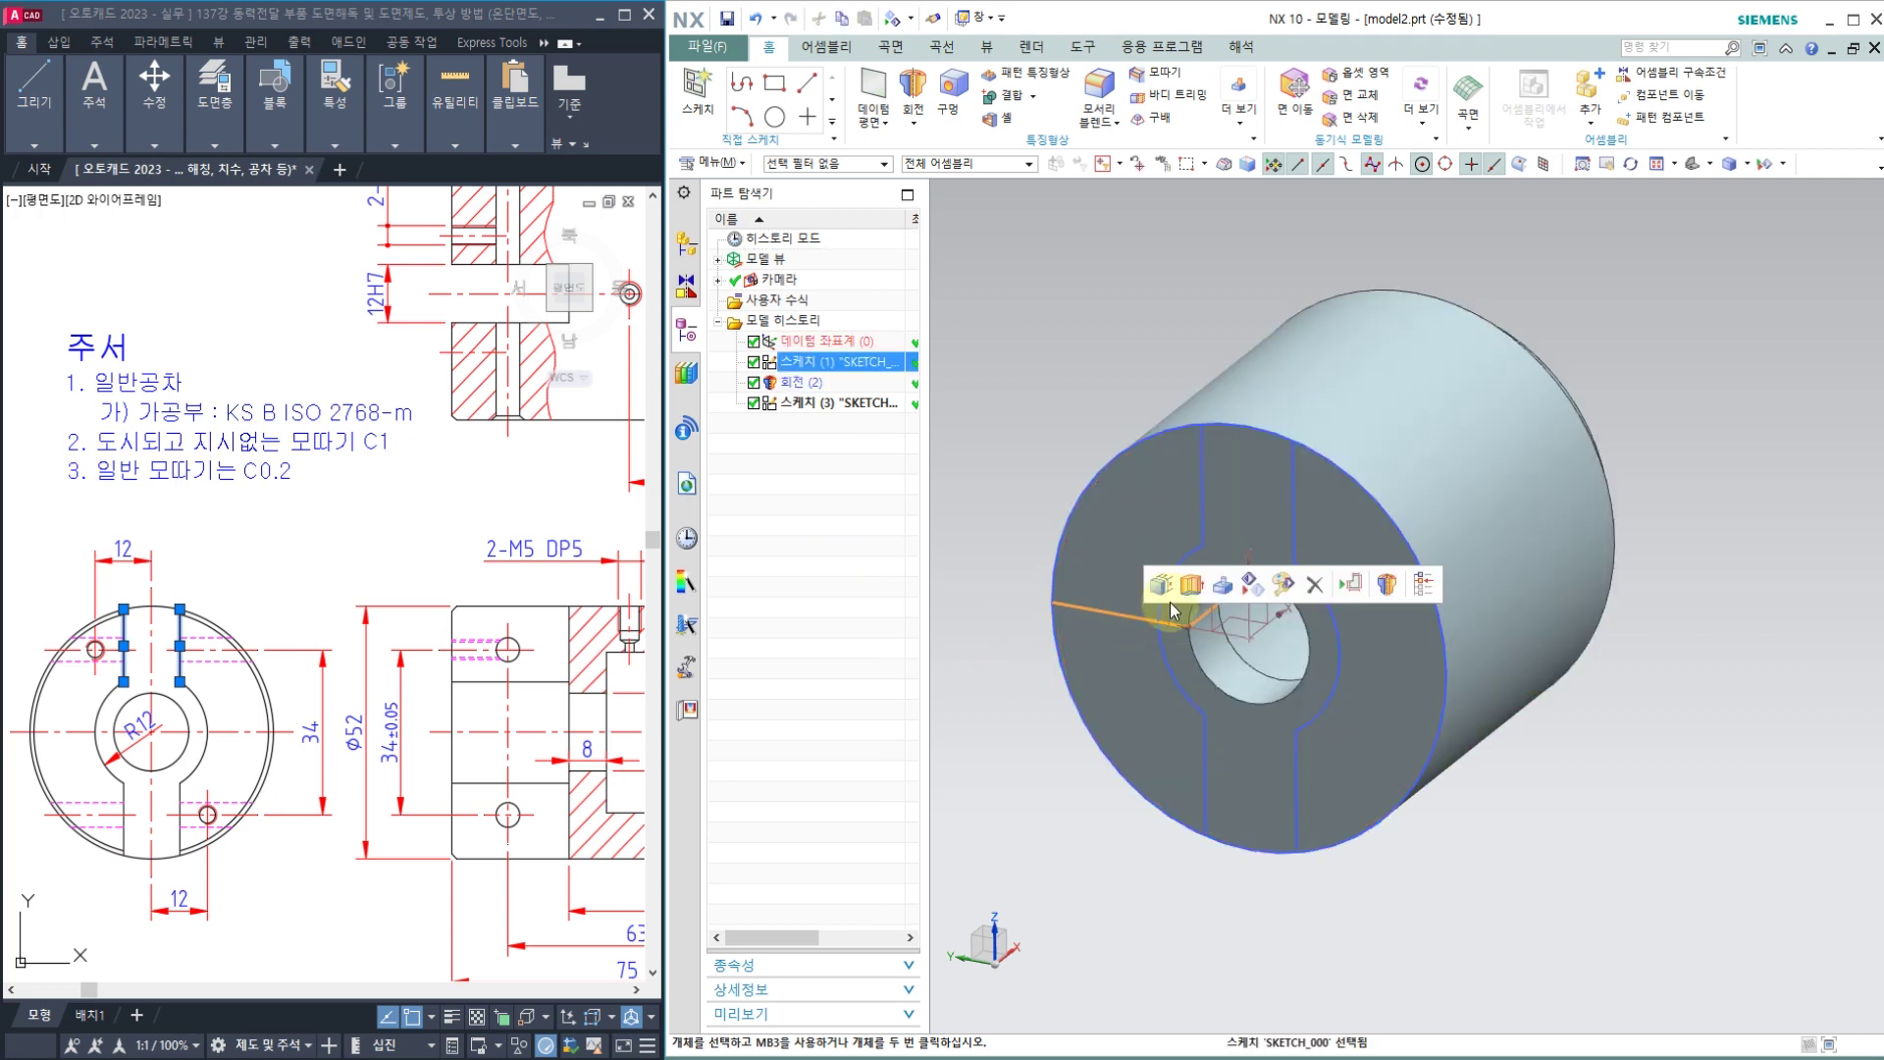
{"action": "left_click", "coordinate": [1251, 587]}
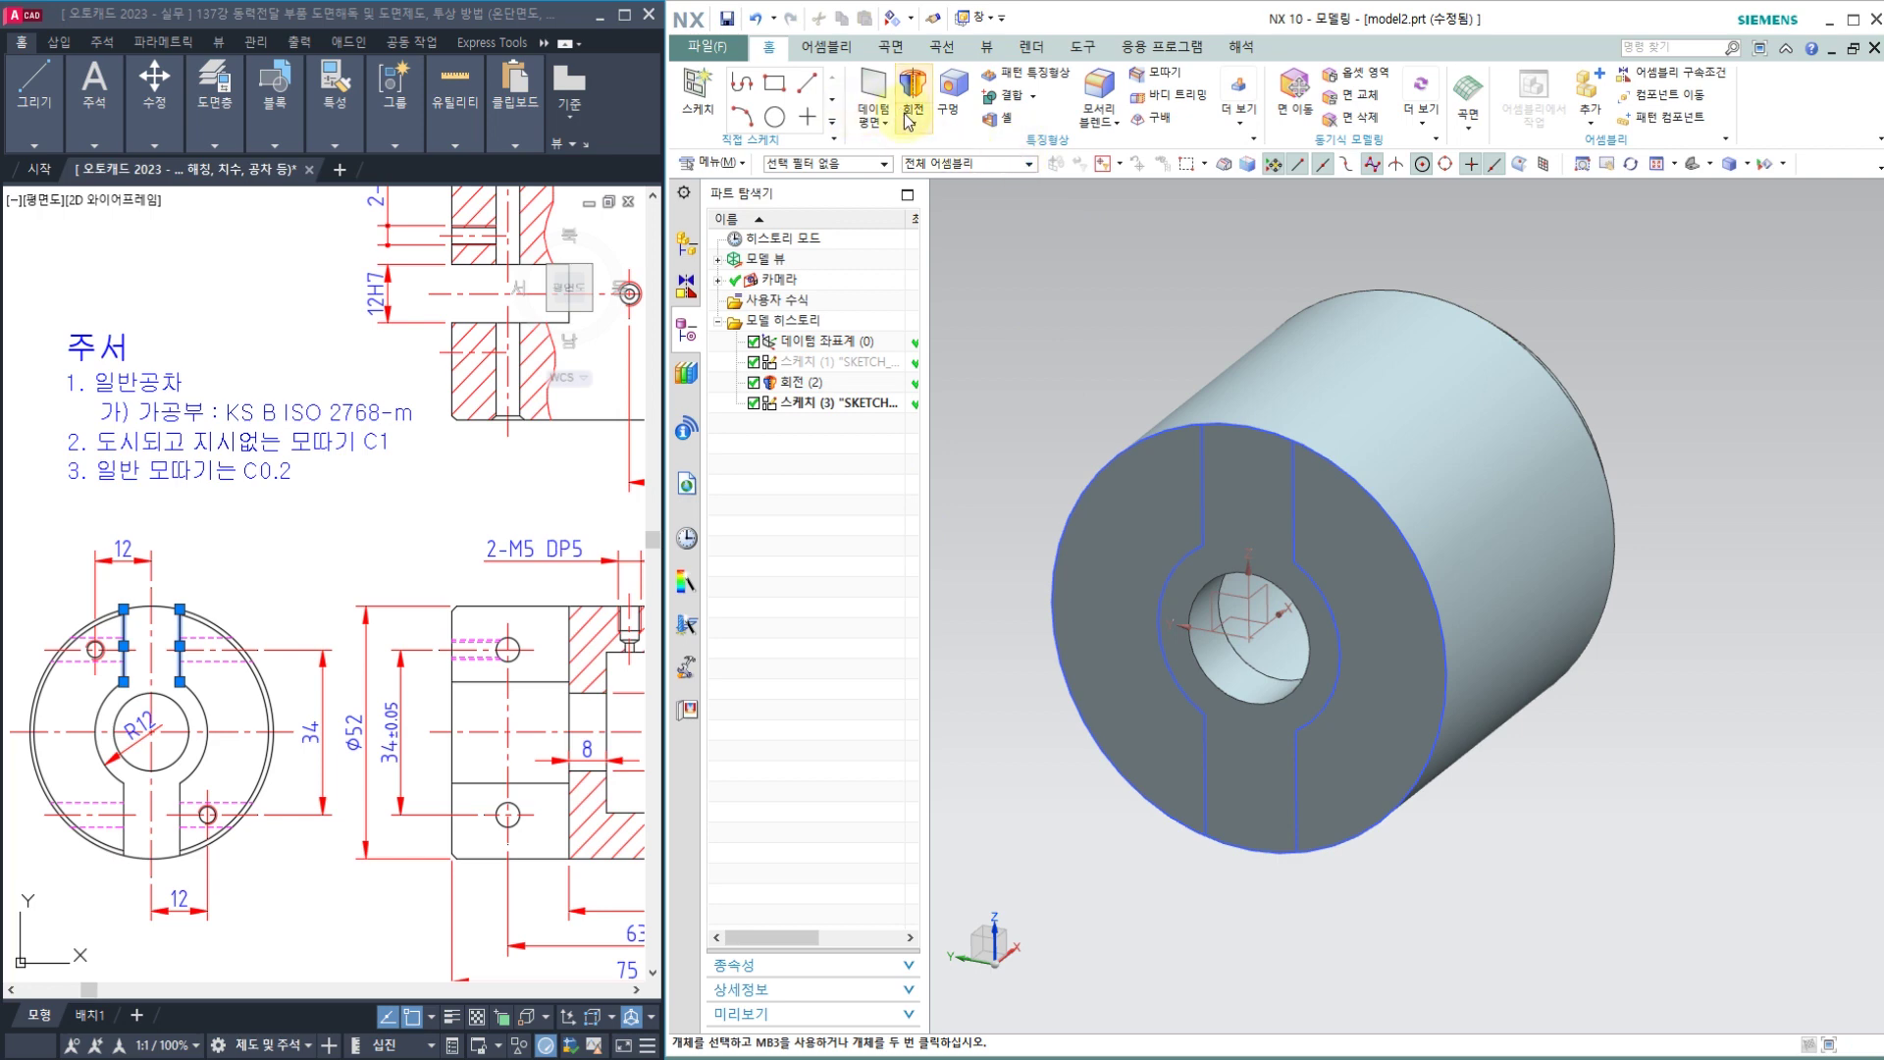
Step: Start an extrusion of the slot sketch with Stop at Intersection enabled, picking the left line-and-arc chain as section
{"action": "left_click", "coordinate": [872, 122]}
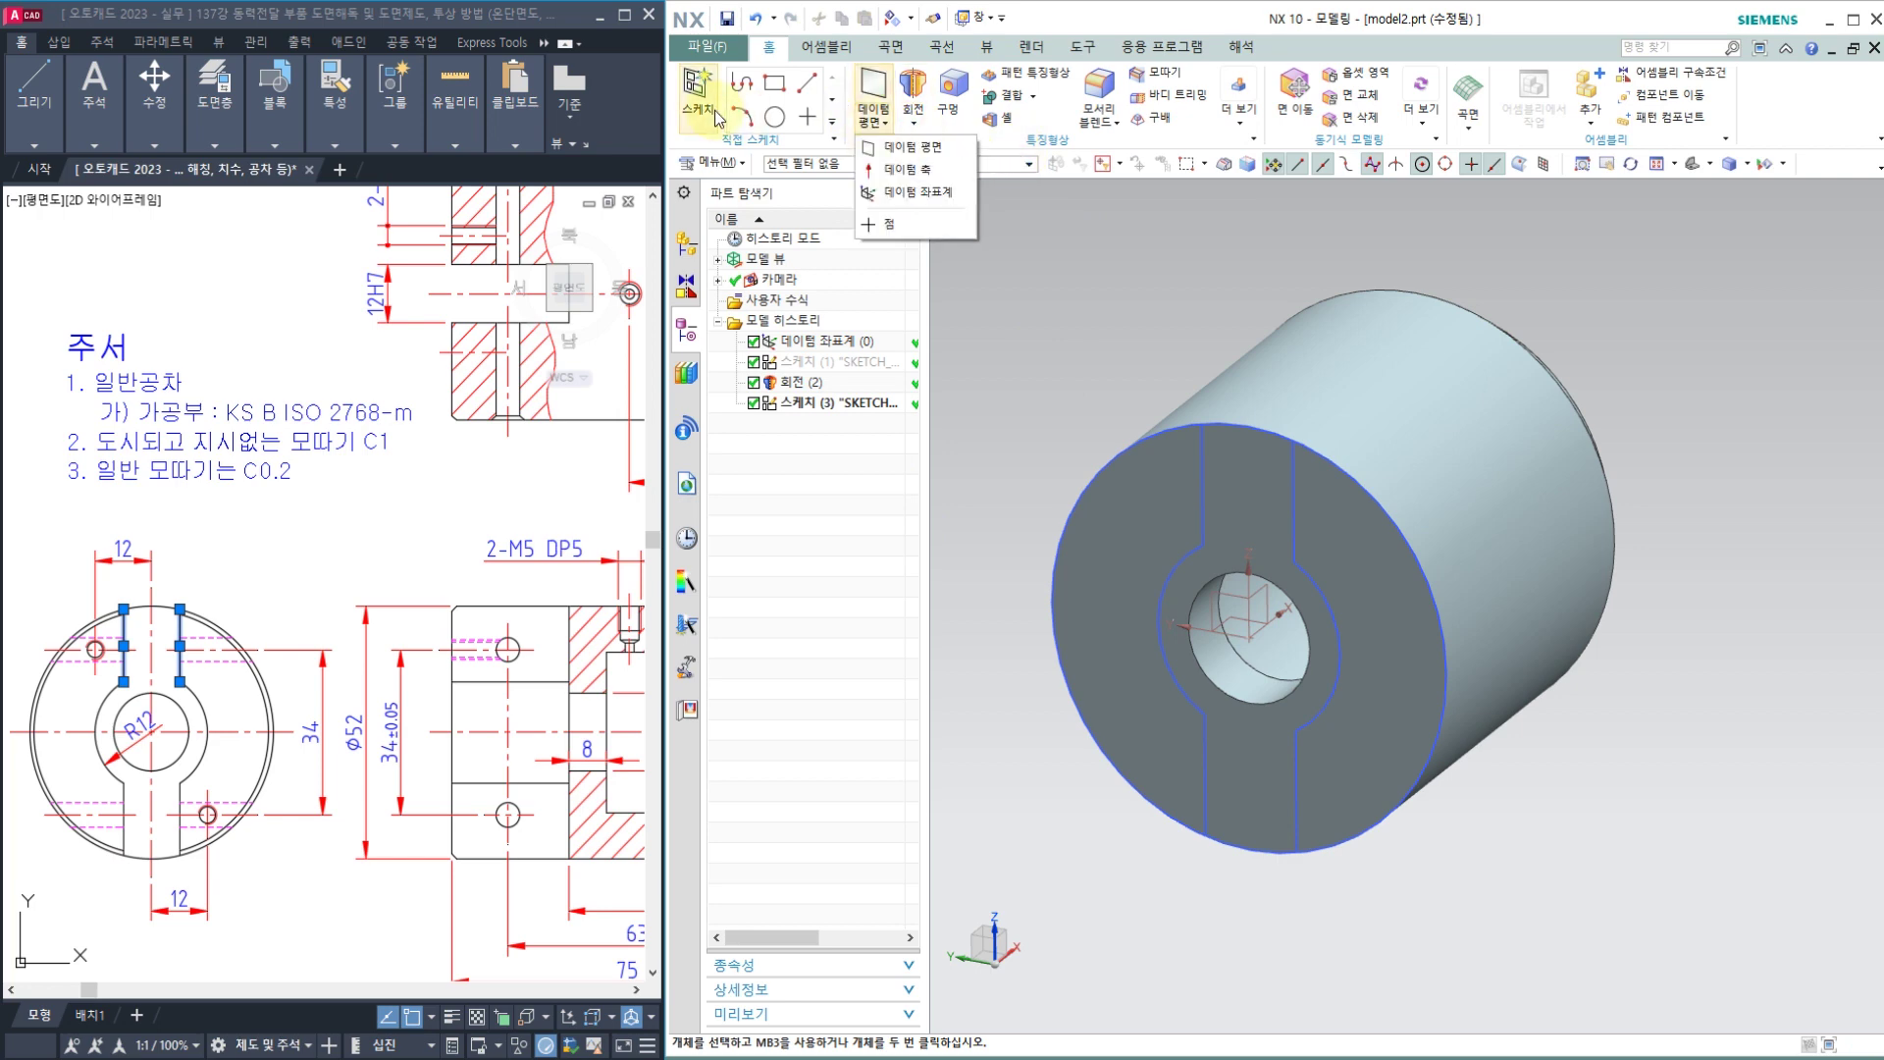
{"action": "left_click", "coordinate": [926, 128]}
{"action": "left_click", "coordinate": [919, 147]}
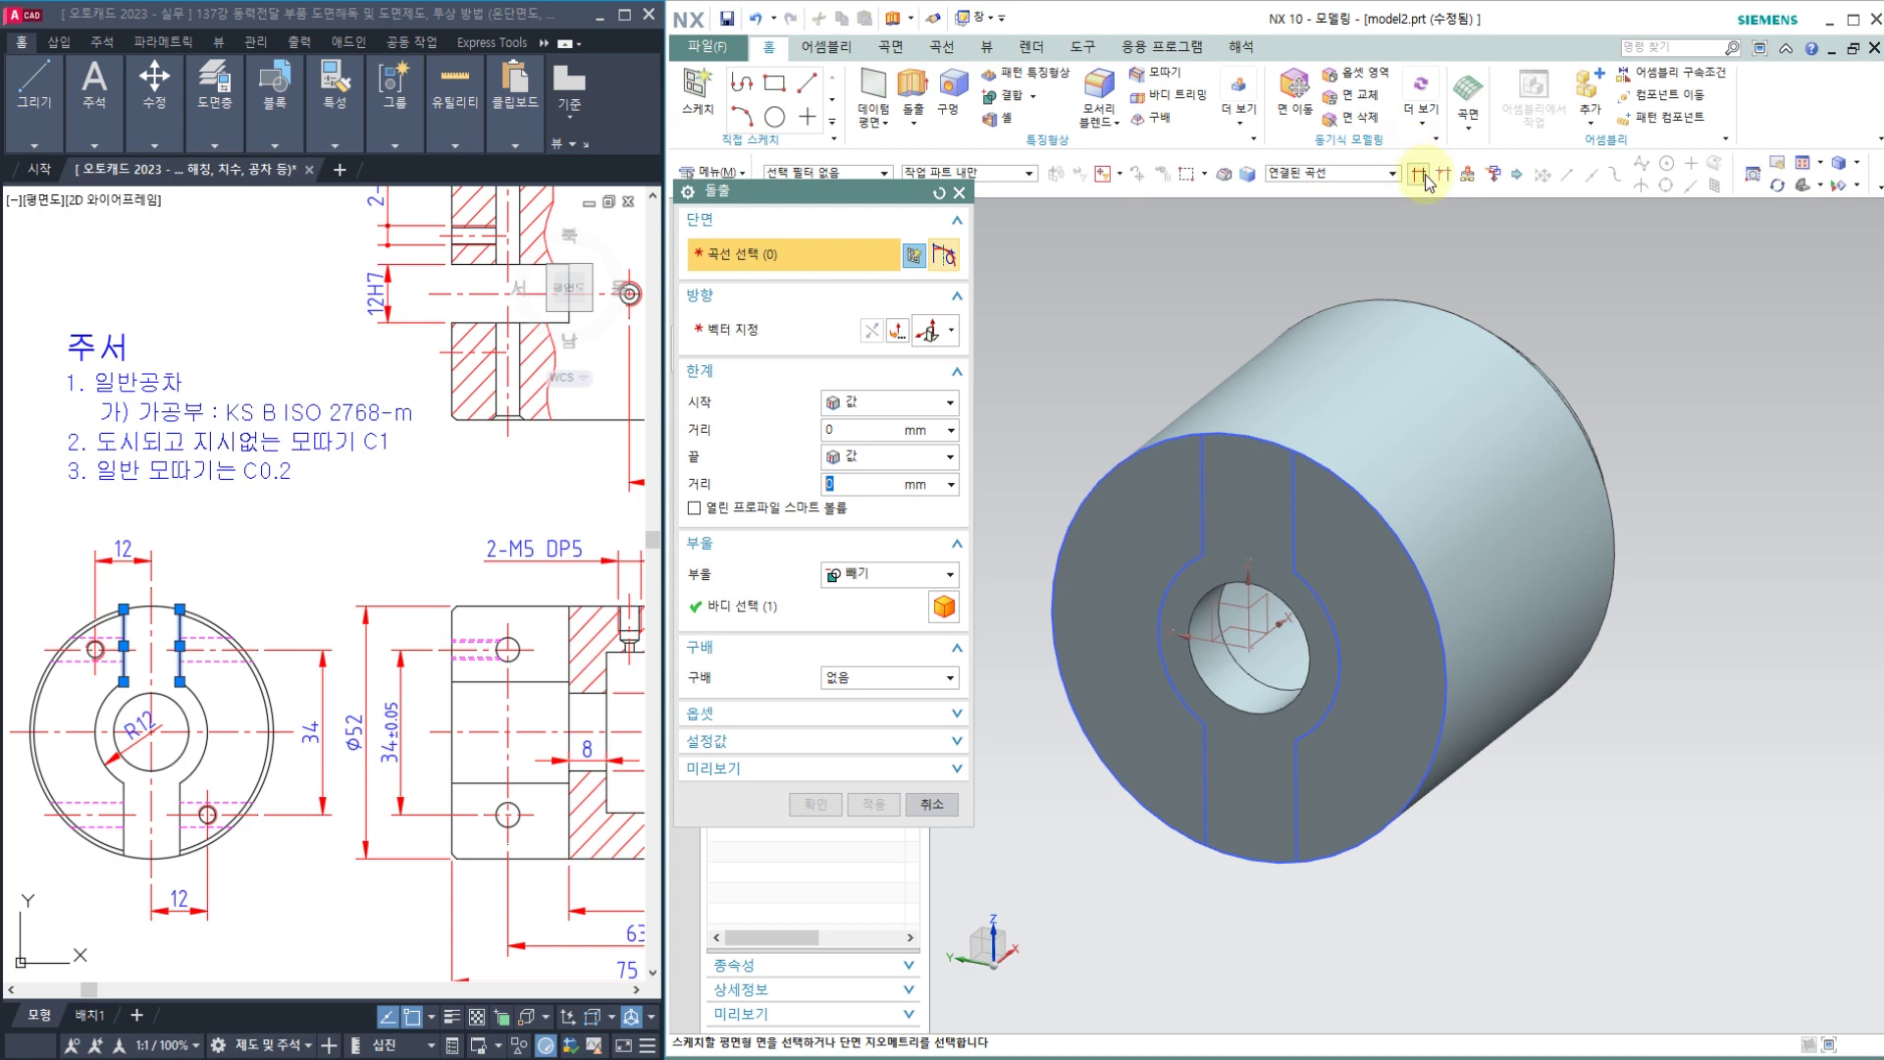
{"action": "left_click", "coordinate": [1420, 176]}
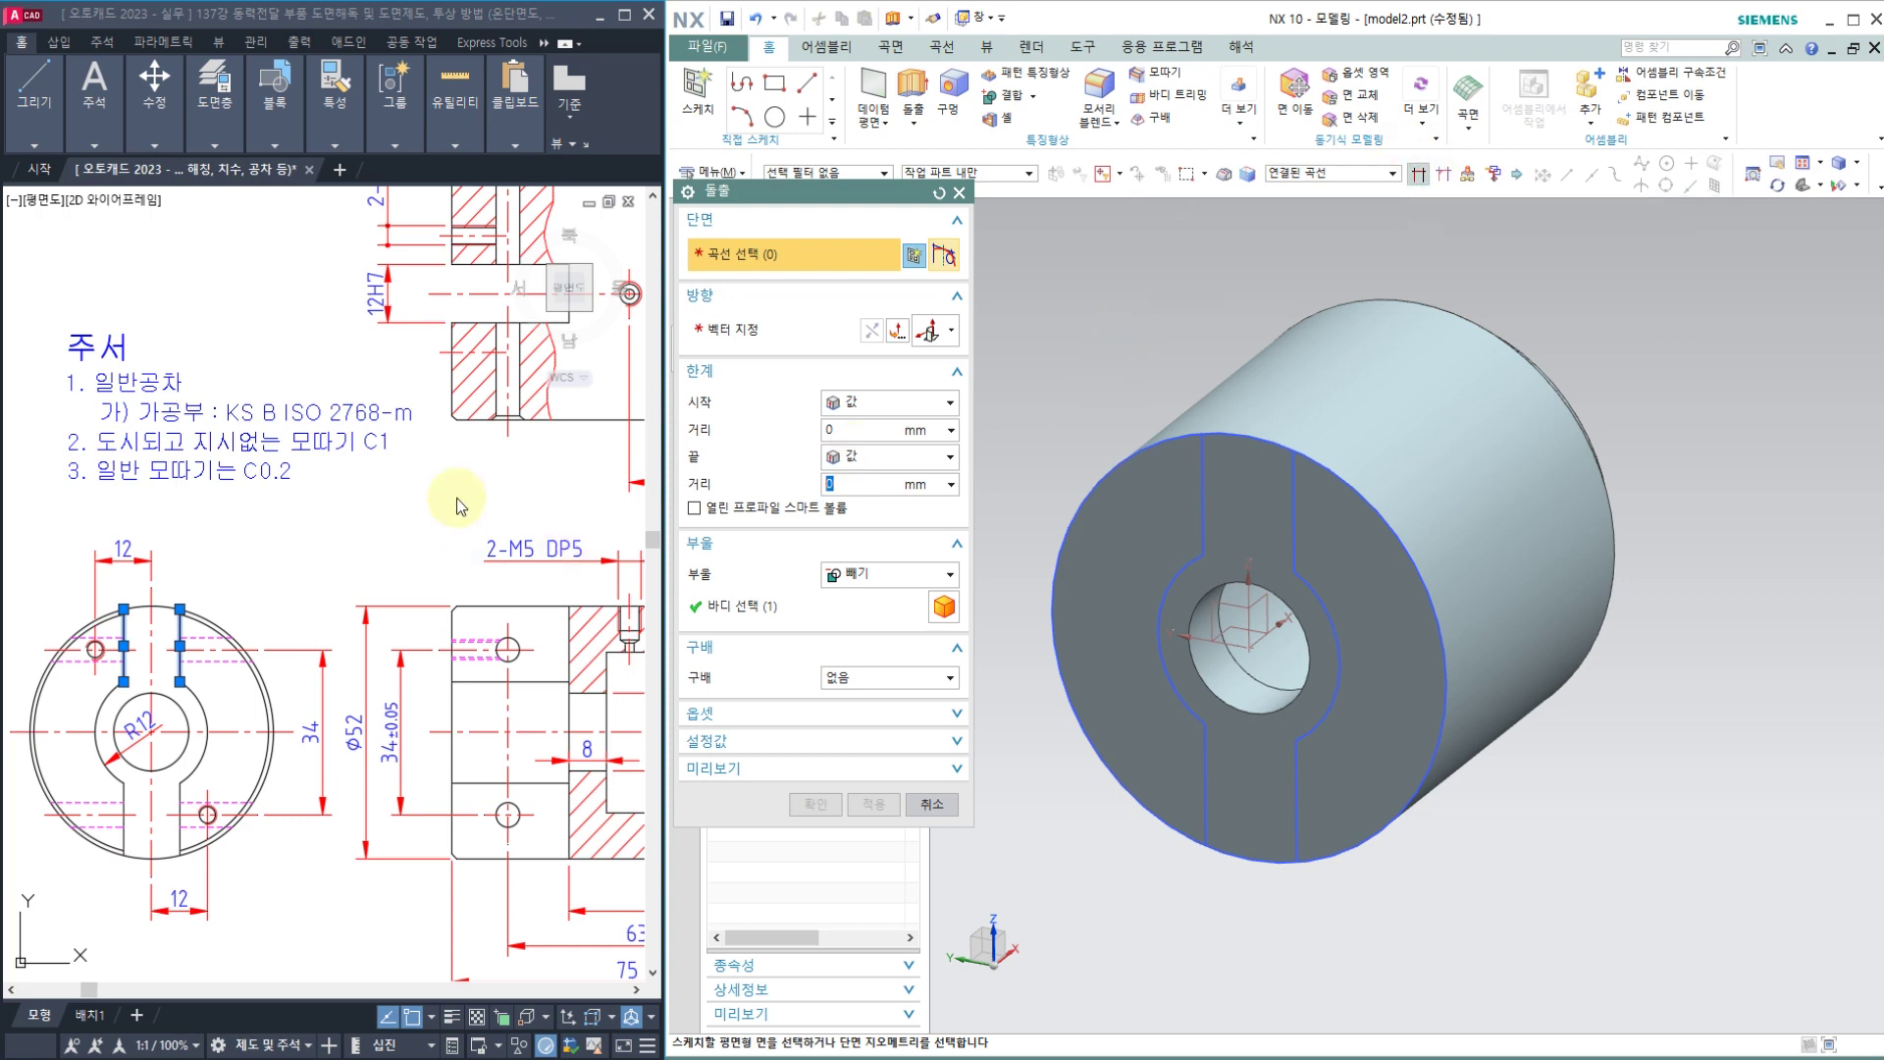
{"action": "mouse_move", "coordinate": [517, 734]}
{"action": "middle_mouse_down"}
{"action": "mouse_move", "coordinate": [377, 614]}
{"action": "mouse_move", "coordinate": [262, 633]}
{"action": "middle_mouse_up"}
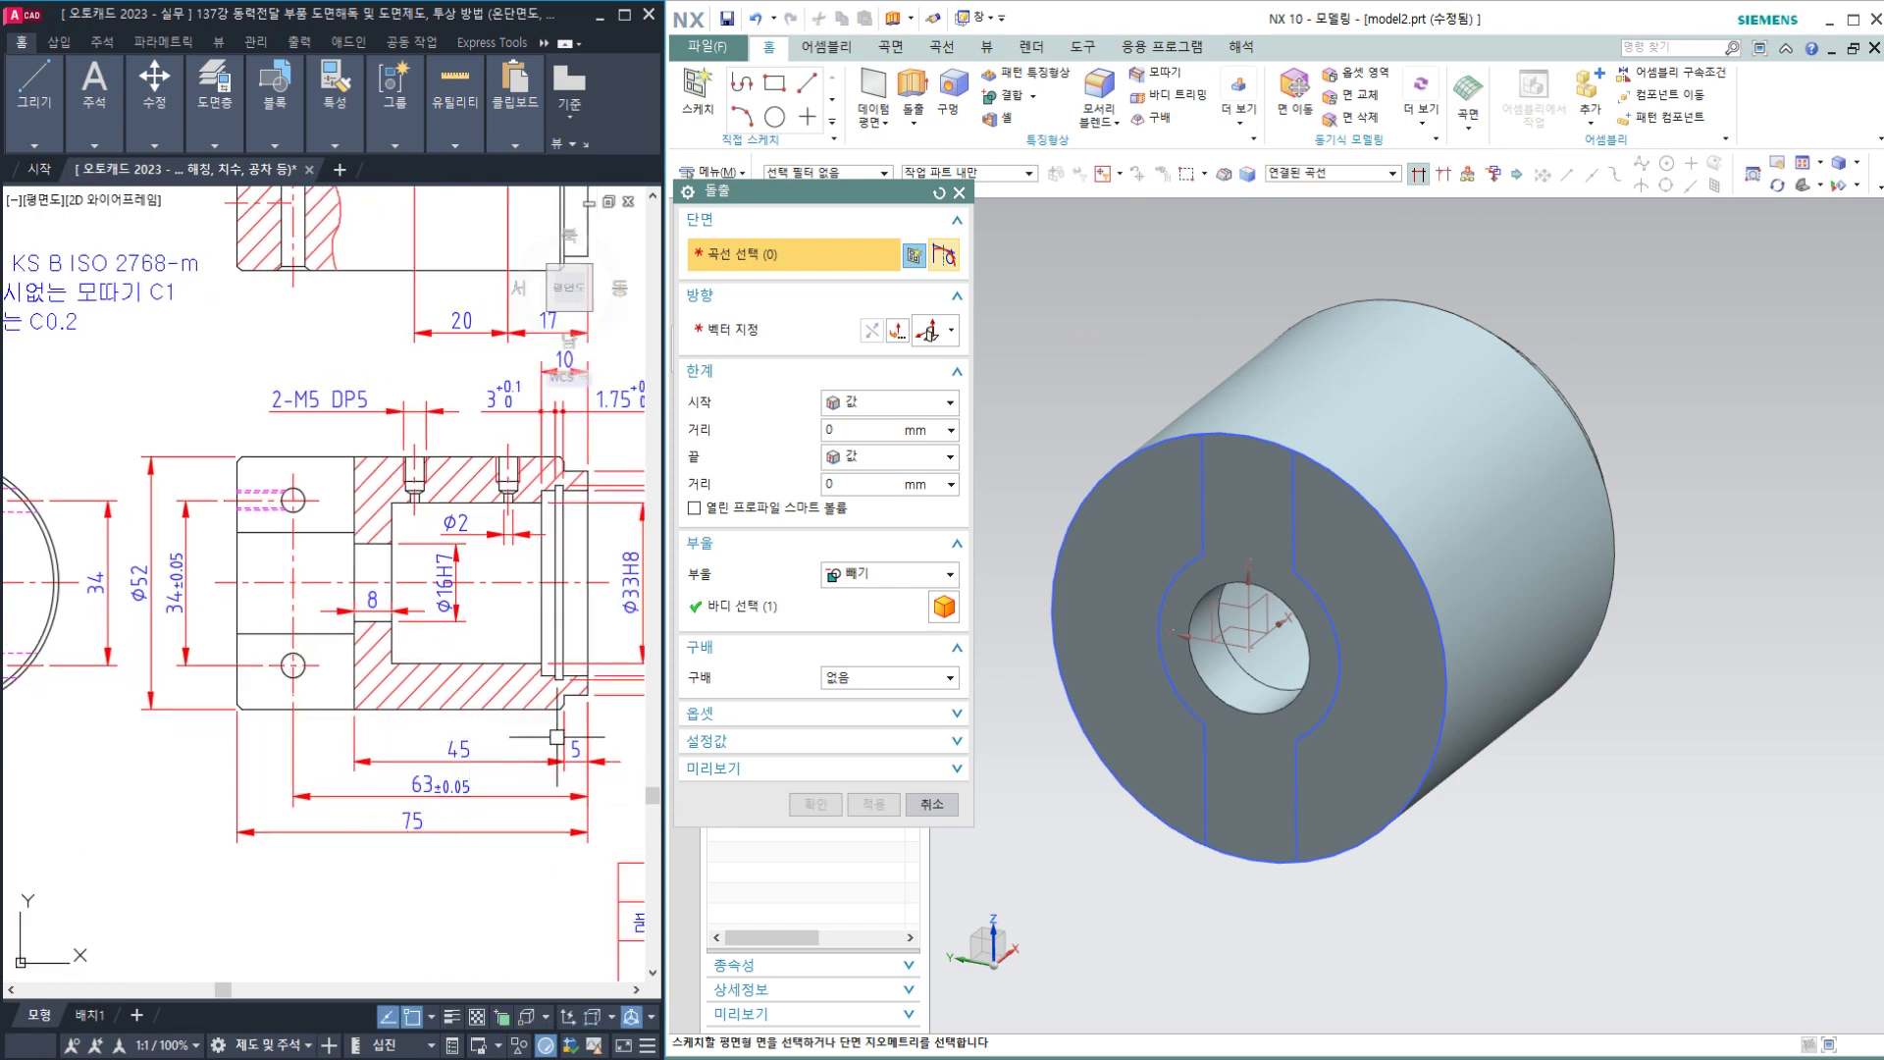
{"action": "middle_click_drag", "start_coordinate": [380, 655], "coordinate": [381, 656]}
{"action": "left_click", "coordinate": [1157, 541]}
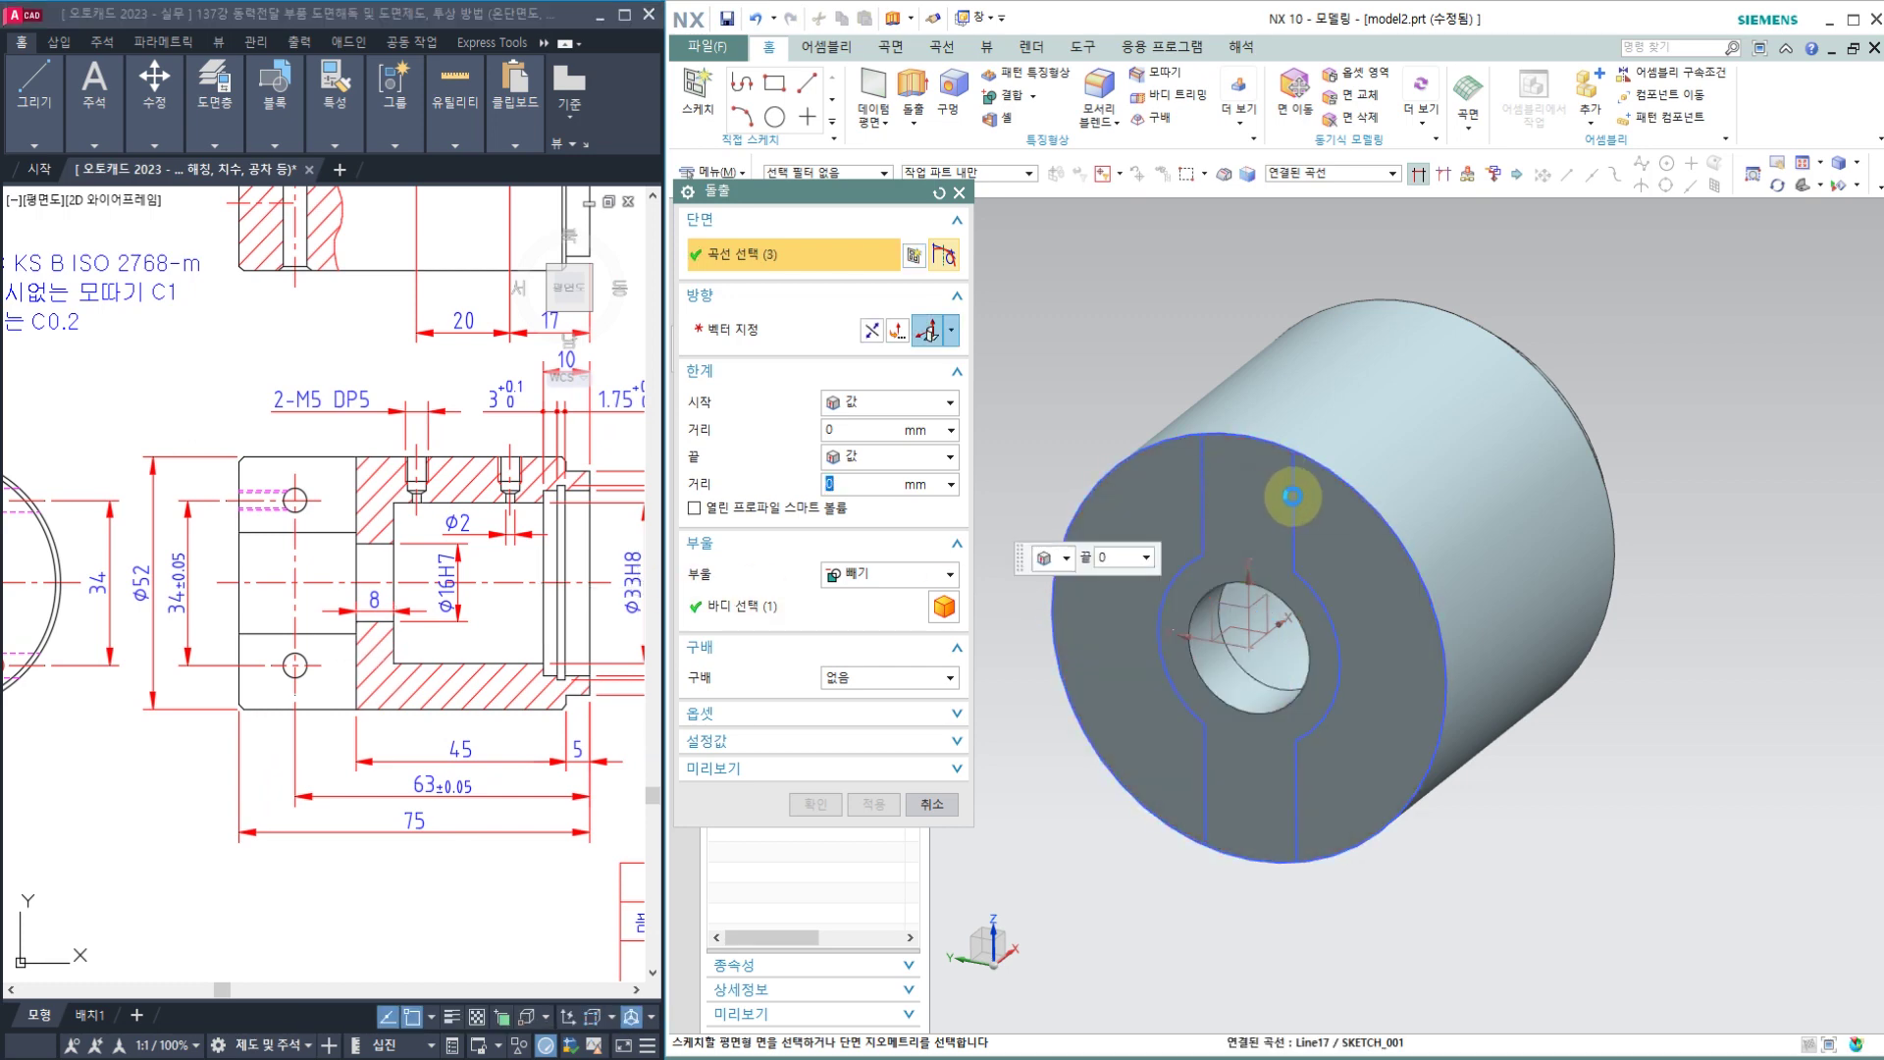
{"action": "left_click", "coordinate": [1290, 495]}
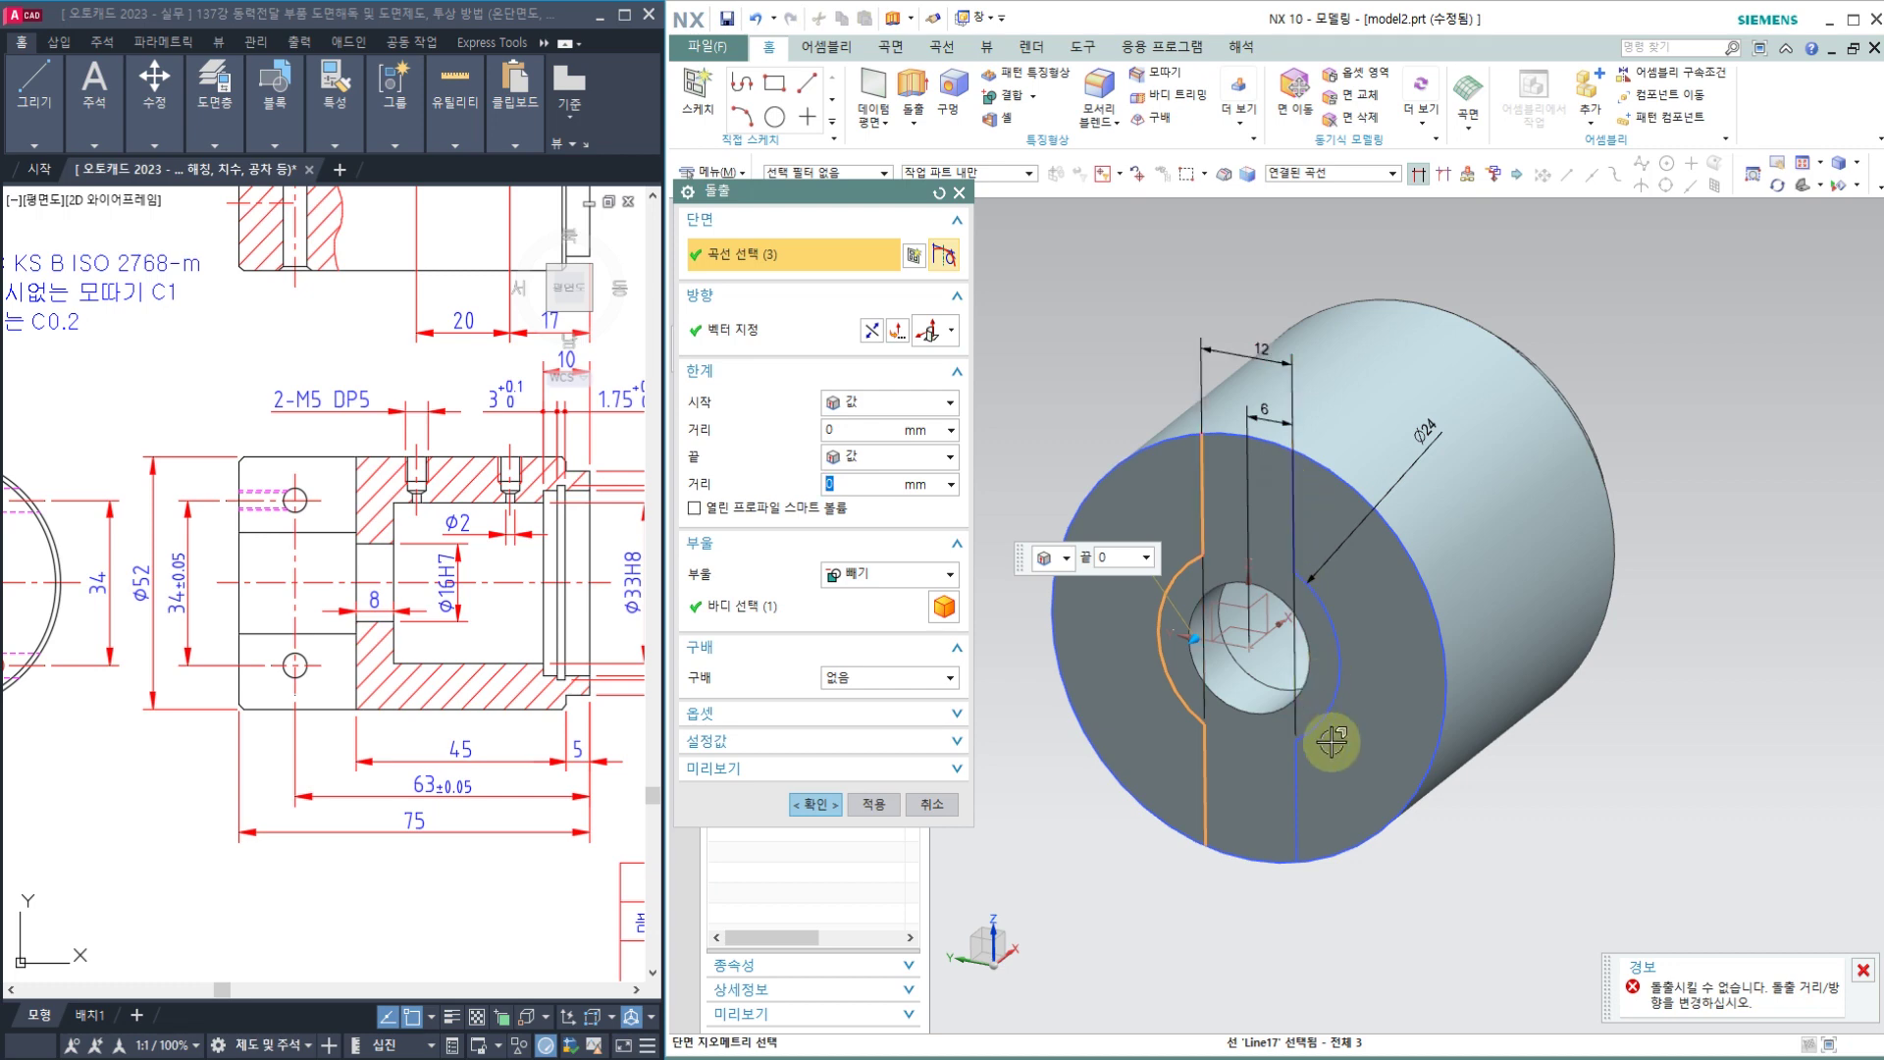
Step: Set the extrusion to unite with the revolved body and add the left outer arc to close the section
{"action": "left_click", "coordinate": [844, 574]}
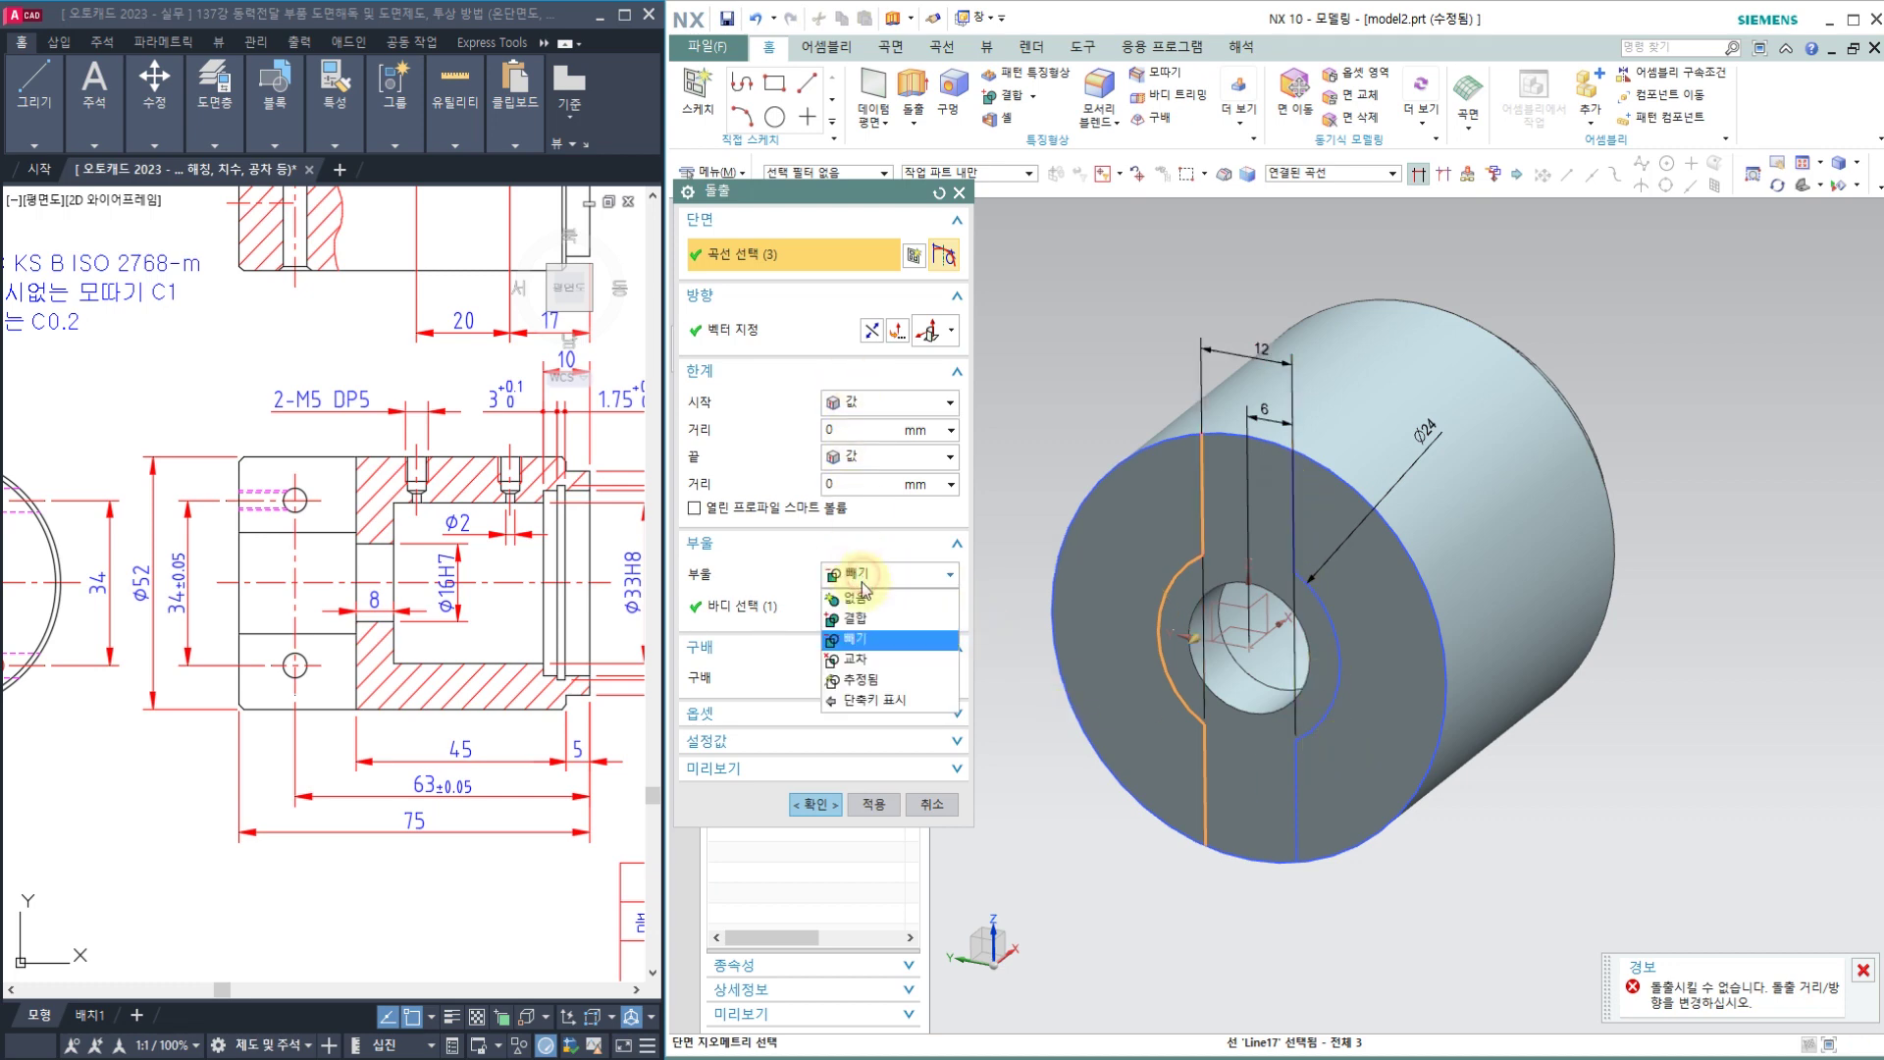
{"action": "left_click", "coordinate": [863, 621]}
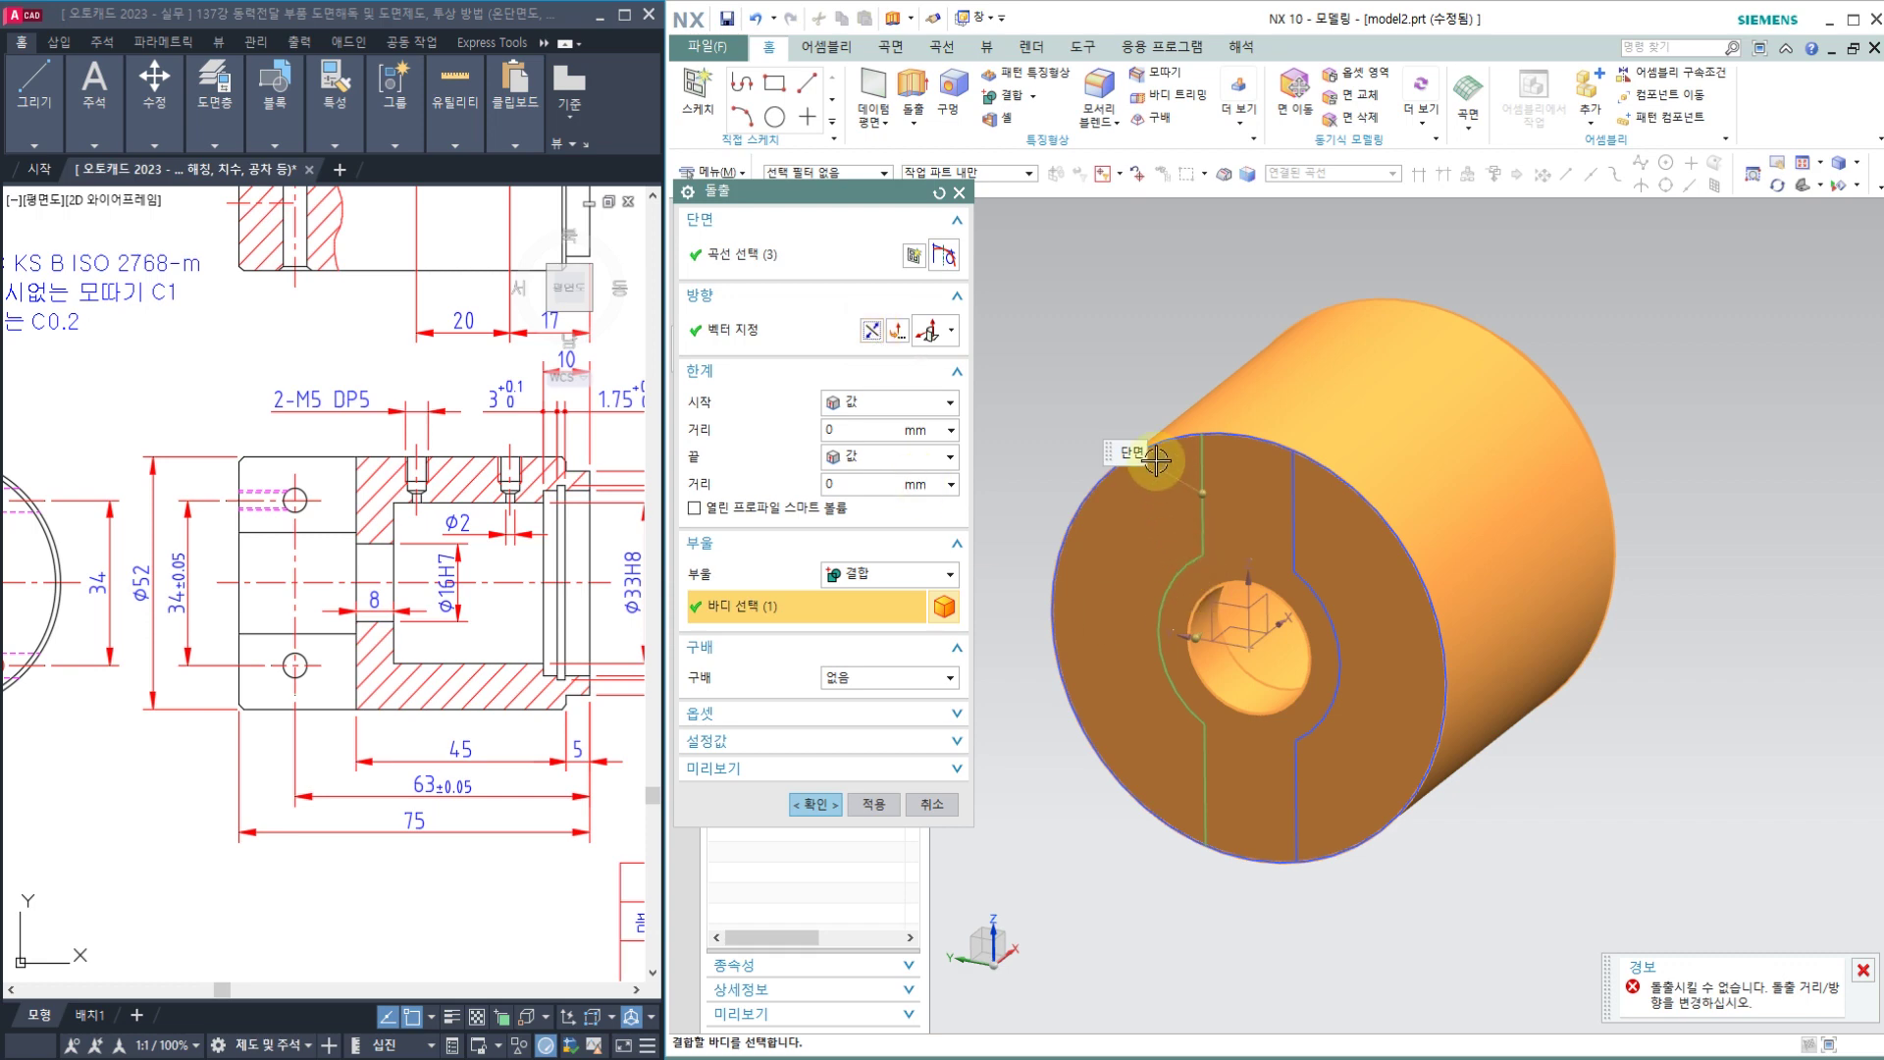
{"action": "left_click", "coordinate": [780, 257]}
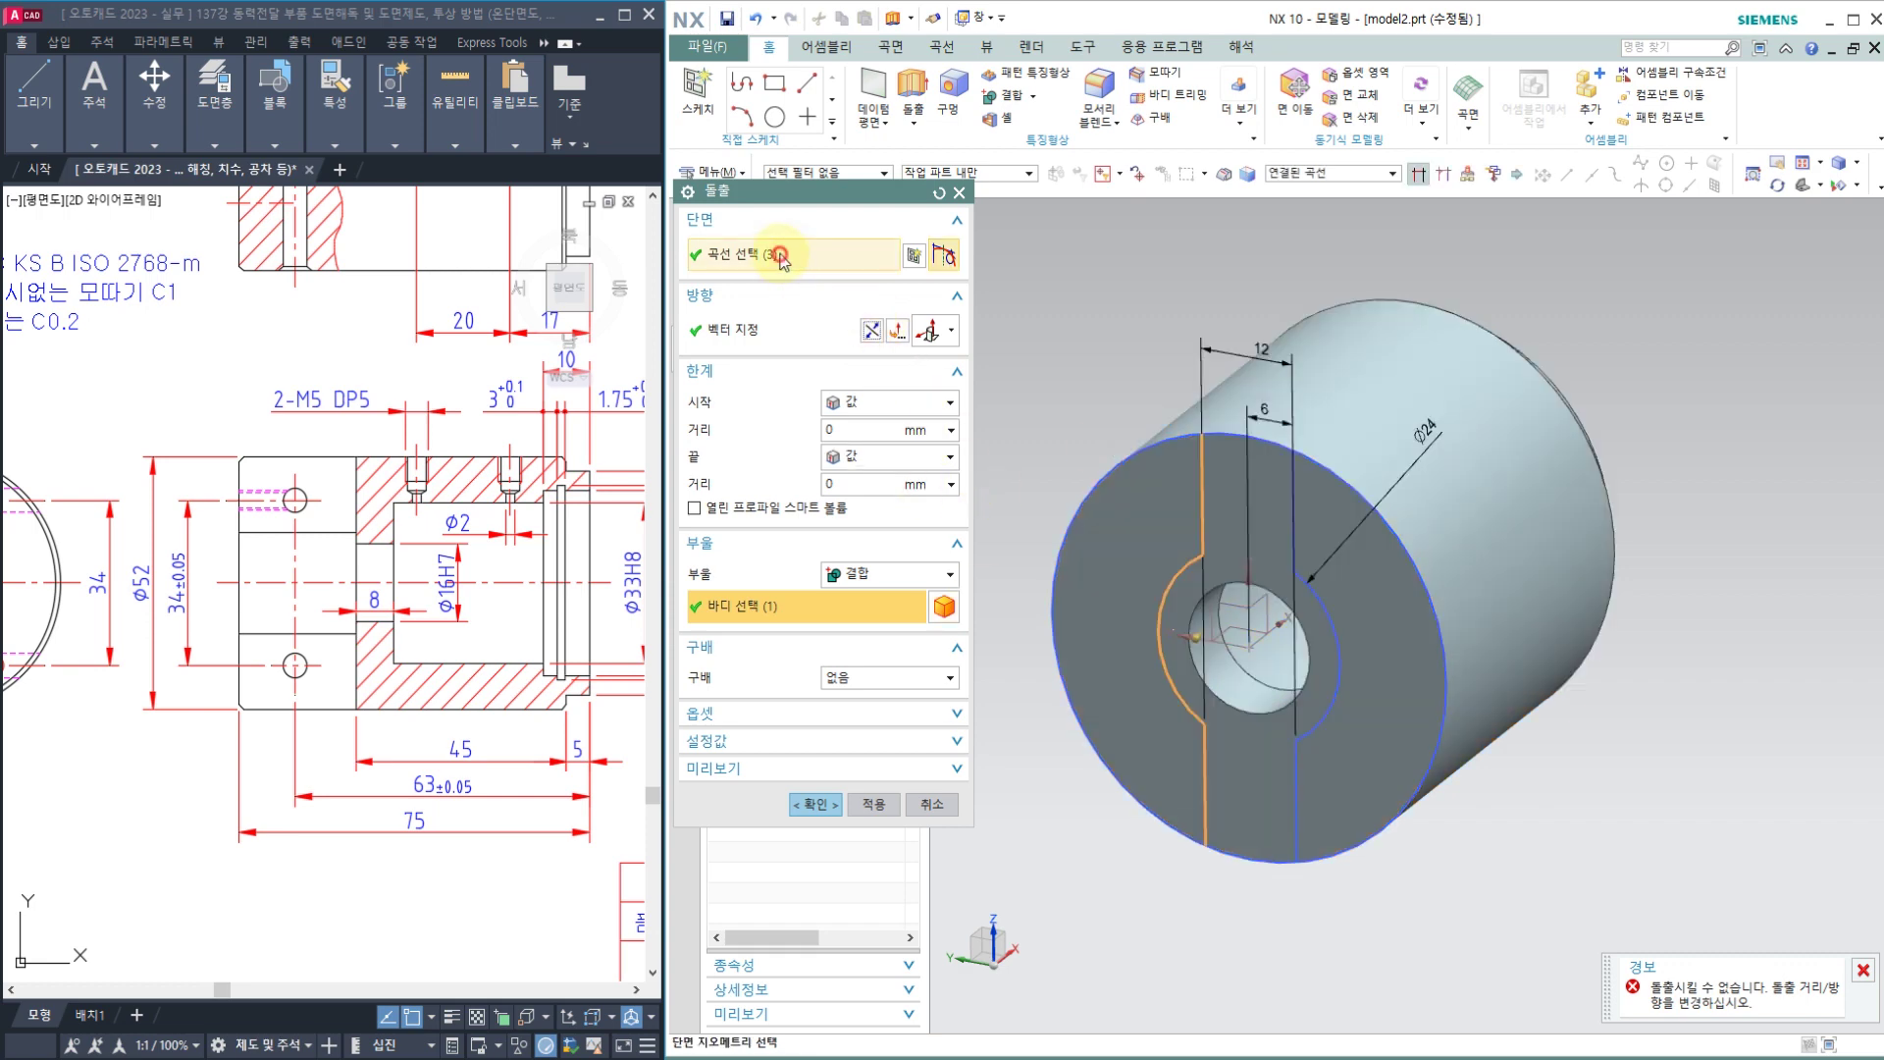
{"action": "left_click", "coordinate": [1154, 443]}
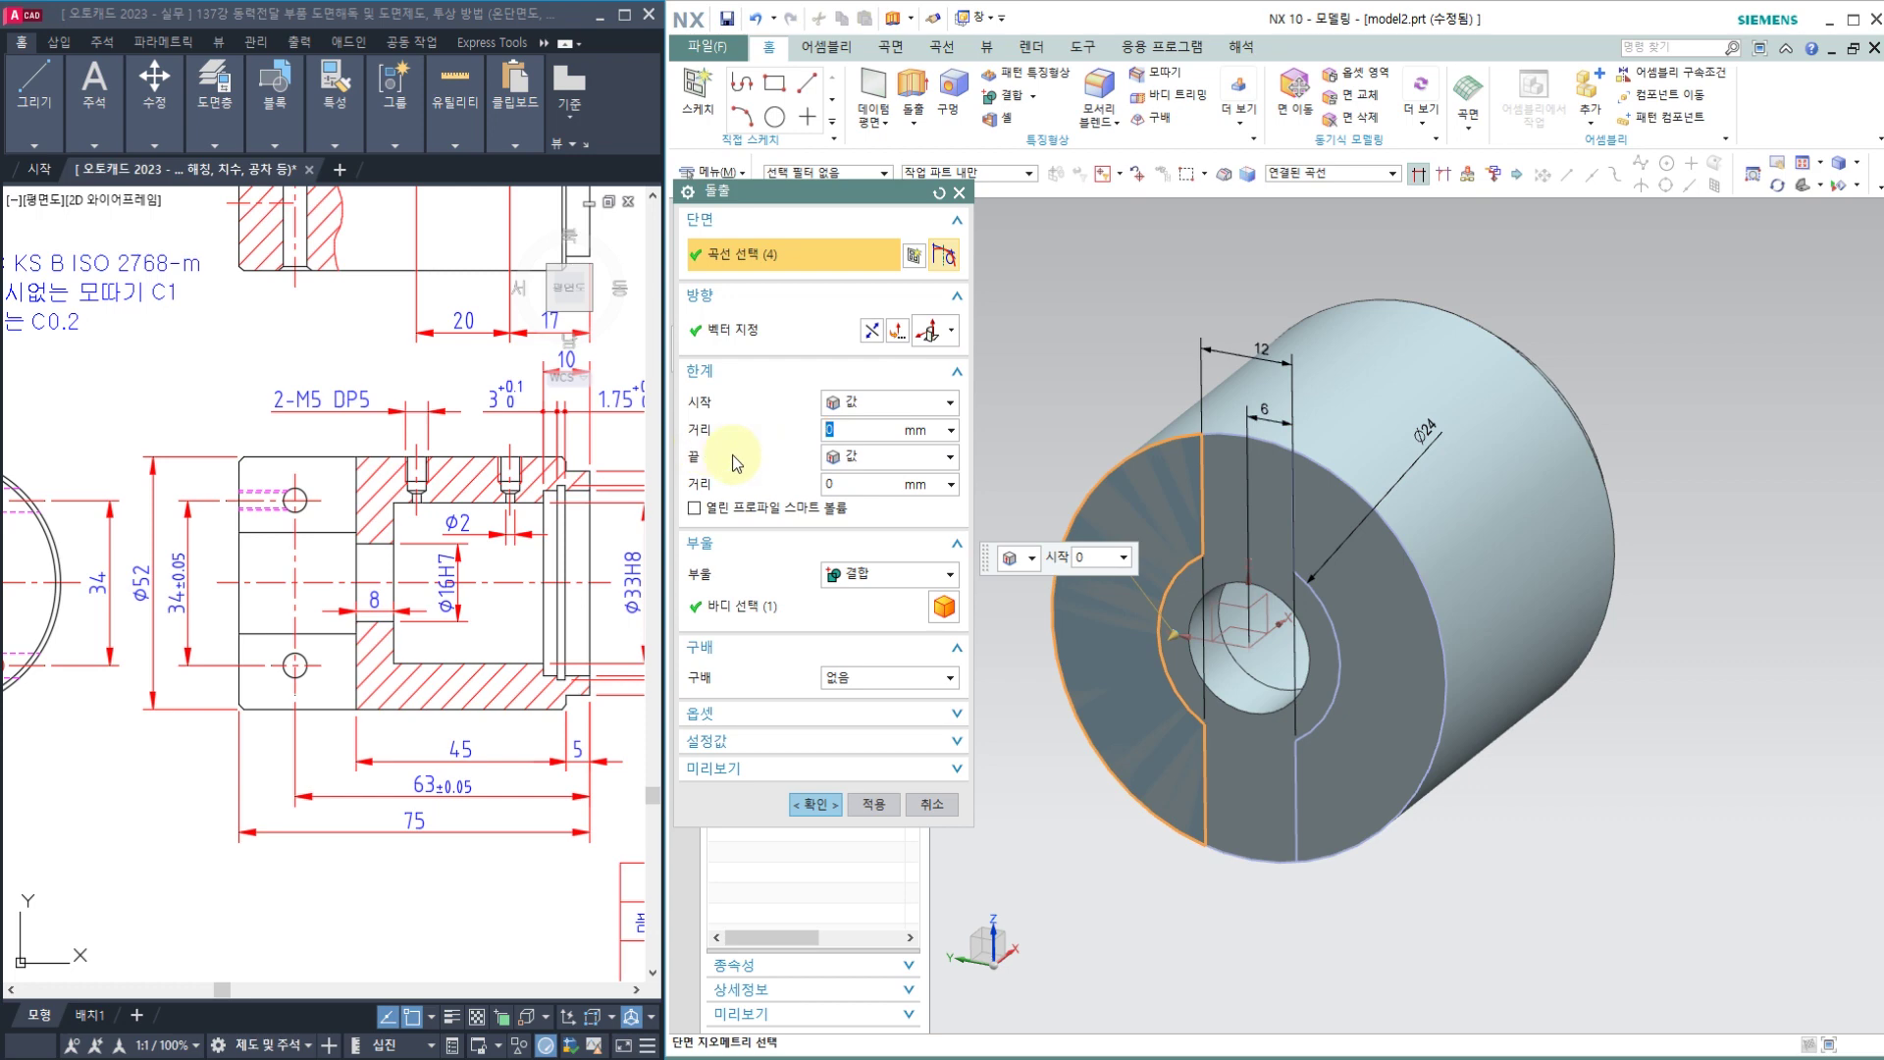
Step: Set the extrusion's start distance to 75-45-5 mm, reversing the direction and restoring it so it points outward from the face
{"action": "type", "text": "75-45-5"}
{"action": "key", "text": "Return"}
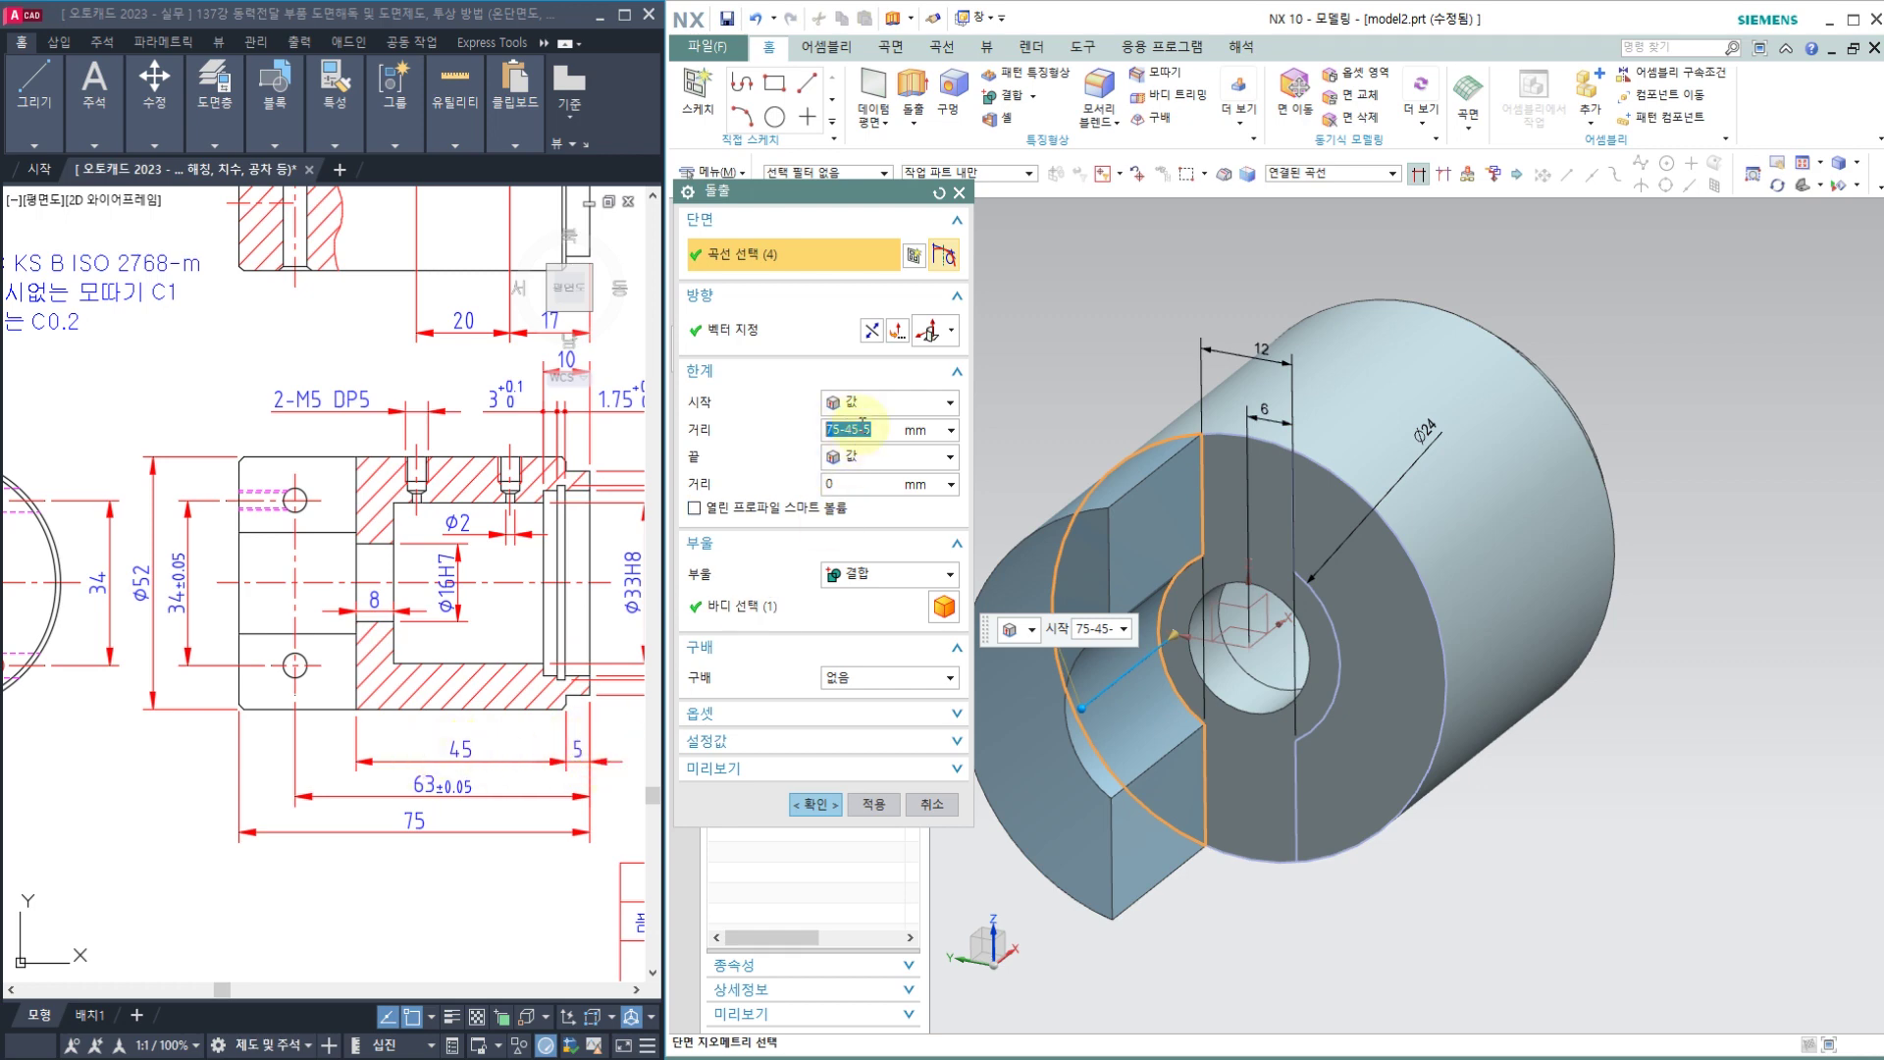
{"action": "left_click", "coordinate": [872, 330]}
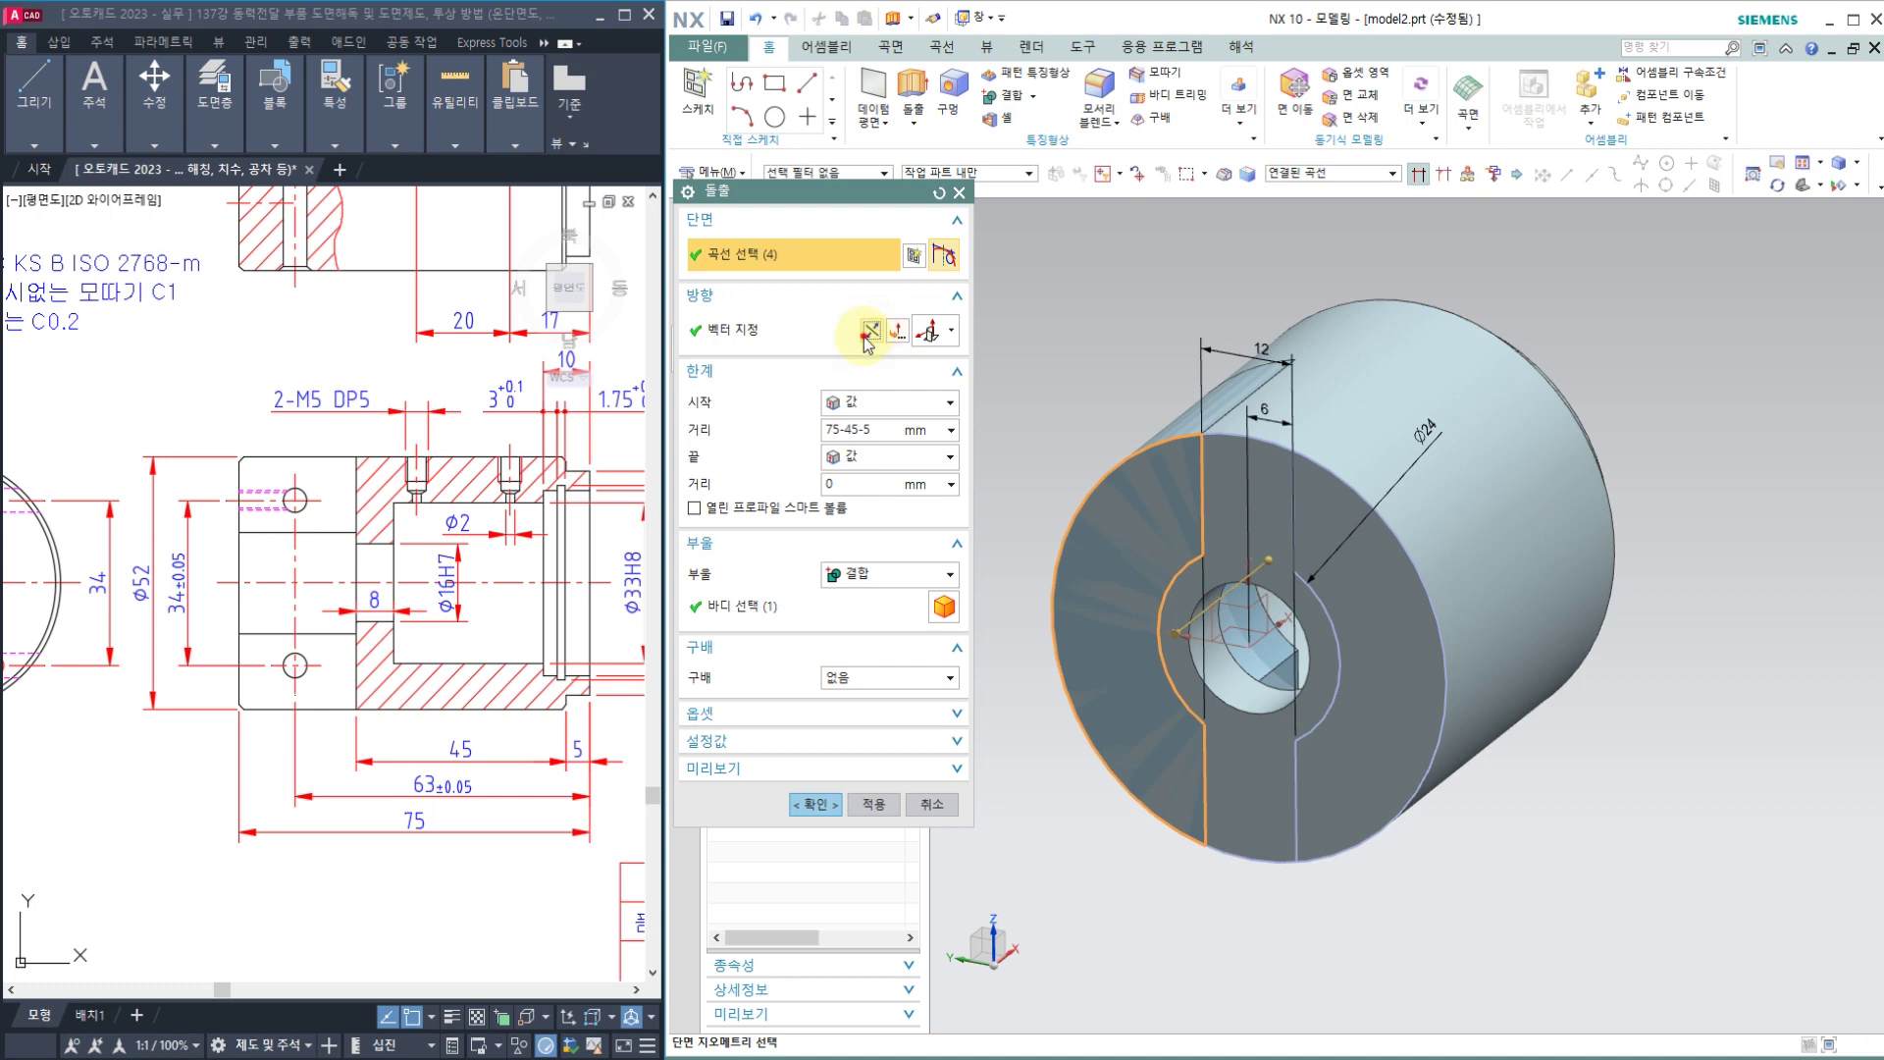
{"action": "left_click", "coordinate": [867, 337]}
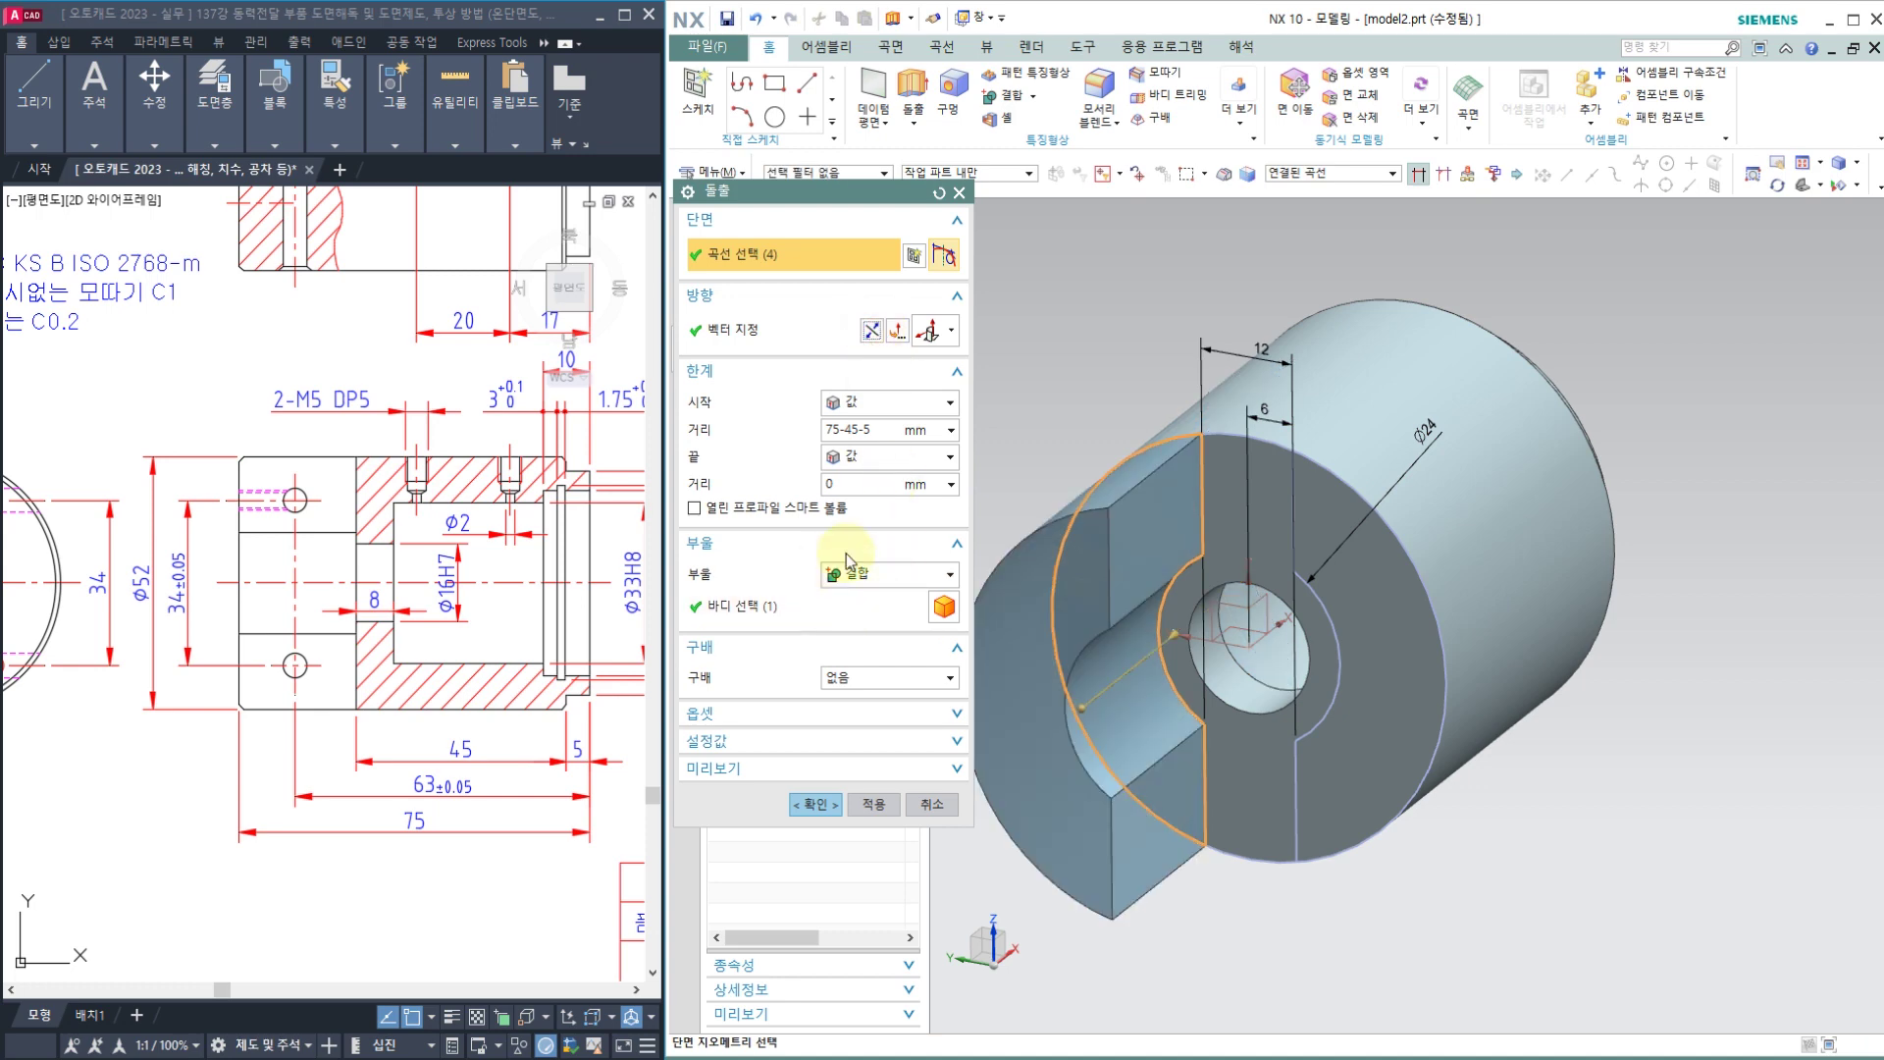
Step: Add the right line-and-arc chain and its outer arc to the section and complete the united extrusion of both halves
{"action": "left_click", "coordinate": [775, 605]}
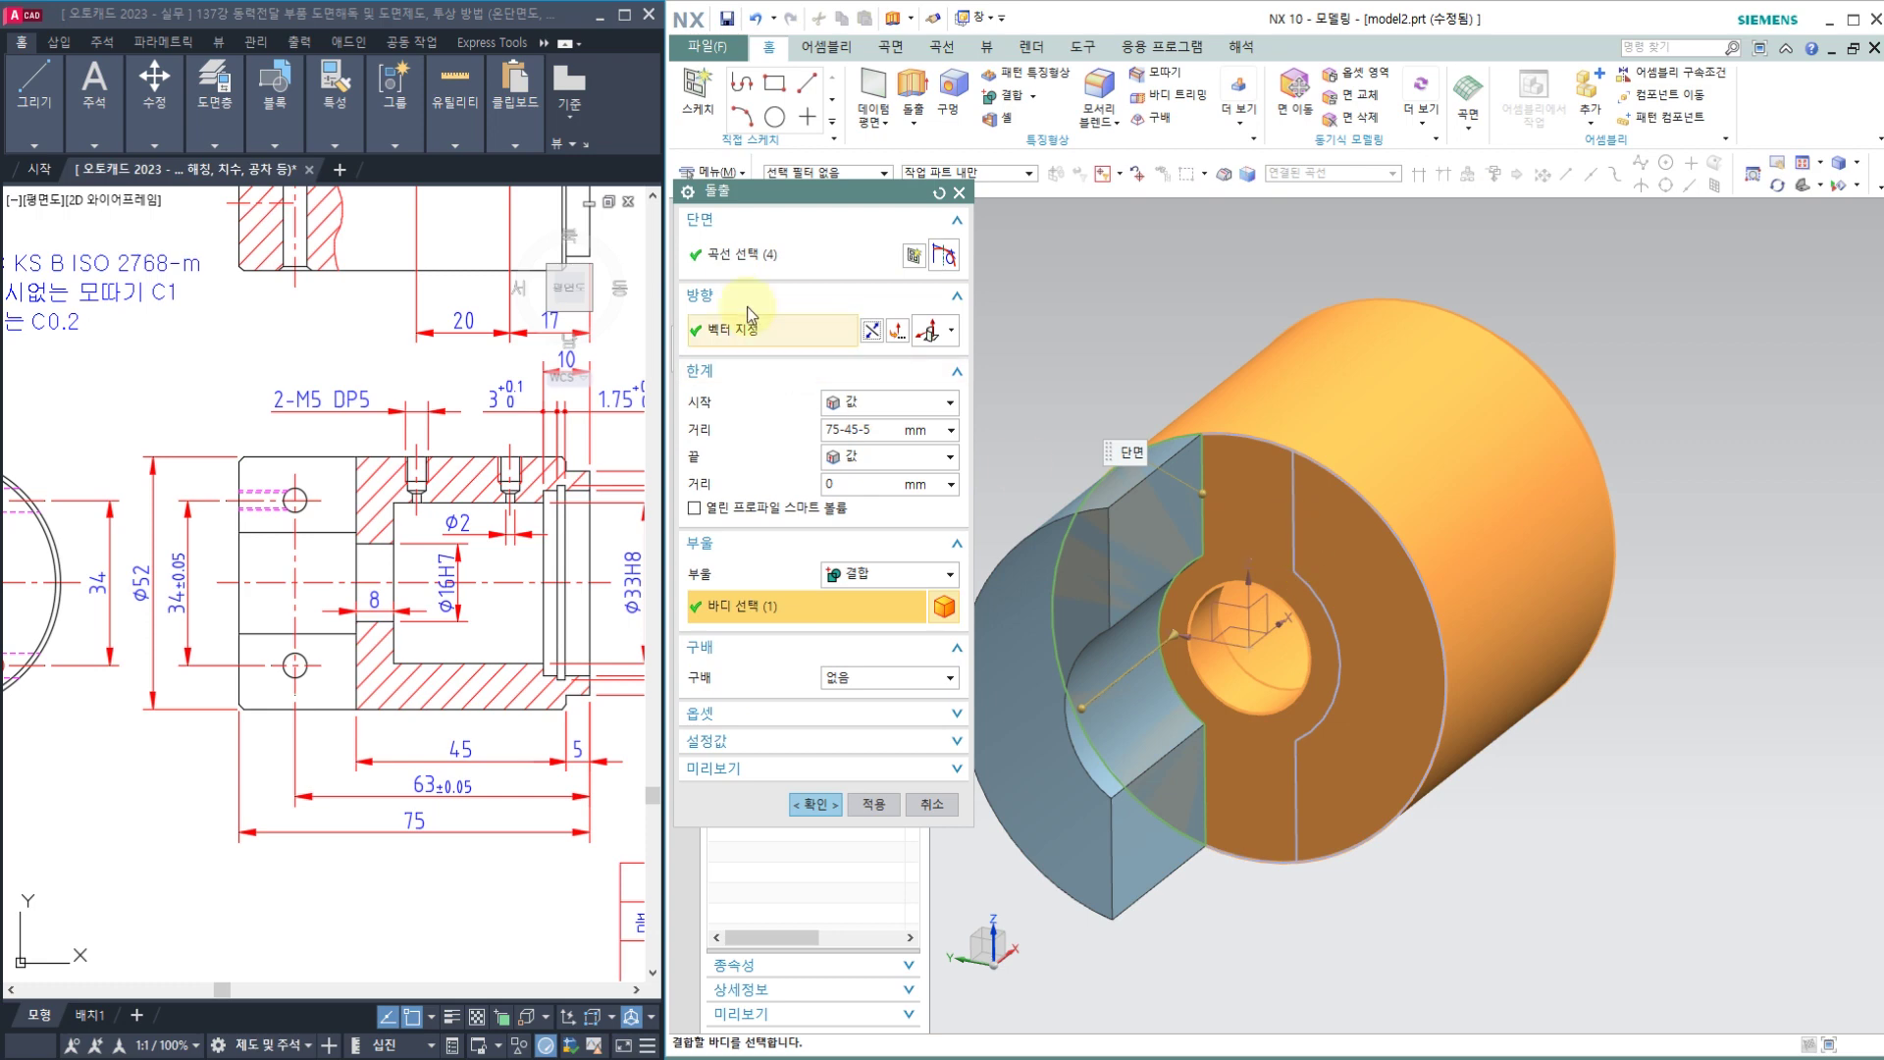
{"action": "left_click", "coordinate": [746, 255]}
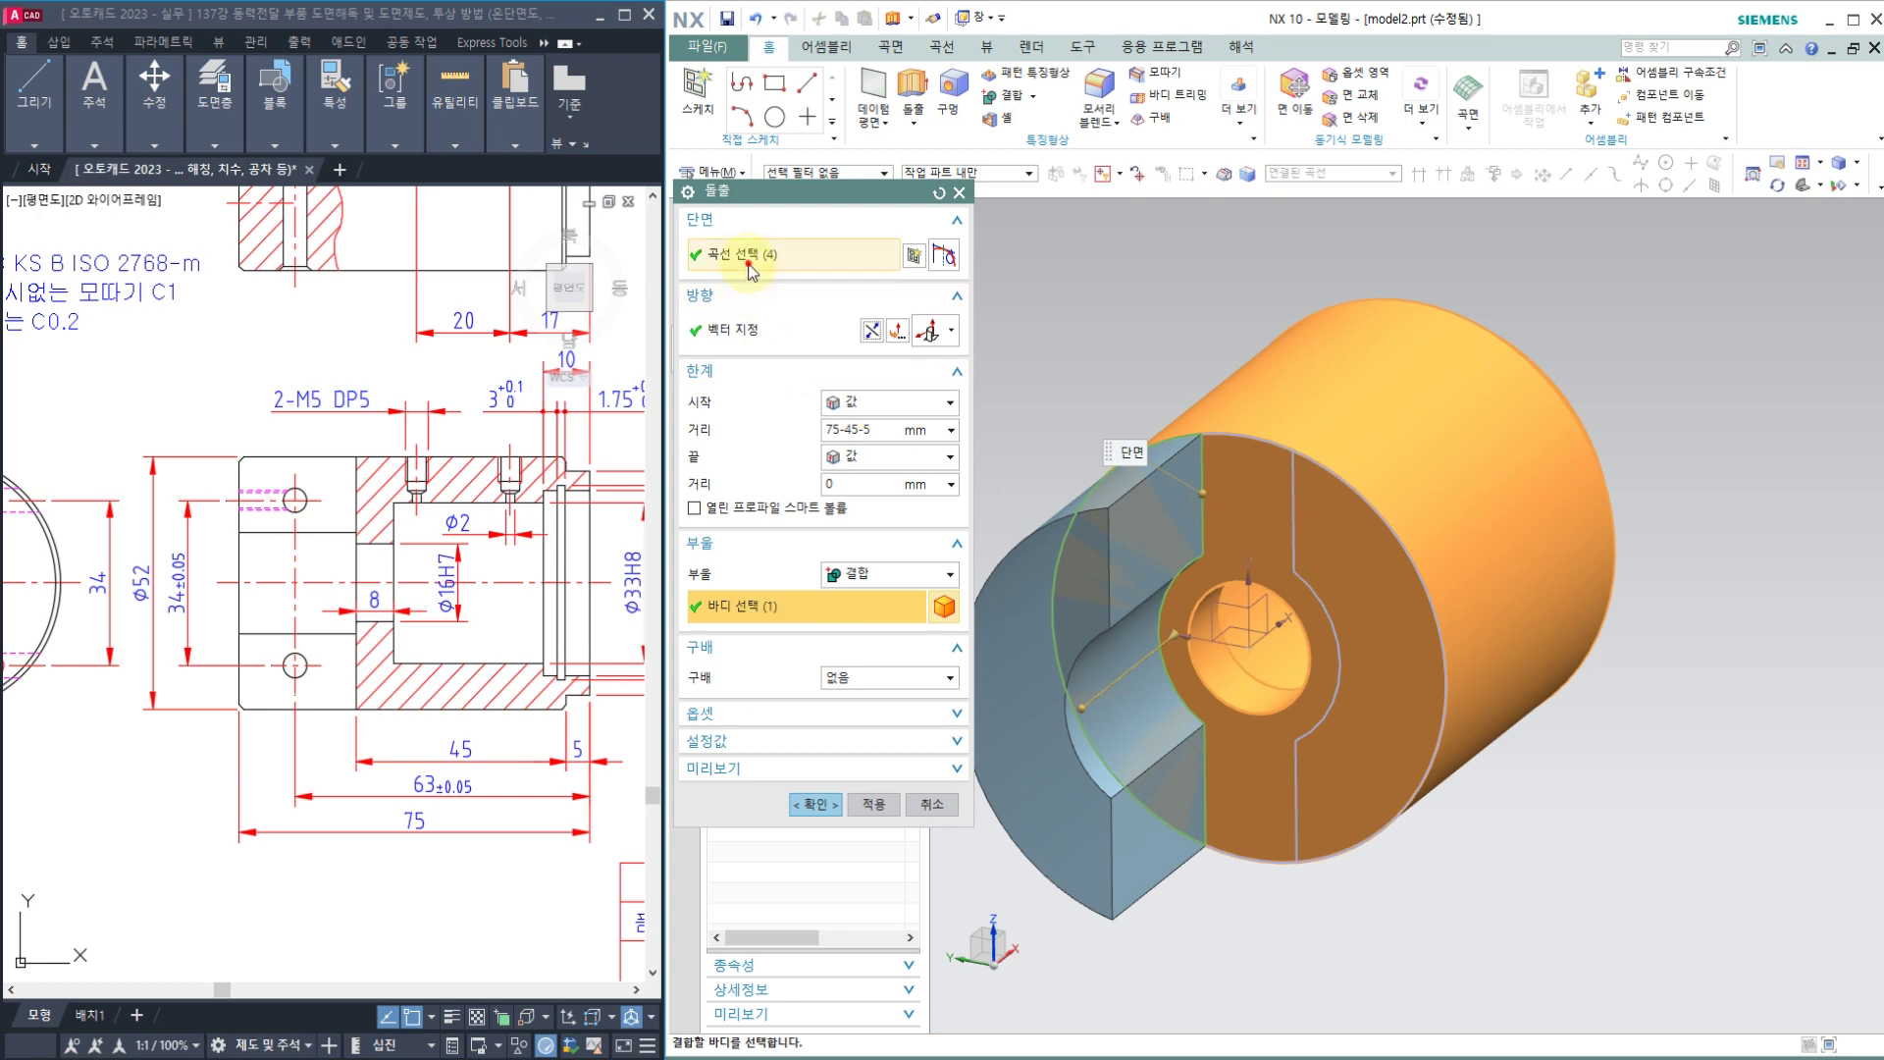
{"action": "left_click", "coordinate": [1313, 592]}
{"action": "left_click", "coordinate": [1419, 589]}
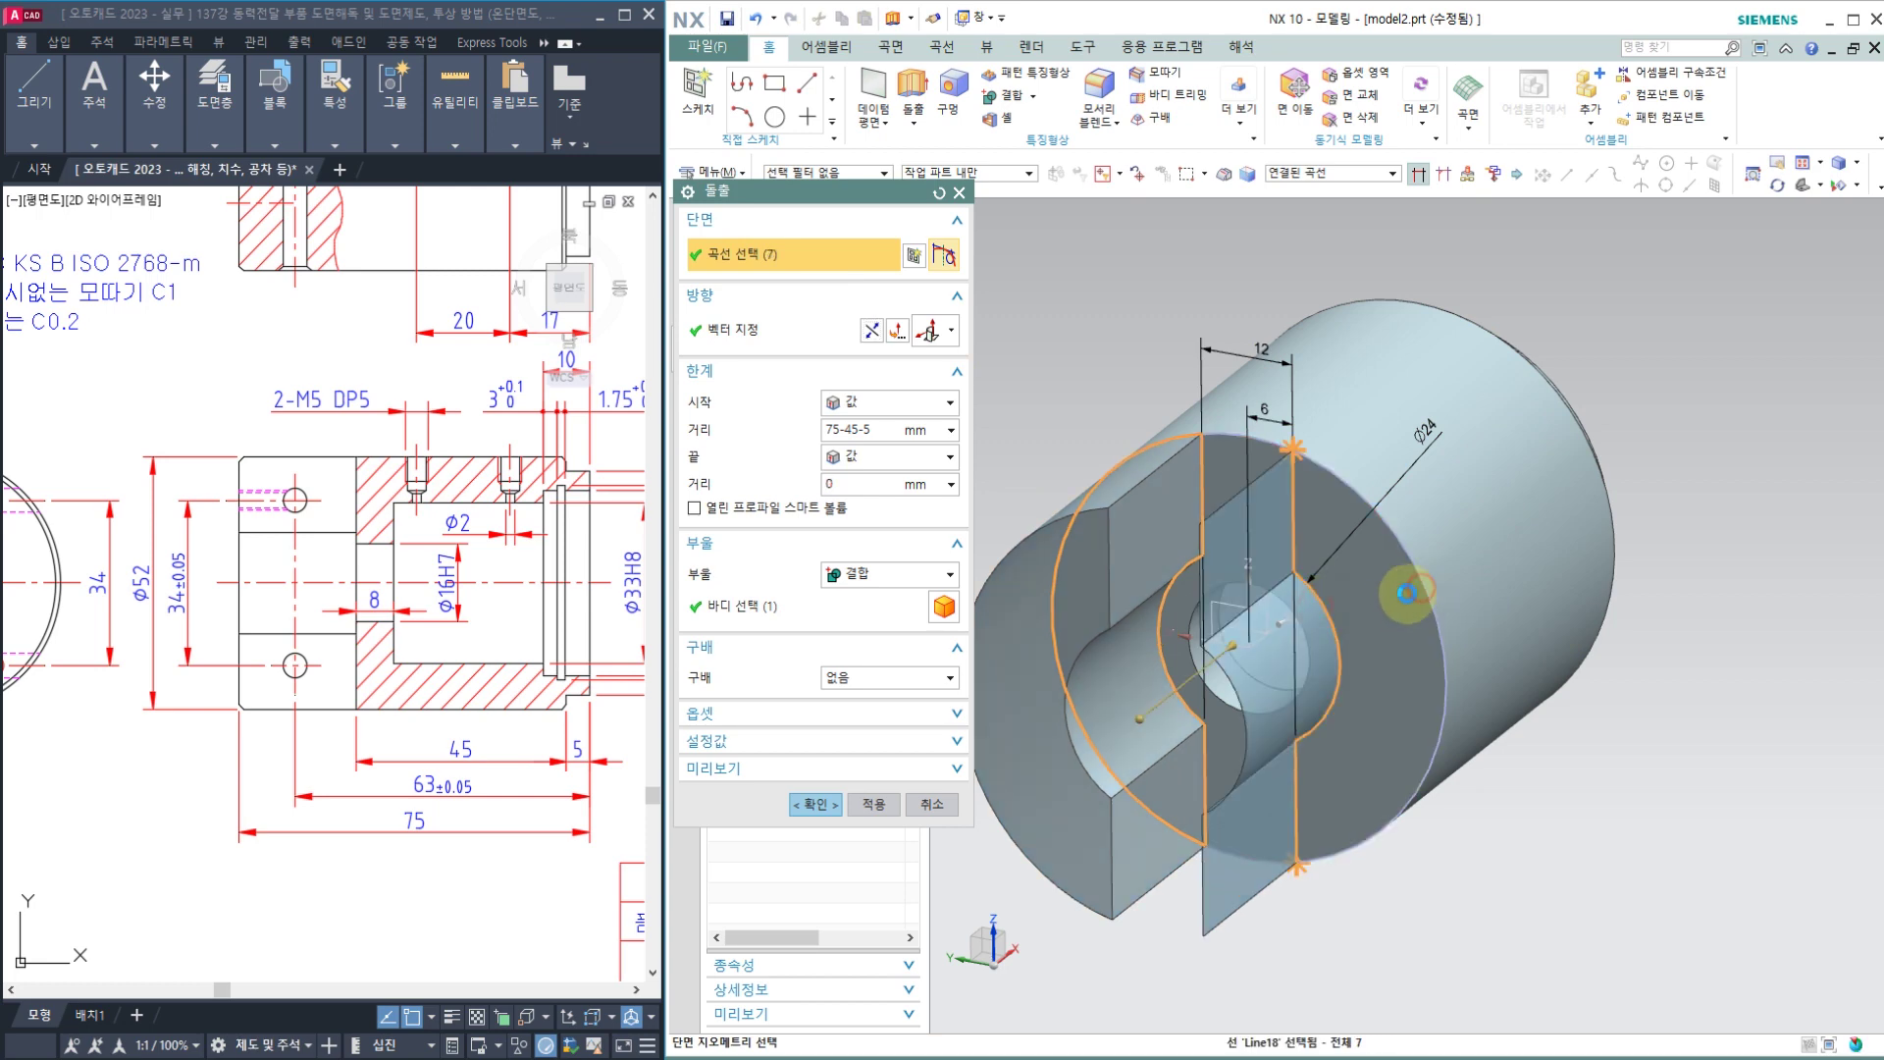
{"action": "left_click", "coordinate": [815, 804]}
Step: Examine the slotted end of the body and compare it with the AutoCAD drawing's section view and outer-diameter dimension
{"action": "middle_click_drag", "start_coordinate": [1481, 769], "coordinate": [1430, 757]}
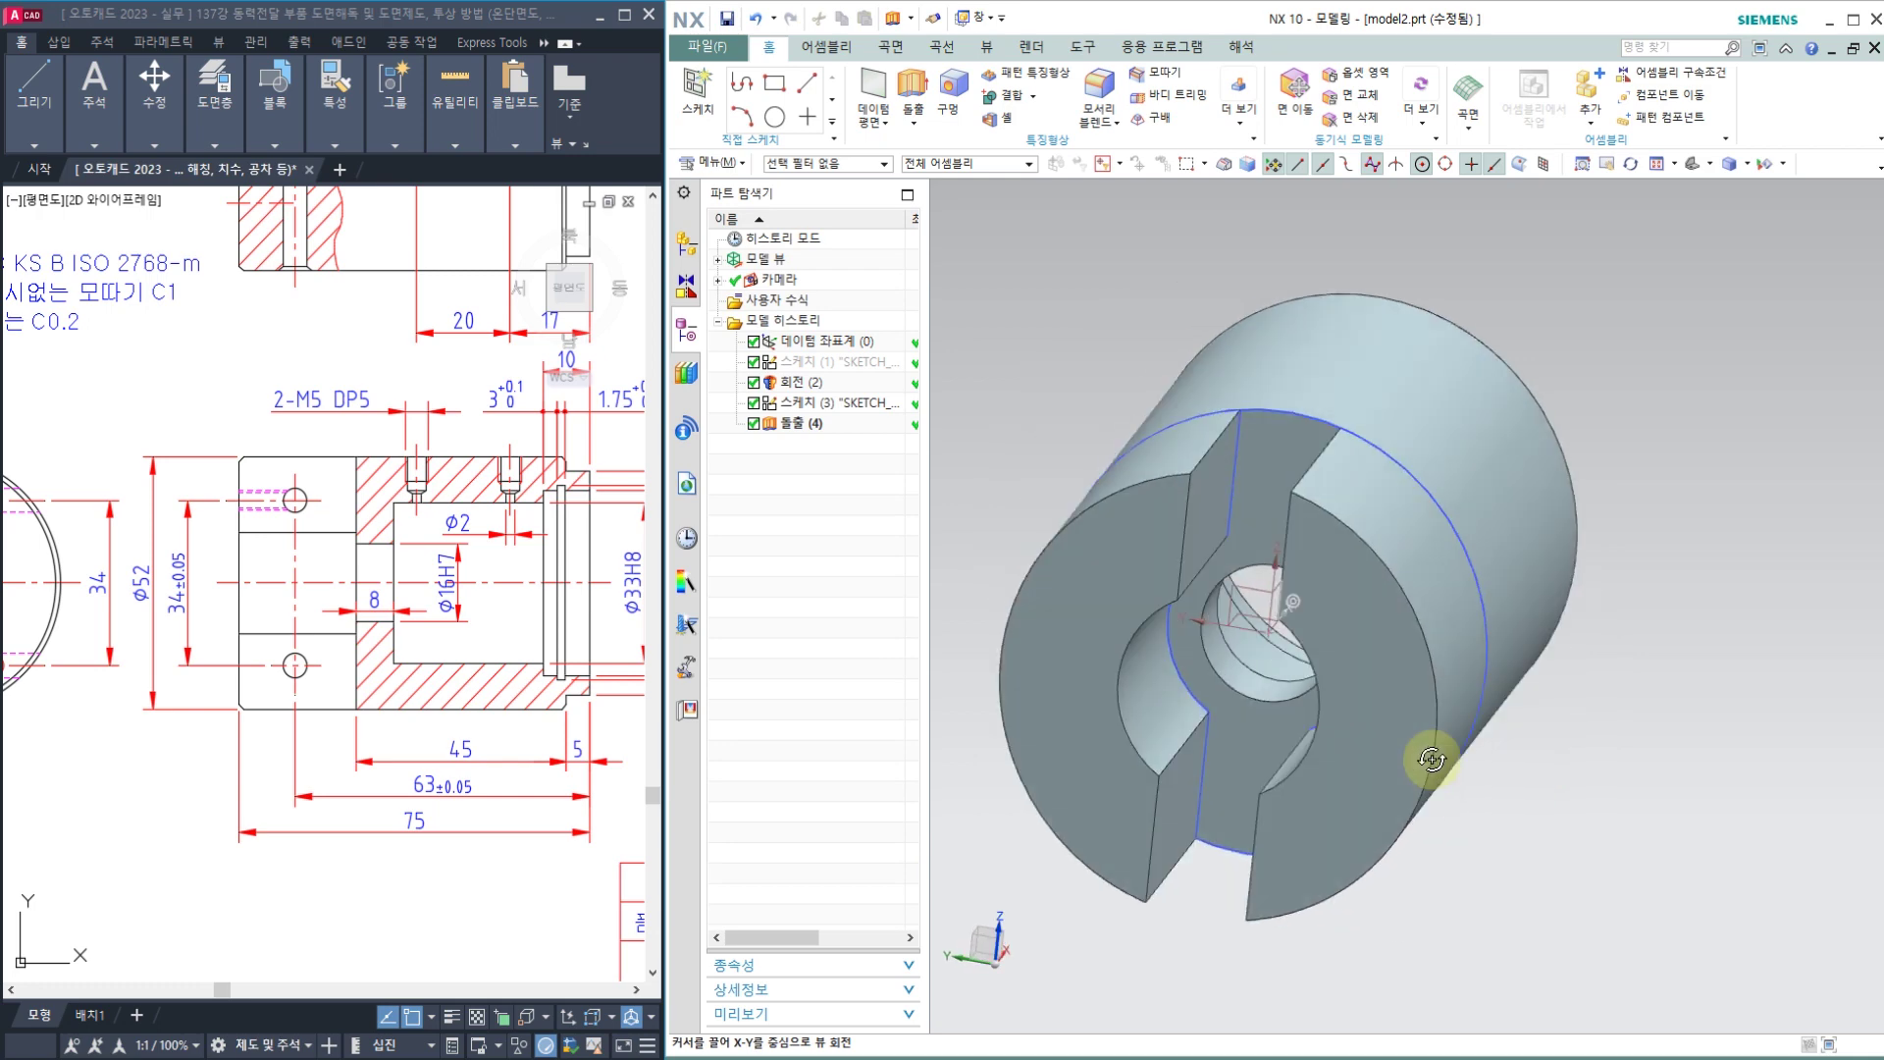
{"action": "mouse_move", "coordinate": [1381, 489]}
{"action": "middle_mouse_down"}
{"action": "mouse_move", "coordinate": [1304, 487]}
{"action": "mouse_move", "coordinate": [1245, 455]}
{"action": "middle_mouse_up"}
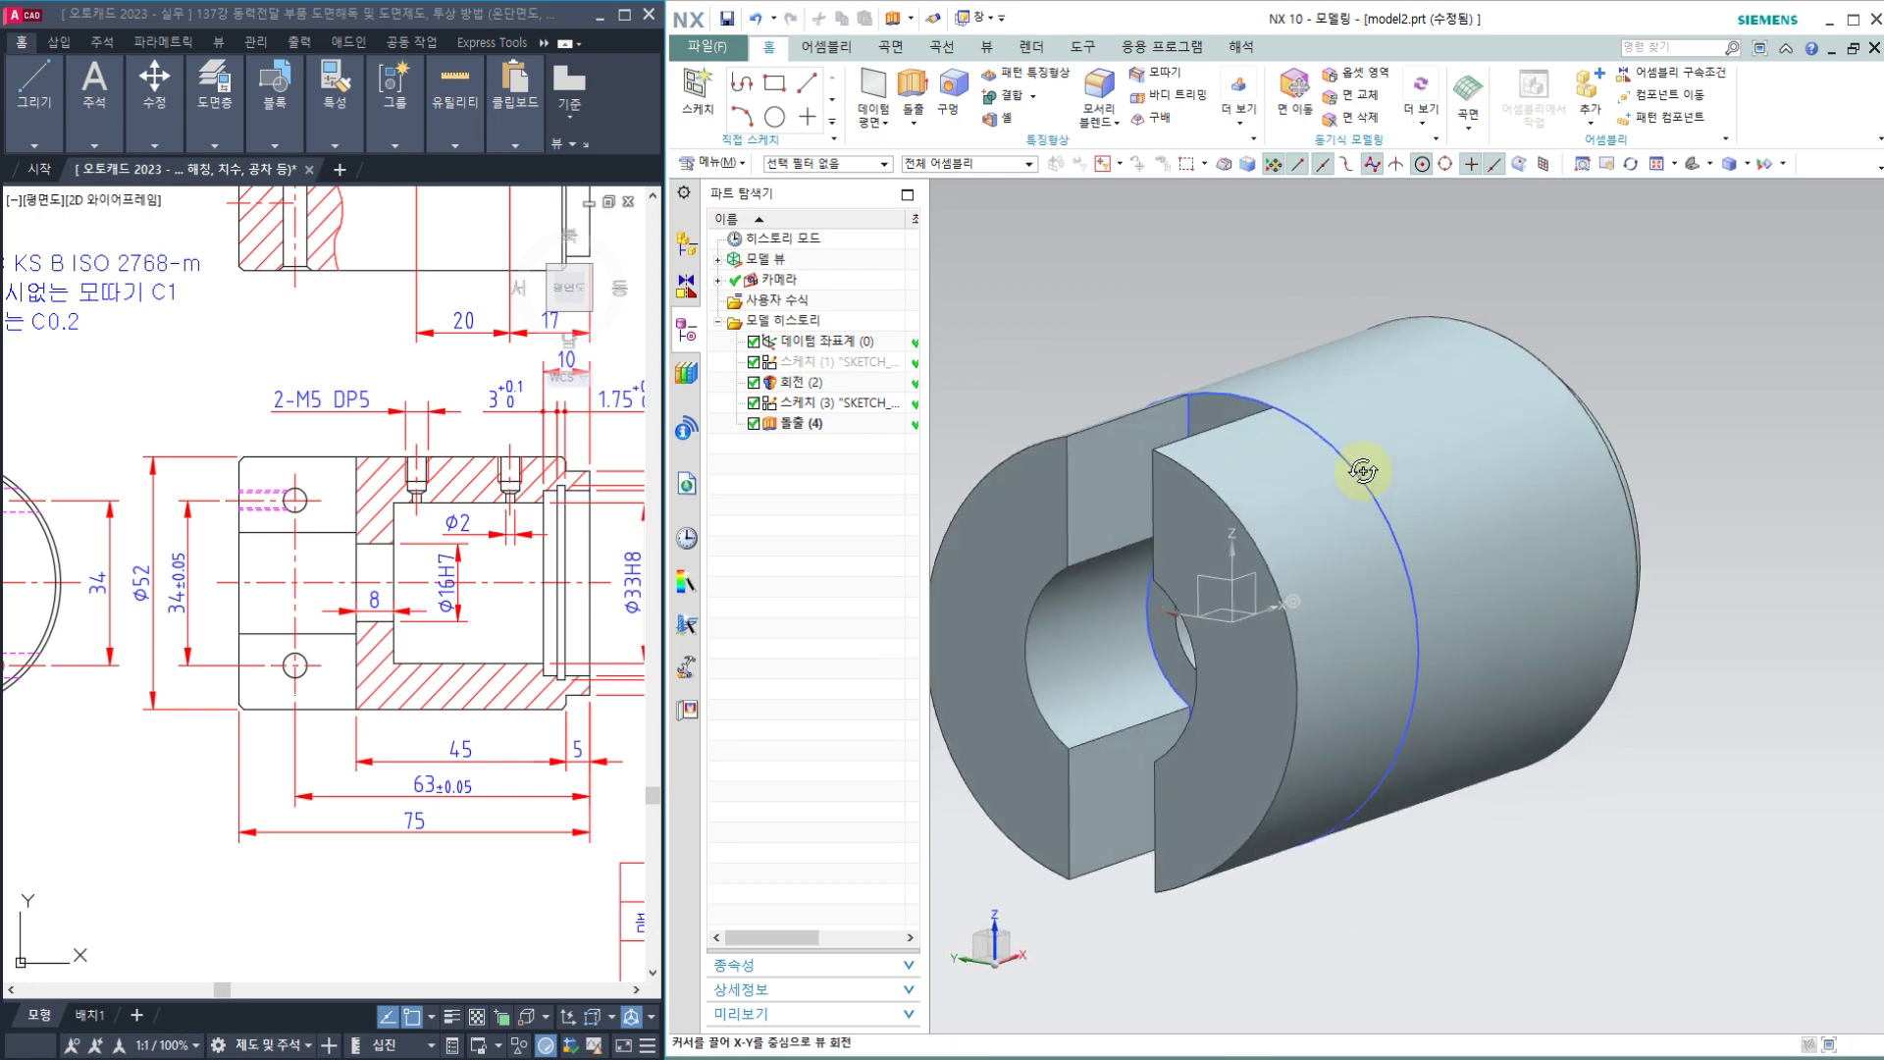
{"action": "scroll", "coordinate": [537, 627], "scroll_direction": "down", "scroll_amount": 4}
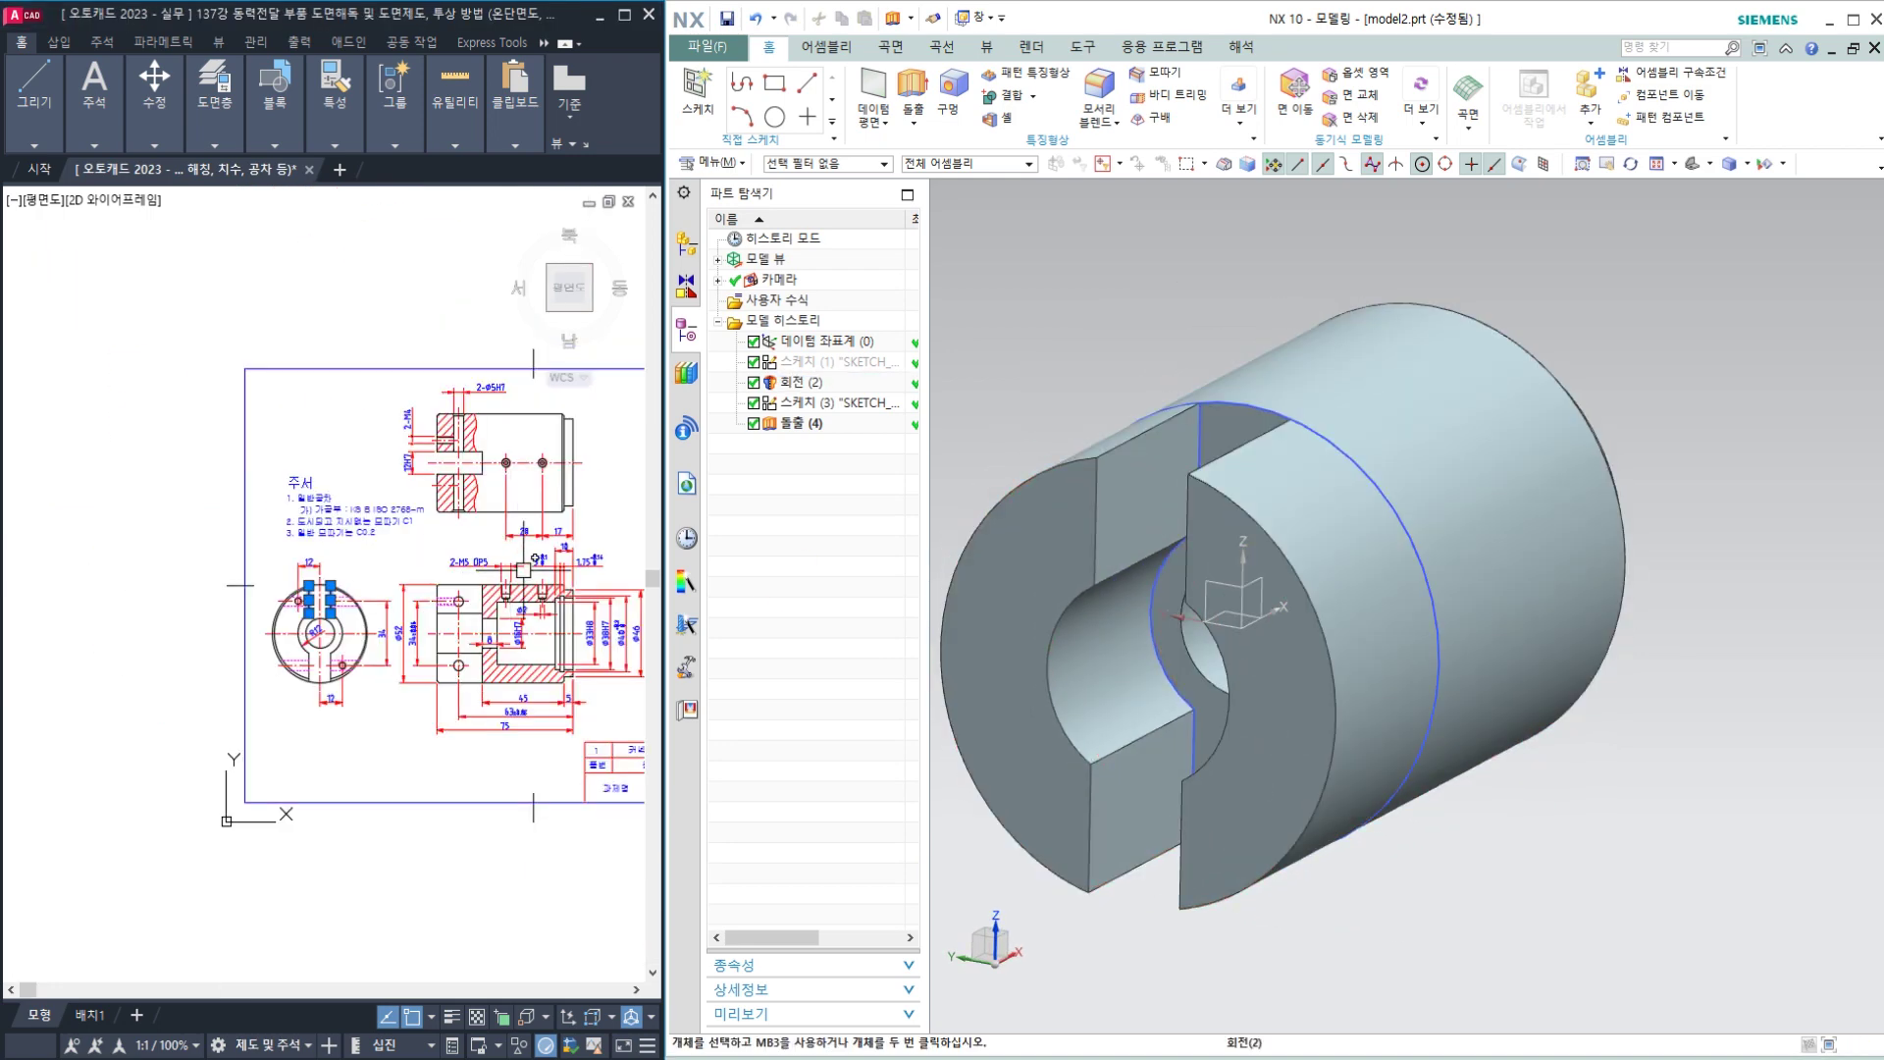
{"action": "middle_click_drag", "start_coordinate": [1665, 706], "coordinate": [1625, 731]}
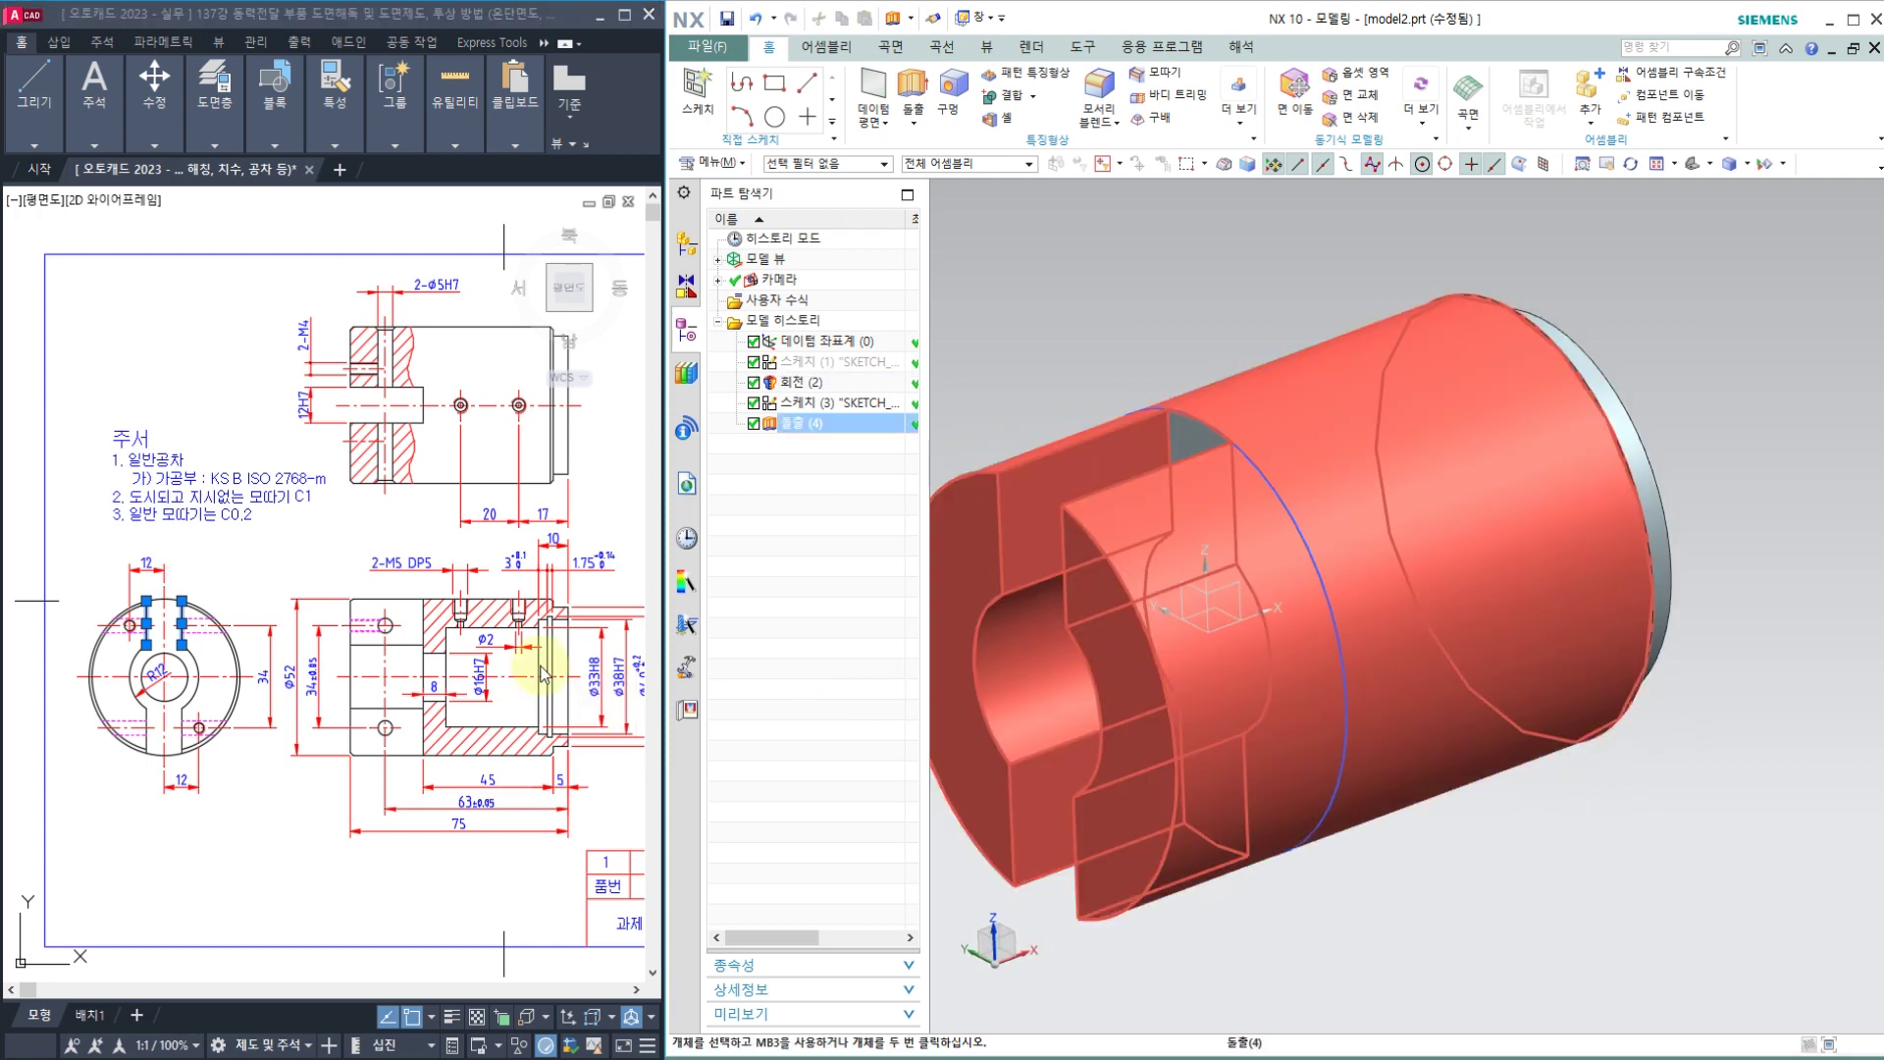
{"action": "scroll", "coordinate": [390, 714], "scroll_direction": "up", "scroll_amount": 4}
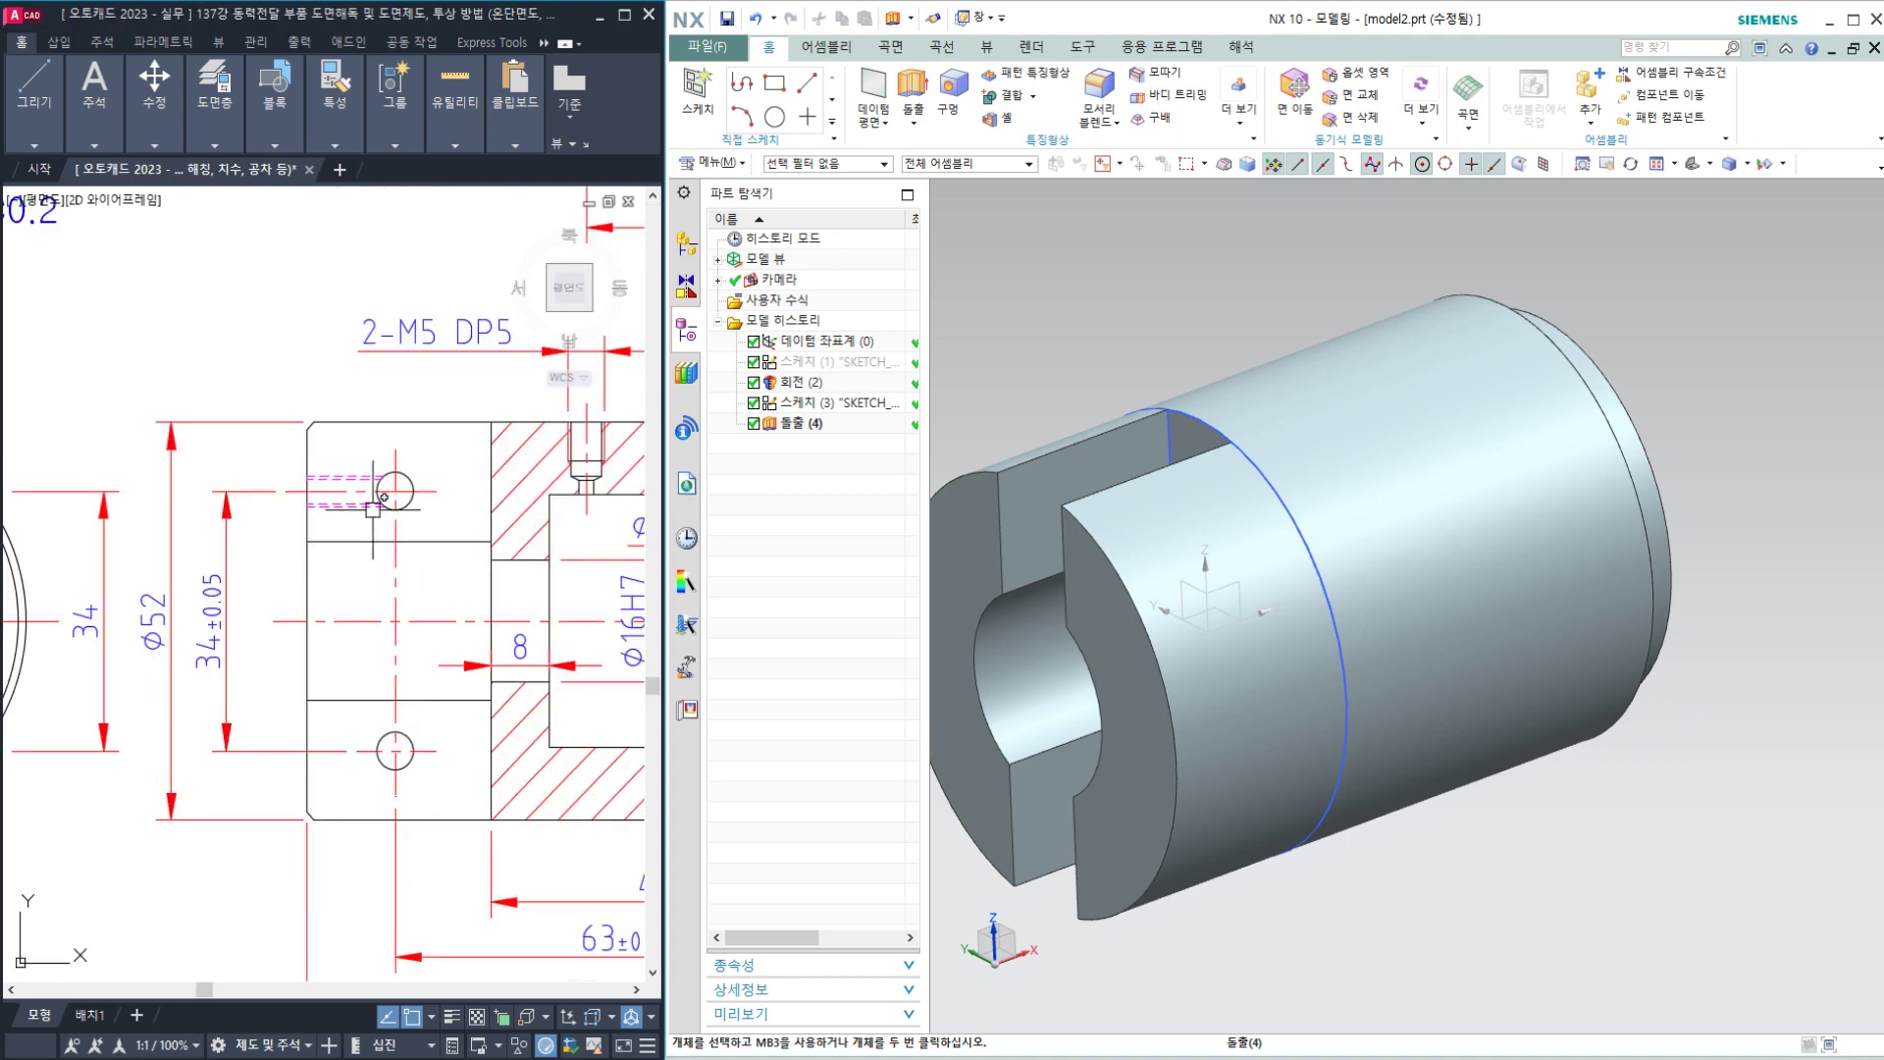
{"action": "scroll", "coordinate": [373, 509], "scroll_direction": "down", "scroll_amount": 3}
{"action": "scroll", "coordinate": [459, 600], "scroll_direction": "up", "scroll_amount": 2}
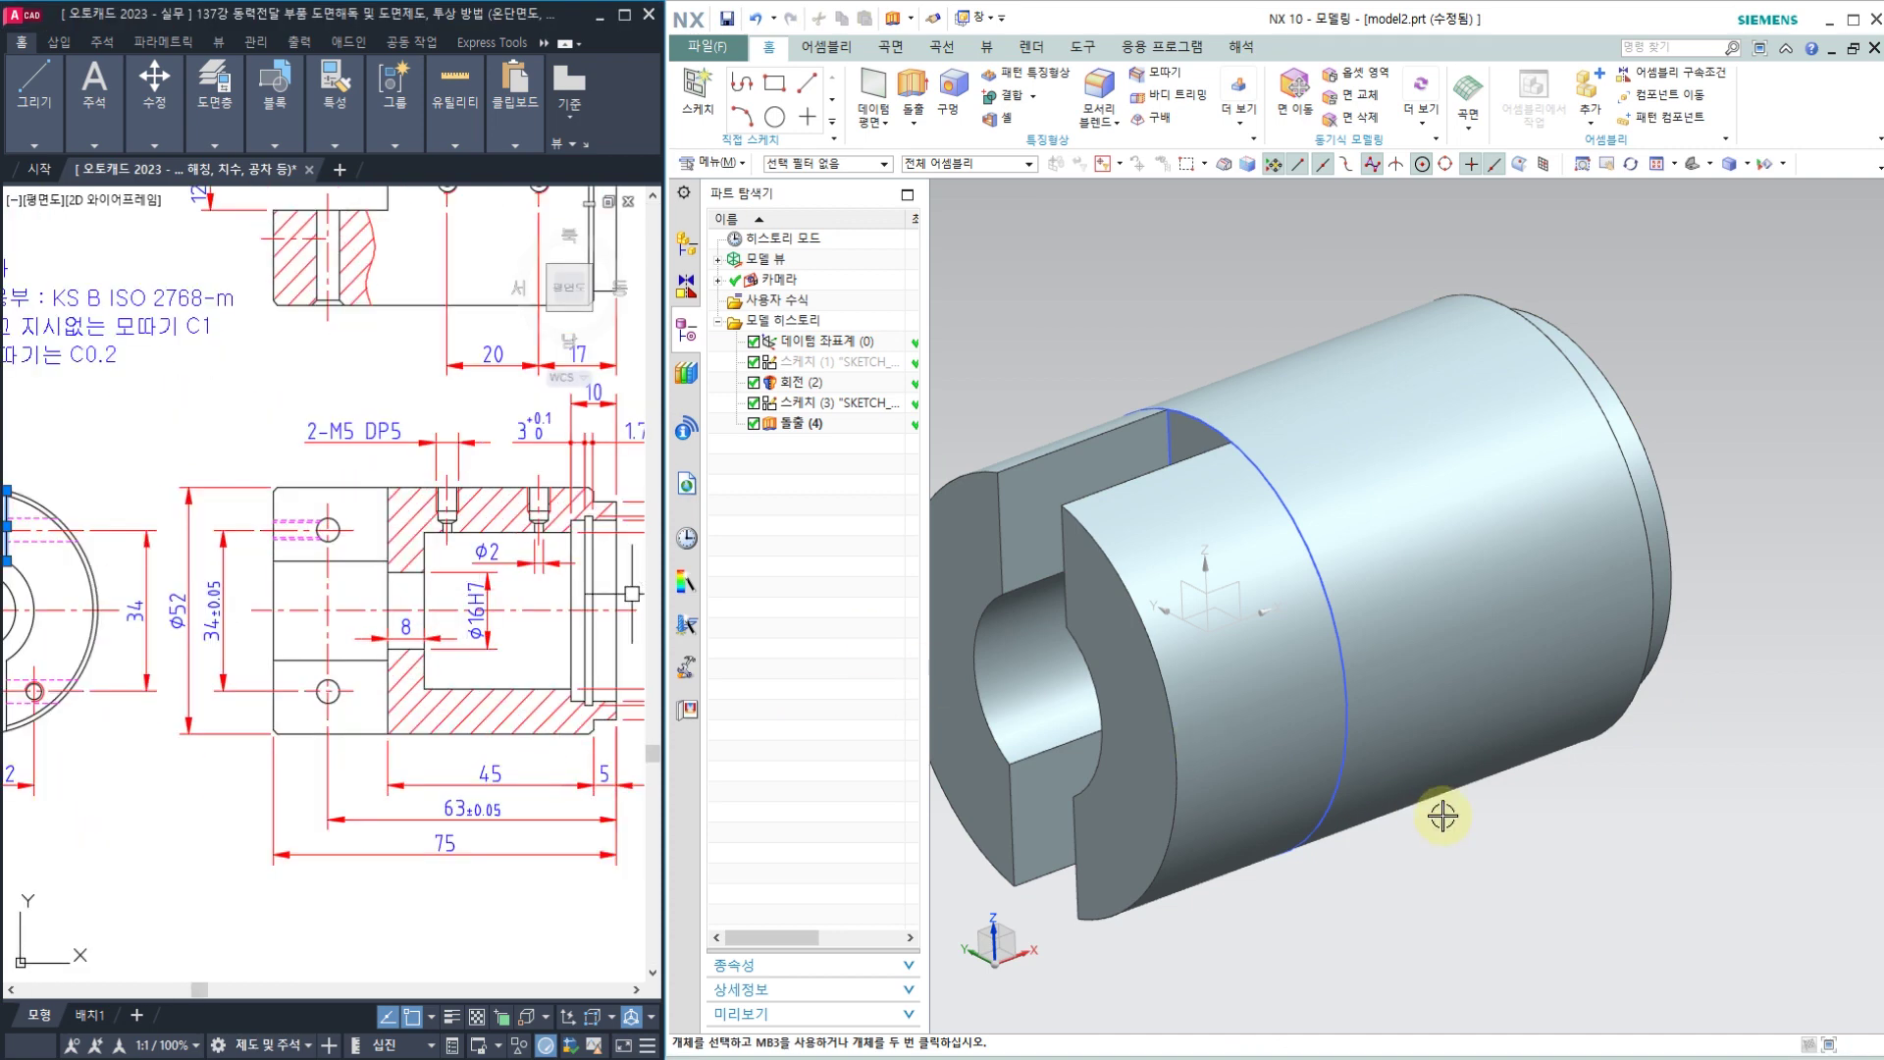
{"action": "middle_click_drag", "start_coordinate": [1442, 814], "coordinate": [1315, 657]}
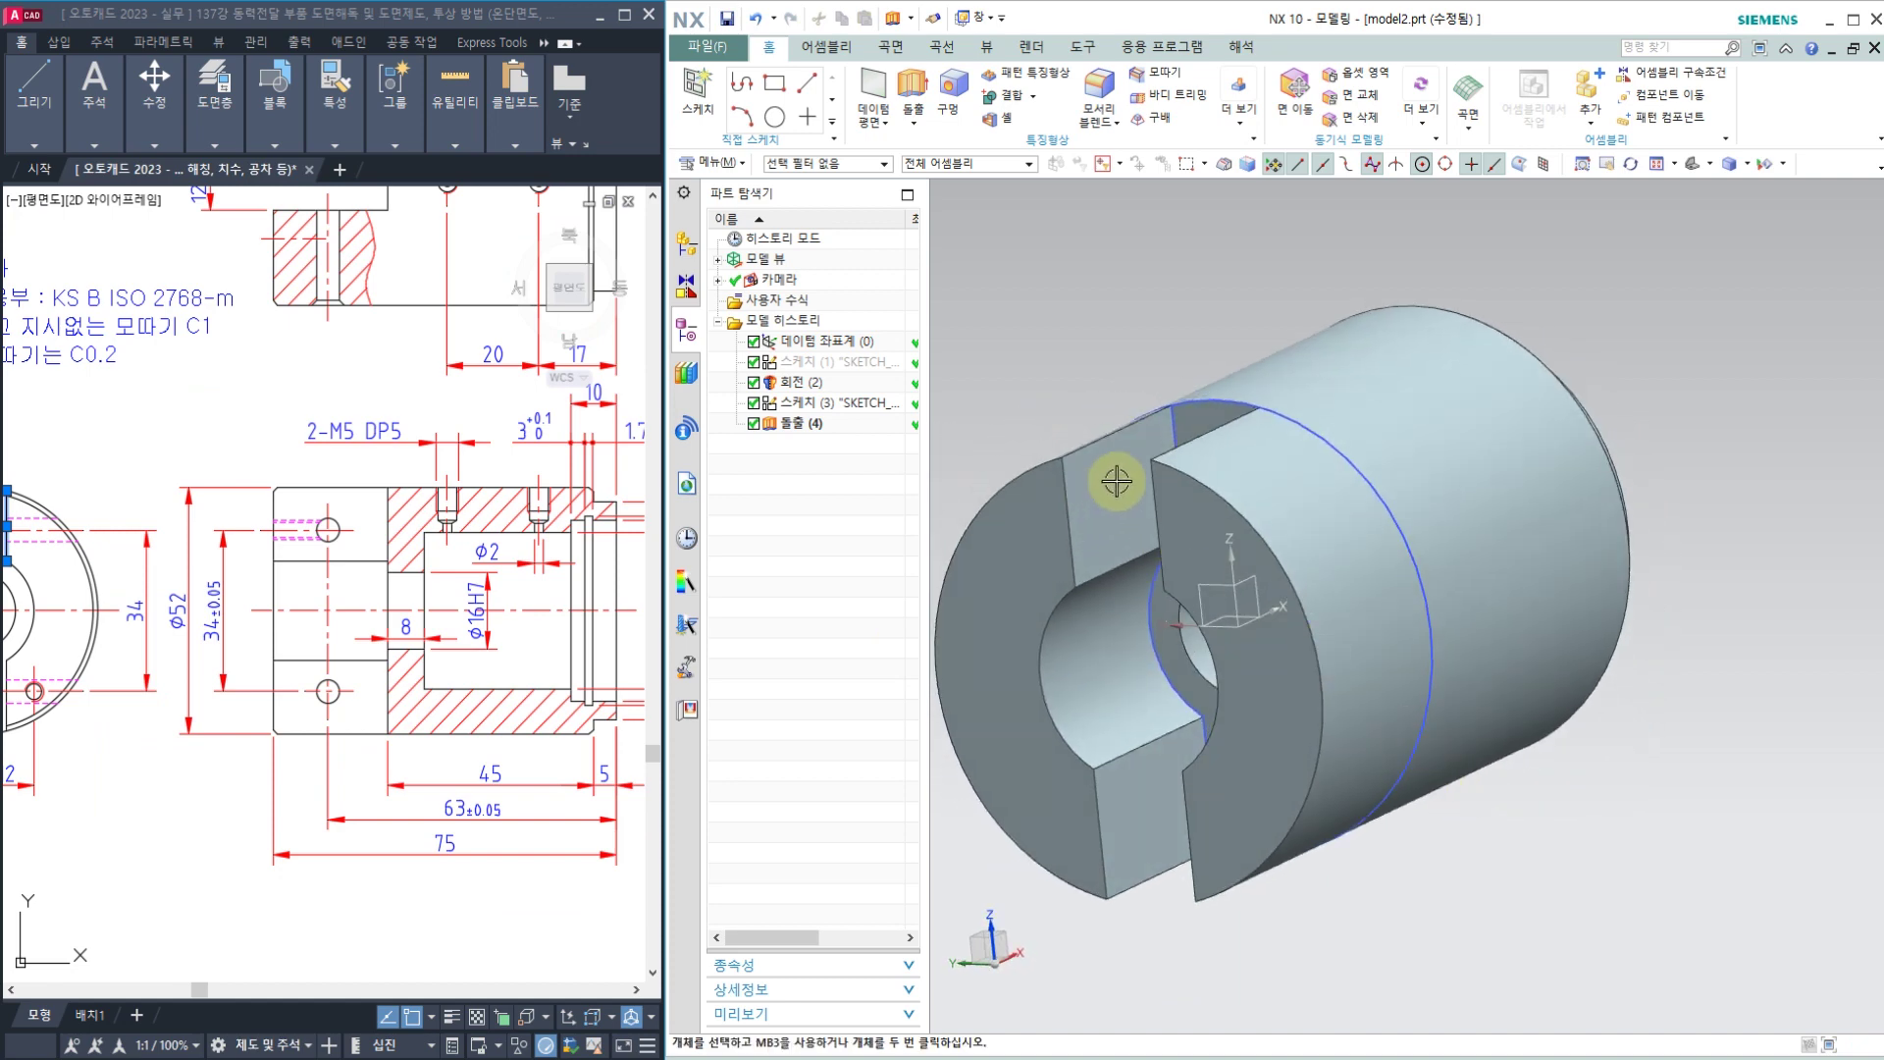
{"action": "left_click", "coordinate": [178, 608]}
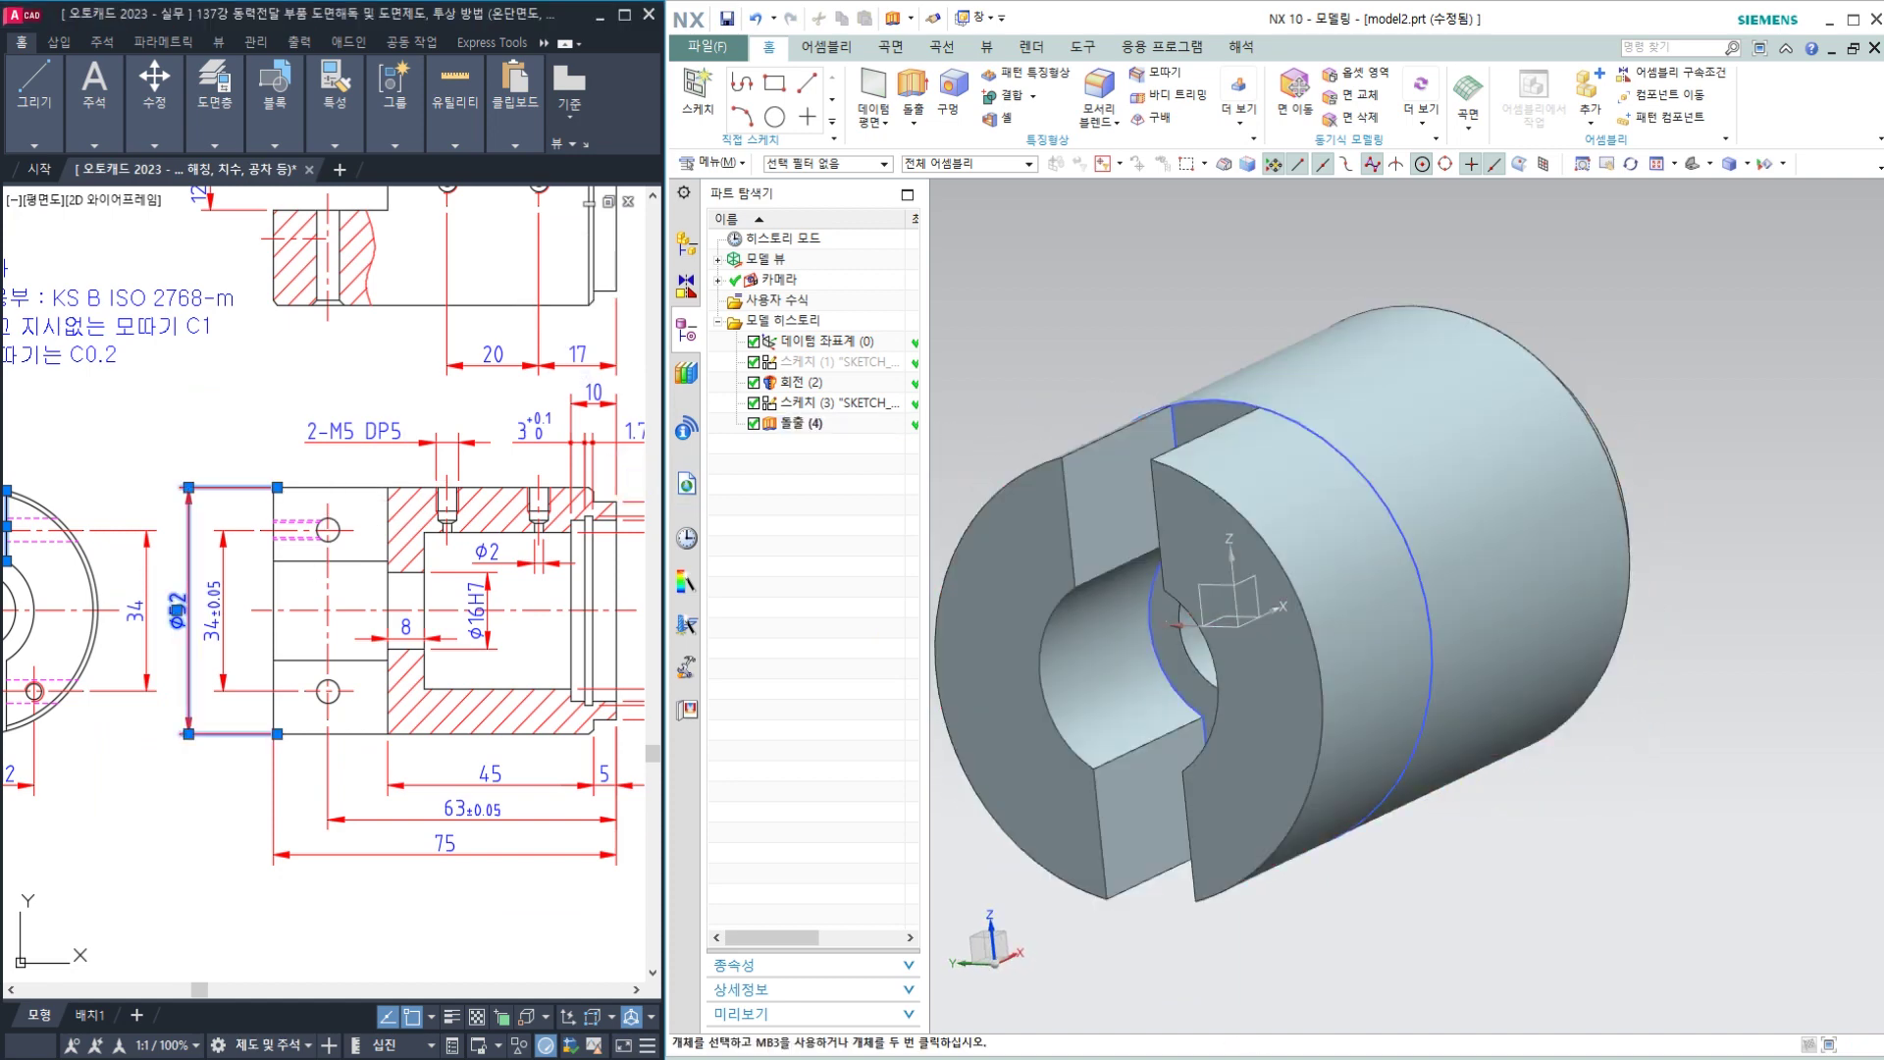
Step: Bring the drawing's end view into sight and start a sketch on the XZ datum plane of the connector body
{"action": "key", "text": "Escape"}
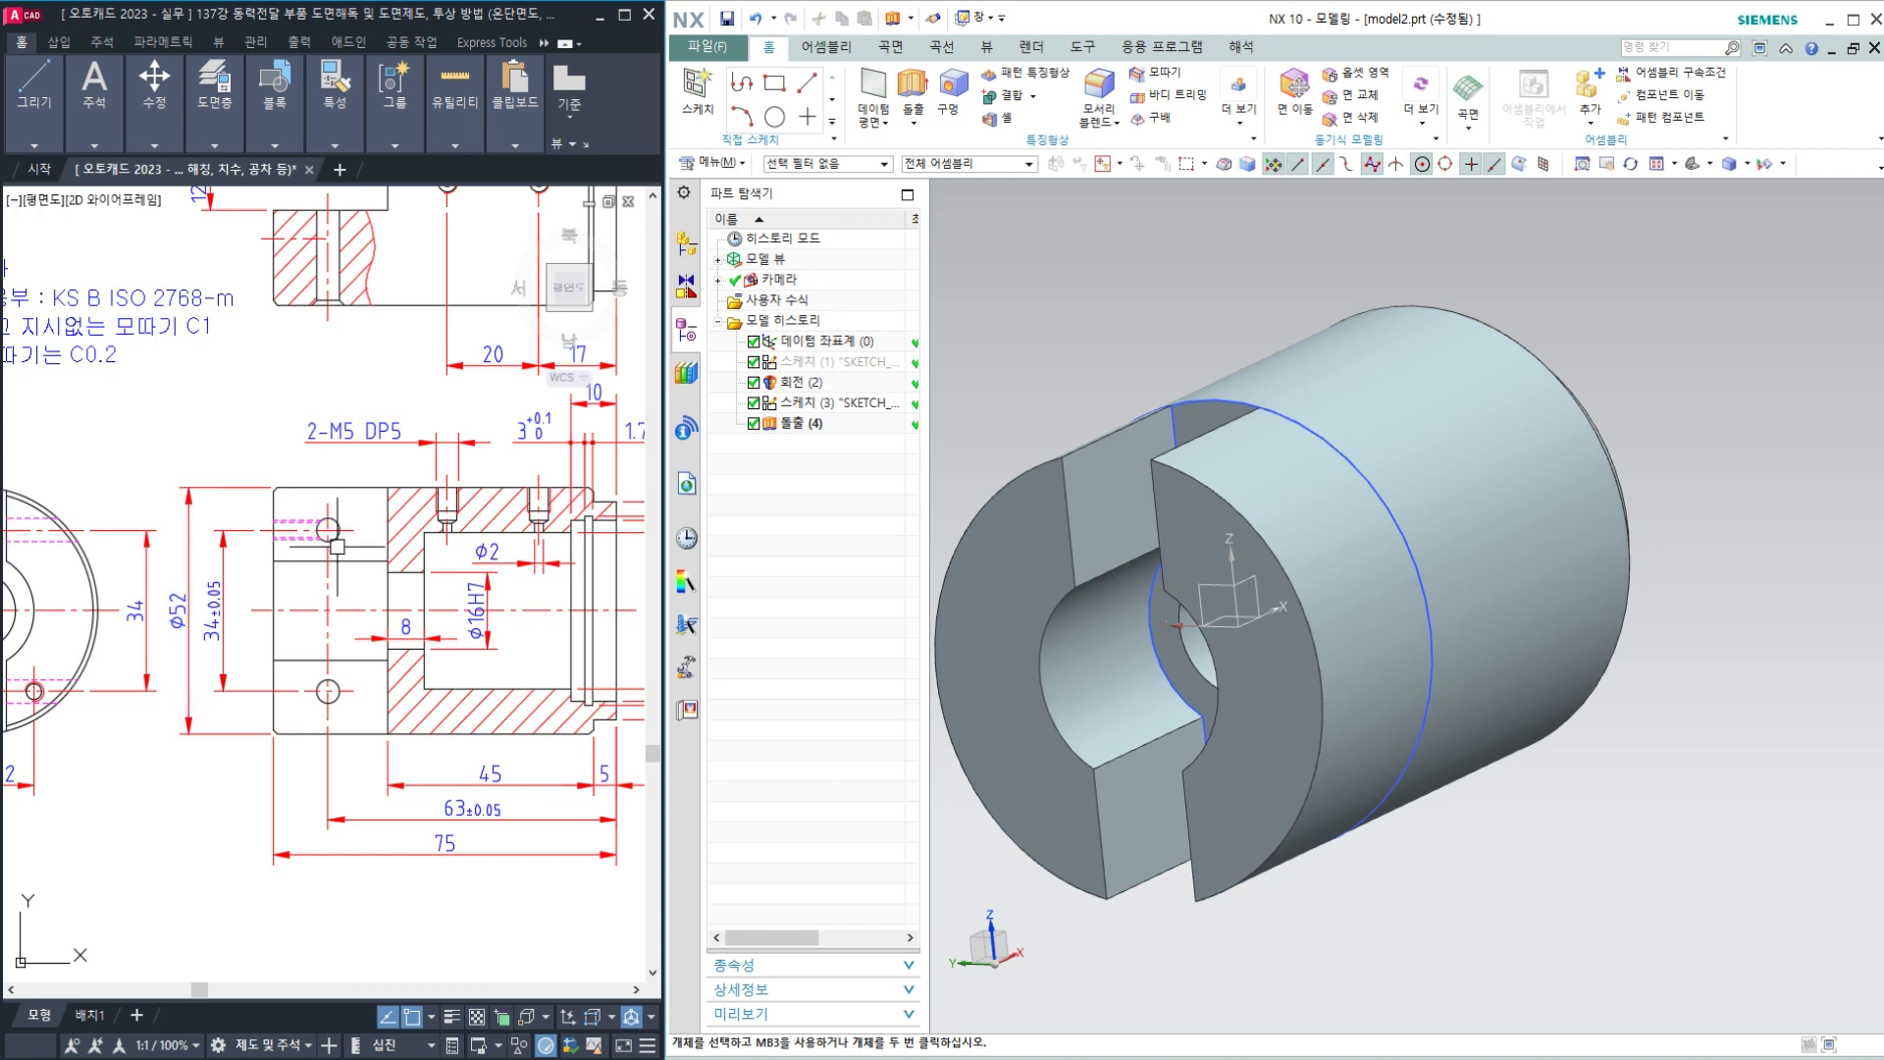
{"action": "middle_click_drag", "start_coordinate": [298, 551], "coordinate": [437, 554]}
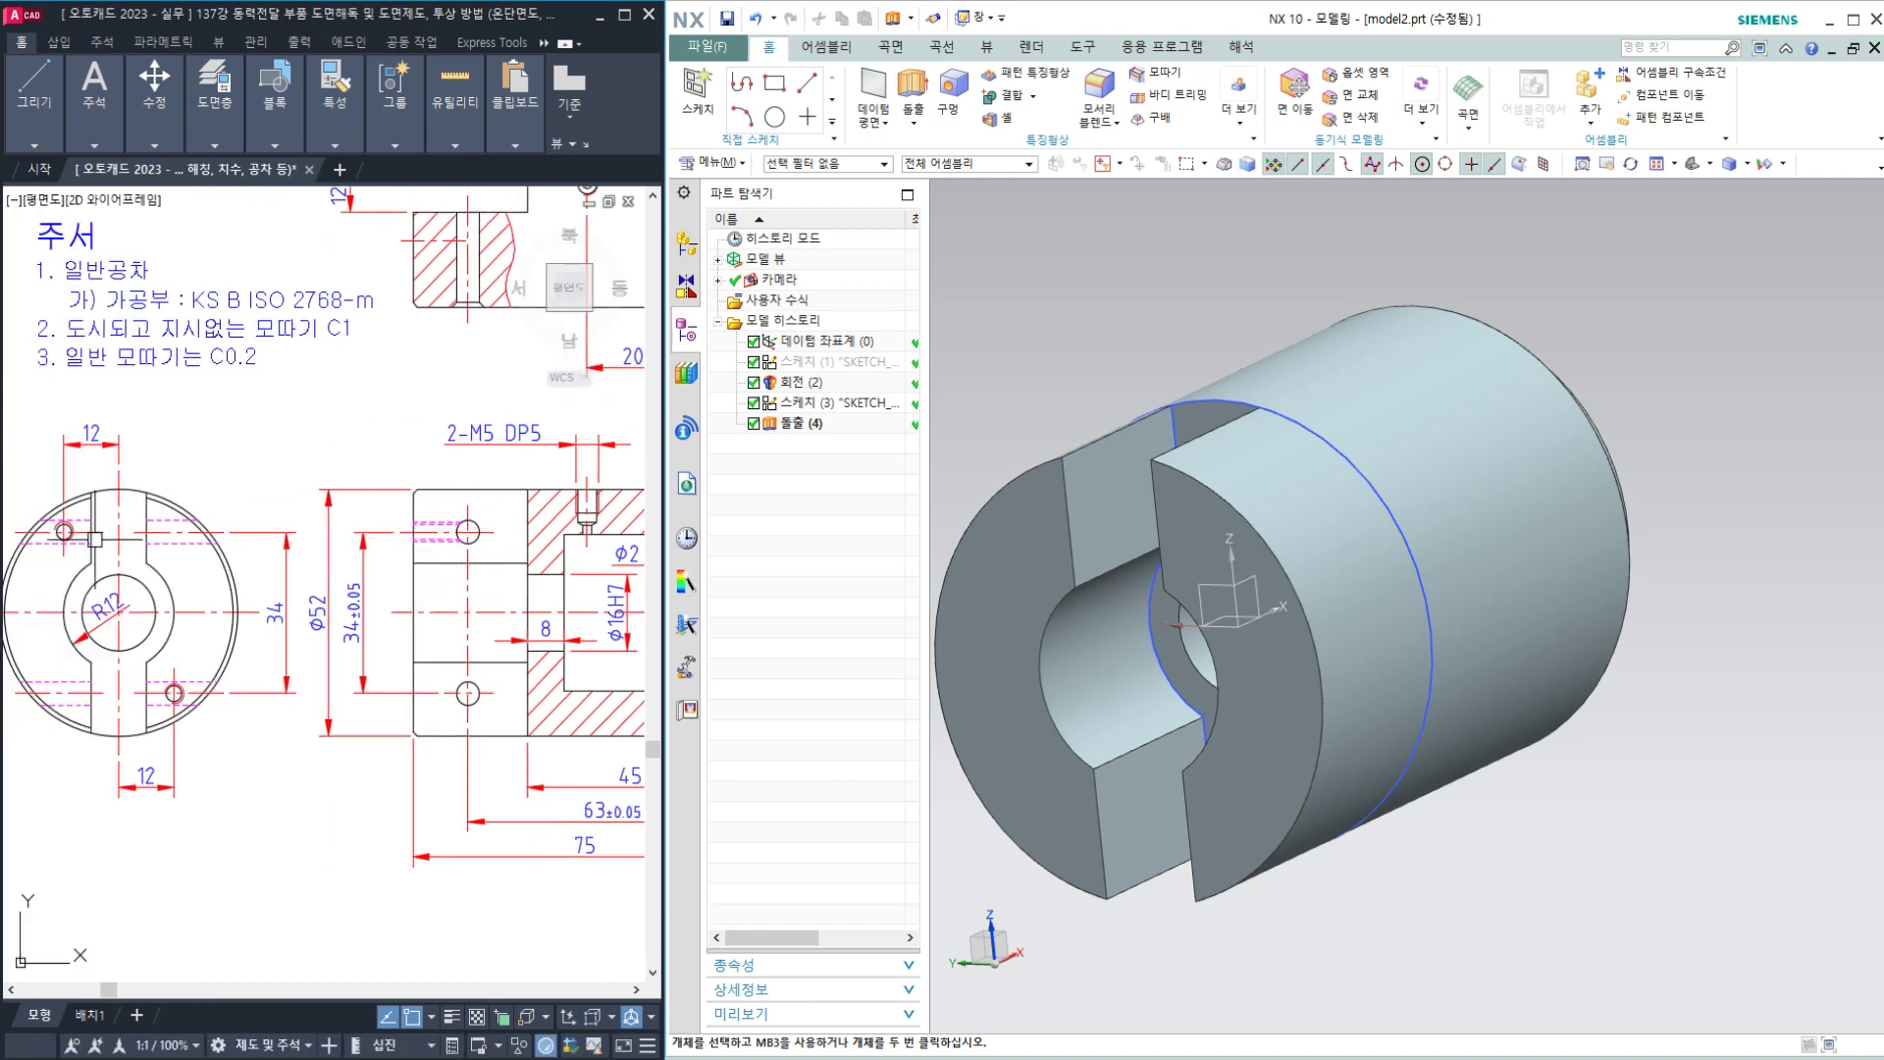
{"action": "left_click", "coordinate": [1248, 584]}
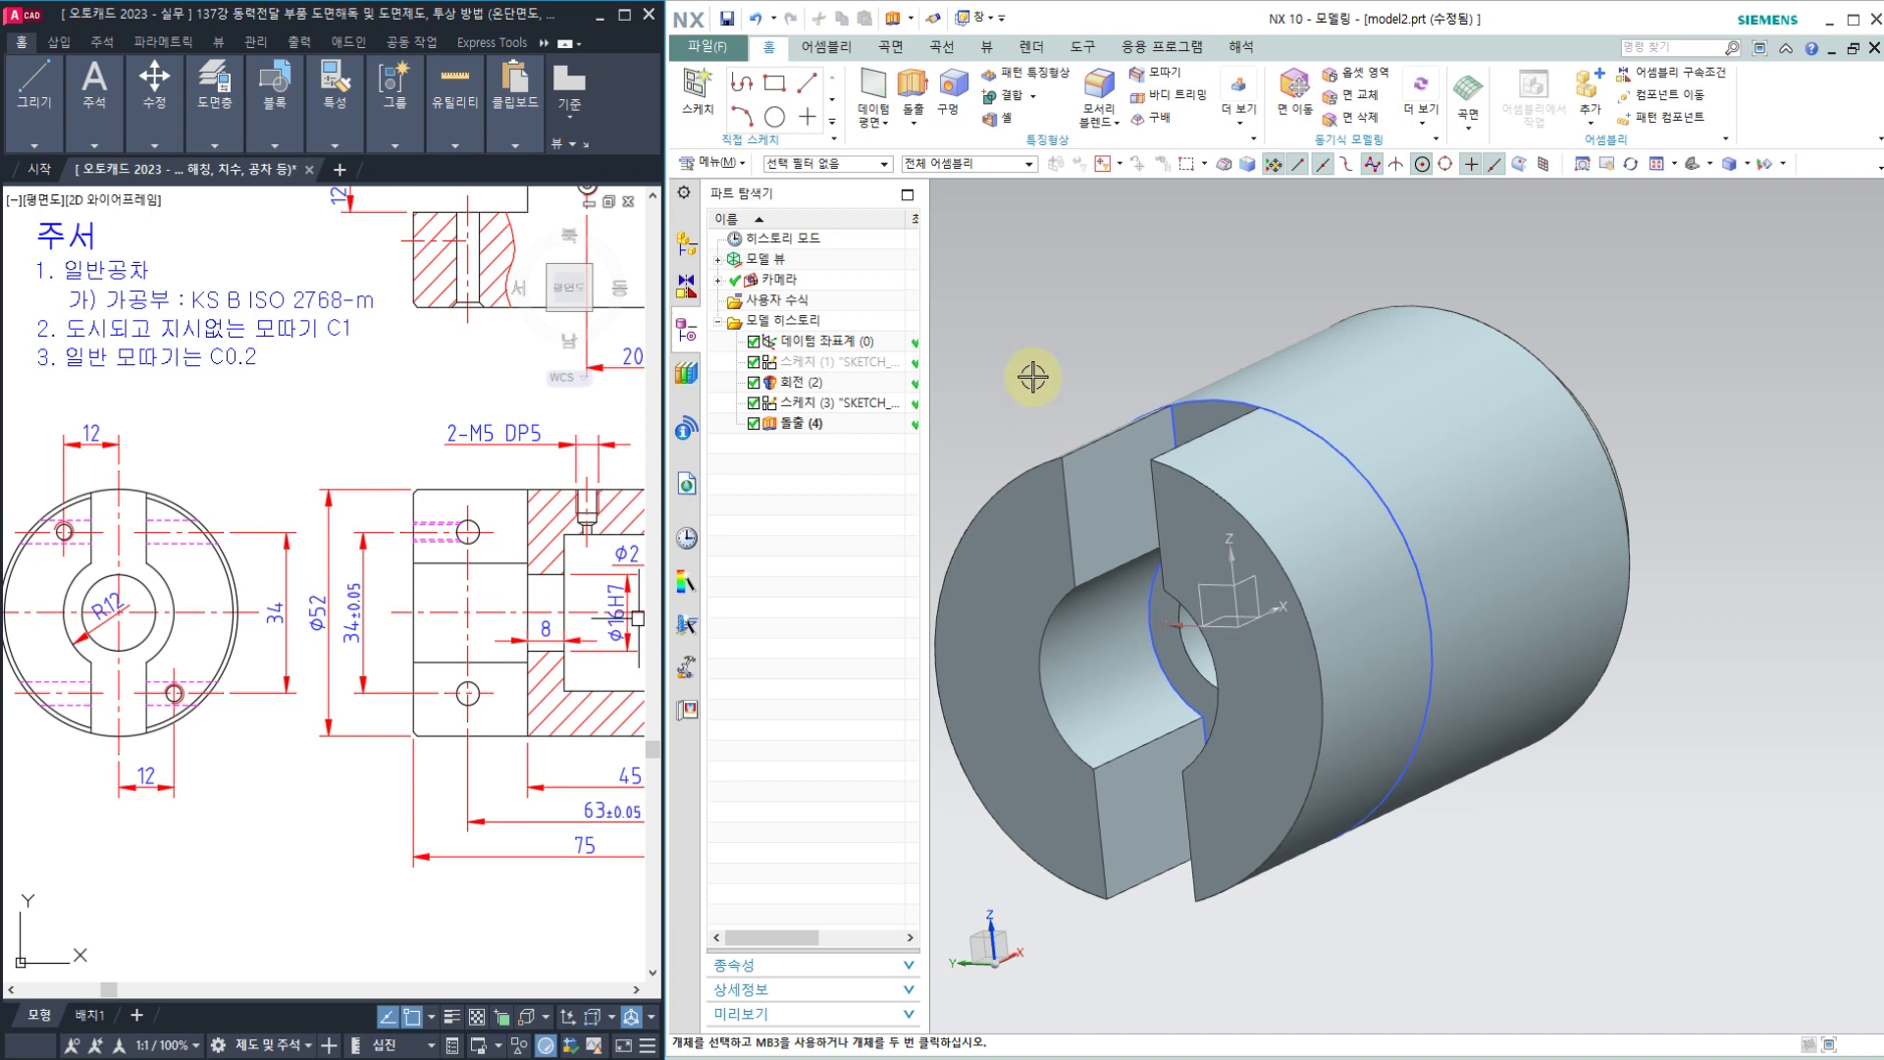
{"action": "mouse_move", "coordinate": [1040, 383]}
{"action": "middle_mouse_down"}
{"action": "mouse_move", "coordinate": [1022, 355]}
{"action": "mouse_move", "coordinate": [1017, 383]}
{"action": "middle_mouse_up"}
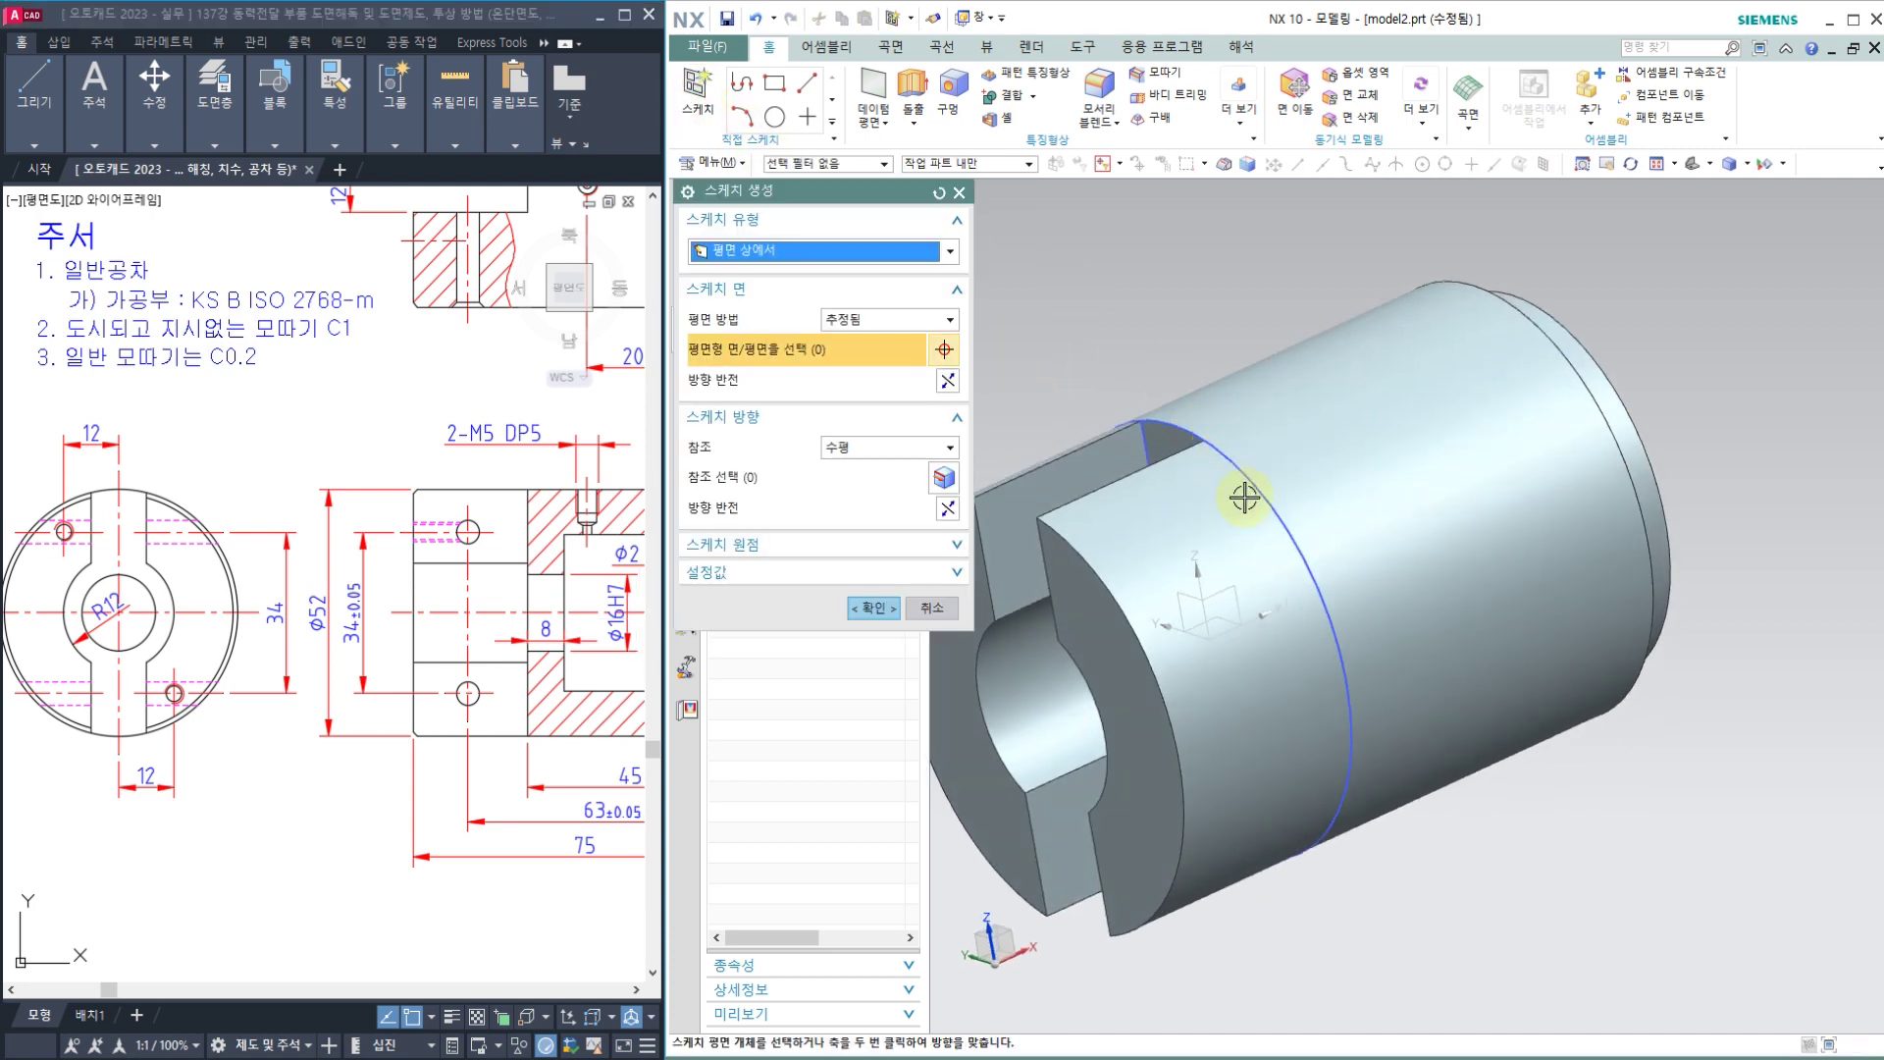
{"action": "left_click", "coordinate": [1236, 578]}
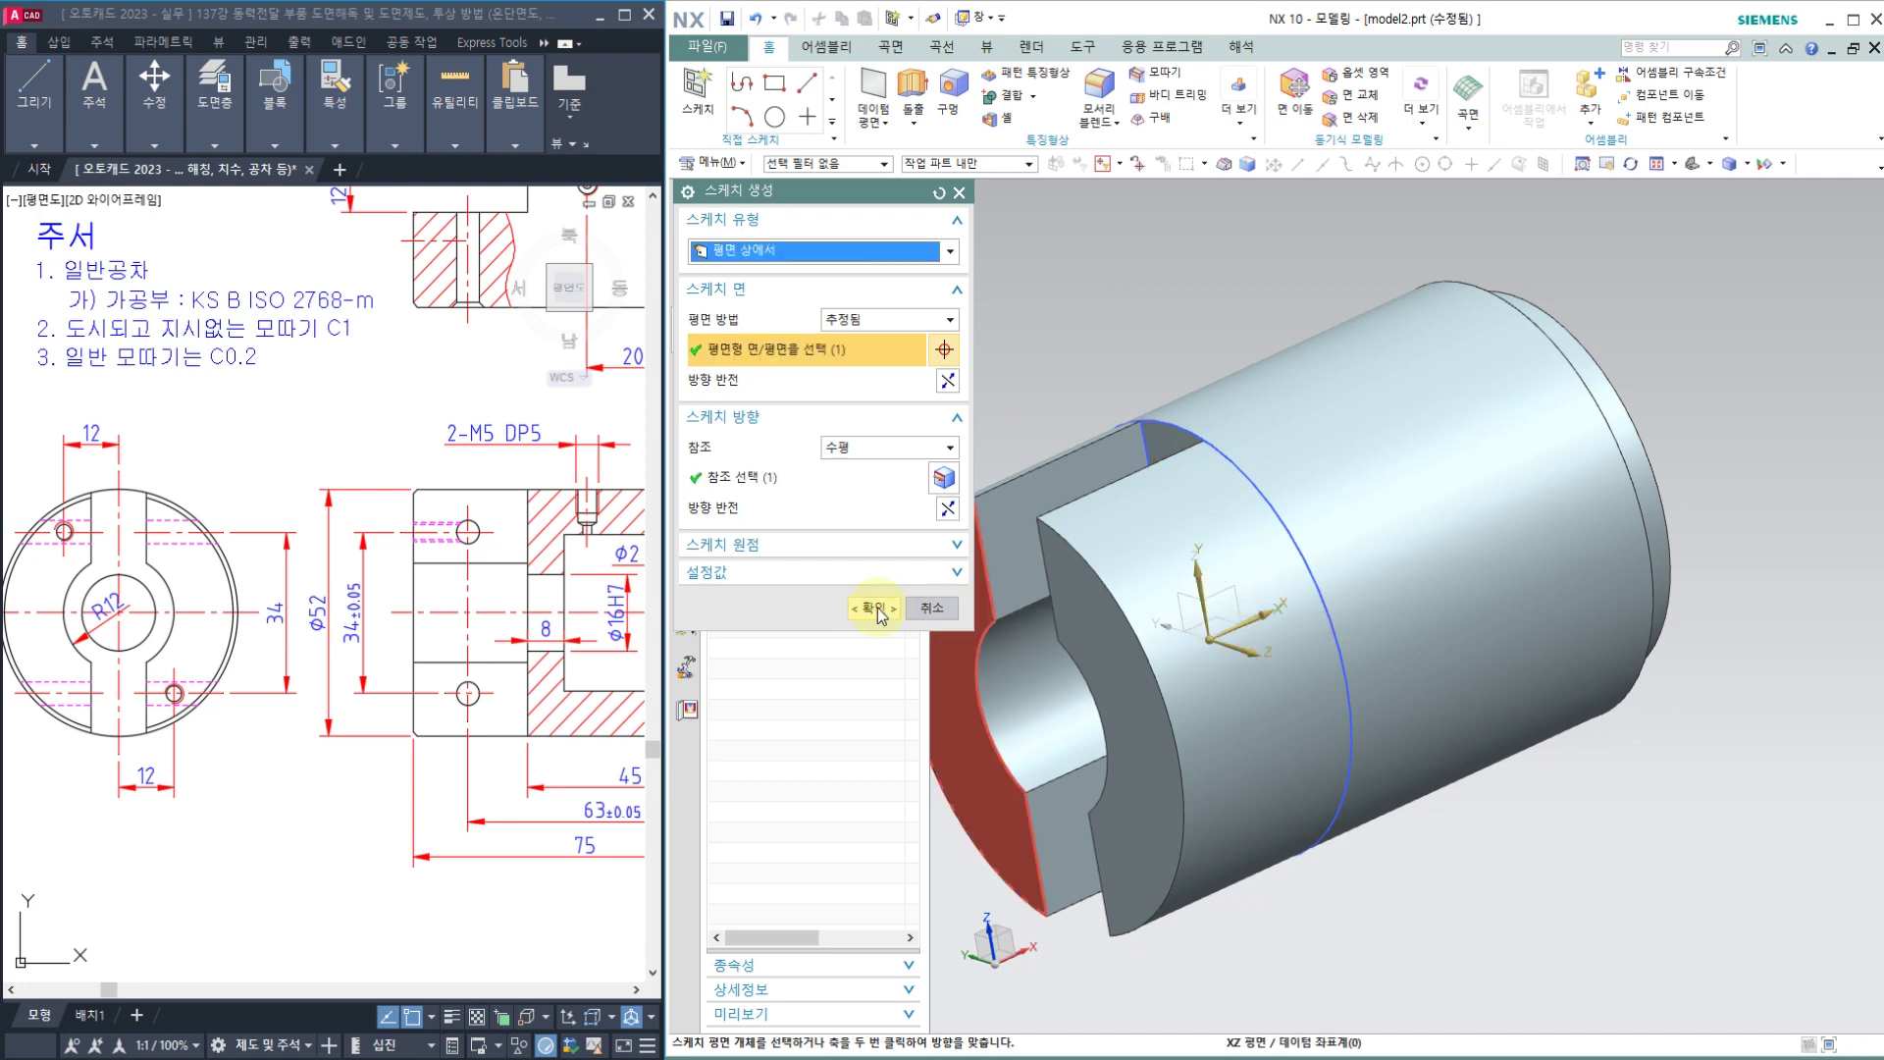
{"action": "left_click", "coordinate": [874, 608]}
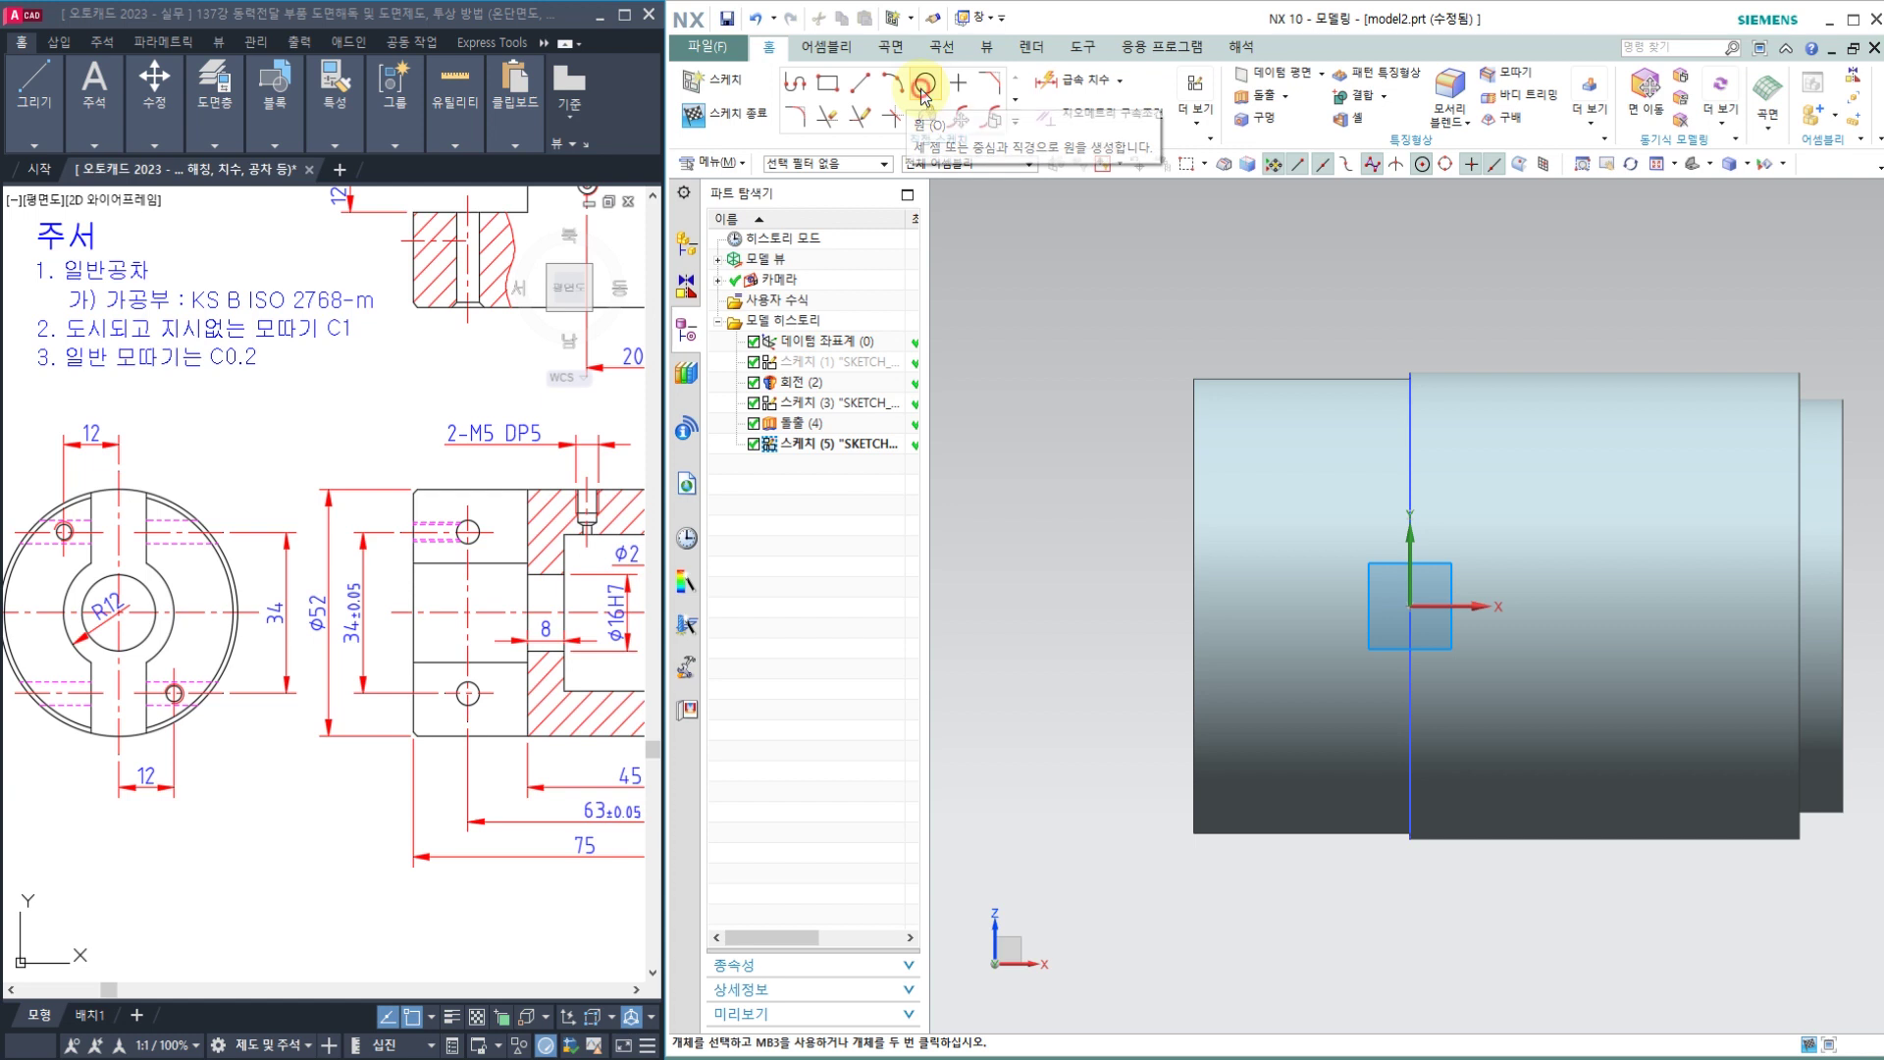
Step: Sketch two circles on the slotted end, one above and one below the axis, the lower about 6 mm in diameter
{"action": "left_click", "coordinate": [922, 86]}
{"action": "left_click", "coordinate": [1300, 481]}
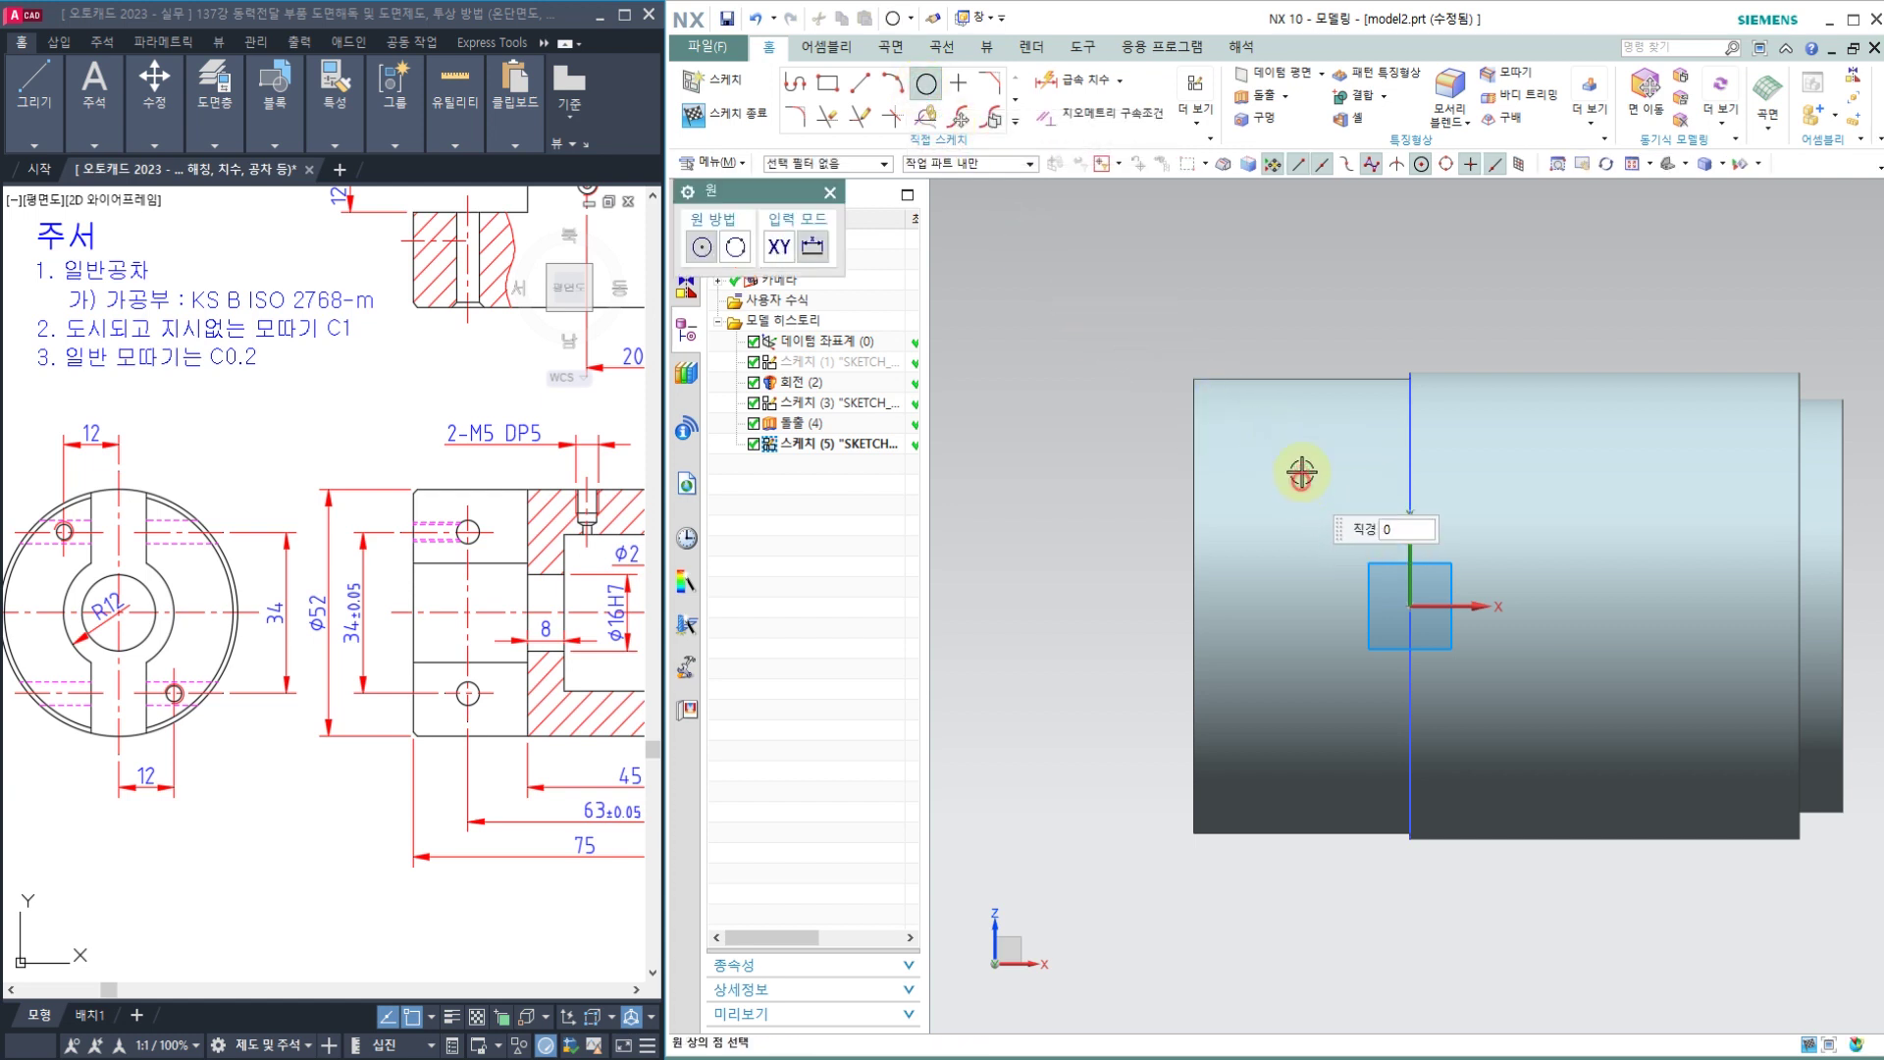
{"action": "left_click", "coordinate": [1308, 451]}
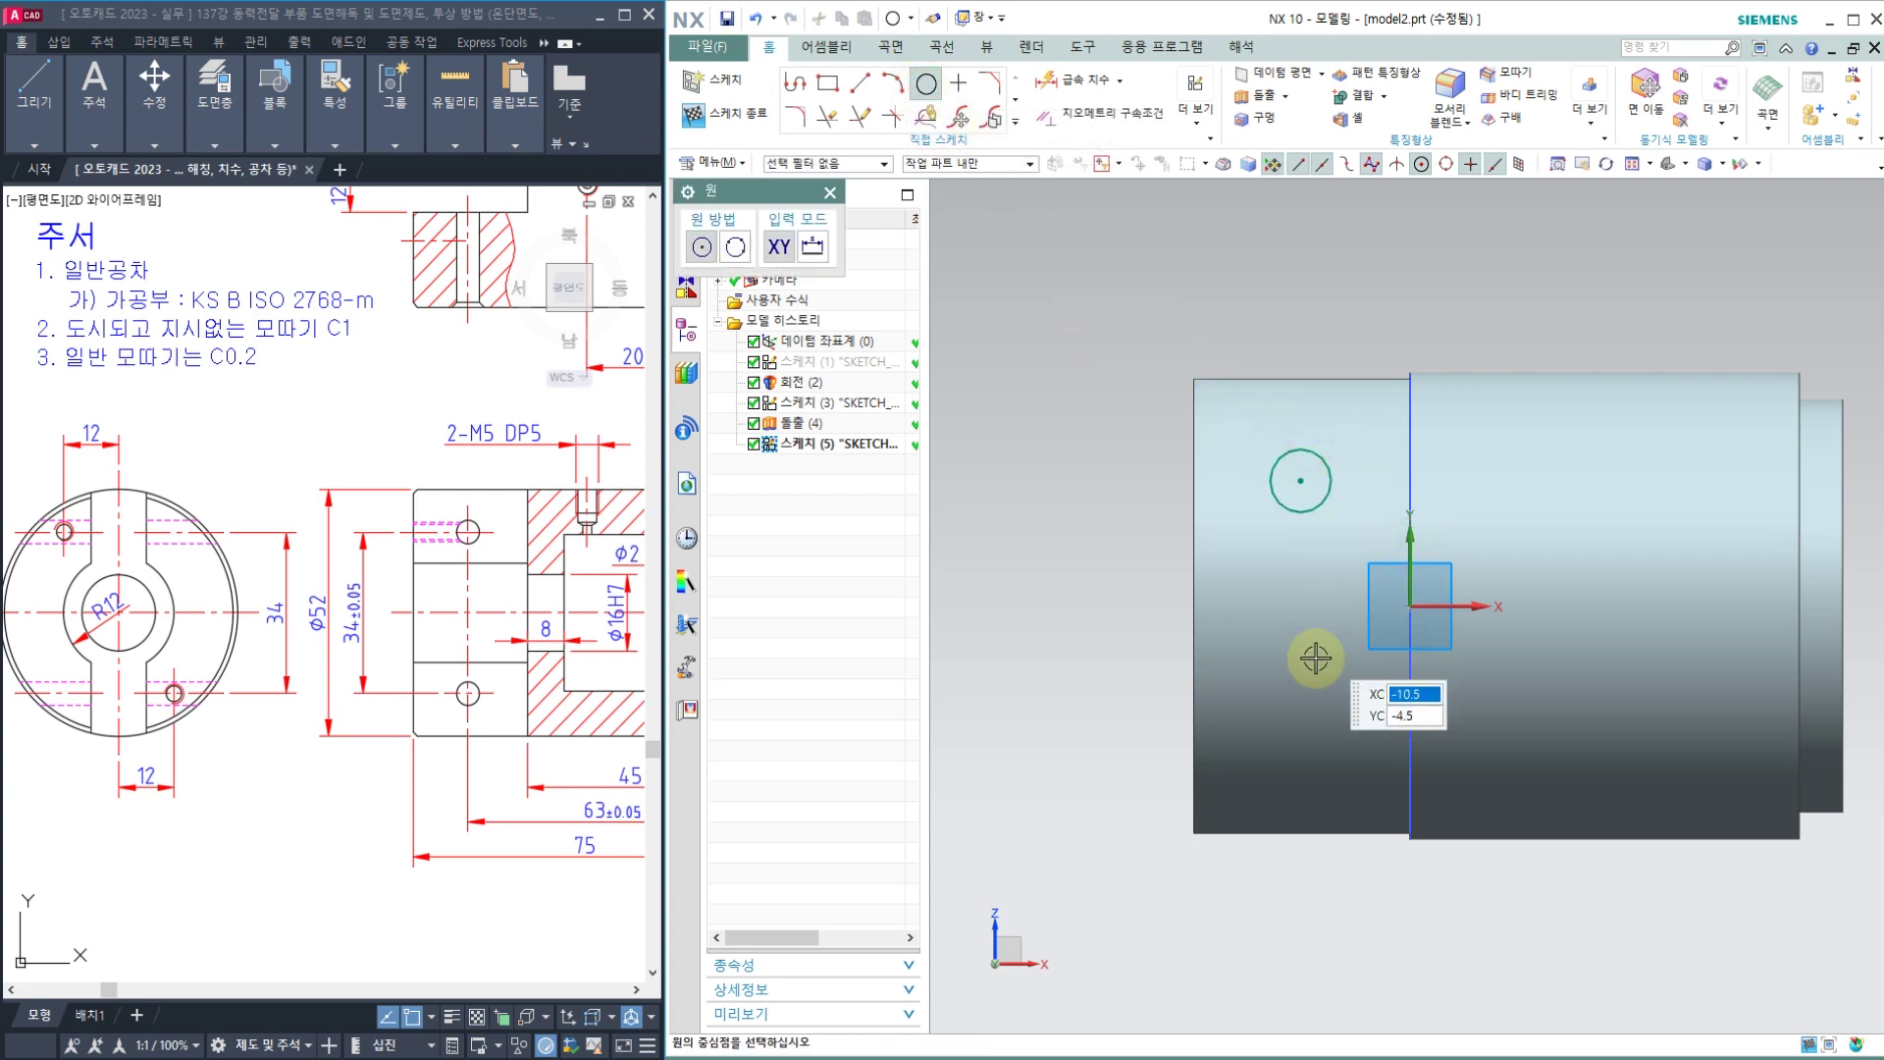
{"action": "left_click", "coordinate": [1300, 738]}
{"action": "key", "text": "Escape"}
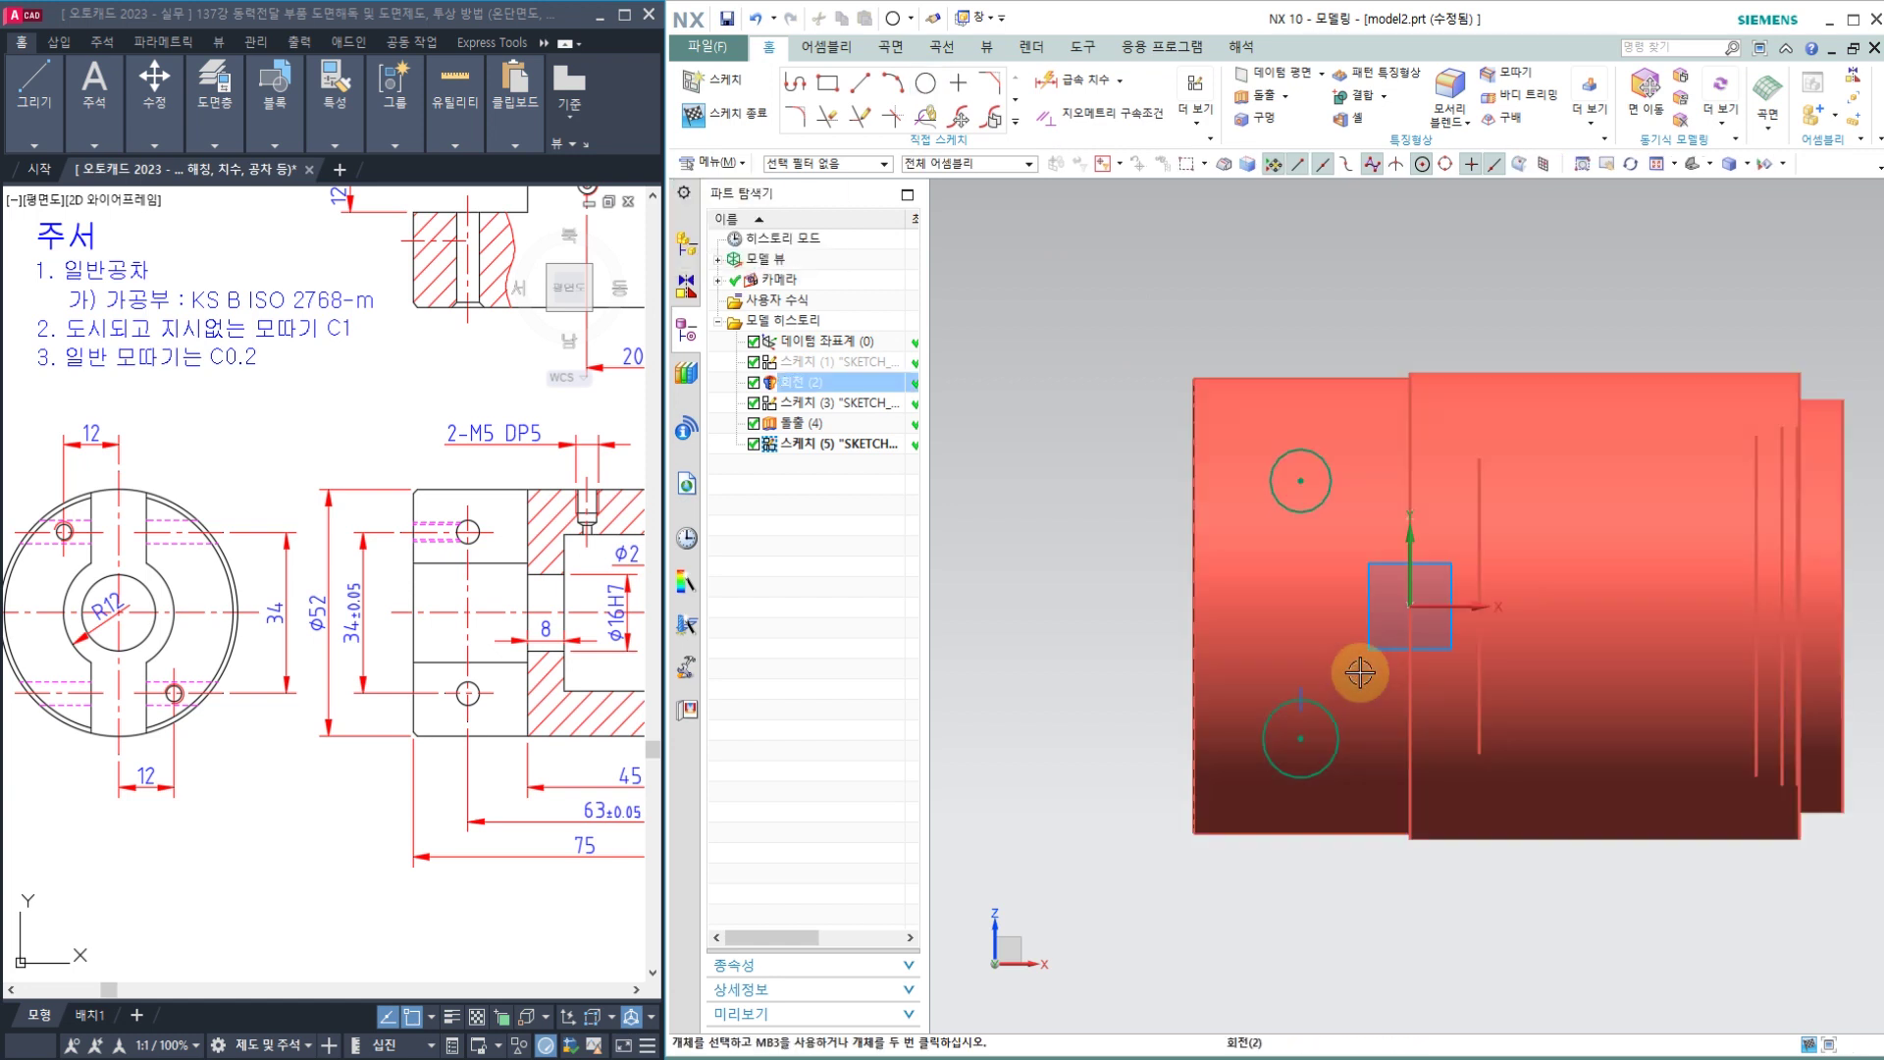
{"action": "left_click", "coordinate": [926, 86]}
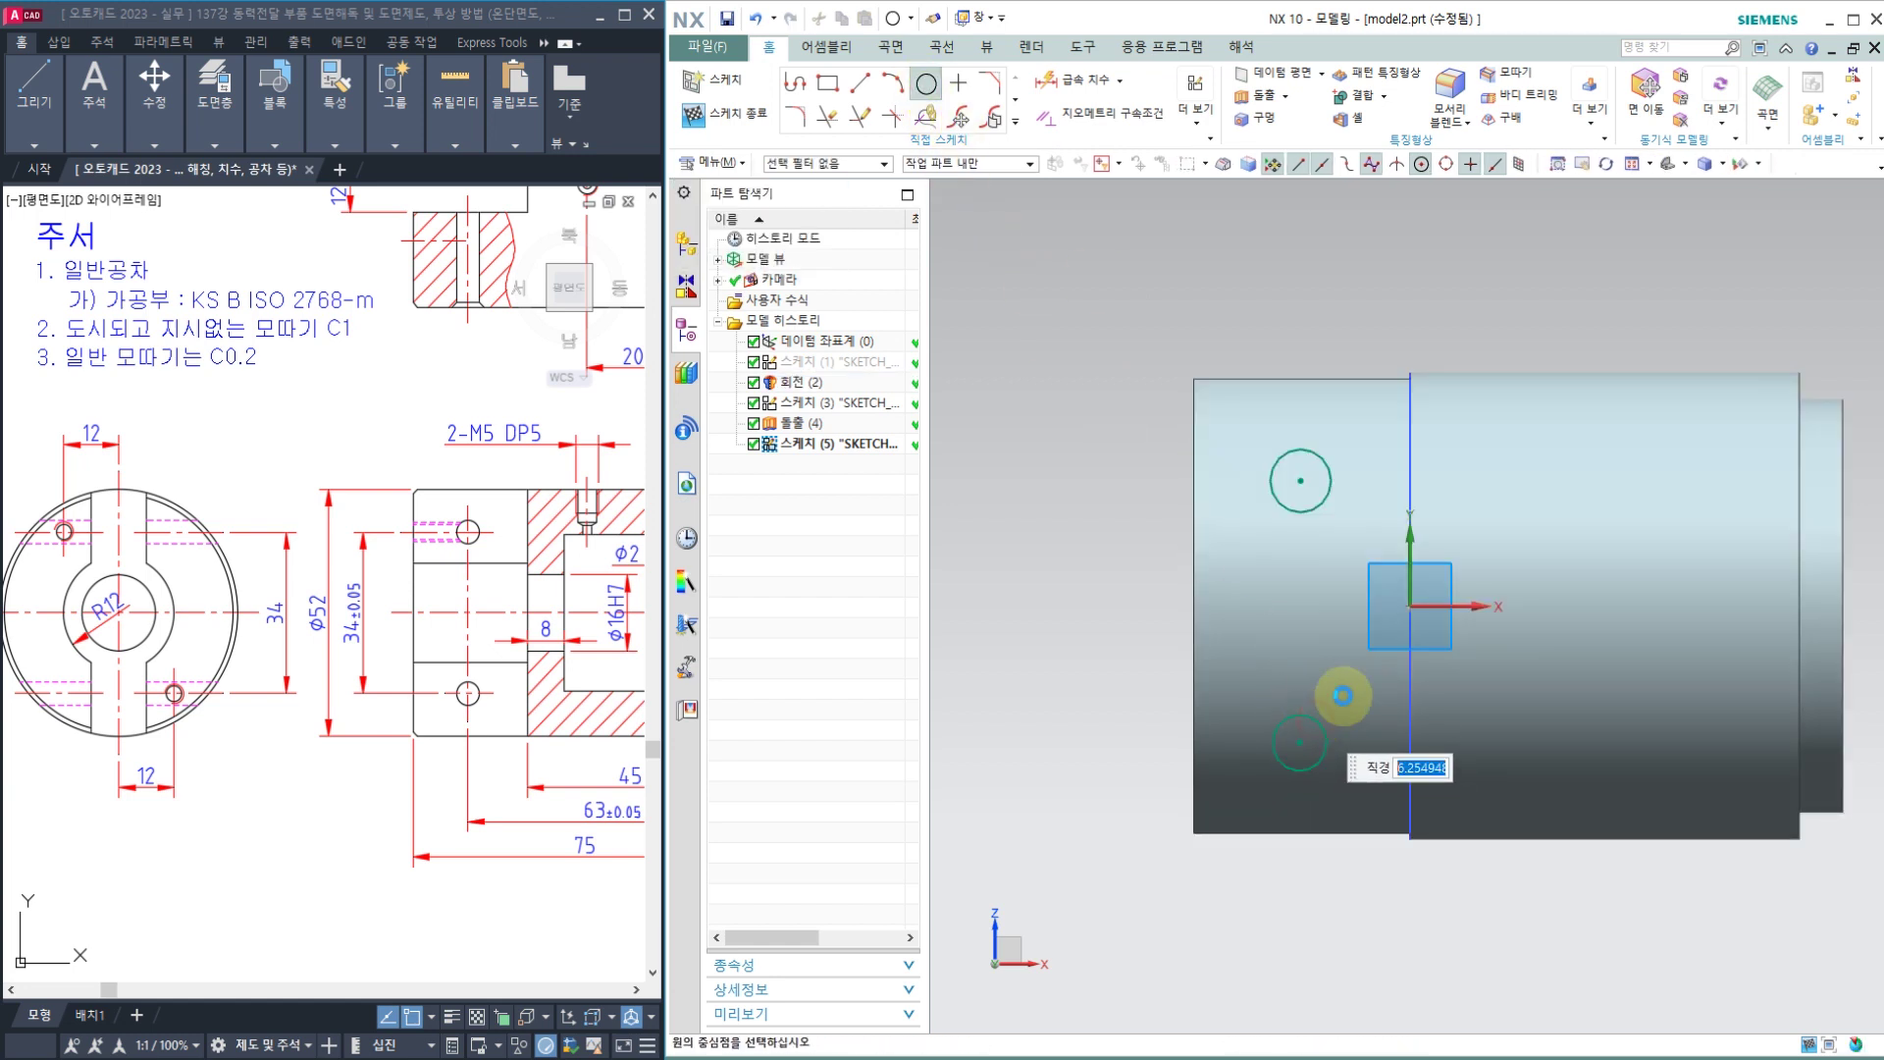
Step: Constrain the upper and lower circles to equal radius
{"action": "key", "text": "c"}
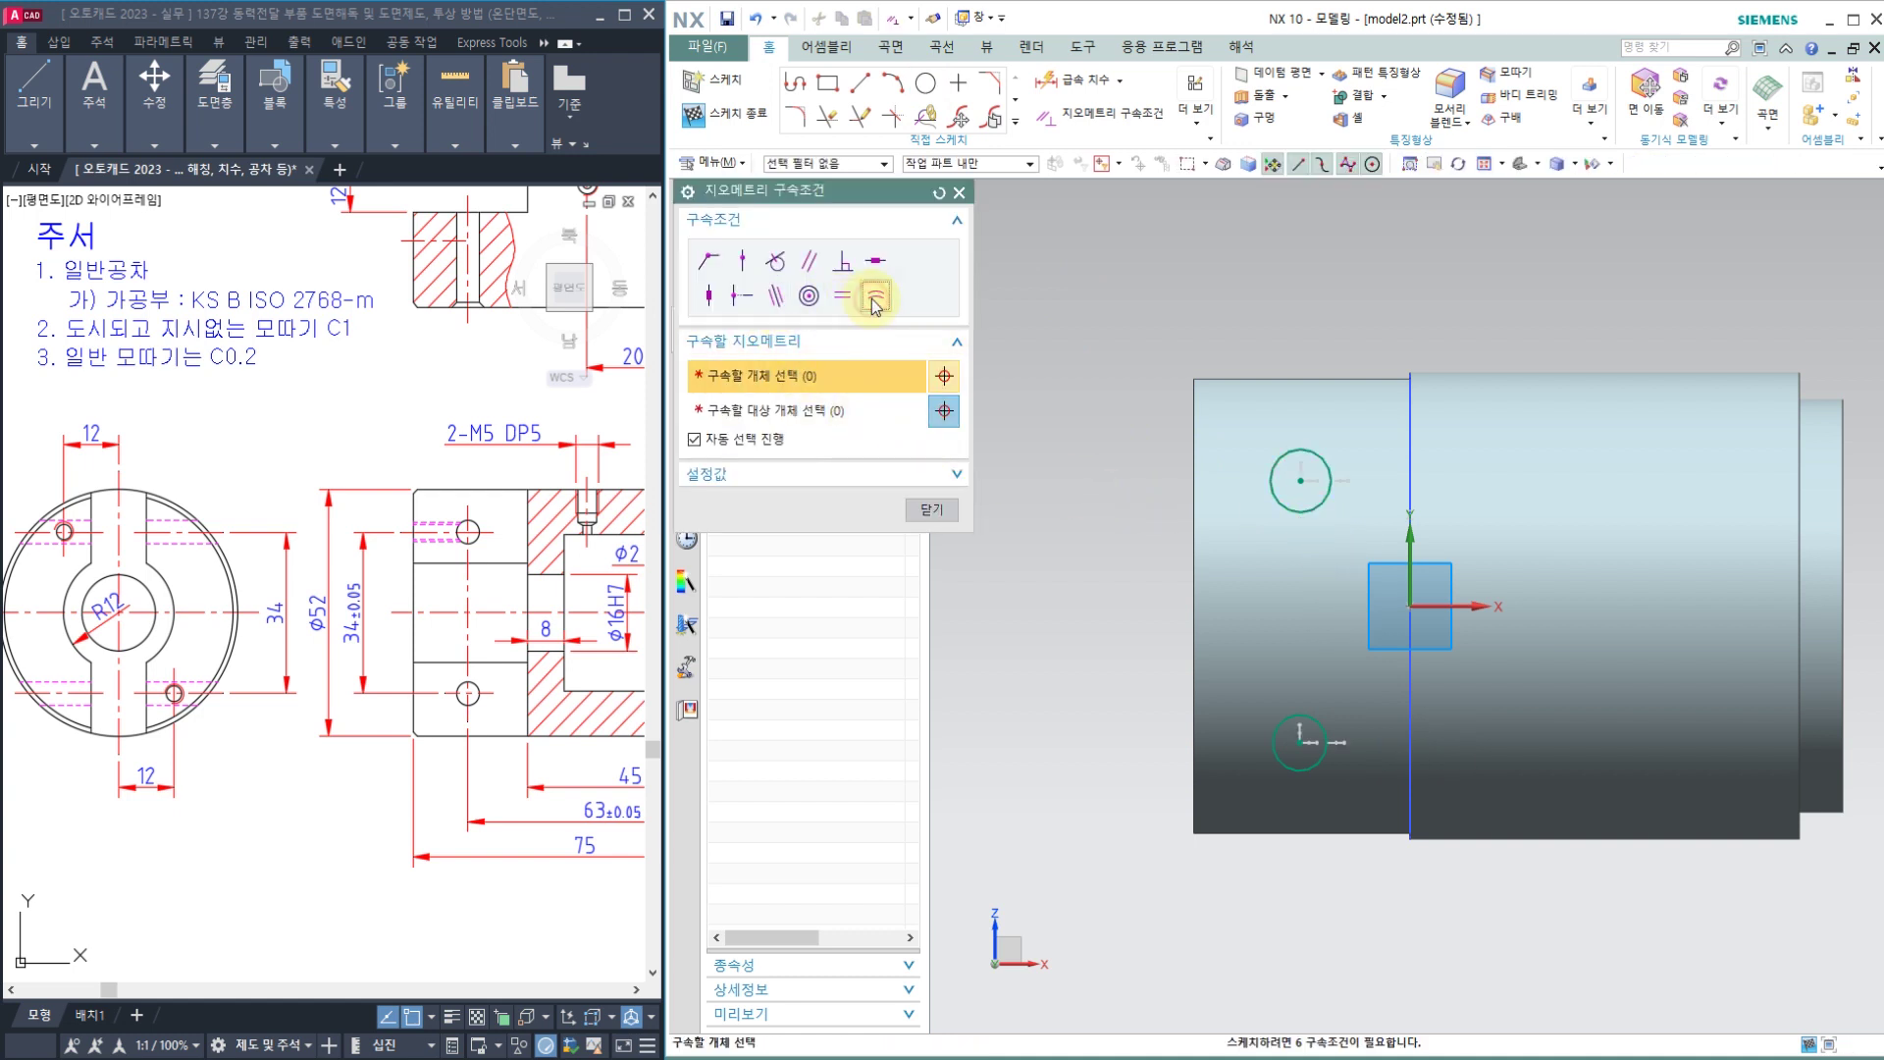
{"action": "left_click", "coordinate": [1325, 463]}
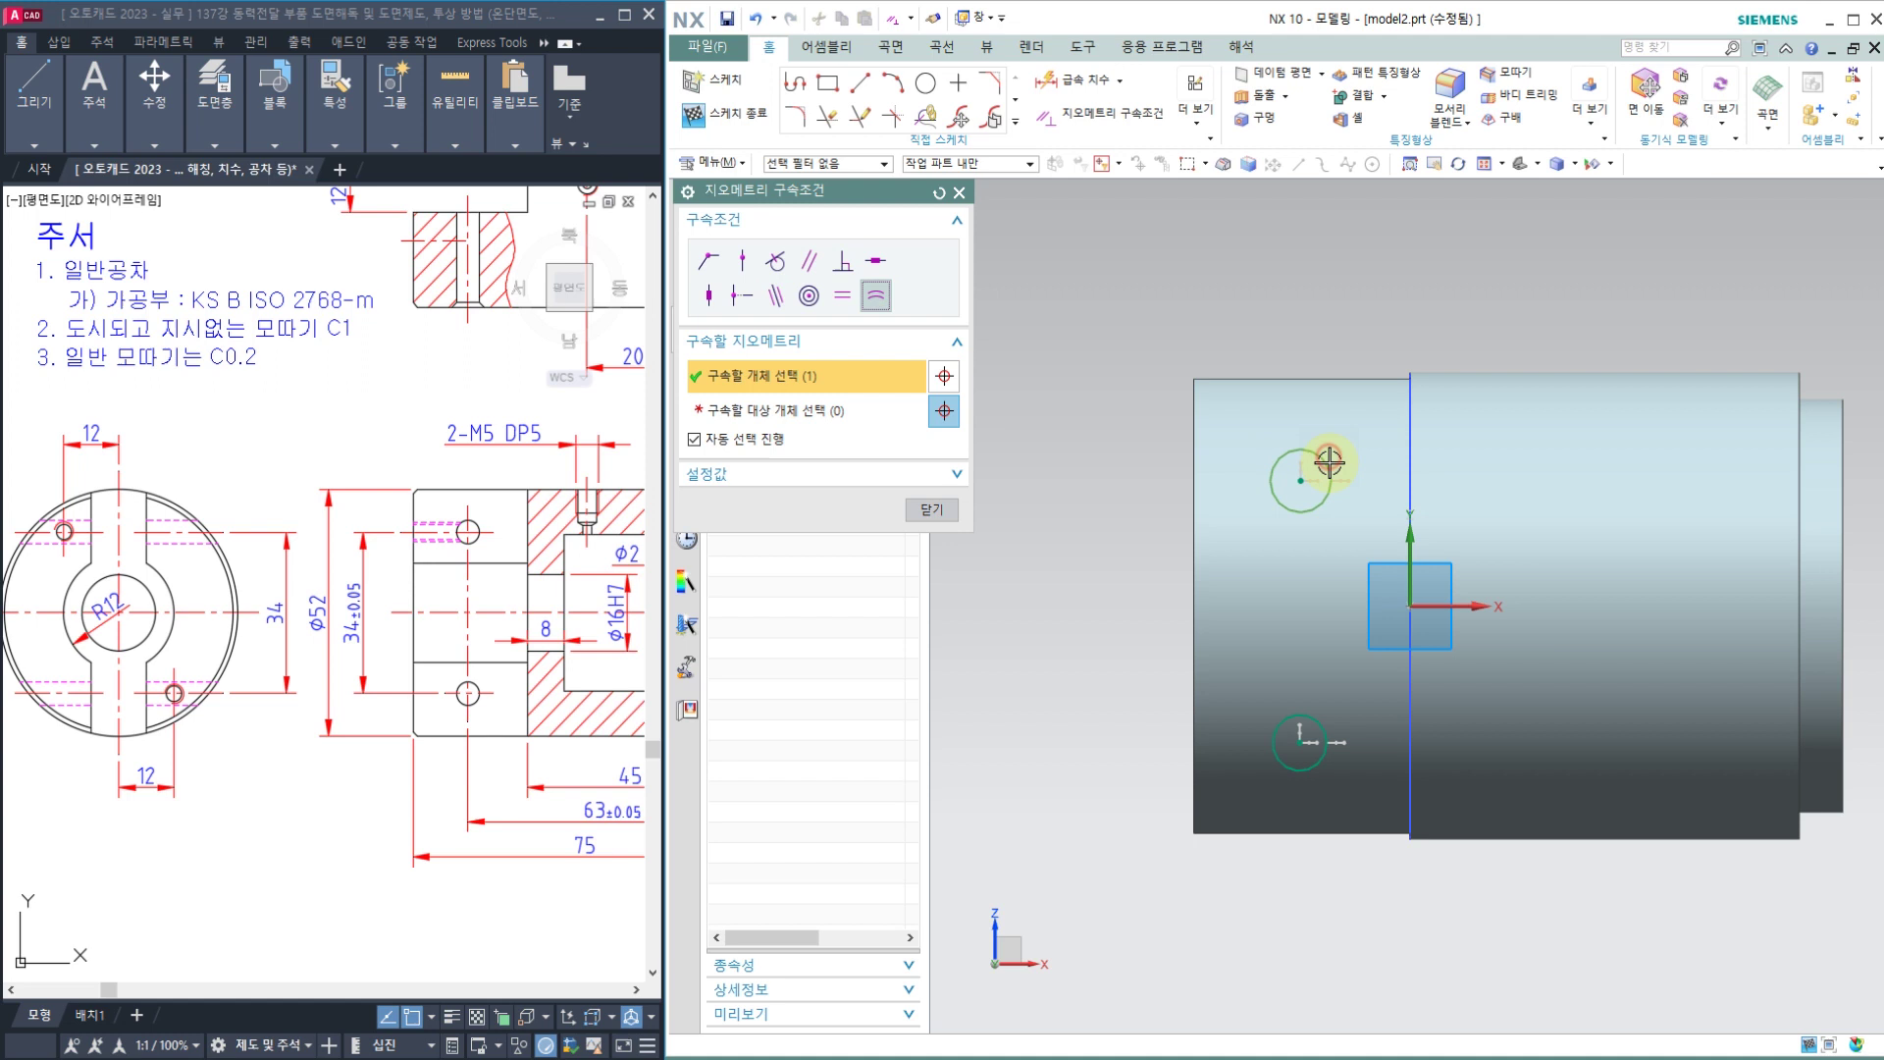
{"action": "left_click", "coordinate": [1317, 738]}
{"action": "key", "text": "Escape"}
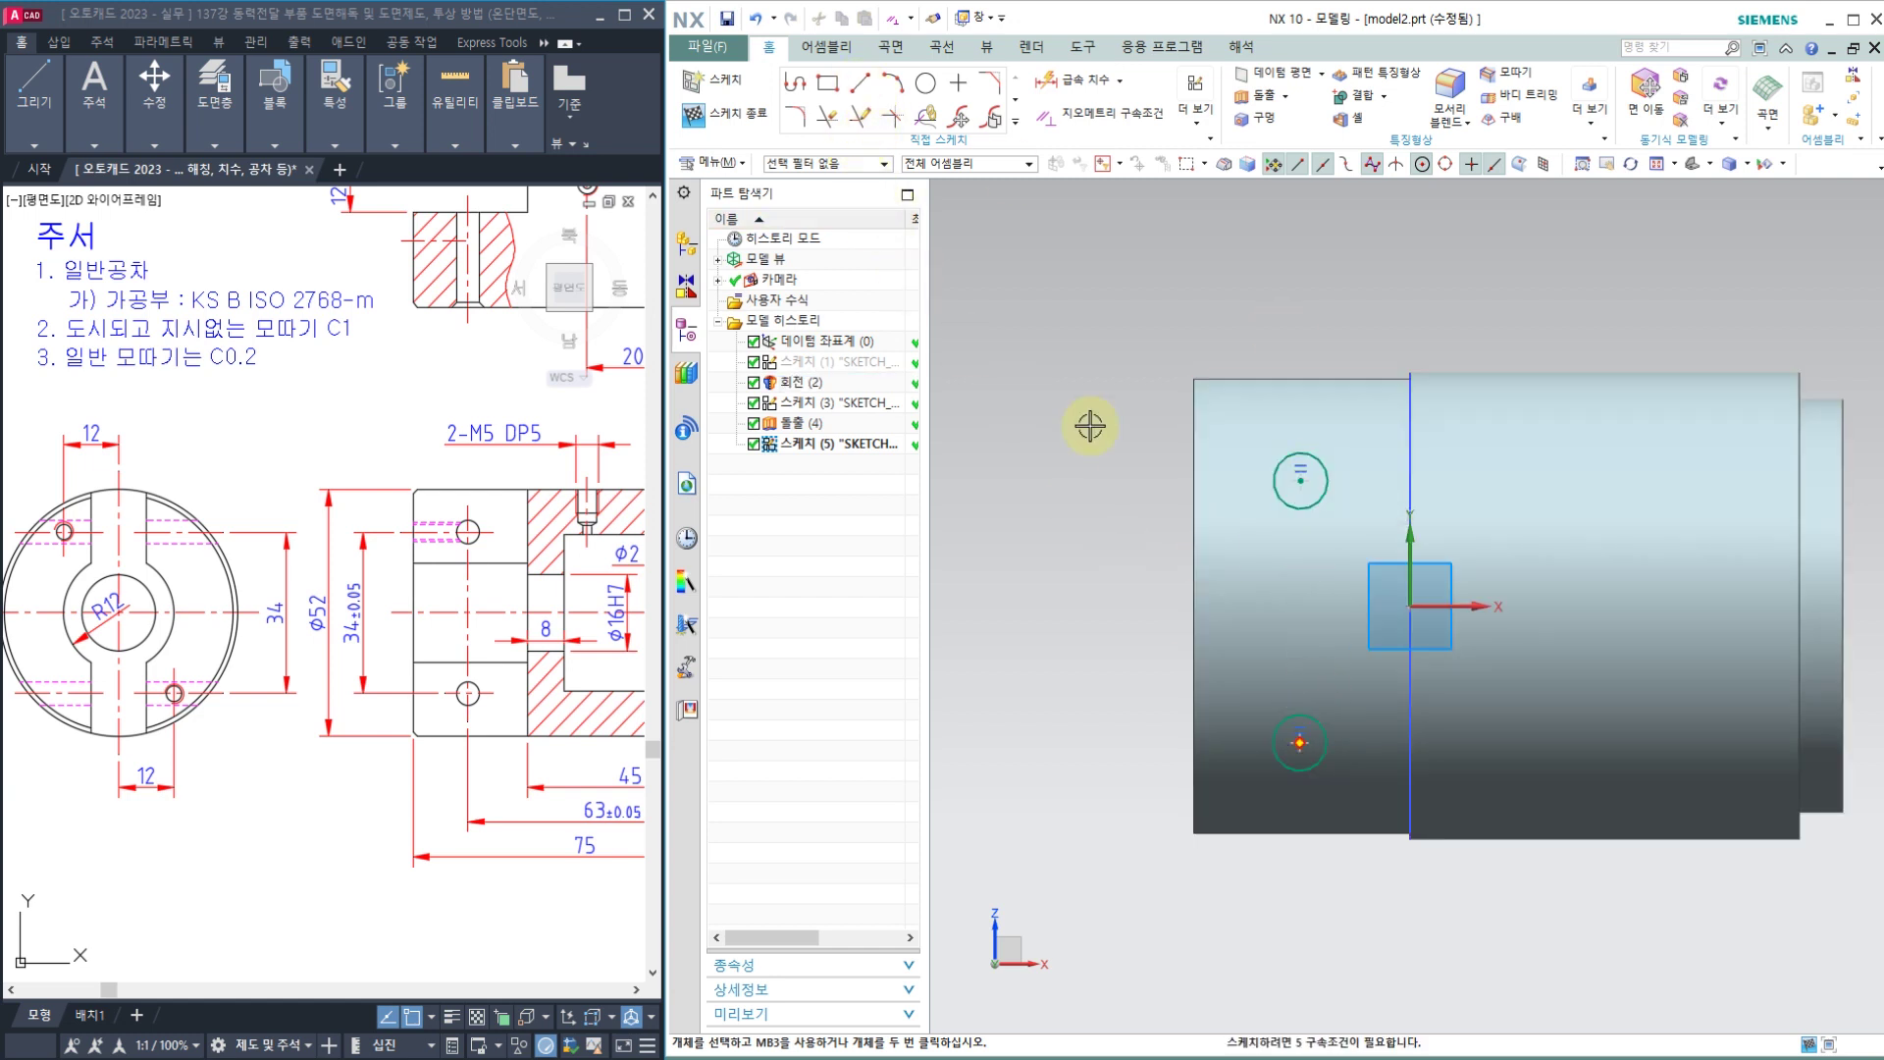
Step: Draw a line from the upper circle's centre to the lower circle's centre
{"action": "left_click", "coordinate": [860, 84]}
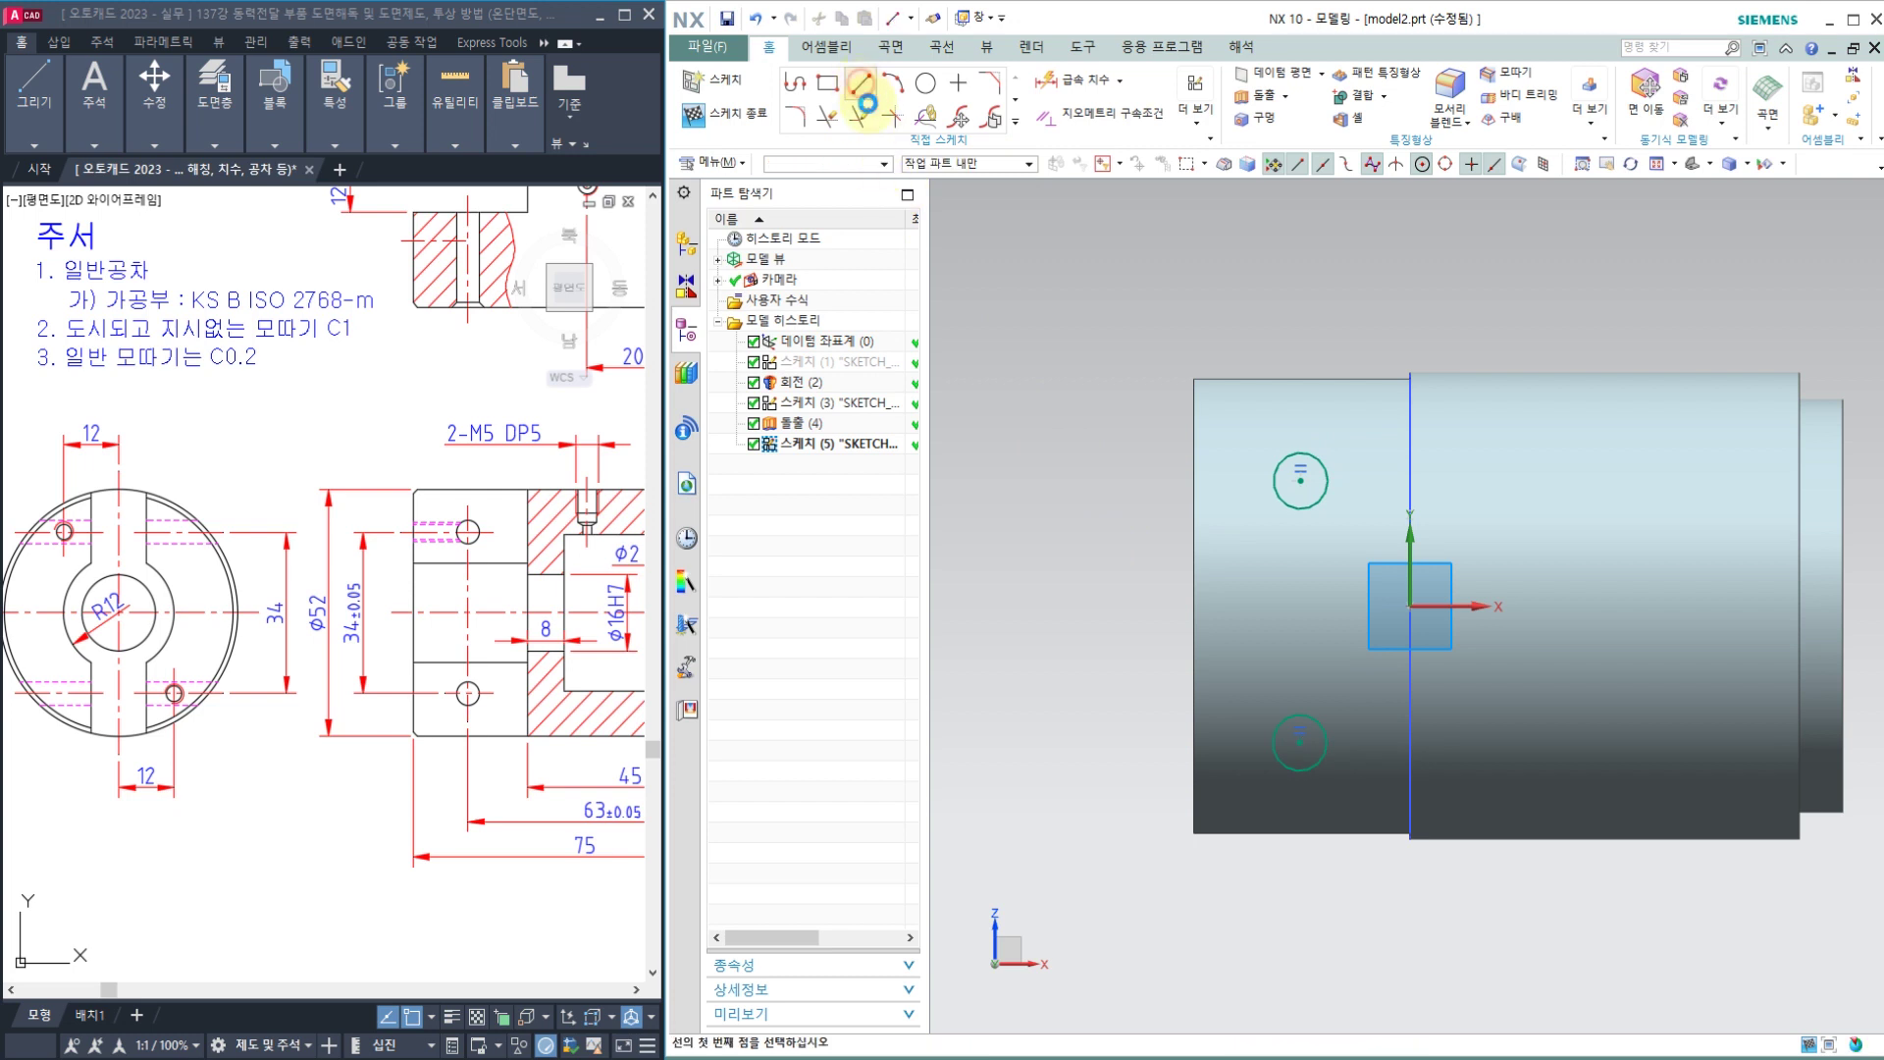
{"action": "left_click", "coordinate": [1298, 477]}
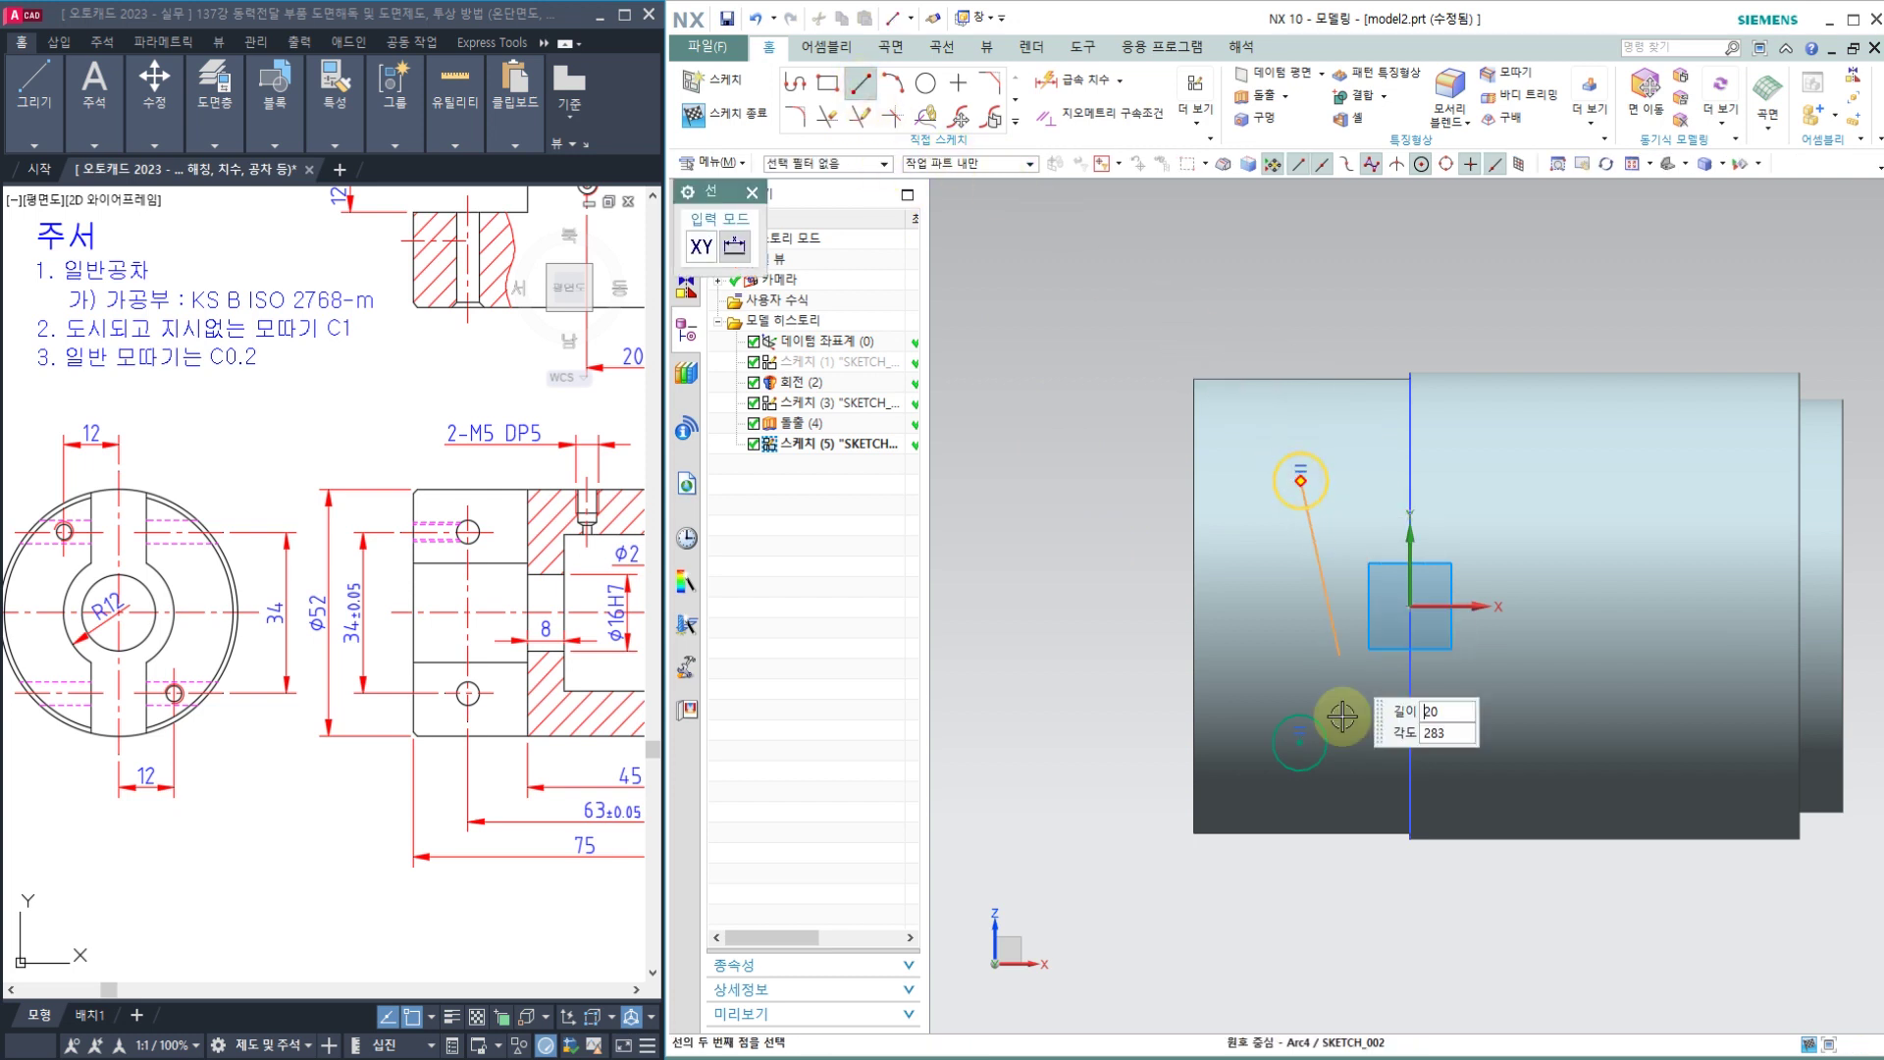
{"action": "left_click", "coordinate": [1299, 743]}
{"action": "key", "text": "Escape"}
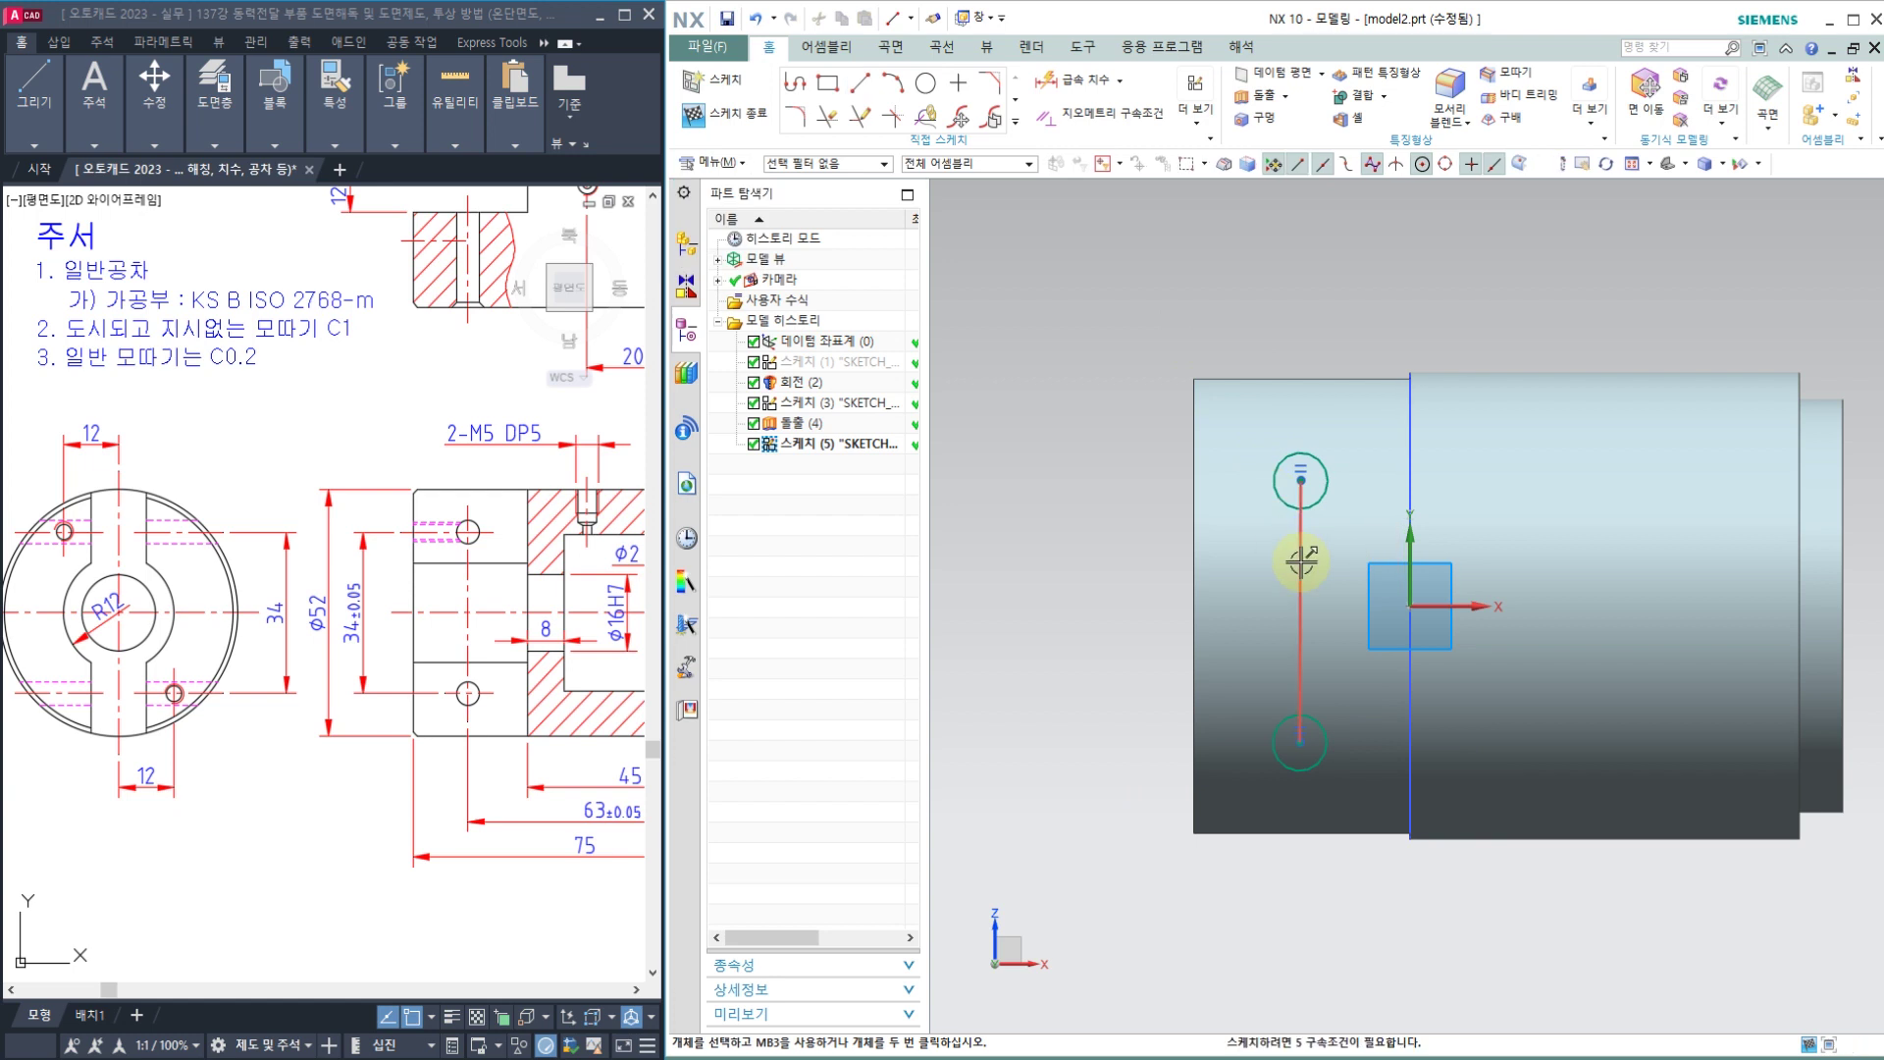
Step: Convert the centre-to-centre line to a reference line, constrain it vertical, and shift the lower circle slightly up and toward the slotted end
{"action": "left_click", "coordinate": [1301, 546]}
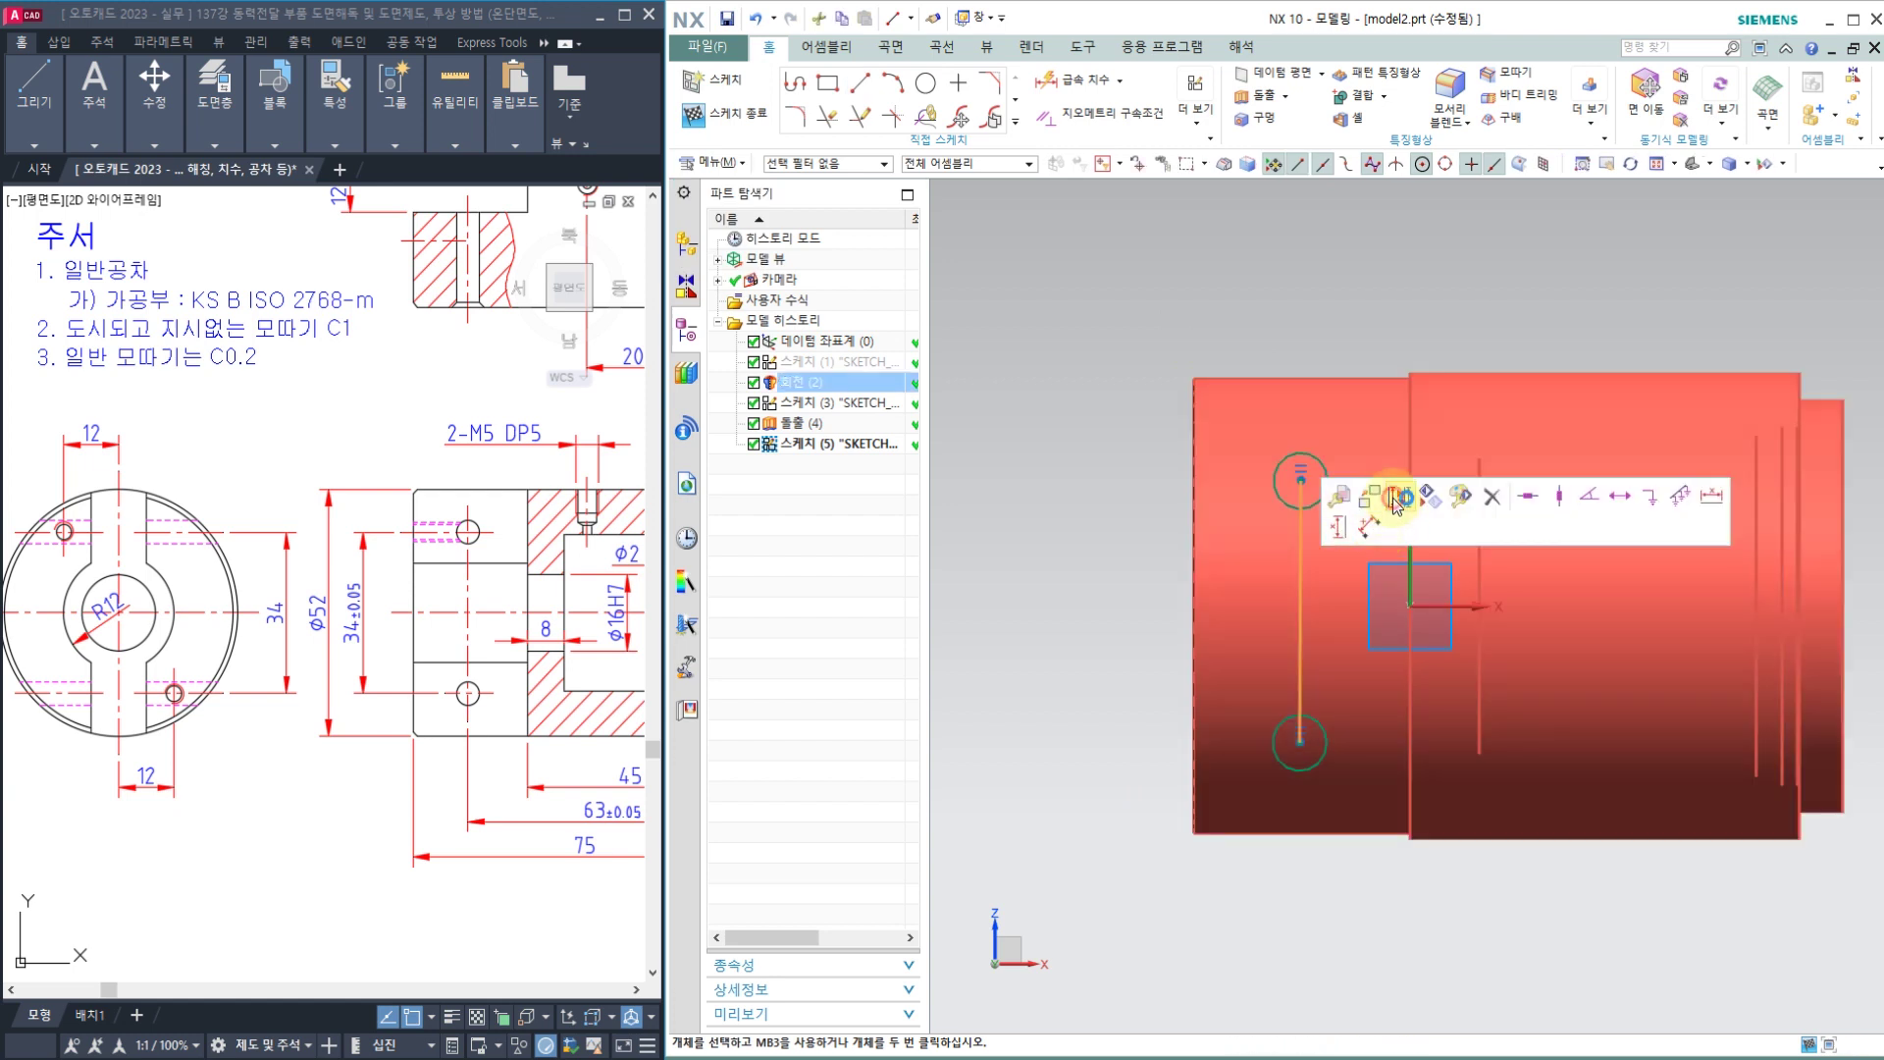
{"action": "left_click", "coordinate": [1398, 500]}
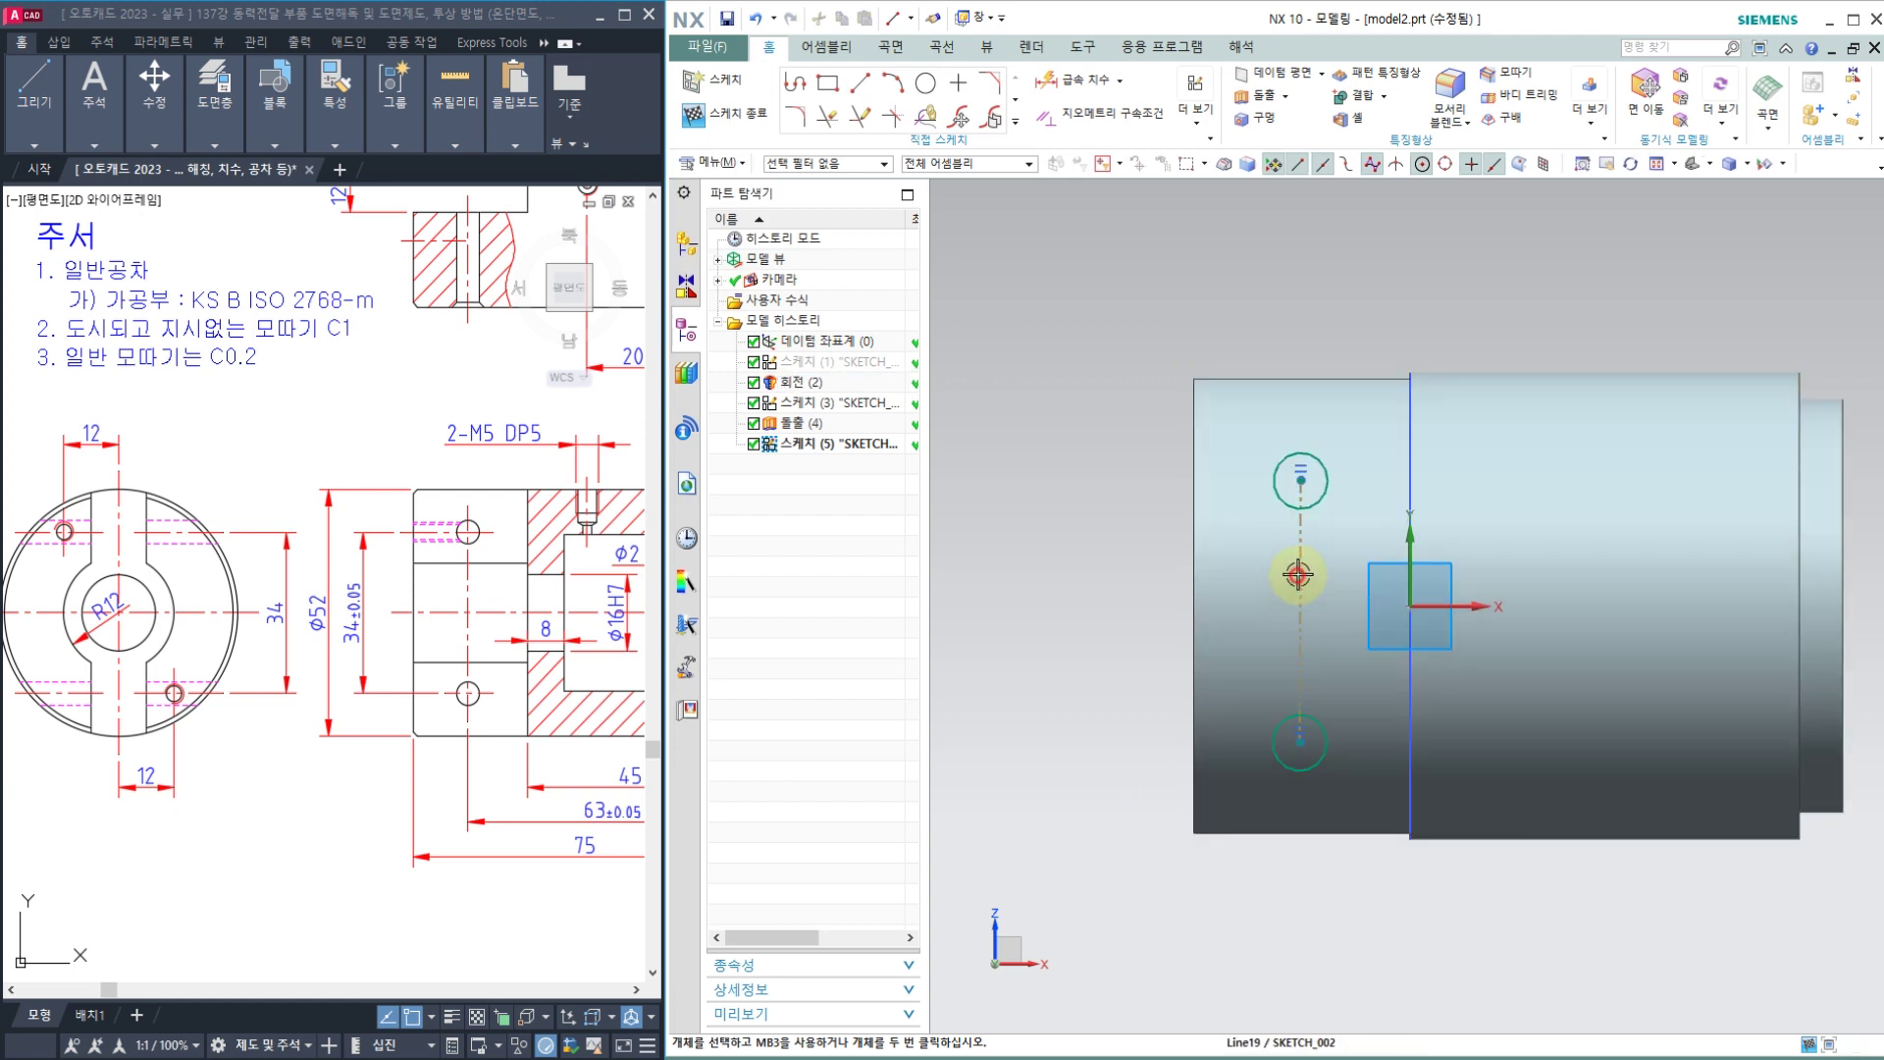
{"action": "left_click", "coordinate": [1297, 574]}
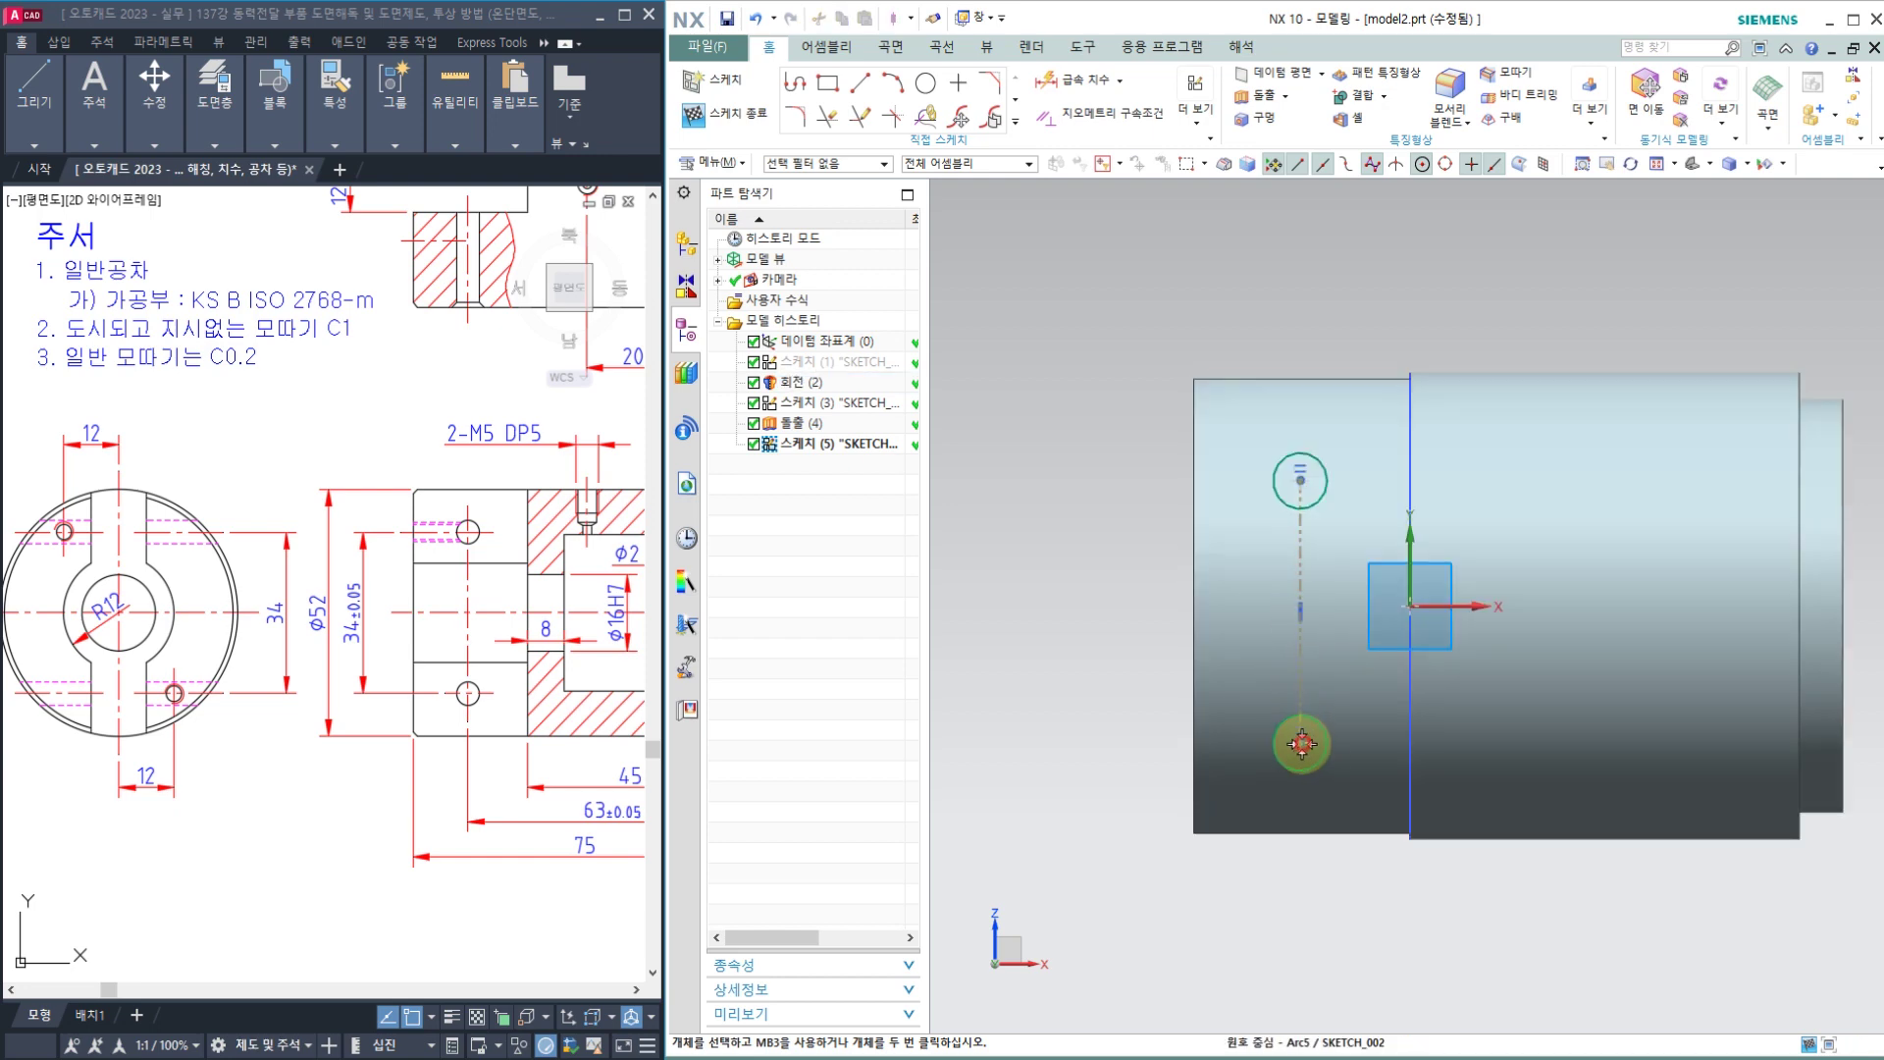
{"action": "mouse_move", "coordinate": [1302, 744]}
{"action": "left_mouse_down"}
{"action": "mouse_move", "coordinate": [1262, 749]}
{"action": "mouse_move", "coordinate": [1327, 731]}
{"action": "mouse_move", "coordinate": [1285, 758]}
{"action": "mouse_move", "coordinate": [1328, 723]}
{"action": "mouse_move", "coordinate": [1286, 717]}
{"action": "left_mouse_up"}
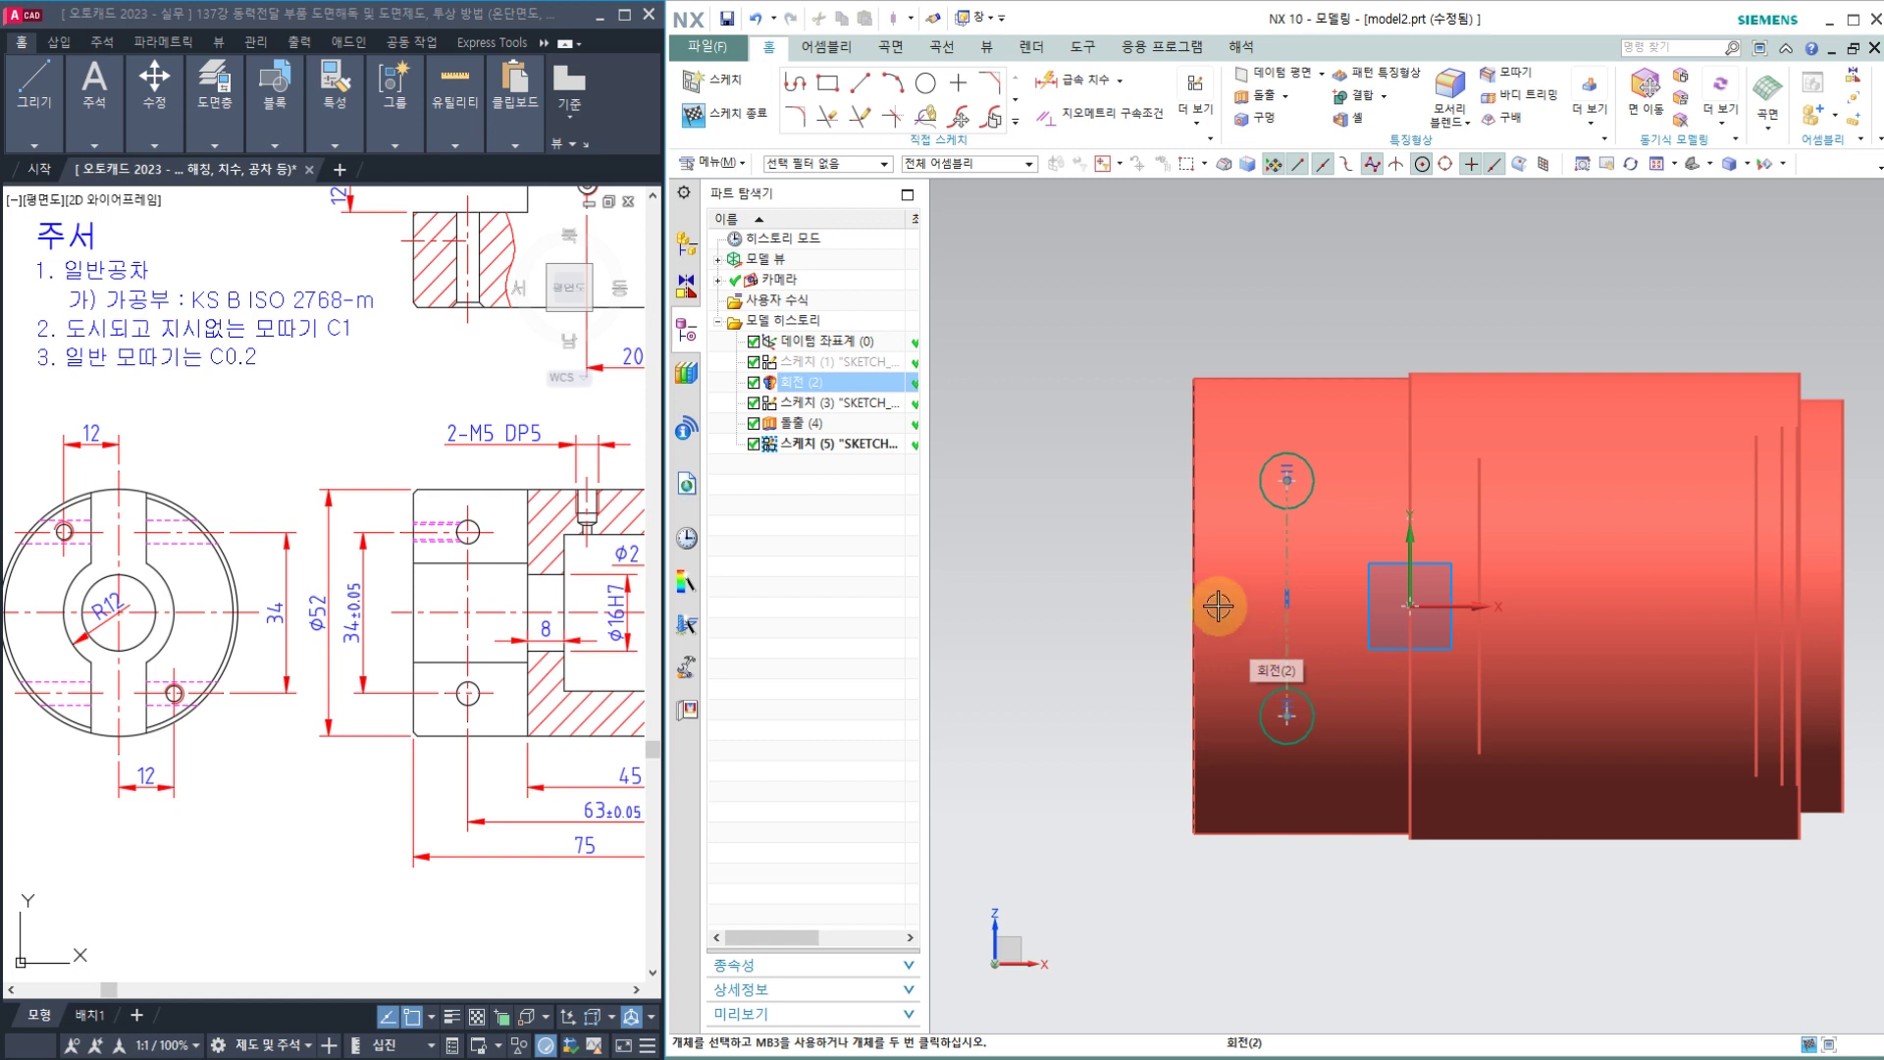
Step: Dimension the vertical centre line joining the two circles to 34 mm
{"action": "left_click", "coordinate": [1066, 114]}
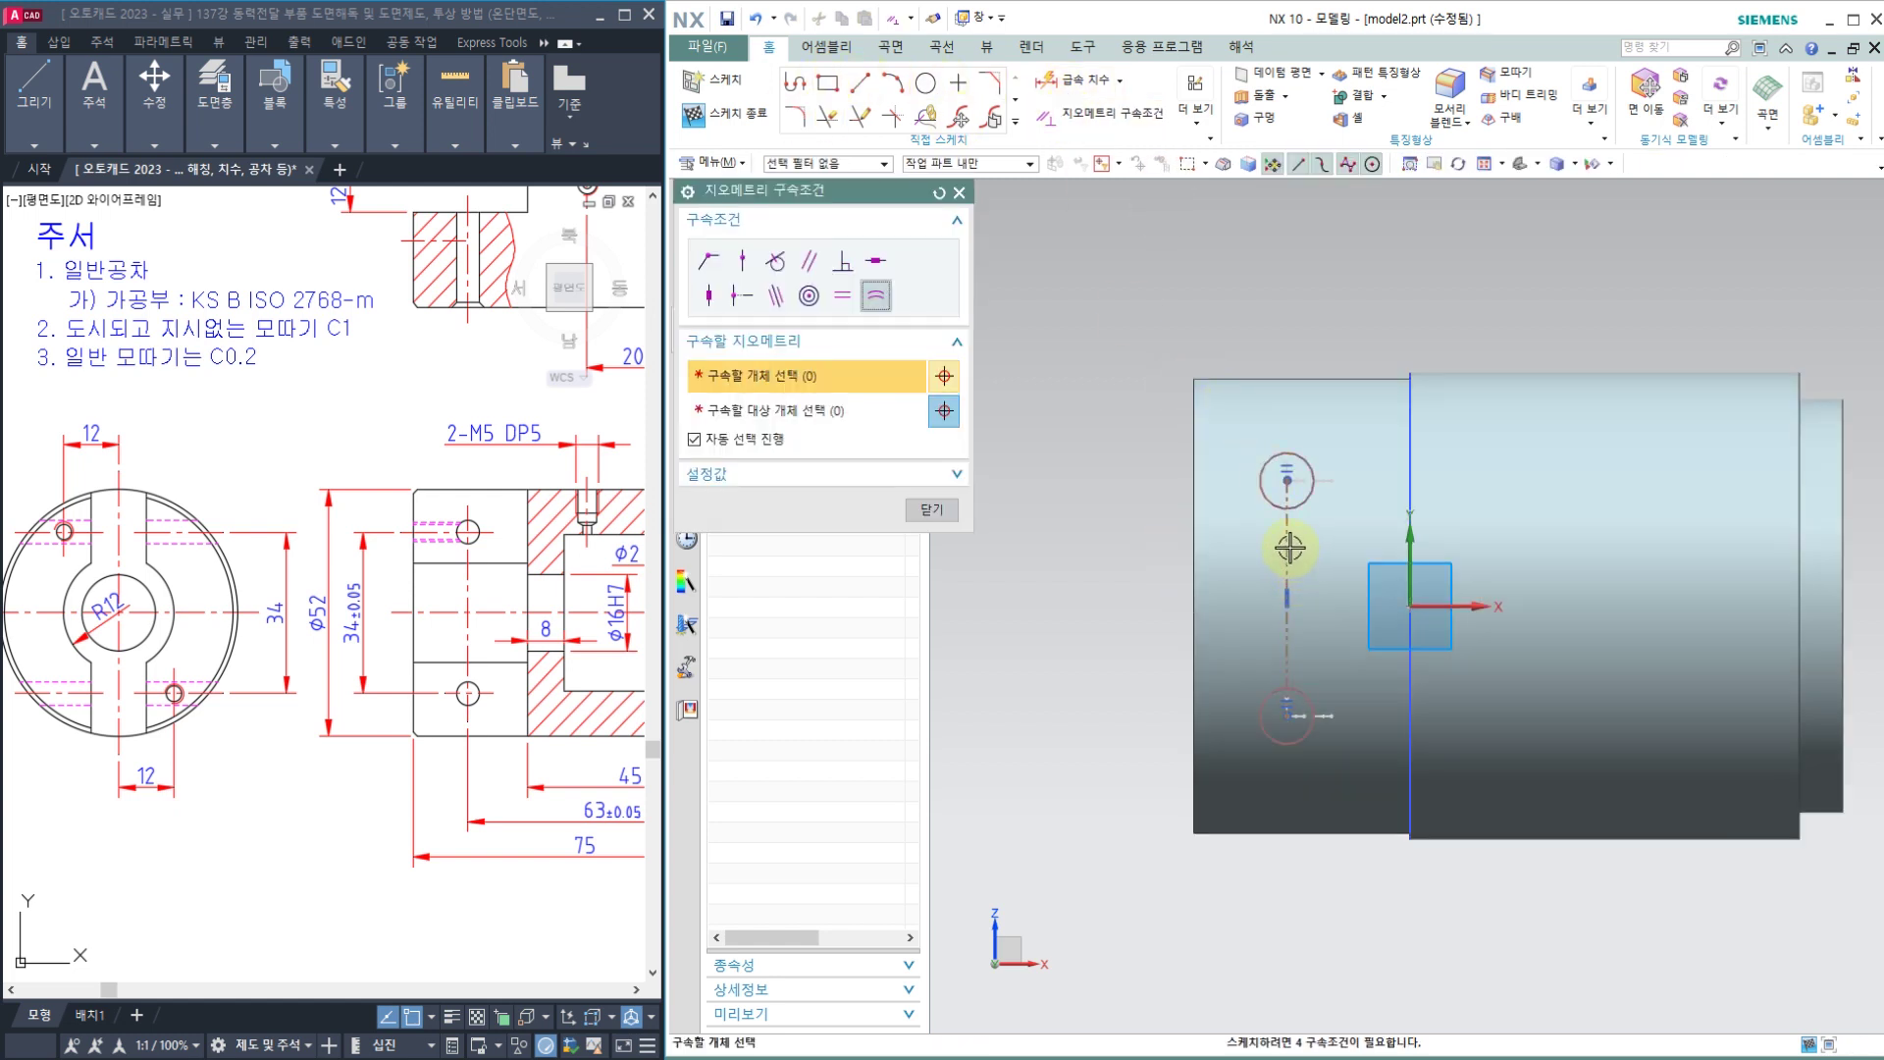
{"action": "left_click", "coordinate": [959, 193]}
{"action": "left_click", "coordinate": [1077, 79]}
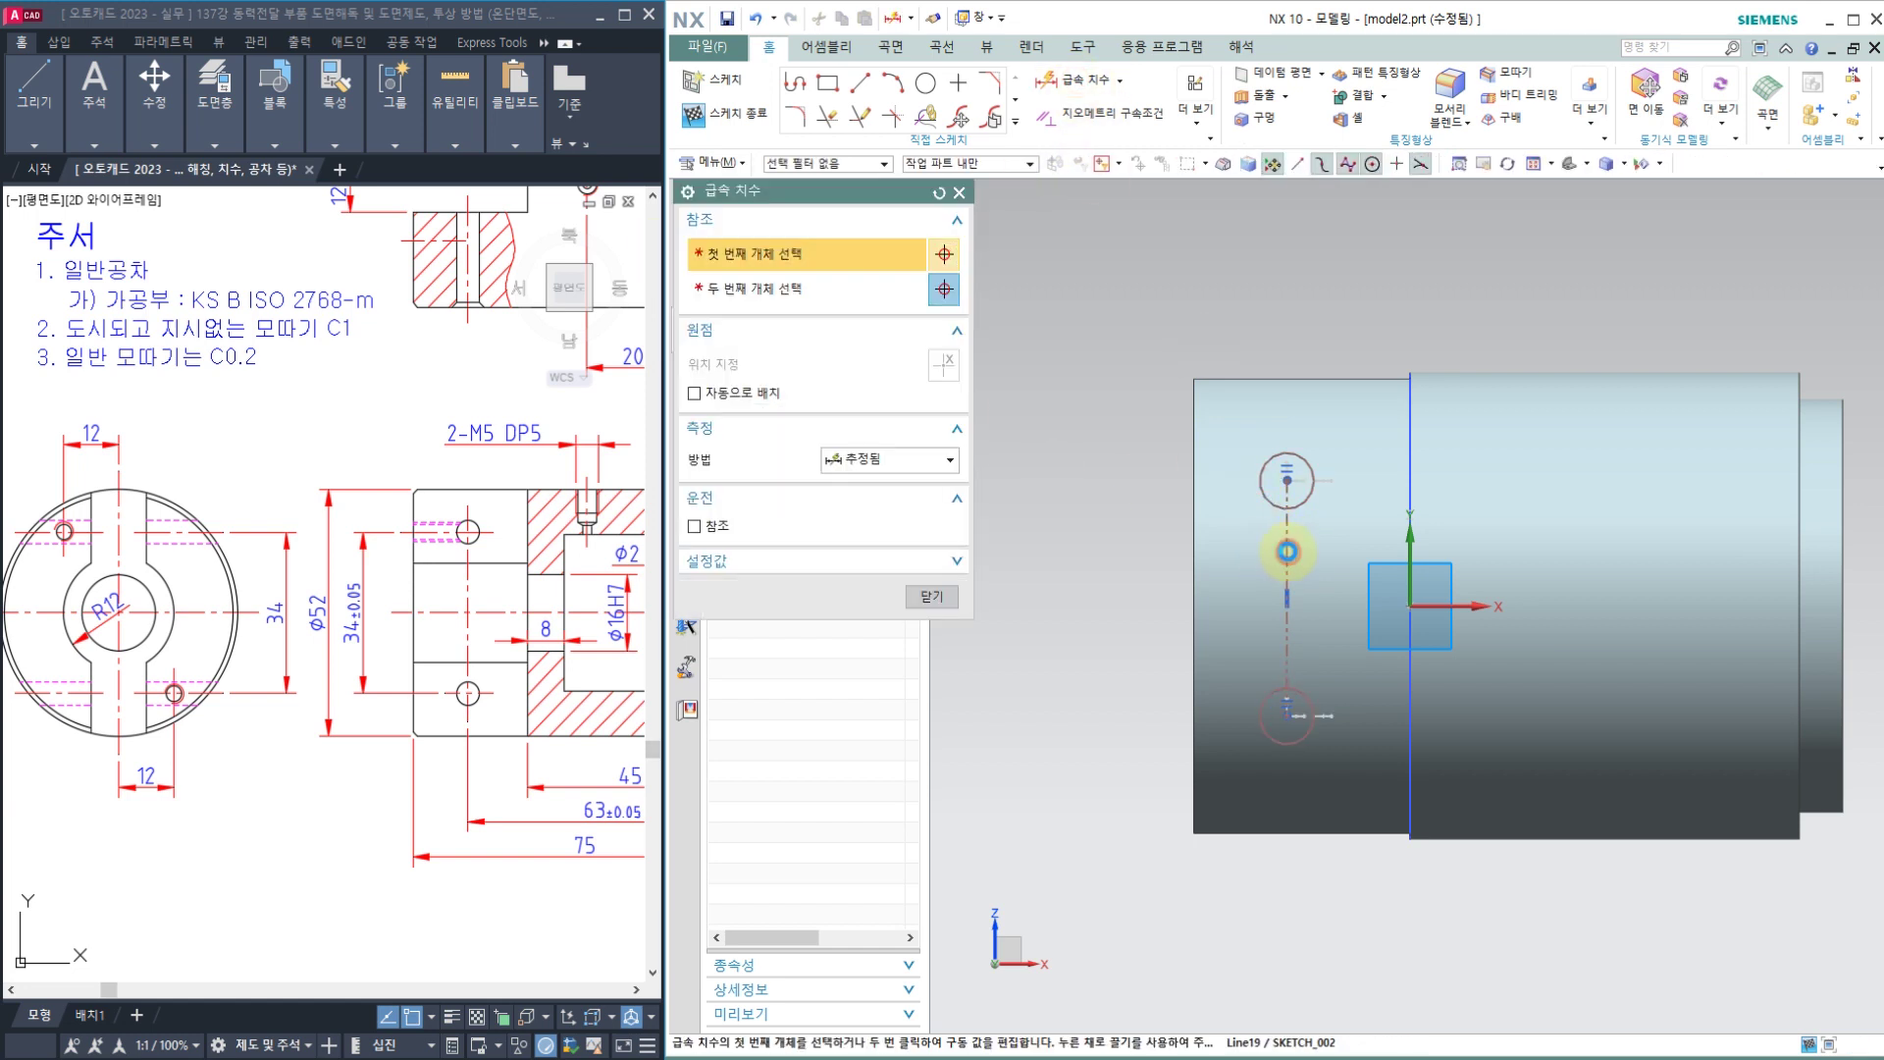
{"action": "left_click", "coordinate": [1278, 547]}
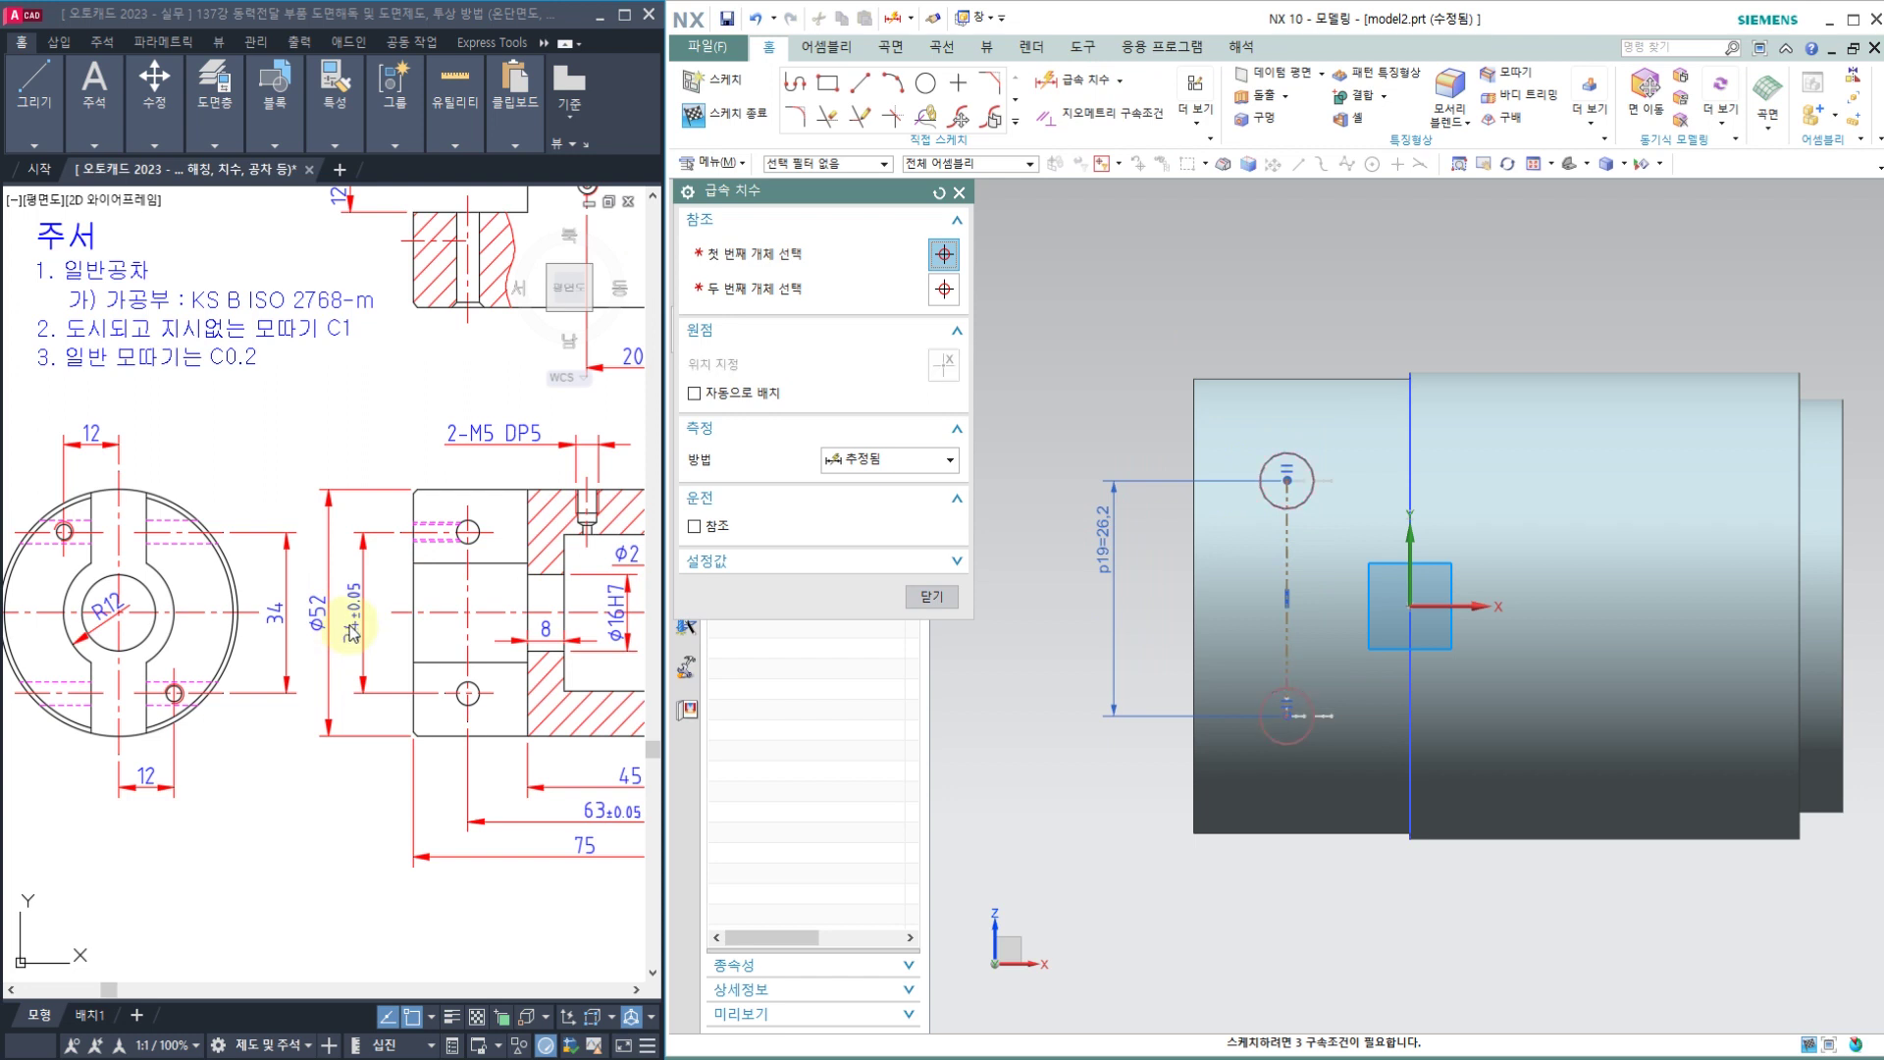
{"action": "type", "text": "34"}
{"action": "key", "text": "Return"}
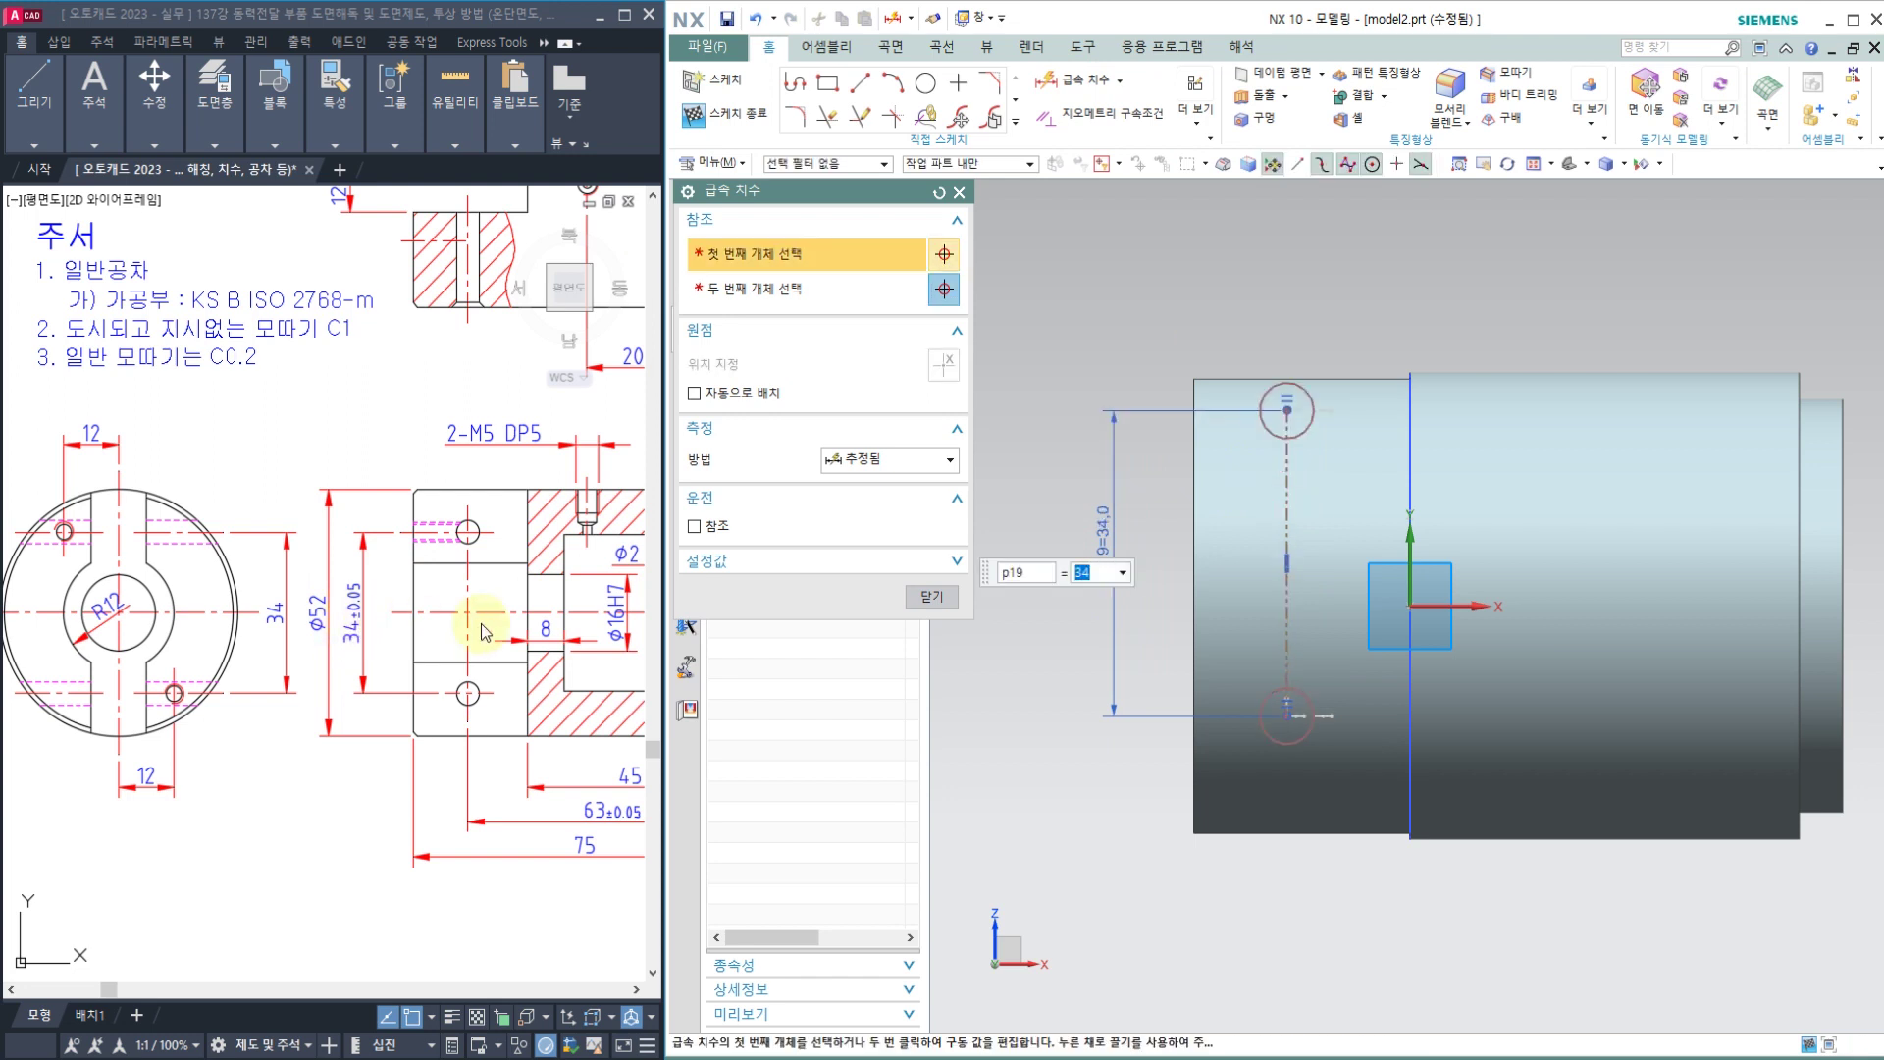
{"action": "left_click", "coordinate": [931, 595]}
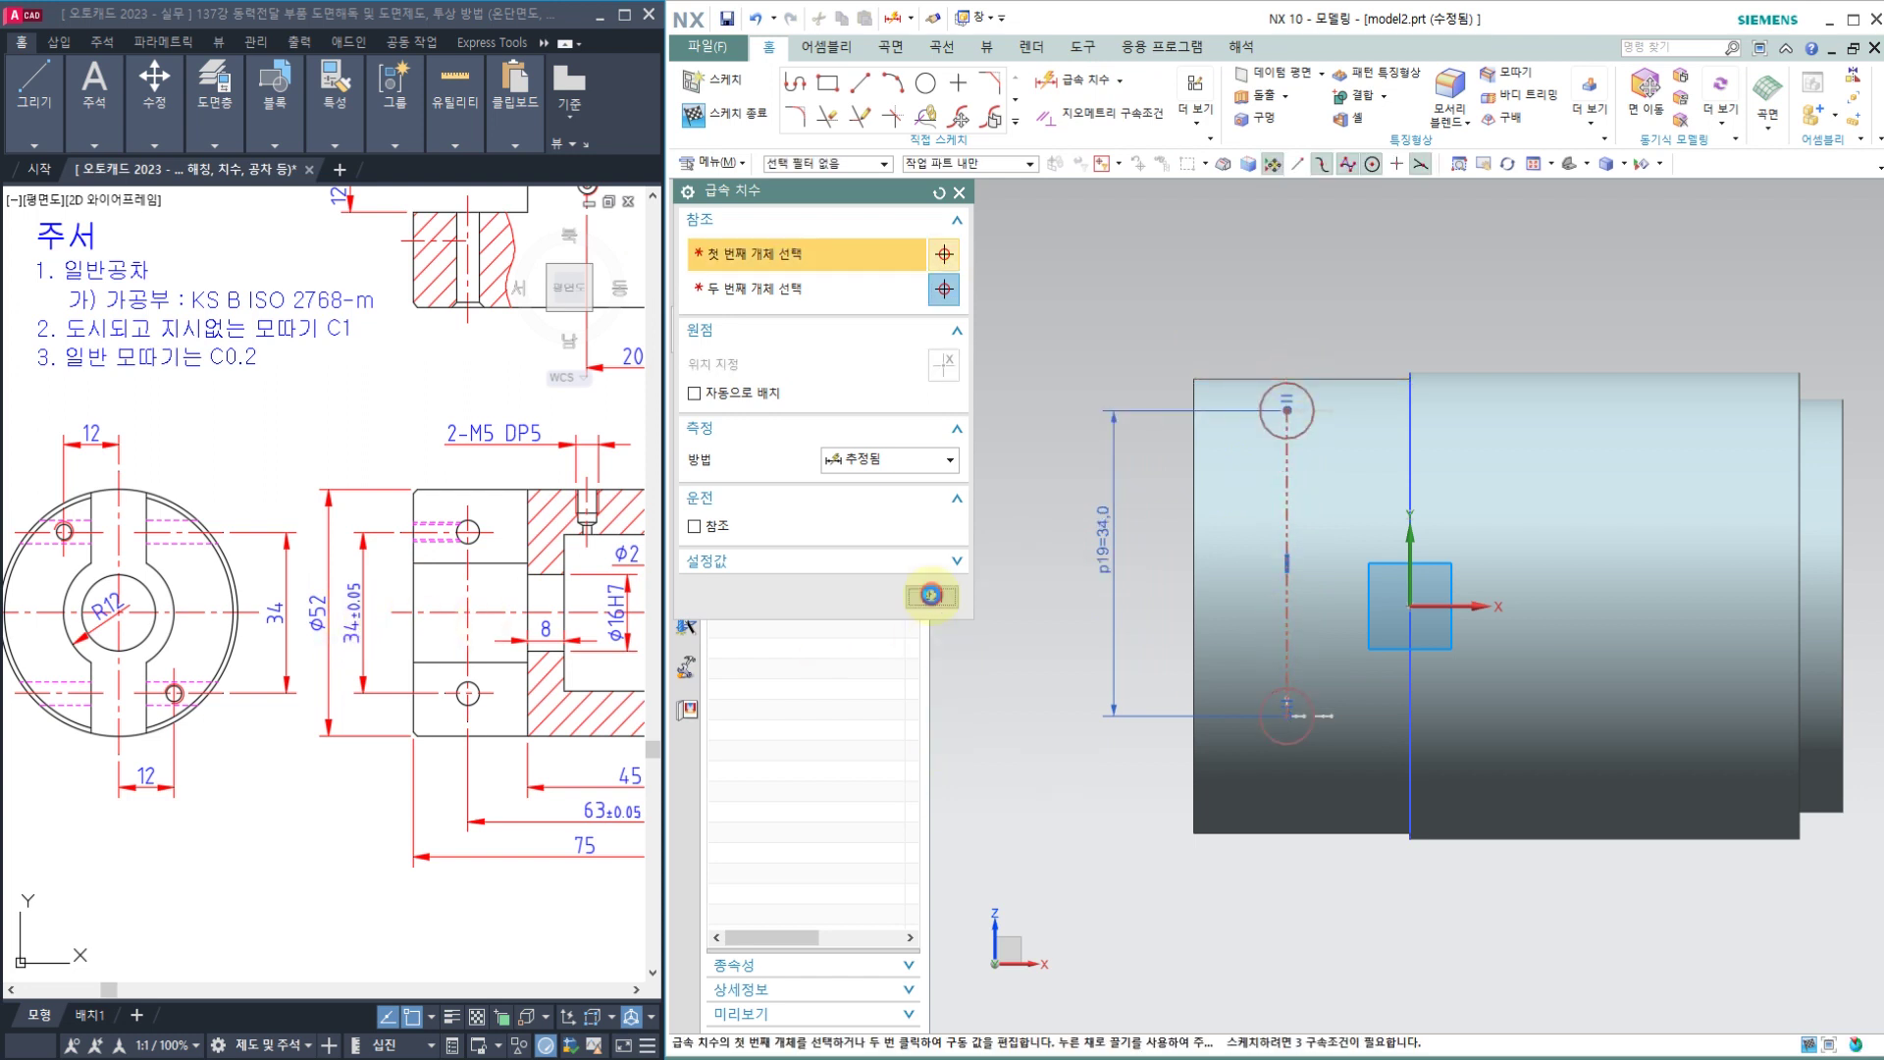
Step: Constrain the midpoint of the vertical line between the circles to align with the sketch origin
{"action": "left_click", "coordinate": [1080, 110]}
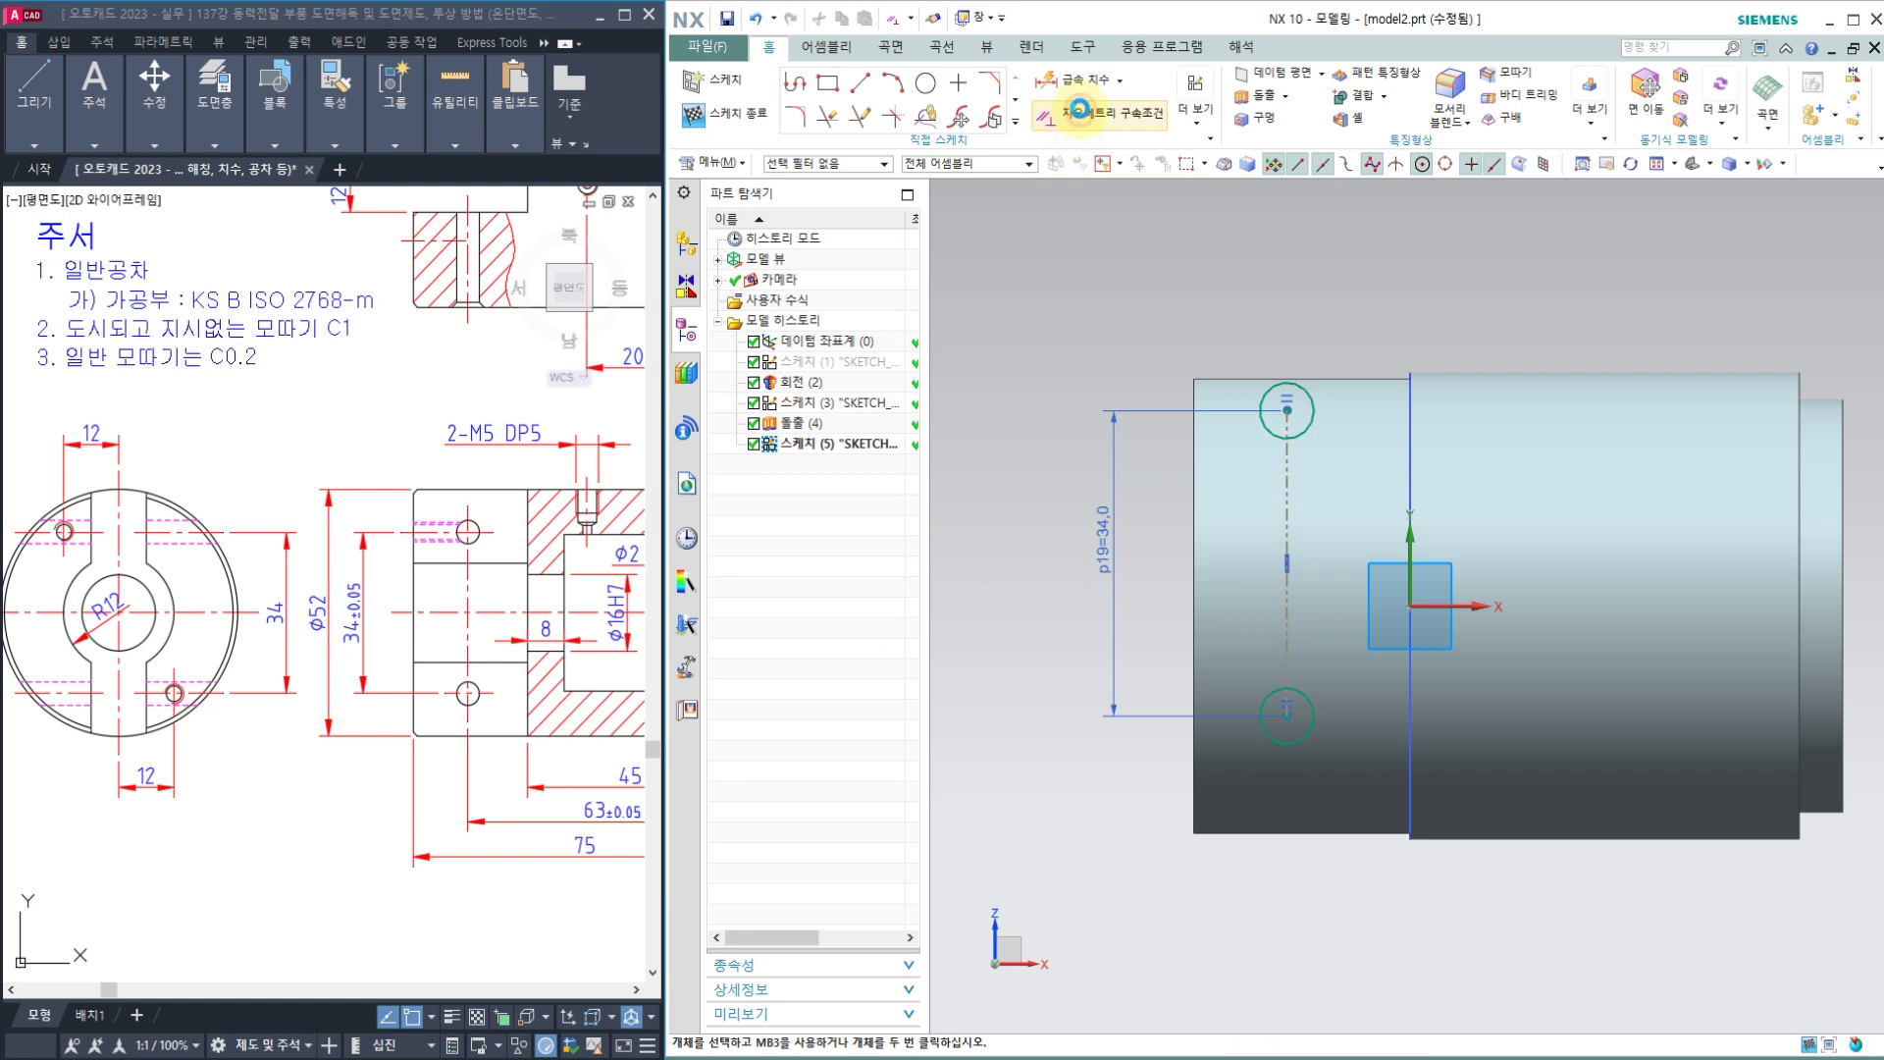
{"action": "left_click", "coordinate": [1284, 491]}
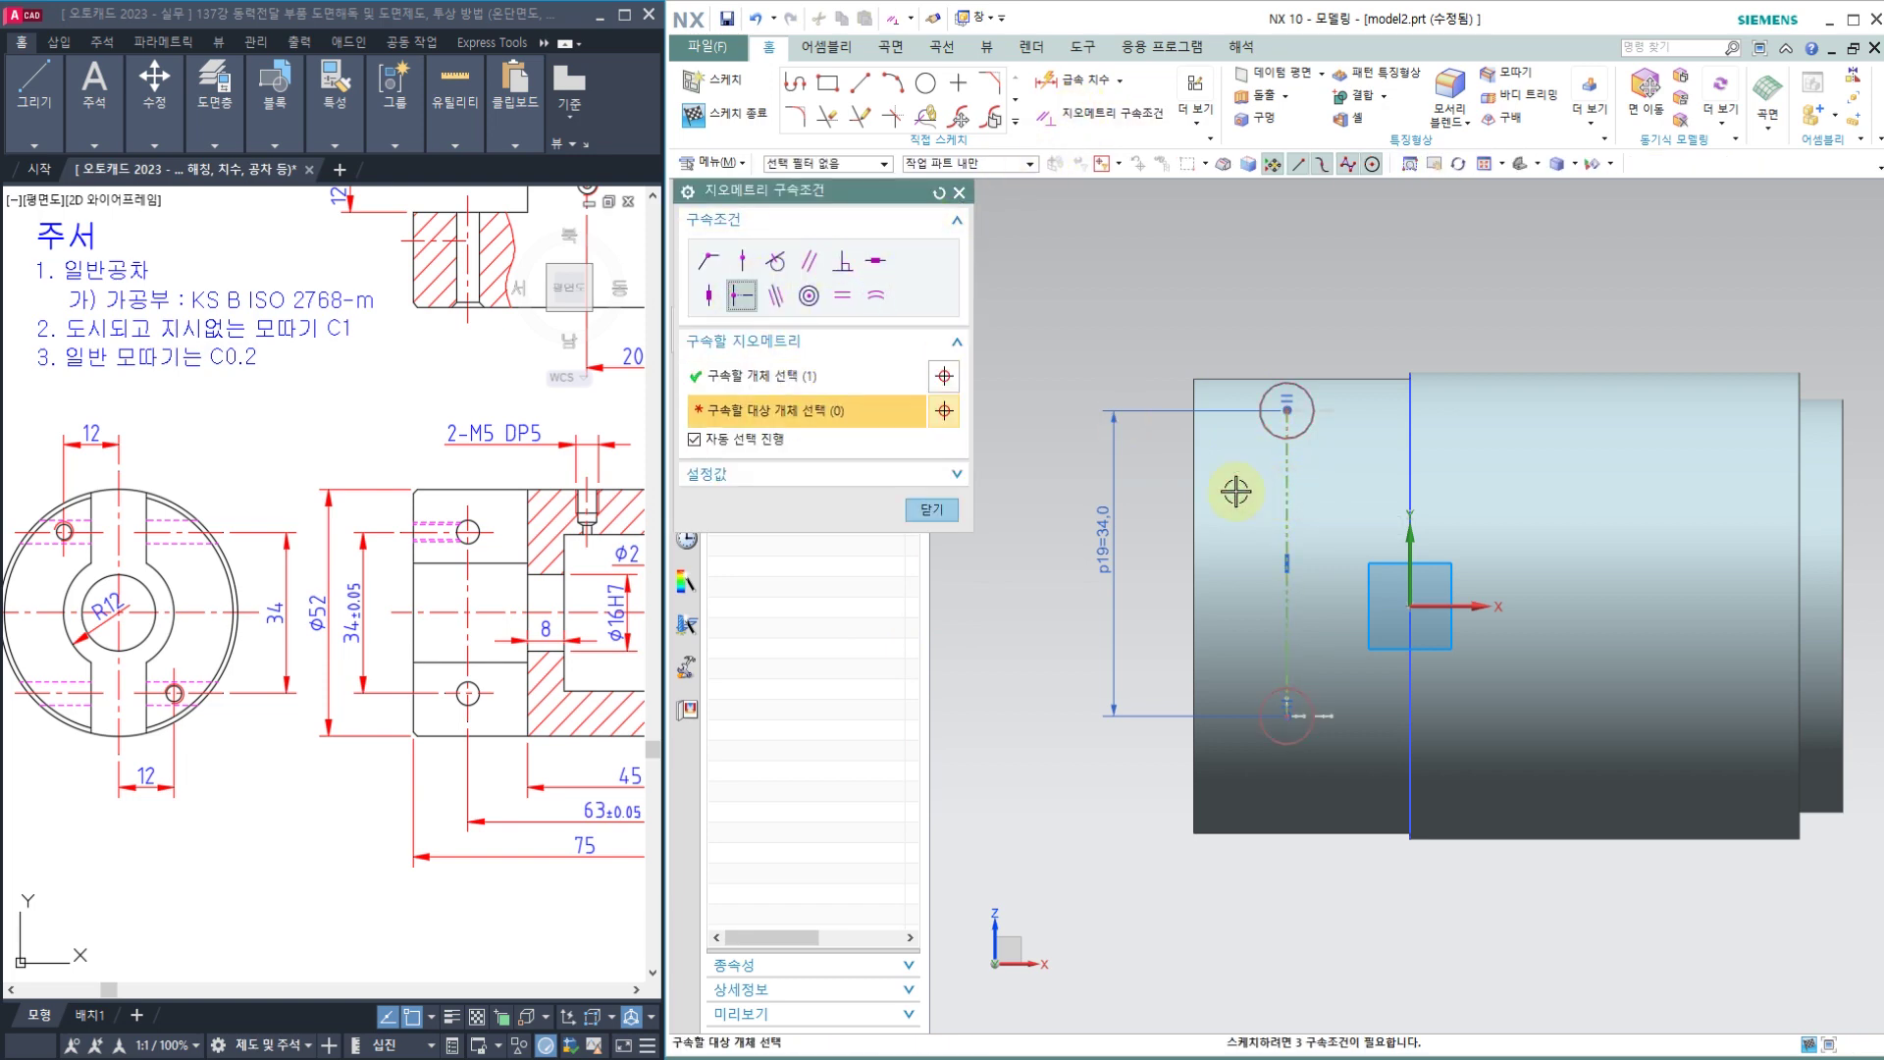
{"action": "left_click", "coordinate": [1410, 608]}
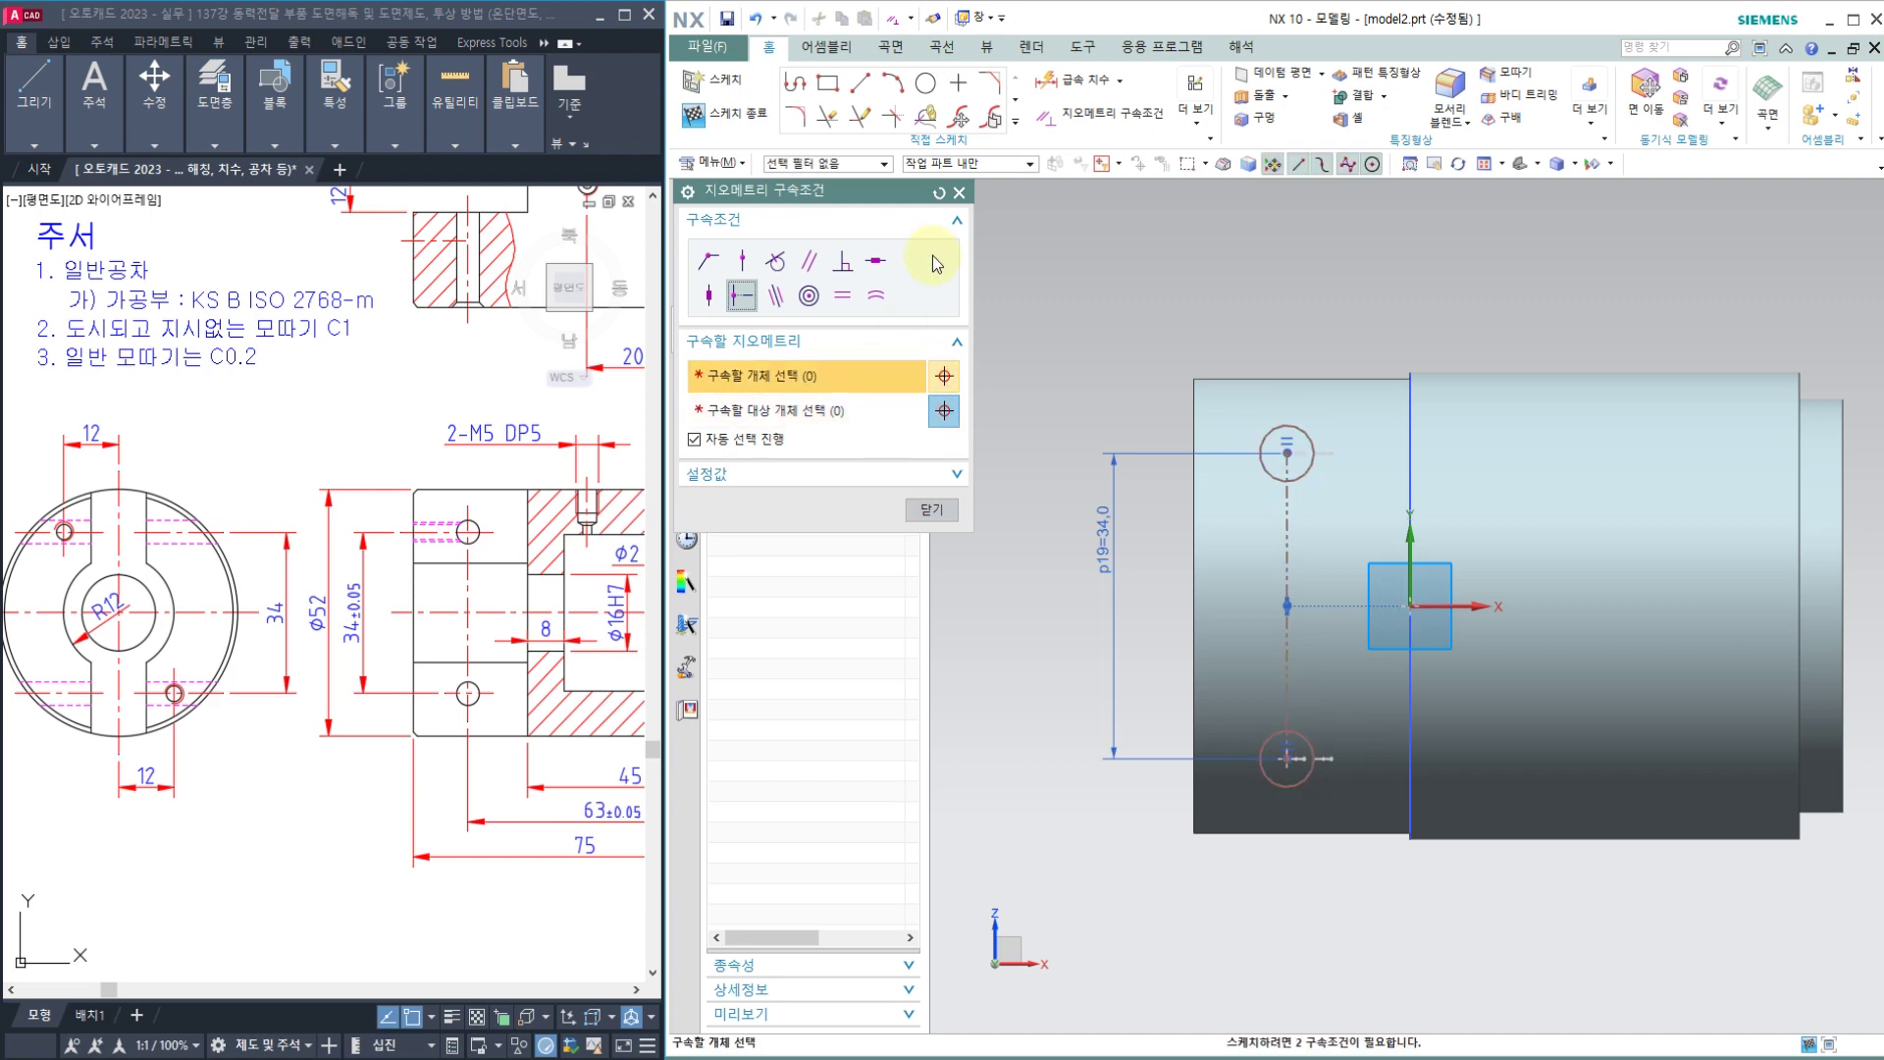
{"action": "left_click", "coordinate": [959, 192]}
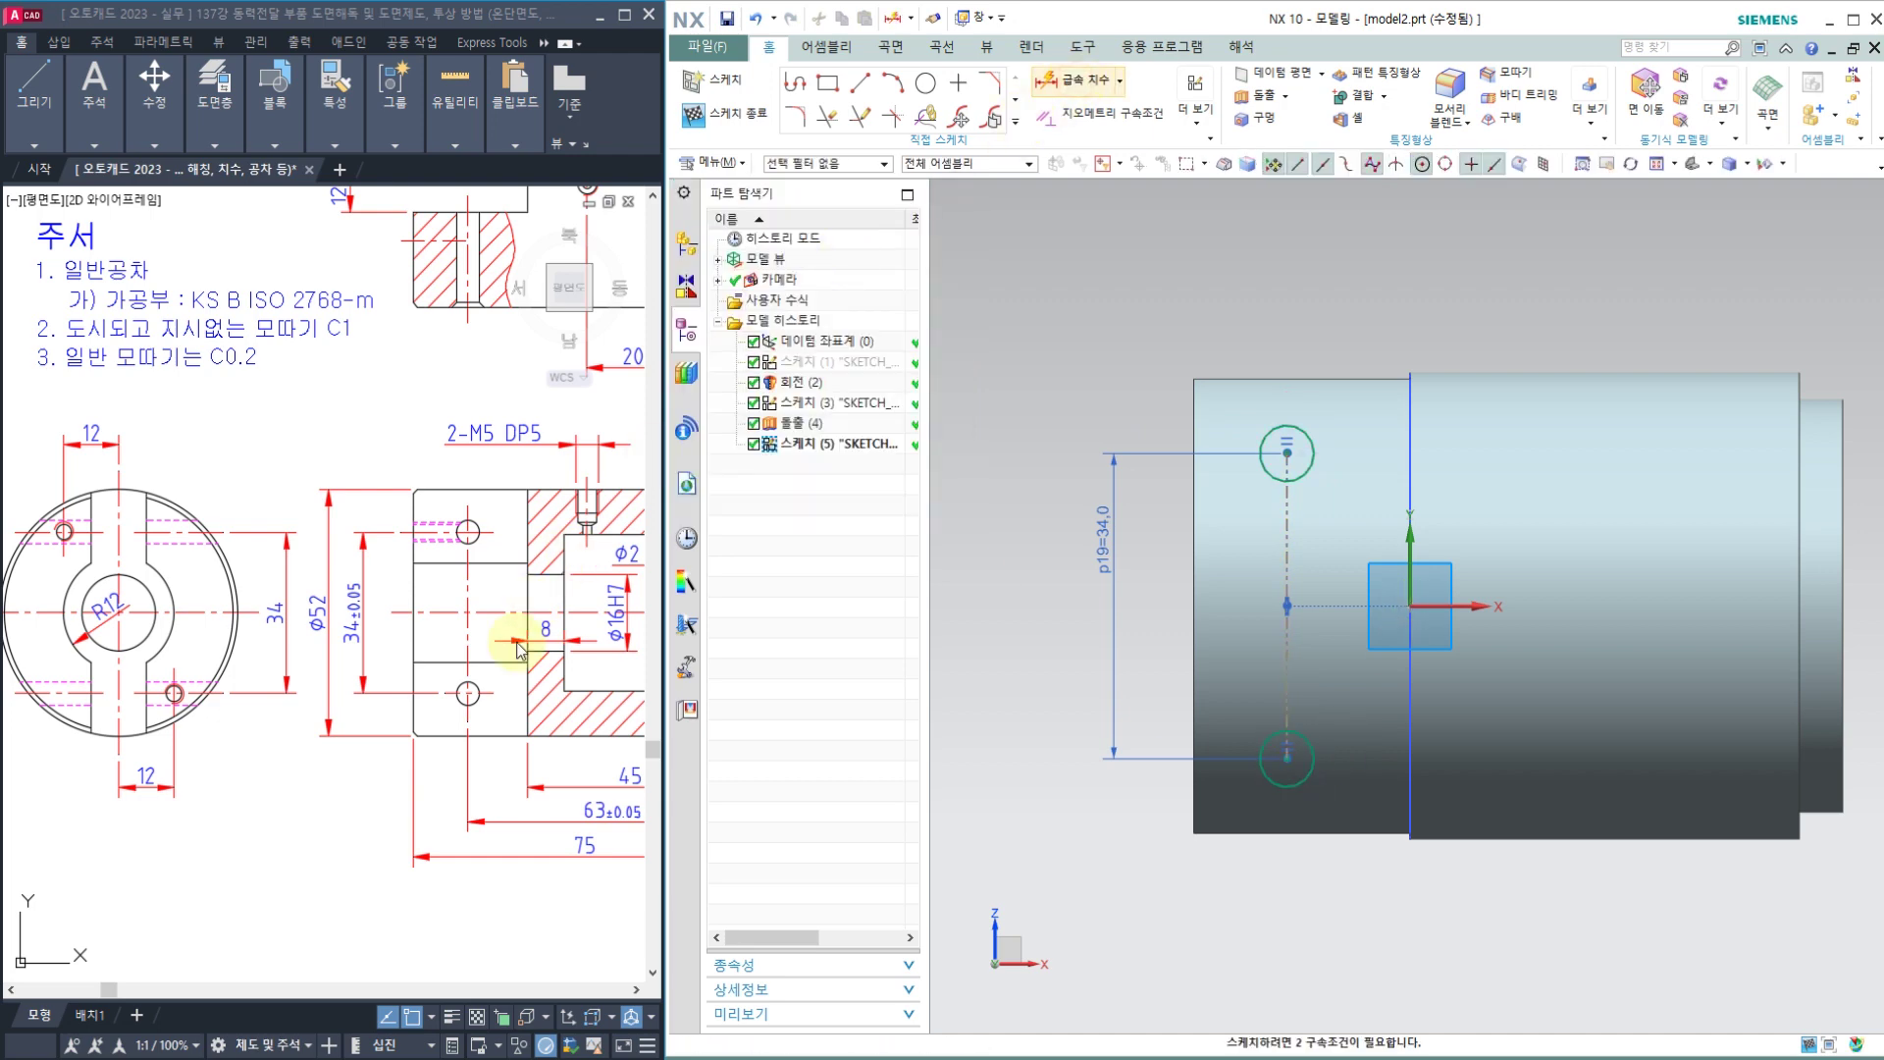
Step: Dimension the horizontal distance from the circles' centre line to the body's stepped end face as 63 mm
{"action": "middle_click_drag", "start_coordinate": [423, 731], "coordinate": [175, 757]}
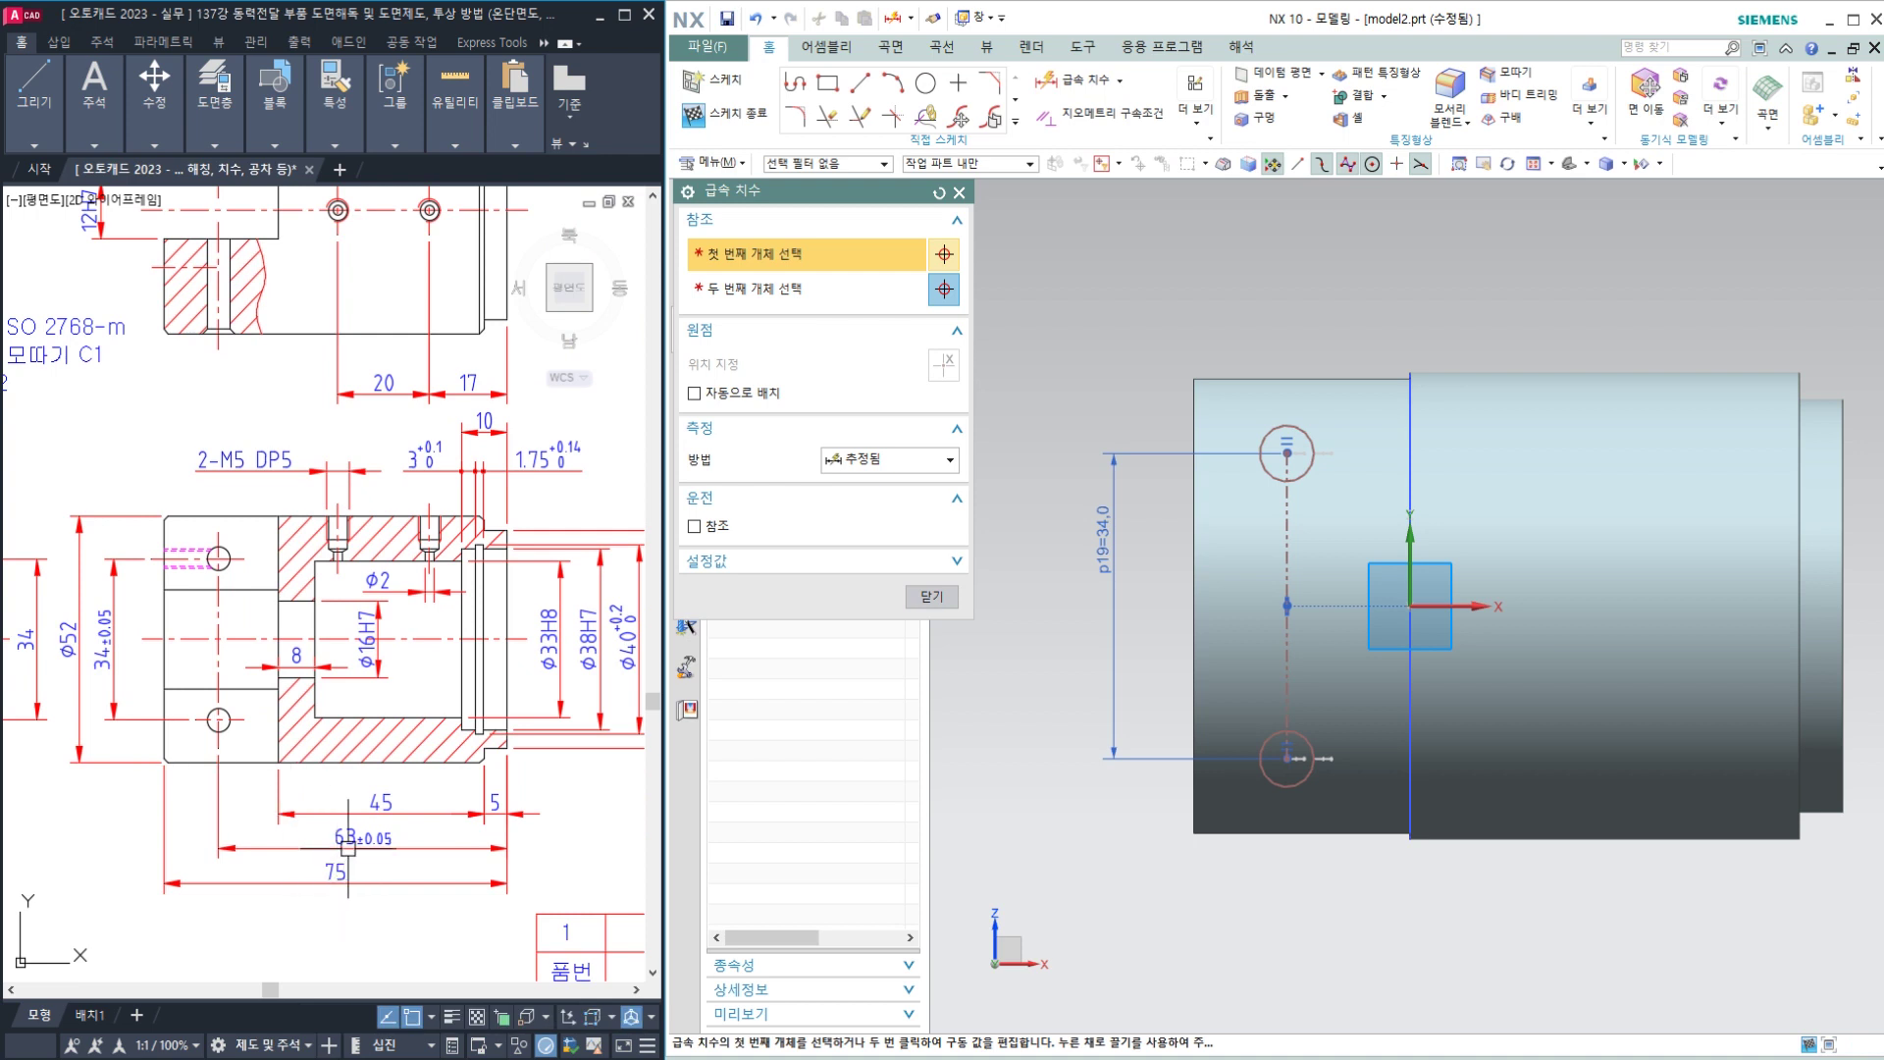
{"action": "left_click", "coordinate": [1841, 490]}
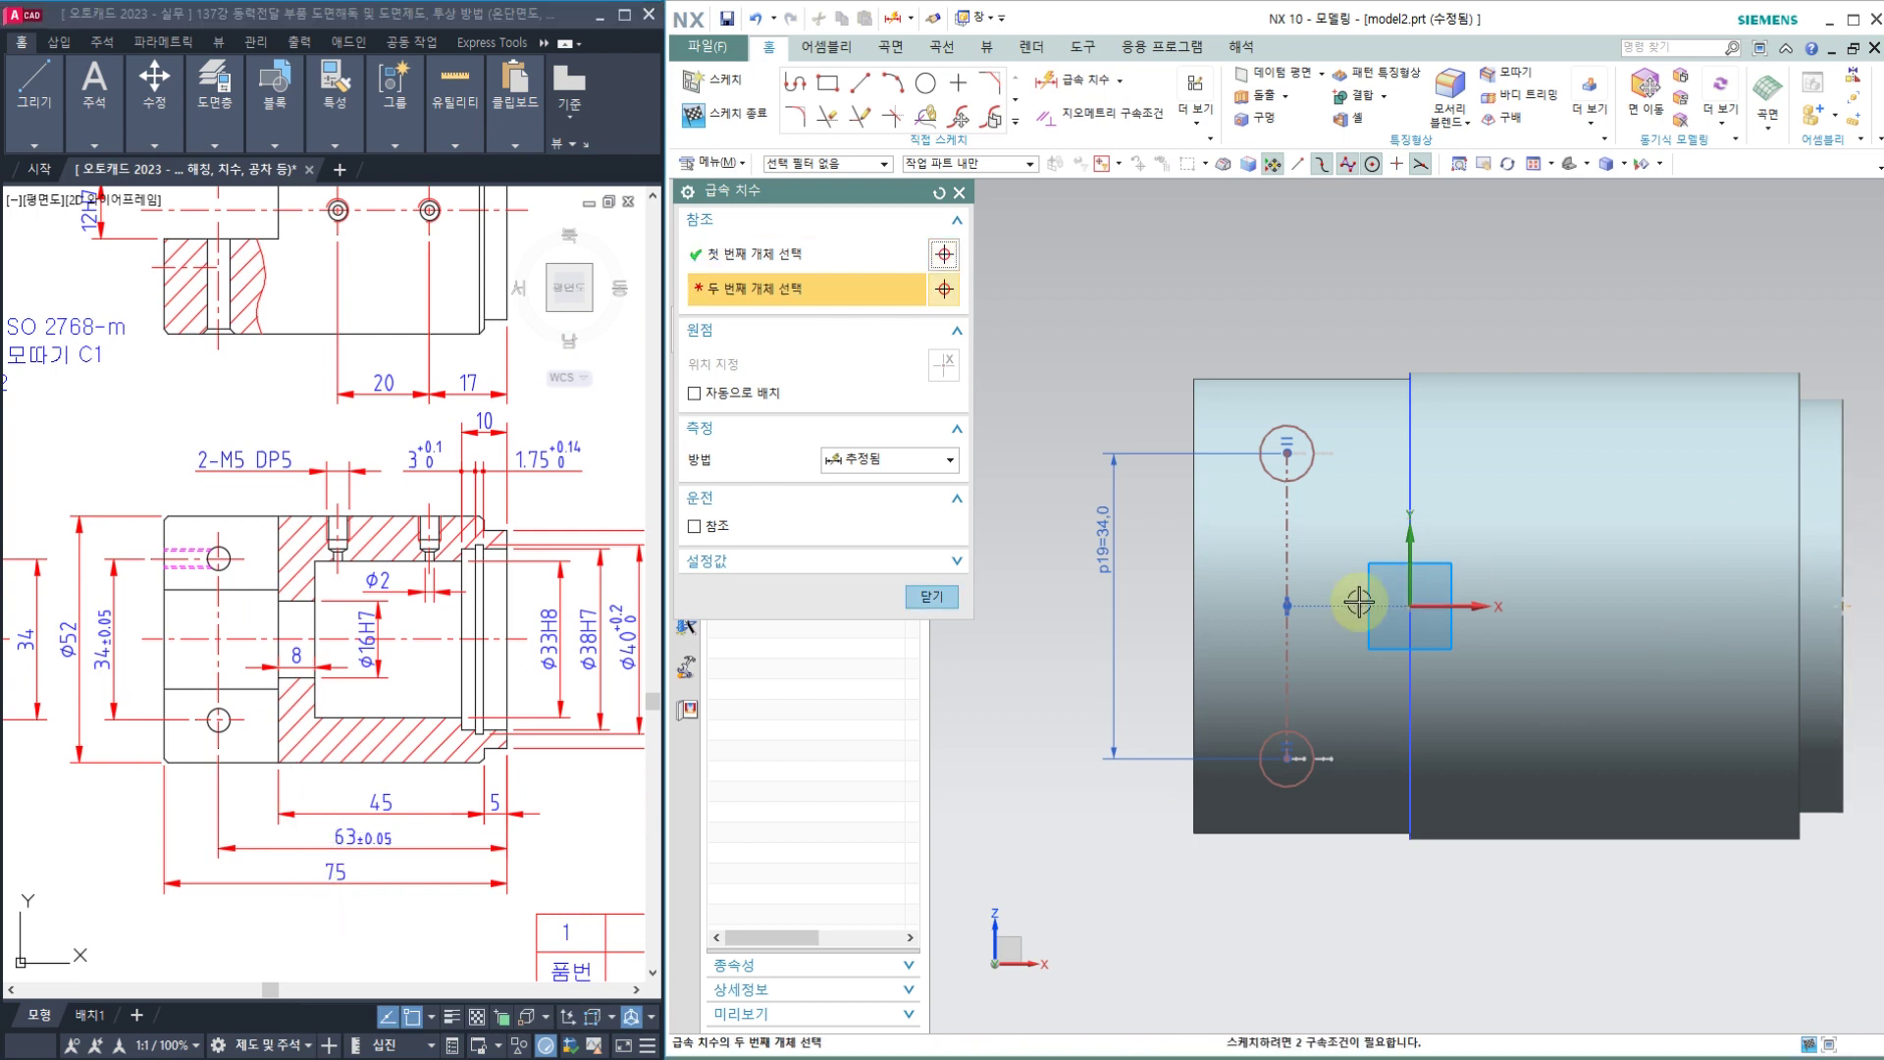
{"action": "left_click", "coordinate": [1287, 629]}
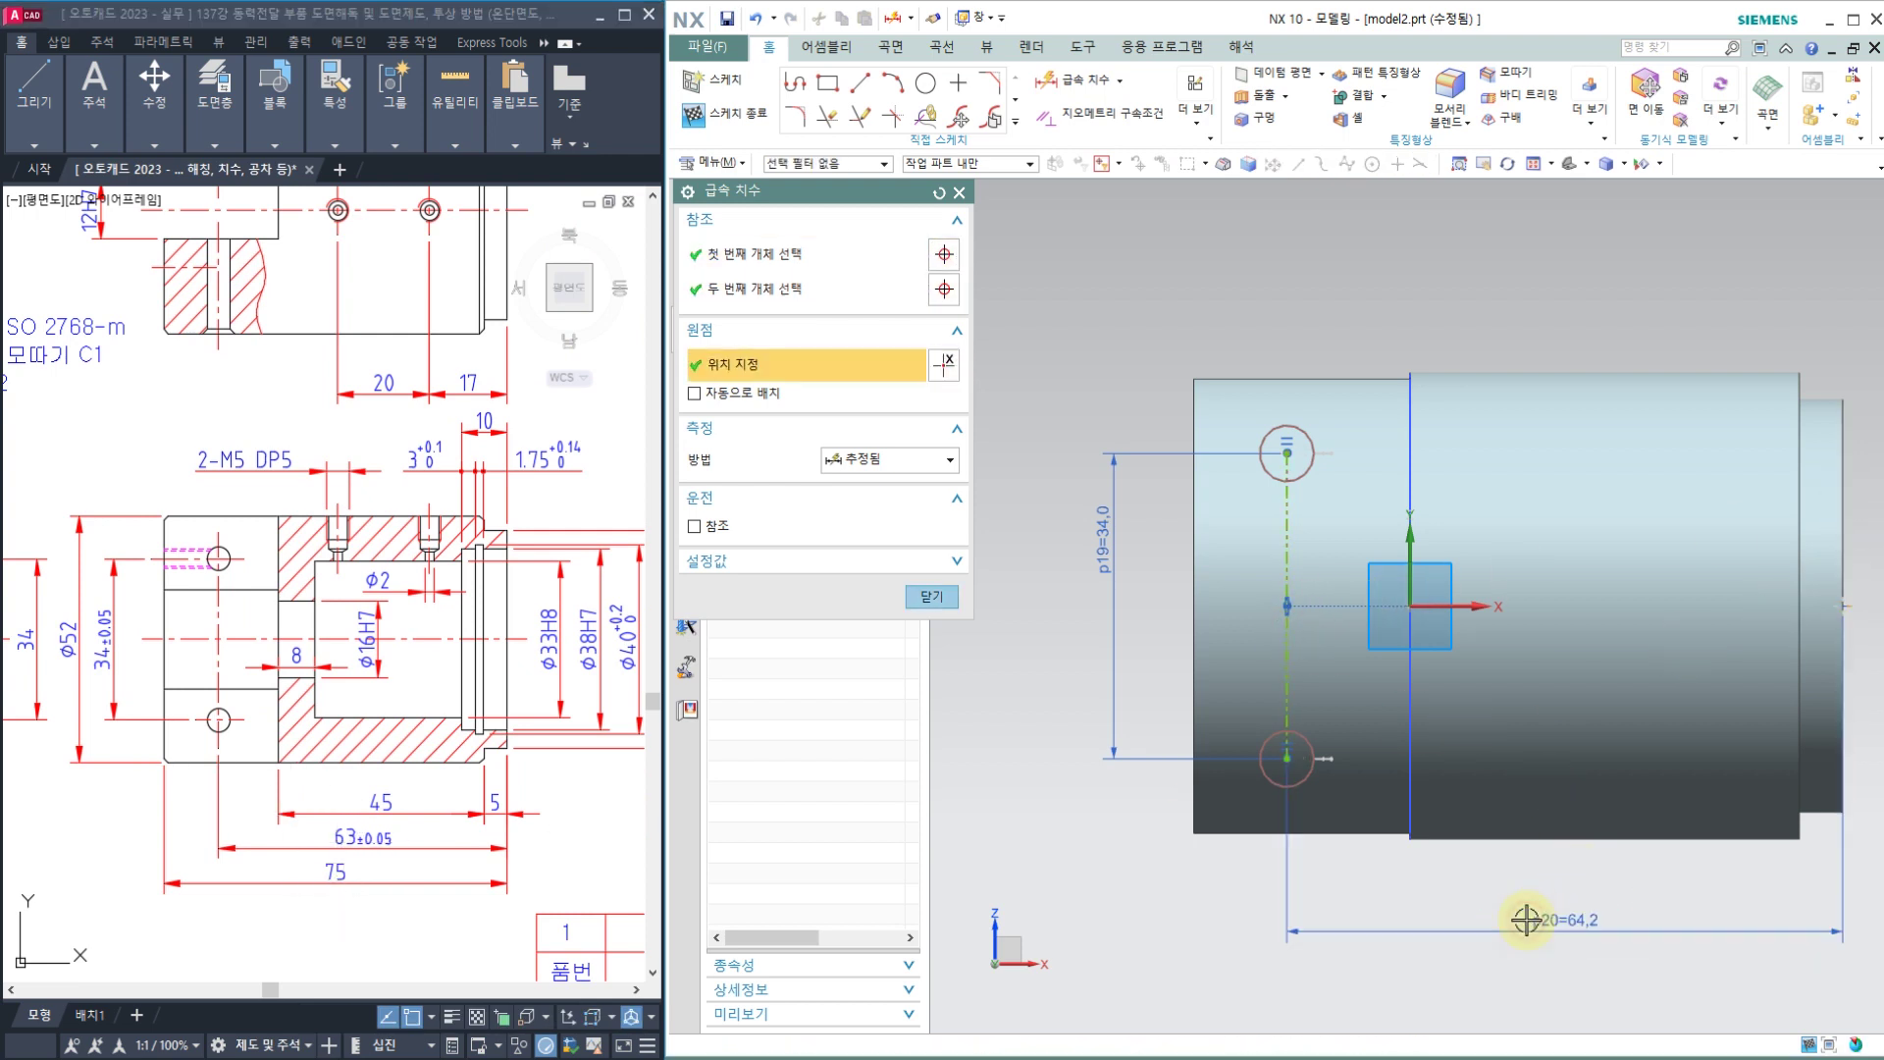
{"action": "left_click", "coordinate": [1525, 920]}
{"action": "type", "text": "63"}
{"action": "key", "text": "Return"}
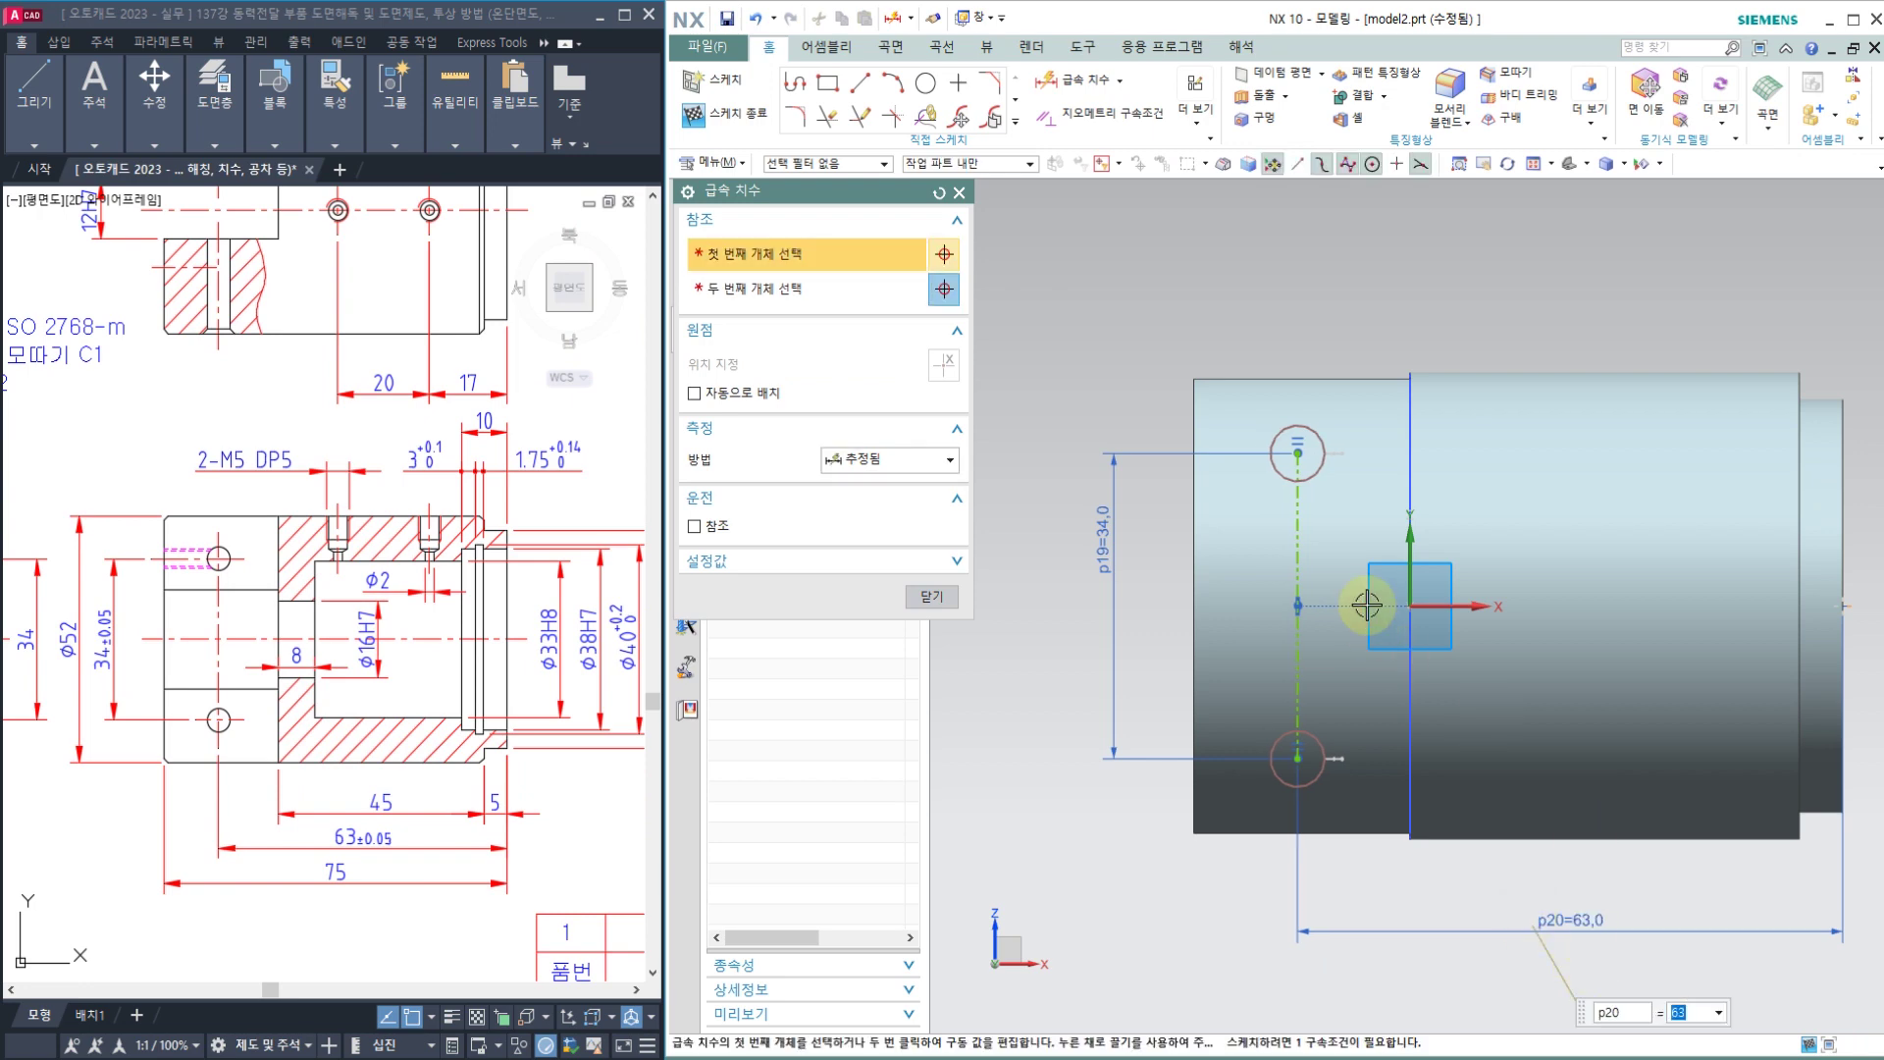
Step: Set the upper circle's diameter to 5 mm and finish the sketch
{"action": "left_click", "coordinate": [1314, 436]}
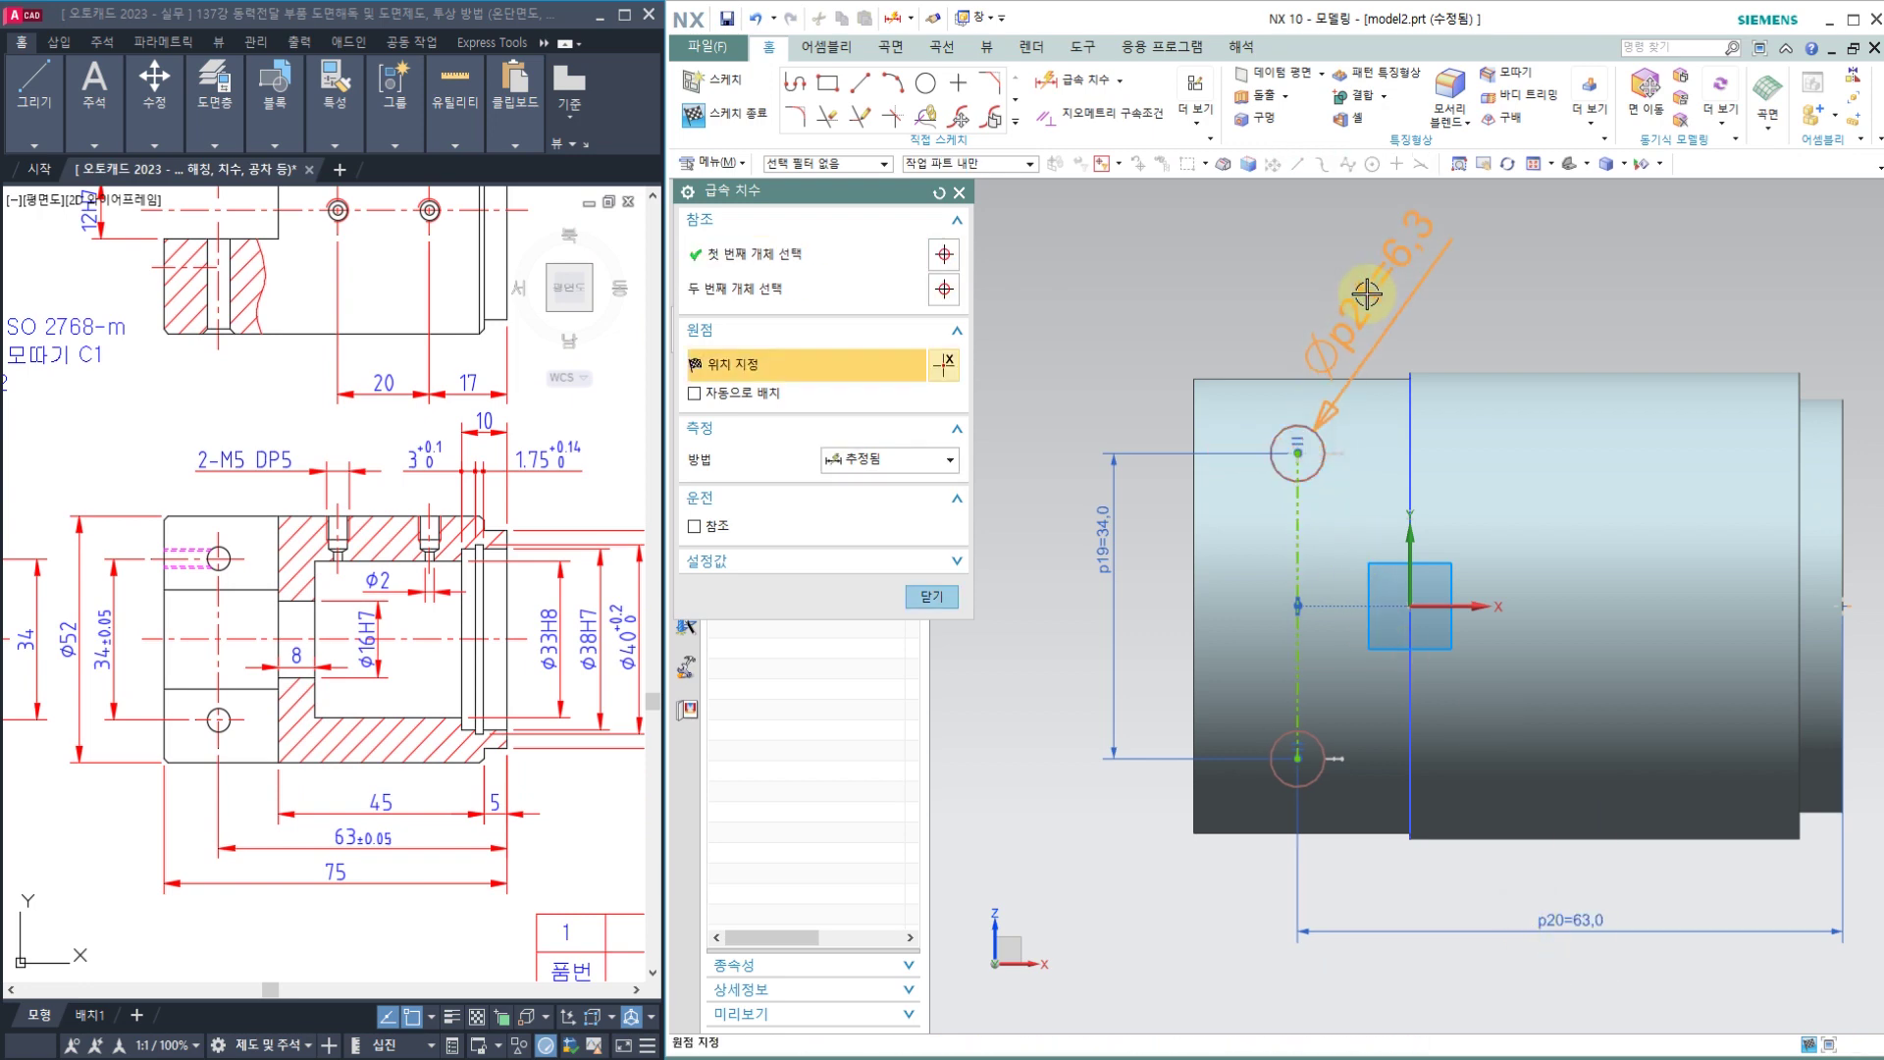
{"action": "left_click", "coordinate": [1367, 286]}
{"action": "middle_click_drag", "start_coordinate": [352, 463], "coordinate": [353, 698]}
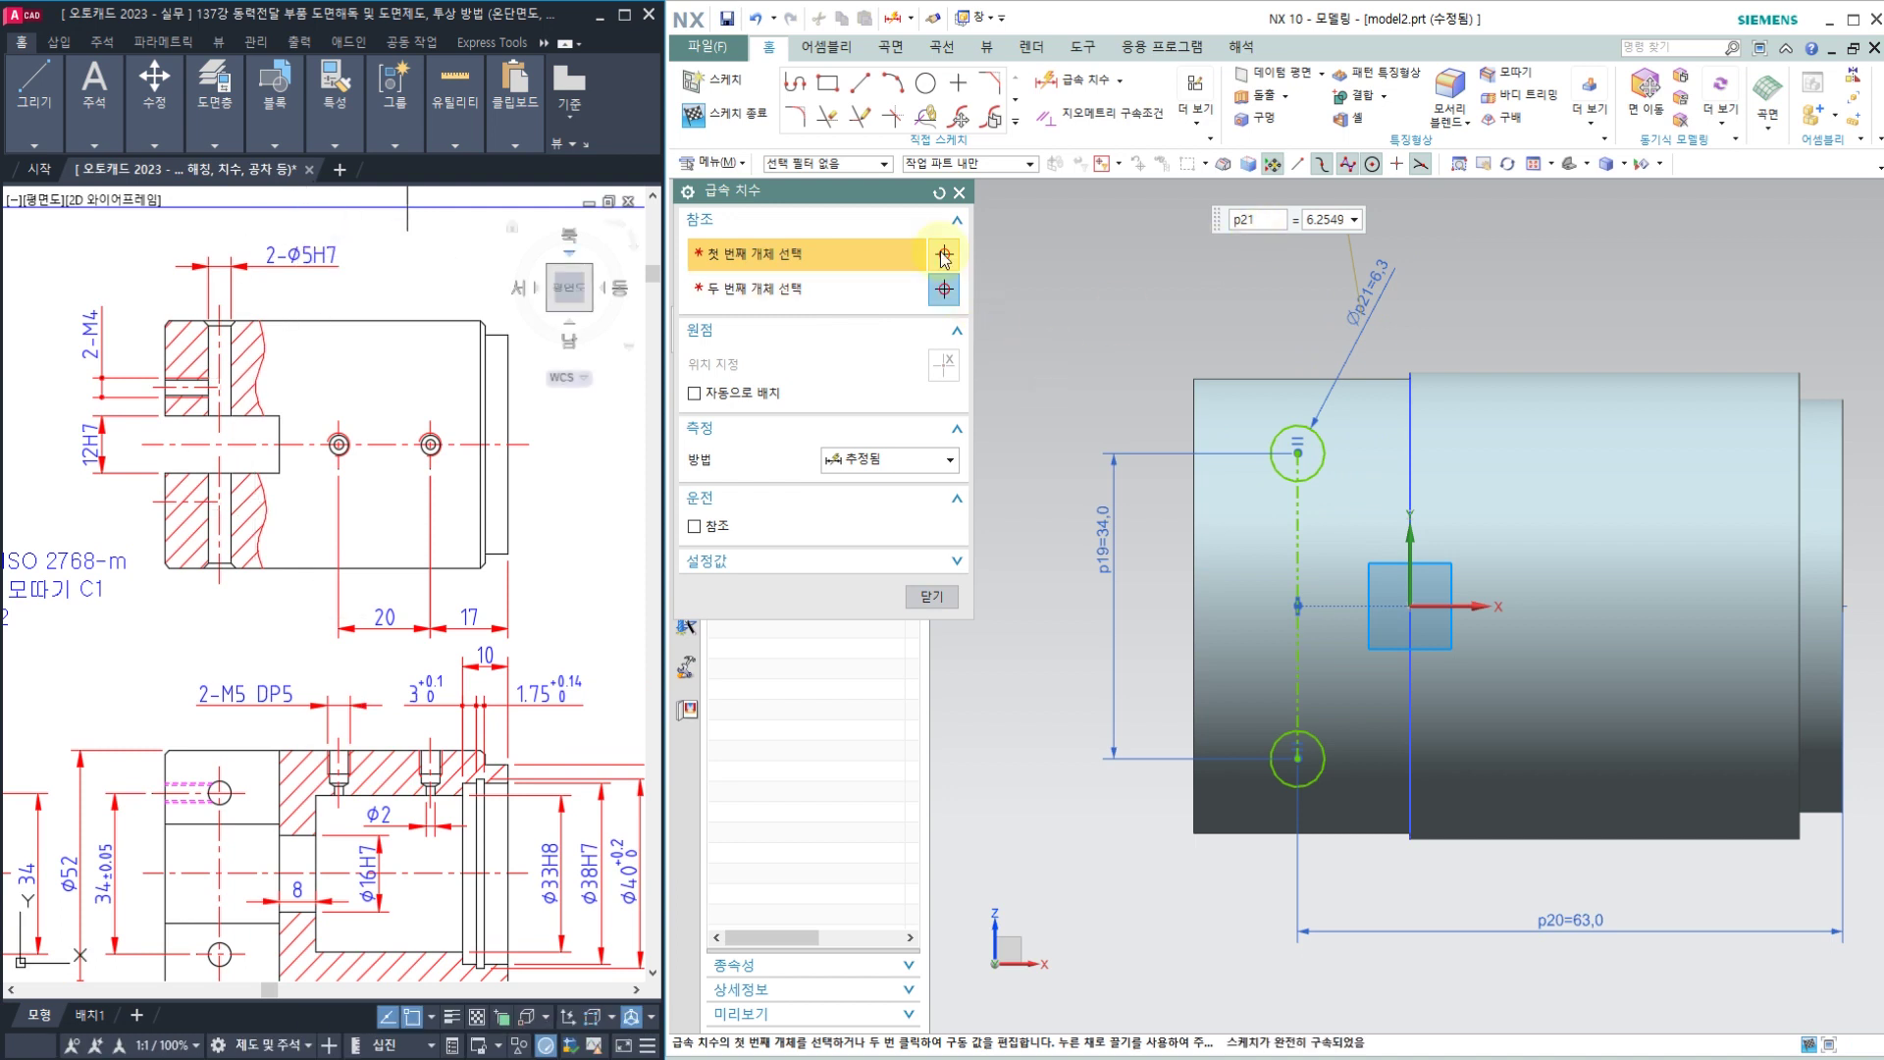
{"action": "double_click", "coordinate": [1330, 221]}
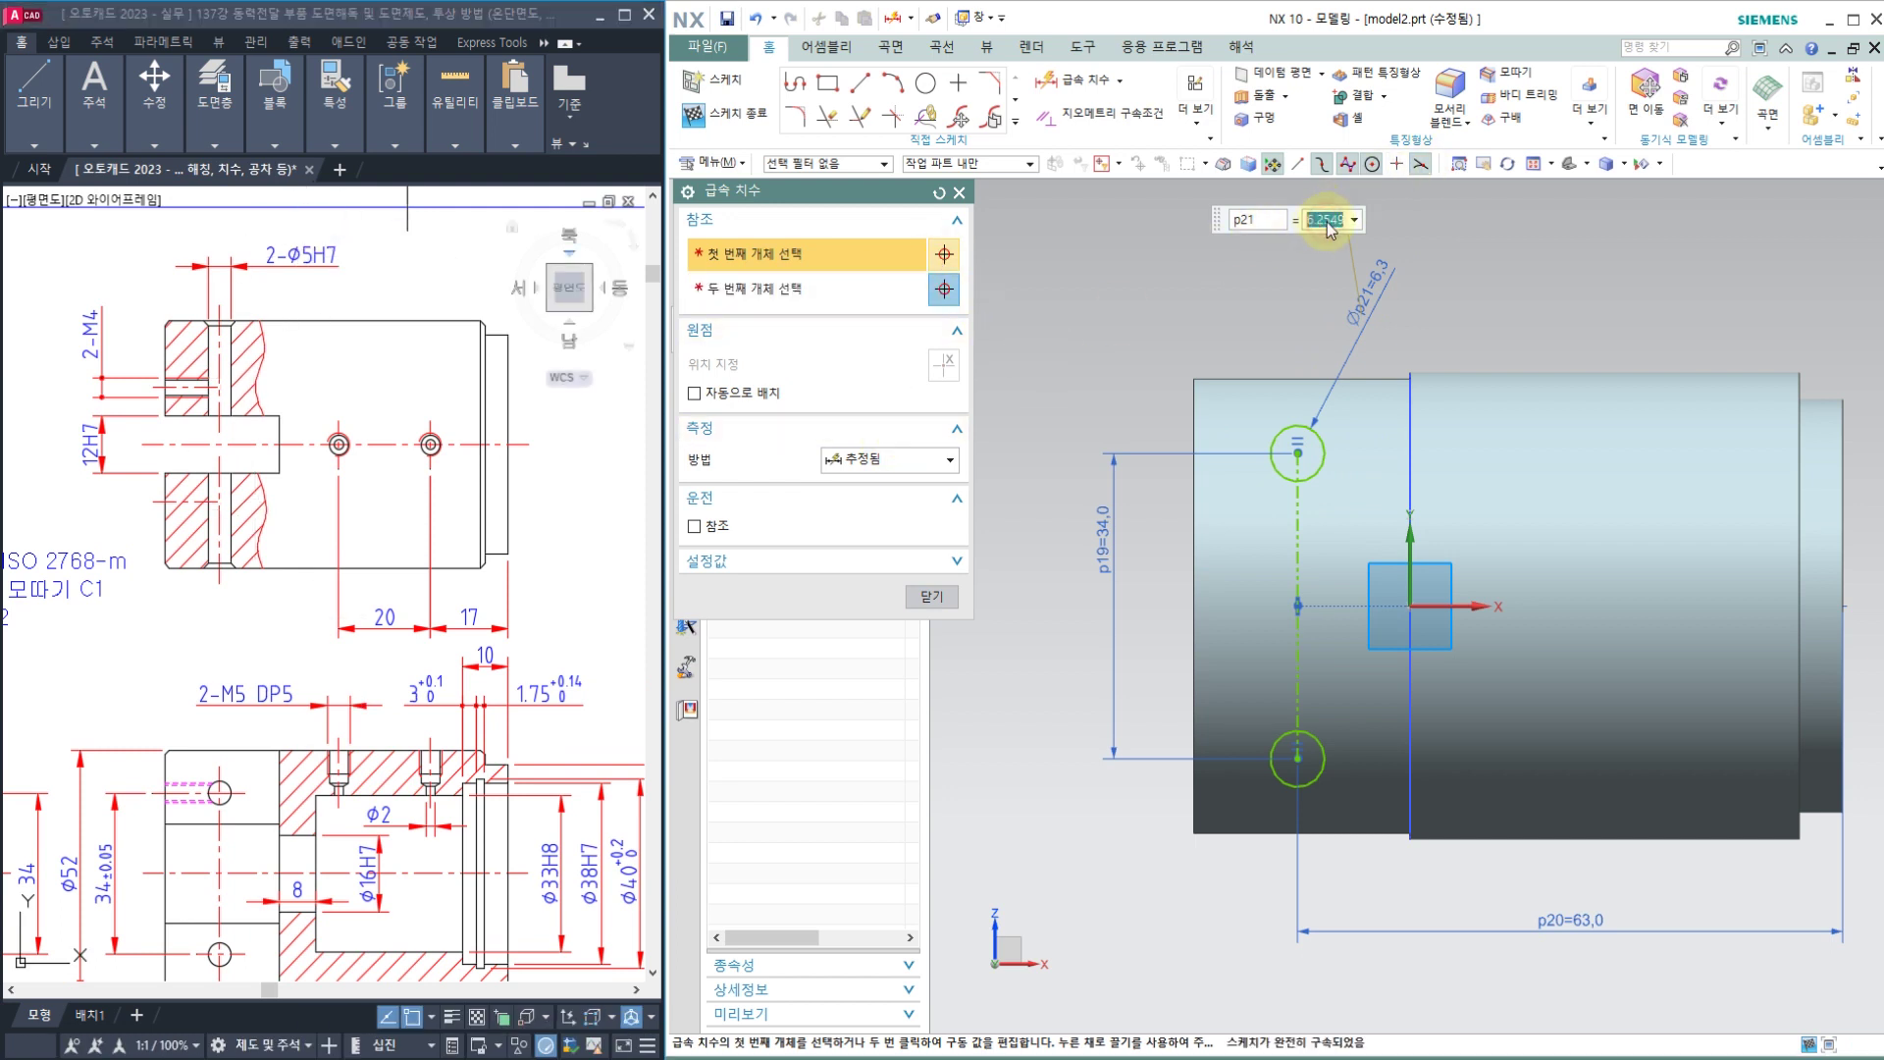
{"action": "type", "text": "5"}
{"action": "key", "text": "Return"}
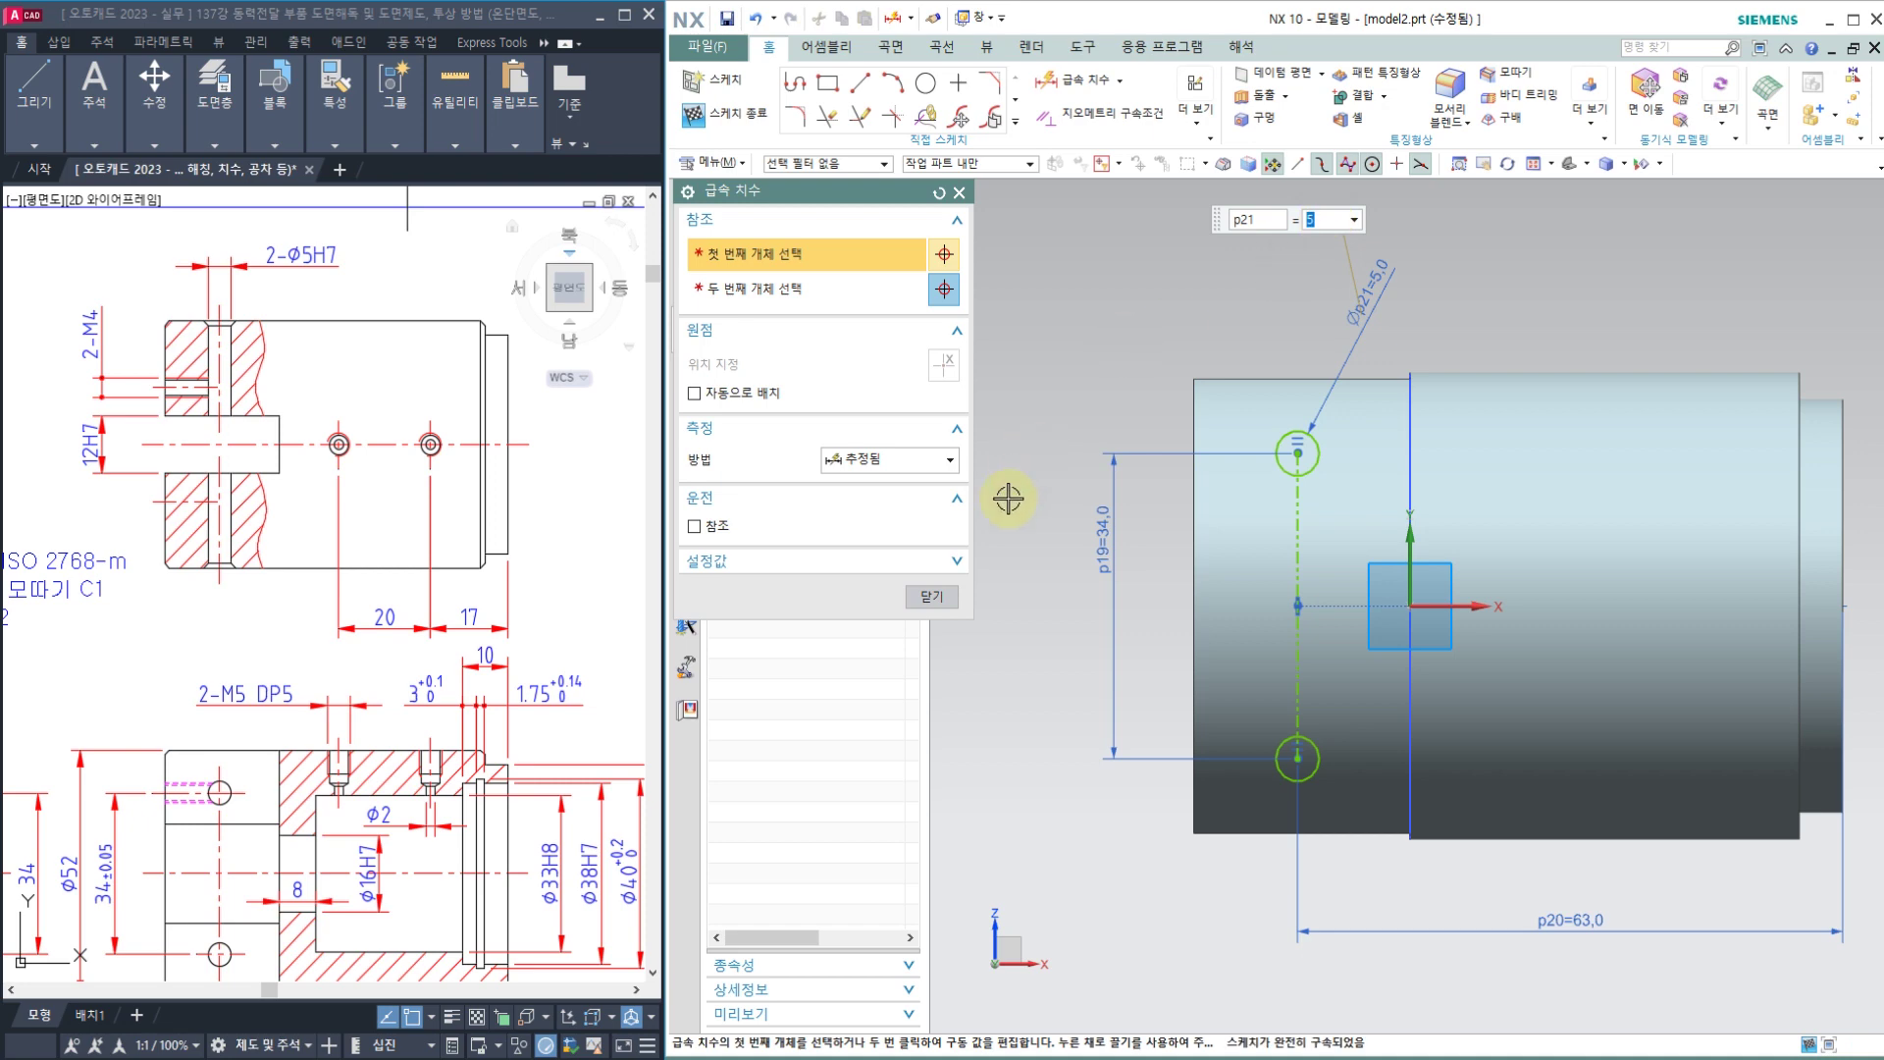
{"action": "left_click", "coordinate": [945, 597]}
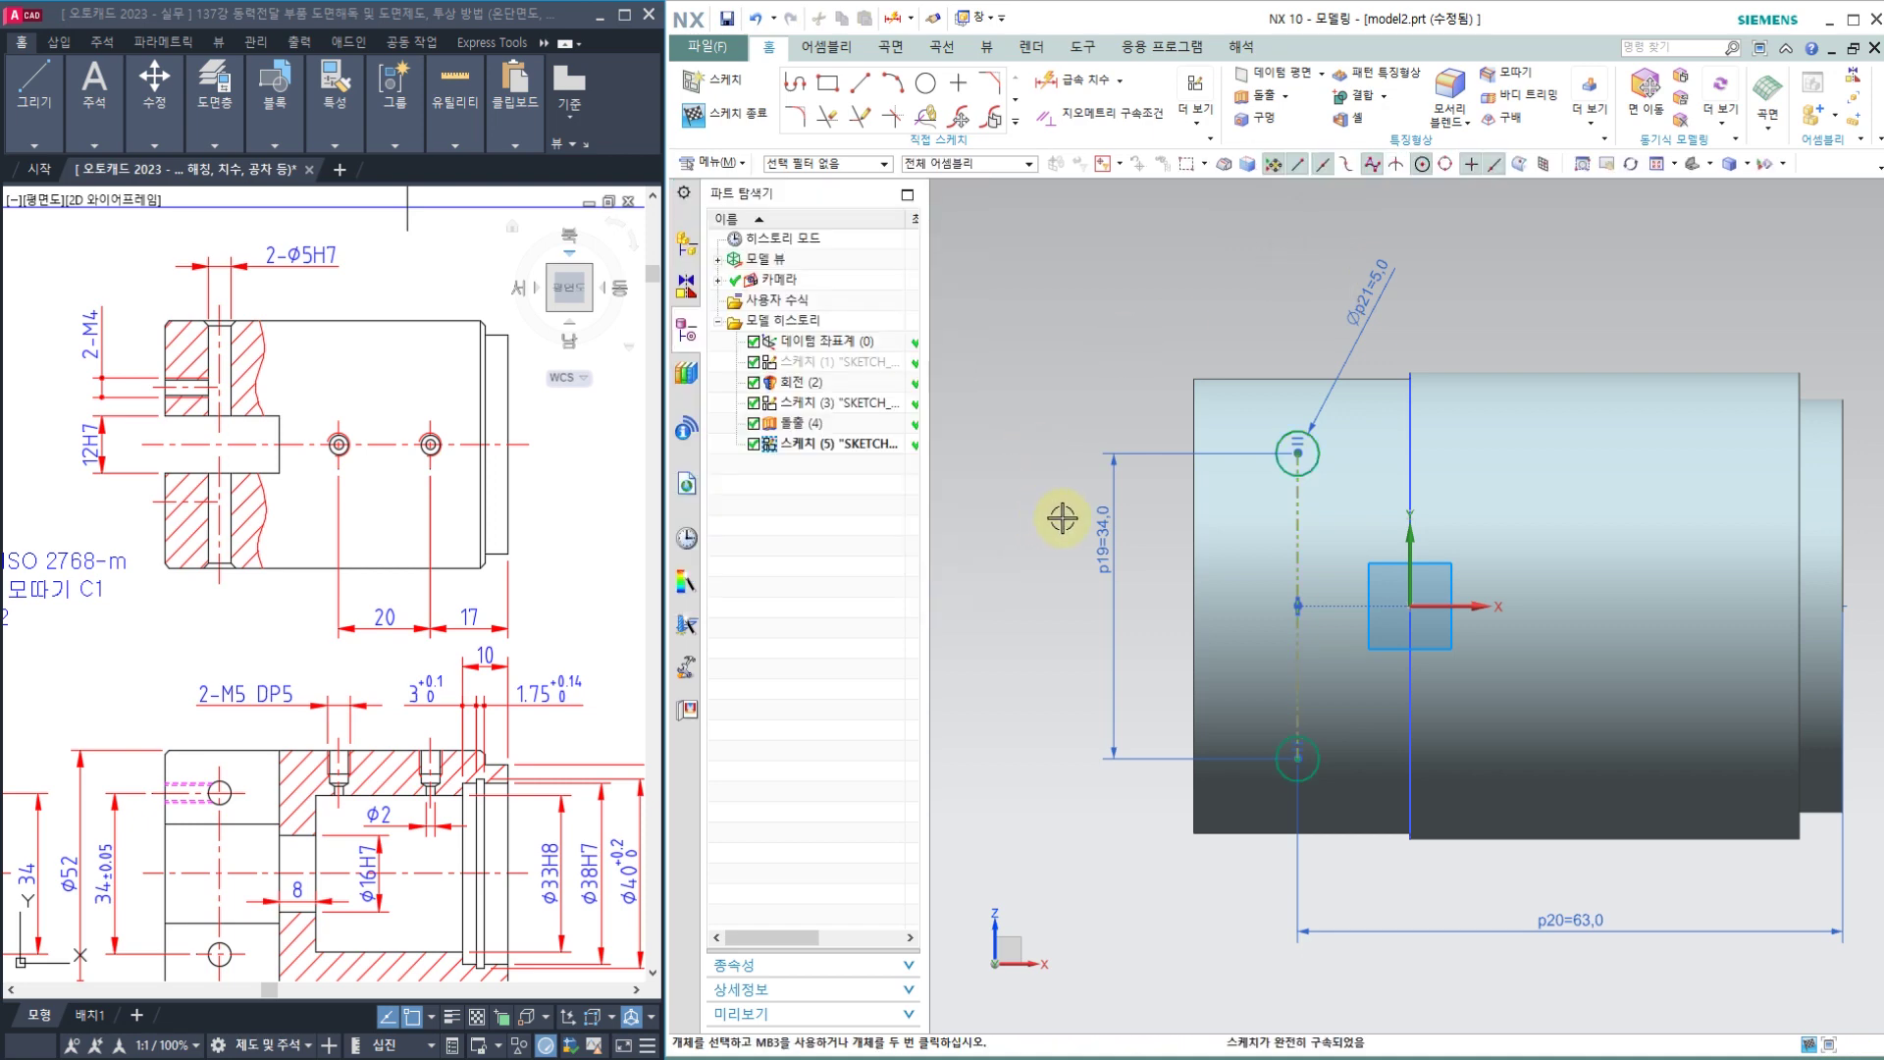
{"action": "mouse_move", "coordinate": [1062, 517]}
{"action": "middle_mouse_down"}
{"action": "mouse_move", "coordinate": [1173, 538]}
{"action": "mouse_move", "coordinate": [1144, 539]}
{"action": "middle_mouse_up"}
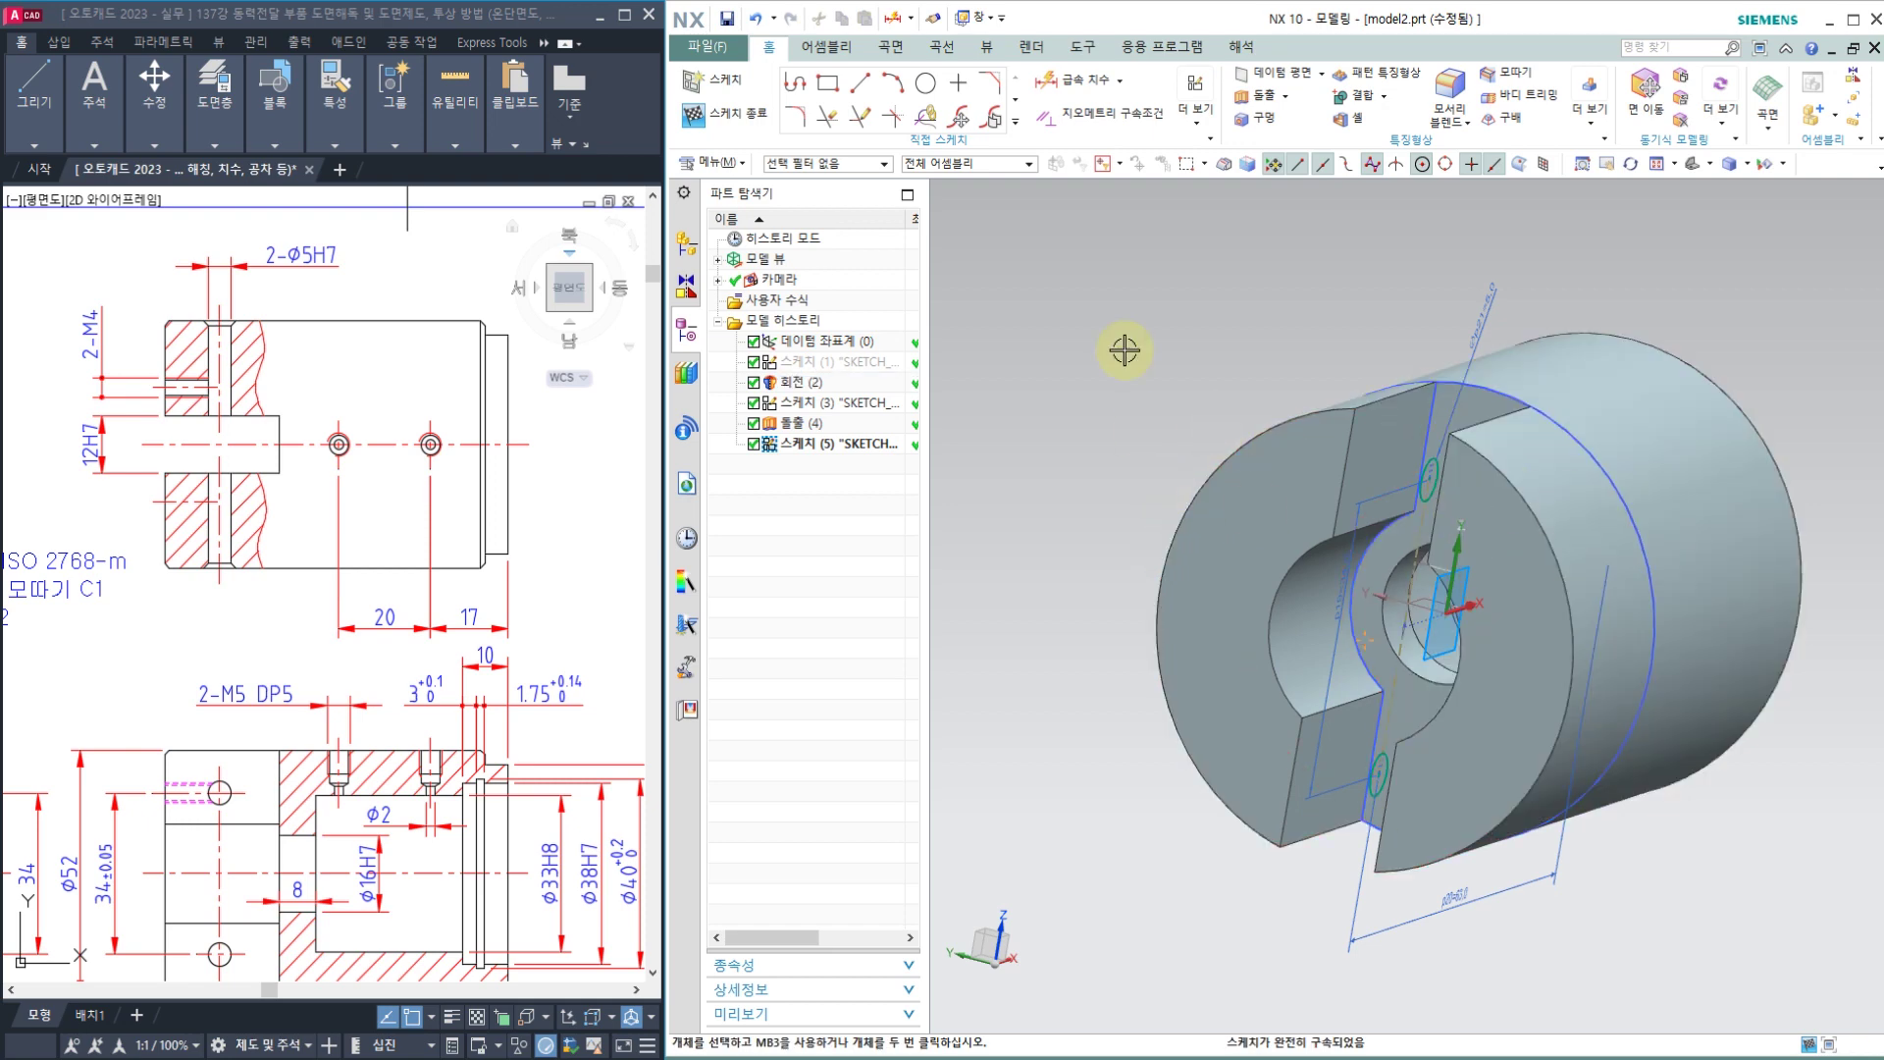
{"action": "left_click", "coordinate": [693, 114]}
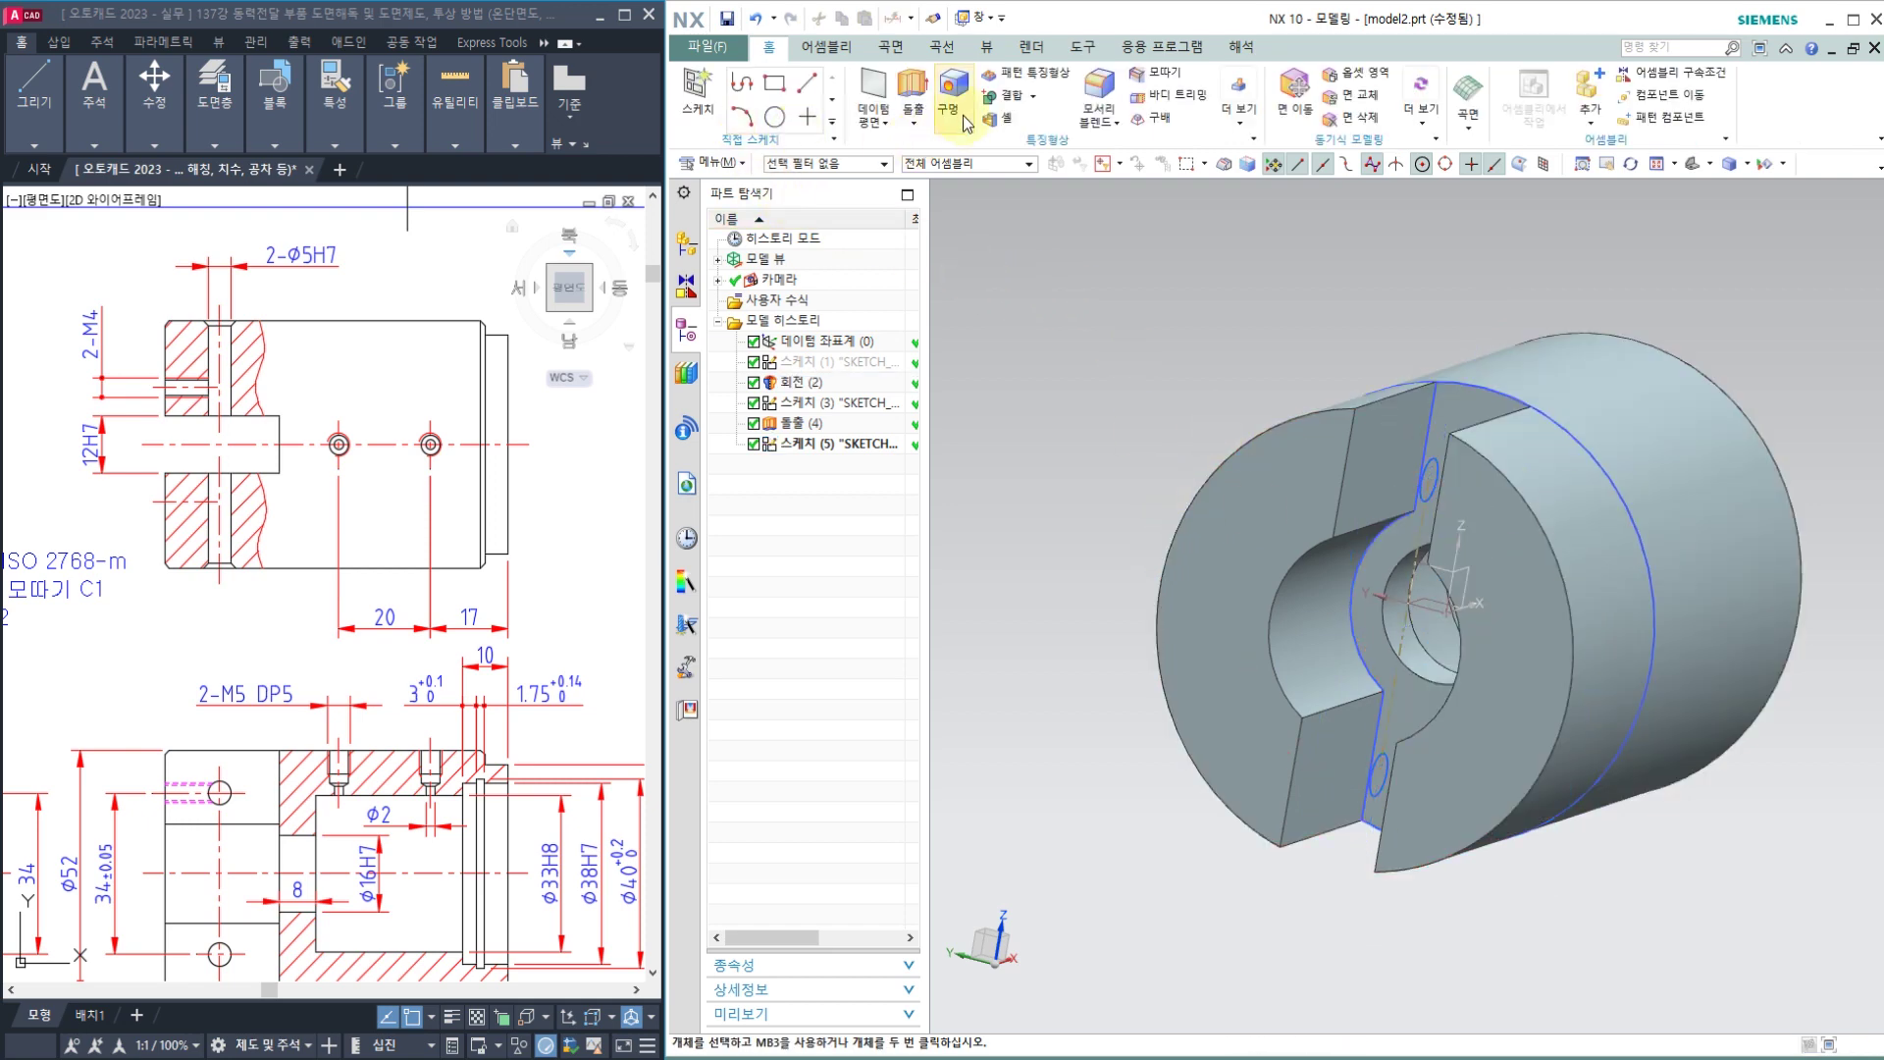
Step: Set up an Extrude of both circles with a symmetric distance of 52 mm and the Boolean set to Subtract
{"action": "left_click", "coordinate": [913, 86]}
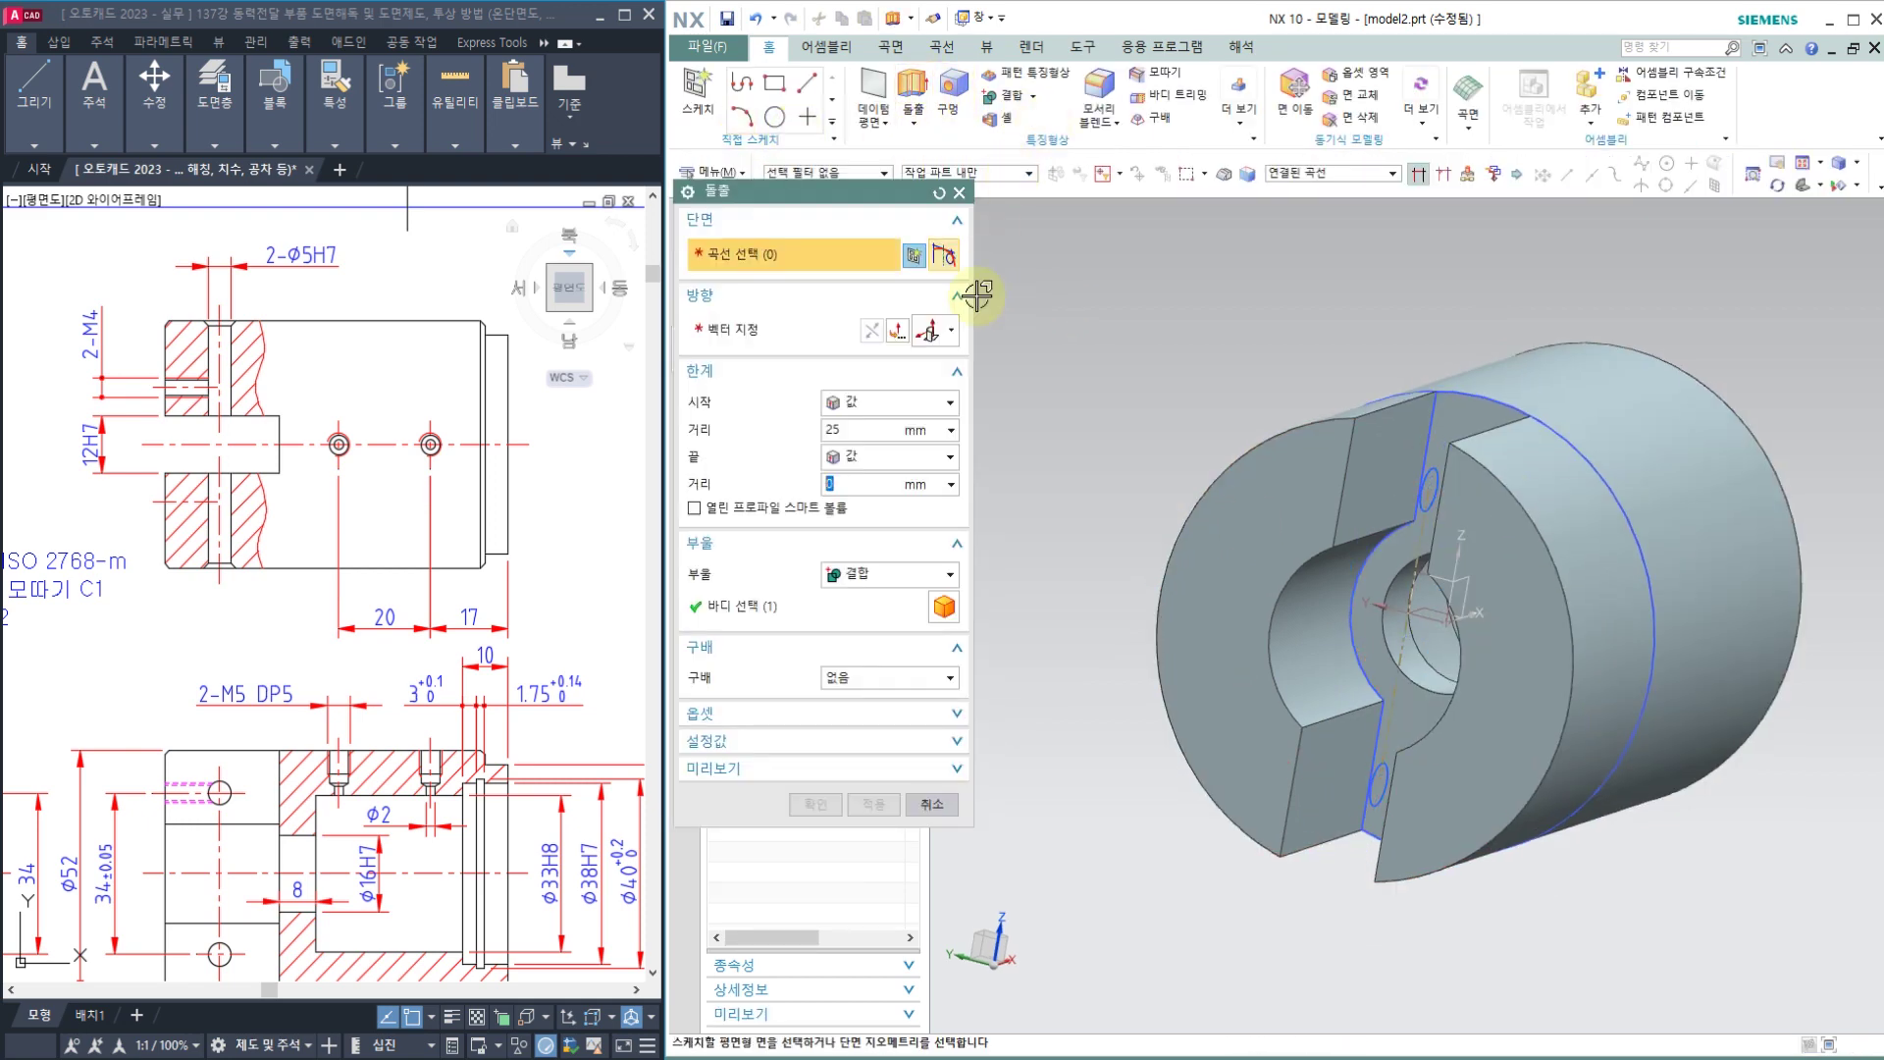
{"action": "left_click", "coordinate": [1436, 467]}
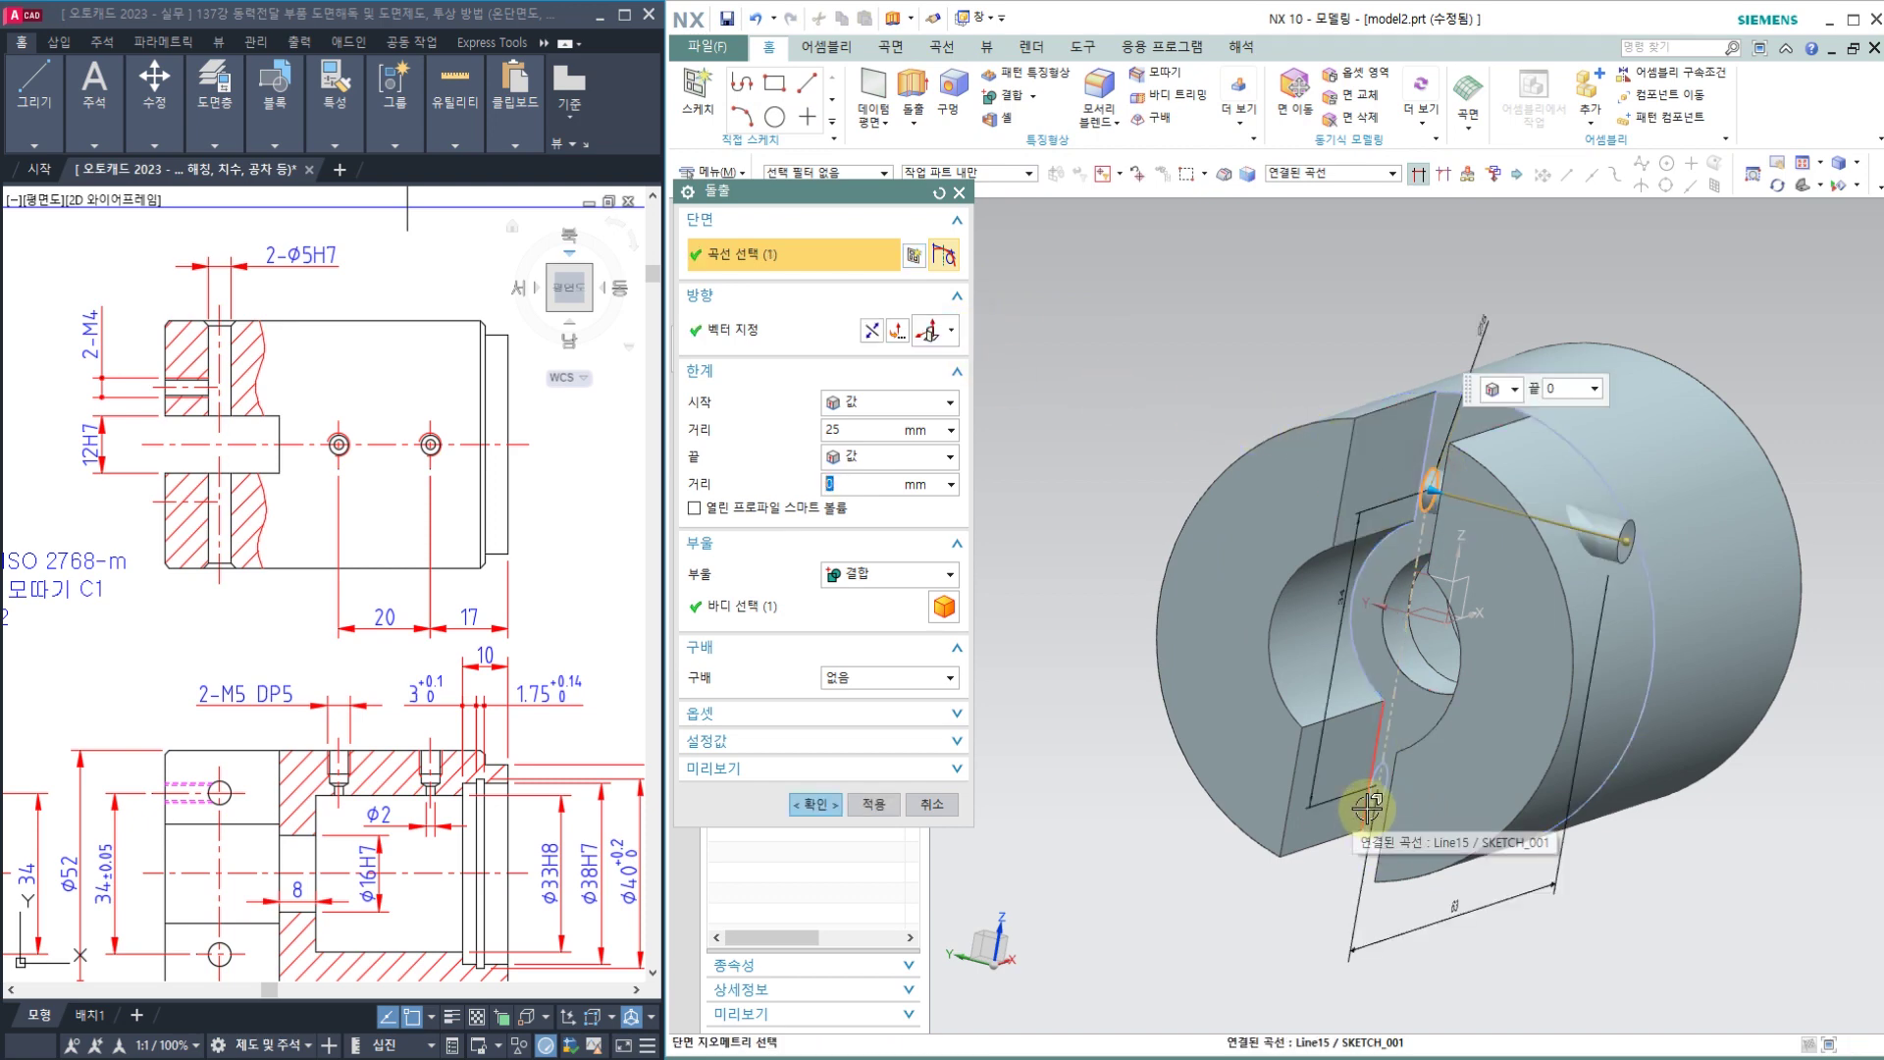
{"action": "left_click", "coordinate": [1371, 802]}
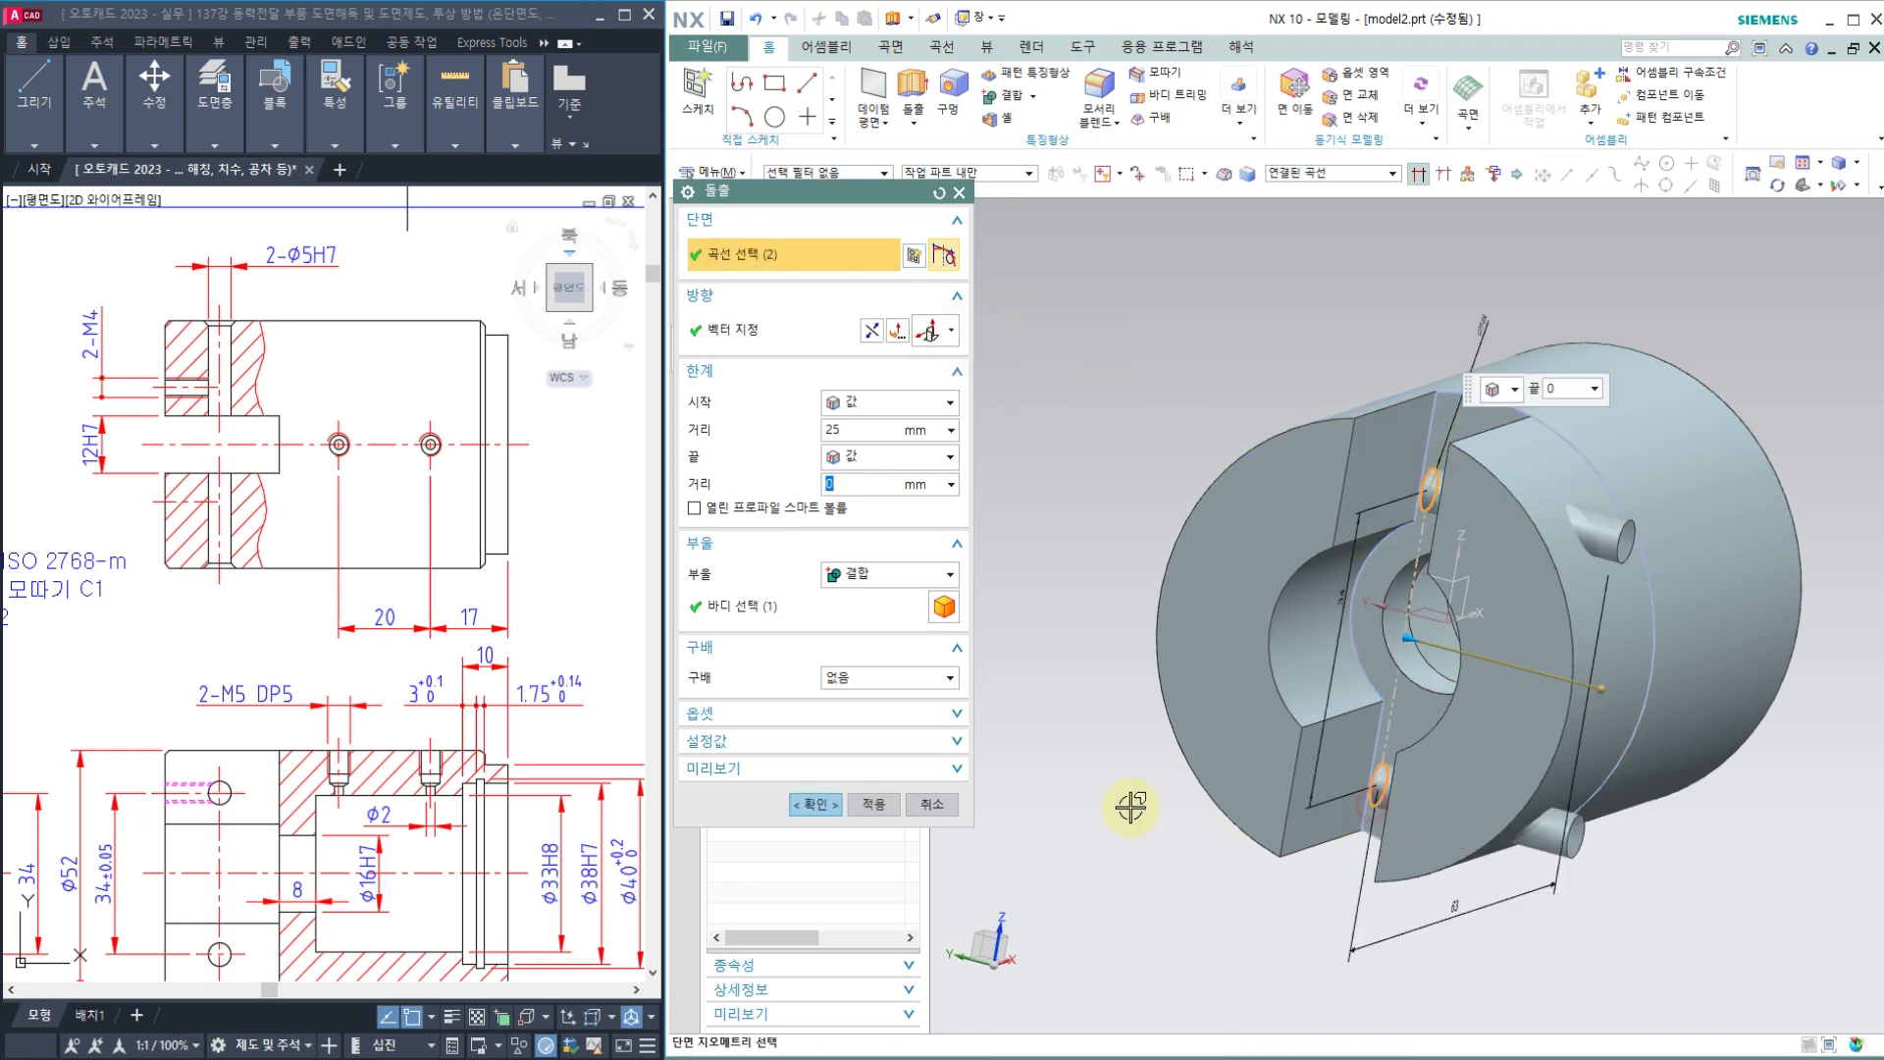
{"action": "left_click", "coordinate": [893, 404]}
{"action": "left_click", "coordinate": [864, 446]}
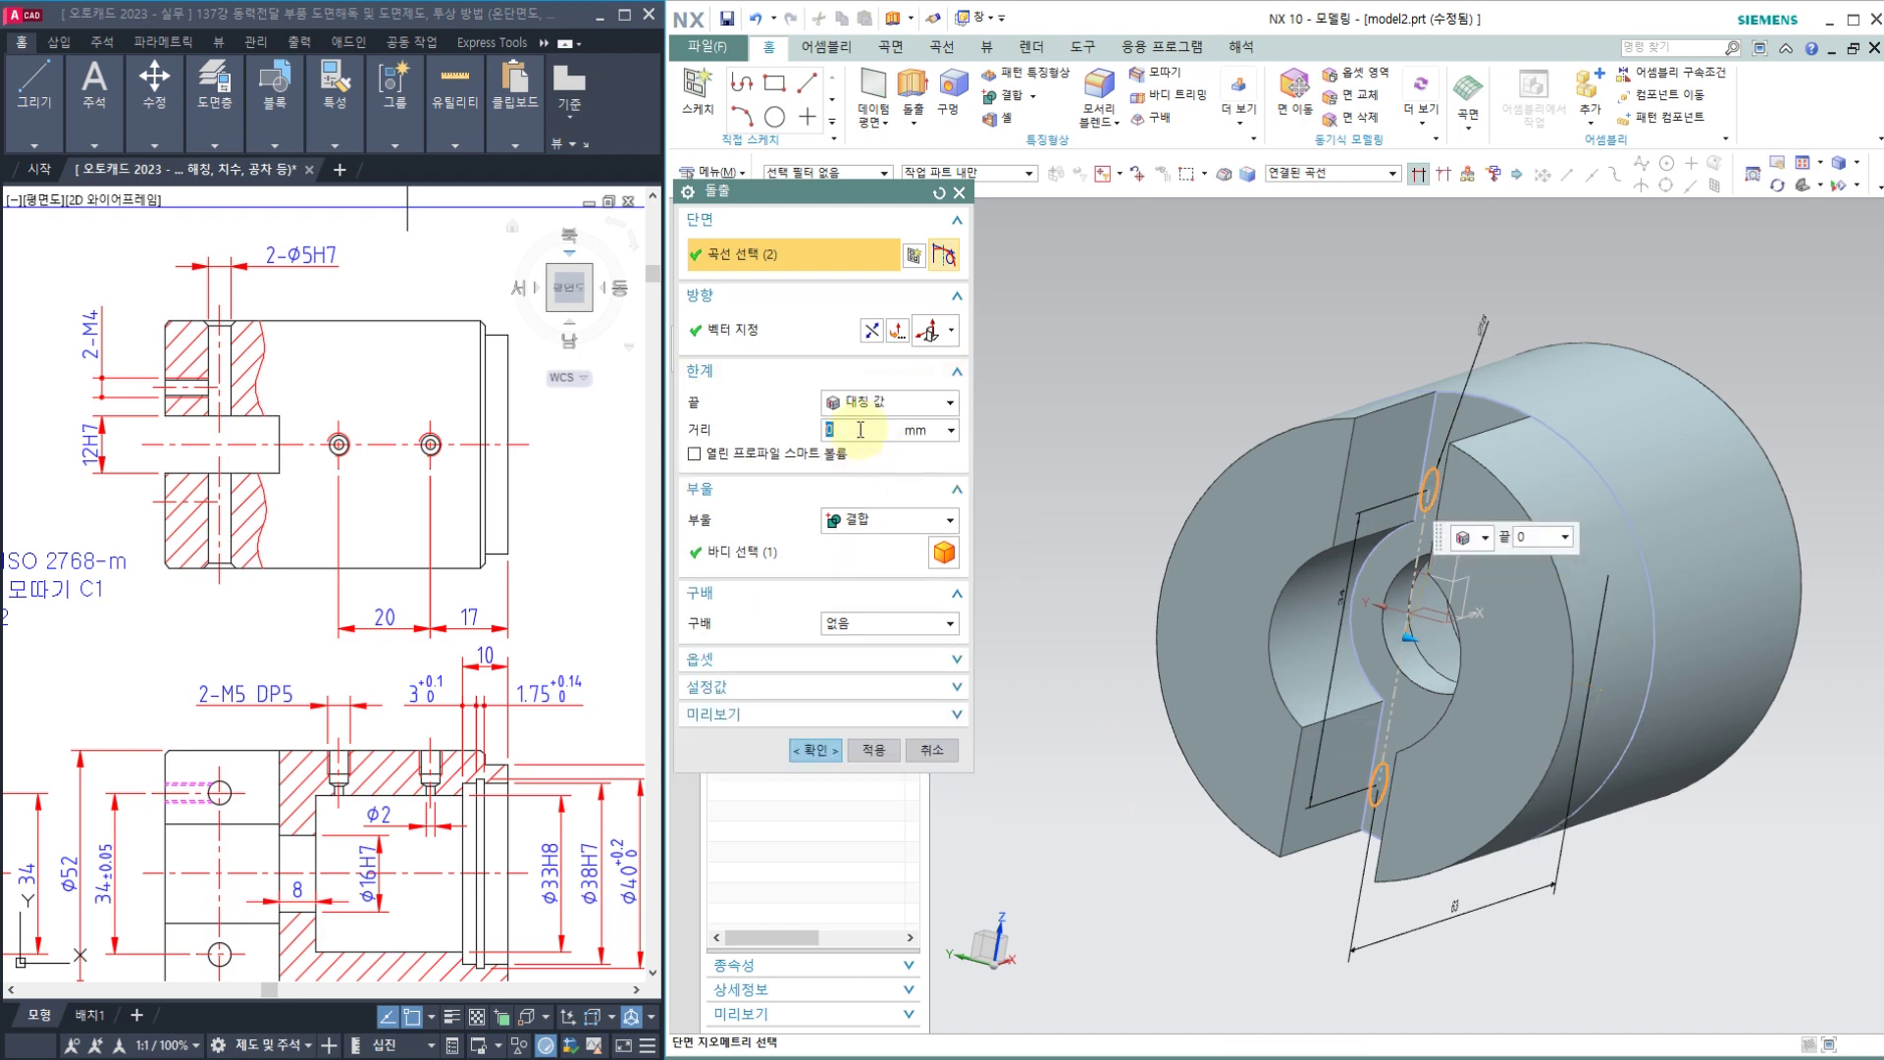
{"action": "type", "text": "52"}
{"action": "key", "text": "Return"}
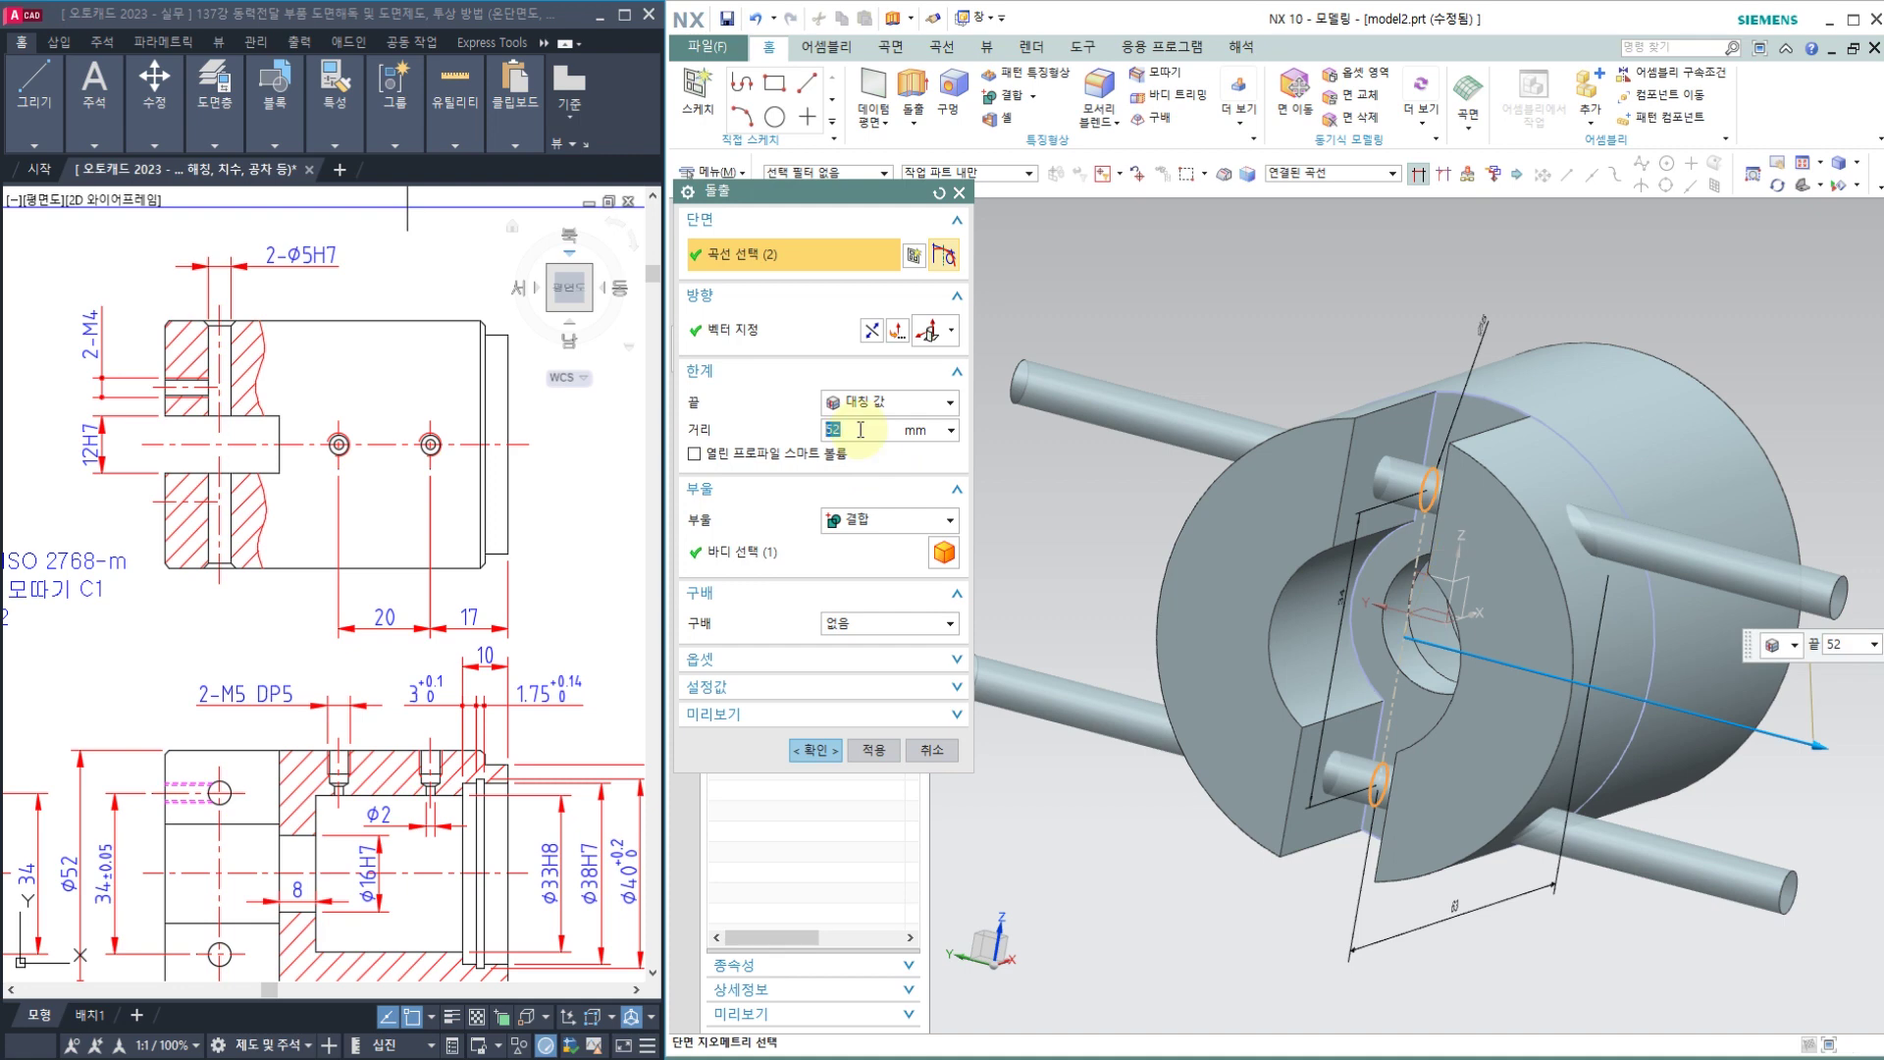
{"action": "left_click", "coordinate": [854, 520]}
{"action": "left_click", "coordinate": [855, 588]}
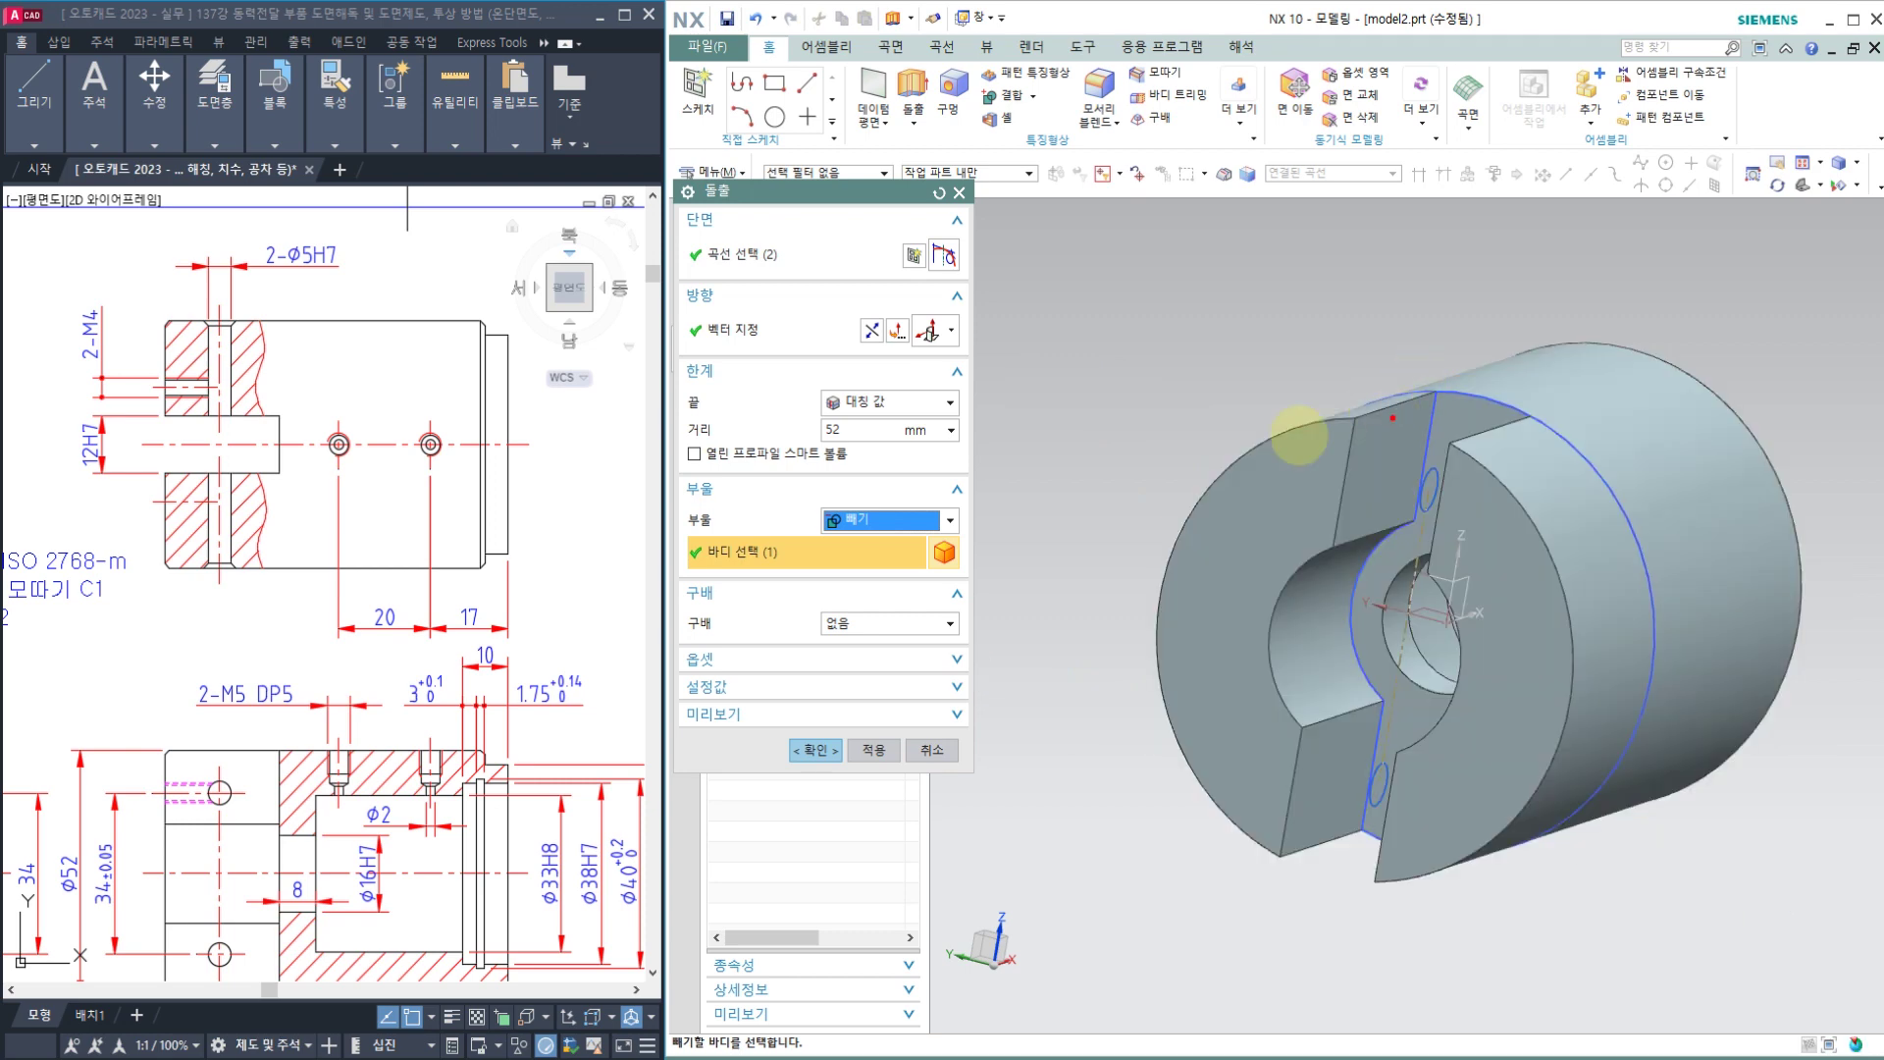
{"action": "left_click_drag", "start_coordinate": [1369, 321], "coordinate": [1102, 410]}
{"action": "mouse_move", "coordinate": [1668, 392]}
{"action": "left_mouse_down"}
{"action": "mouse_move", "coordinate": [1821, 580]}
{"action": "mouse_move", "coordinate": [1796, 628]}
{"action": "left_mouse_up"}
{"action": "mouse_move", "coordinate": [1617, 617]}
{"action": "left_mouse_down"}
{"action": "mouse_move", "coordinate": [1737, 602]}
{"action": "mouse_move", "coordinate": [1751, 620]}
{"action": "left_mouse_up"}
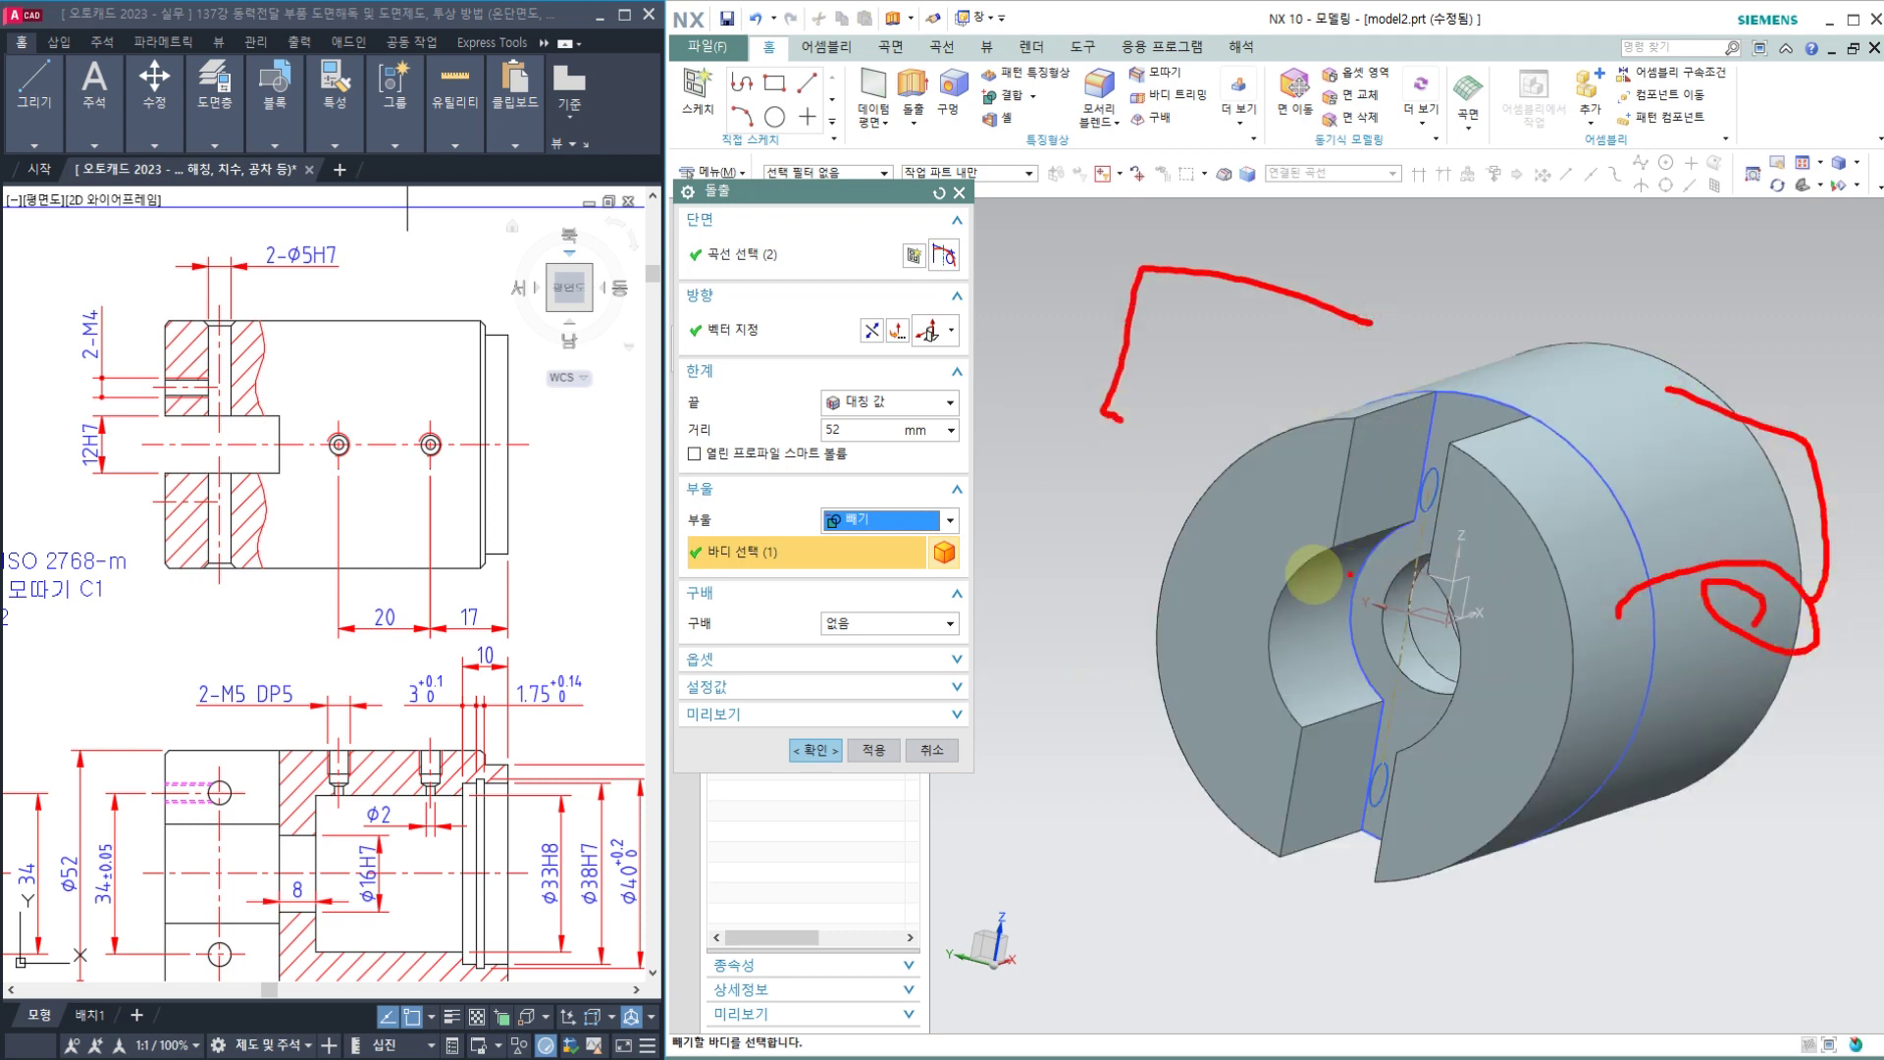
{"action": "key", "text": "ctrl+2"}
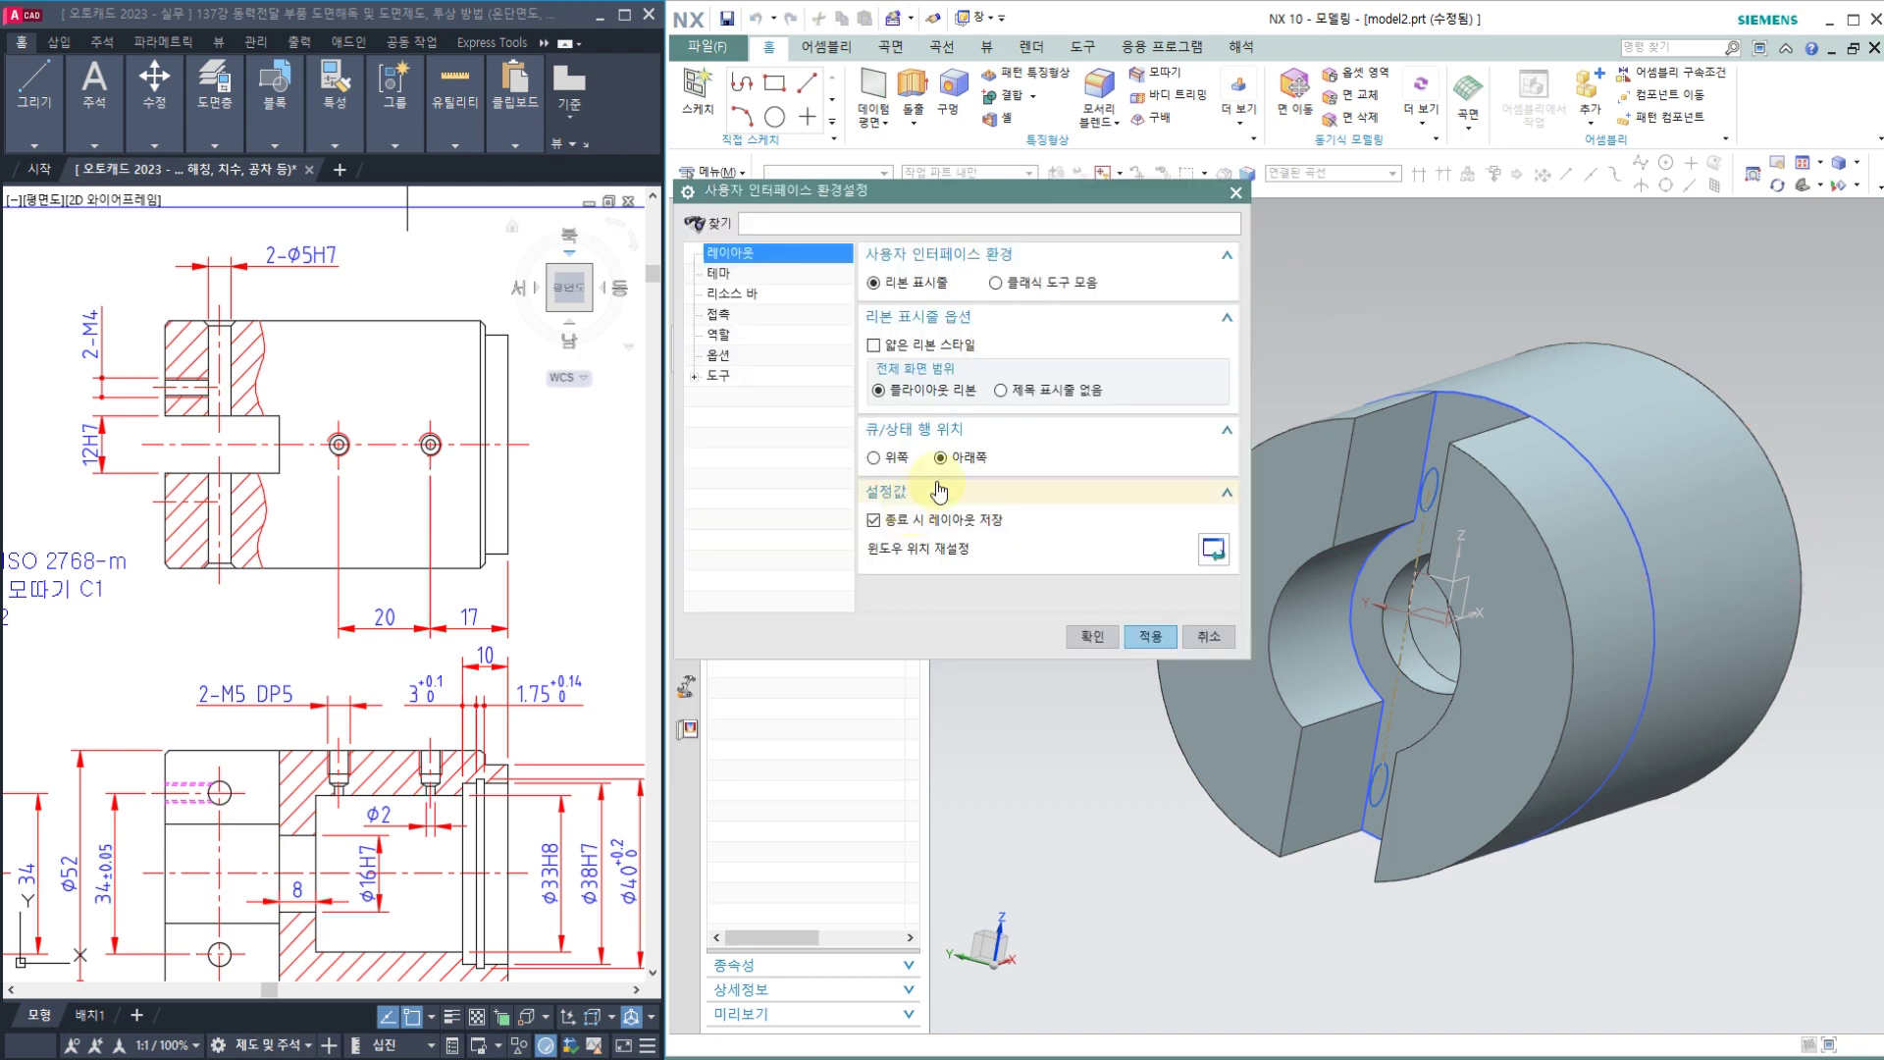
{"action": "left_click", "coordinate": [1204, 636]}
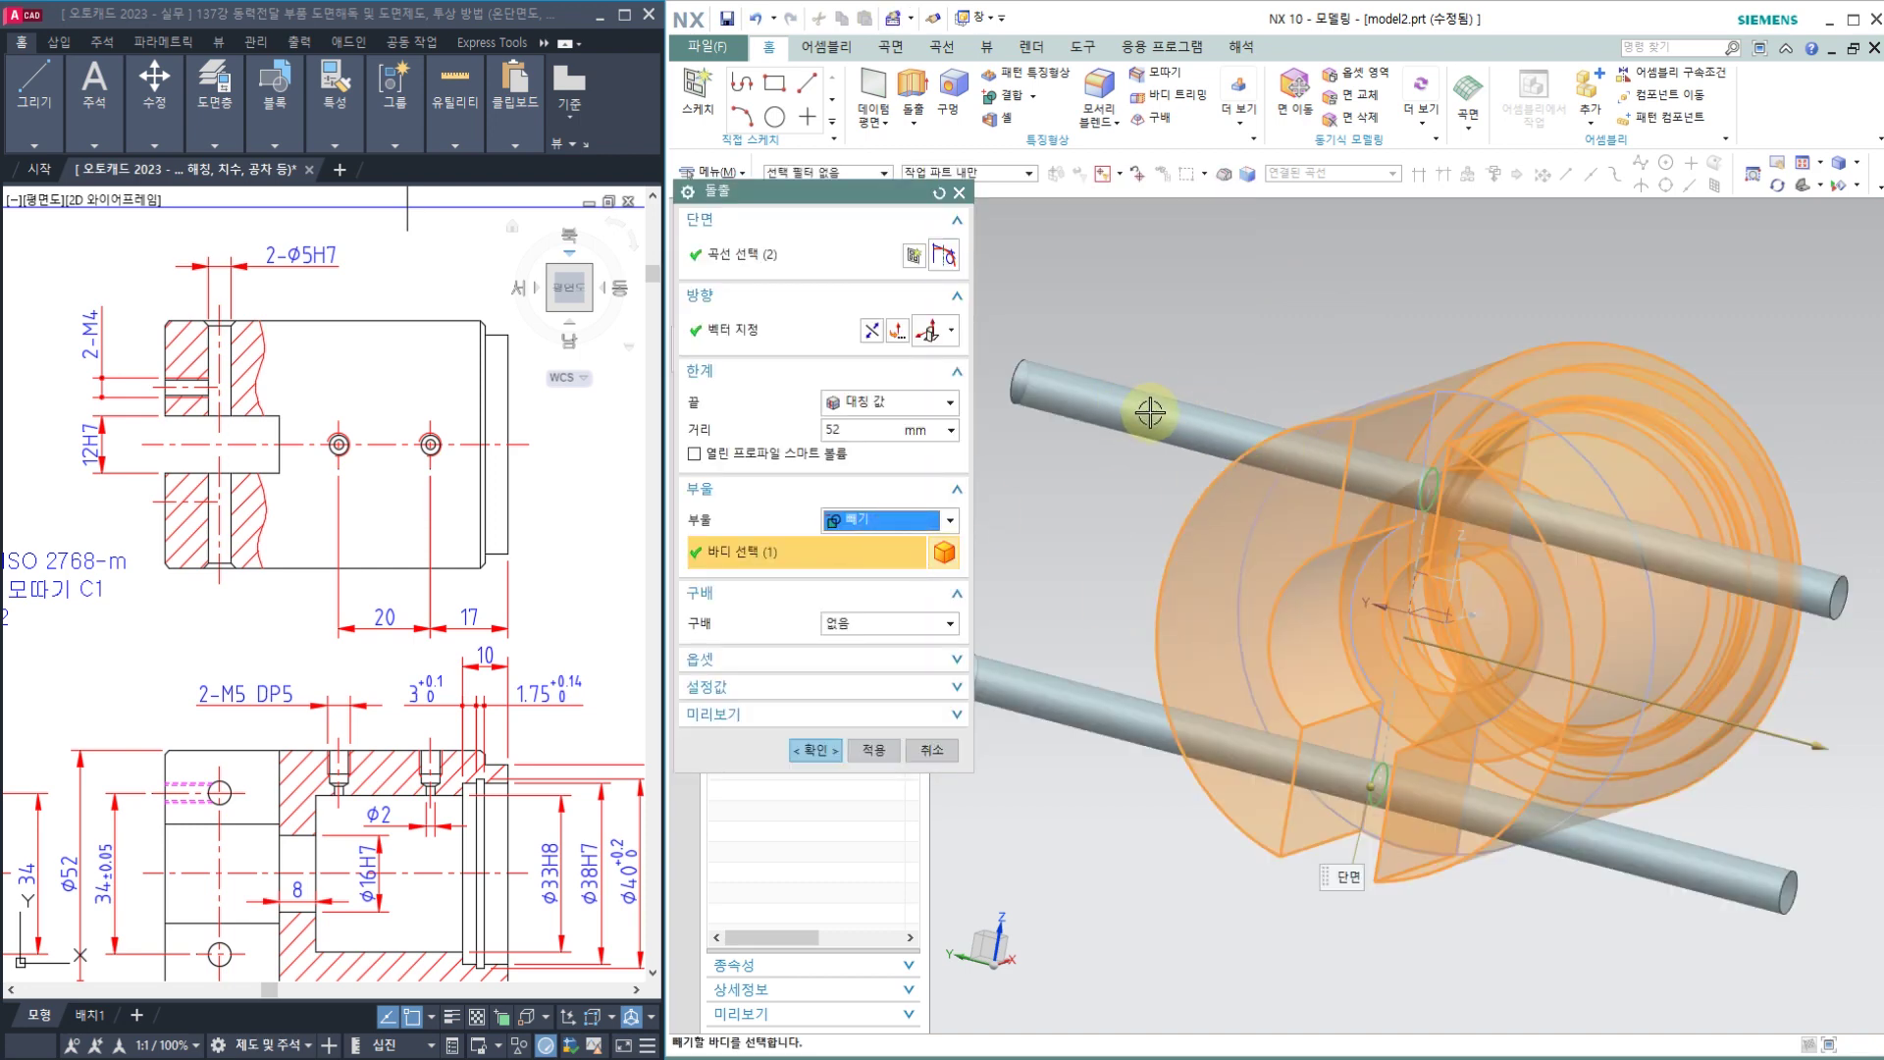
Step: Reduce the symmetric extrude distance to 30 mm and cut the two cross holes through the body
{"action": "left_click", "coordinate": [873, 436]}
{"action": "left_click_drag", "start_coordinate": [872, 437], "coordinate": [753, 446]}
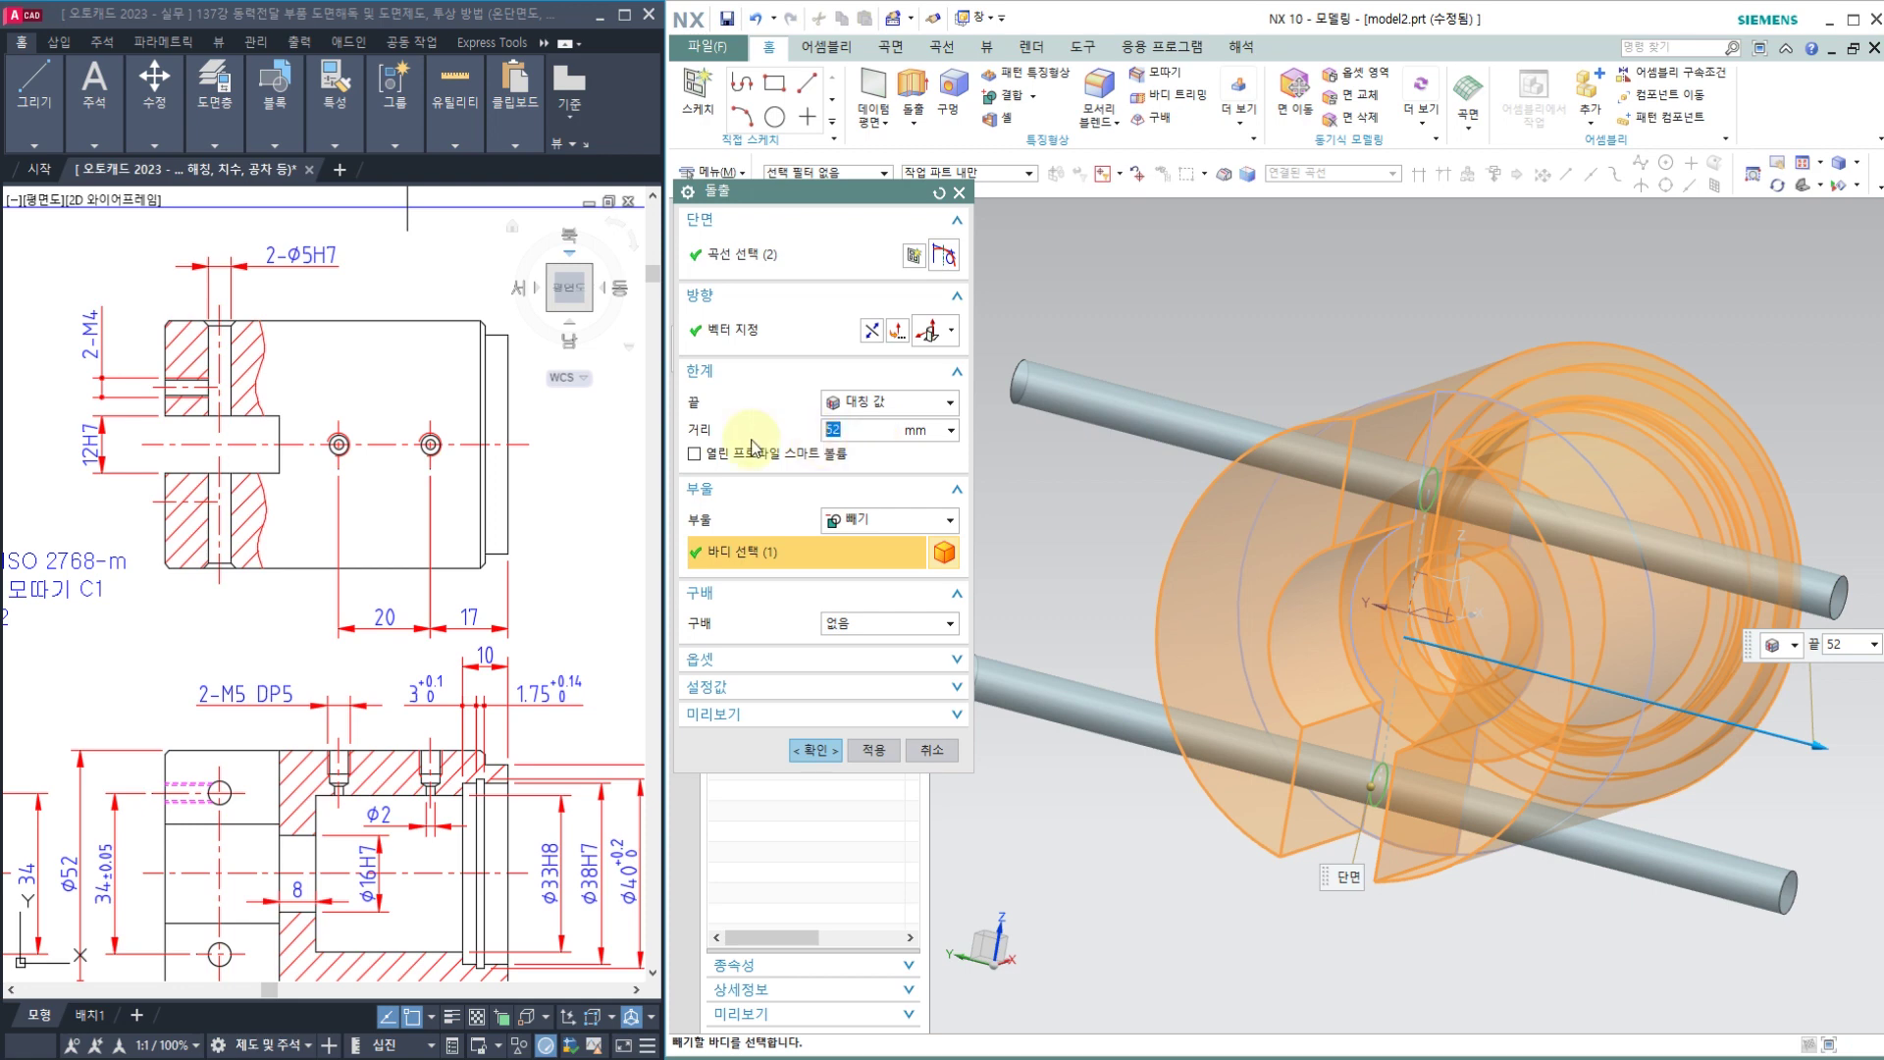
{"action": "type", "text": "30"}
{"action": "key", "text": "Return"}
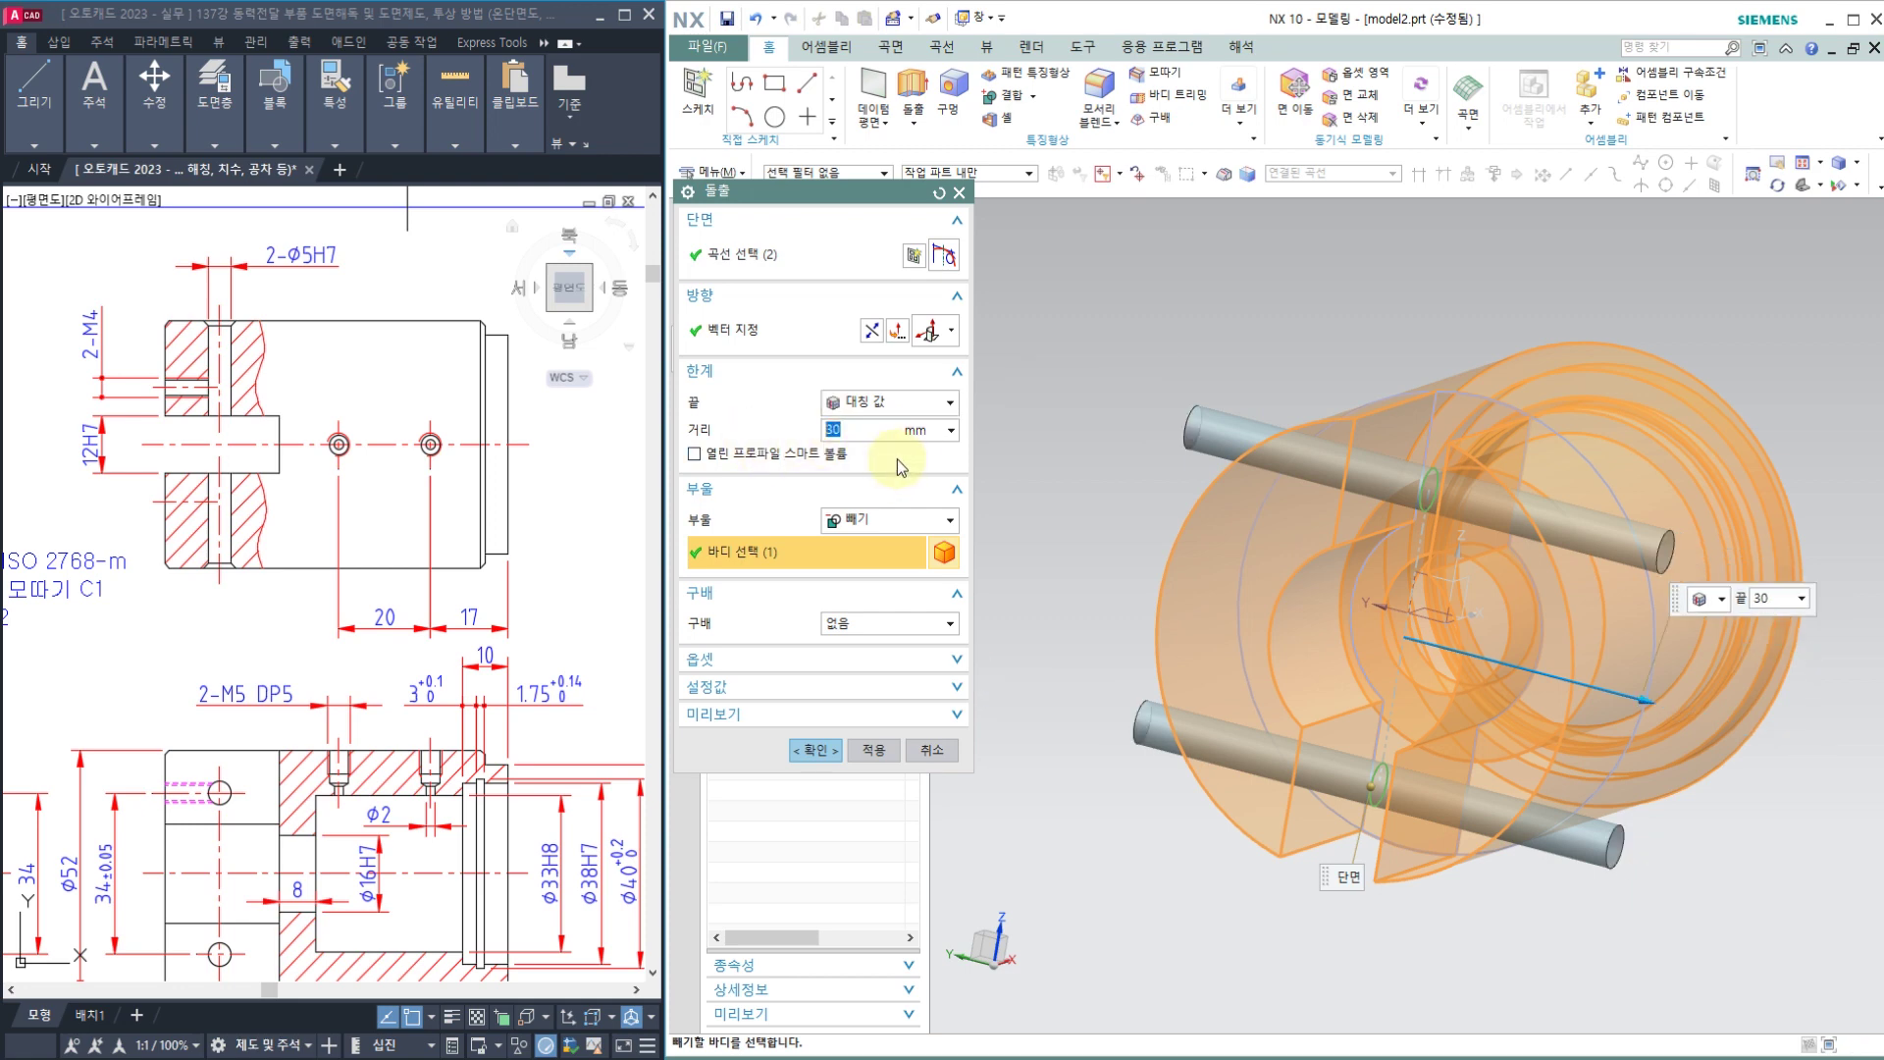
{"action": "left_click", "coordinate": [816, 745]}
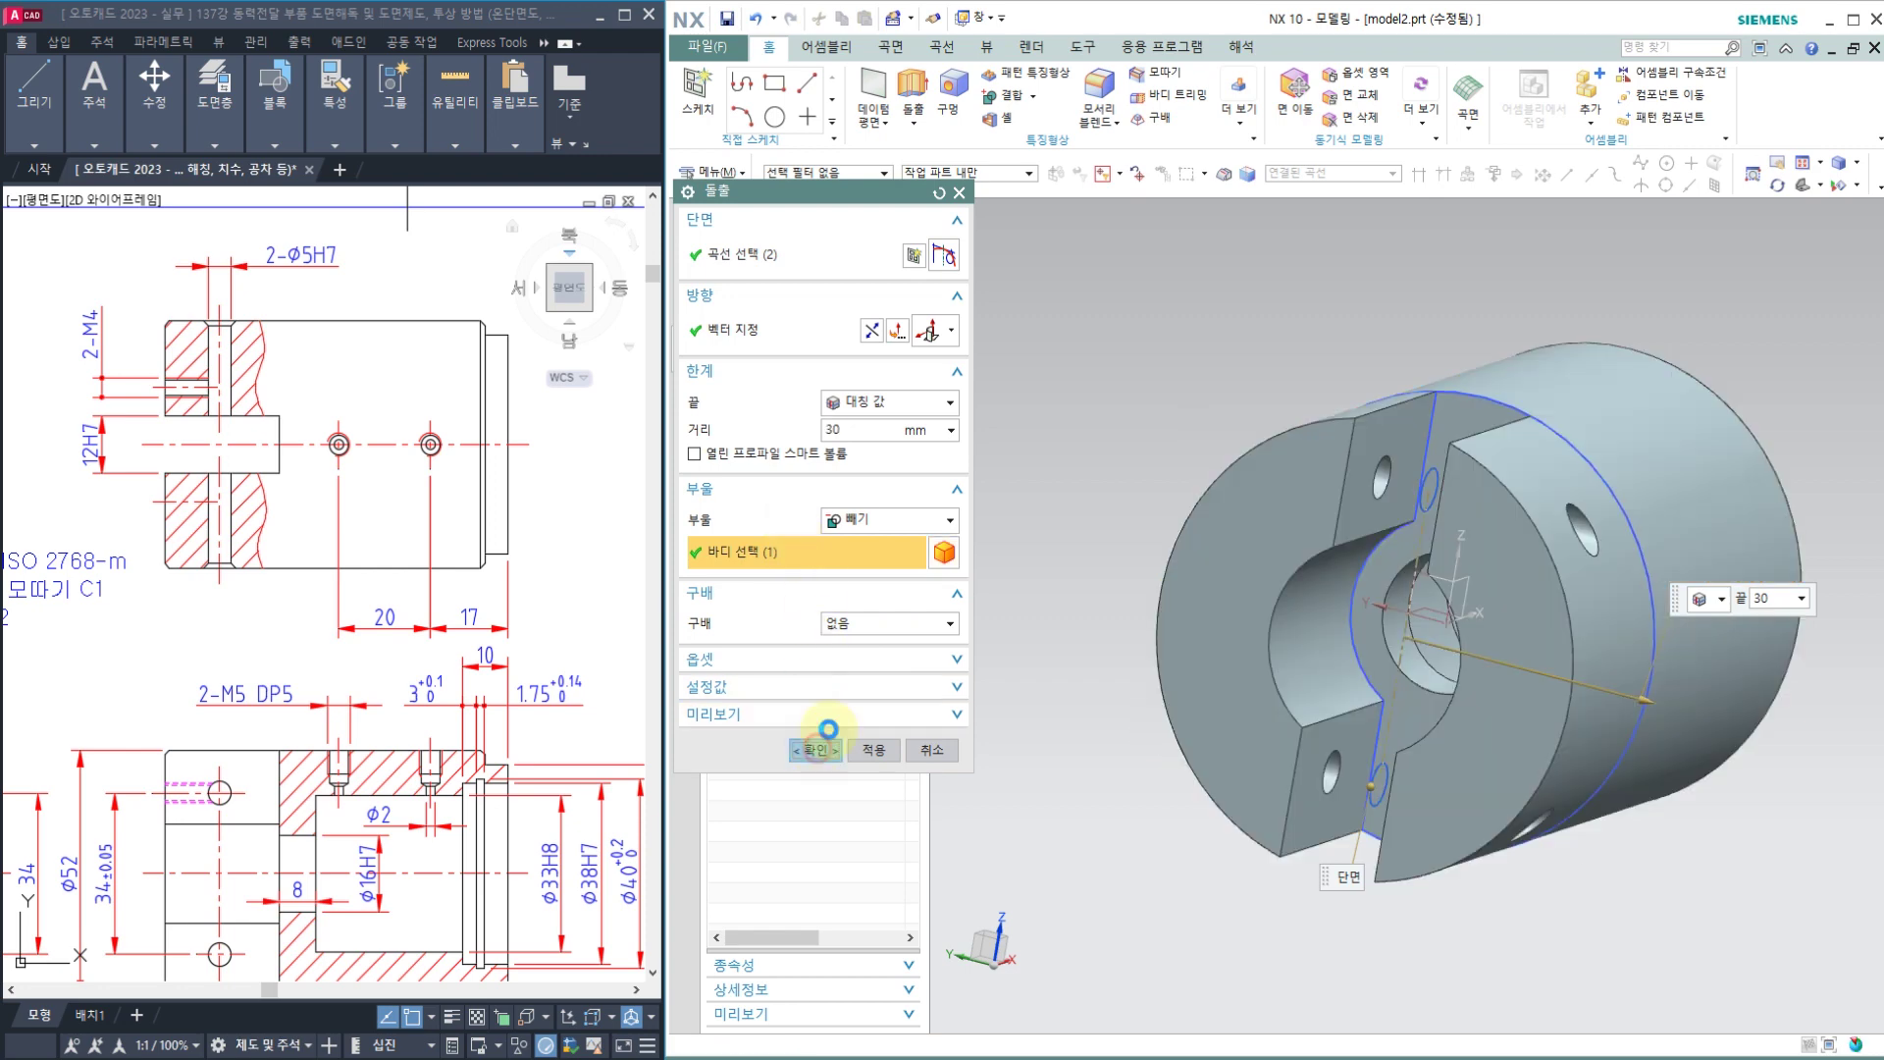
Step: Examine the 2-M4 hole callout and the small holes' positions in the AutoCAD drawing's sectioned and circular end views
{"action": "mouse_move", "coordinate": [1060, 471]}
{"action": "middle_mouse_down"}
{"action": "mouse_move", "coordinate": [1000, 462]}
{"action": "mouse_move", "coordinate": [1148, 504]}
{"action": "mouse_move", "coordinate": [1035, 470]}
{"action": "middle_mouse_up"}
{"action": "left_click", "coordinate": [467, 651]}
{"action": "middle_click_drag", "start_coordinate": [151, 745], "coordinate": [258, 598]}
{"action": "middle_click_drag", "start_coordinate": [174, 659], "coordinate": [491, 578]}
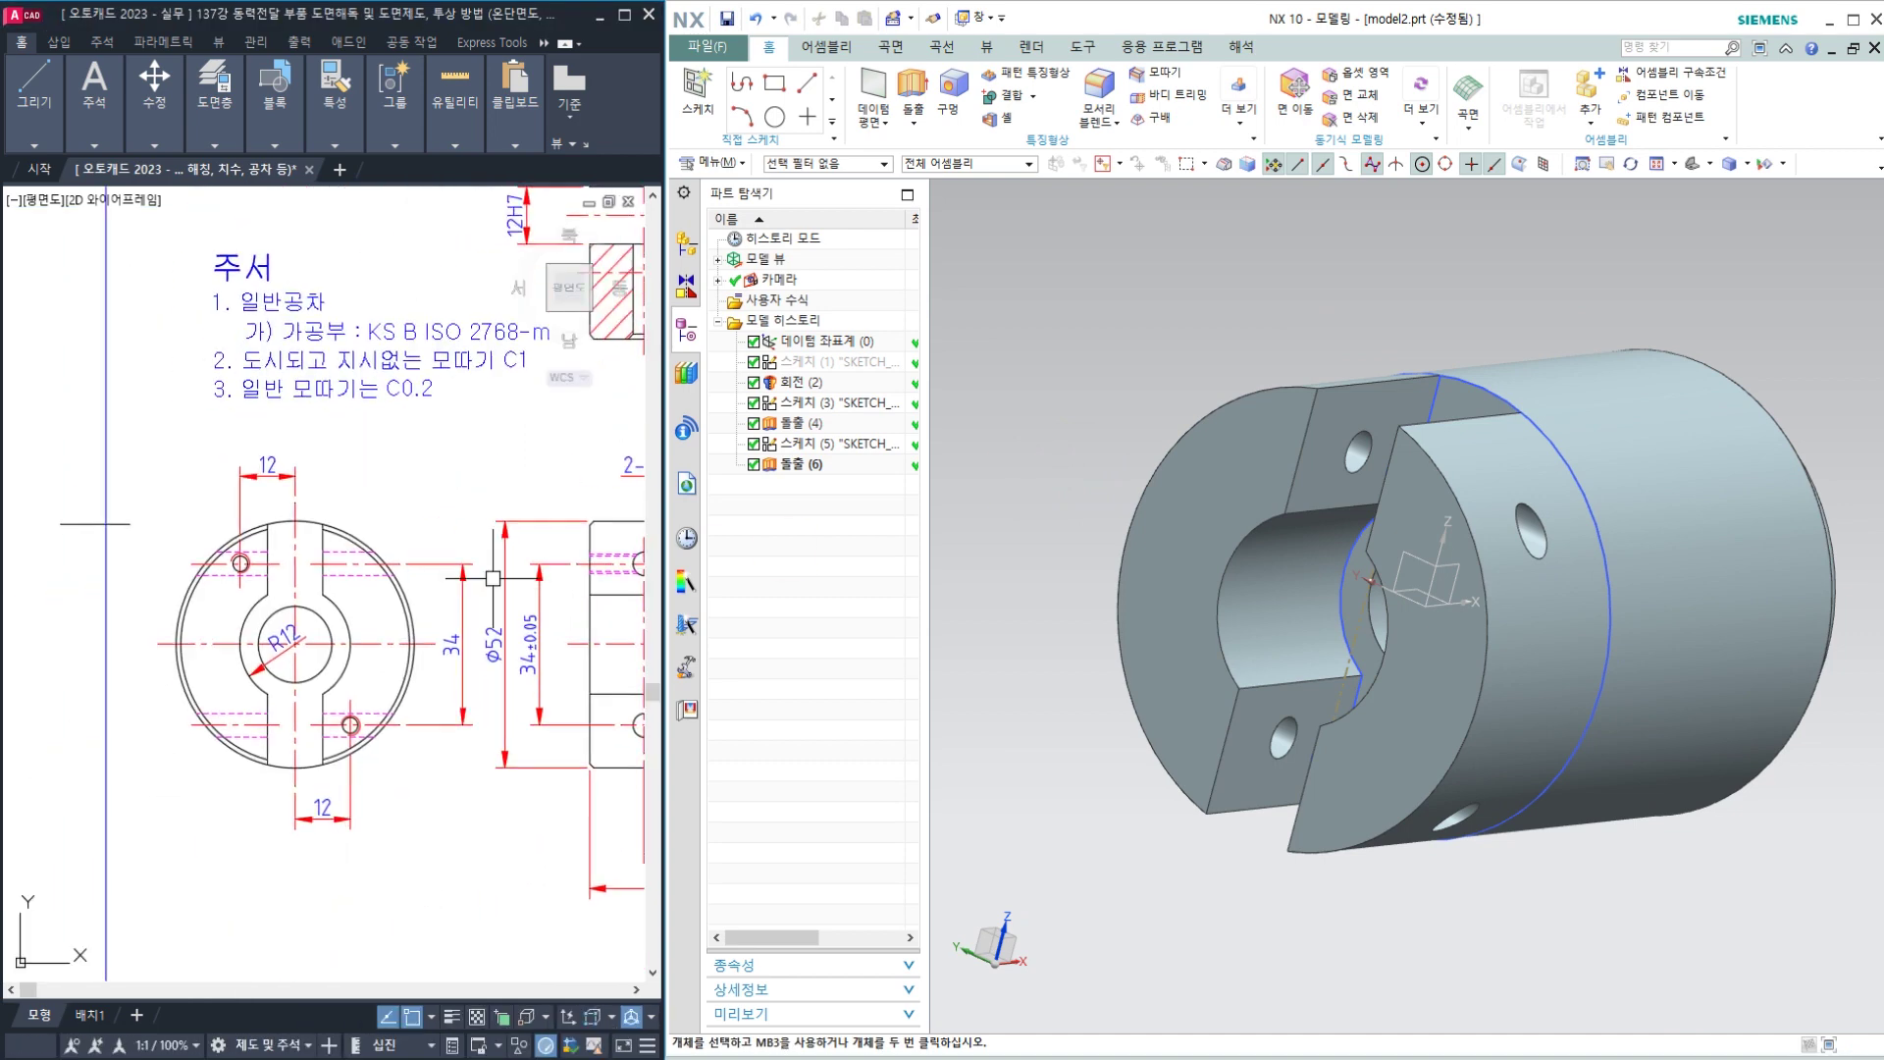
{"action": "scroll", "coordinate": [319, 638], "scroll_direction": "up", "scroll_amount": 3}
{"action": "scroll", "coordinate": [340, 643], "scroll_direction": "down", "scroll_amount": 3}
{"action": "middle_click_drag", "start_coordinate": [460, 494], "coordinate": [322, 562]}
{"action": "middle_click_drag", "start_coordinate": [372, 489], "coordinate": [254, 649]}
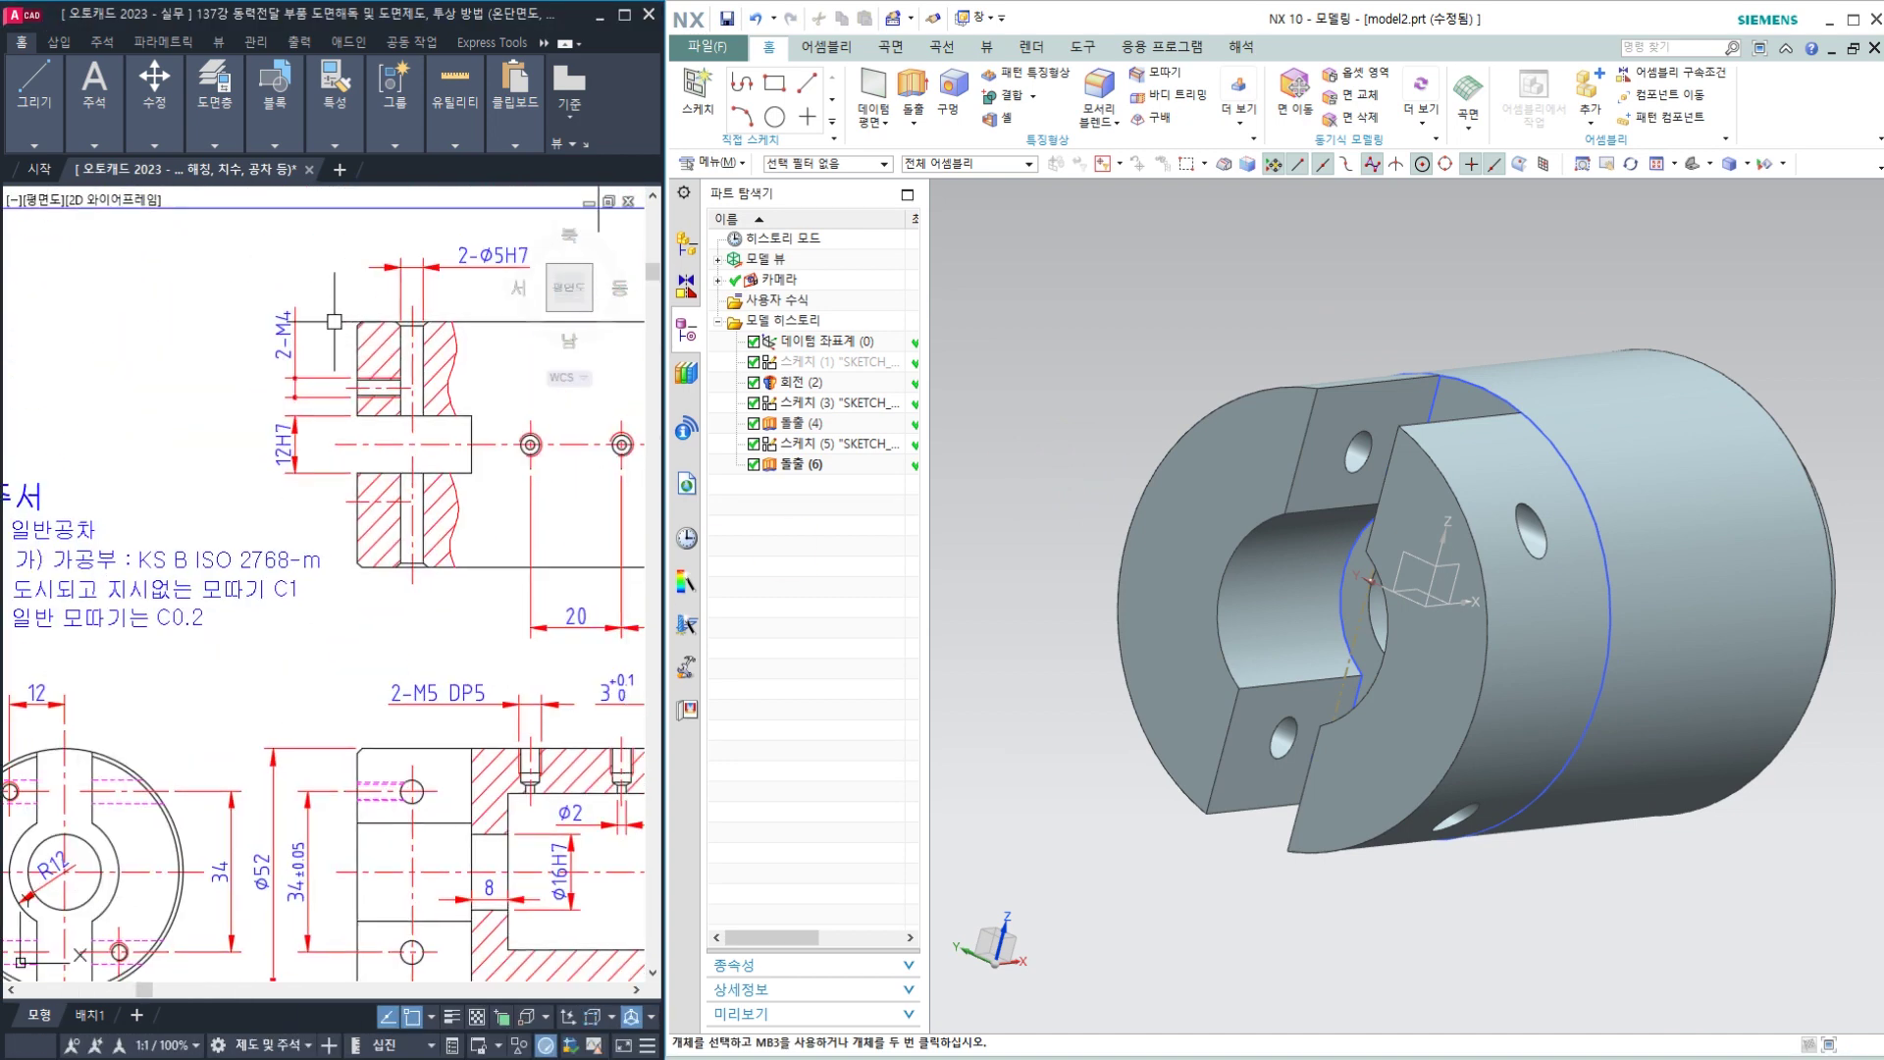
{"action": "mouse_move", "coordinate": [187, 577]}
{"action": "middle_mouse_down"}
{"action": "mouse_move", "coordinate": [255, 607]}
{"action": "mouse_move", "coordinate": [318, 346]}
{"action": "middle_mouse_up"}
{"action": "scroll", "coordinate": [168, 705], "scroll_direction": "up", "scroll_amount": 2}
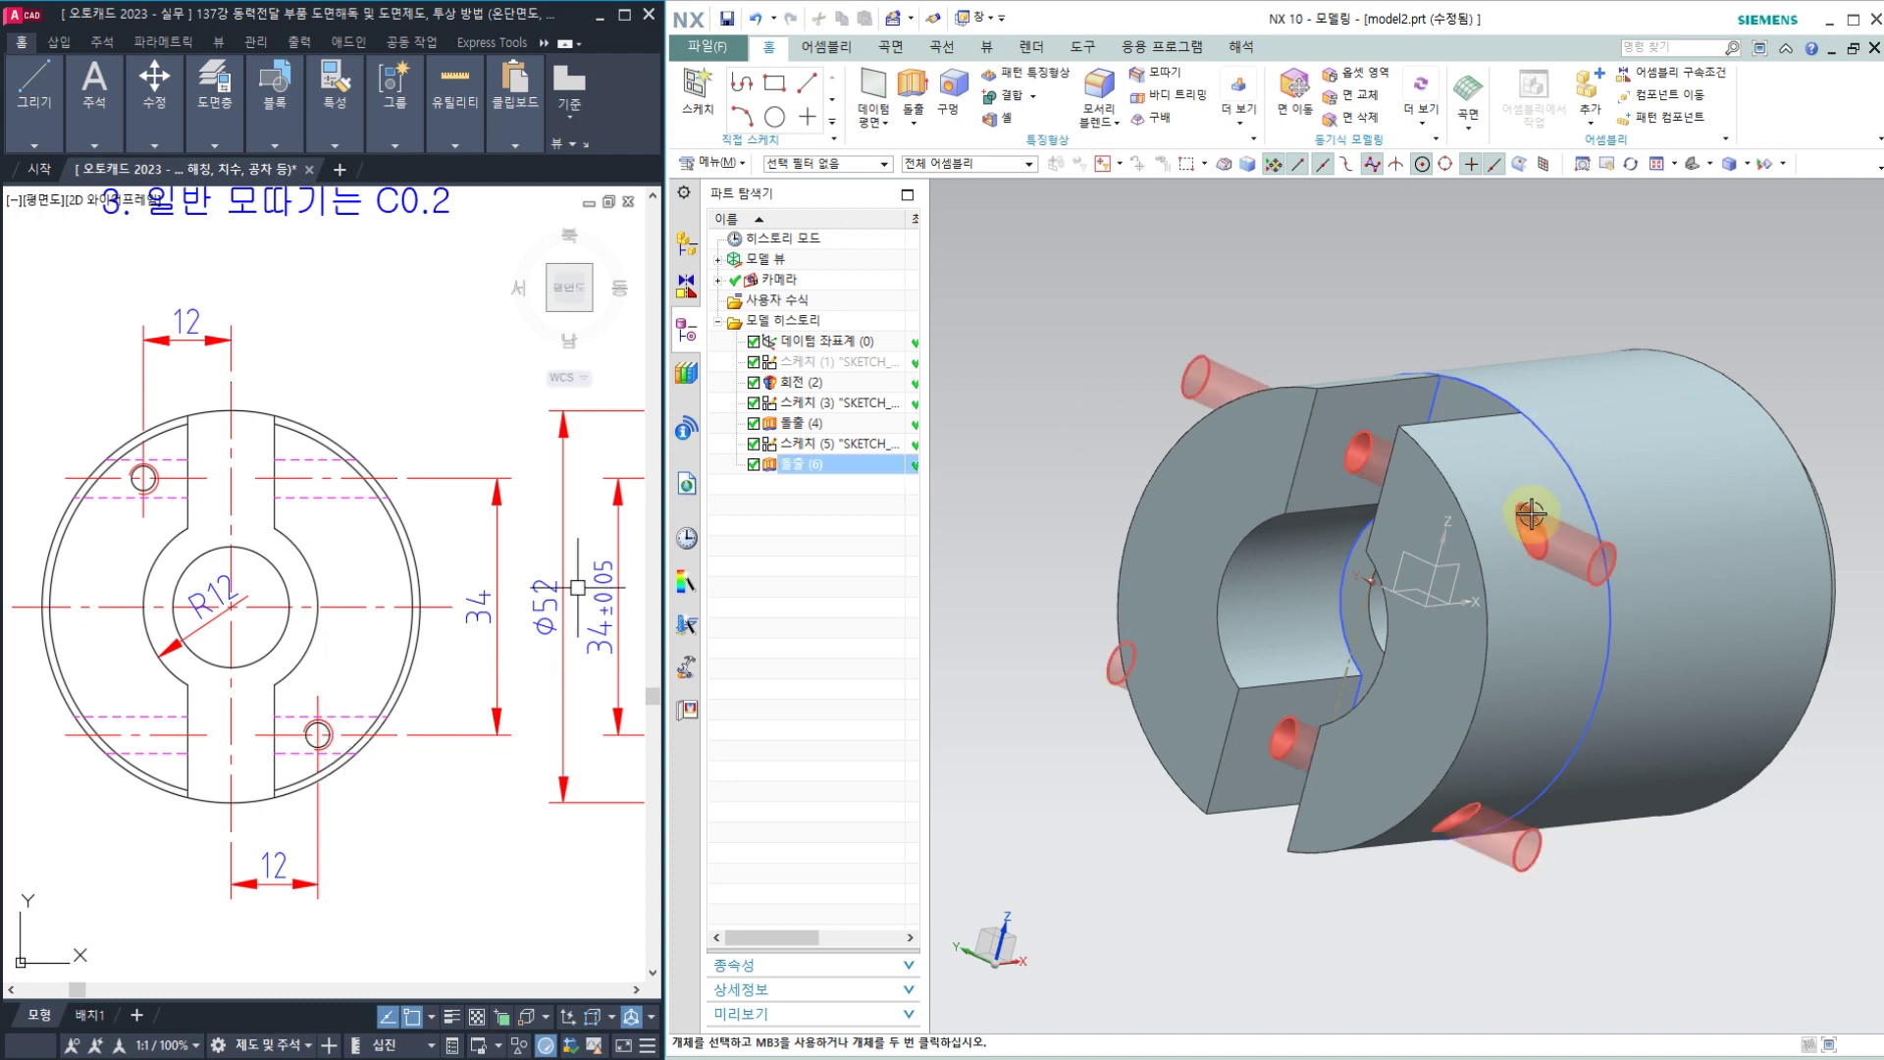
Step: Start a threaded hole and place its centre point on the upper part of the slotted end face
{"action": "left_click", "coordinate": [801, 381]}
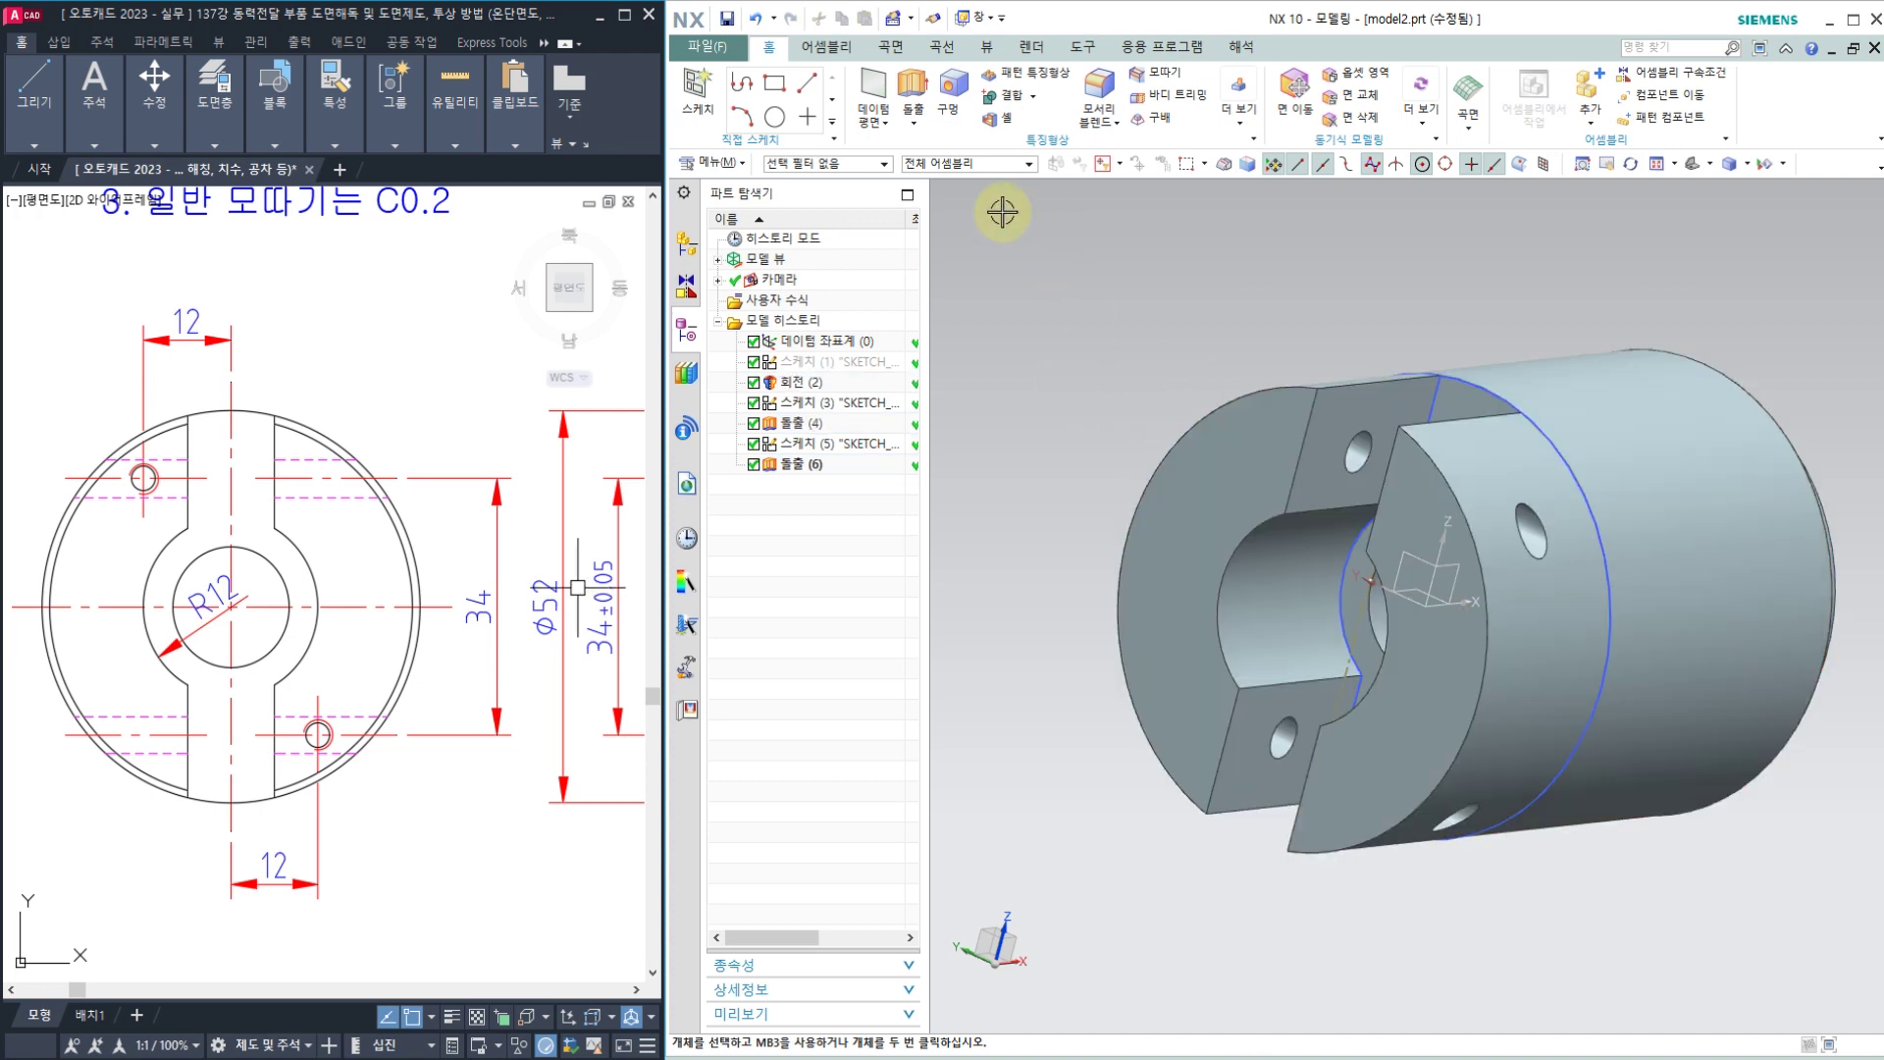
{"action": "left_click", "coordinate": [957, 91]}
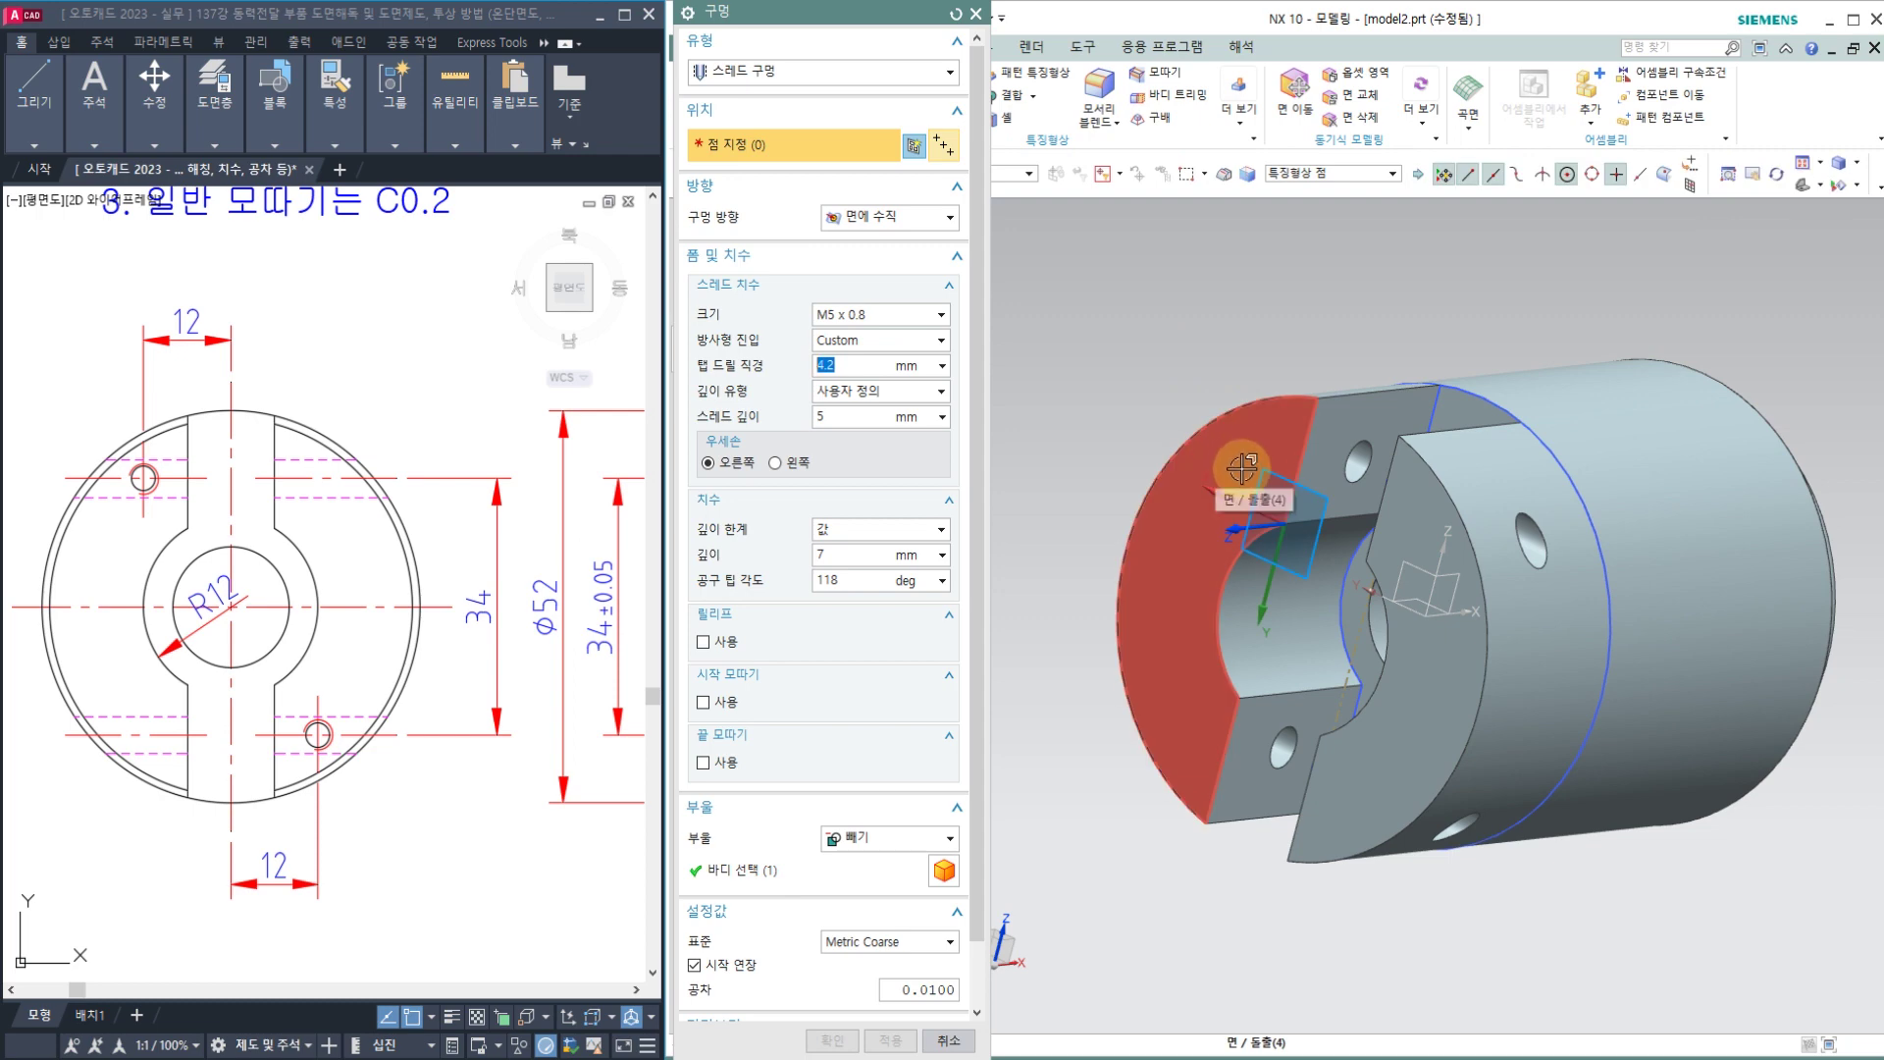
{"action": "left_click", "coordinate": [1230, 467]}
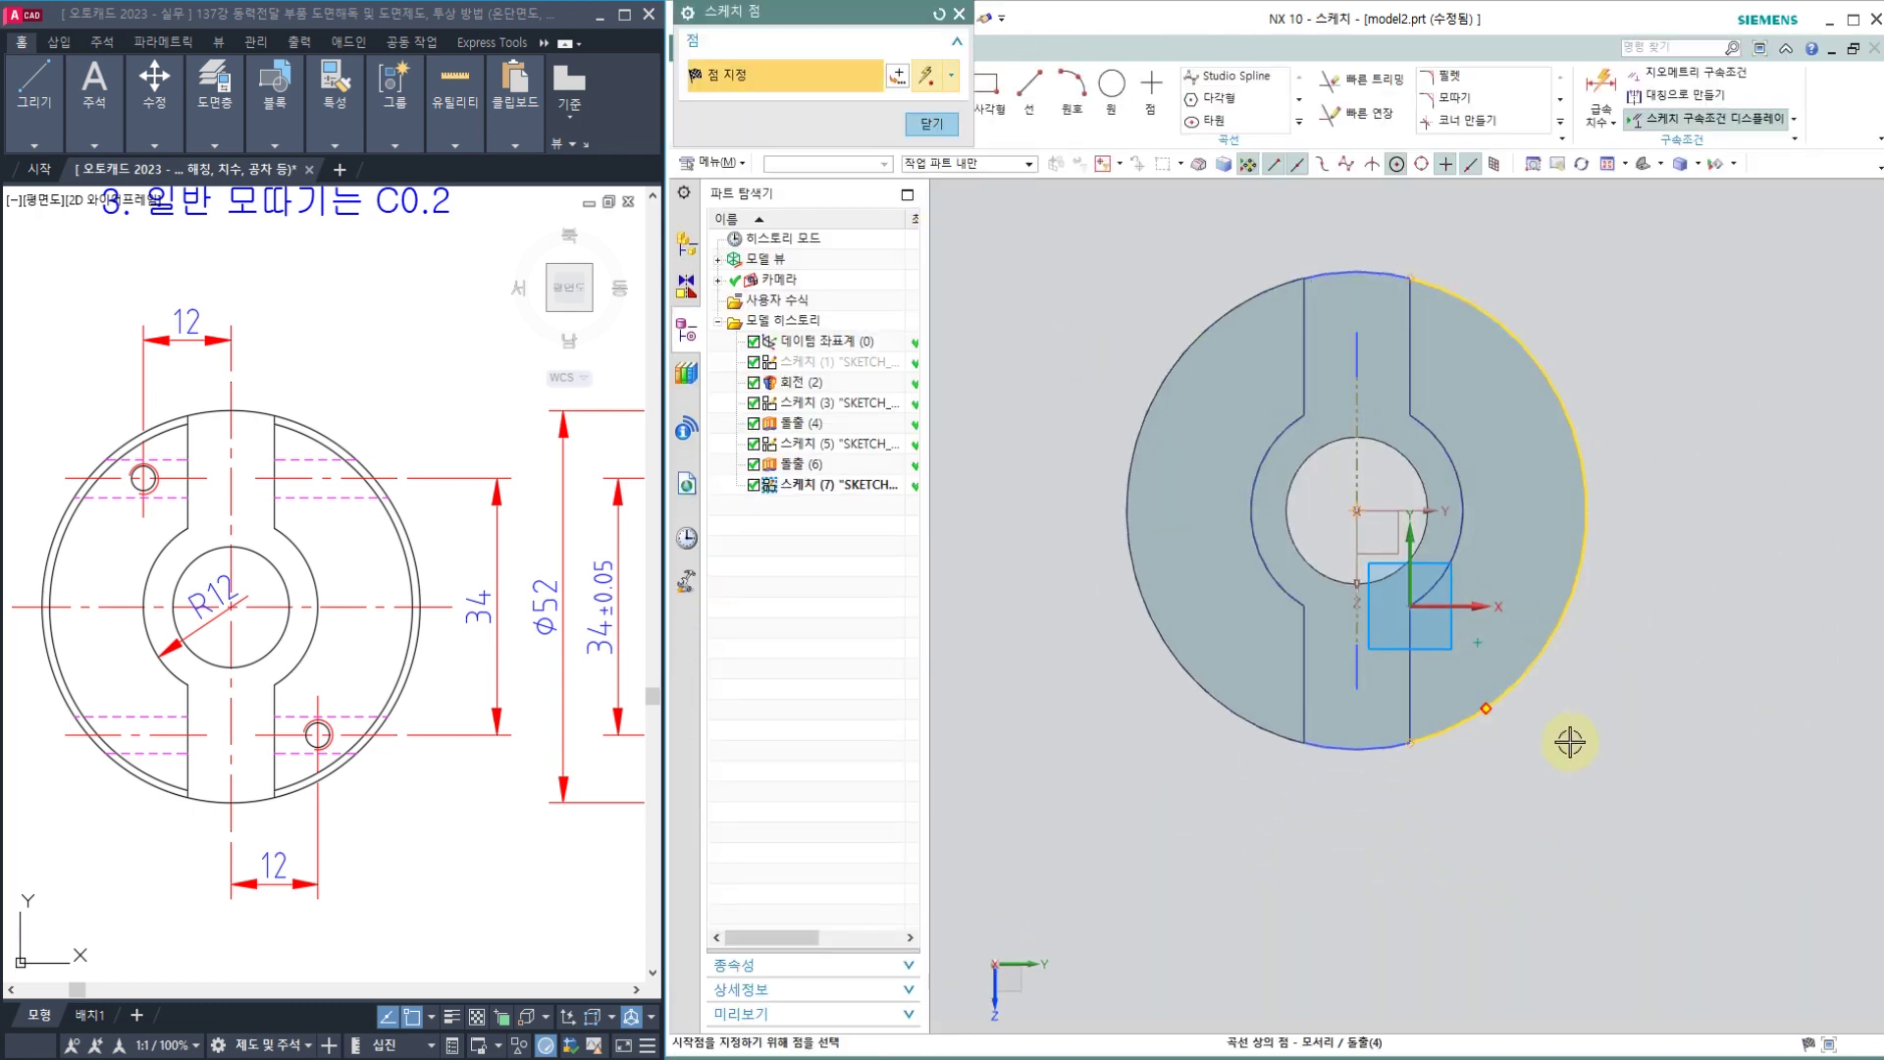
{"action": "mouse_move", "coordinate": [1569, 739]}
{"action": "middle_mouse_down"}
{"action": "mouse_move", "coordinate": [1674, 618]}
{"action": "mouse_move", "coordinate": [1661, 644]}
{"action": "mouse_move", "coordinate": [1774, 849]}
{"action": "mouse_move", "coordinate": [1674, 954]}
{"action": "mouse_move", "coordinate": [1527, 938]}
{"action": "mouse_move", "coordinate": [1556, 916]}
{"action": "mouse_move", "coordinate": [1581, 927]}
{"action": "mouse_move", "coordinate": [1560, 933]}
{"action": "middle_mouse_up"}
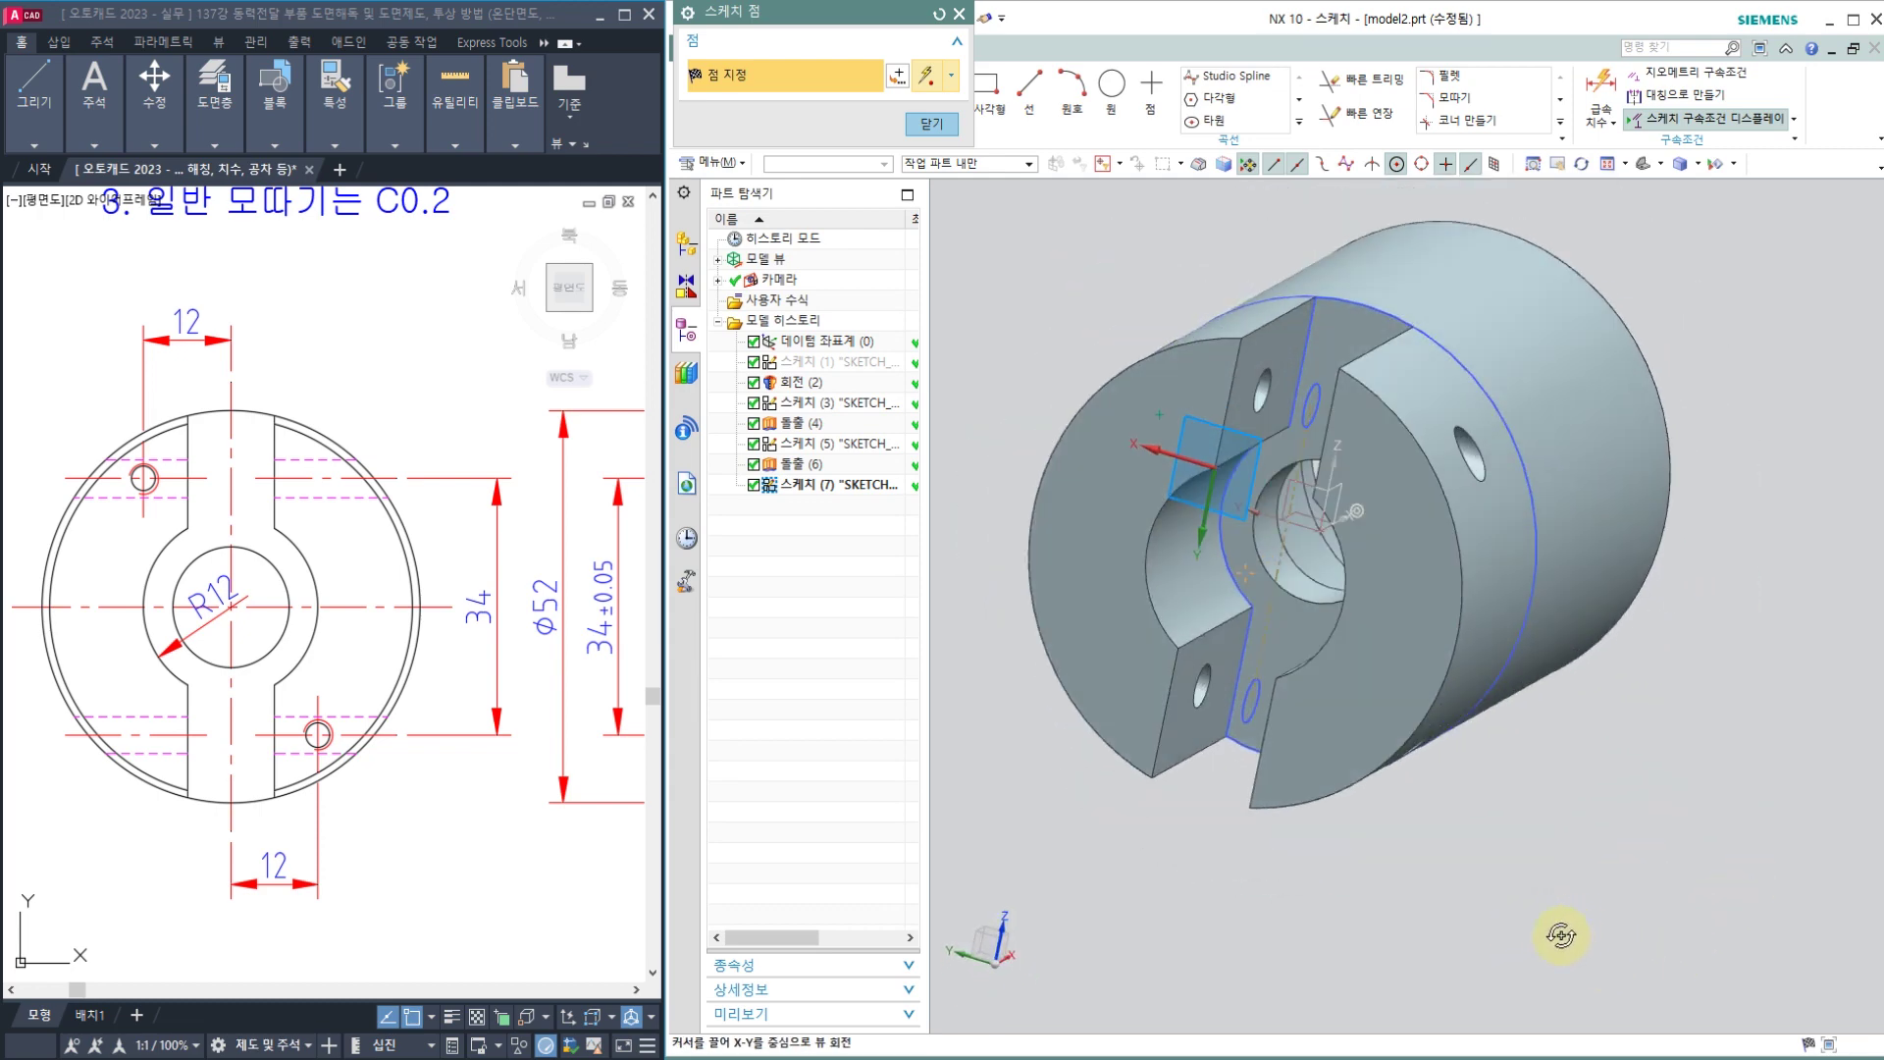
{"action": "scroll", "coordinate": [1085, 343], "scroll_direction": "up", "scroll_amount": 1}
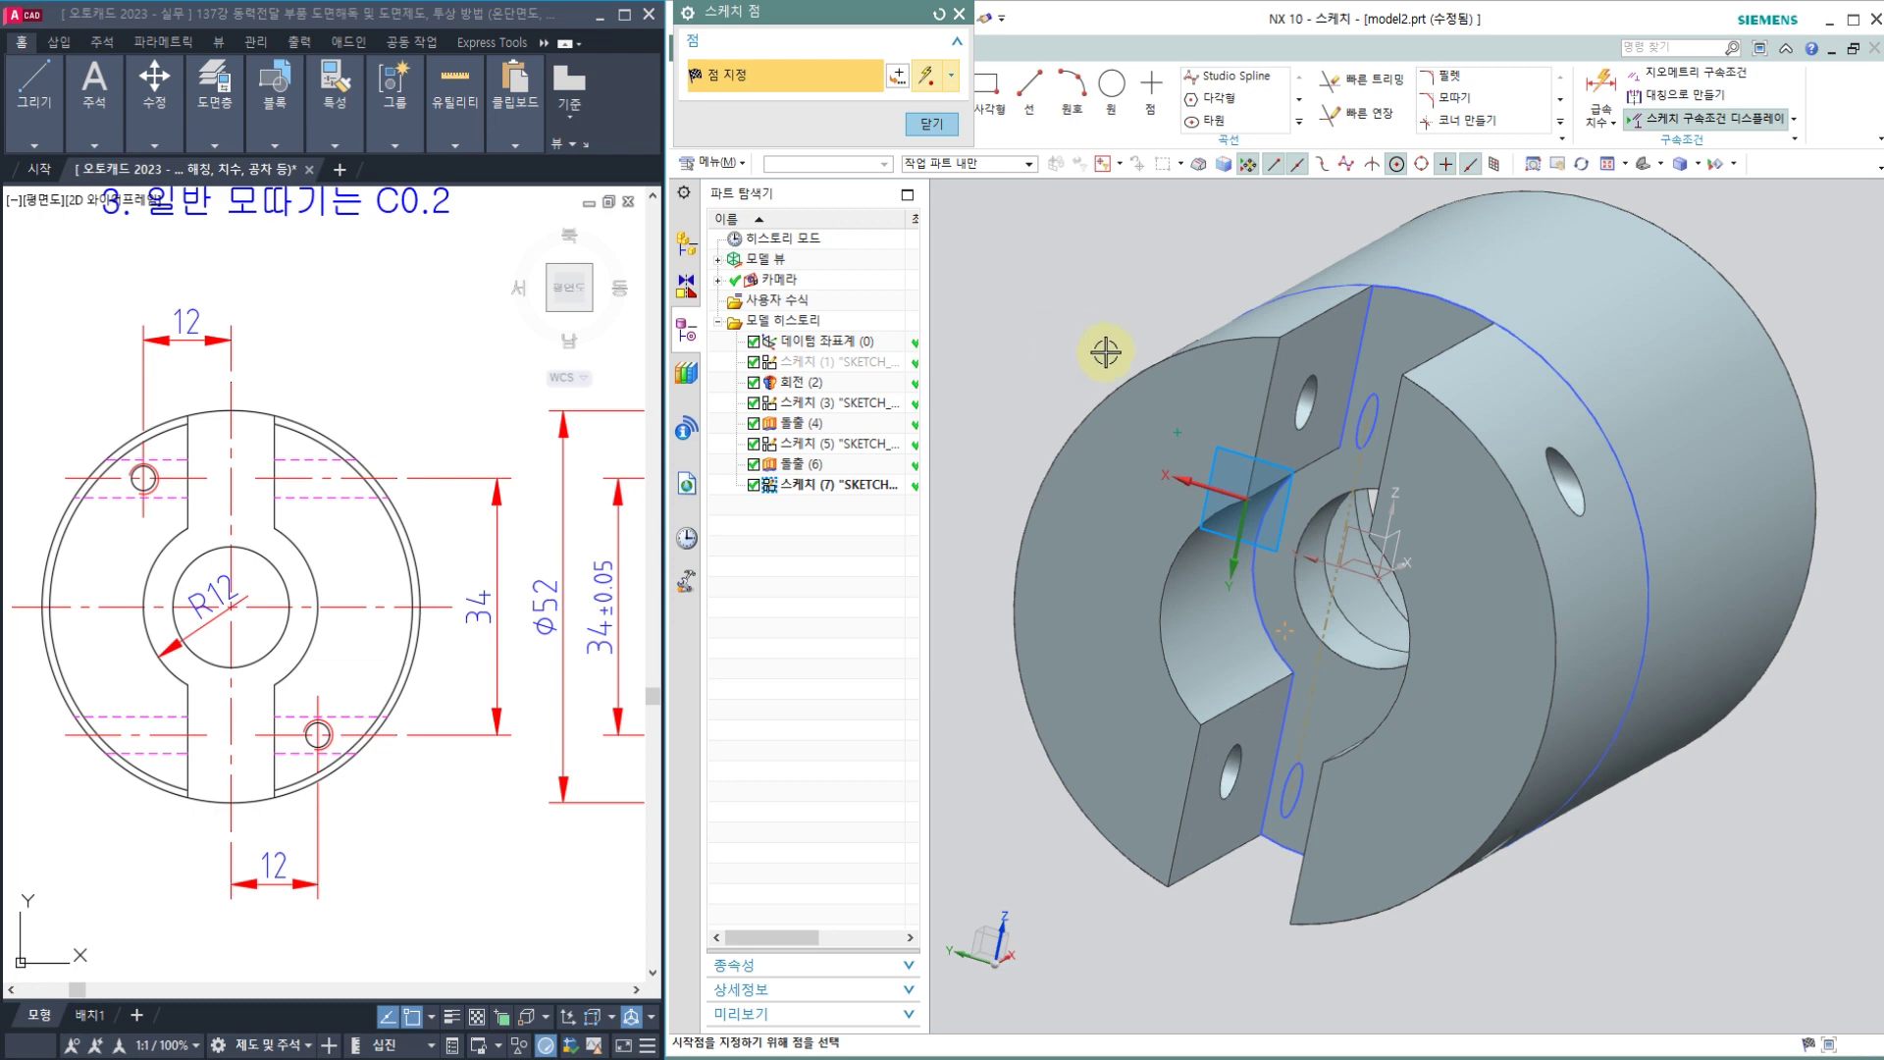
{"action": "key", "text": "F8"}
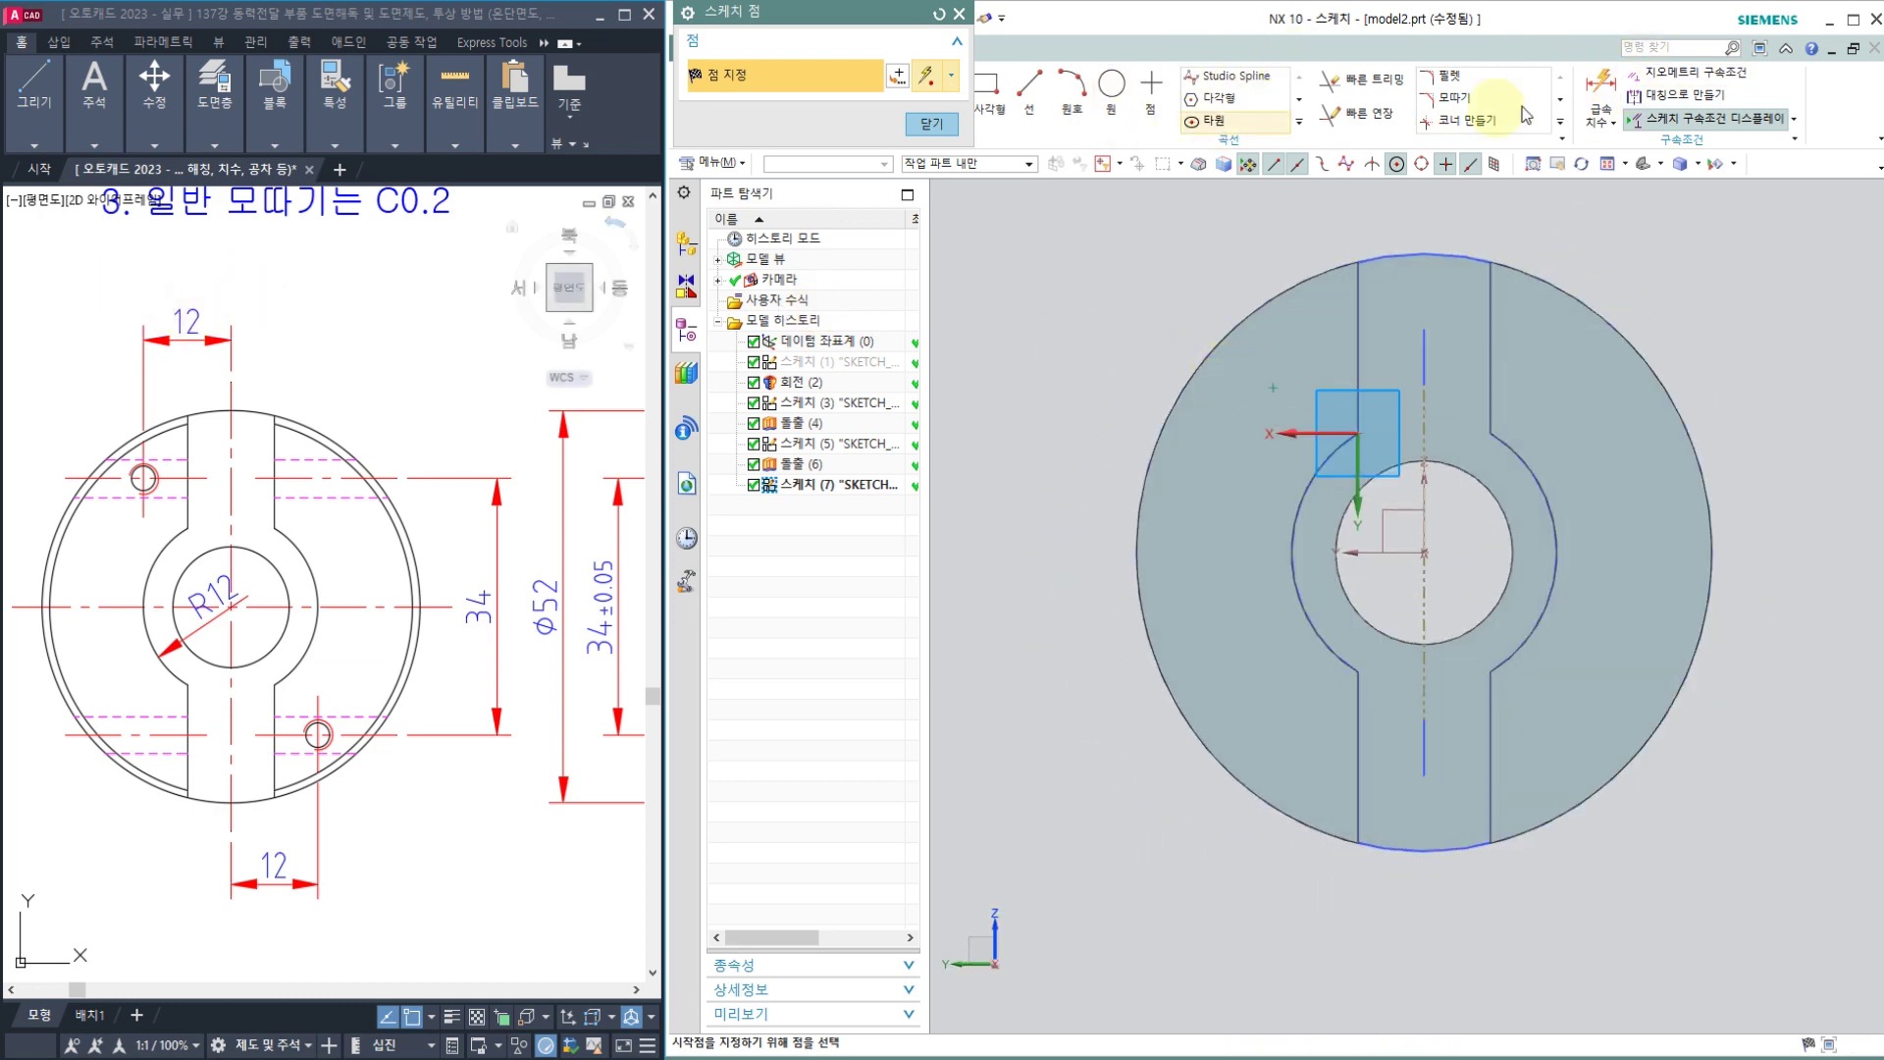
Step: Dimension the hole point 12 mm horizontally from the part's vertical centre axis
{"action": "left_click", "coordinate": [1602, 88]}
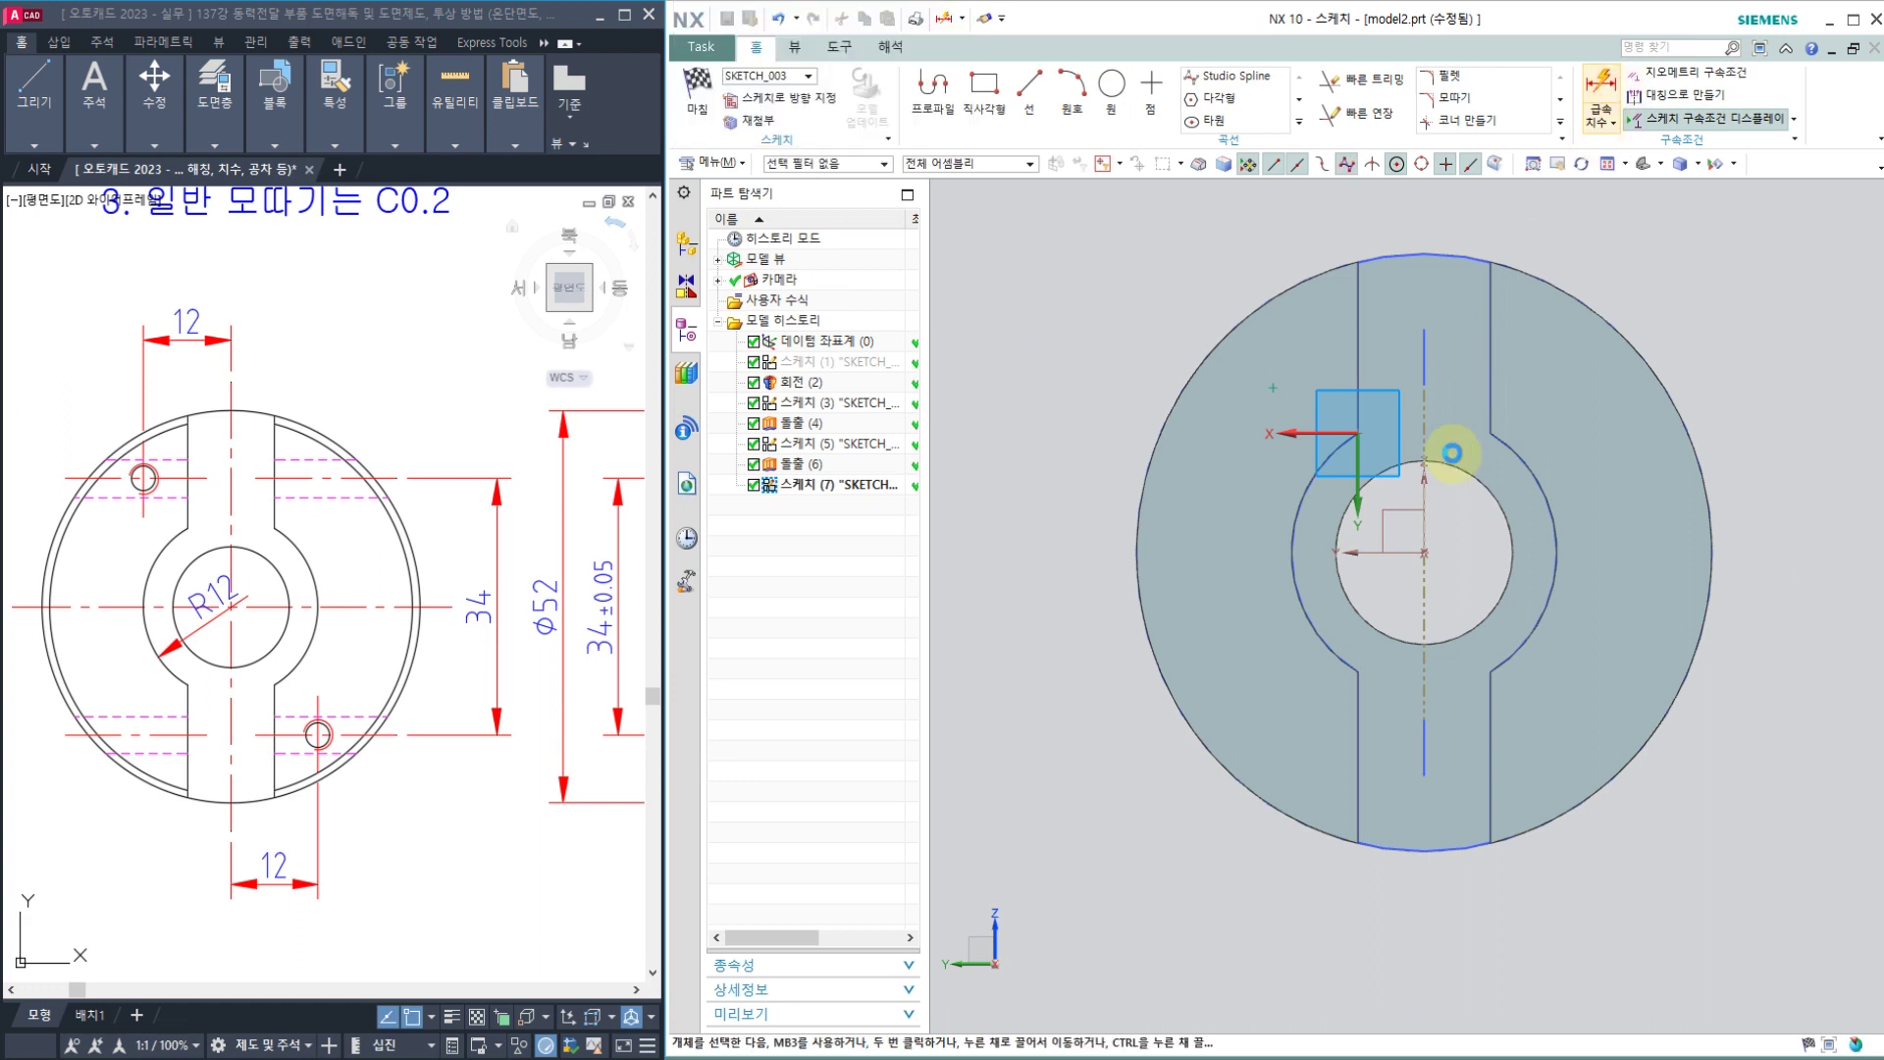
{"action": "left_click", "coordinate": [1418, 505]}
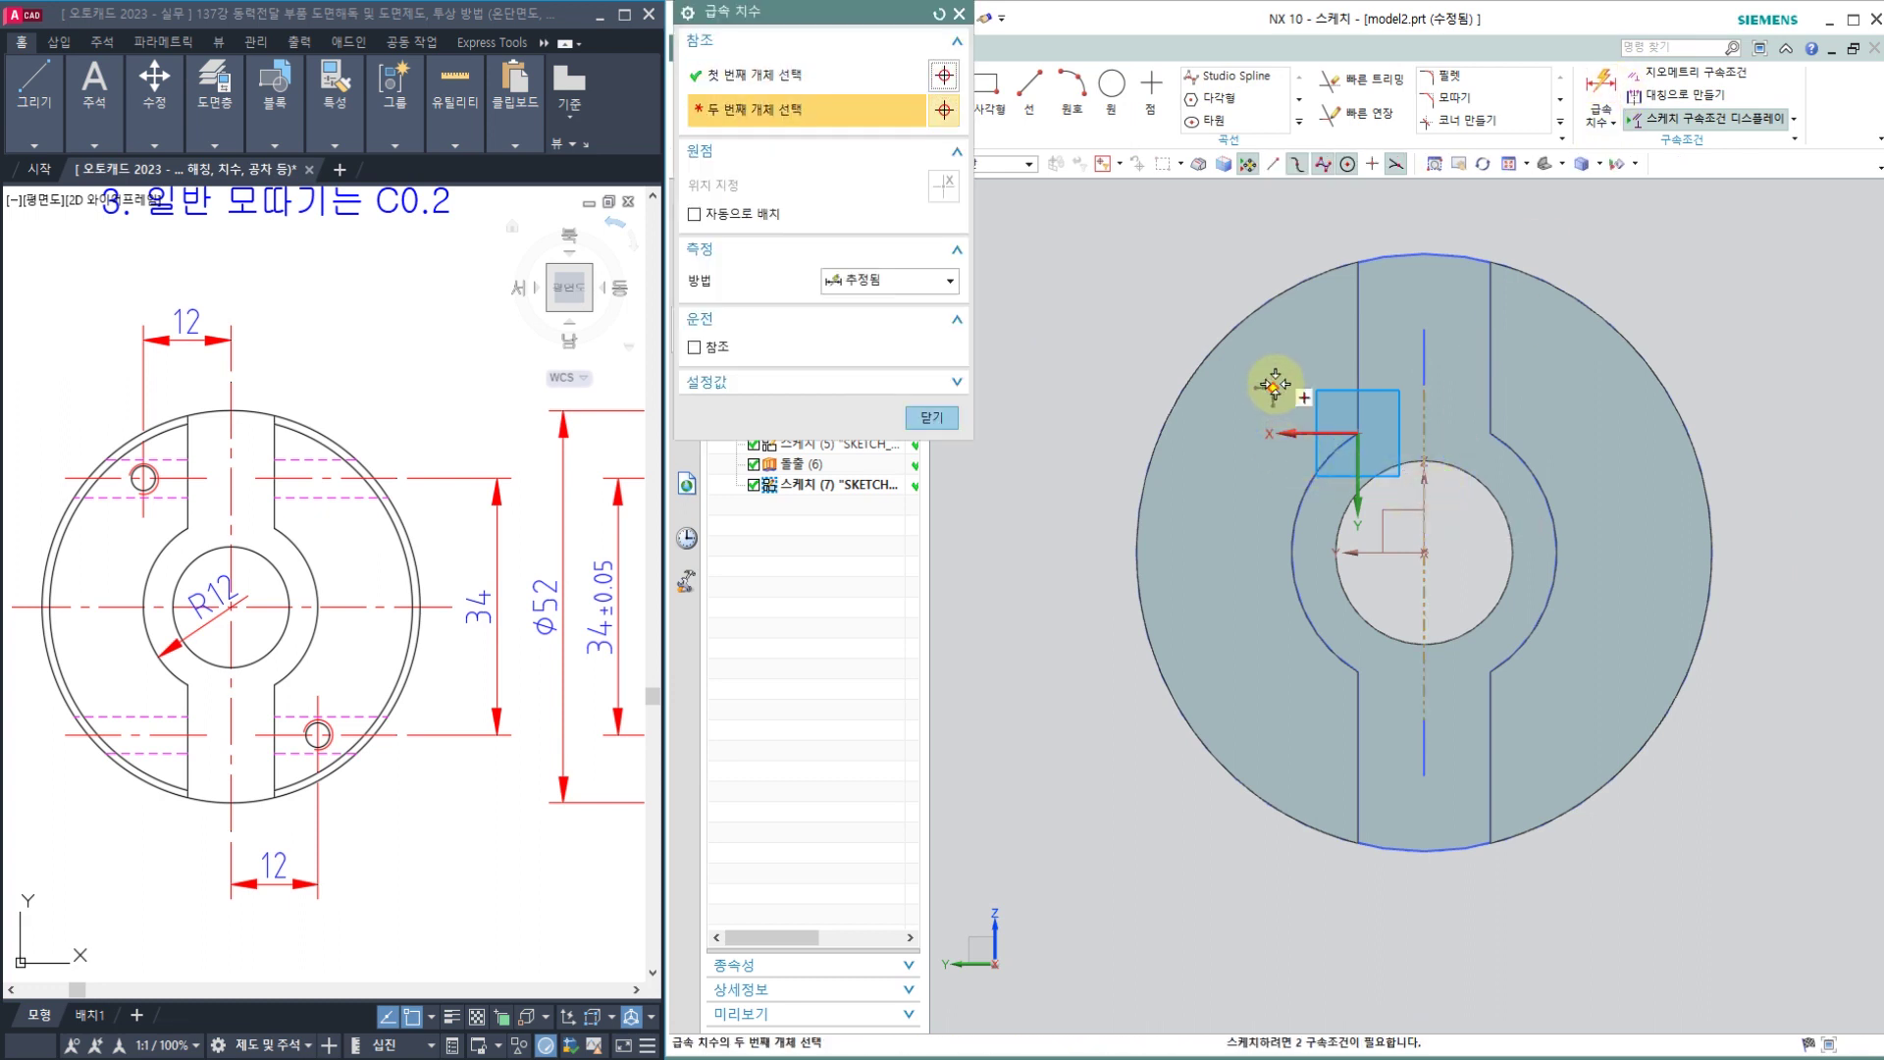
{"action": "left_click", "coordinate": [1274, 382]}
{"action": "left_click", "coordinate": [1272, 239]}
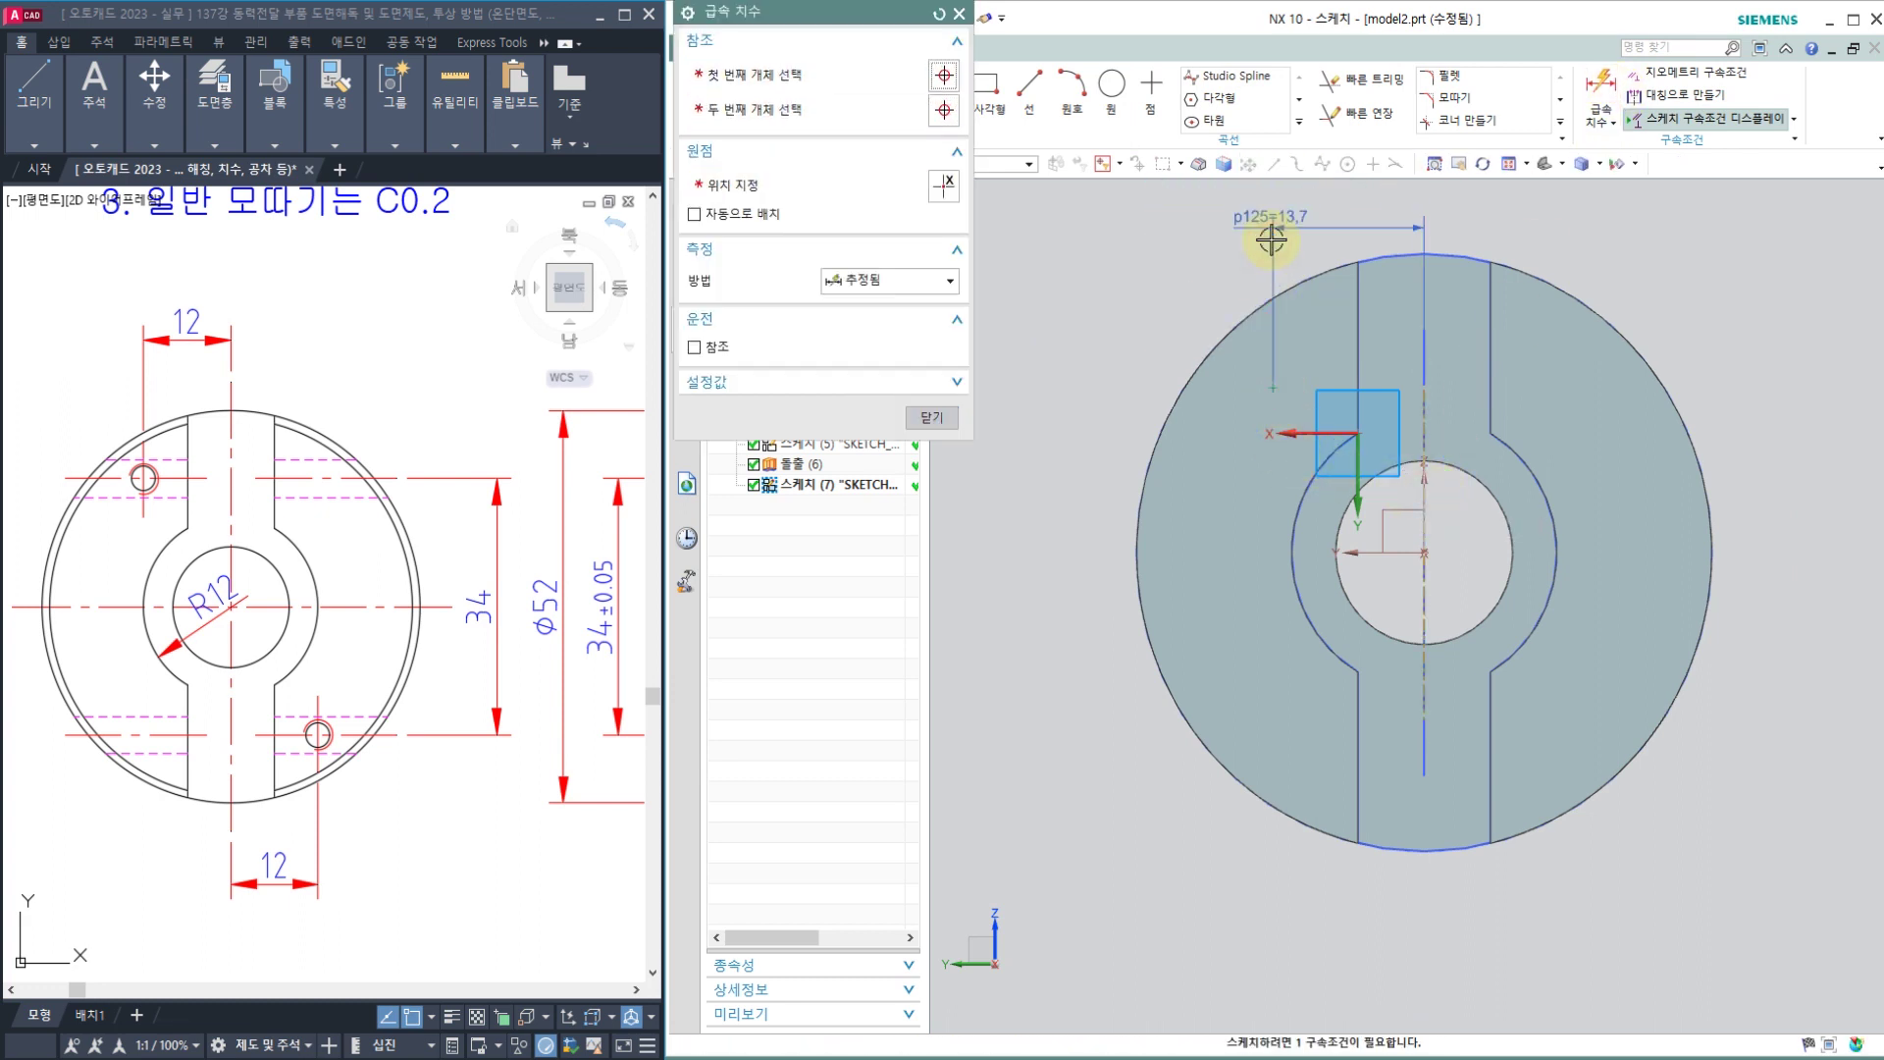
{"action": "type", "text": "12"}
{"action": "key", "text": "Return"}
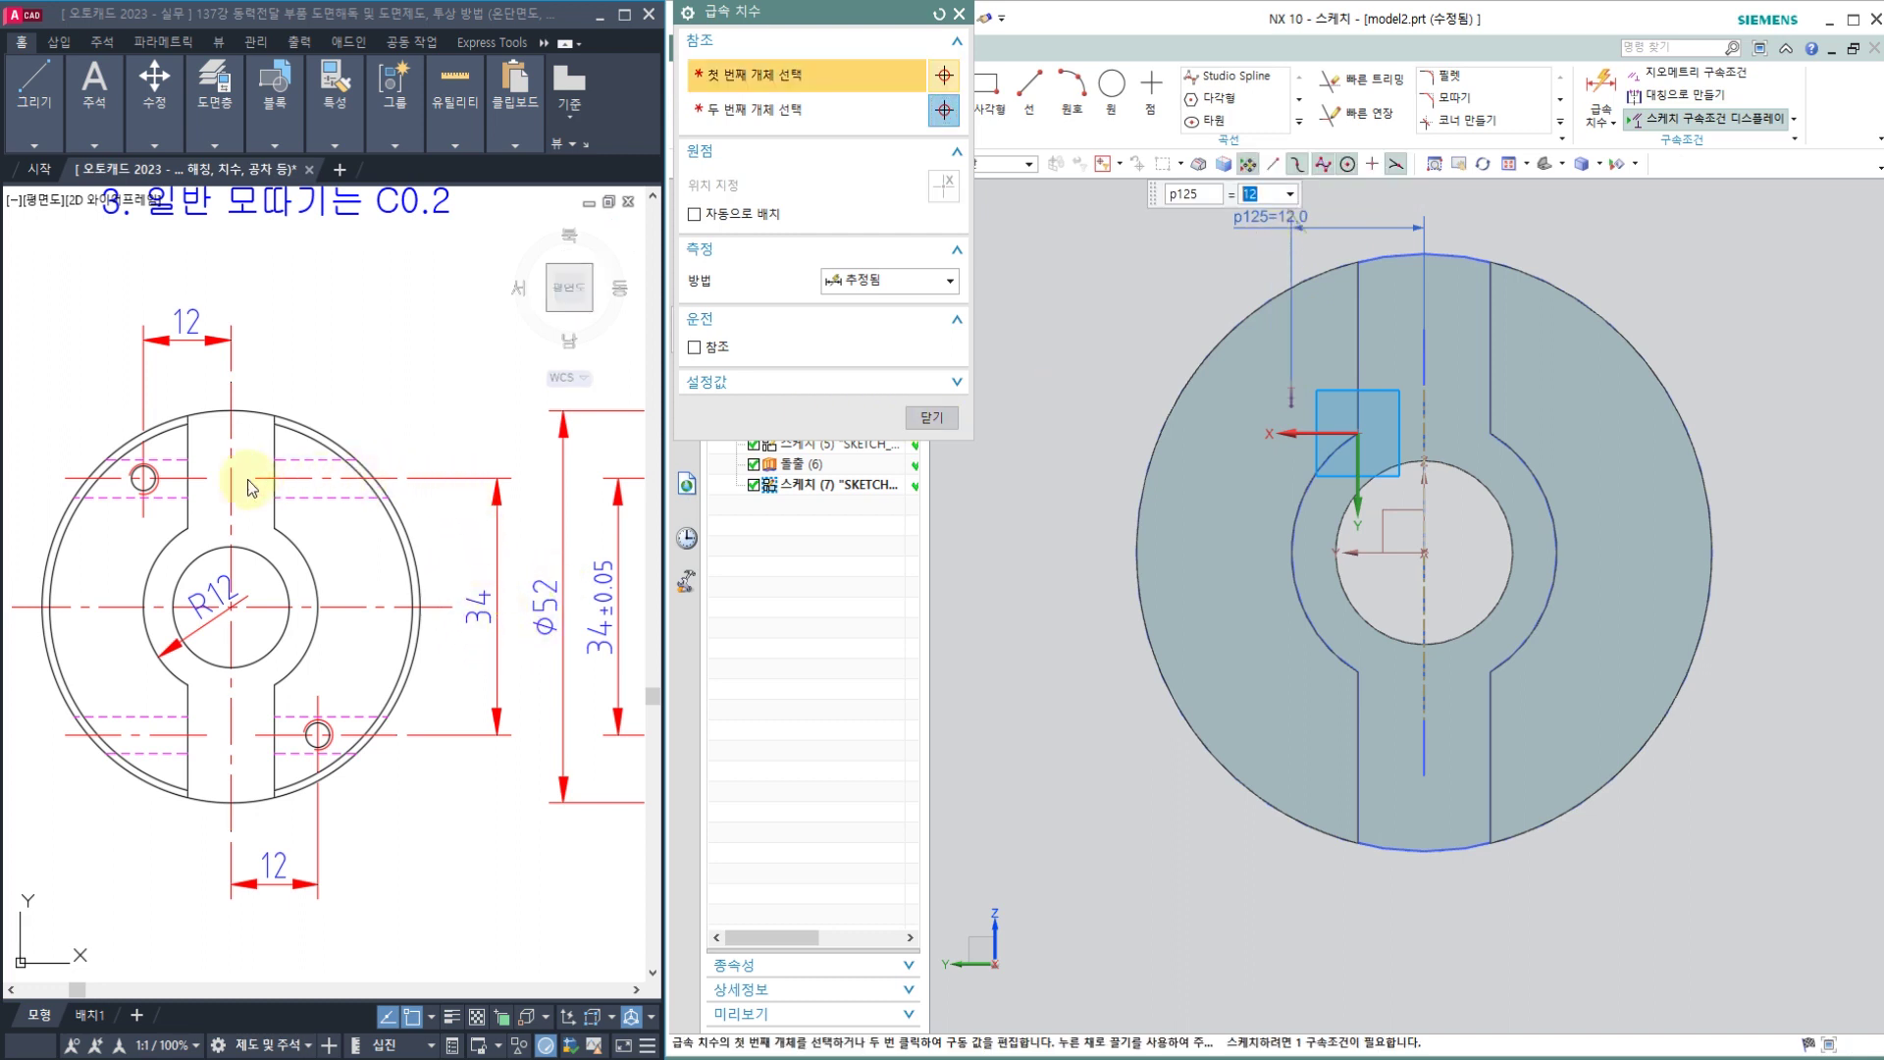
Step: Dimension the hole point 34/2 mm vertically from the horizontal centre axis and finish the sketch
{"action": "left_click", "coordinate": [1371, 552]}
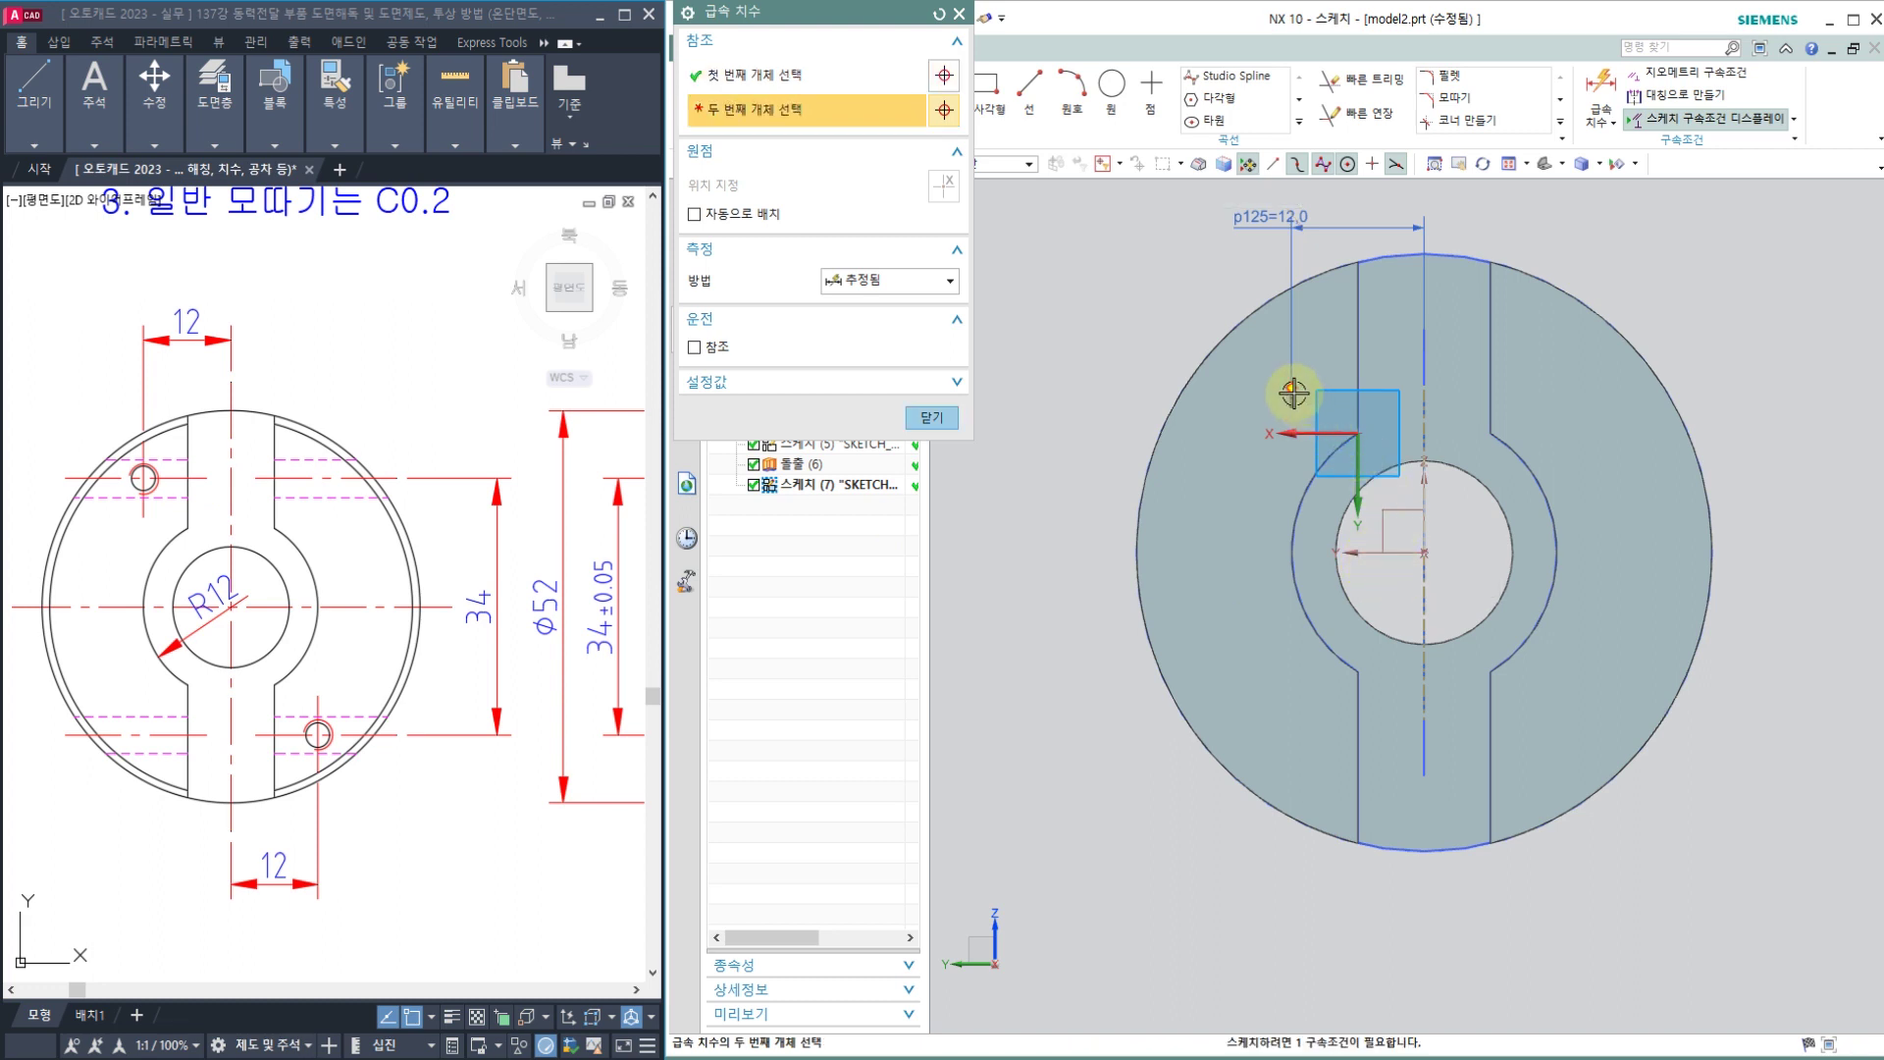
{"action": "left_click", "coordinate": [1239, 394]}
{"action": "left_click", "coordinate": [1052, 438]}
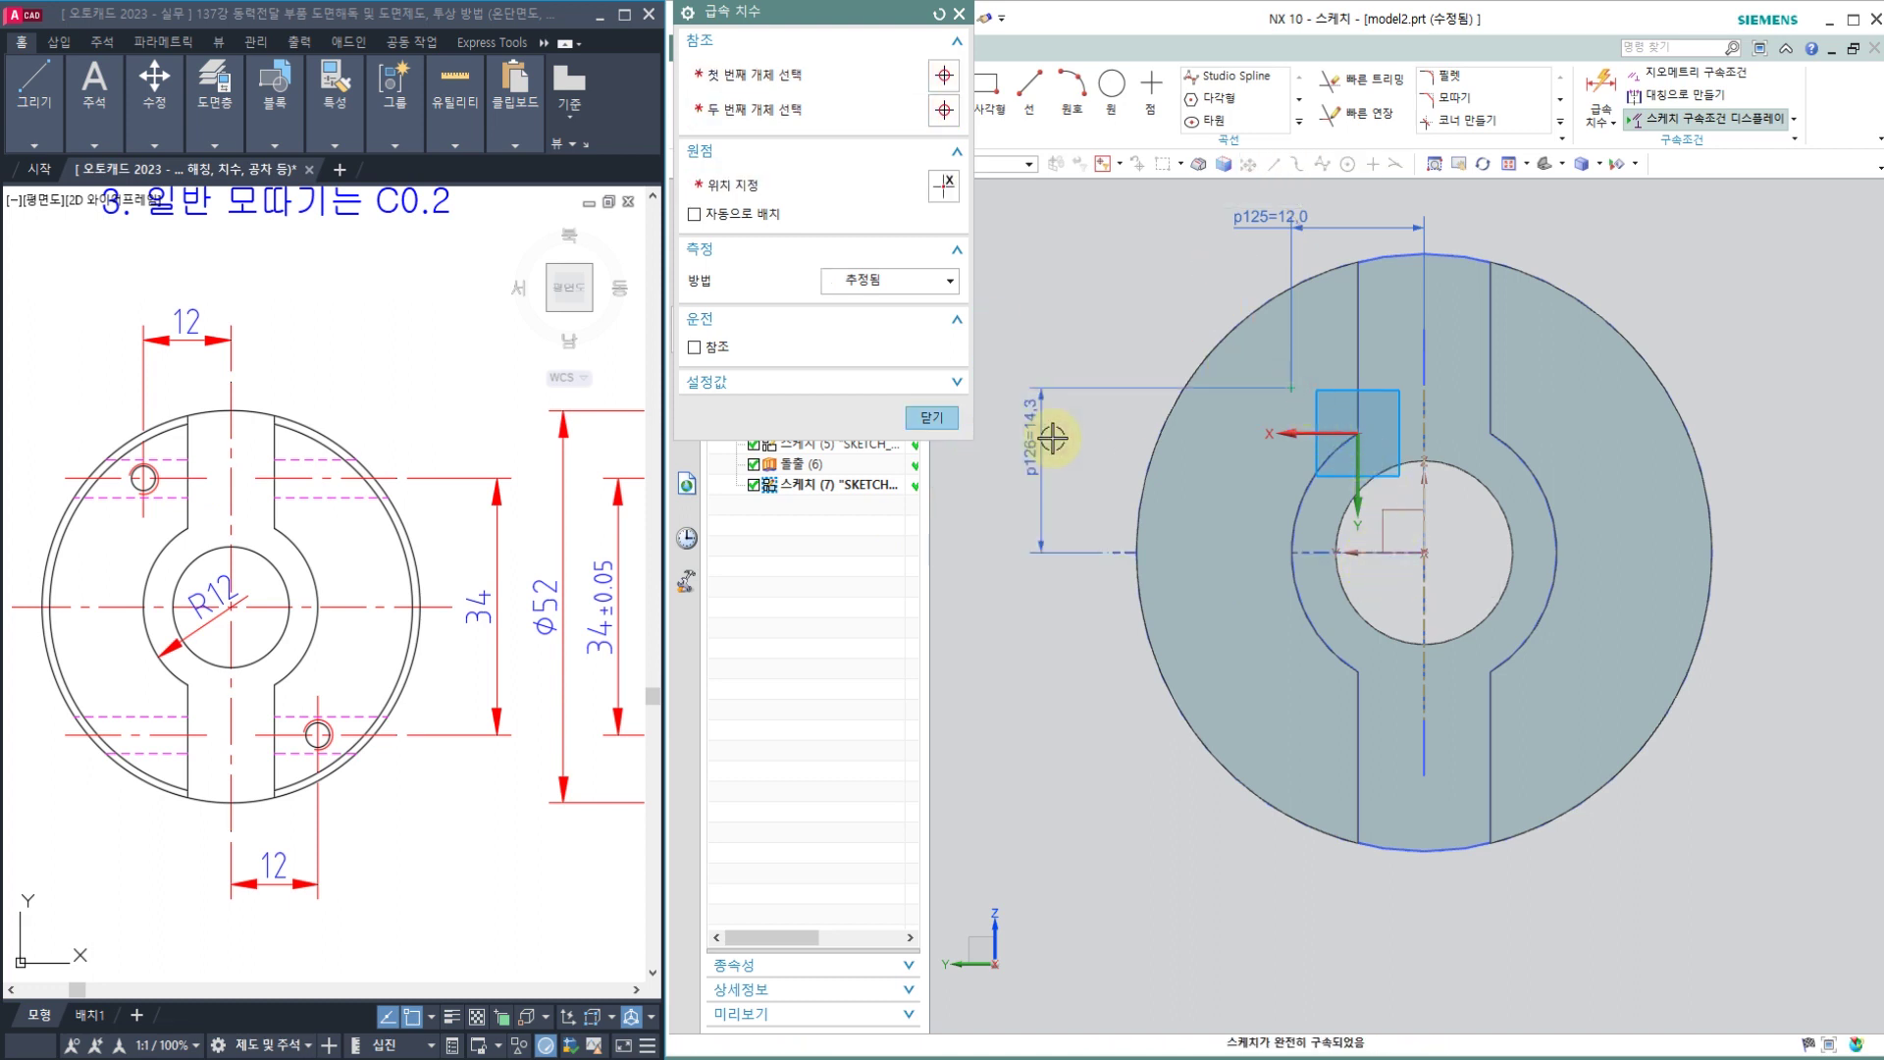
{"action": "type", "text": "34/2"}
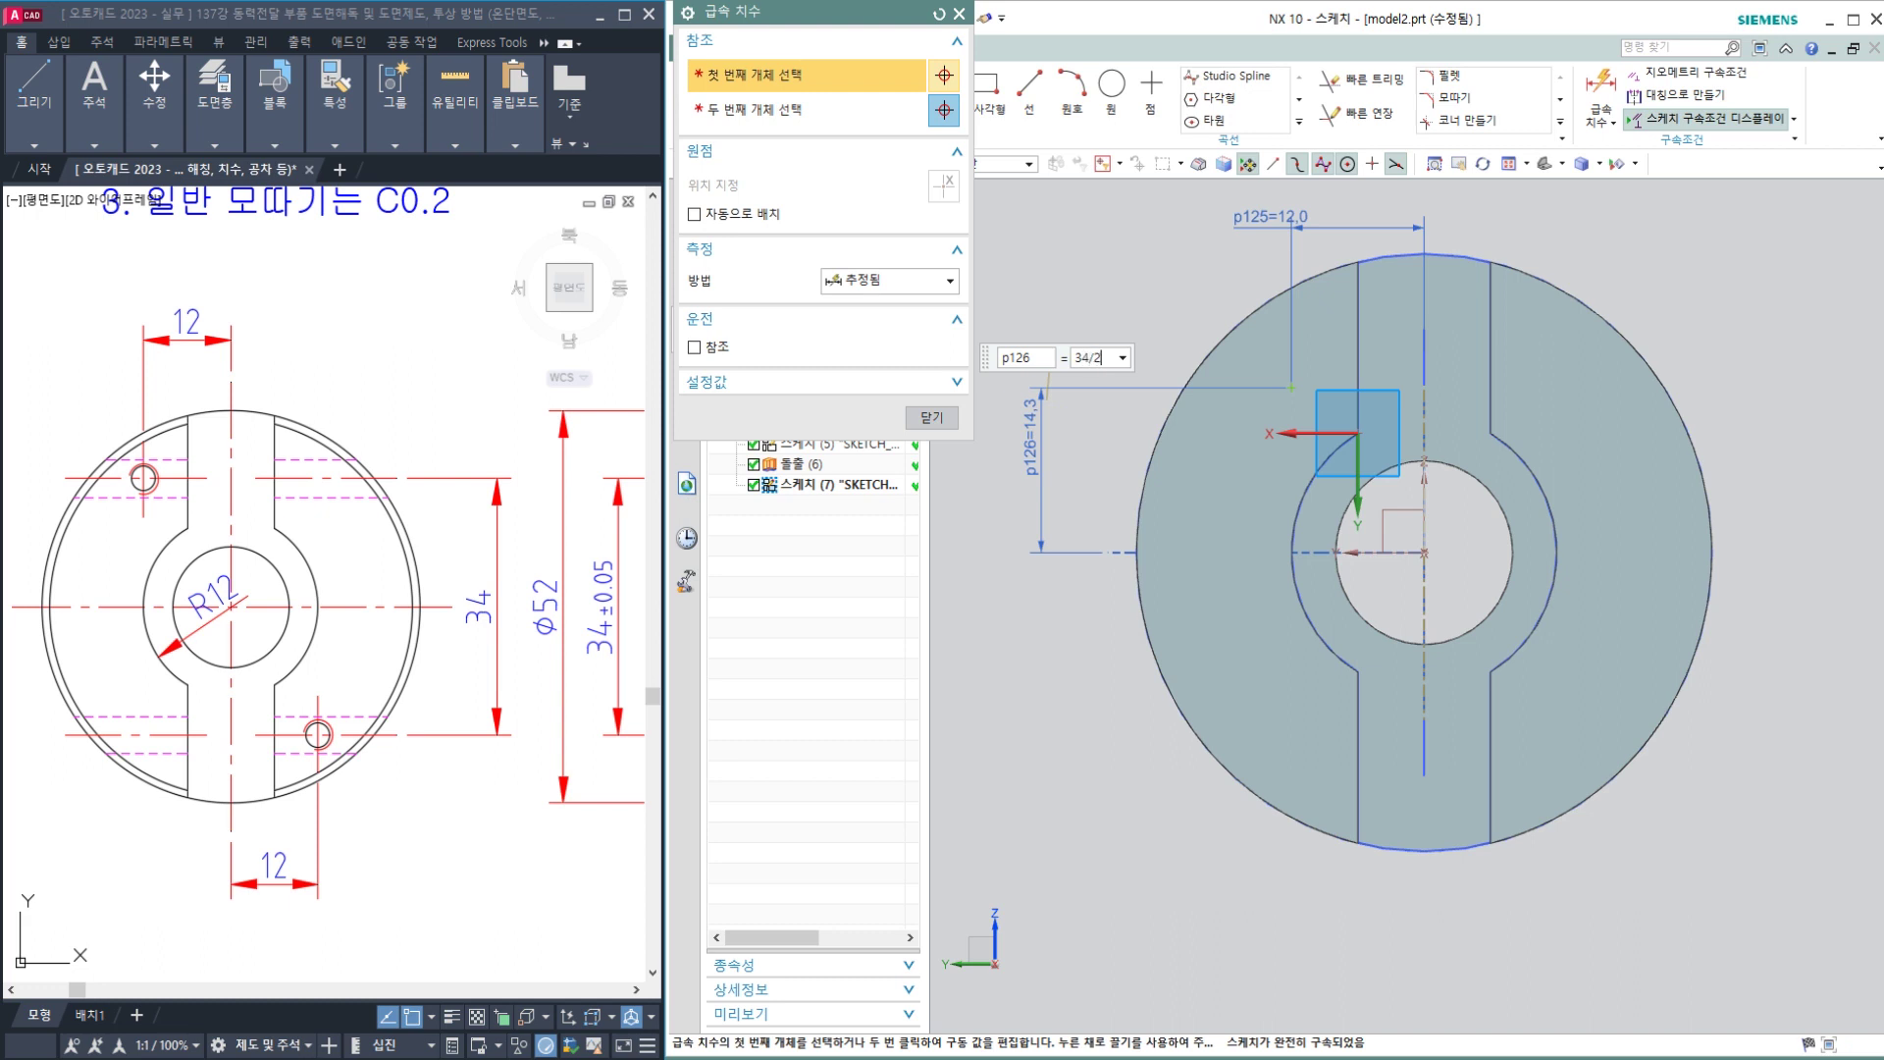
{"action": "key", "text": "Return"}
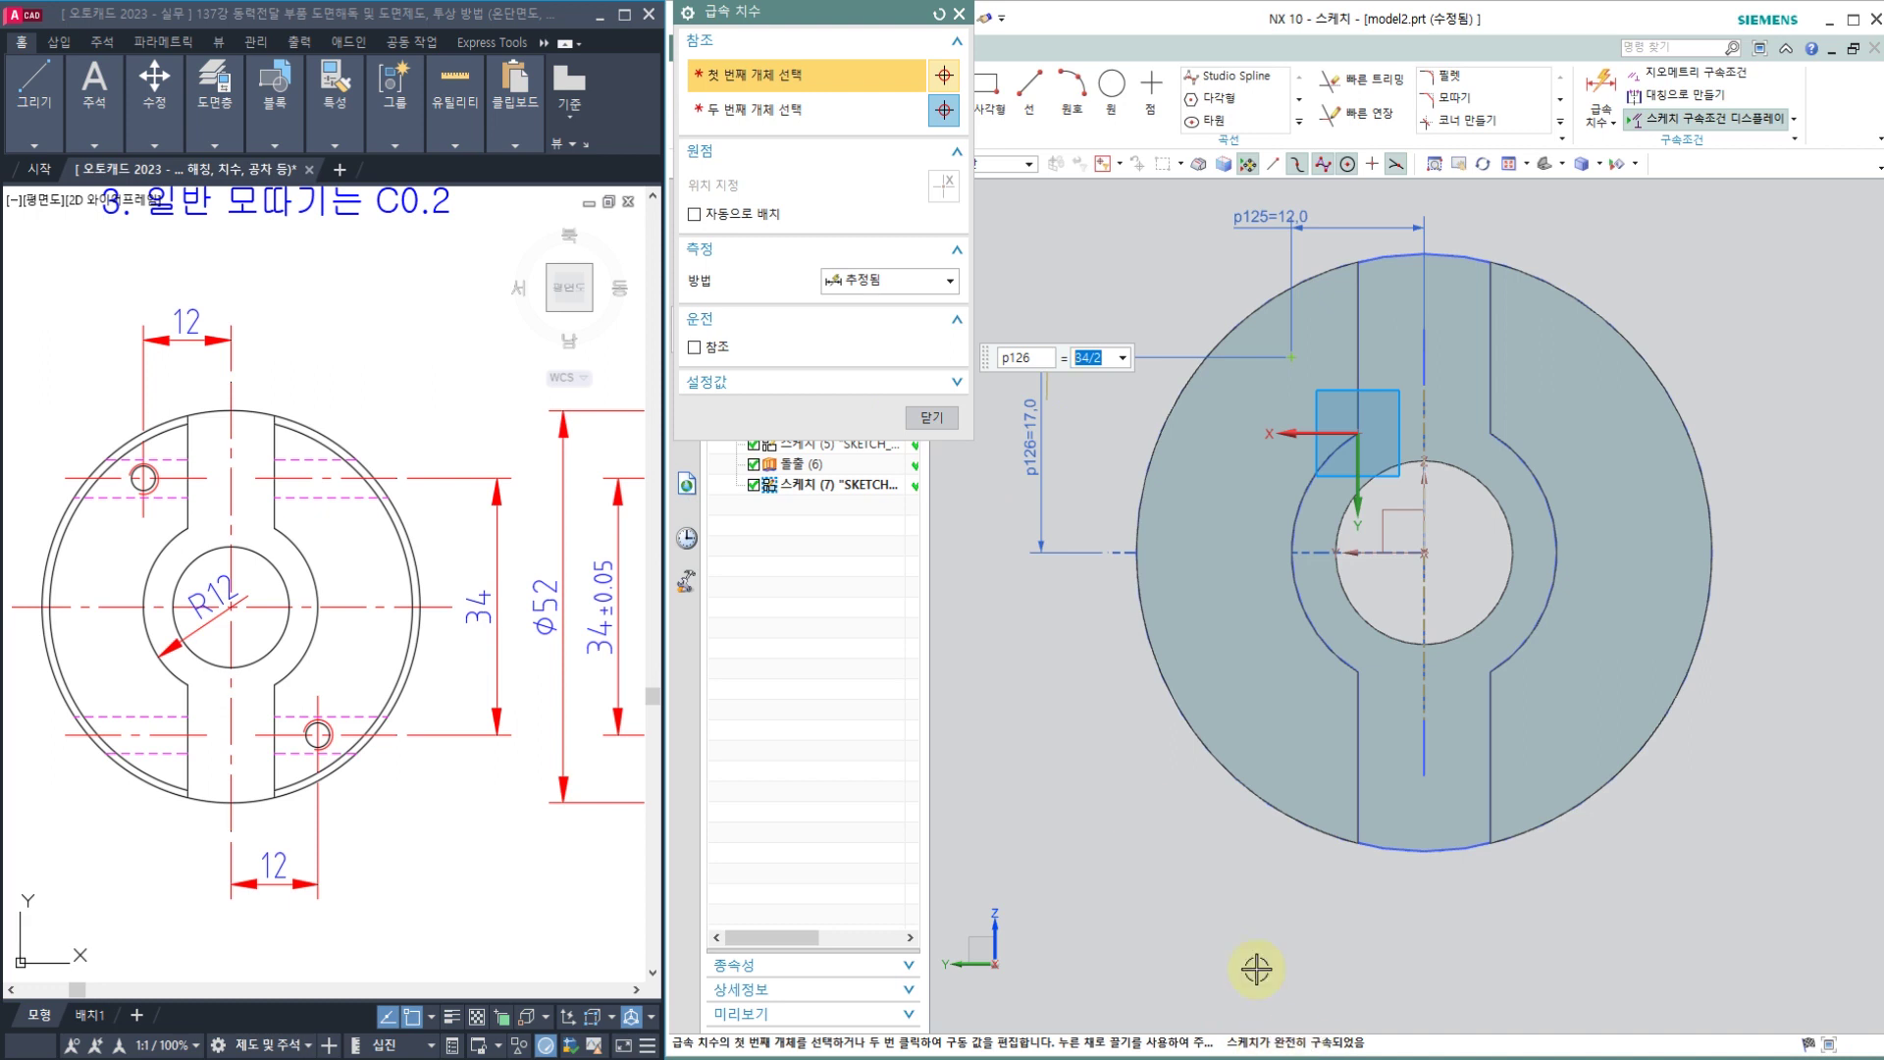
{"action": "left_click", "coordinate": [924, 420]}
{"action": "left_click", "coordinate": [698, 90]}
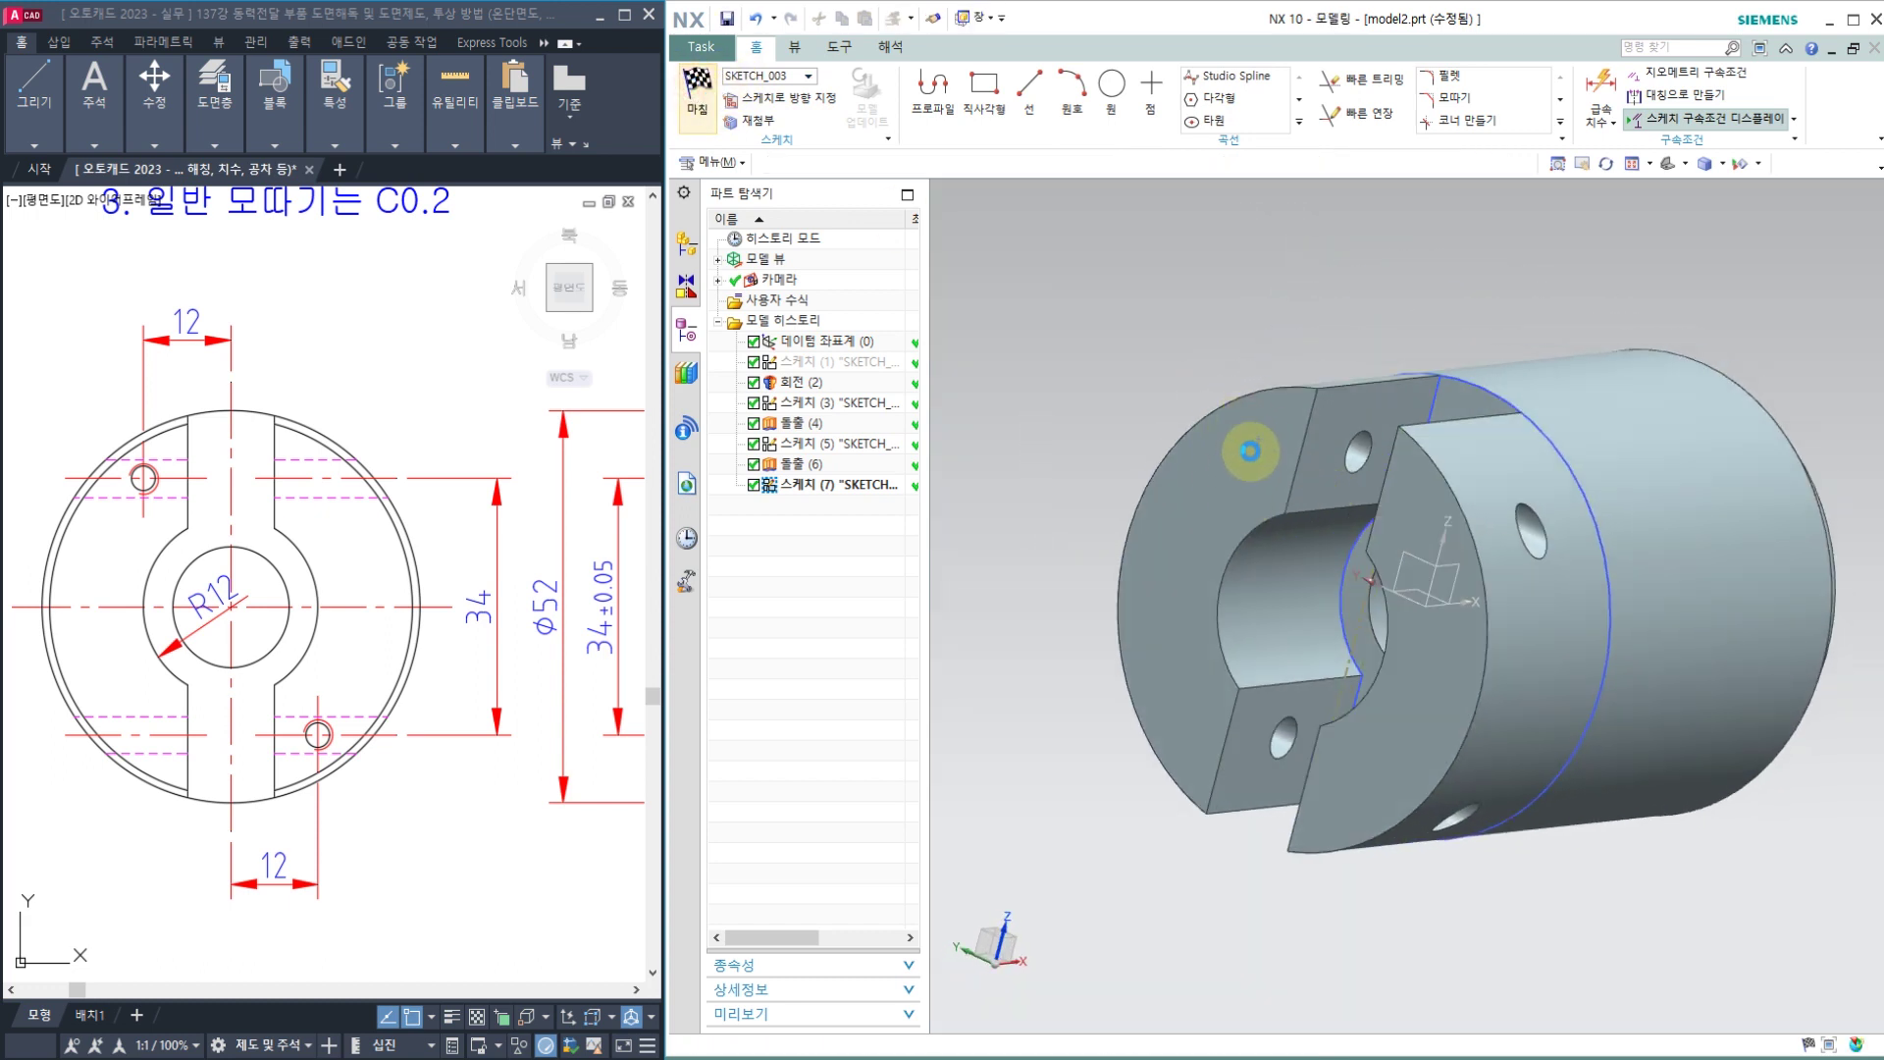
Step: Set the threaded hole's size to M4 x 0.7, following the 2-M4 callout in the AutoCAD drawing
{"action": "left_click", "coordinate": [70, 453]}
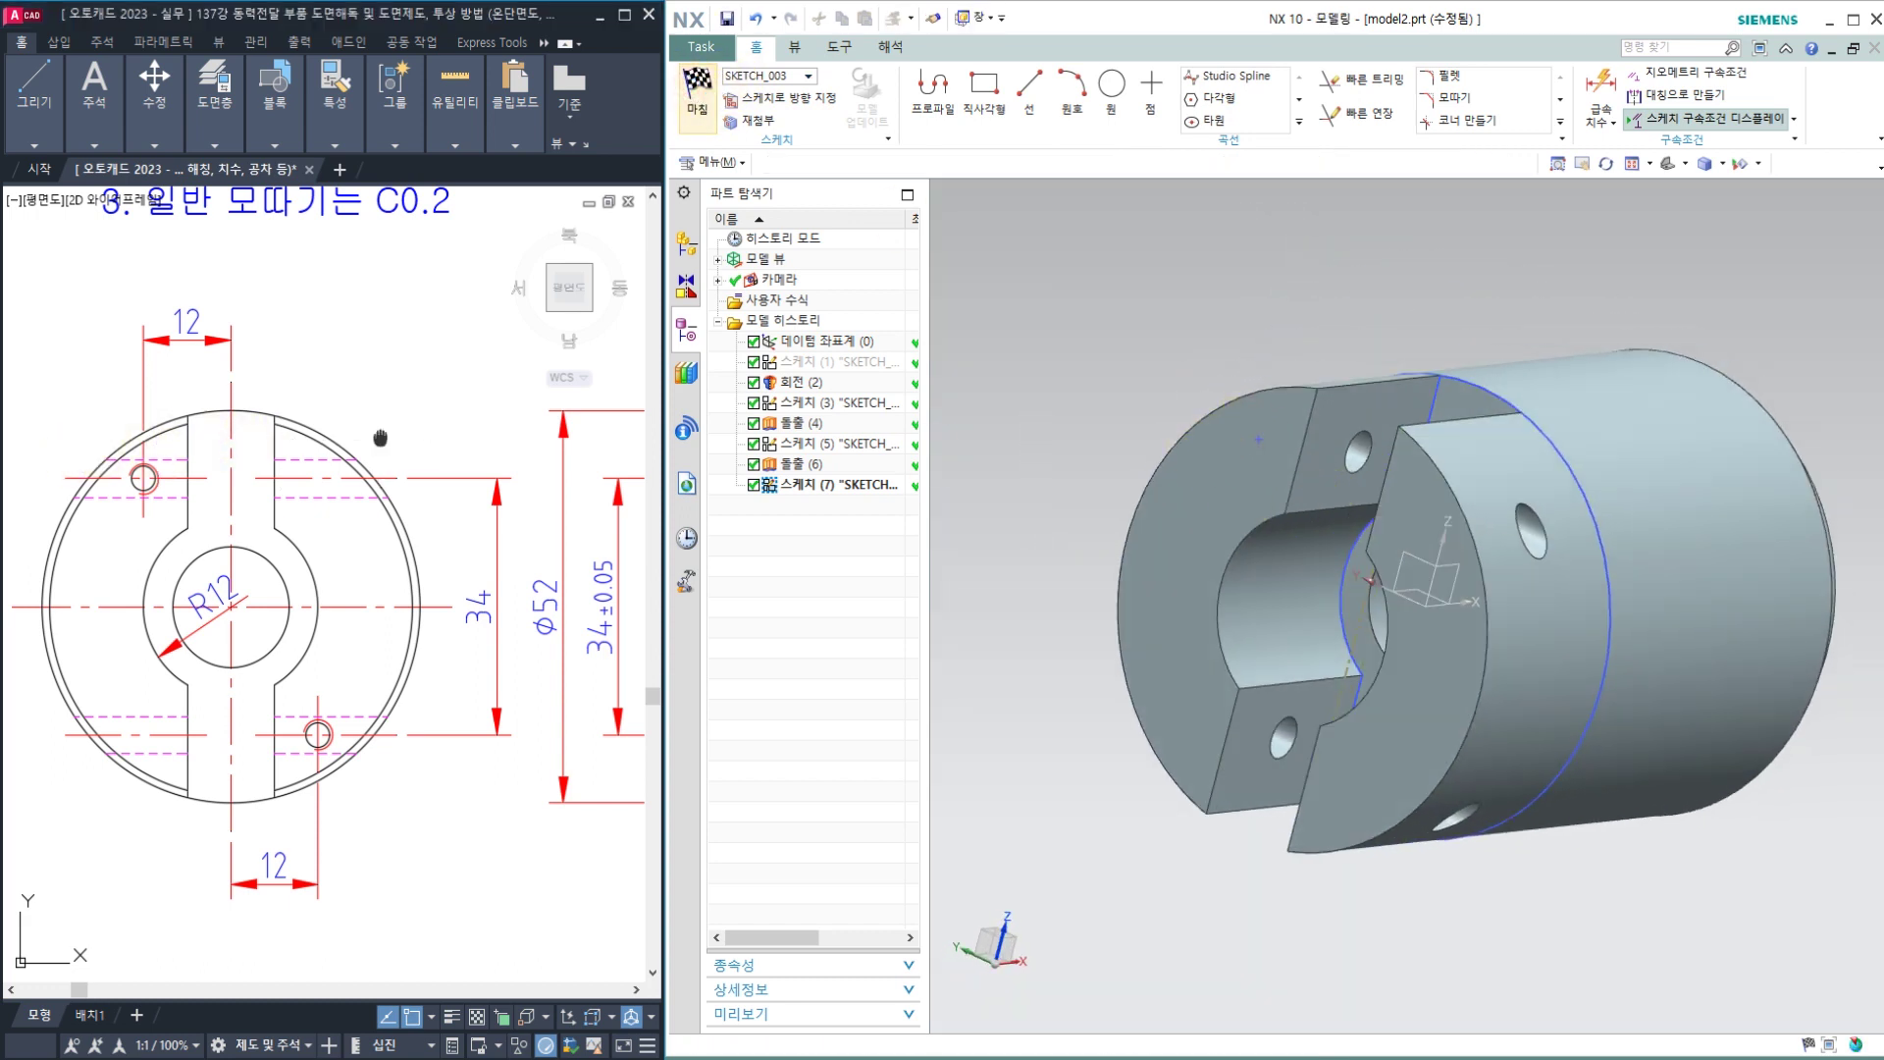
{"action": "middle_click_drag", "start_coordinate": [380, 438], "coordinate": [214, 553]}
{"action": "middle_click_drag", "start_coordinate": [296, 490], "coordinate": [128, 589]}
{"action": "middle_click_drag", "start_coordinate": [346, 397], "coordinate": [363, 649]}
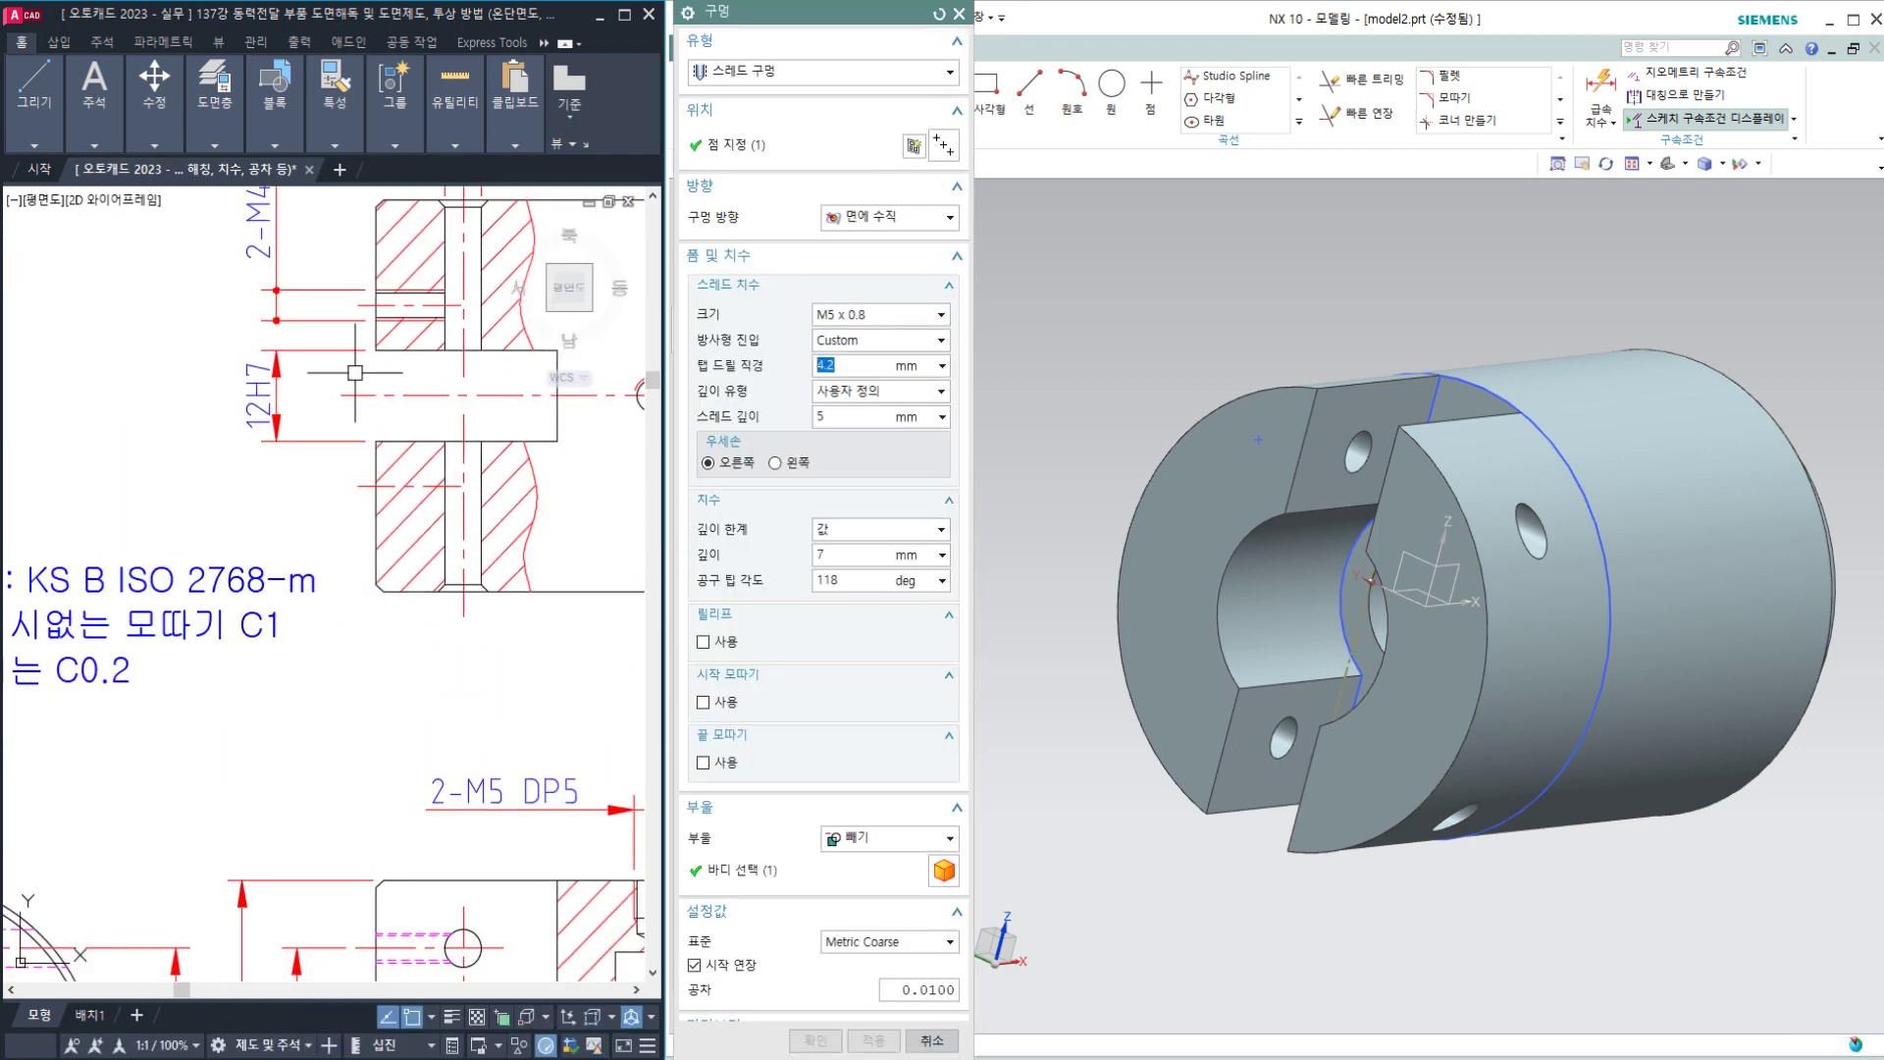
{"action": "left_click", "coordinate": [822, 78]}
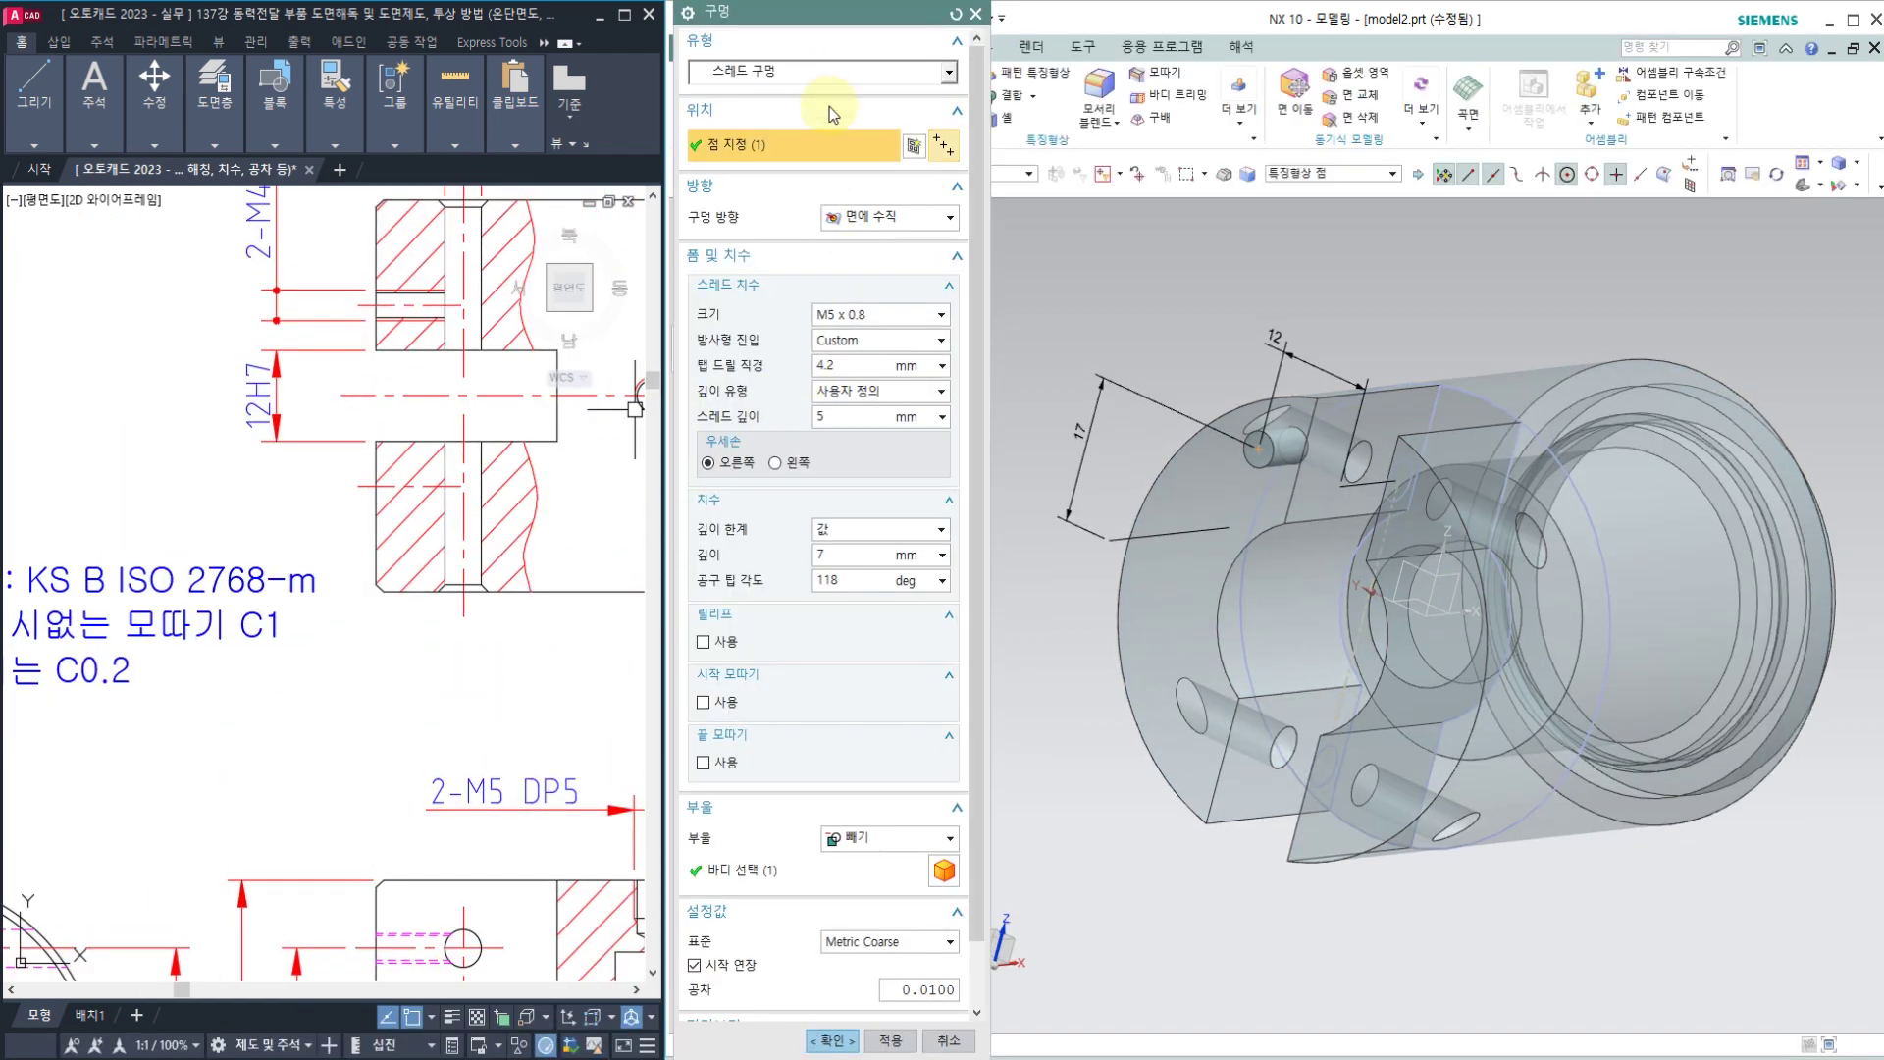
{"action": "left_click", "coordinate": [937, 315]}
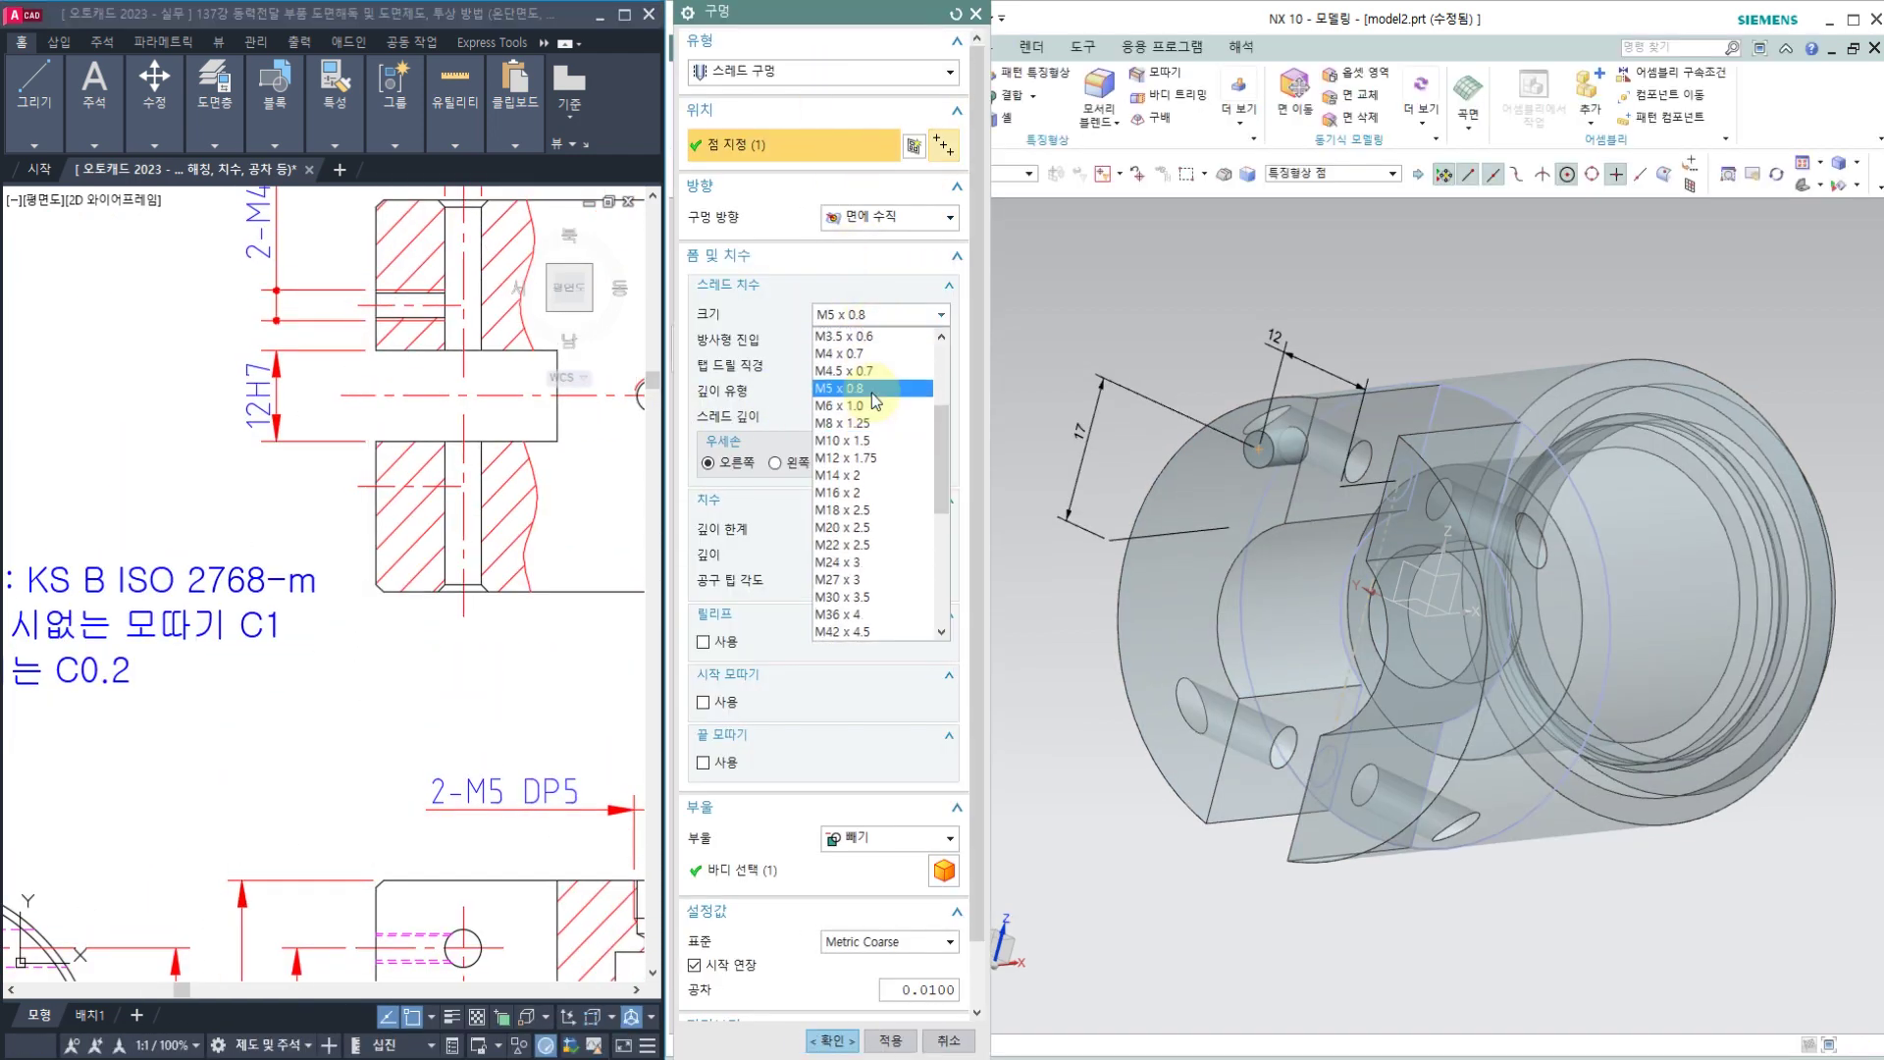
{"action": "left_click", "coordinate": [839, 353]}
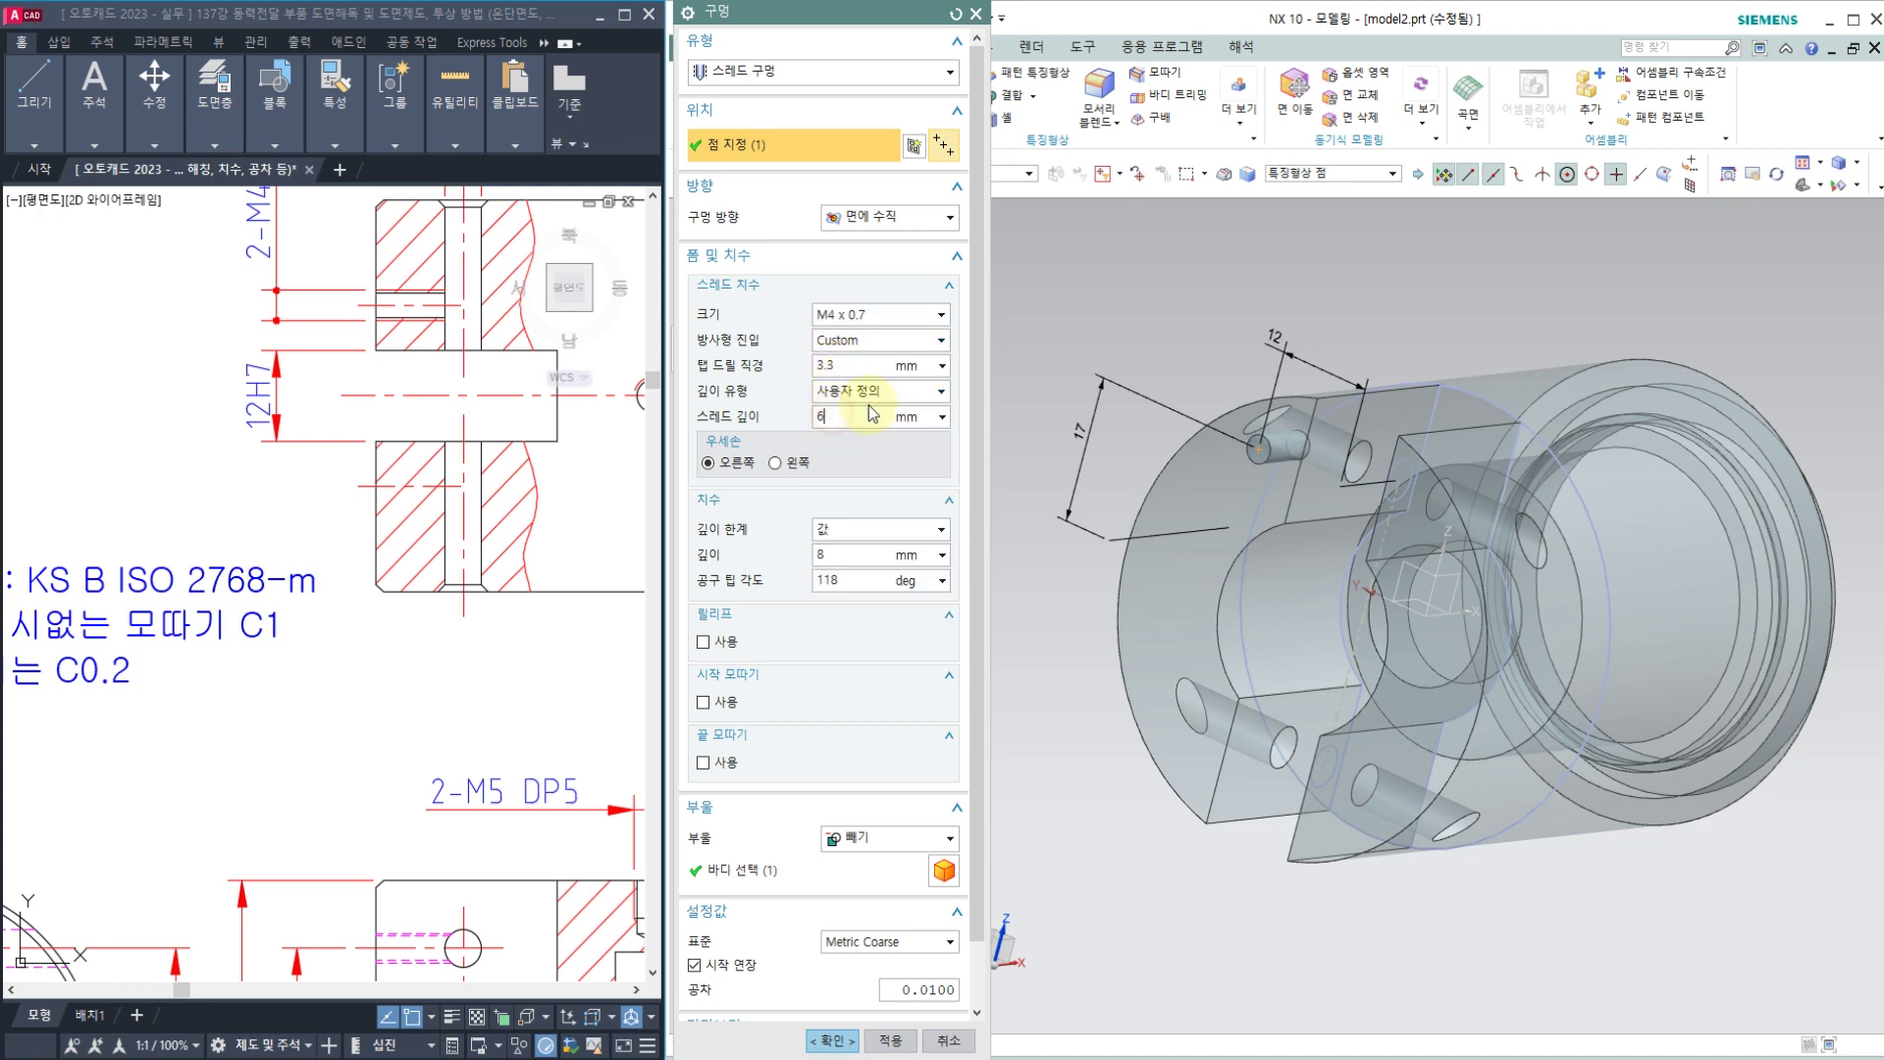
Step: Set the hole's thread length type to full and its depth limit to Until Next
{"action": "left_click", "coordinate": [836, 390]}
{"action": "left_click", "coordinate": [846, 523]}
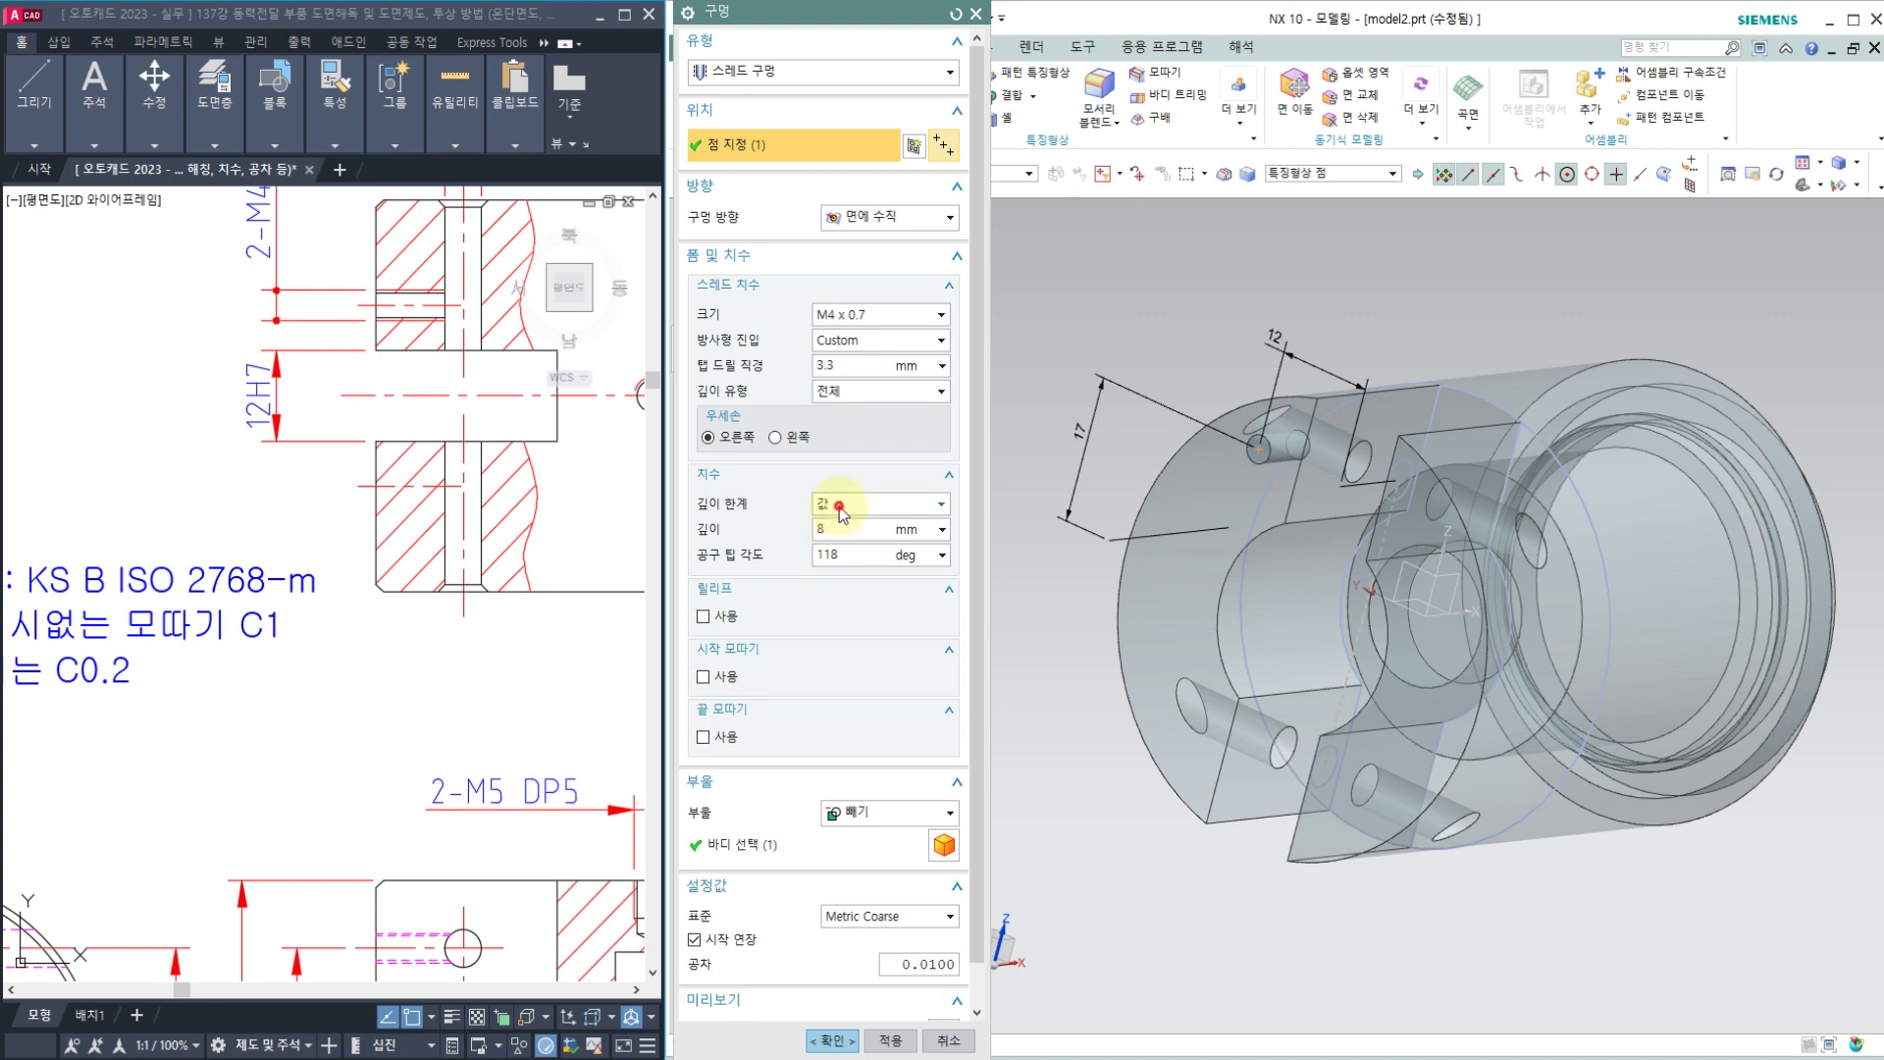
{"action": "left_click", "coordinate": [839, 504]}
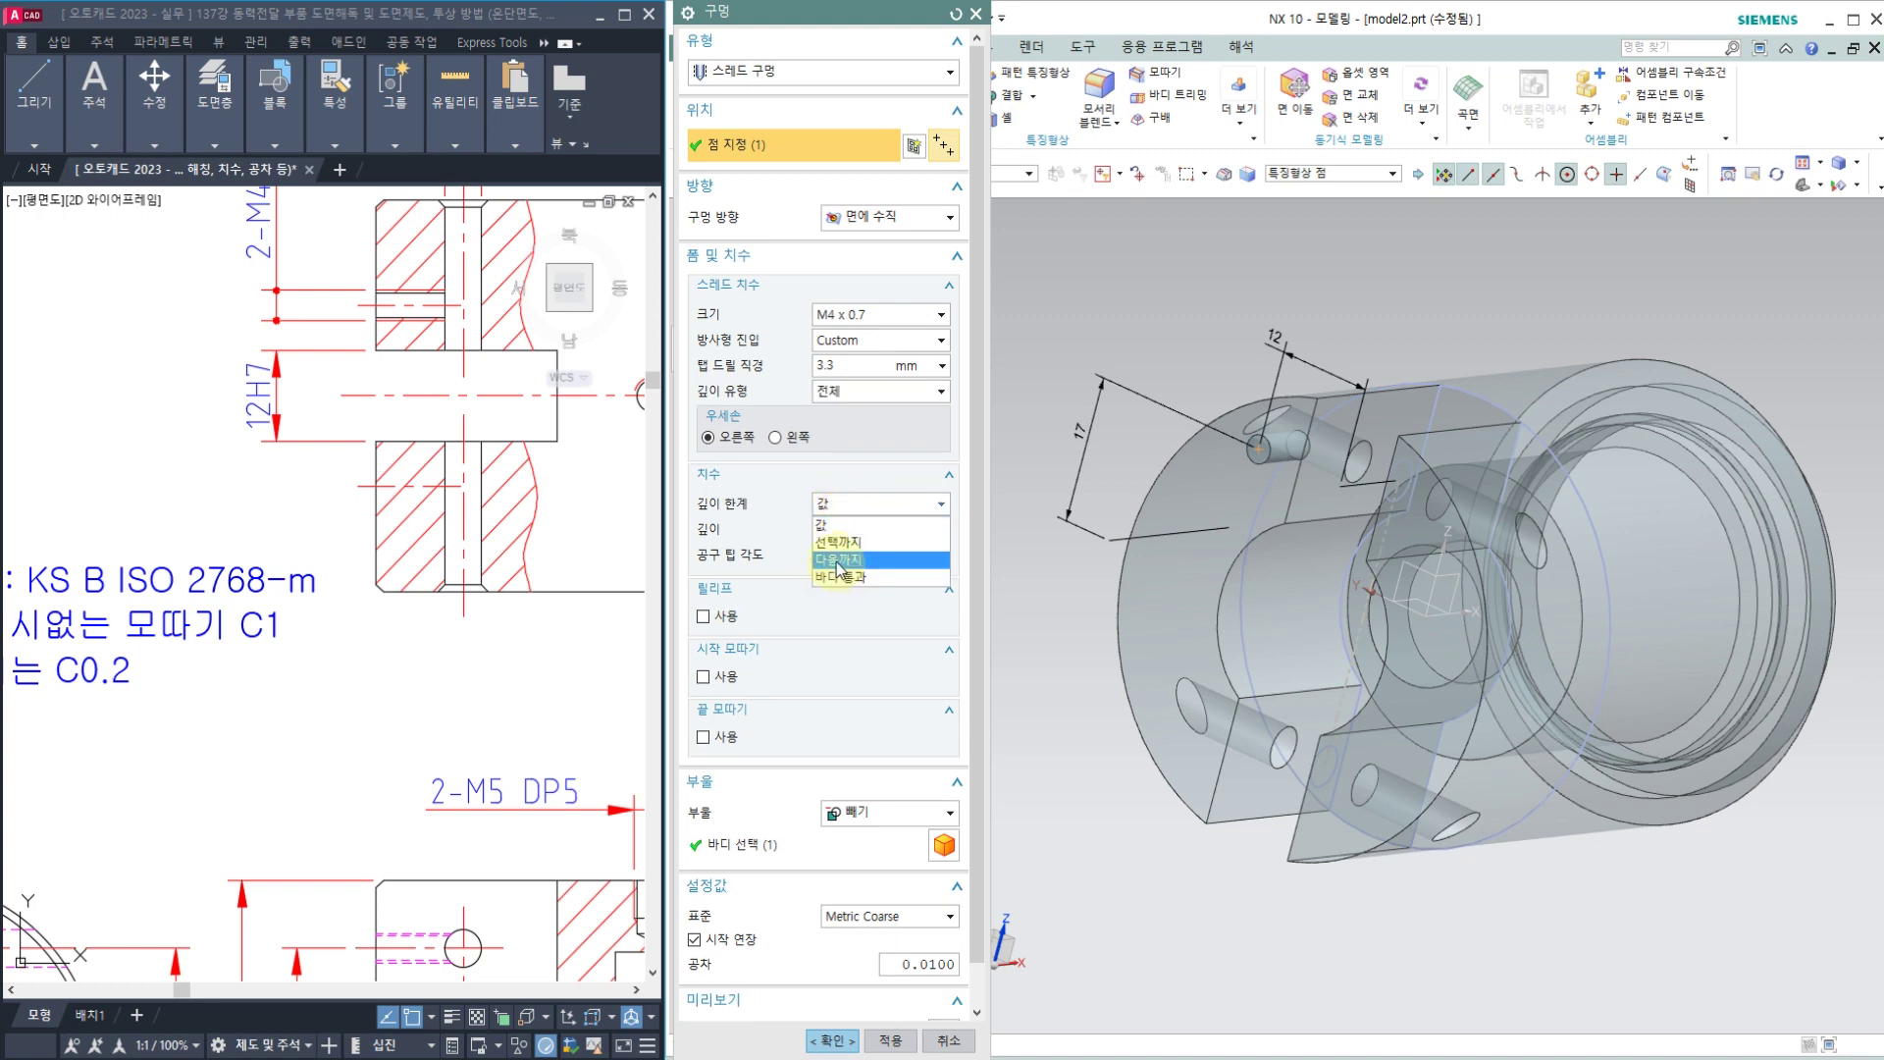
{"action": "left_click", "coordinate": [839, 558]}
Step: Try the Through Body depth limit for the M4 hole and switch back to Until Next
{"action": "left_click", "coordinate": [863, 503]}
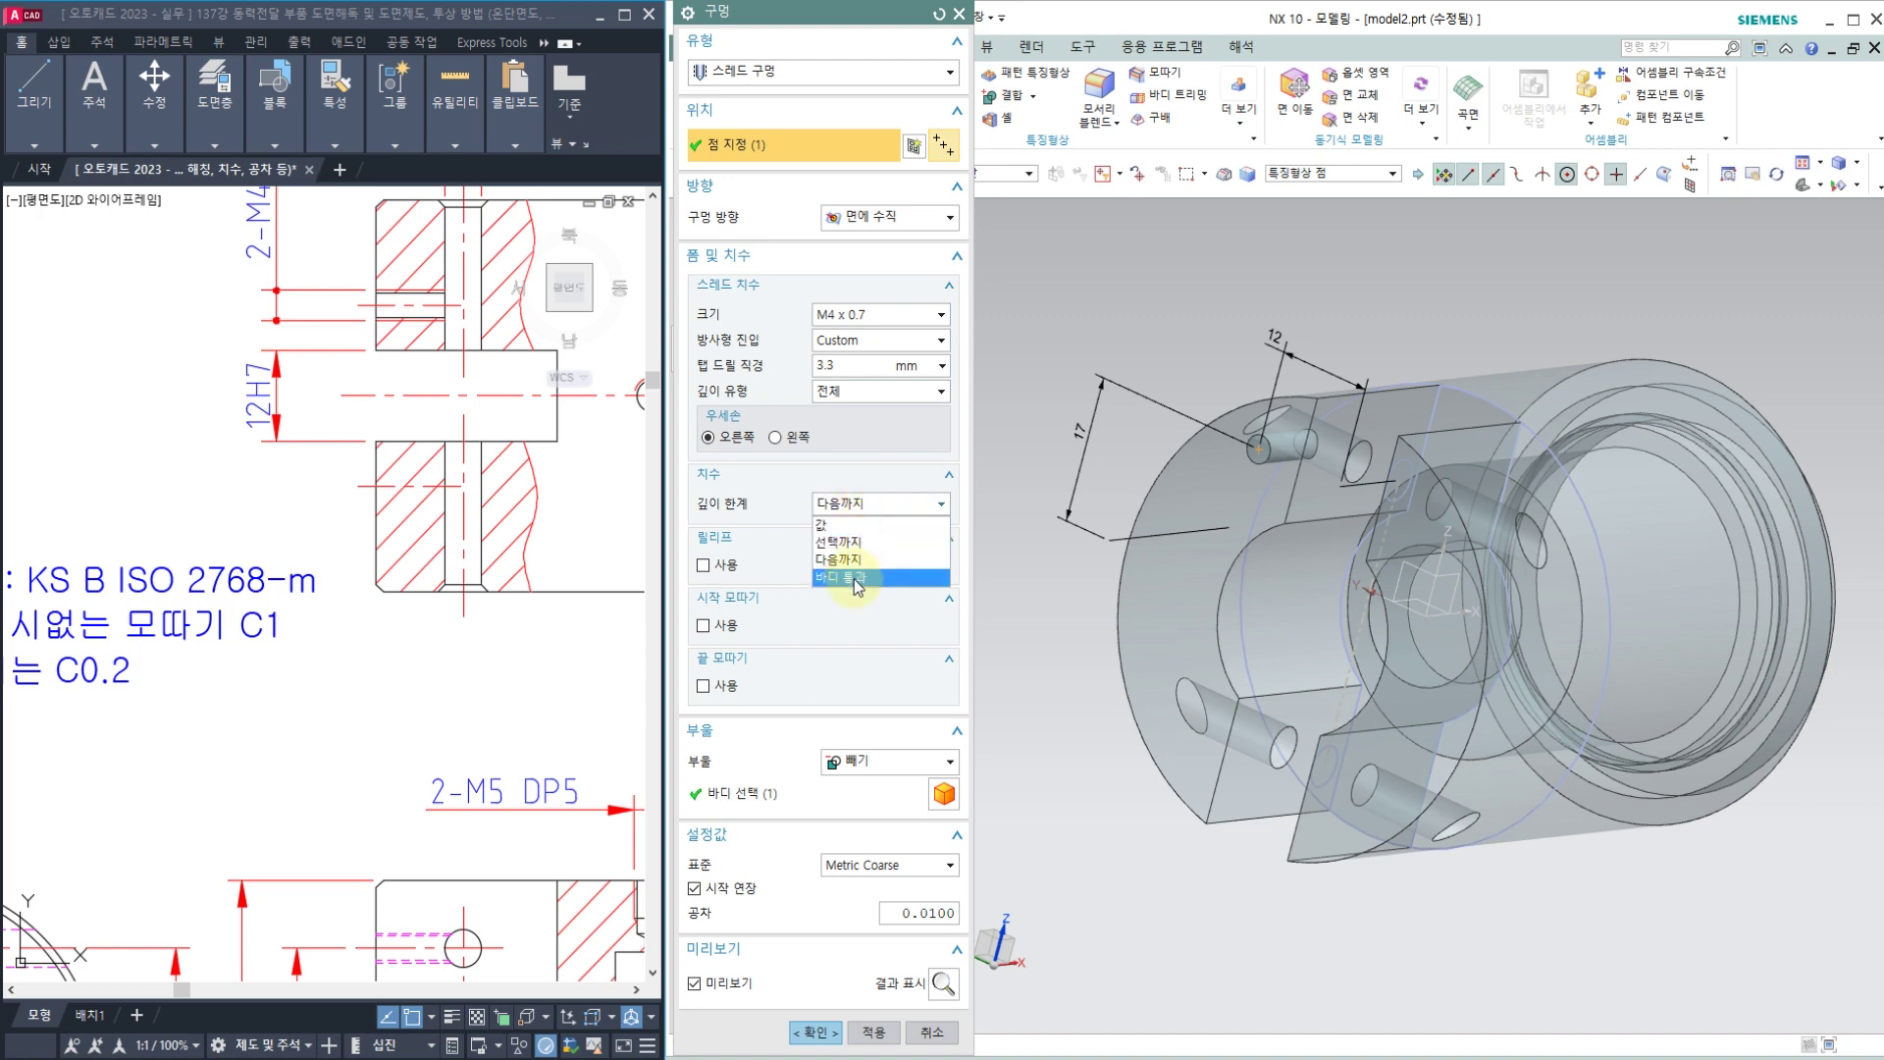
{"action": "left_click", "coordinate": [851, 577]}
{"action": "middle_click_drag", "start_coordinate": [1269, 348], "coordinate": [1238, 373]}
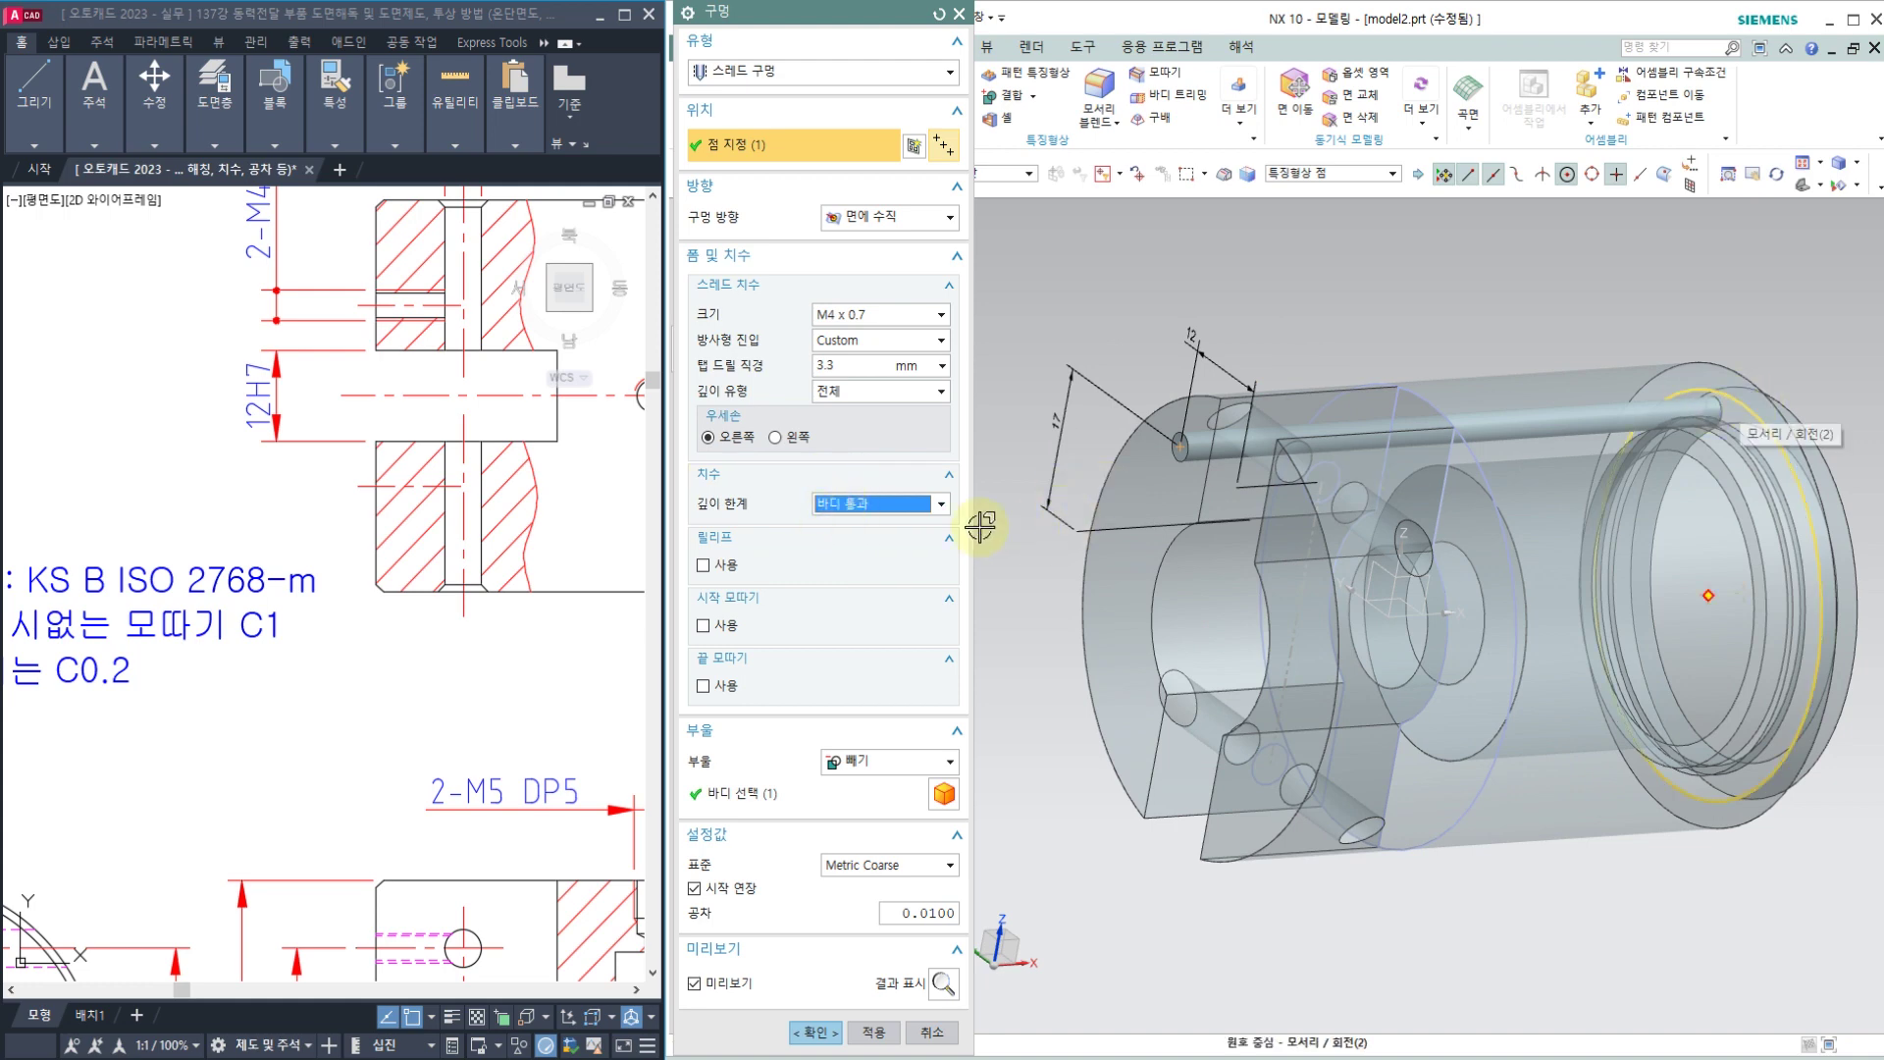
{"action": "left_click", "coordinate": [937, 503]}
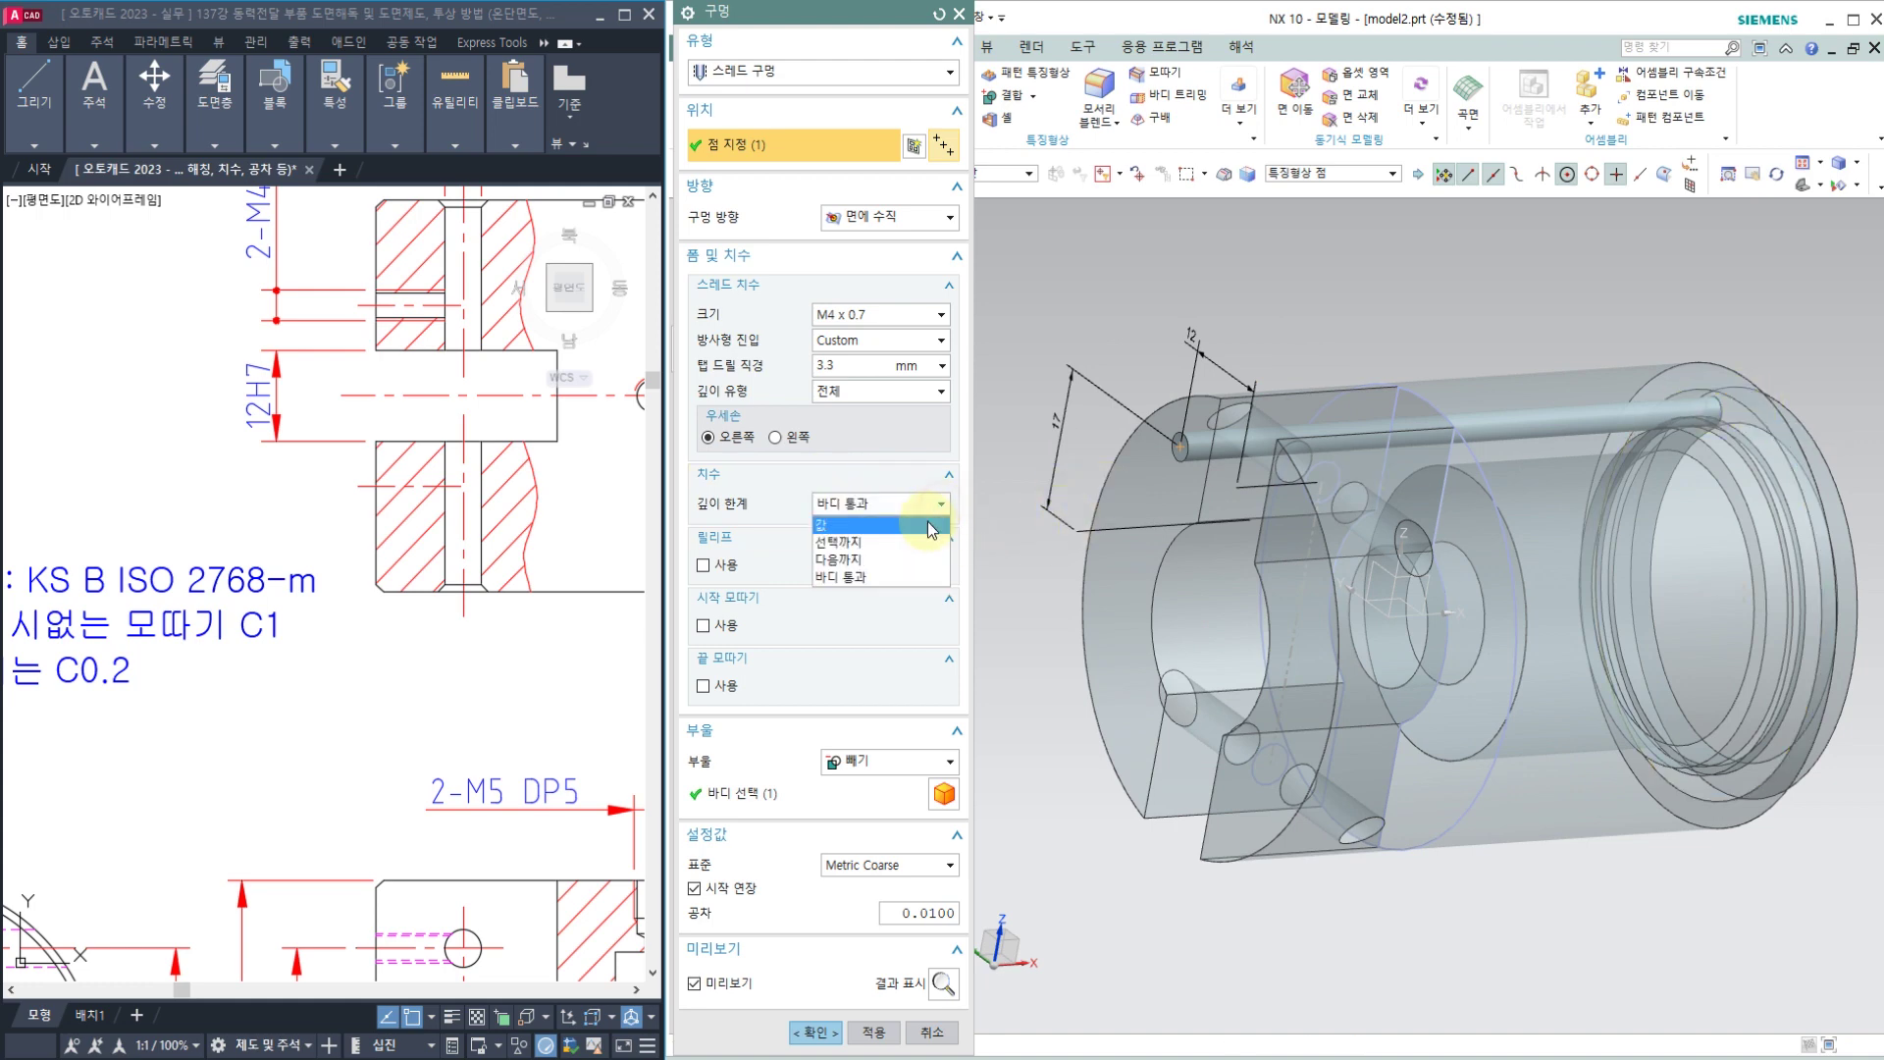
{"action": "left_click", "coordinate": [870, 561]}
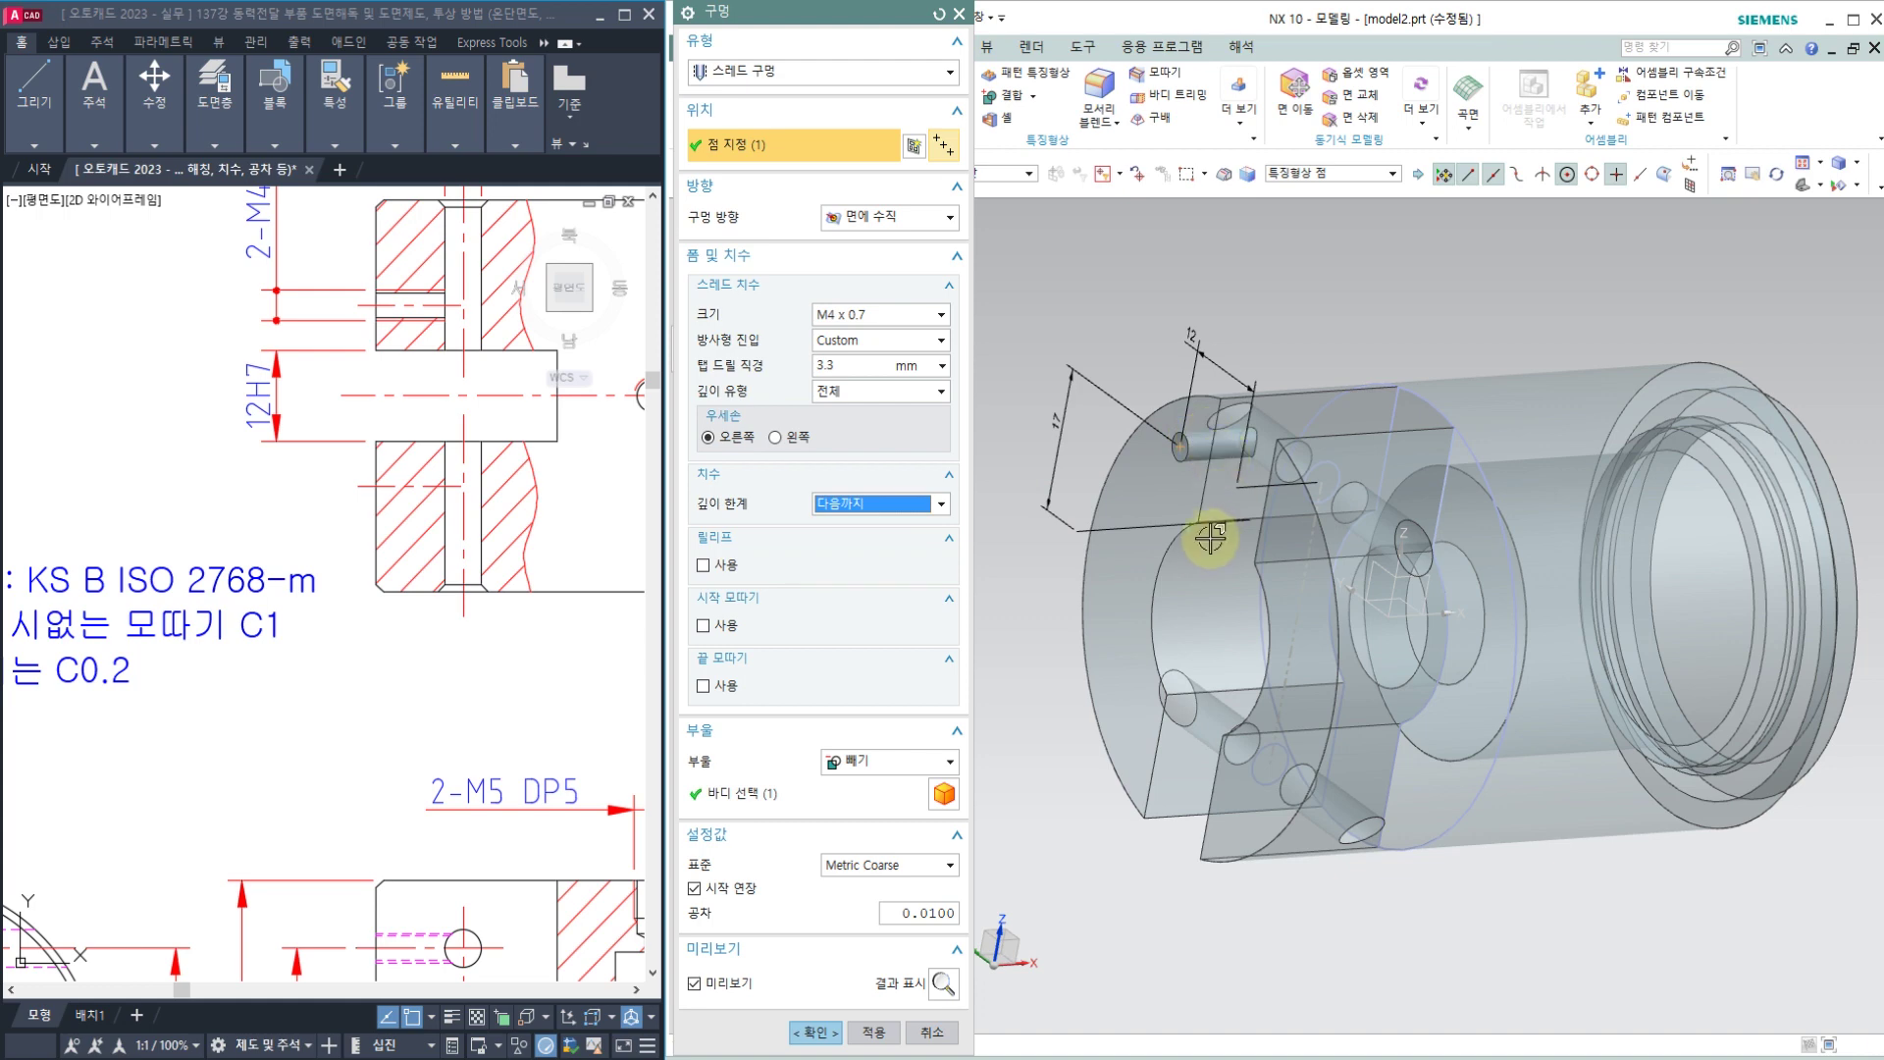
Step: Check the M4 hole's preview where it meets the cross hole and create the threaded hole
{"action": "scroll", "coordinate": [1210, 537], "scroll_direction": "up", "scroll_amount": 6}
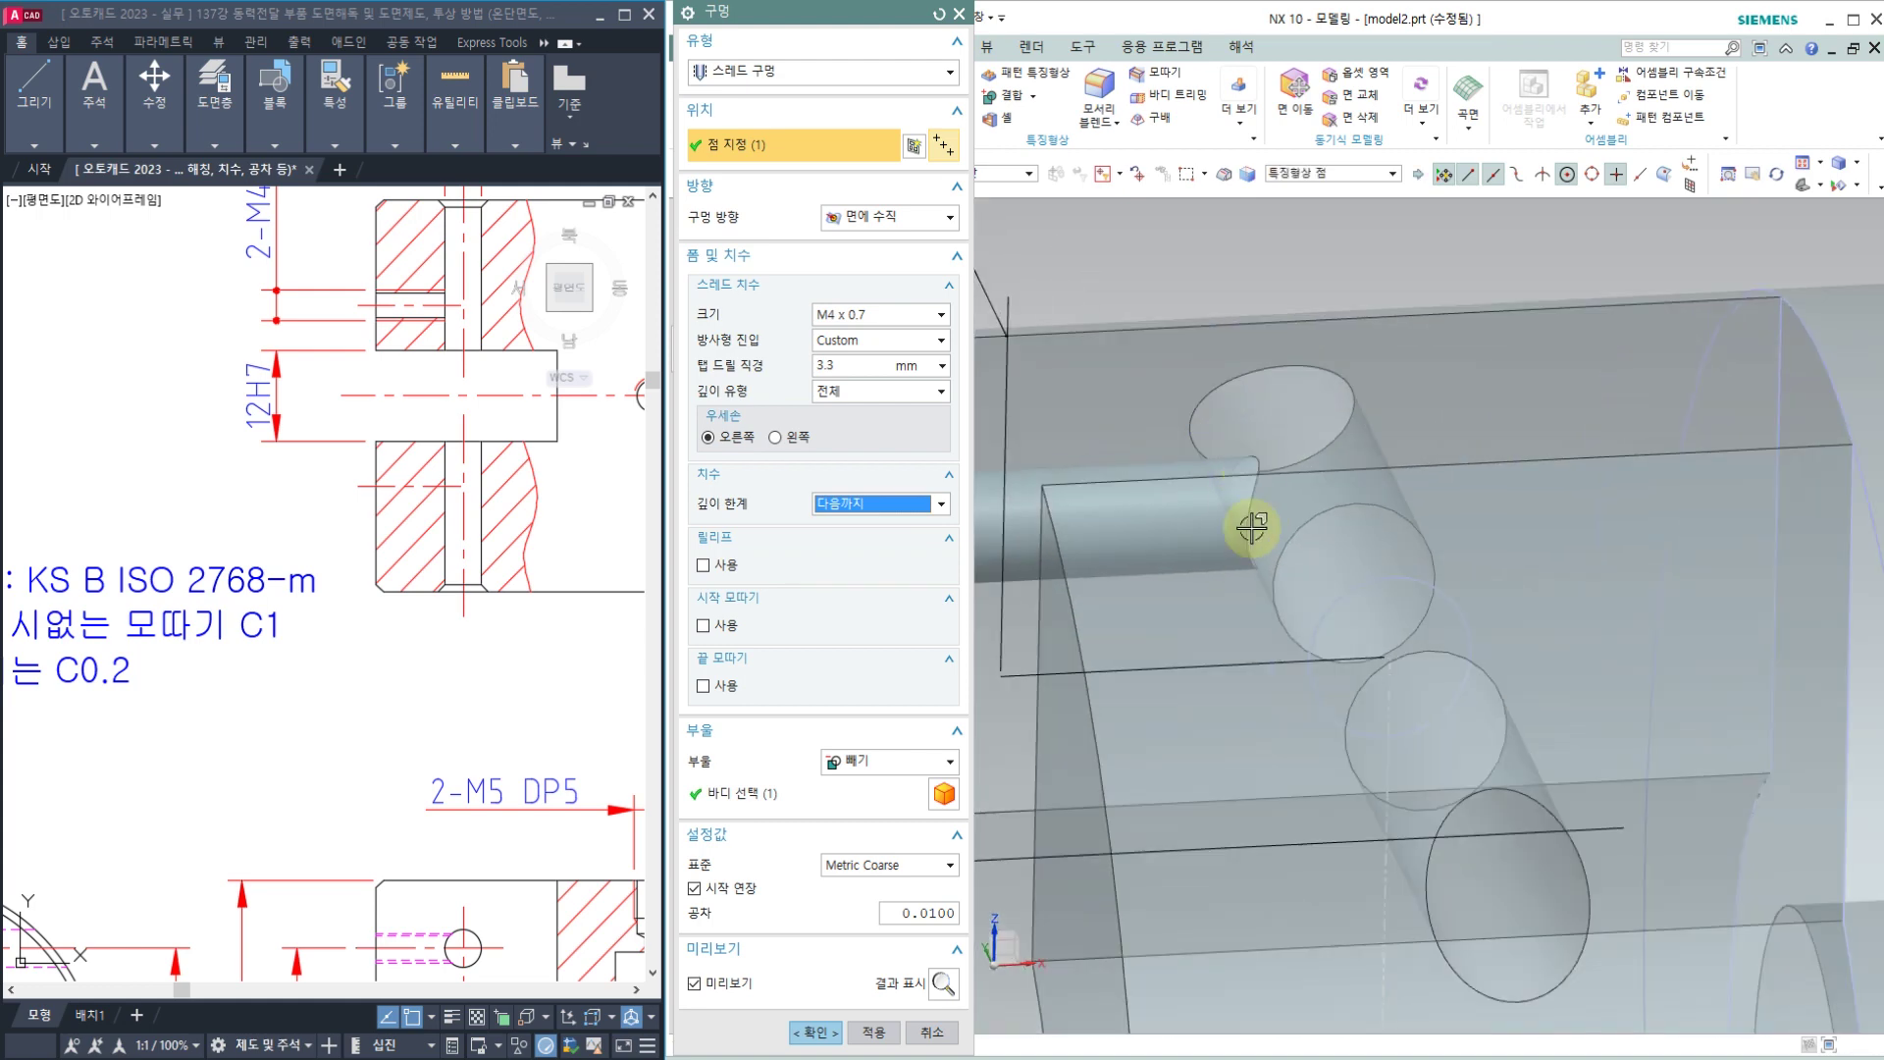
{"action": "scroll", "coordinate": [1234, 541], "scroll_direction": "down", "scroll_amount": 5}
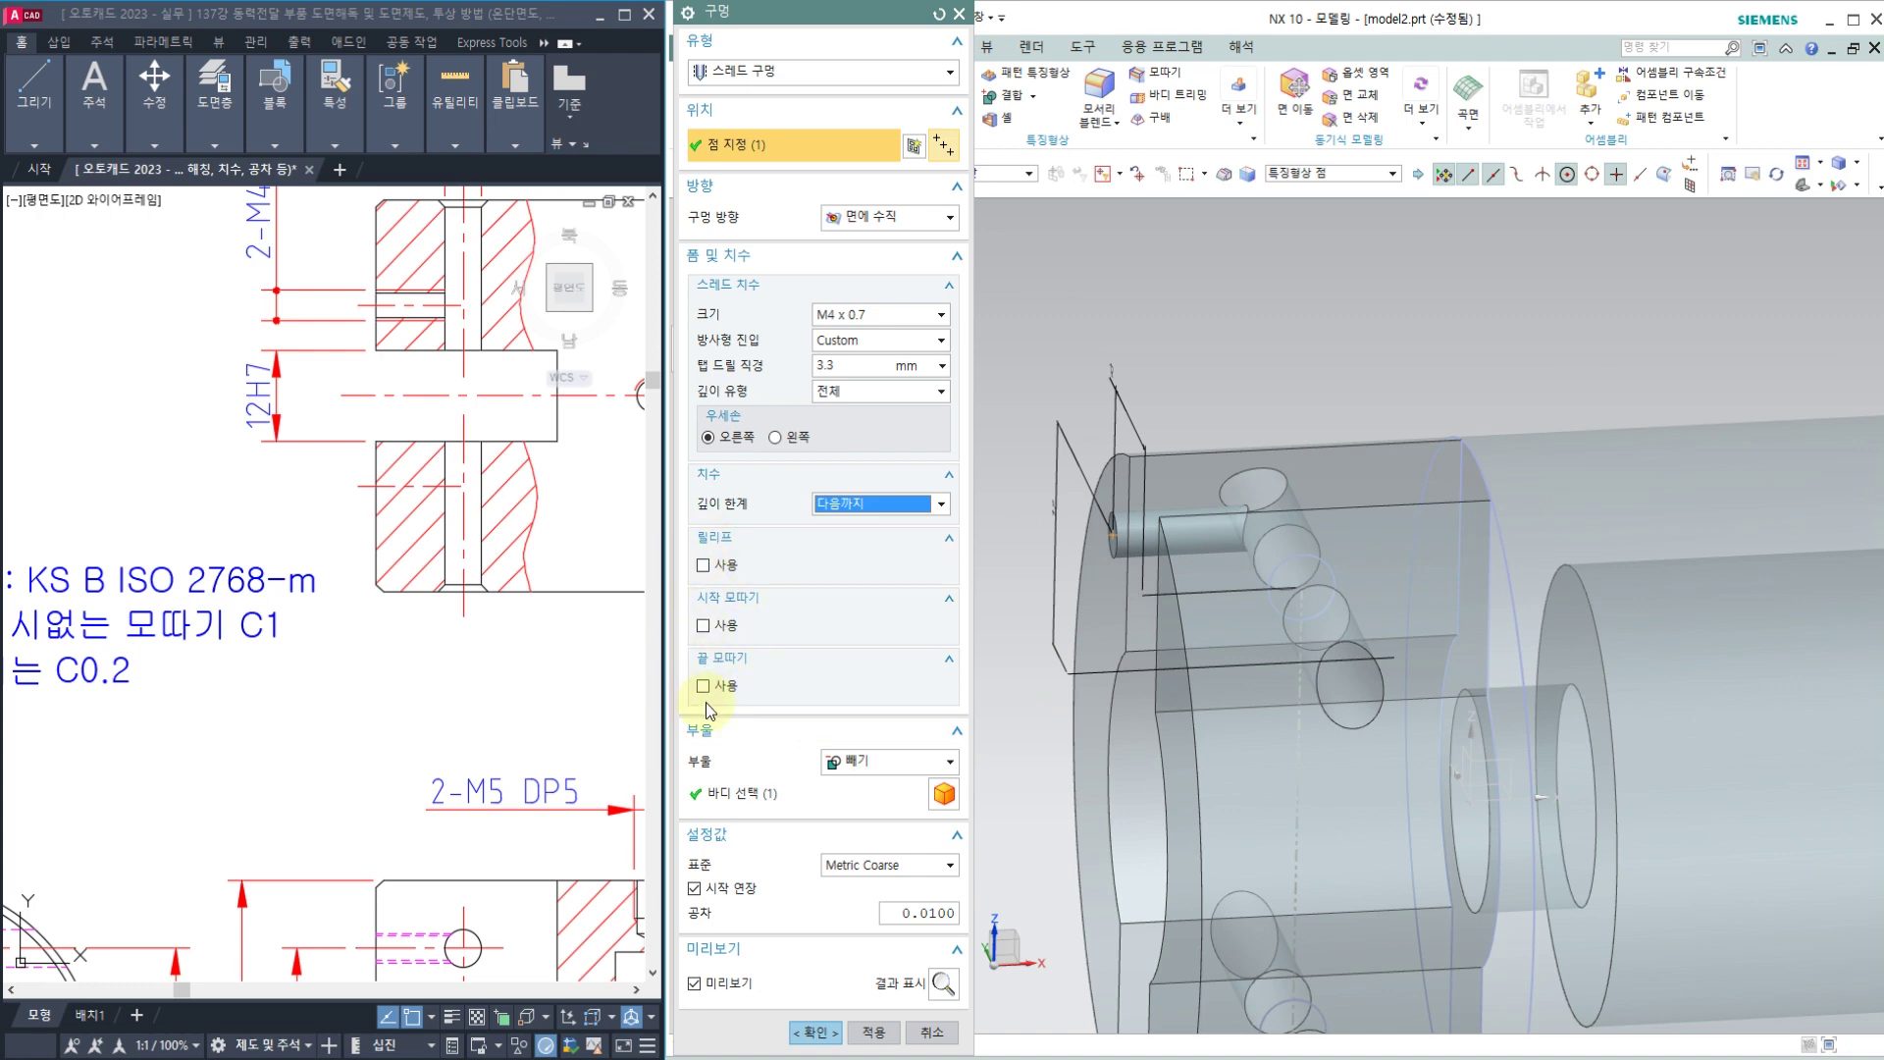
{"action": "left_click", "coordinate": [824, 1034]}
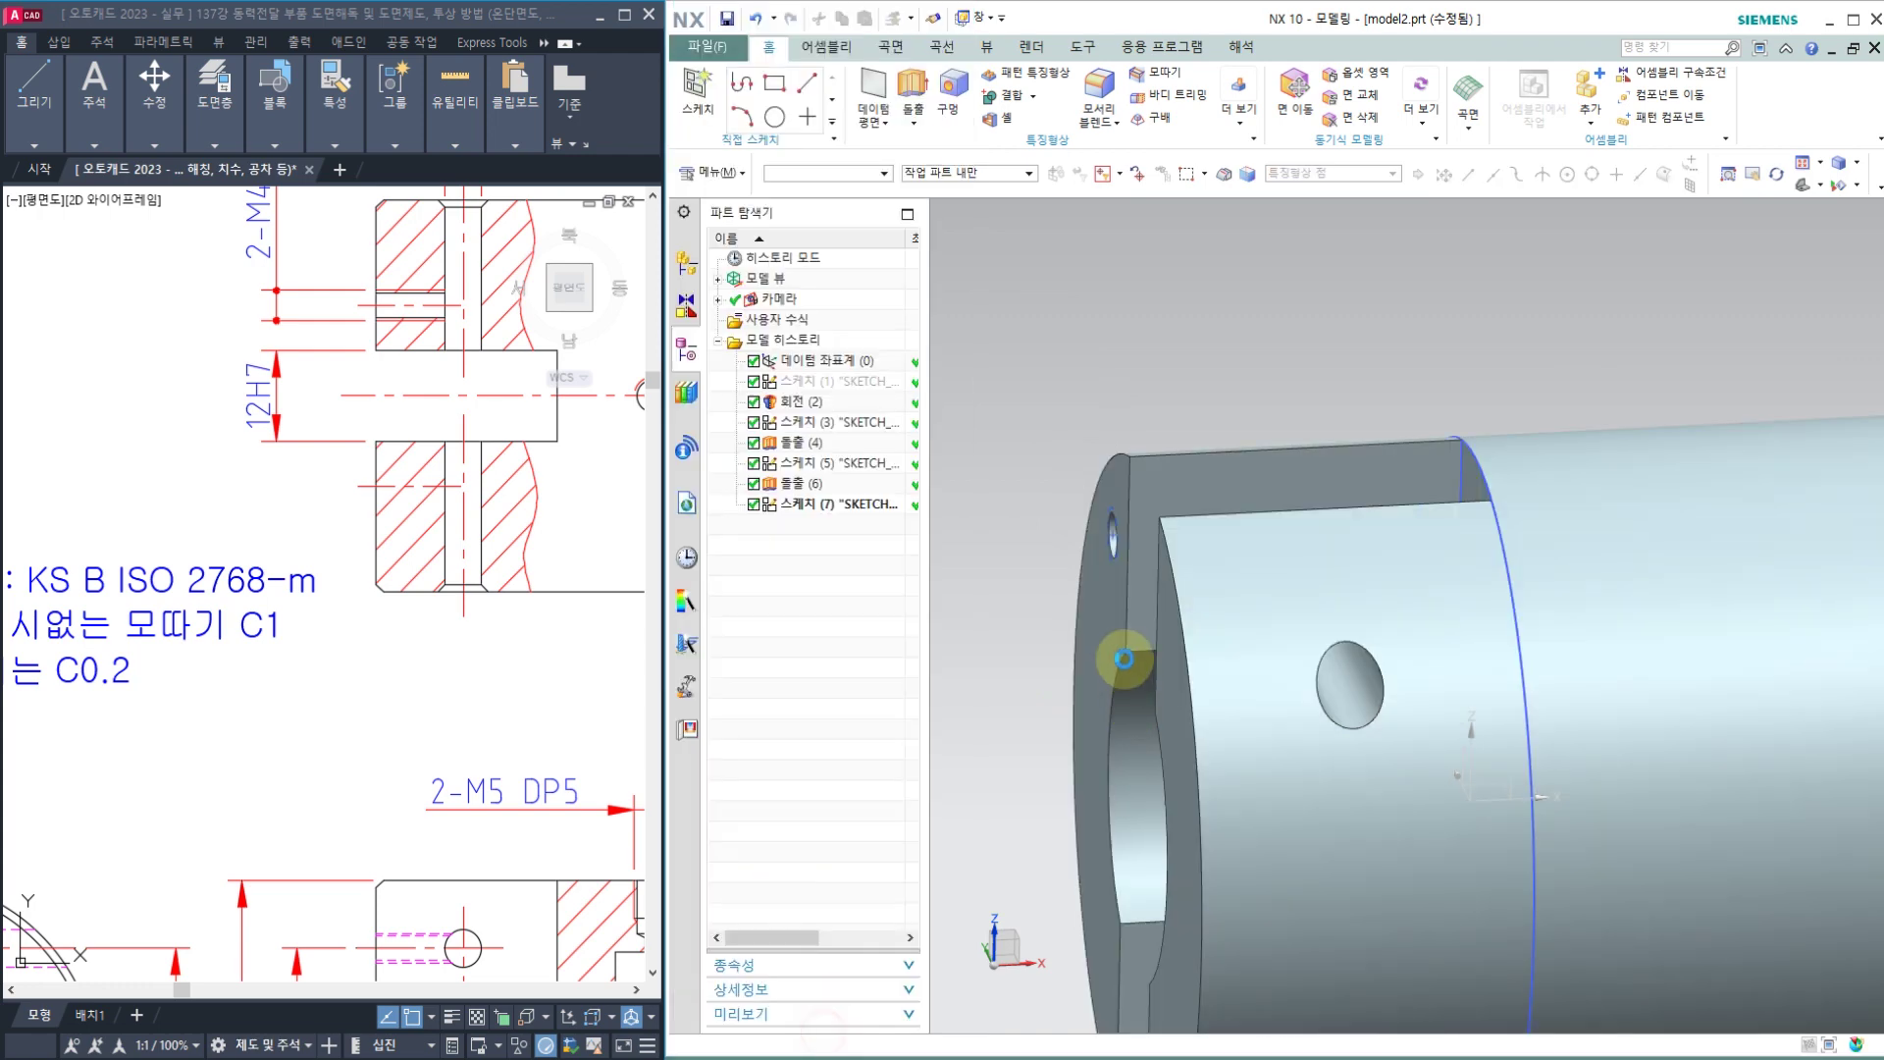
Step: Examine the M4 hole on the slotted end face and the second small hole's position in the drawing's circular end view
{"action": "scroll", "coordinate": [1043, 542], "scroll_direction": "up", "scroll_amount": 2}
{"action": "middle_click_drag", "start_coordinate": [1043, 542], "coordinate": [1610, 811]}
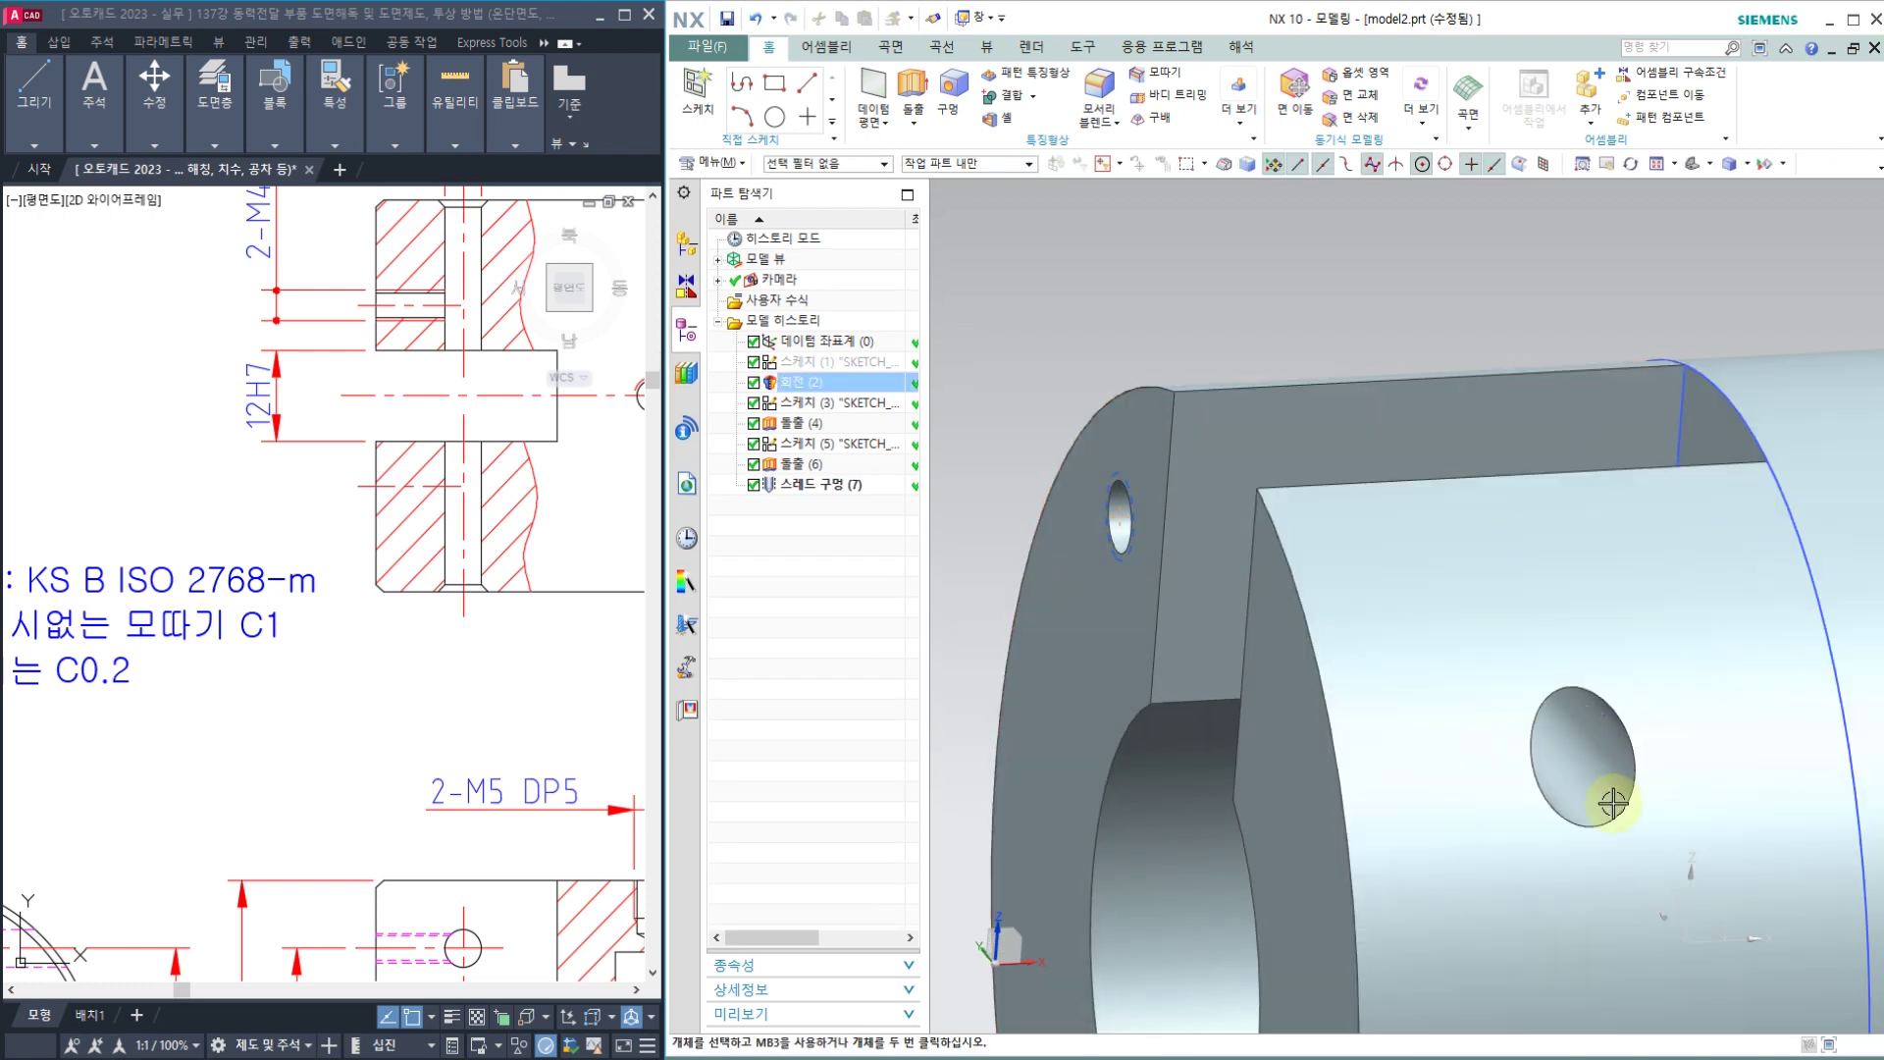
{"action": "middle_click_drag", "start_coordinate": [1224, 648], "coordinate": [1115, 444]}
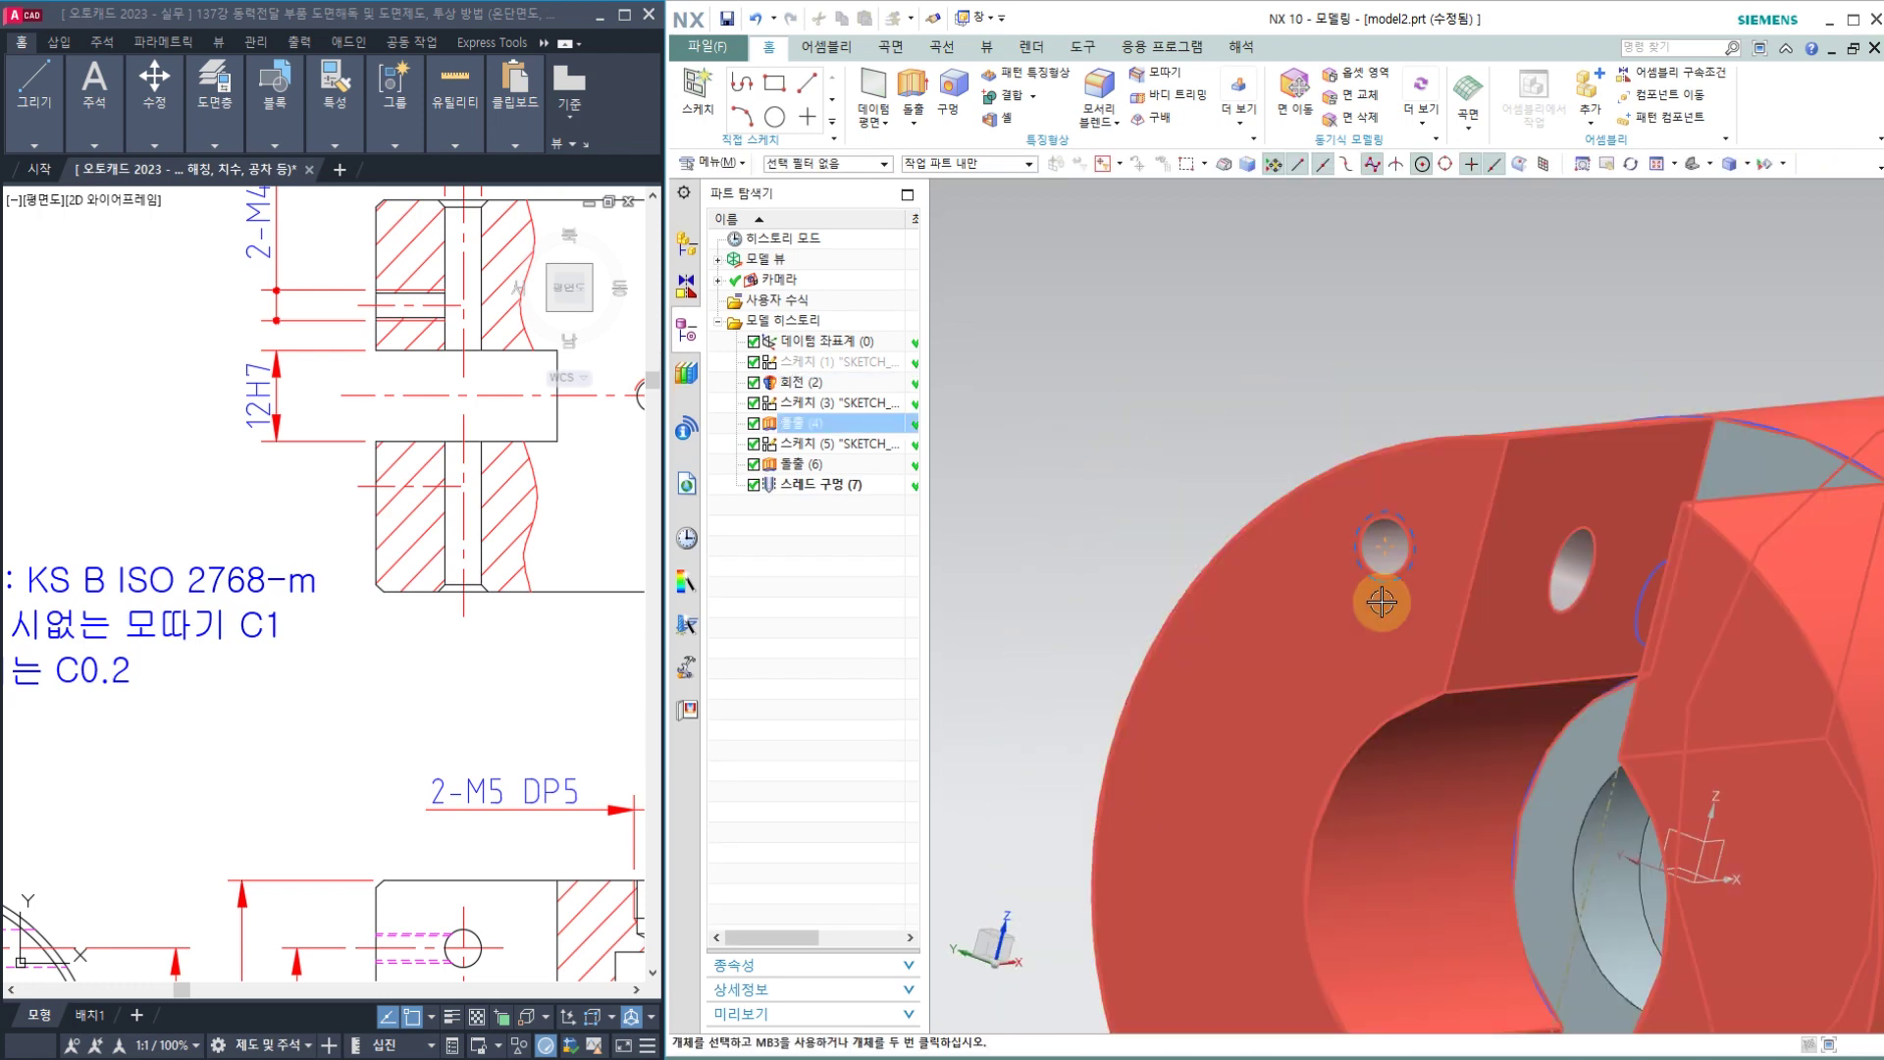
{"action": "scroll", "coordinate": [1069, 511], "scroll_direction": "up", "scroll_amount": 3}
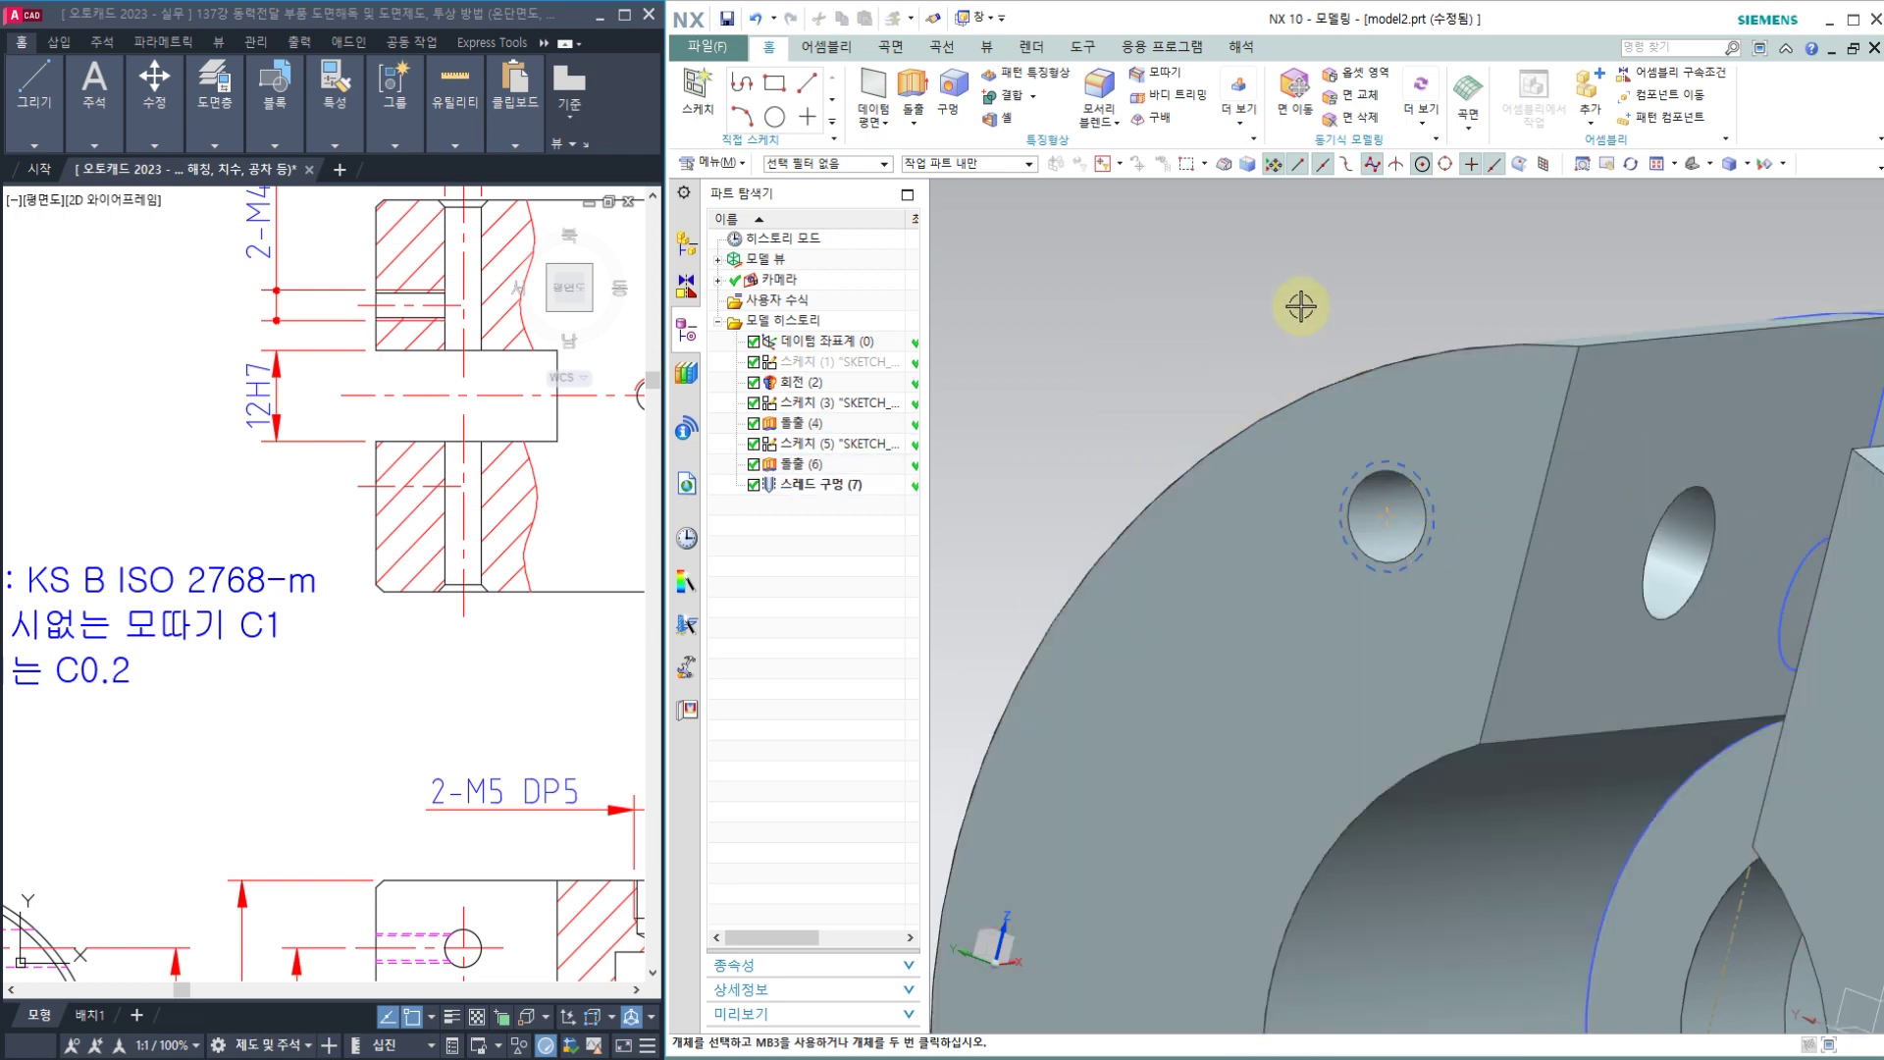
{"action": "scroll", "coordinate": [1301, 307], "scroll_direction": "down", "scroll_amount": 3}
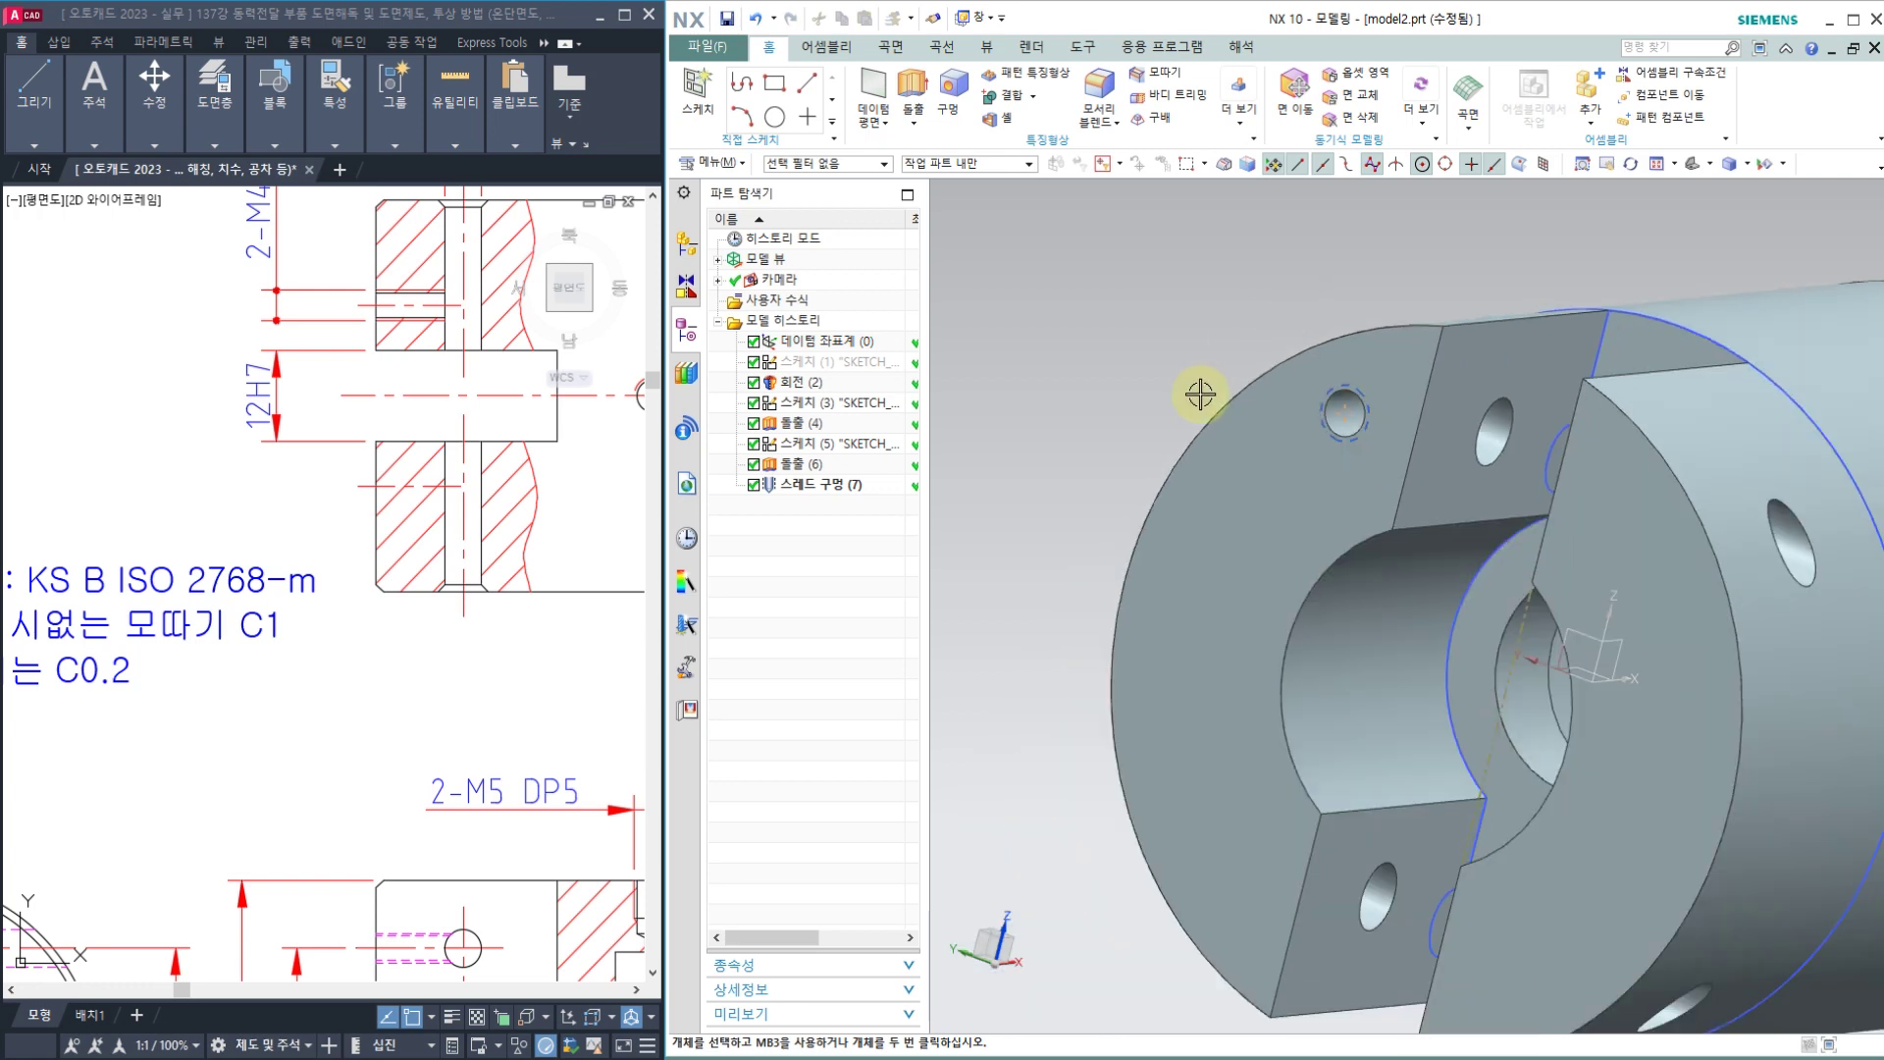
{"action": "scroll", "coordinate": [1200, 394], "scroll_direction": "down", "scroll_amount": 2}
{"action": "middle_click_drag", "start_coordinate": [277, 692], "coordinate": [343, 564]}
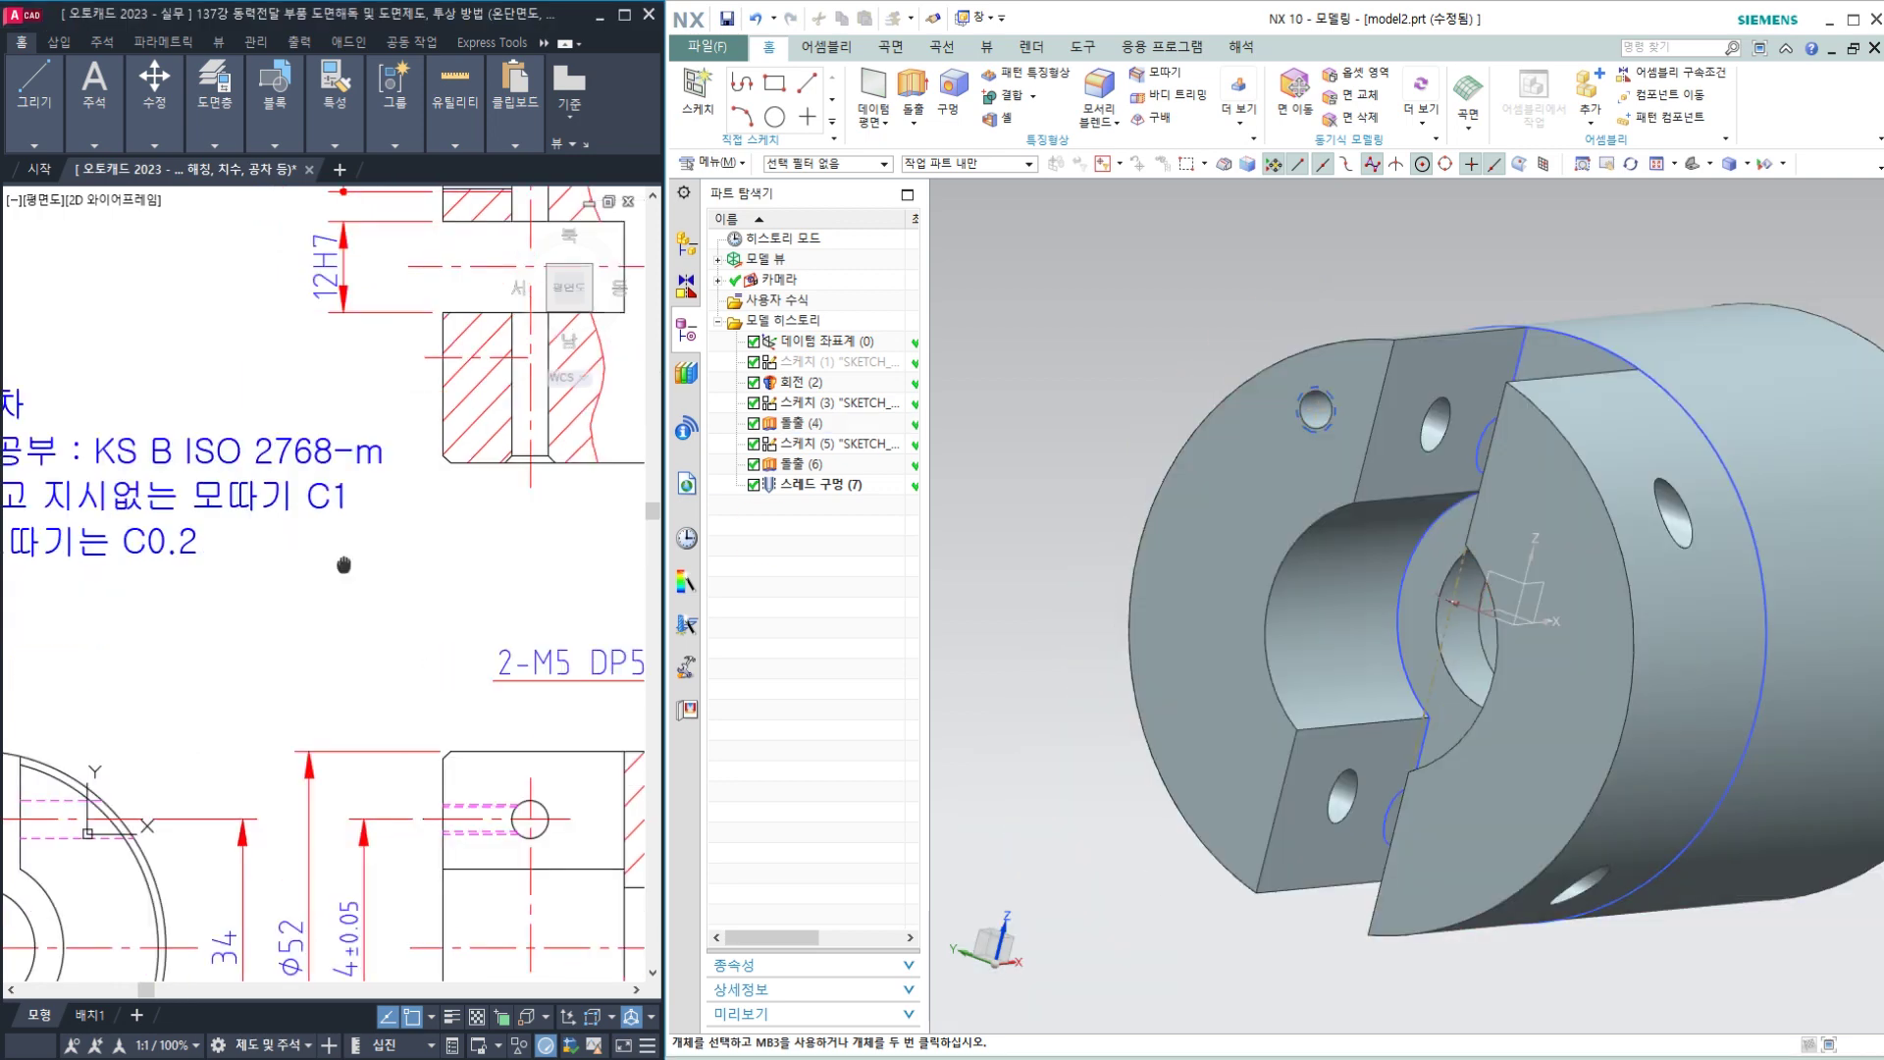
{"action": "scroll", "coordinate": [344, 564], "scroll_direction": "down", "scroll_amount": 3}
{"action": "scroll", "coordinate": [213, 598], "scroll_direction": "up", "scroll_amount": 2}
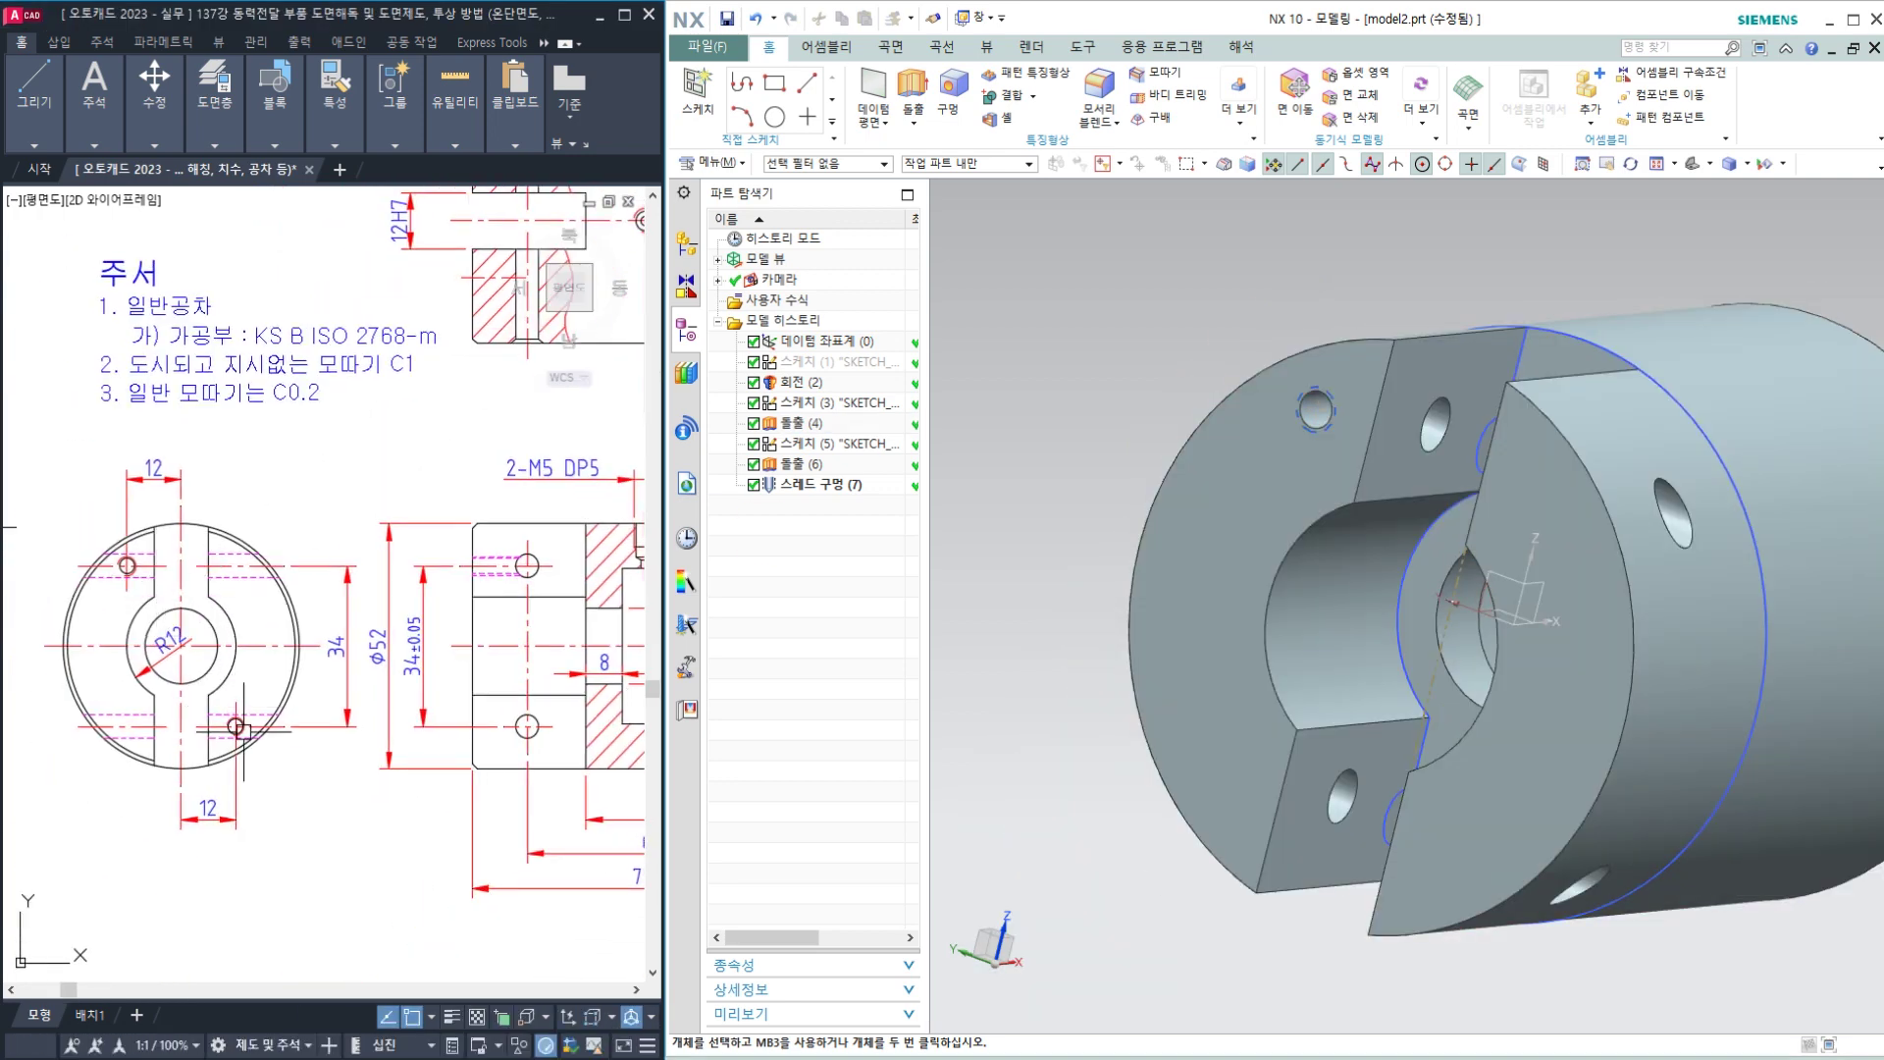
Step: Start a circular feature pattern of the M4 threaded hole and set its rotation vector along the cylinder's X axis
{"action": "mouse_move", "coordinate": [1101, 396]}
{"action": "middle_mouse_down"}
{"action": "mouse_move", "coordinate": [1186, 373]}
{"action": "mouse_move", "coordinate": [1130, 410]}
{"action": "middle_mouse_up"}
{"action": "scroll", "coordinate": [1131, 409], "scroll_direction": "up", "scroll_amount": 1}
{"action": "scroll", "coordinate": [1130, 408], "scroll_direction": "down", "scroll_amount": 1}
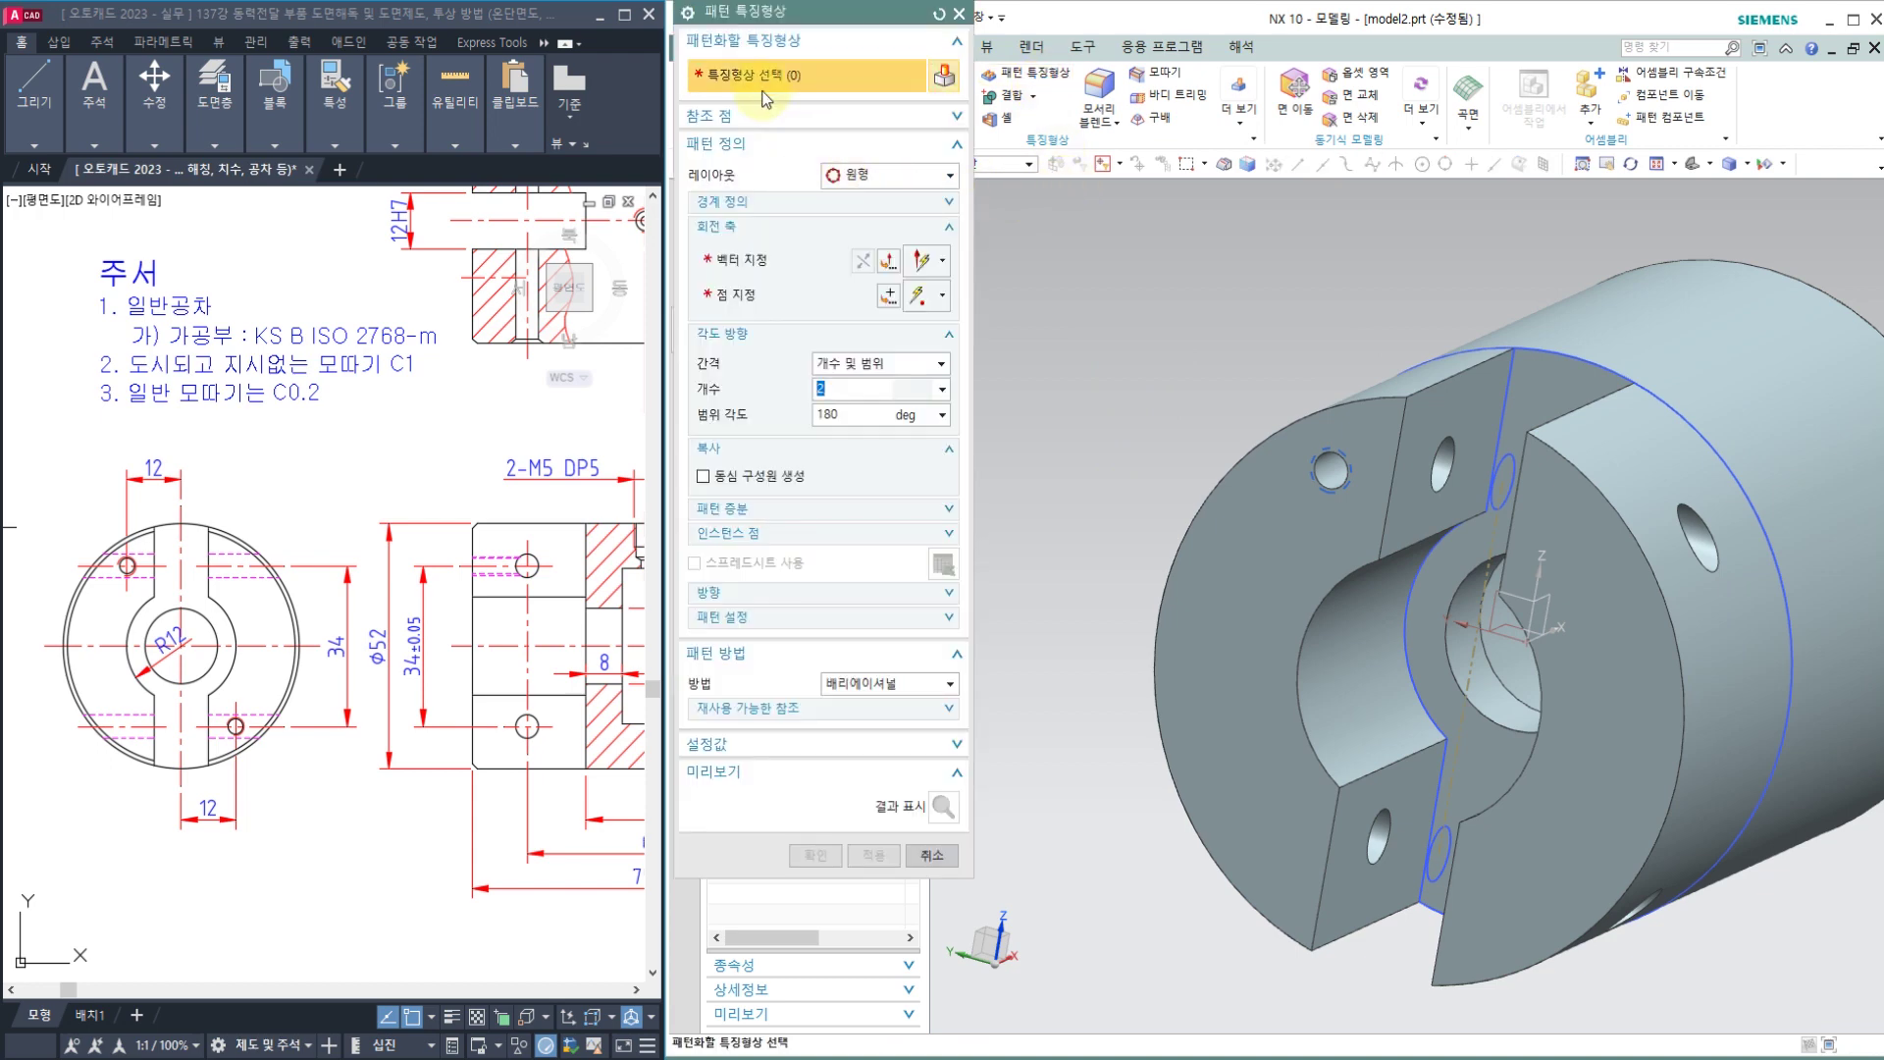
{"action": "left_click", "coordinate": [1333, 469]}
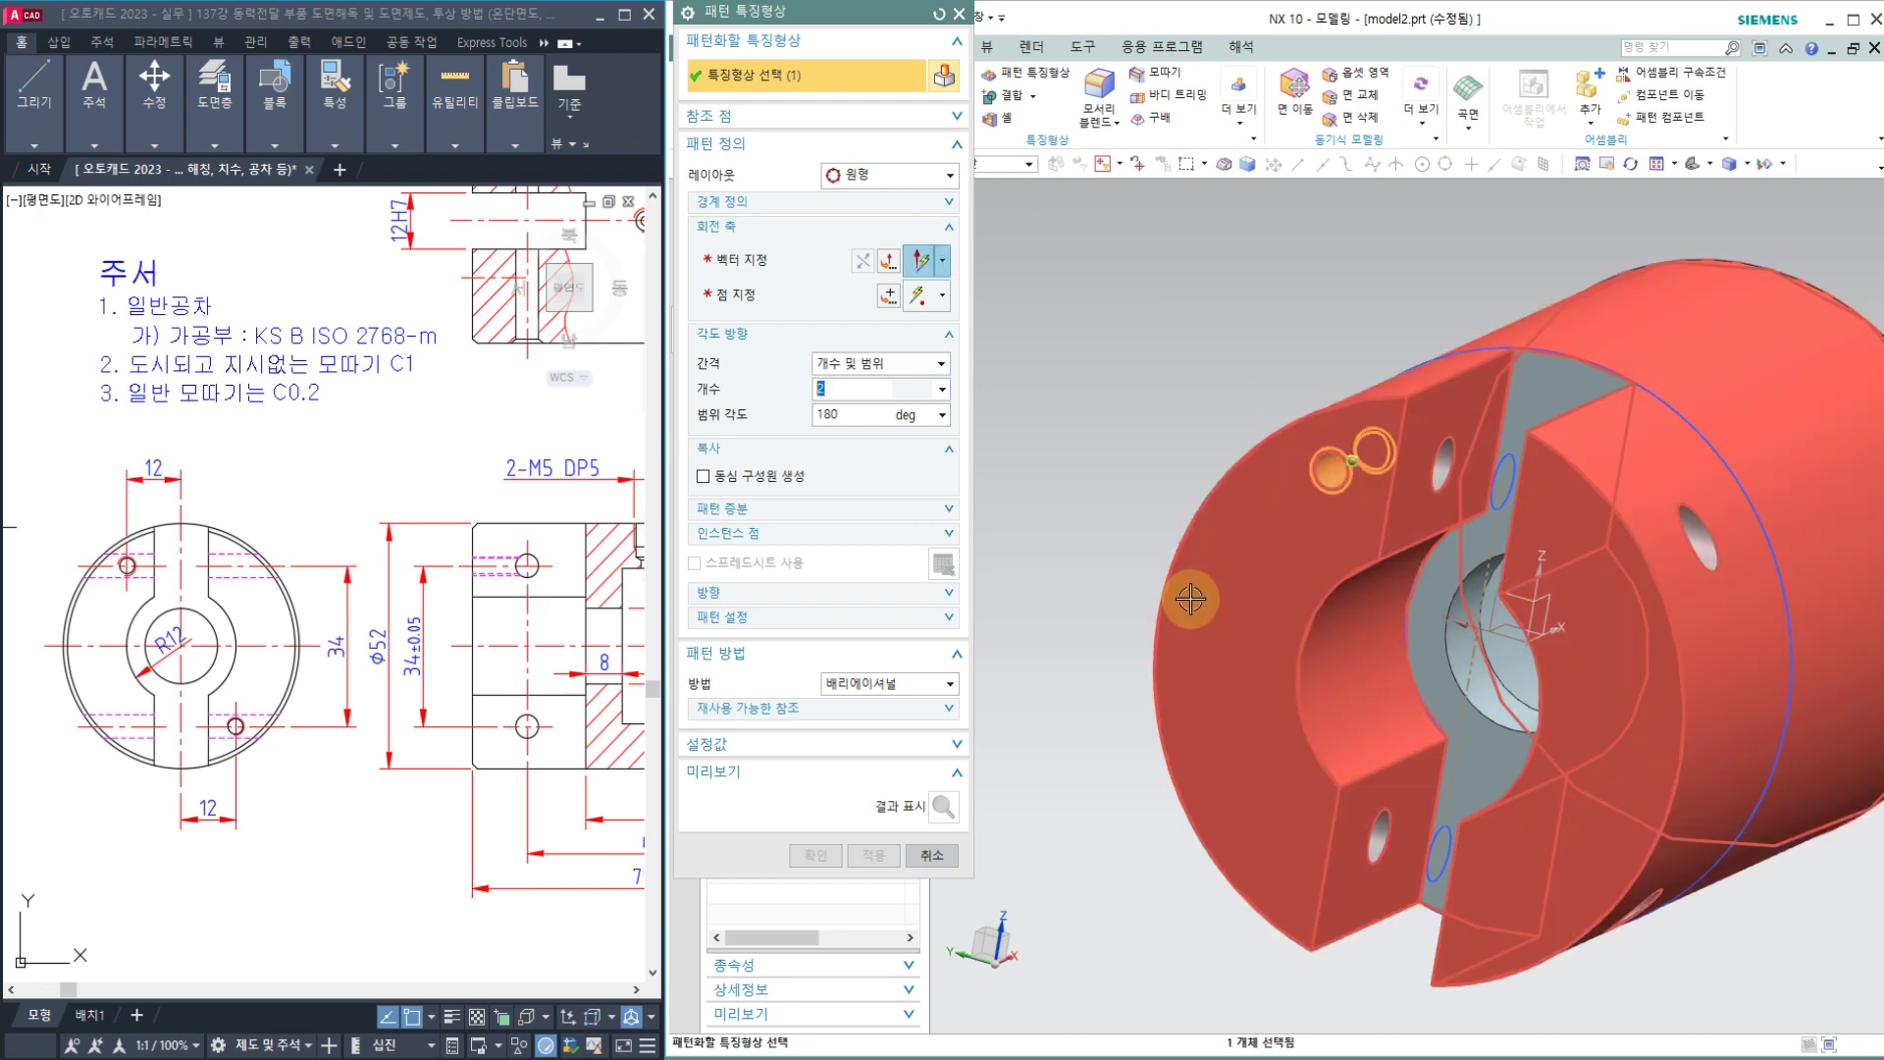
{"action": "left_click", "coordinate": [778, 273]}
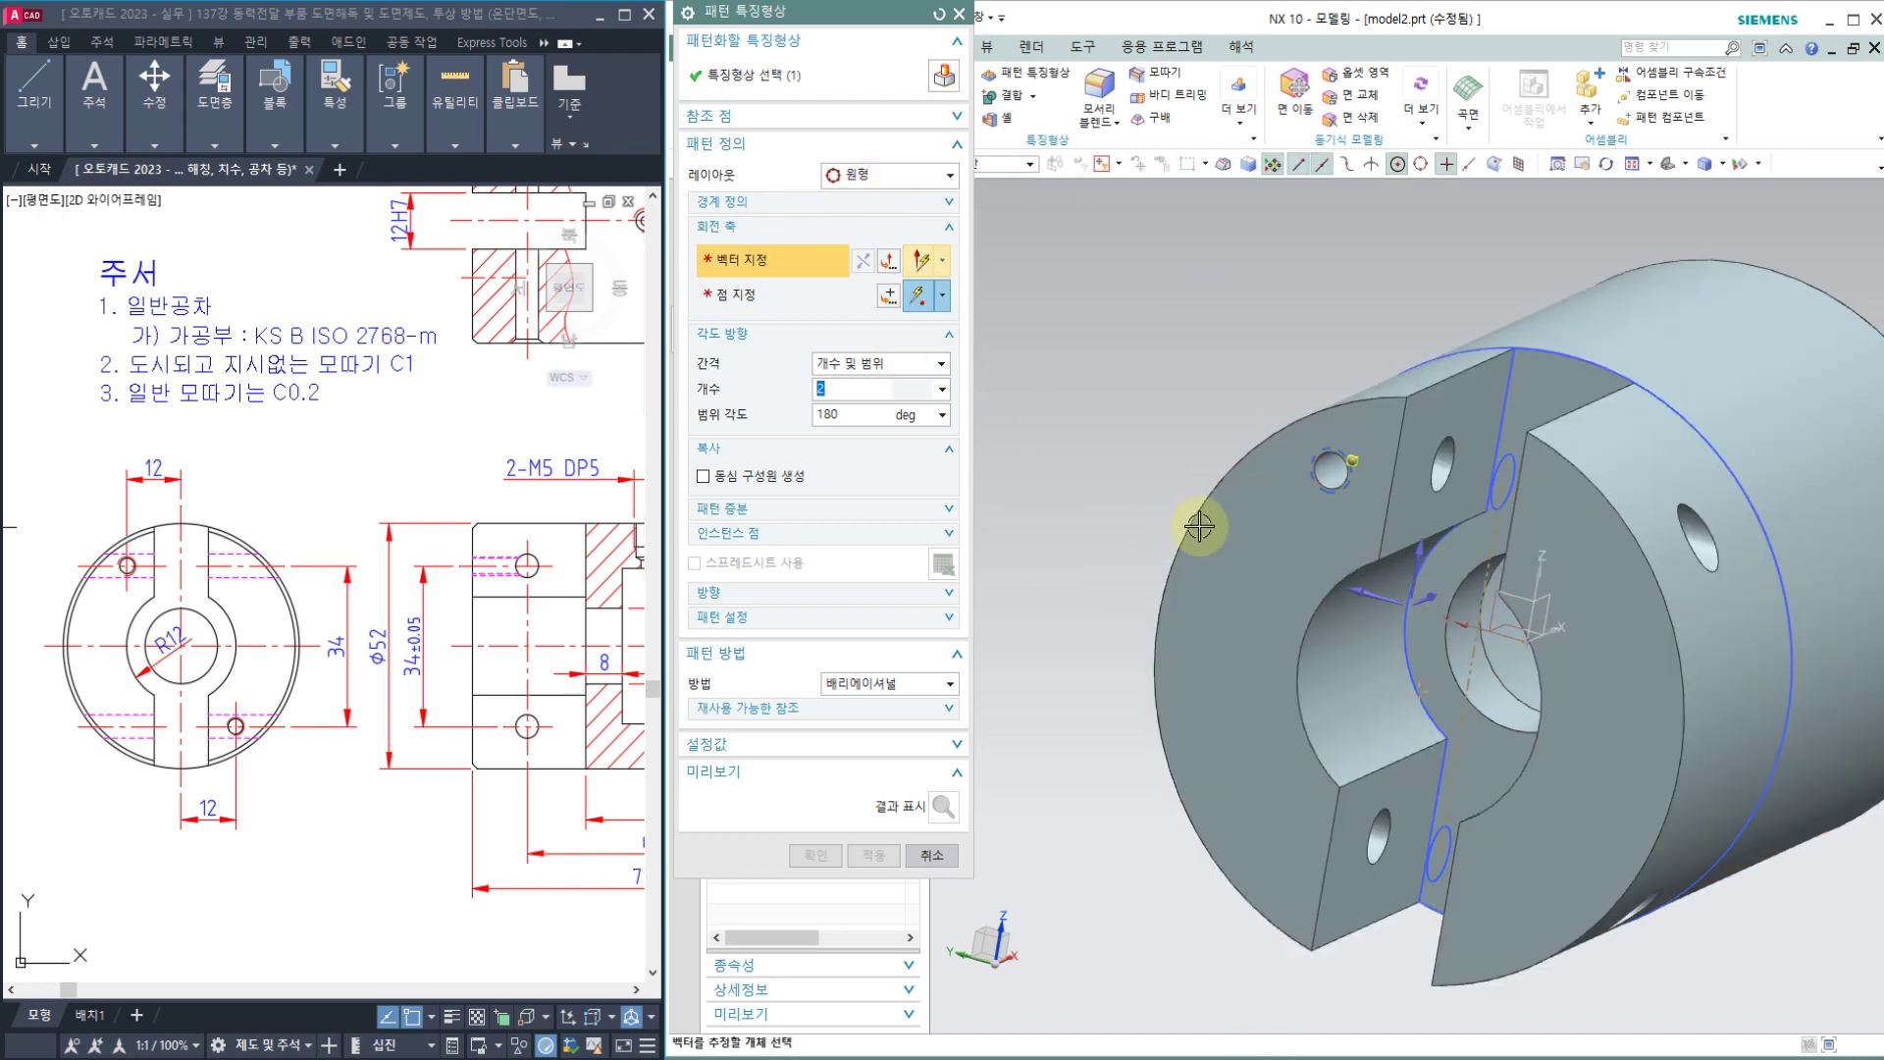
{"action": "middle_click_drag", "start_coordinate": [1199, 527], "coordinate": [1144, 521]}
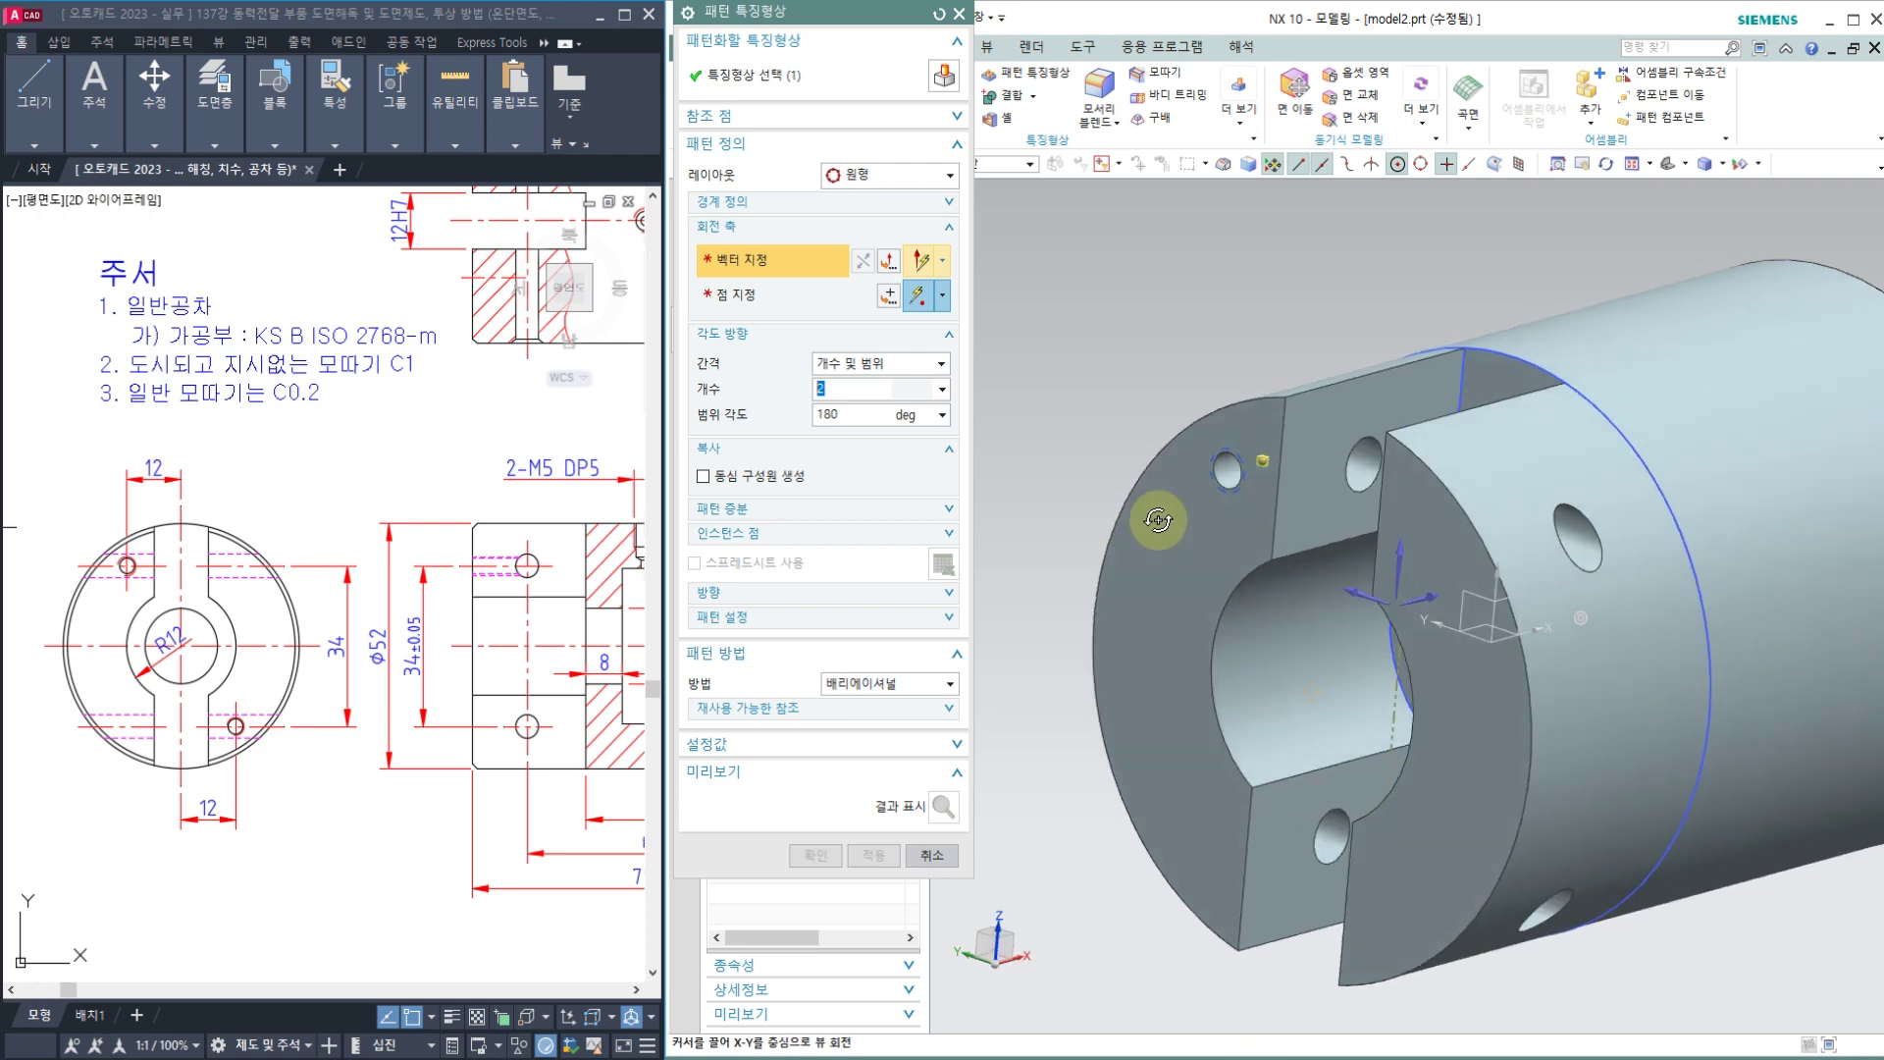
{"action": "left_click", "coordinate": [1425, 597]}
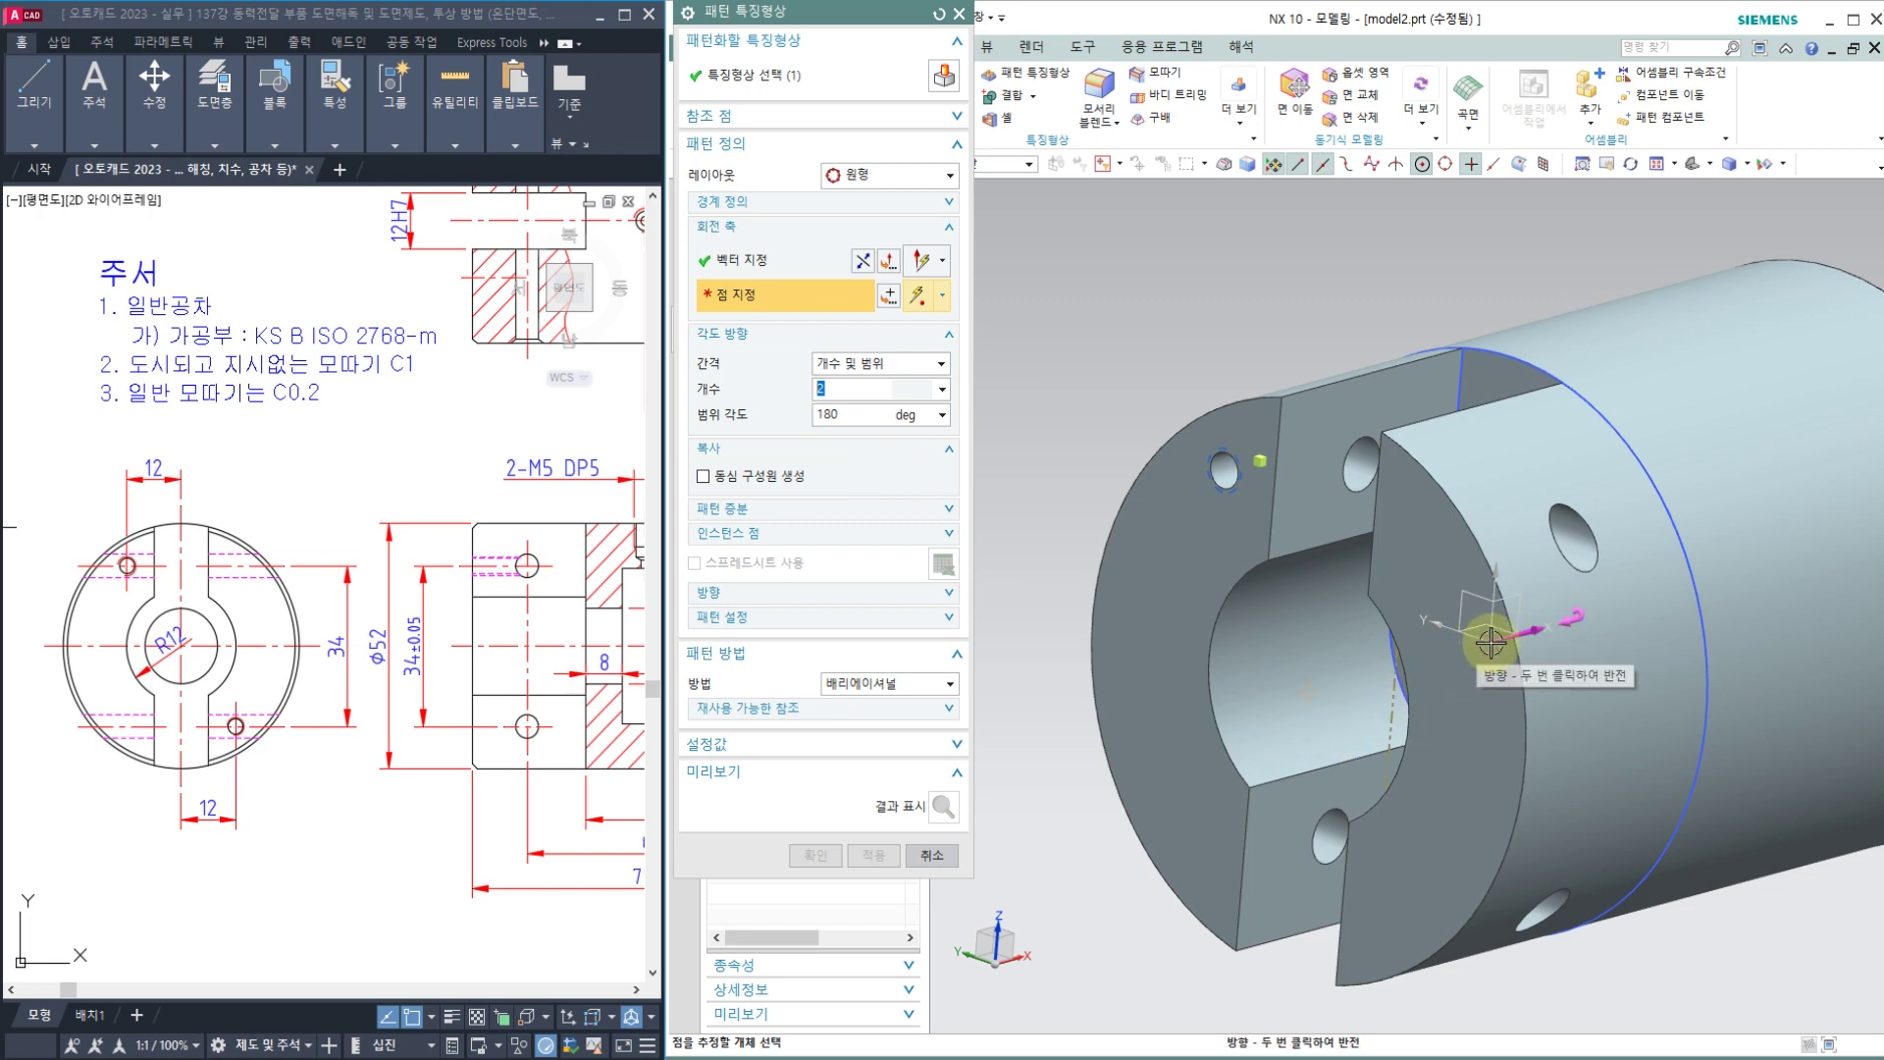
Step: Set the datum coordinate system's origin as the pattern centre and create the pattern with count 2 and a 180° span
{"action": "scroll", "coordinate": [1364, 659], "scroll_direction": "down", "scroll_amount": 2}
{"action": "middle_click_drag", "start_coordinate": [1256, 681], "coordinate": [1316, 688]}
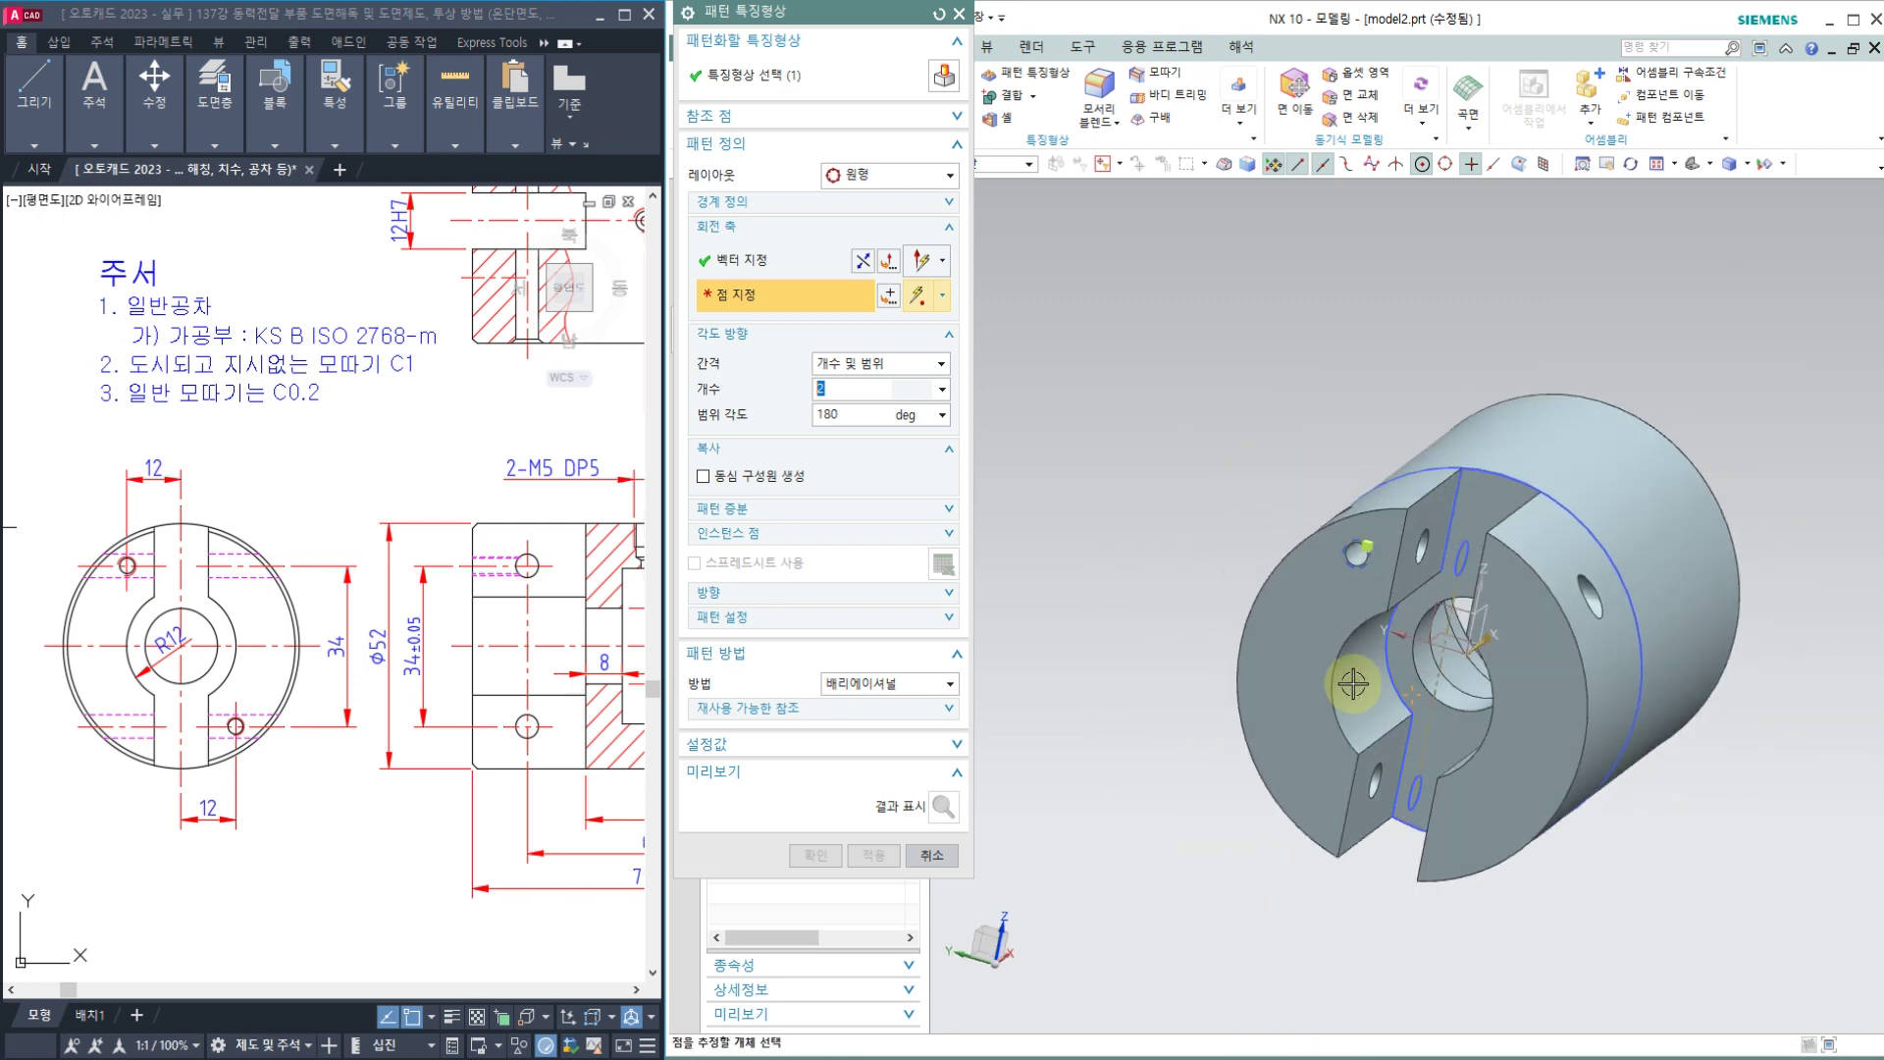
{"action": "left_click", "coordinate": [1462, 657]}
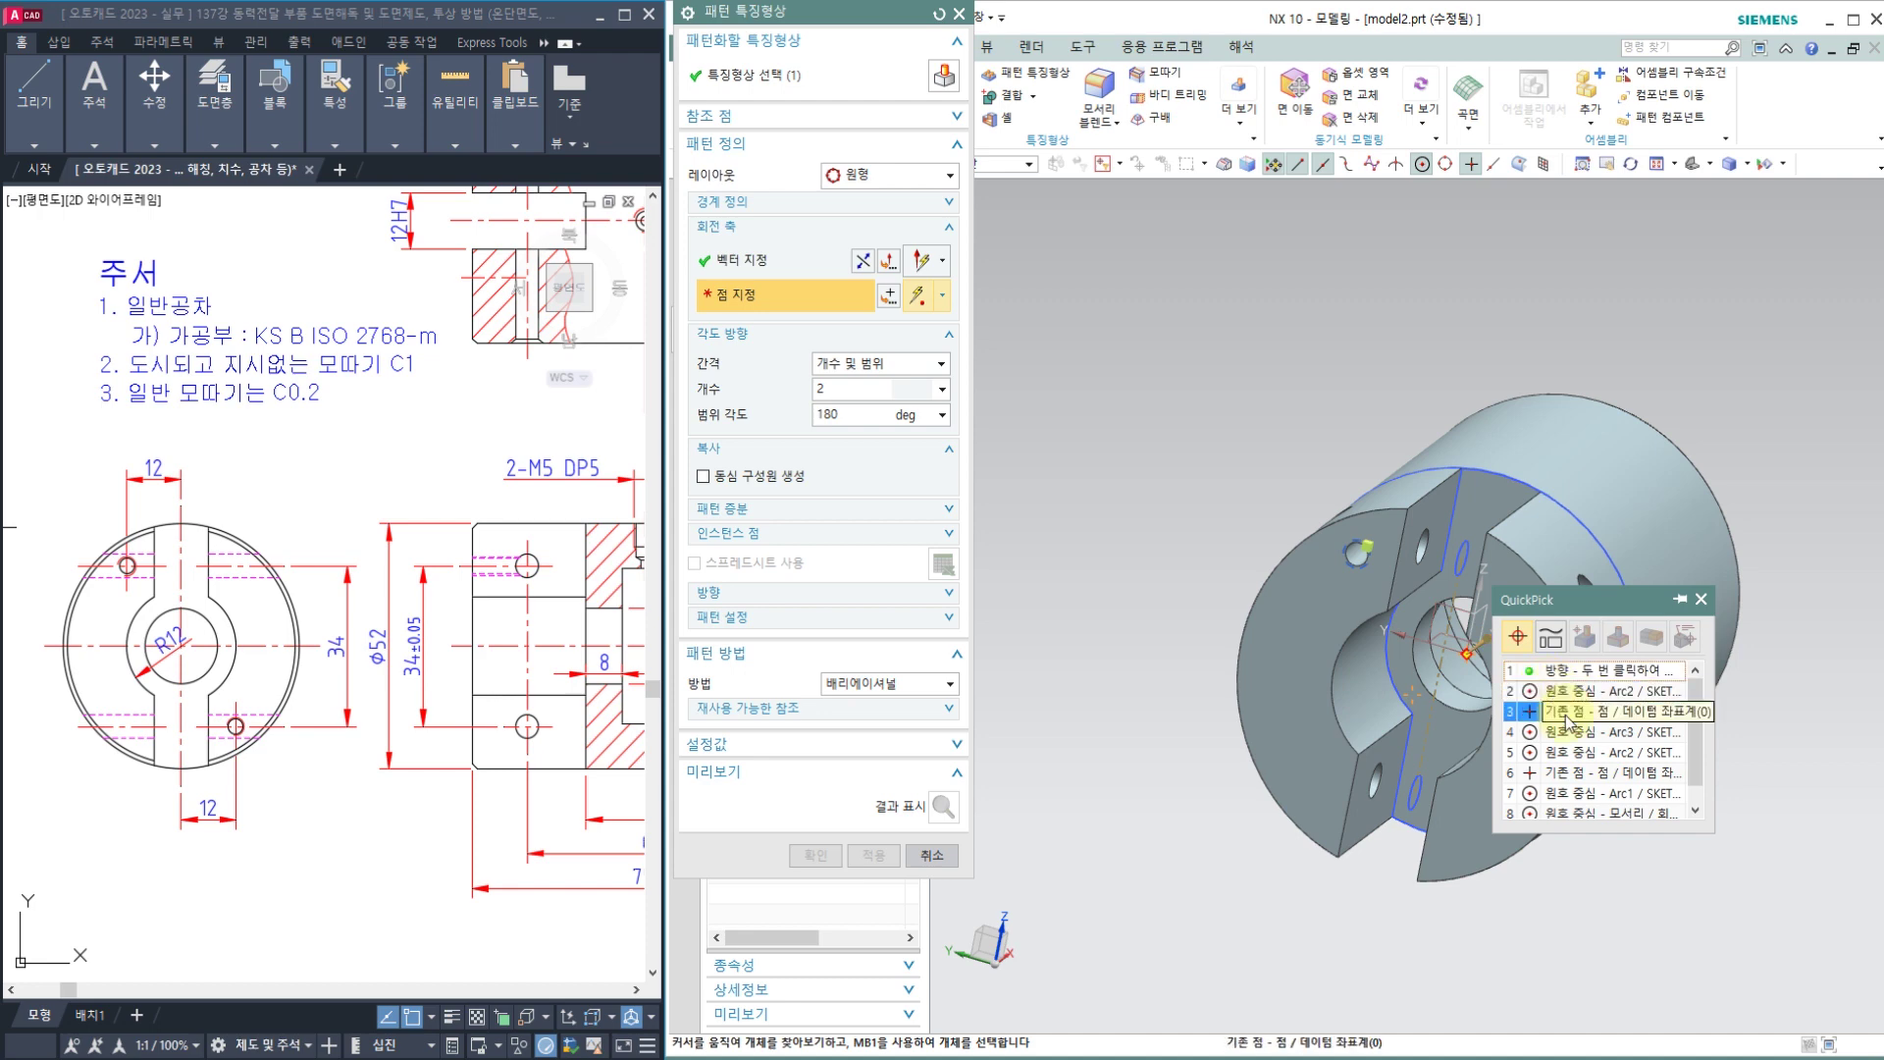
{"action": "left_click", "coordinate": [1560, 699]}
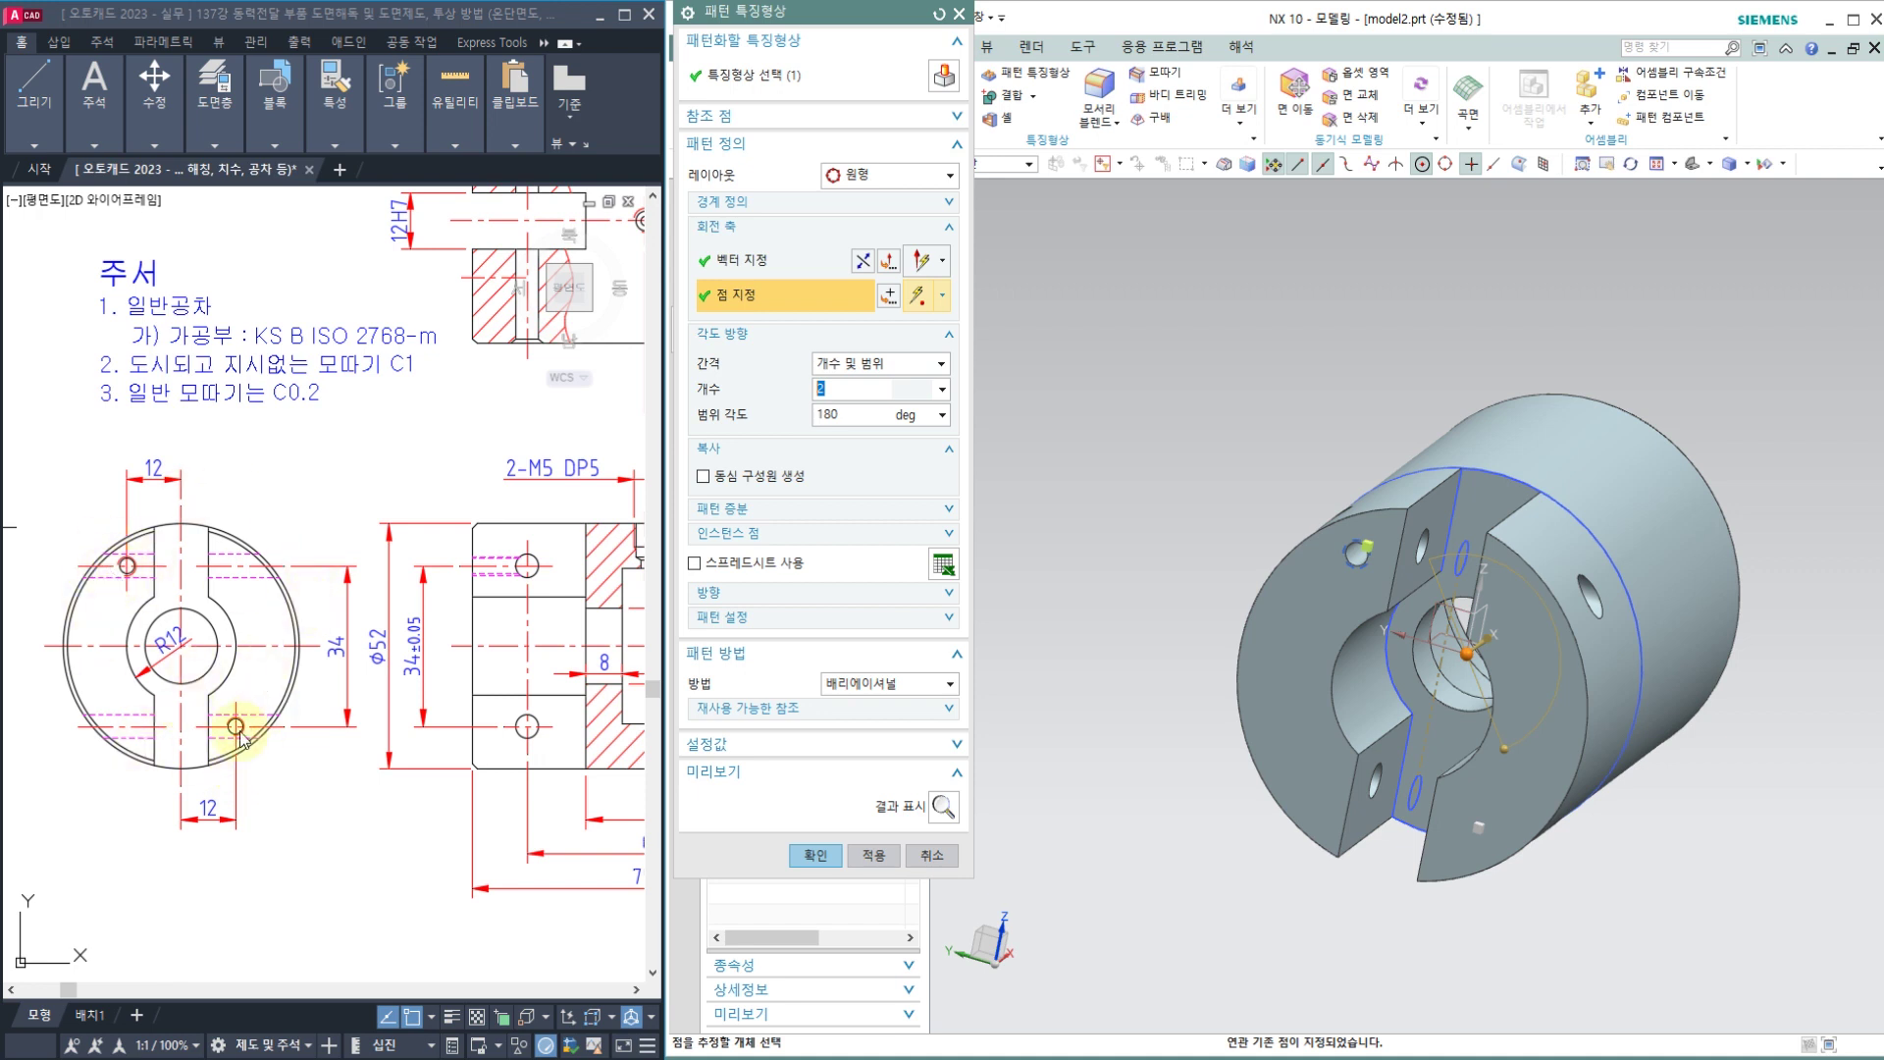
{"action": "left_click", "coordinate": [845, 414]}
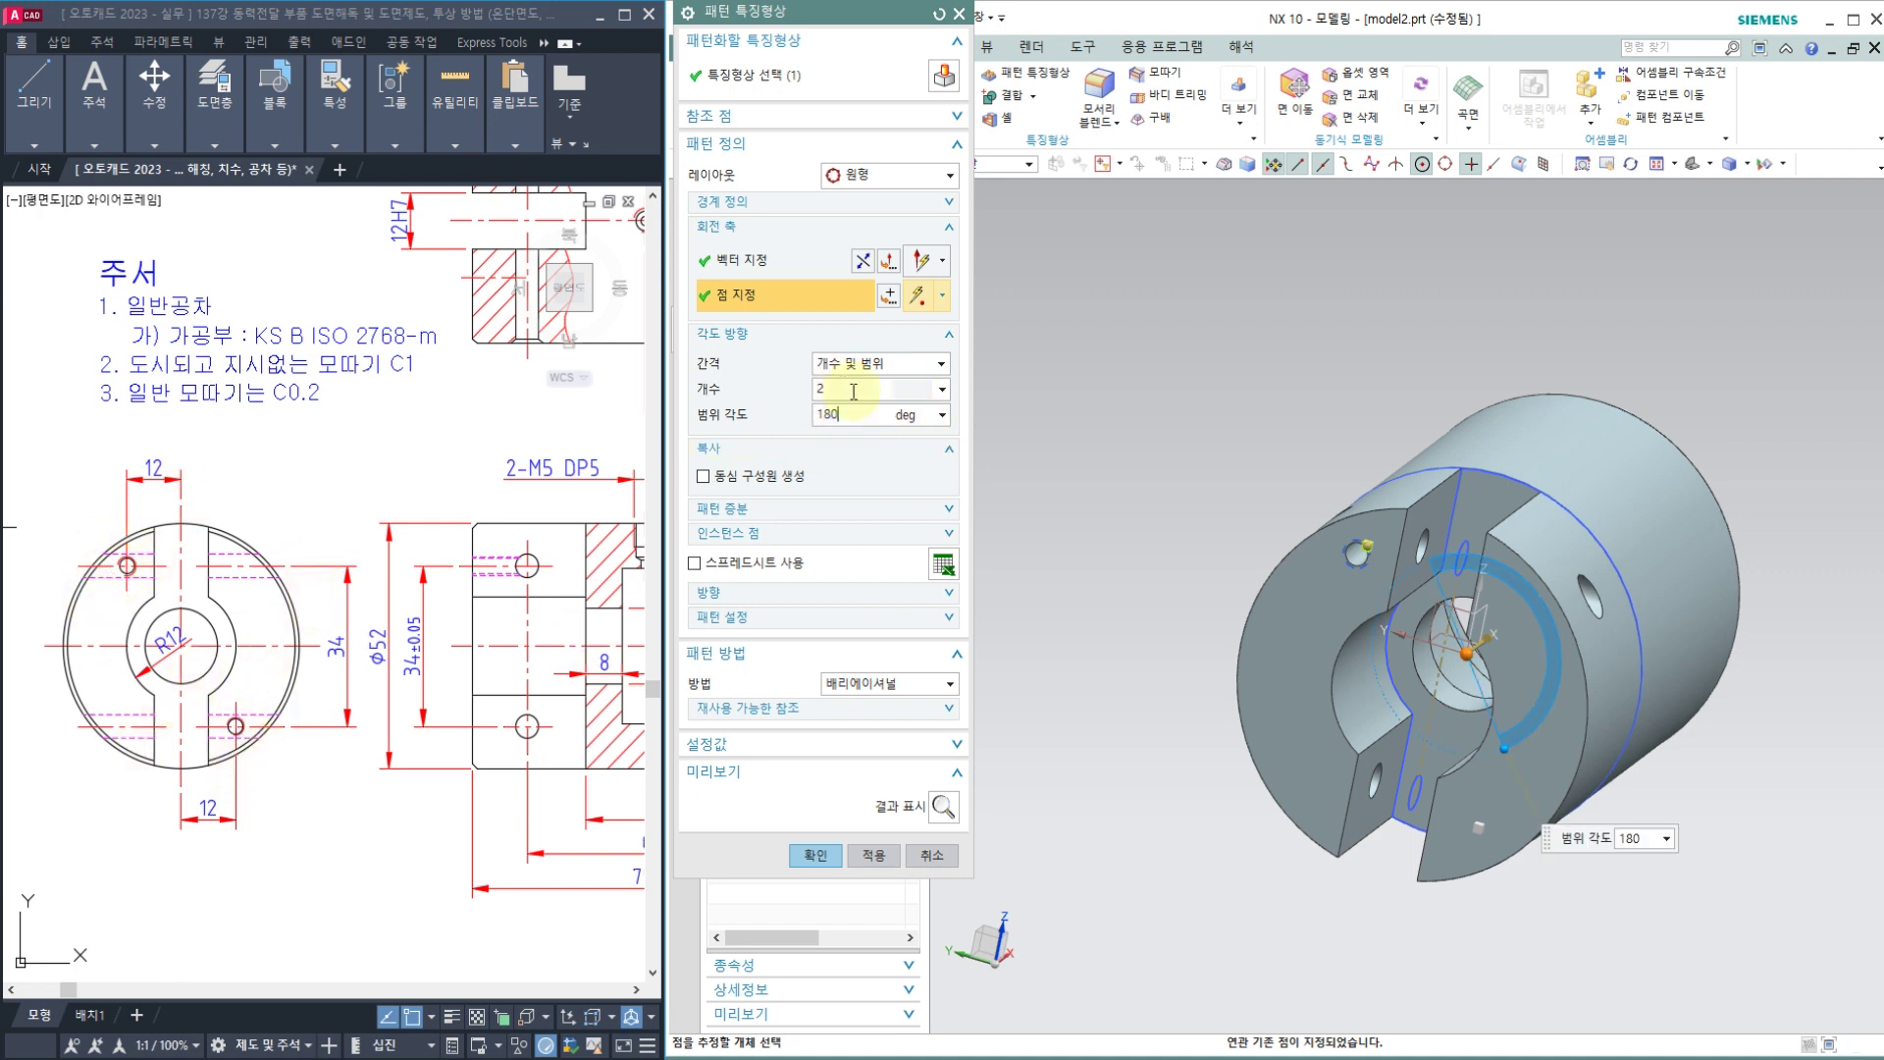
{"action": "left_click", "coordinate": [869, 849]}
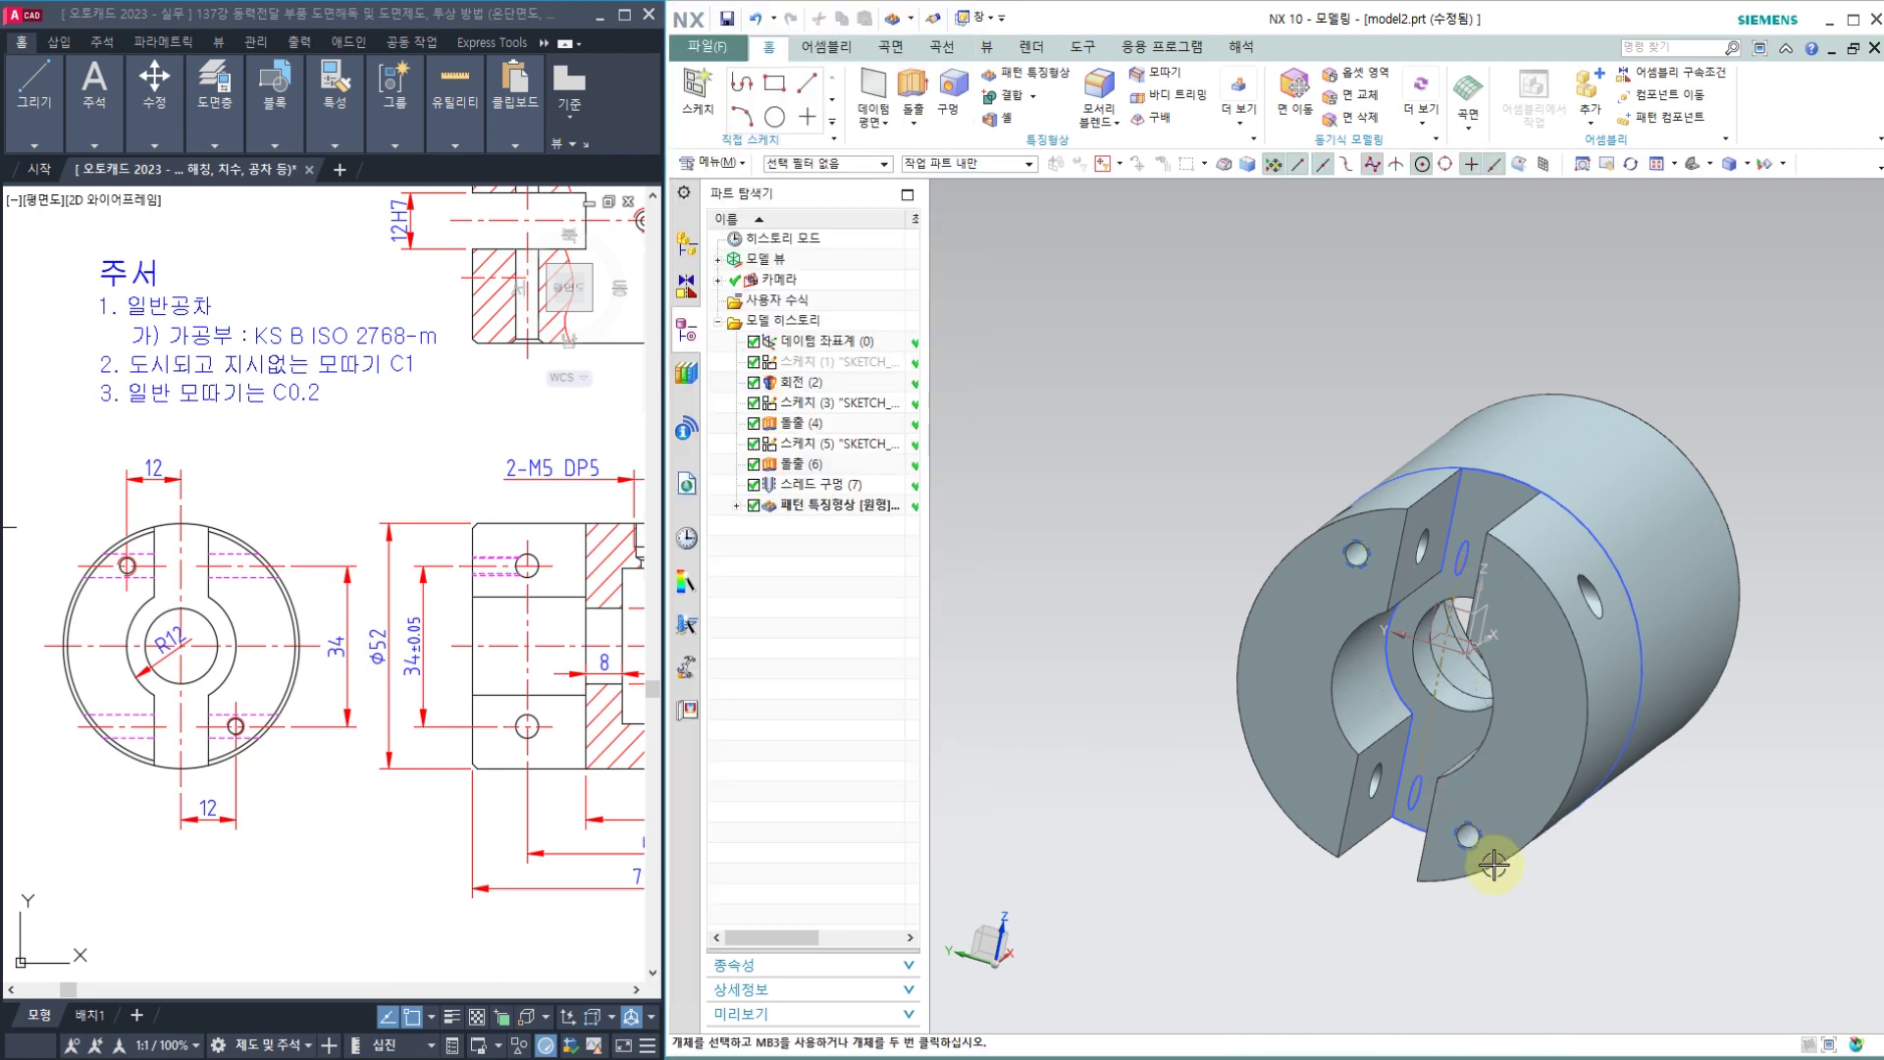
Step: Examine the patterned M4 holes on the slotted end face and the 2-M5 DP5 holes in the drawing's section view
{"action": "mouse_move", "coordinate": [1513, 777]}
{"action": "middle_mouse_down"}
{"action": "mouse_move", "coordinate": [1508, 721]}
{"action": "mouse_move", "coordinate": [1394, 750]}
{"action": "mouse_move", "coordinate": [1507, 753]}
{"action": "middle_mouse_up"}
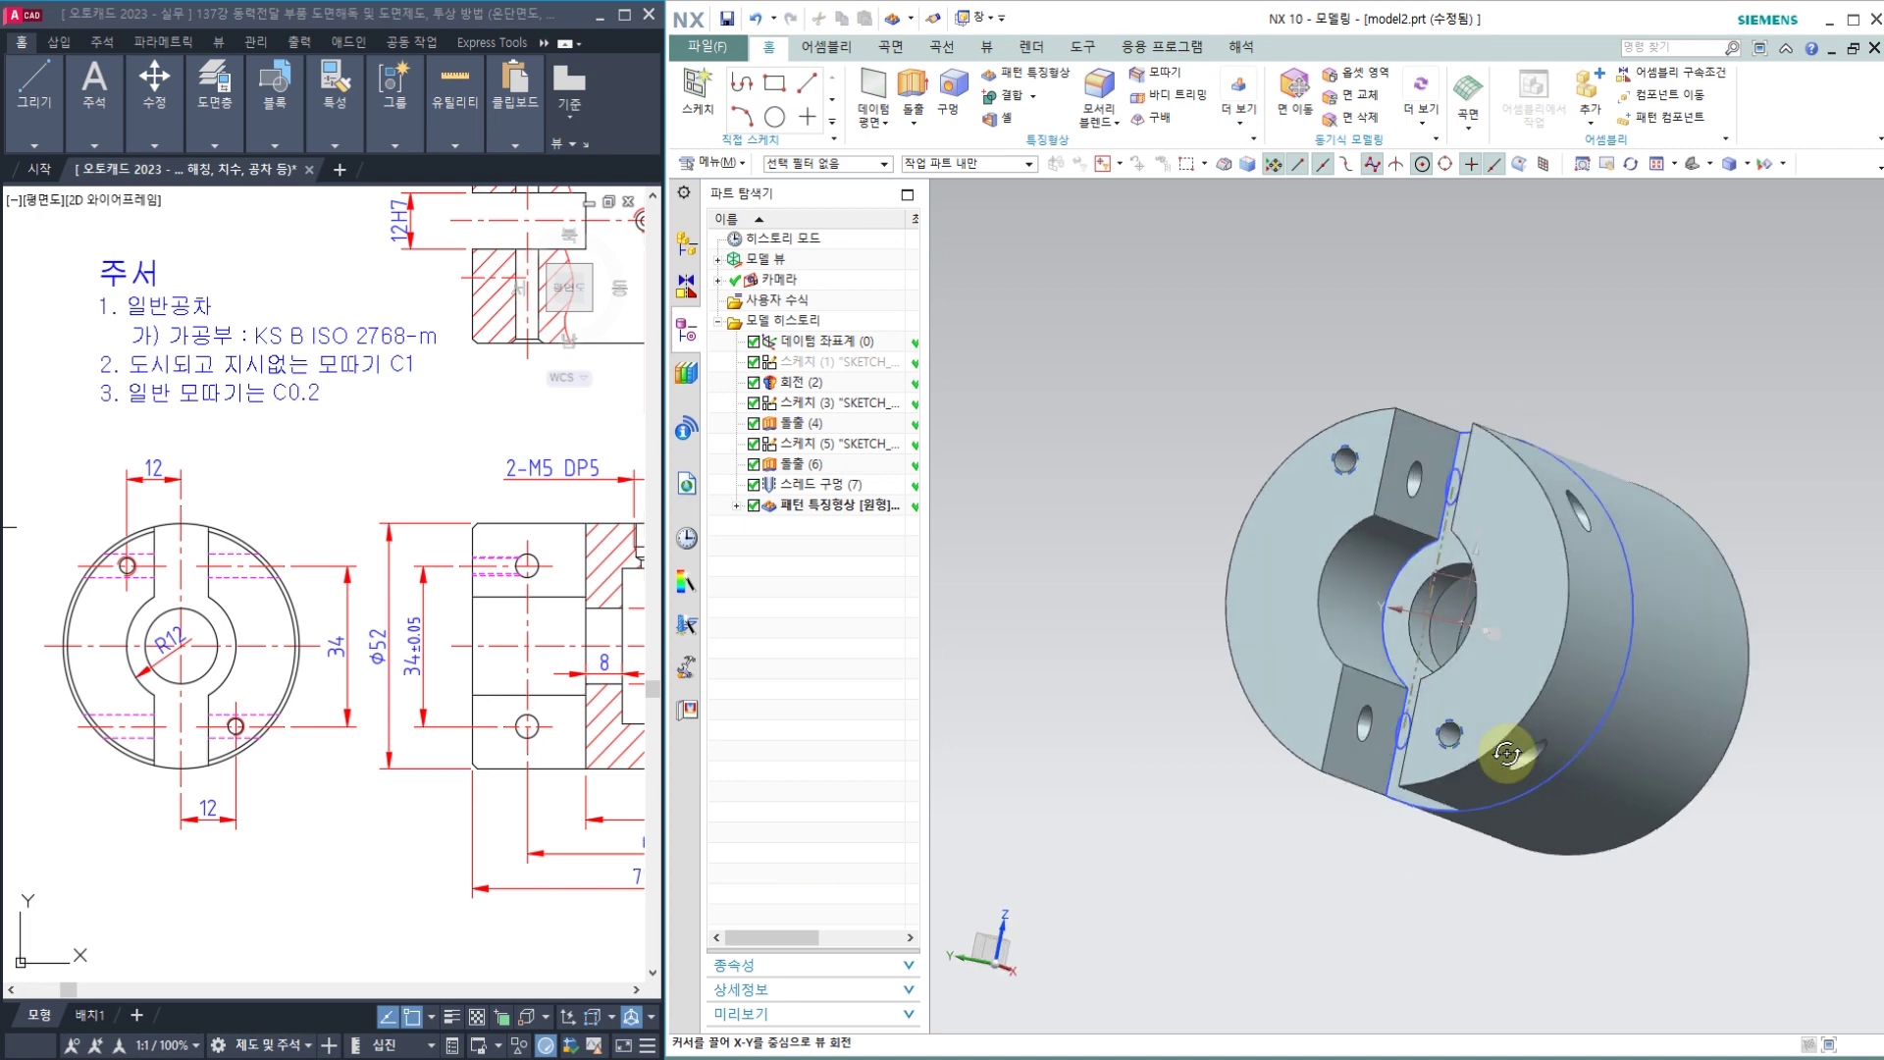
{"action": "middle_click_drag", "start_coordinate": [1498, 649], "coordinate": [1315, 521]}
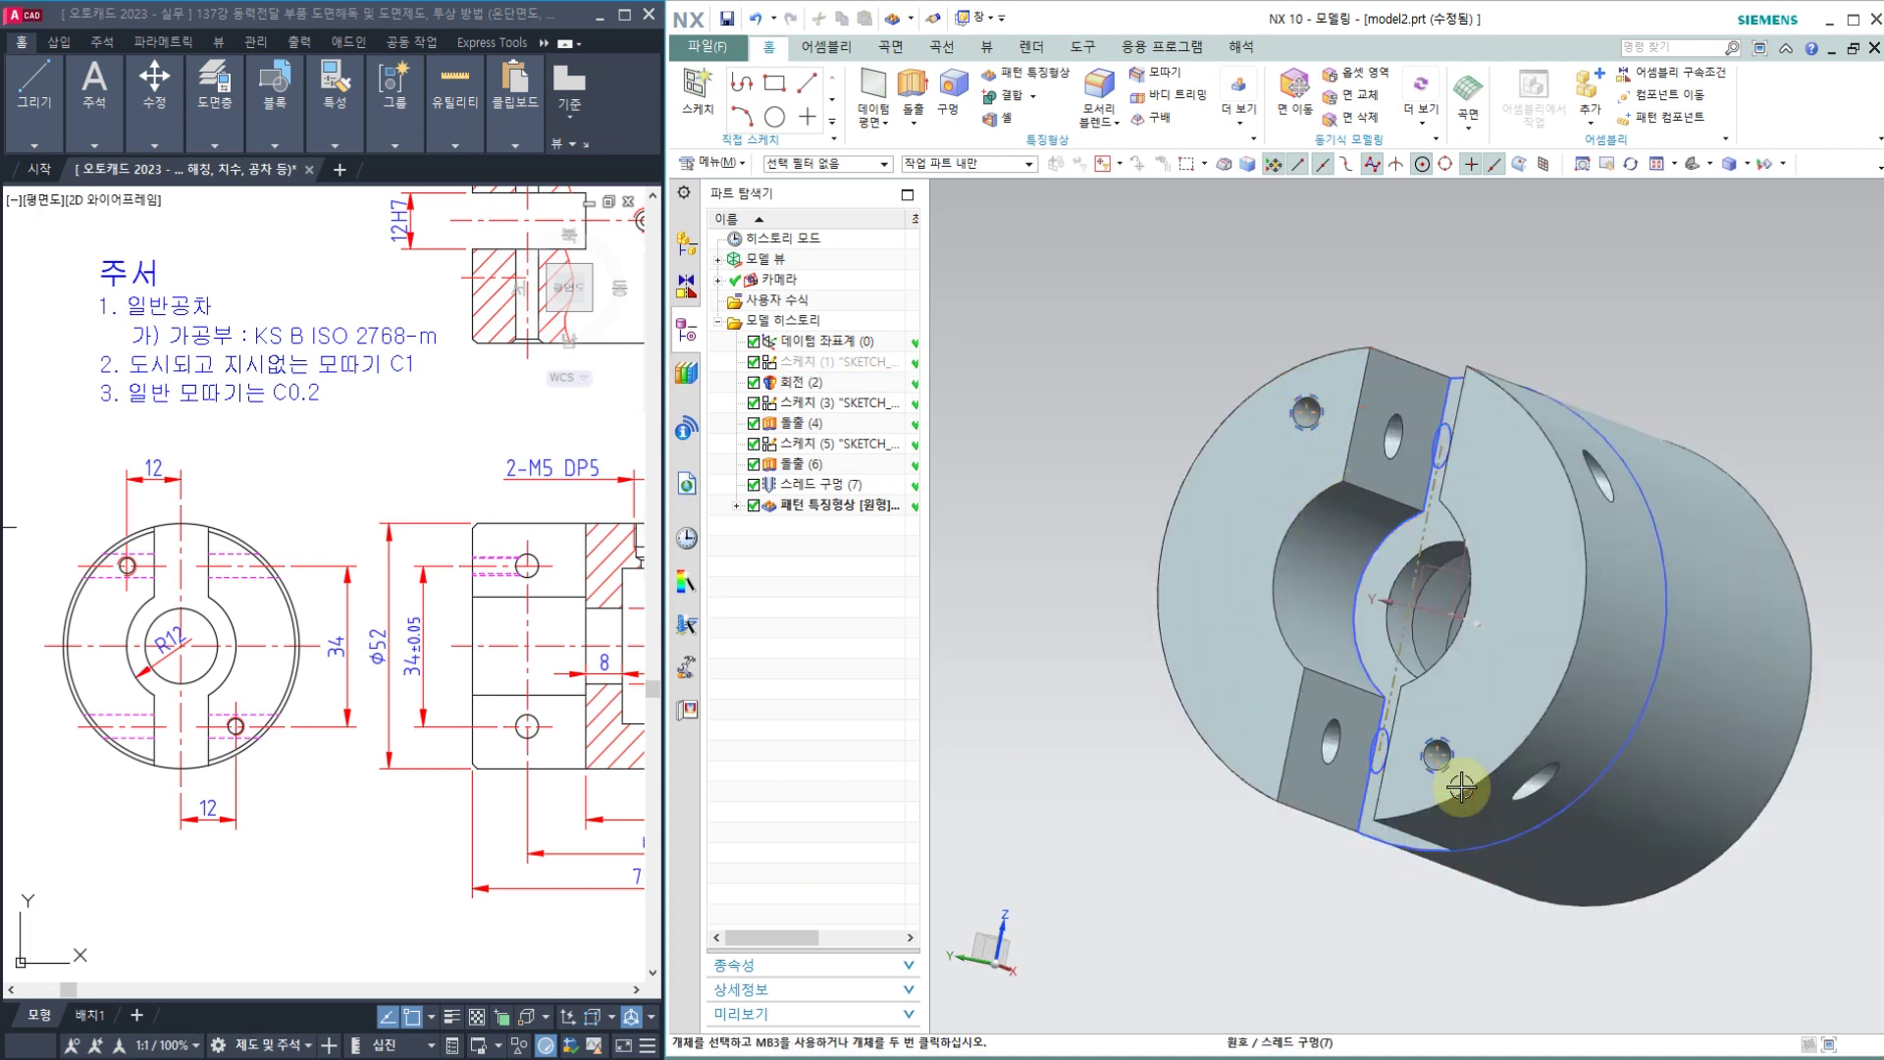
{"action": "left_click", "coordinate": [1319, 506]}
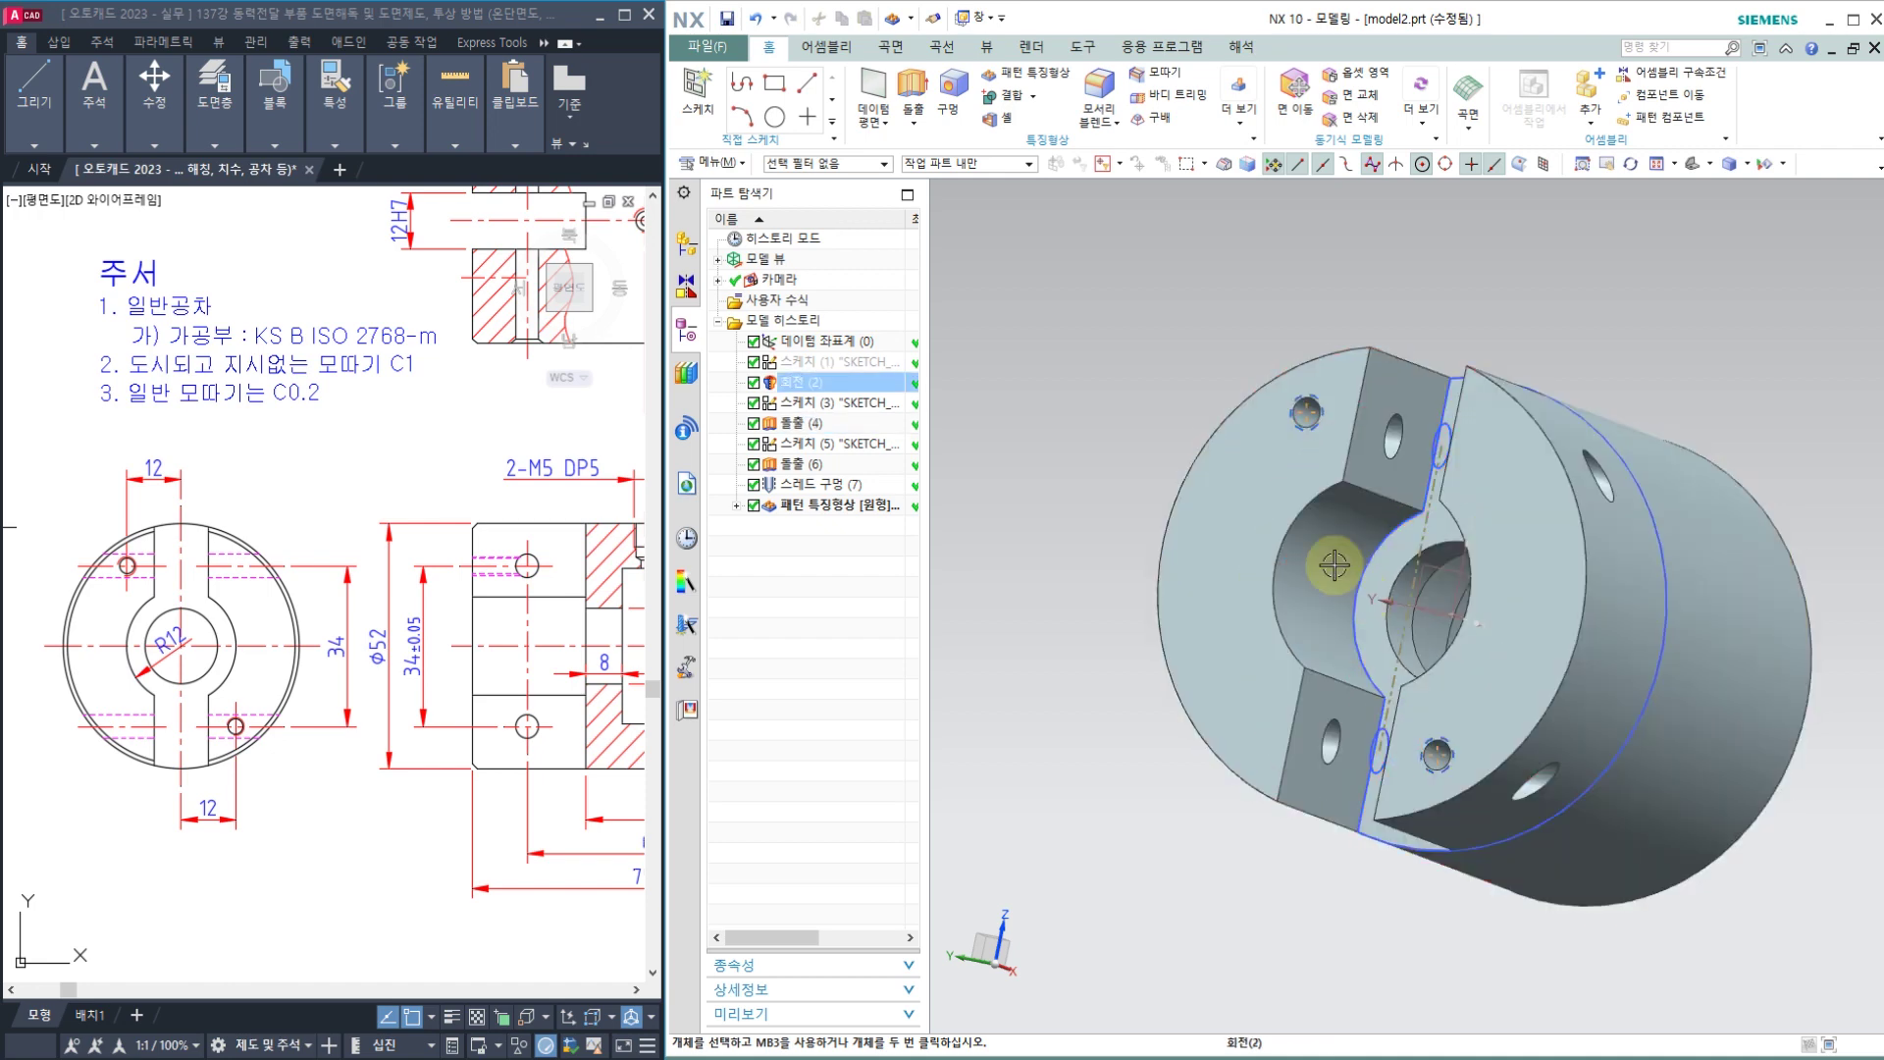
{"action": "middle_click_drag", "start_coordinate": [1165, 313], "coordinate": [1097, 355]}
{"action": "left_click", "coordinate": [385, 649]}
{"action": "scroll", "coordinate": [385, 648], "scroll_direction": "up", "scroll_amount": 4}
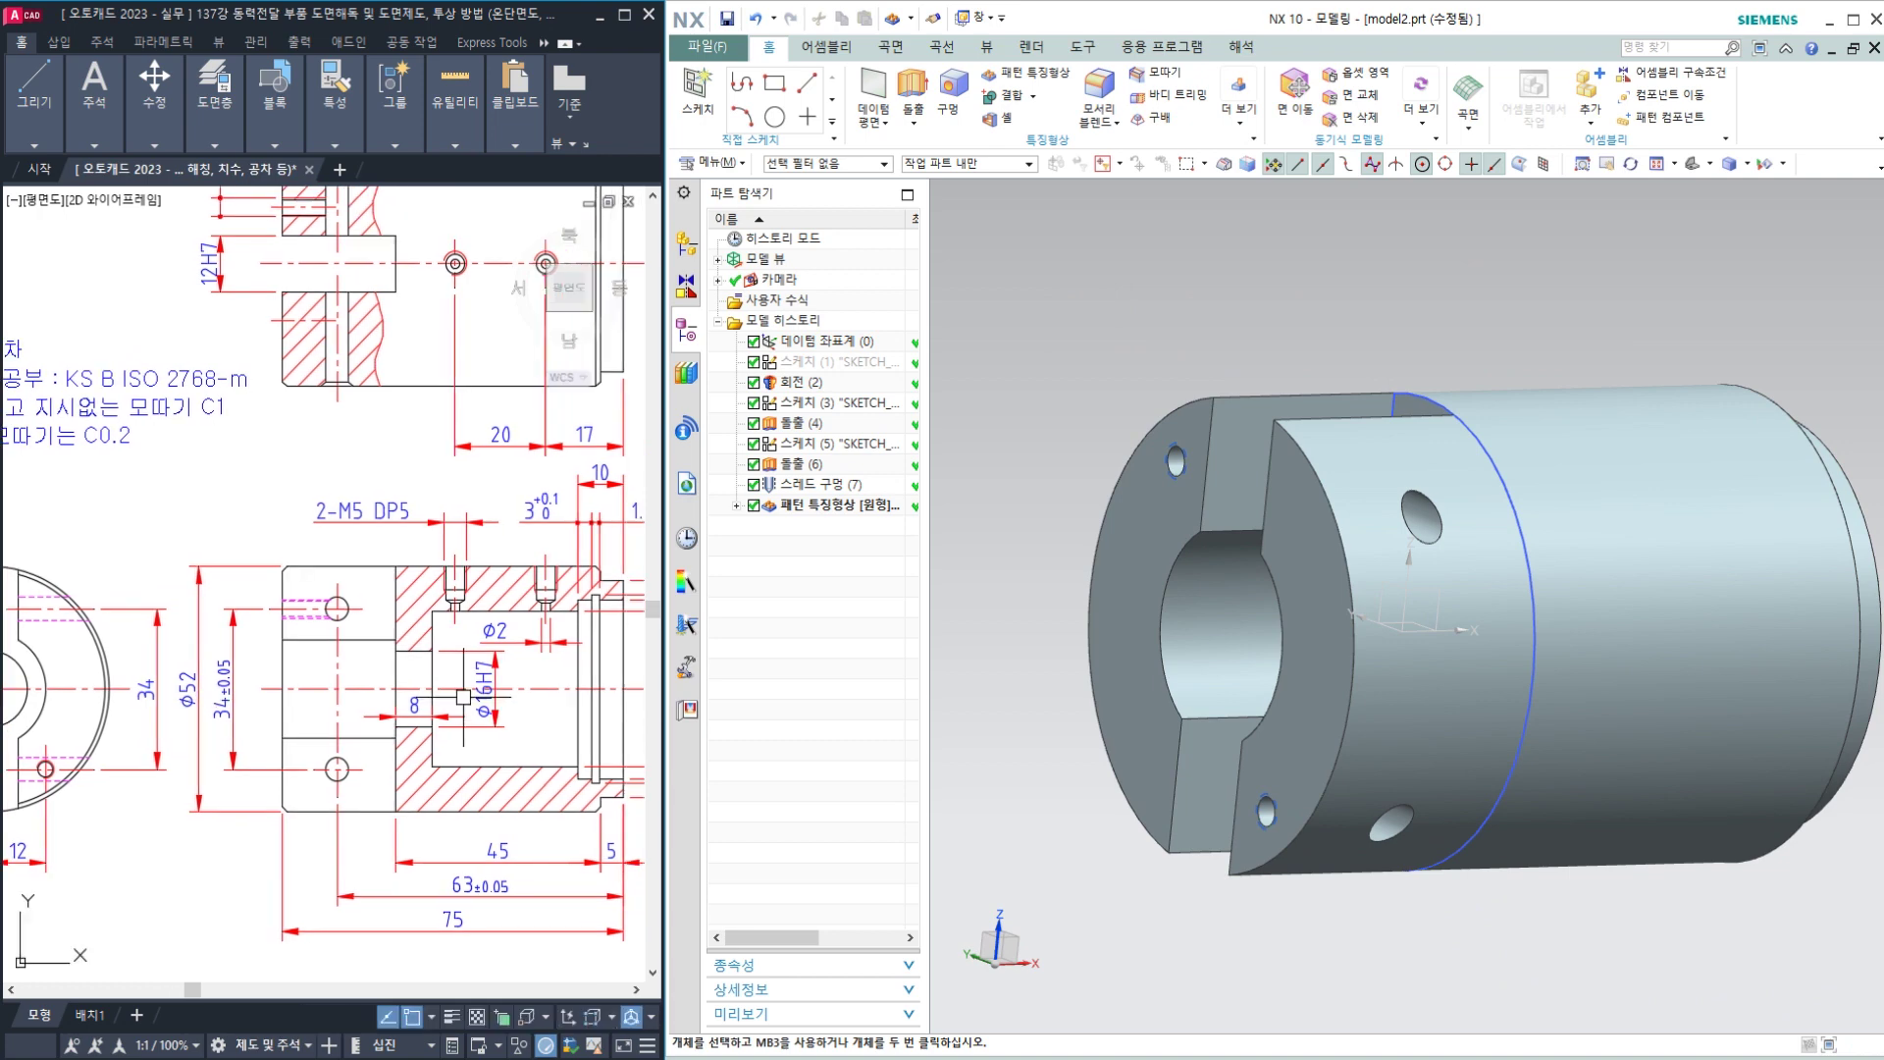
{"action": "scroll", "coordinate": [358, 625], "scroll_direction": "down", "scroll_amount": 2}
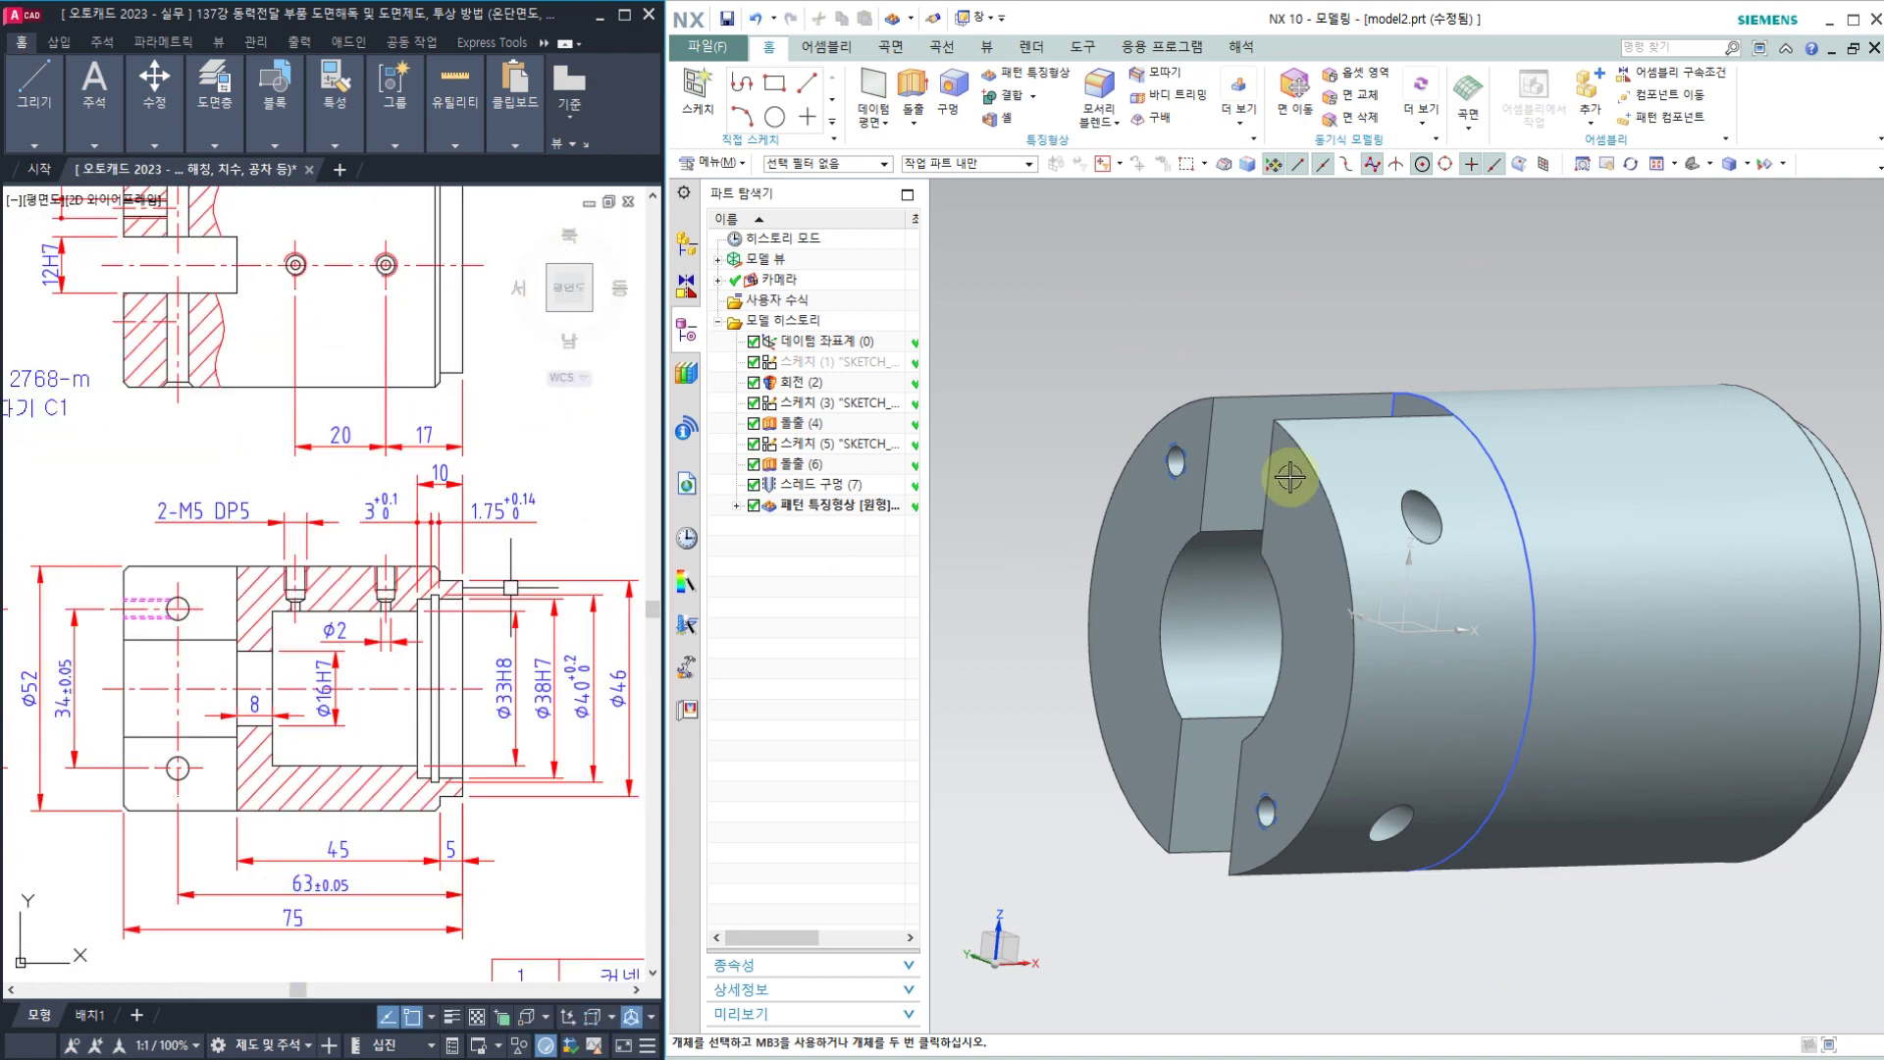
{"action": "left_click", "coordinate": [1359, 283]}
{"action": "middle_click_drag", "start_coordinate": [1359, 282], "coordinate": [1366, 324]}
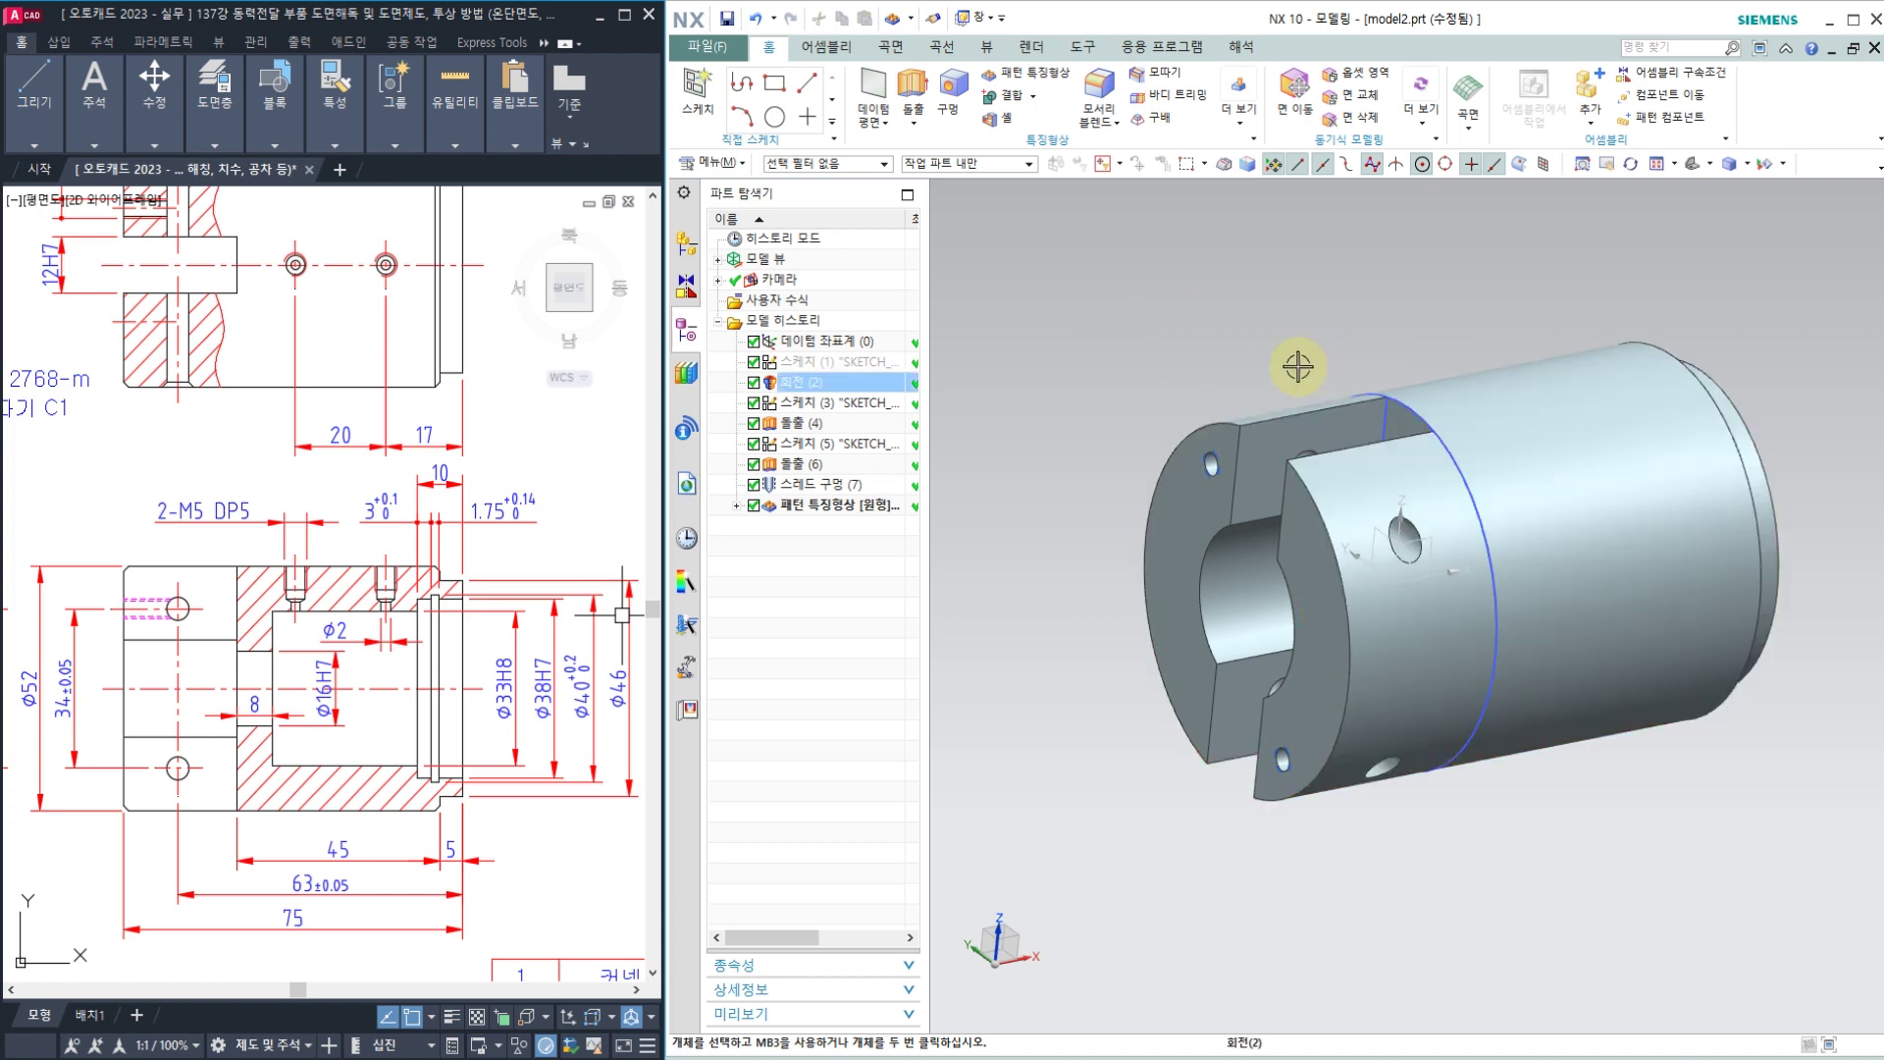
Step: Define an inferred datum plane tangent to the large outer cylindrical face, using the XY plane as the angle reference
{"action": "left_click", "coordinate": [872, 96]}
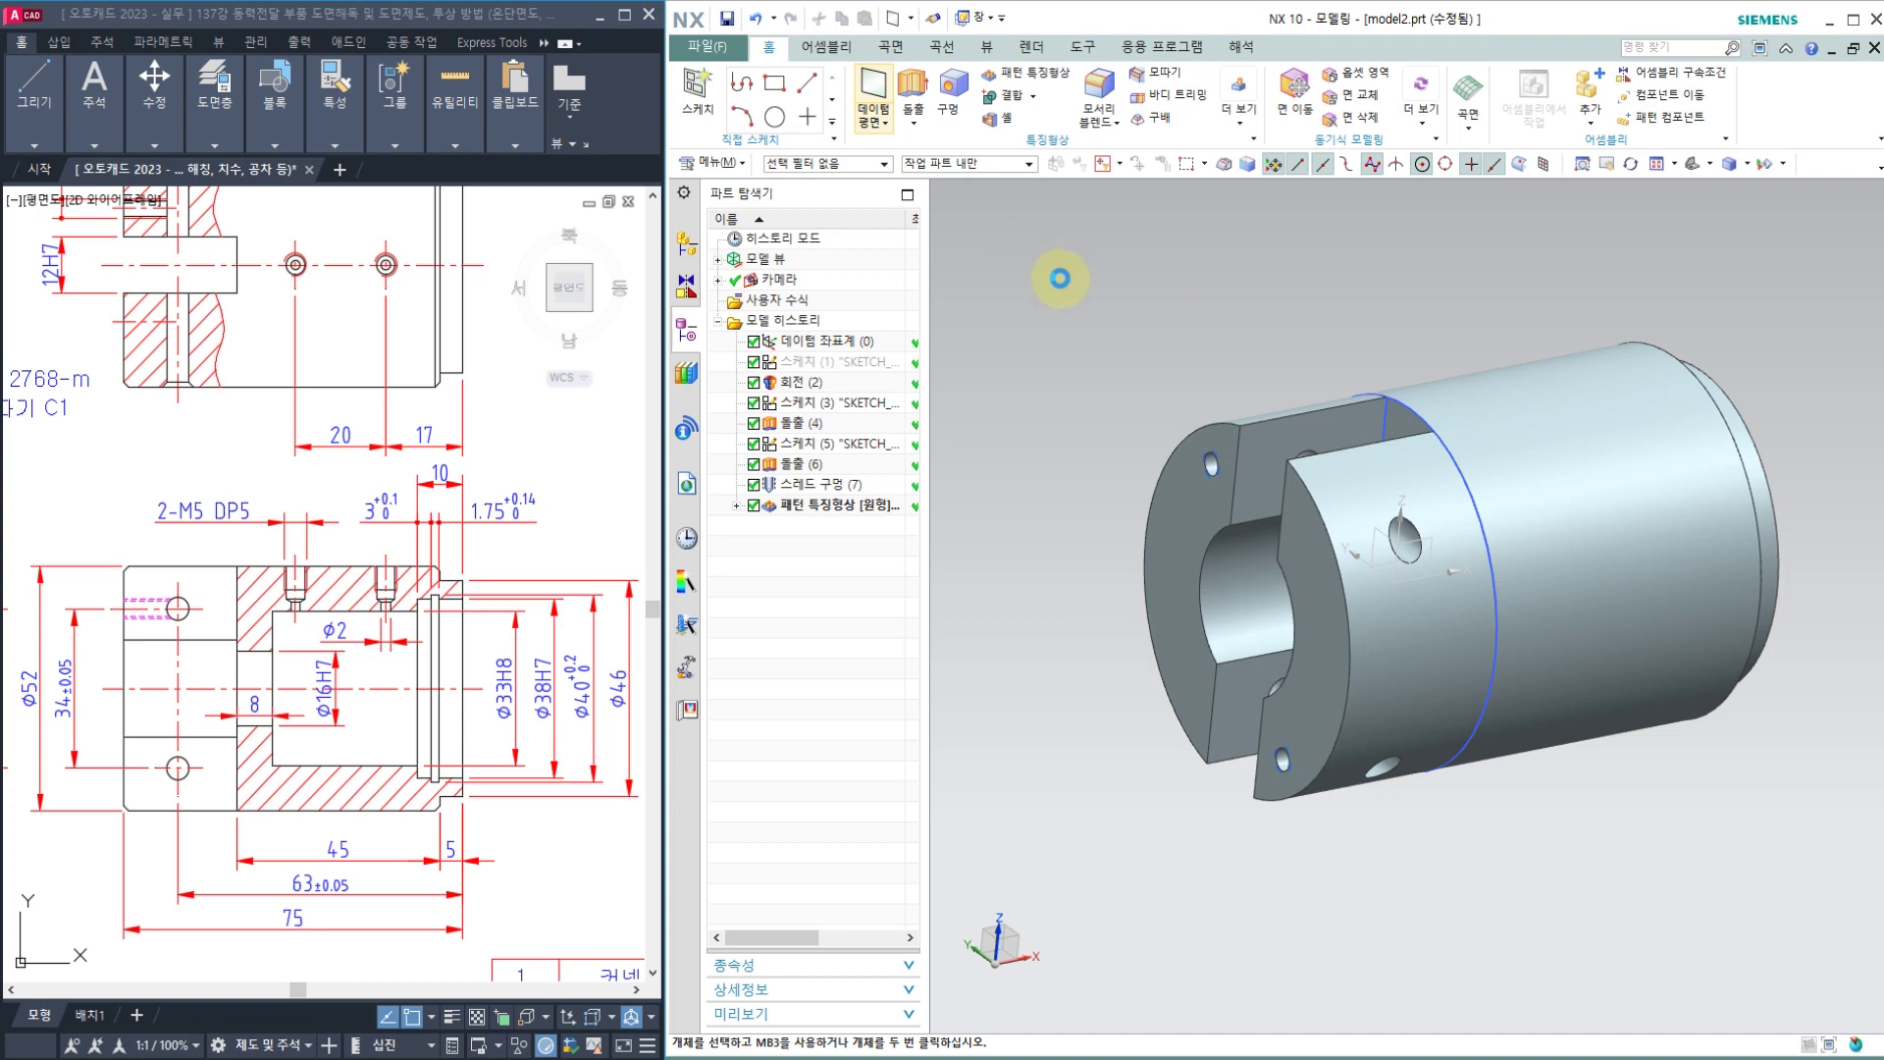
{"action": "middle_click_drag", "start_coordinate": [1239, 345], "coordinate": [1198, 357]}
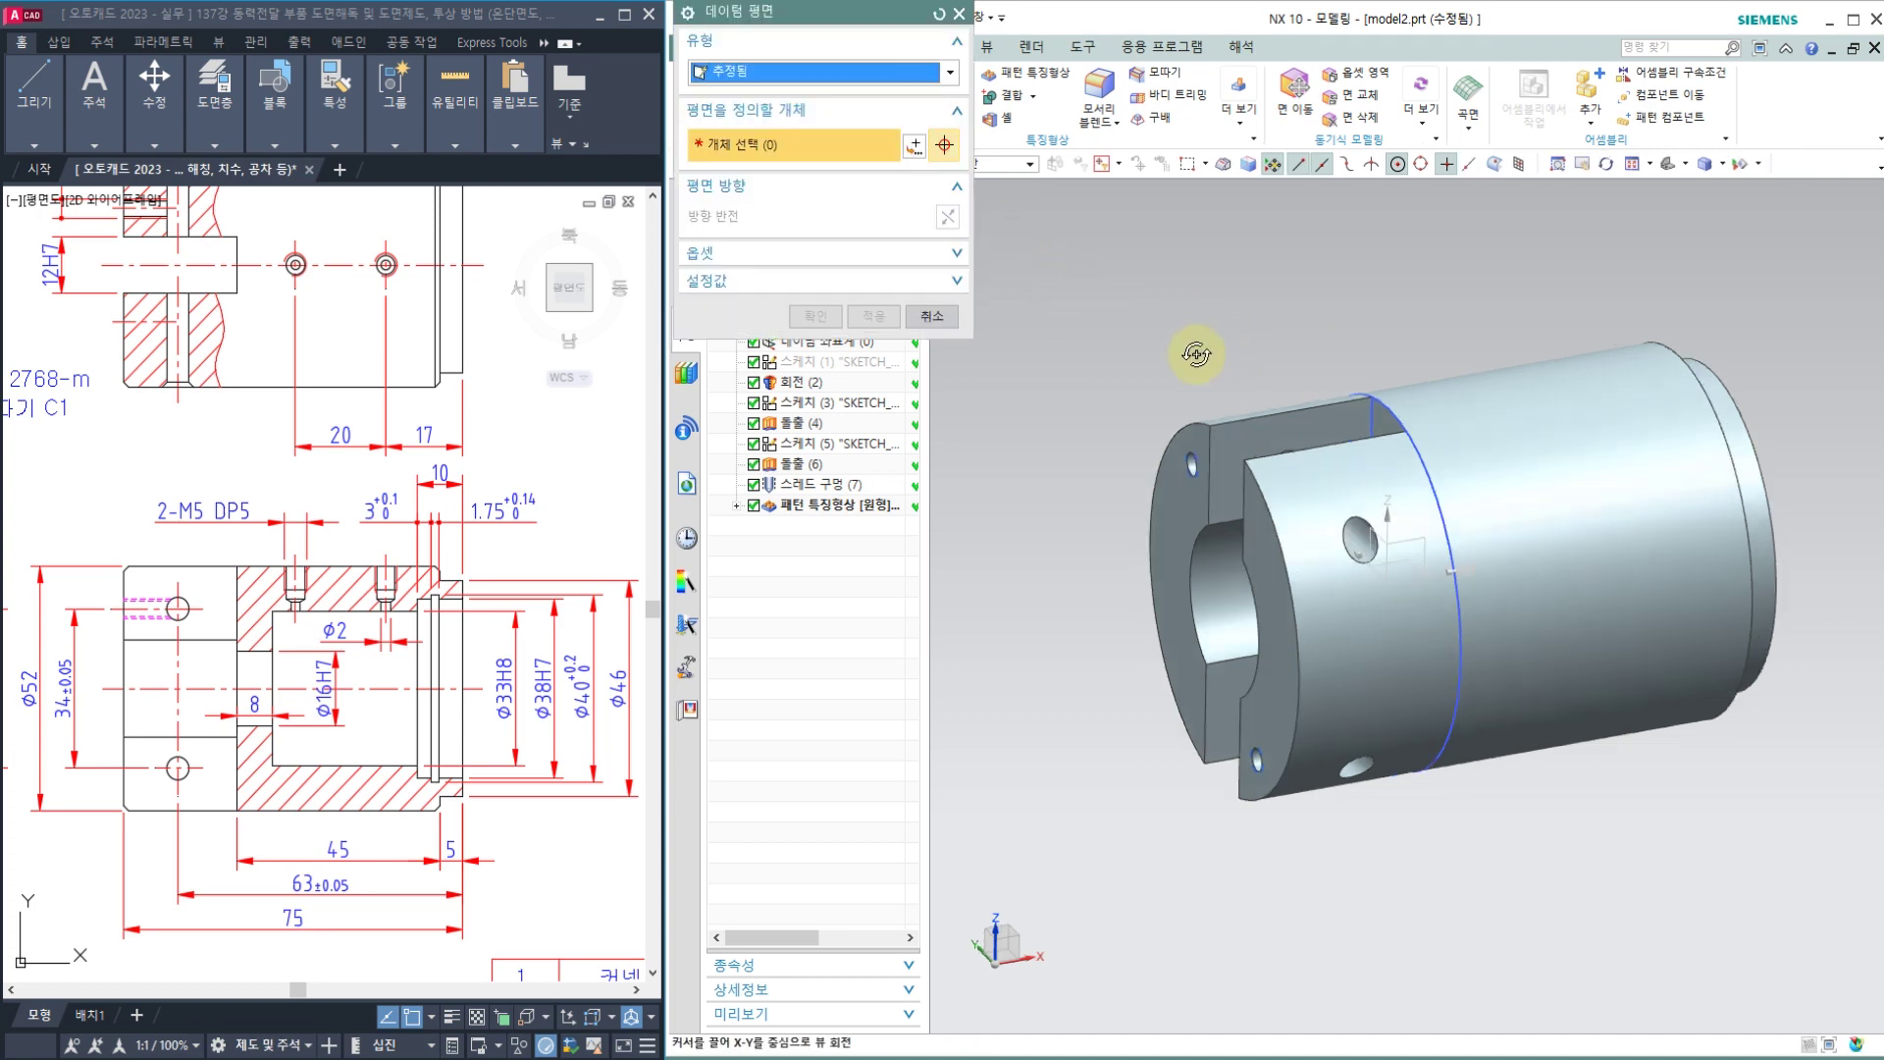
{"action": "left_click", "coordinate": [1549, 359]}
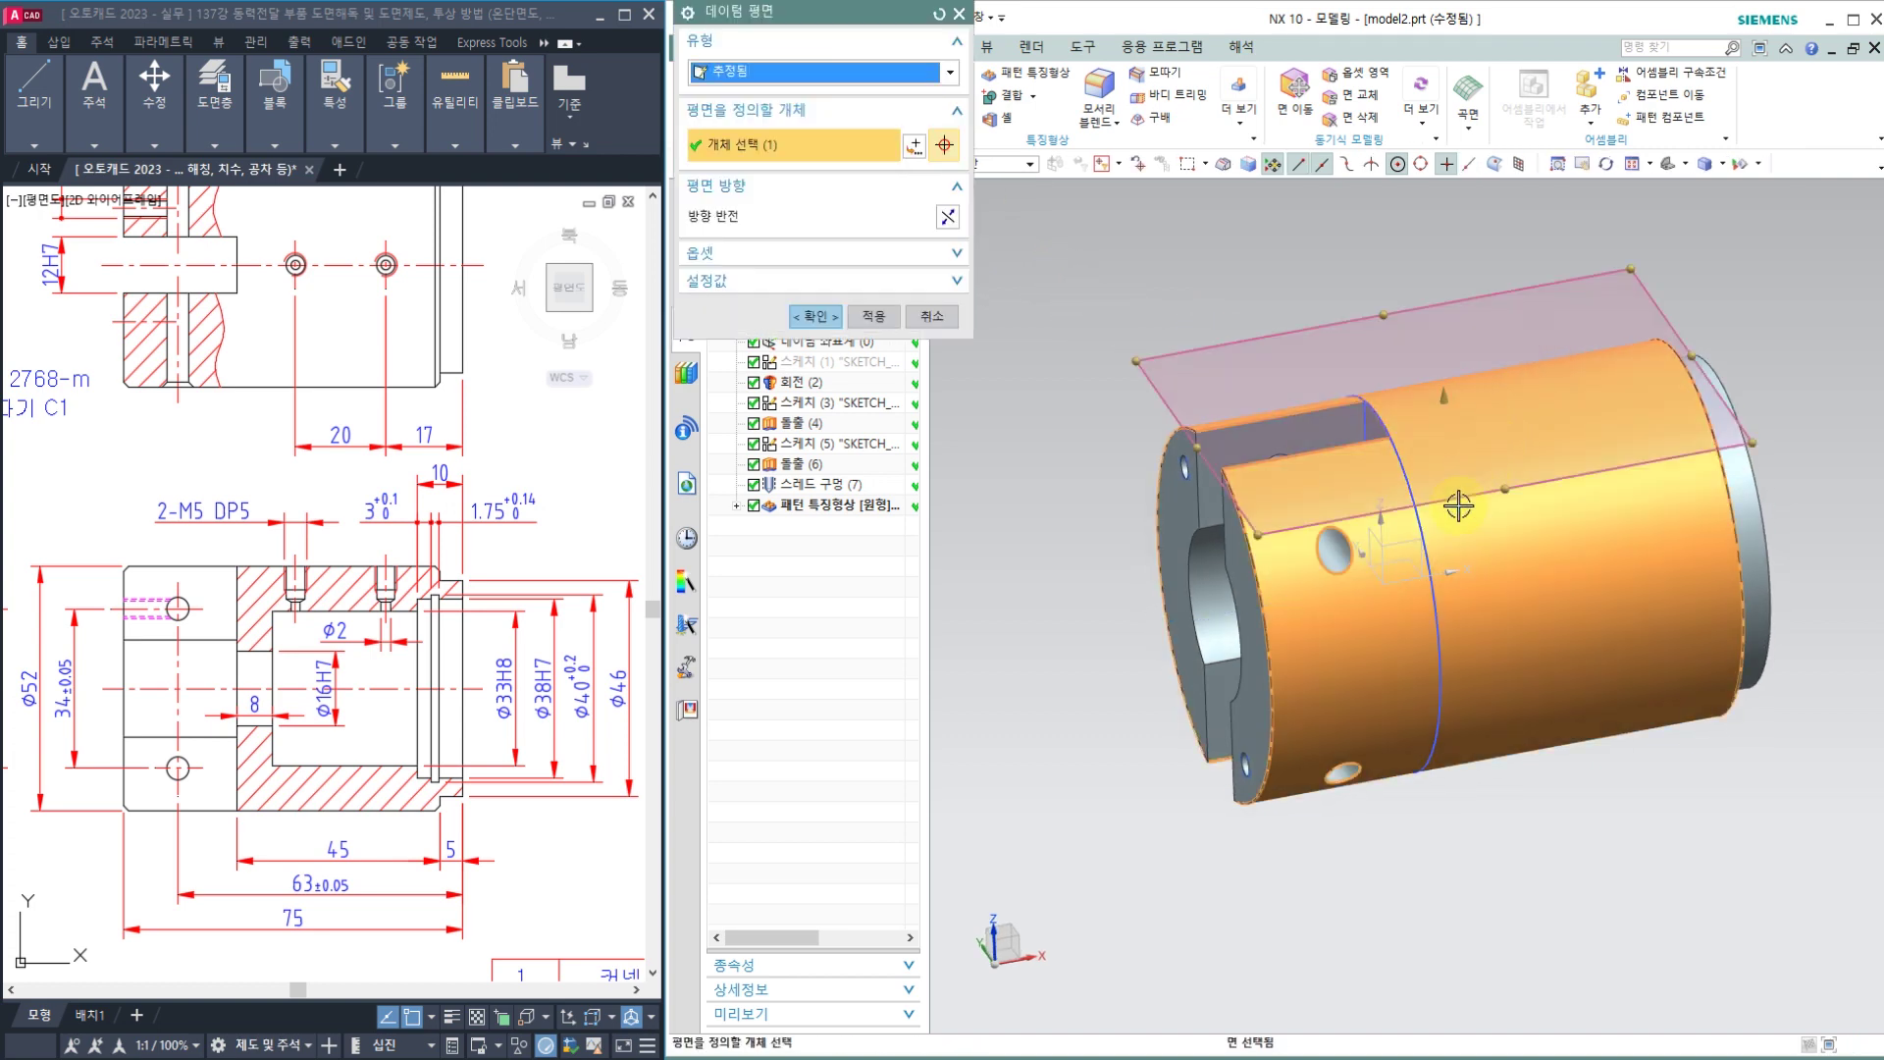
{"action": "left_click", "coordinate": [1411, 557]}
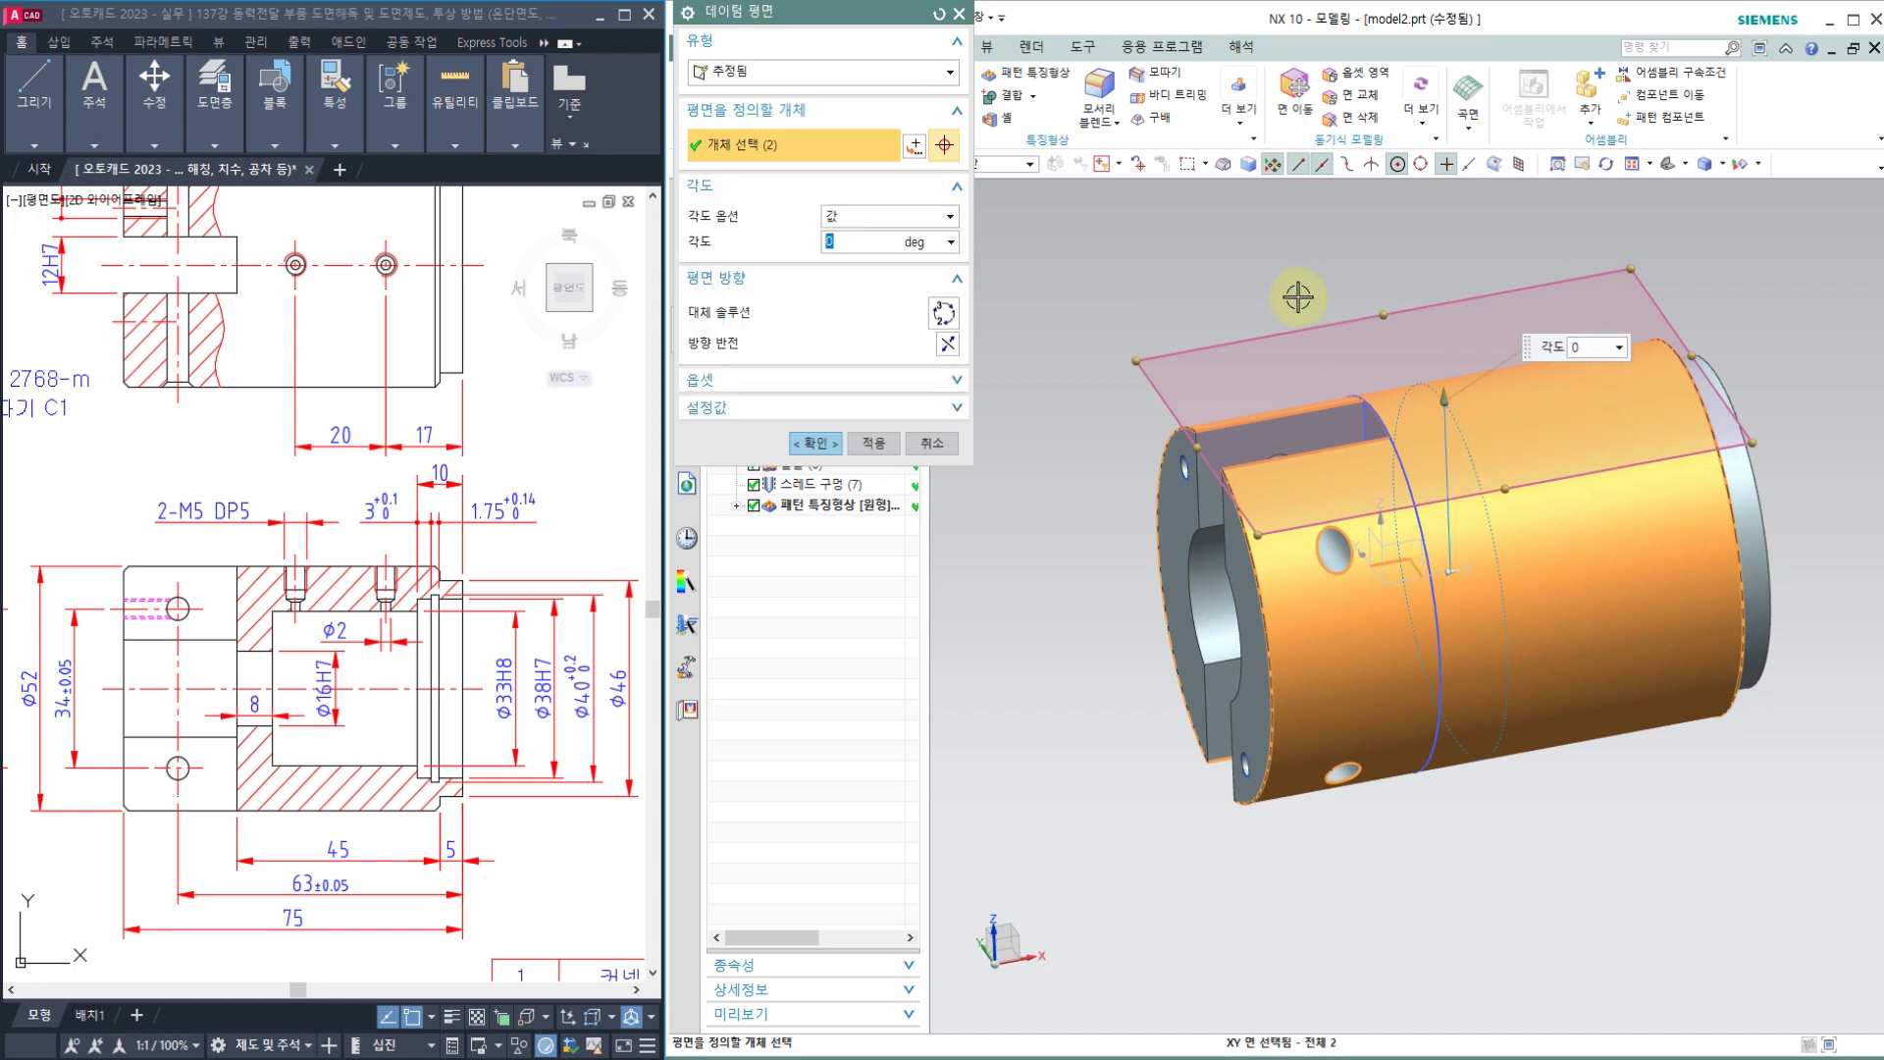
{"action": "middle_click_drag", "start_coordinate": [1297, 297], "coordinate": [1345, 281]}
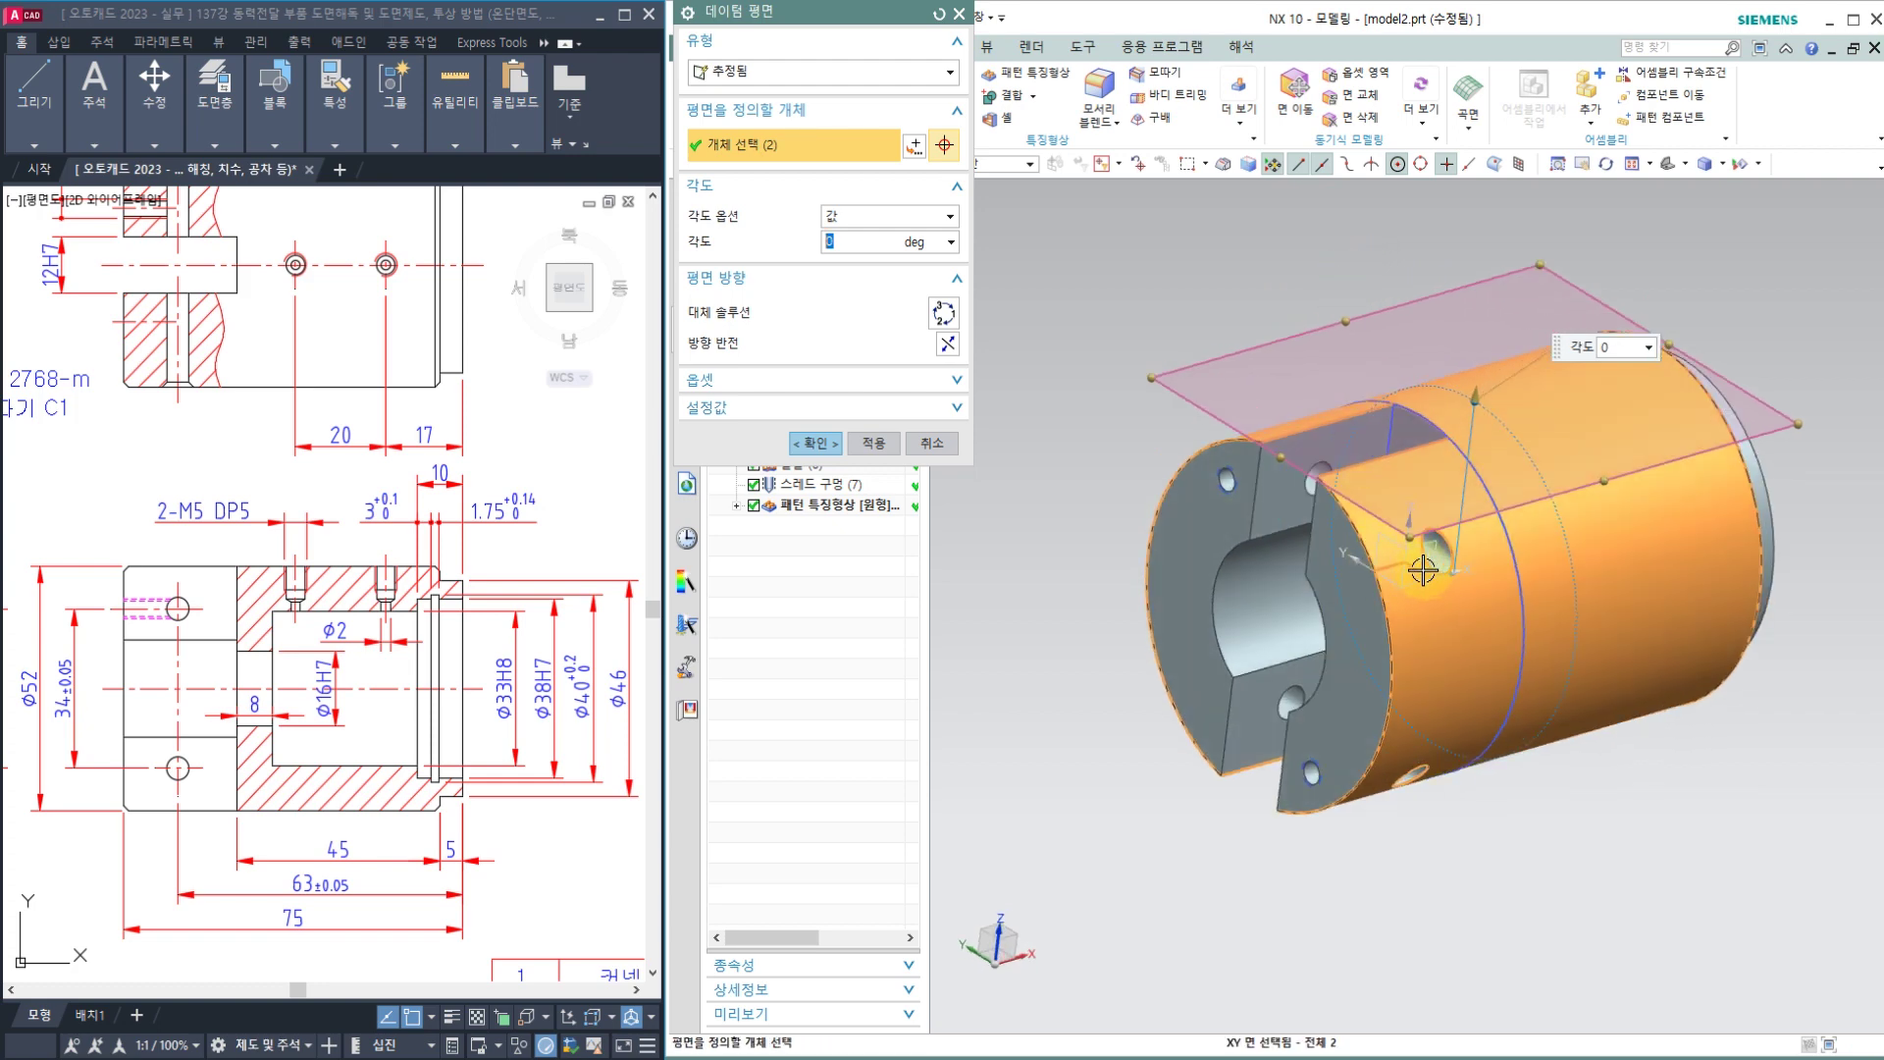
Step: Set the tangent datum plane's angle to 0° and create the plane
{"action": "left_click", "coordinate": [1617, 346]}
{"action": "key", "text": "Return"}
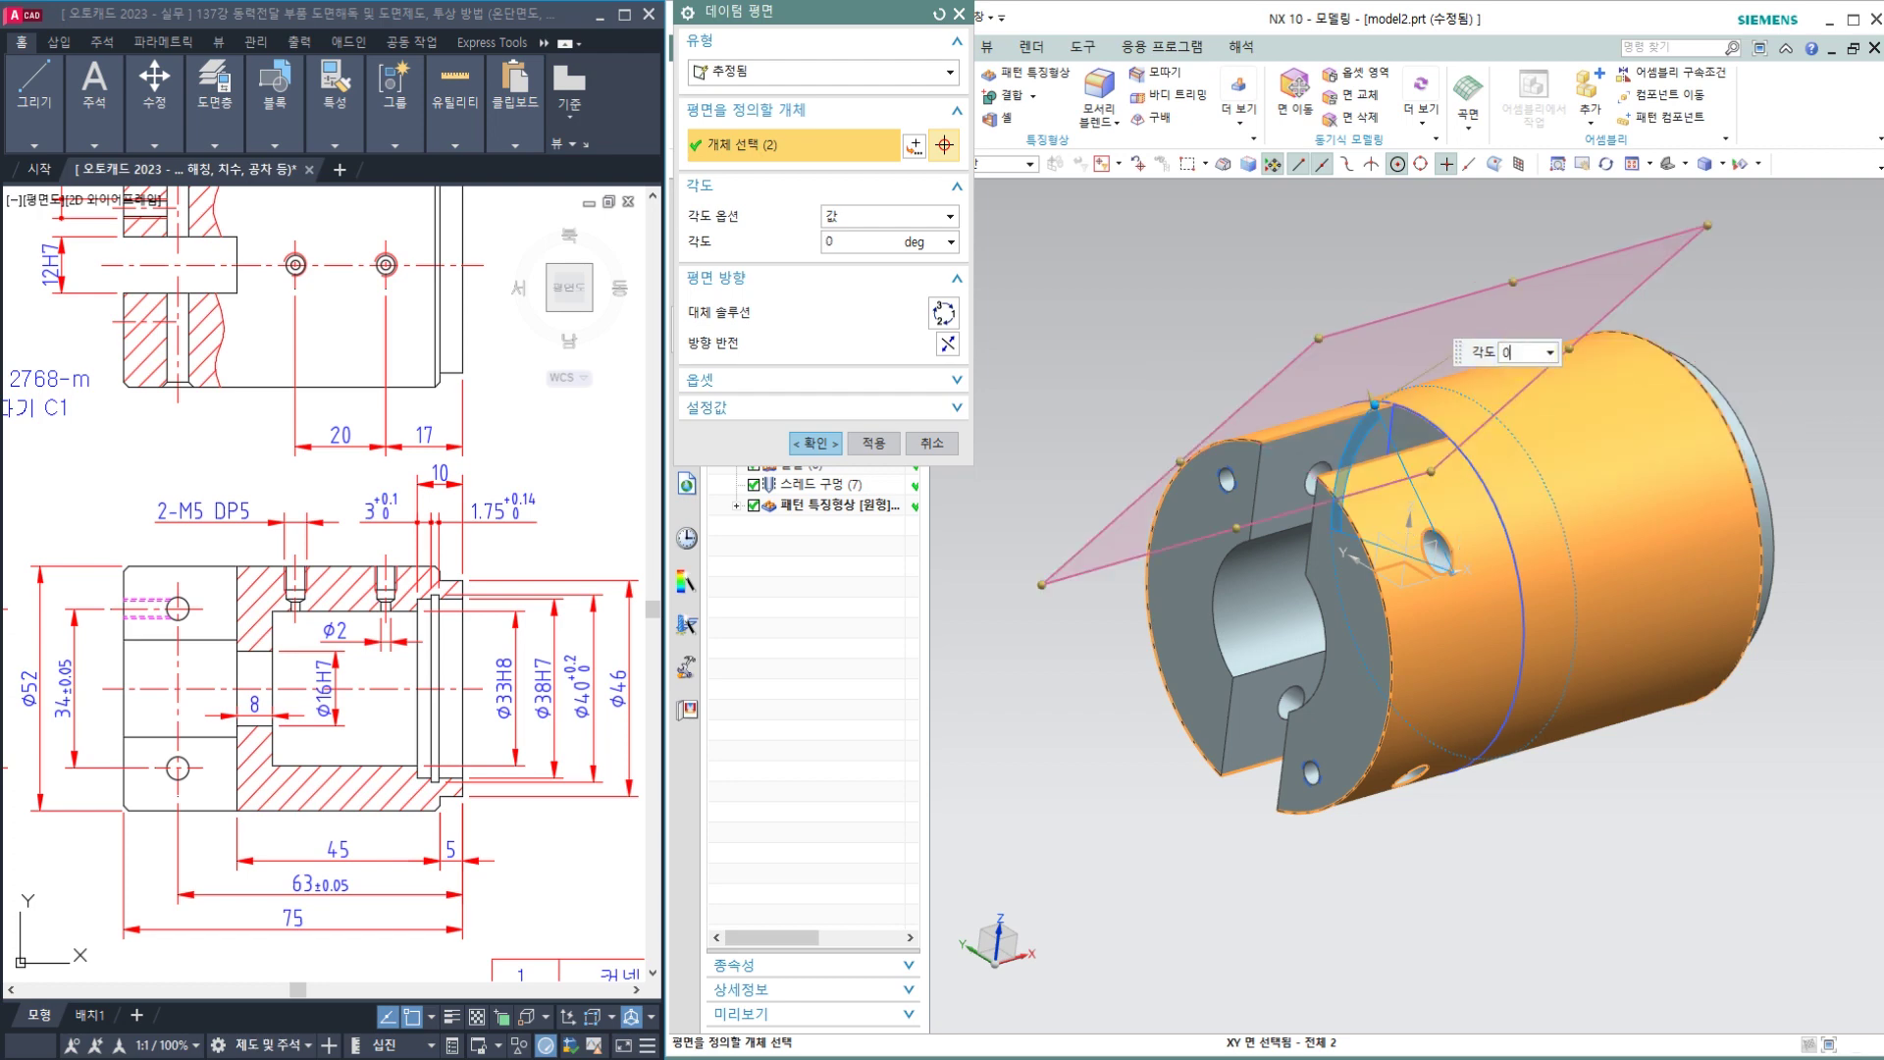
{"action": "type", "text": "0"}
{"action": "key", "text": "Return"}
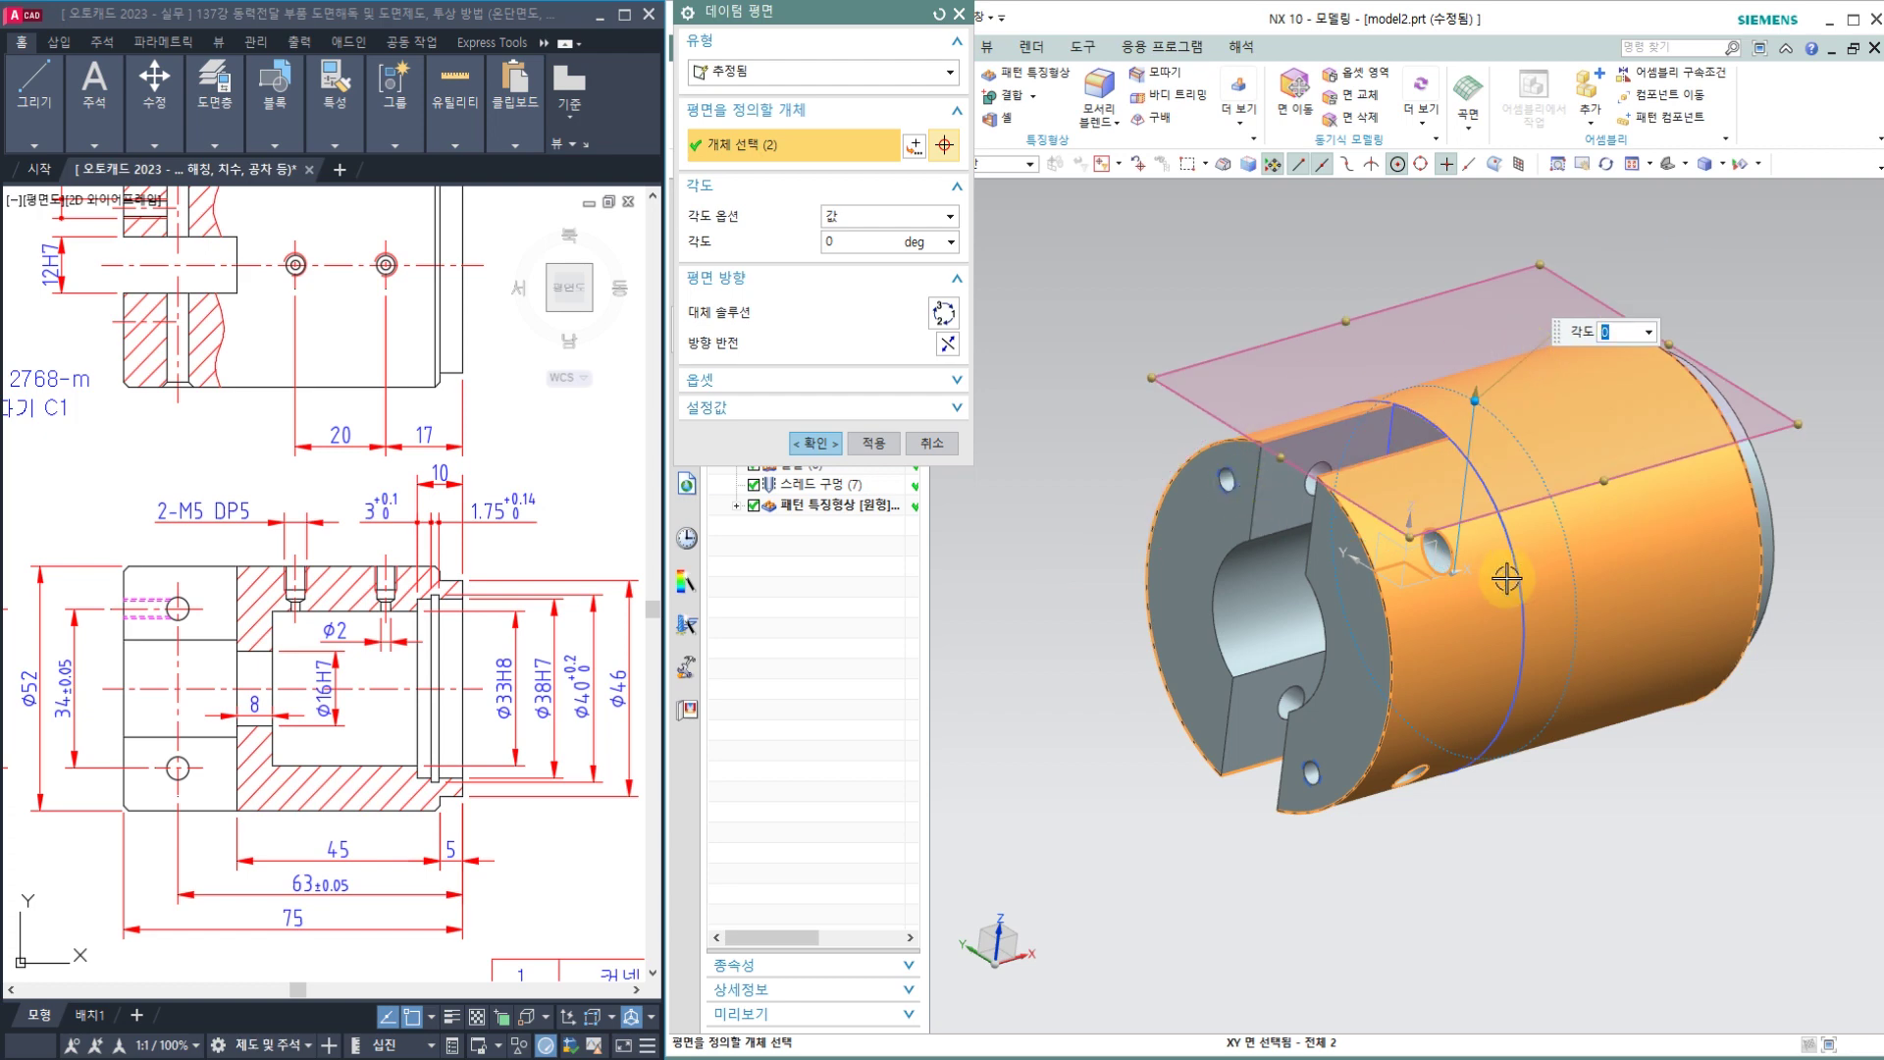
{"action": "left_click", "coordinate": [822, 450]}
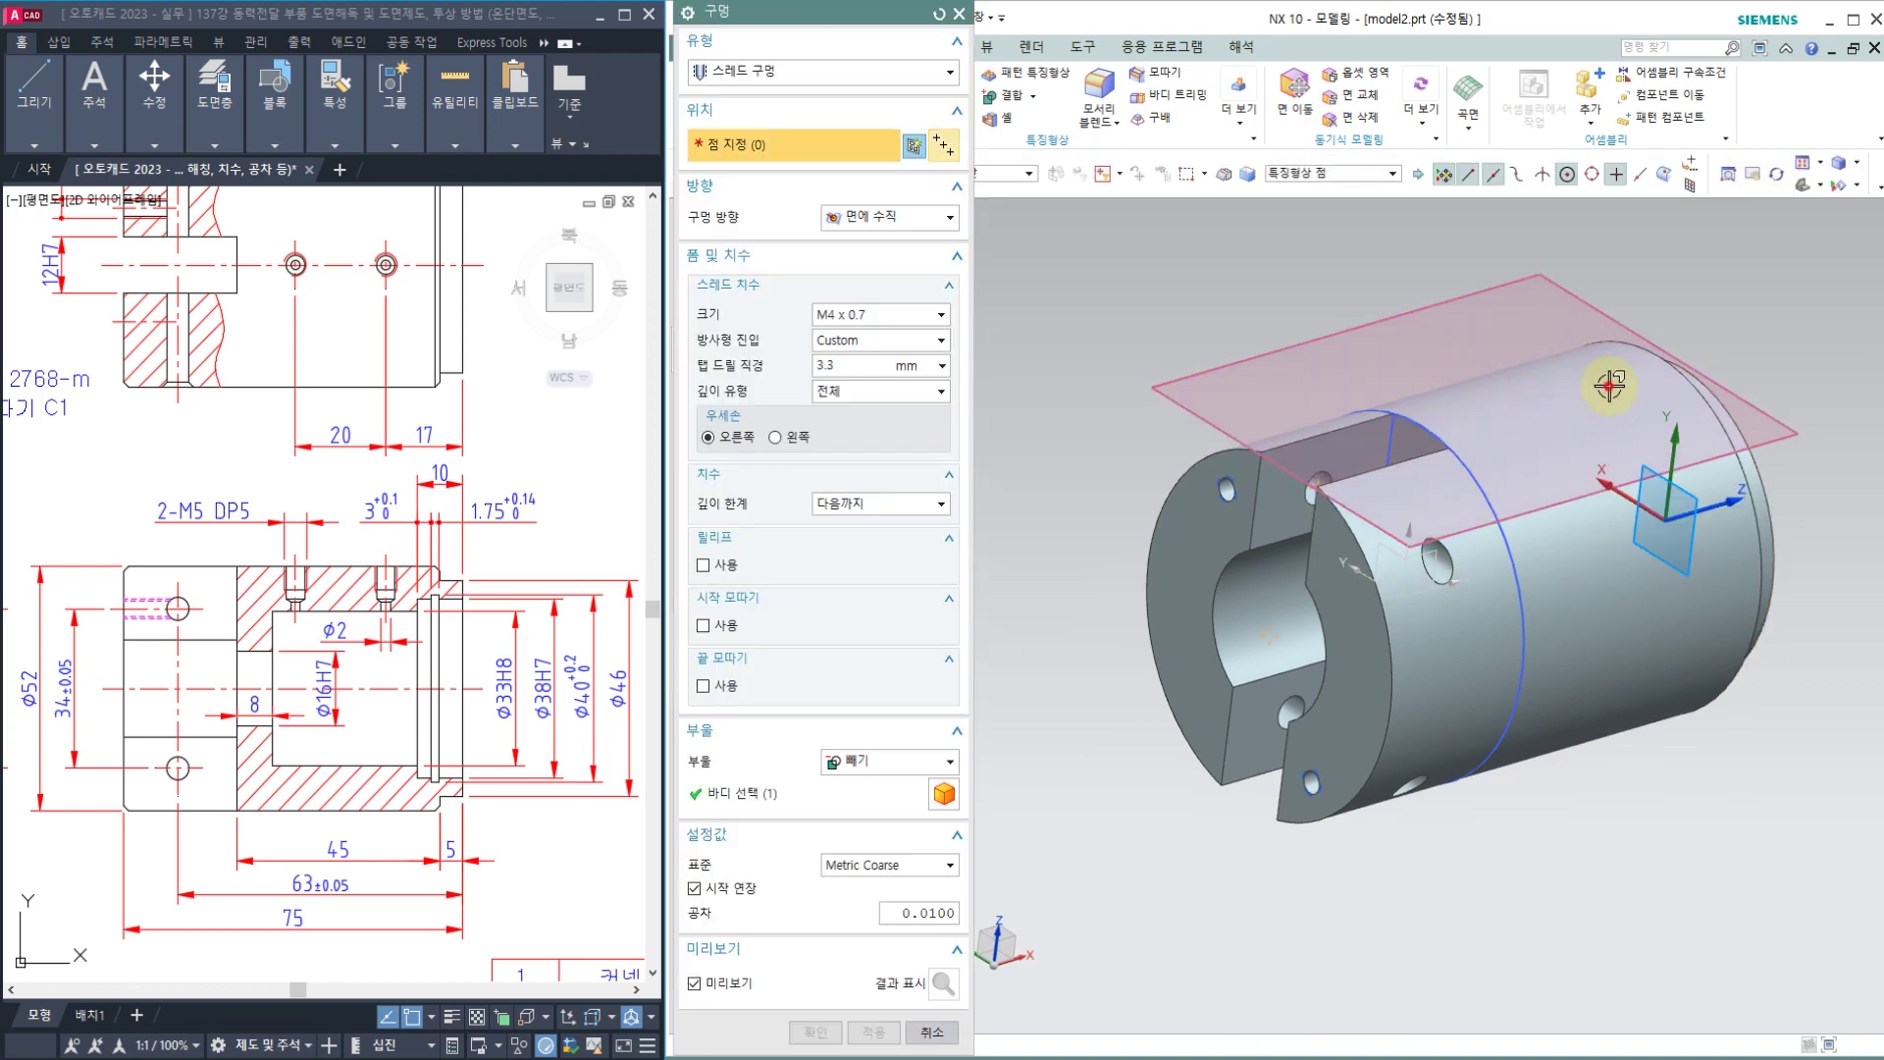
{"action": "left_click", "coordinate": [1538, 397]}
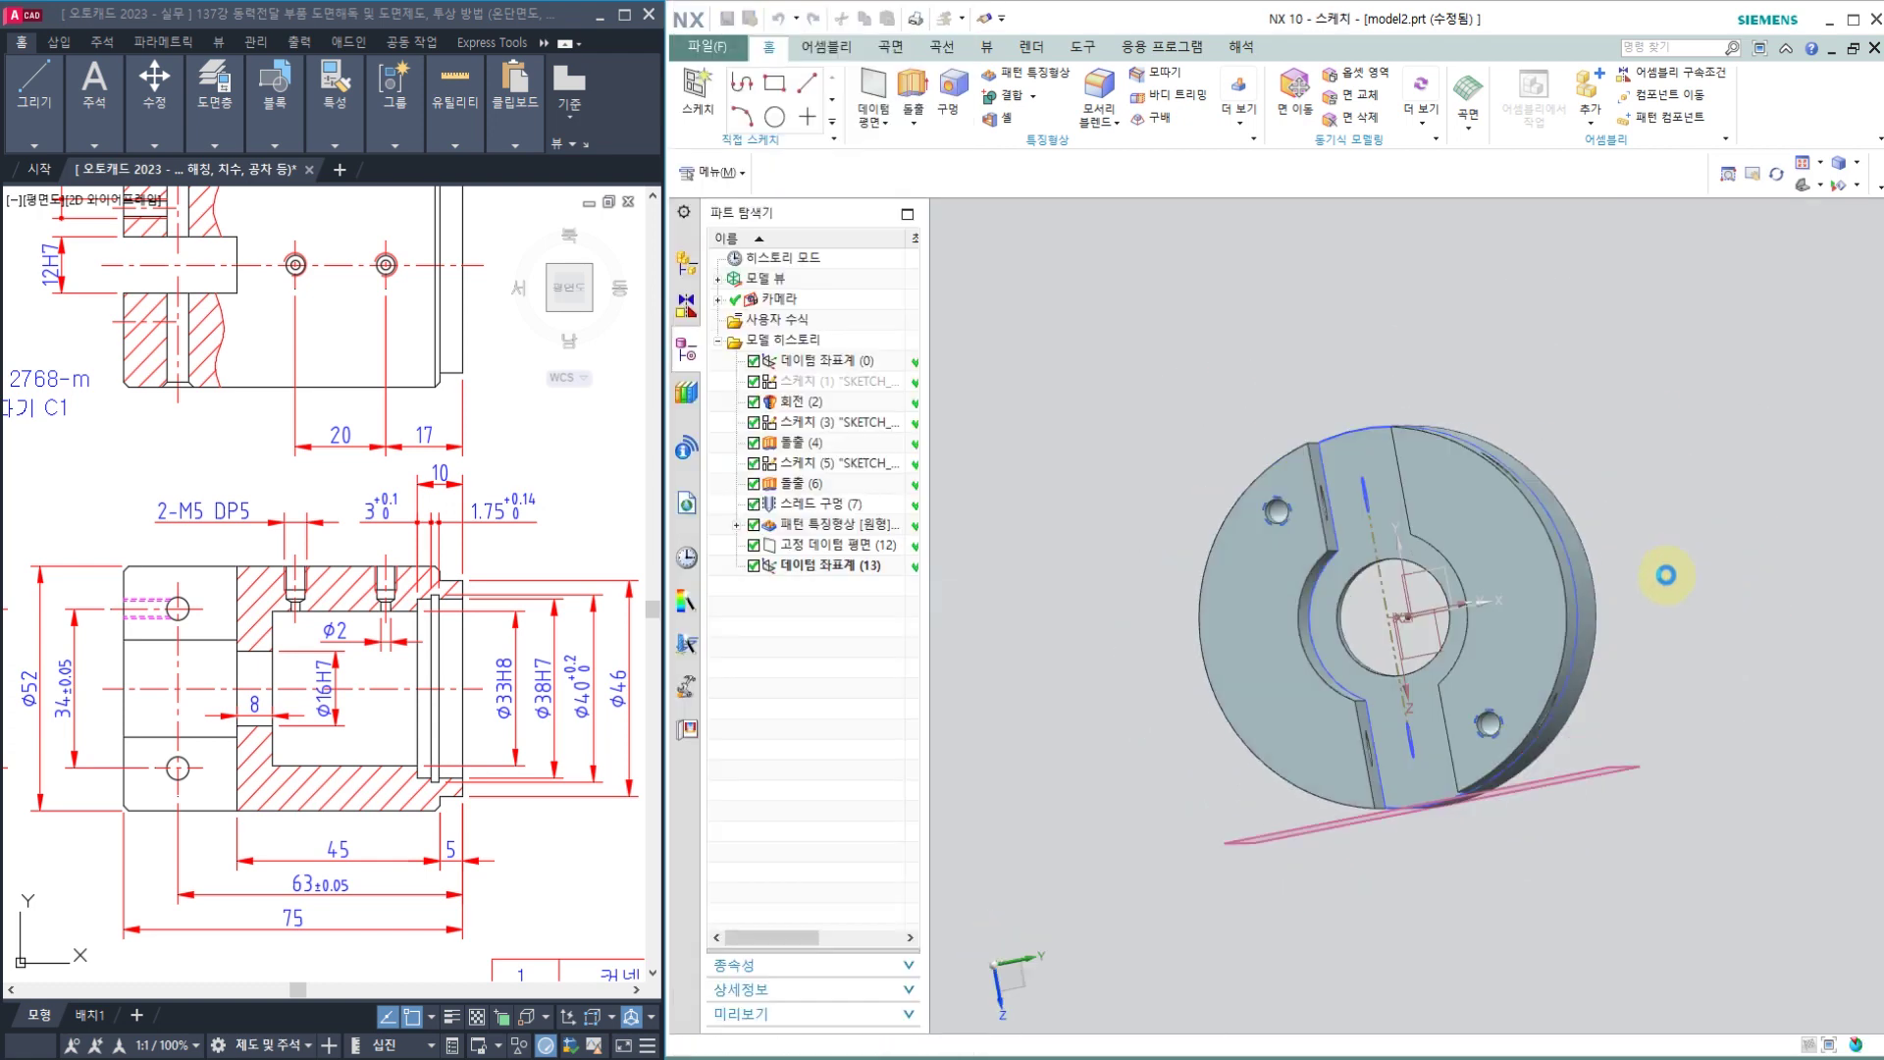
{"action": "key", "text": "Escape"}
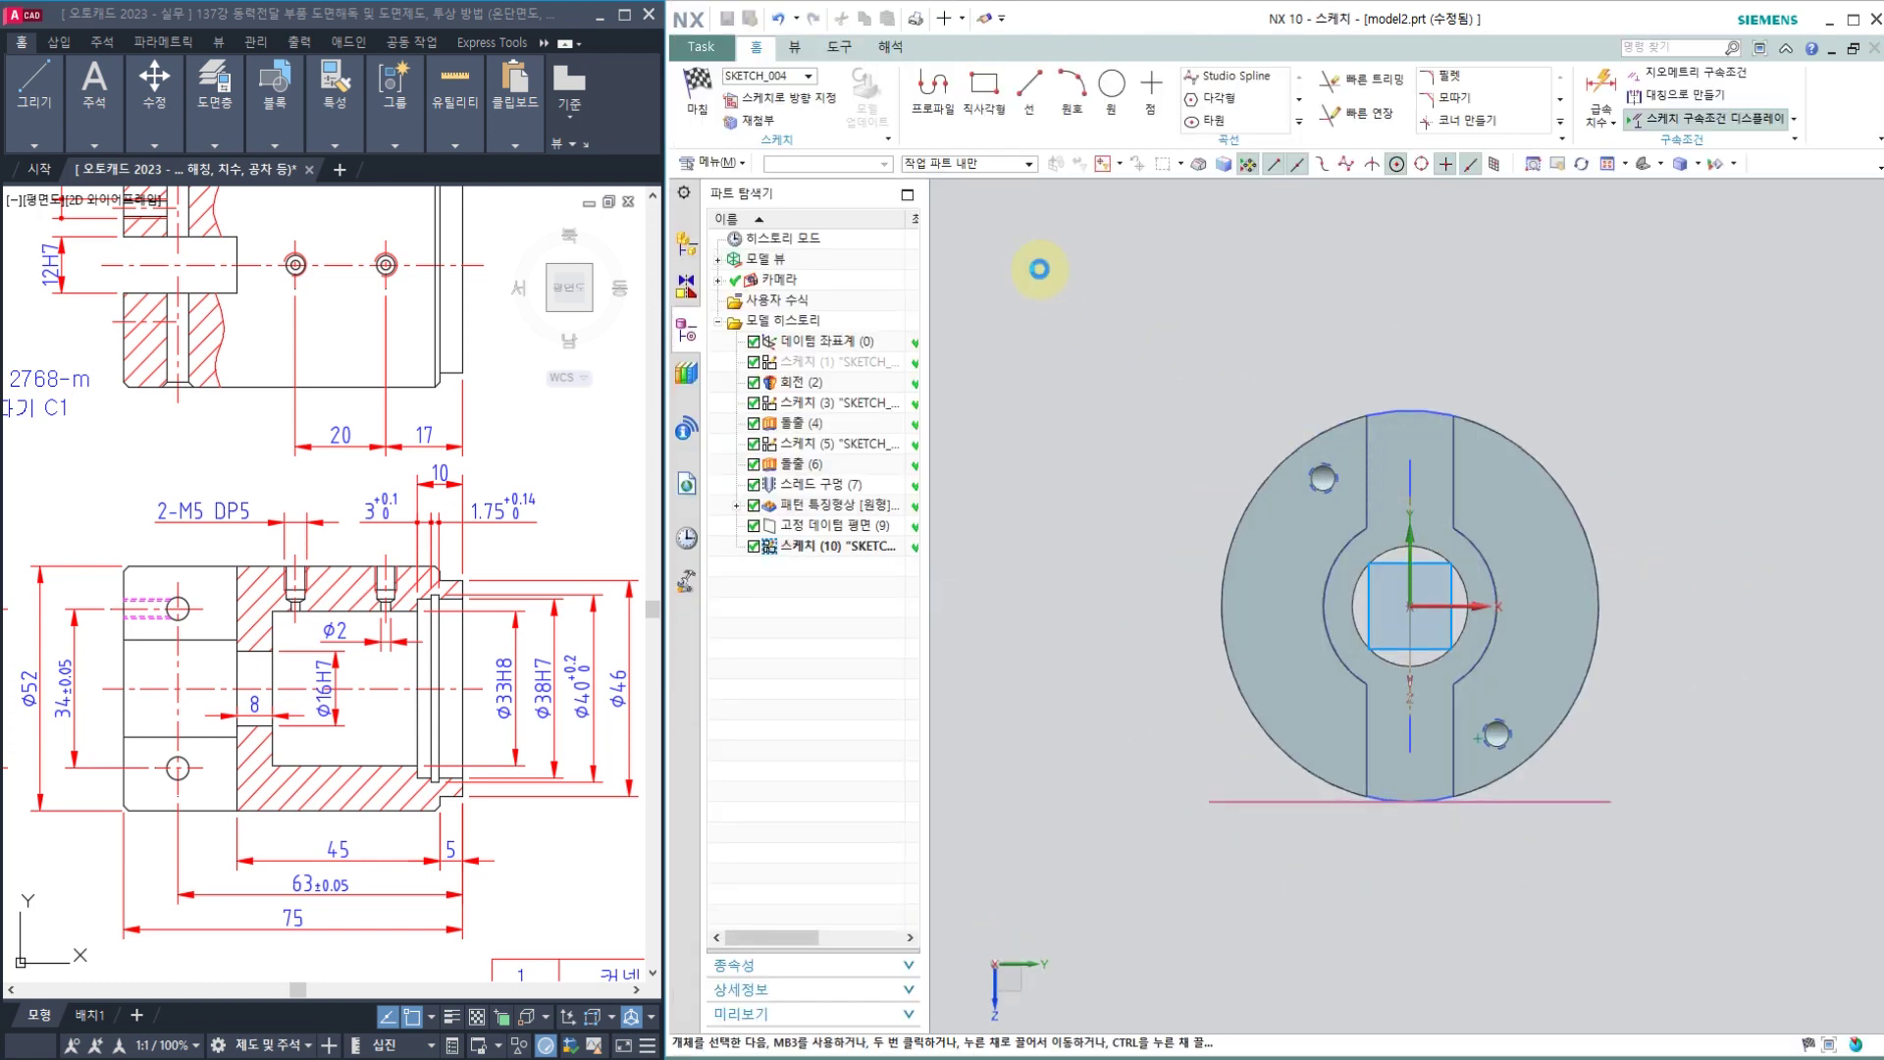
{"action": "left_click", "coordinate": [694, 104]}
{"action": "key", "text": "ctrl+q"}
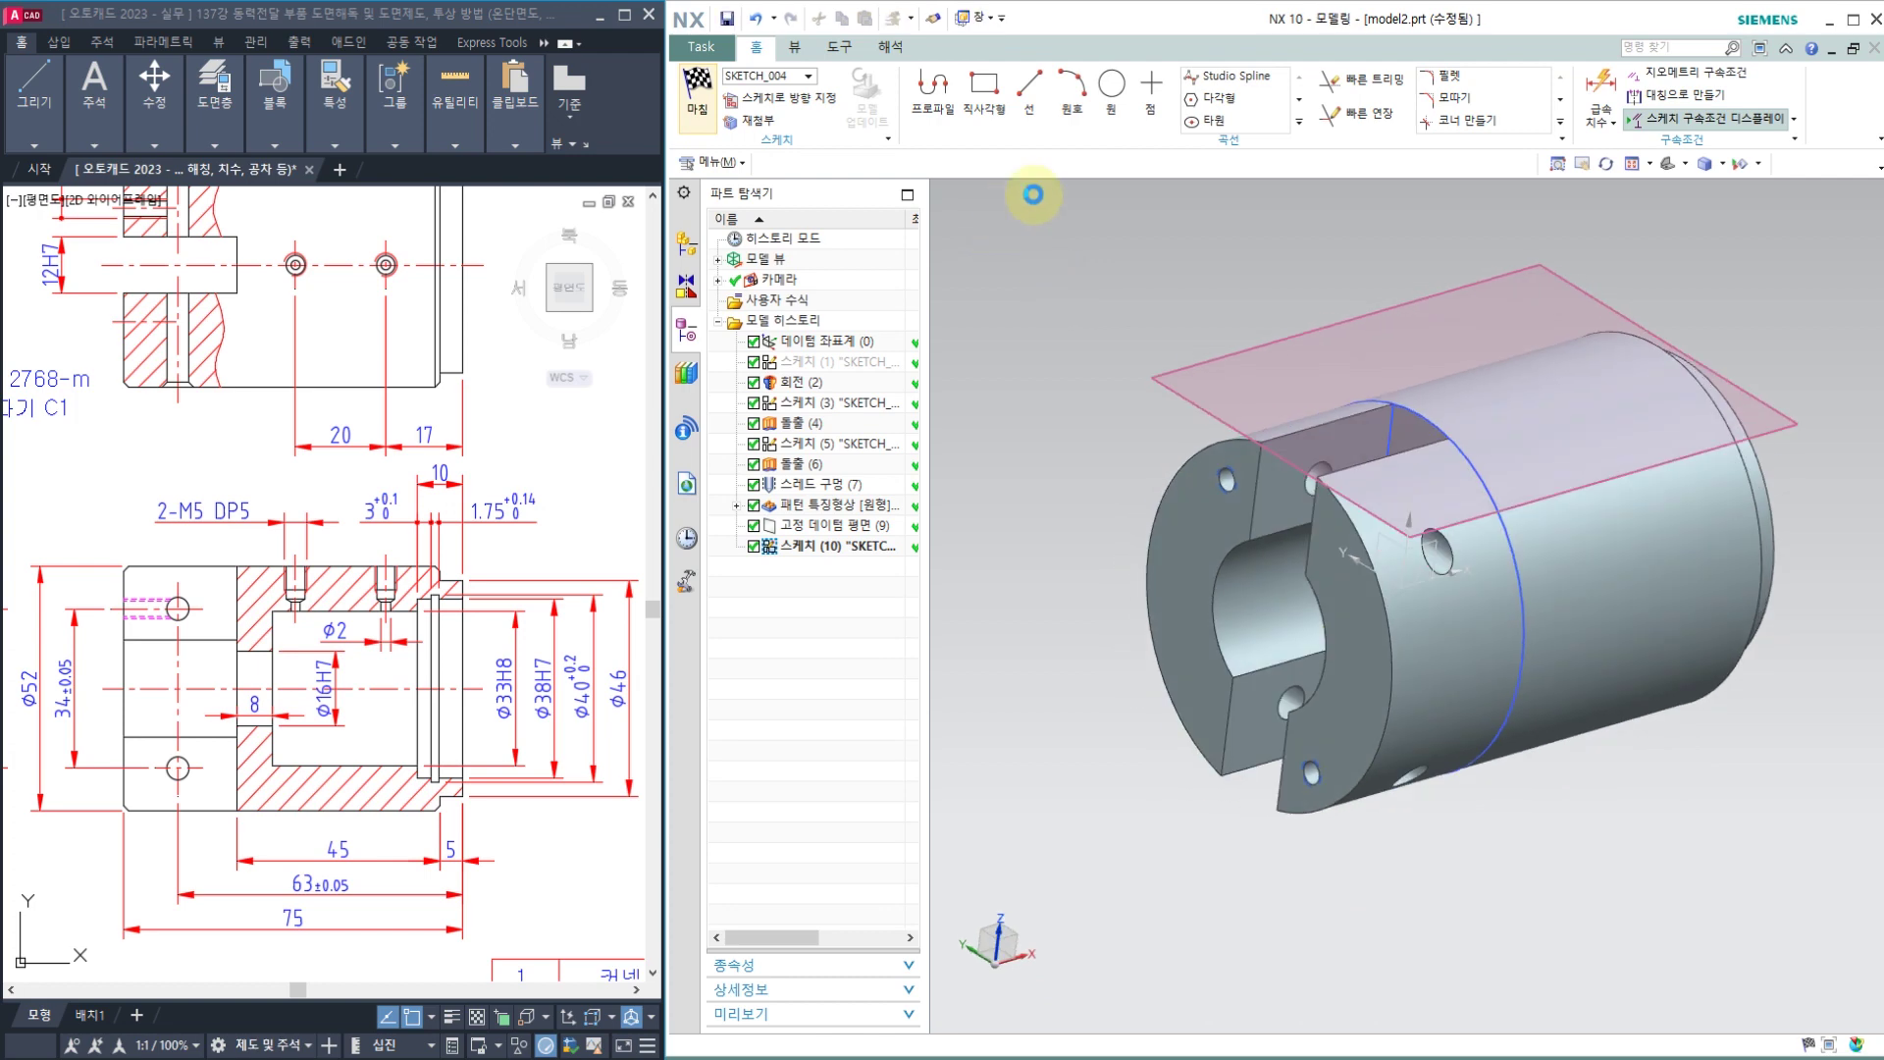
{"action": "key", "text": "ctrl+h"}
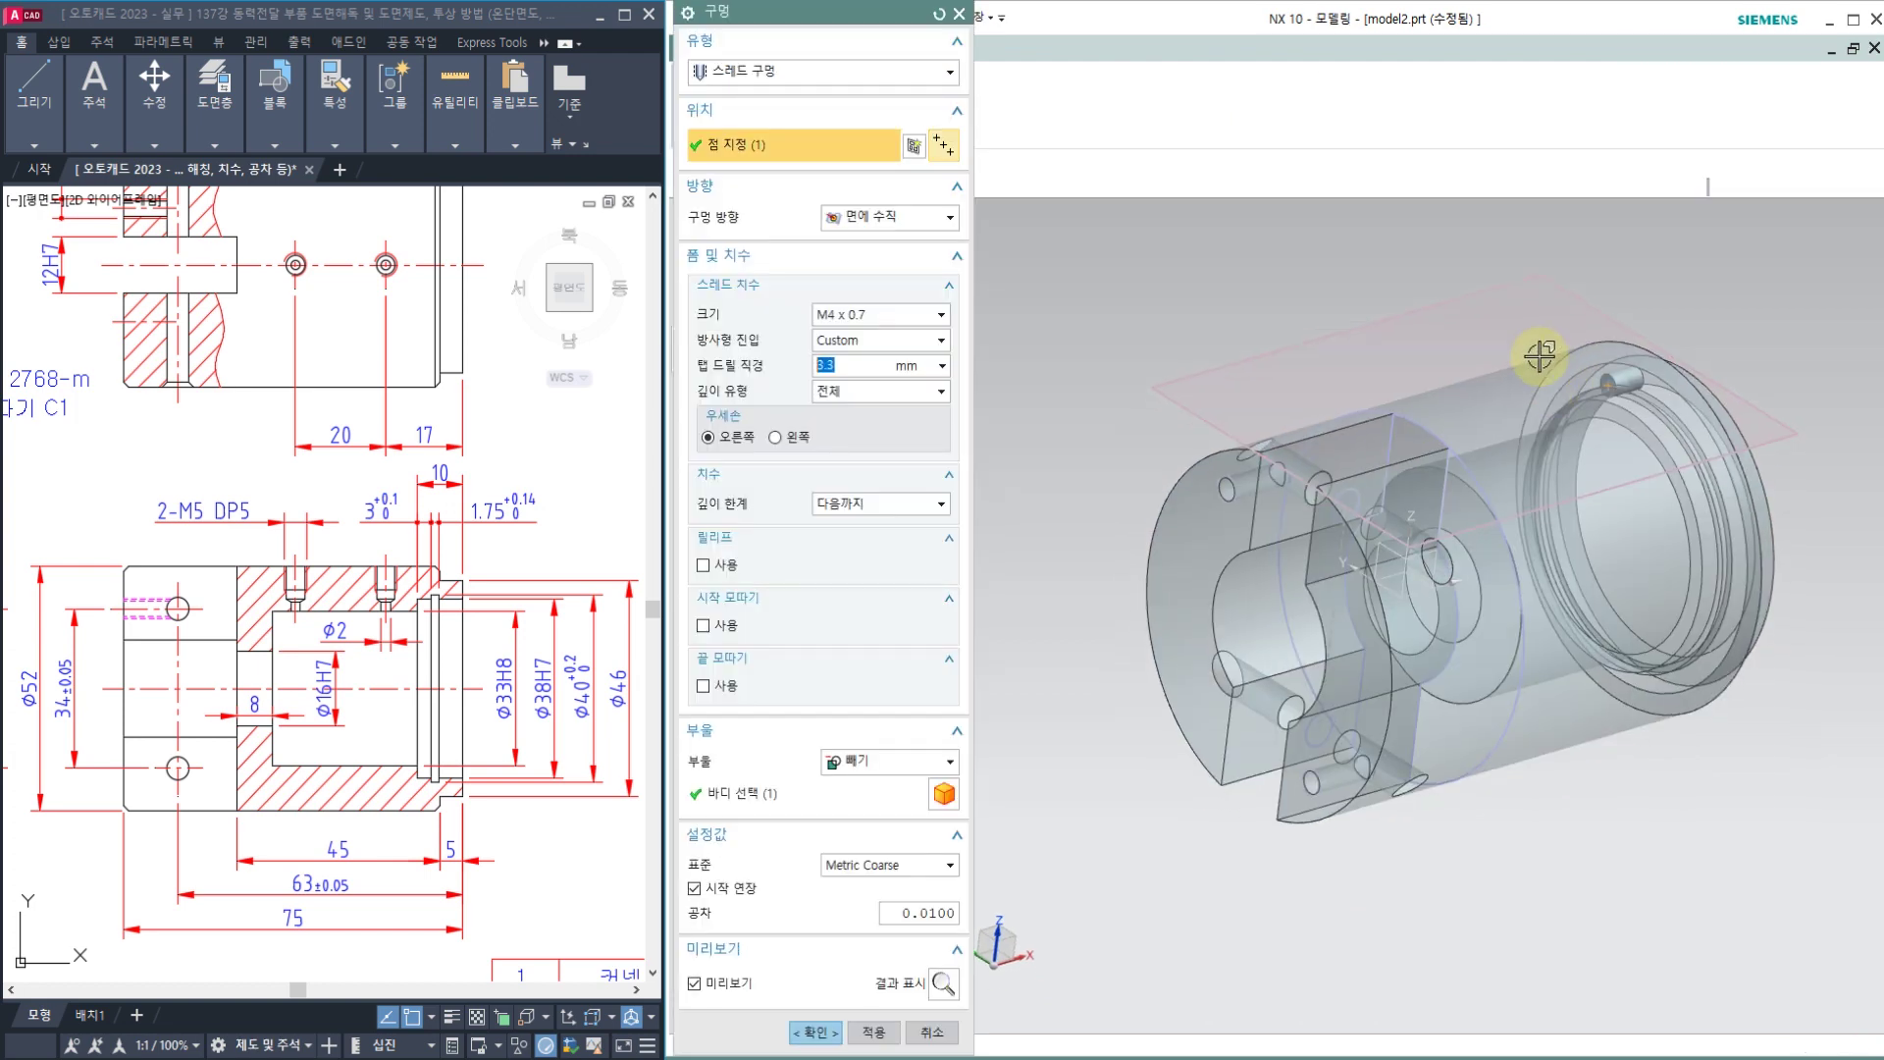
{"action": "left_click", "coordinate": [929, 1035]}
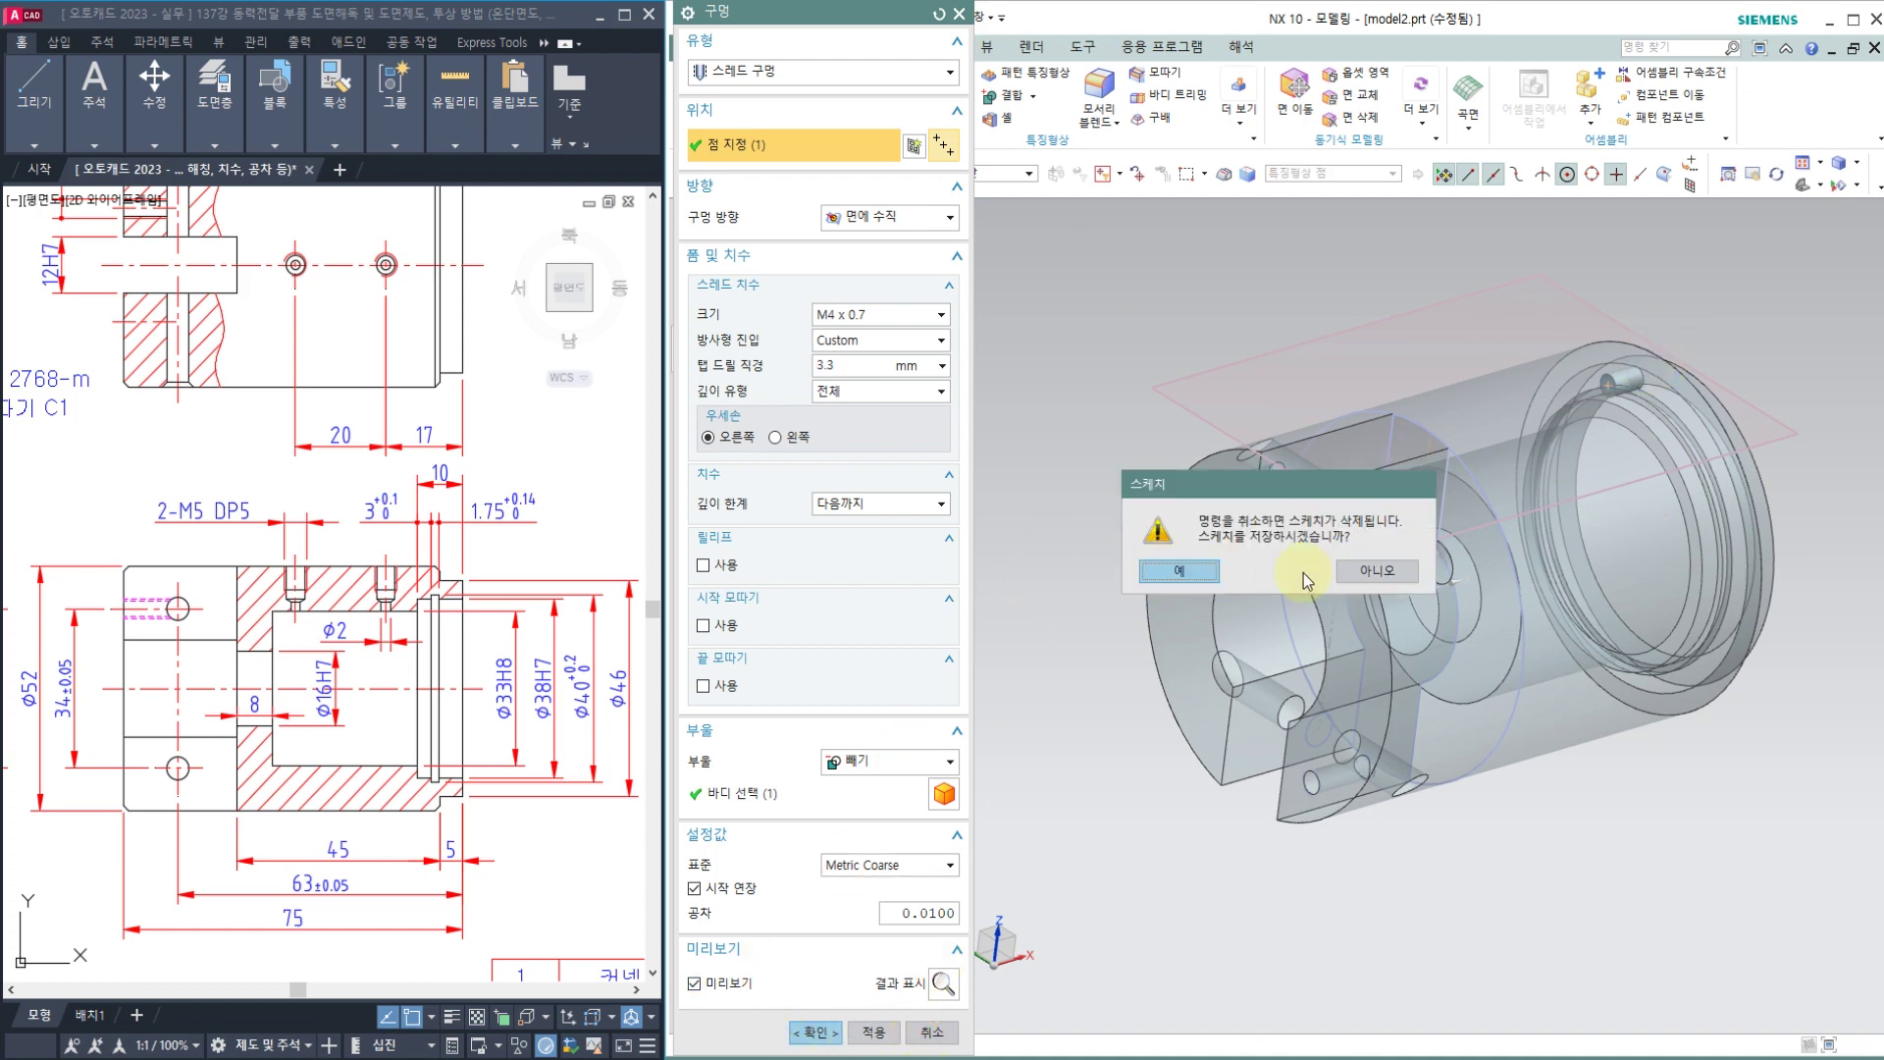
{"action": "left_click", "coordinate": [1373, 573]}
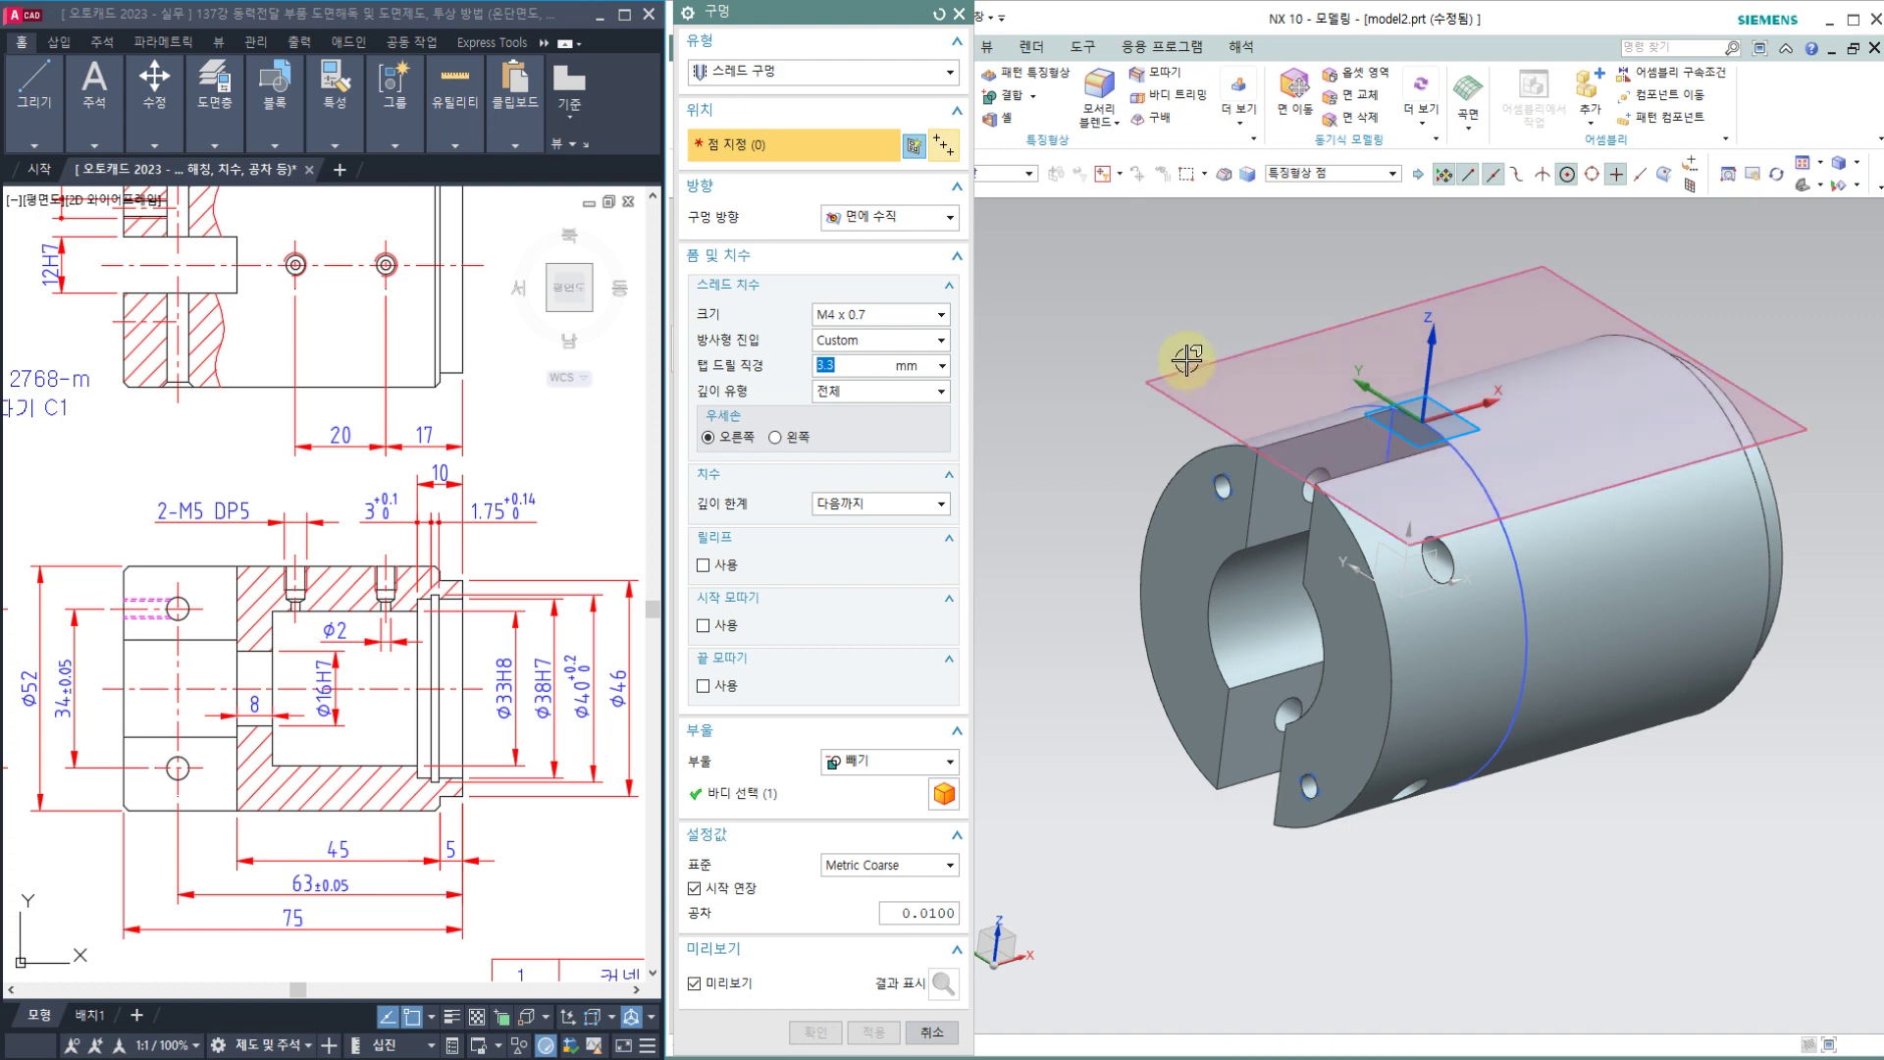
Step: Start the threaded hole's position sketch on the tangent datum plane and place two points along the cylinder's centreline, beyond the slot
{"action": "left_click", "coordinate": [1168, 395]}
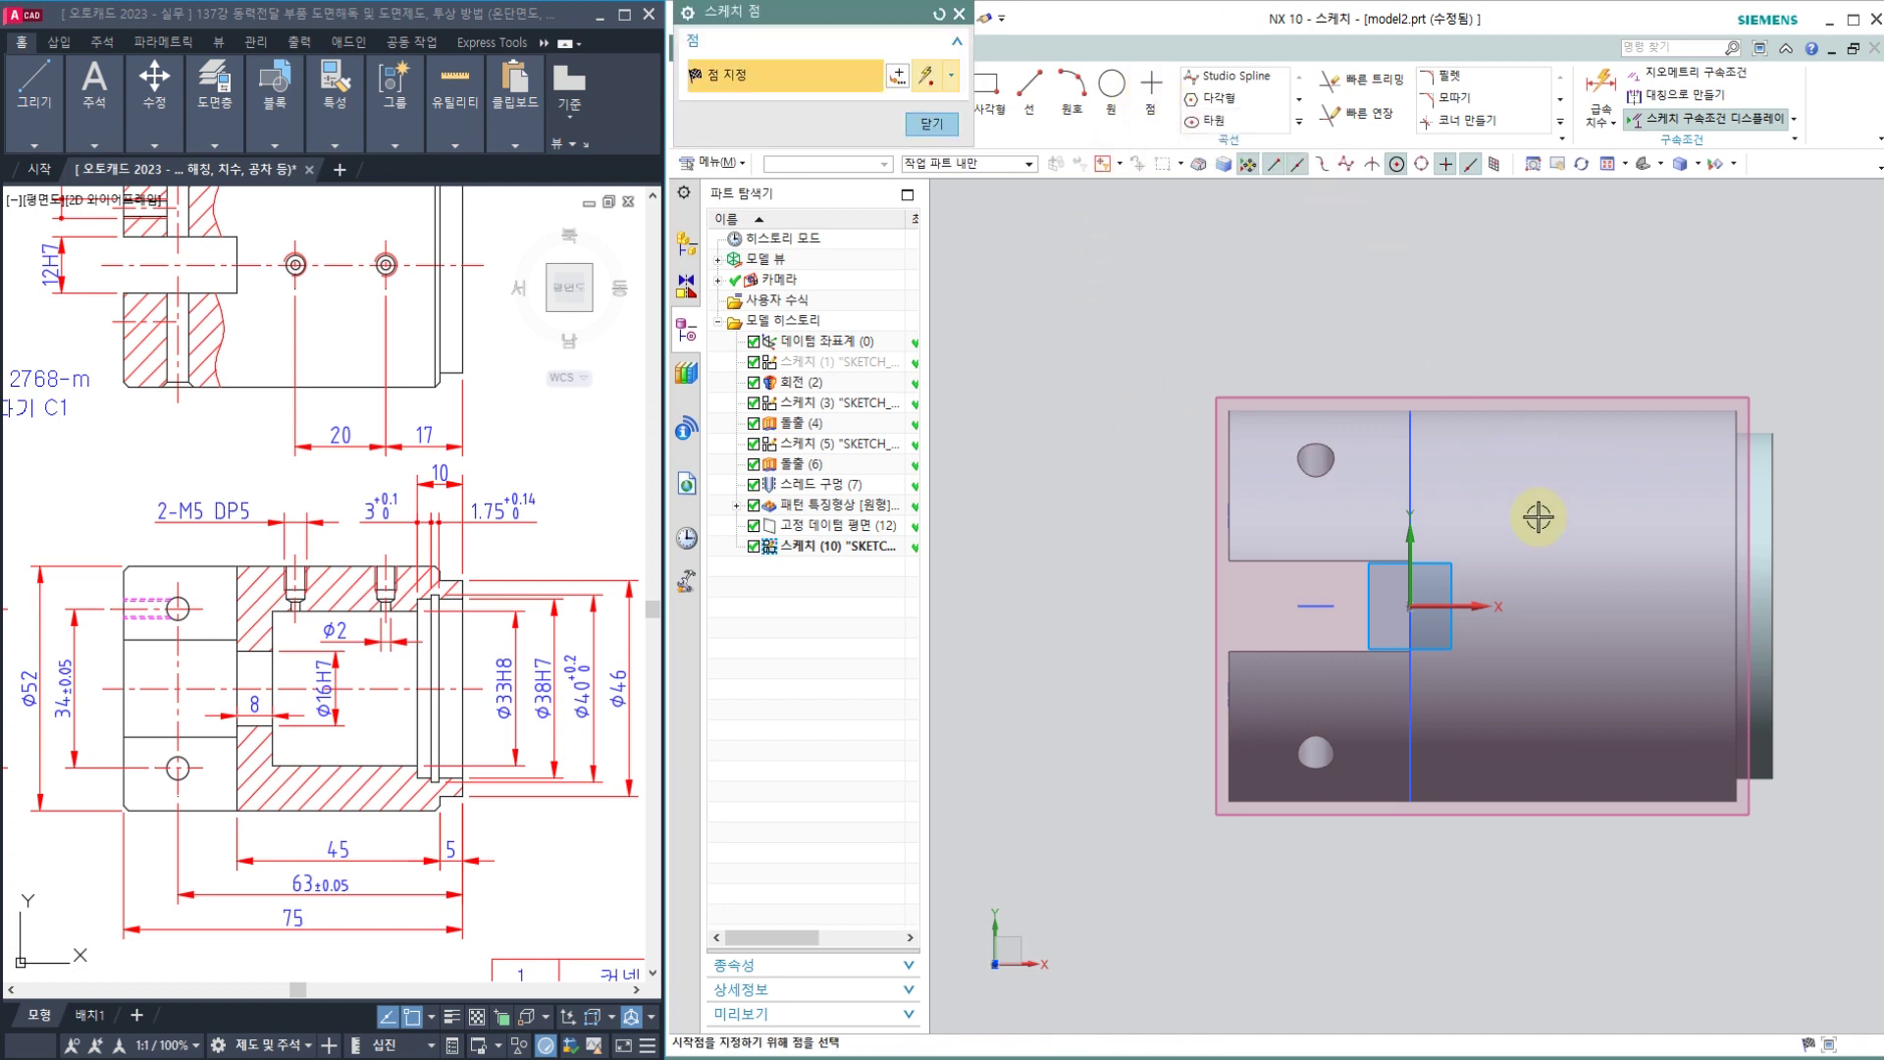
{"action": "left_click", "coordinate": [1554, 608]}
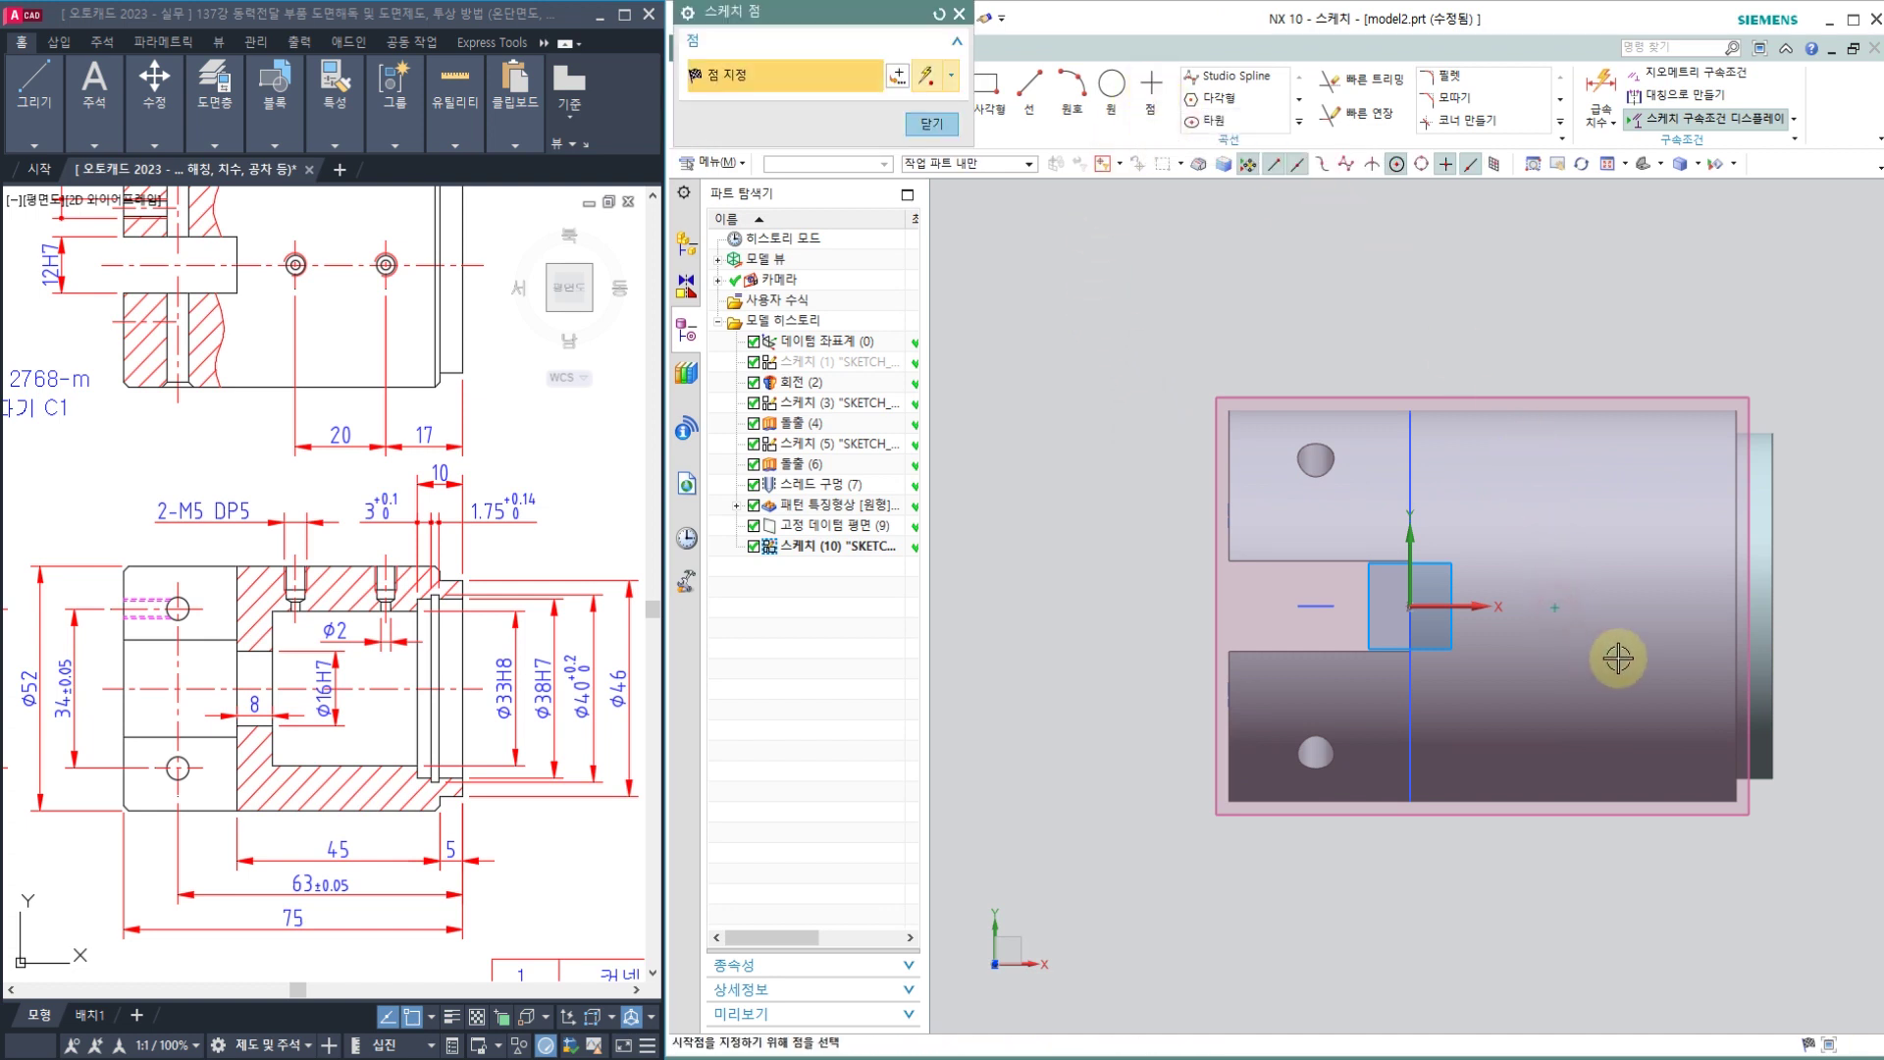
{"action": "left_click", "coordinate": [1652, 610]}
{"action": "left_click", "coordinate": [930, 125]}
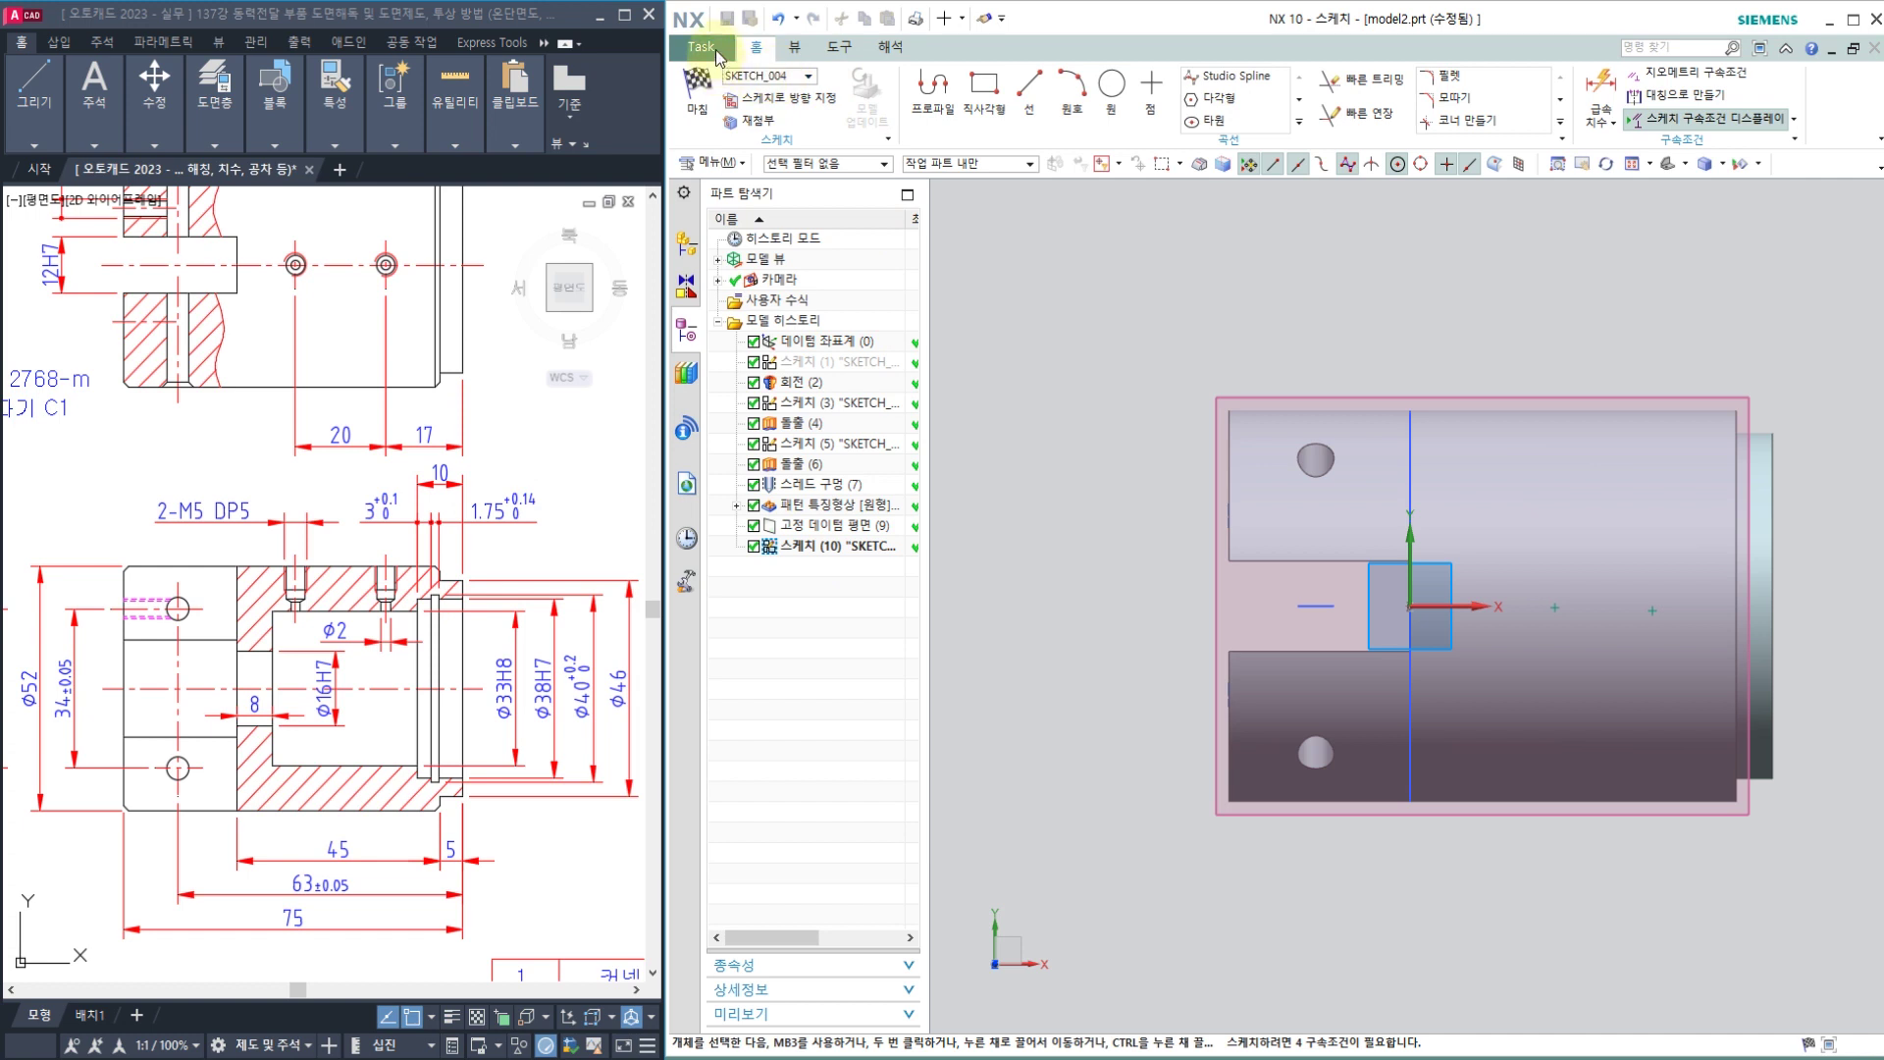
Step: Constrain both sketch points to lie on the sketch's horizontal X axis with the Point on Curve constraint
{"action": "left_click", "coordinate": [1667, 72]}
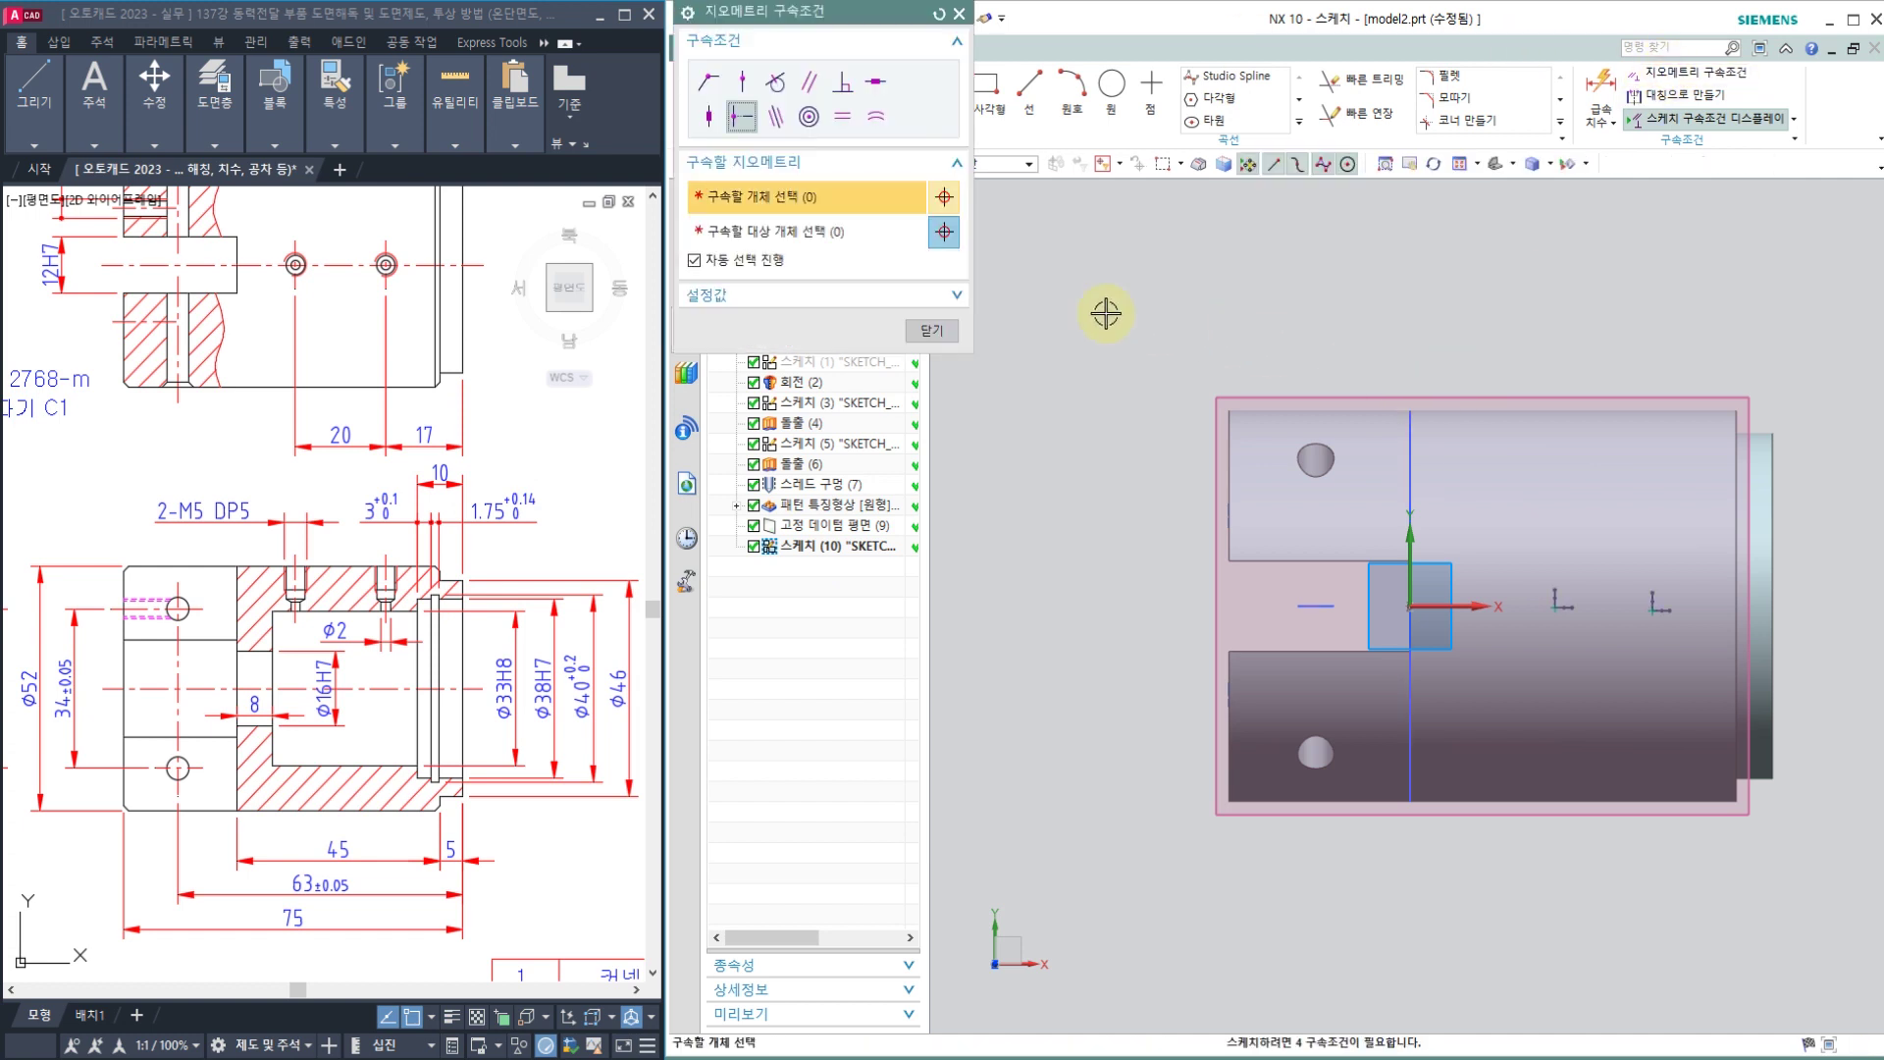
{"action": "left_click", "coordinate": [756, 115]}
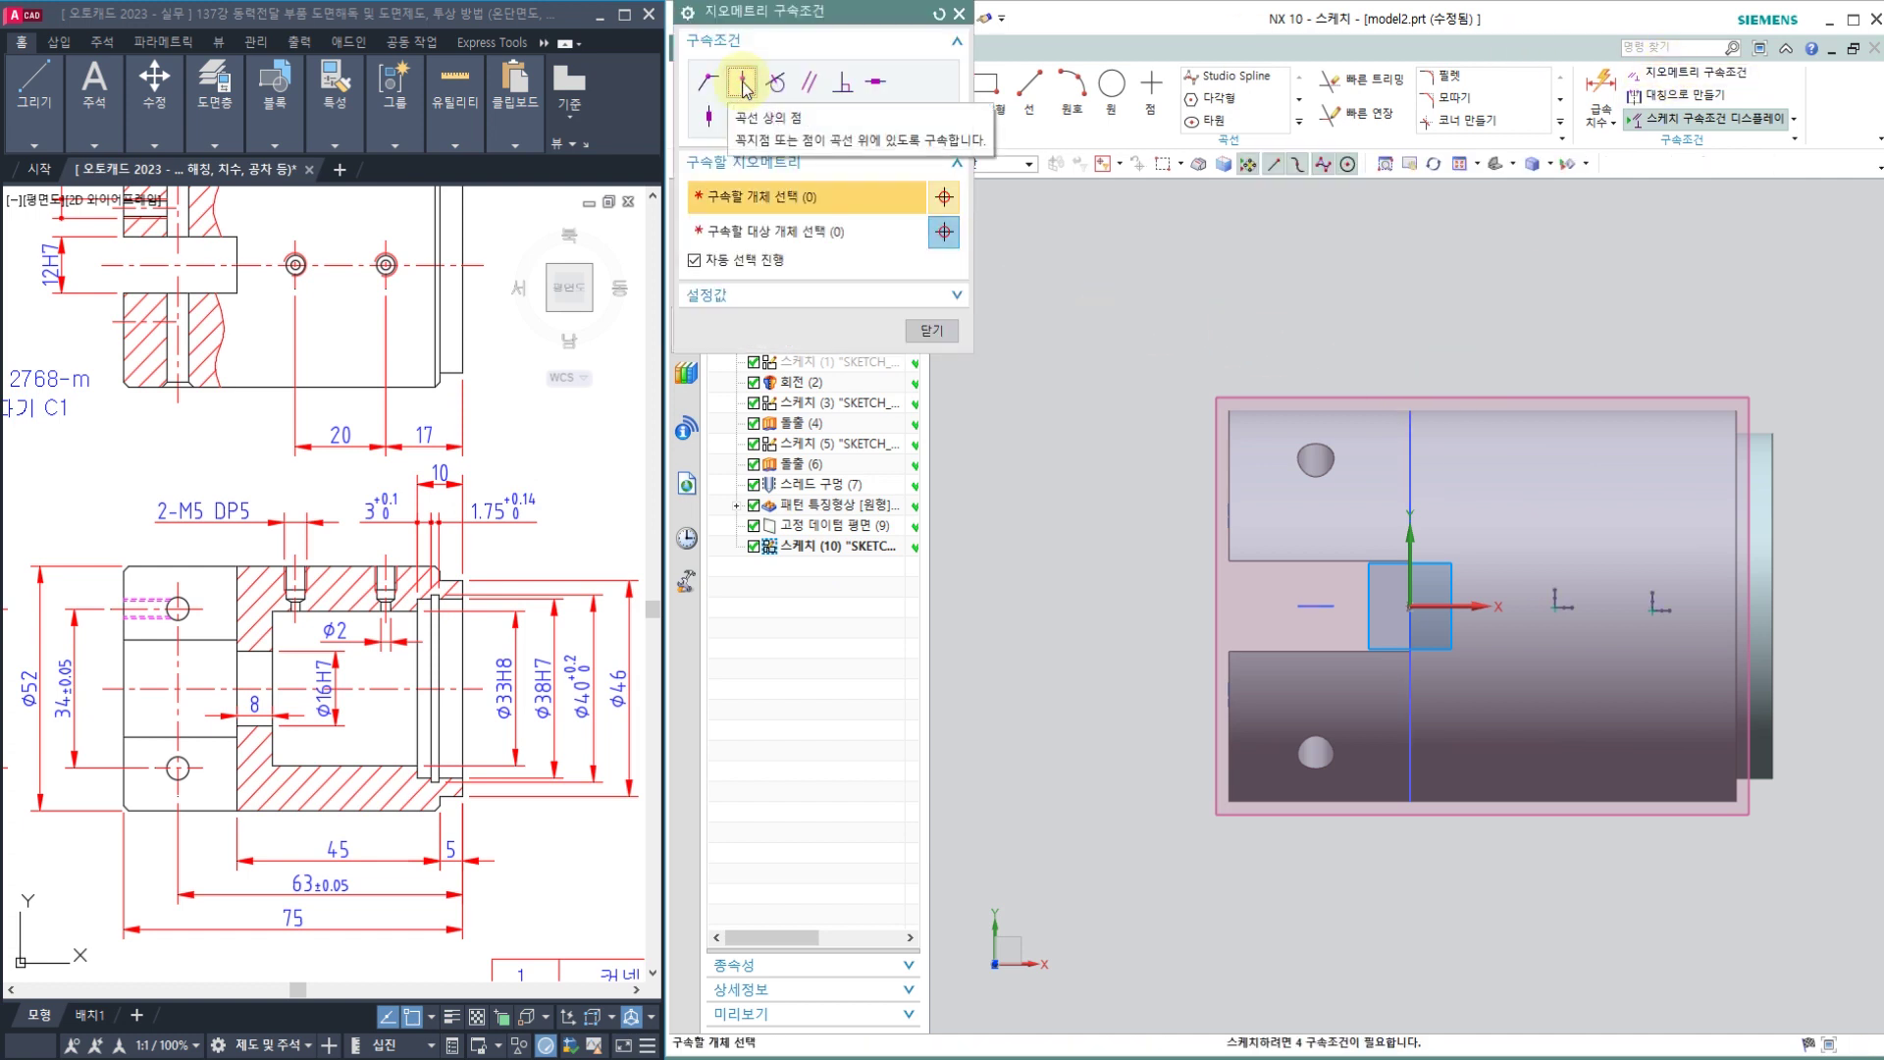
{"action": "left_click", "coordinate": [1481, 607]}
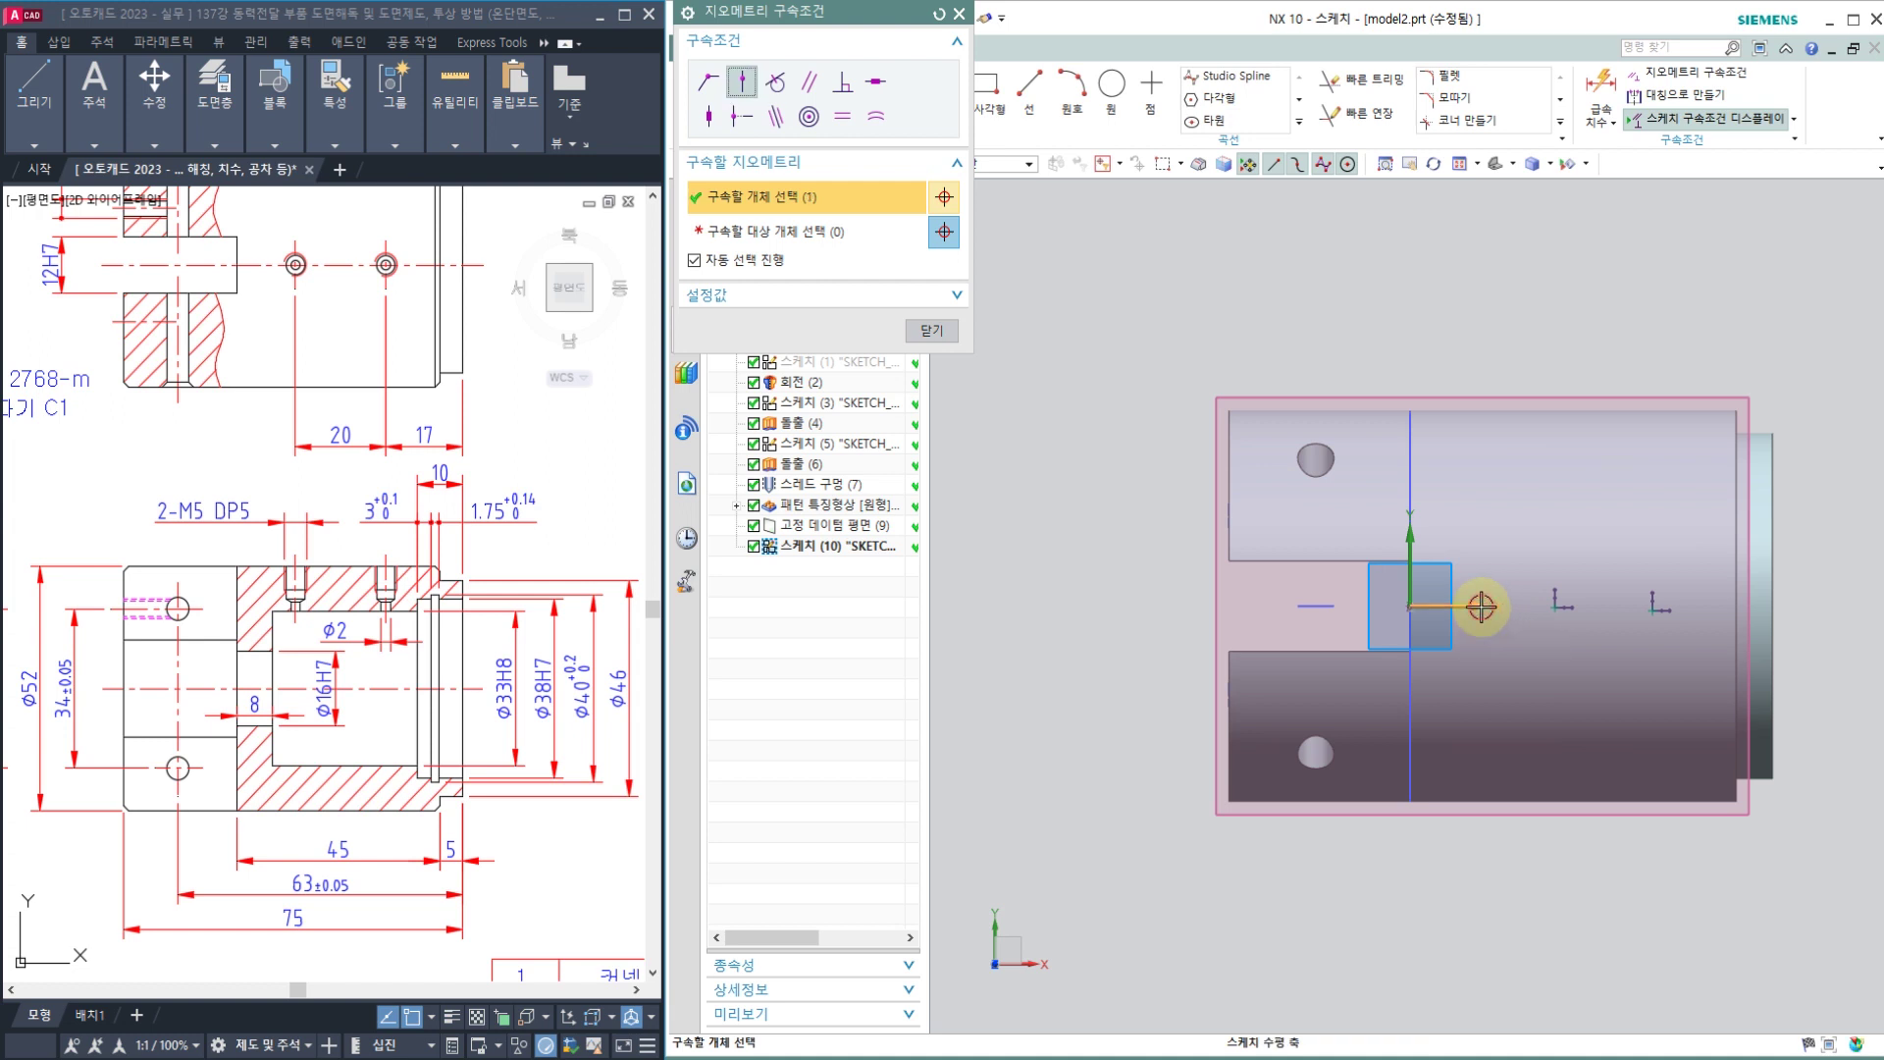
{"action": "left_click", "coordinate": [1550, 609]}
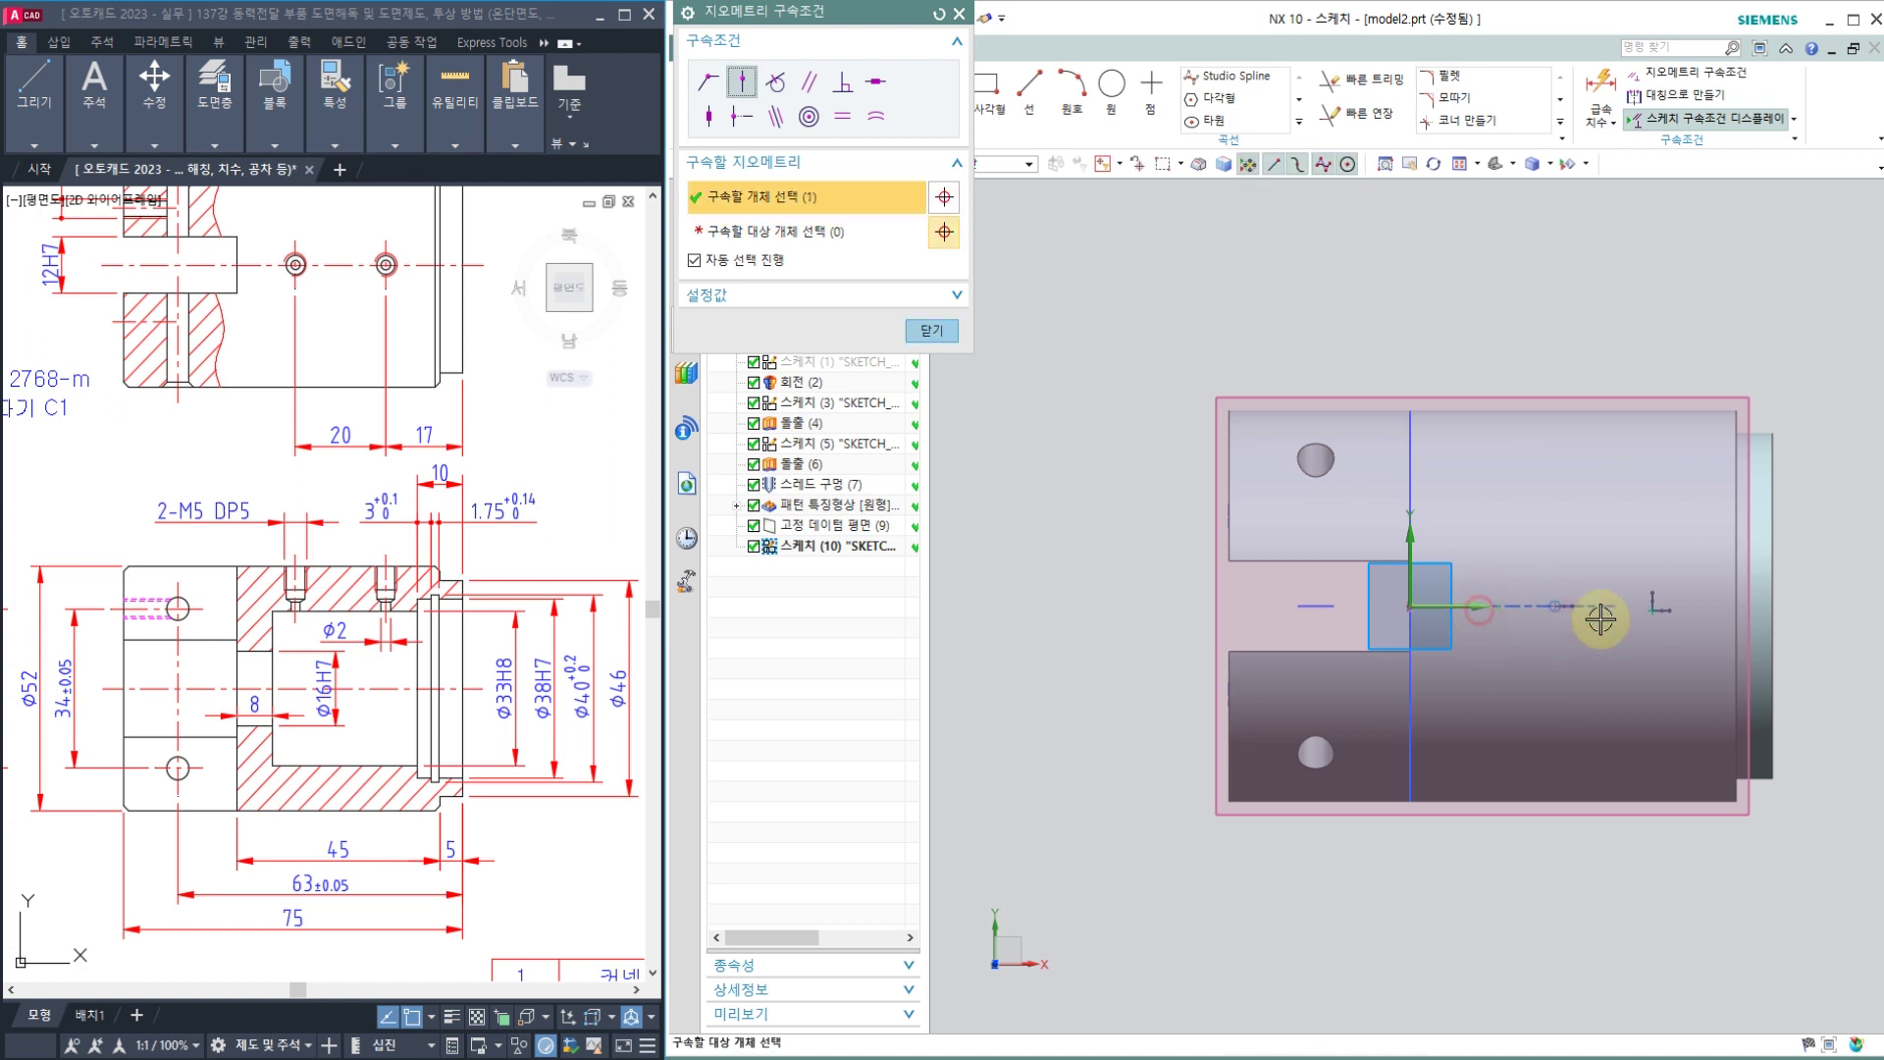
{"action": "left_click", "coordinate": [1650, 612]}
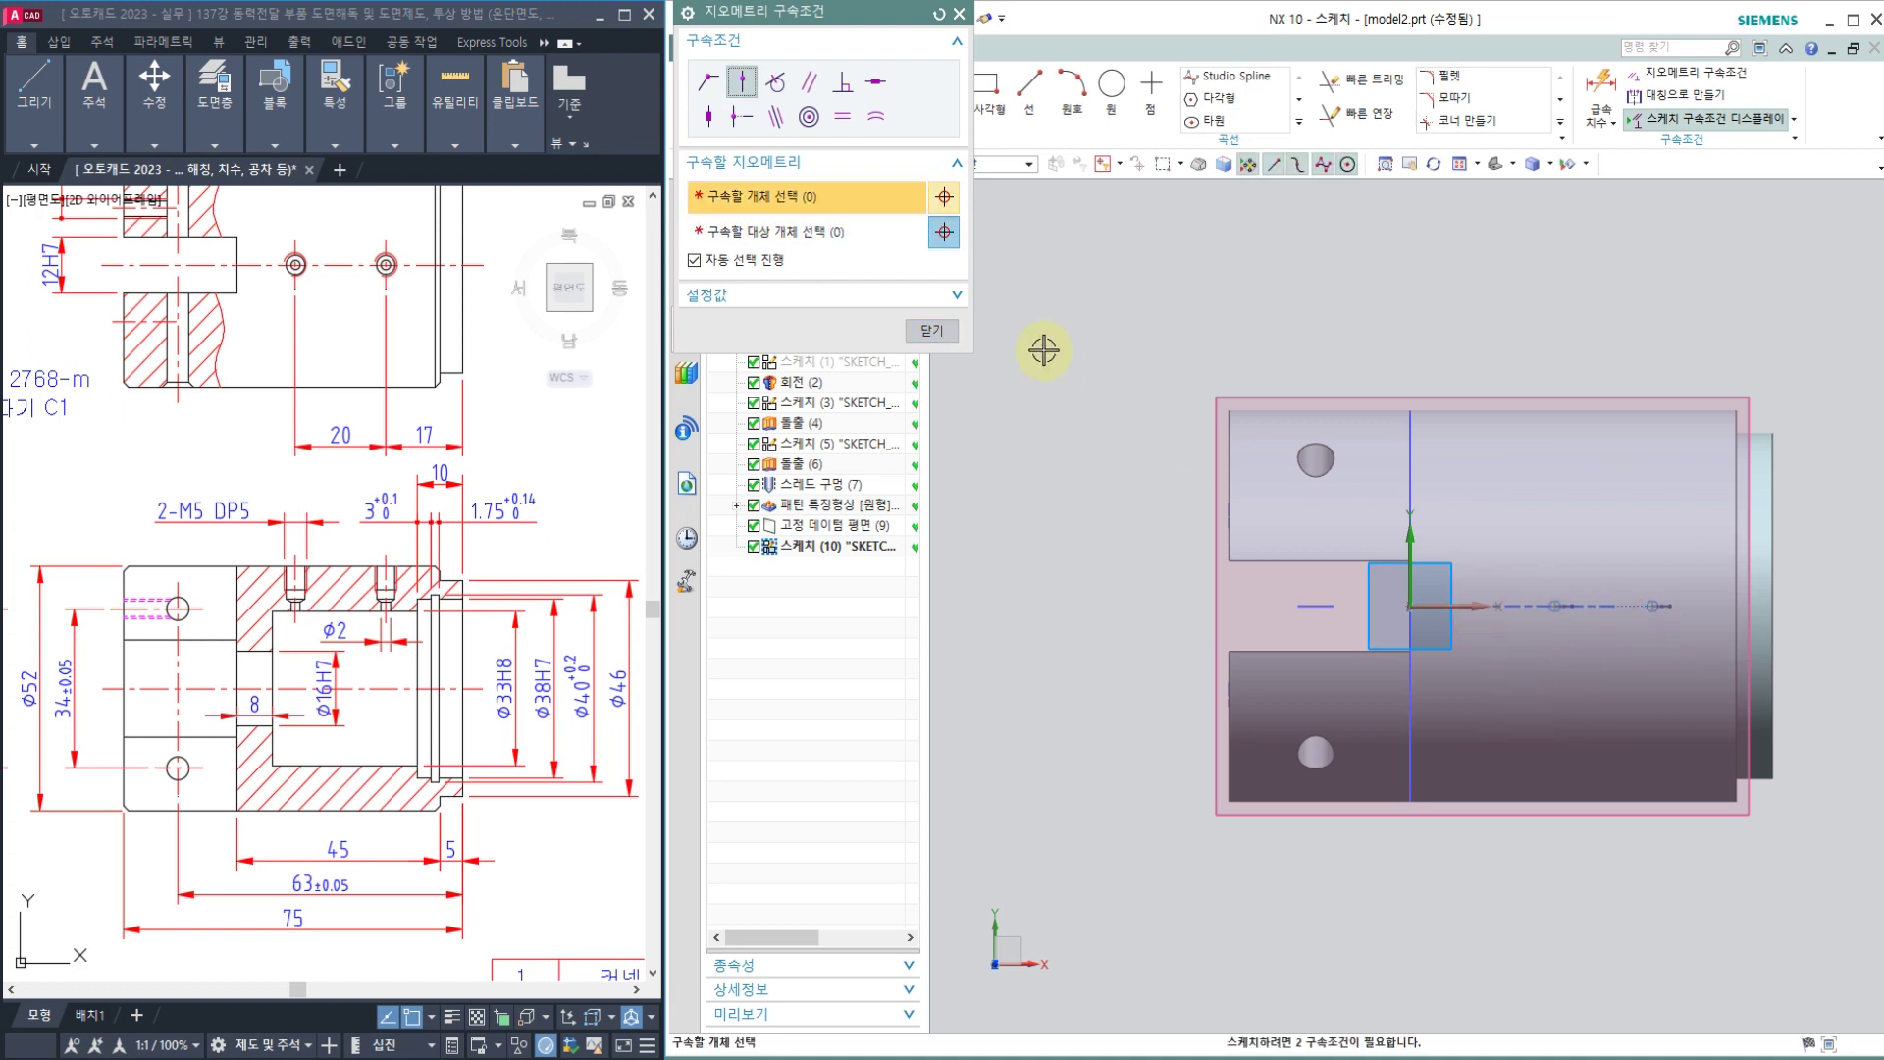
{"action": "left_click", "coordinate": [932, 333]}
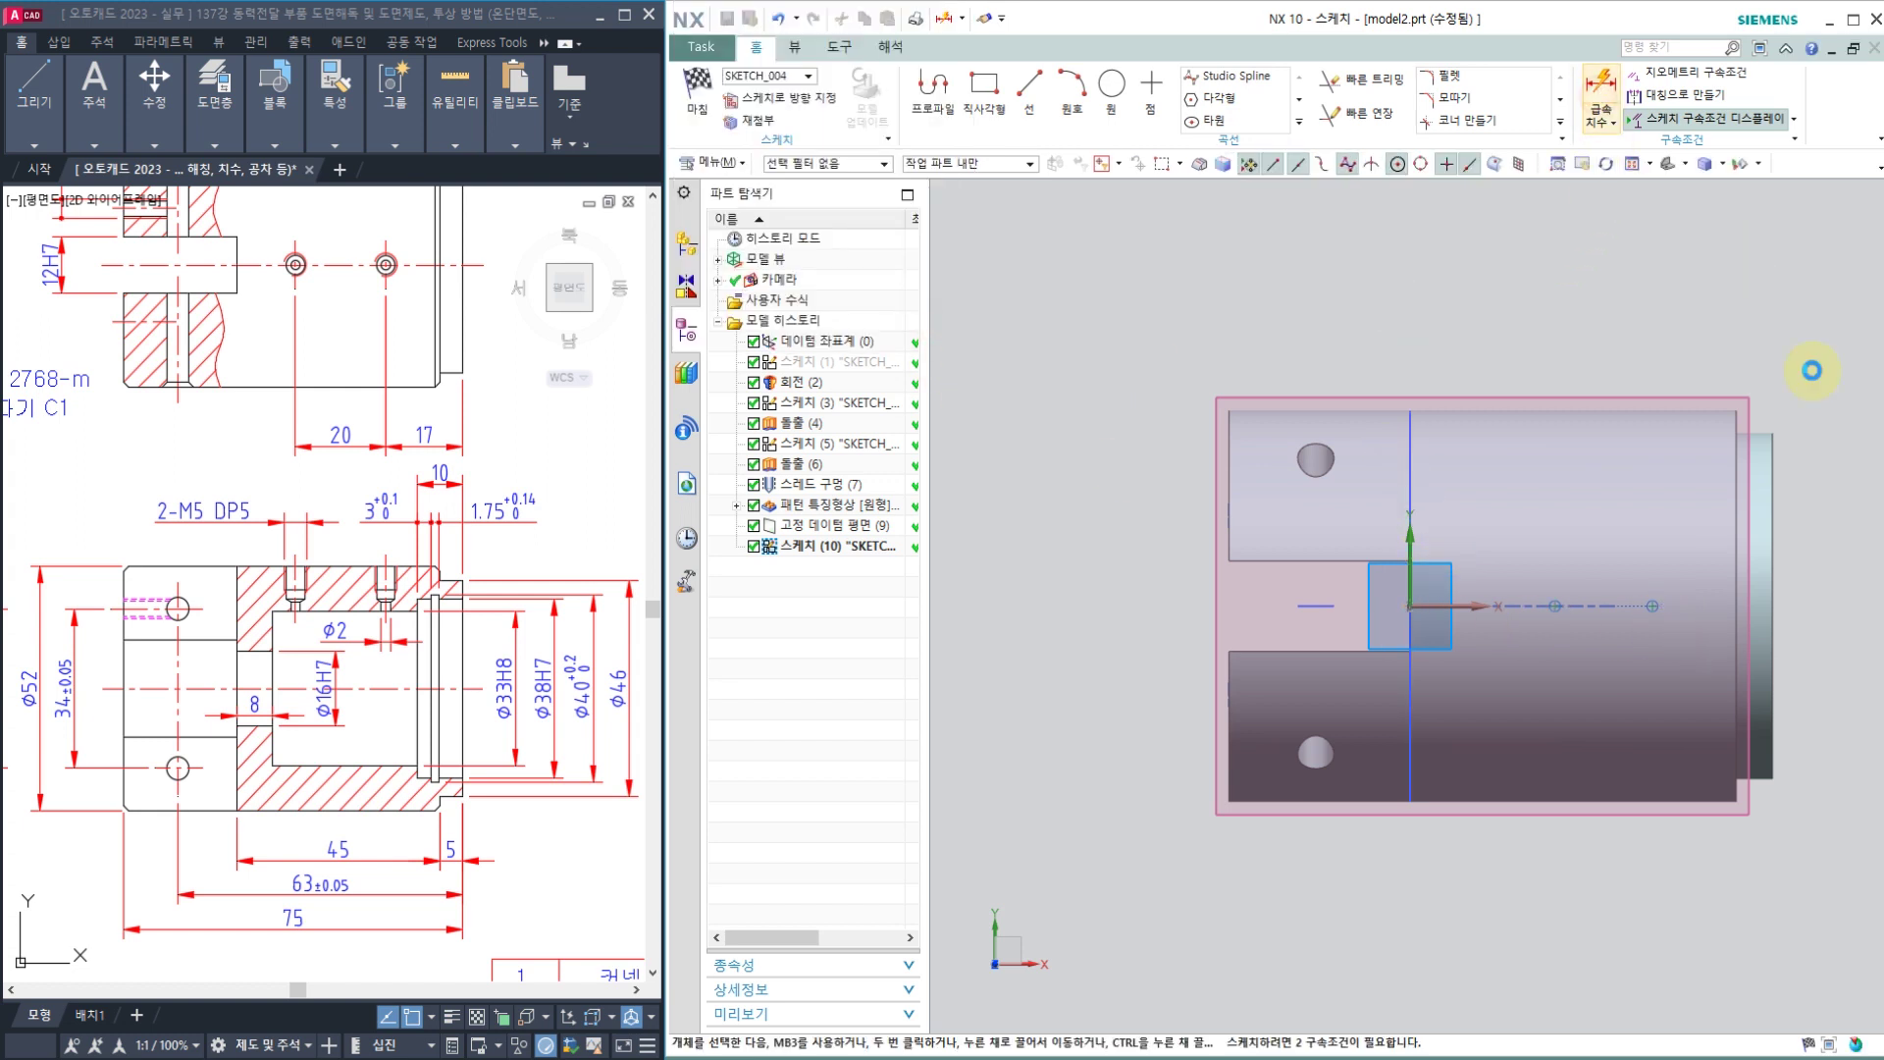
Step: Dimension the outer point 17 mm from the stepped end and the two points 20 mm apart, and finish the sketch
{"action": "key", "text": "d"}
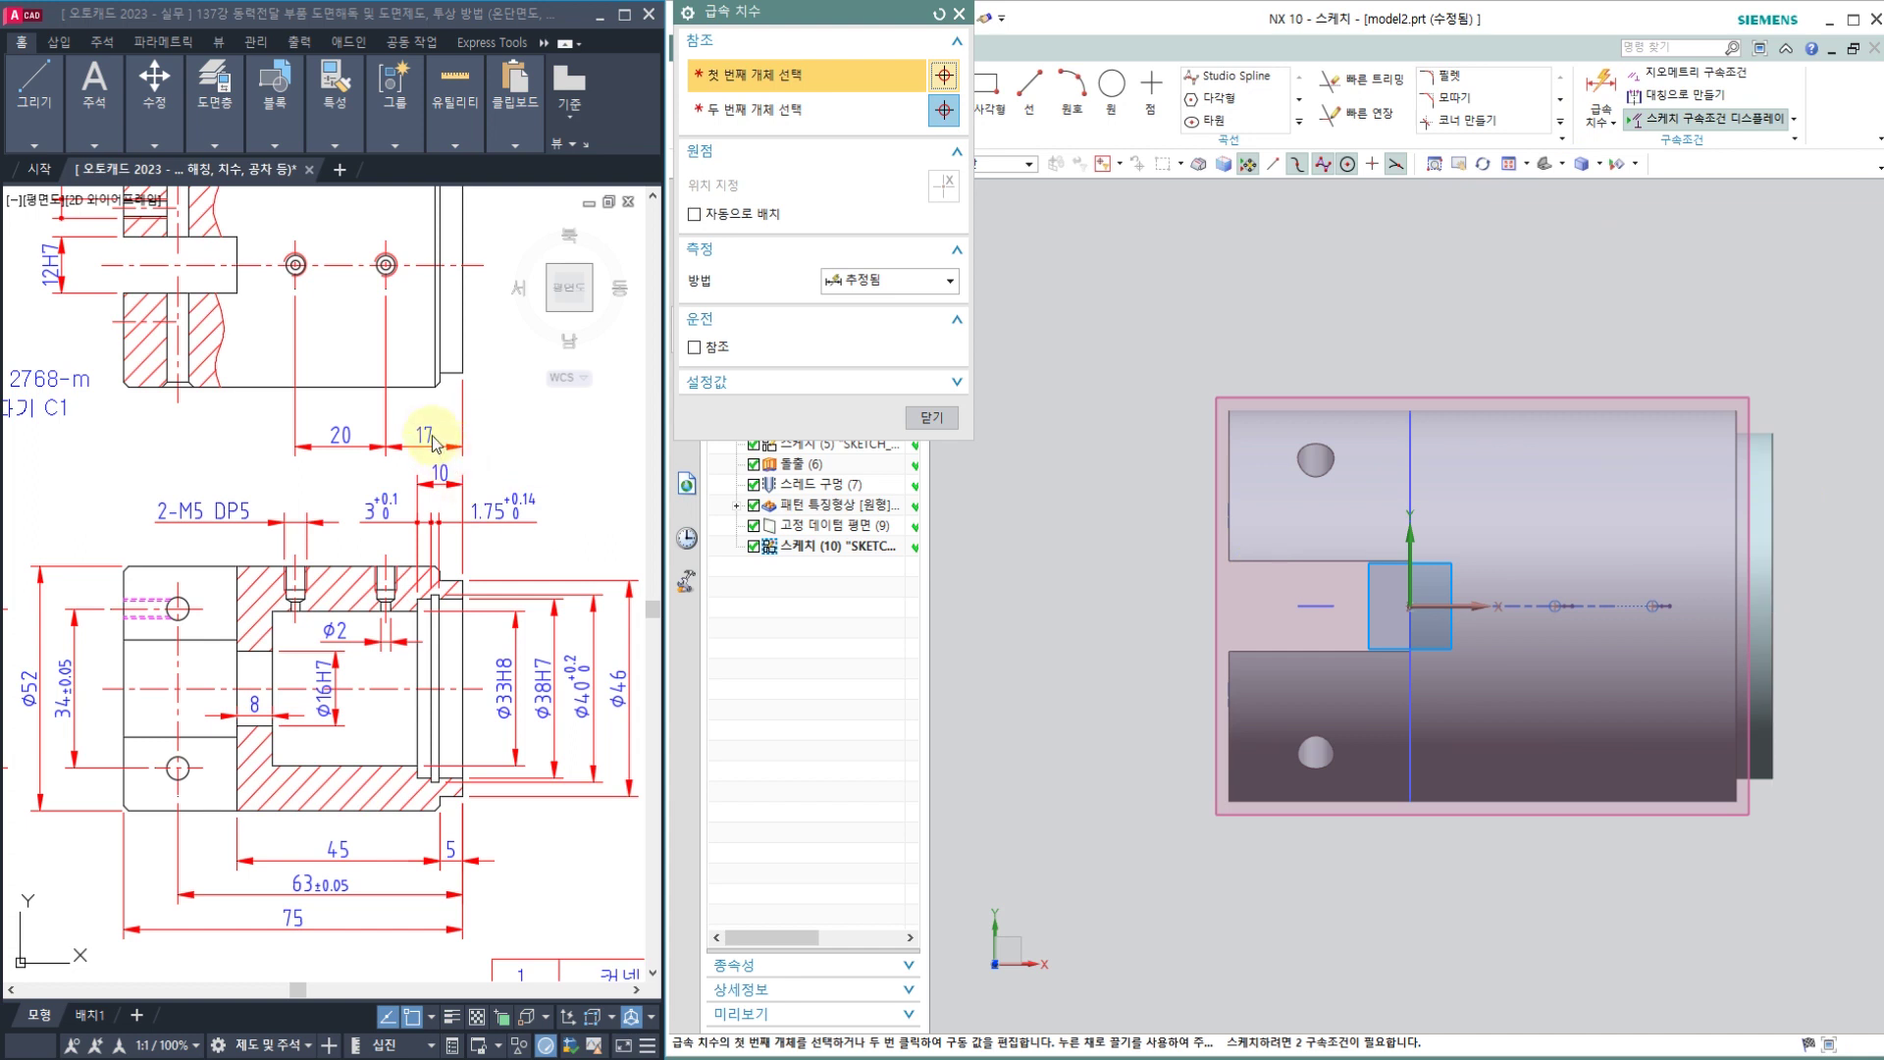
{"action": "left_click", "coordinate": [1771, 534]}
{"action": "left_click", "coordinate": [1652, 606]}
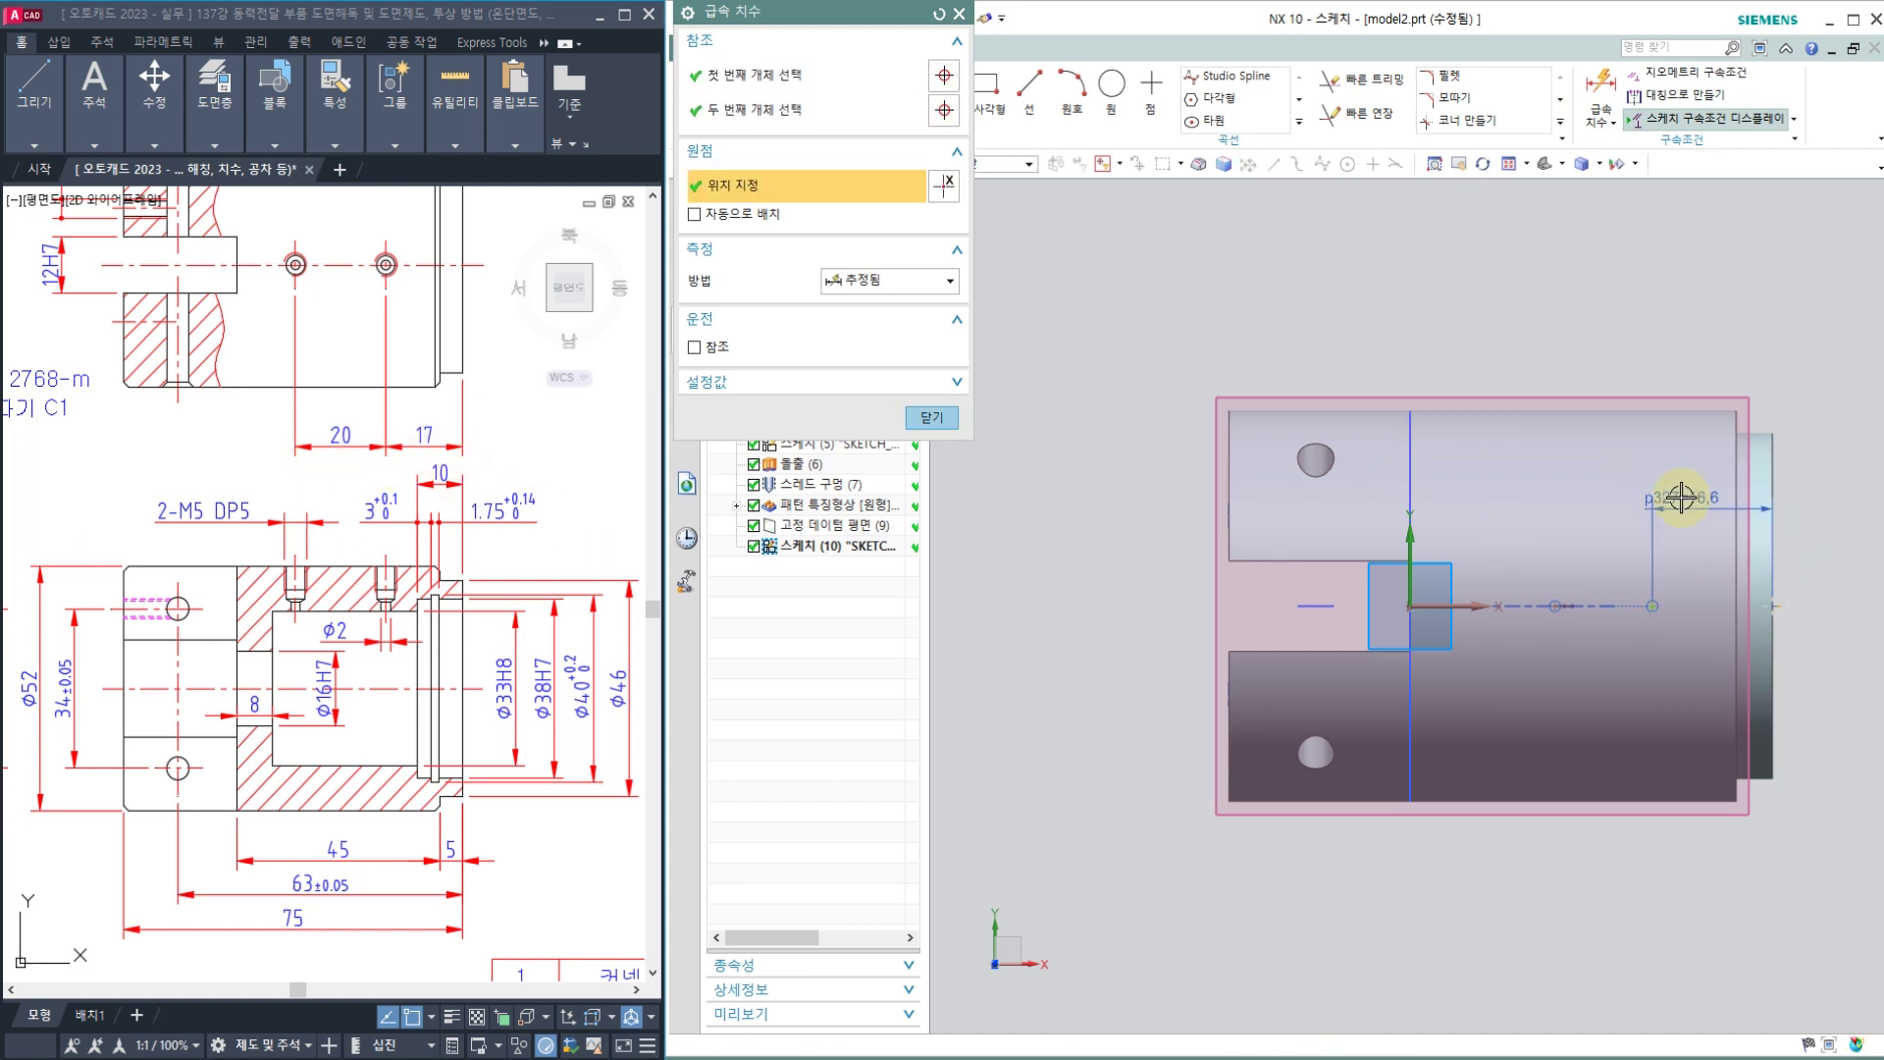
{"action": "left_click", "coordinate": [1681, 497]}
{"action": "left_click", "coordinate": [1652, 605]}
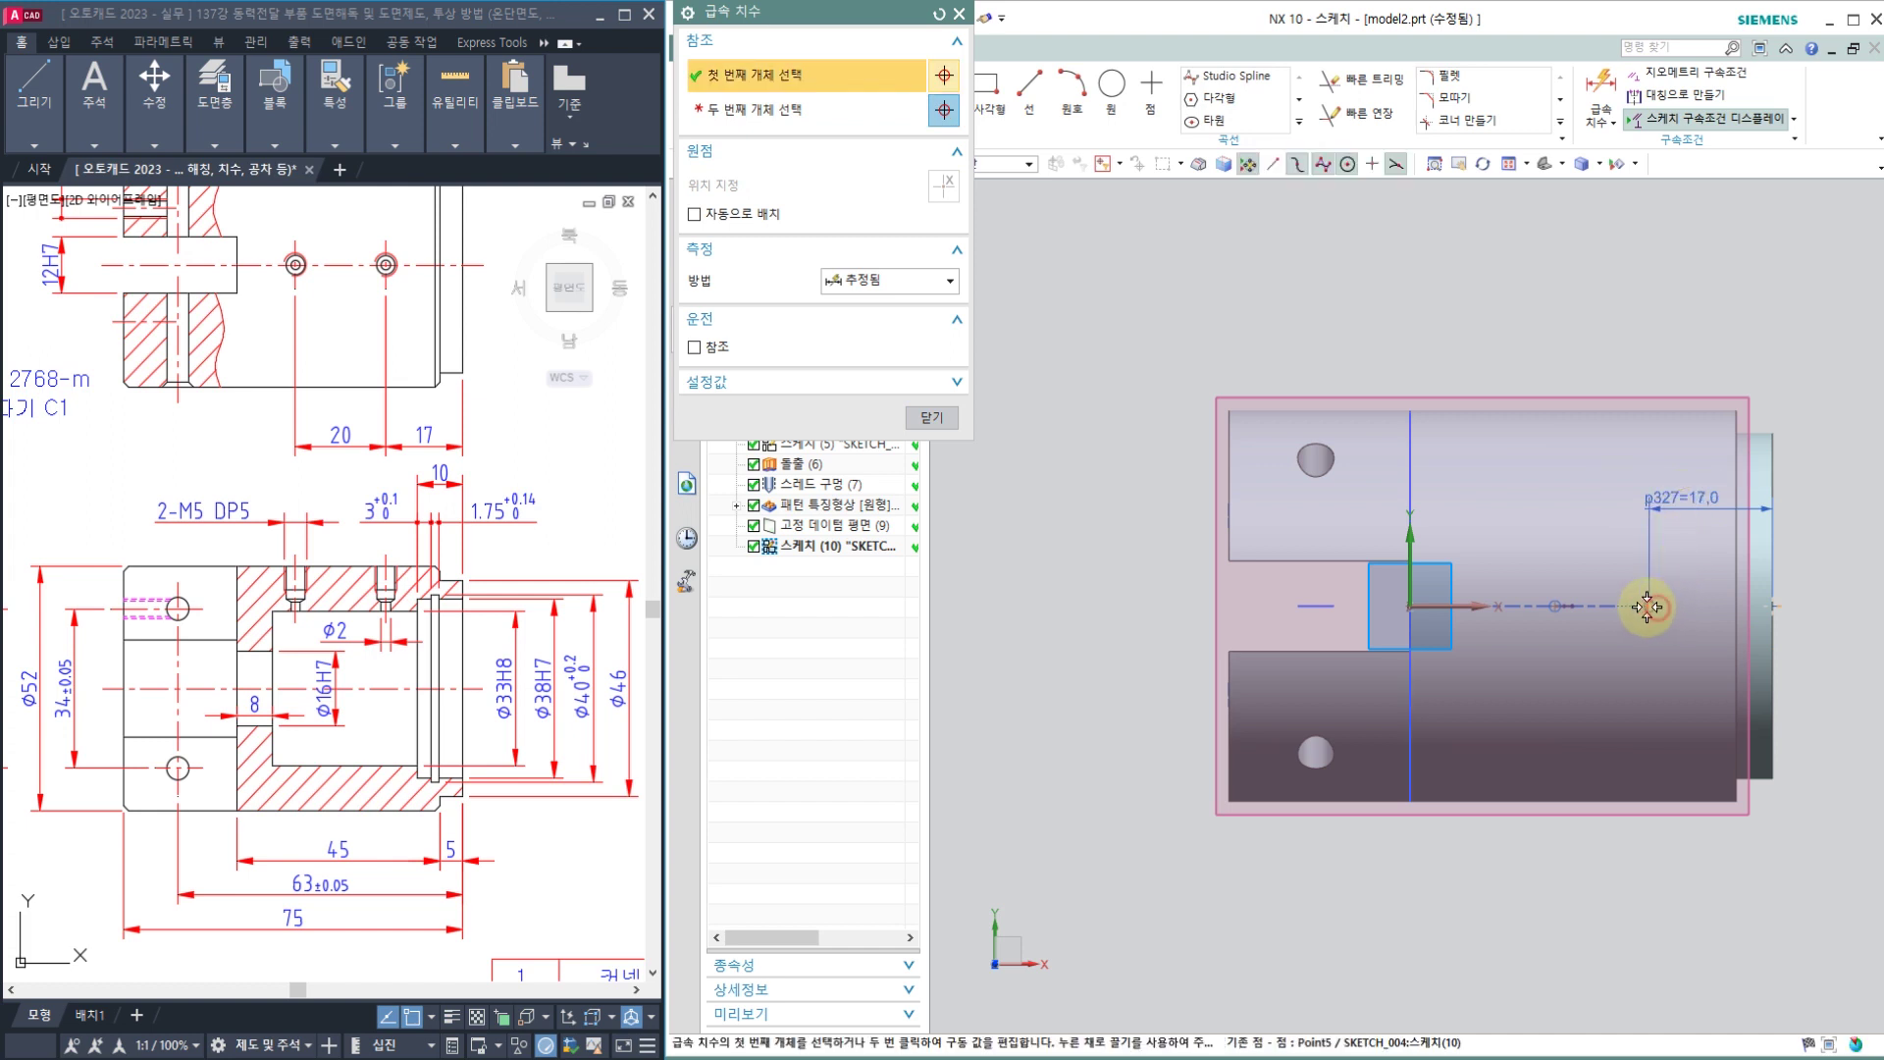
{"action": "left_click", "coordinate": [1554, 606]}
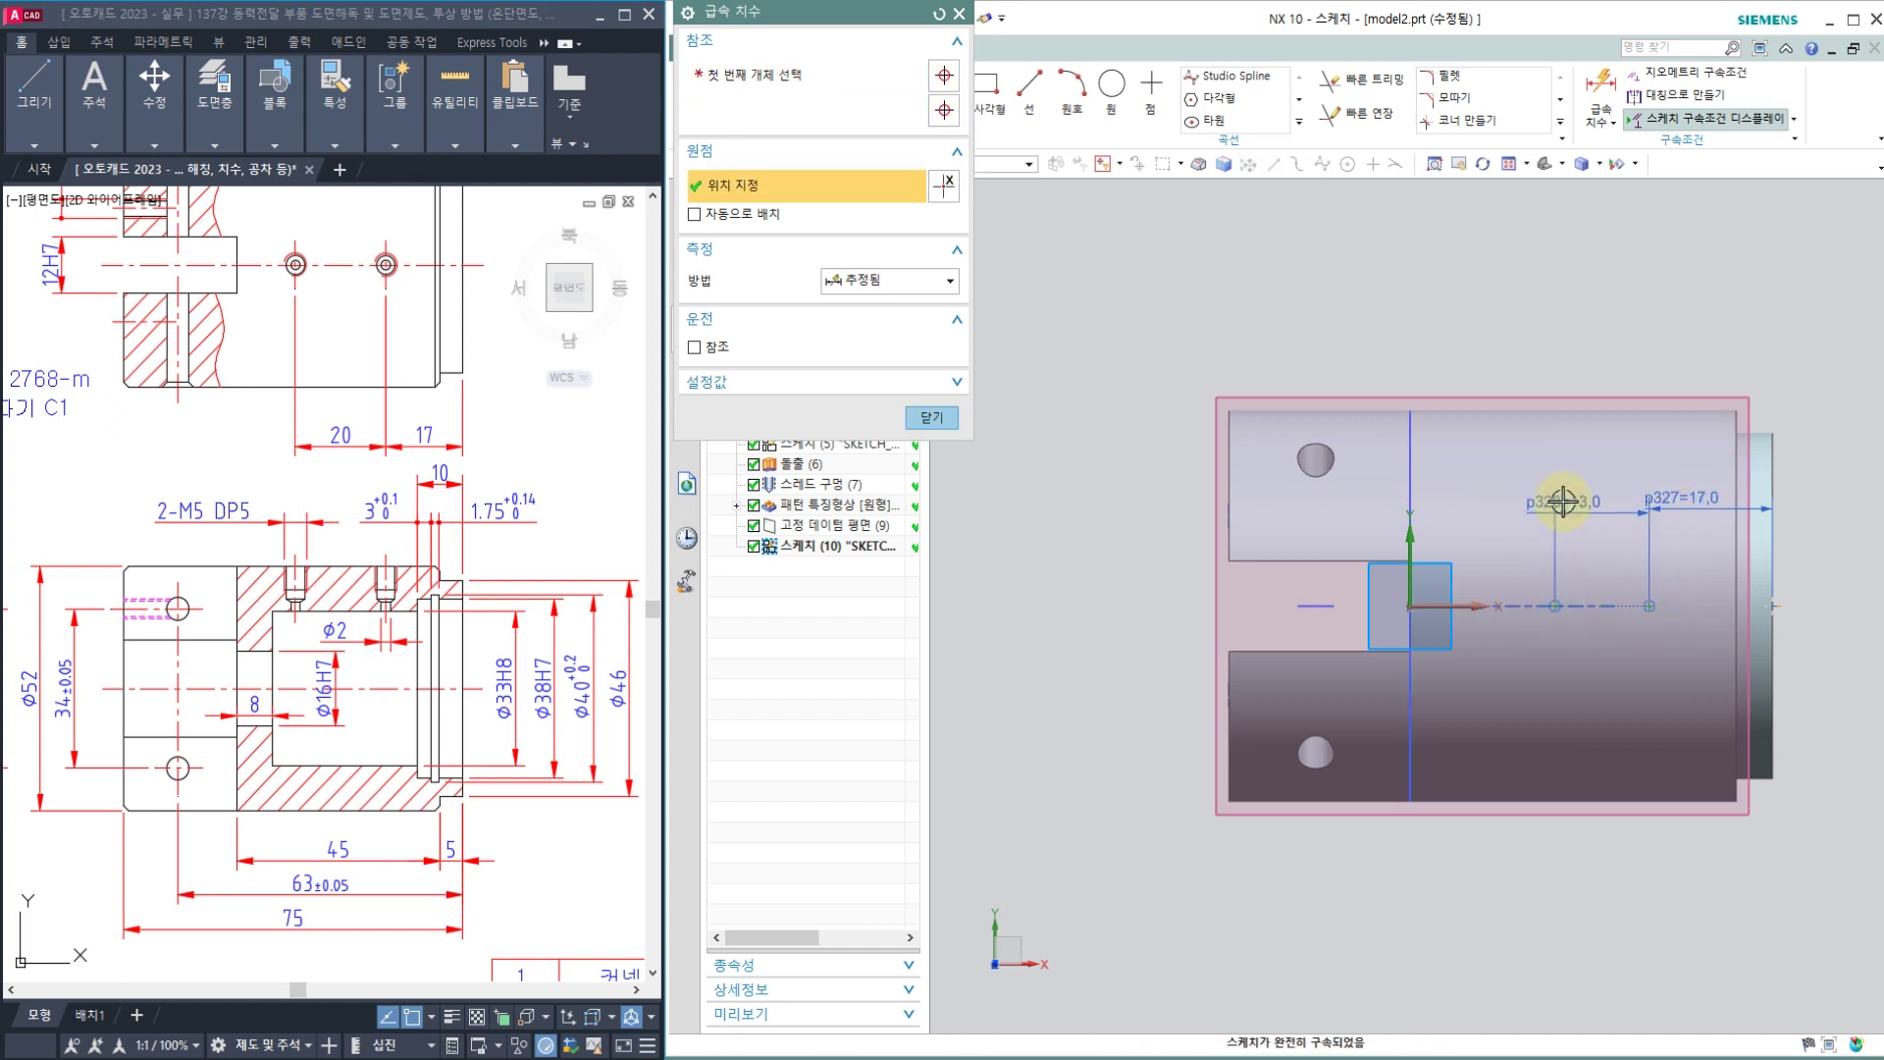
{"action": "left_click", "coordinate": [1562, 502]}
{"action": "type", "text": "20"}
{"action": "key", "text": "Return"}
{"action": "left_click", "coordinate": [933, 427]}
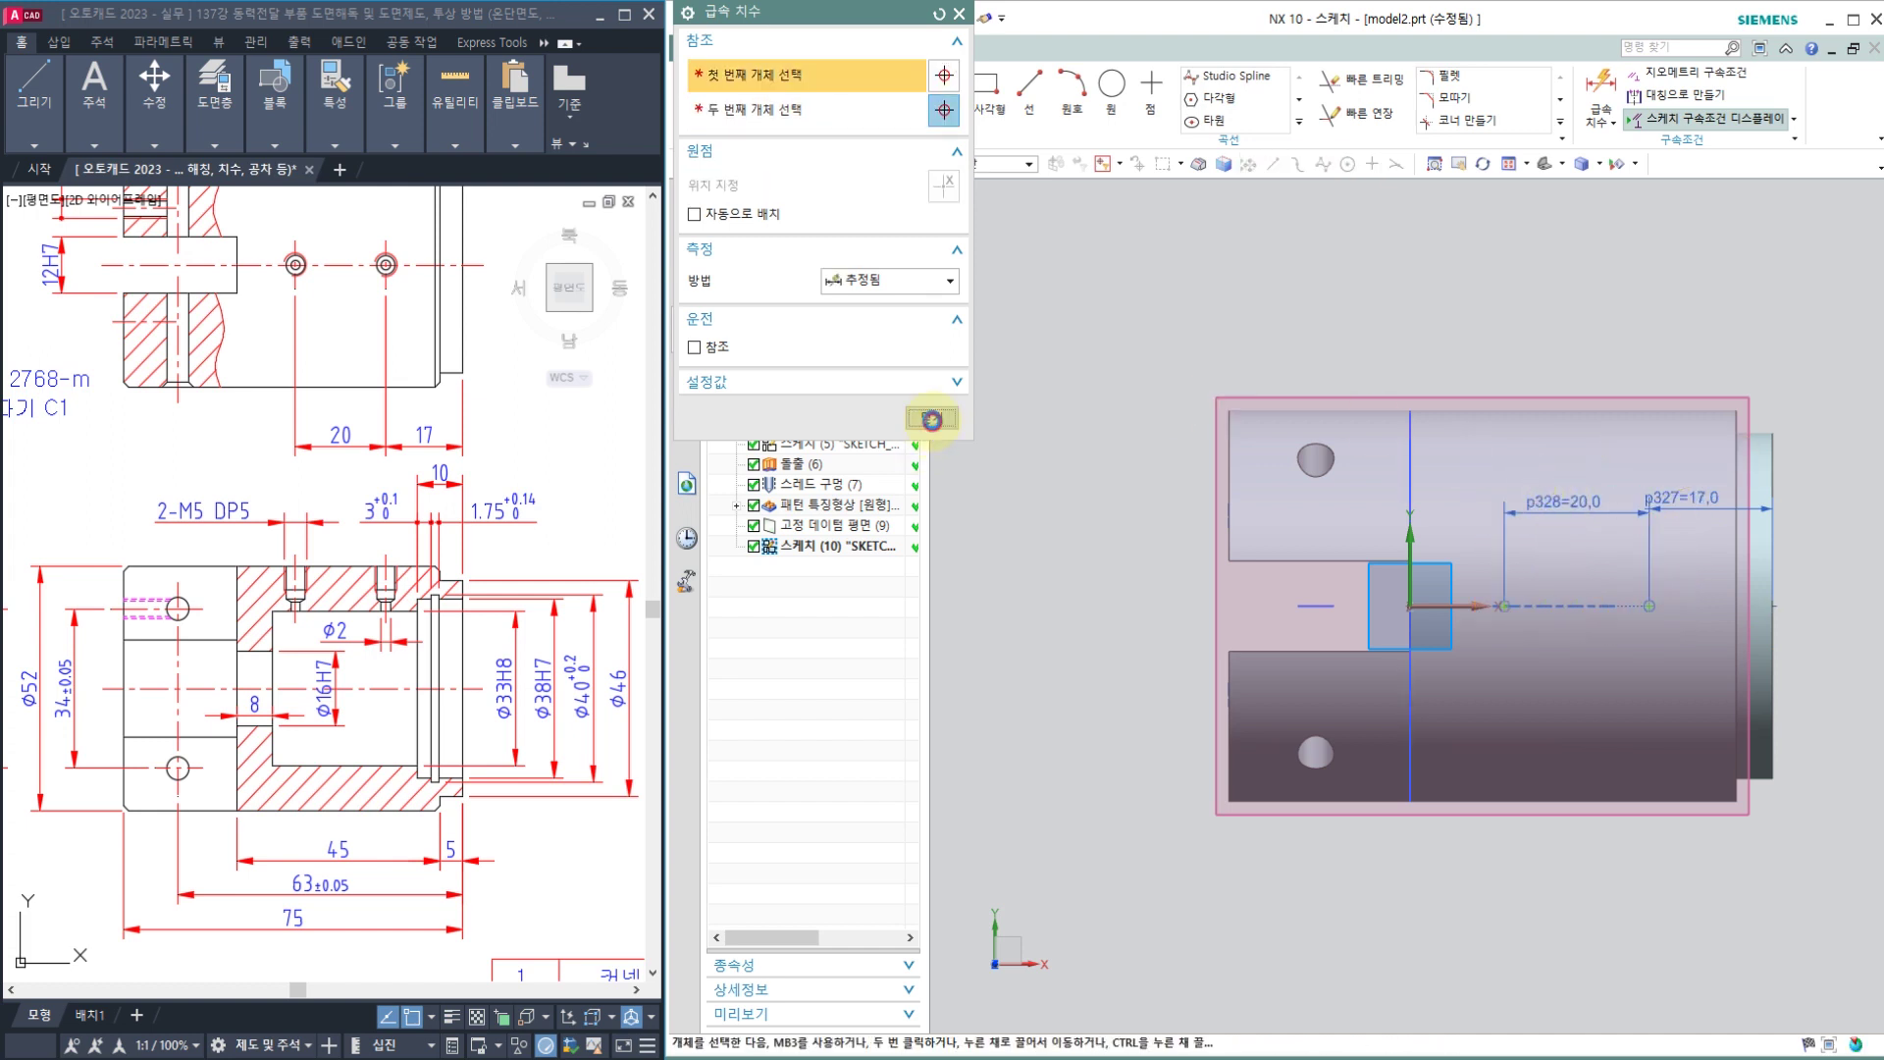
{"action": "left_click", "coordinate": [698, 92]}
Step: Set the threaded holes' size to M5 x 0.8 with a custom thread length of 5 mm
{"action": "middle_click_drag", "start_coordinate": [998, 236], "coordinate": [1283, 387]}
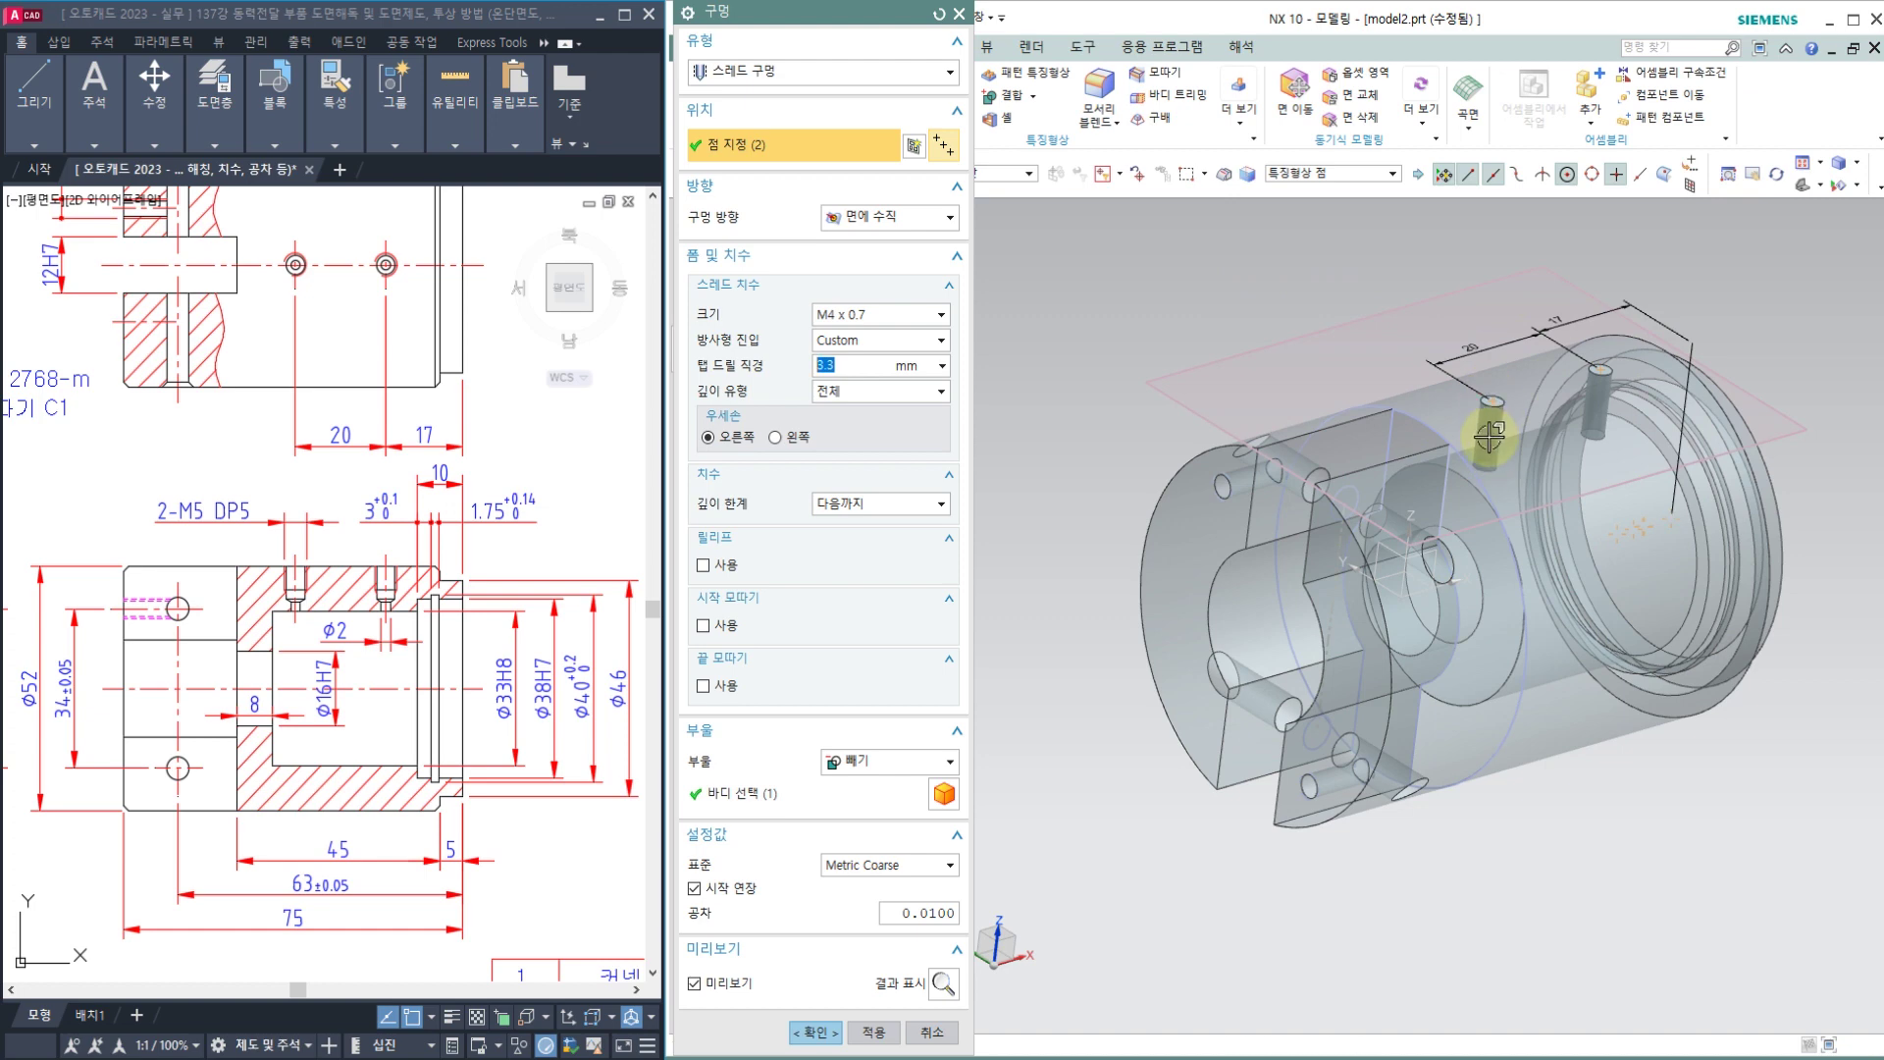
{"action": "left_click", "coordinate": [850, 314]}
{"action": "left_click", "coordinate": [852, 370]}
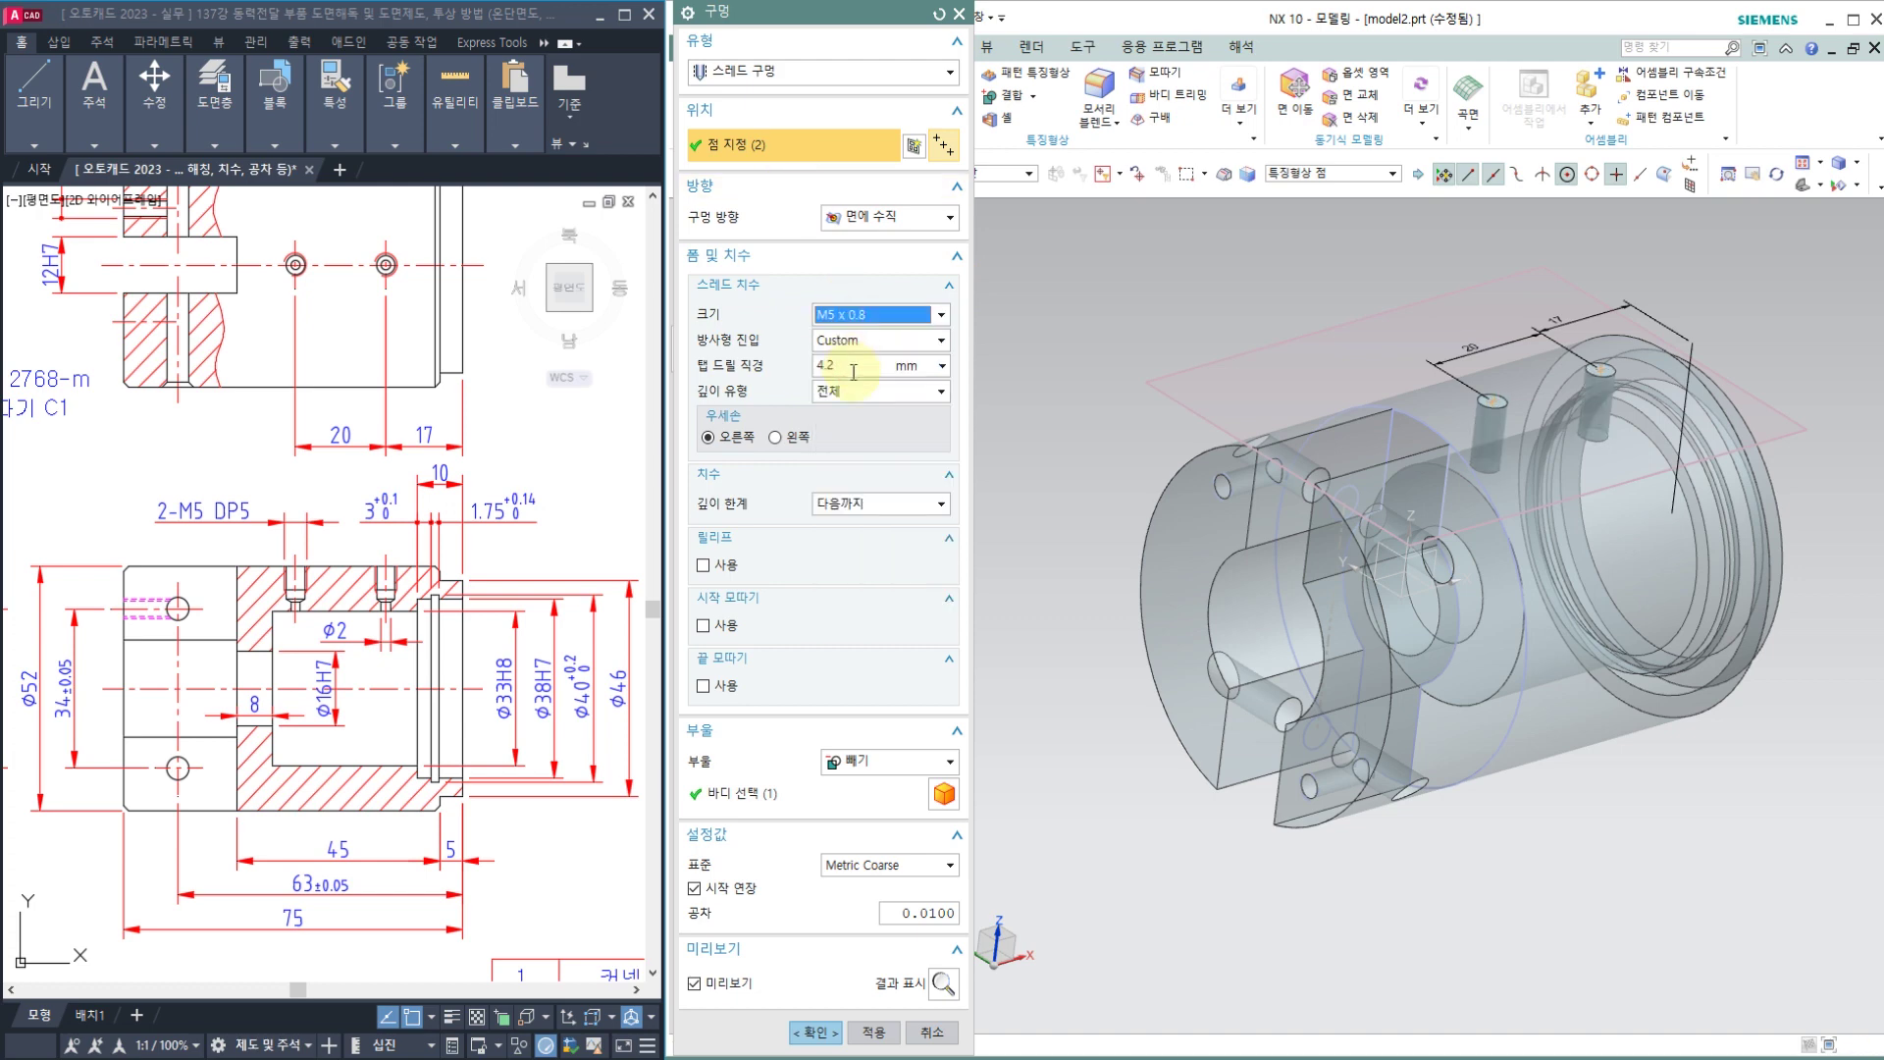
{"action": "left_click", "coordinate": [851, 391]}
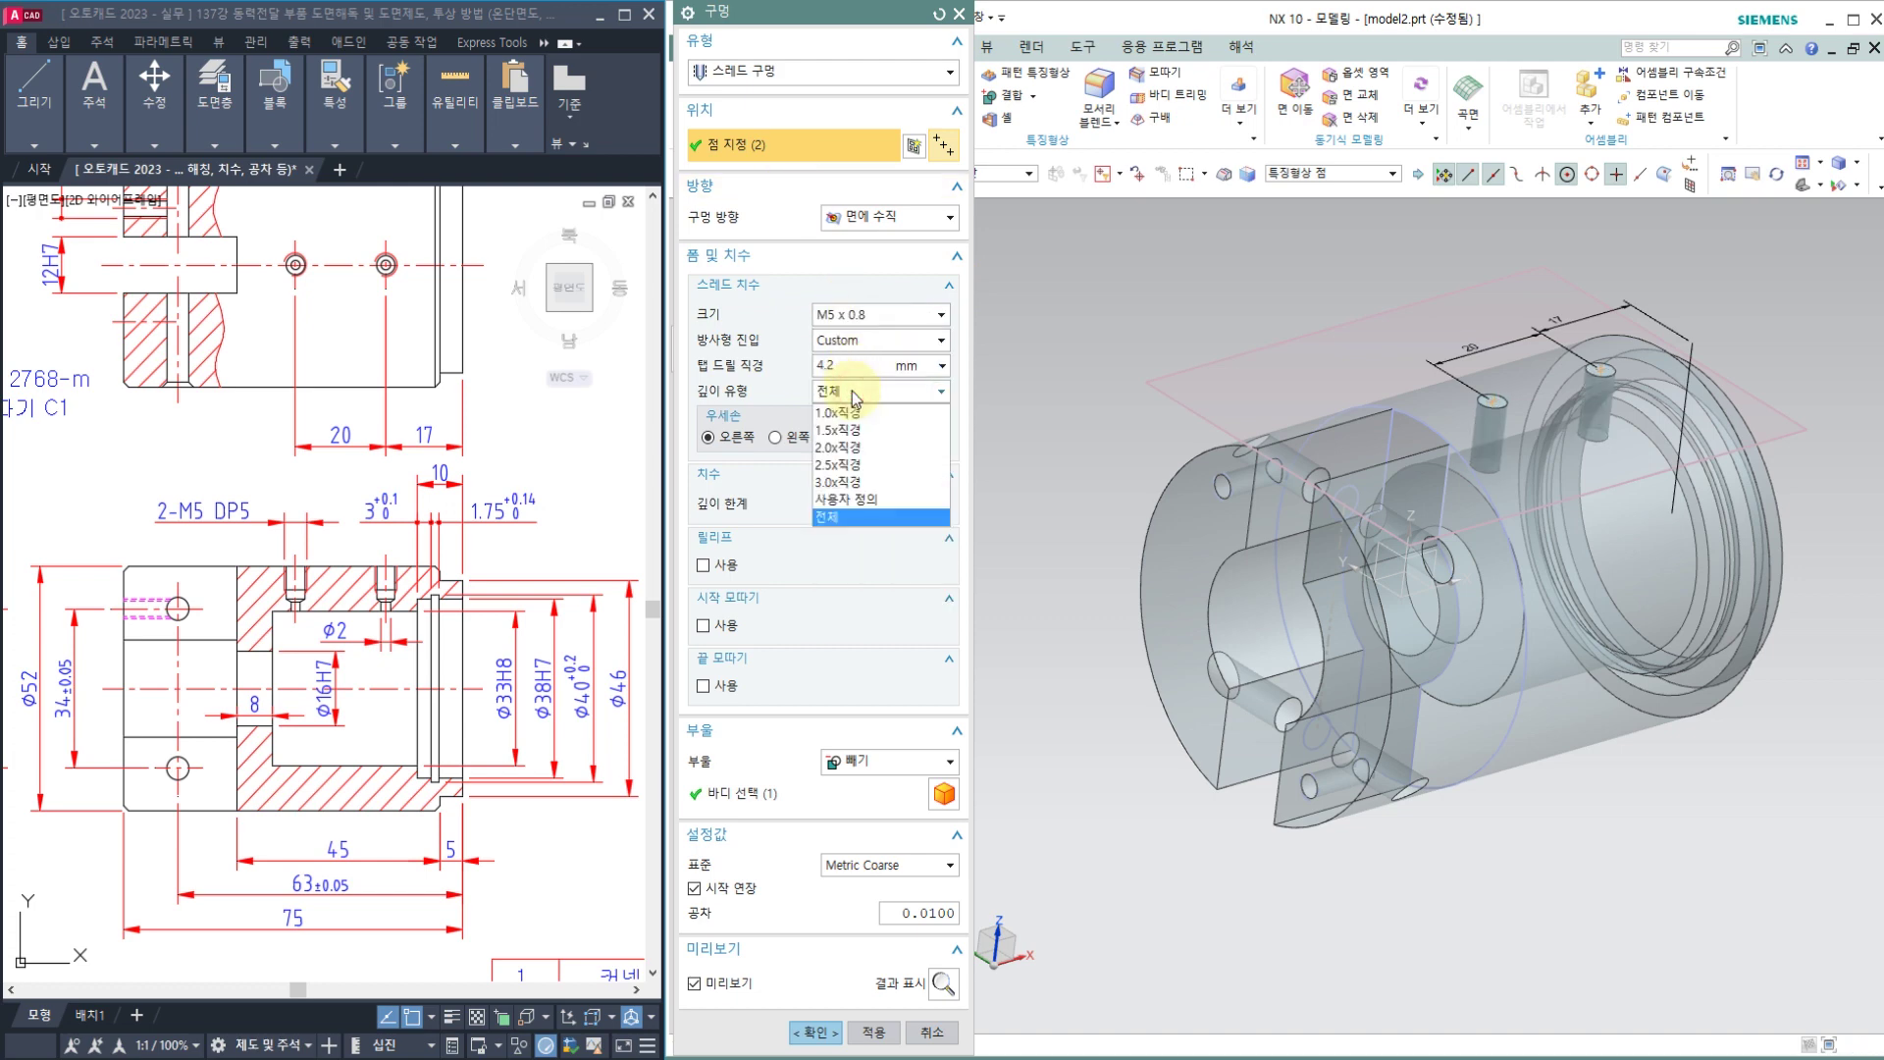
{"action": "left_click", "coordinate": [856, 501]}
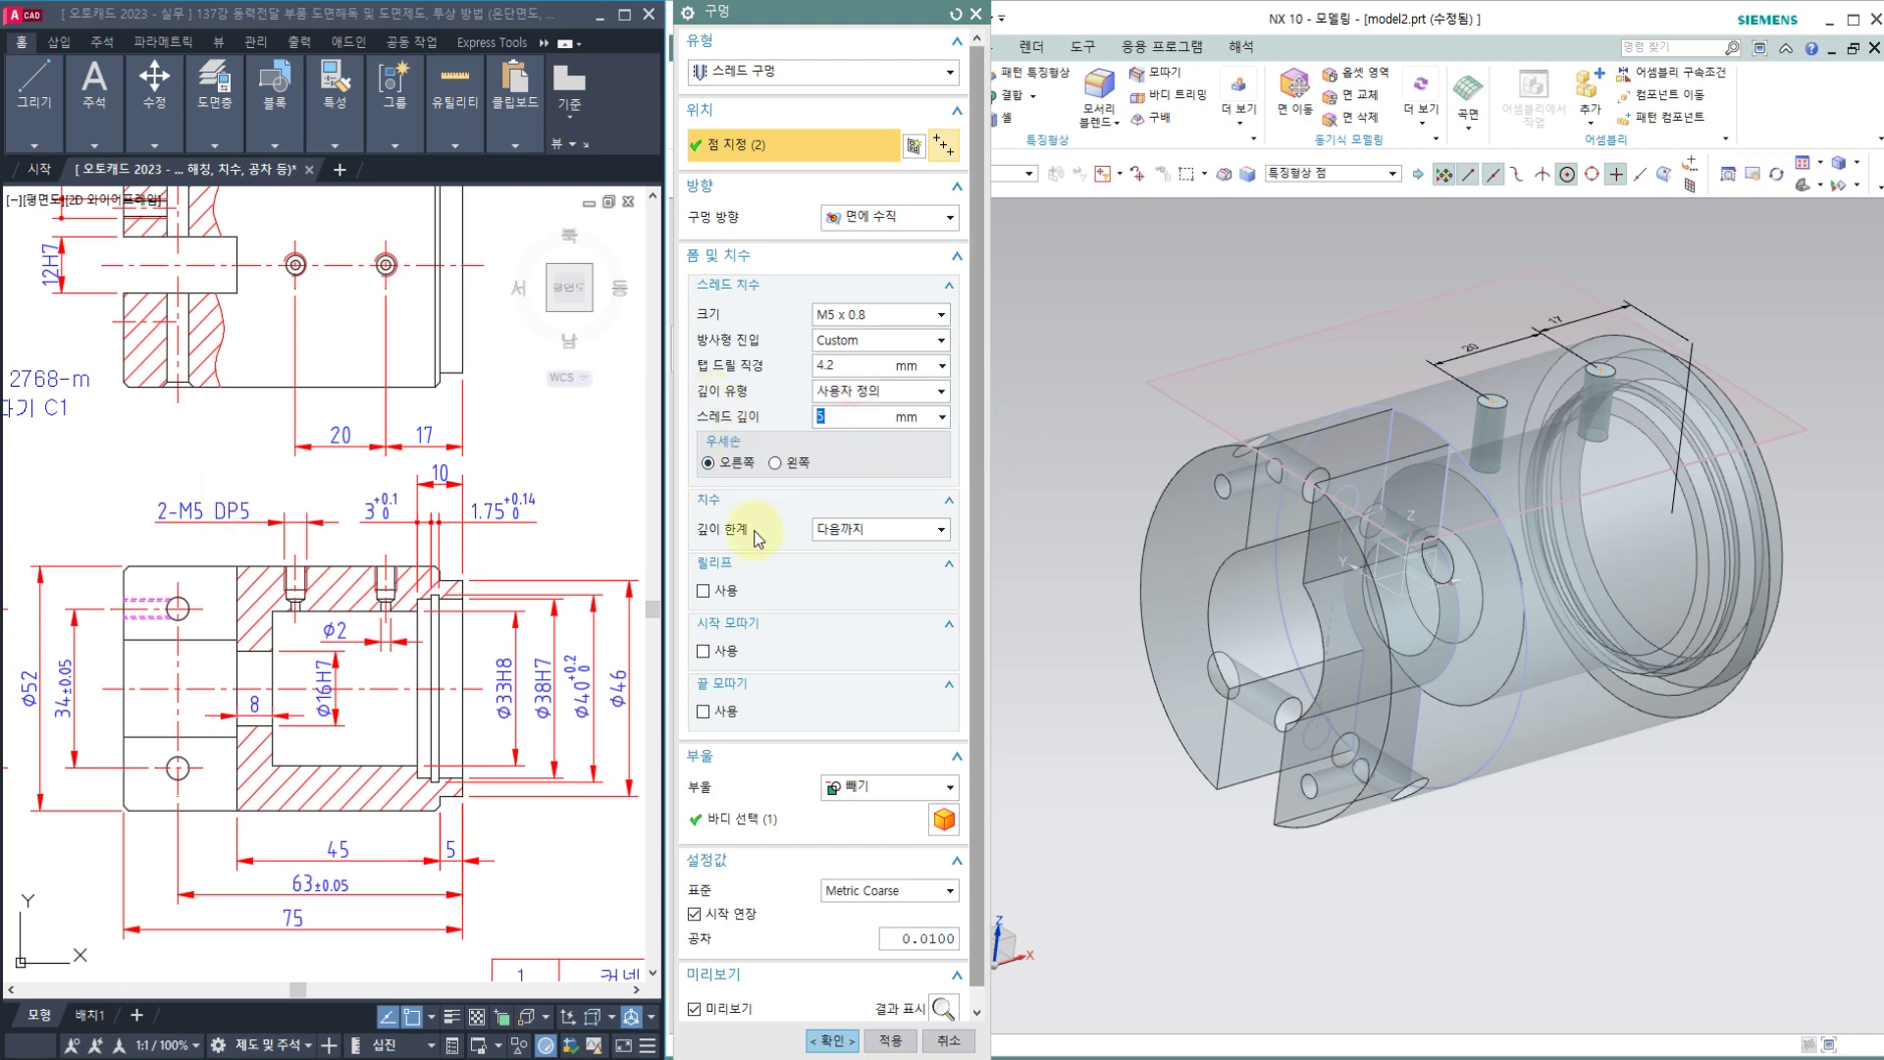
Step: Check the M5 hole's bottom in the drawing's section view and limit the threaded holes' depth by value to 5+2 mm
{"action": "left_click", "coordinate": [882, 529]}
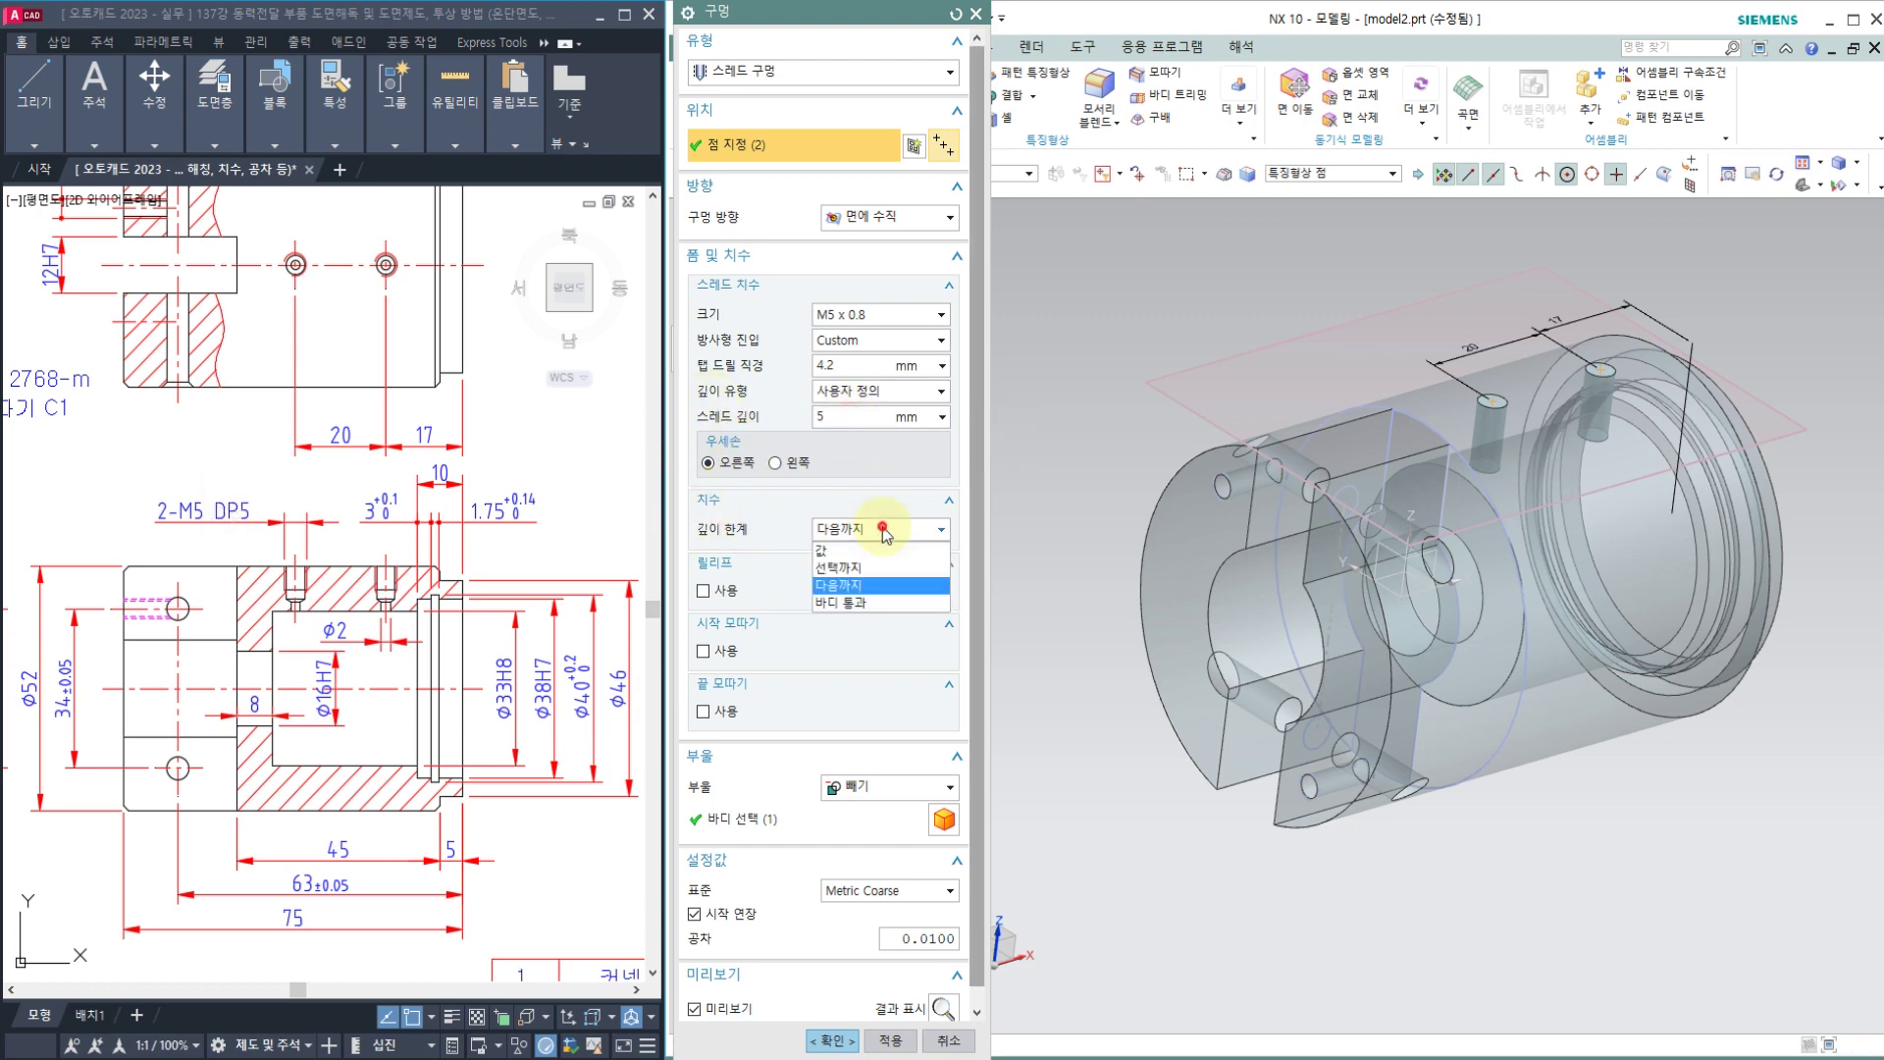
{"action": "left_click", "coordinate": [279, 599]}
{"action": "scroll", "coordinate": [278, 599], "scroll_direction": "up", "scroll_amount": 4}
{"action": "scroll", "coordinate": [326, 605], "scroll_direction": "up", "scroll_amount": 2}
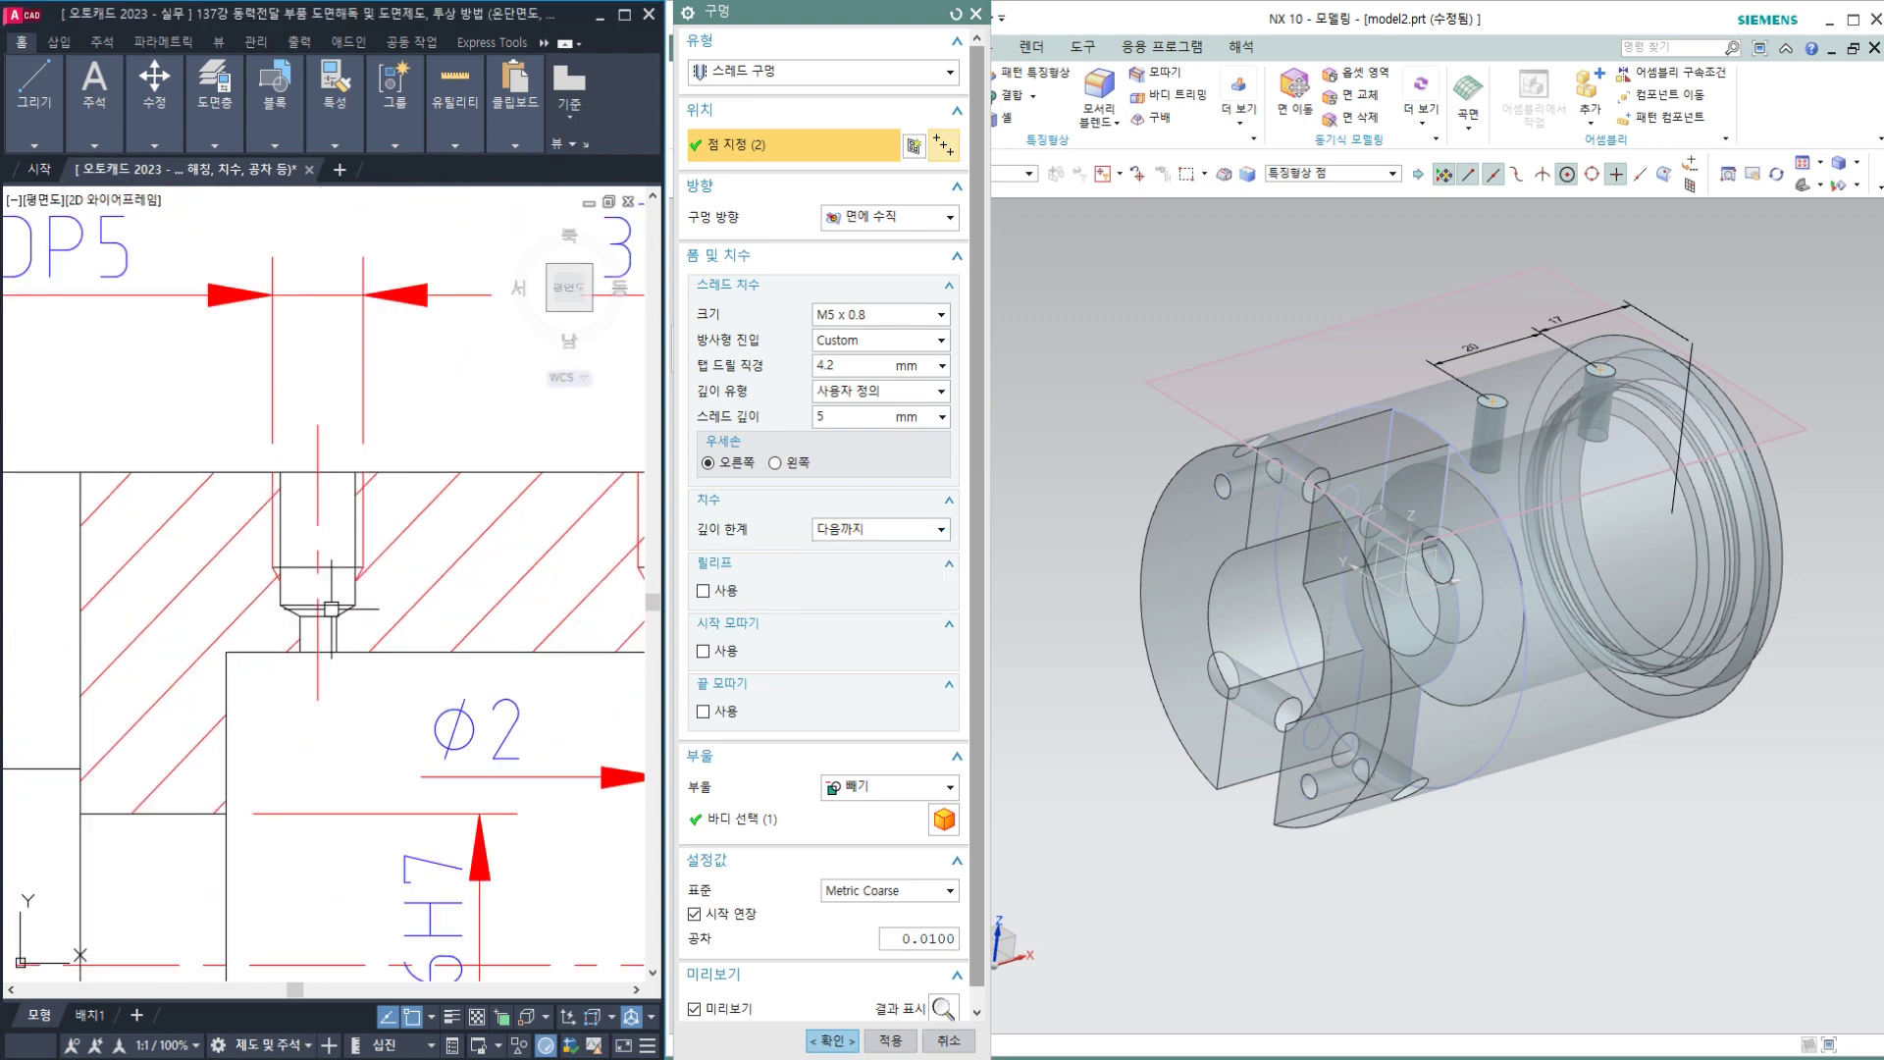
{"action": "left_click", "coordinate": [858, 528]}
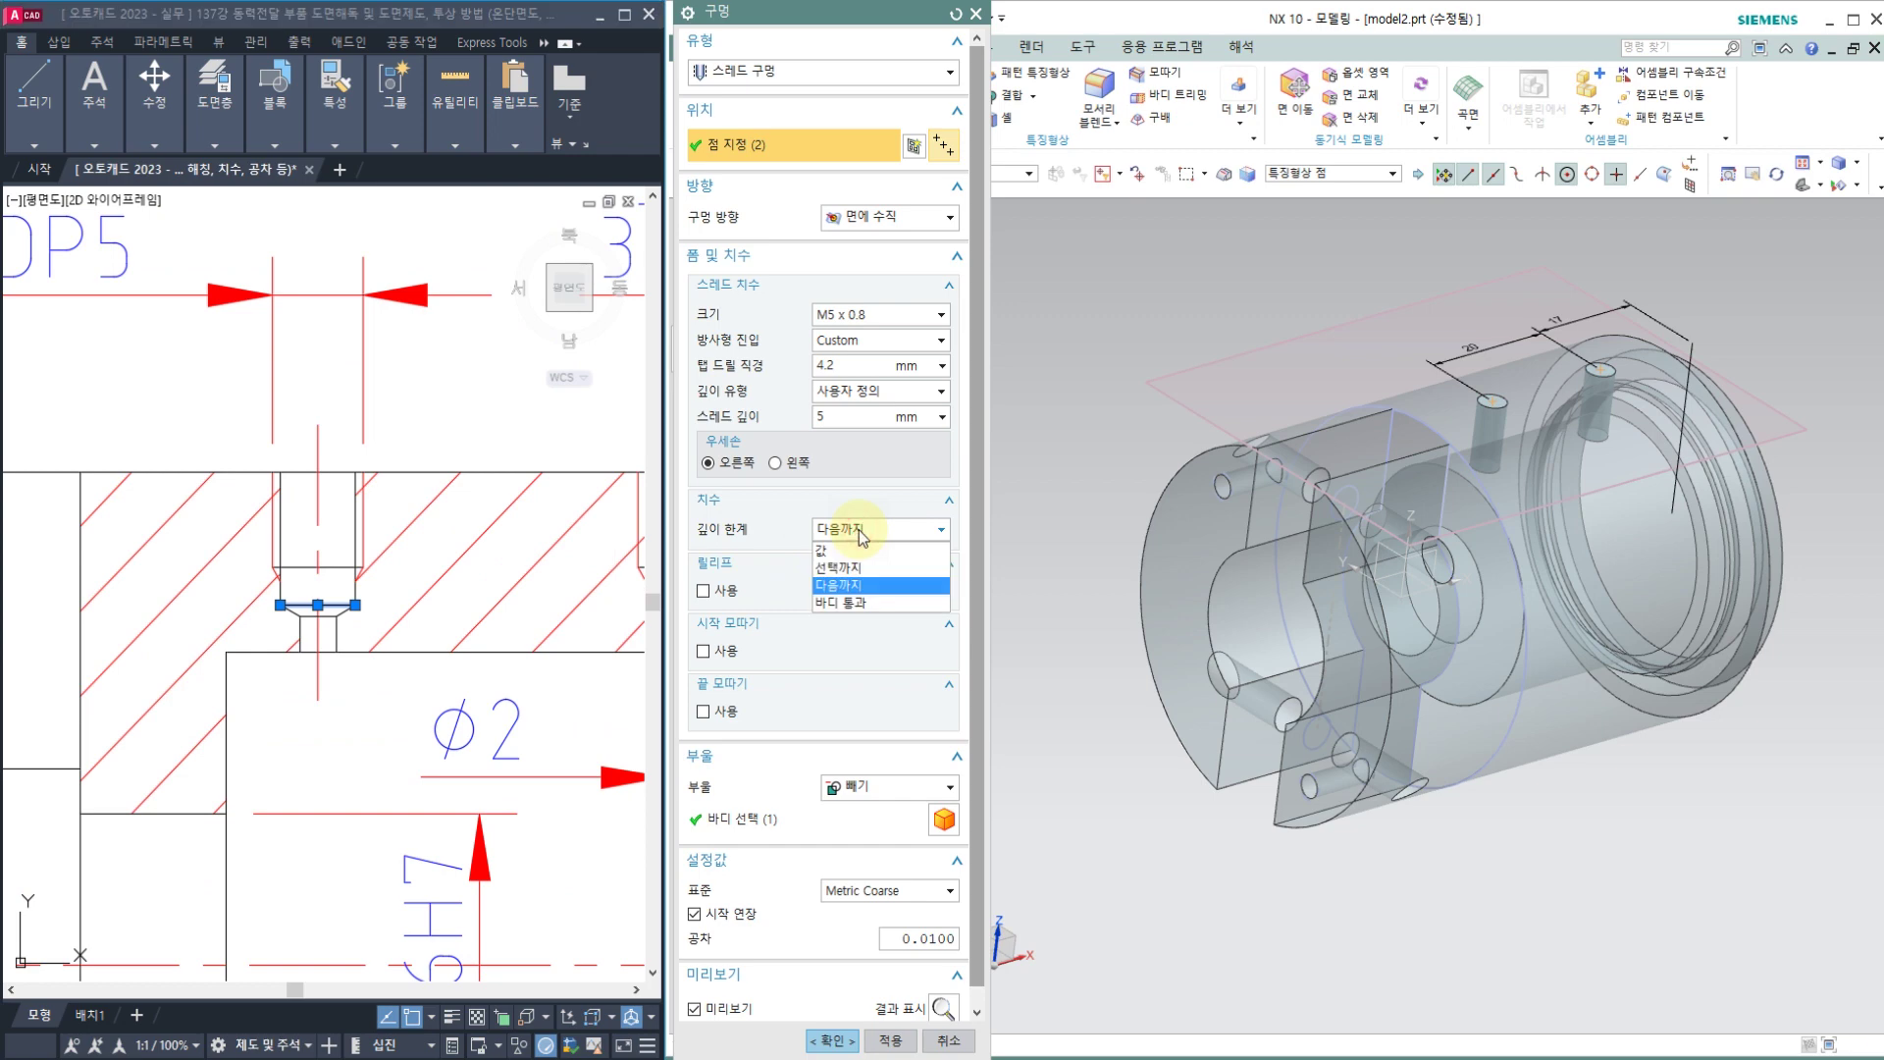
{"action": "left_click", "coordinate": [834, 550]}
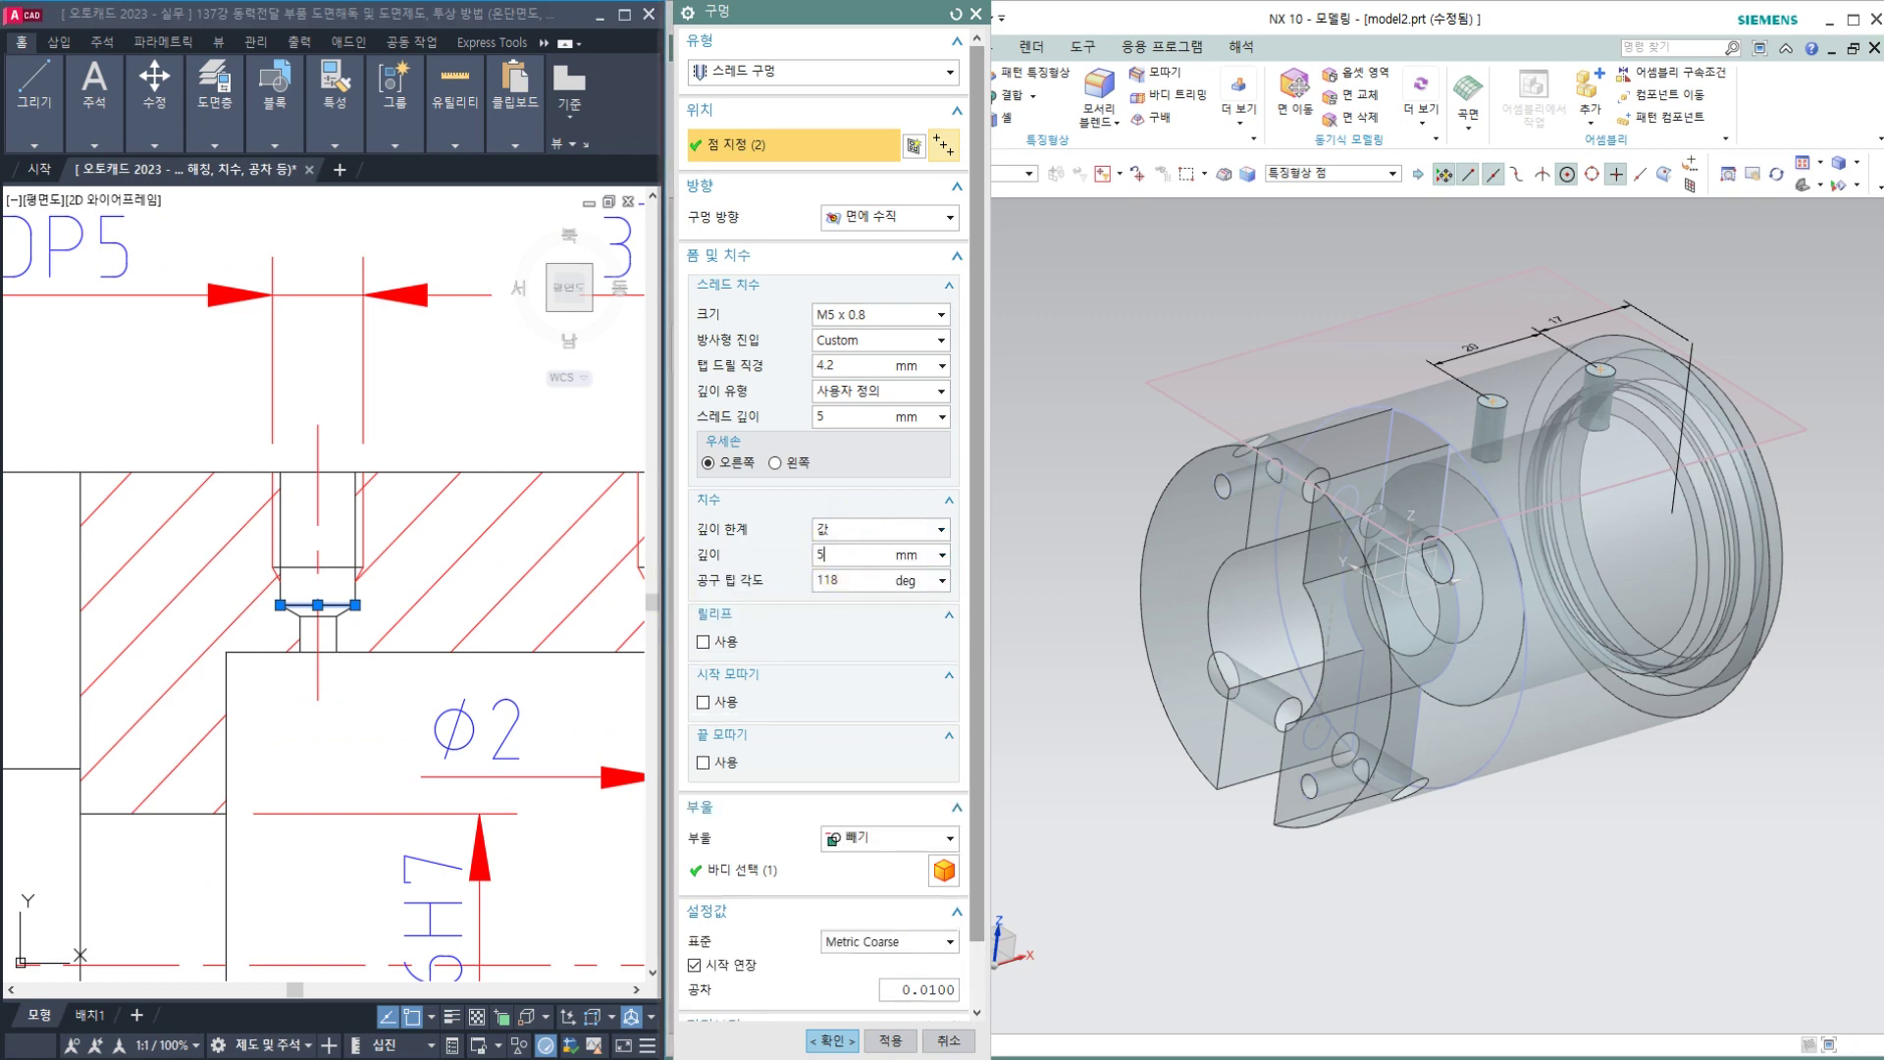
{"action": "left_click", "coordinate": [473, 586]}
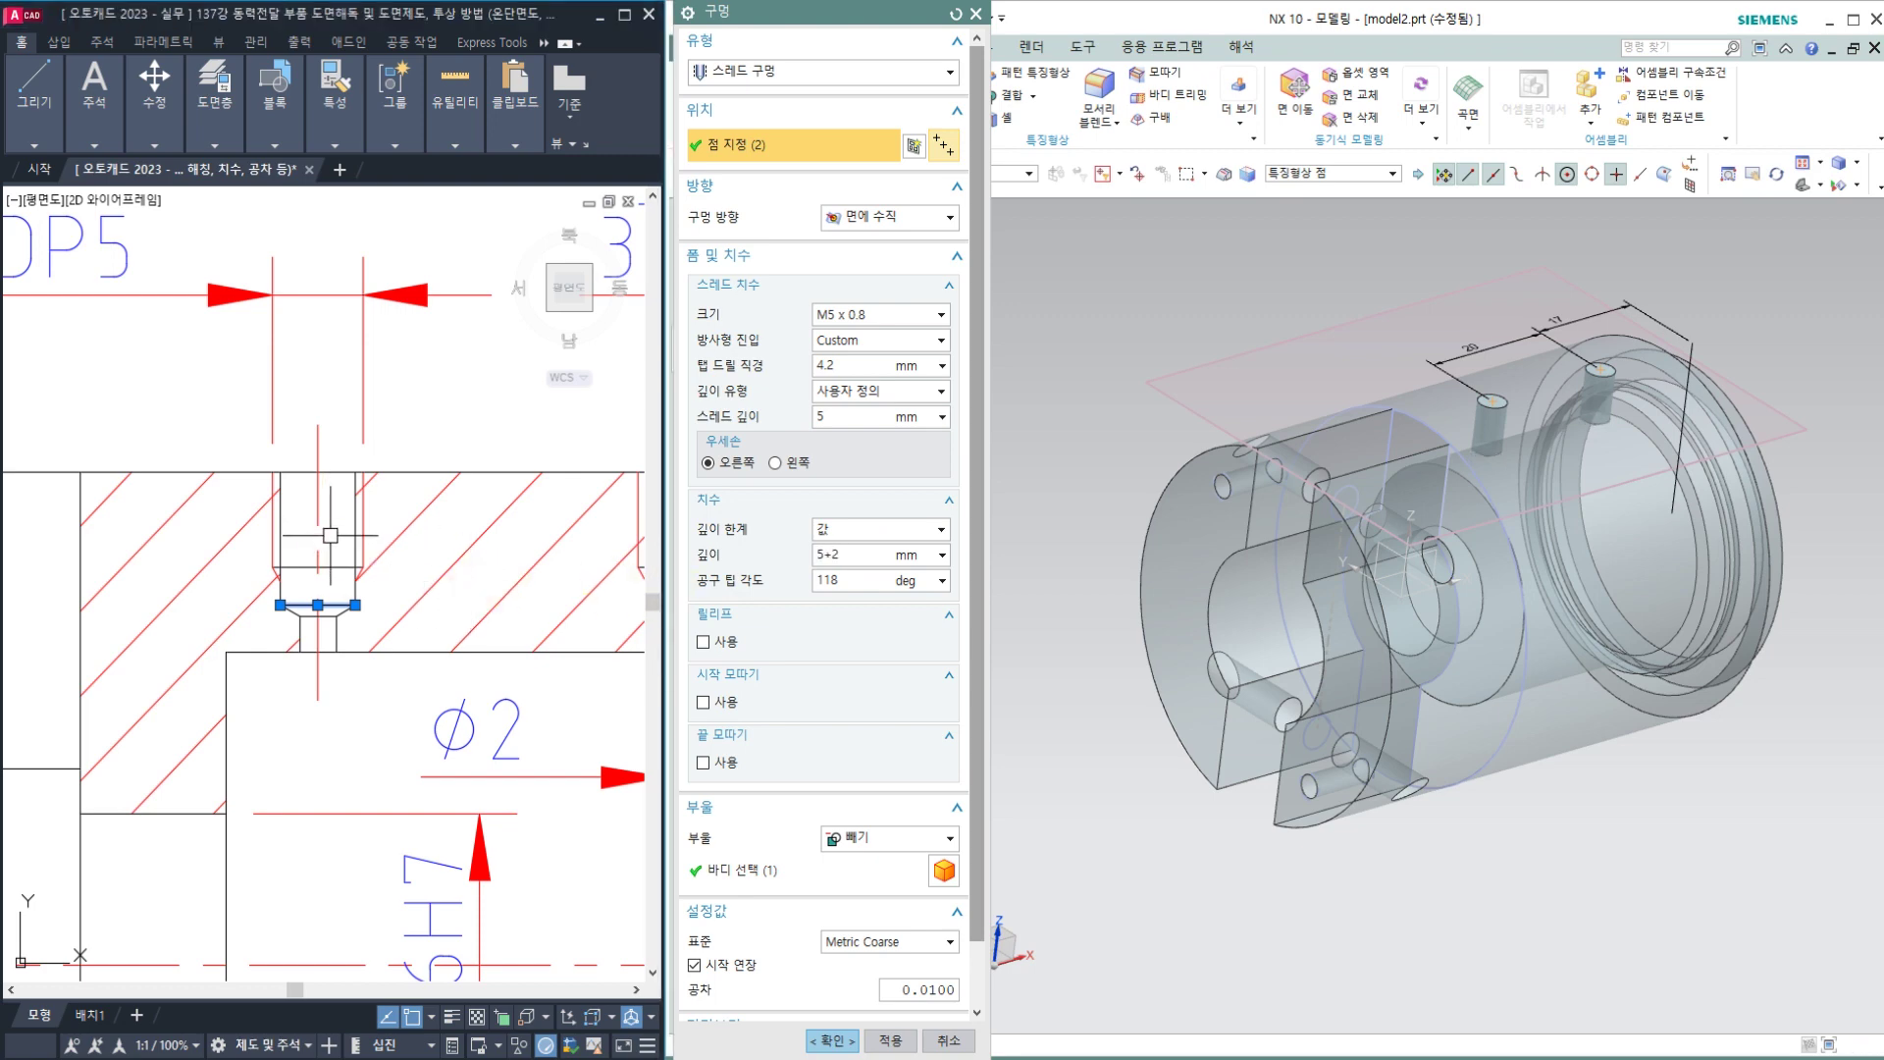
{"action": "left_click_drag", "start_coordinate": [296, 566], "coordinate": [509, 558]}
{"action": "mouse_move", "coordinate": [335, 459]}
{"action": "left_mouse_down"}
{"action": "mouse_move", "coordinate": [523, 460]}
{"action": "mouse_move", "coordinate": [453, 537]}
{"action": "left_mouse_up"}
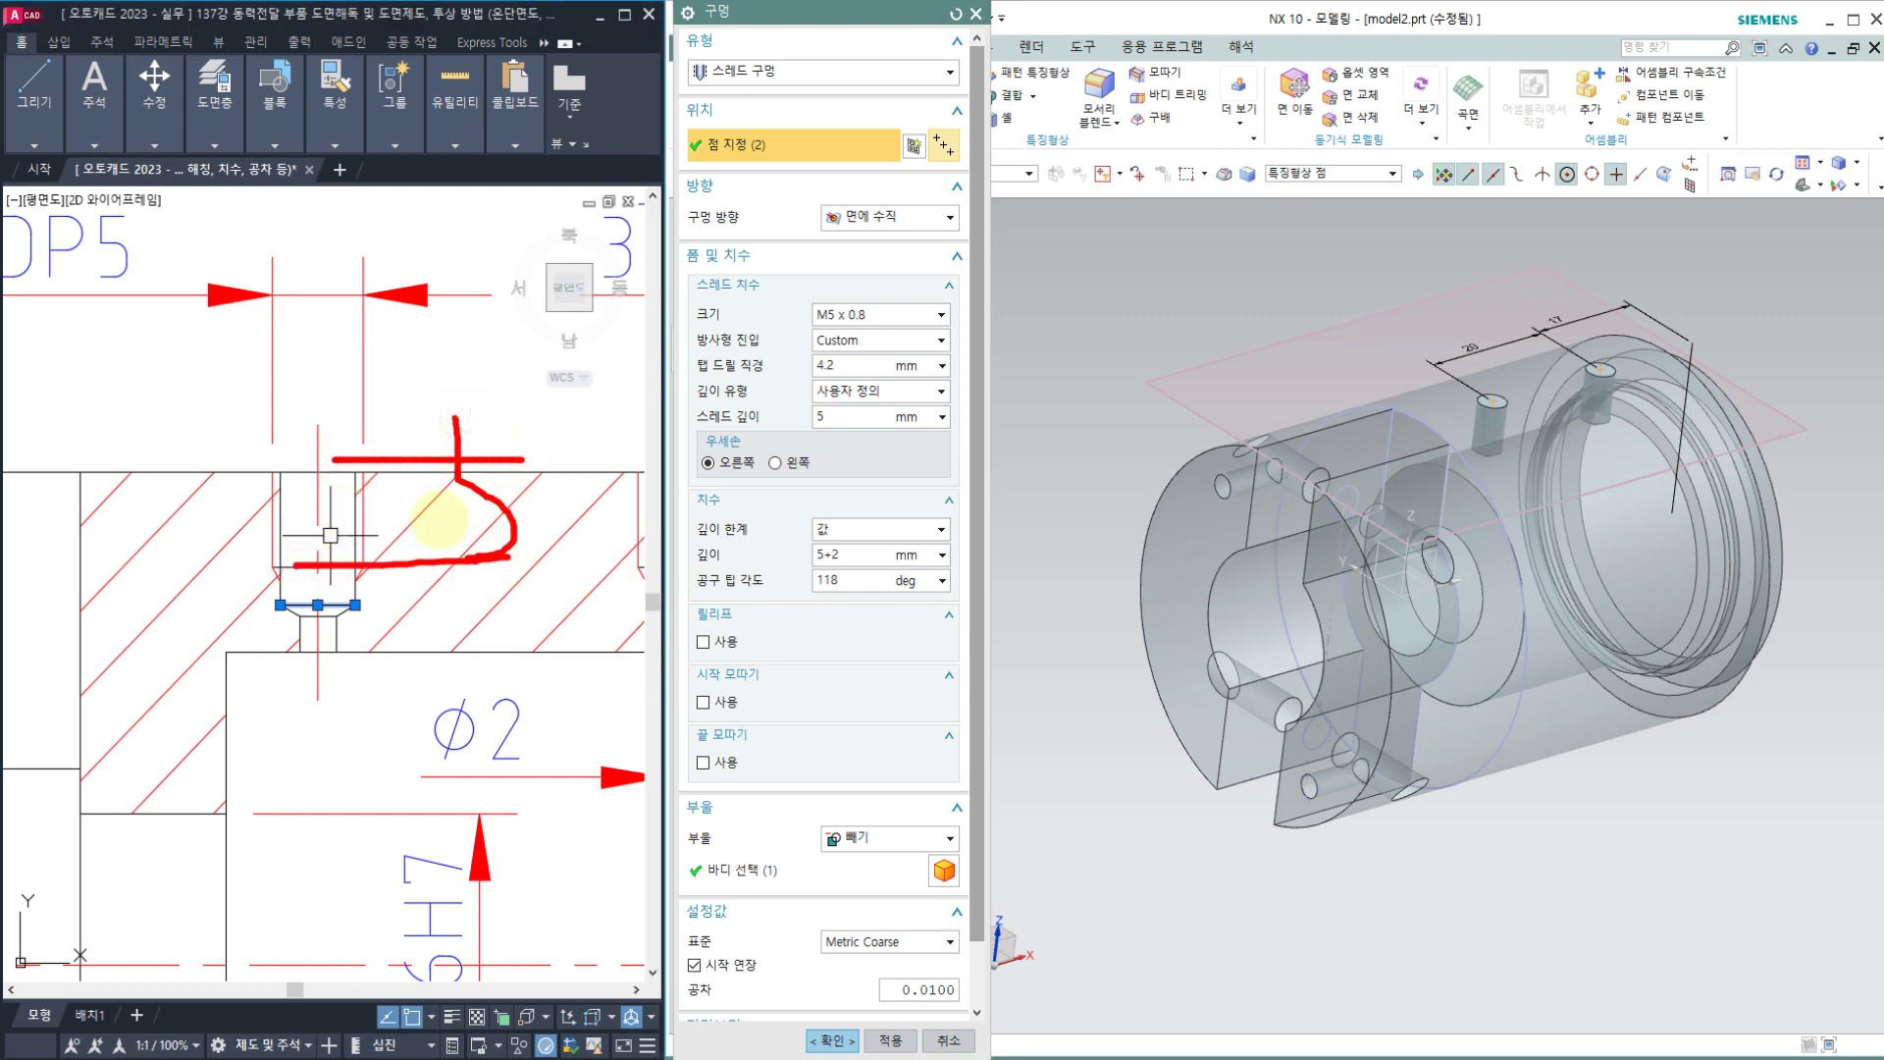
{"action": "left_click_drag", "start_coordinate": [432, 446], "coordinate": [483, 429]}
{"action": "mouse_move", "coordinate": [201, 299]}
{"action": "left_mouse_down"}
{"action": "mouse_move", "coordinate": [15, 314]}
{"action": "mouse_move", "coordinate": [138, 324]}
{"action": "left_mouse_up"}
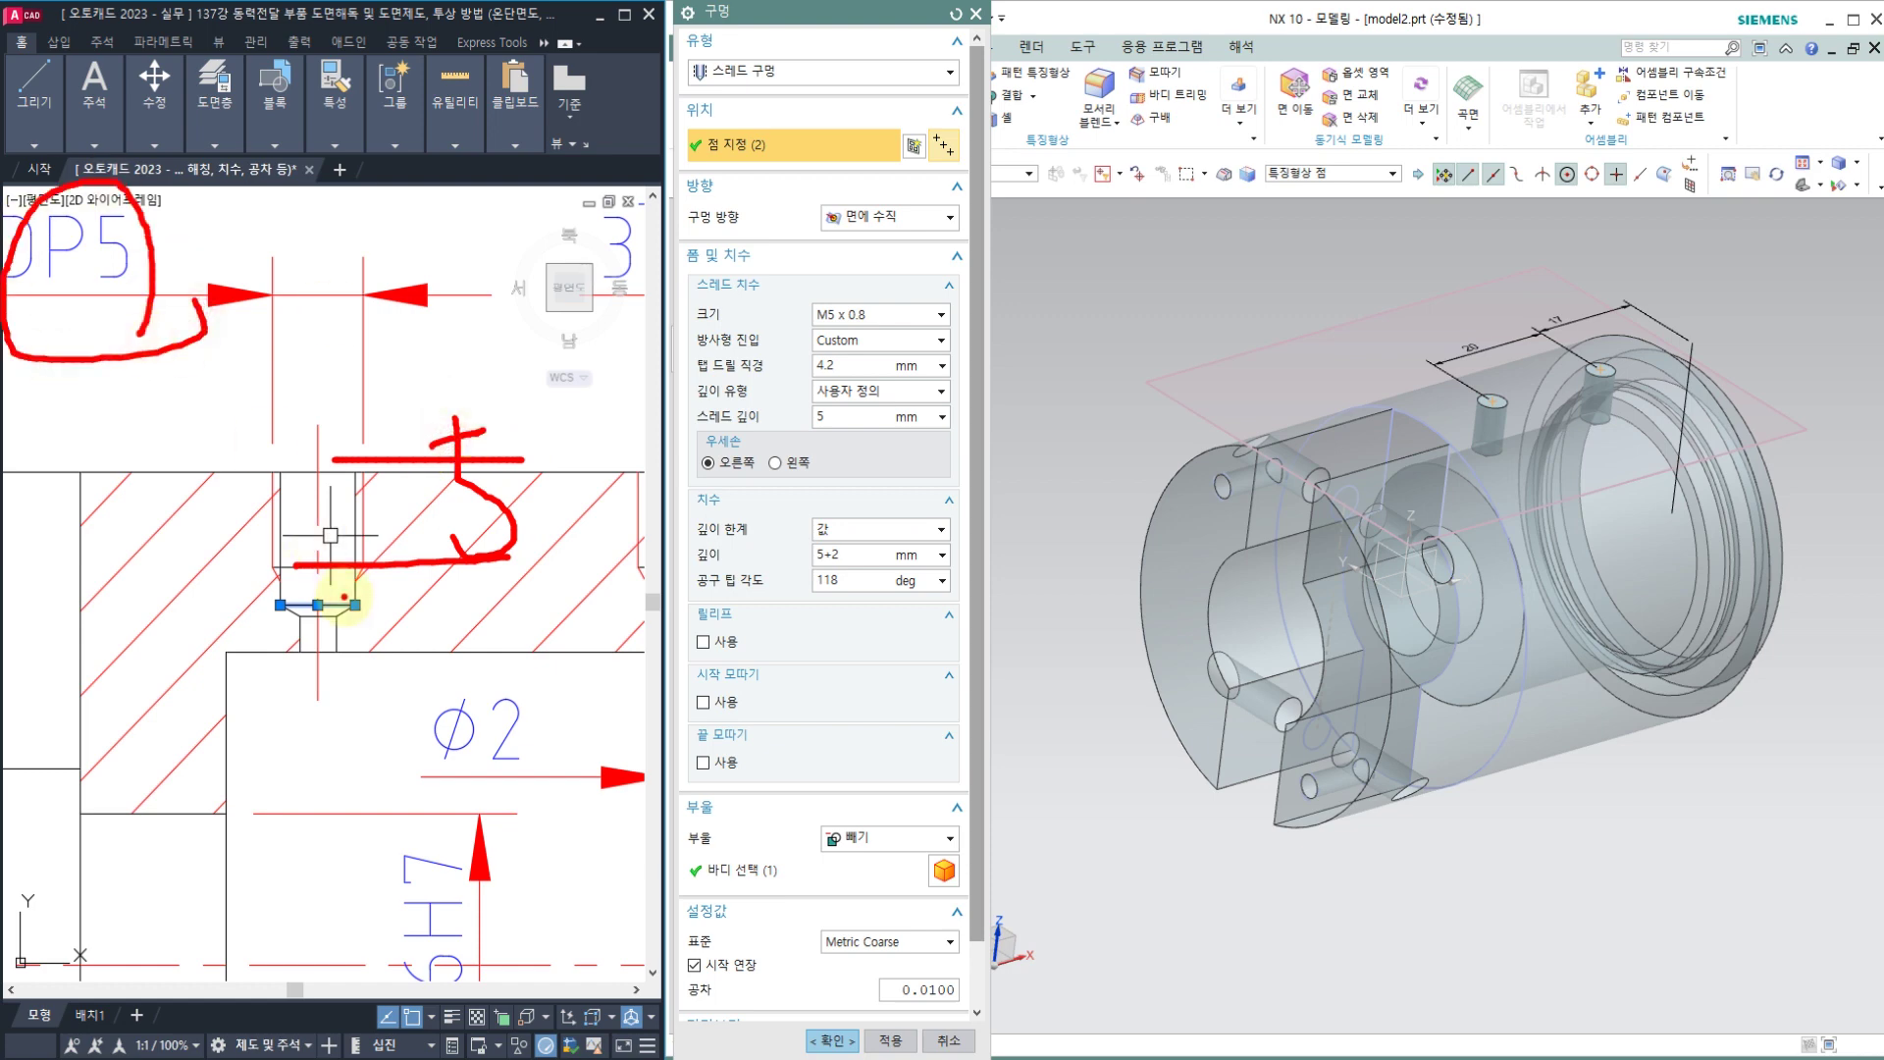
{"action": "left_click_drag", "start_coordinate": [443, 582], "coordinate": [520, 620]}
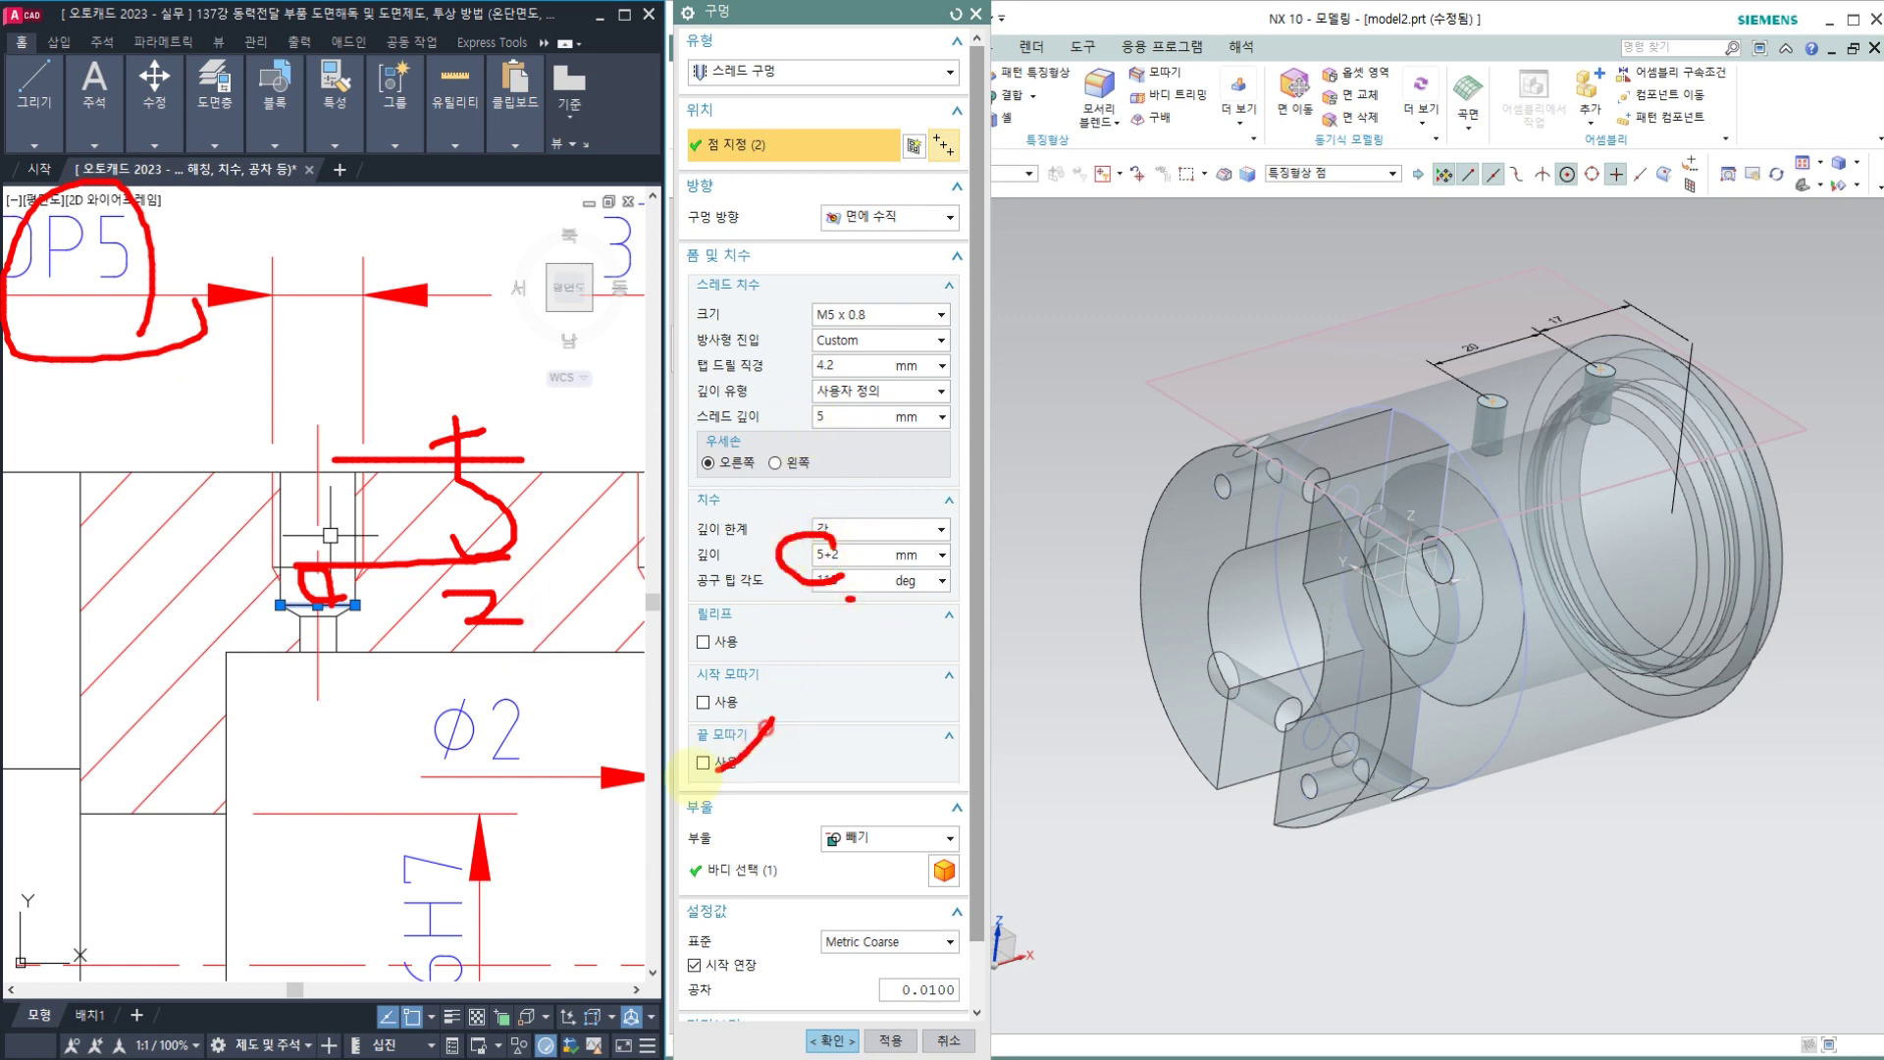
{"action": "left_click_drag", "start_coordinate": [693, 777], "coordinate": [749, 753]}
{"action": "mouse_move", "coordinate": [883, 858]}
{"action": "left_mouse_down"}
{"action": "mouse_move", "coordinate": [828, 801]}
{"action": "mouse_move", "coordinate": [892, 876]}
{"action": "left_mouse_up"}
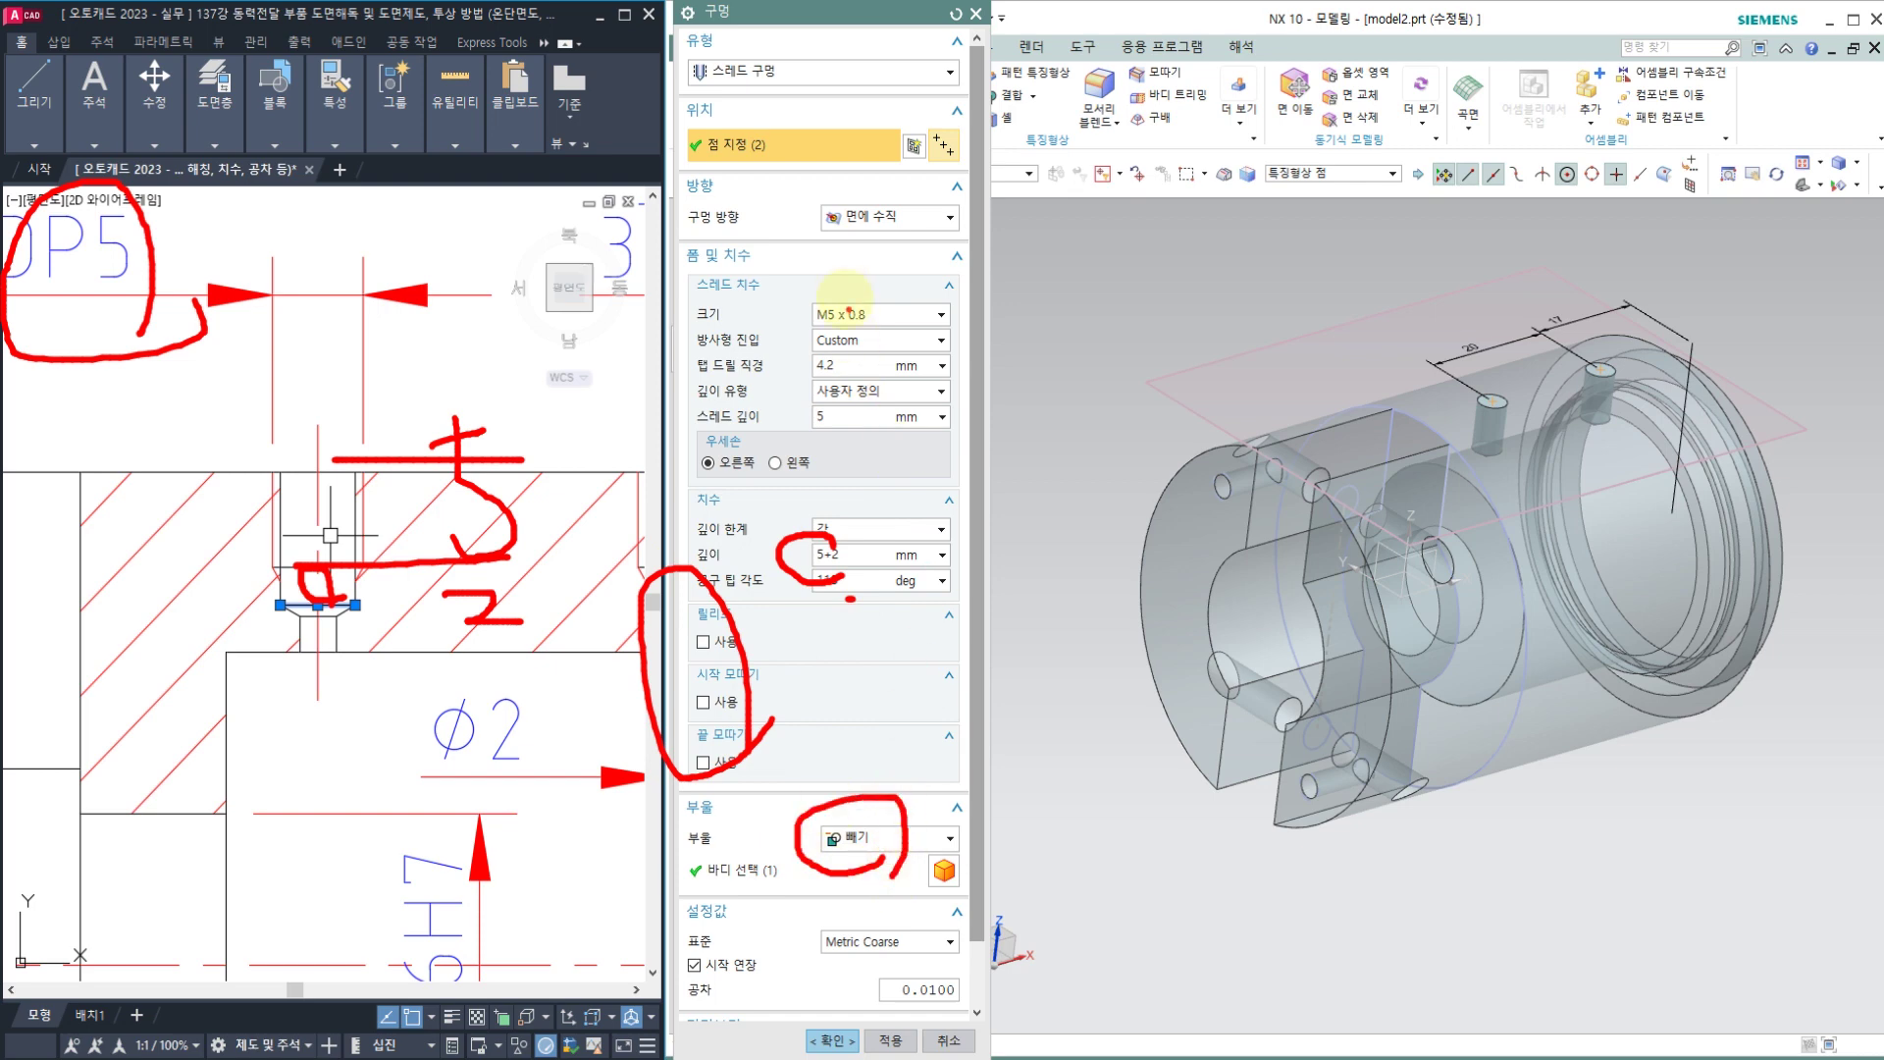
Step: Create the two M5 threaded holes by subtracting them from the body and inspect them close up
{"action": "left_click", "coordinate": [833, 1041]}
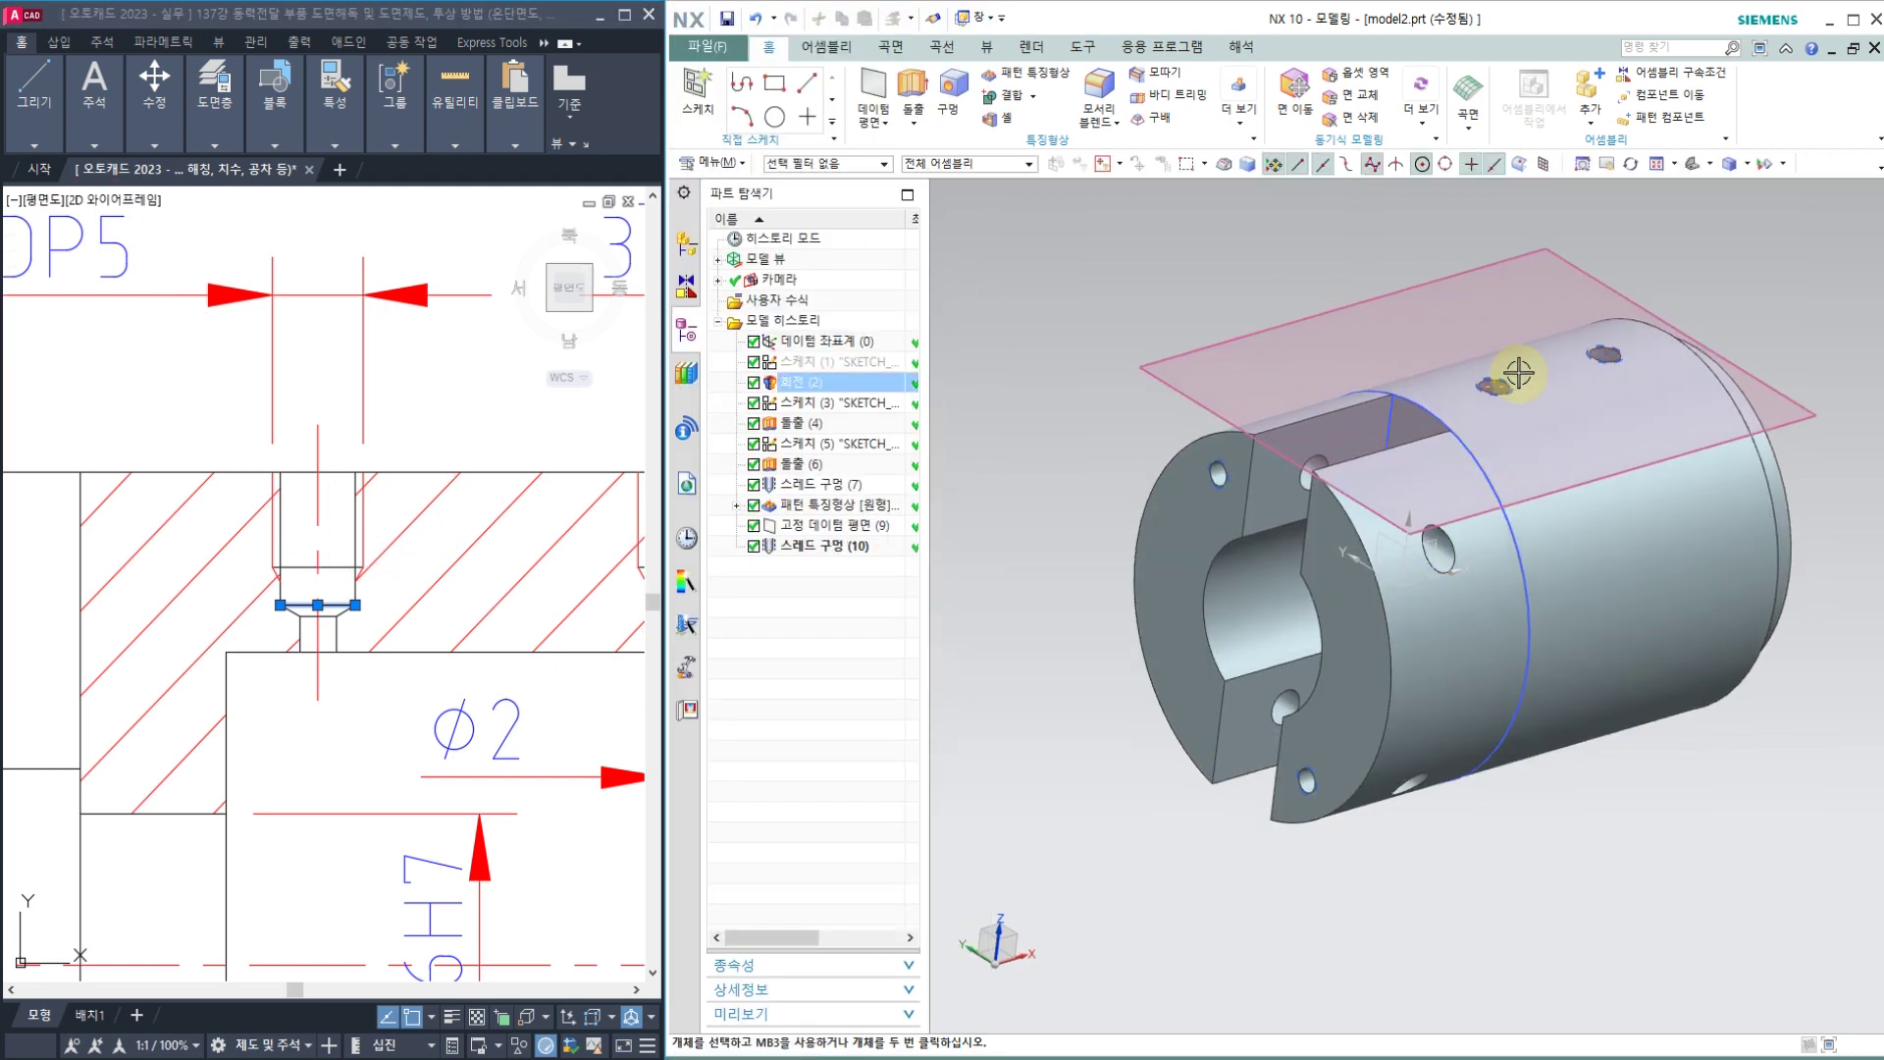
{"action": "scroll", "coordinate": [1518, 372], "scroll_direction": "up", "scroll_amount": 10}
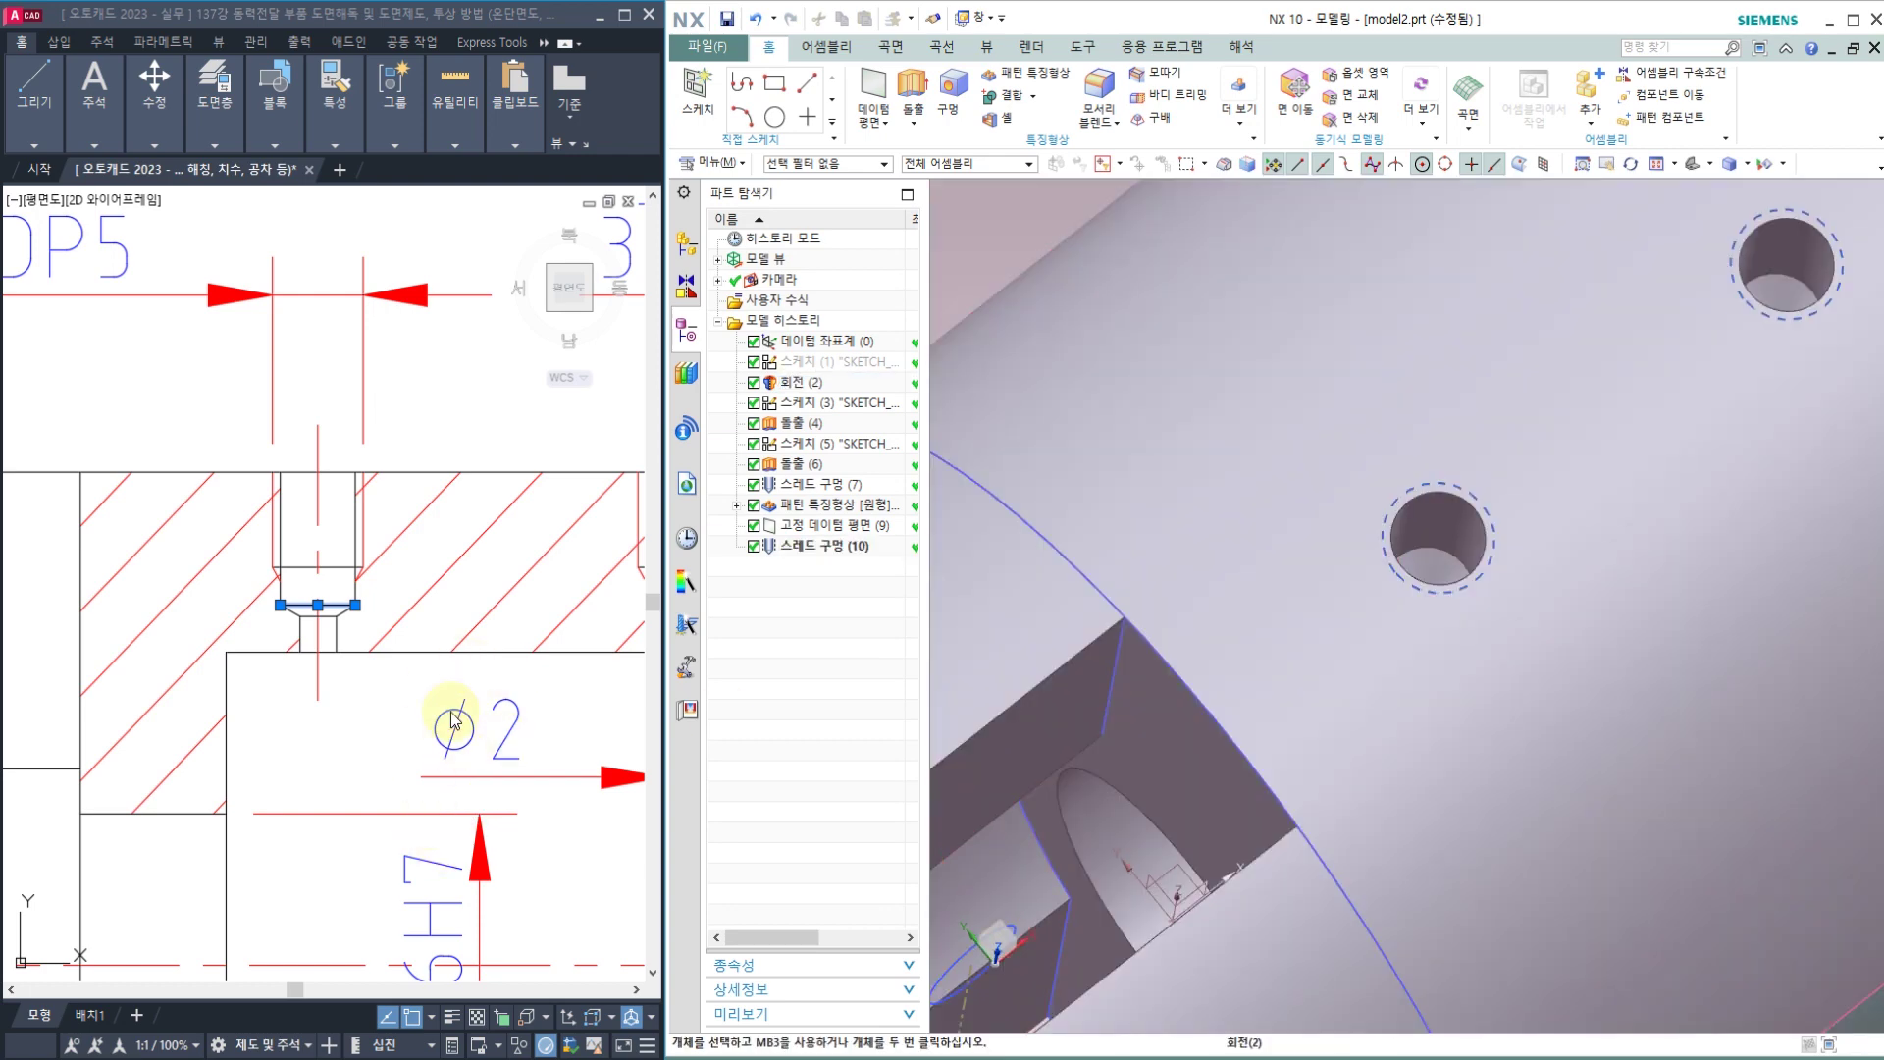
{"action": "scroll", "coordinate": [1240, 568], "scroll_direction": "down", "scroll_amount": 10}
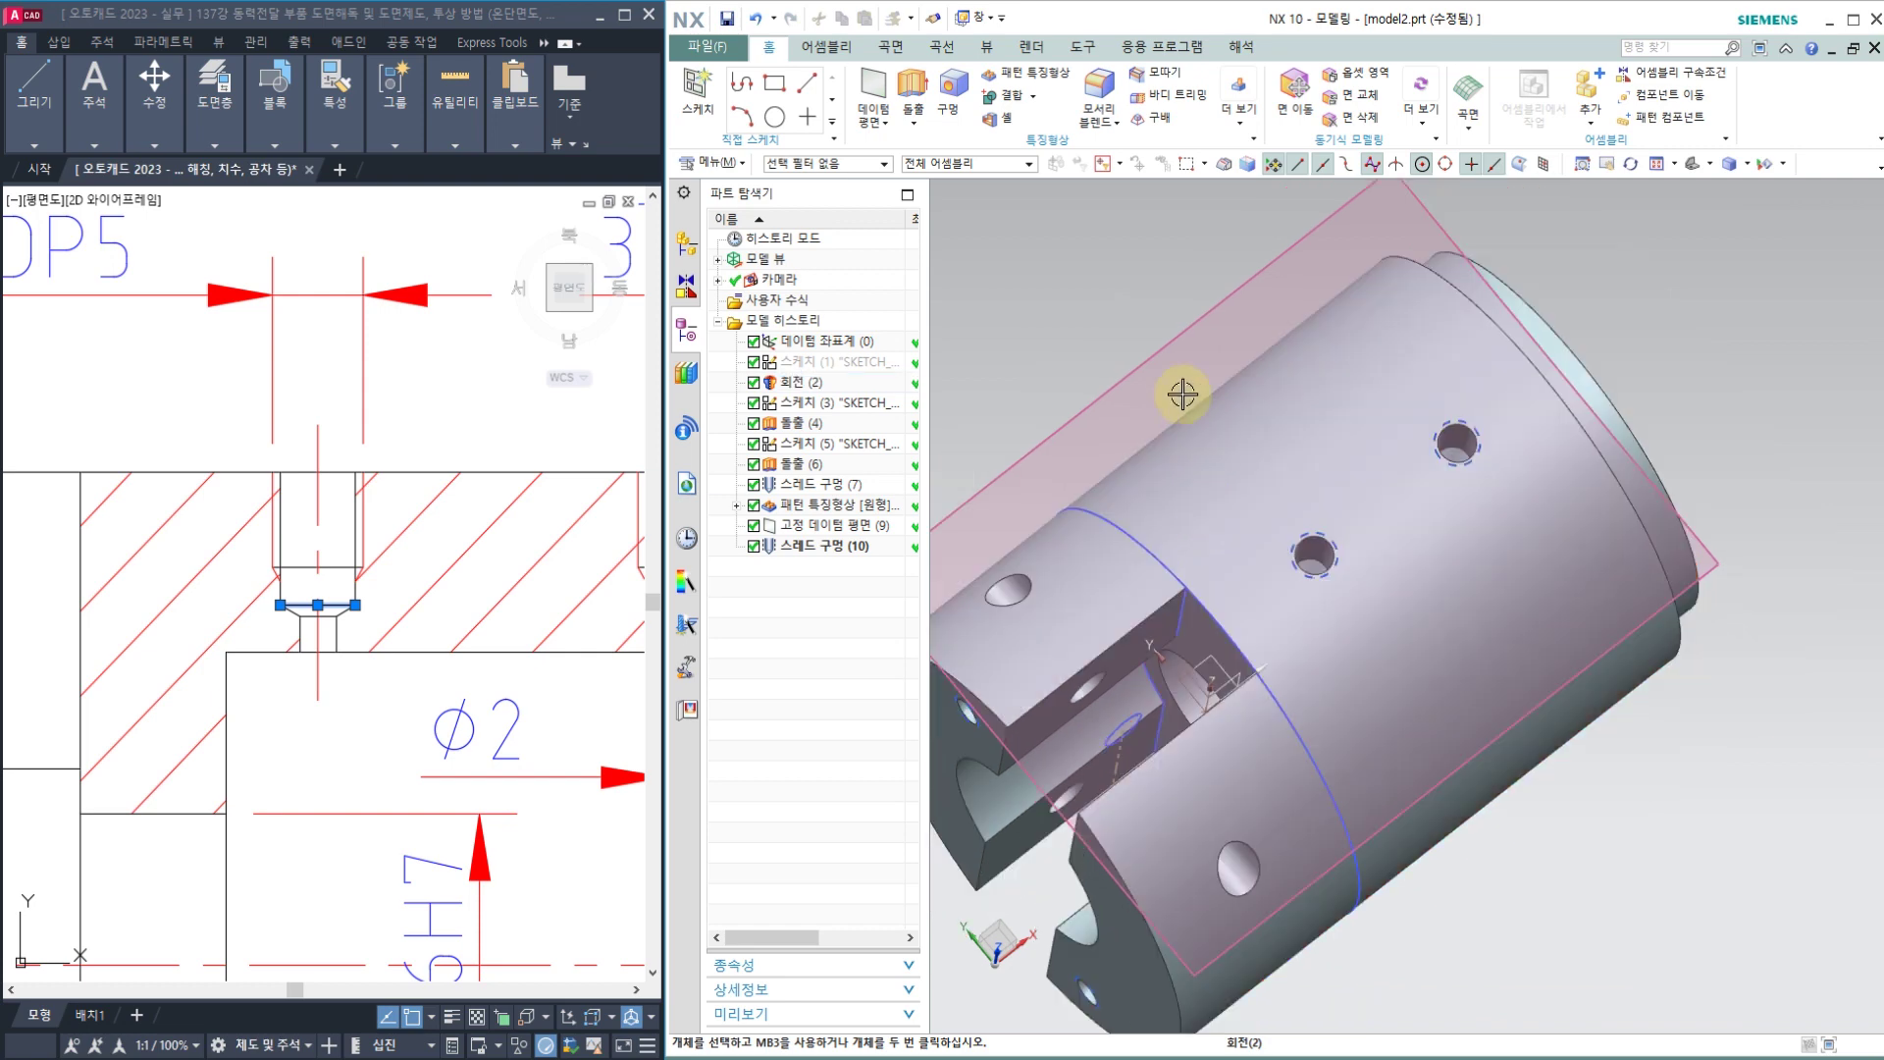
Step: Start a sketch on the tangent datum plane and draw a small circle centred inside each of the two M5 holes
{"action": "middle_click_drag", "start_coordinate": [1098, 363], "coordinate": [1074, 314]}
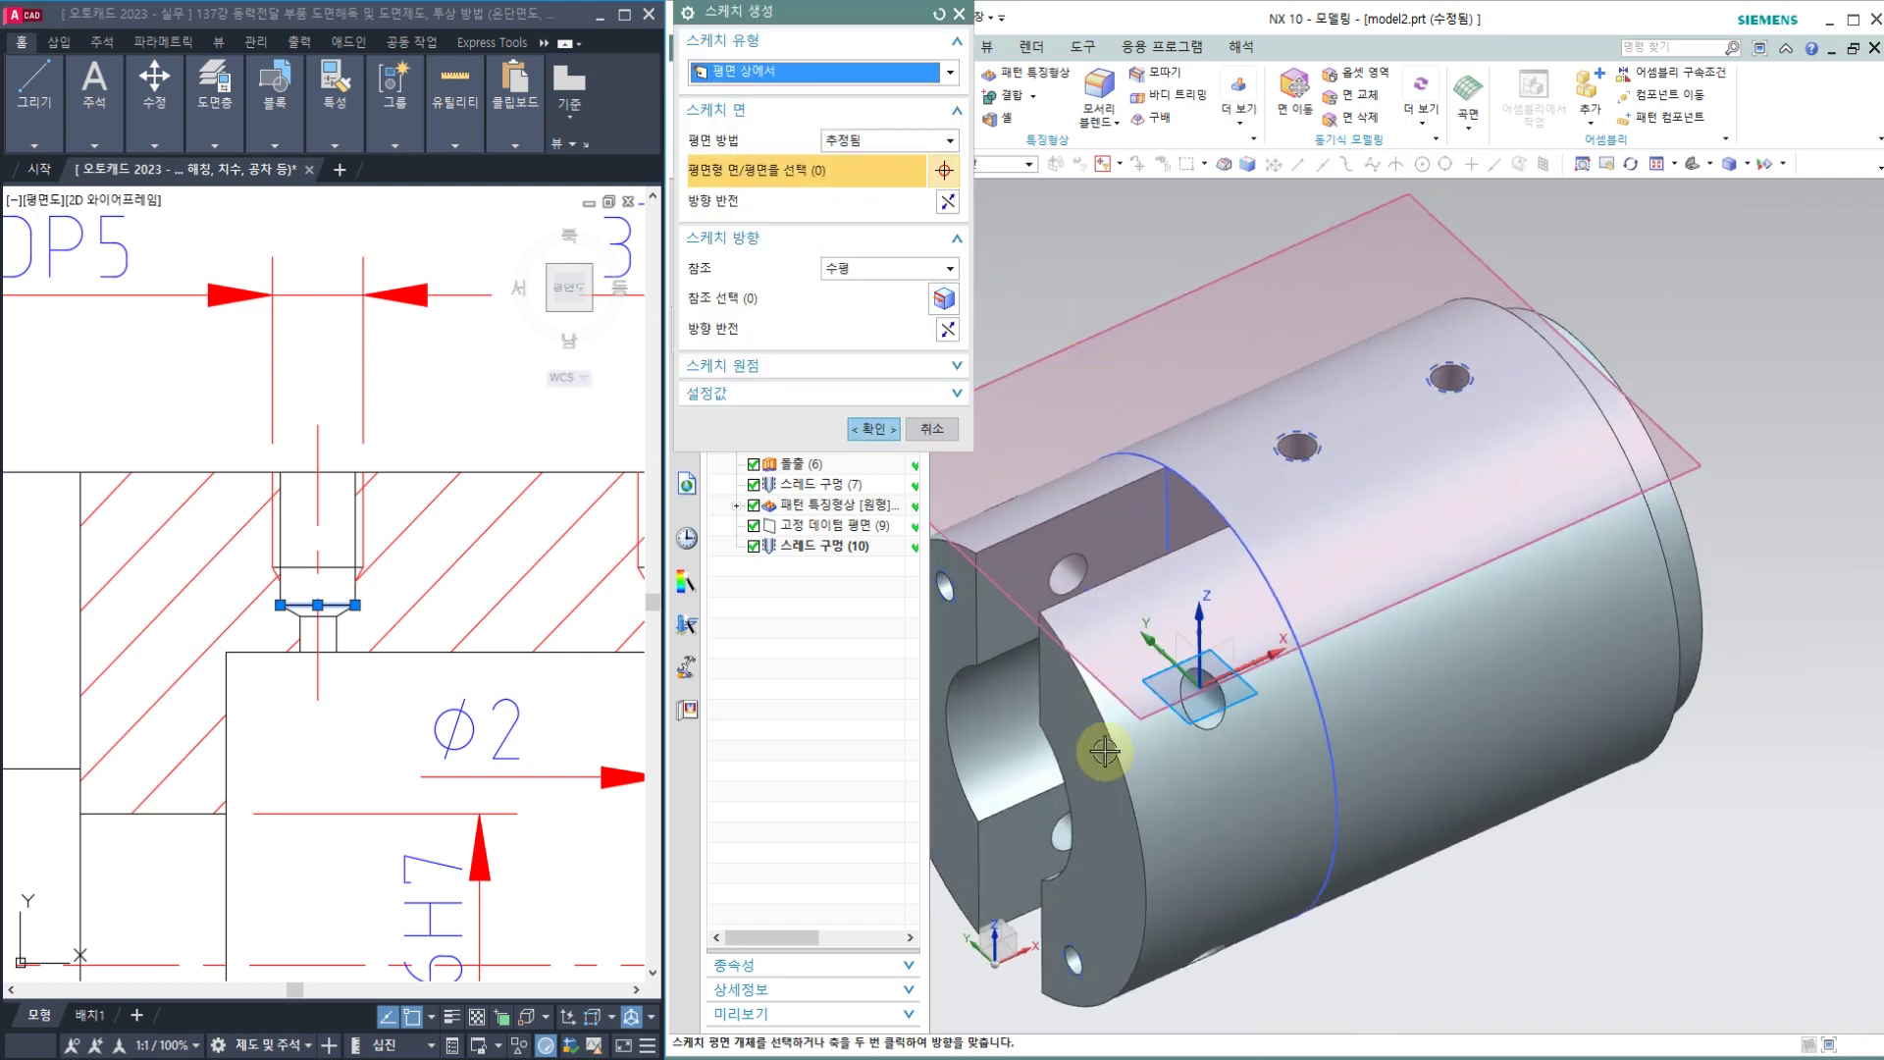
{"action": "left_click", "coordinate": [1135, 717]}
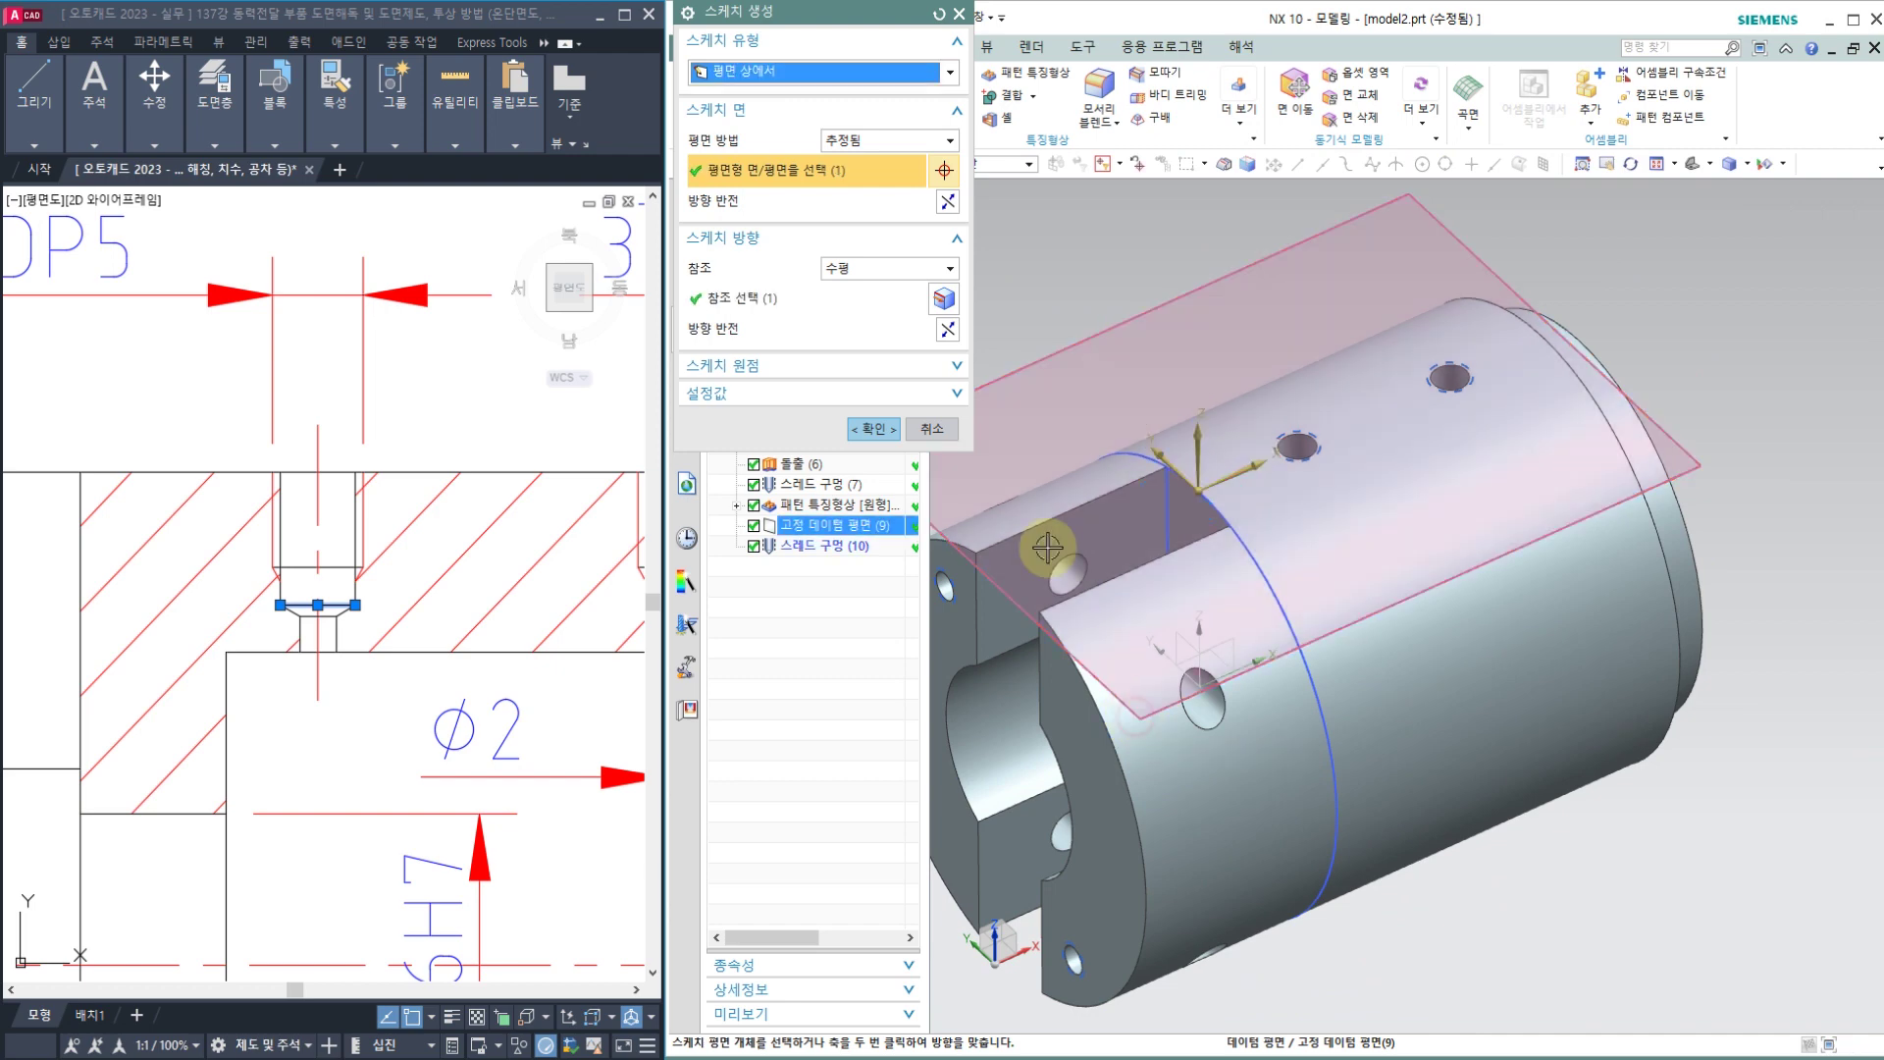
{"action": "left_click", "coordinate": [873, 429]}
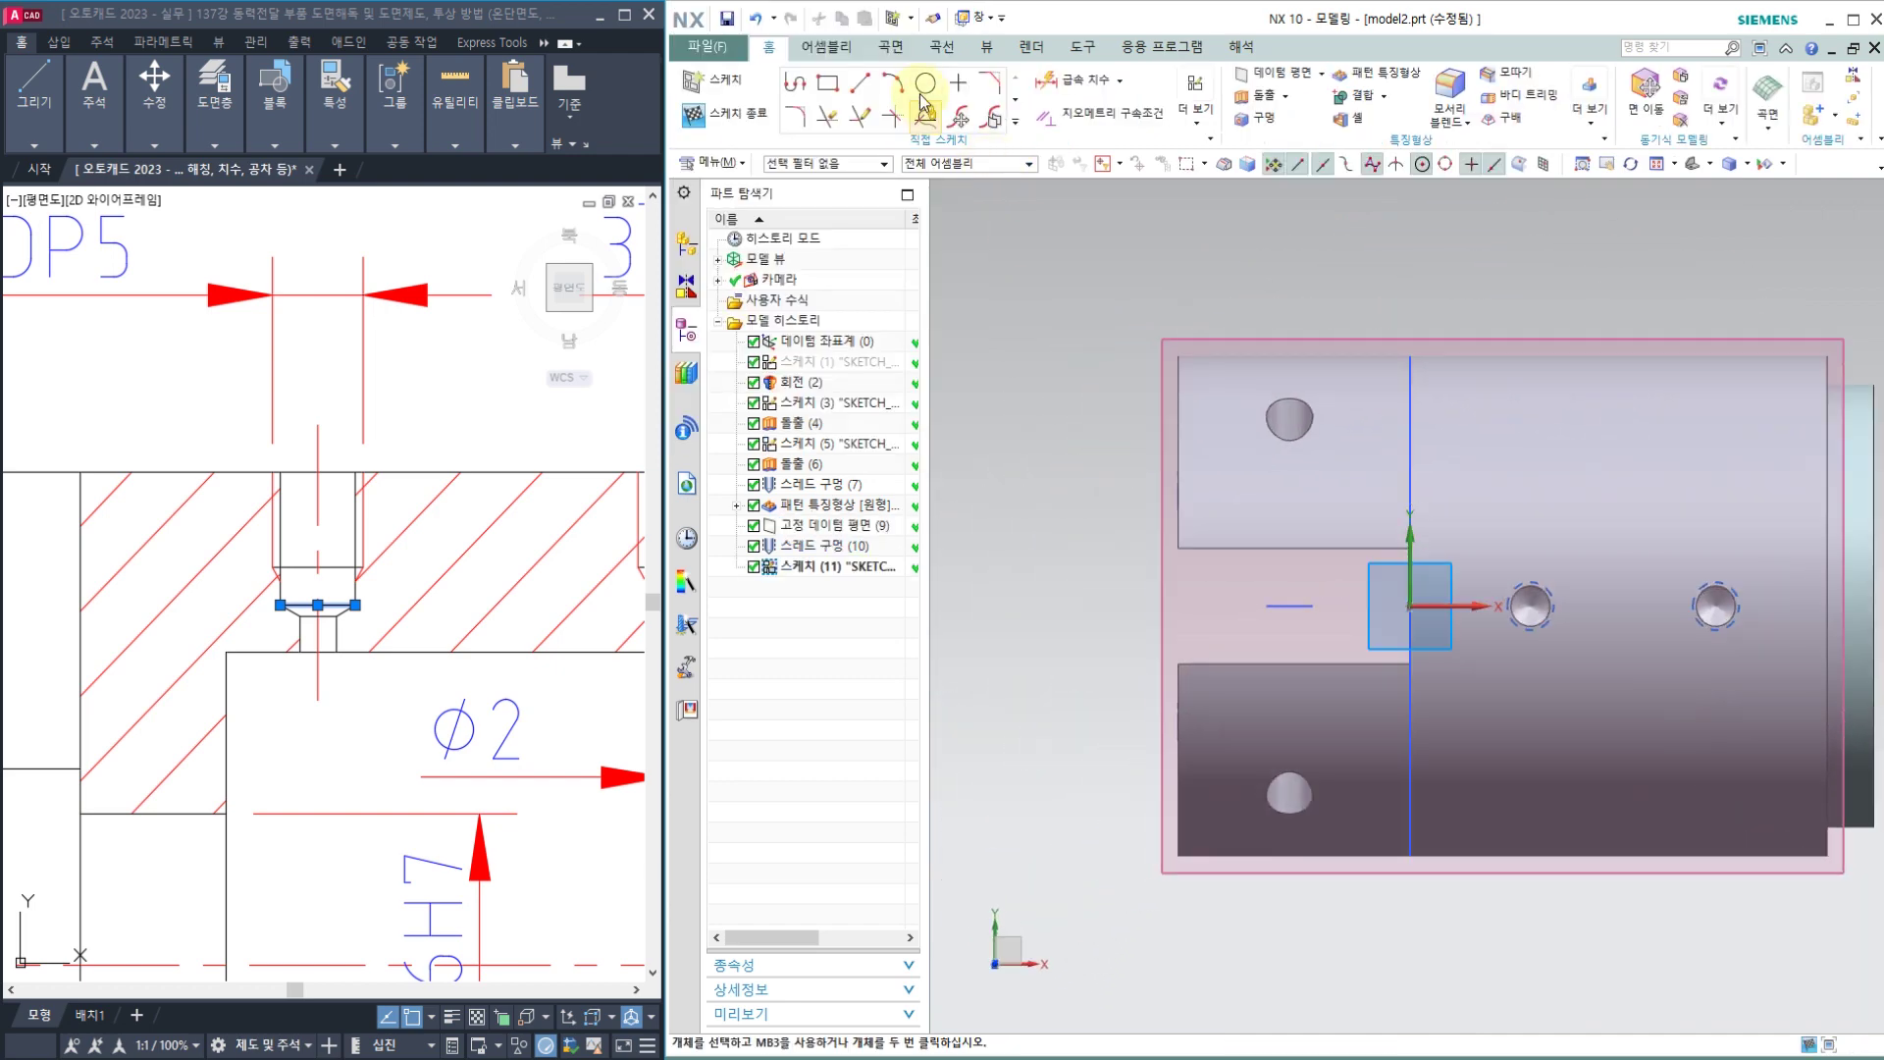
{"action": "left_click", "coordinate": [924, 83]}
{"action": "scroll", "coordinate": [1536, 613], "scroll_direction": "up", "scroll_amount": 4}
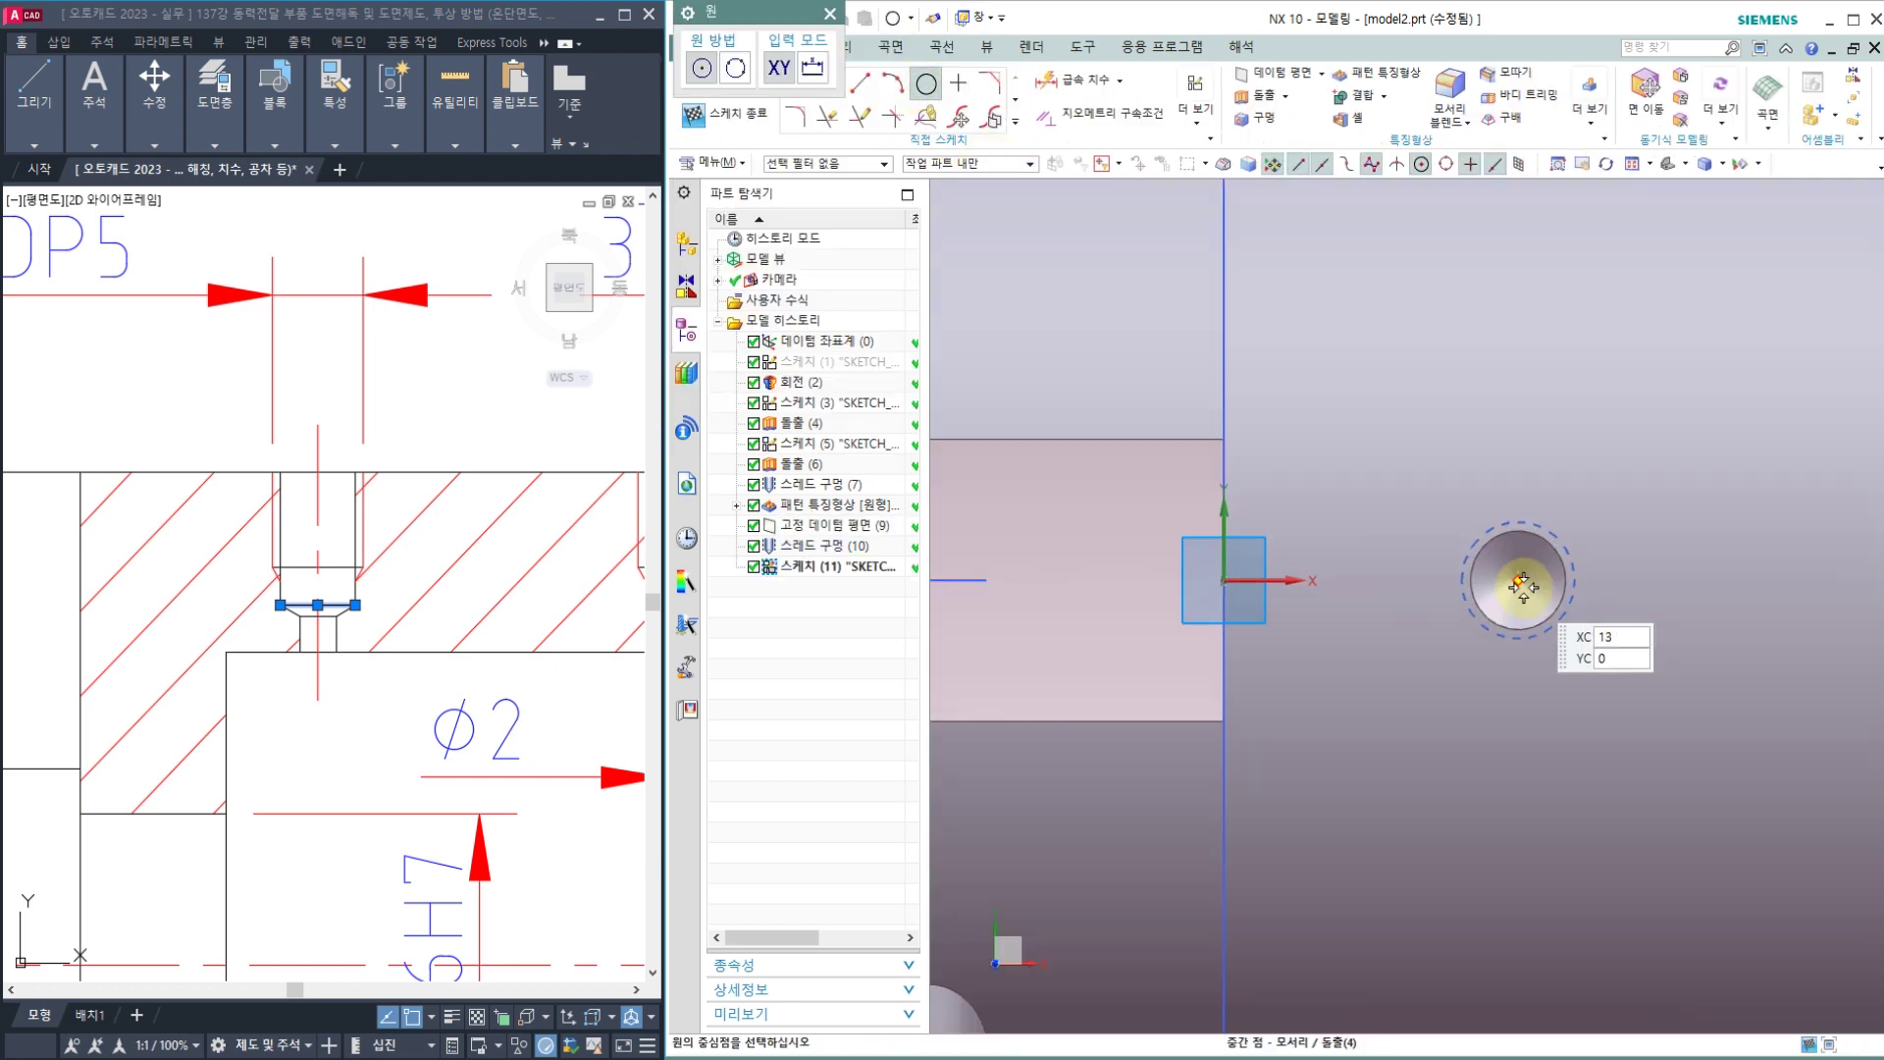
{"action": "left_click", "coordinate": [1518, 581]}
{"action": "left_click", "coordinate": [1542, 576]}
{"action": "scroll", "coordinate": [1527, 581], "scroll_direction": "down", "scroll_amount": 5}
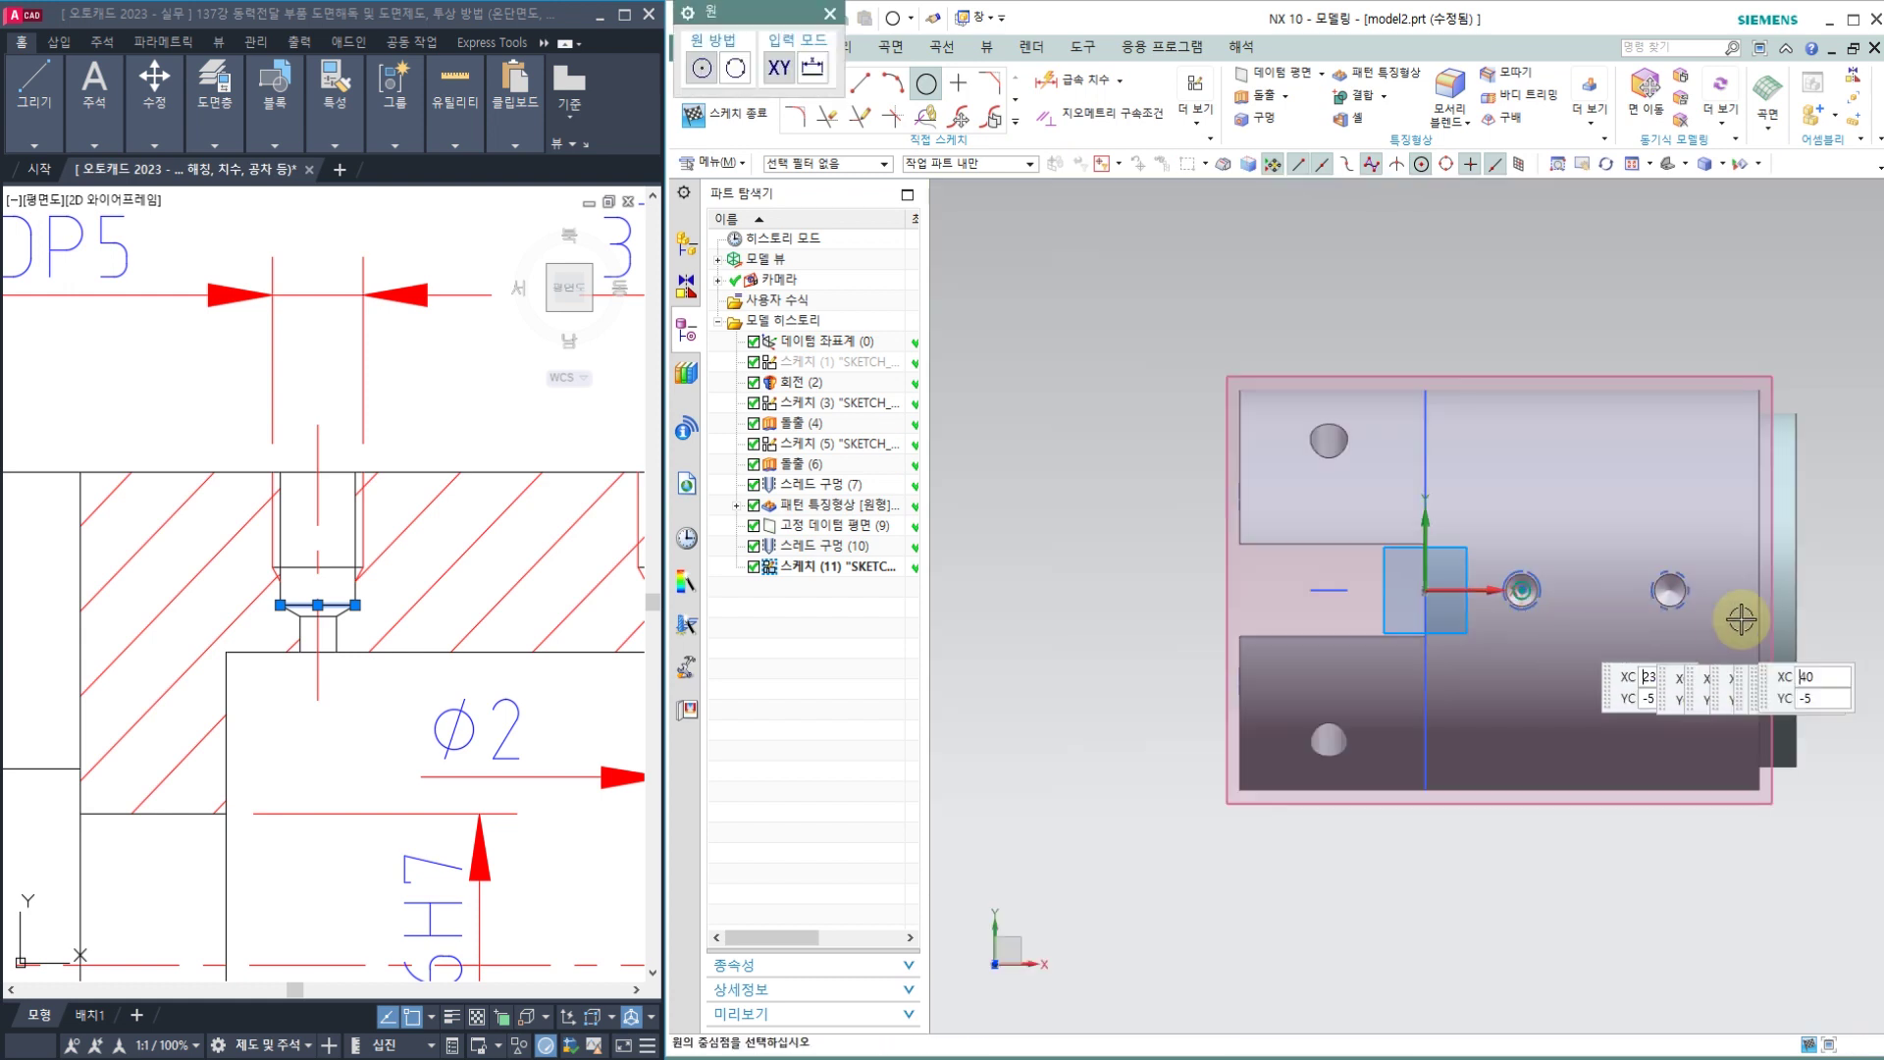
{"action": "scroll", "coordinate": [1690, 591], "scroll_direction": "up", "scroll_amount": 4}
{"action": "left_click", "coordinate": [1621, 574]}
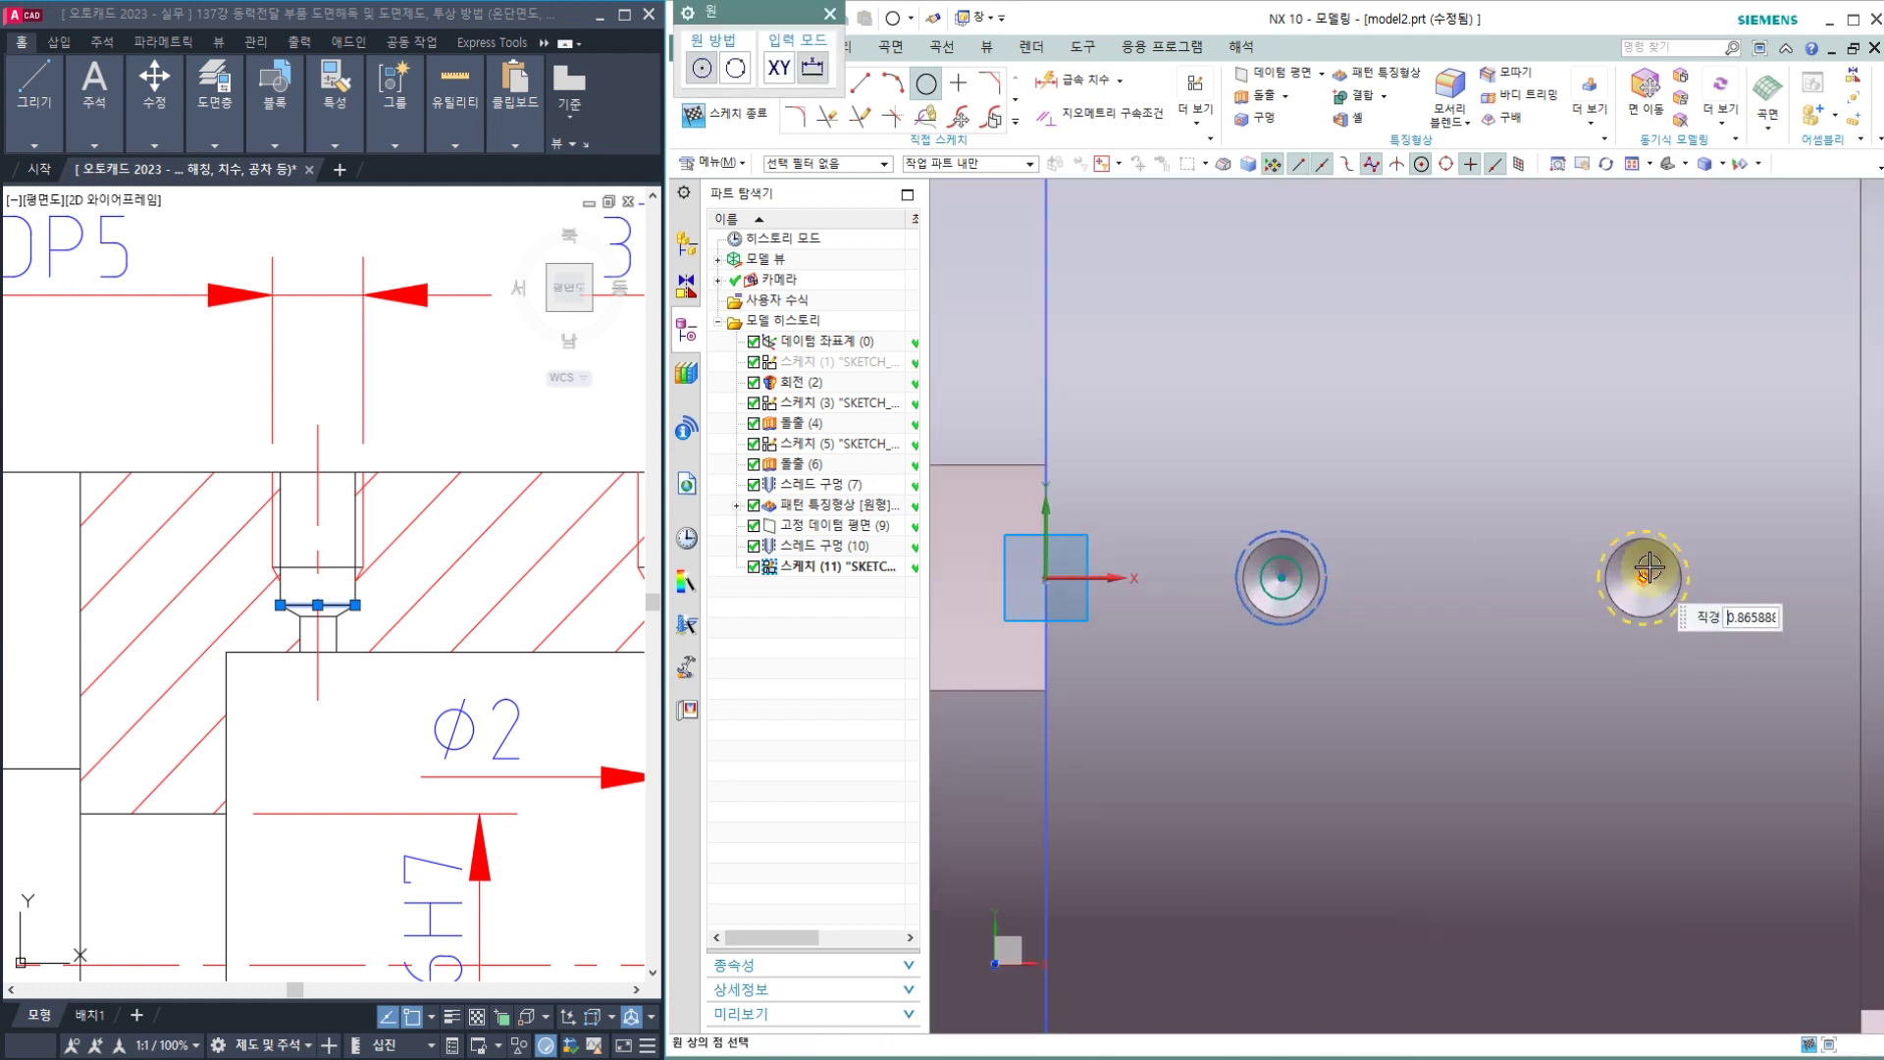
{"action": "left_click", "coordinate": [1659, 561]}
{"action": "key", "text": "Escape"}
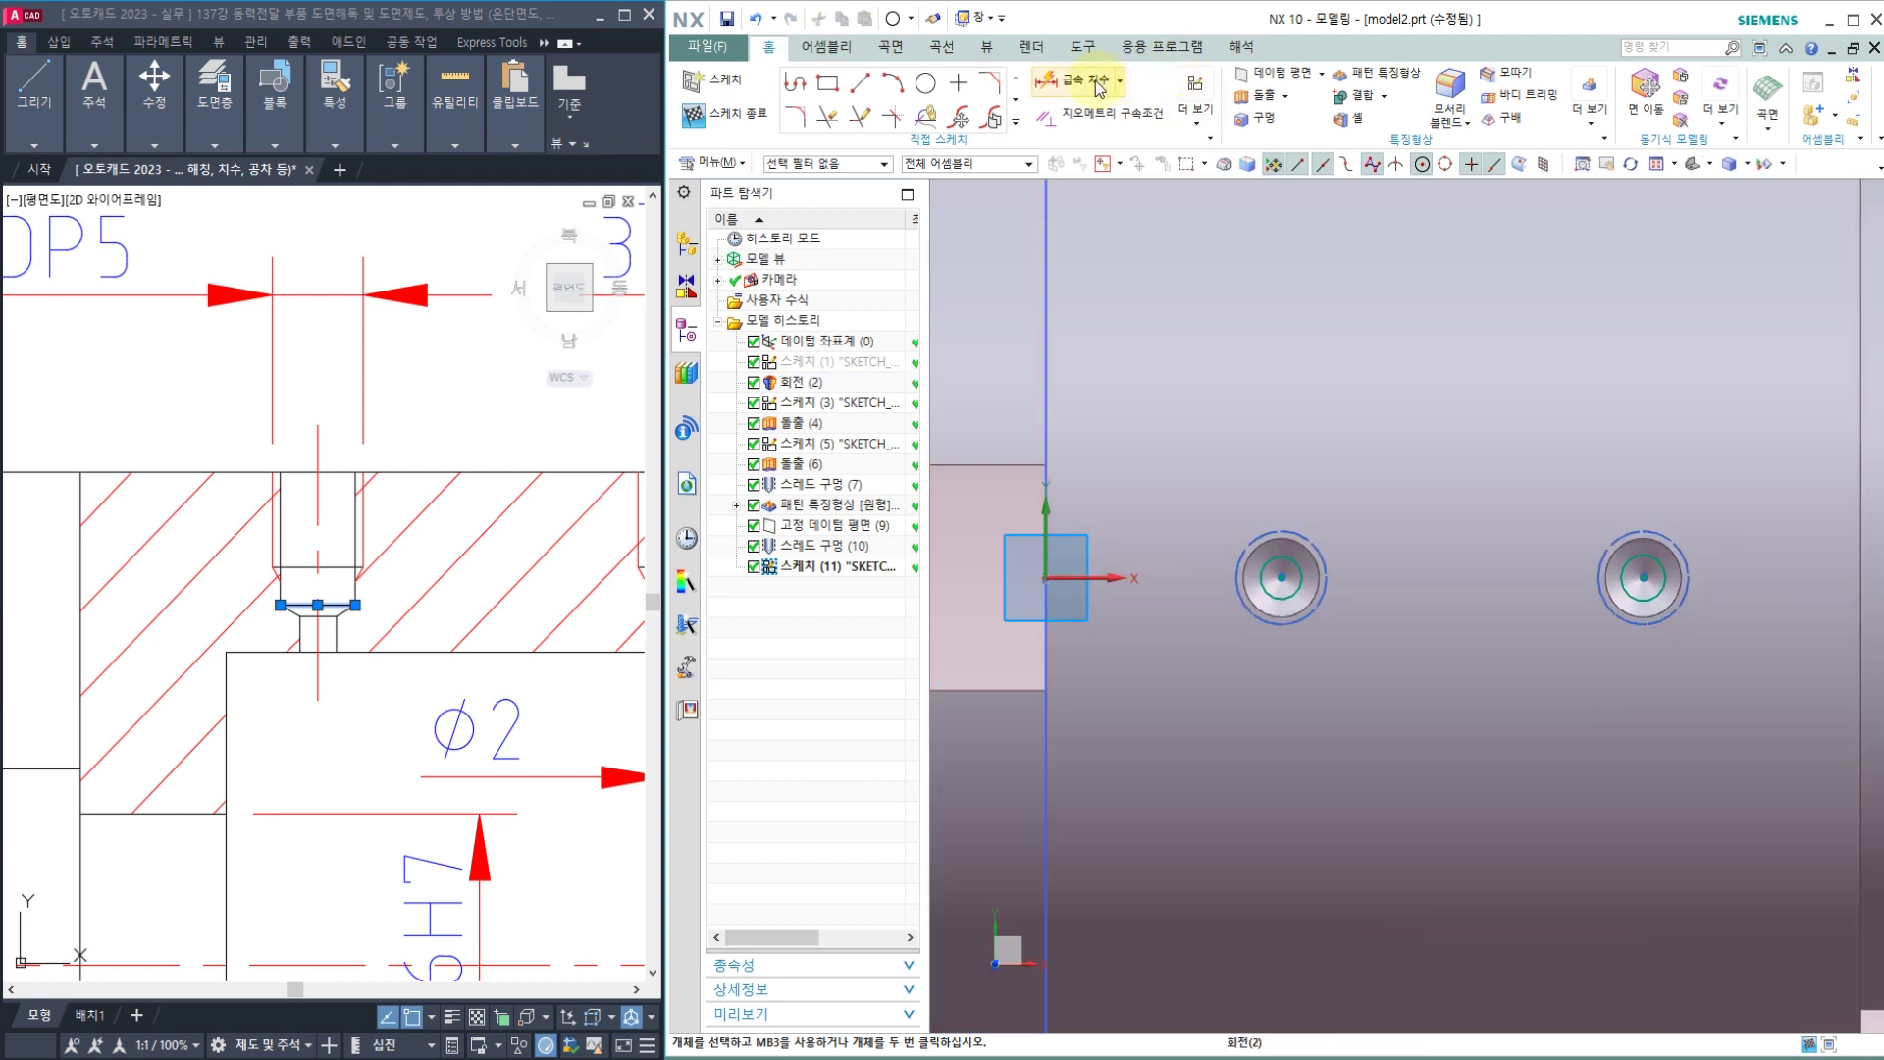
Step: Constrain the two small circles inside the M5 holes to equal radius
{"action": "left_click", "coordinate": [1079, 113]}
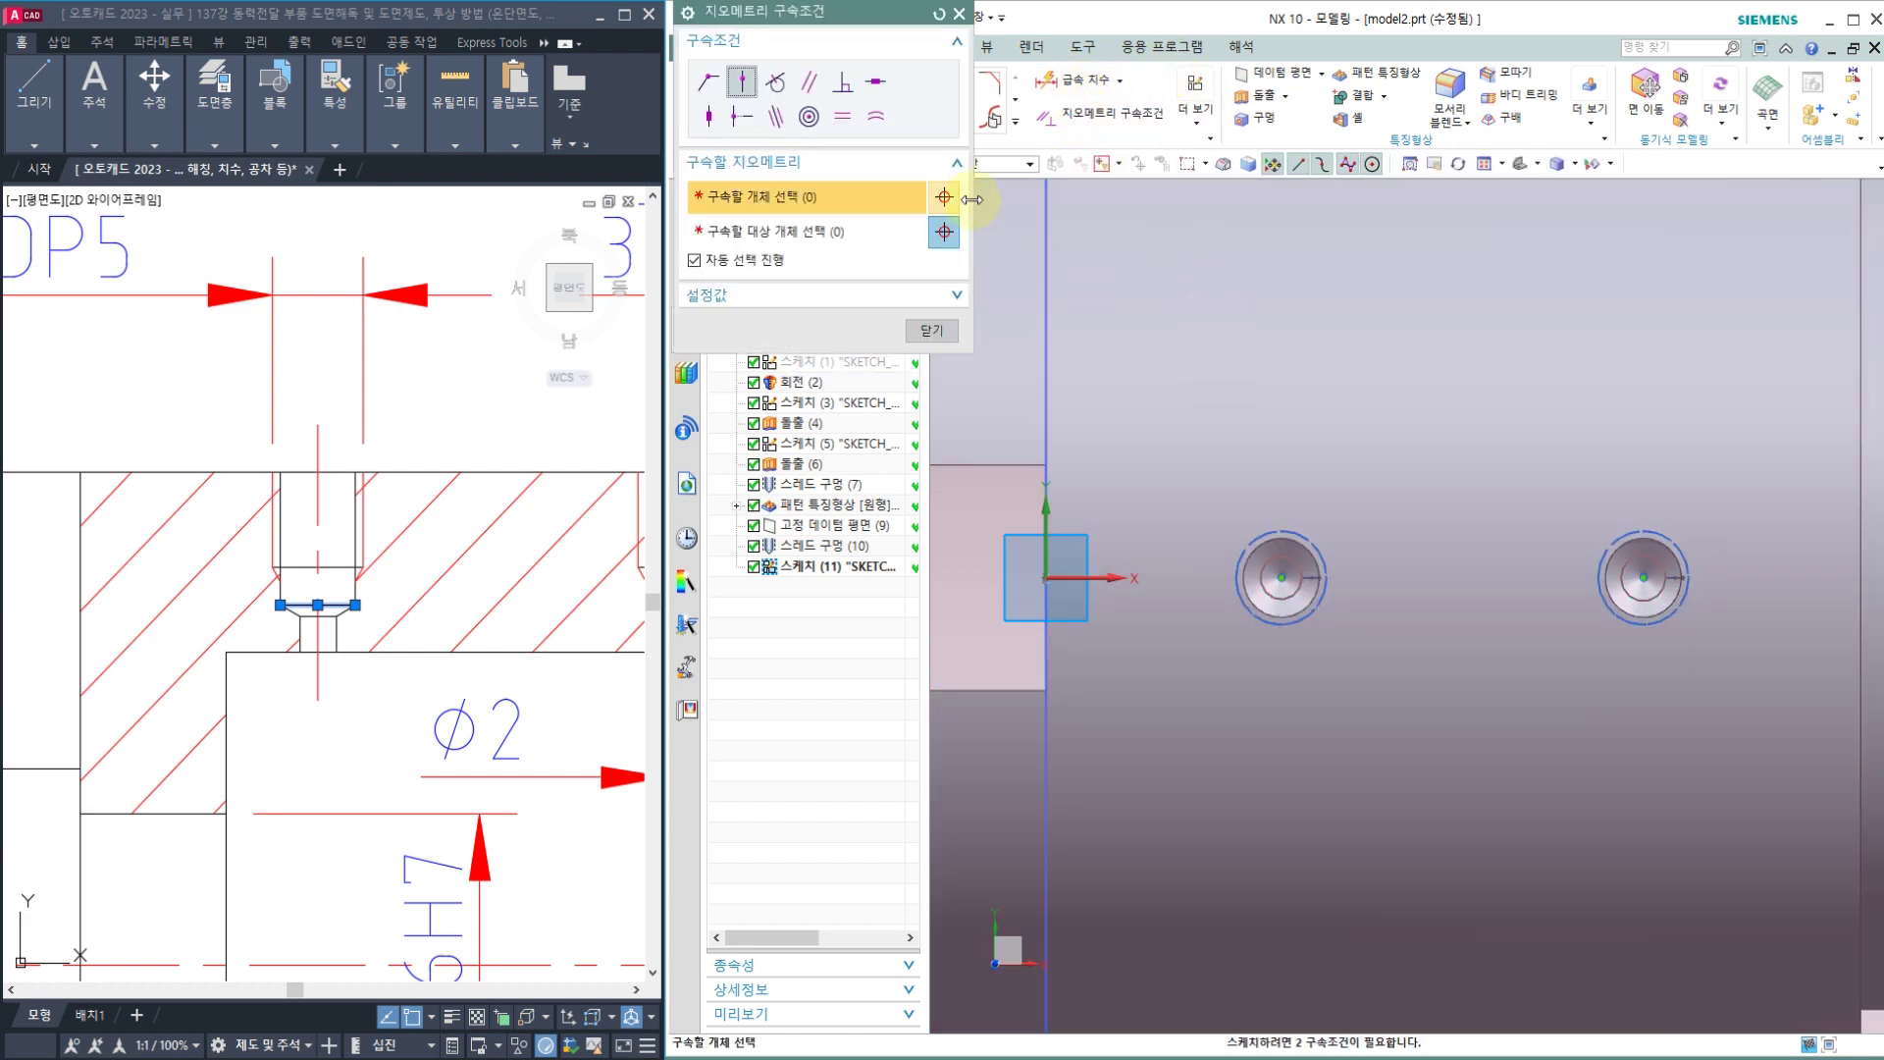
{"action": "left_click", "coordinate": [874, 117]}
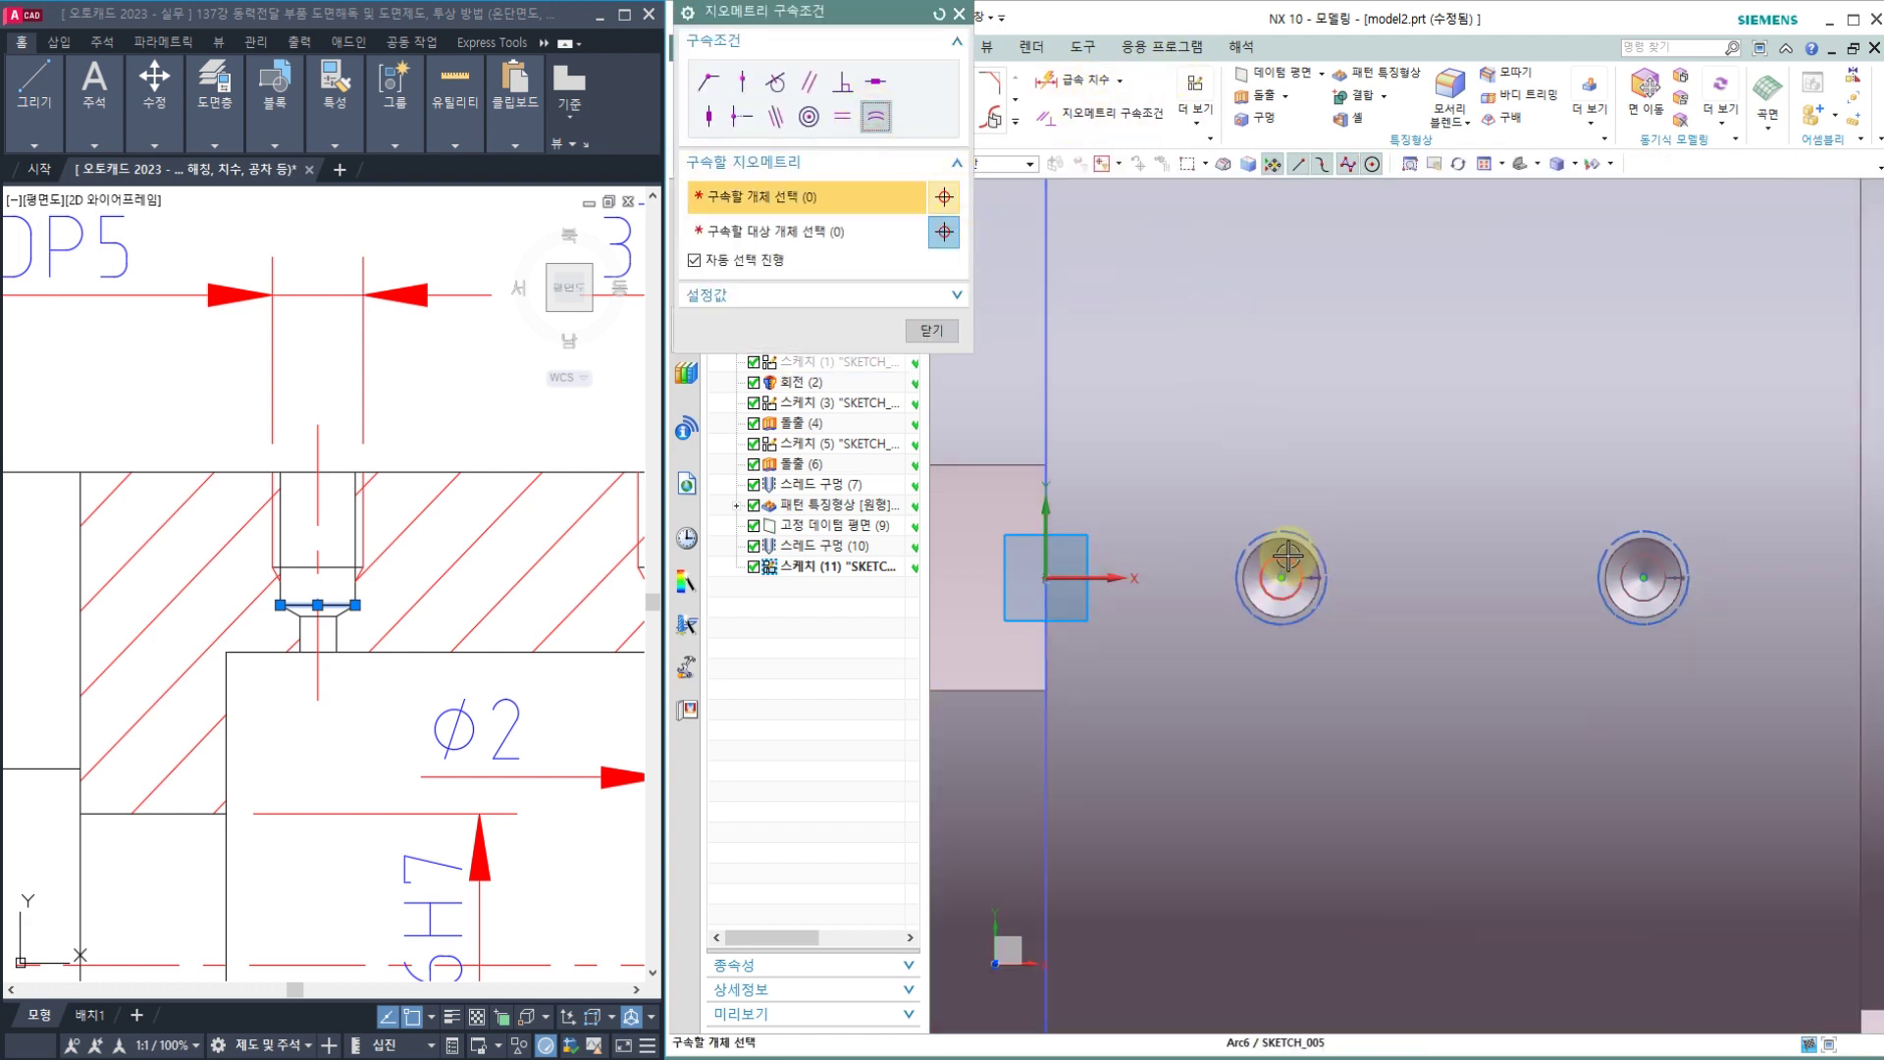
{"action": "left_click", "coordinate": [1288, 555]}
{"action": "left_click", "coordinate": [1660, 559]}
{"action": "key", "text": "Escape"}
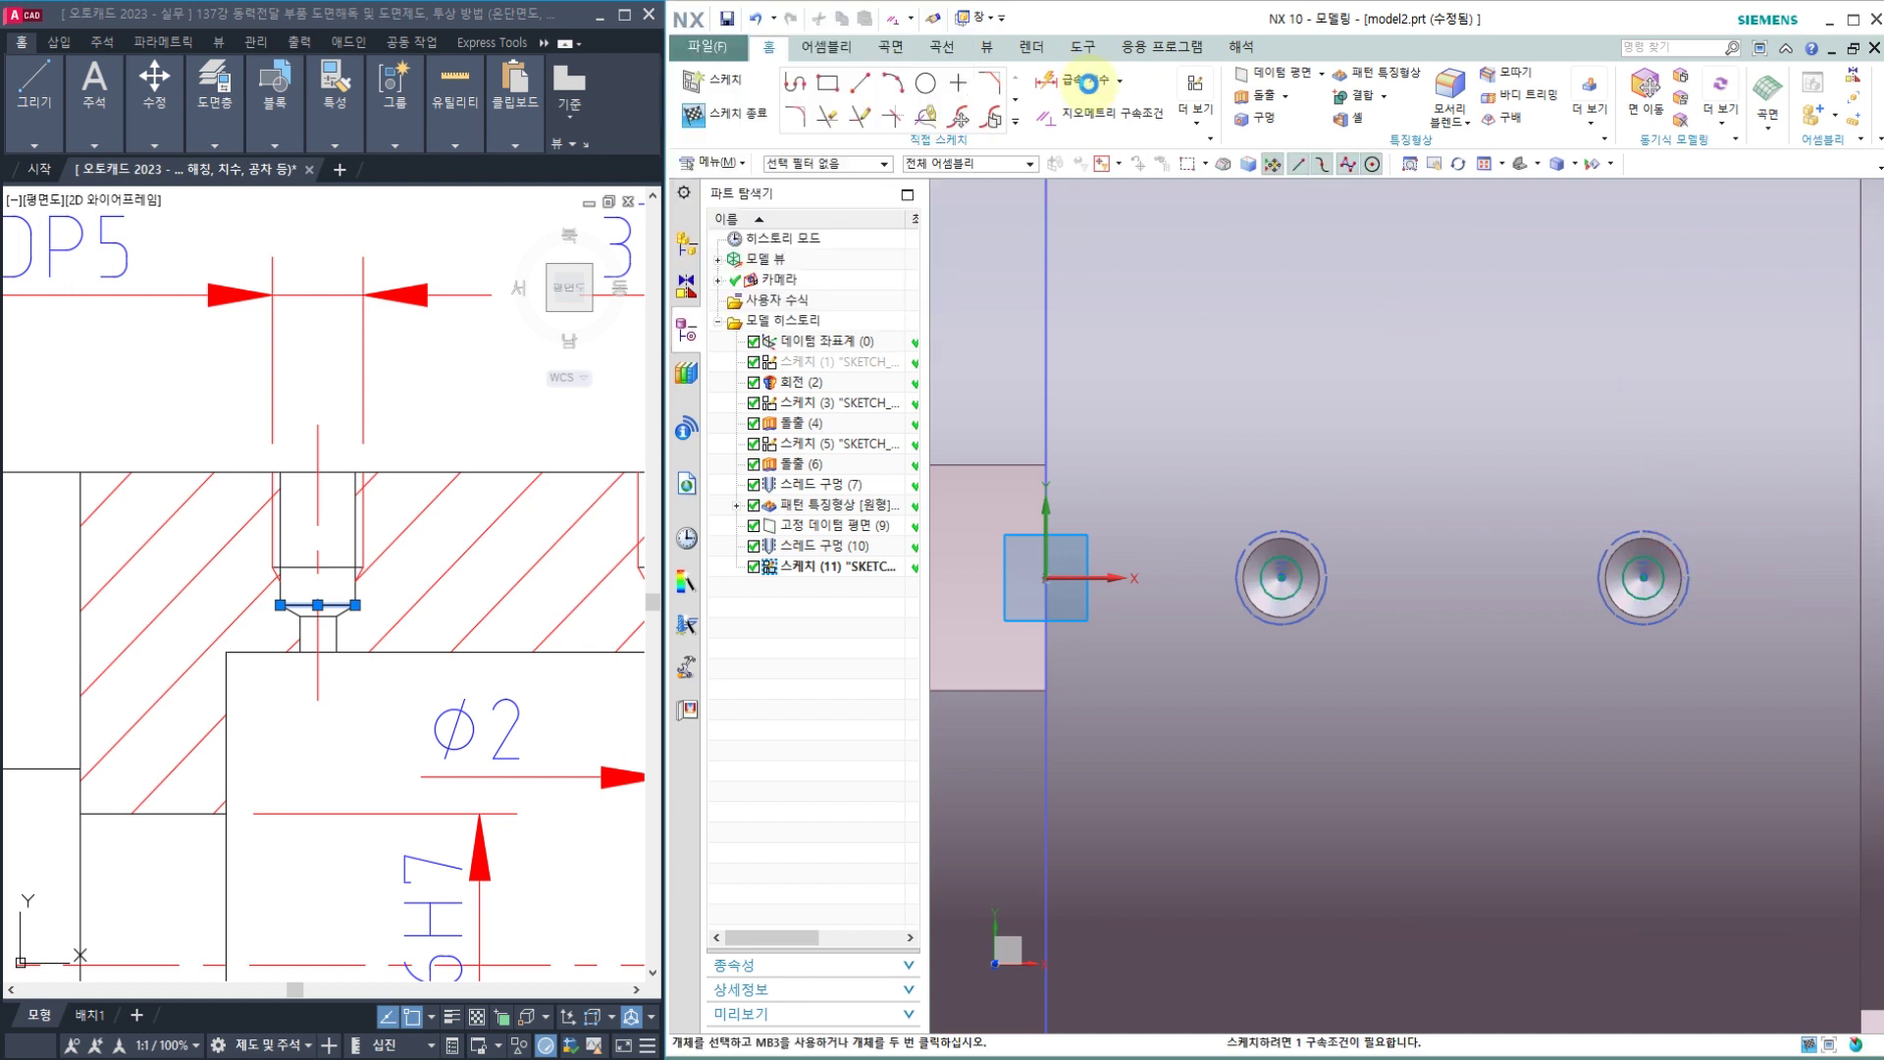
Step: Dimension the circle in the first M5 hole with a diameter of 2 mm and finish the sketch
{"action": "left_click", "coordinate": [1087, 83]}
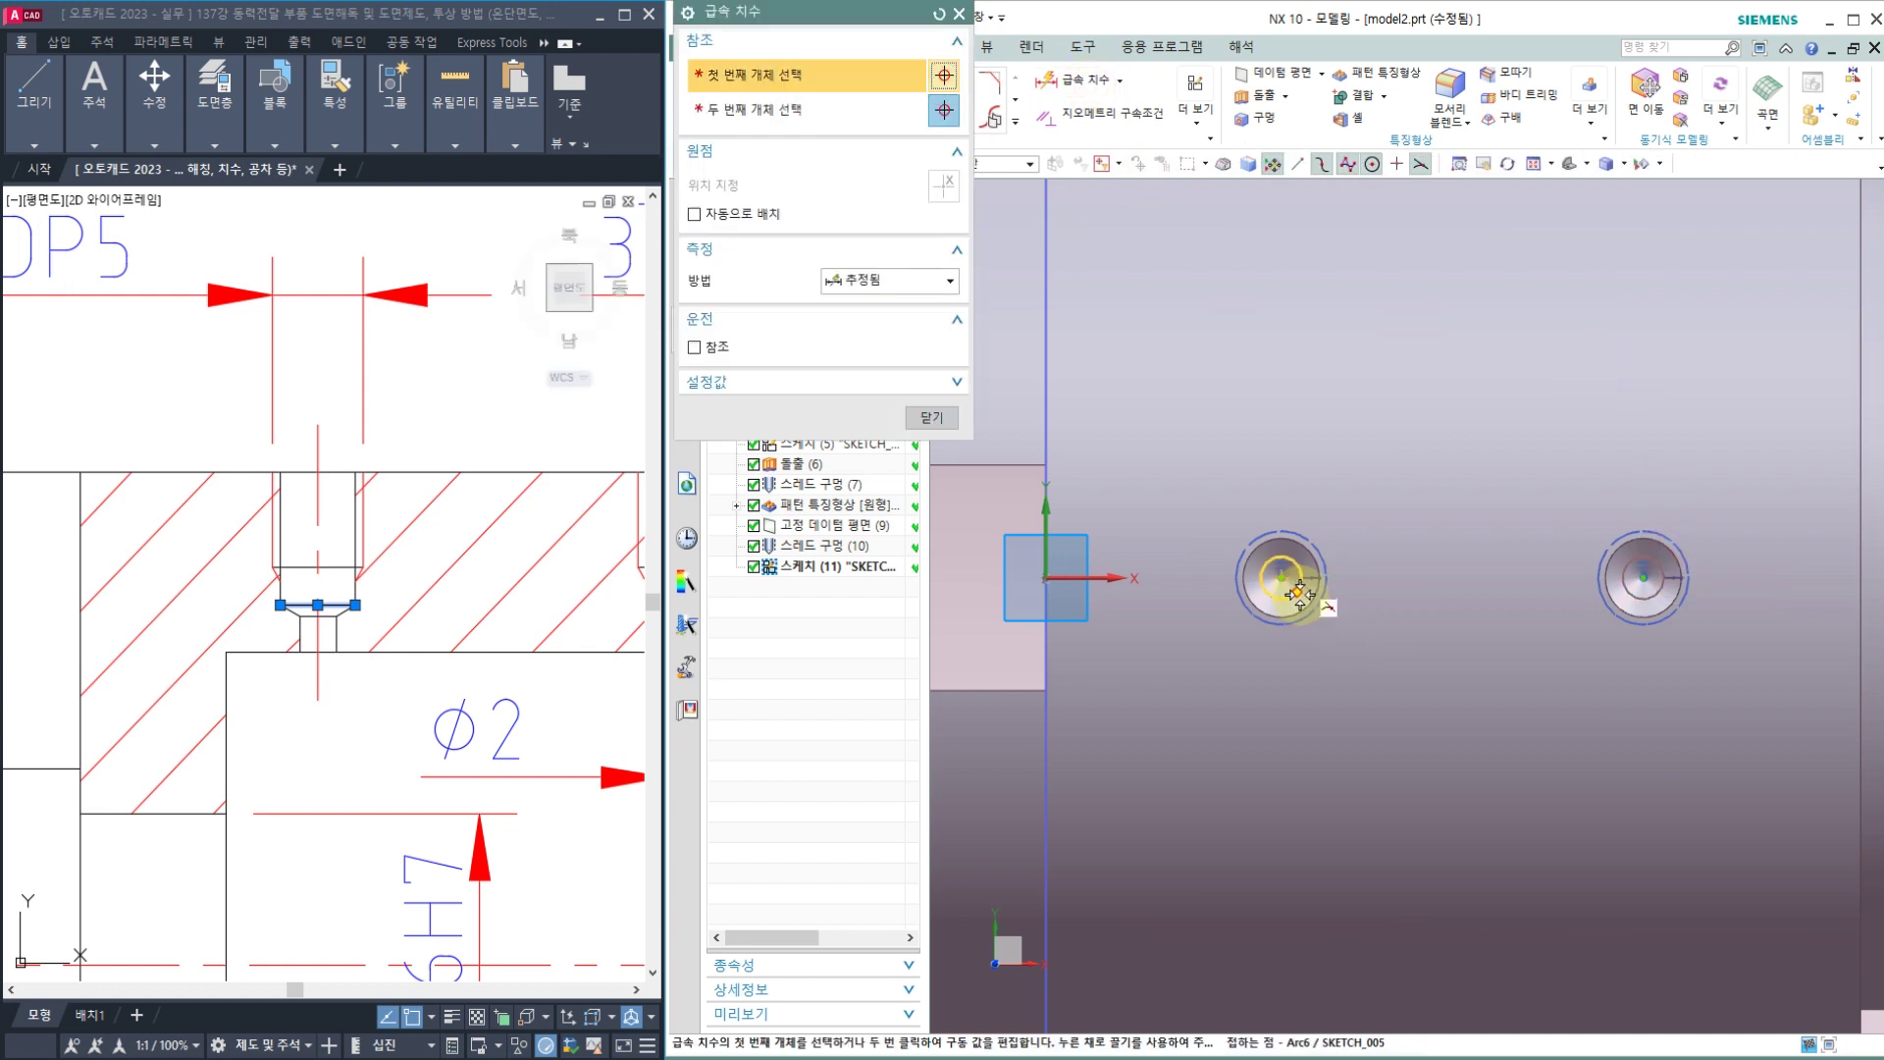
{"action": "left_click", "coordinate": [1297, 589]}
{"action": "left_click", "coordinate": [1330, 441]}
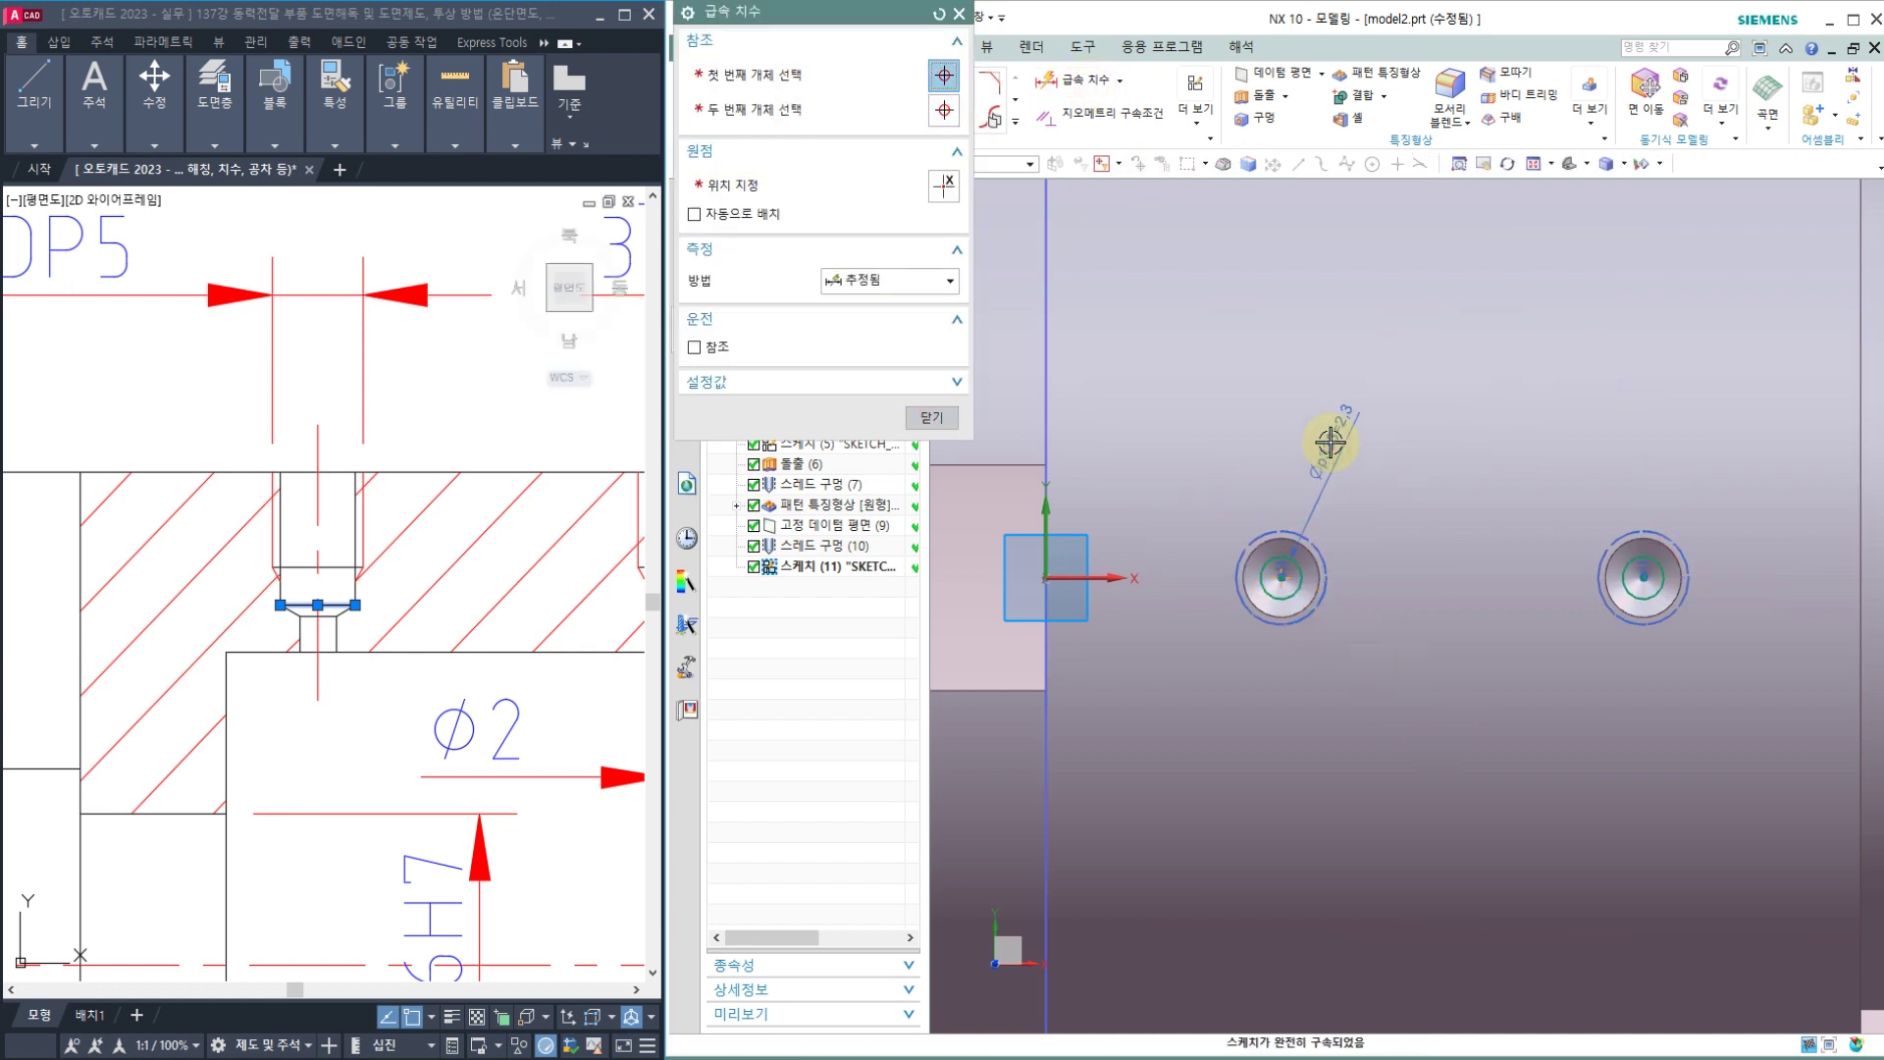
{"action": "left_click", "coordinate": [925, 420]}
{"action": "mouse_move", "coordinate": [1366, 719]}
{"action": "middle_mouse_down"}
{"action": "mouse_move", "coordinate": [1370, 700]}
{"action": "mouse_move", "coordinate": [1249, 601]}
{"action": "mouse_move", "coordinate": [1216, 526]}
{"action": "middle_mouse_up"}
{"action": "left_click", "coordinate": [746, 113]}
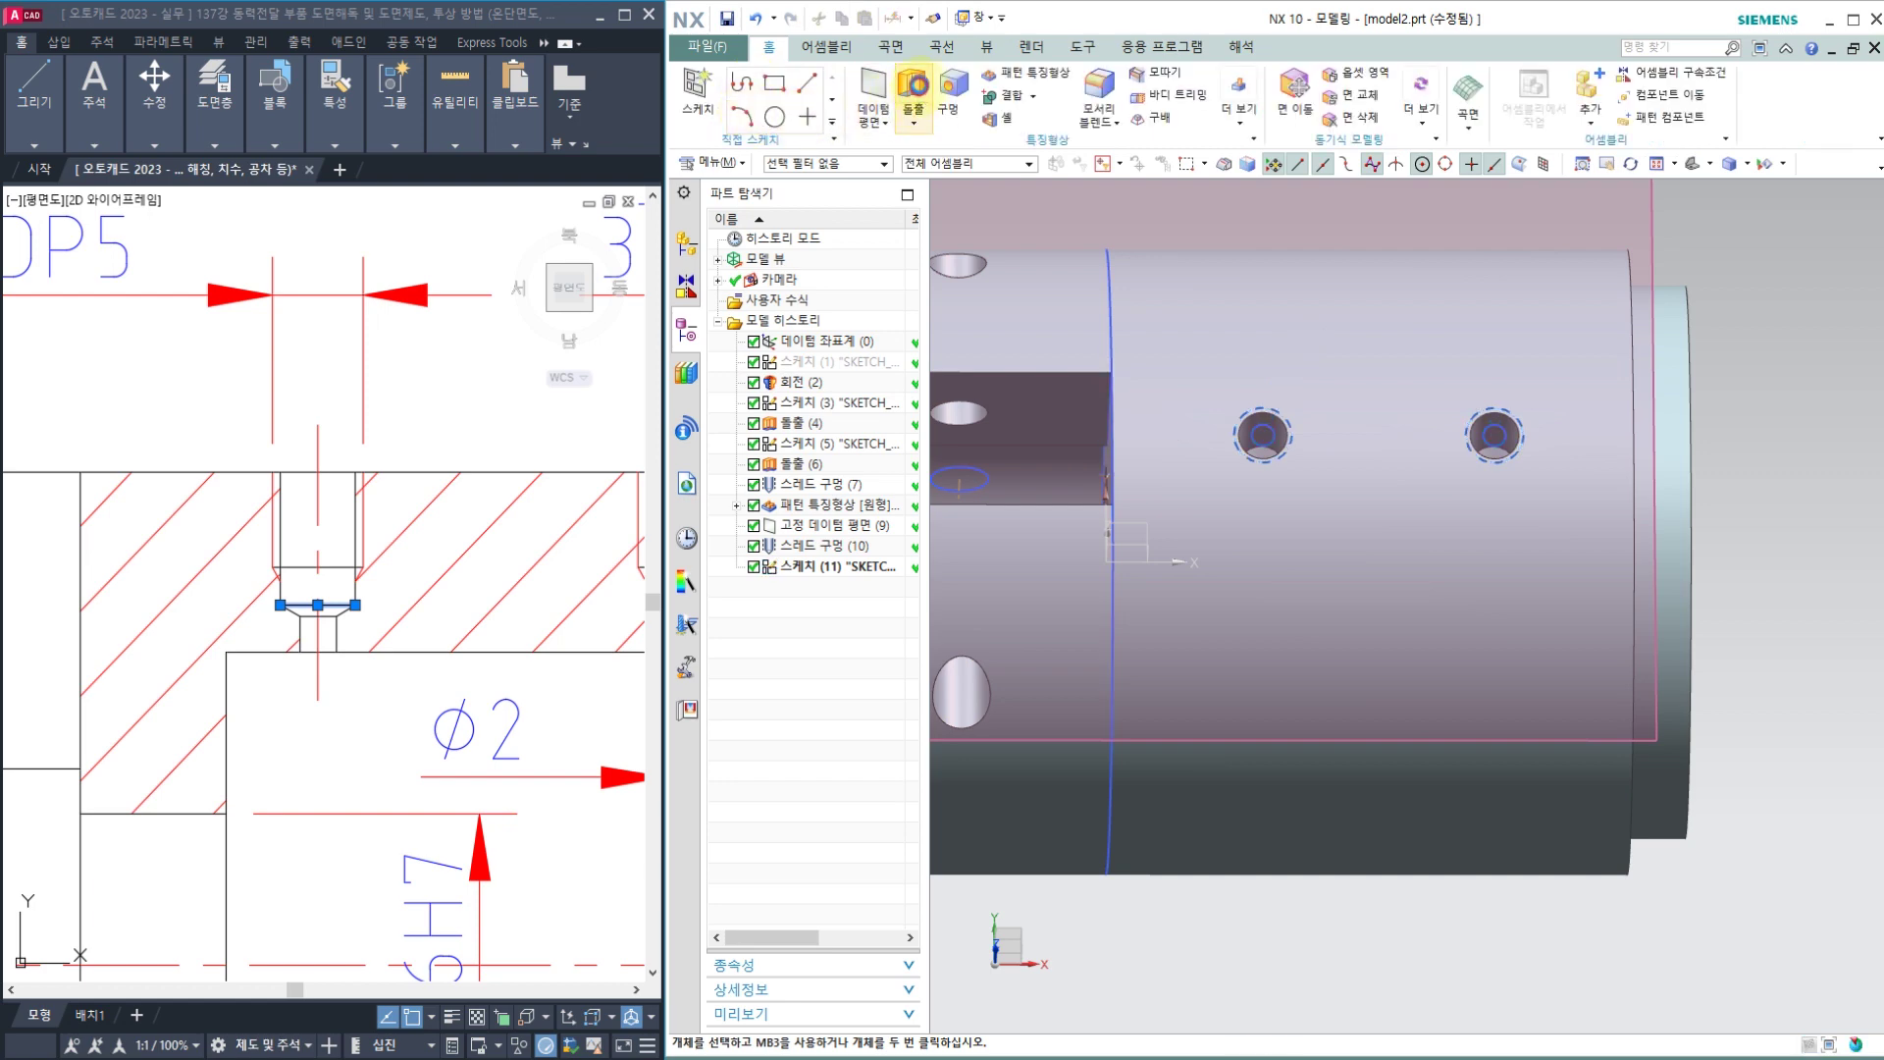
Step: Extrude both Ø2 circles in the reversed direction until the next face, subtracting them from the body
{"action": "scroll", "coordinate": [1269, 420], "scroll_direction": "up", "scroll_amount": 2}
{"action": "left_click", "coordinate": [1281, 452]}
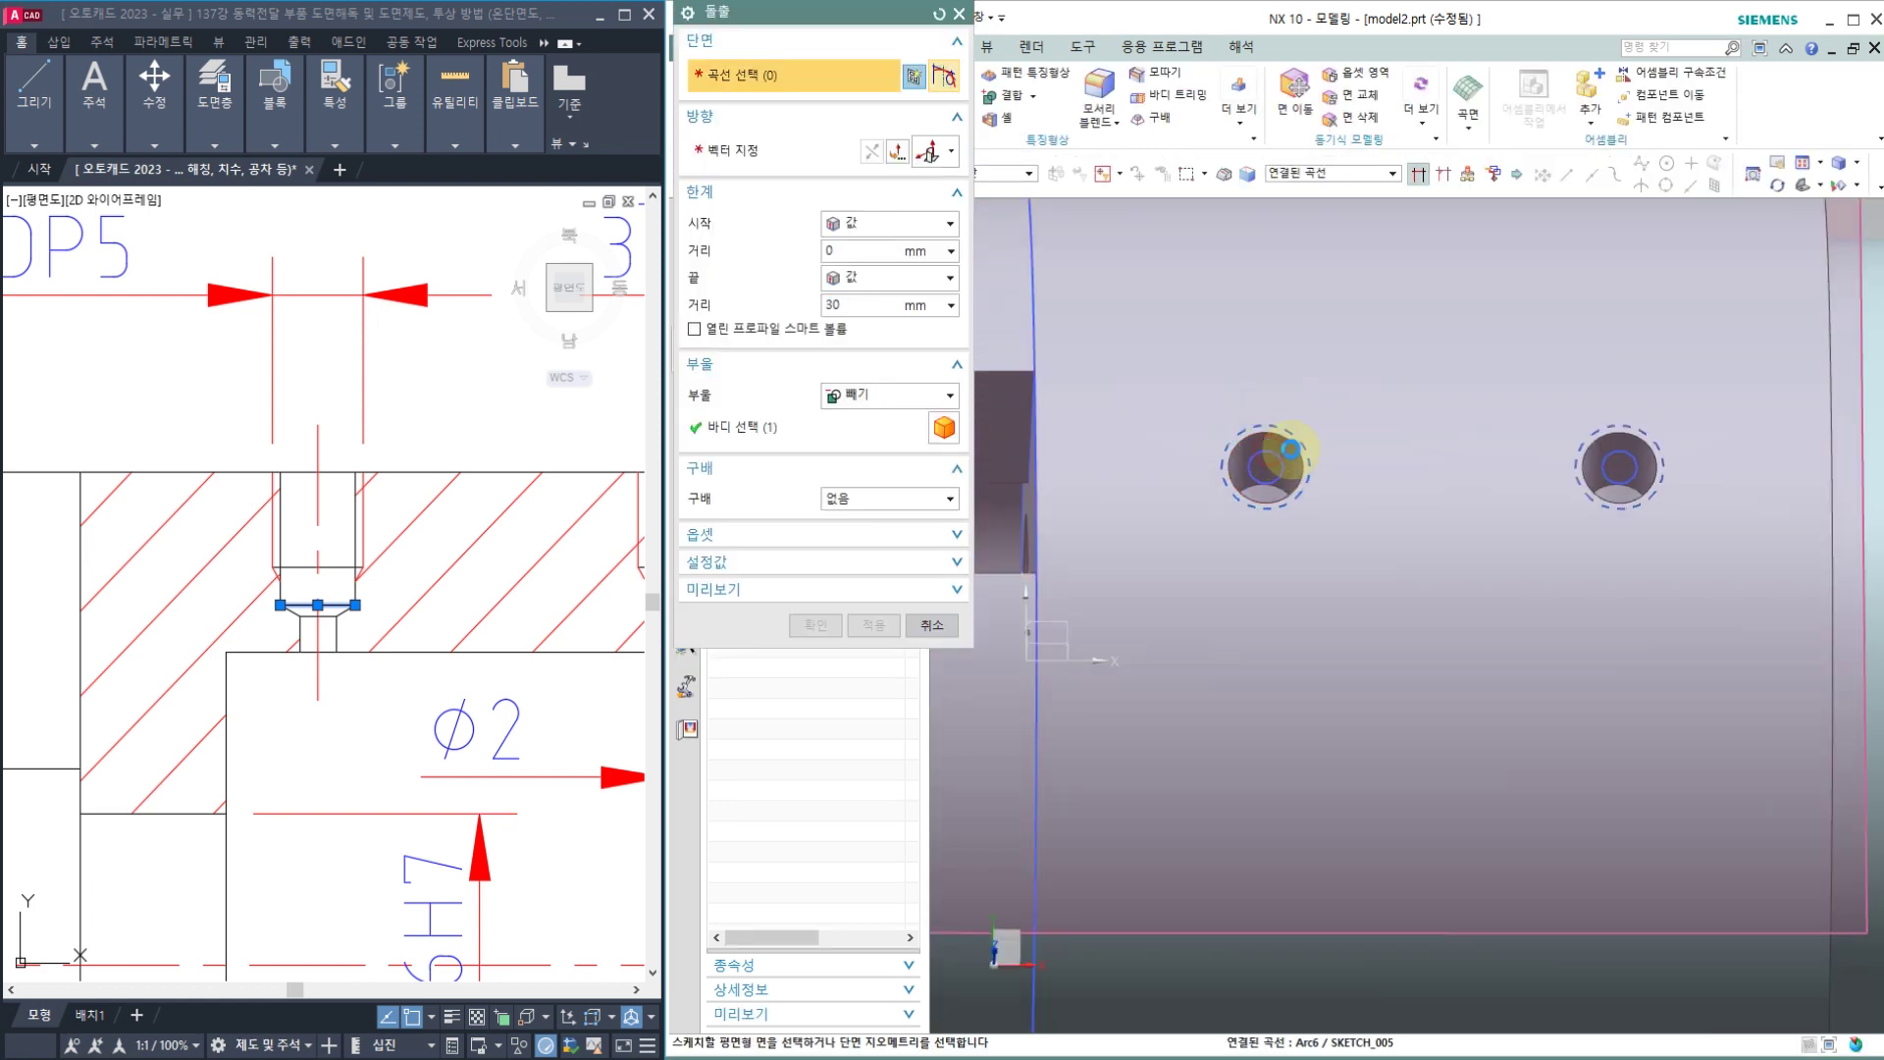
{"action": "left_click", "coordinate": [1619, 461]}
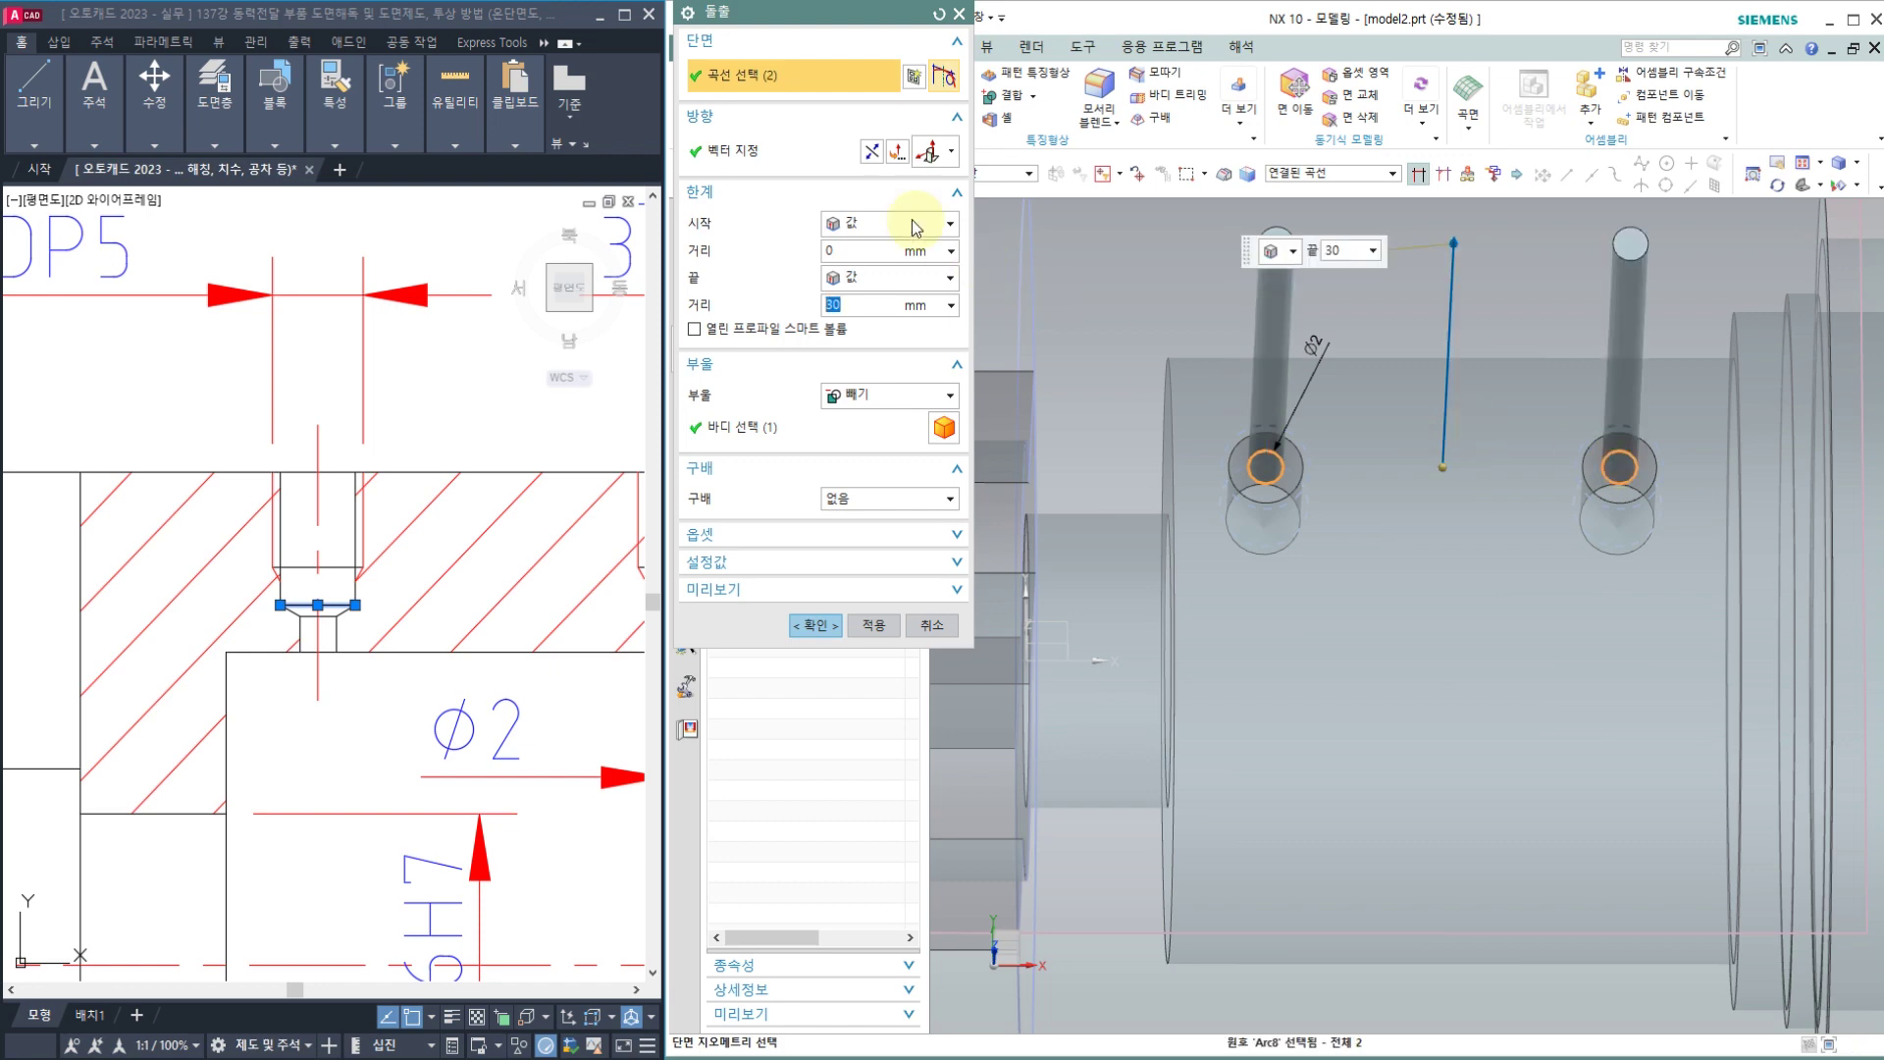
{"action": "left_click", "coordinate": [870, 152]}
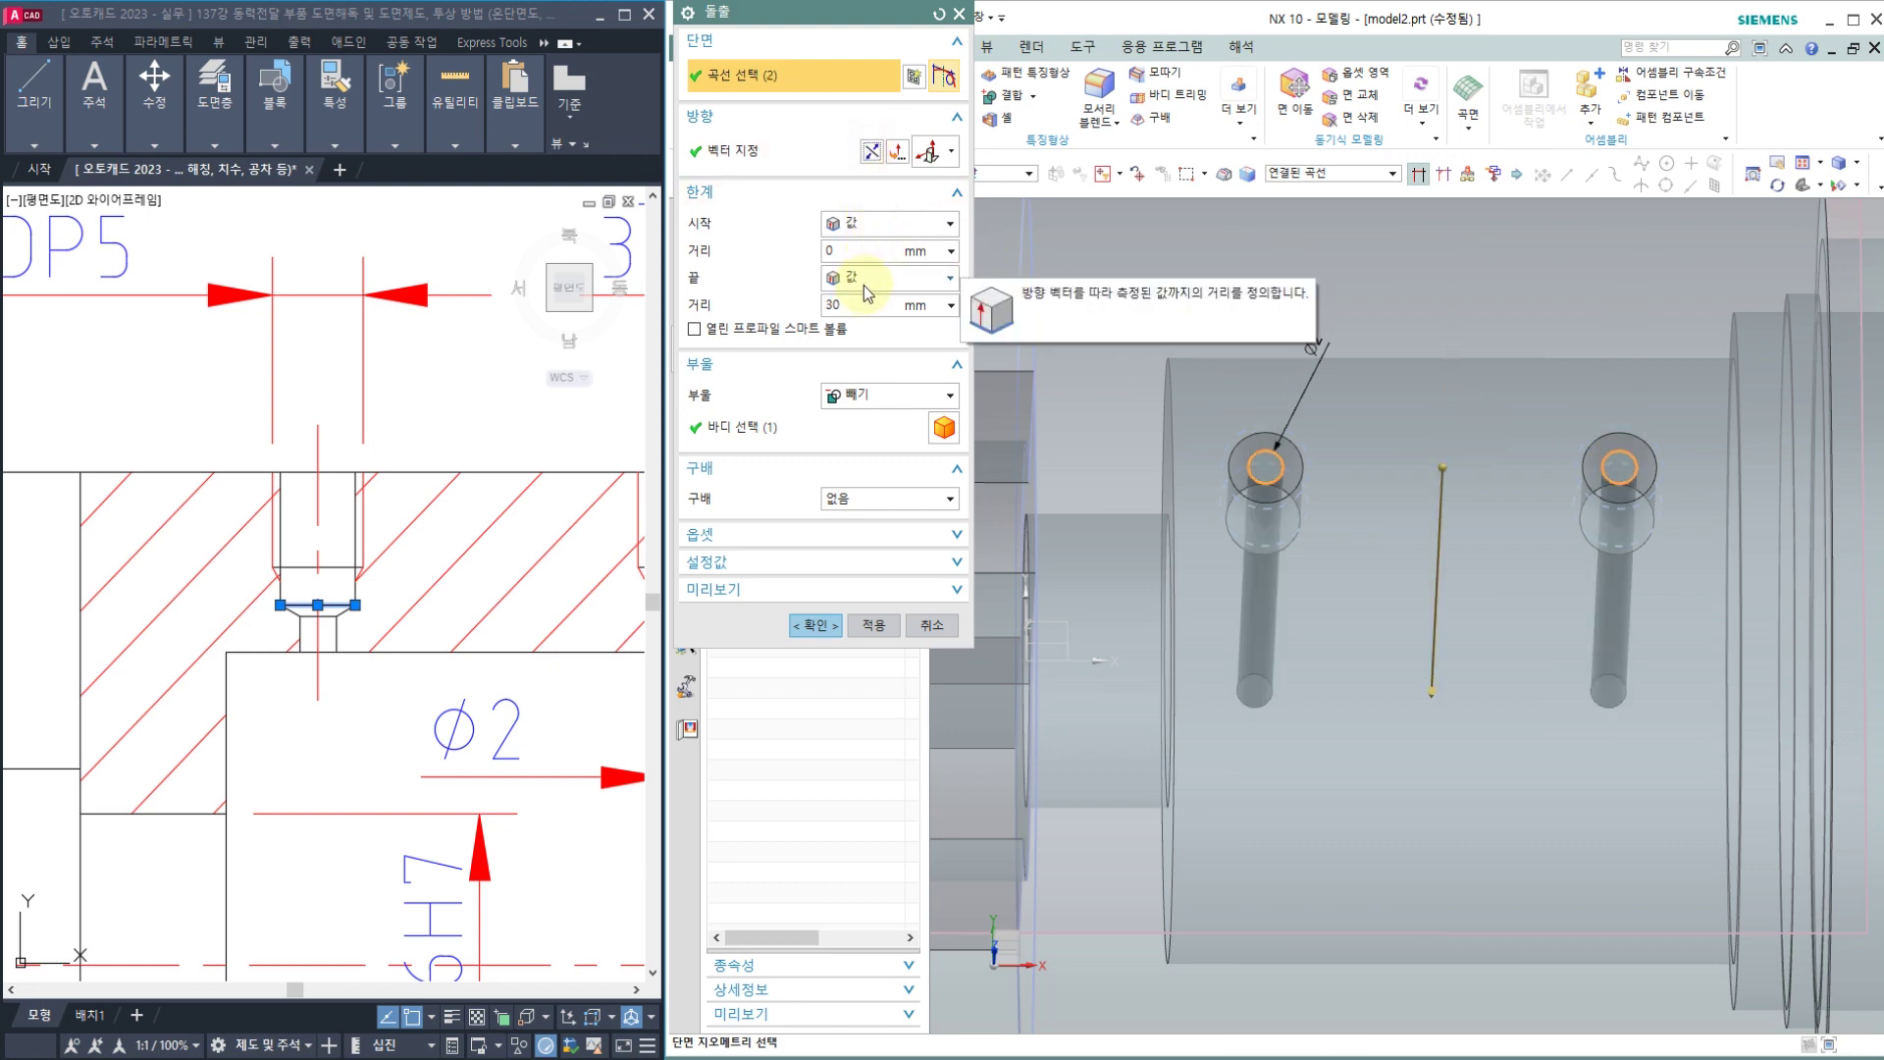
{"action": "left_click", "coordinate": [891, 283]}
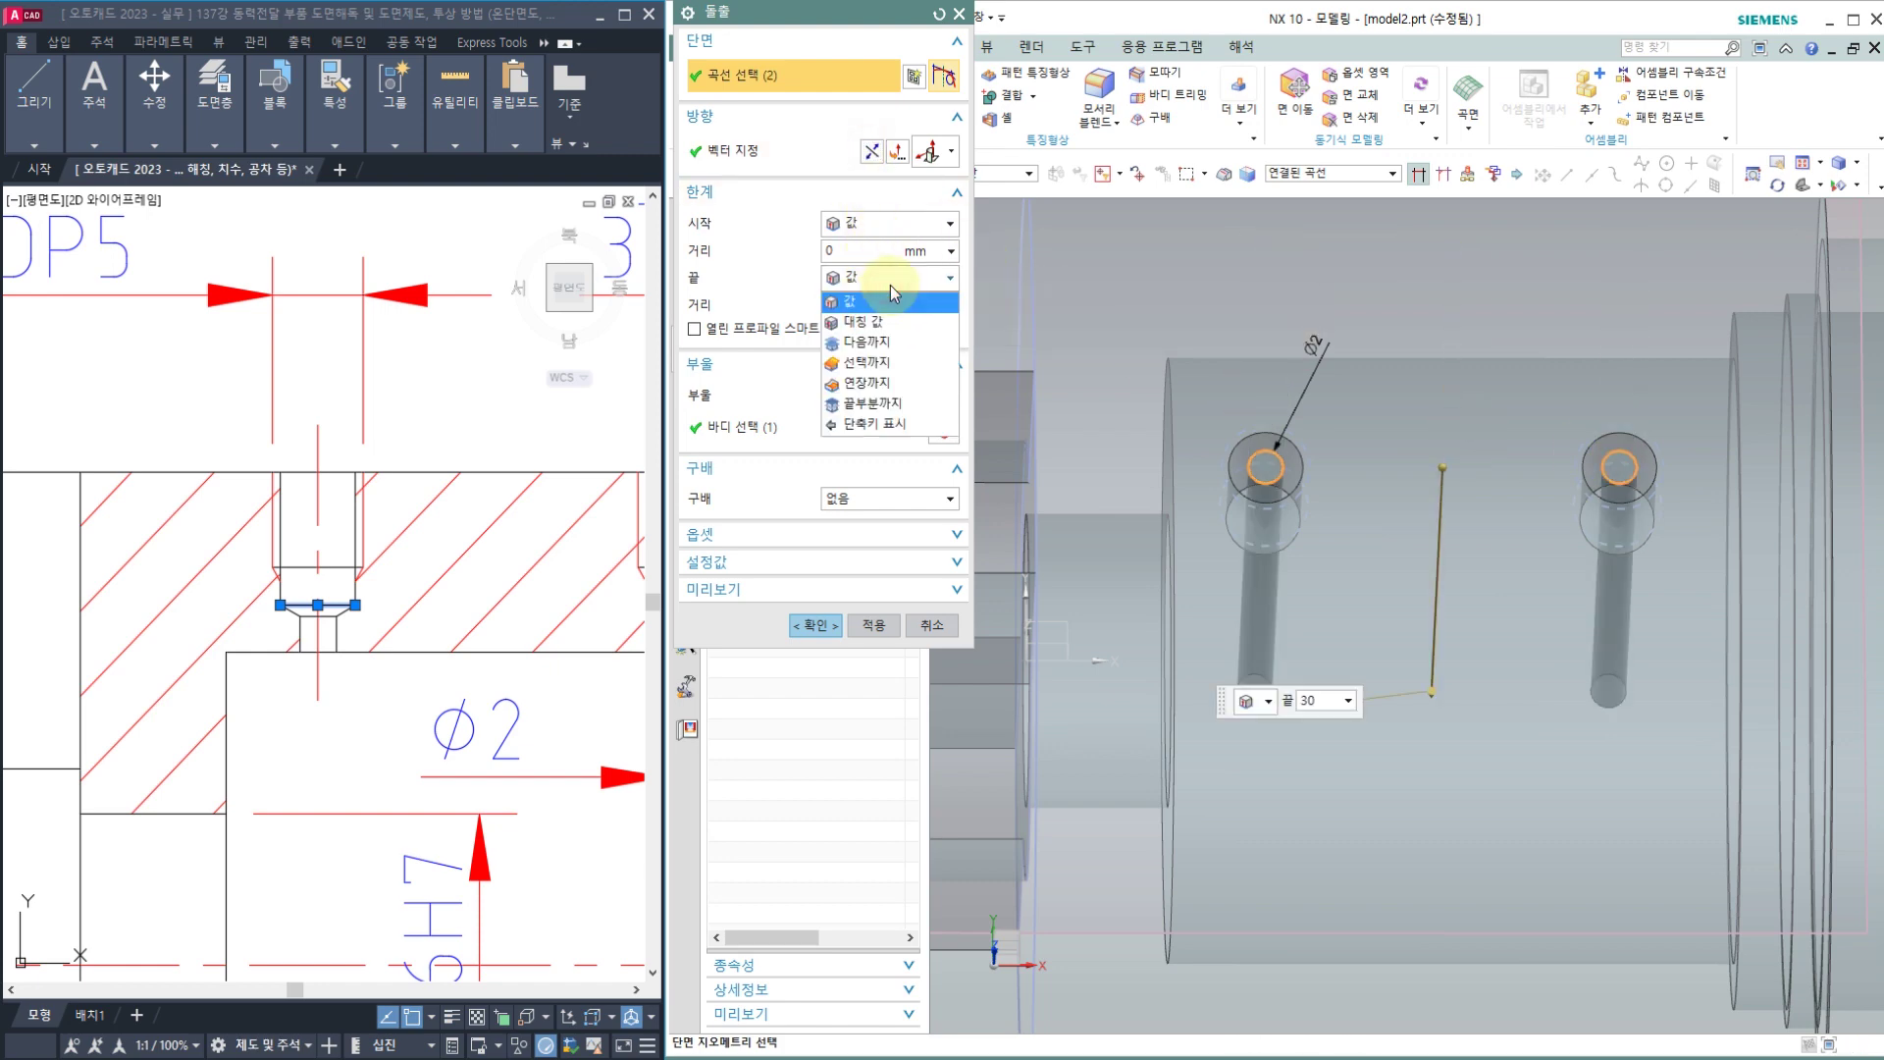
{"action": "left_click", "coordinate": [880, 343]}
{"action": "scroll", "coordinate": [1252, 425], "scroll_direction": "down", "scroll_amount": 3}
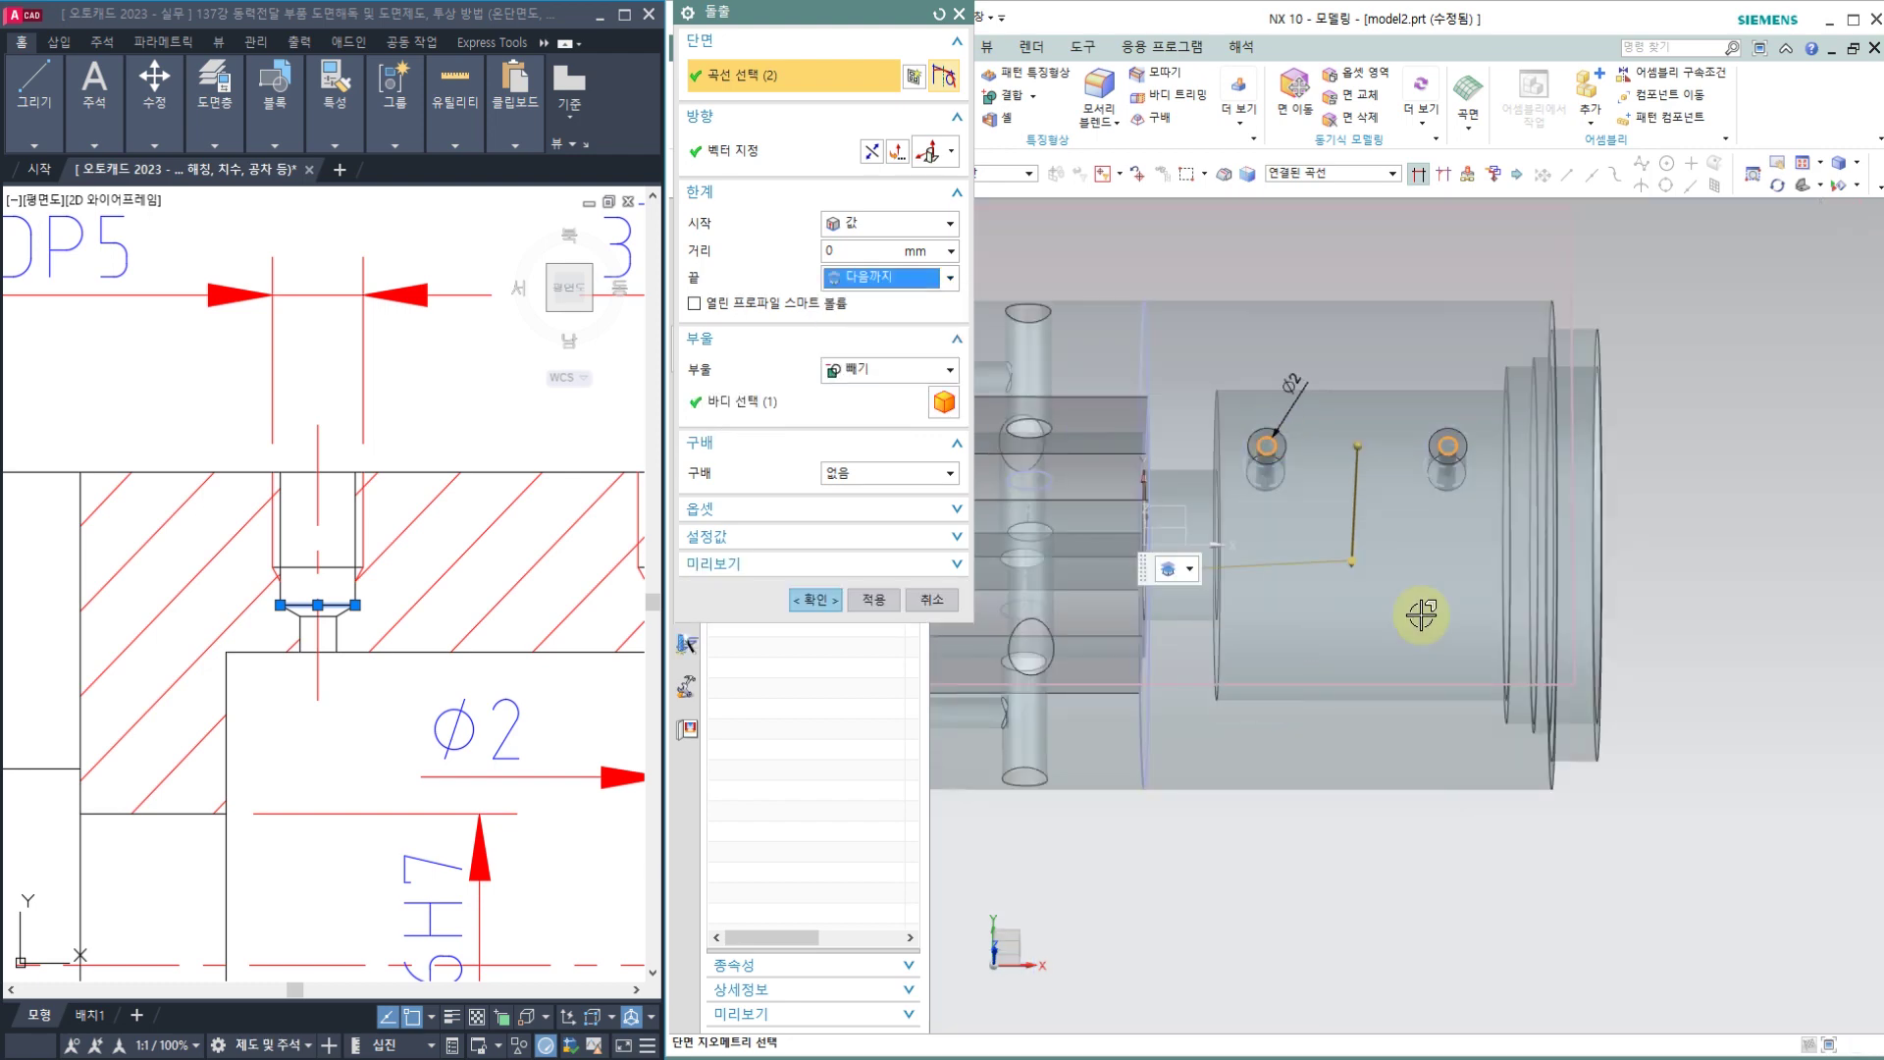
{"action": "middle_click_drag", "start_coordinate": [1417, 601], "coordinate": [1346, 416]}
{"action": "scroll", "coordinate": [1339, 367], "scroll_direction": "up", "scroll_amount": 3}
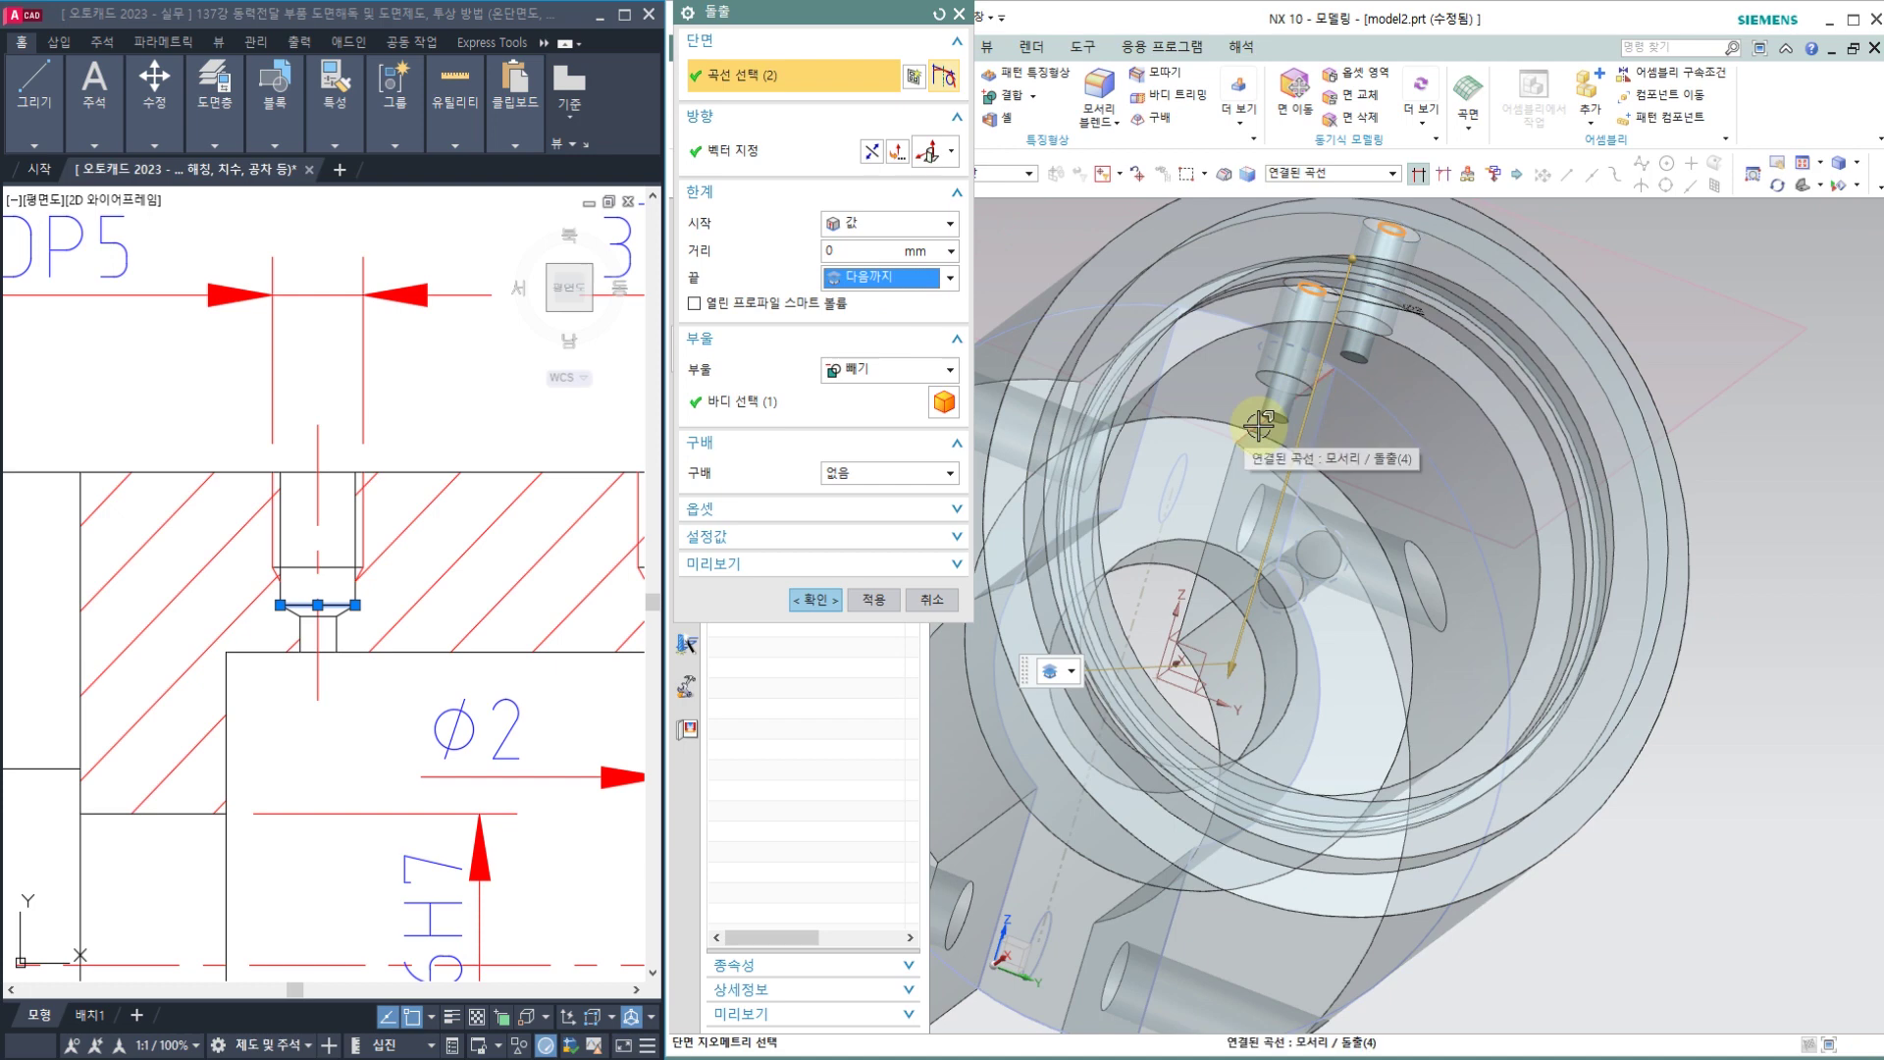
{"action": "left_click", "coordinate": [808, 607]}
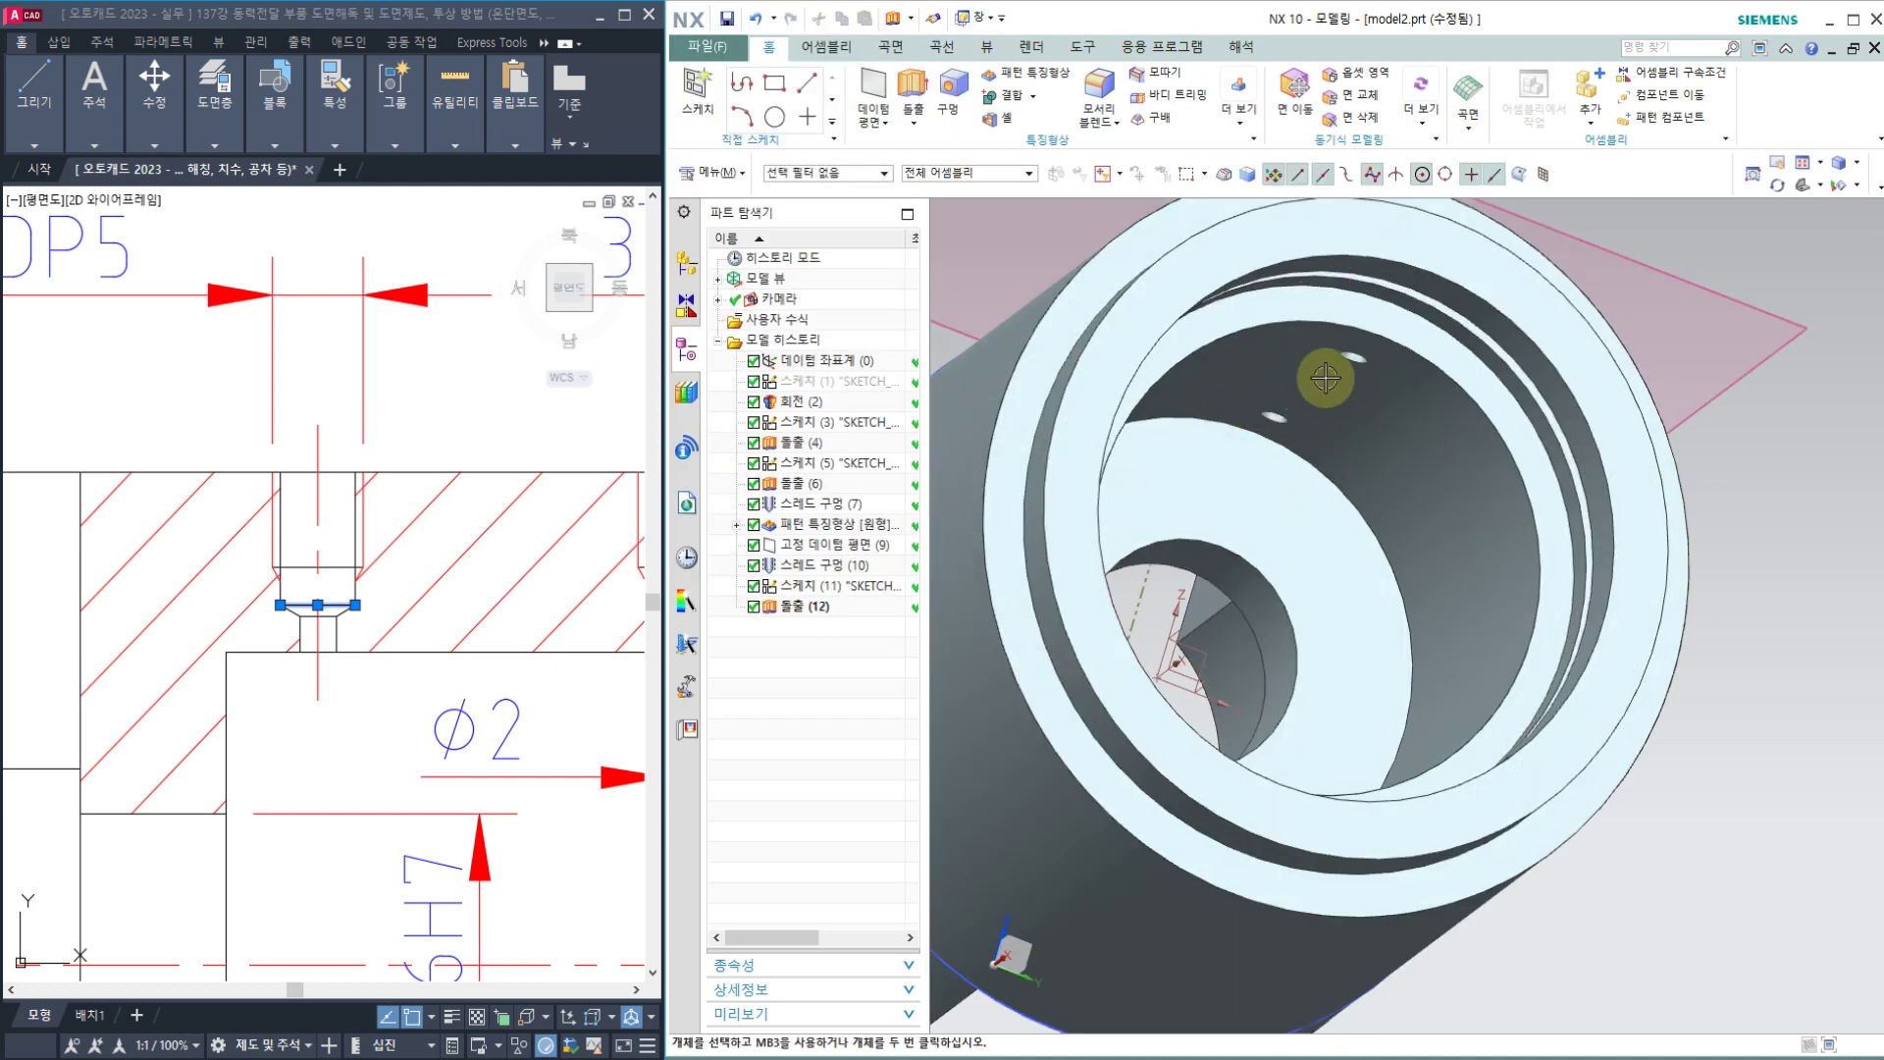
Step: Inspect the drilled holes from inside and outside the body and compare them with the drawing's section view
{"action": "middle_click_drag", "start_coordinate": [1364, 487], "coordinate": [1497, 609]}
{"action": "left_click", "coordinate": [1498, 609]}
{"action": "left_click", "coordinate": [728, 694]}
{"action": "scroll", "coordinate": [314, 693], "scroll_direction": "down", "scroll_amount": 5}
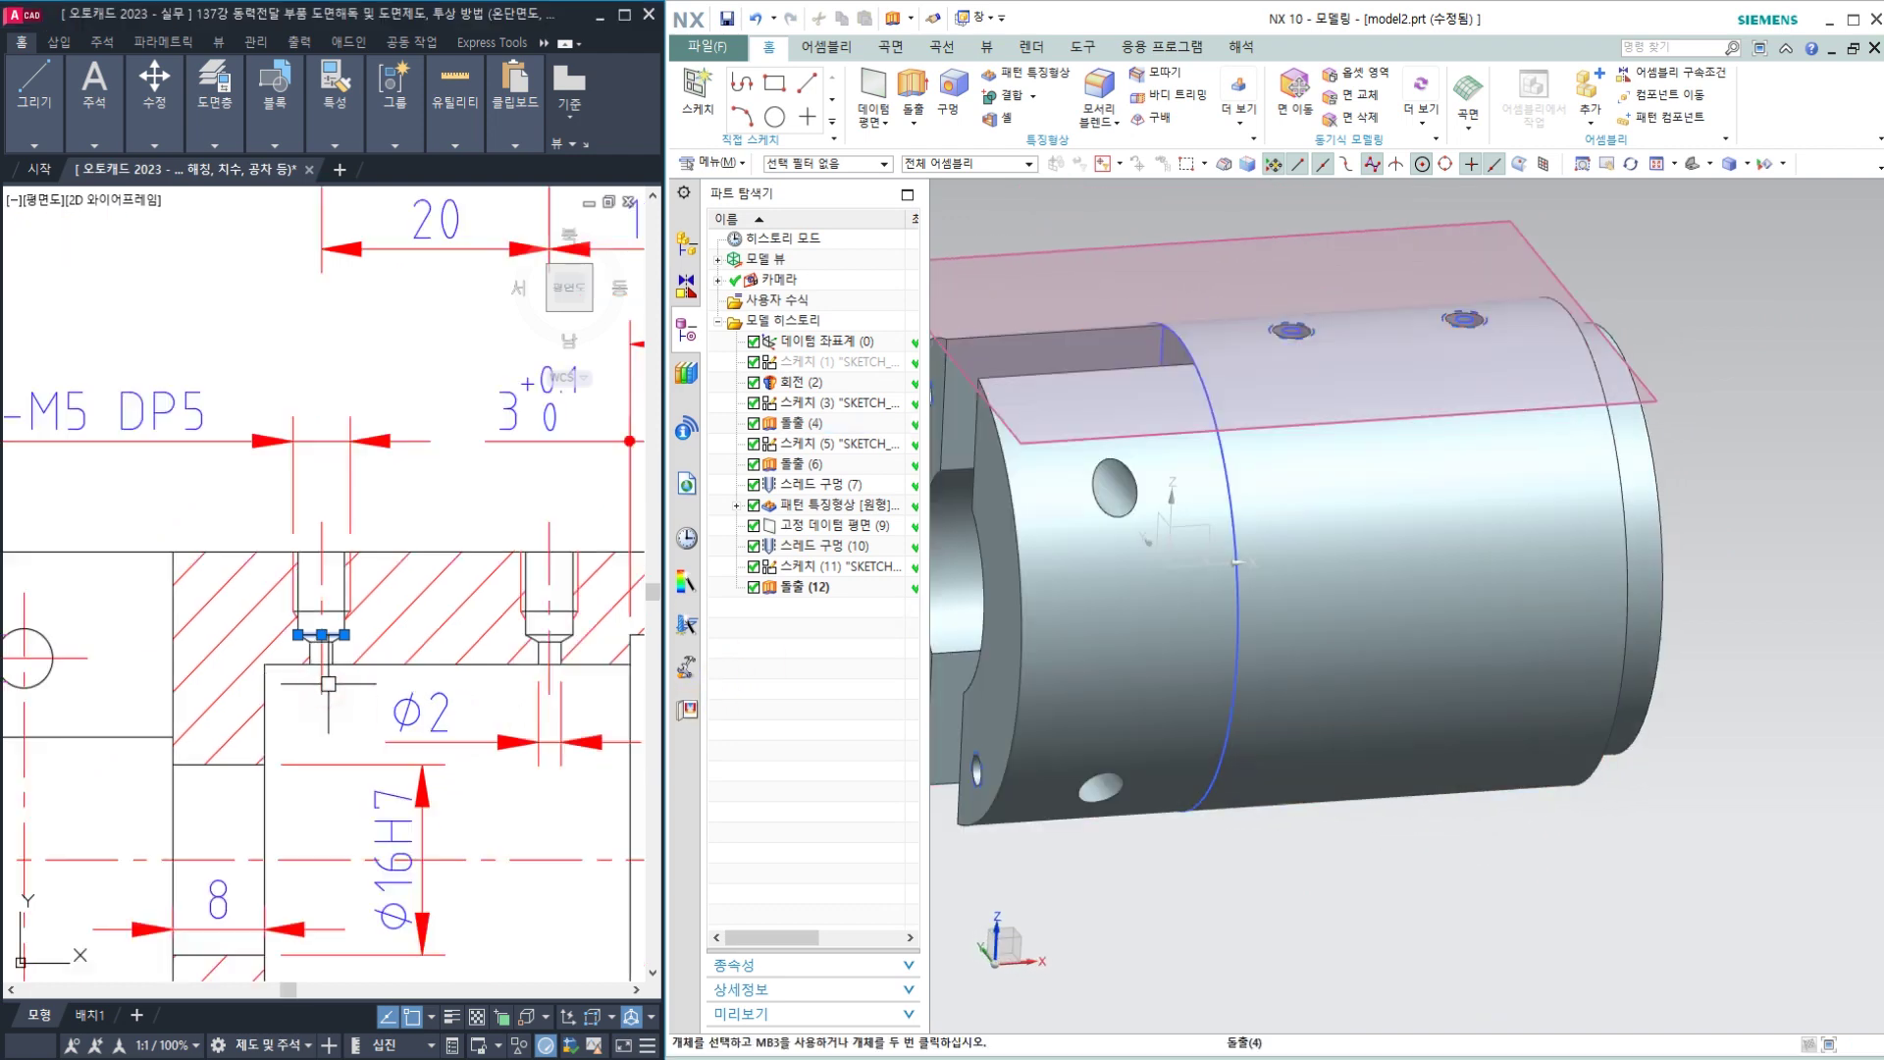
{"action": "left_click", "coordinate": [1528, 587]}
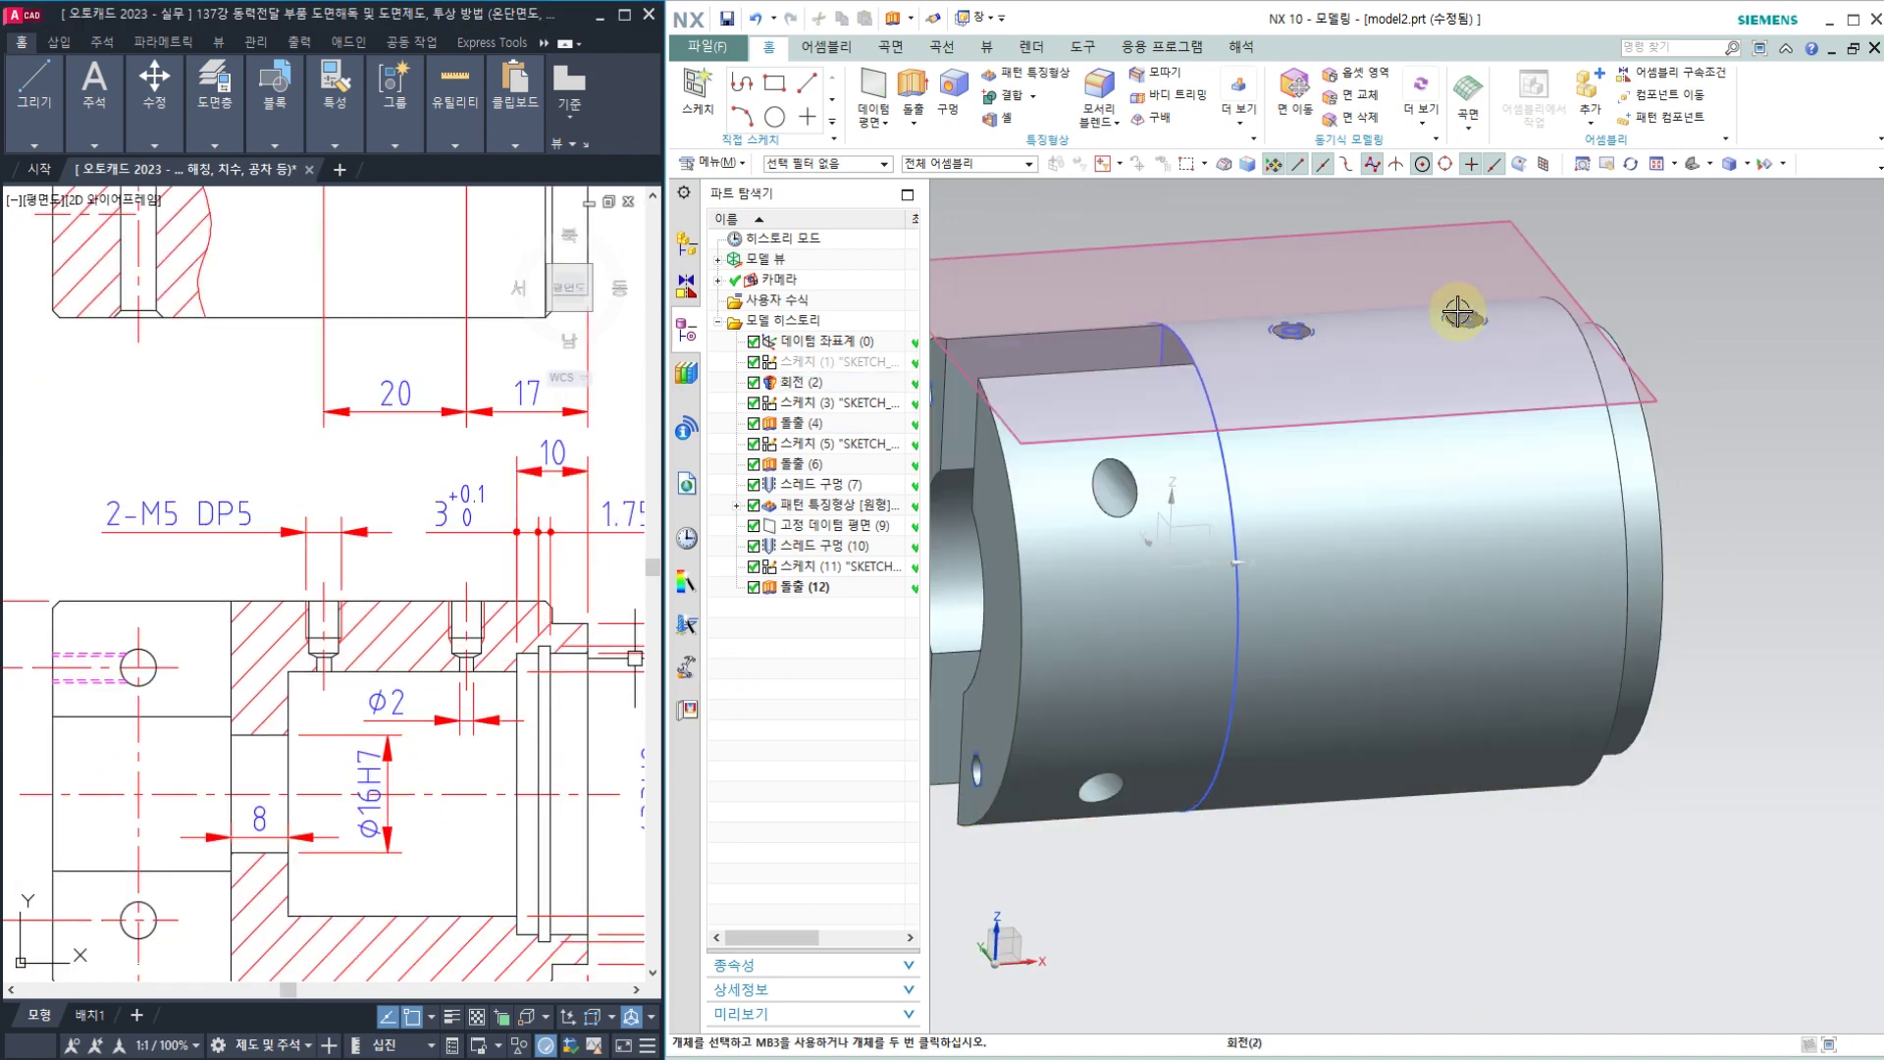
{"action": "middle_click_drag", "start_coordinate": [1455, 303], "coordinate": [1414, 338]}
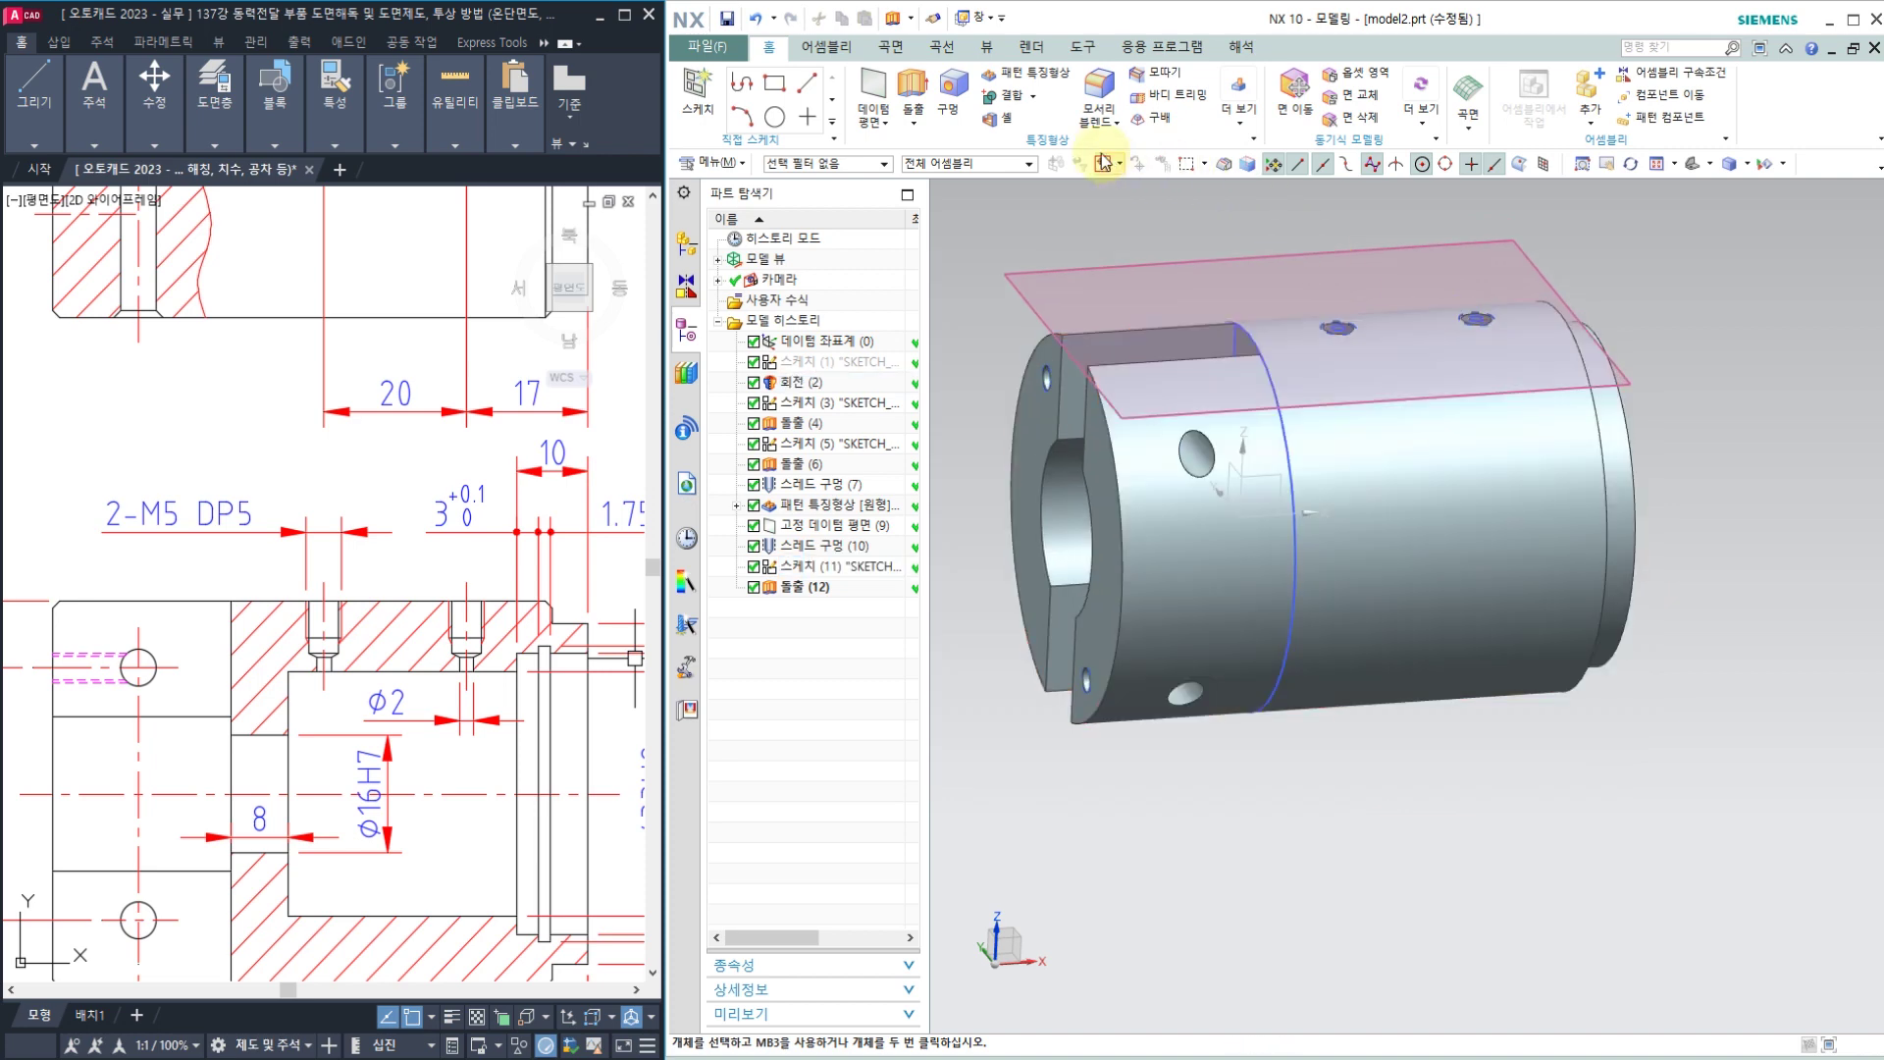
Step: Section the view with a Z plane offset 17 mm and examine the cross holes at the slotted end
{"action": "left_click", "coordinate": [993, 59]}
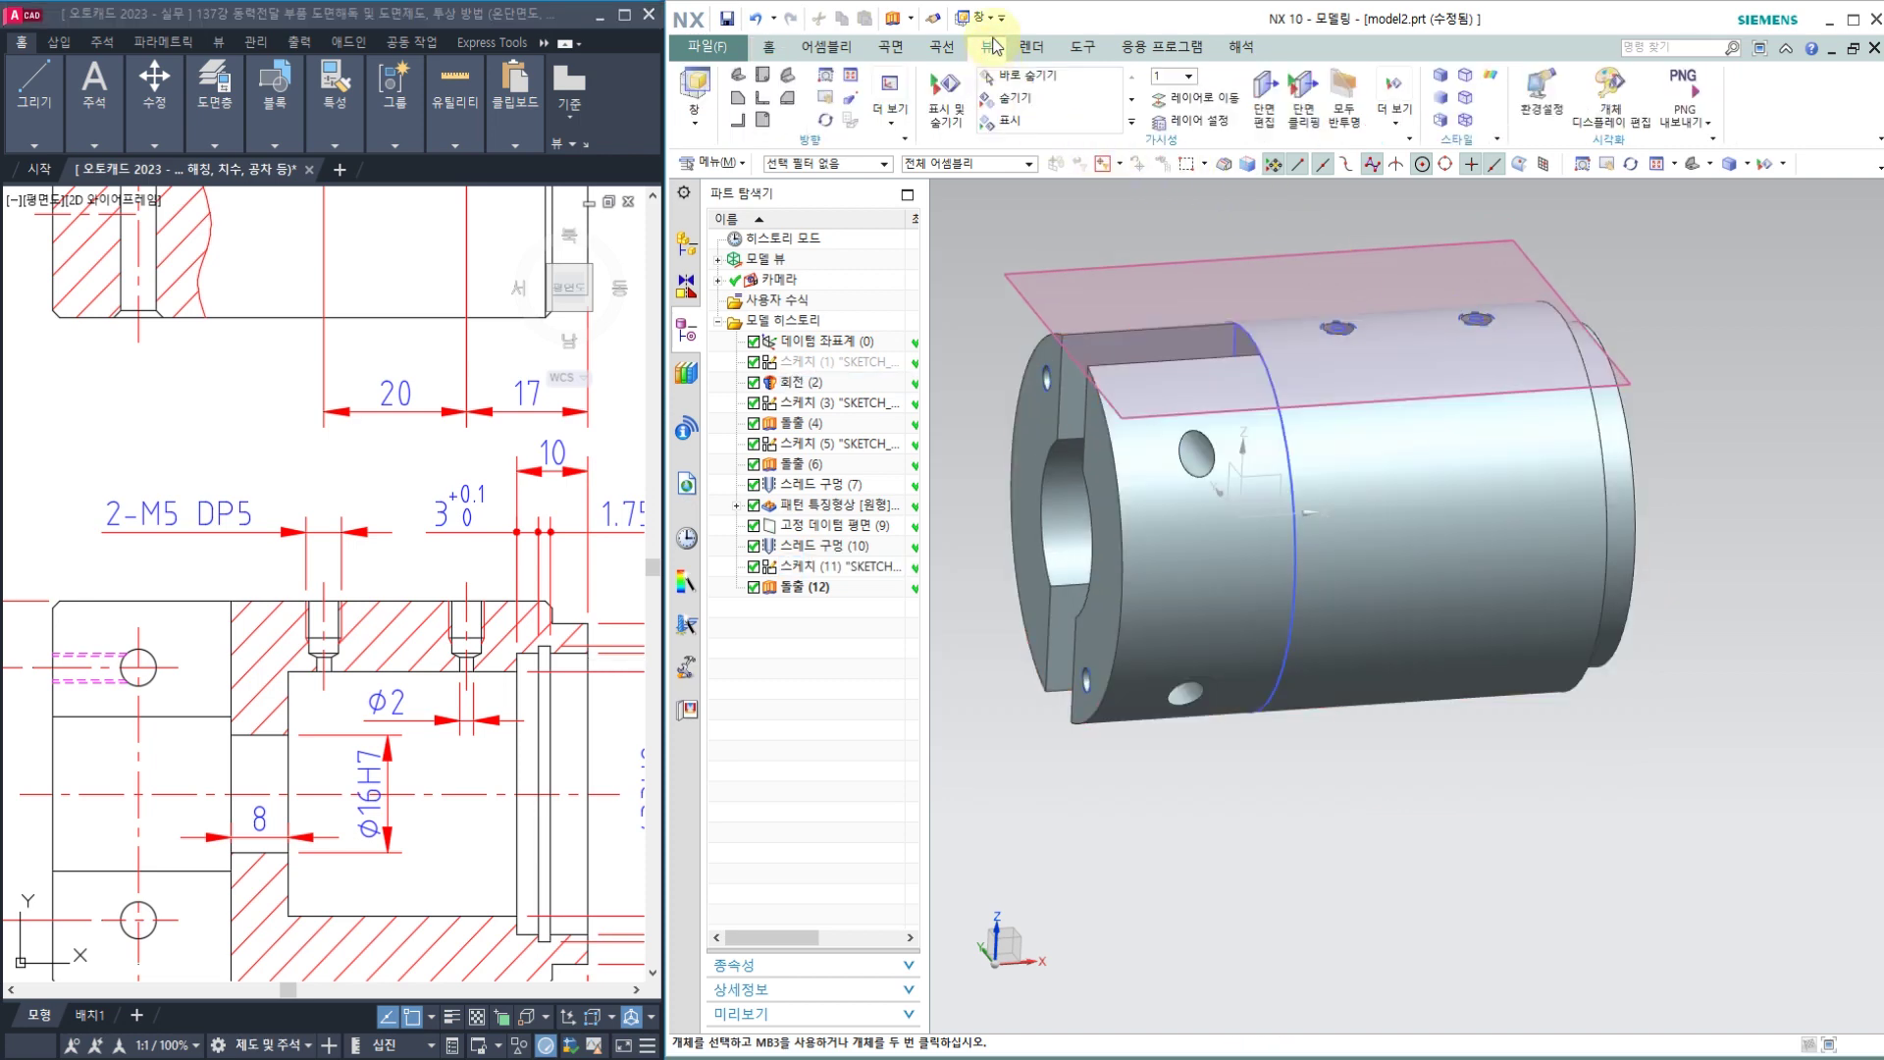
{"action": "left_click", "coordinate": [1265, 98]}
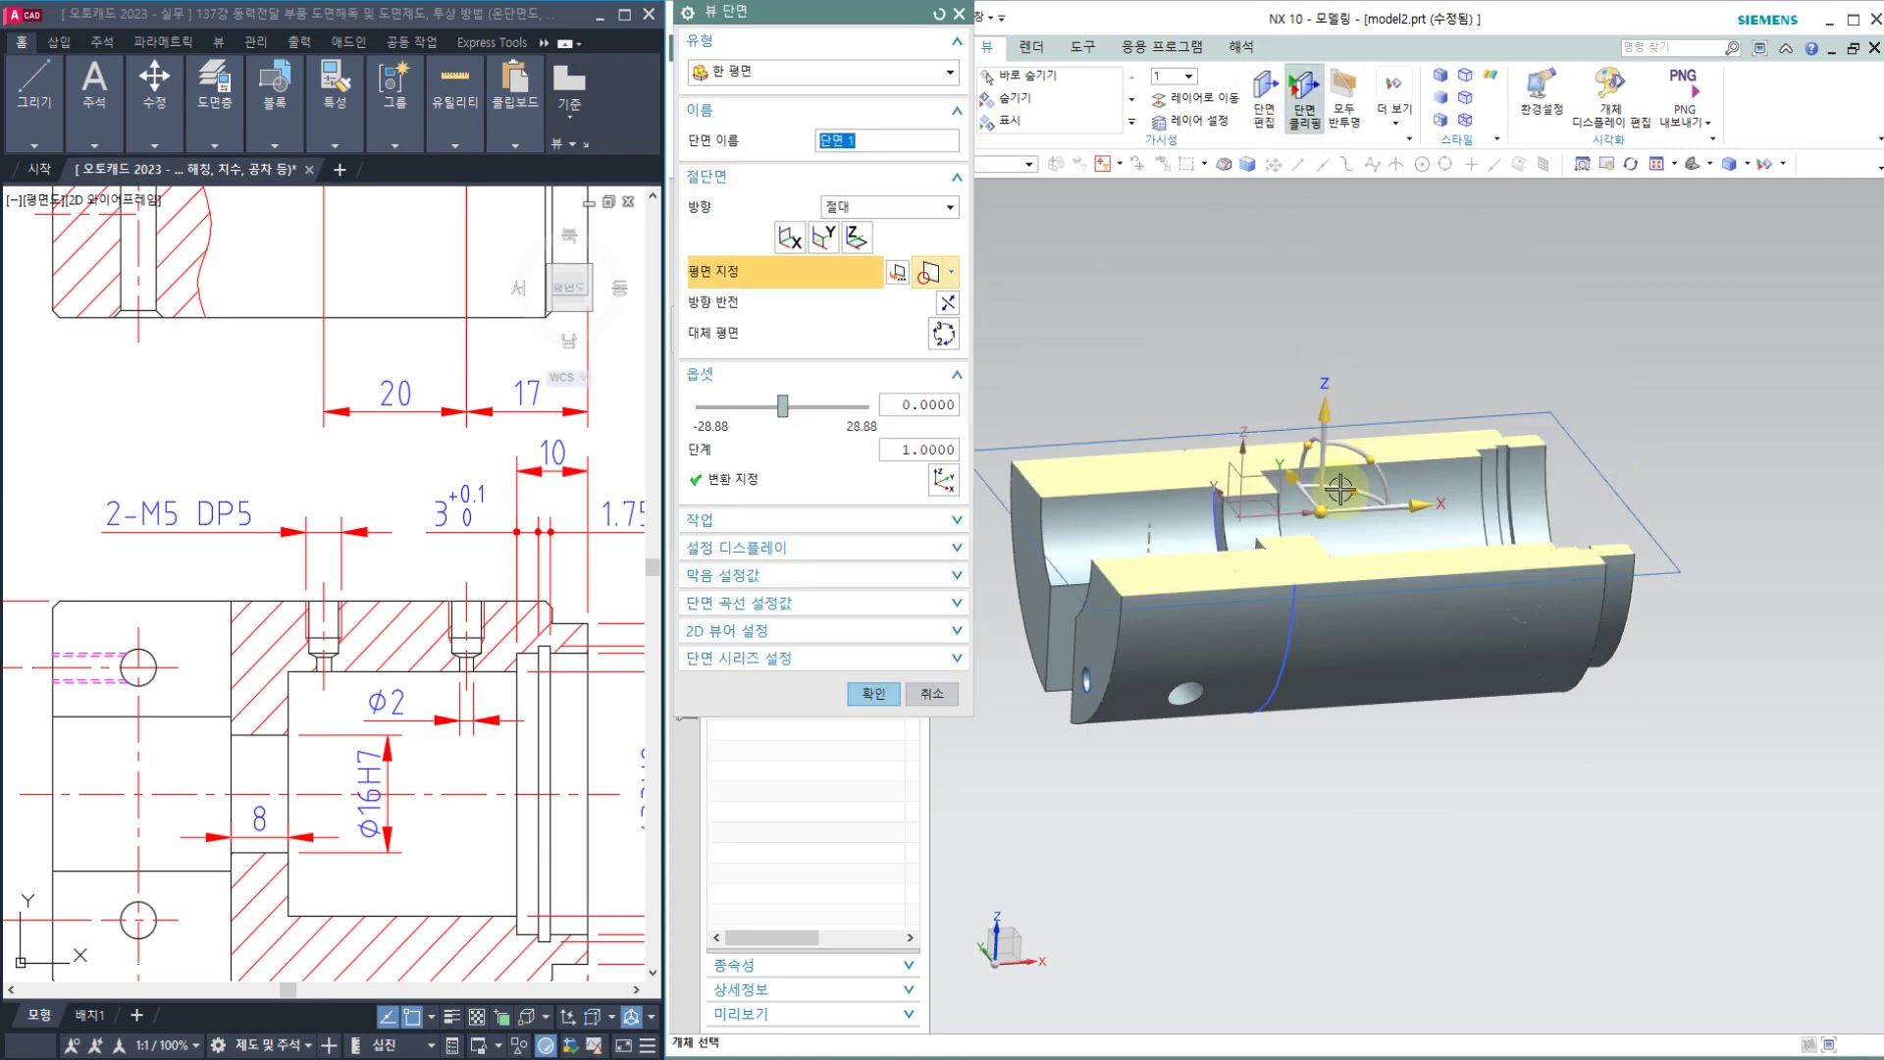
{"action": "scroll", "coordinate": [1259, 297], "scroll_direction": "up", "scroll_amount": 3}
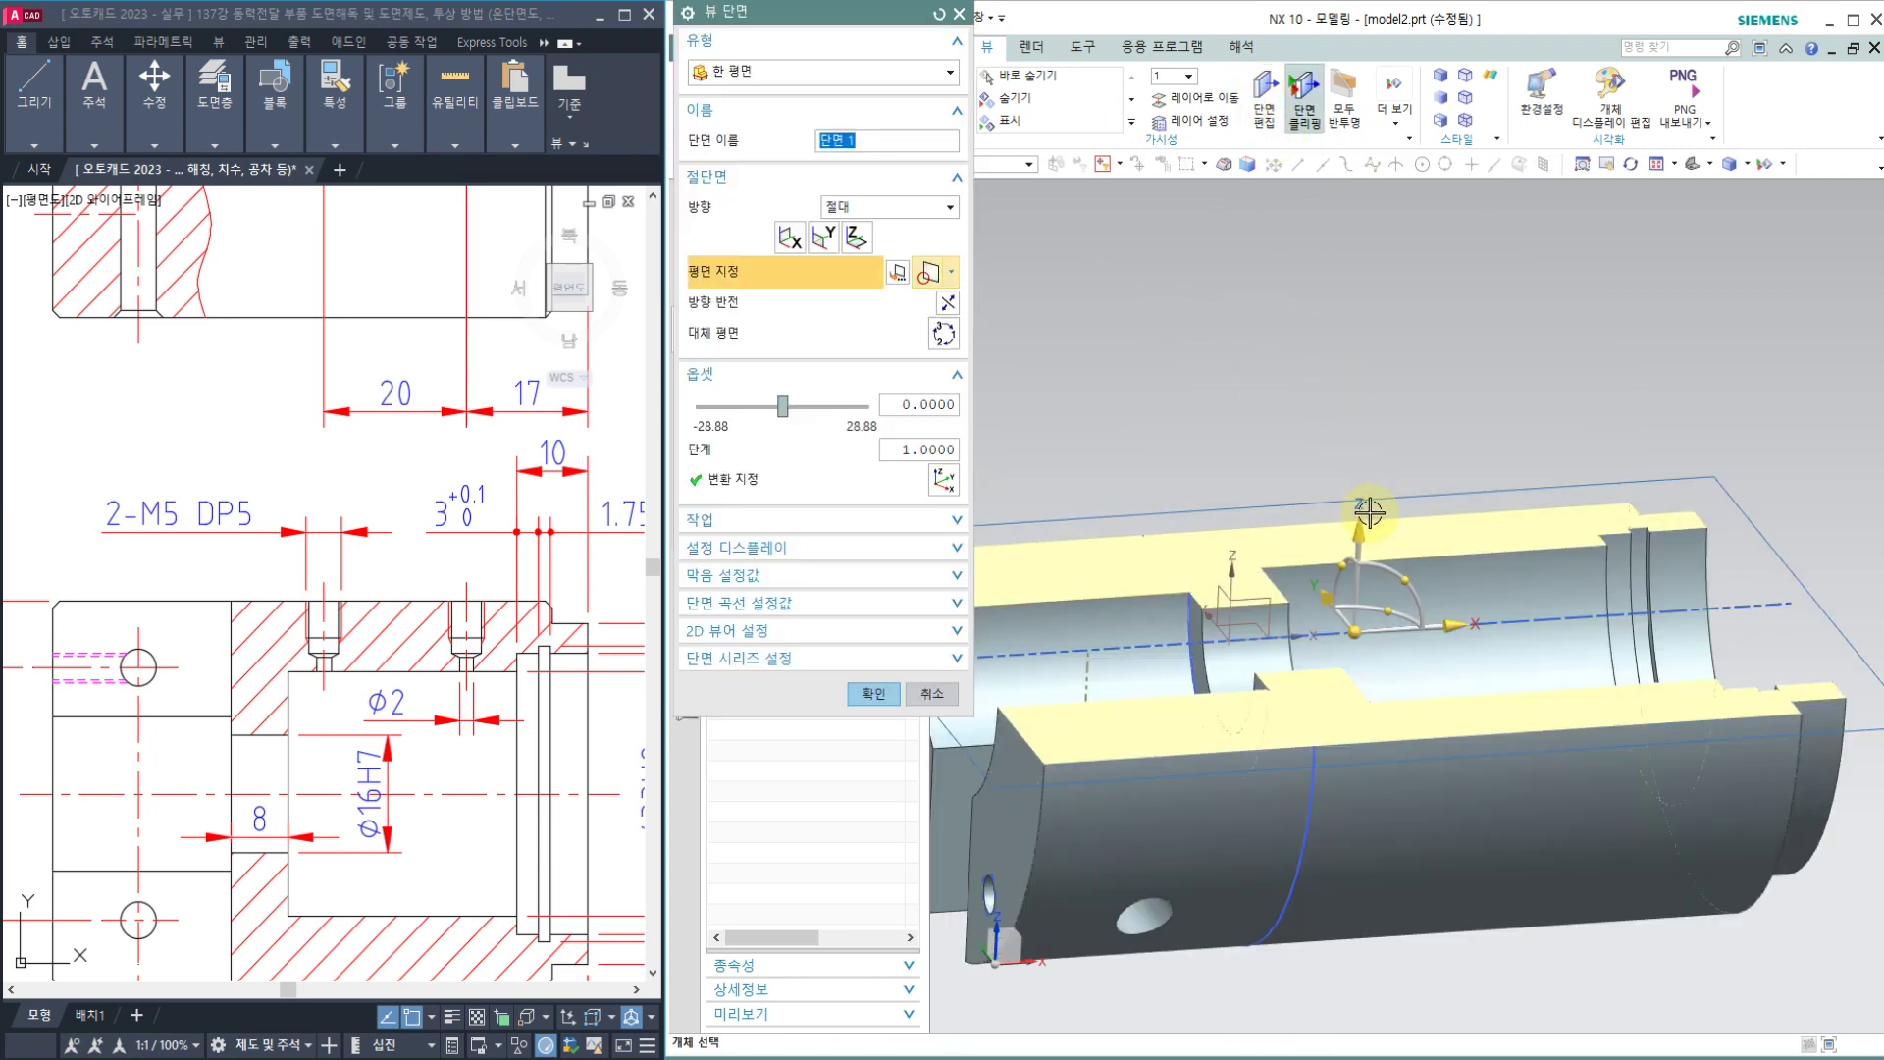
{"action": "left_click_drag", "start_coordinate": [1362, 515], "coordinate": [1367, 333]}
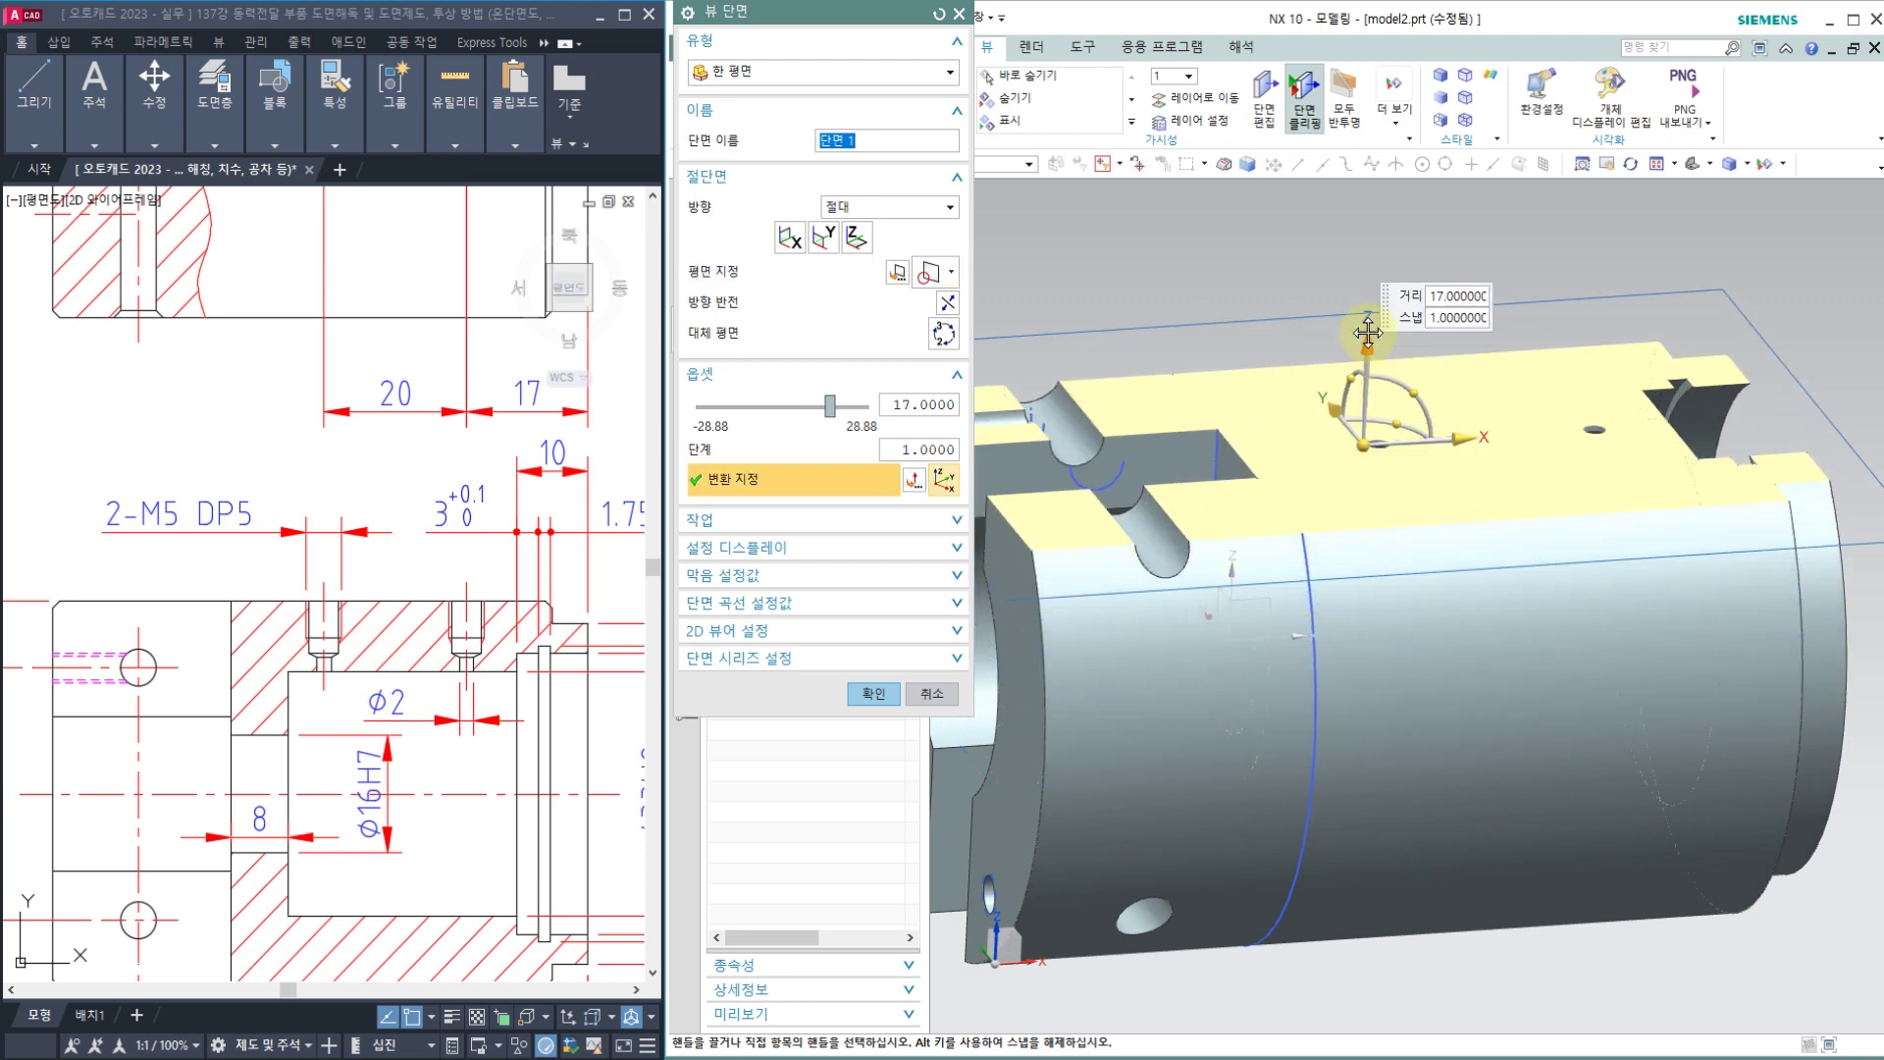
{"action": "scroll", "coordinate": [1367, 351], "scroll_direction": "down", "scroll_amount": 2}
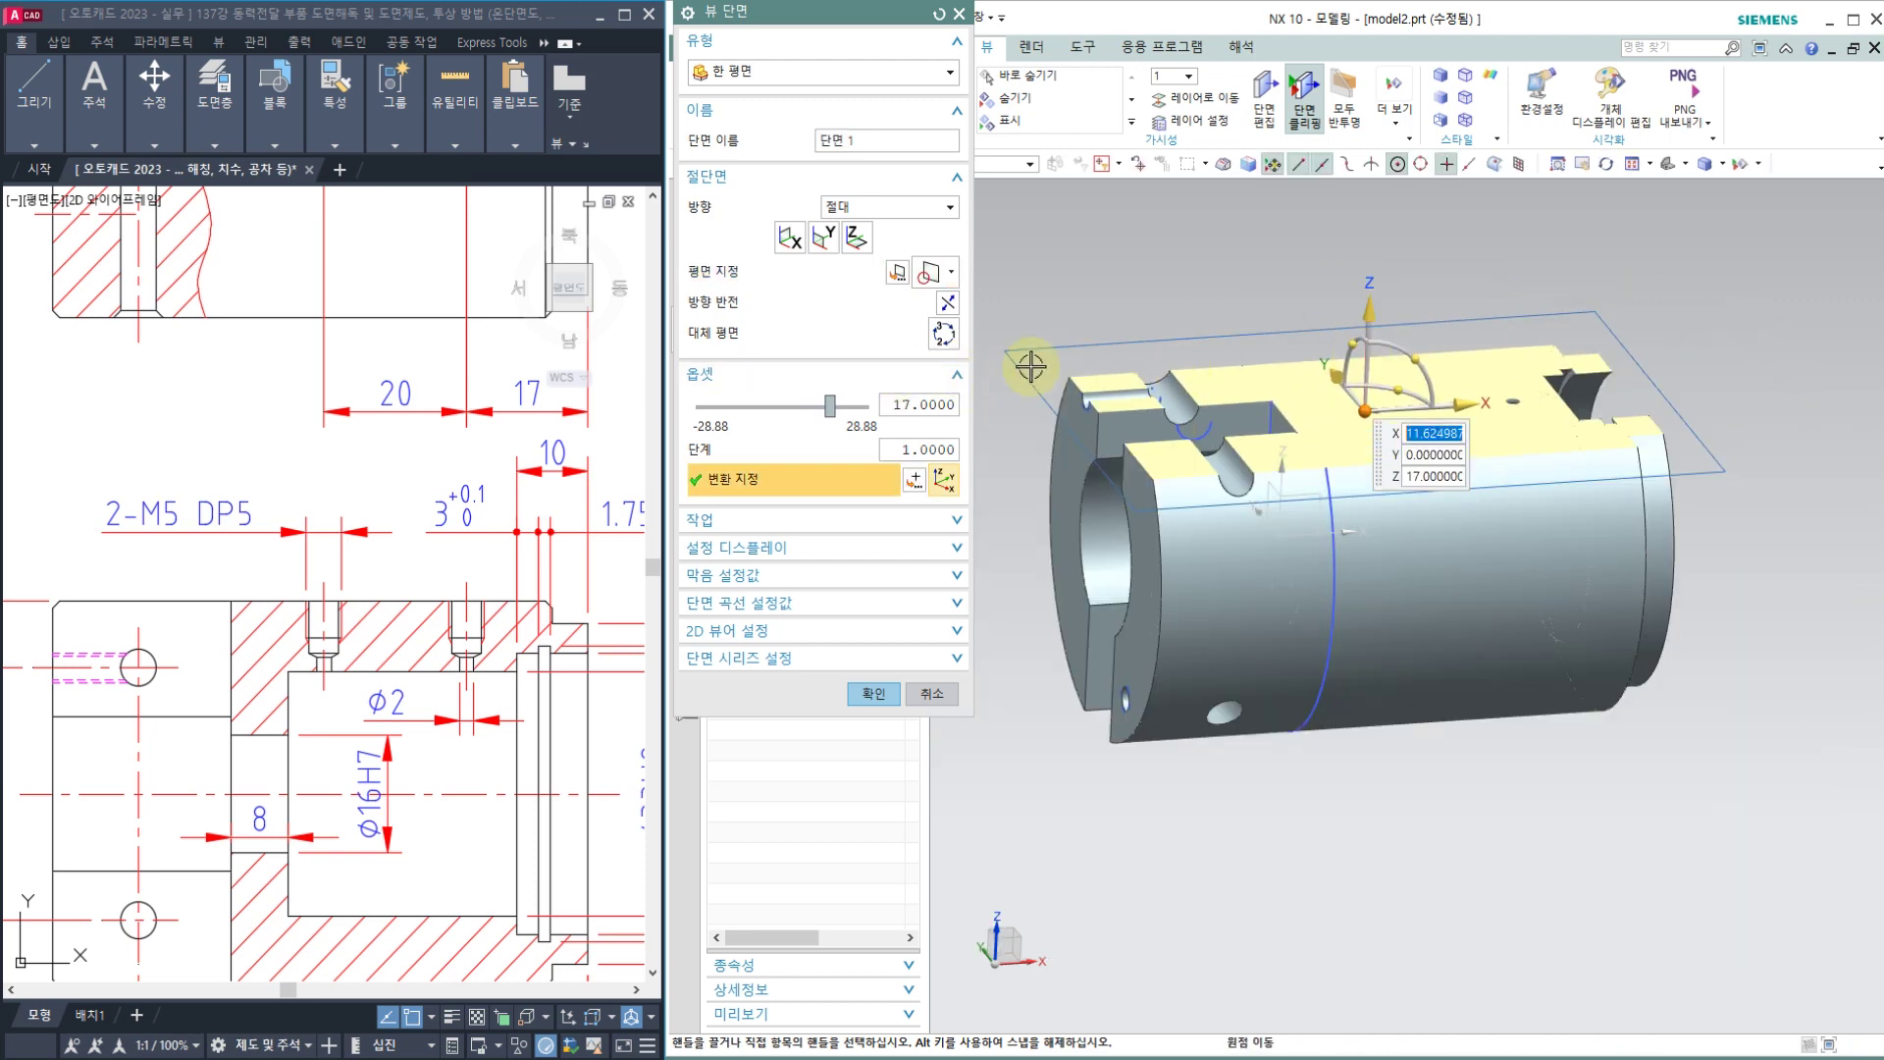
{"action": "scroll", "coordinate": [1070, 331], "scroll_direction": "up", "scroll_amount": 4}
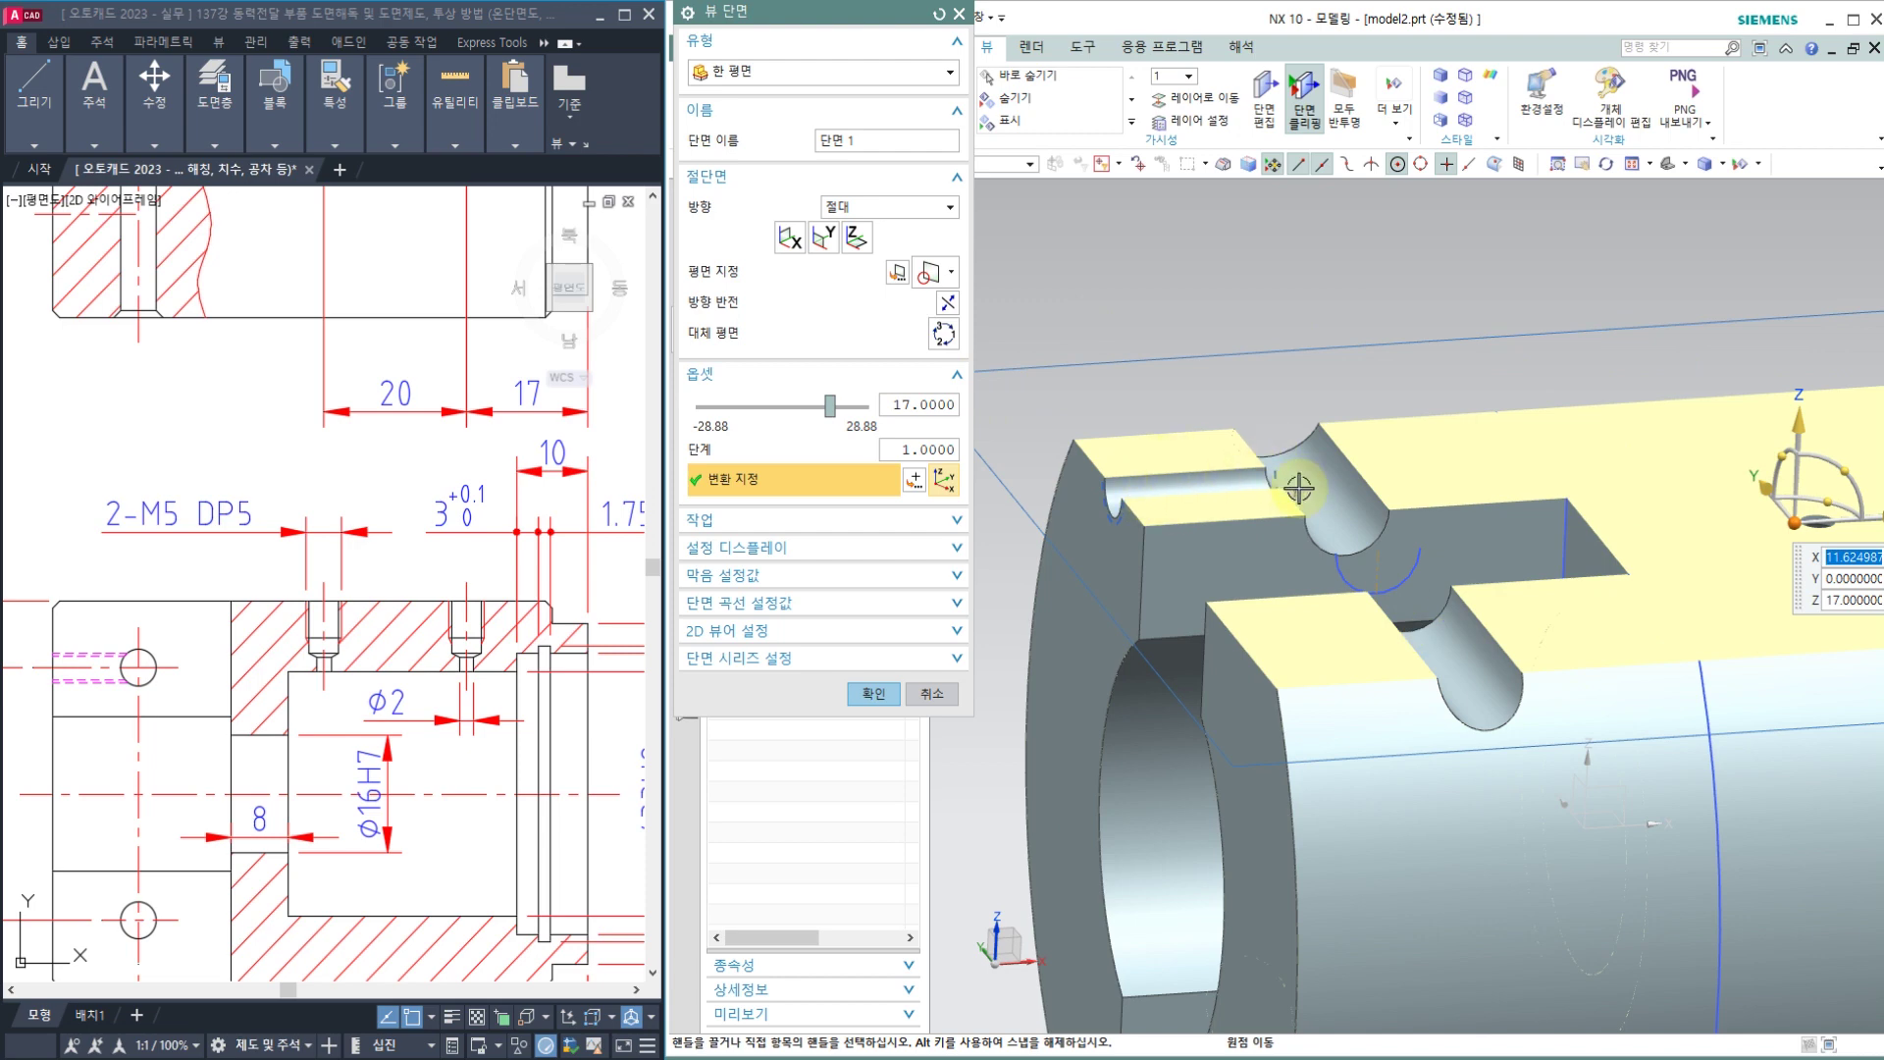
{"action": "middle_click_drag", "start_coordinate": [1269, 512], "coordinate": [1263, 553]}
{"action": "middle_click_drag", "start_coordinate": [1289, 640], "coordinate": [1255, 566]}
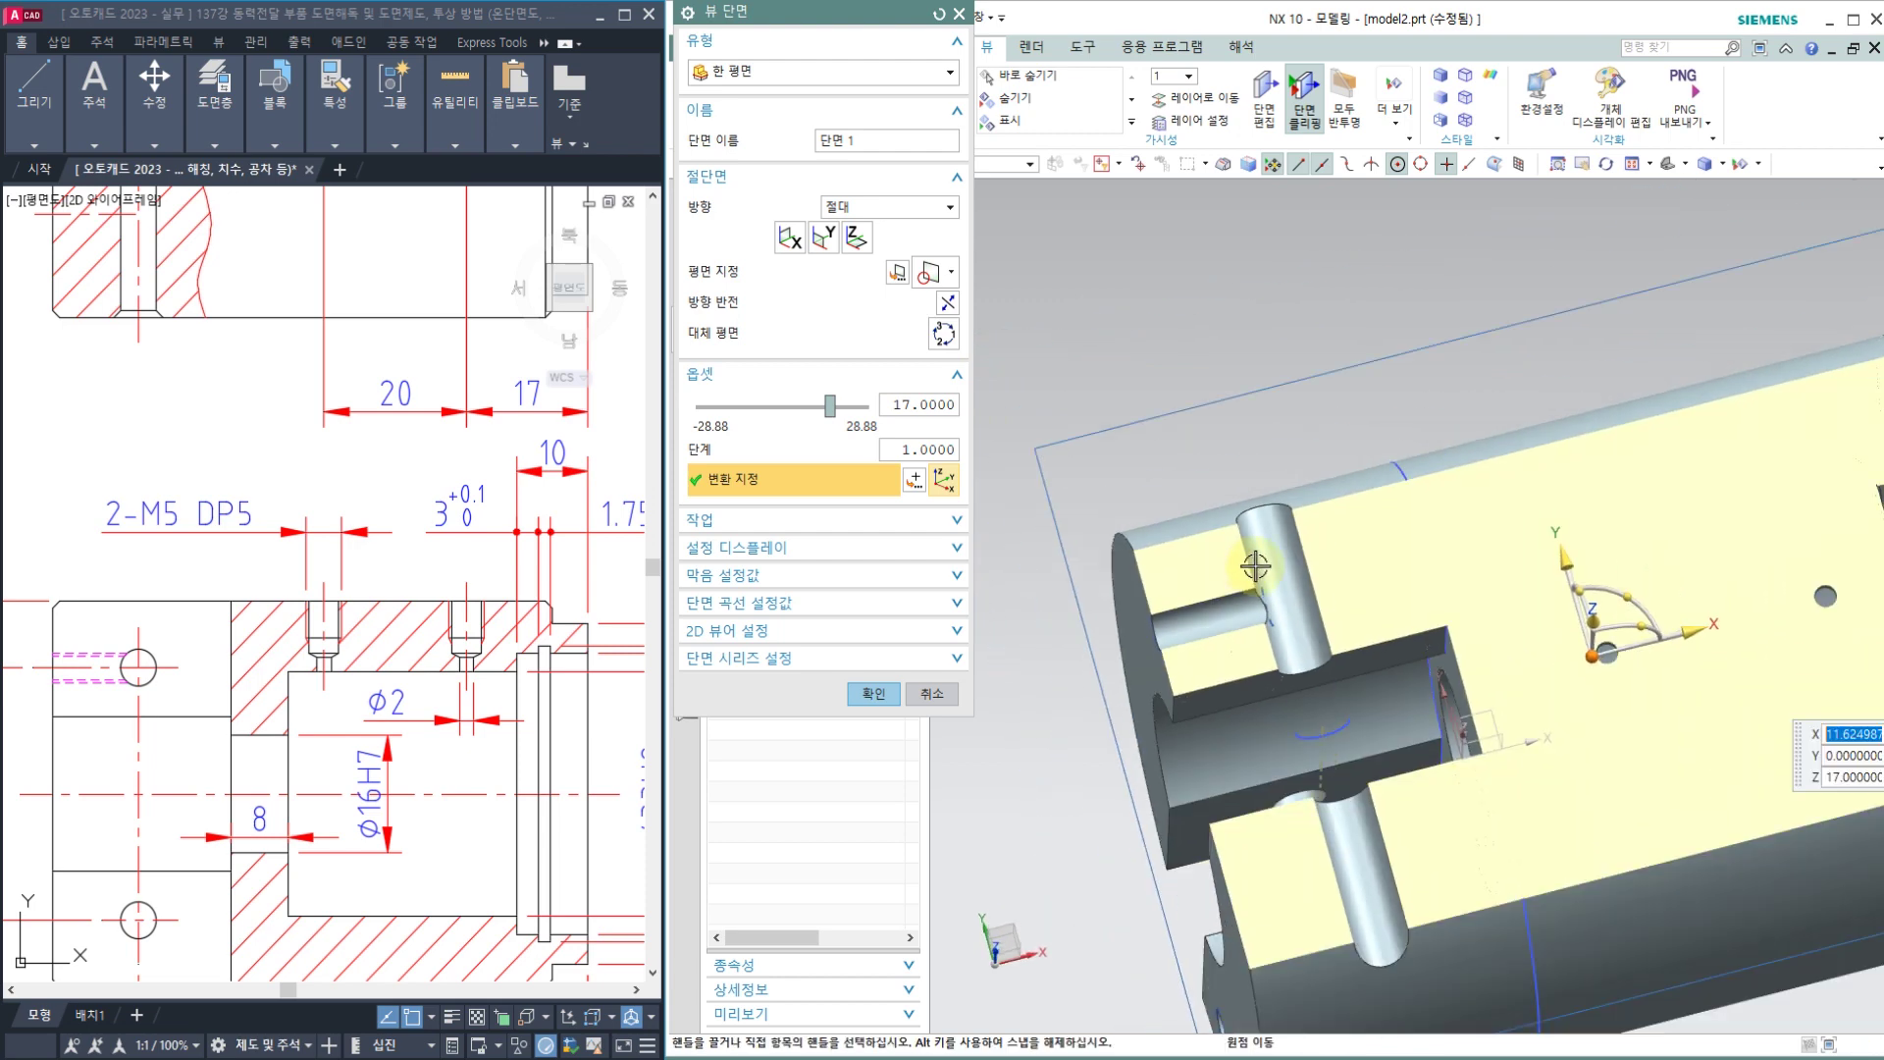
{"action": "middle_click_drag", "start_coordinate": [1315, 638], "coordinate": [1507, 602]}
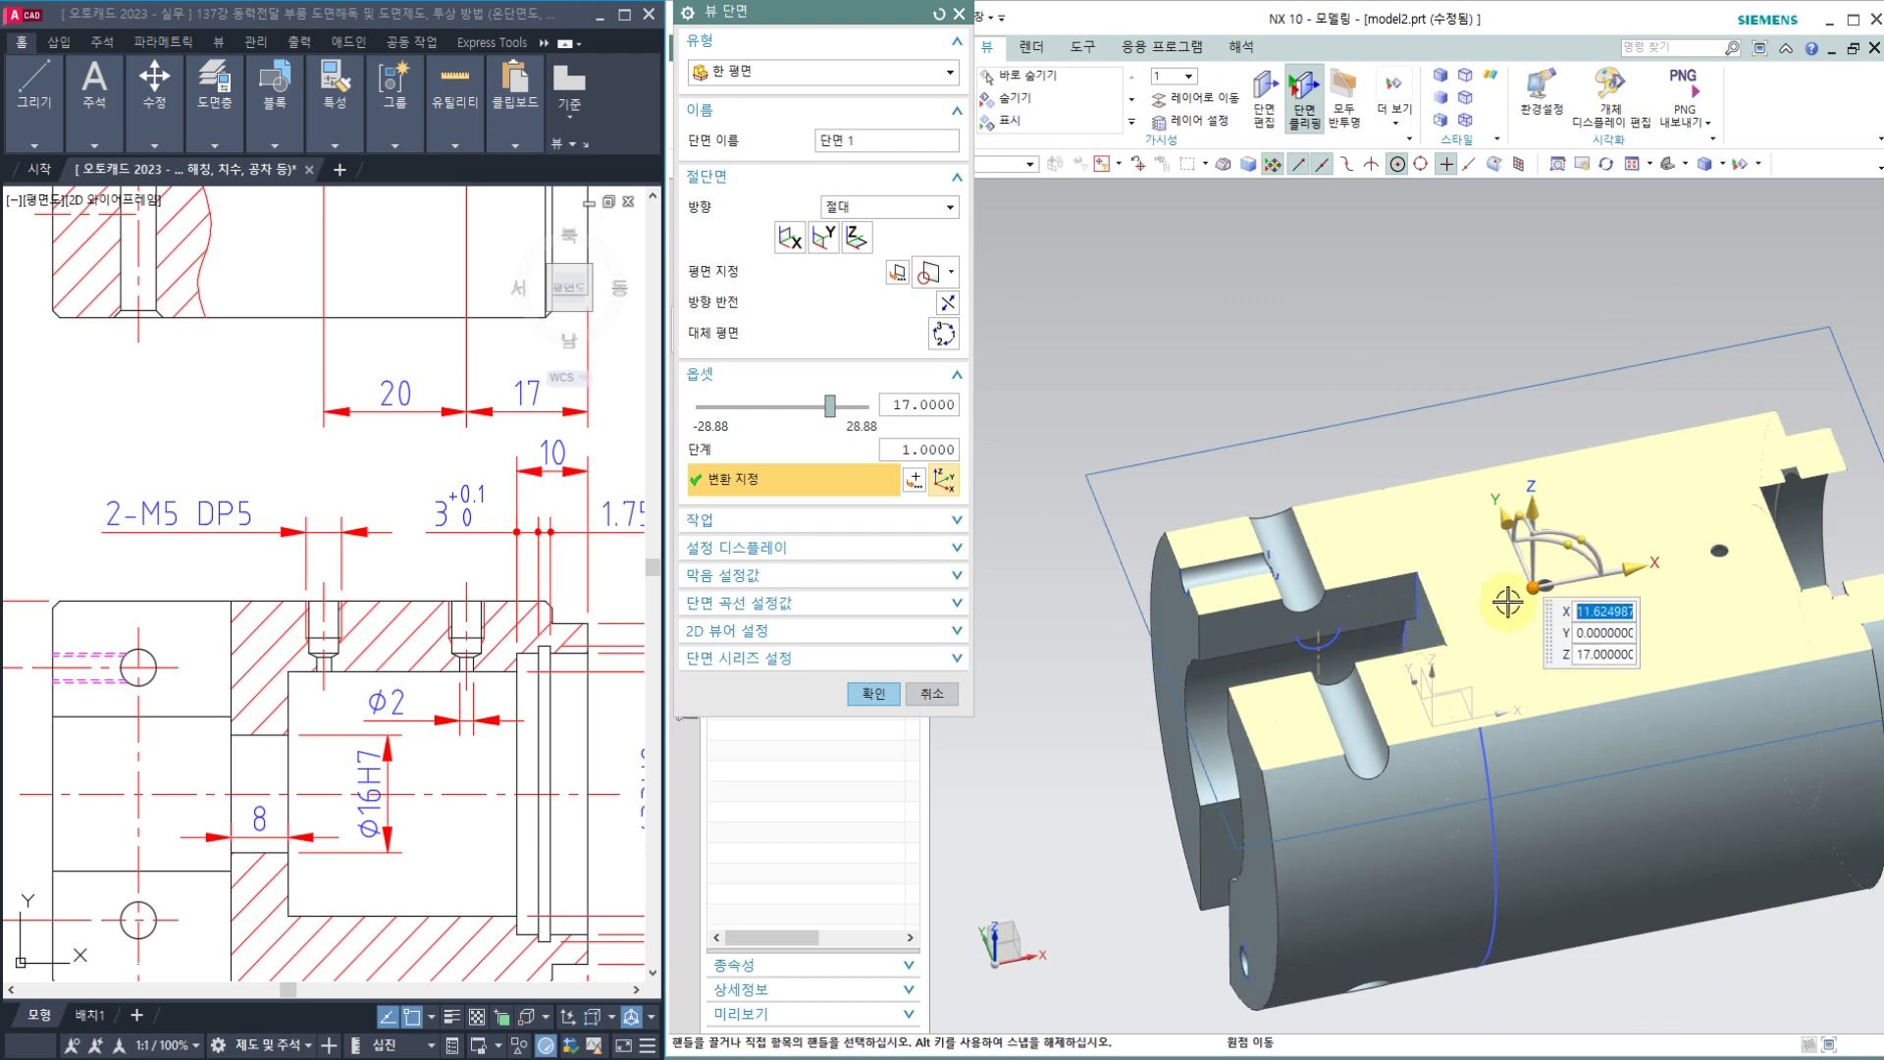
Step: Switch the section to the Y plane at zero offset, examine the M5 and Ø2 hole profiles, and discard the section
{"action": "left_click", "coordinate": [789, 238]}
{"action": "left_click", "coordinate": [824, 238]}
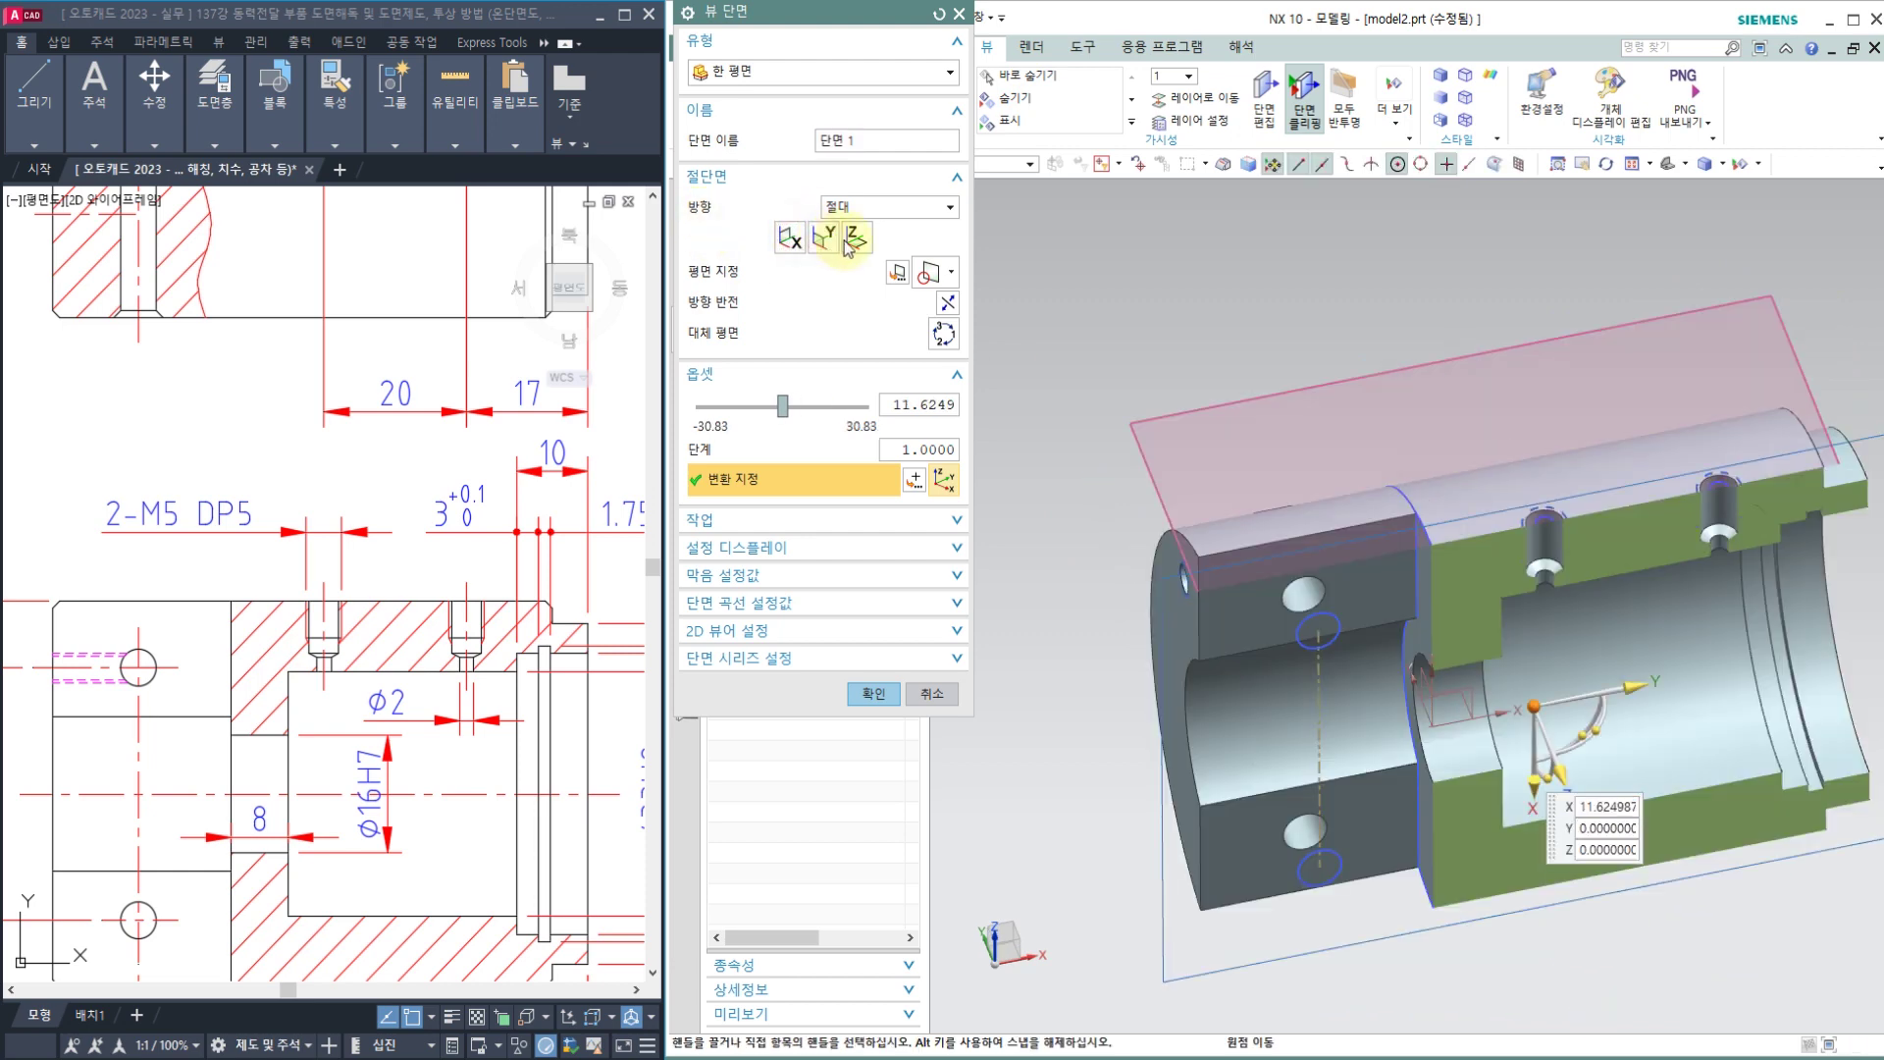
{"action": "left_click", "coordinate": [855, 238]}
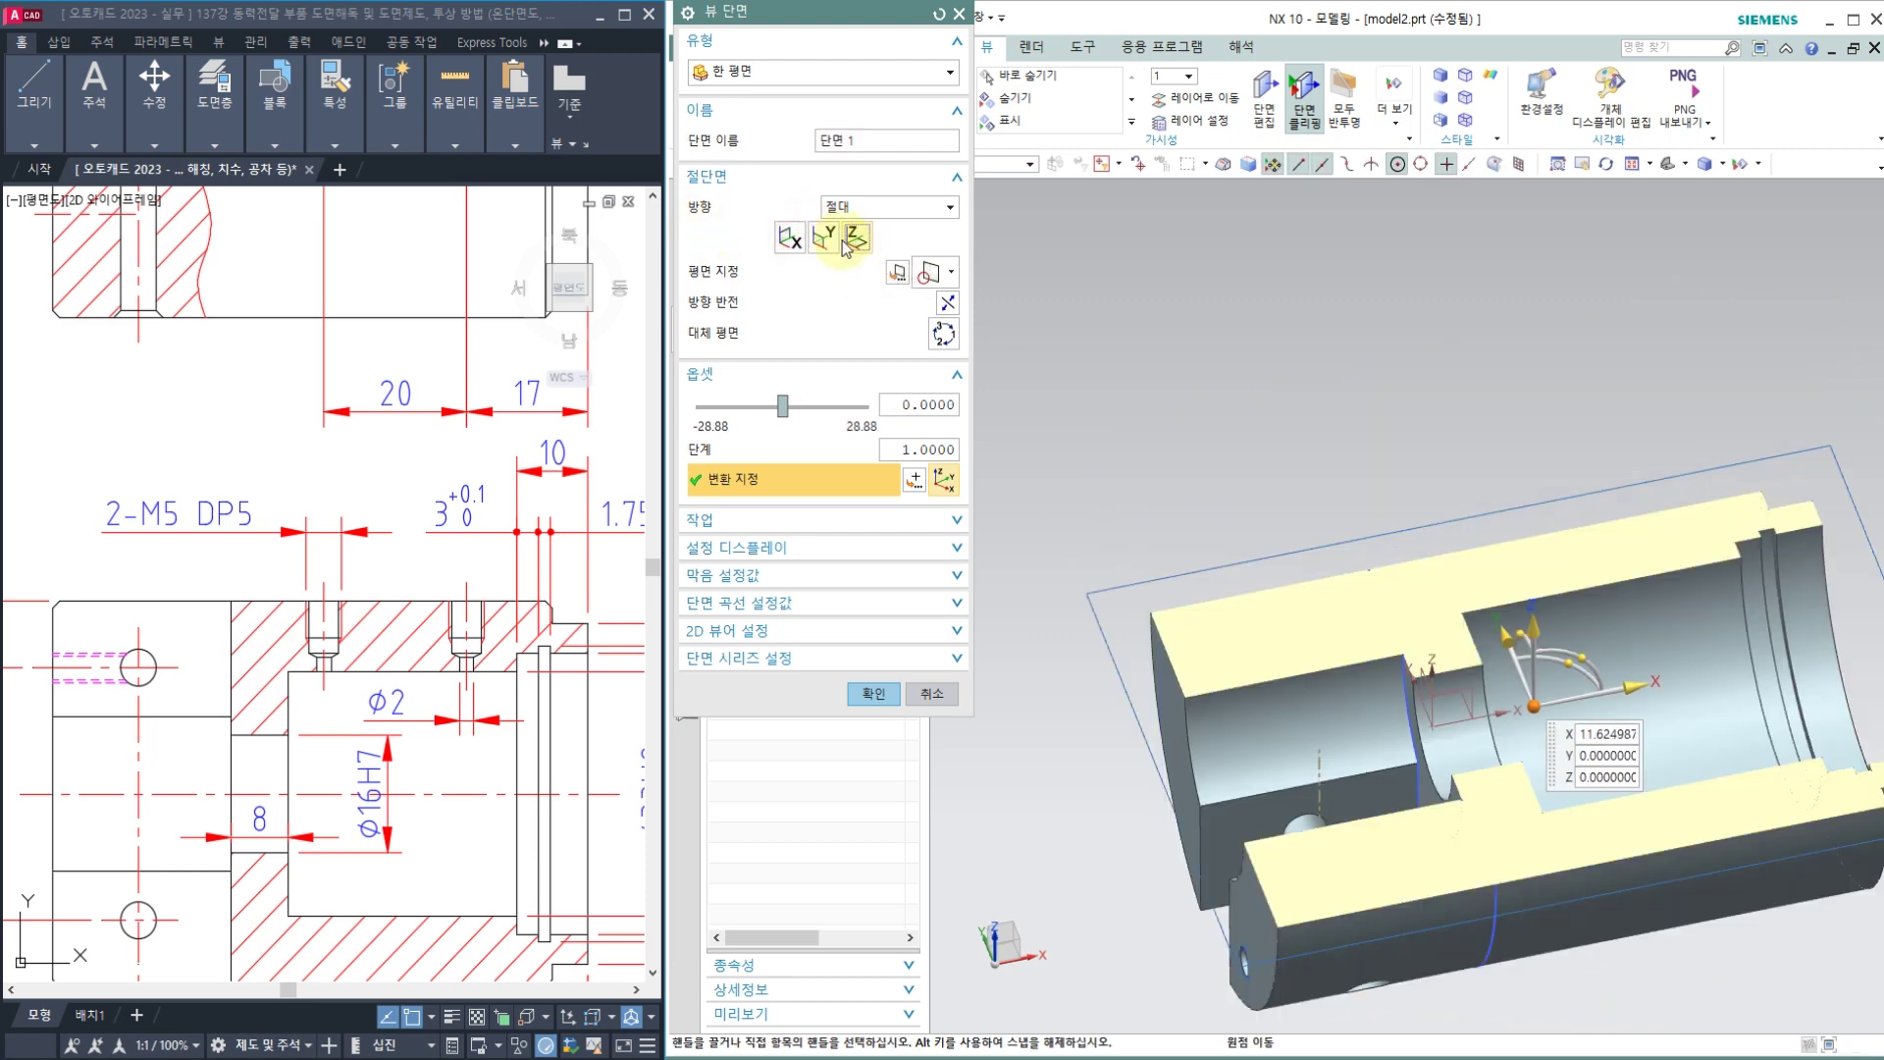
{"action": "left_click", "coordinate": [844, 242]}
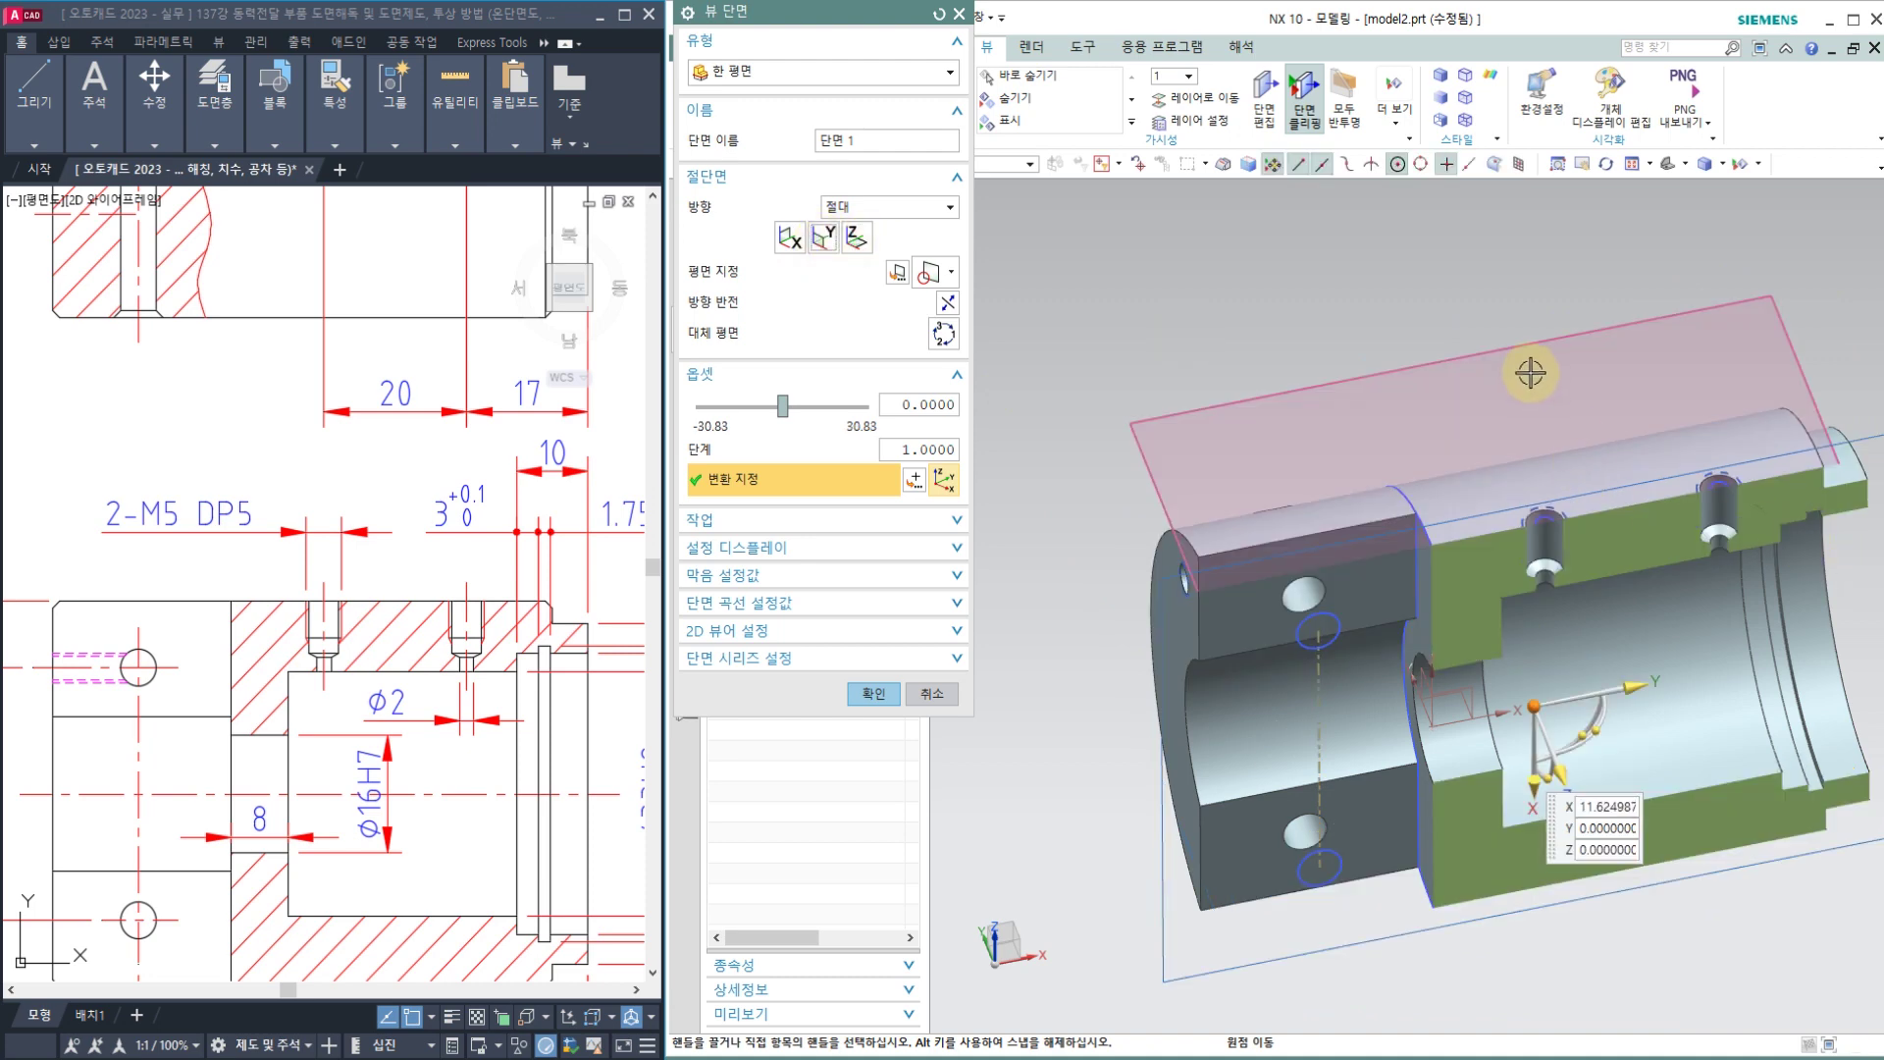
{"action": "middle_click_drag", "start_coordinate": [1499, 355], "coordinate": [1478, 326]}
{"action": "scroll", "coordinate": [1704, 539], "scroll_direction": "up", "scroll_amount": 5}
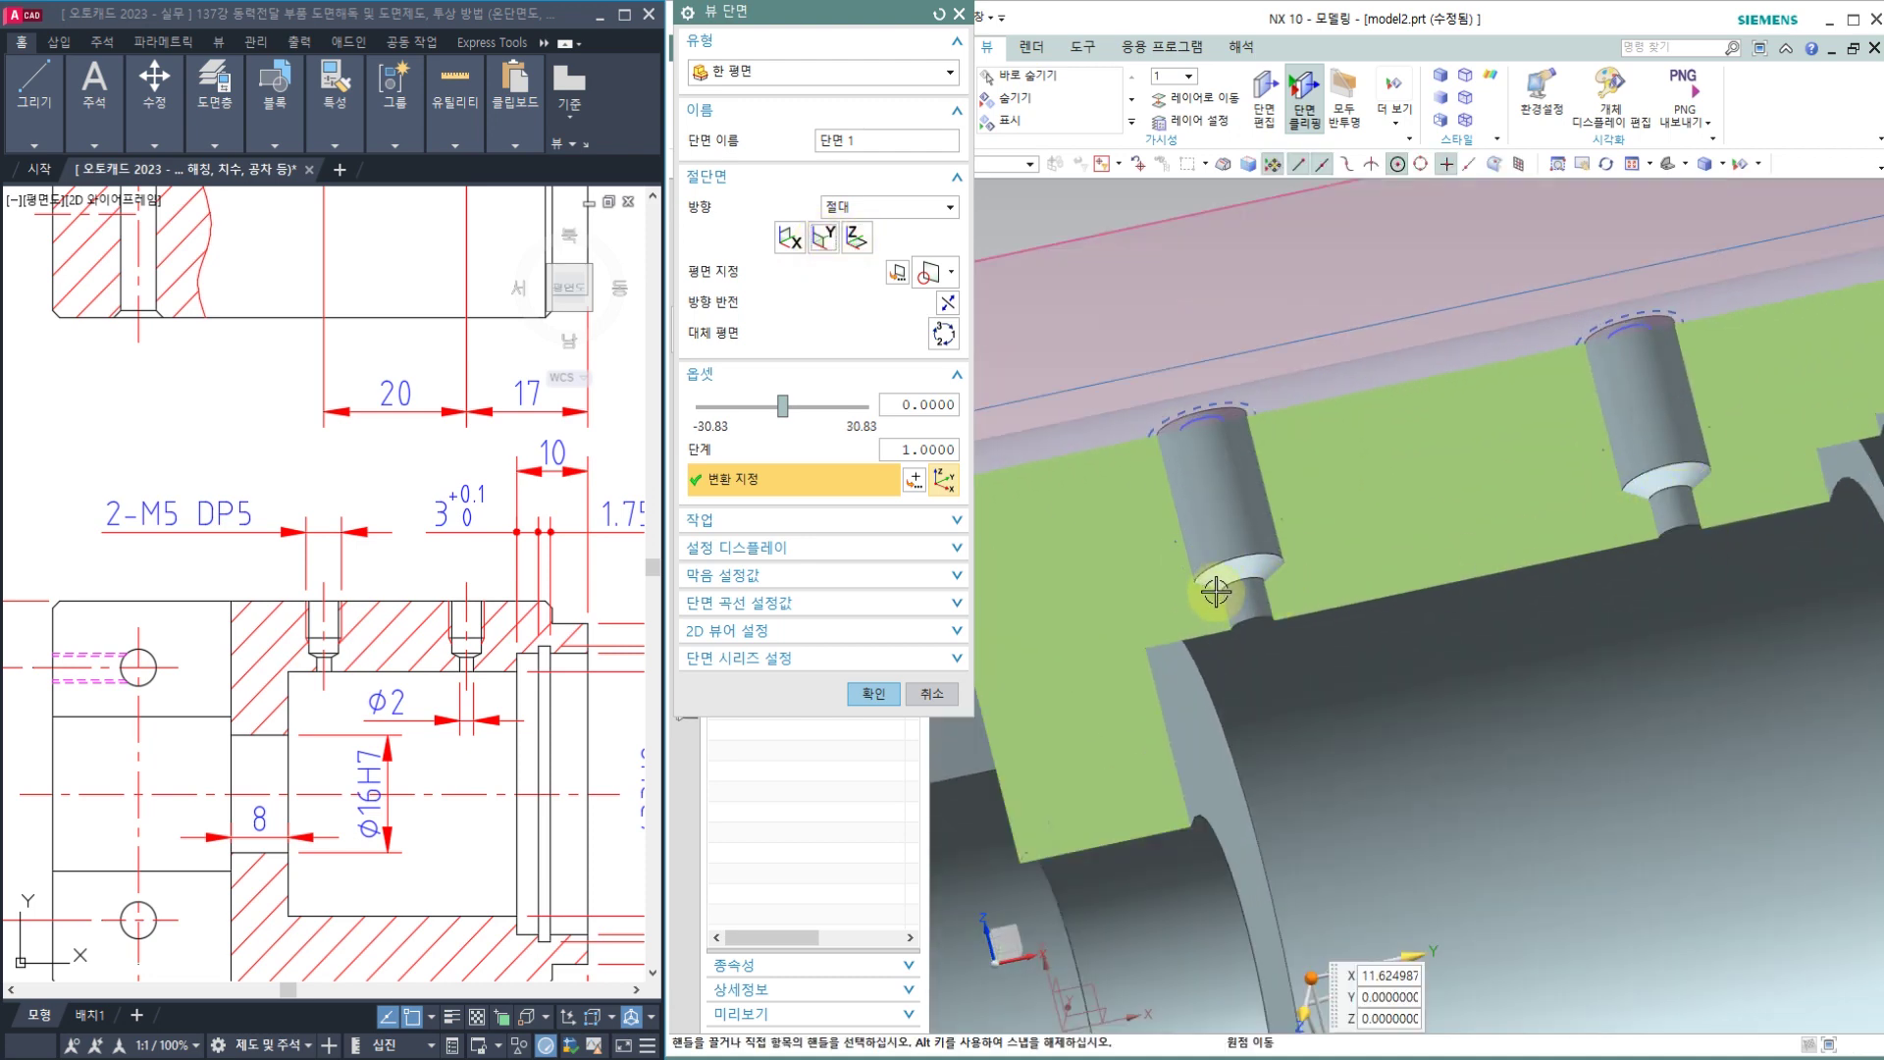
{"action": "left_click", "coordinate": [915, 703]}
{"action": "scroll", "coordinate": [1283, 455], "scroll_direction": "down", "scroll_amount": 5}
{"action": "scroll", "coordinate": [1285, 458], "scroll_direction": "down", "scroll_amount": 3}
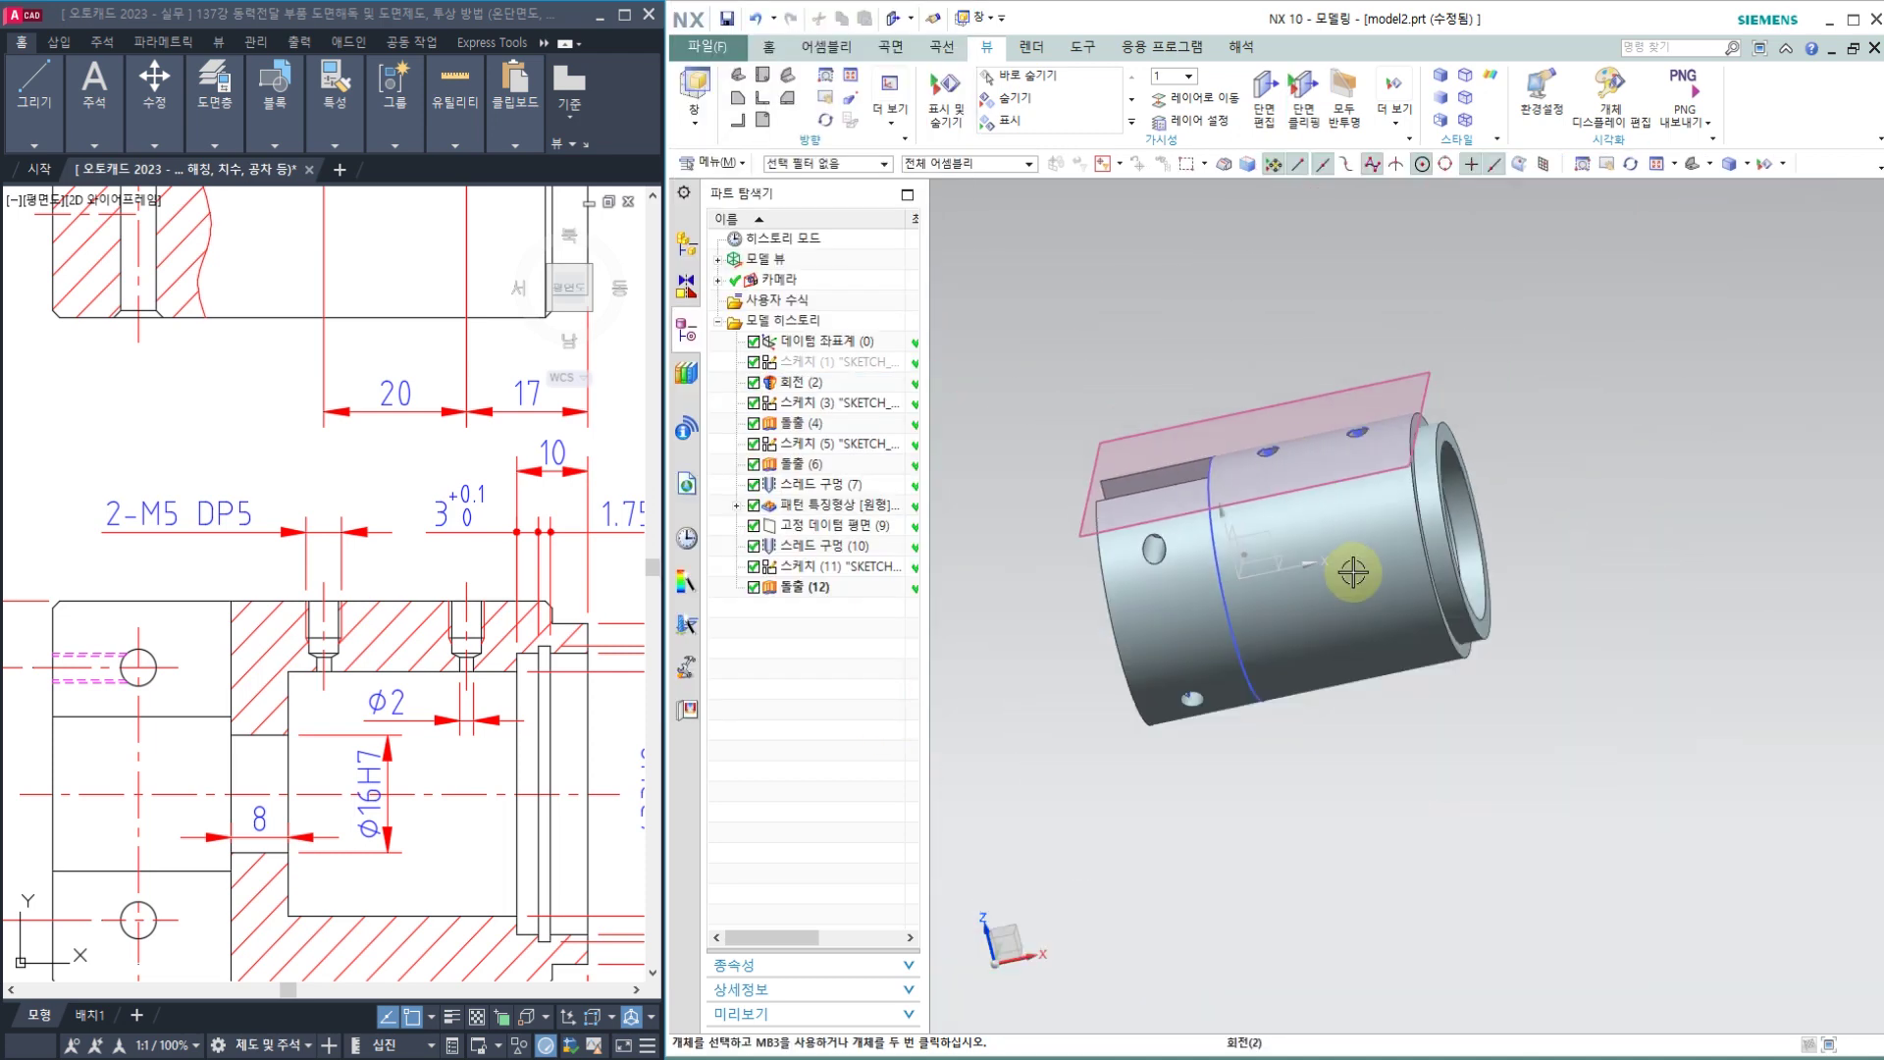
Step: Check the drawing's general notes for the chamfer specifications and examine the outer edges in the section view
{"action": "middle_click_drag", "start_coordinate": [1354, 572], "coordinate": [1422, 569]}
{"action": "left_click", "coordinate": [476, 710]}
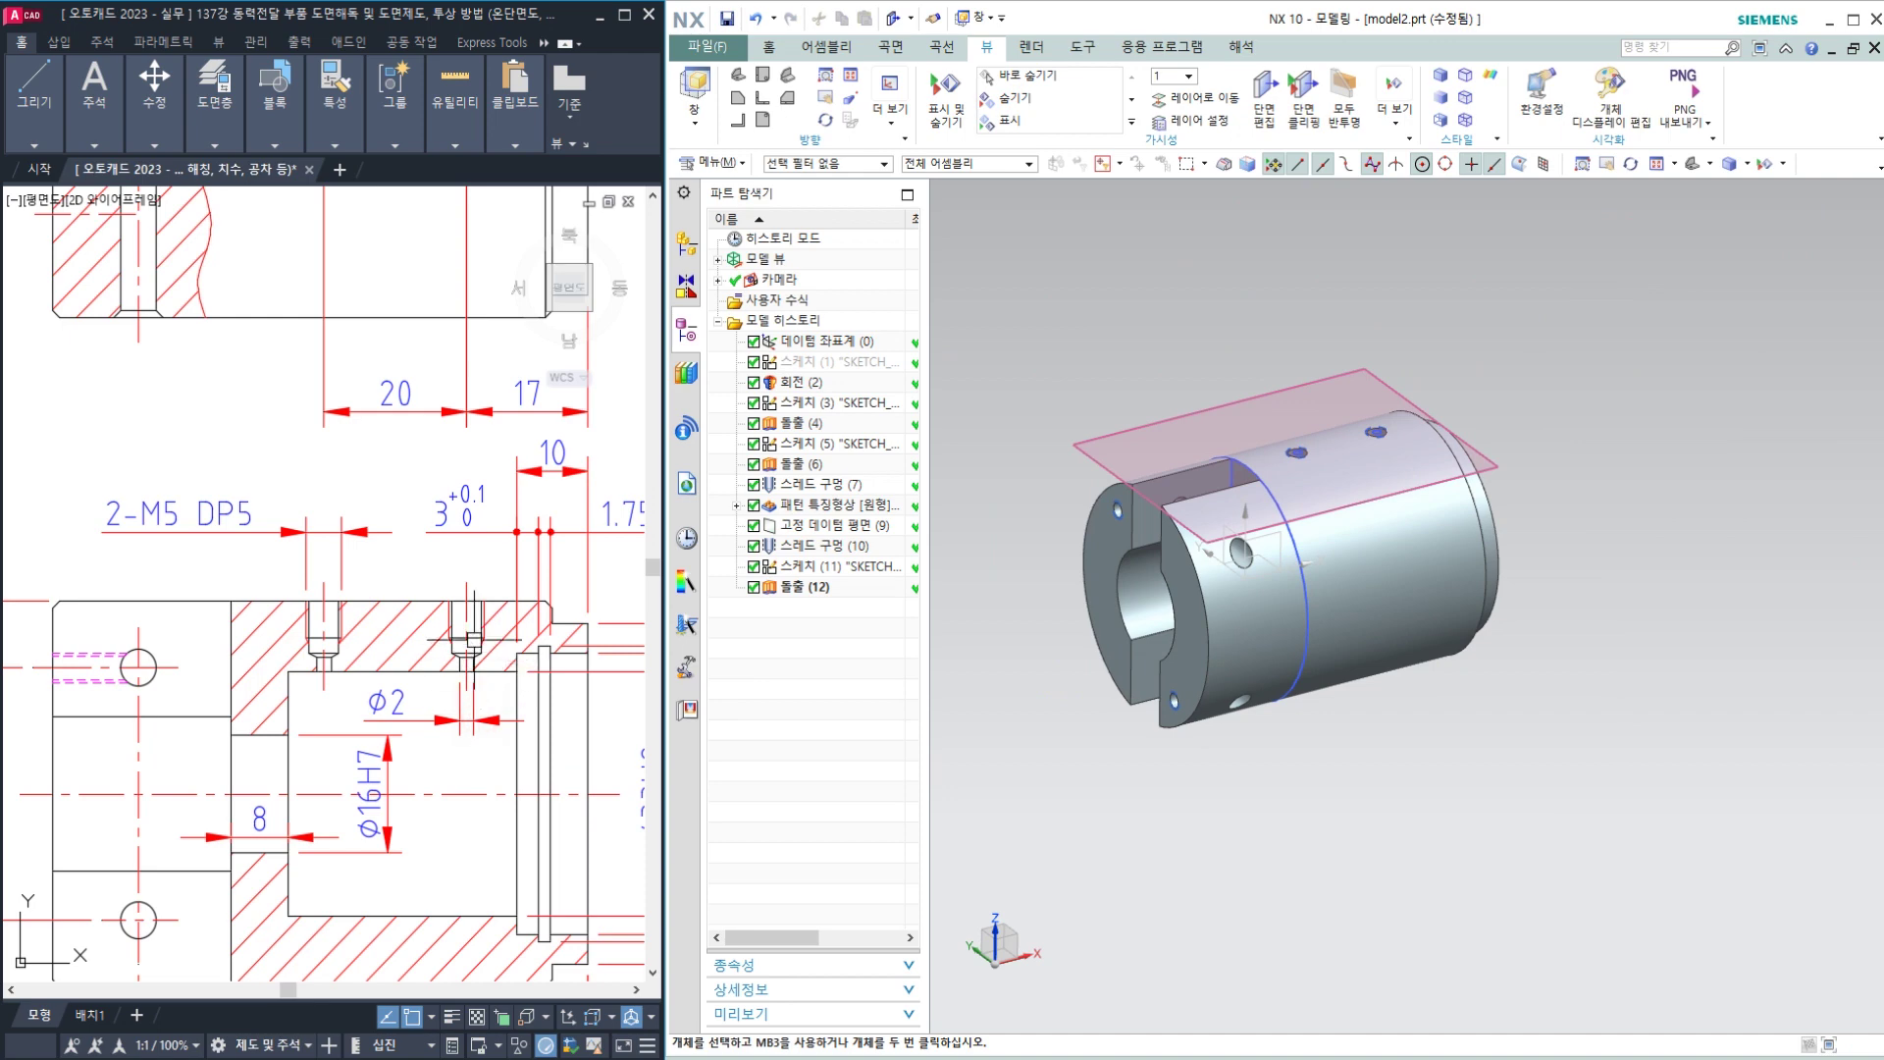
{"action": "scroll", "coordinate": [475, 640], "scroll_direction": "down", "scroll_amount": 2}
{"action": "scroll", "coordinate": [544, 655], "scroll_direction": "up", "scroll_amount": 2}
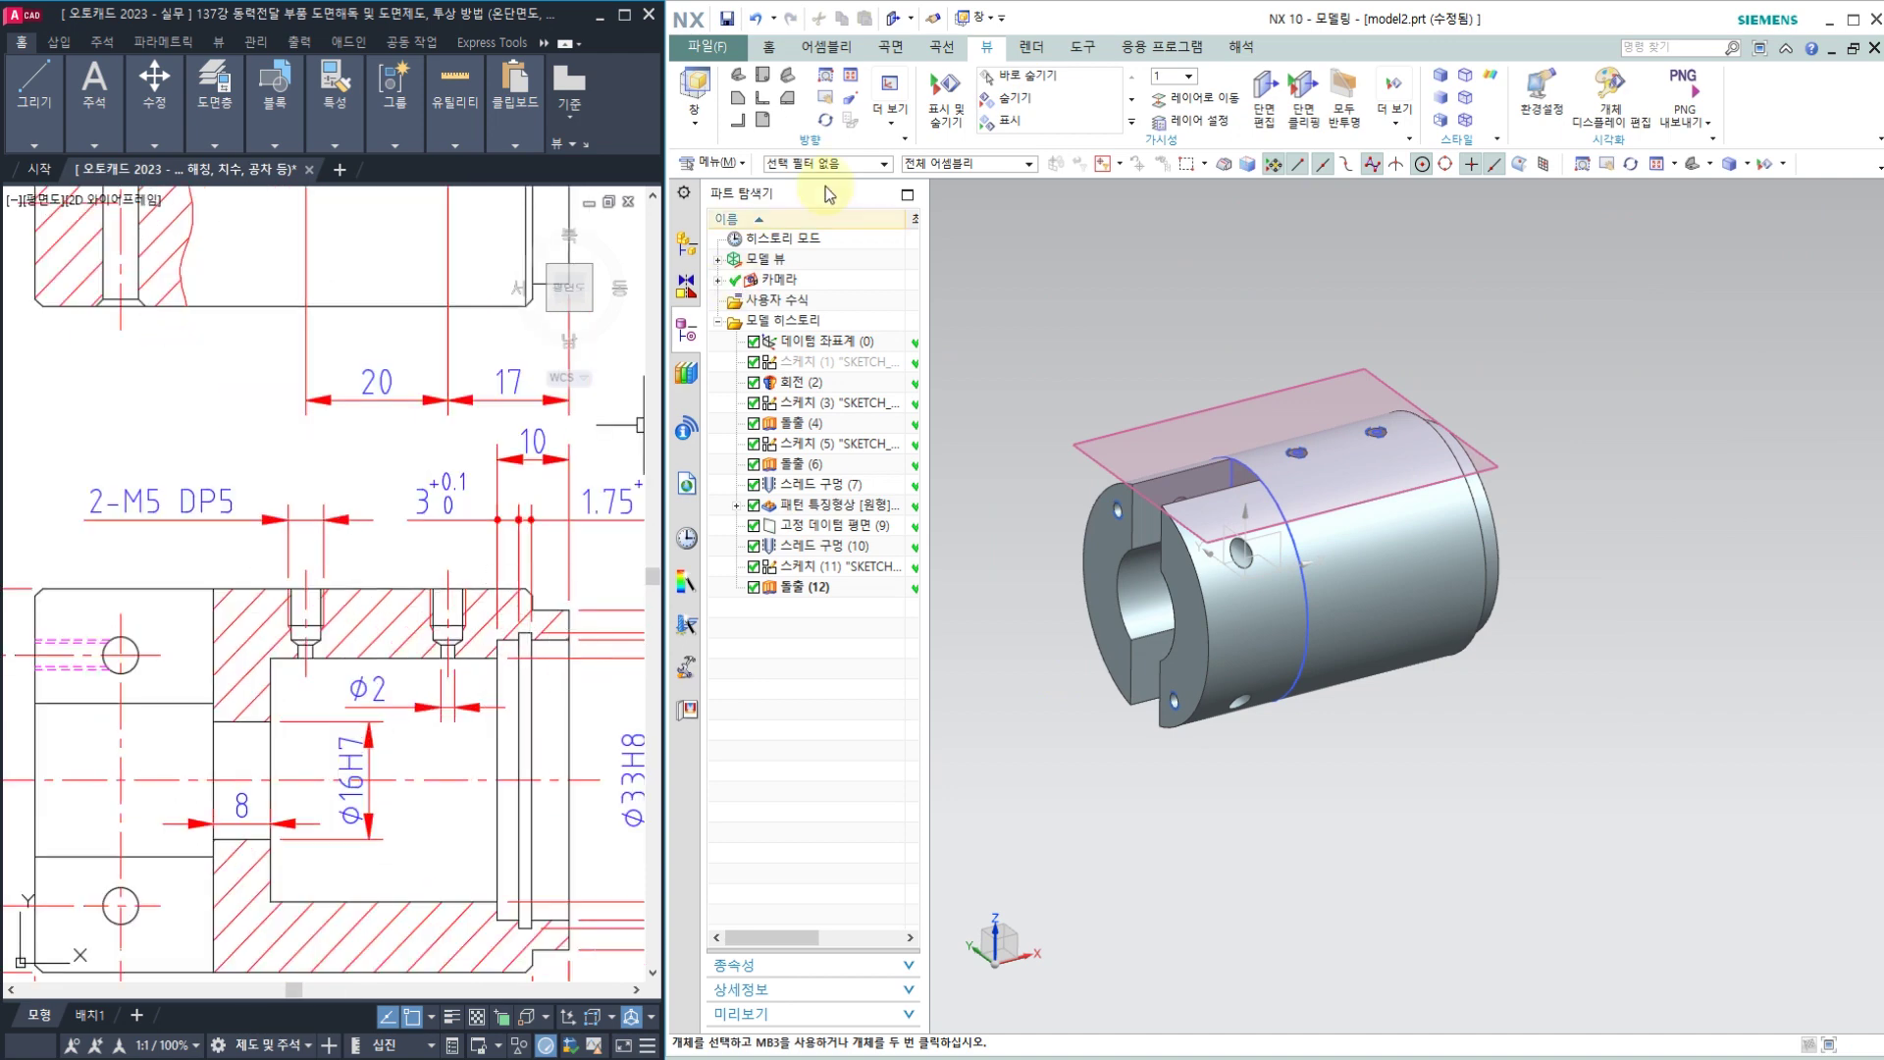
{"action": "left_click", "coordinate": [768, 49]}
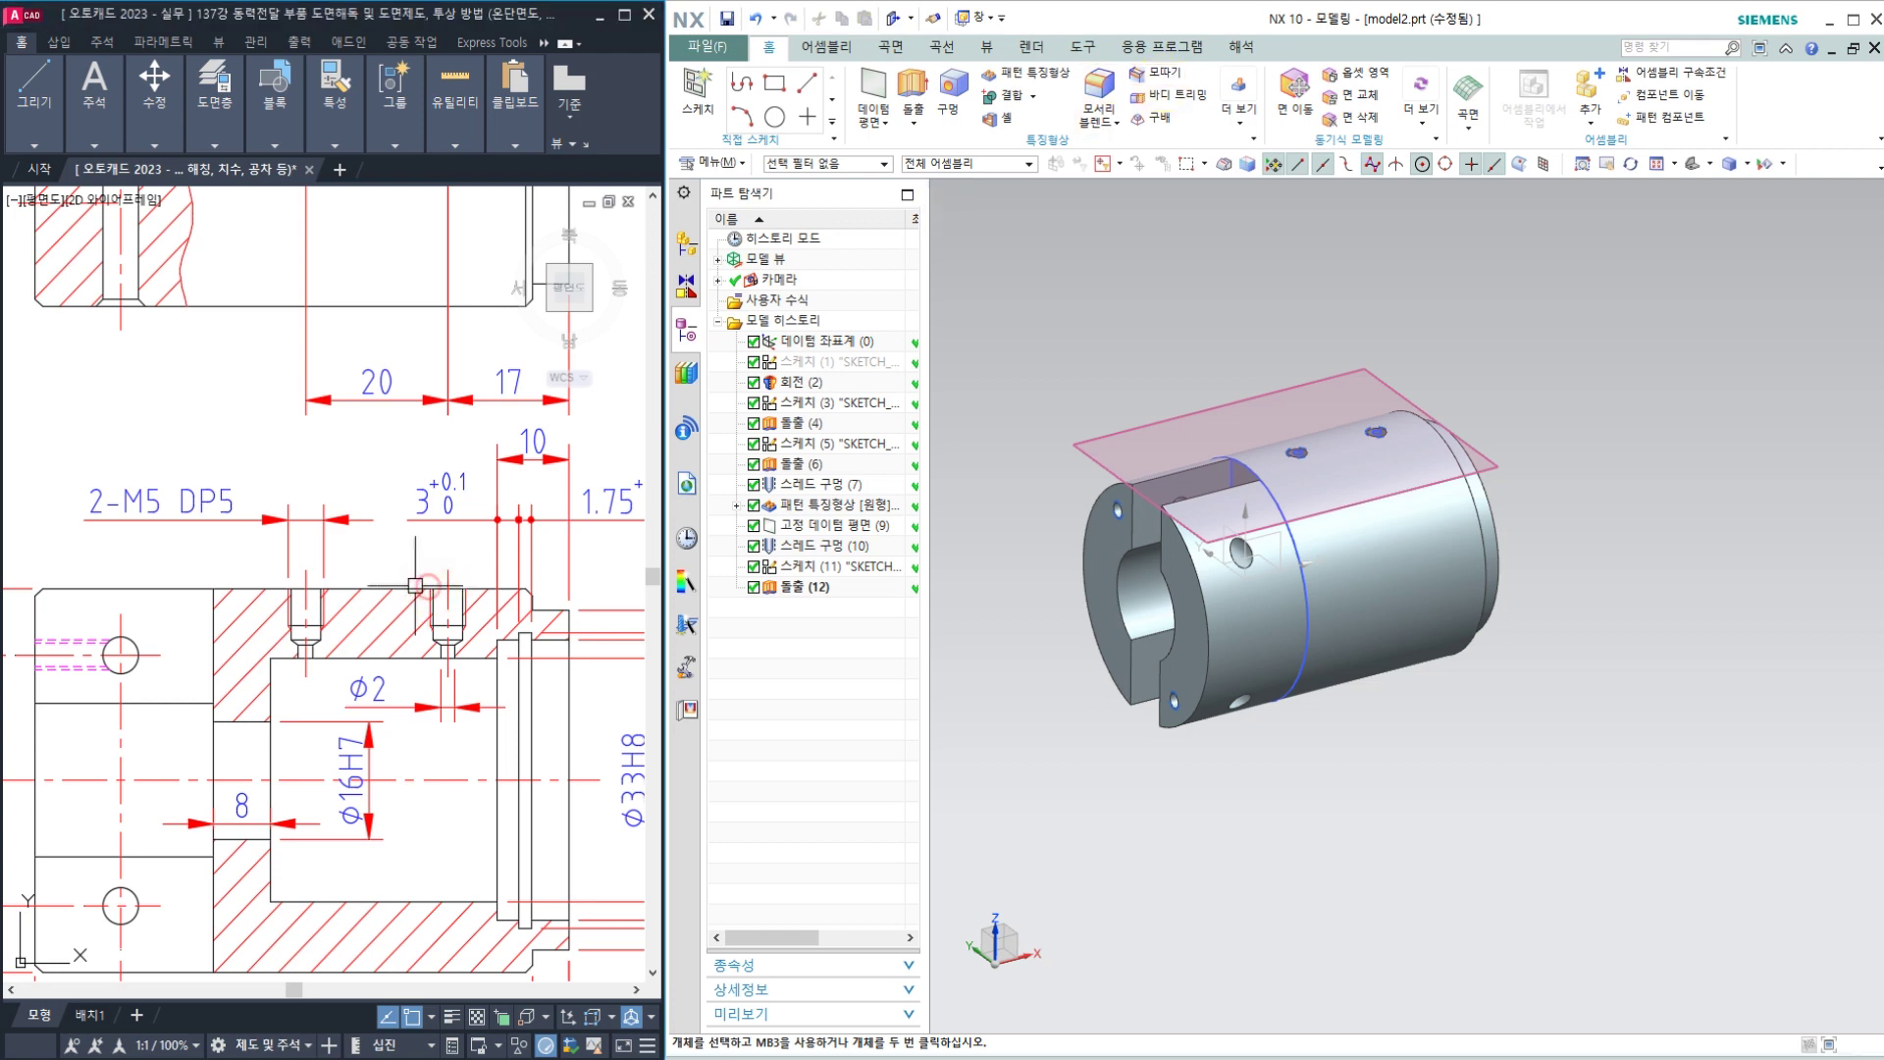
{"action": "scroll", "coordinate": [199, 514], "scroll_direction": "down", "scroll_amount": 5}
{"action": "scroll", "coordinate": [199, 517], "scroll_direction": "up", "scroll_amount": 5}
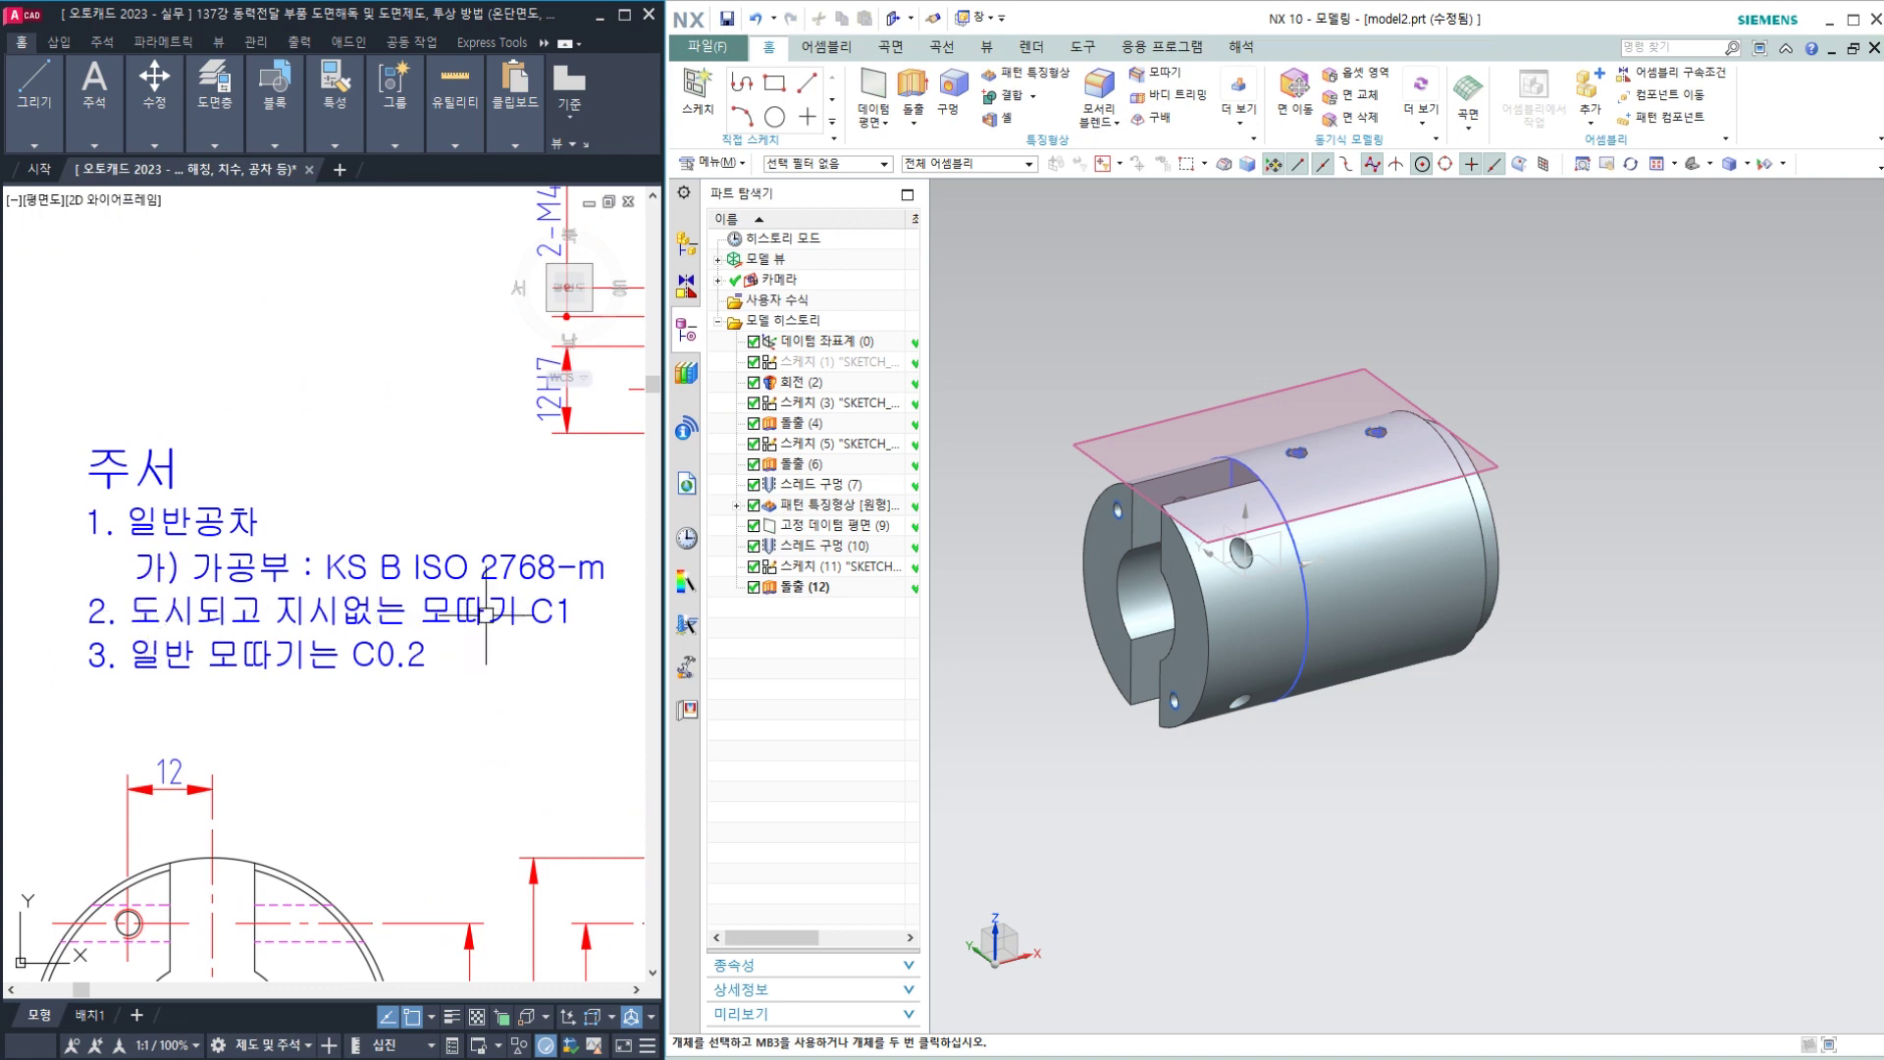
{"action": "middle_click_drag", "start_coordinate": [405, 727], "coordinate": [302, 628]}
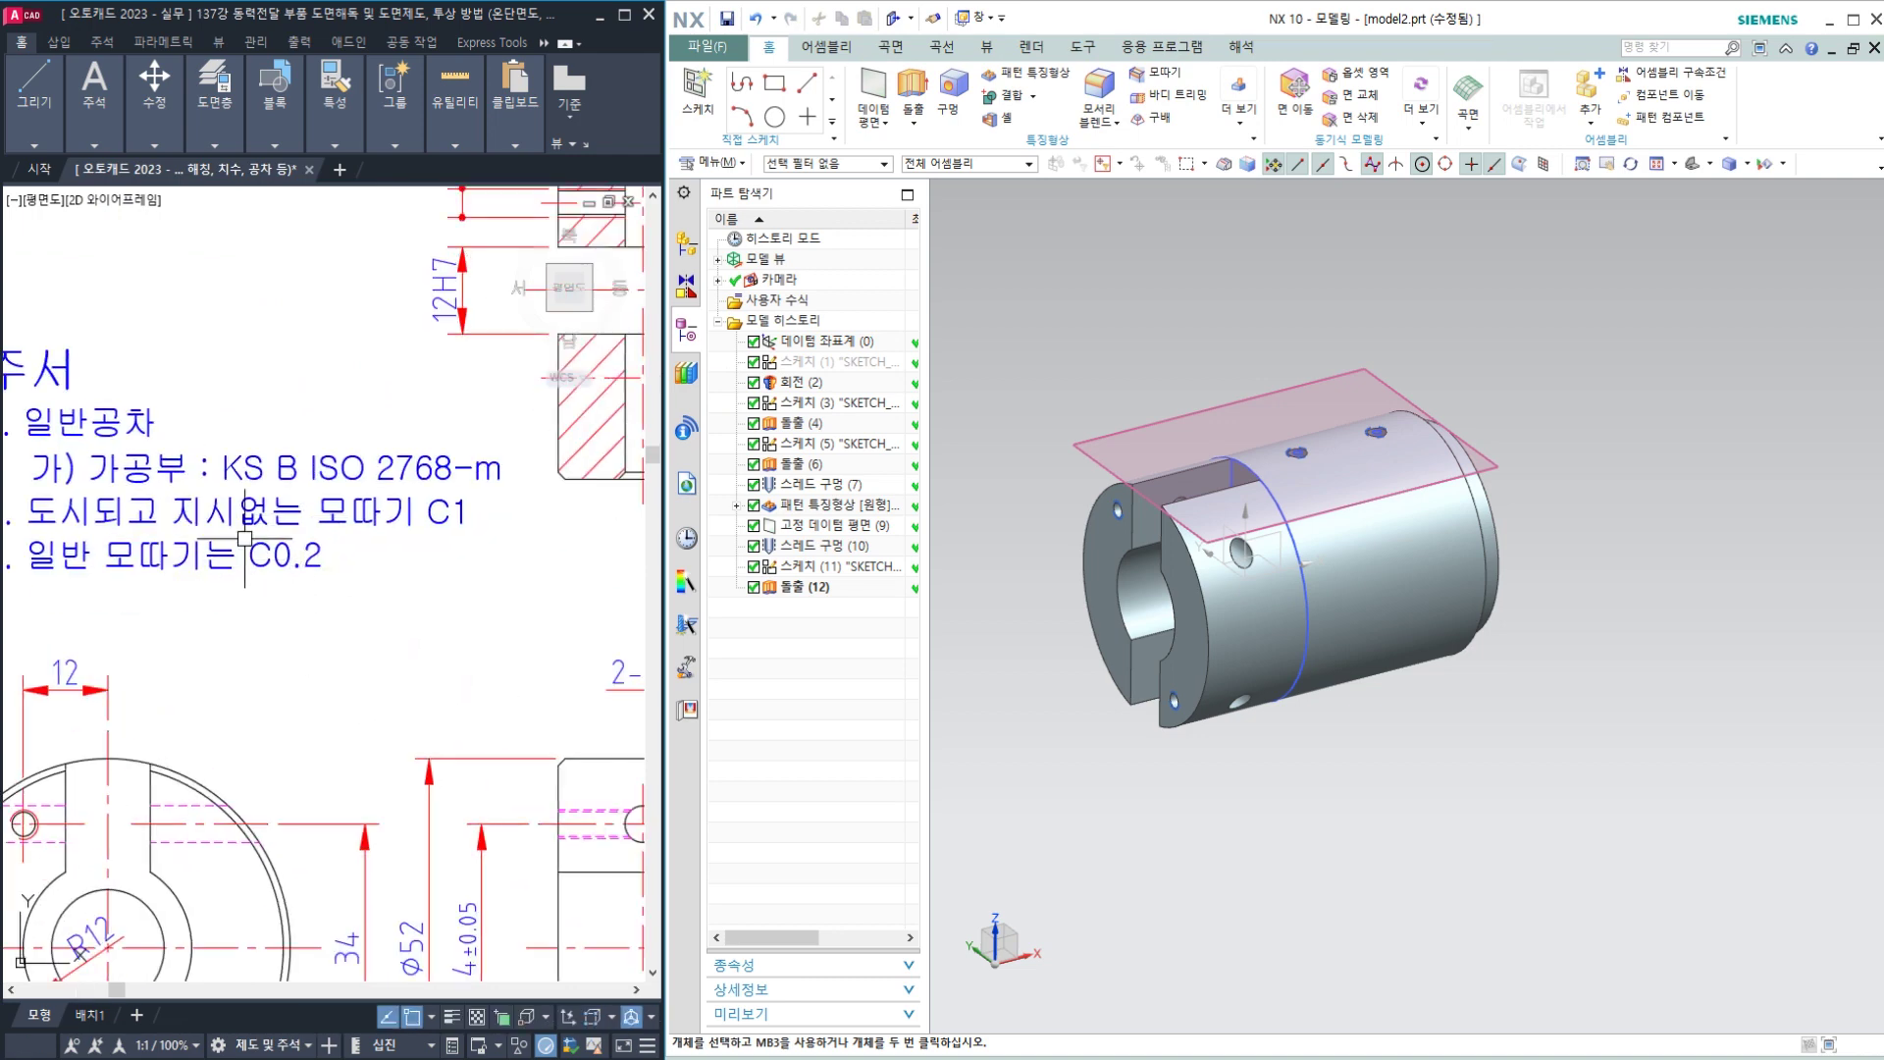
{"action": "middle_click_drag", "start_coordinate": [417, 649], "coordinate": [231, 555]}
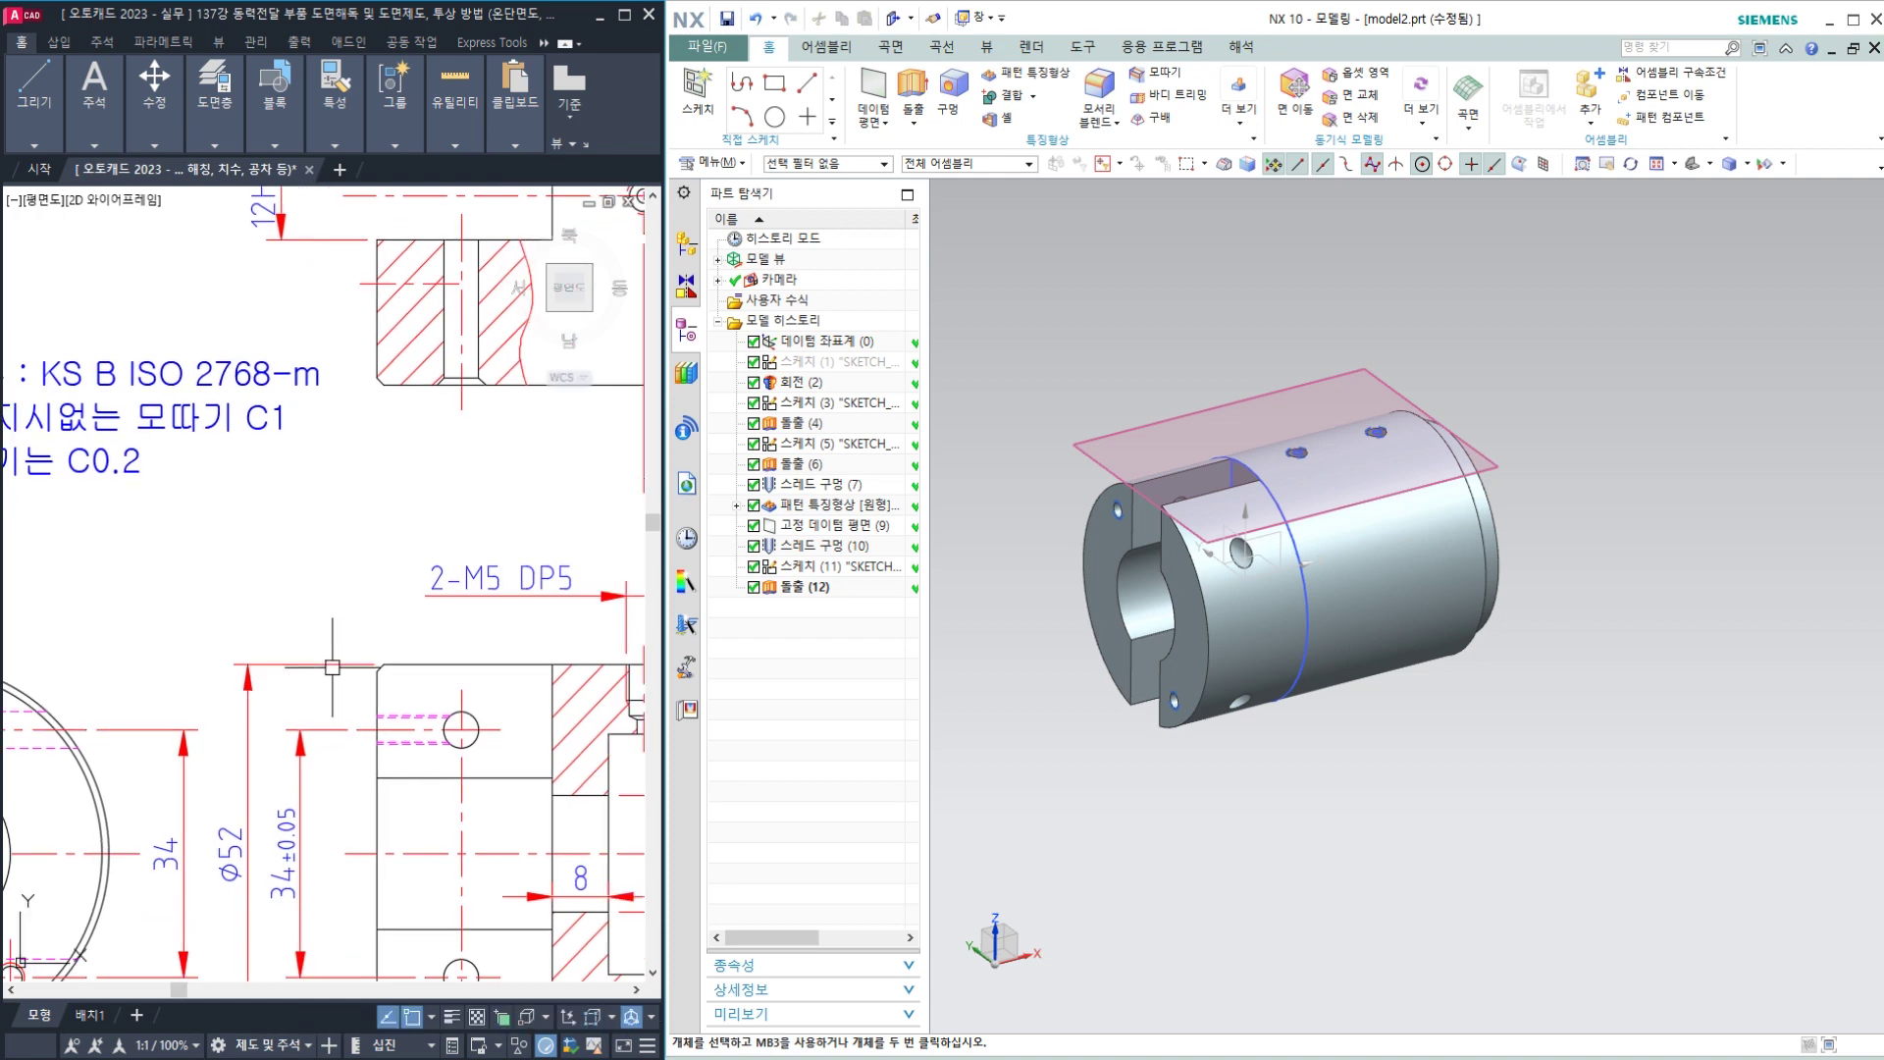
Step: Chamfer the outer circular edge at the stepped bore end symmetrically with a 1 mm distance
{"action": "mouse_move", "coordinate": [512, 677]}
{"action": "middle_mouse_down"}
{"action": "mouse_move", "coordinate": [346, 510]}
{"action": "mouse_move", "coordinate": [106, 509]}
{"action": "middle_mouse_up"}
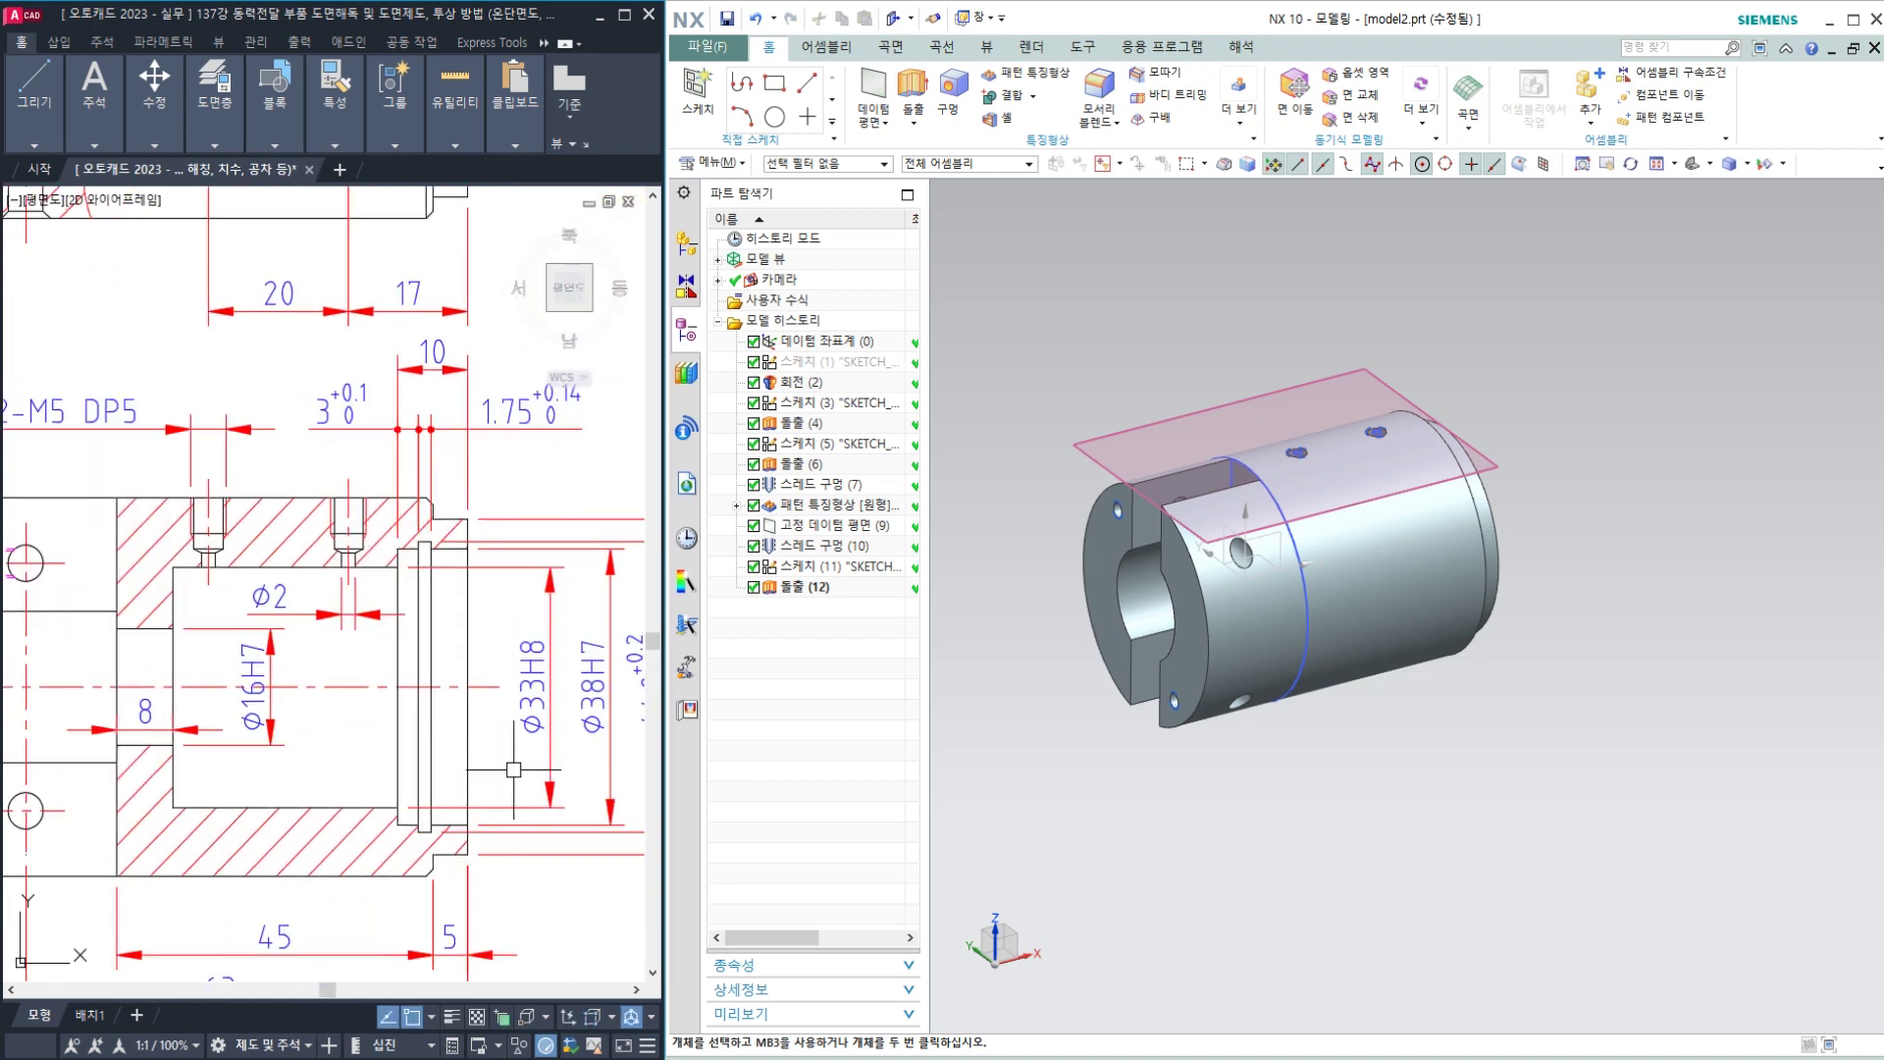
{"action": "left_click", "coordinate": [1146, 74]}
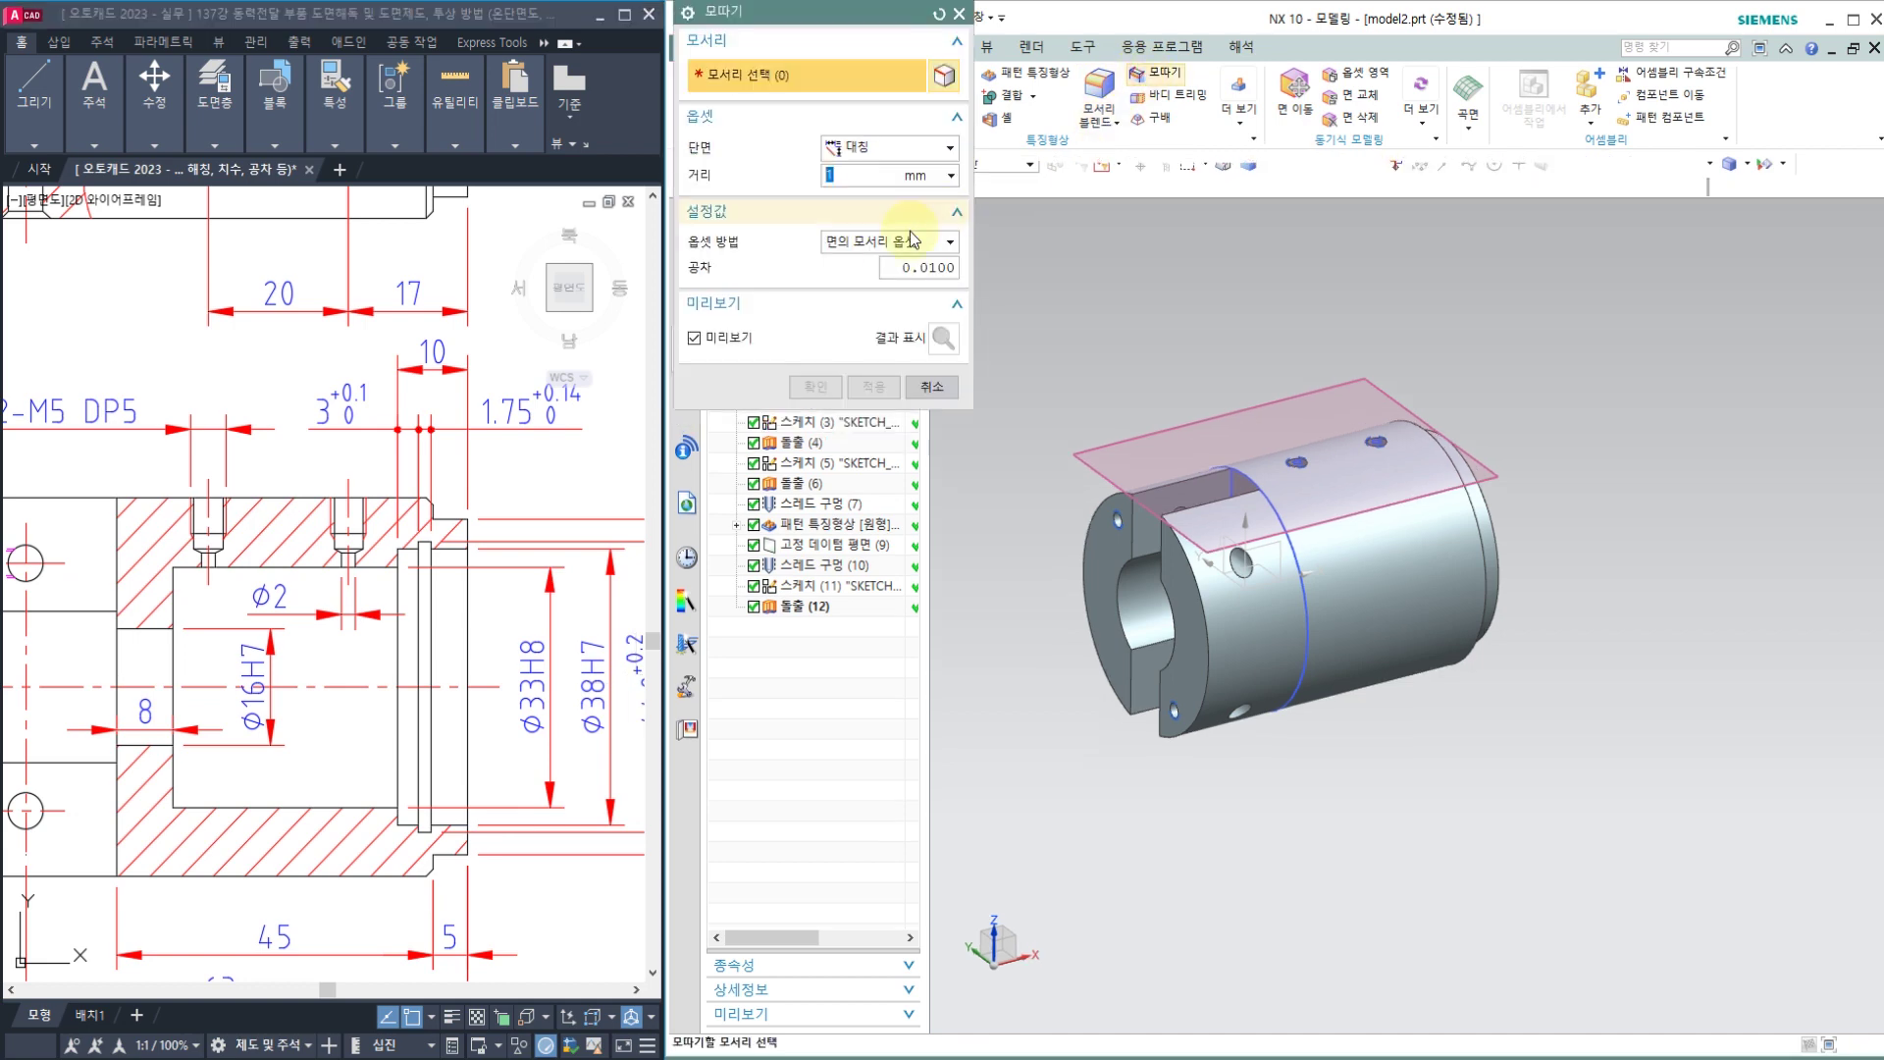
{"action": "scroll", "coordinate": [1526, 452], "scroll_direction": "up", "scroll_amount": 3}
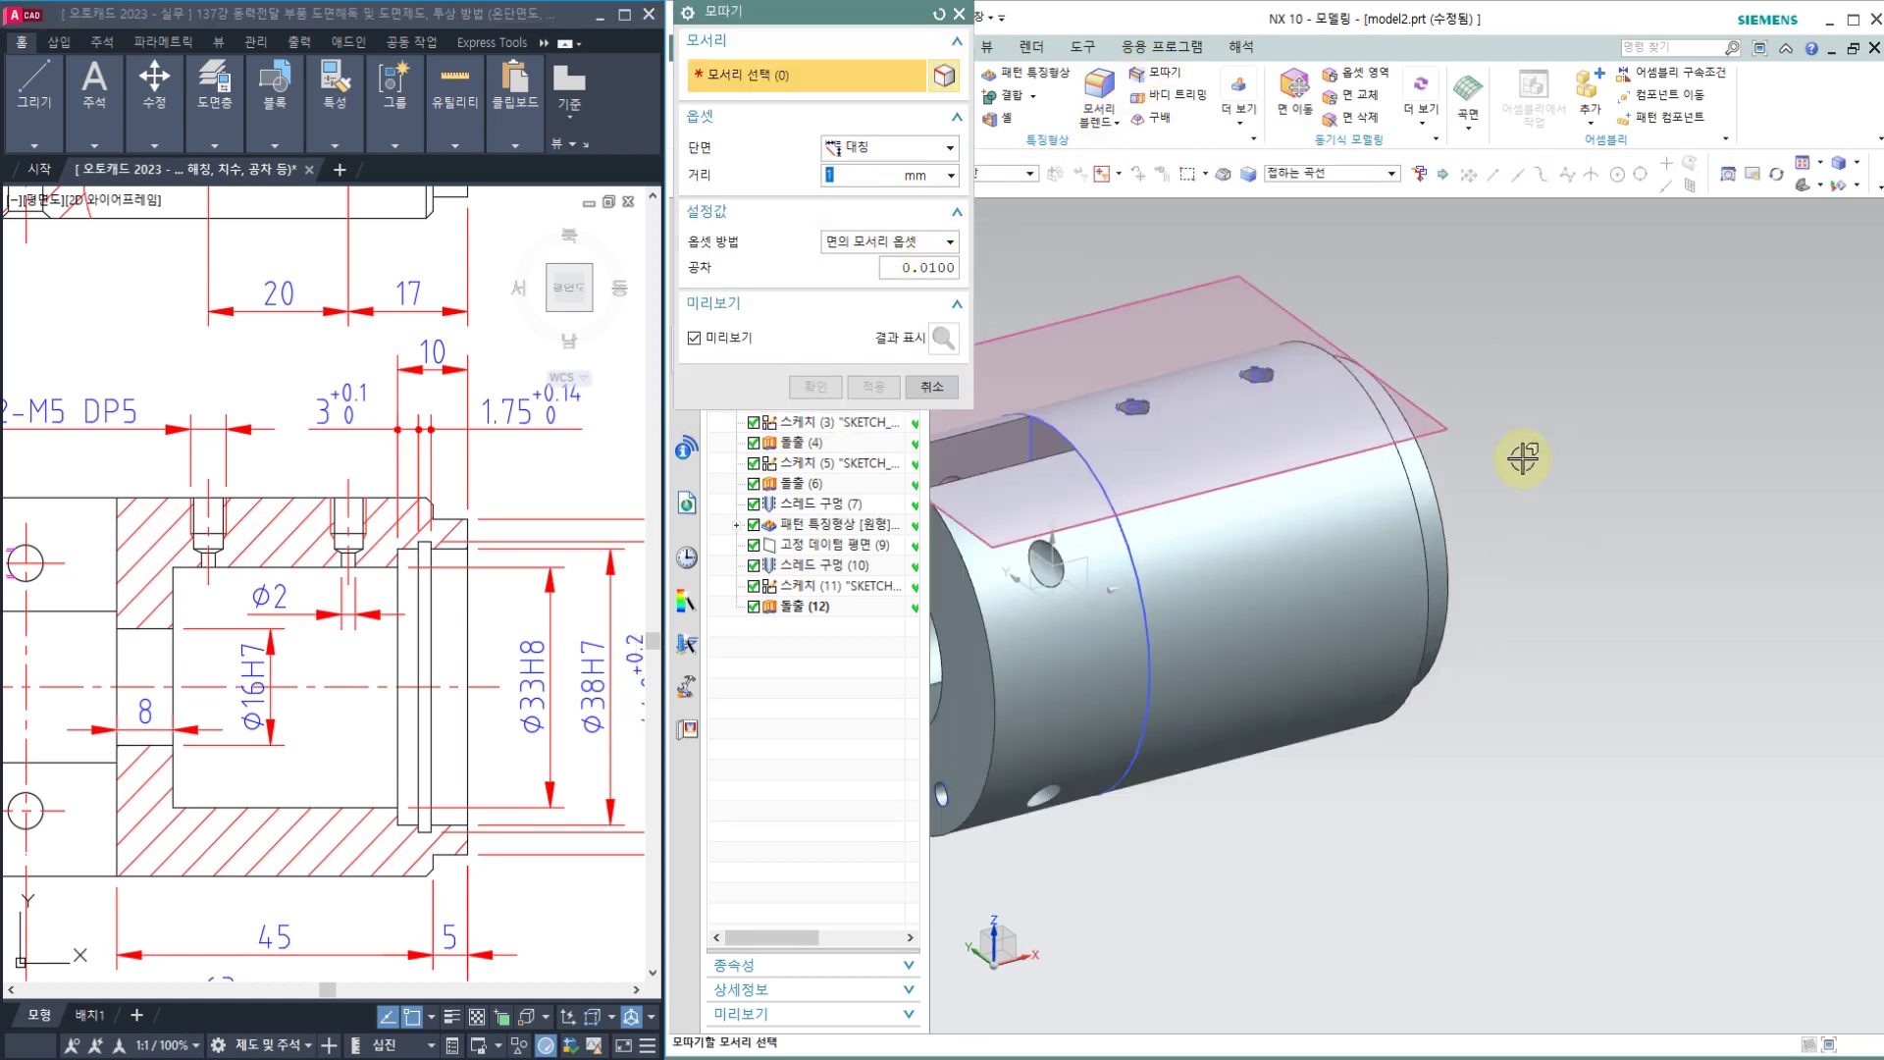
{"action": "left_click", "coordinate": [1409, 485]}
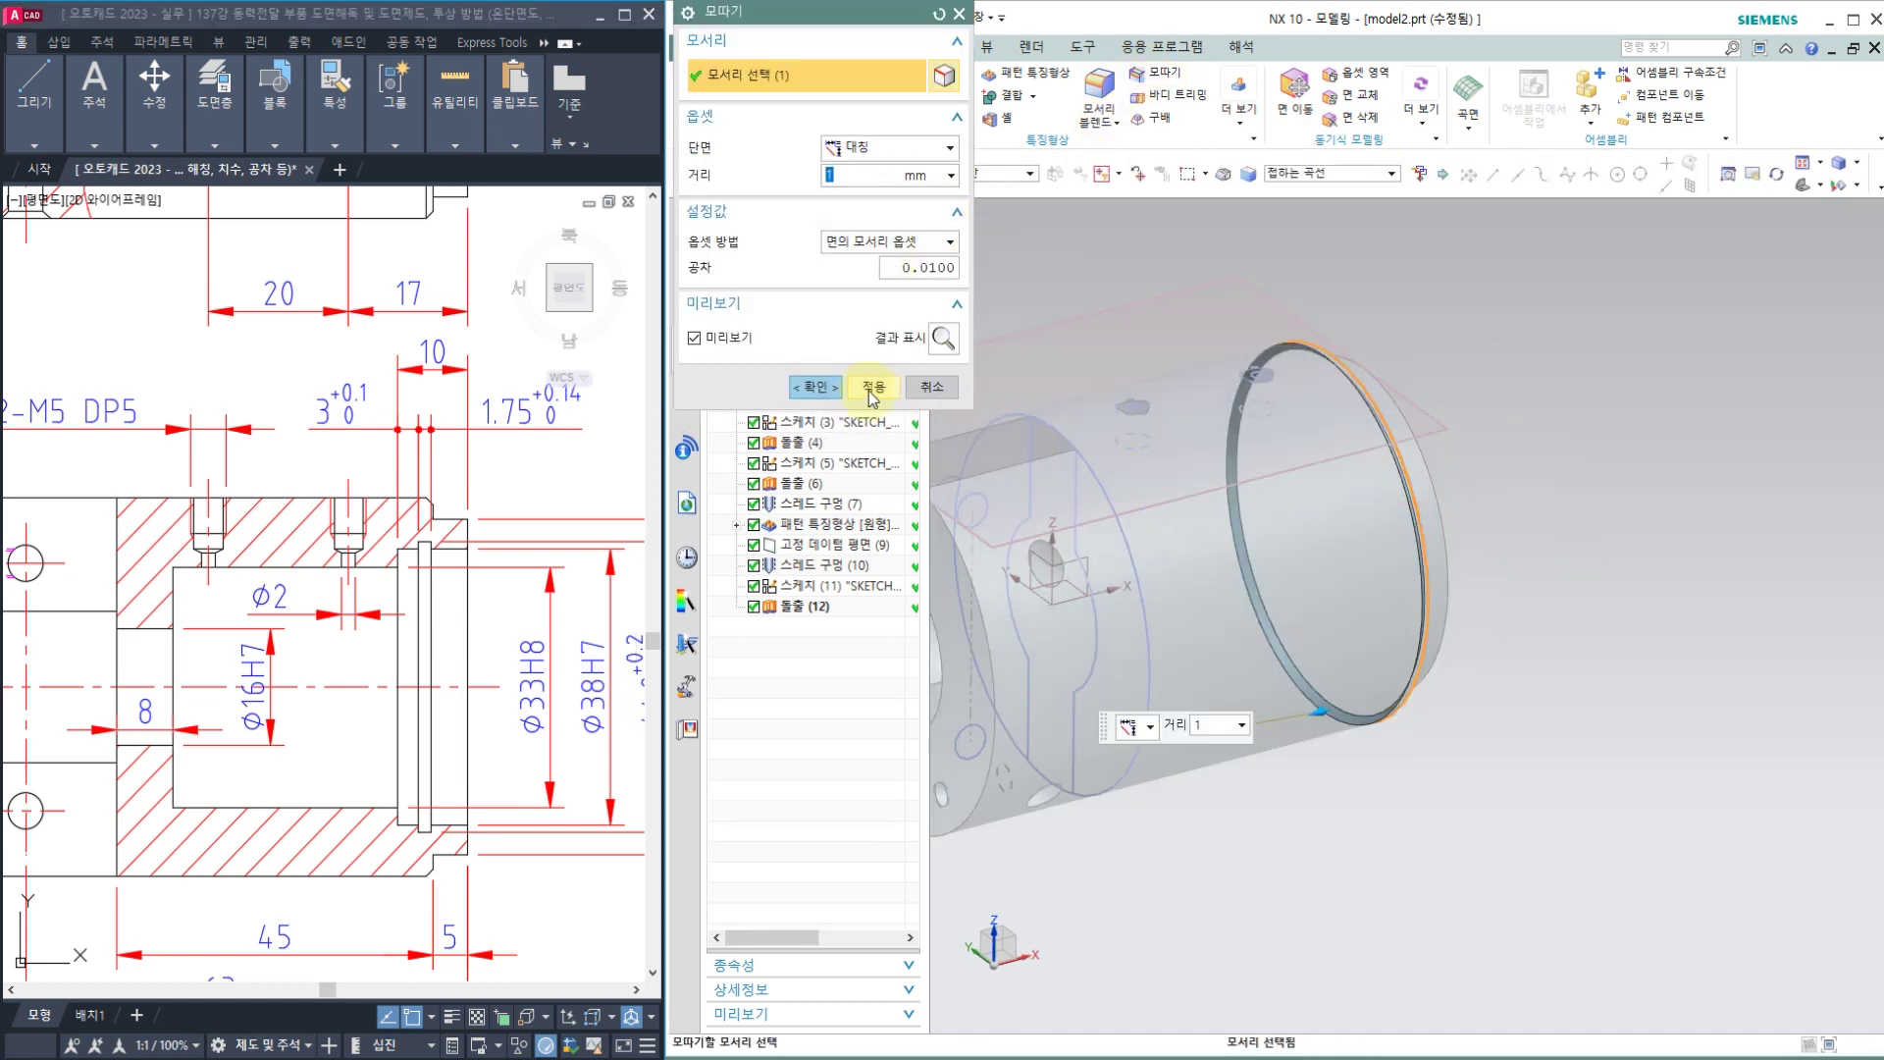
{"action": "left_click", "coordinate": [871, 389]}
Step: Examine the drawing's top, front and section views and notes for chamfers at the coupling's slotted end
{"action": "left_click", "coordinate": [469, 554]}
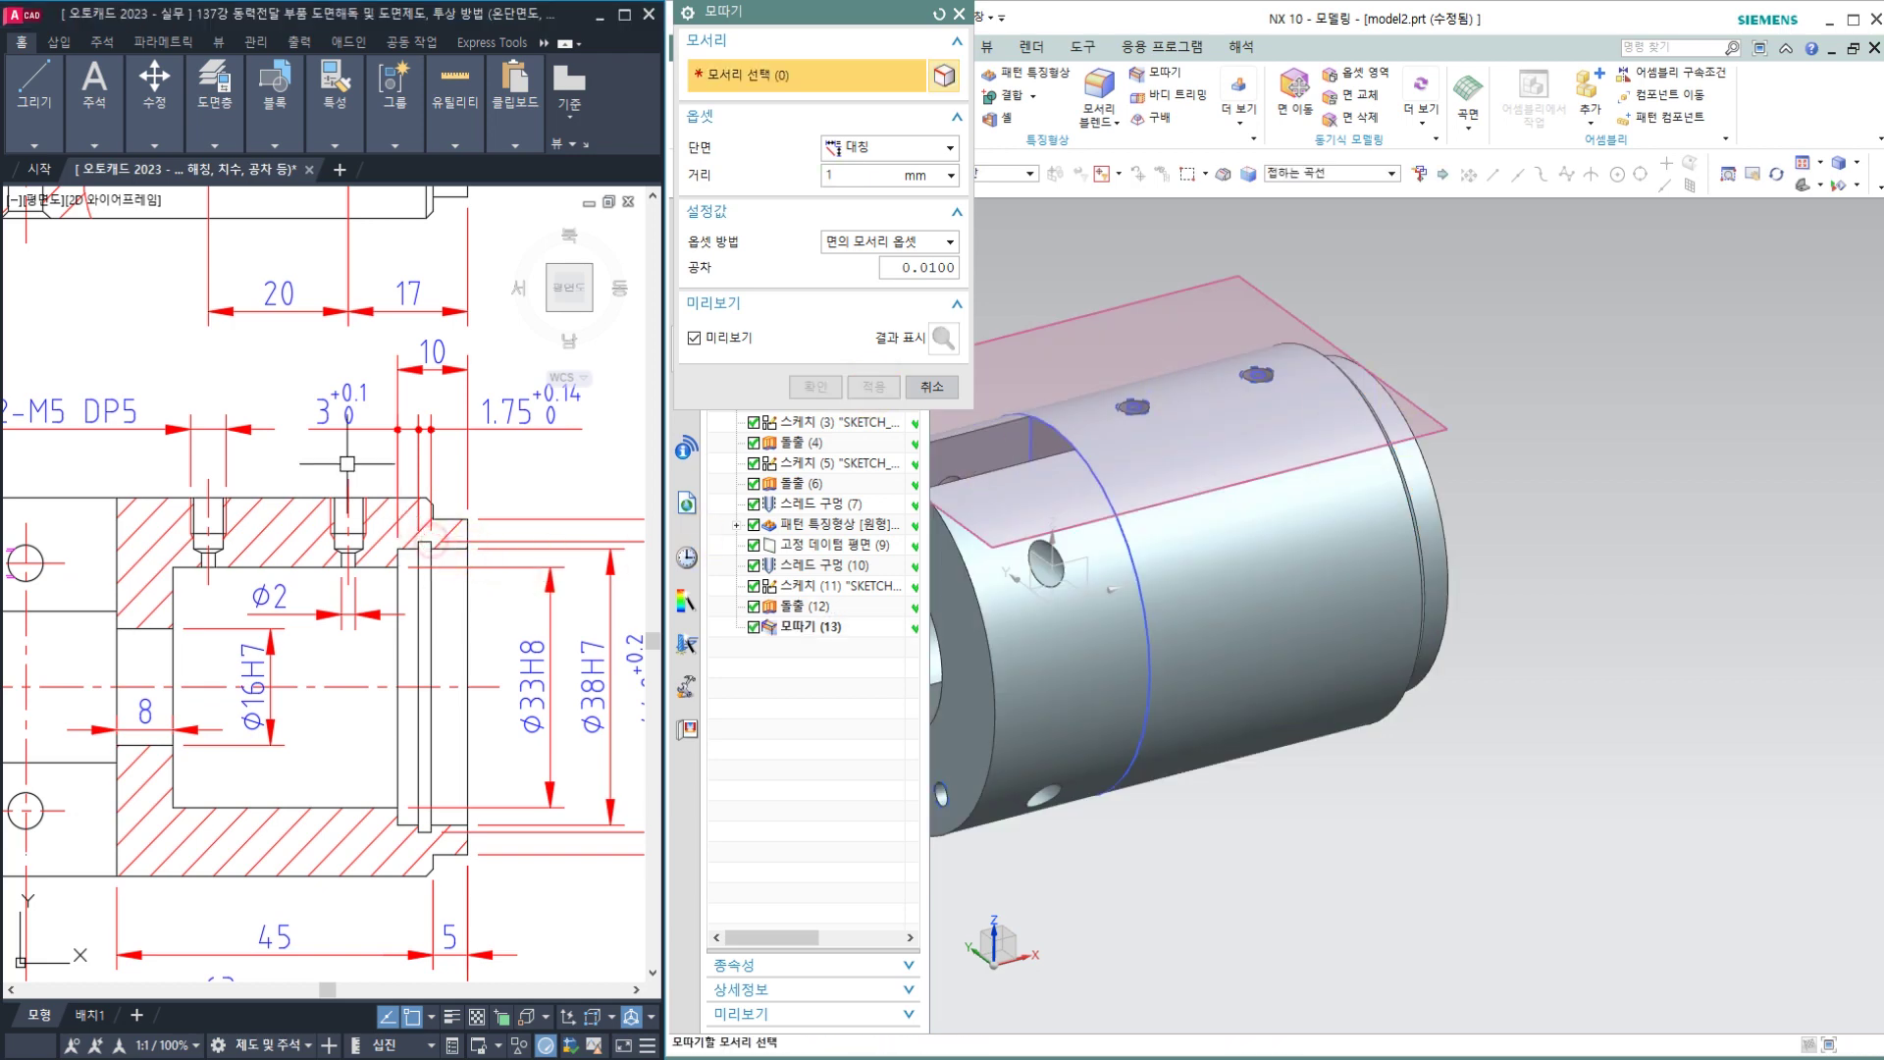
{"action": "scroll", "coordinate": [347, 463], "scroll_direction": "down", "scroll_amount": 2}
{"action": "middle_click_drag", "start_coordinate": [214, 338], "coordinate": [379, 649]}
{"action": "scroll", "coordinate": [455, 441], "scroll_direction": "up", "scroll_amount": 2}
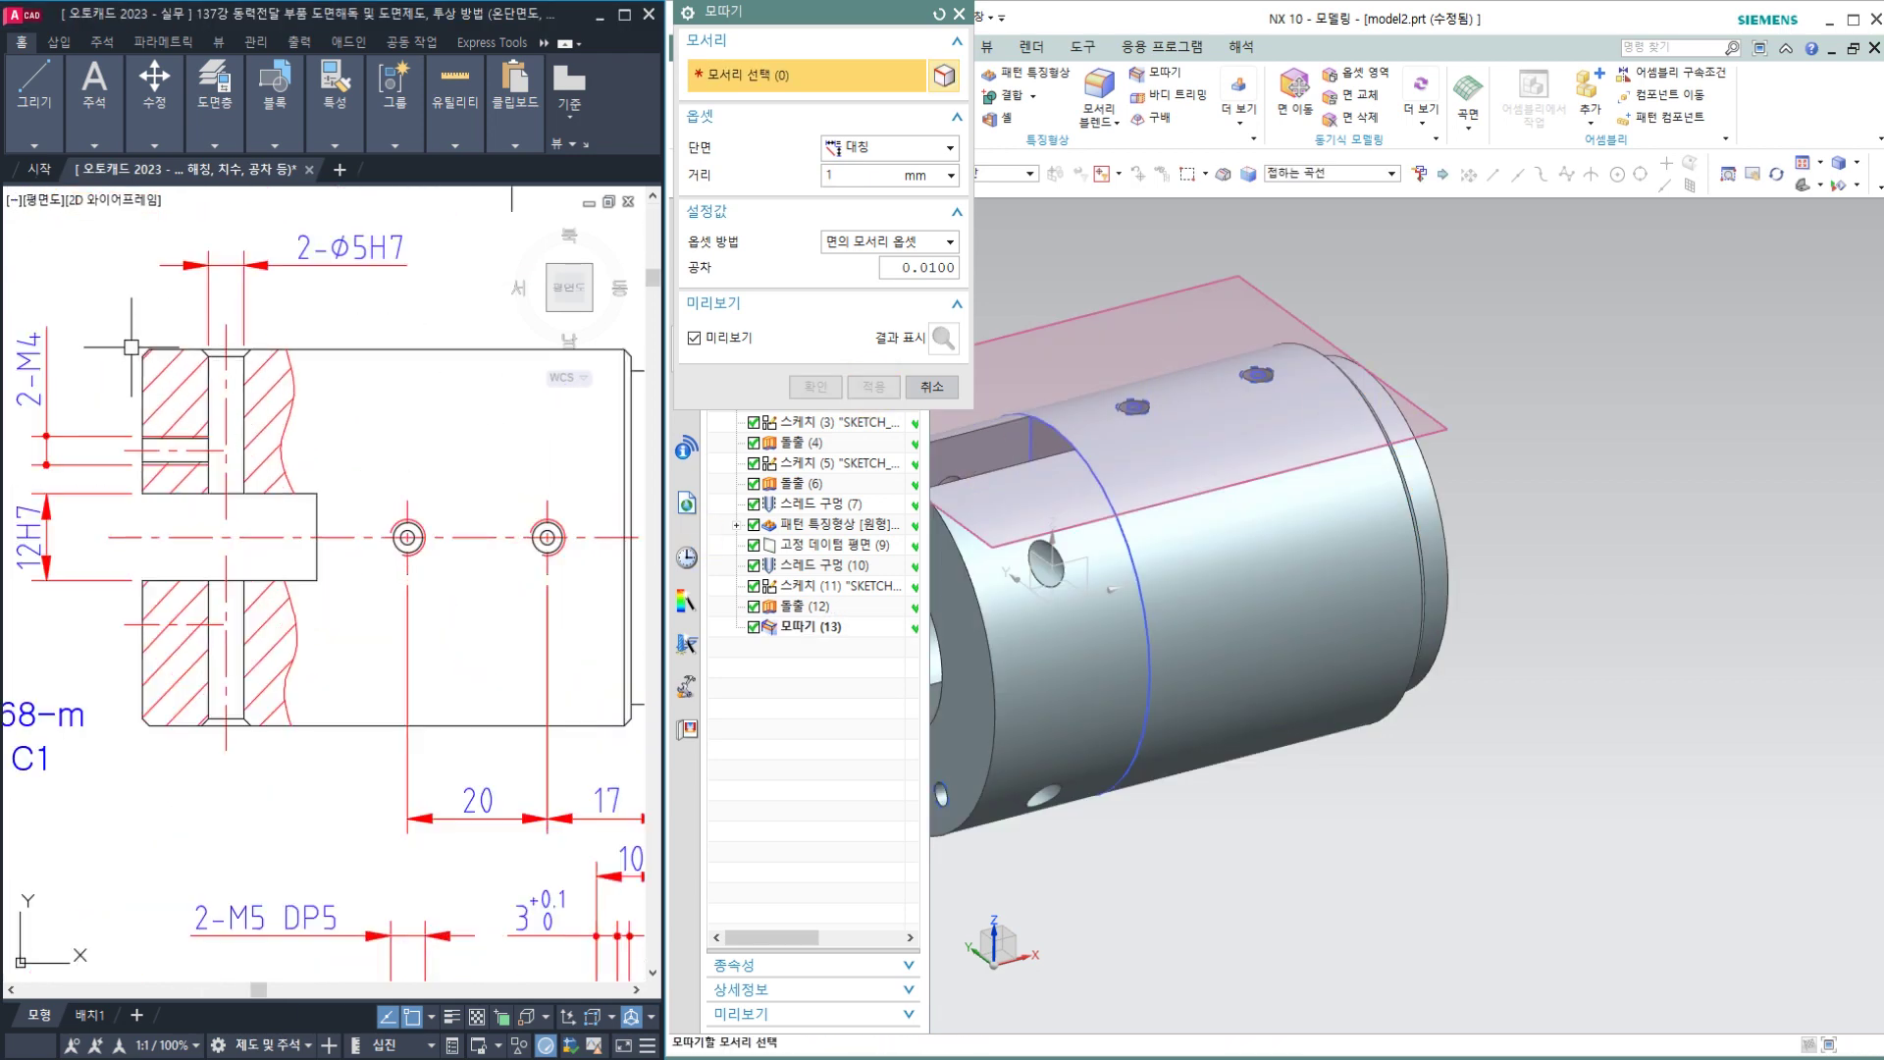
{"action": "scroll", "coordinate": [155, 351], "scroll_direction": "down", "scroll_amount": 2}
{"action": "scroll", "coordinate": [256, 677], "scroll_direction": "down", "scroll_amount": 2}
{"action": "middle_click_drag", "start_coordinate": [256, 677], "coordinate": [365, 471]}
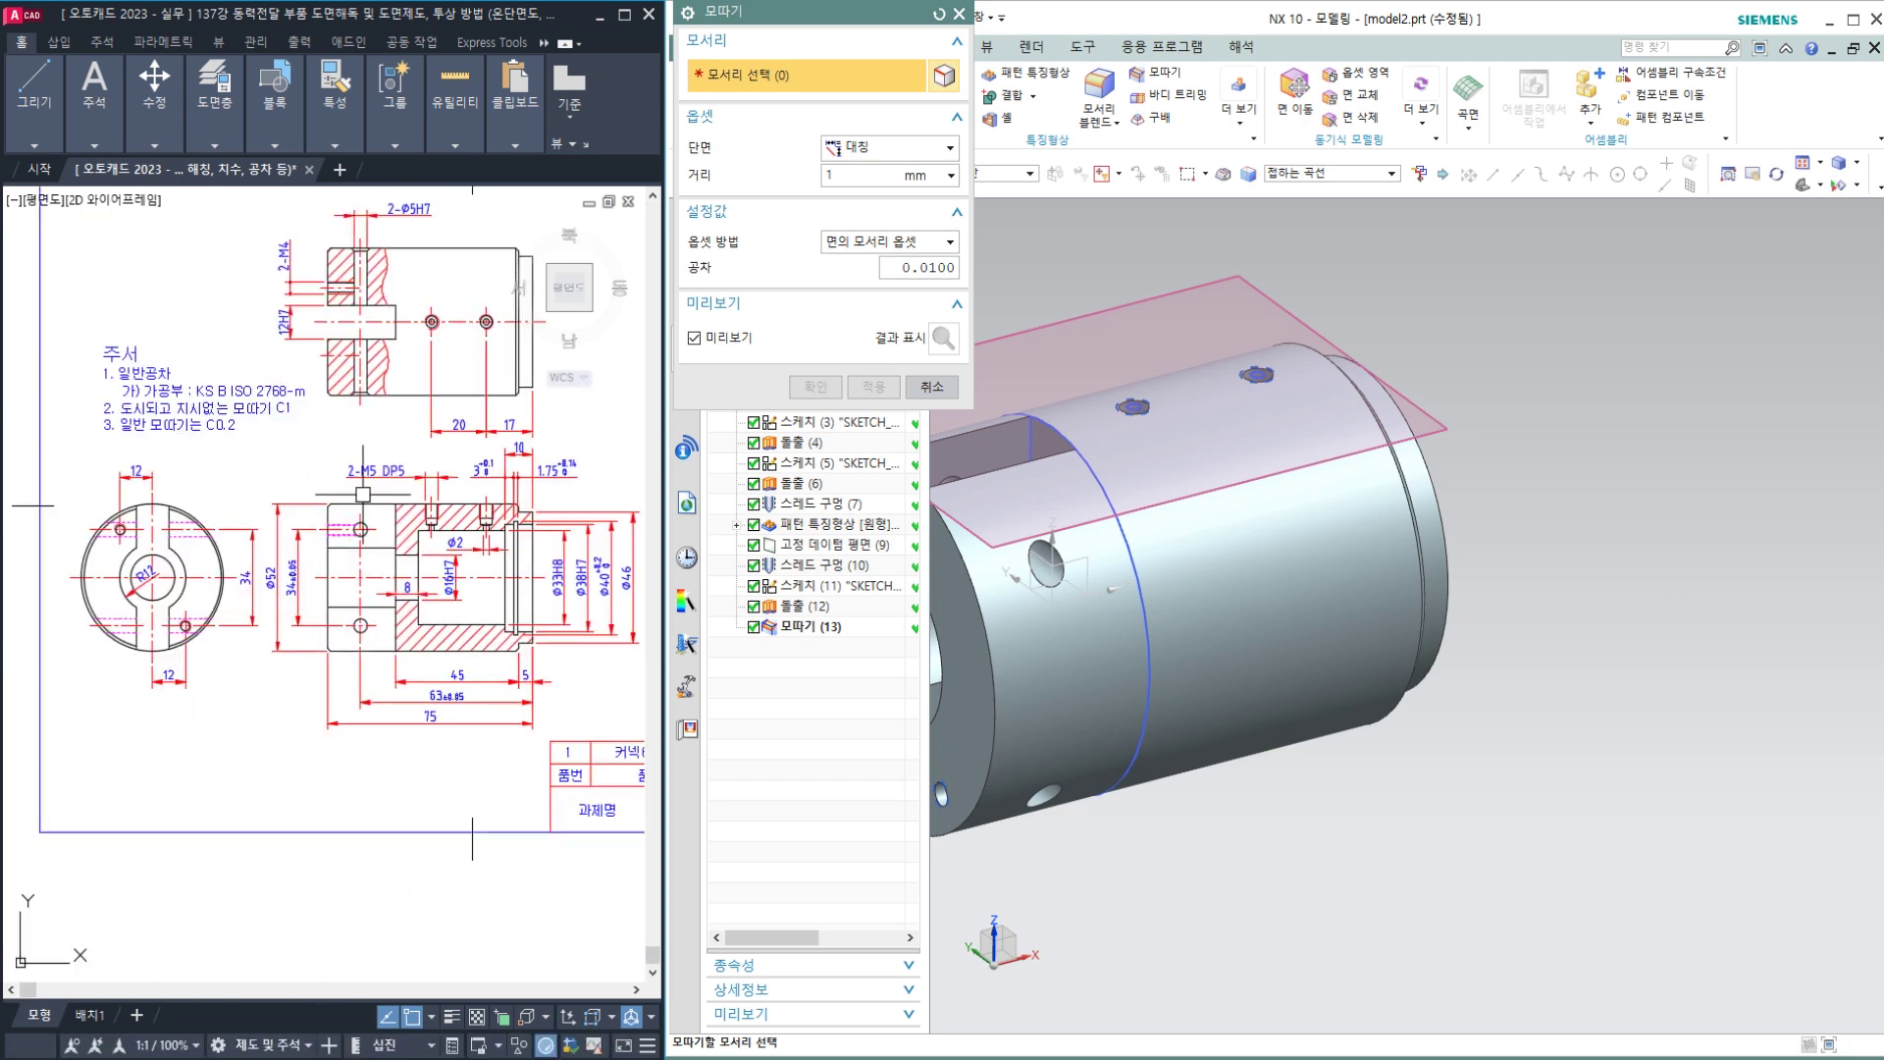
{"action": "scroll", "coordinate": [317, 525], "scroll_direction": "up", "scroll_amount": 4}
{"action": "middle_click_drag", "start_coordinate": [207, 619], "coordinate": [596, 571]}
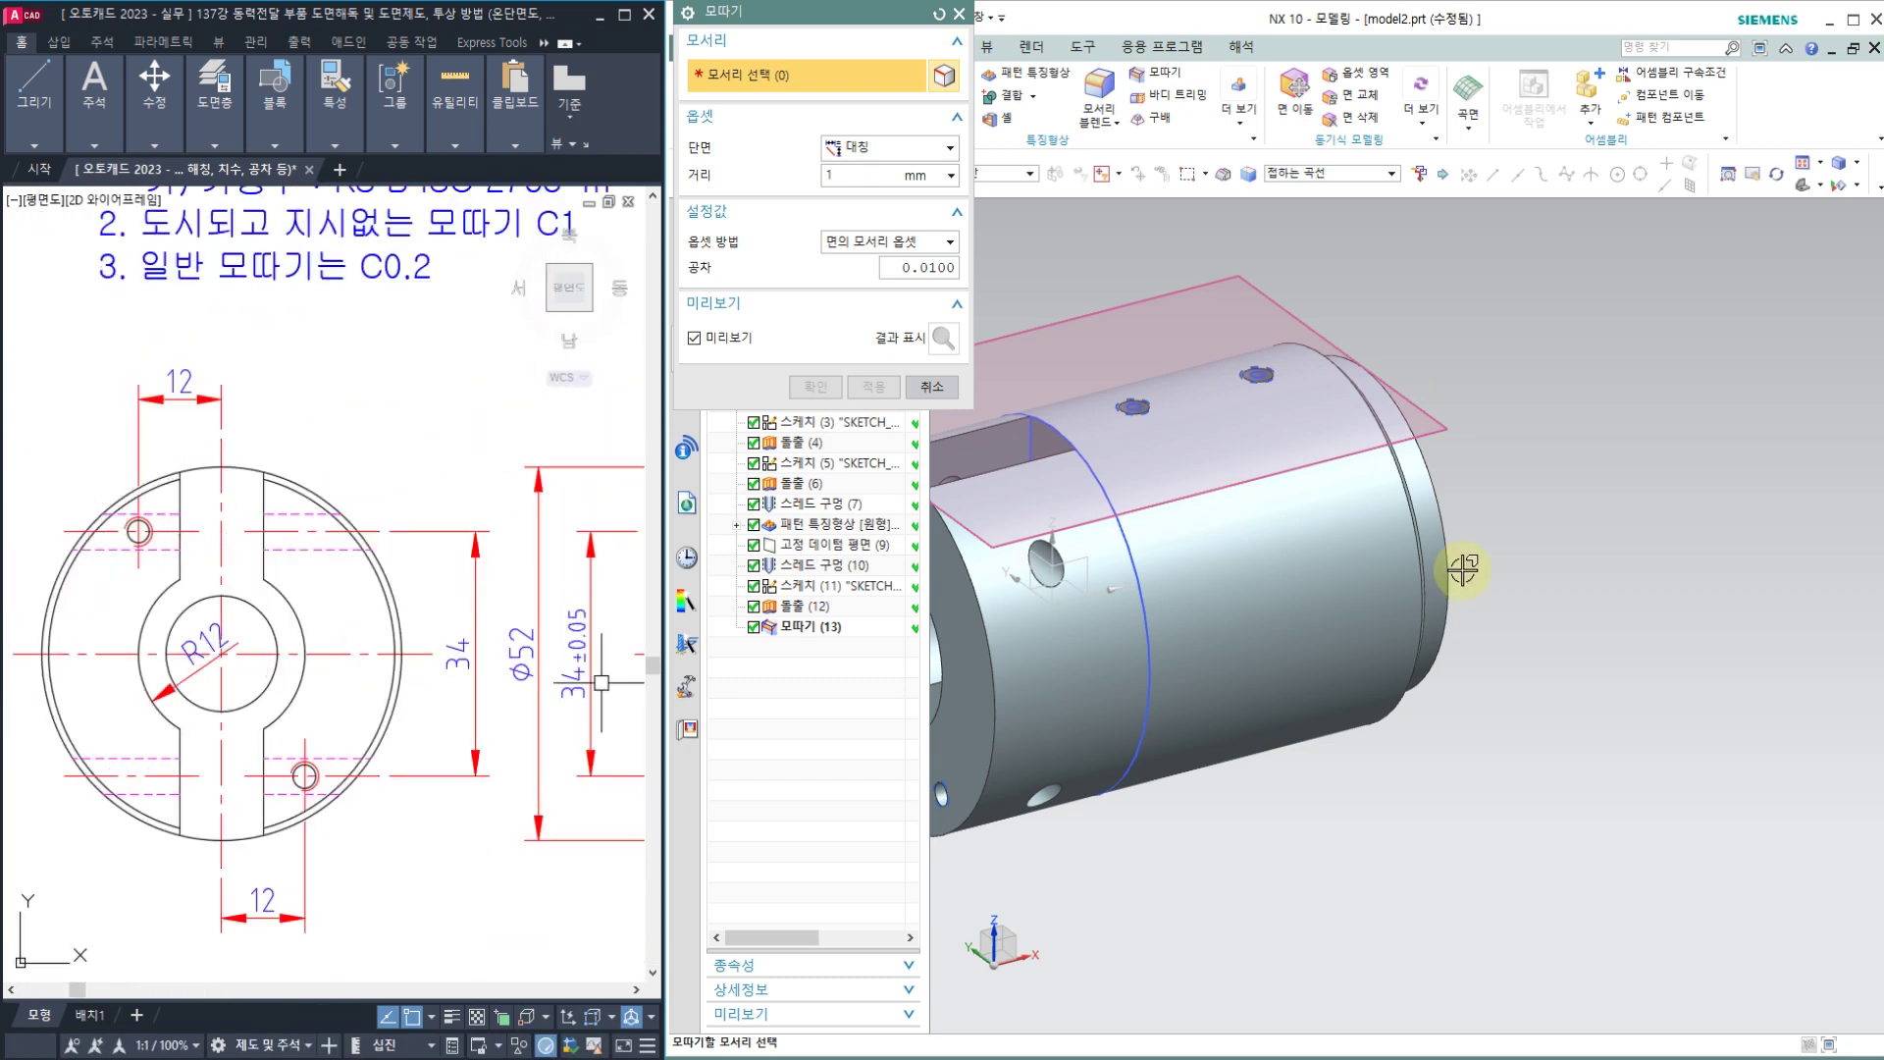
{"action": "scroll", "coordinate": [1459, 569], "scroll_direction": "down", "scroll_amount": 2}
{"action": "scroll", "coordinate": [1198, 542], "scroll_direction": "up", "scroll_amount": 1}
{"action": "left_click", "coordinate": [425, 590]}
{"action": "middle_click_drag", "start_coordinate": [479, 558], "coordinate": [234, 604]}
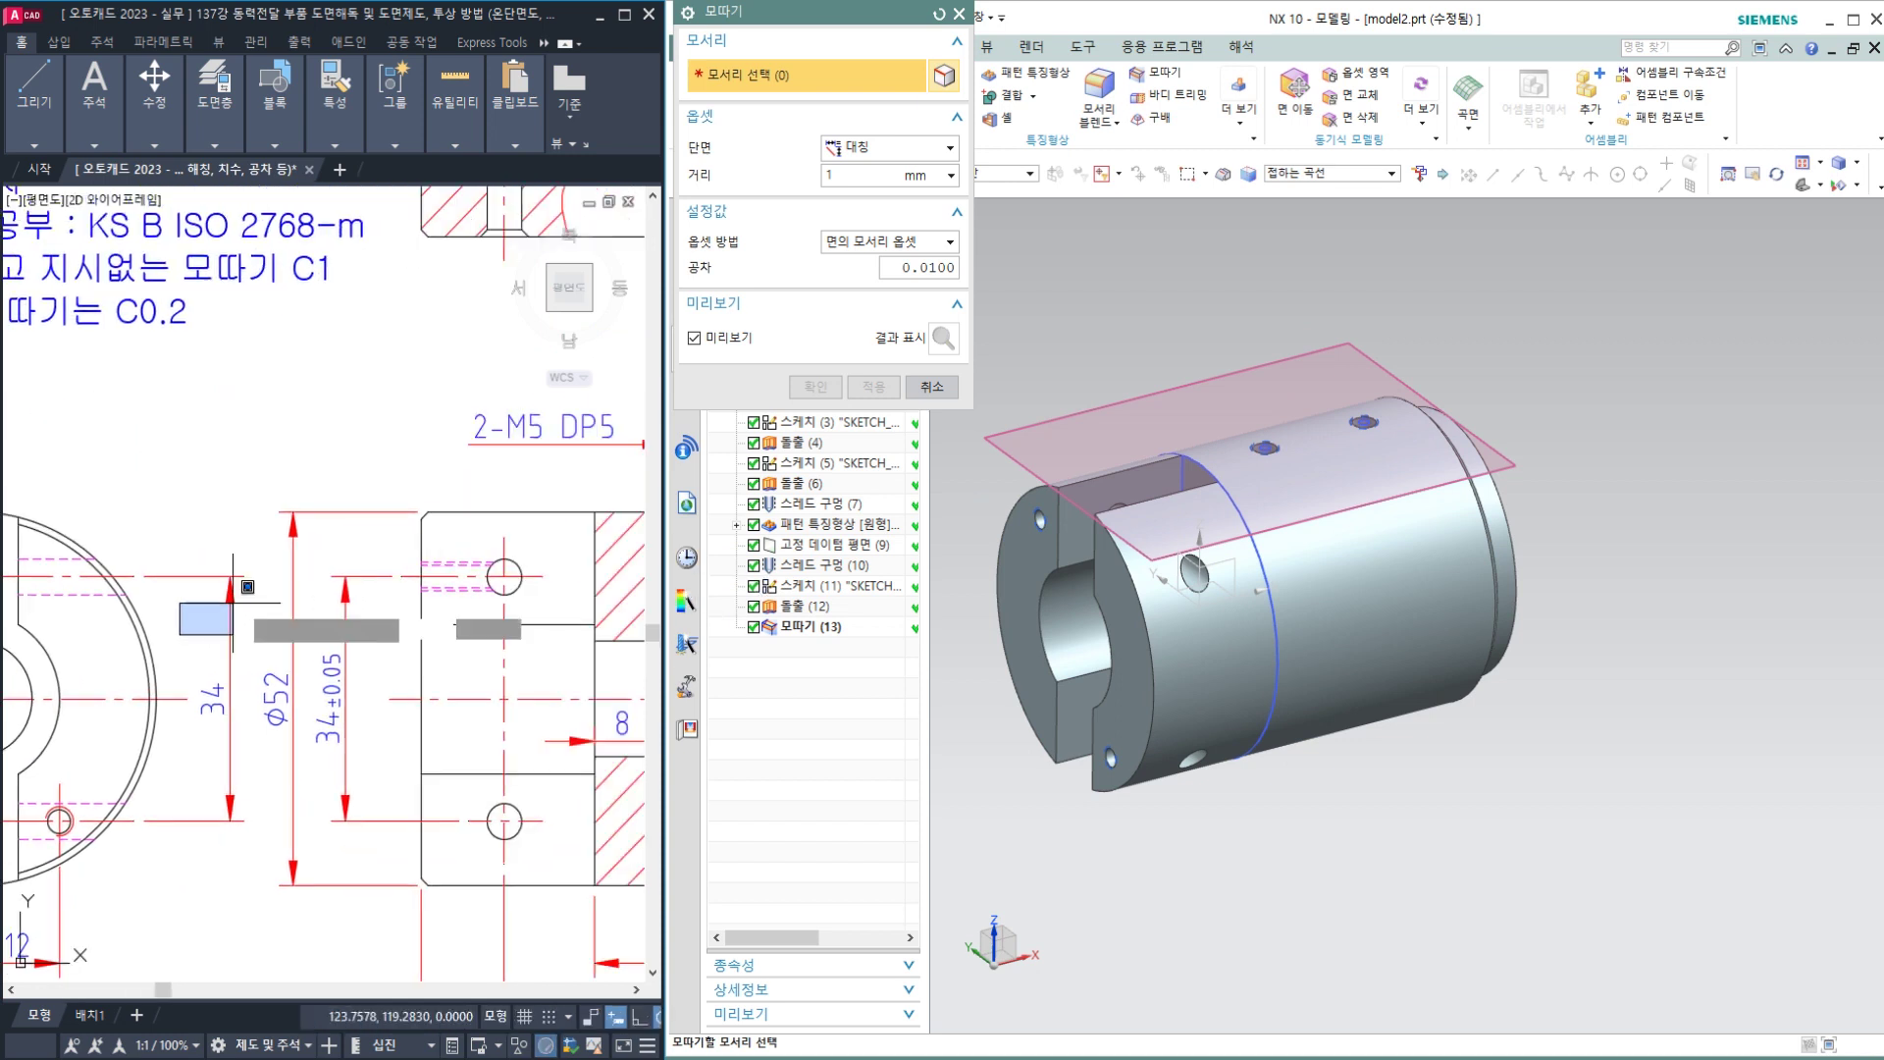
{"action": "left_click", "coordinate": [303, 609]}
{"action": "scroll", "coordinate": [1132, 587], "scroll_direction": "up", "scroll_amount": 1}
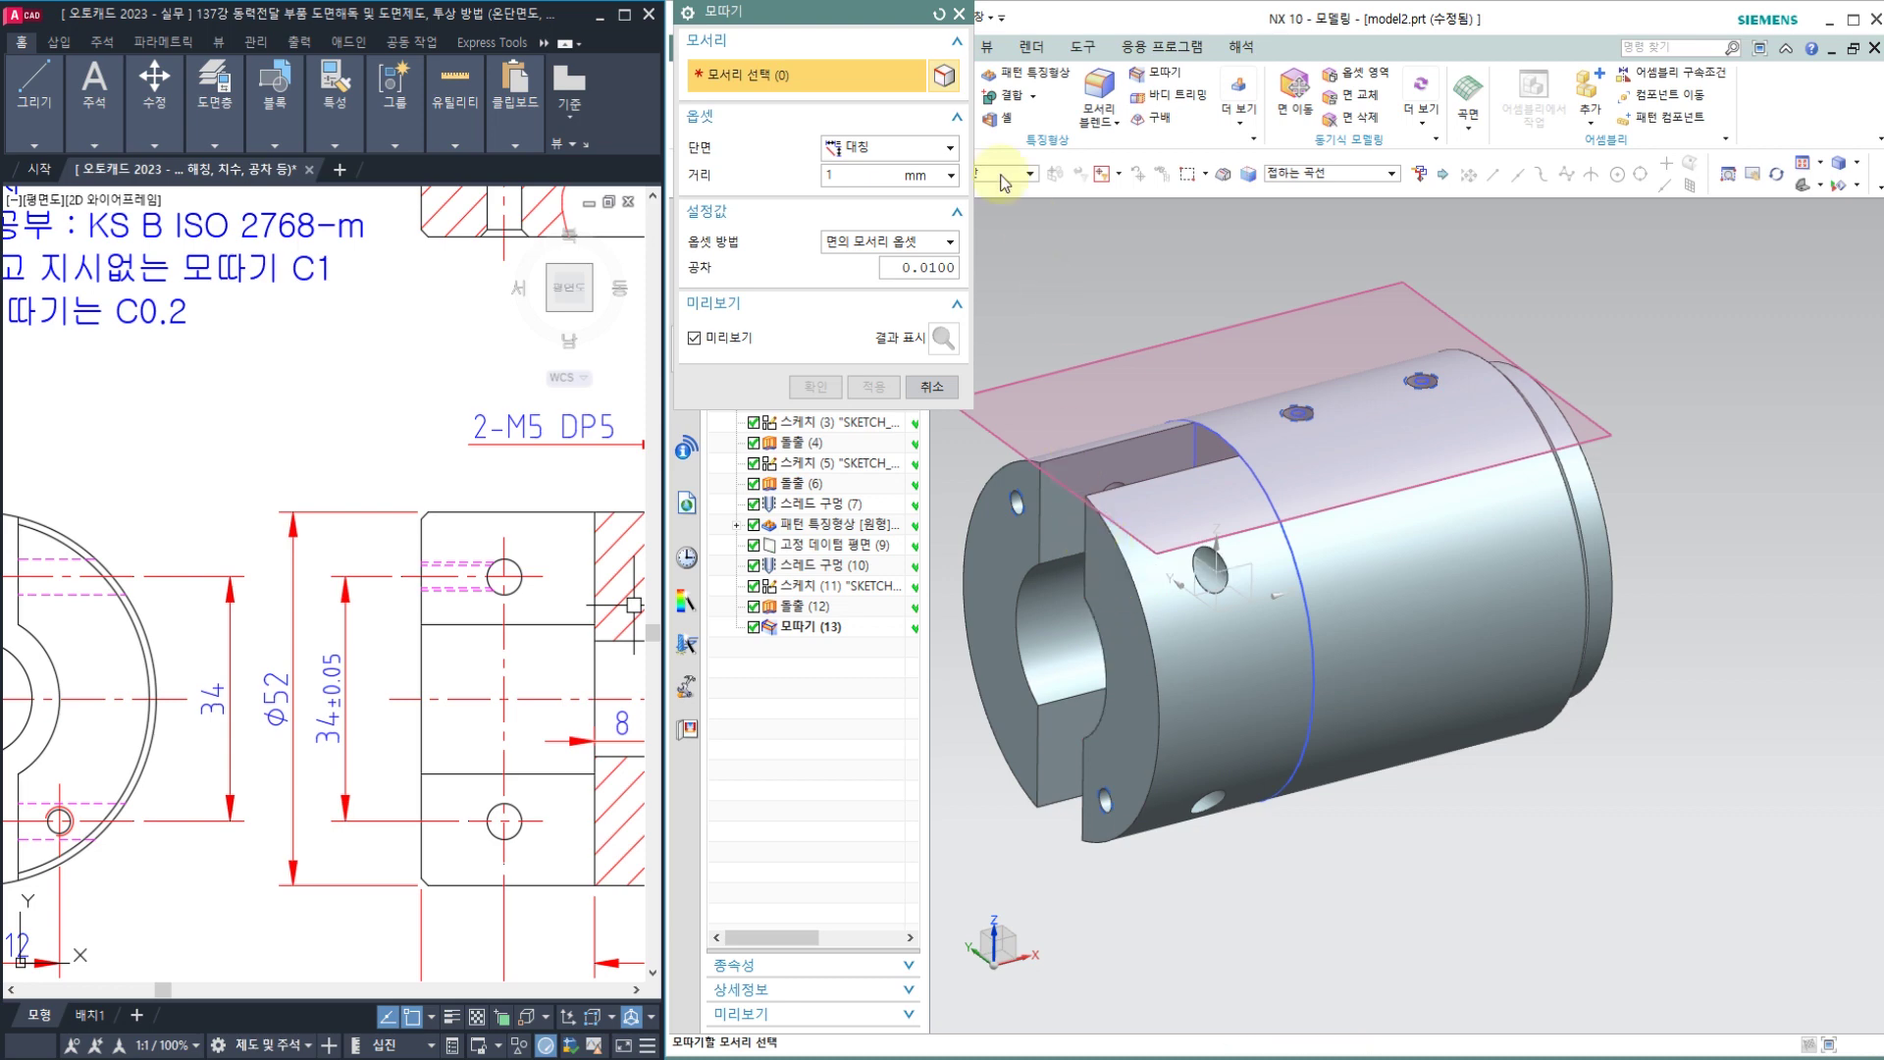
Step: Select the outer arcs, slot edges and bore edges of both slotted end faces for a 1 mm chamfer
{"action": "left_click", "coordinate": [1103, 558]}
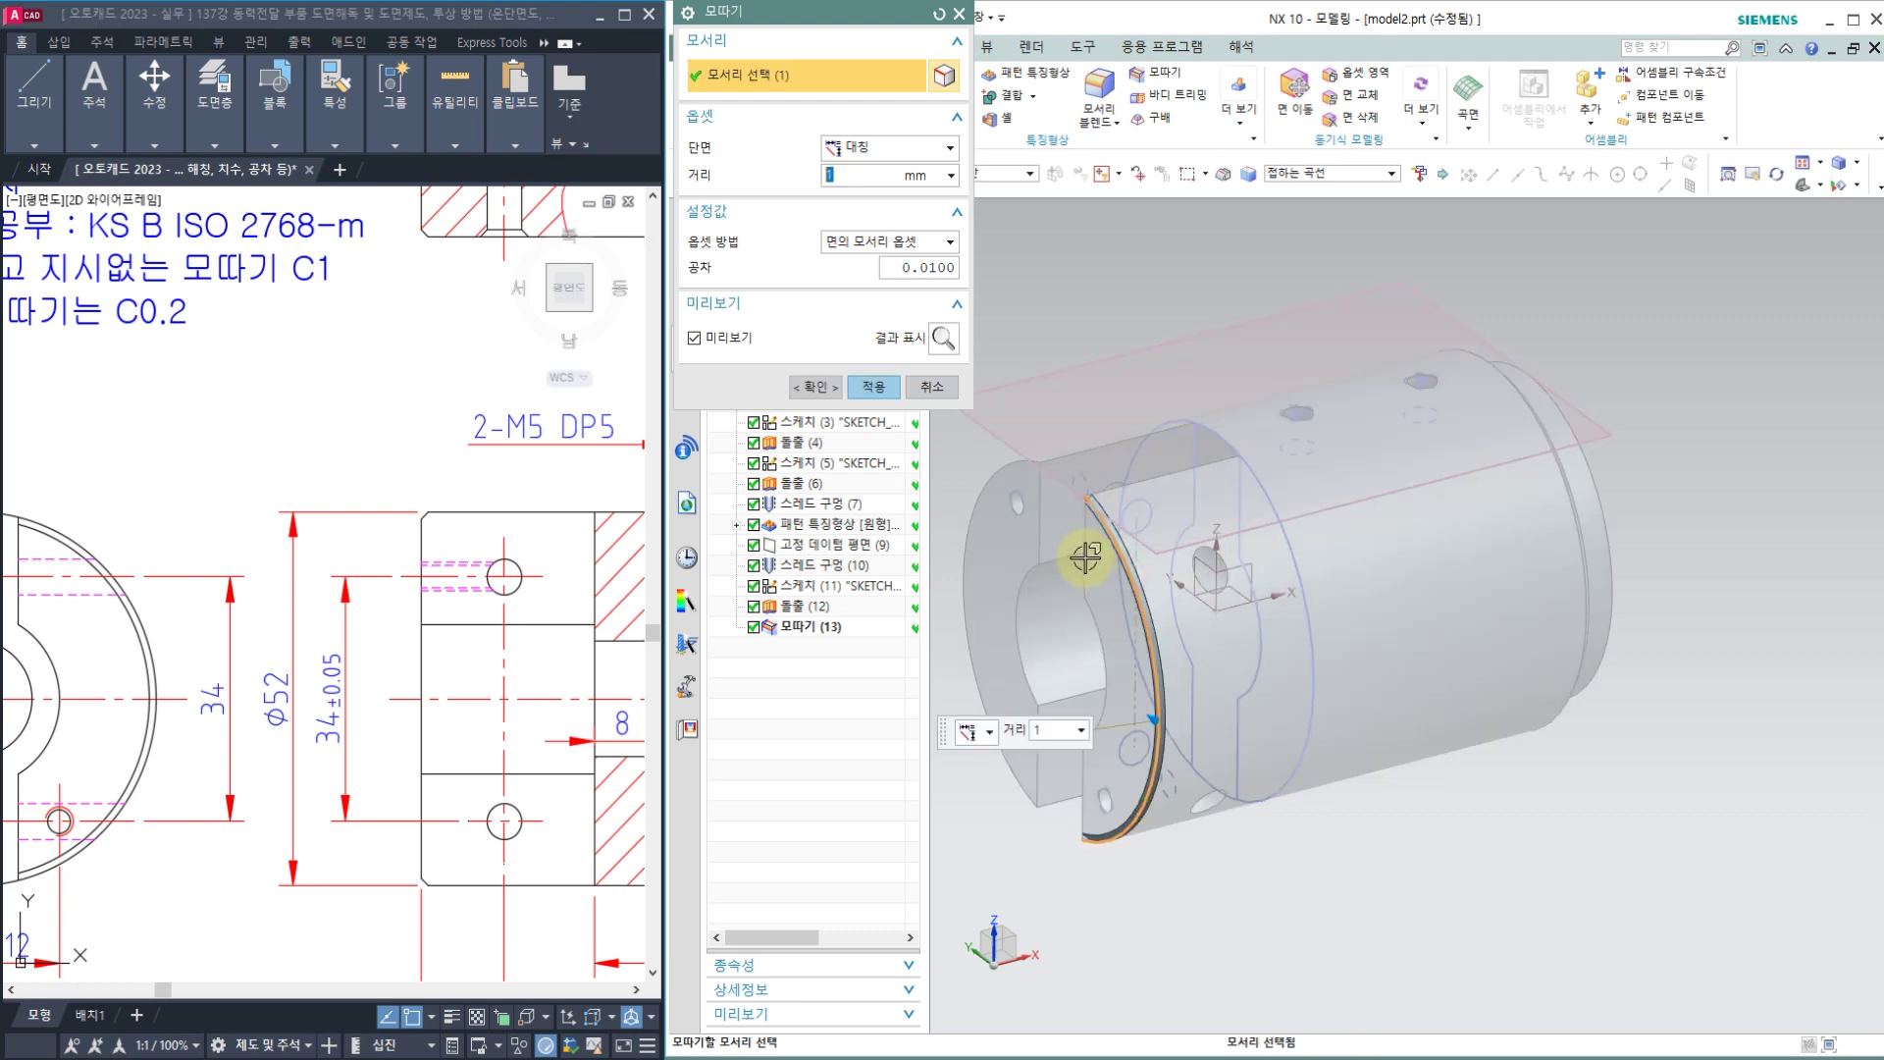
{"action": "left_click", "coordinate": [1095, 600]}
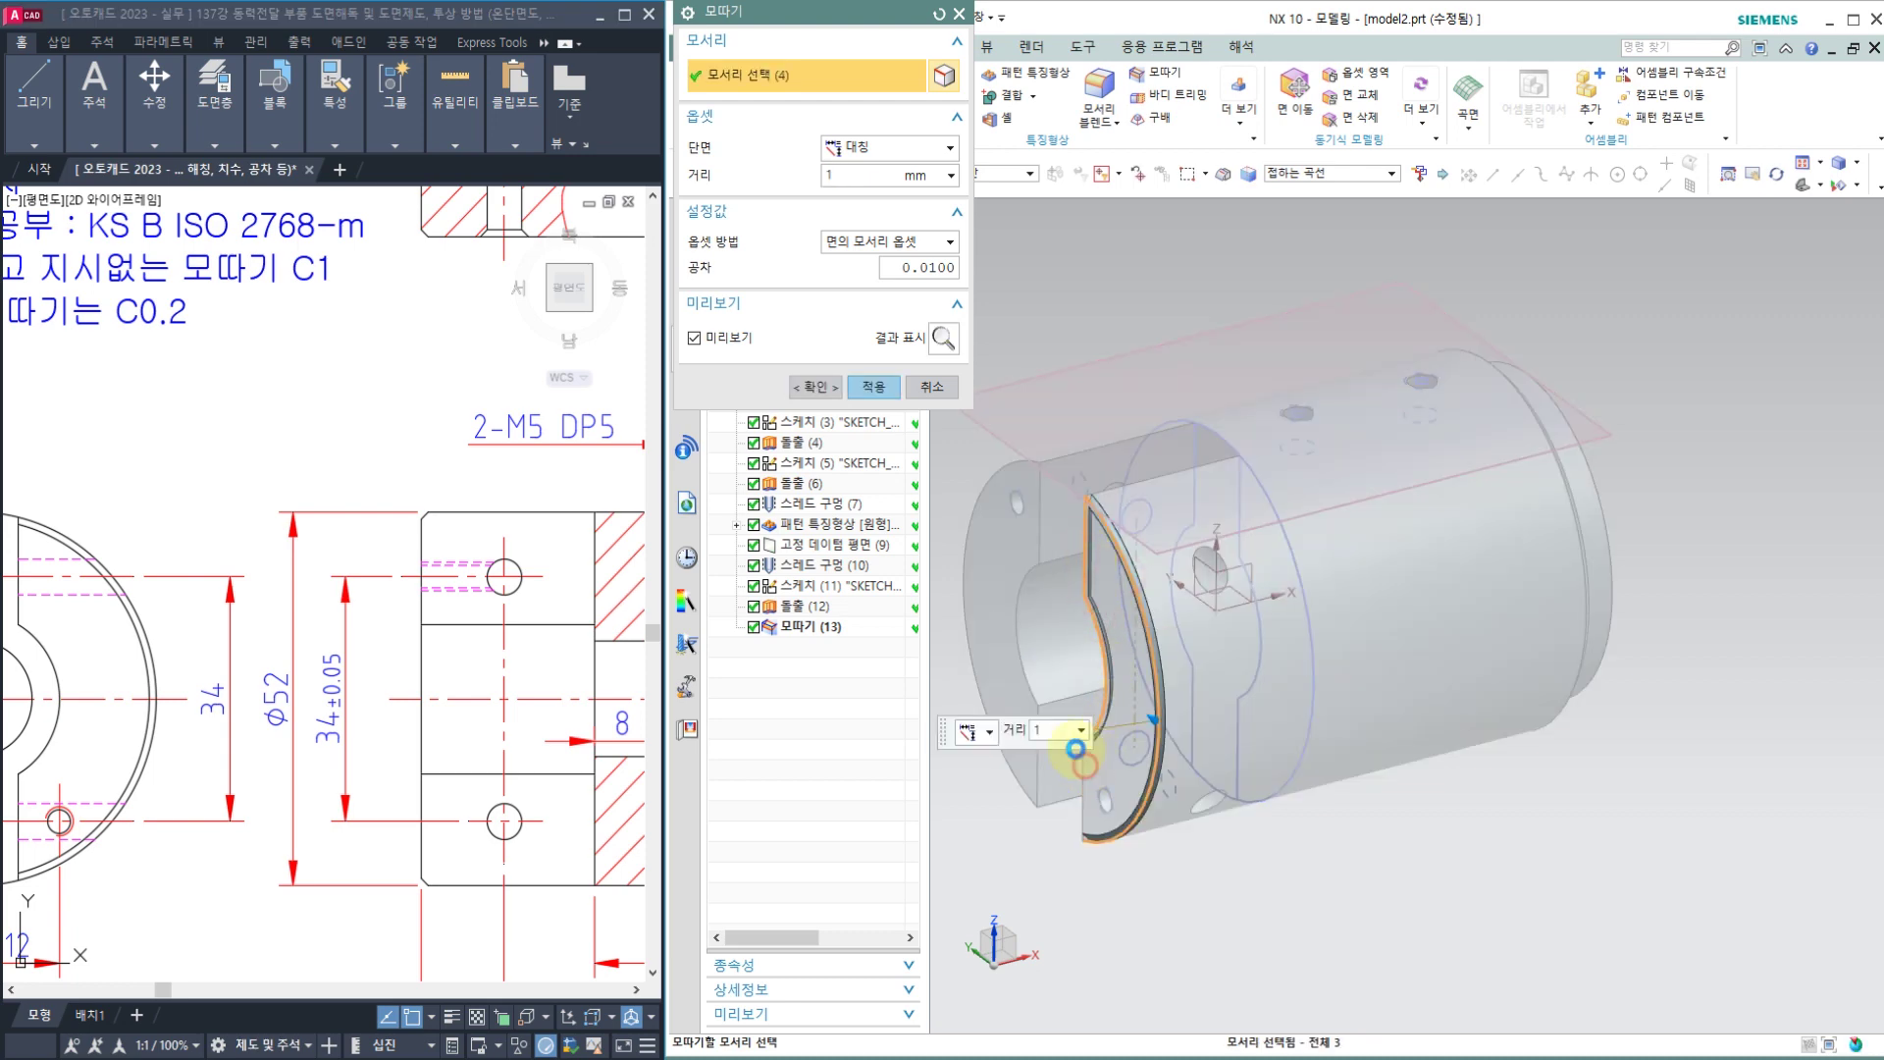
{"action": "left_click", "coordinate": [1038, 521]}
{"action": "left_click", "coordinate": [992, 476]}
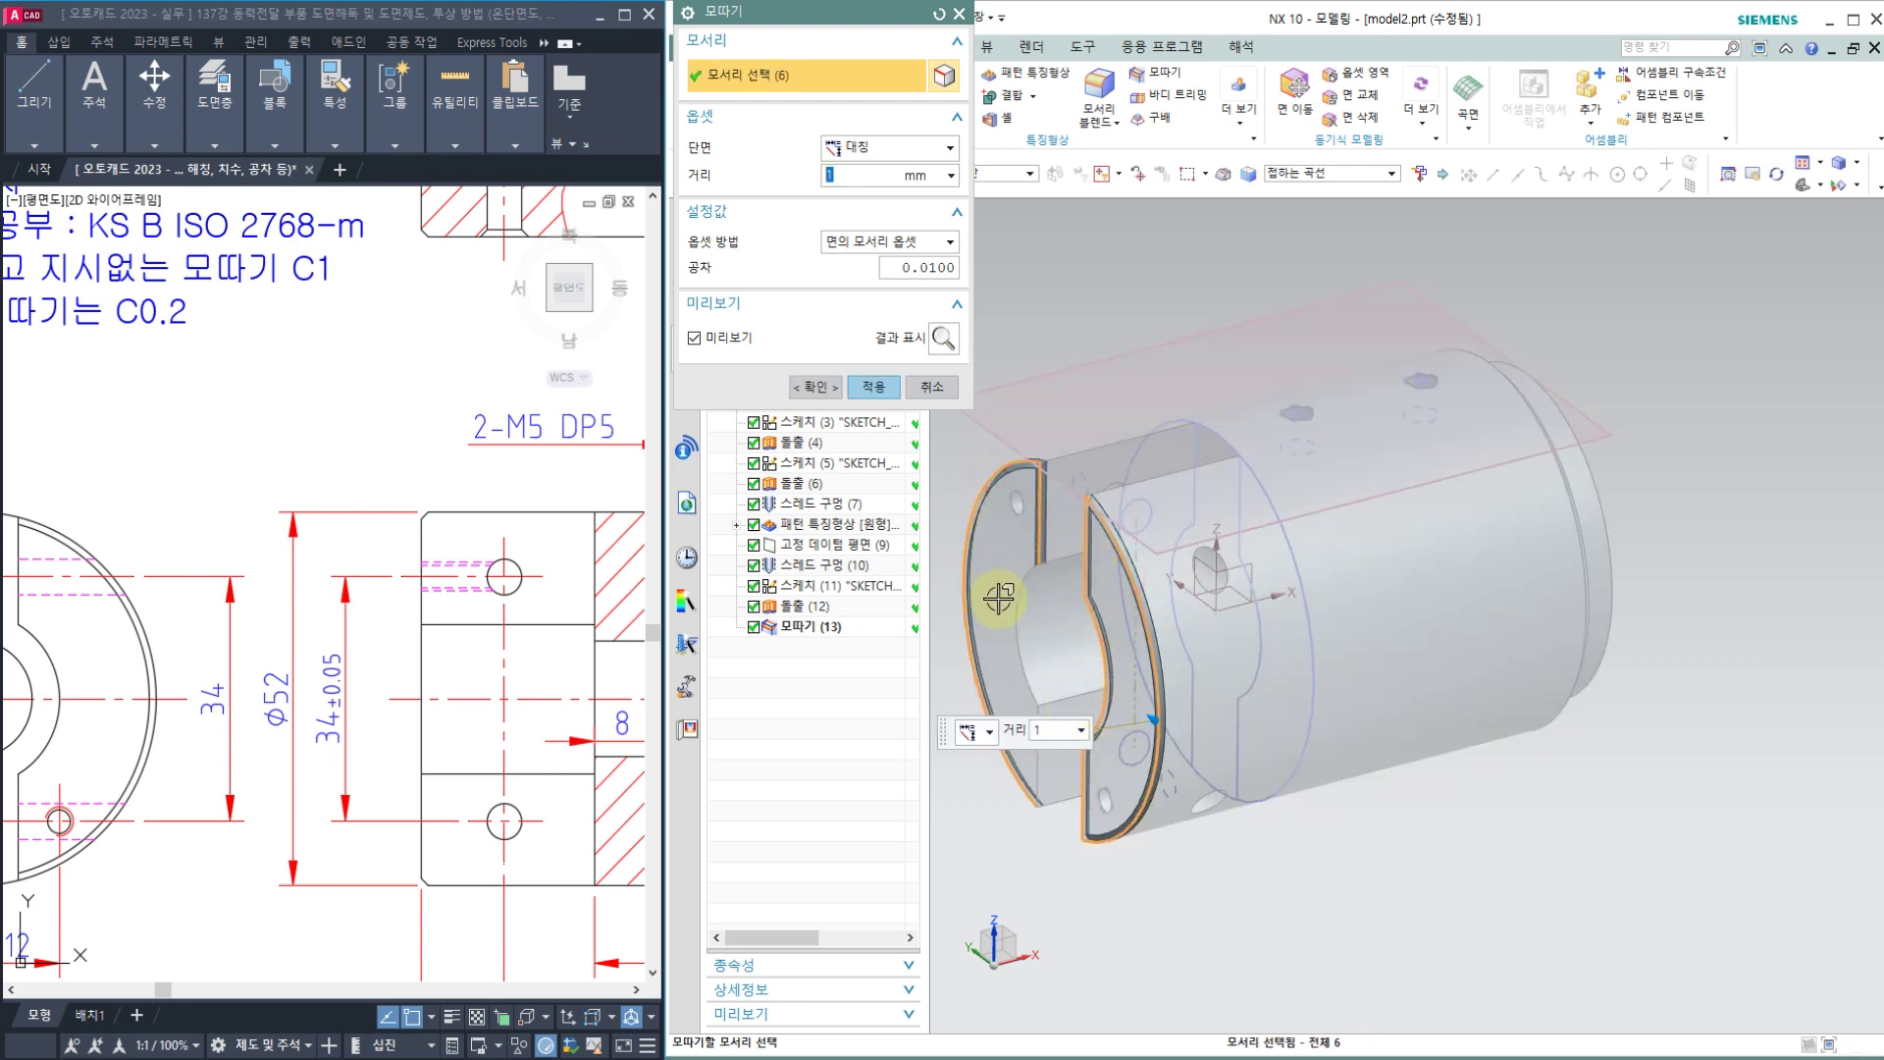
{"action": "left_click", "coordinate": [1019, 612]}
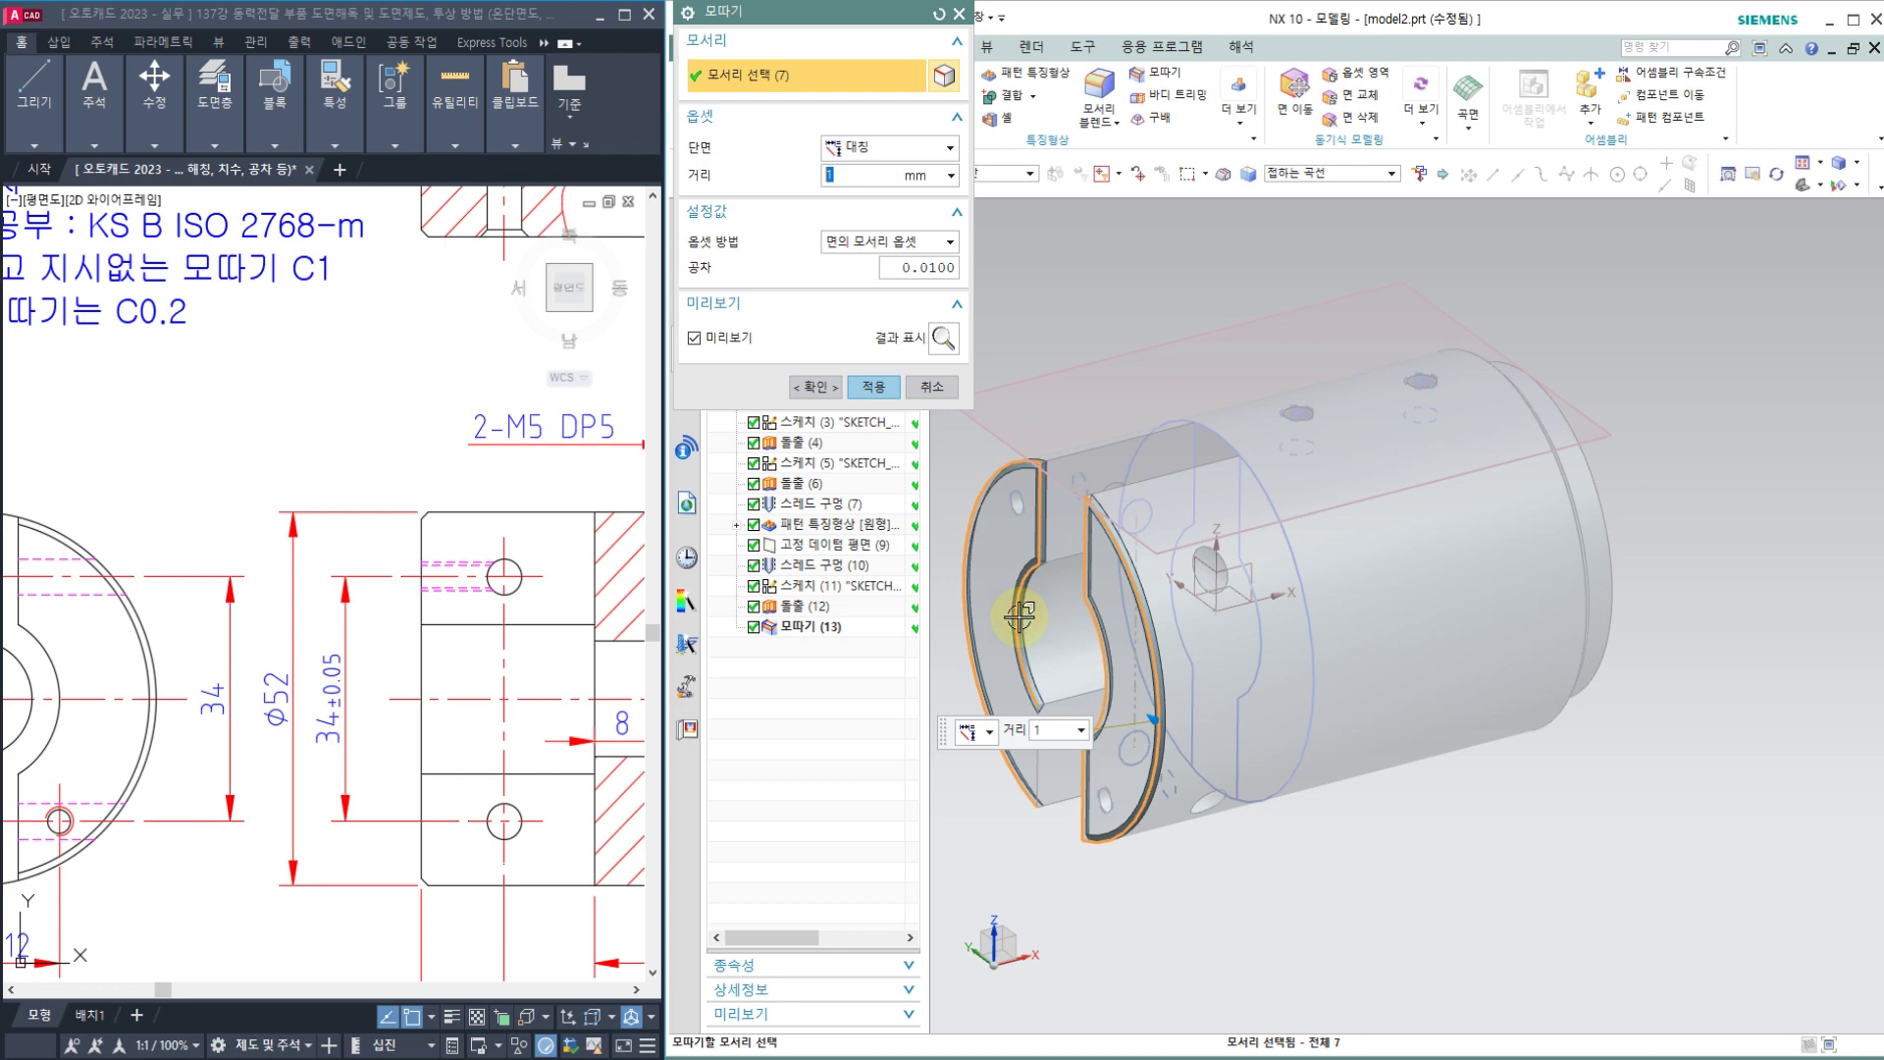
{"action": "left_click", "coordinate": [1038, 768]}
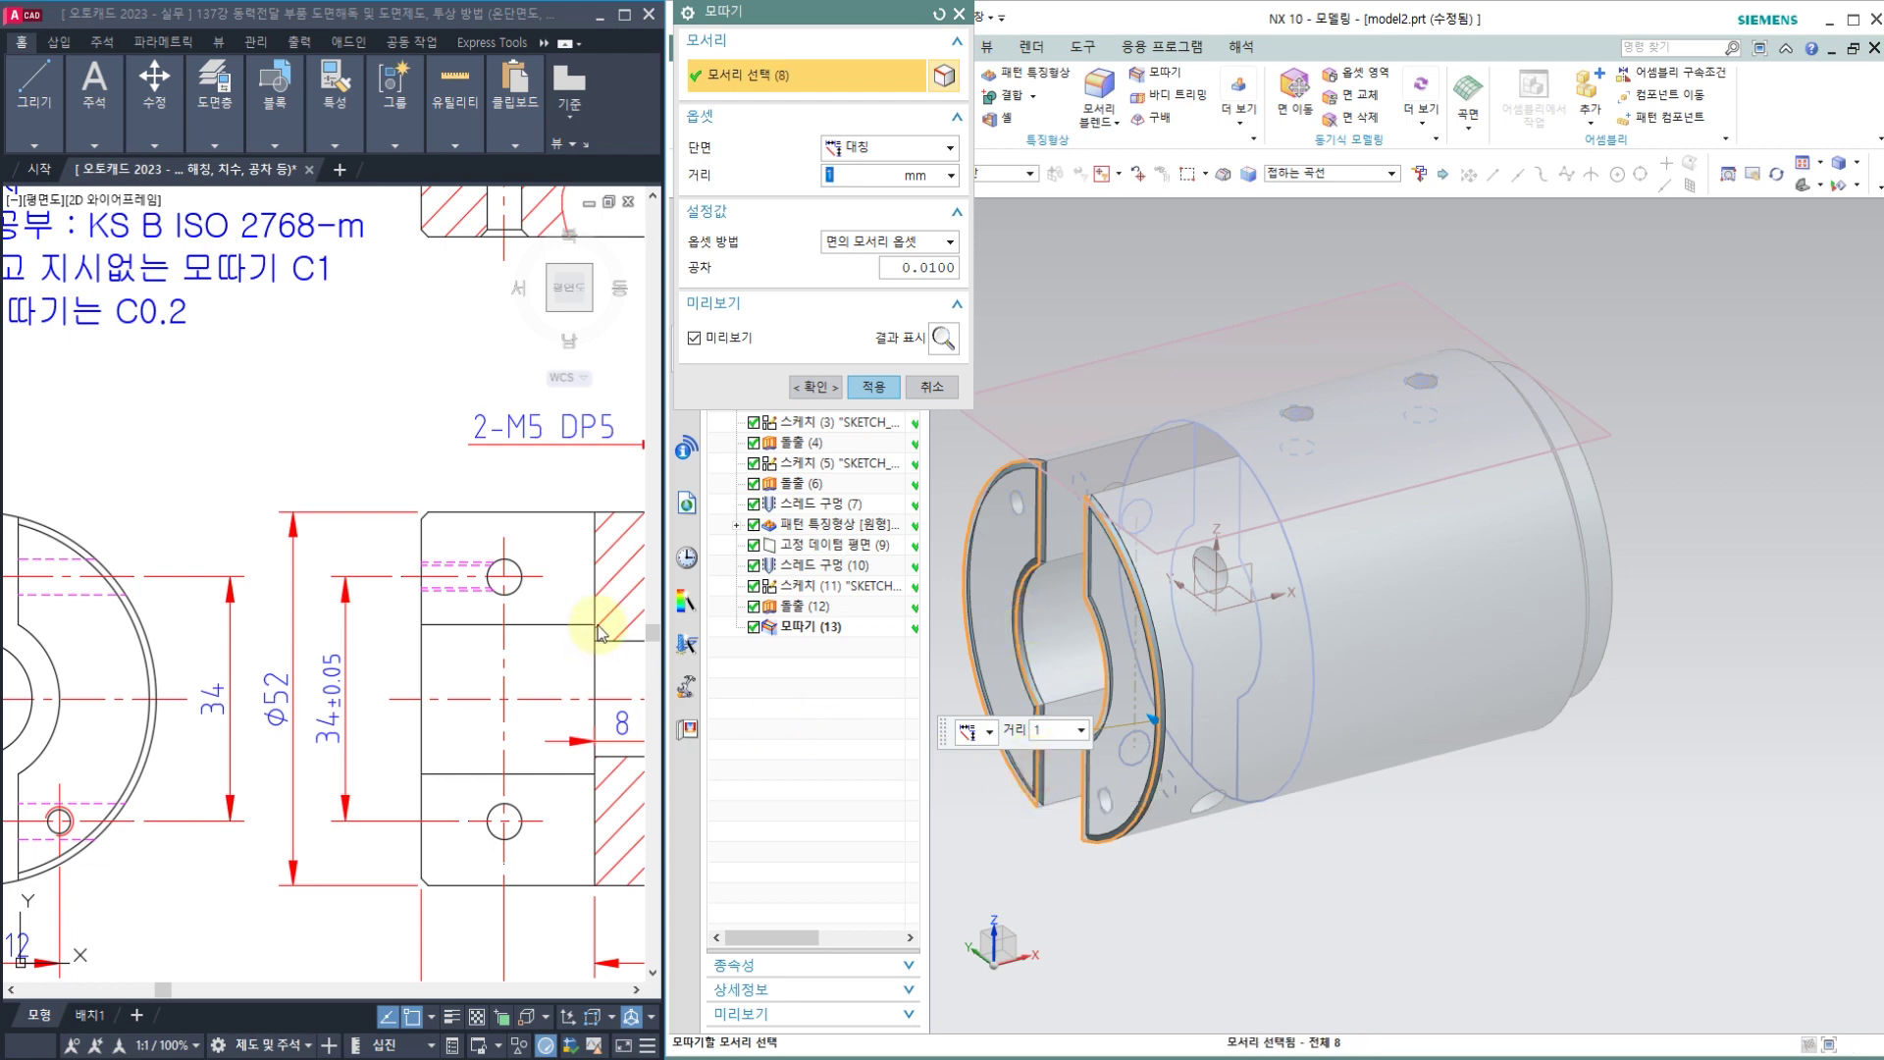
Step: Remove the slot and bore edges from the chamfer selection, keeping only the two outer arcs
{"action": "left_click", "coordinate": [1038, 530], "text": "shift"}
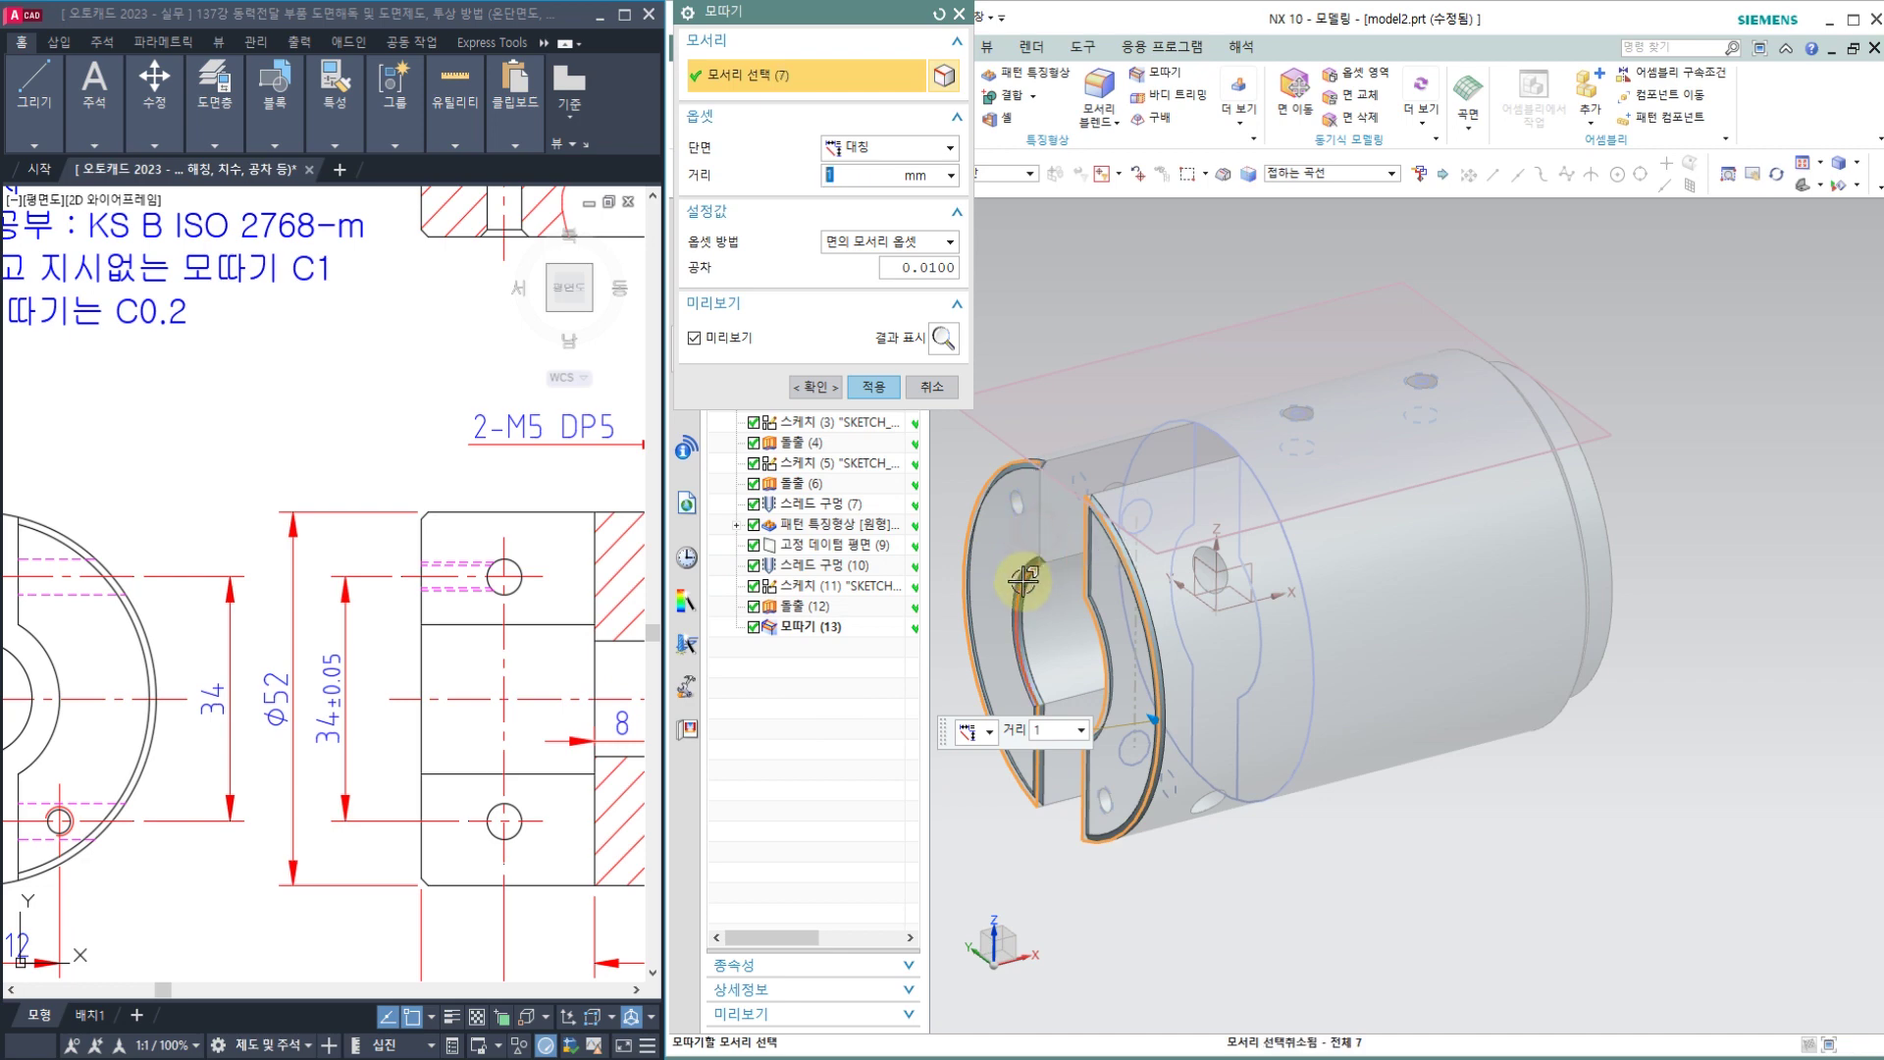
{"action": "left_click", "coordinate": [1024, 580], "text": "shift"}
{"action": "left_click", "coordinate": [1037, 764], "text": "shift"}
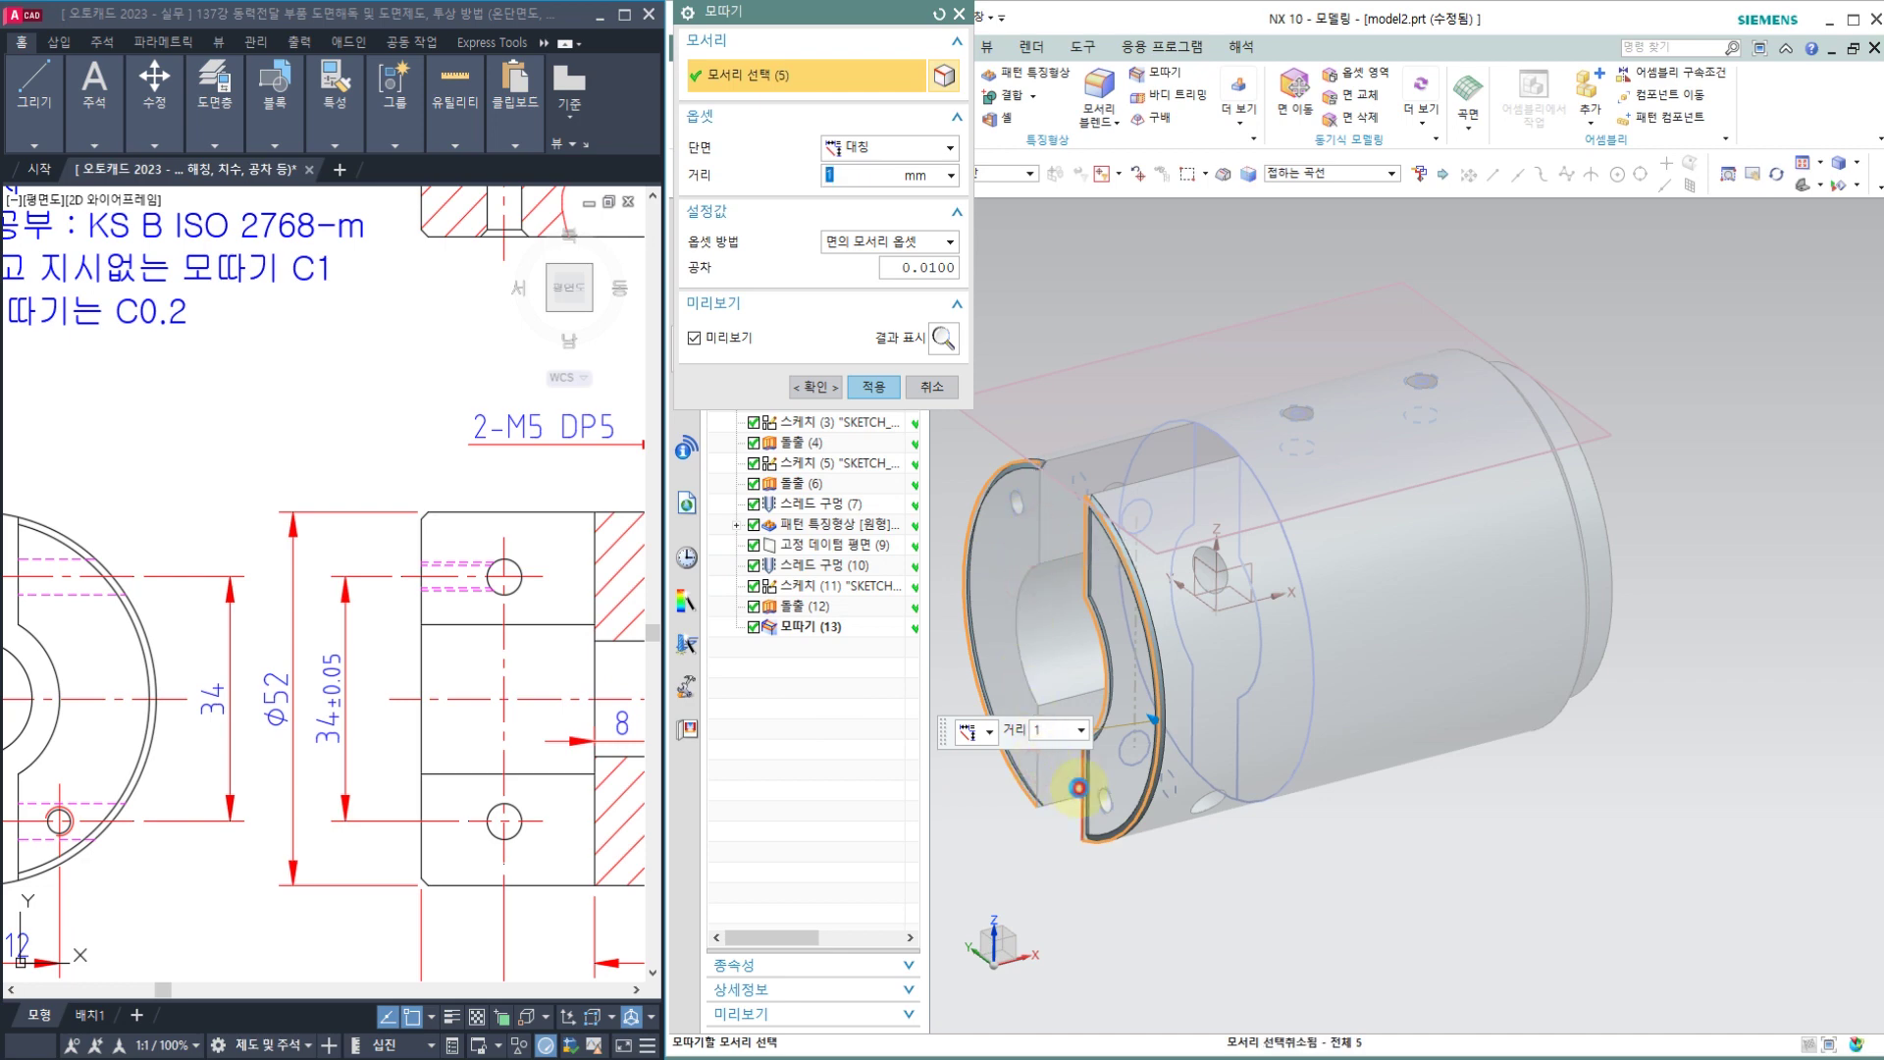
{"action": "left_click", "coordinate": [1097, 690], "text": "shift"}
{"action": "left_click", "coordinate": [1086, 530], "text": "shift"}
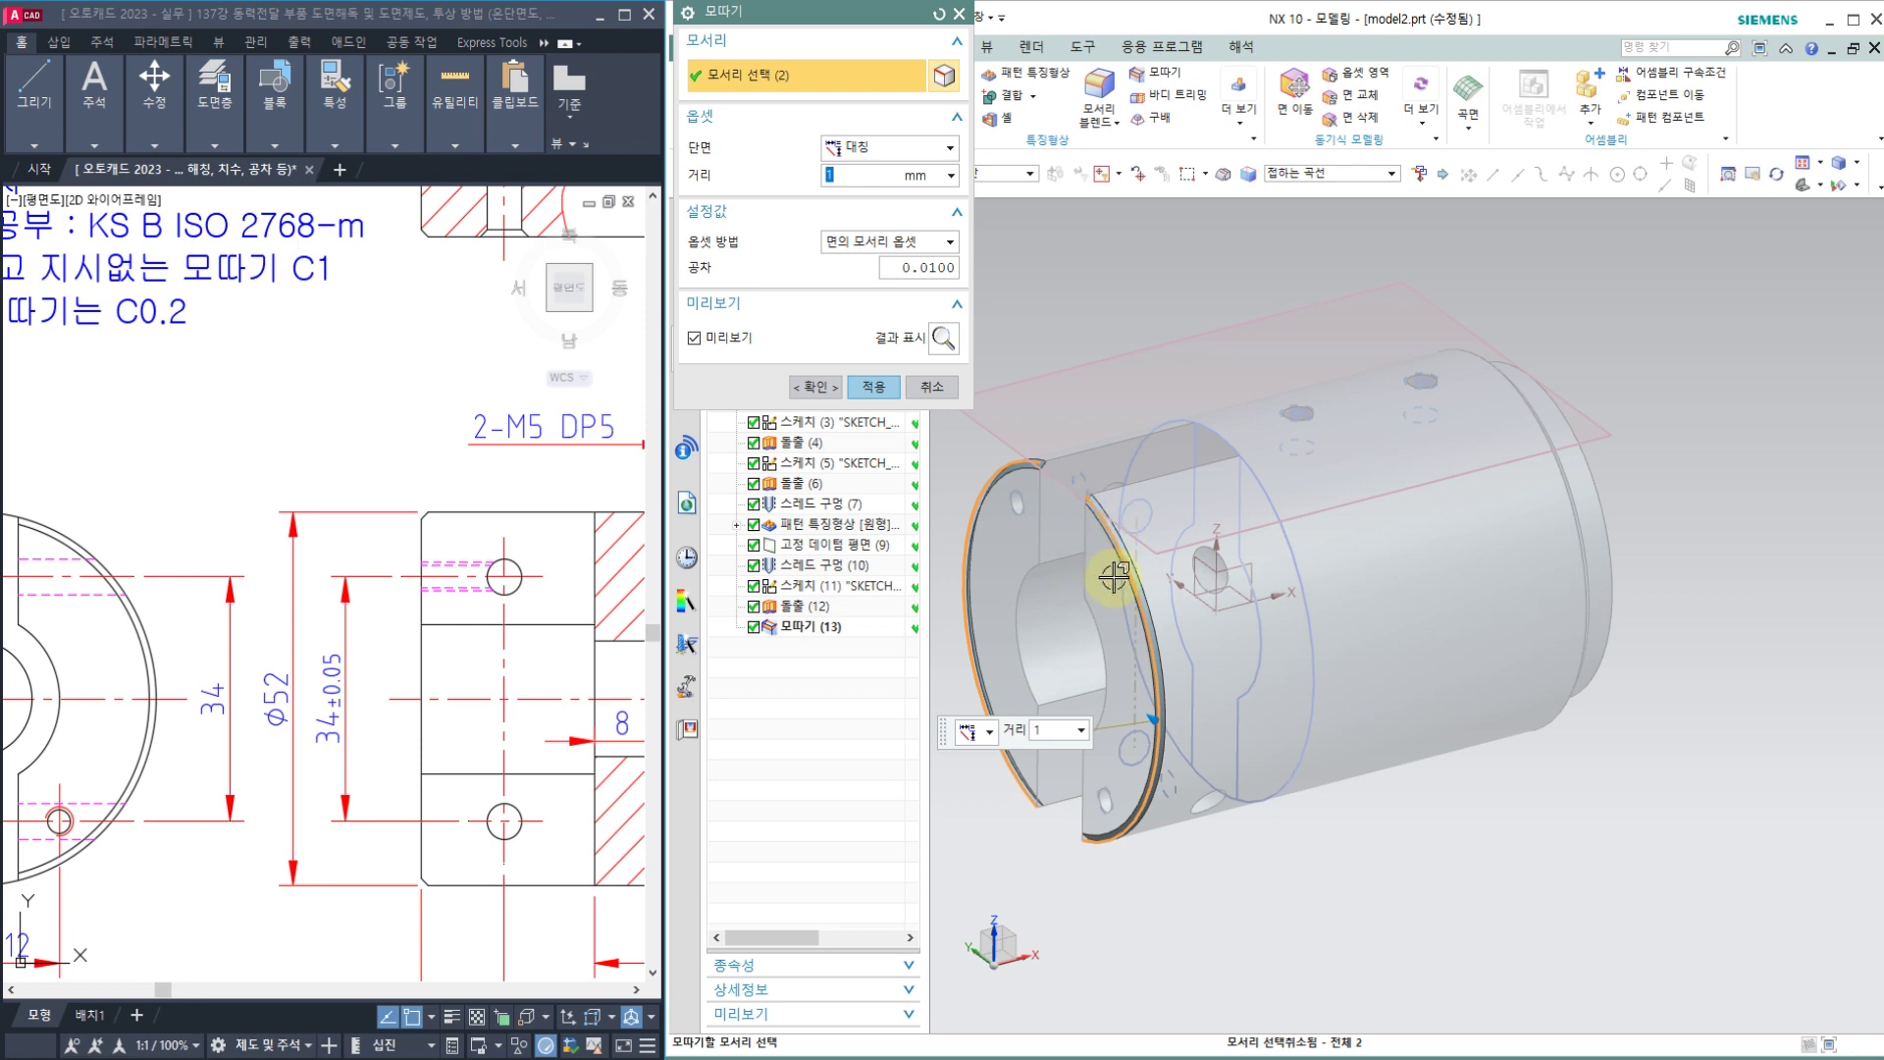
Step: Check the slot edges in the drawing's top view and create the 1 mm chamfer on the slotted end's two outer arcs
{"action": "left_click", "coordinate": [290, 418]}
{"action": "middle_click_drag", "start_coordinate": [396, 328], "coordinate": [342, 643]}
{"action": "scroll", "coordinate": [382, 274], "scroll_direction": "up", "scroll_amount": 3}
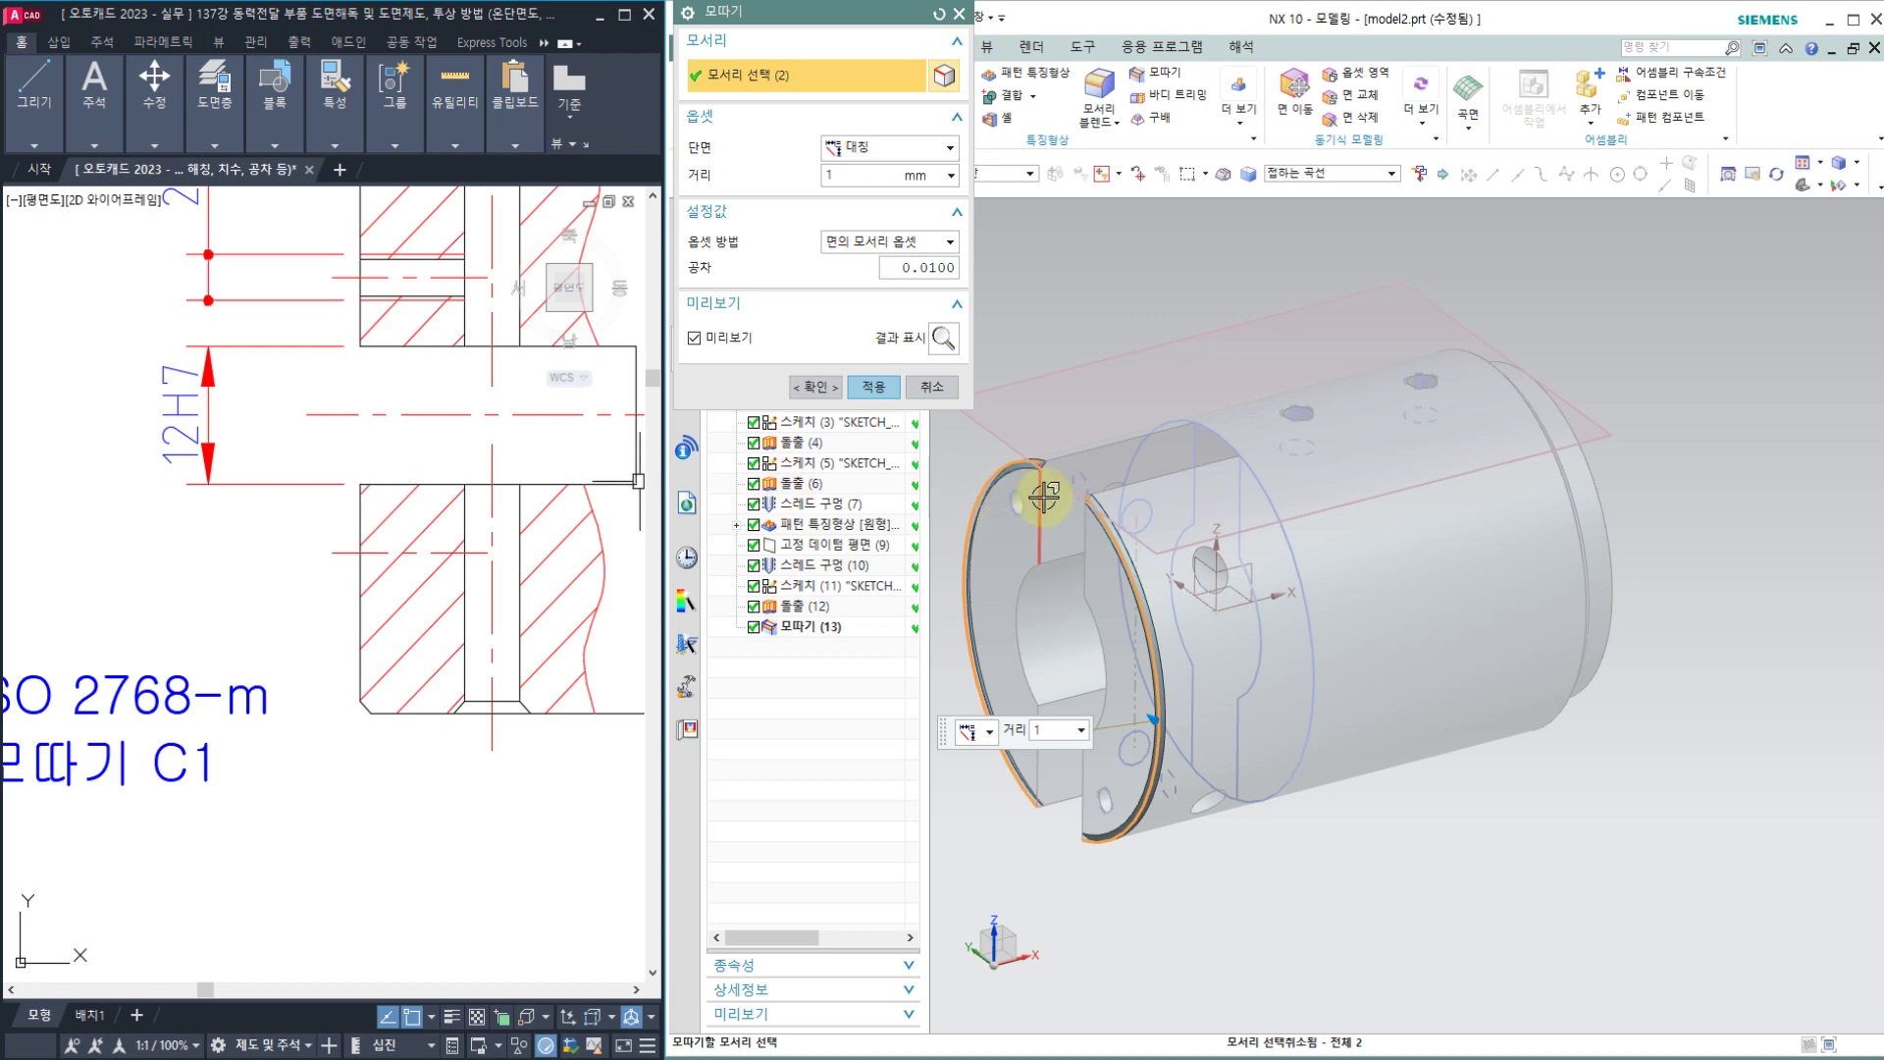
{"action": "scroll", "coordinate": [1040, 510], "scroll_direction": "up", "scroll_amount": 2}
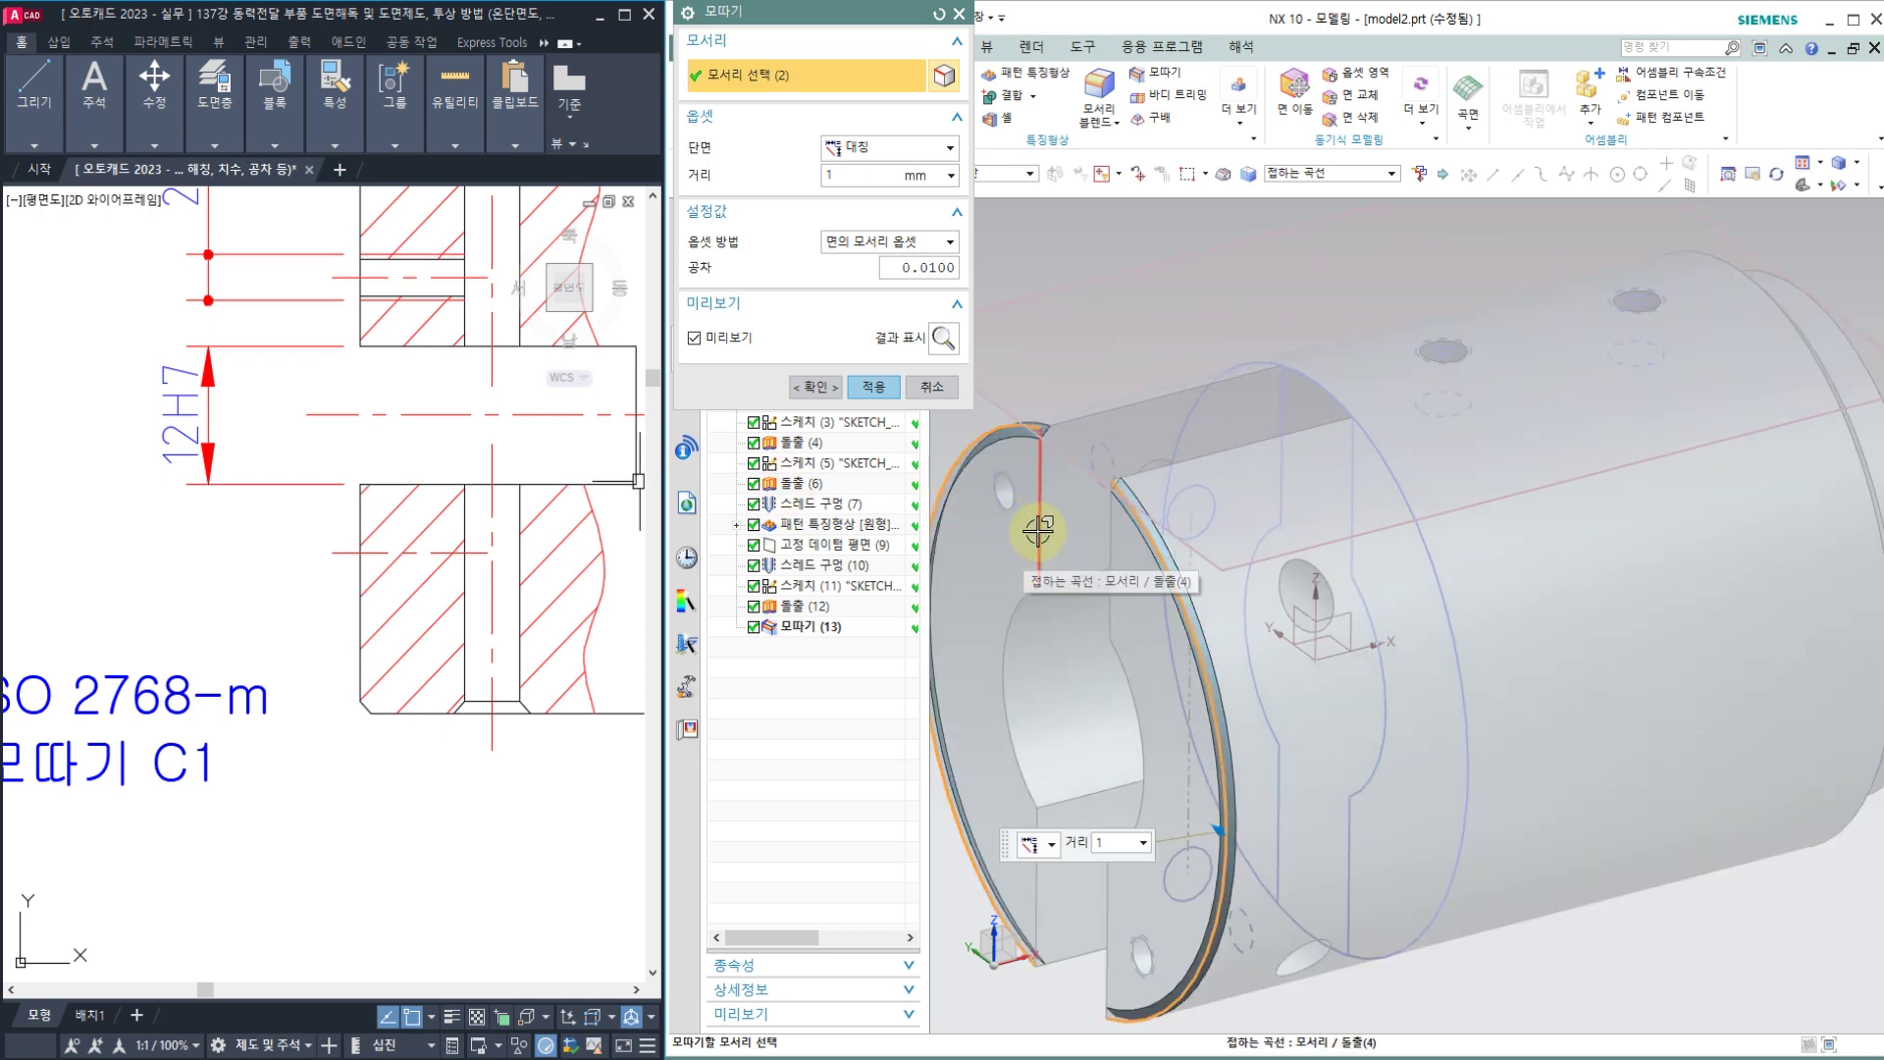
{"action": "left_click", "coordinate": [1038, 555]}
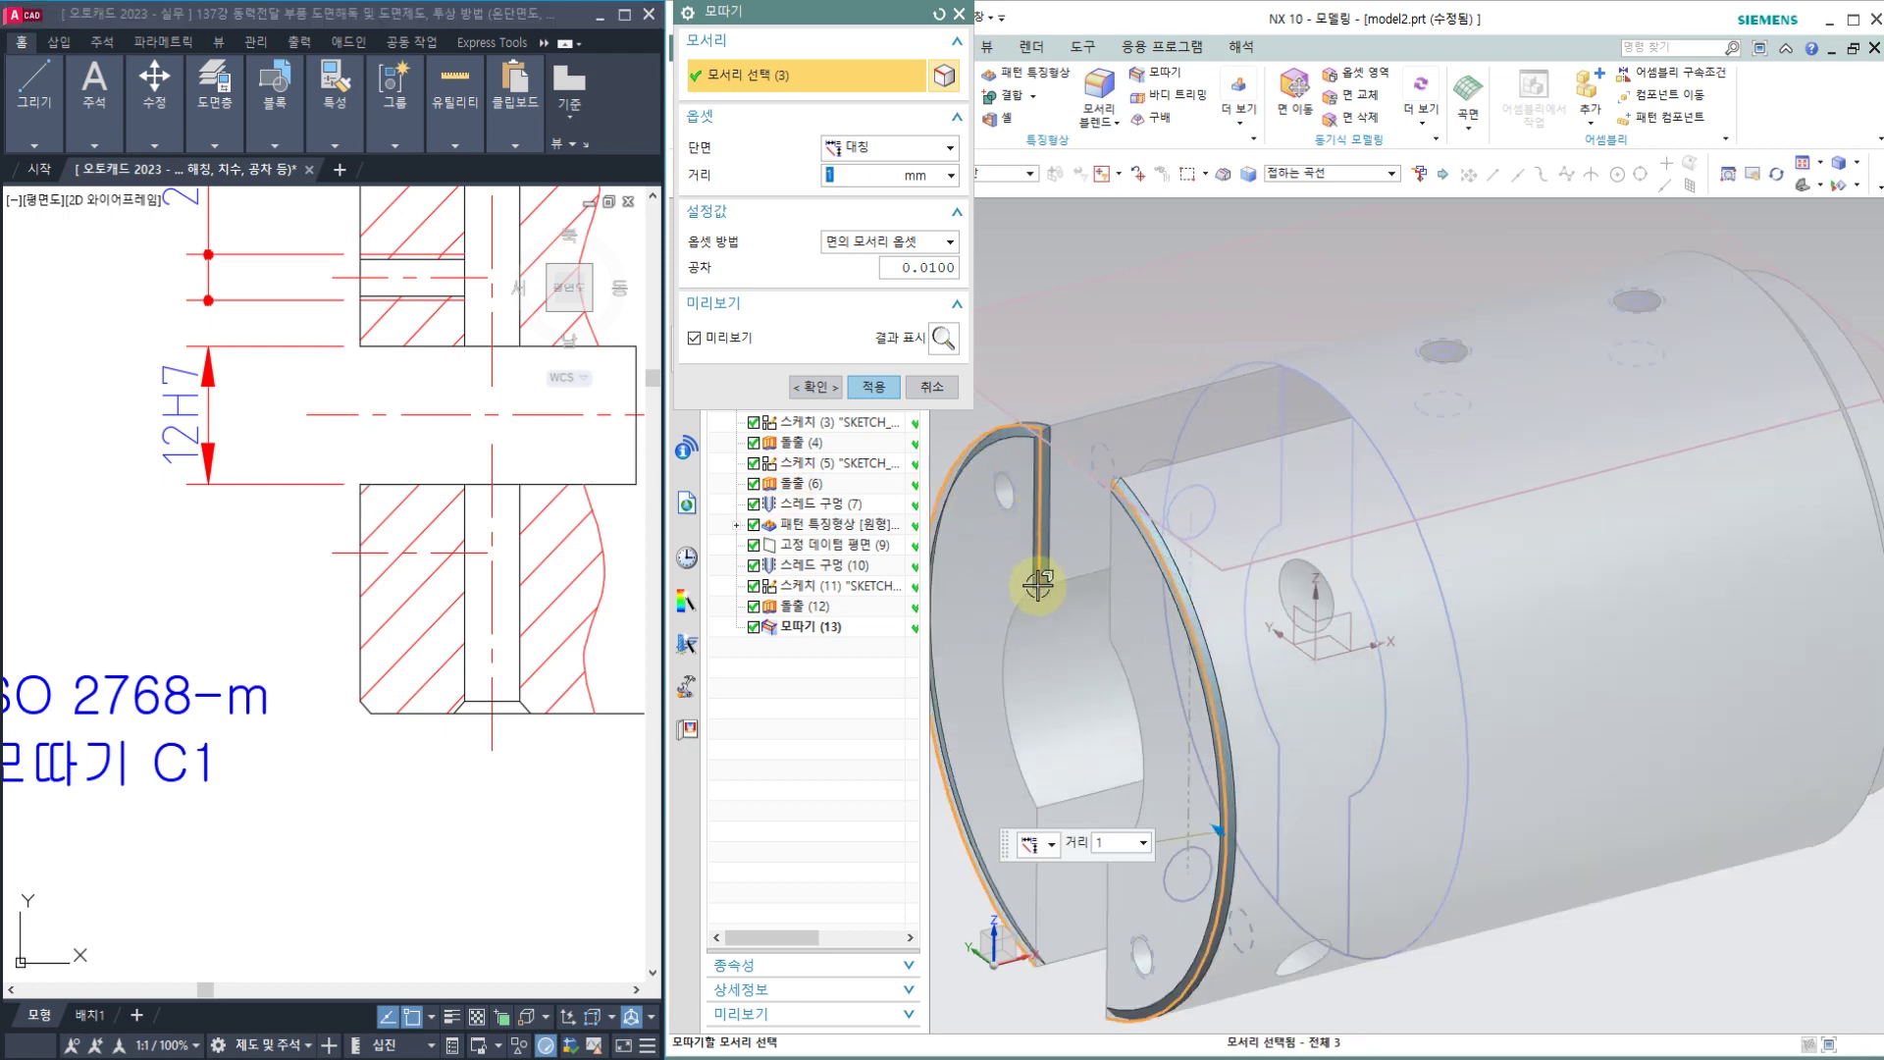
{"action": "left_click", "coordinate": [1036, 601], "text": "shift"}
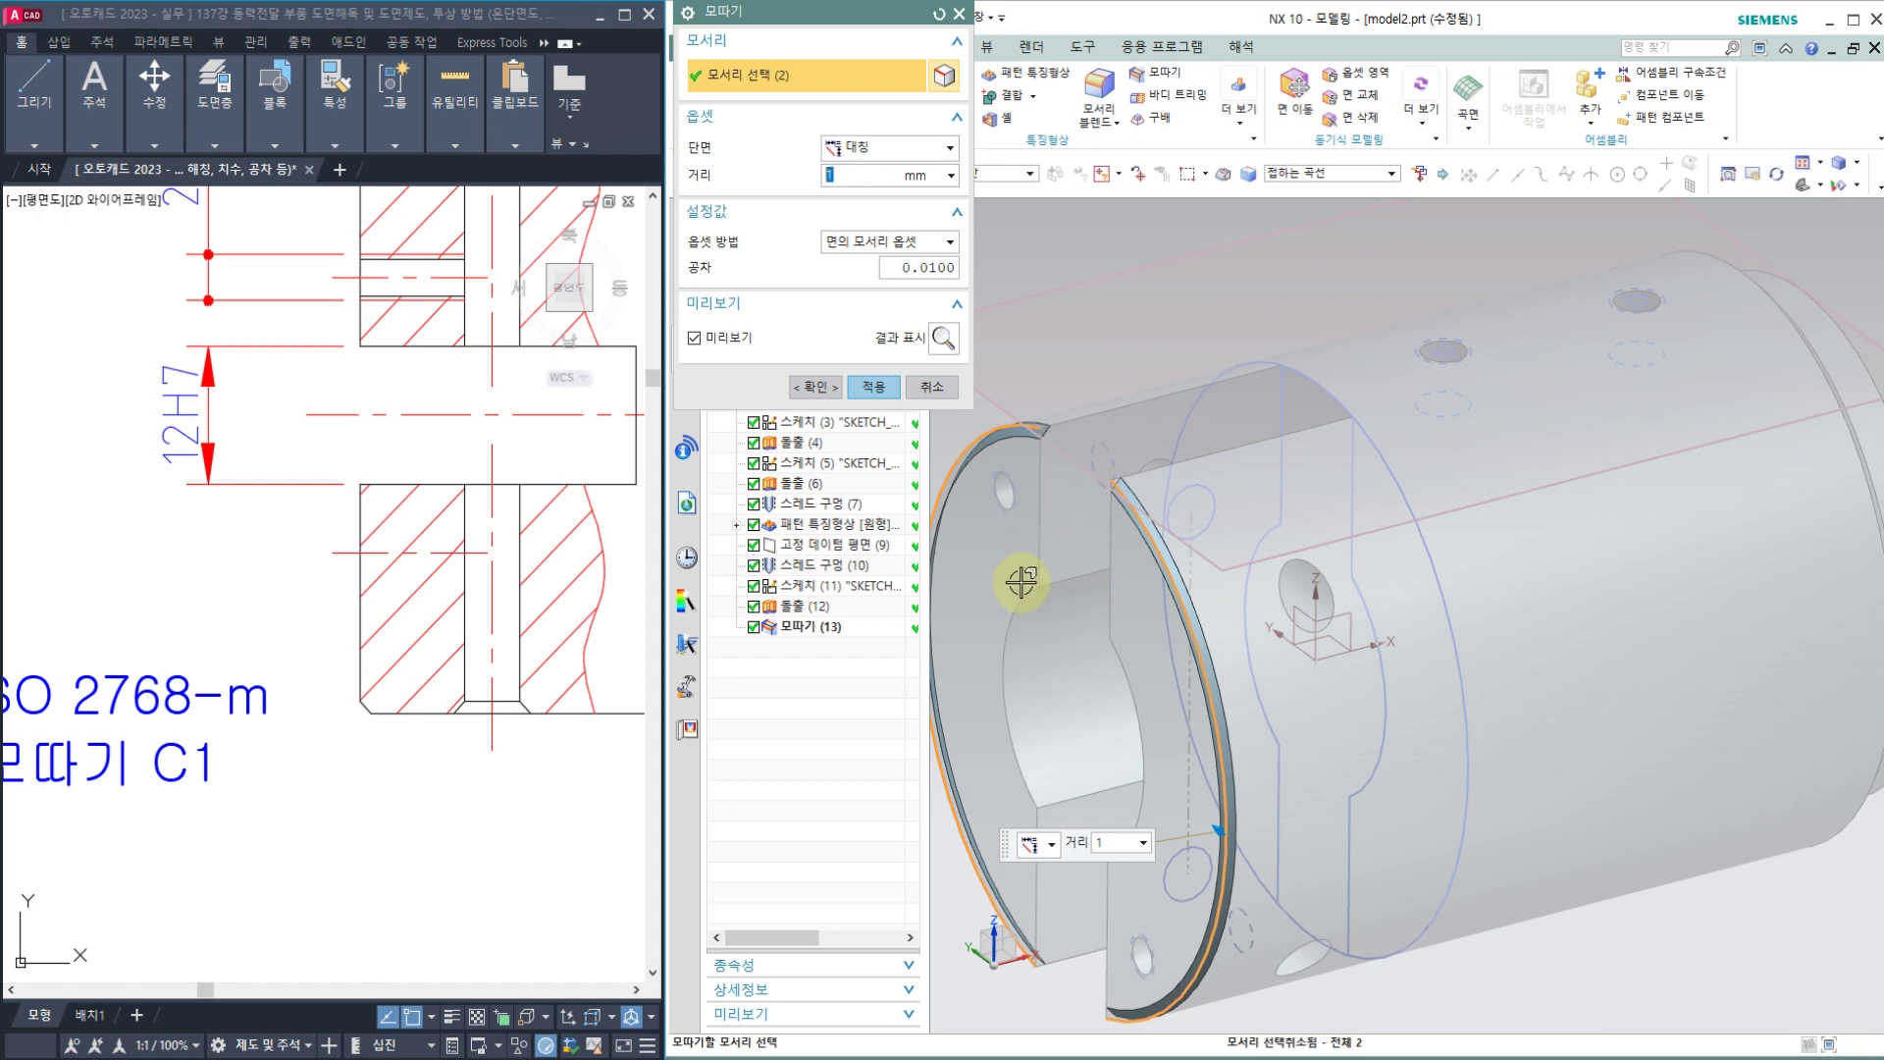
{"action": "left_click", "coordinate": [813, 387]}
{"action": "scroll", "coordinate": [1161, 412], "scroll_direction": "down", "scroll_amount": 3}
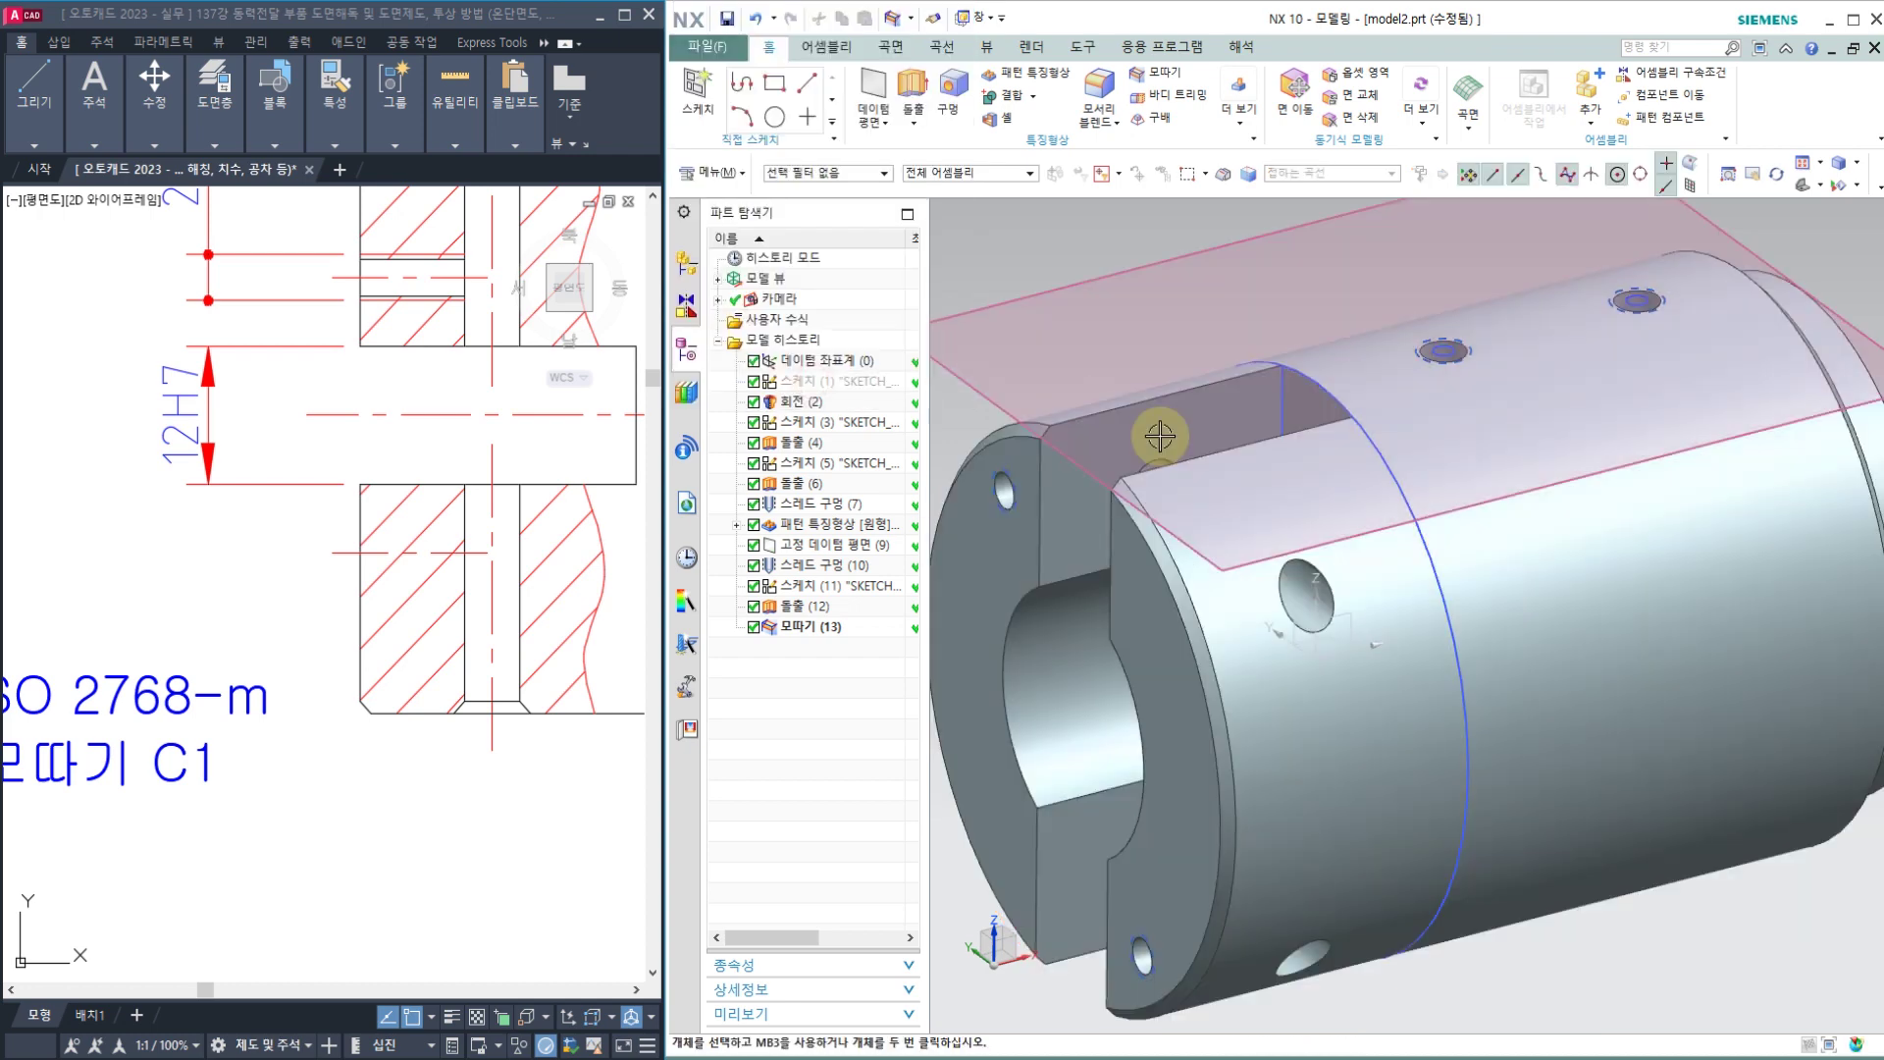
Step: Hide all objects and show only the solid body
{"action": "scroll", "coordinate": [379, 668], "scroll_direction": "down", "scroll_amount": 5}
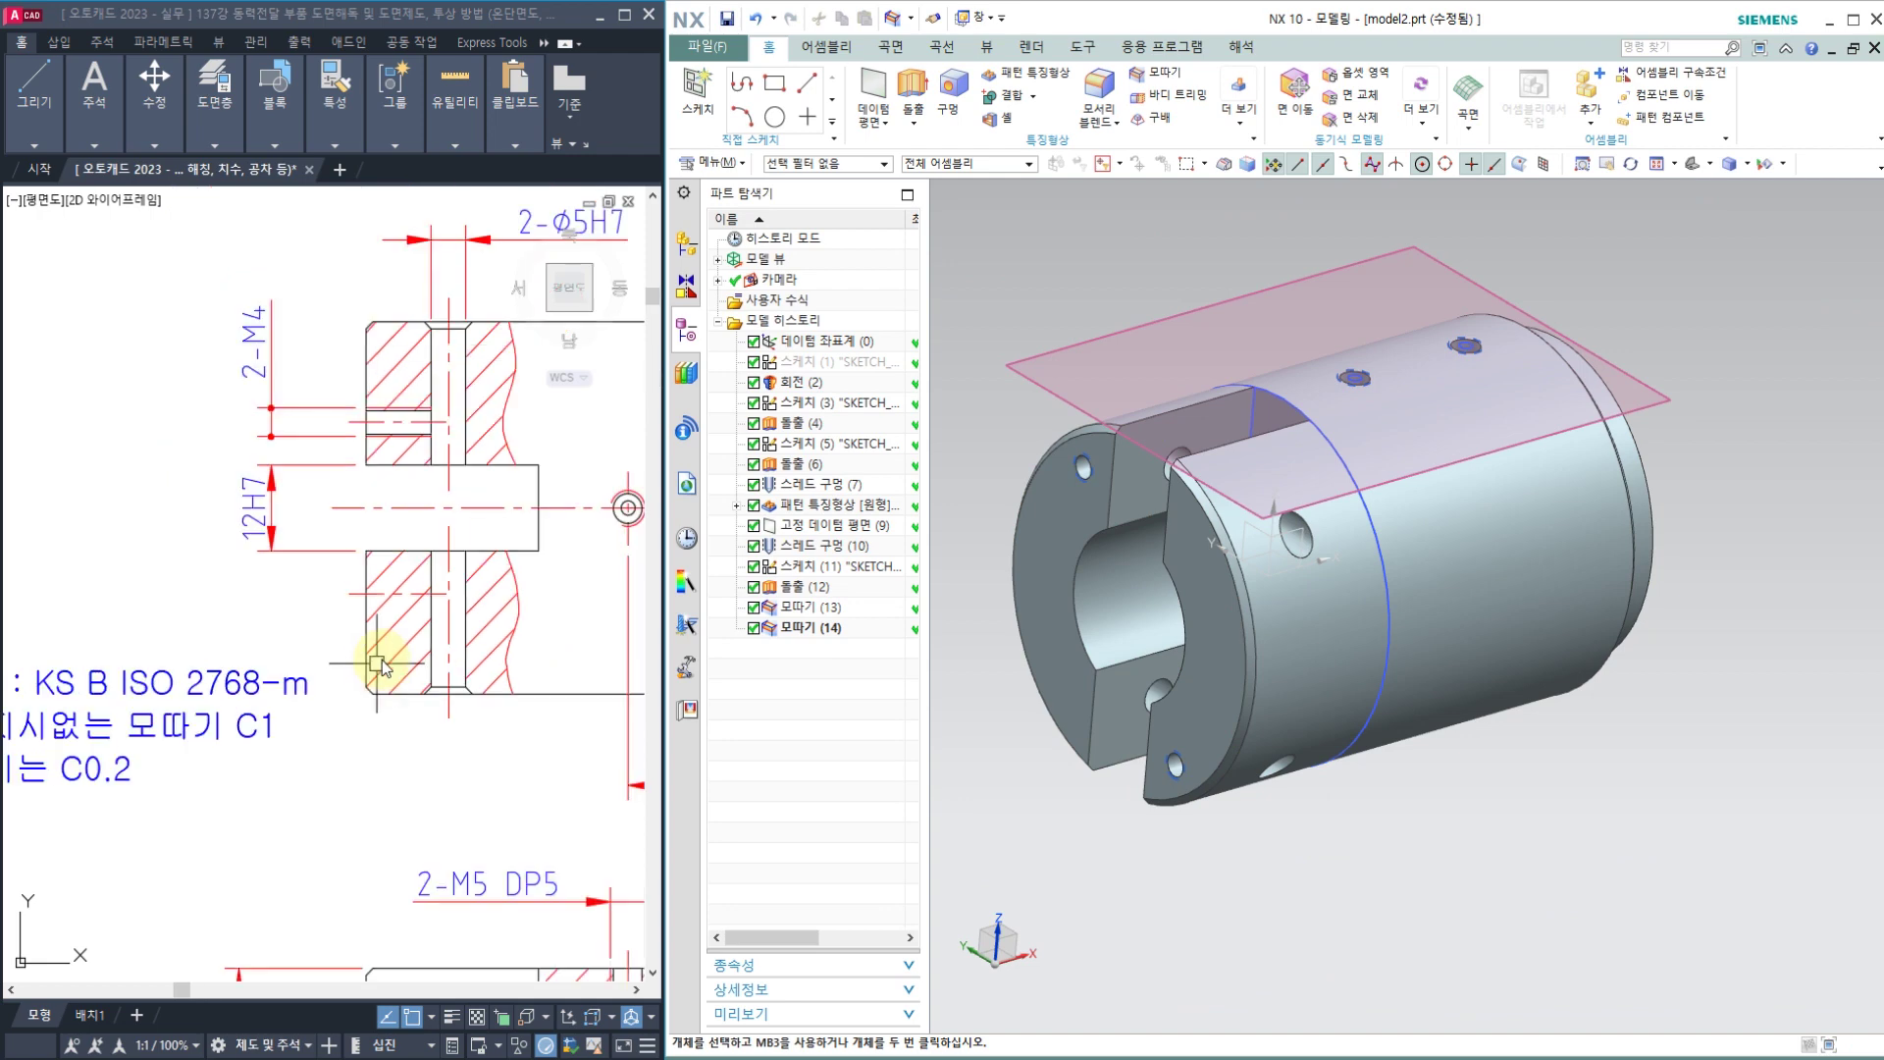
{"action": "scroll", "coordinate": [370, 706], "scroll_direction": "up", "scroll_amount": 3}
{"action": "mouse_move", "coordinate": [370, 707]}
{"action": "middle_mouse_down"}
{"action": "mouse_move", "coordinate": [309, 698]}
{"action": "mouse_move", "coordinate": [206, 441]}
{"action": "mouse_move", "coordinate": [248, 566]}
{"action": "middle_mouse_up"}
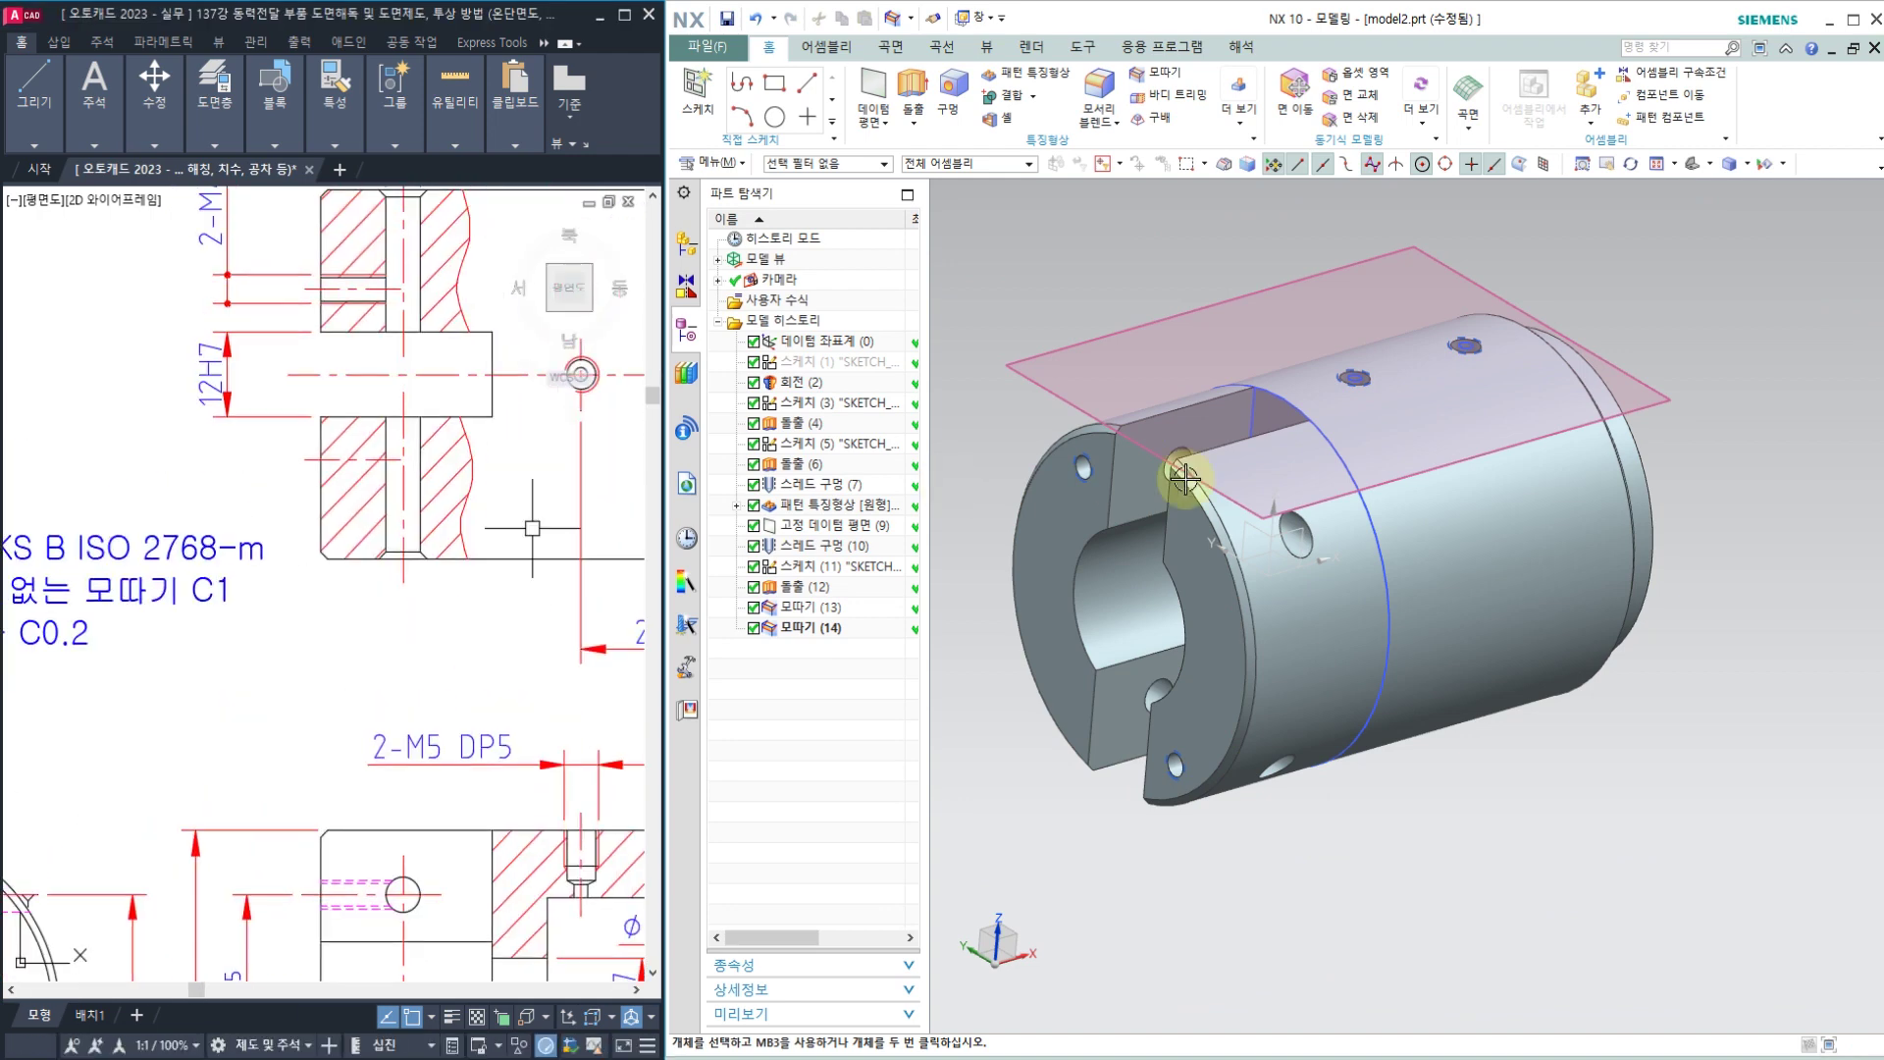
{"action": "scroll", "coordinate": [329, 521], "scroll_direction": "down", "scroll_amount": 3}
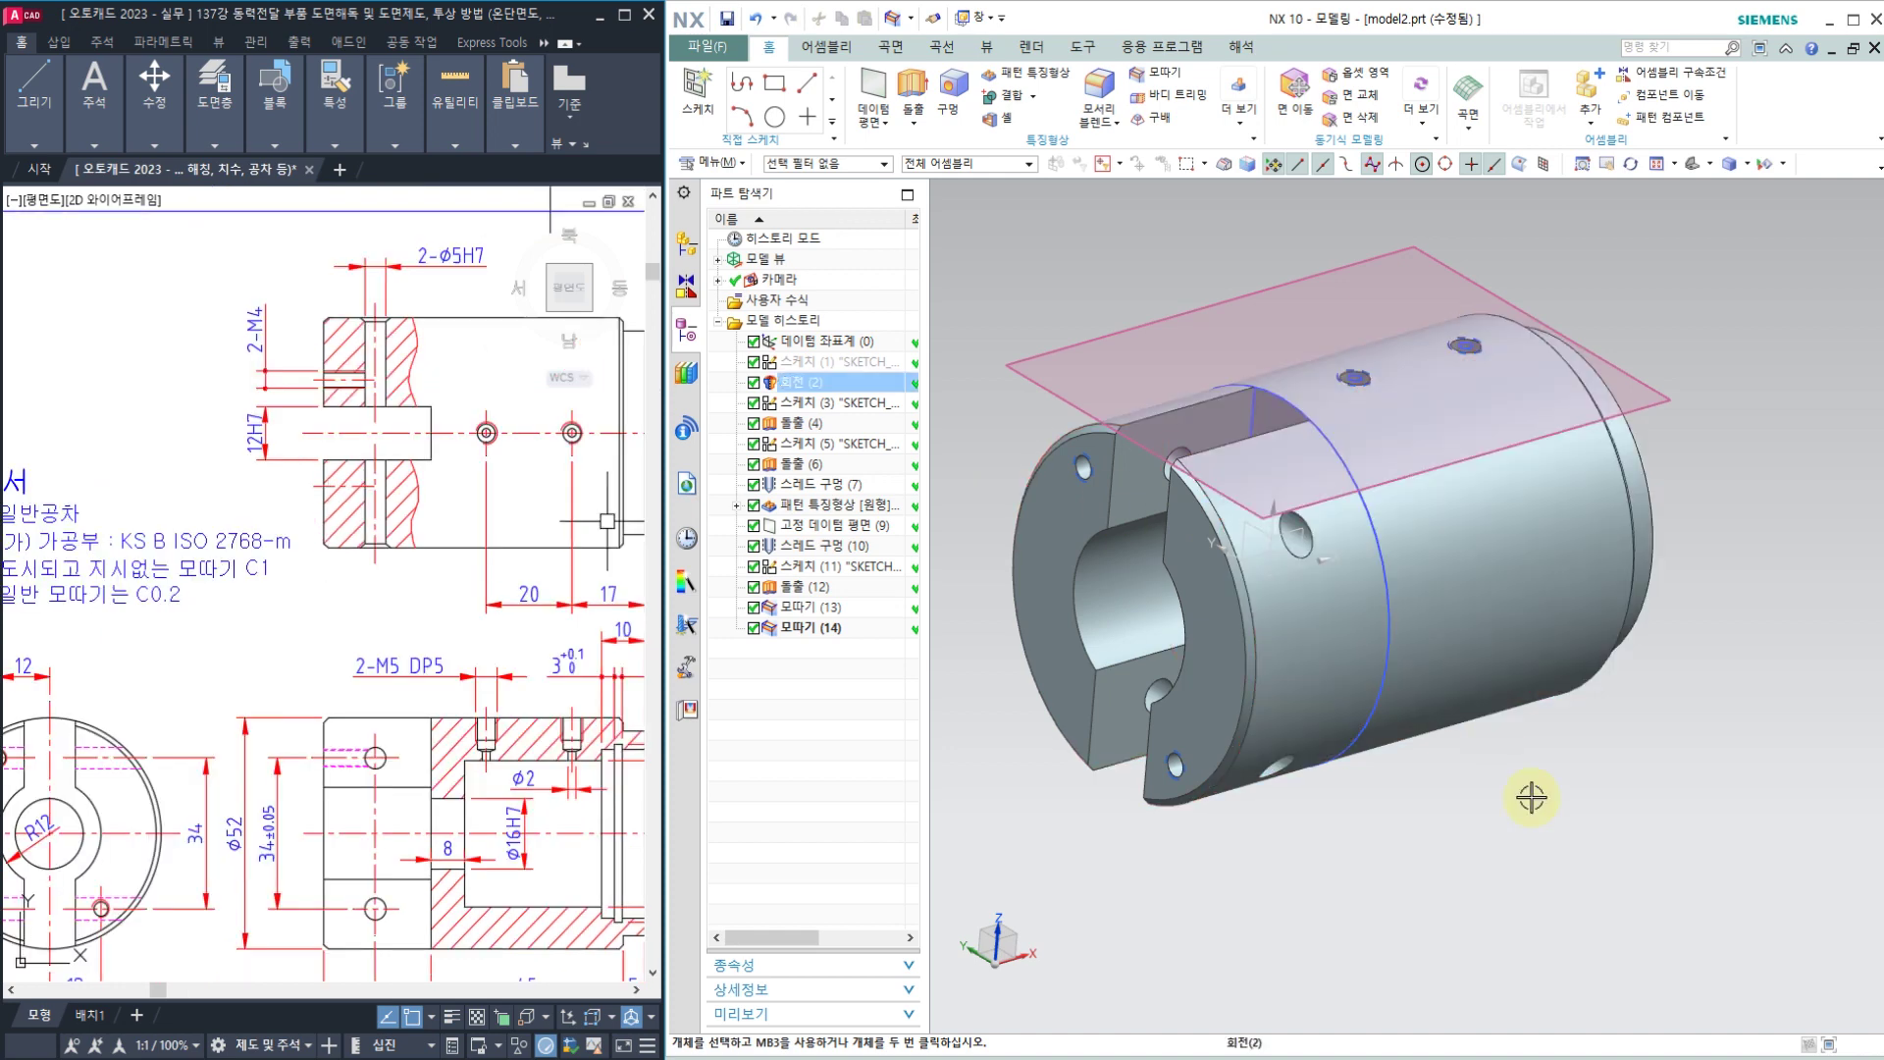
{"action": "left_click", "coordinate": [1476, 814]}
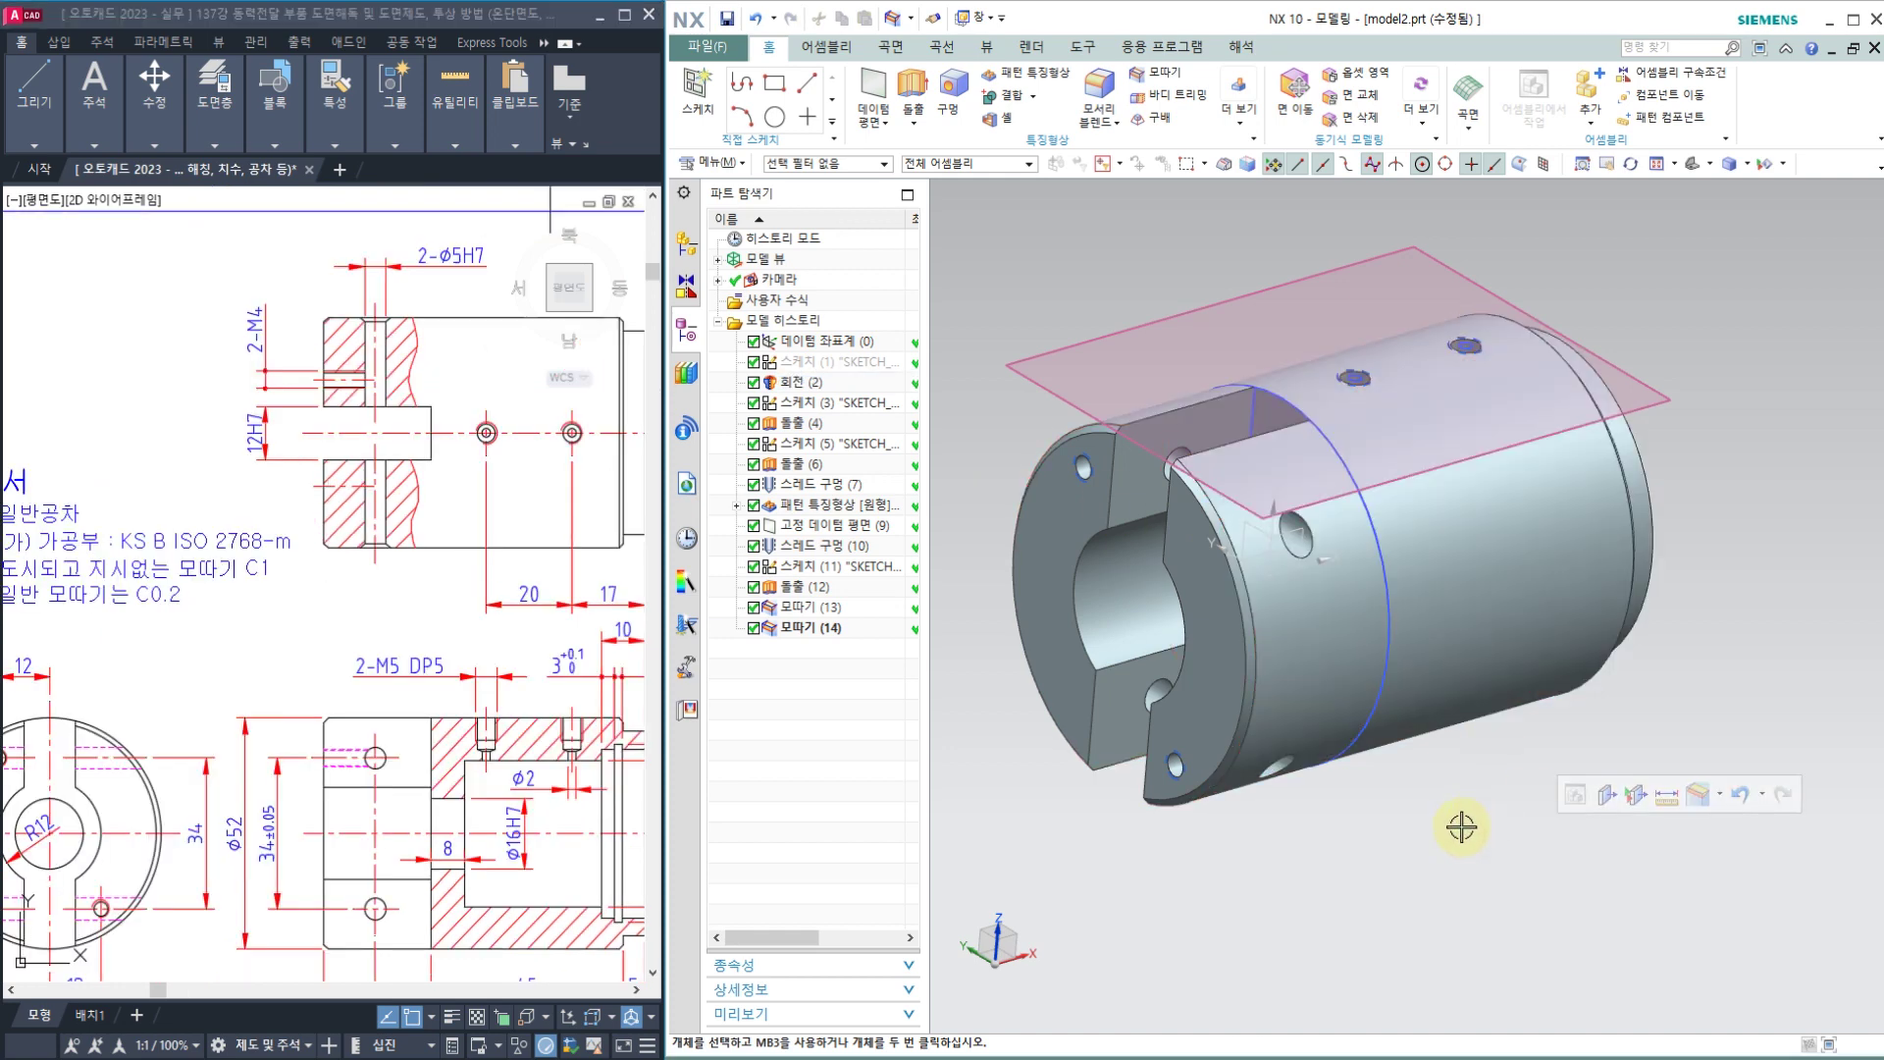
{"action": "key", "text": "ctrl+w"}
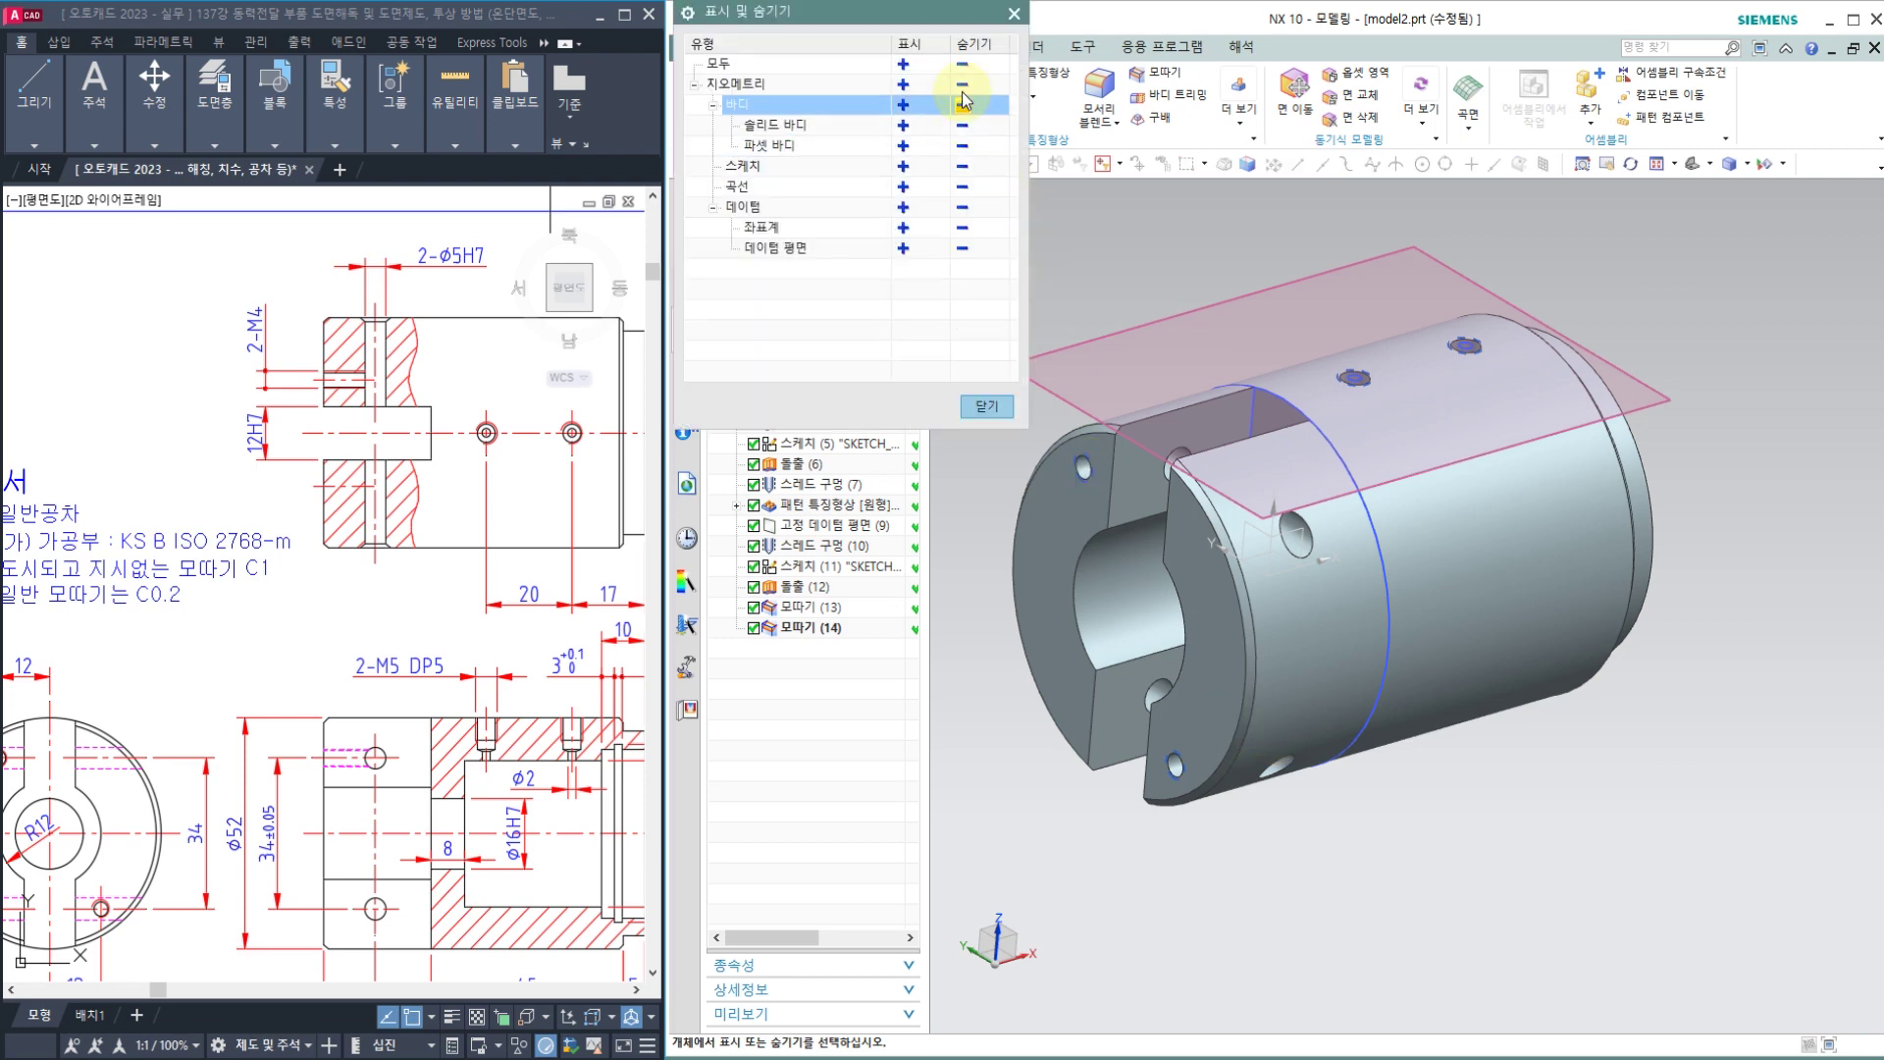
{"action": "left_click", "coordinate": [962, 66]}
{"action": "left_click", "coordinate": [902, 124]}
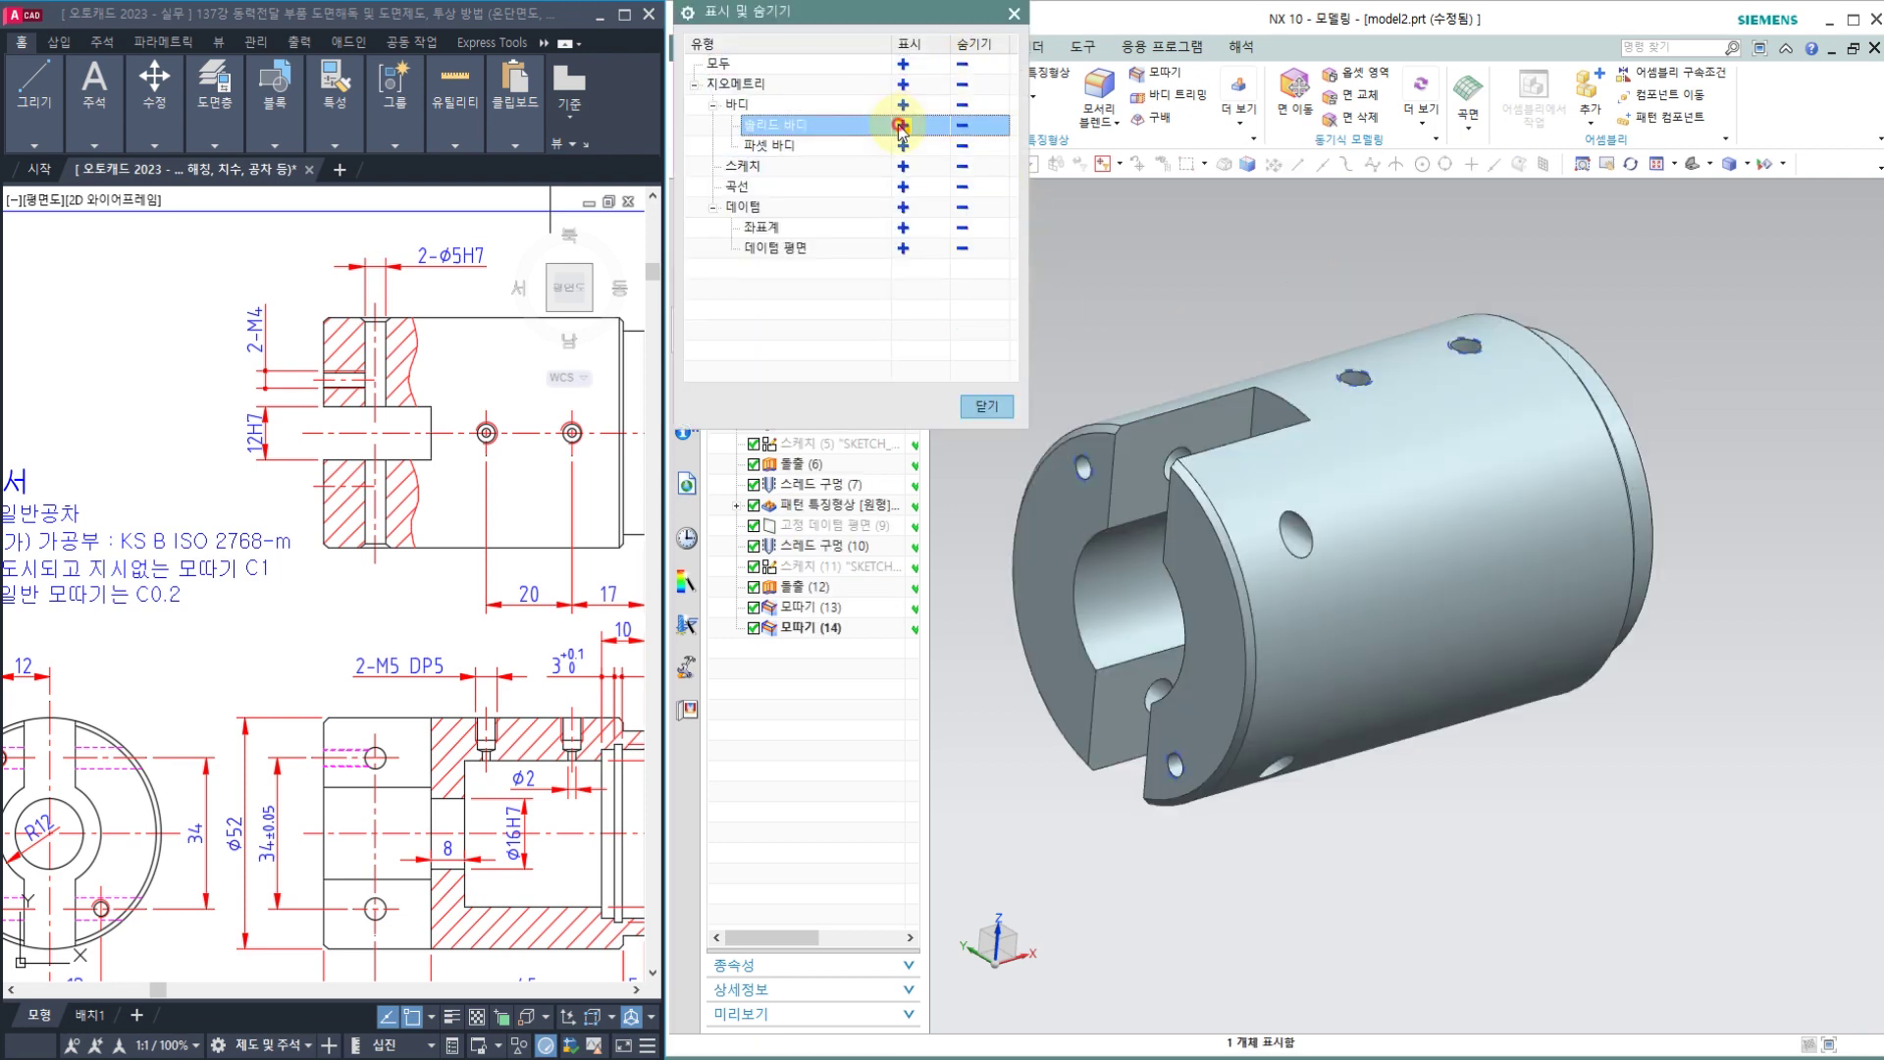
{"action": "left_click", "coordinate": [986, 406]}
Step: Compare the model's slotted end, cross holes and stepped bore with the drawing's views
{"action": "mouse_move", "coordinate": [1085, 420]}
{"action": "middle_mouse_down"}
{"action": "mouse_move", "coordinate": [1127, 408]}
{"action": "mouse_move", "coordinate": [1194, 450]}
{"action": "mouse_move", "coordinate": [1102, 411]}
{"action": "middle_mouse_up"}
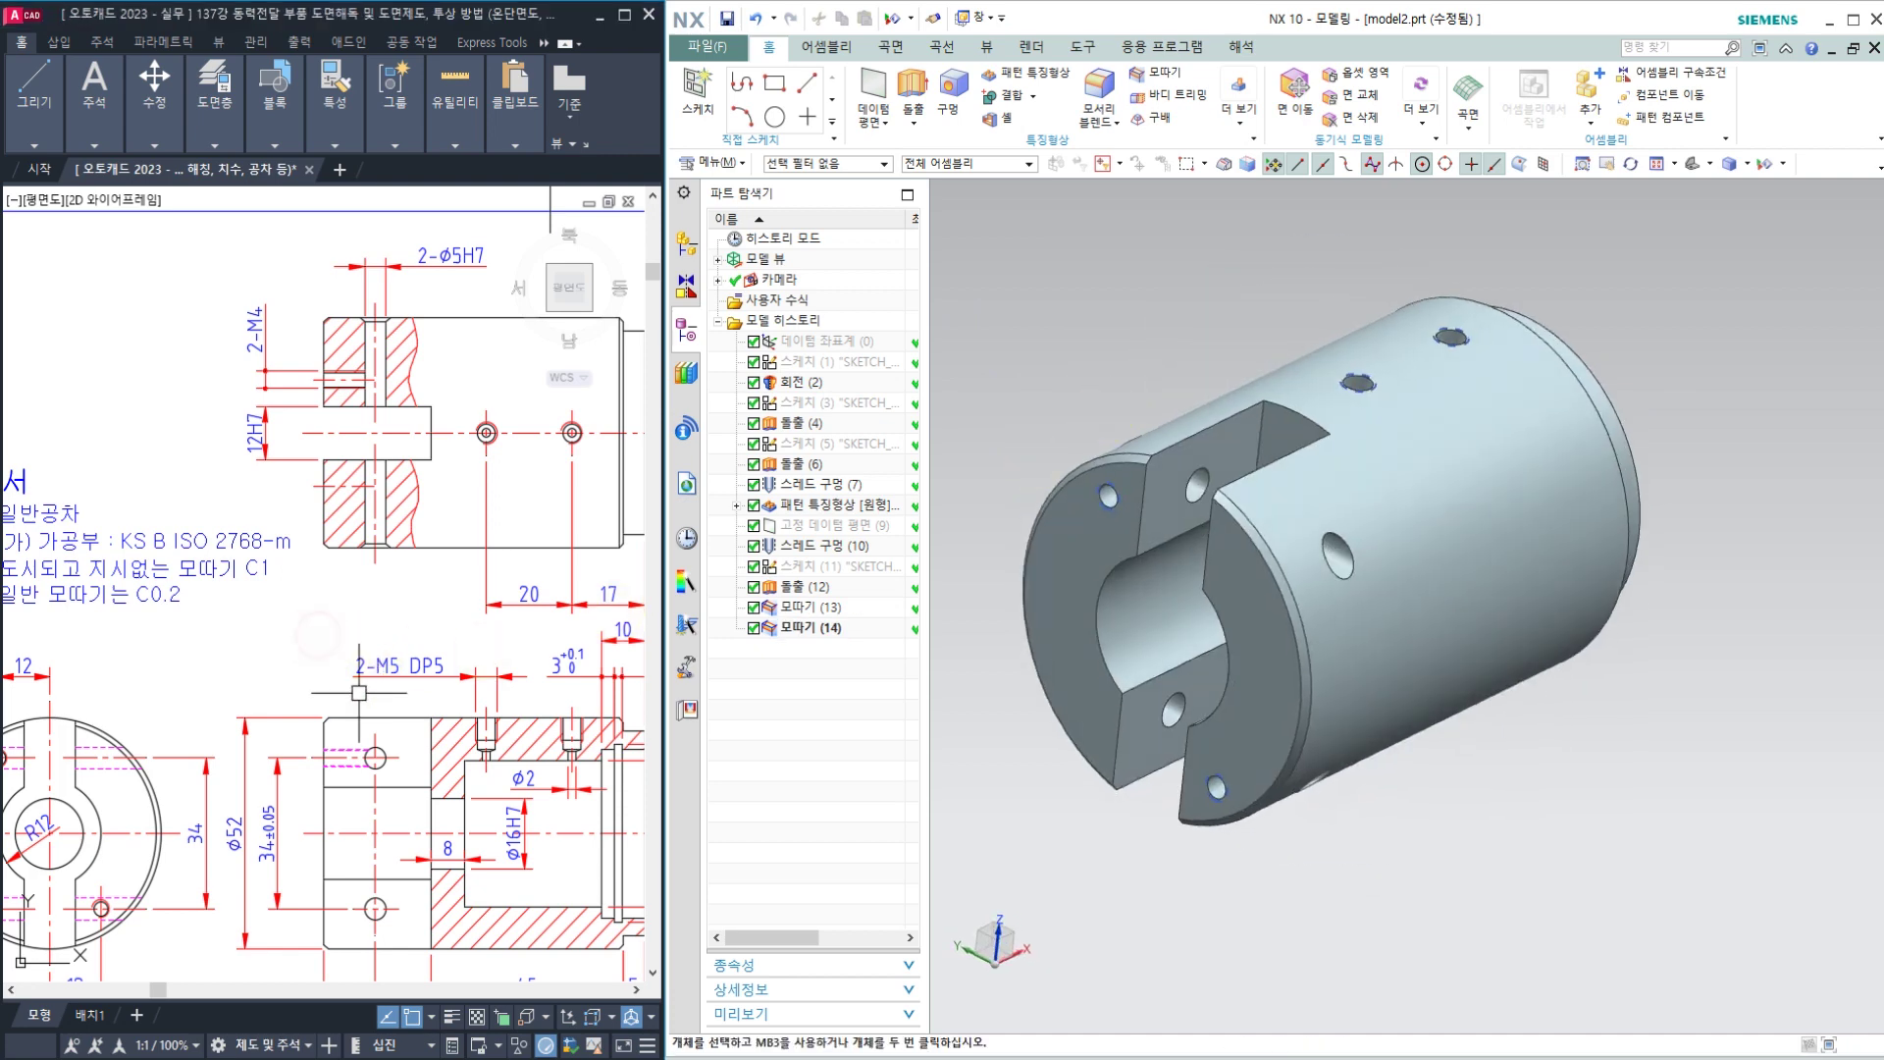
{"action": "mouse_move", "coordinate": [348, 654]}
{"action": "middle_mouse_down"}
{"action": "mouse_move", "coordinate": [245, 597]}
{"action": "mouse_move", "coordinate": [295, 589]}
{"action": "mouse_move", "coordinate": [220, 533]}
{"action": "middle_mouse_up"}
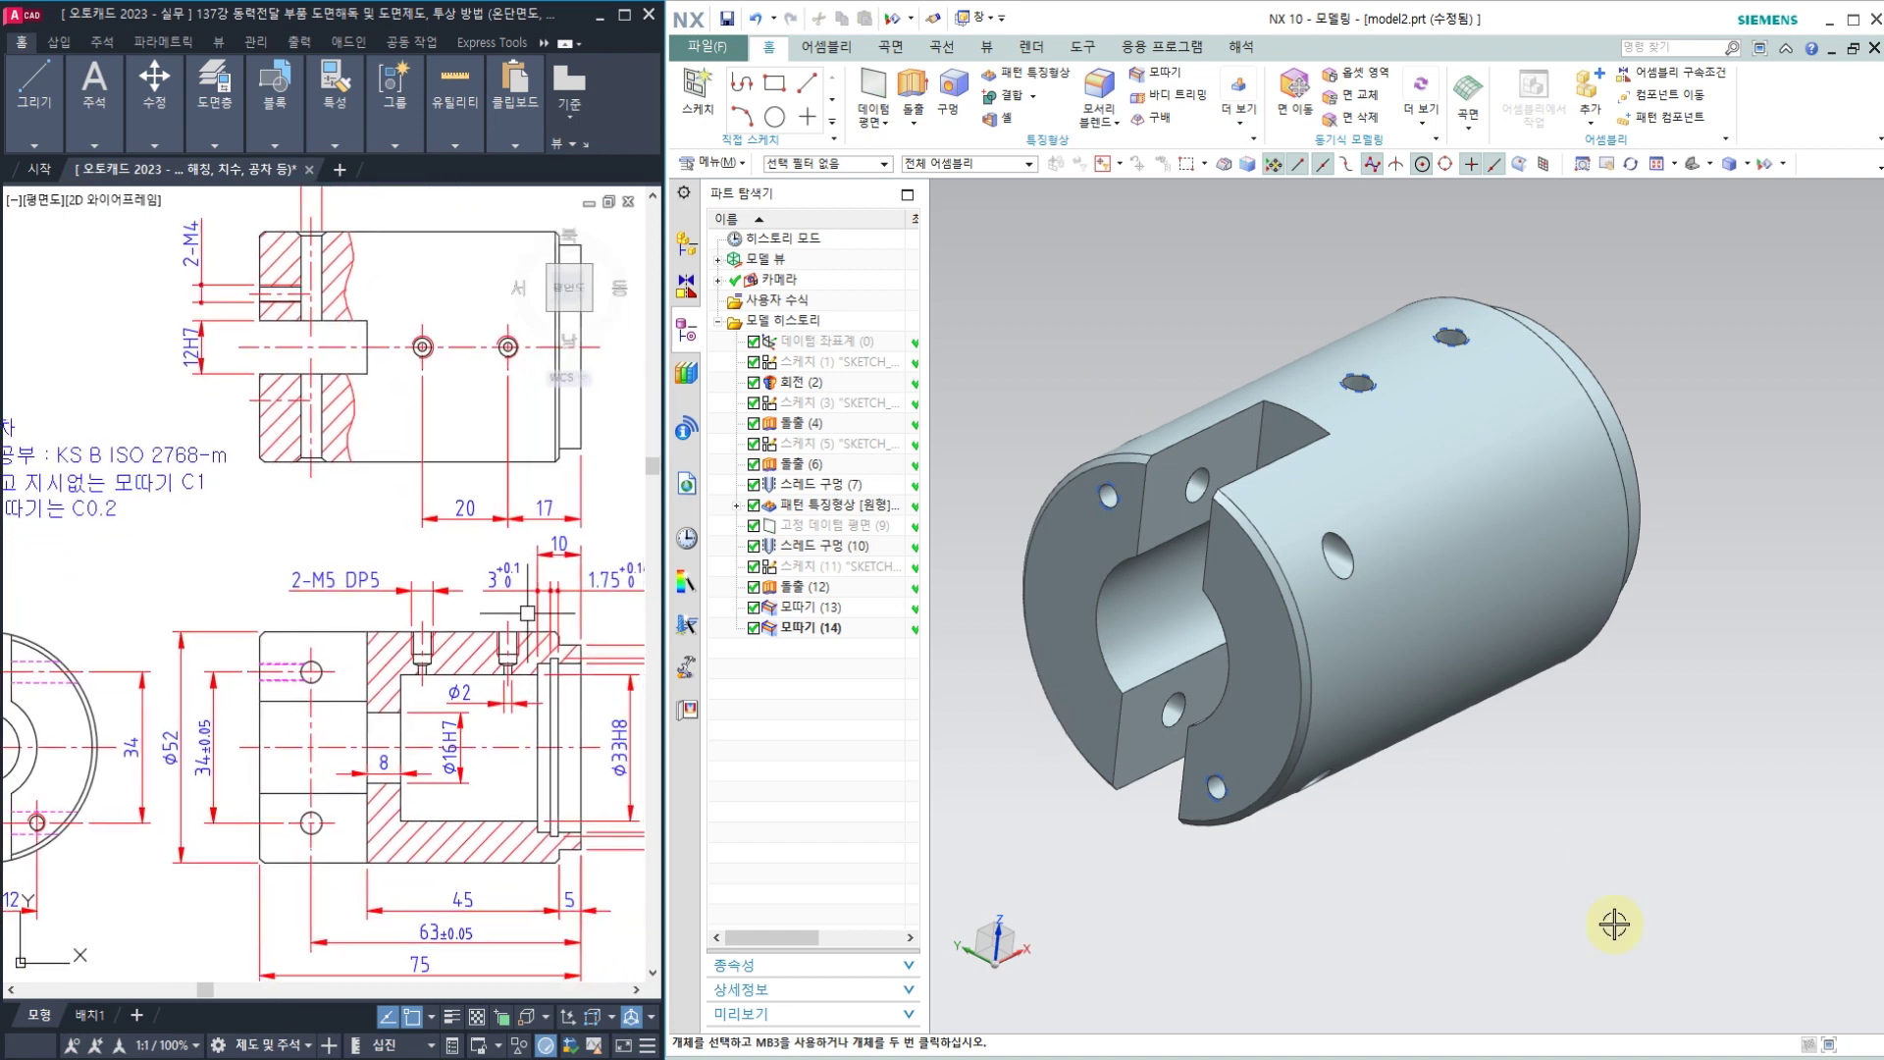
{"action": "mouse_move", "coordinate": [1610, 924]}
{"action": "middle_mouse_down"}
{"action": "mouse_move", "coordinate": [1492, 828]}
{"action": "mouse_move", "coordinate": [1469, 834]}
{"action": "middle_mouse_up"}
{"action": "left_click", "coordinate": [1169, 693]}
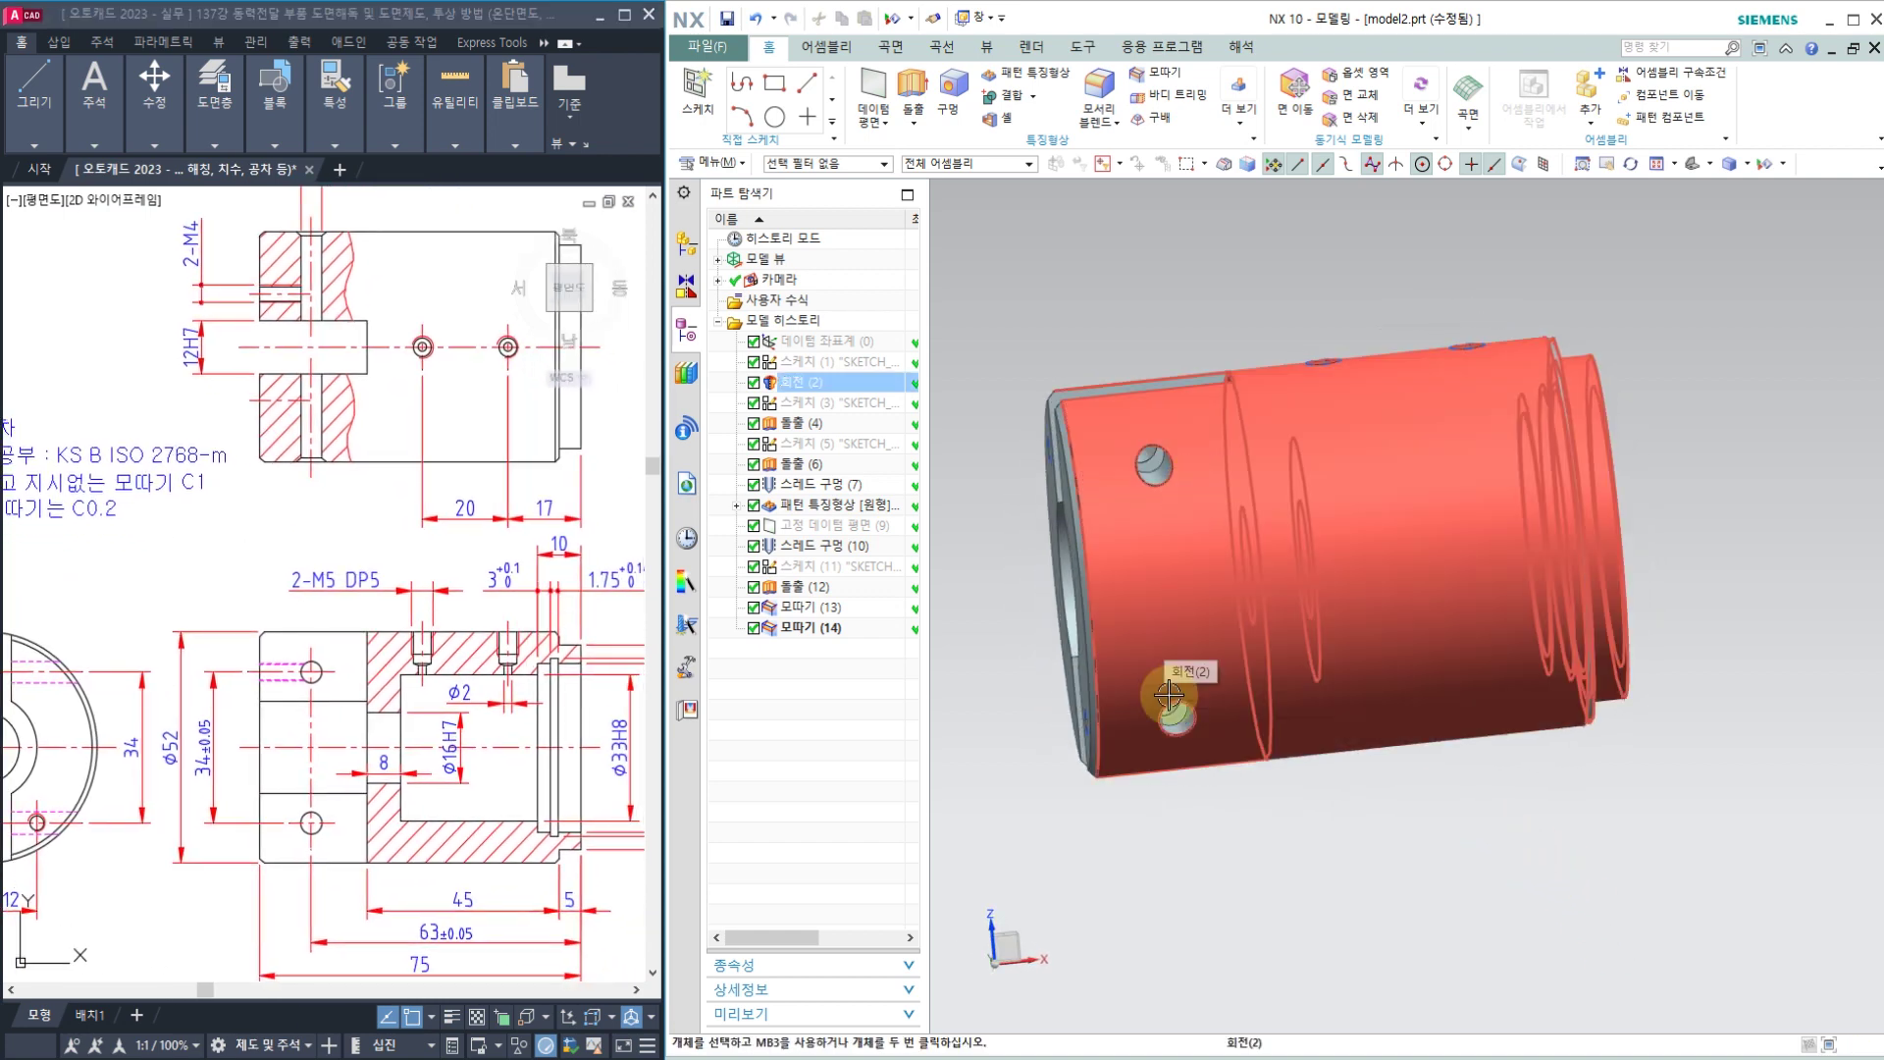
{"action": "mouse_move", "coordinate": [1166, 694]}
{"action": "middle_mouse_down"}
{"action": "mouse_move", "coordinate": [1388, 896]}
{"action": "mouse_move", "coordinate": [1385, 775]}
{"action": "mouse_move", "coordinate": [1337, 580]}
{"action": "mouse_move", "coordinate": [1408, 471]}
{"action": "mouse_move", "coordinate": [1383, 704]}
{"action": "mouse_move", "coordinate": [1367, 602]}
{"action": "mouse_move", "coordinate": [1249, 589]}
{"action": "mouse_move", "coordinate": [1276, 616]}
{"action": "middle_mouse_up"}
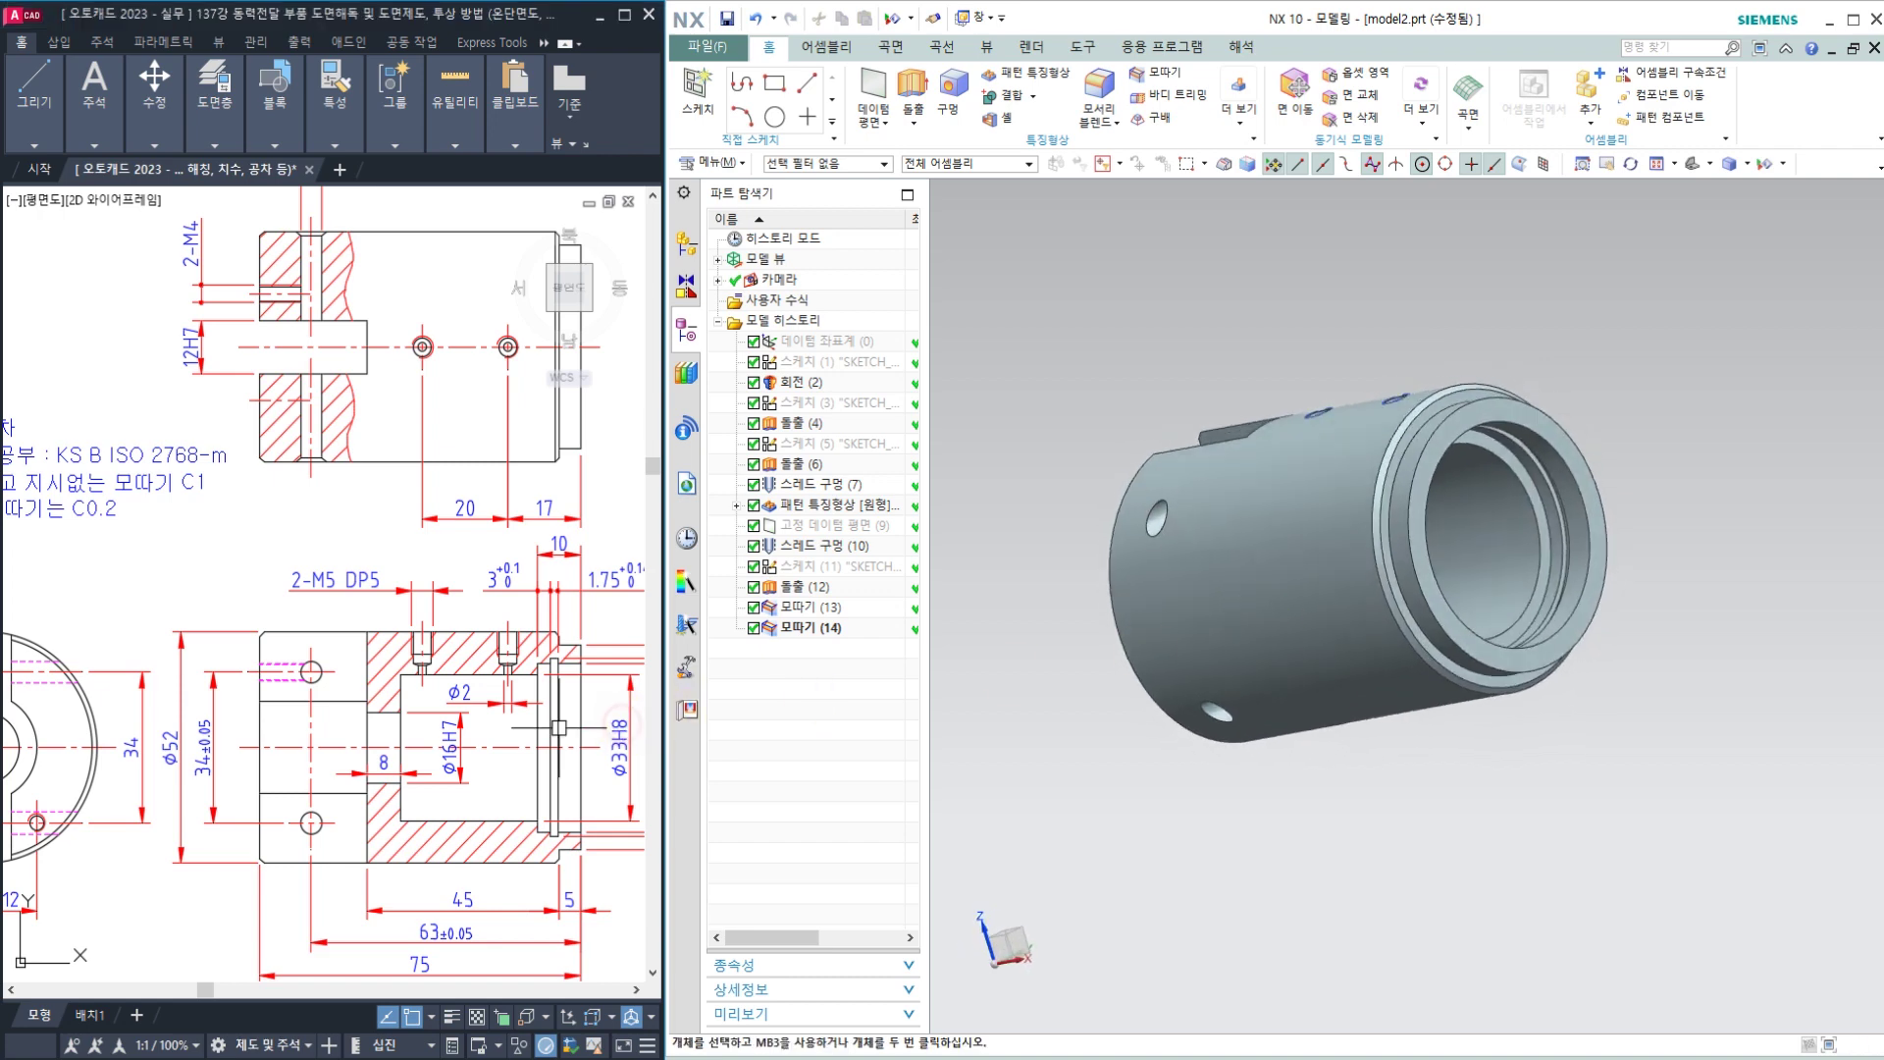
{"action": "scroll", "coordinate": [603, 755], "scroll_direction": "up", "scroll_amount": 5}
{"action": "middle_click_drag", "start_coordinate": [357, 757], "coordinate": [451, 756]}
{"action": "middle_click_drag", "start_coordinate": [1446, 792], "coordinate": [1668, 748]}
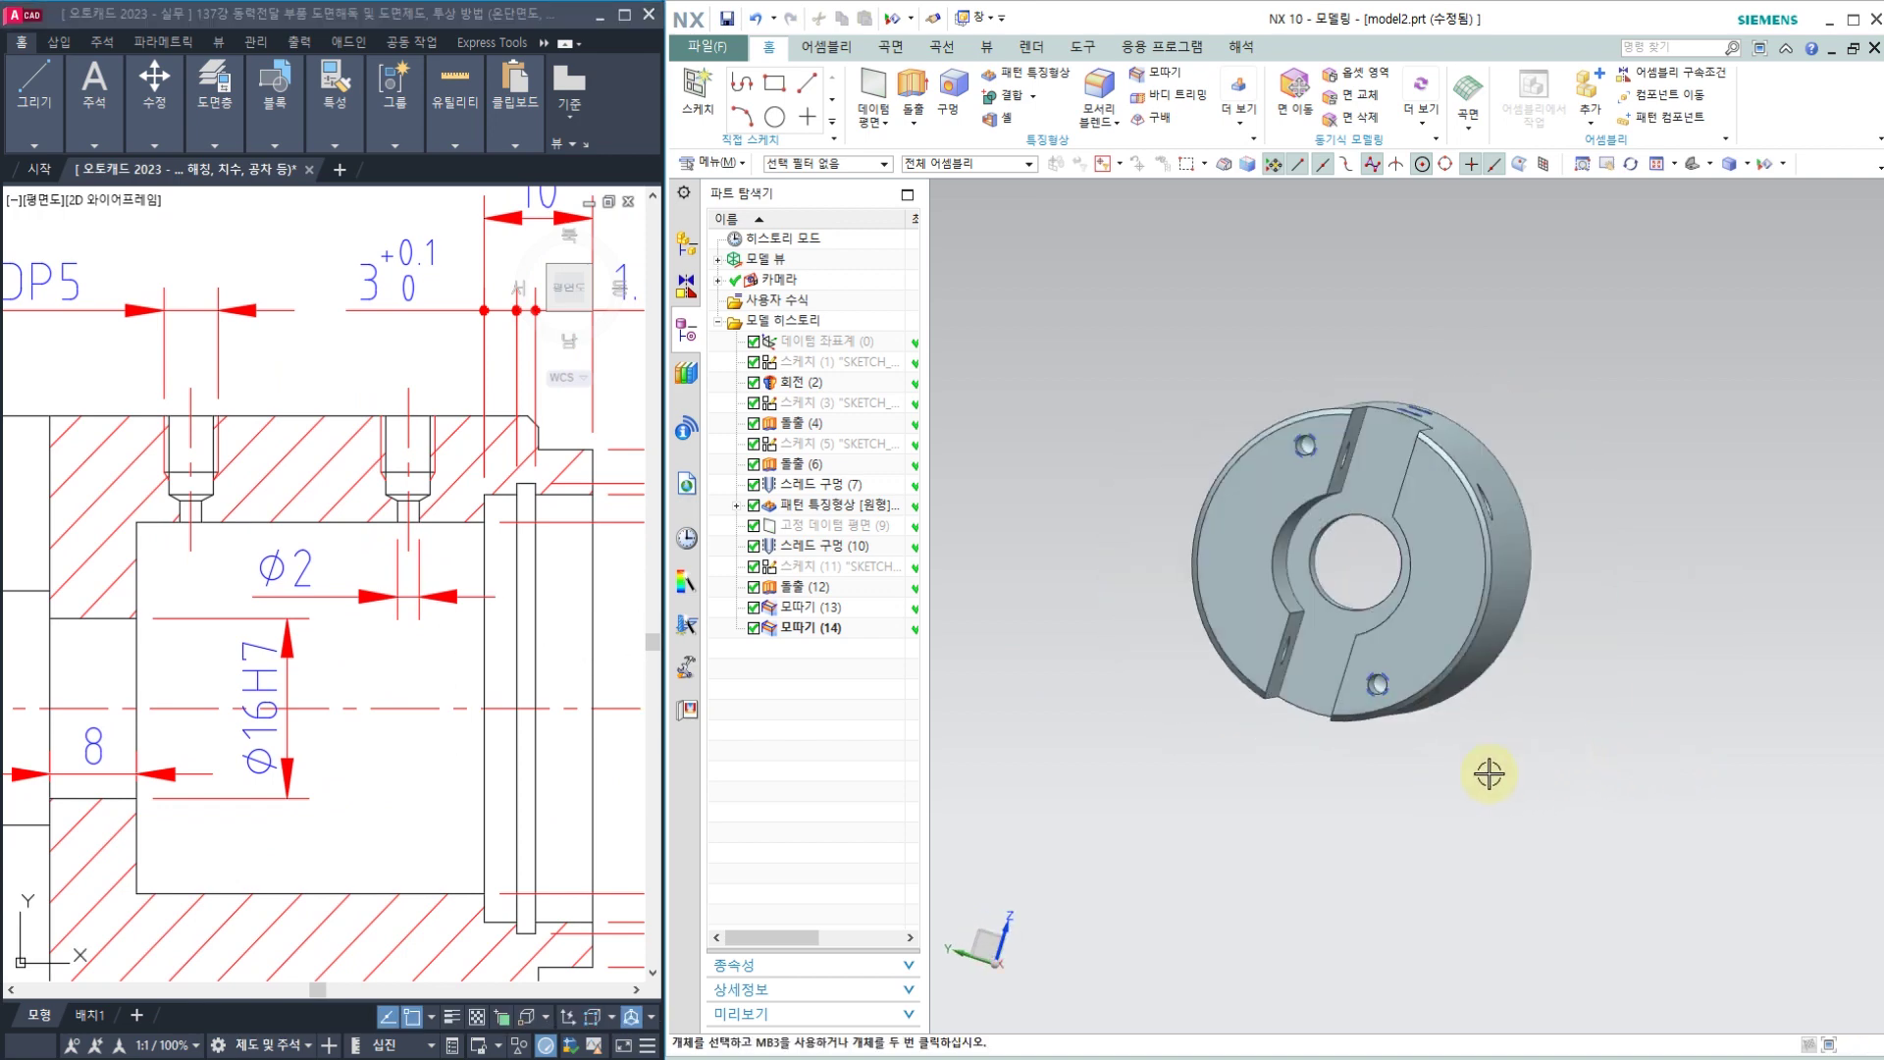
{"action": "scroll", "coordinate": [442, 747], "scroll_direction": "down", "scroll_amount": 5}
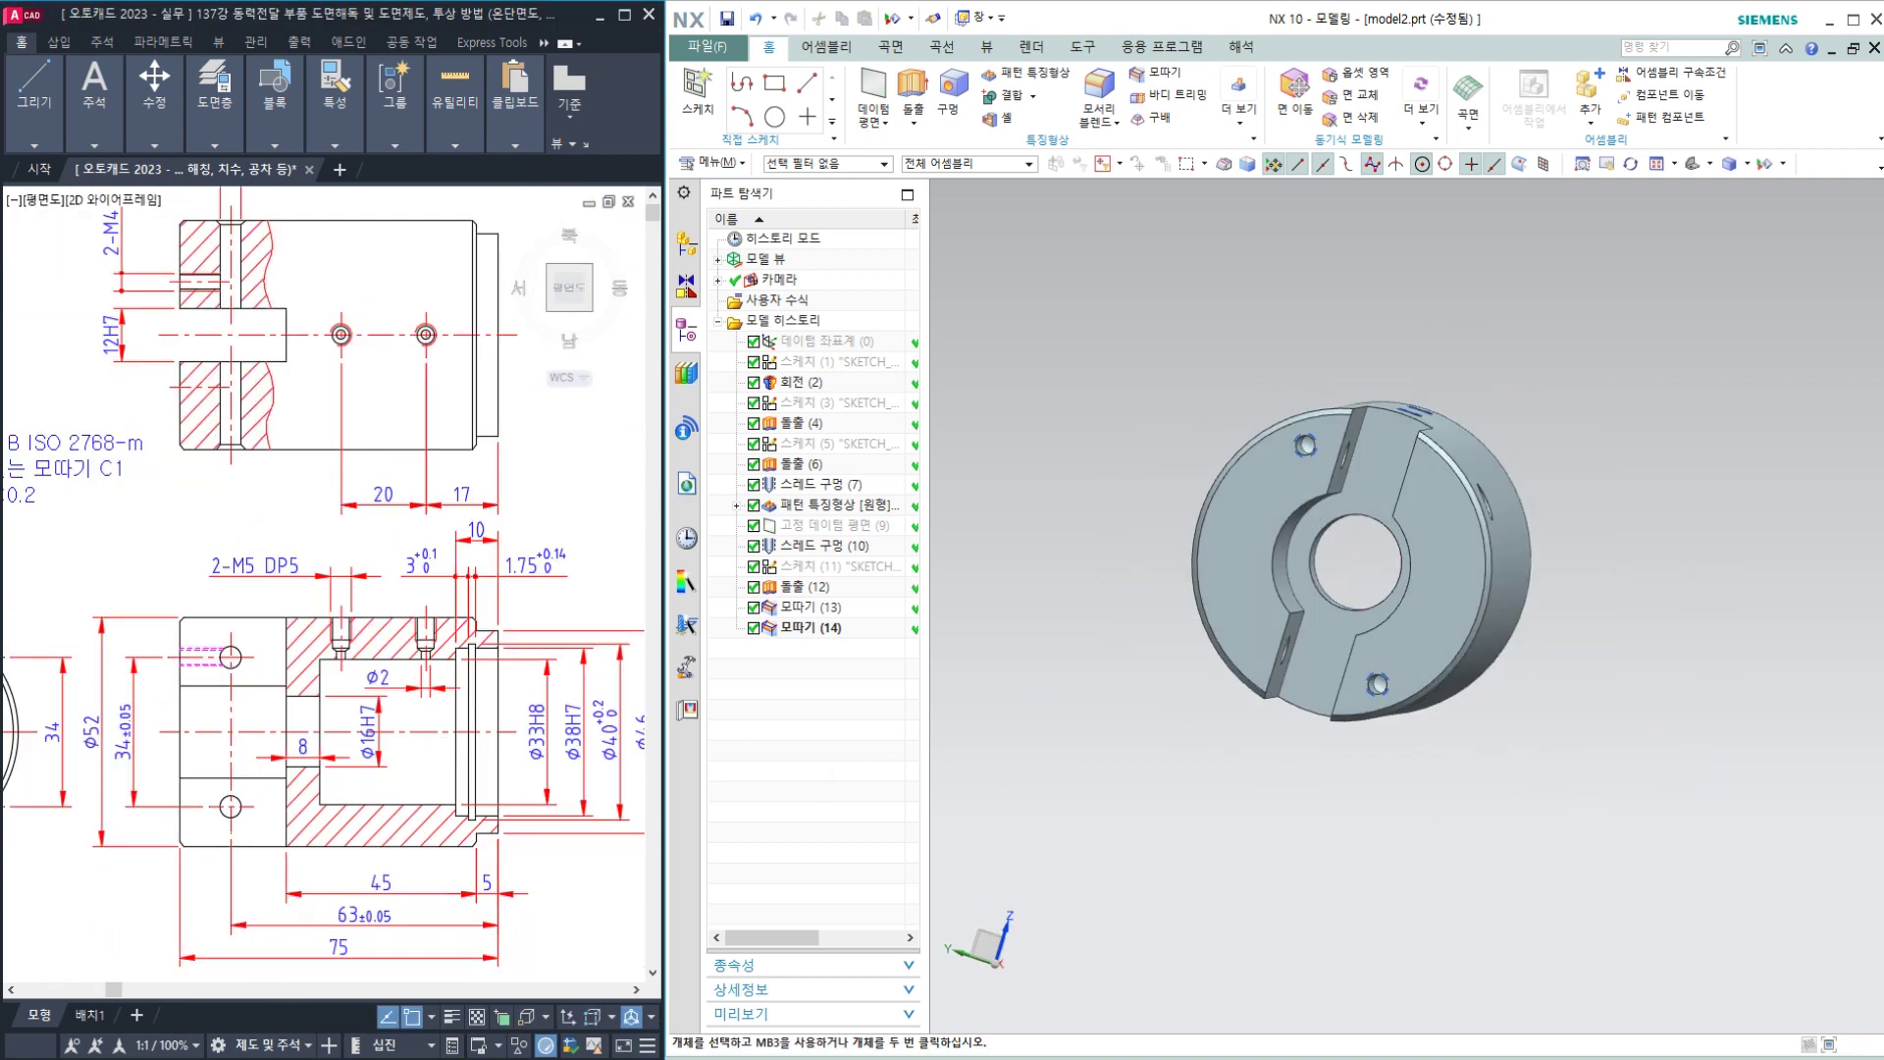
Step: Turn the finished coupling to an isometric orientation and save the part file
{"action": "middle_click_drag", "start_coordinate": [1596, 702], "coordinate": [1514, 746]}
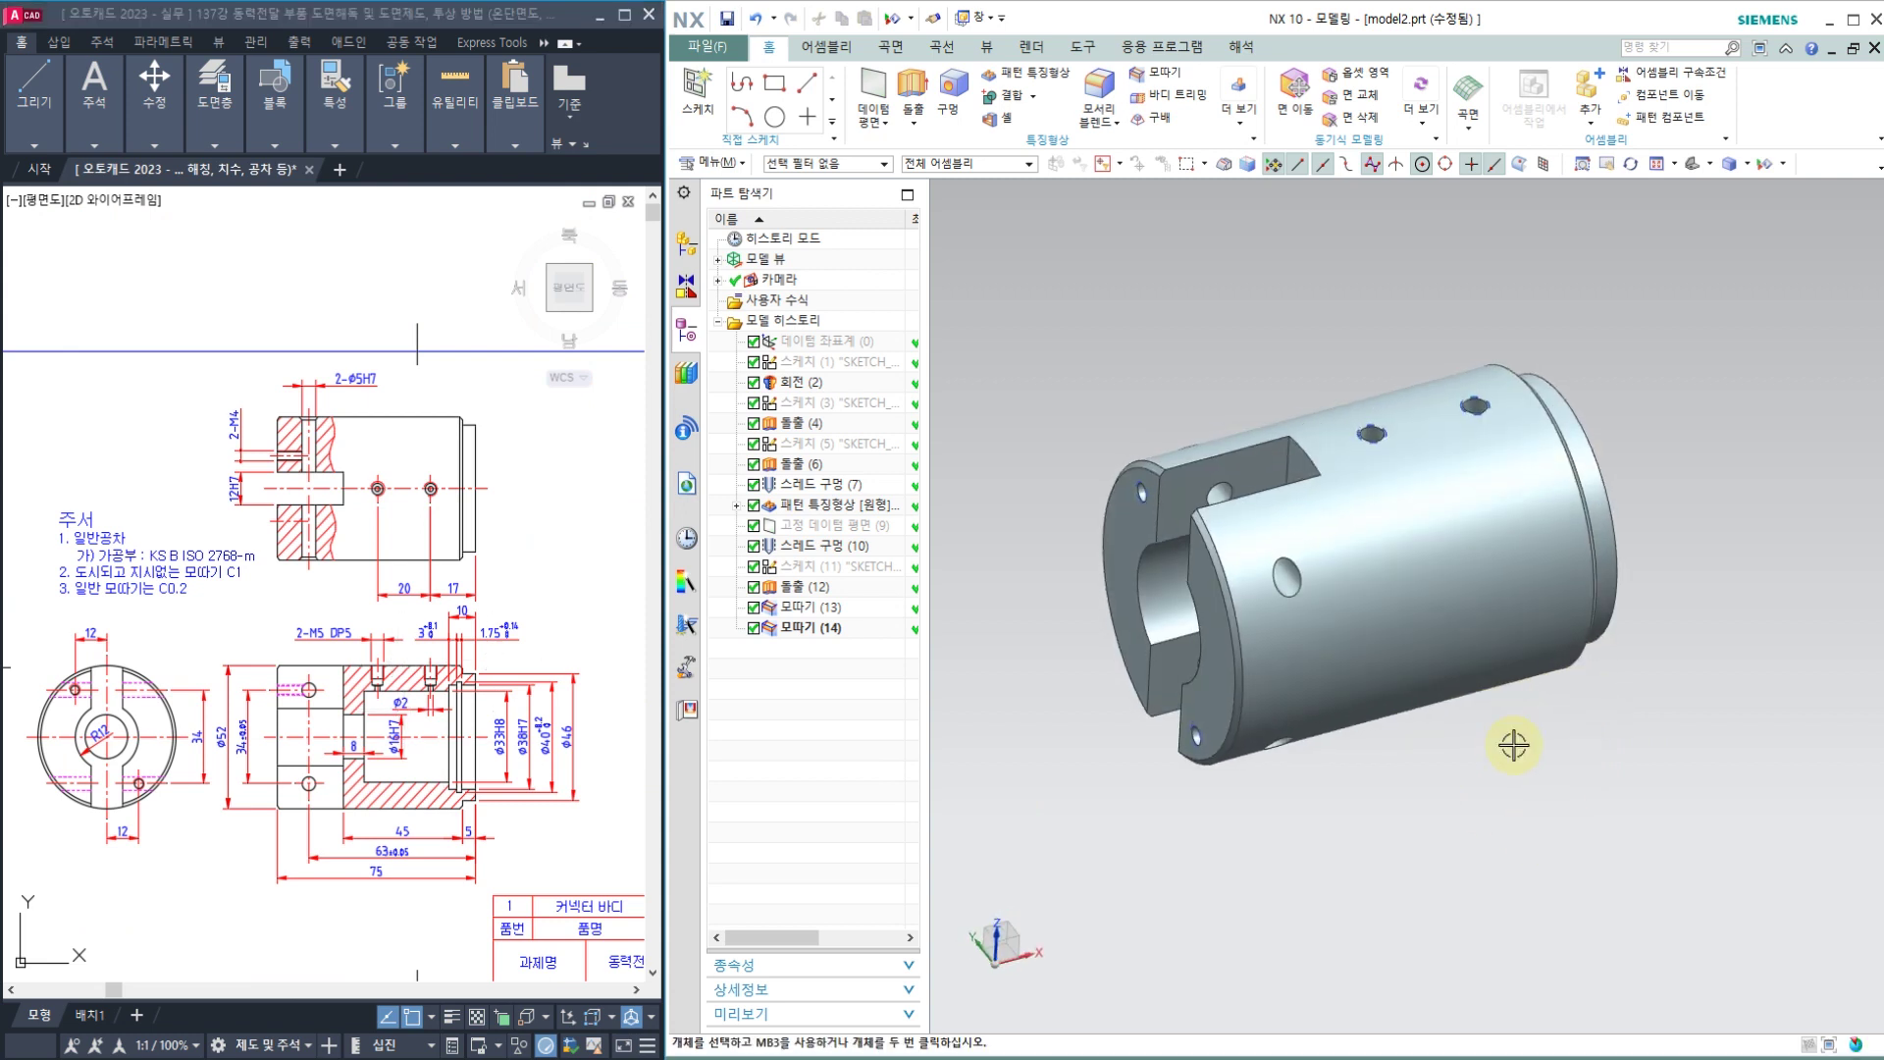
{"action": "left_click", "coordinate": [726, 19]}
{"action": "left_click", "coordinate": [1697, 477]}
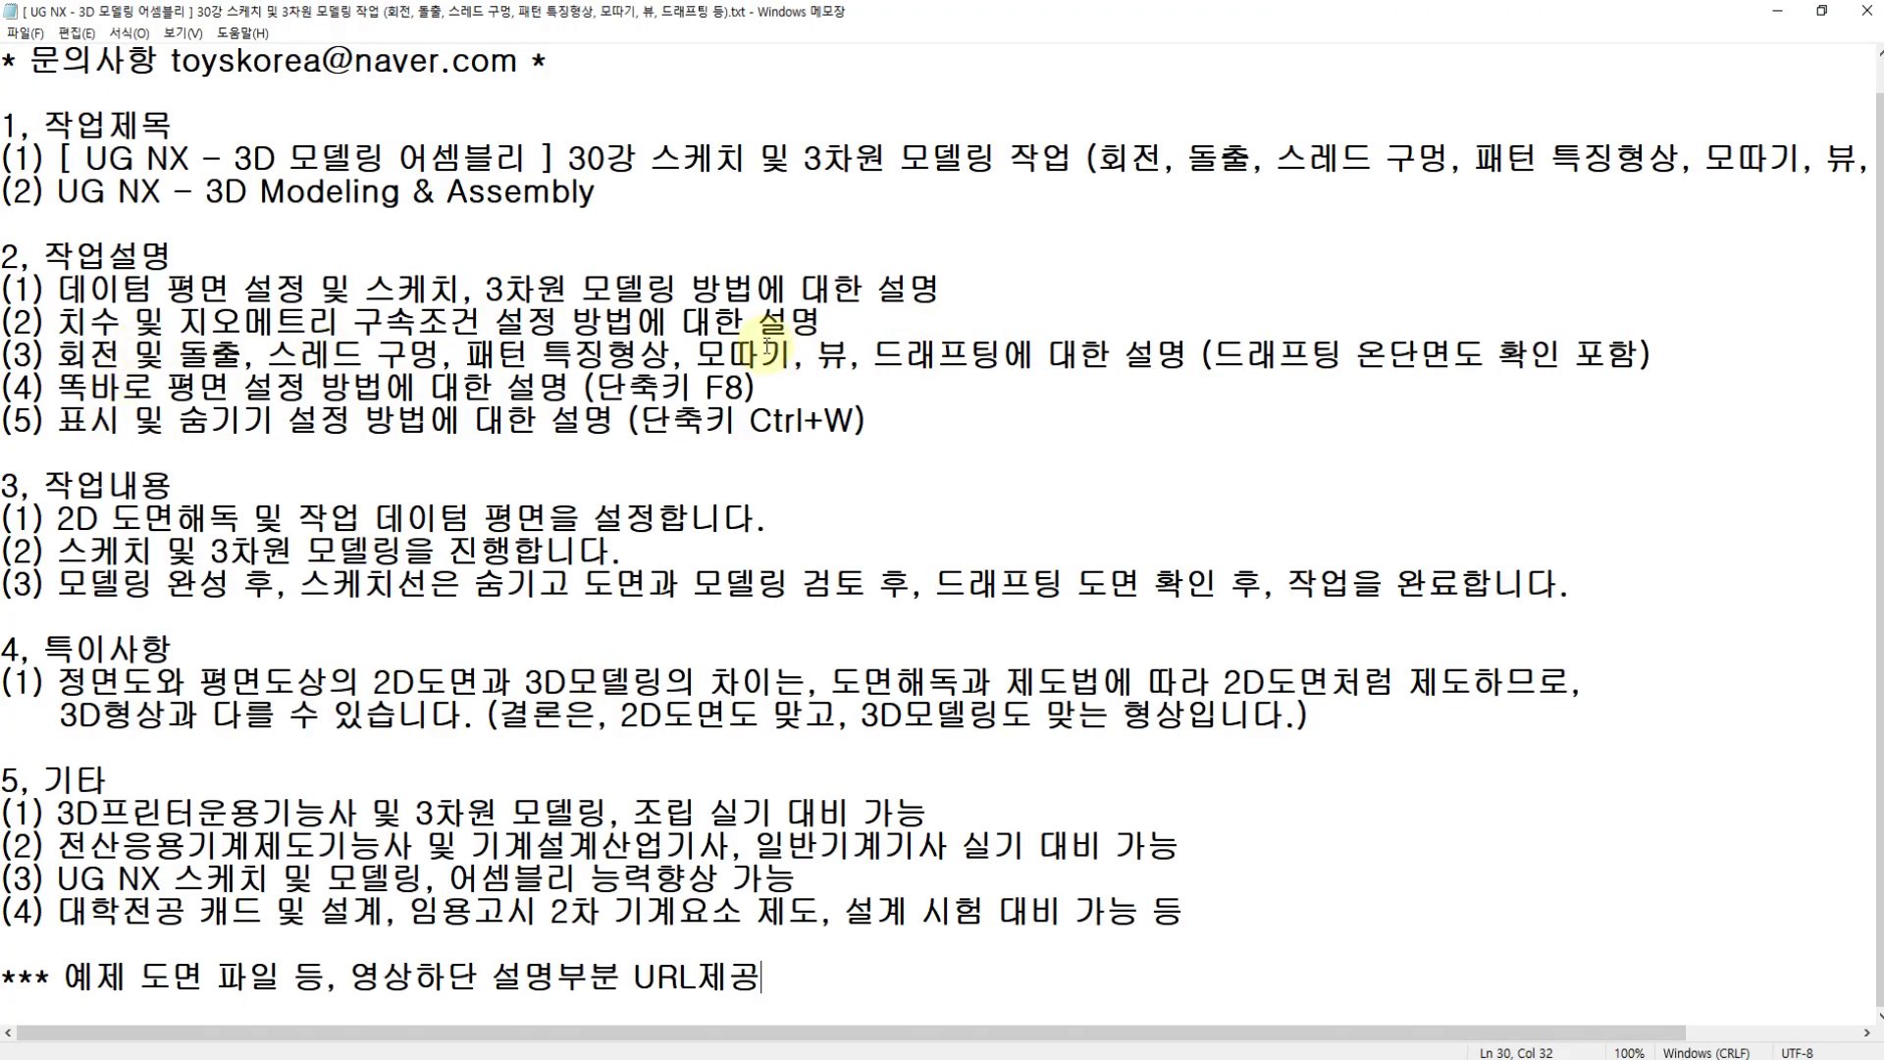
Step: Switch to the Notepad notes and review the work description lines on sketching, modeling features and drafting
{"action": "left_click_drag", "start_coordinate": [869, 363], "coordinate": [74, 287]}
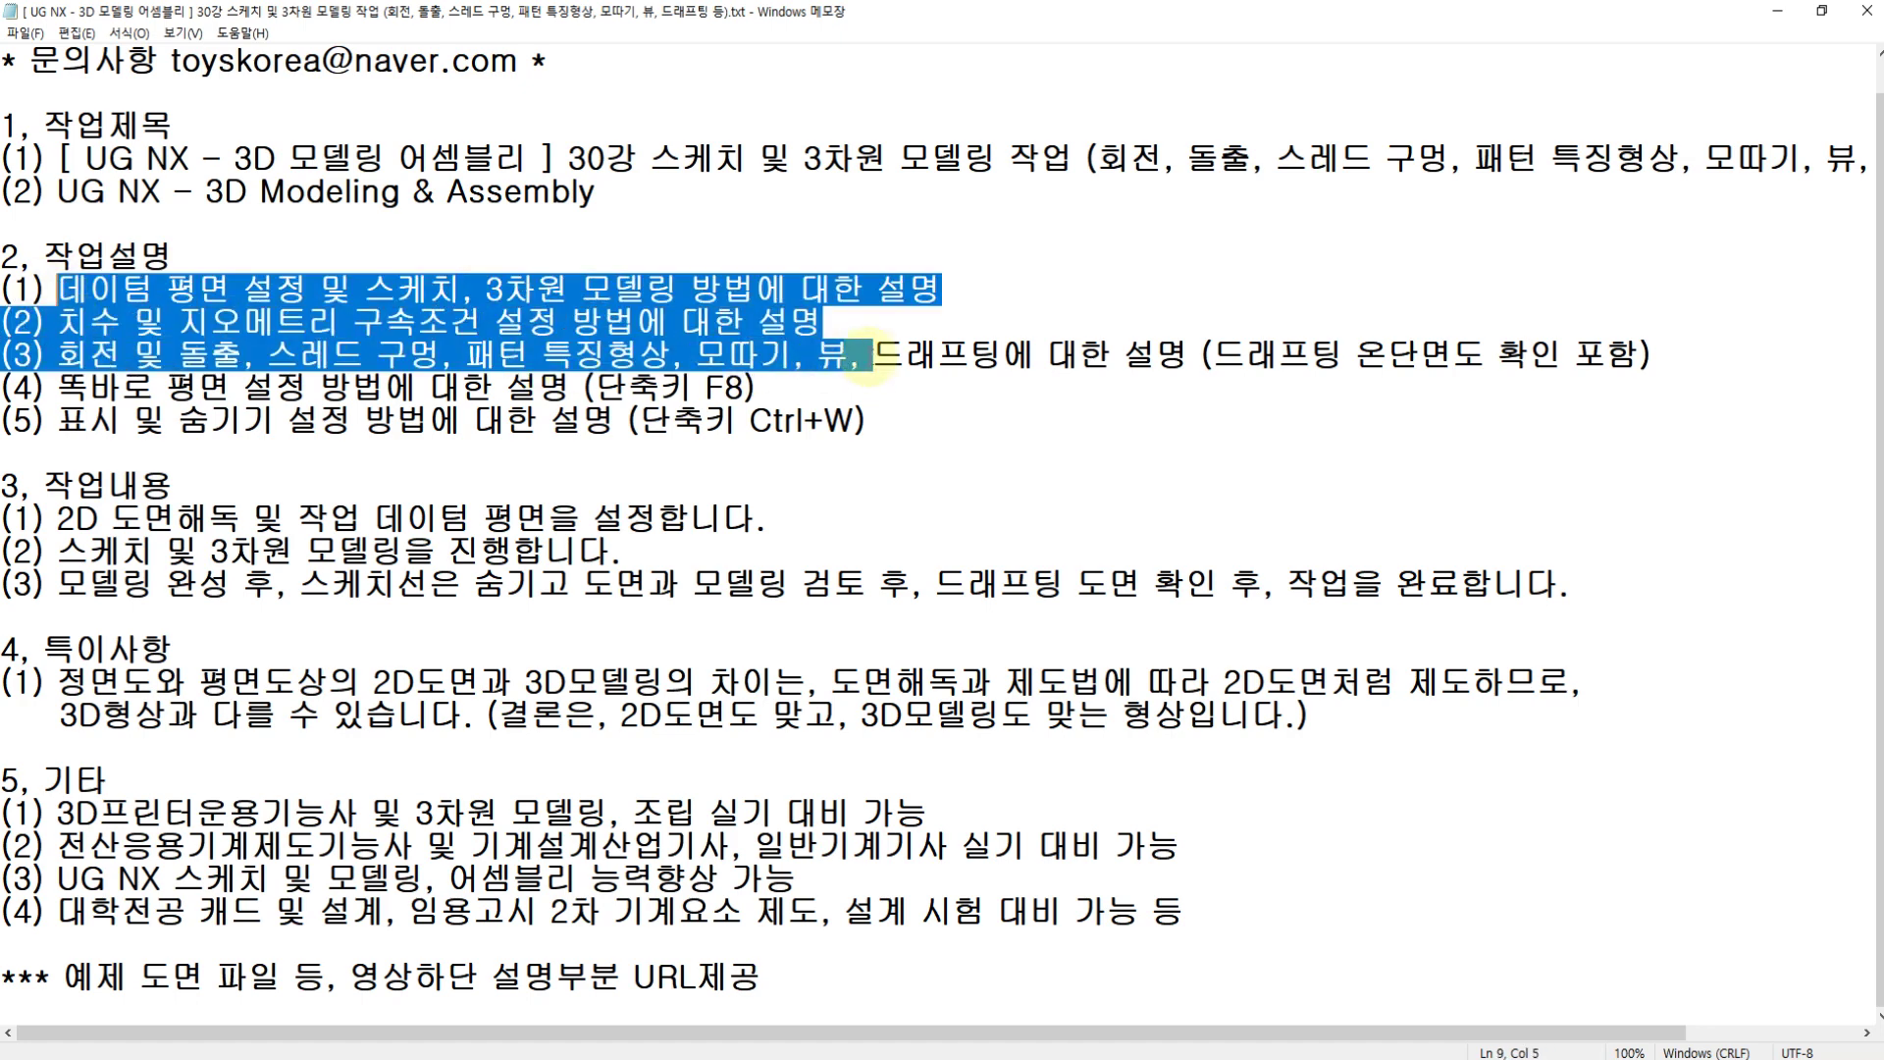
{"action": "left_click_drag", "start_coordinate": [873, 356], "coordinate": [1036, 353]}
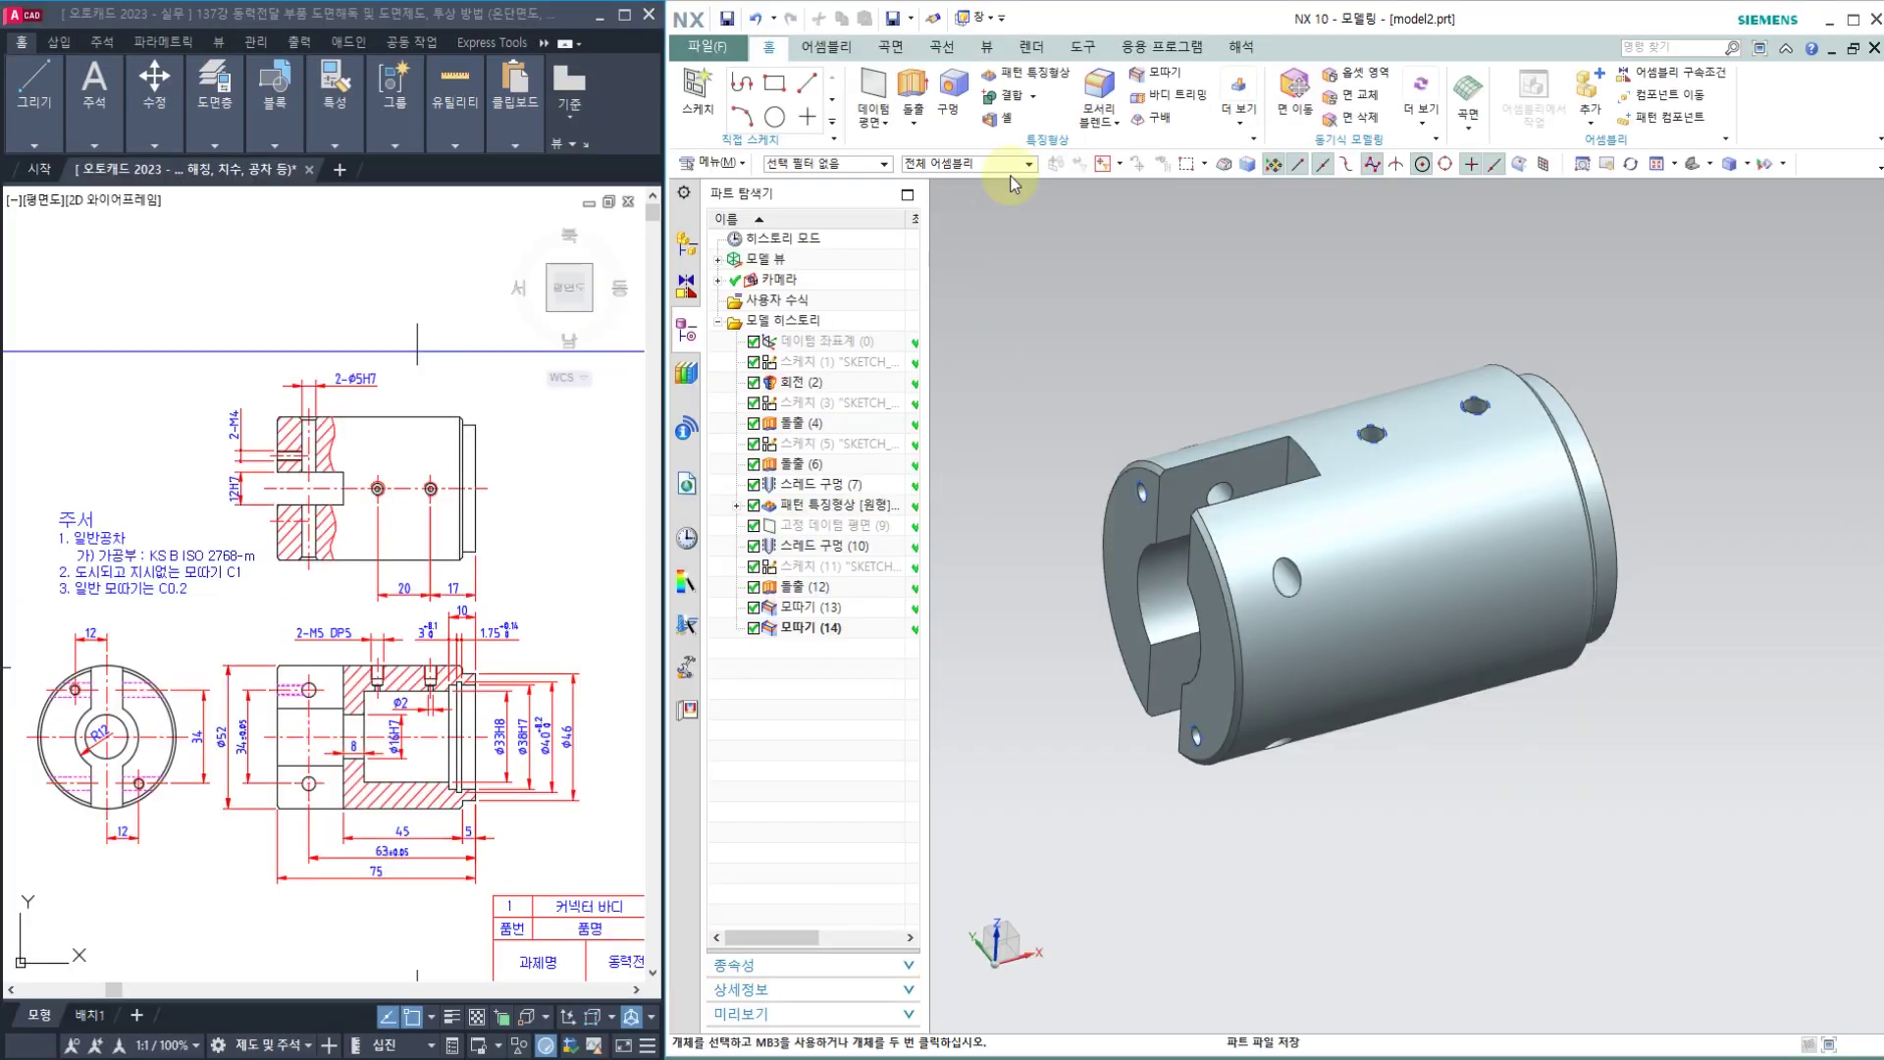
Step: Enter NX Drafting and create a standard A3 - 297 x 420 sheet at 1:1, skipping the view creation wizard
{"action": "left_click", "coordinate": [1160, 46]}
{"action": "left_click", "coordinate": [743, 90]}
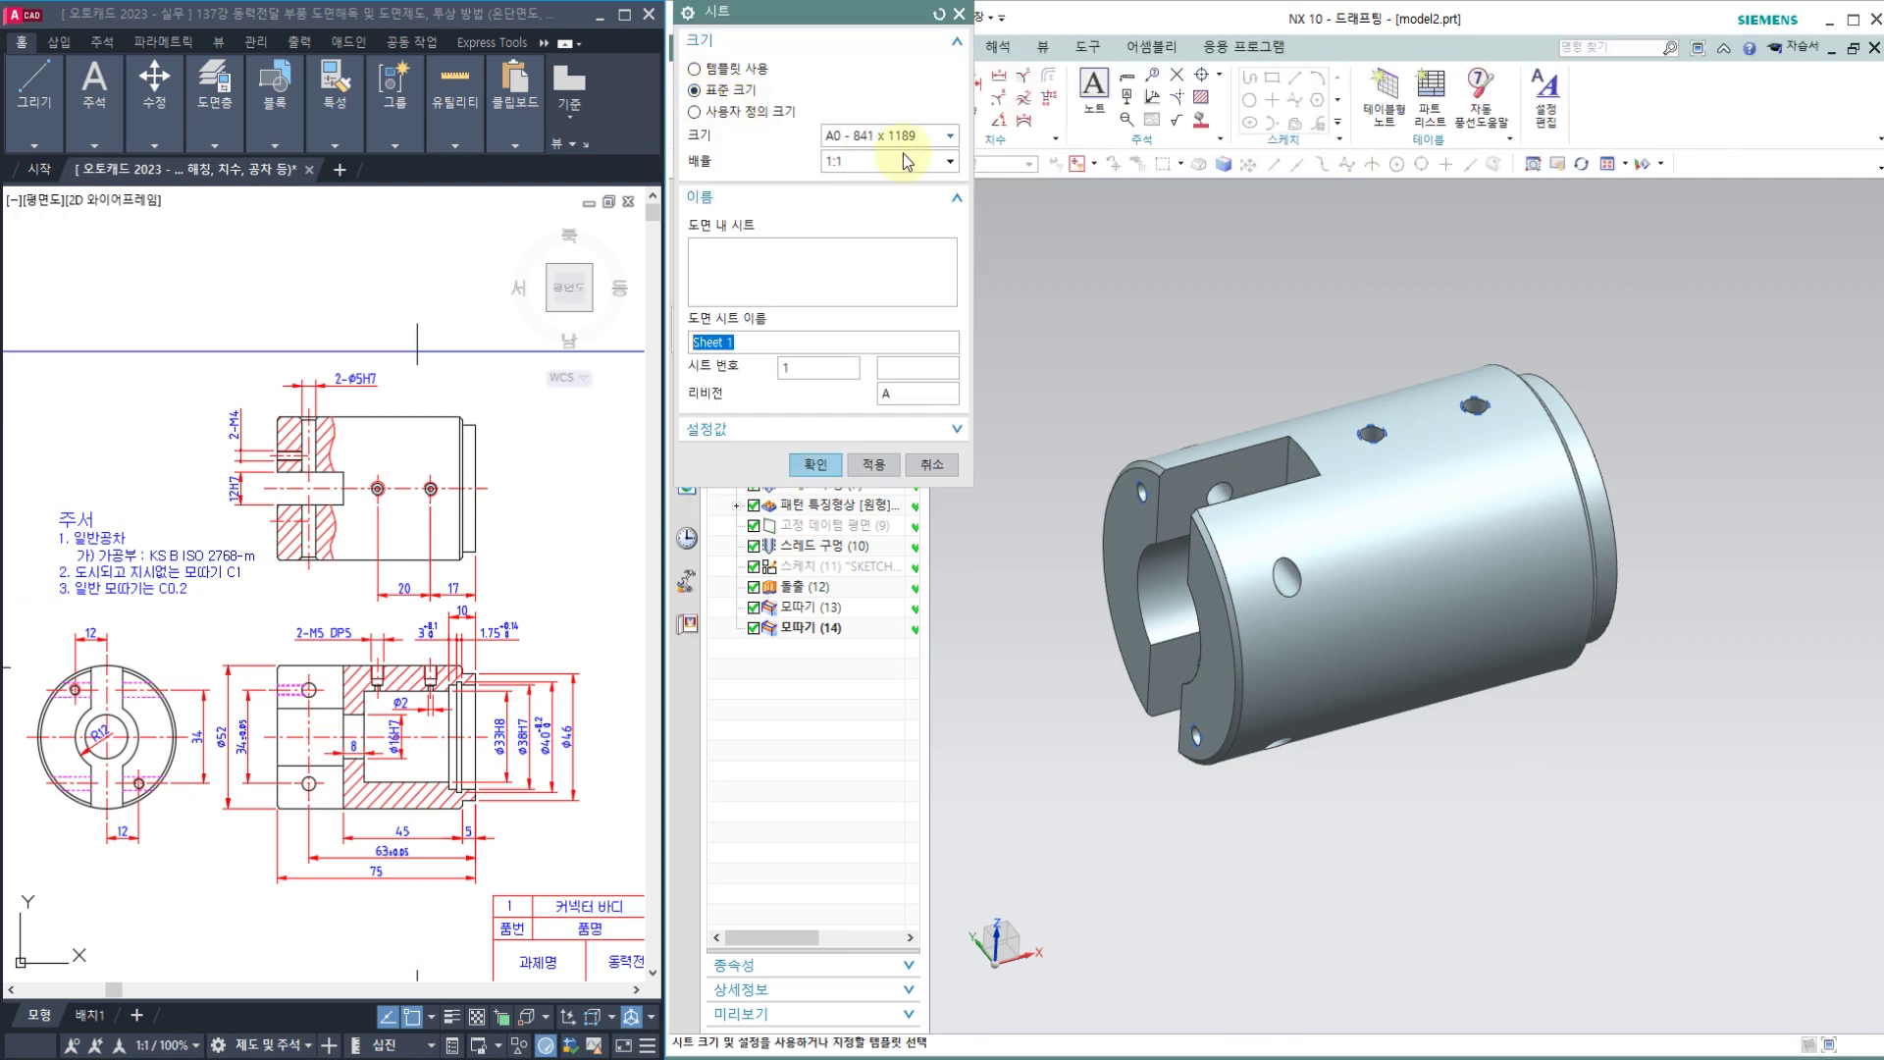
{"action": "left_click", "coordinate": [883, 138]}
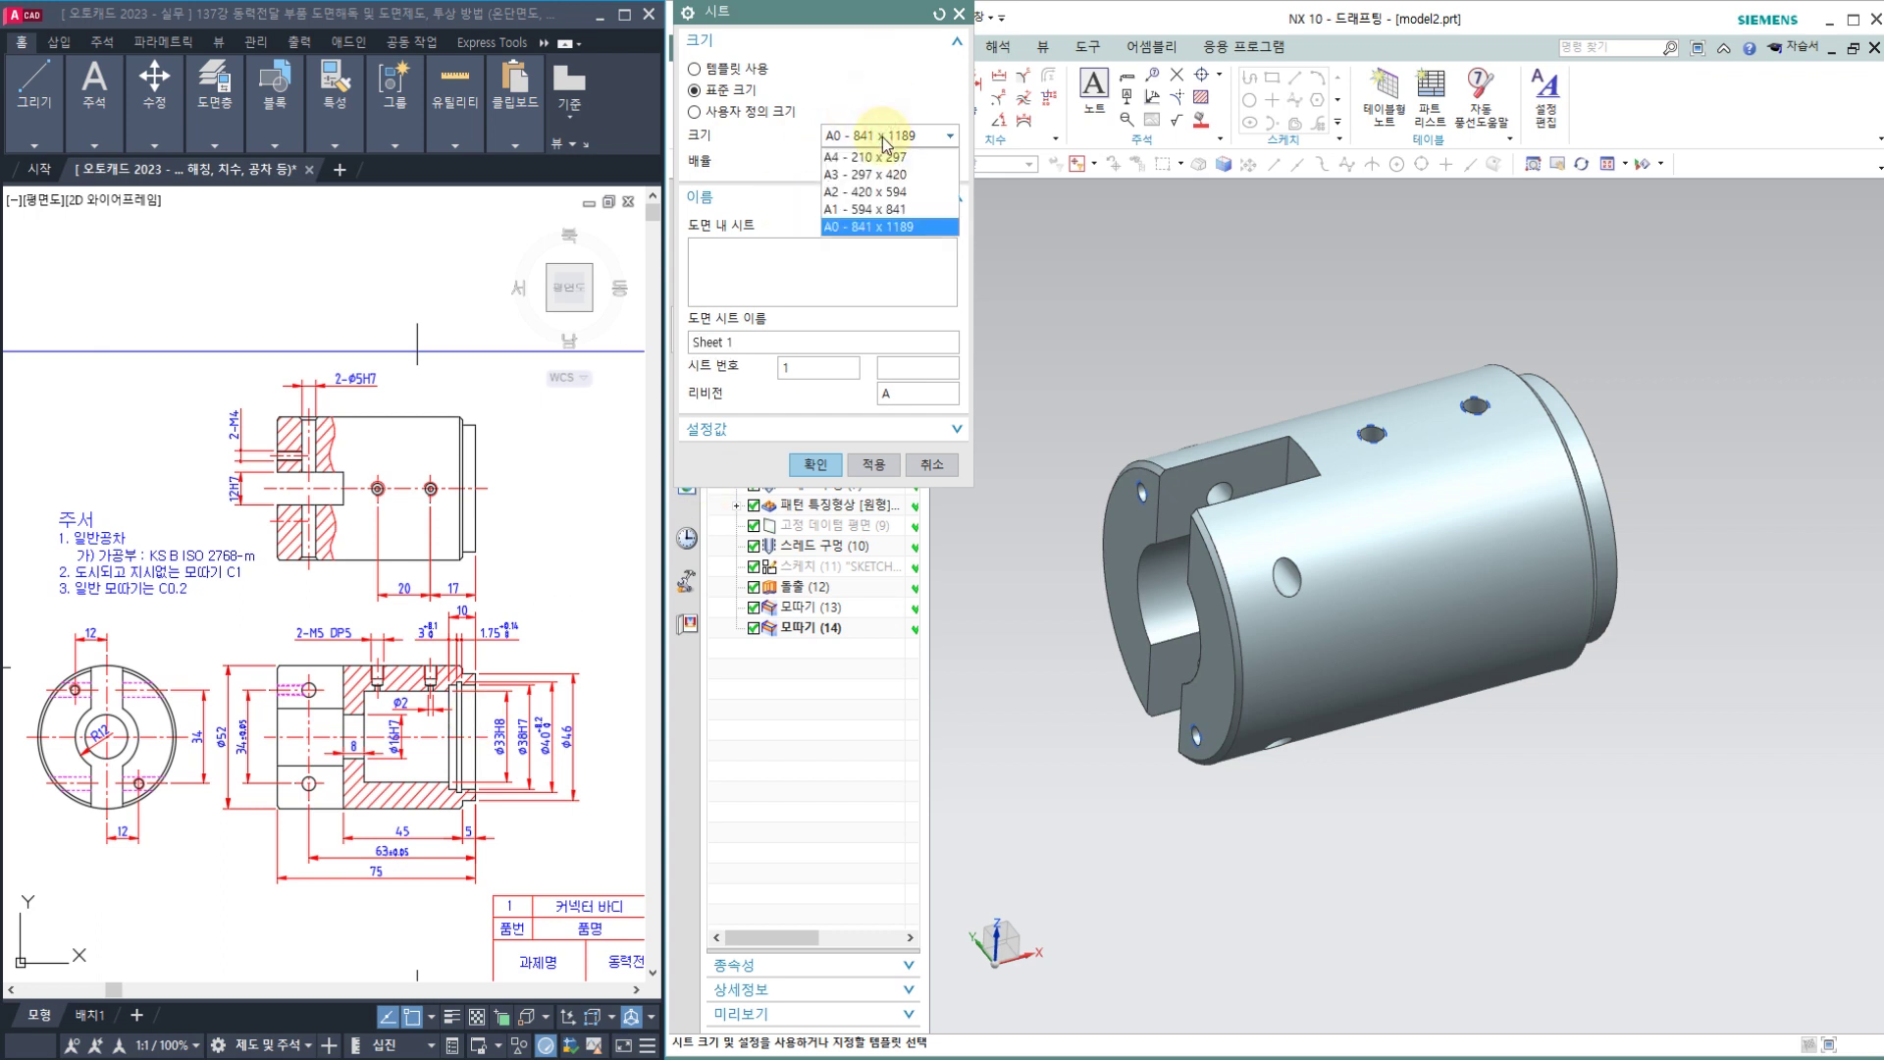
{"action": "left_click", "coordinate": [876, 176]}
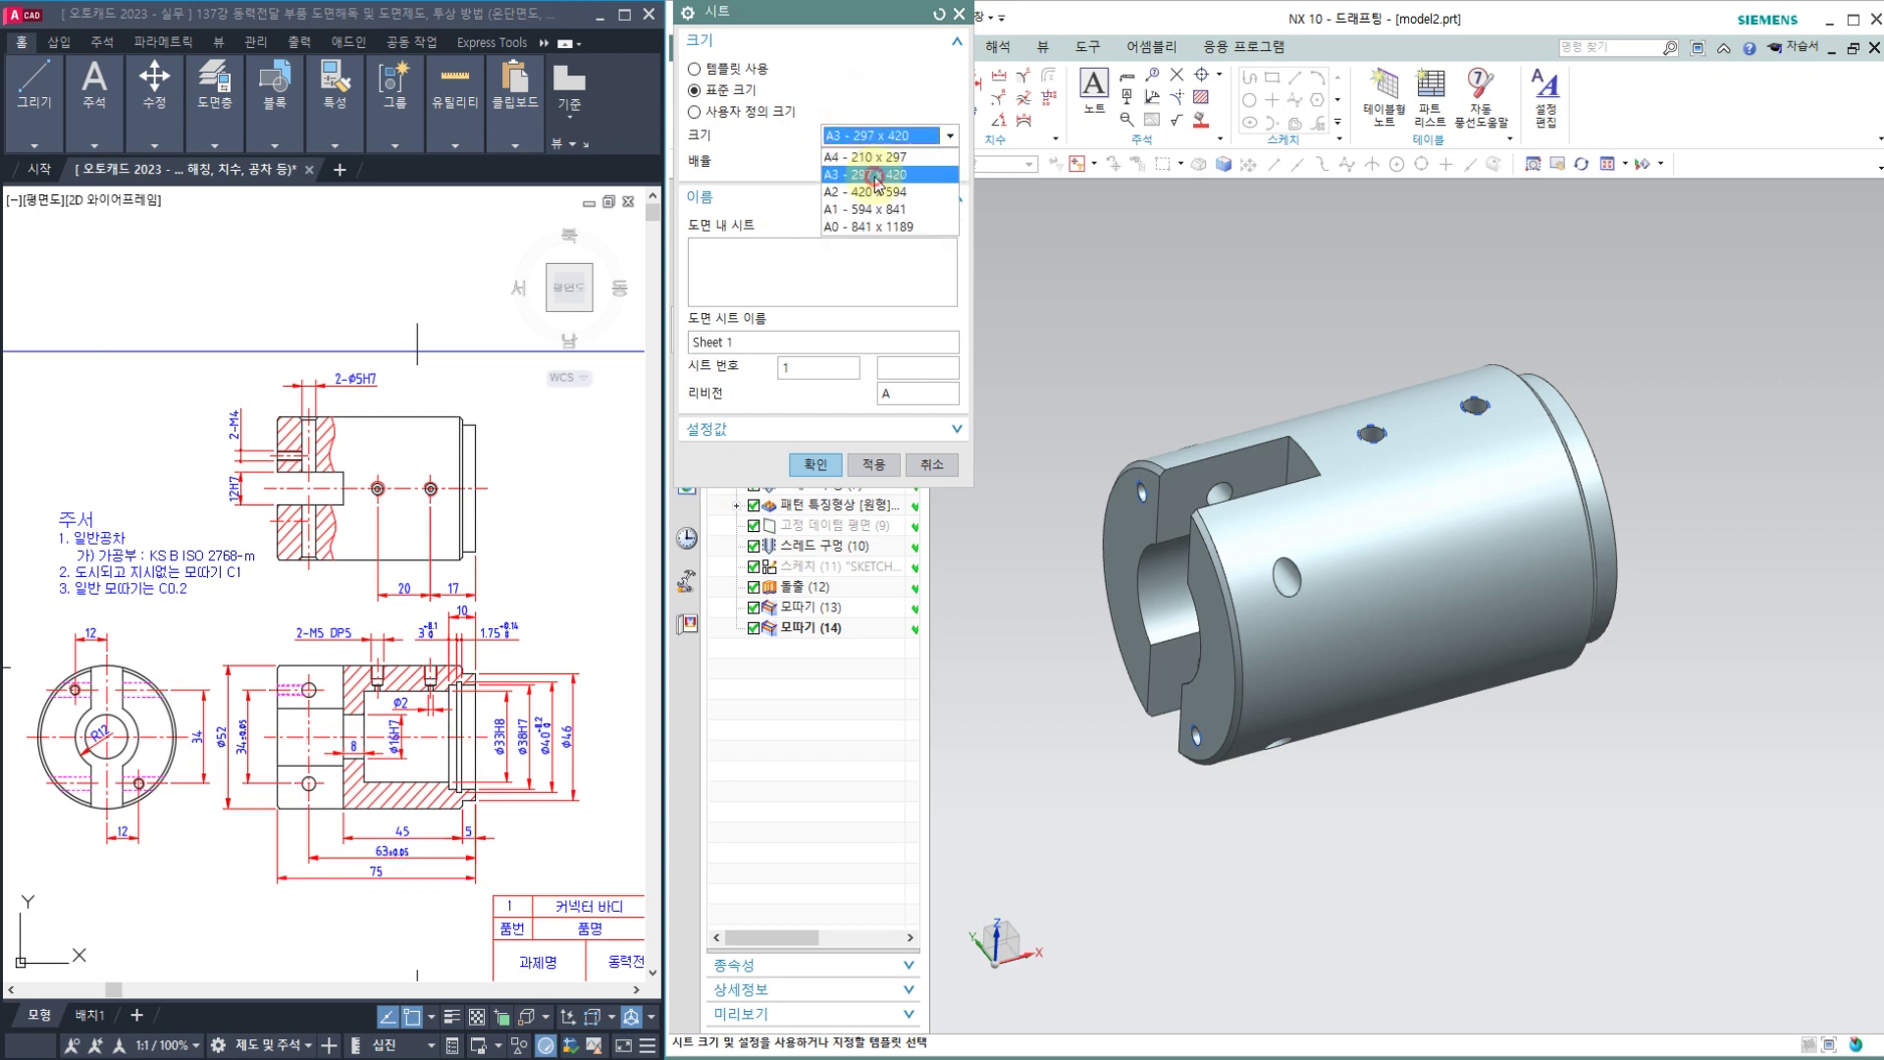
{"action": "left_click", "coordinate": [815, 465]}
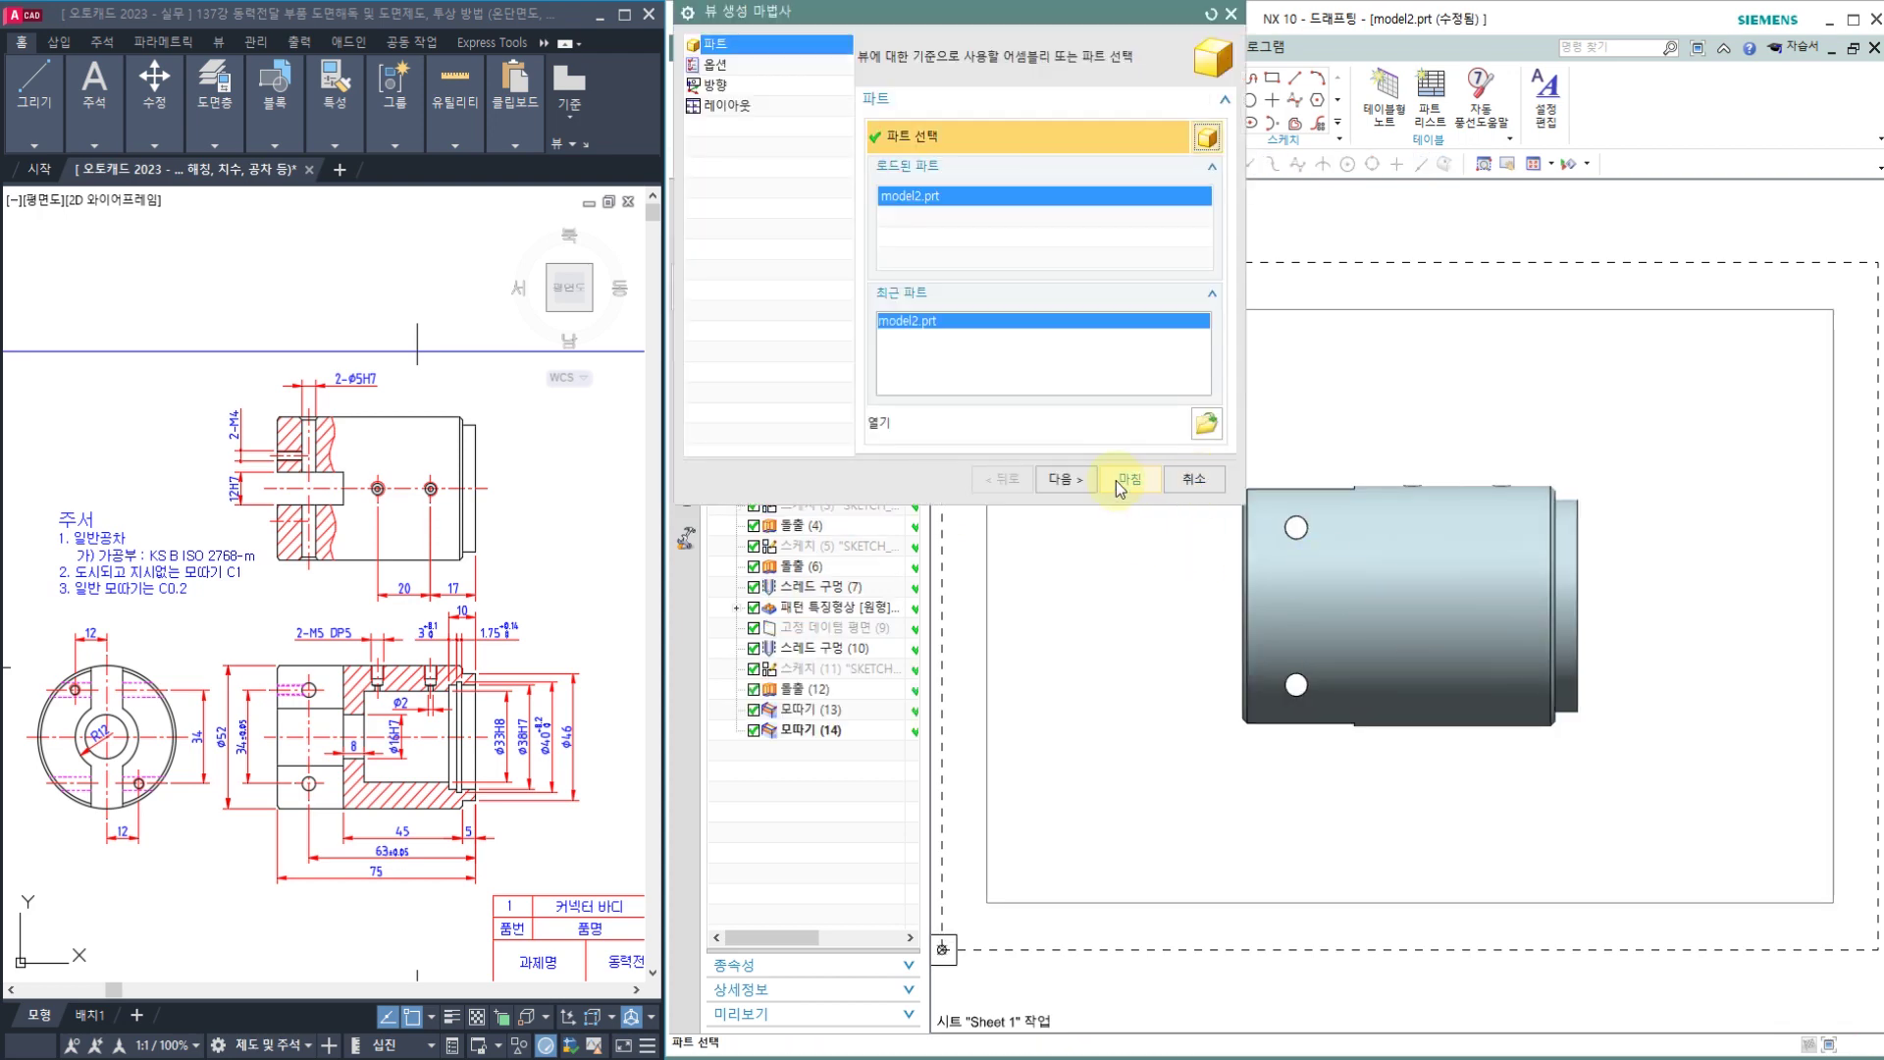
{"action": "left_click", "coordinate": [1185, 477]}
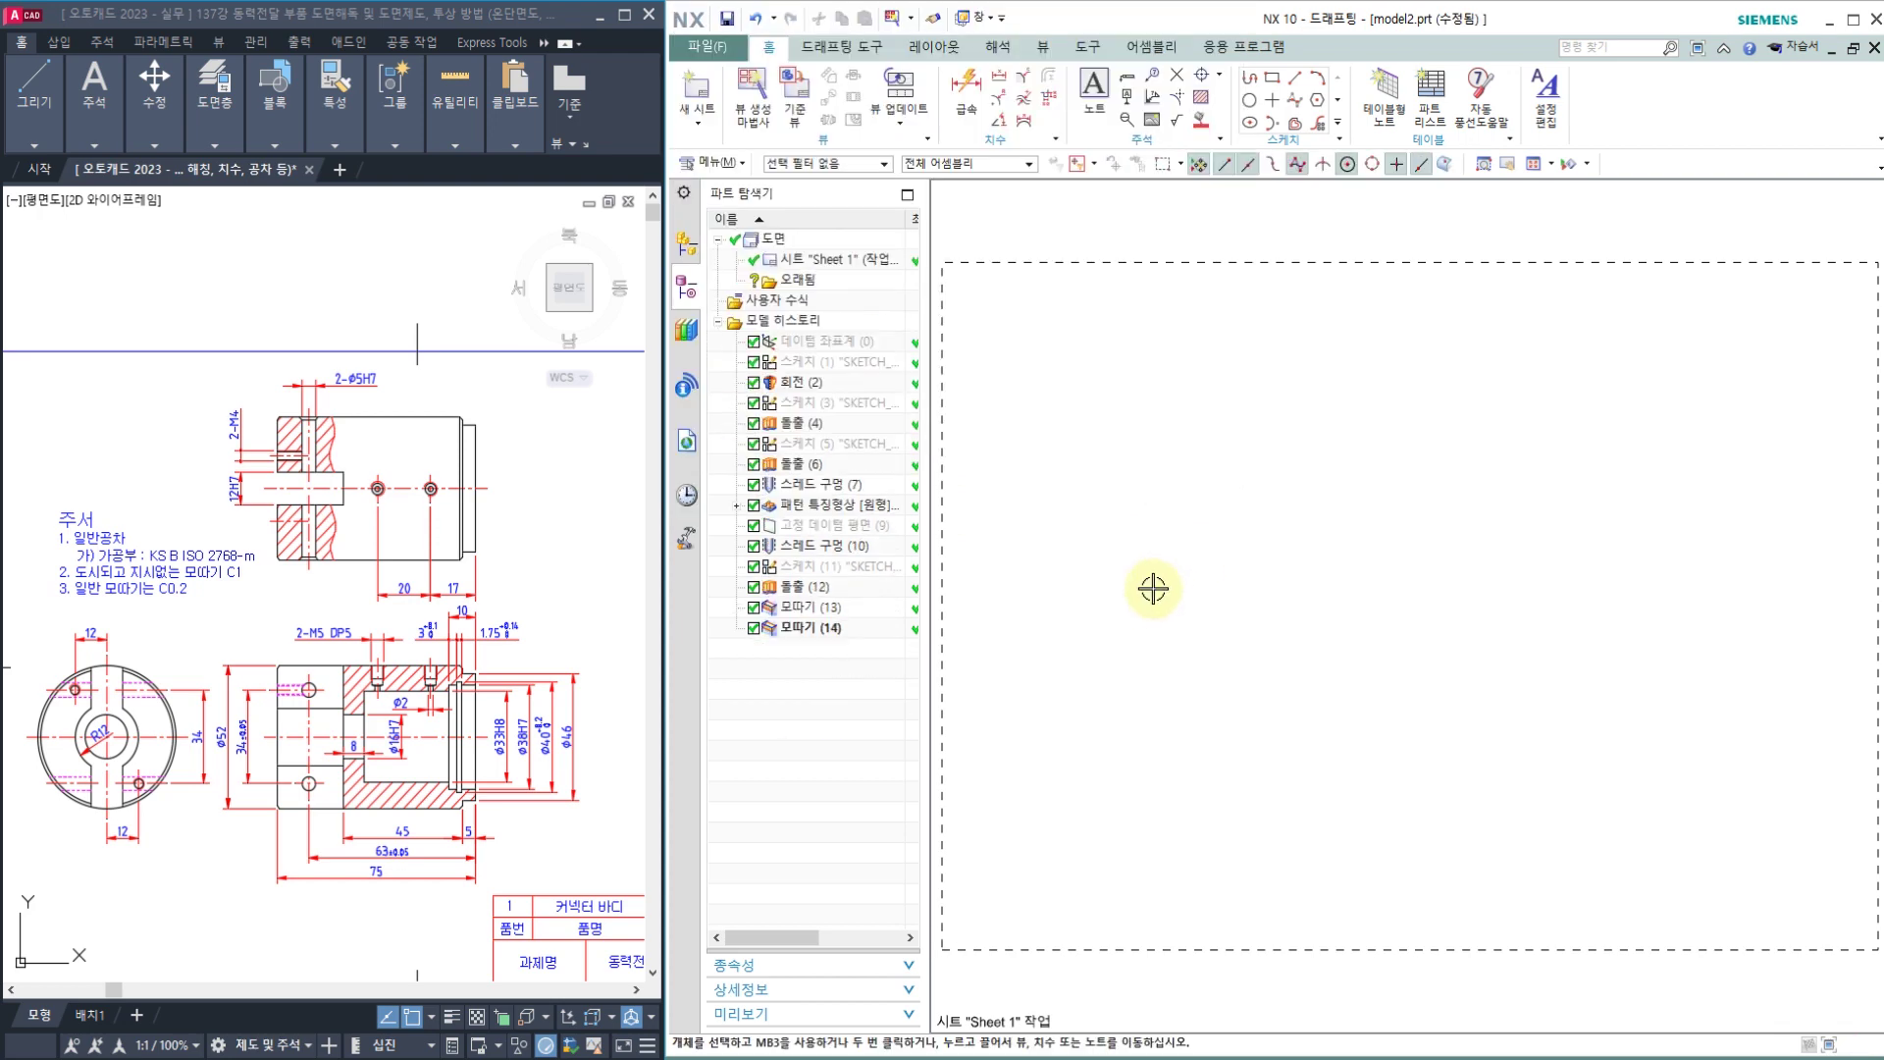
Step: Examine the layout of the top, end and sectioned front views in the AutoCAD drawing
{"action": "left_click", "coordinate": [510, 765]}
{"action": "scroll", "coordinate": [380, 775], "scroll_direction": "up", "scroll_amount": 4}
{"action": "middle_click_drag", "start_coordinate": [374, 771], "coordinate": [405, 721]}
{"action": "scroll", "coordinate": [414, 702], "scroll_direction": "down", "scroll_amount": 2}
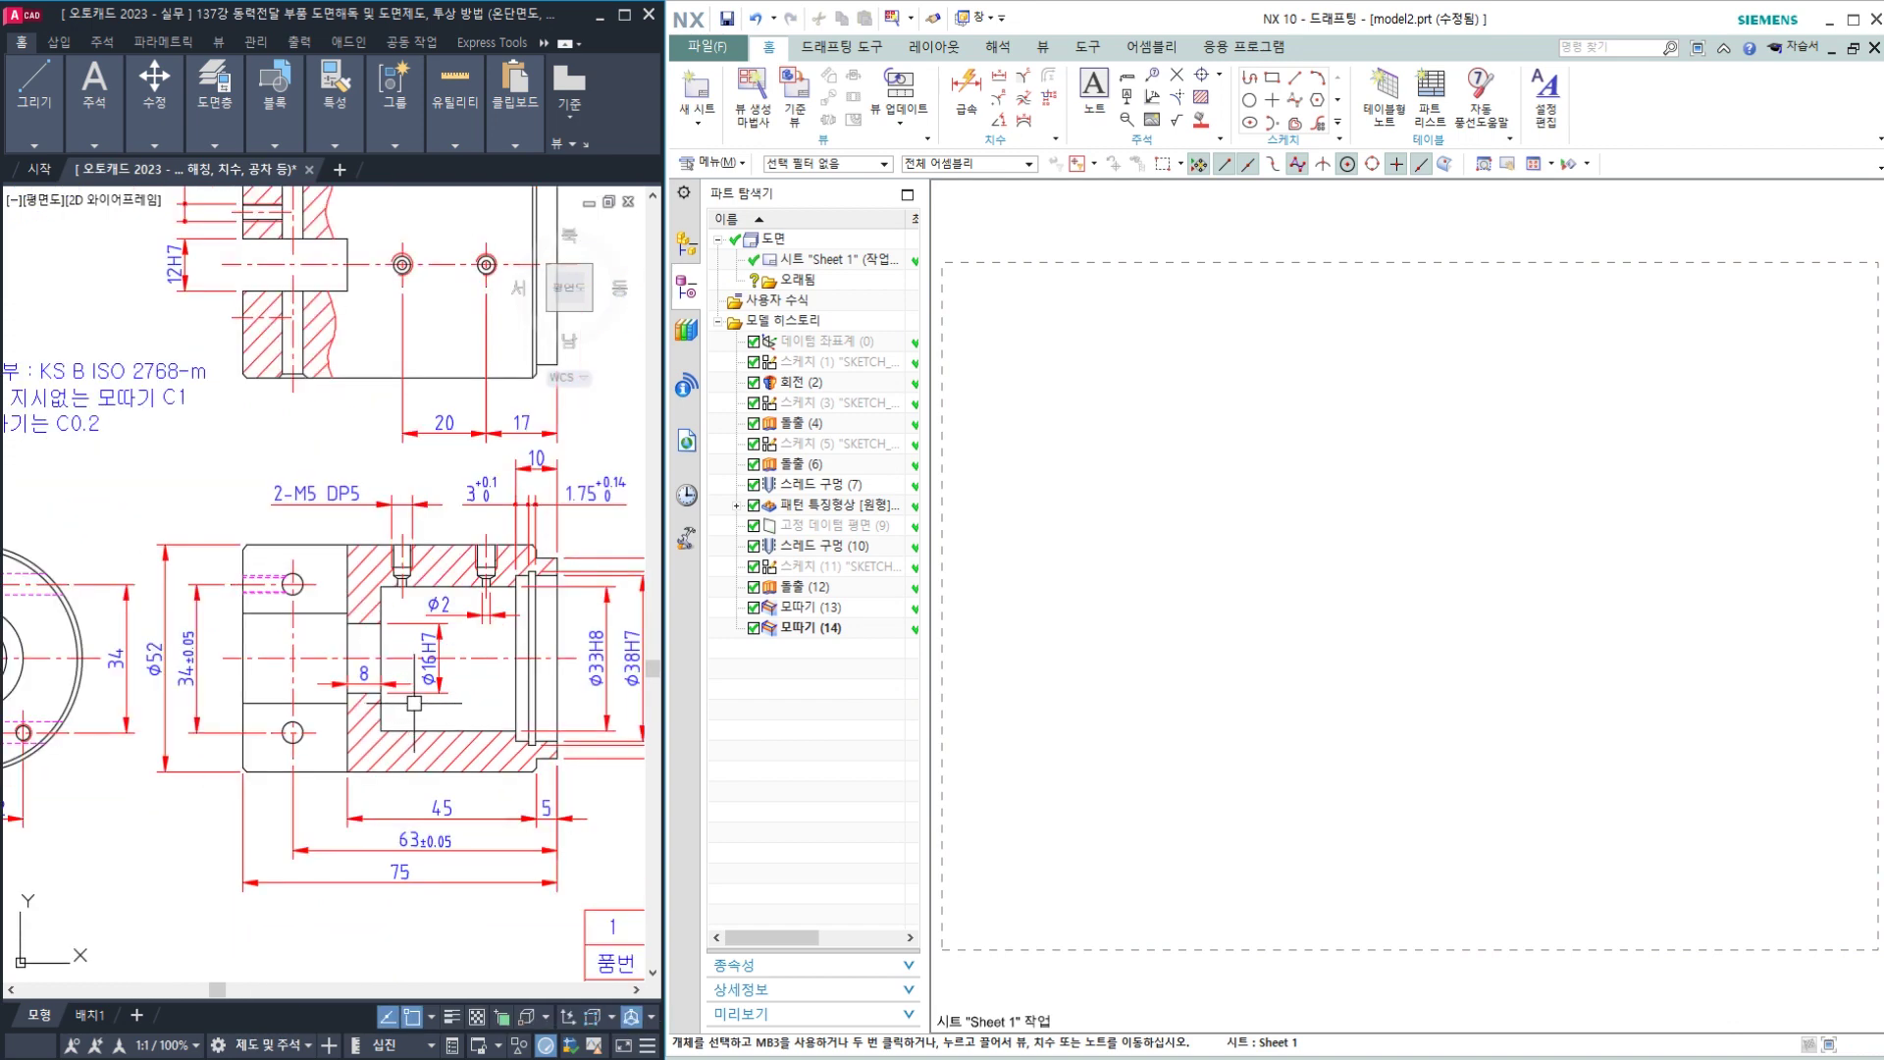
{"action": "mouse_move", "coordinate": [405, 628]}
{"action": "middle_mouse_down"}
{"action": "mouse_move", "coordinate": [456, 637]}
{"action": "mouse_move", "coordinate": [478, 670]}
{"action": "middle_mouse_up"}
{"action": "scroll", "coordinate": [400, 686], "scroll_direction": "down", "scroll_amount": 2}
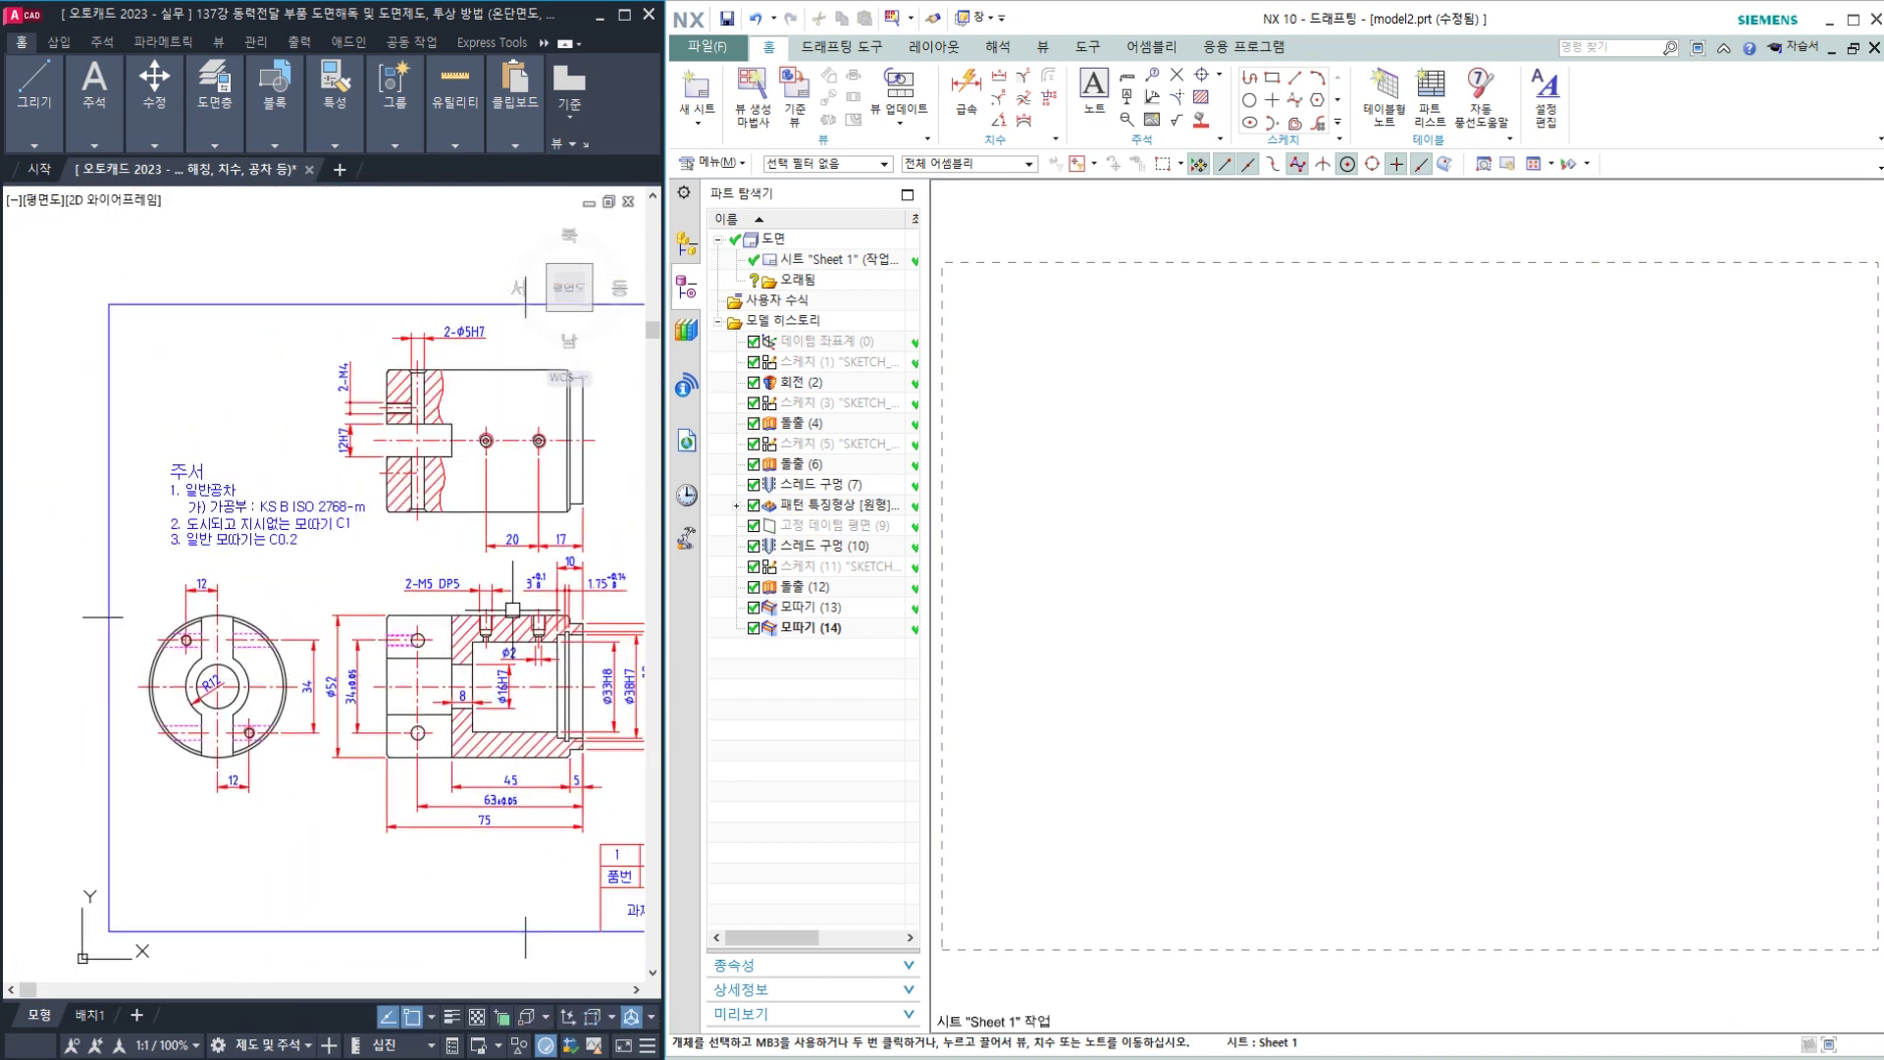
{"action": "scroll", "coordinate": [520, 681], "scroll_direction": "up", "scroll_amount": 2}
{"action": "middle_click_drag", "start_coordinate": [515, 683], "coordinate": [486, 668]}
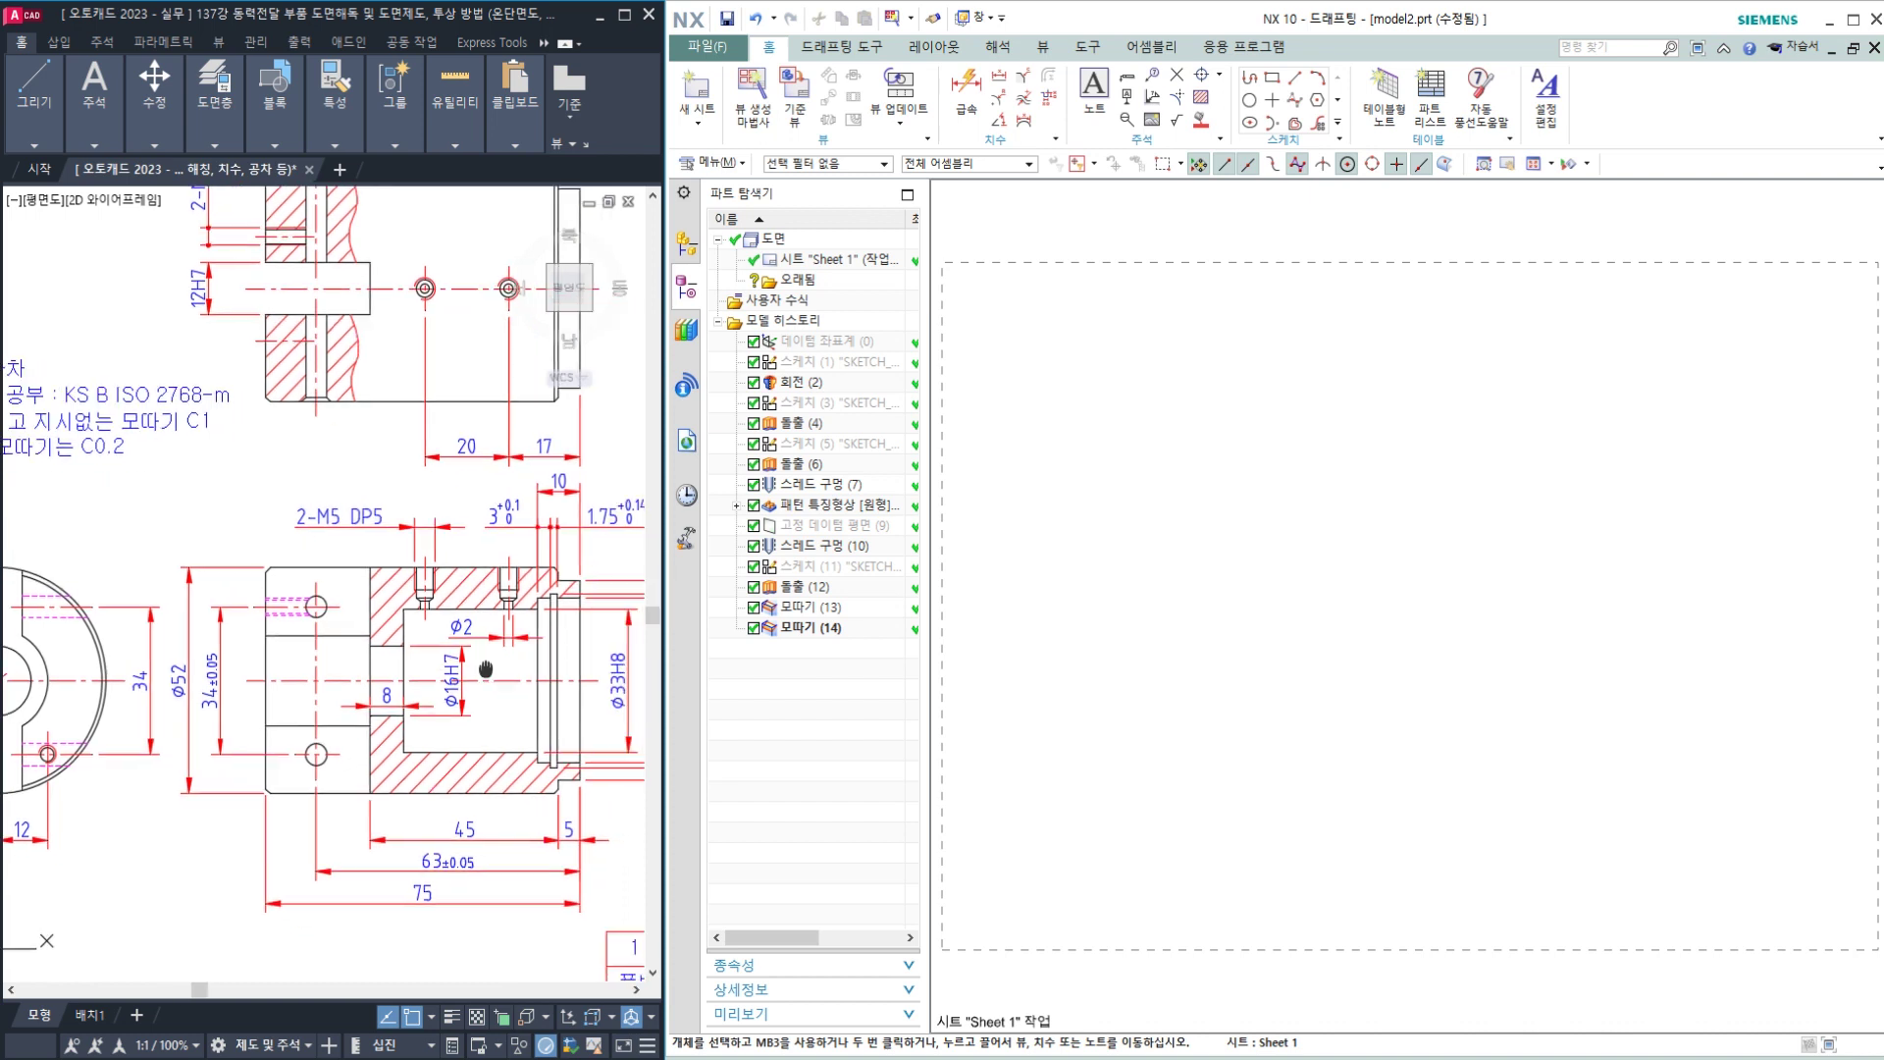
Step: Place a 1:1 base view of the model's top orientation in the upper half of the sheet
{"action": "left_click", "coordinate": [792, 84]}
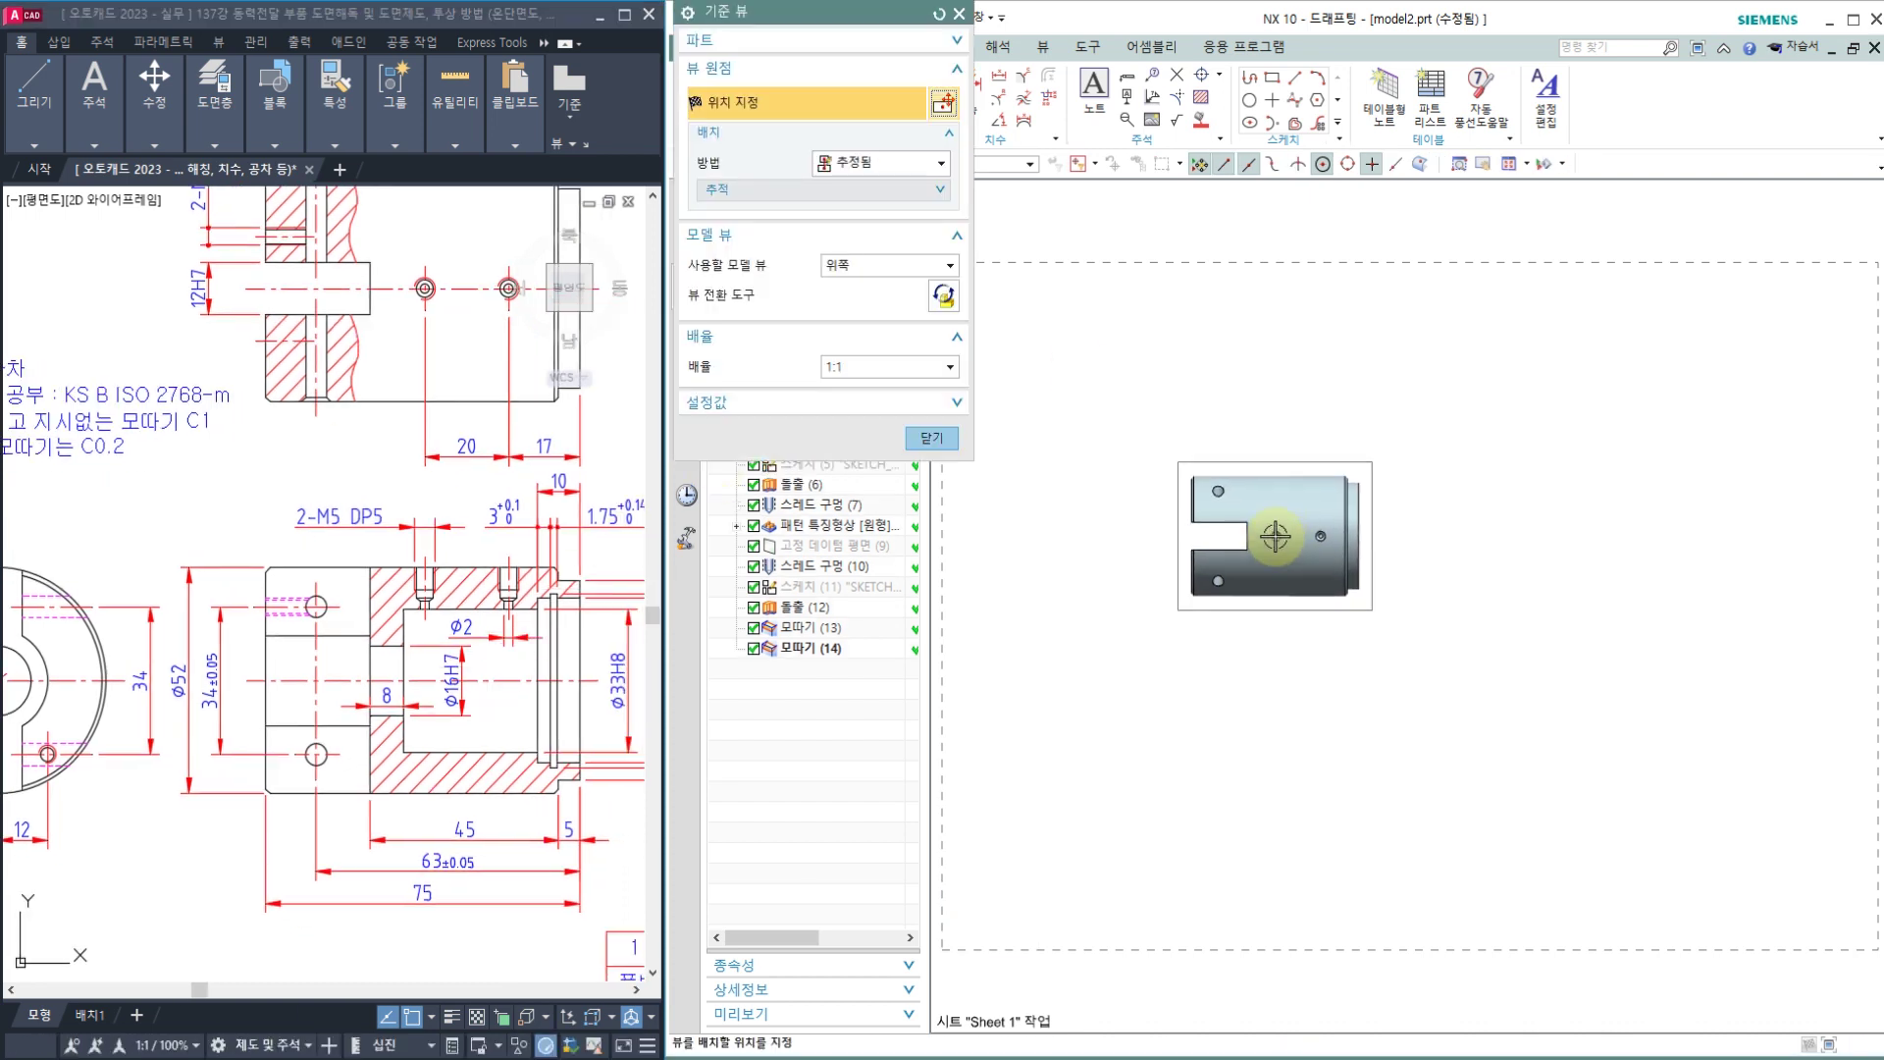
{"action": "scroll", "coordinate": [1300, 469], "scroll_direction": "down", "scroll_amount": 1}
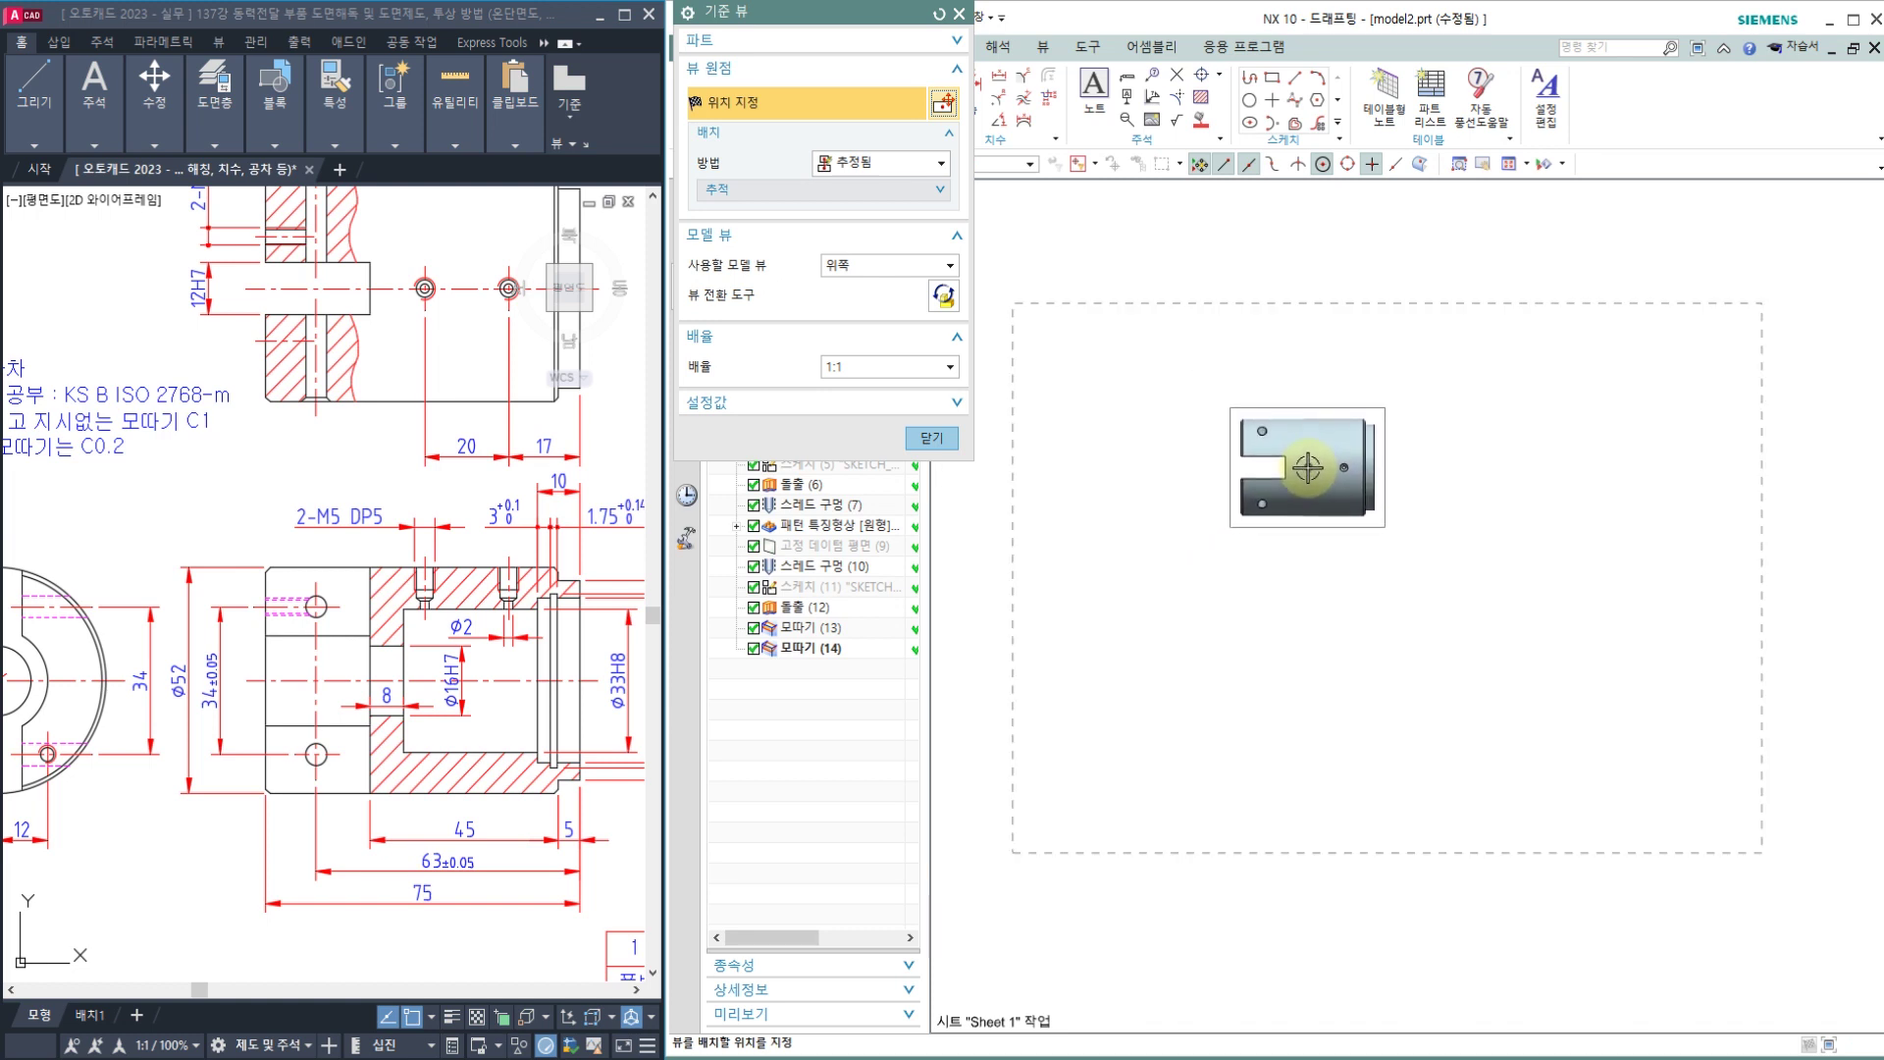
{"action": "left_click", "coordinate": [1307, 468]}
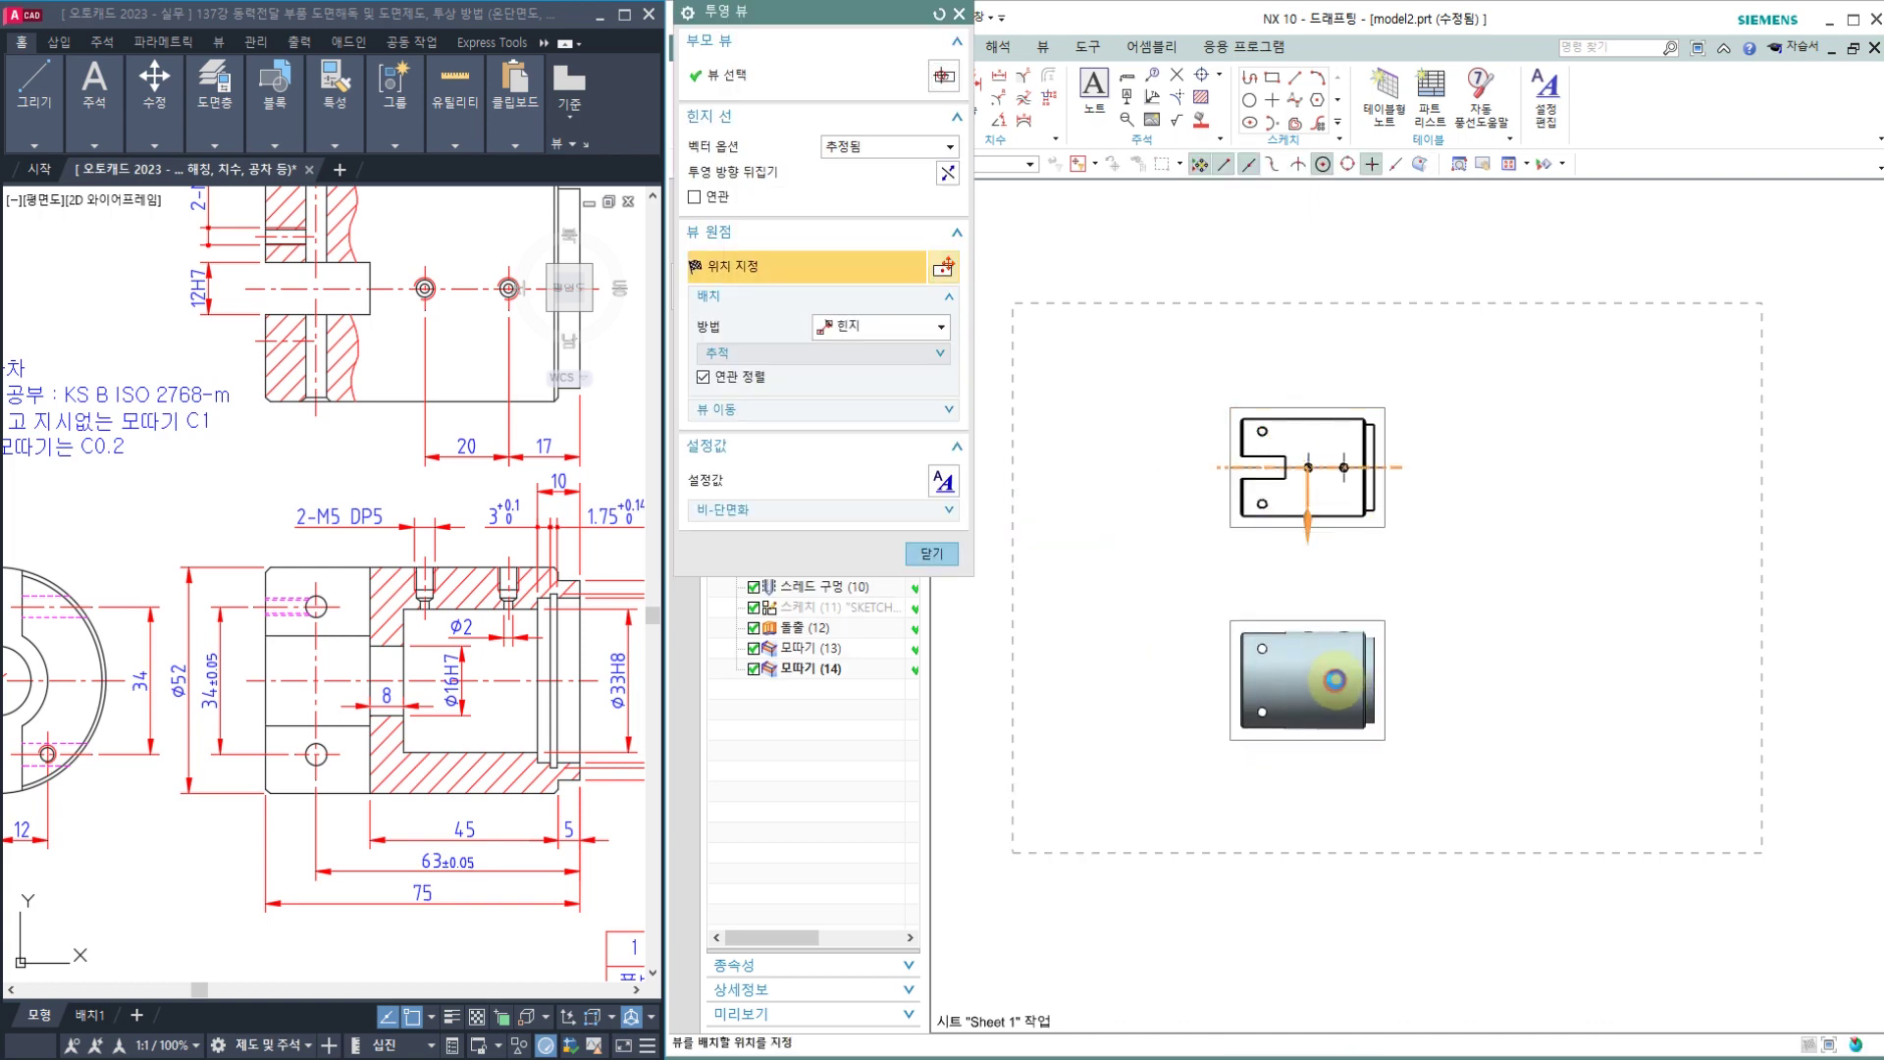
Step: Try to place an unsectioned projected view directly below the top base view
{"action": "left_click", "coordinate": [1333, 681]}
{"action": "left_click", "coordinate": [932, 555]}
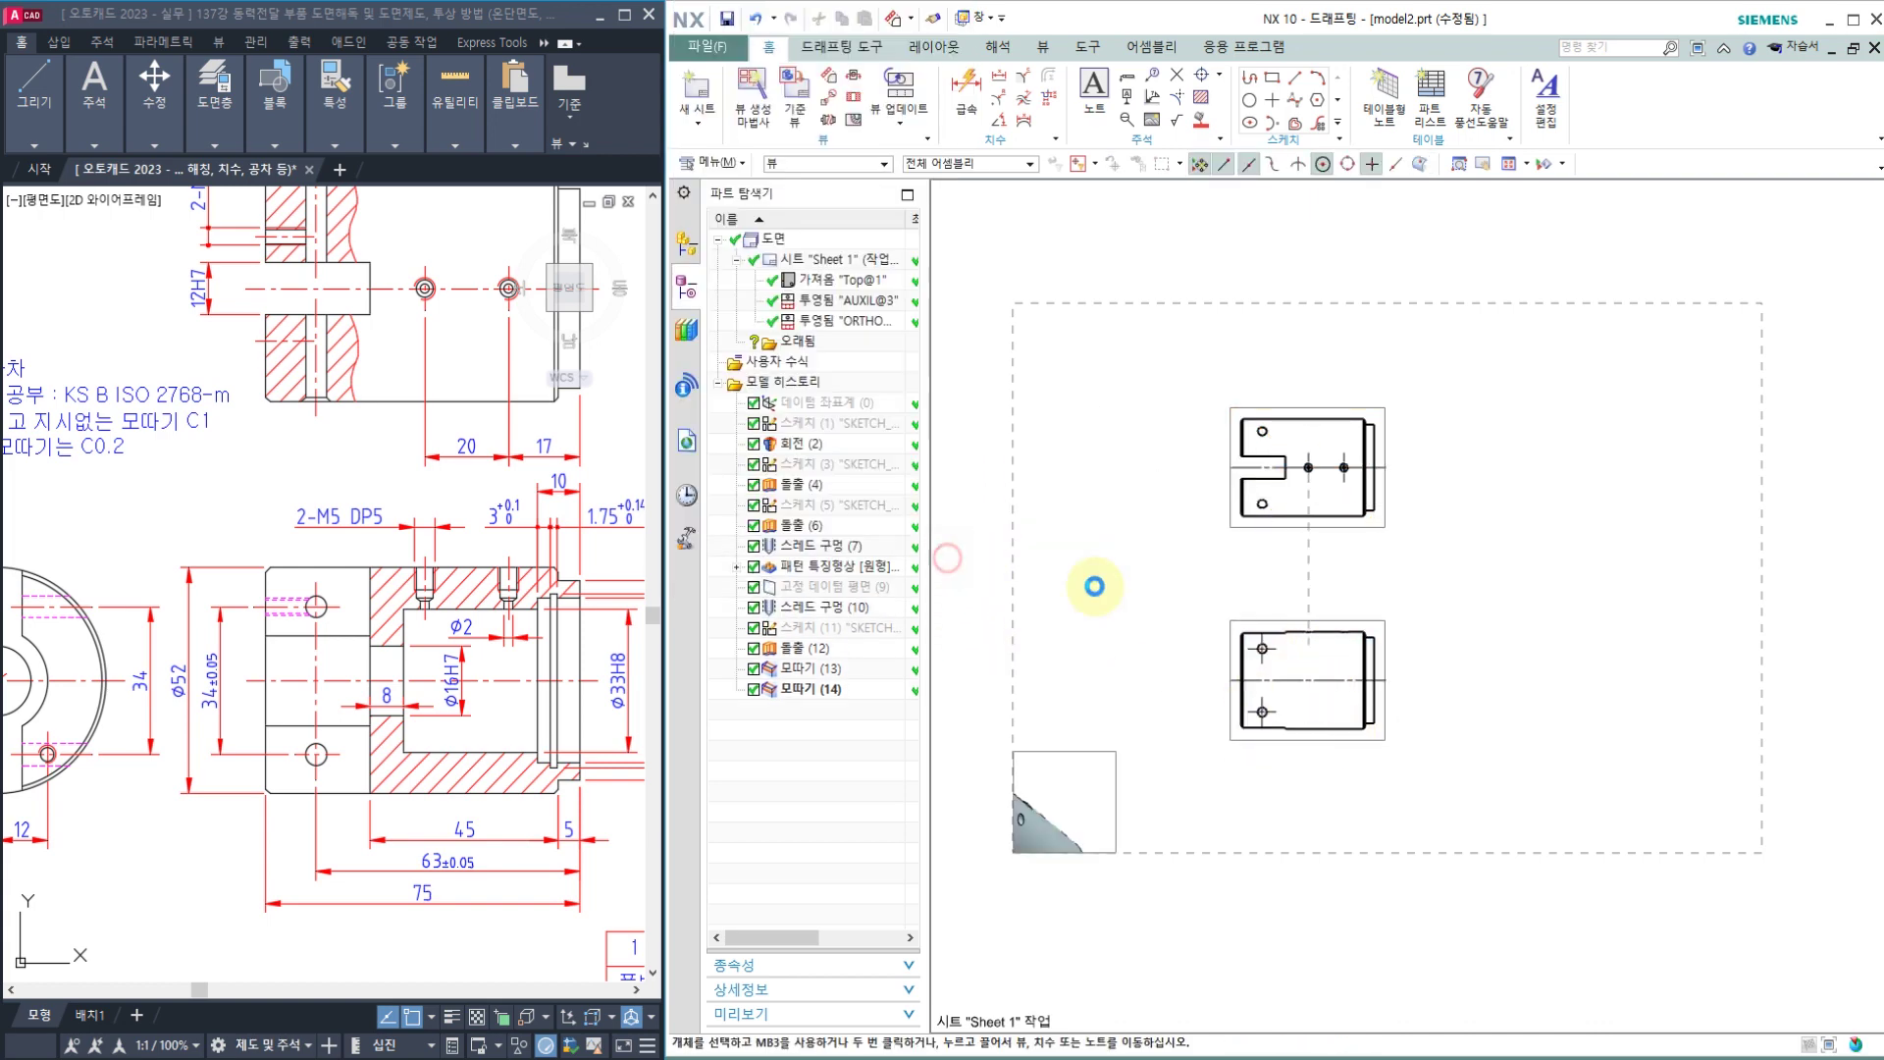
{"action": "key", "text": "ctrl+z"}
{"action": "scroll", "coordinate": [1320, 506], "scroll_direction": "up", "scroll_amount": 2}
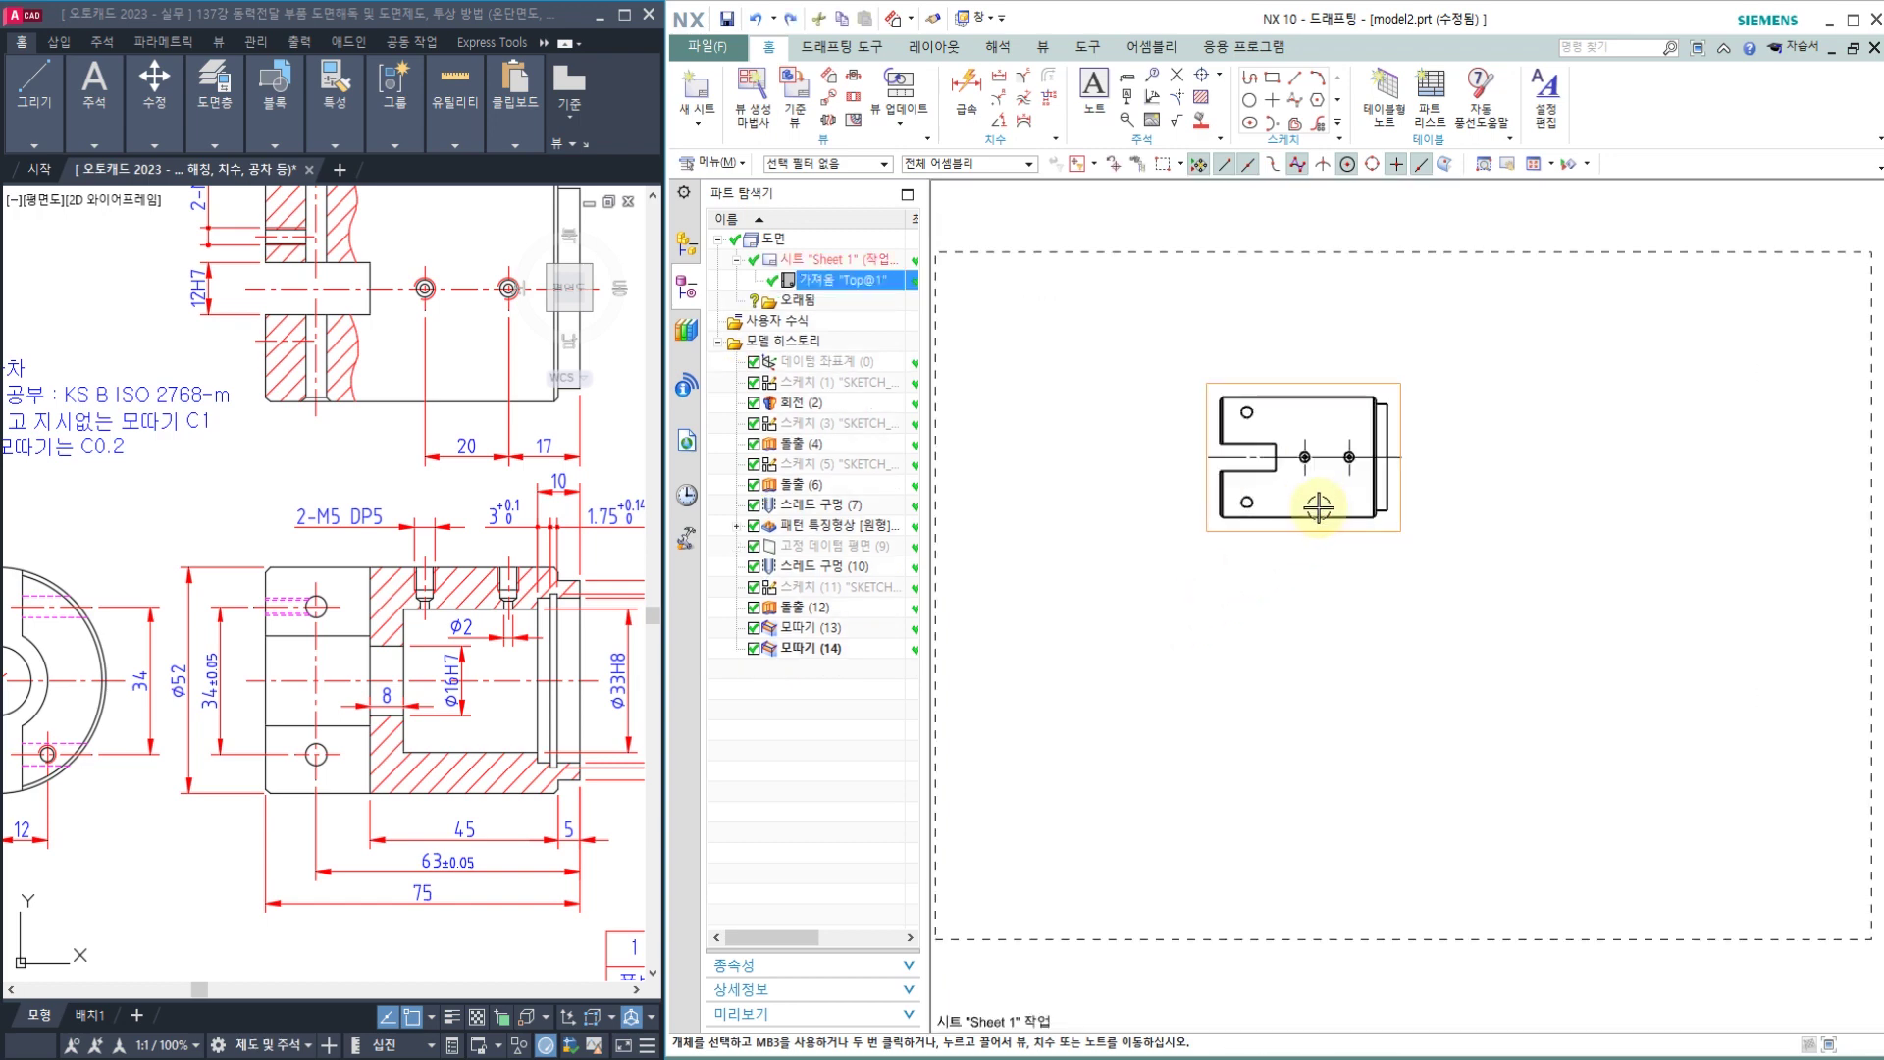
Step: Create section view A-A through the midpoint of the slot's end edge and place it below the top view
{"action": "left_click", "coordinate": [853, 98]}
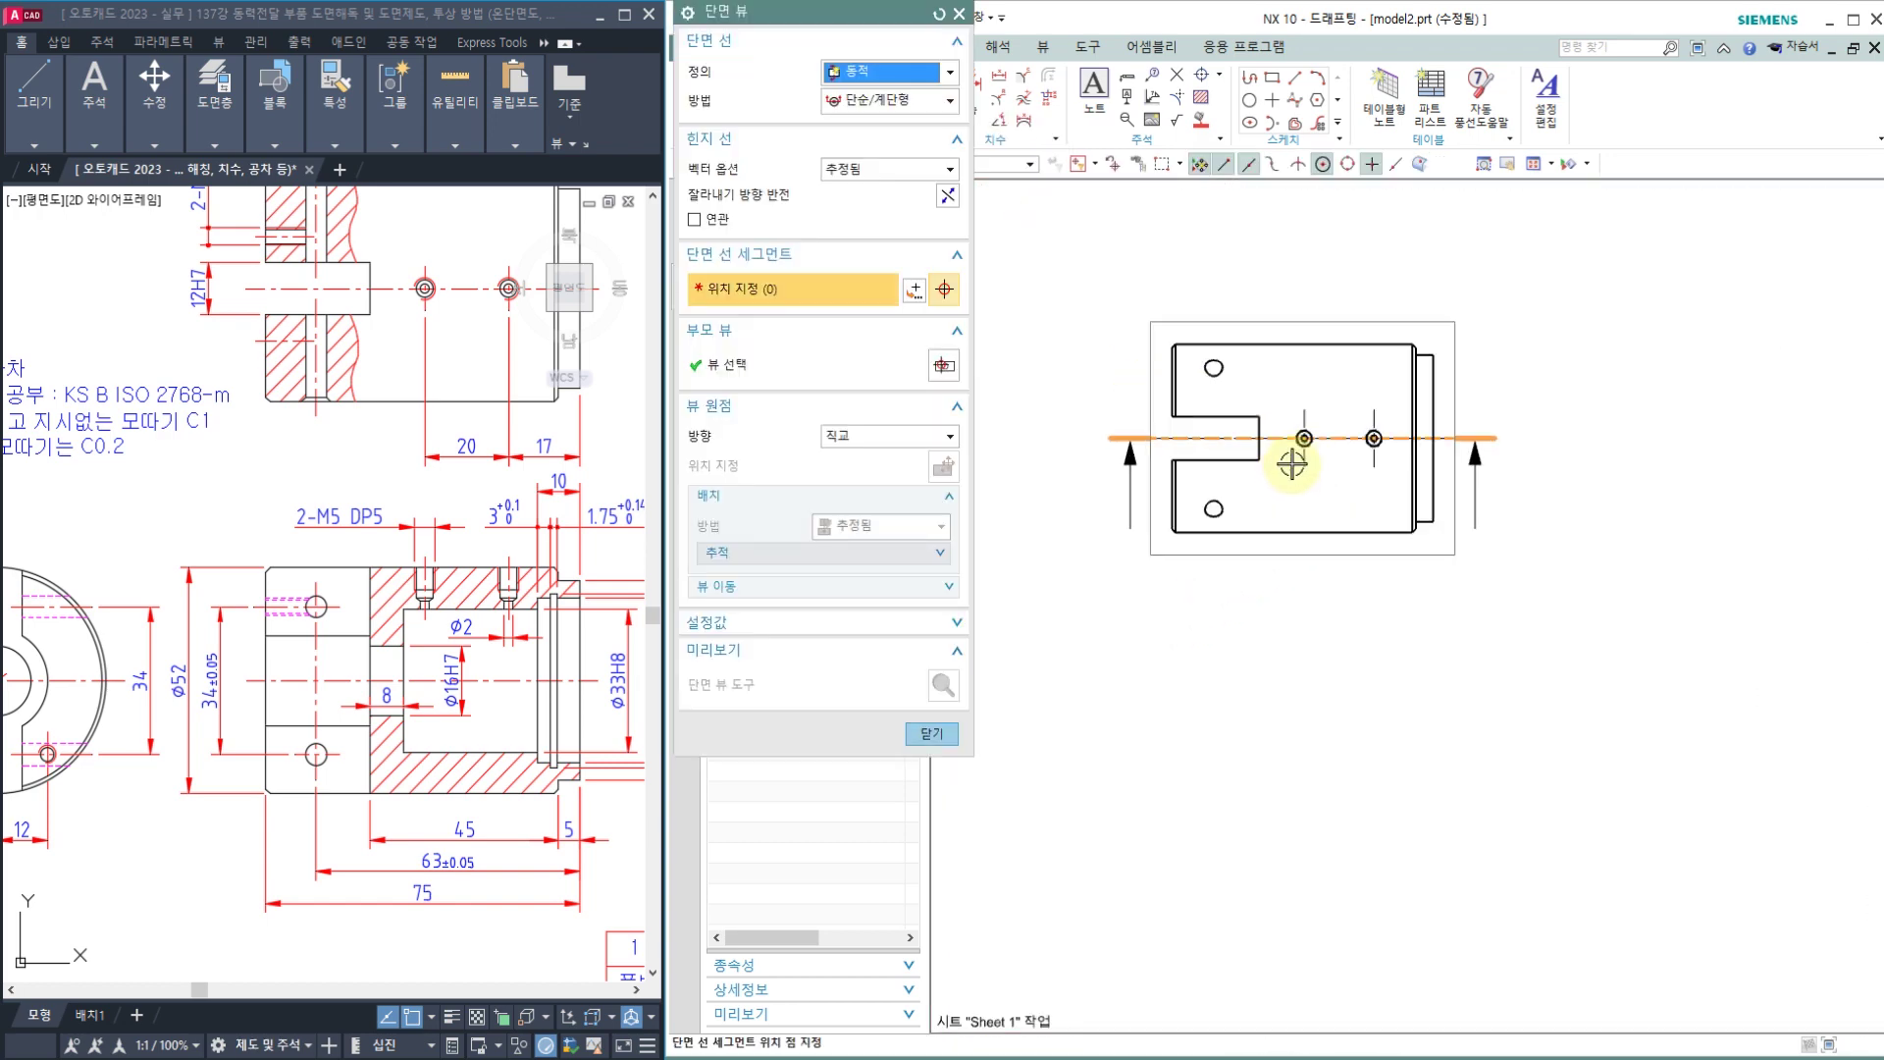
{"action": "left_click", "coordinate": [1257, 438]}
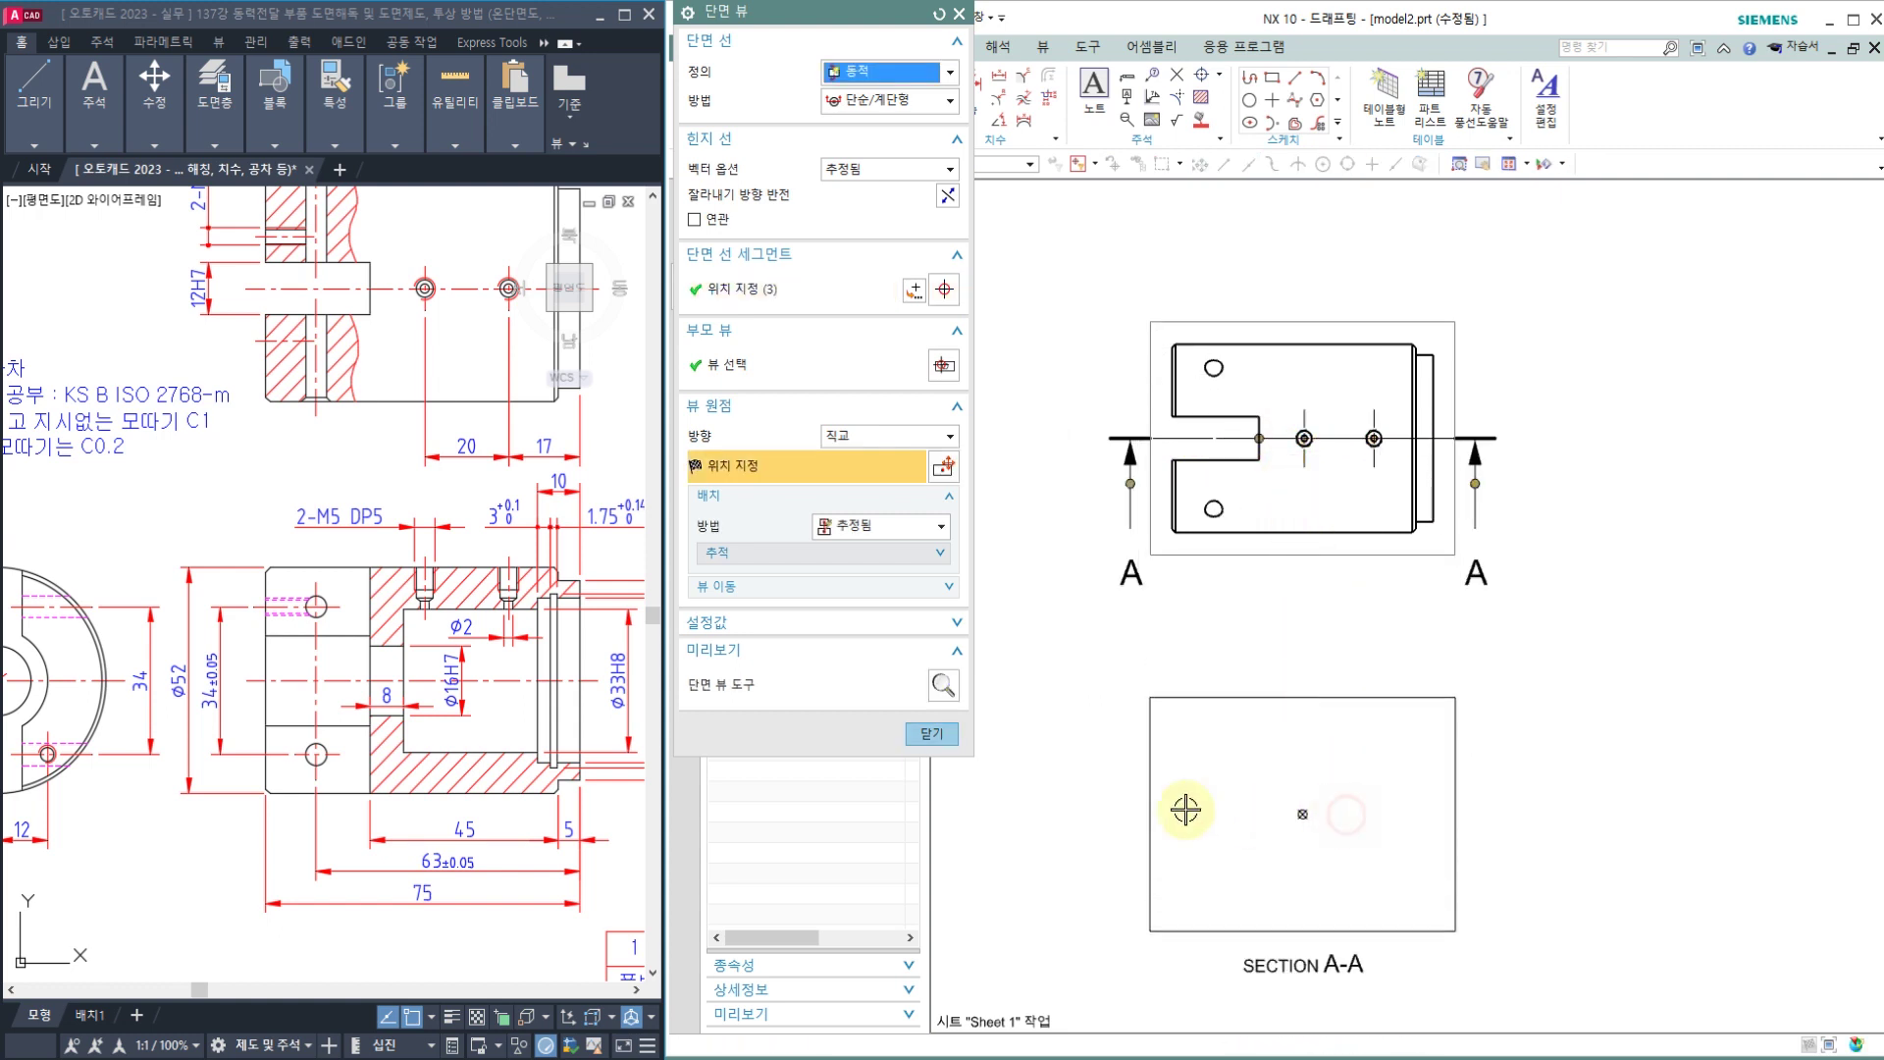
{"action": "left_click", "coordinate": [1089, 797]}
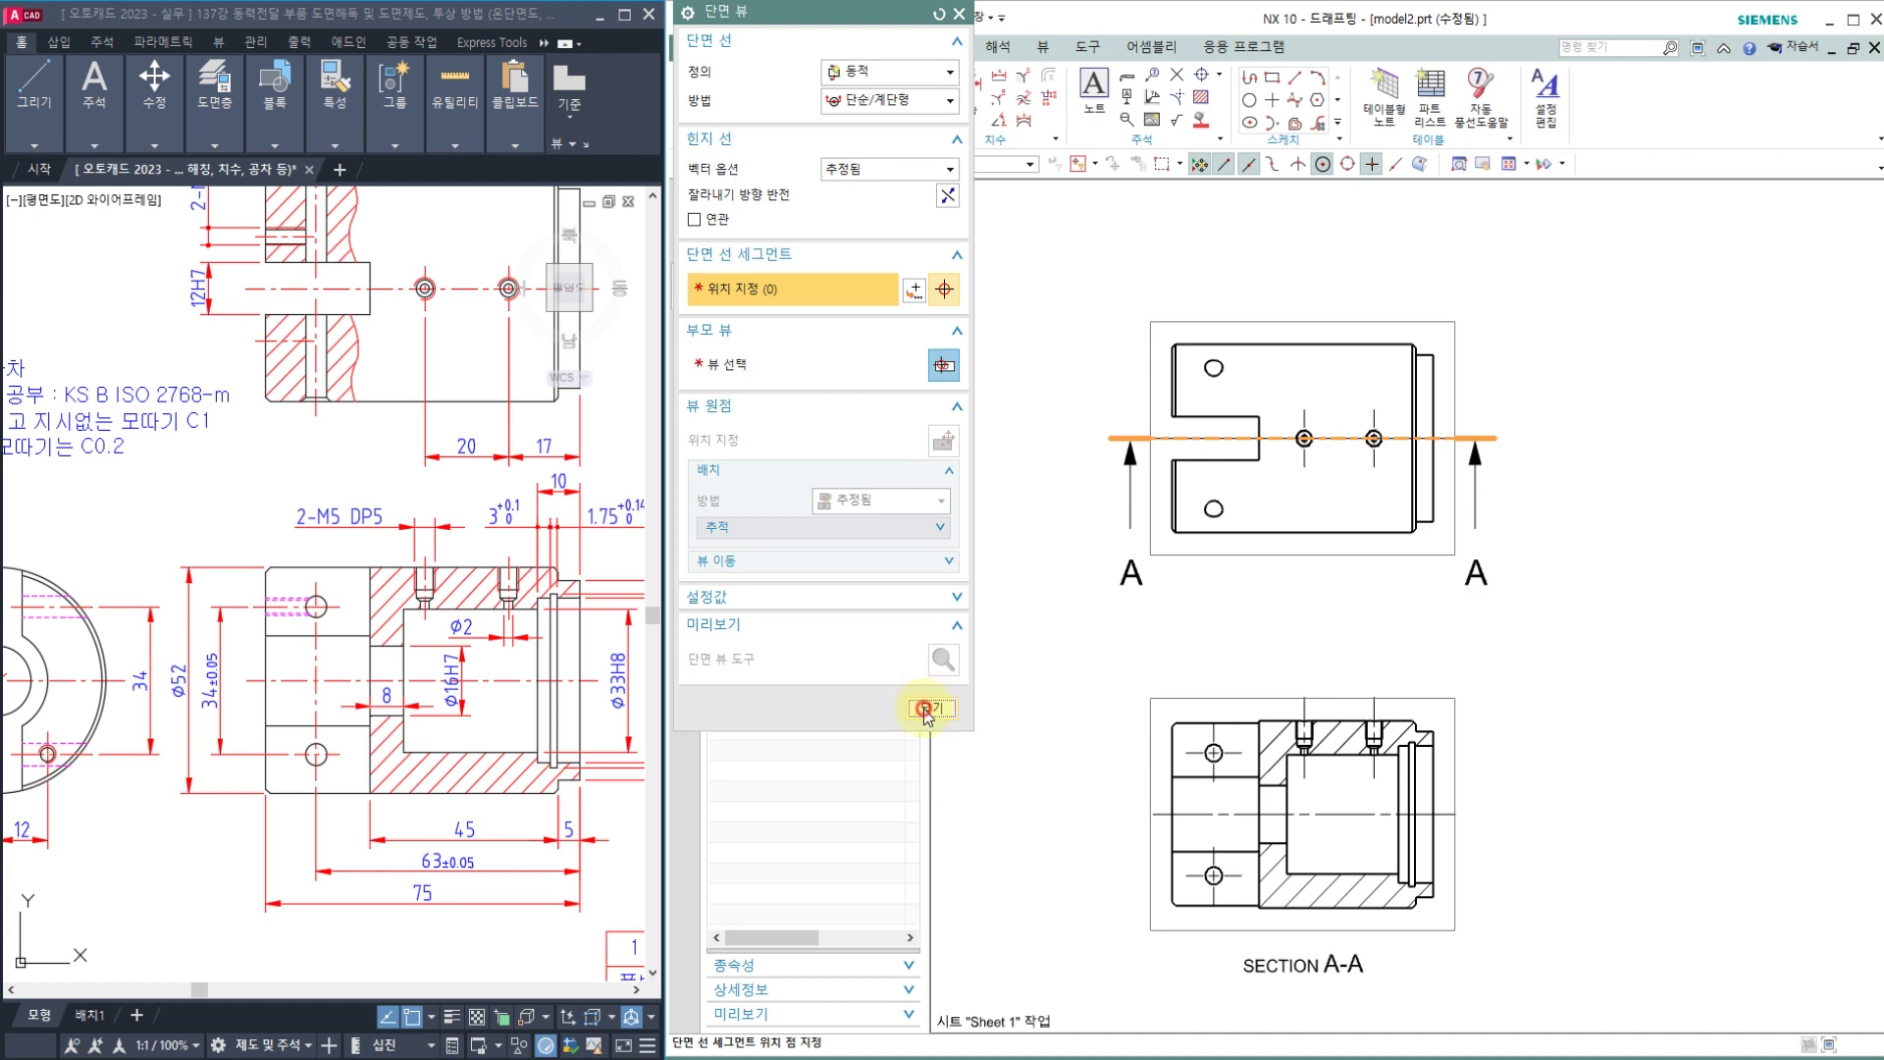
{"action": "left_click", "coordinate": [931, 708]}
{"action": "scroll", "coordinate": [1157, 715], "scroll_direction": "down", "scroll_amount": 3}
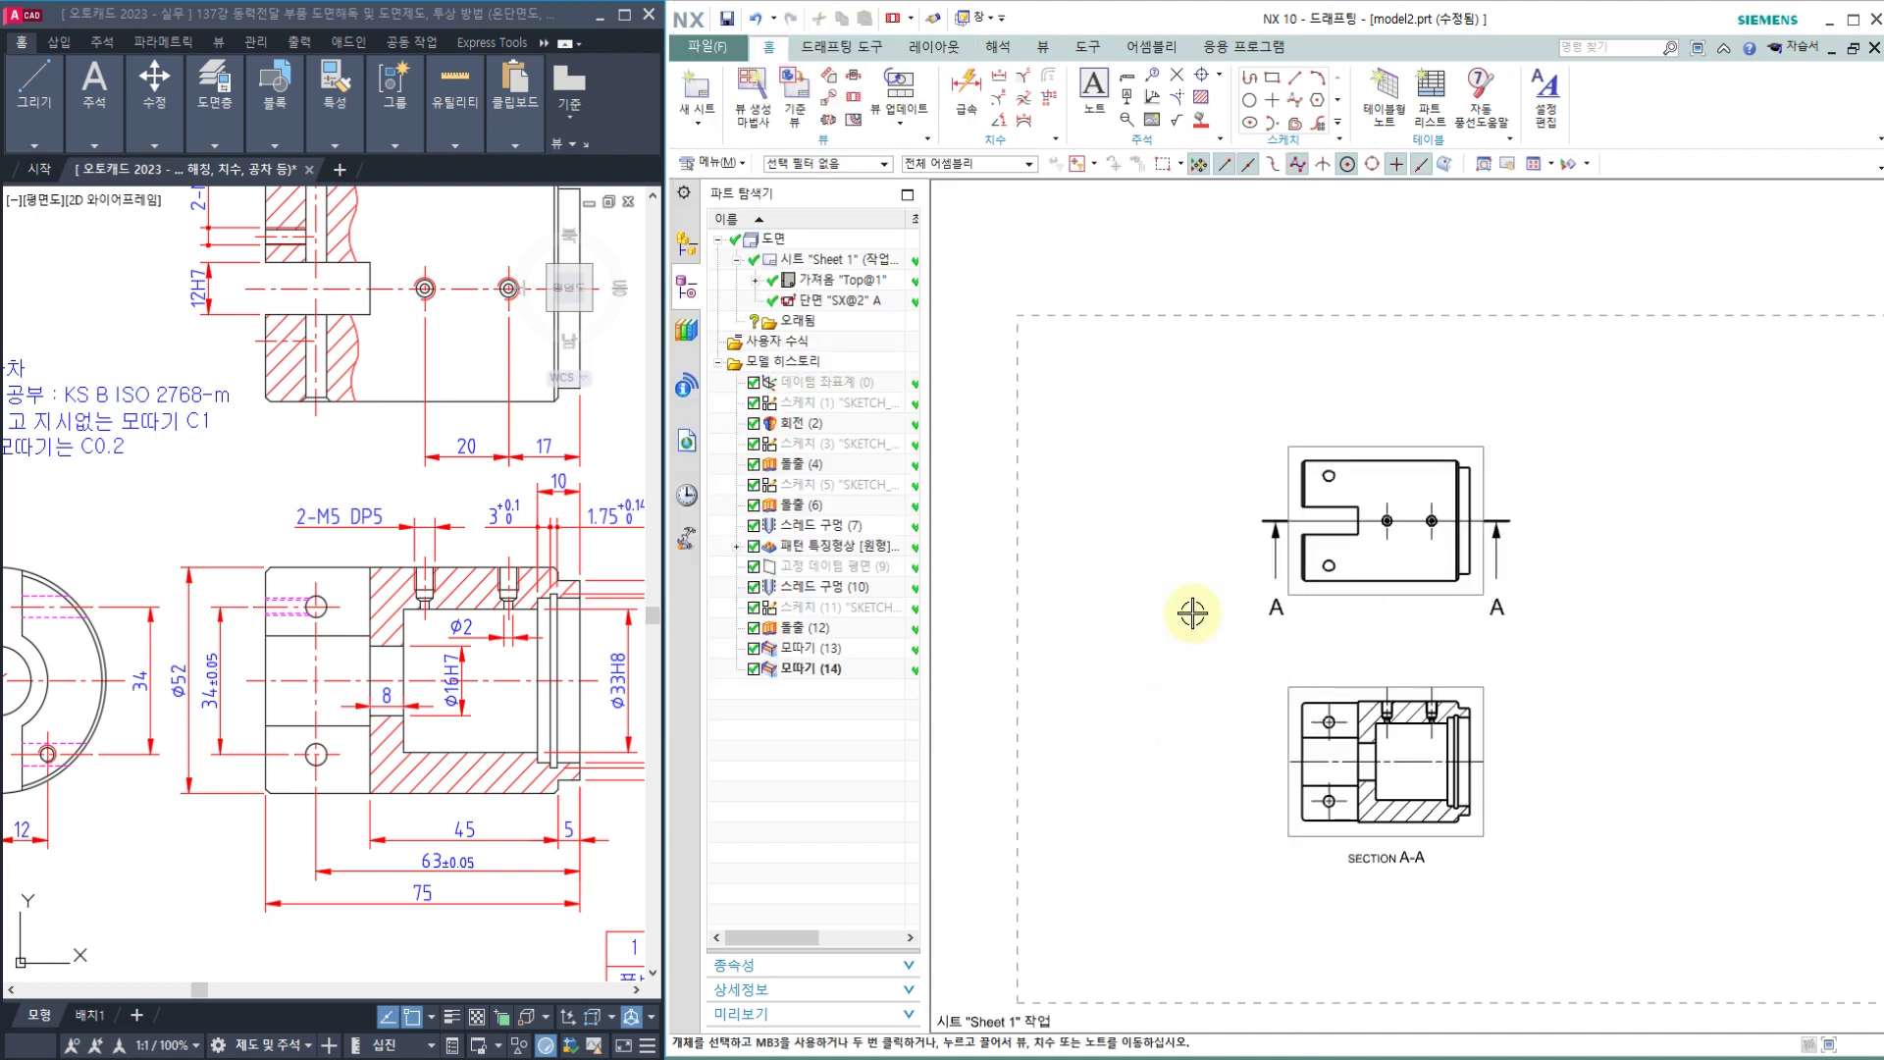
Step: Project the slotted end view from section A-A and place it beside the slotted side
{"action": "left_click", "coordinate": [1331, 683]}
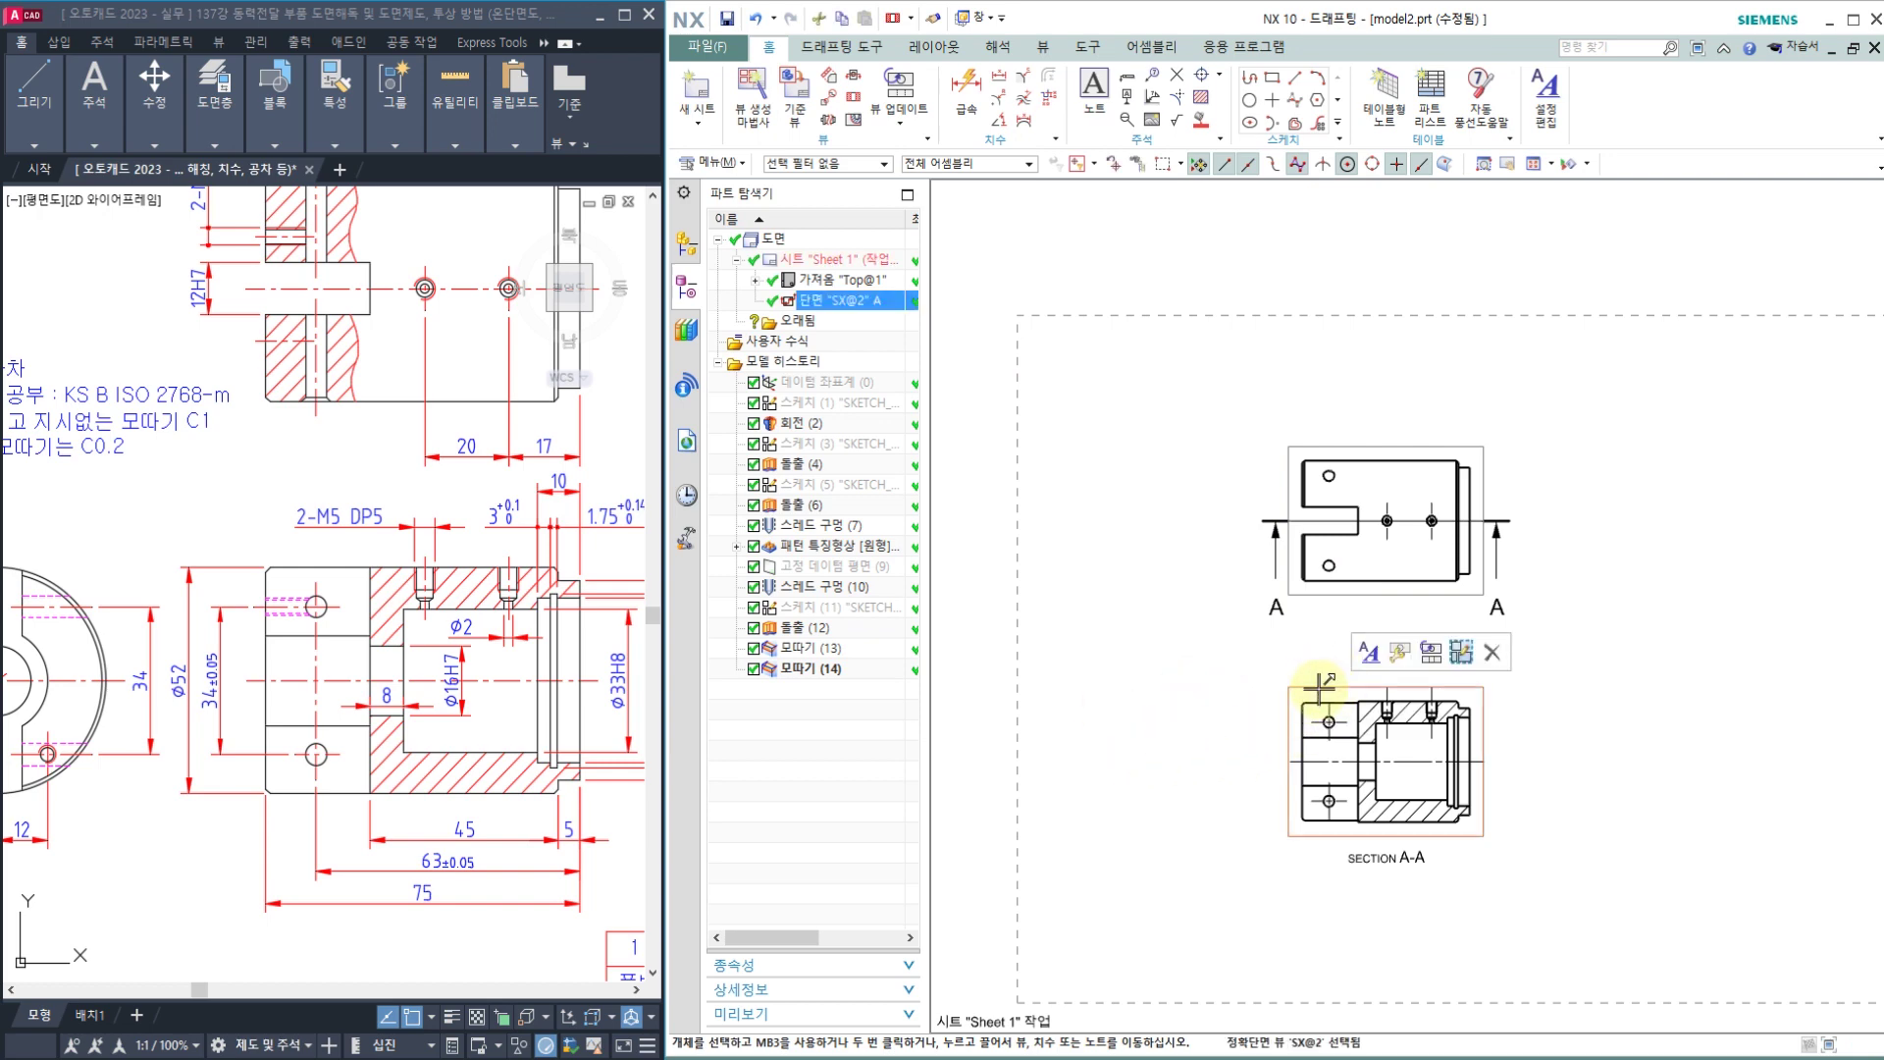
{"action": "left_click", "coordinate": [828, 86]}
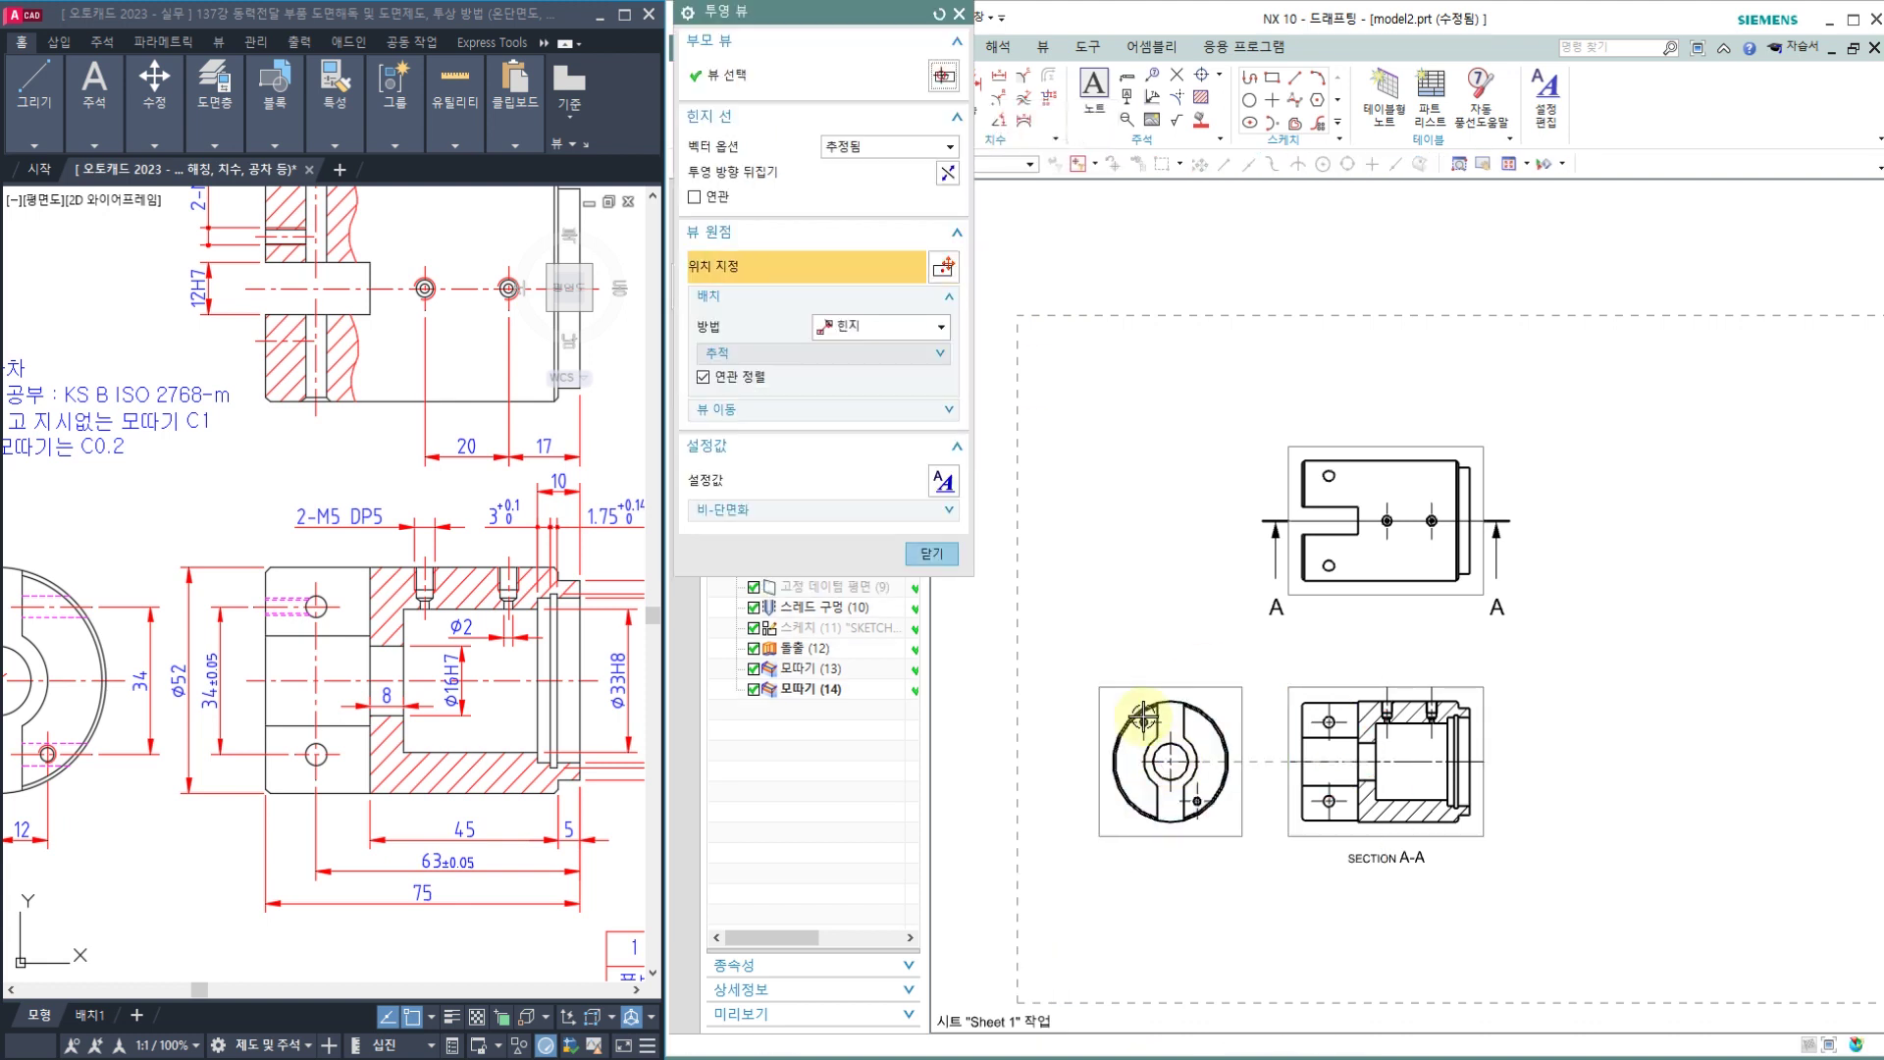
{"action": "left_click", "coordinate": [932, 551]}
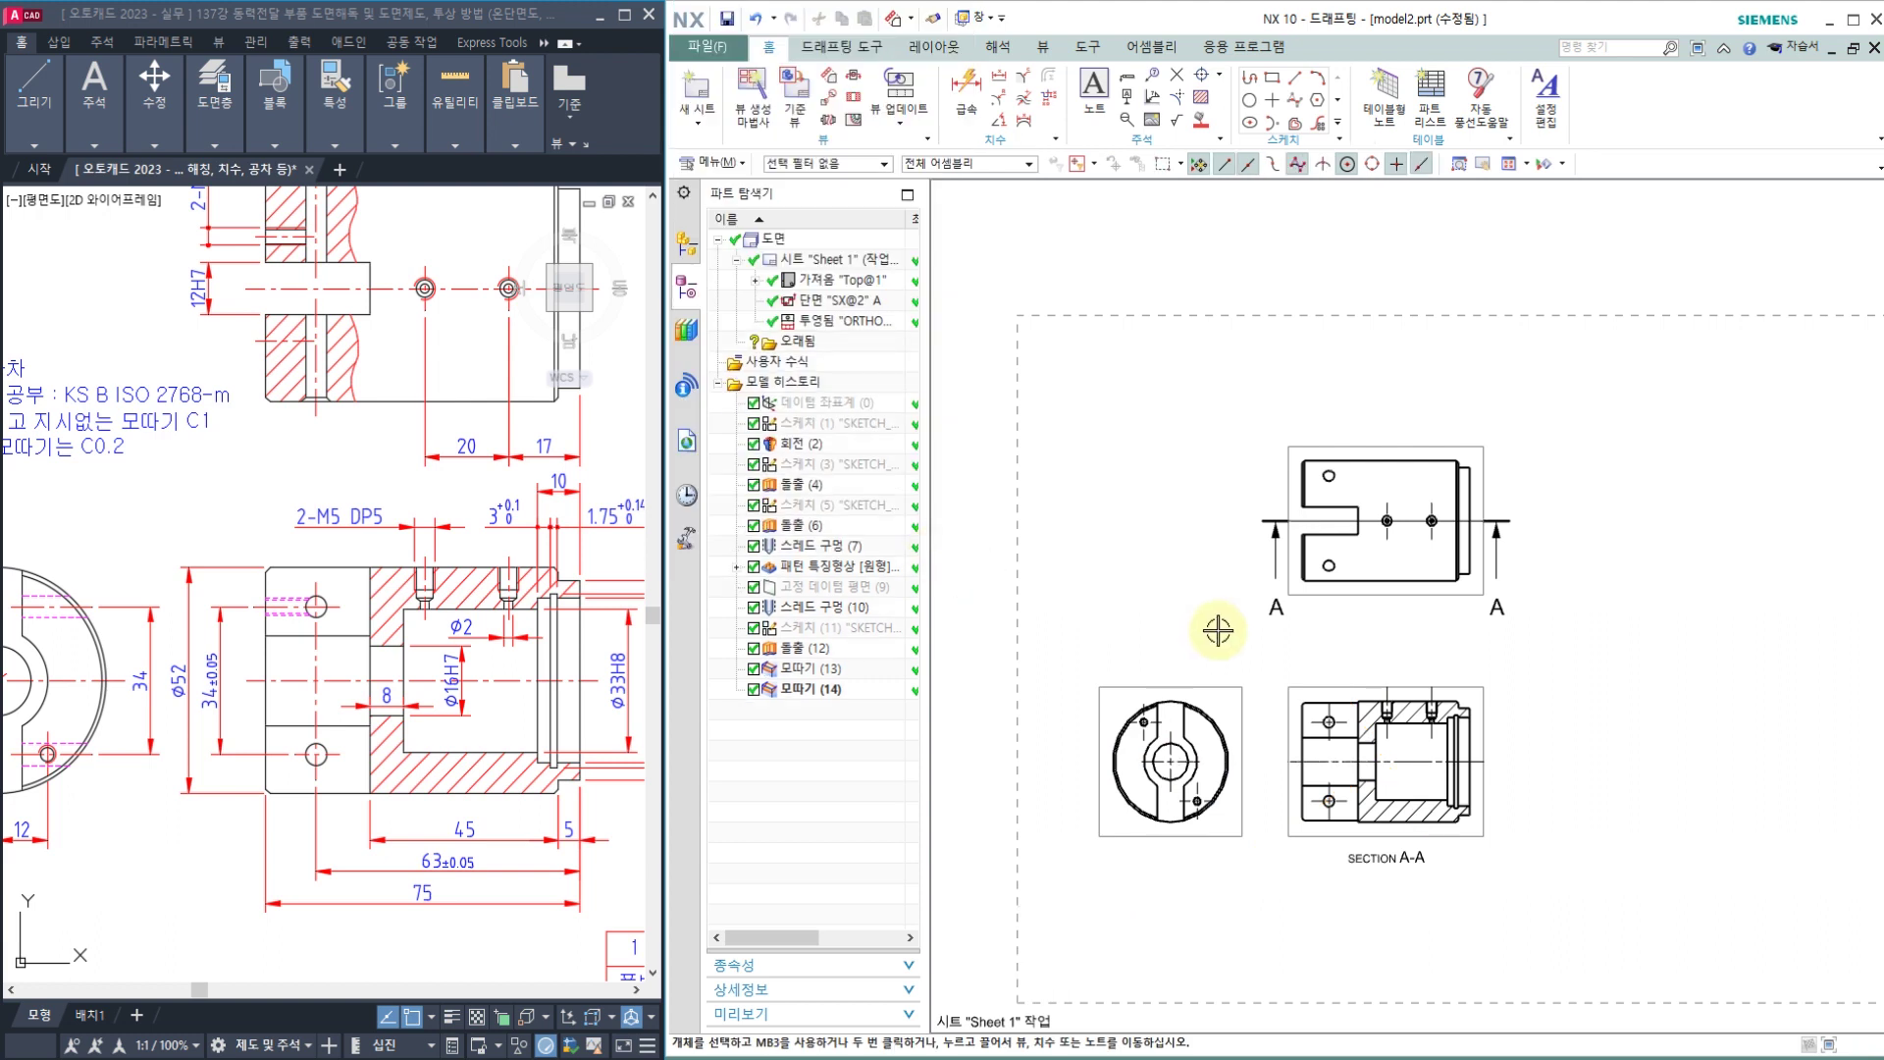
Step: Move the end view closer to section A-A and shift the section view up toward the top view
{"action": "scroll", "coordinate": [1215, 622], "scroll_direction": "up", "scroll_amount": 3}
{"action": "left_click_drag", "start_coordinate": [1491, 559], "coordinate": [1484, 622]}
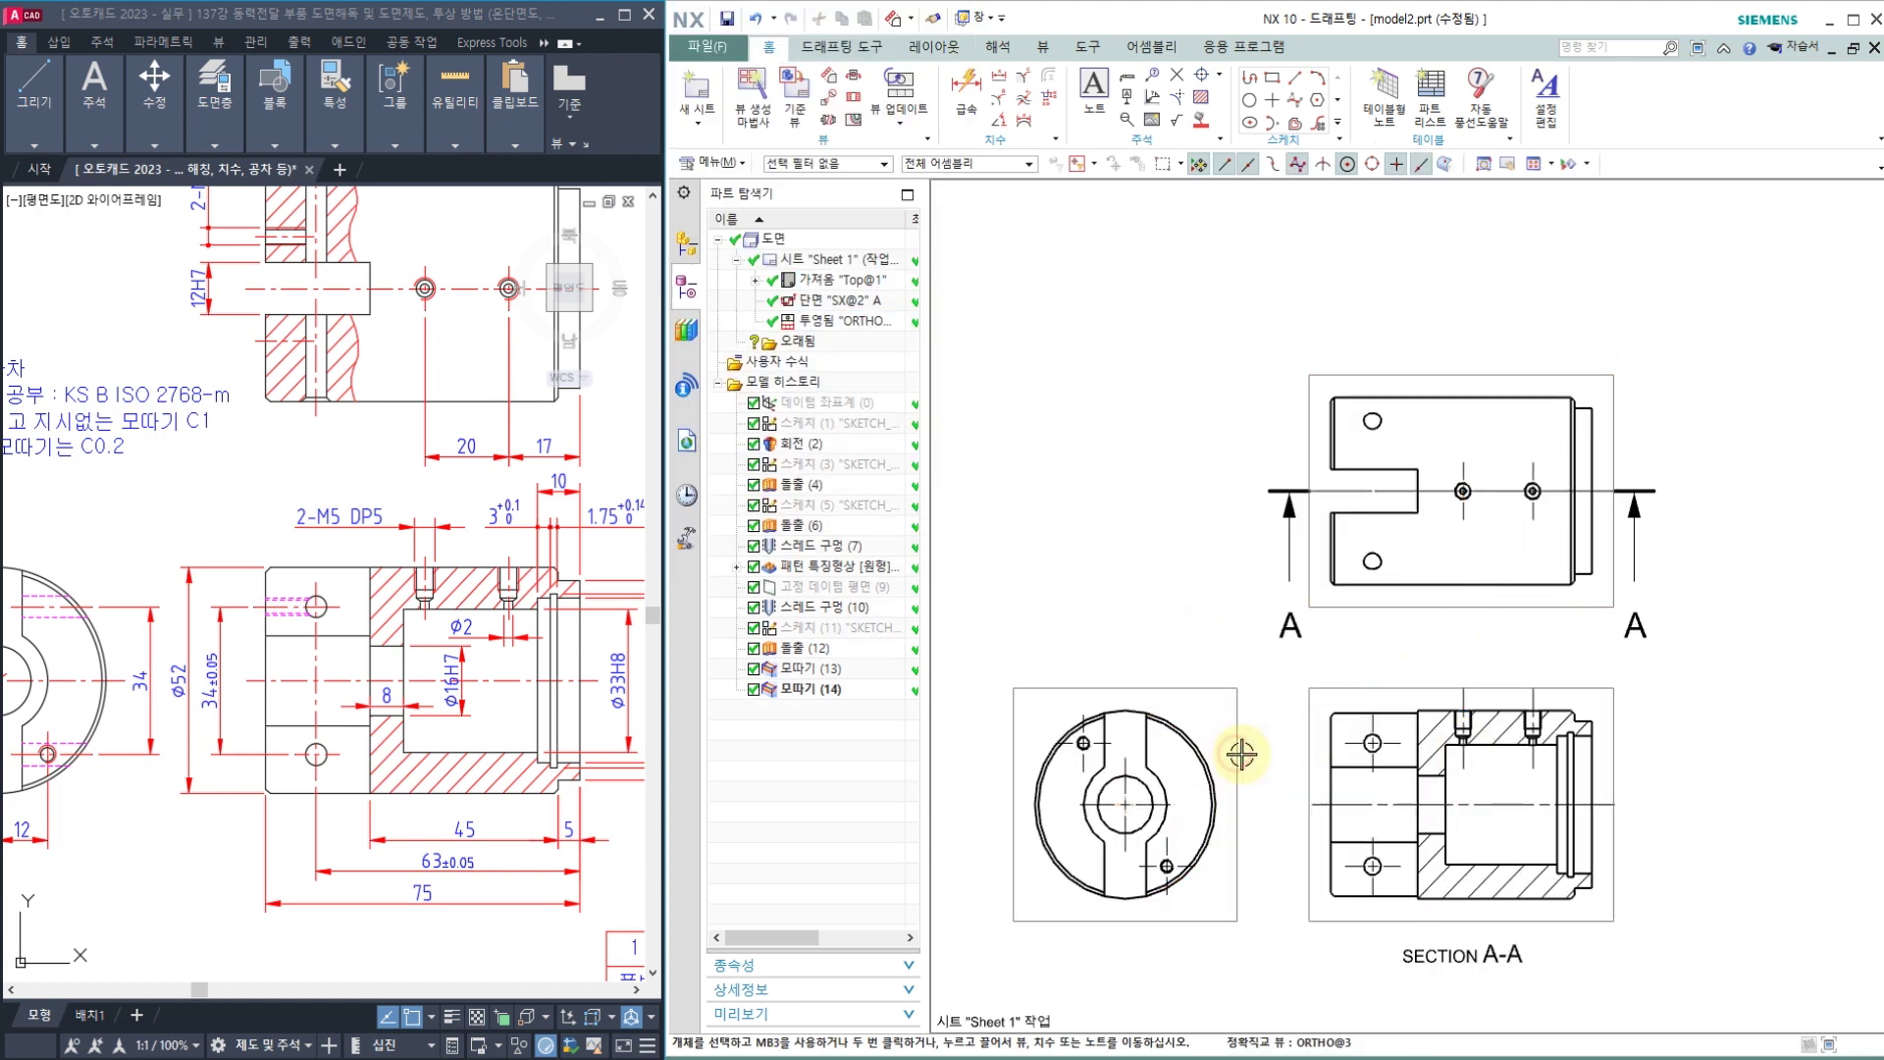
{"action": "left_click_drag", "start_coordinate": [1239, 753], "coordinate": [1262, 755]}
{"action": "left_click_drag", "start_coordinate": [1364, 693], "coordinate": [1366, 673]}
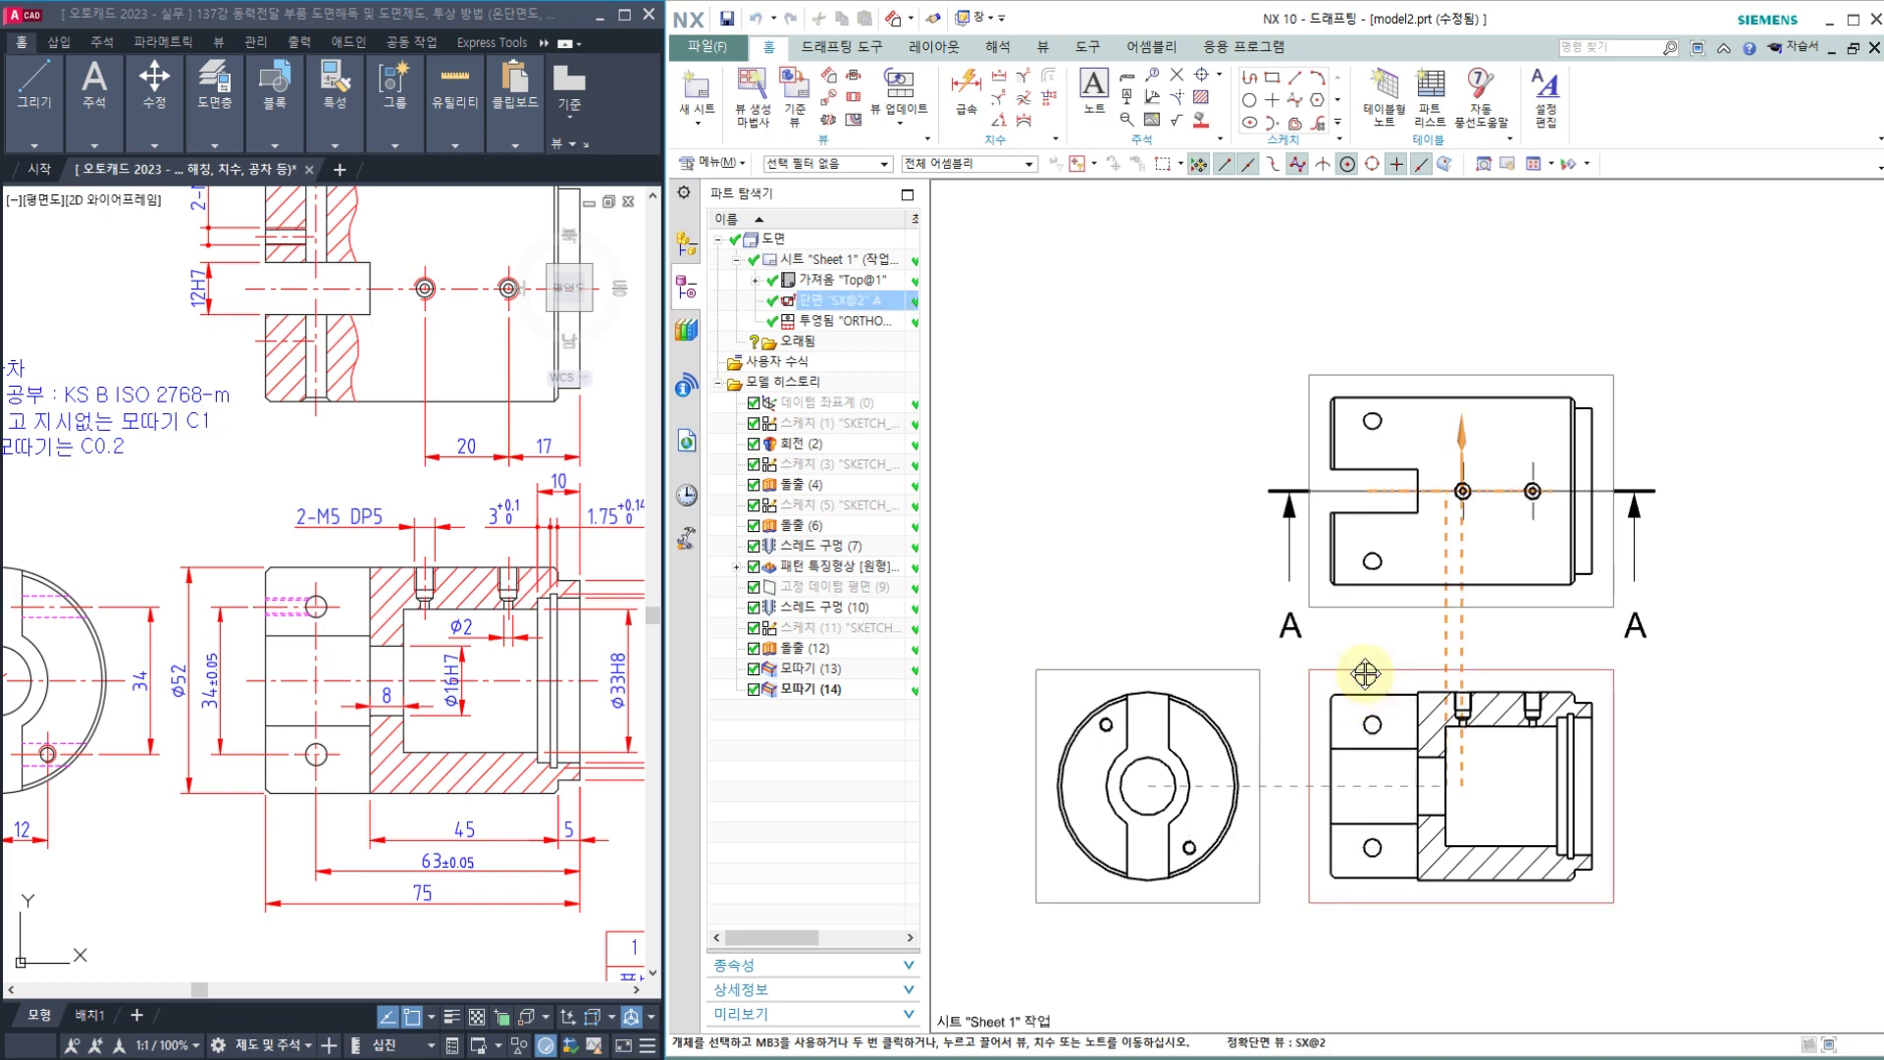
{"action": "scroll", "coordinate": [1294, 814], "scroll_direction": "up", "scroll_amount": 1}
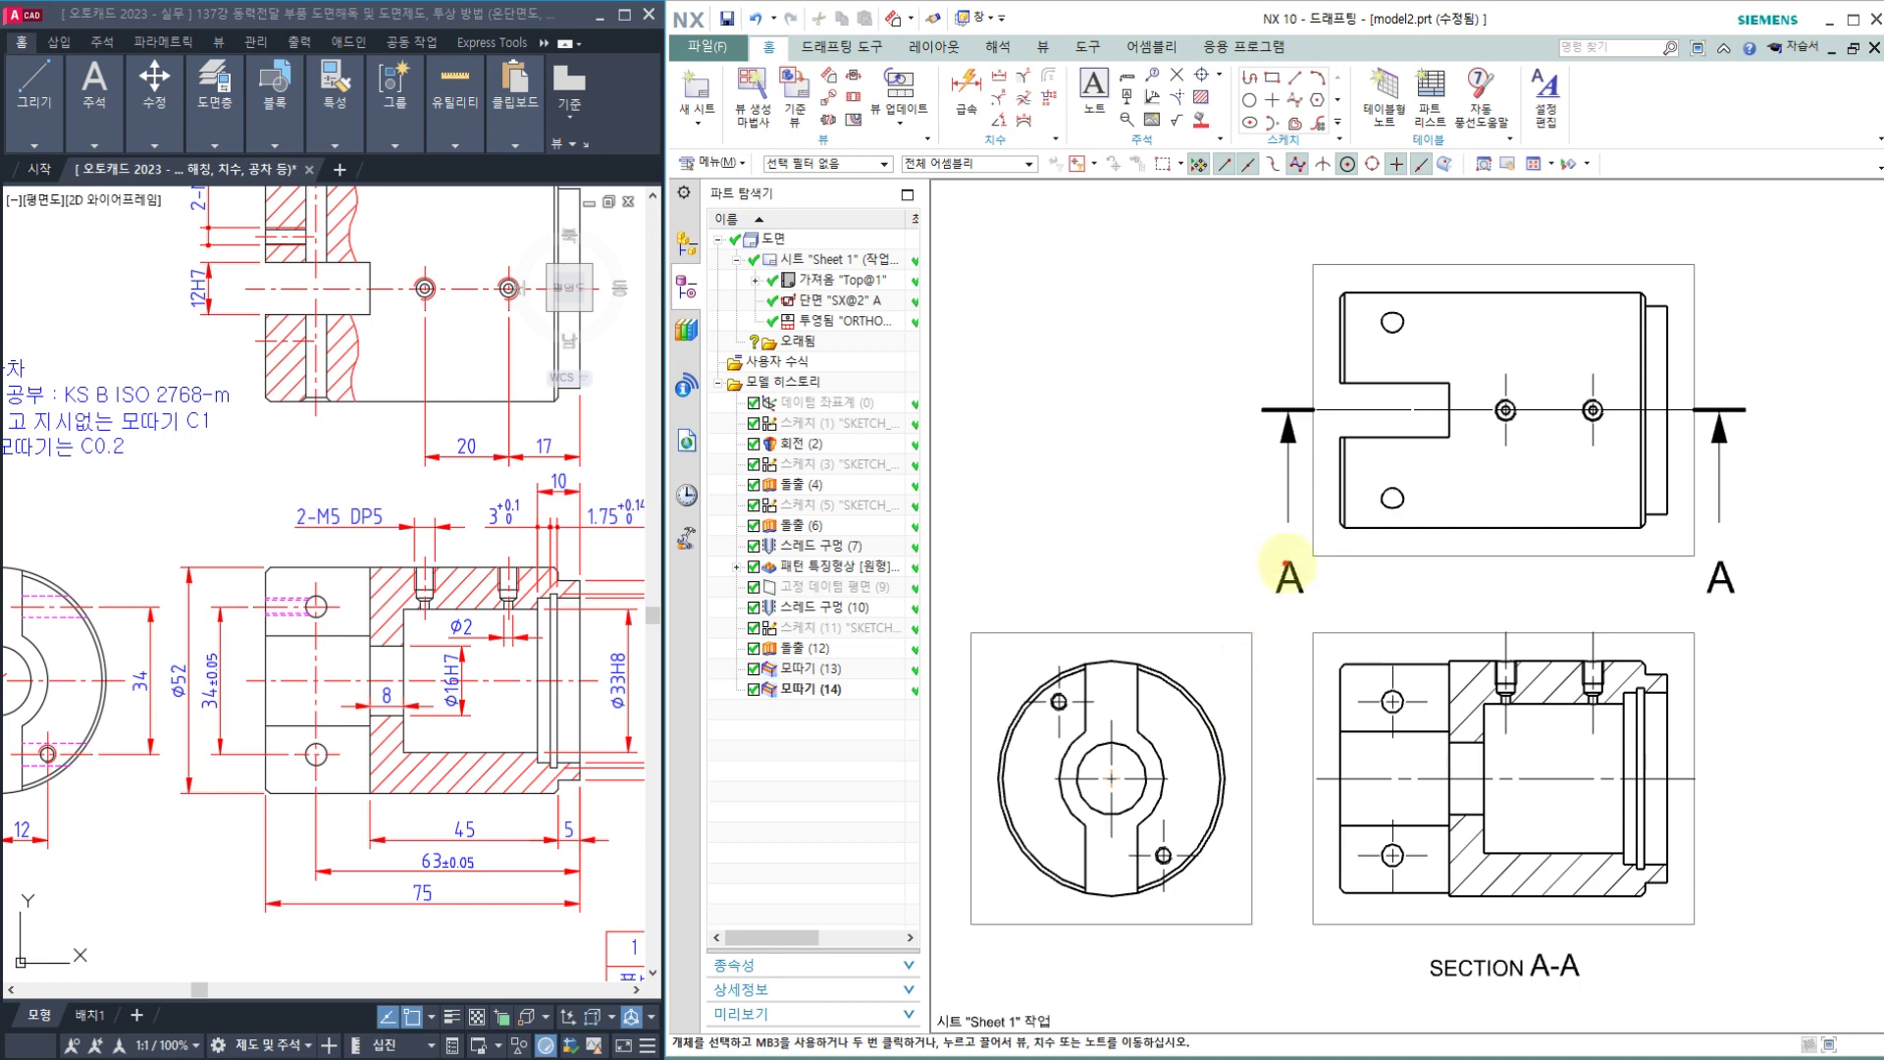
Step: Compare the slotted end, hatched section and chamfer line in the AutoCAD drawing with the three drafted views
{"action": "mouse_move", "coordinate": [395, 696]}
{"action": "left_mouse_down"}
{"action": "mouse_move", "coordinate": [221, 495]}
{"action": "mouse_move", "coordinate": [412, 771]}
{"action": "left_mouse_up"}
{"action": "mouse_move", "coordinate": [541, 701]}
{"action": "left_mouse_down"}
{"action": "mouse_move", "coordinate": [539, 834]}
{"action": "mouse_move", "coordinate": [600, 767]}
{"action": "left_mouse_up"}
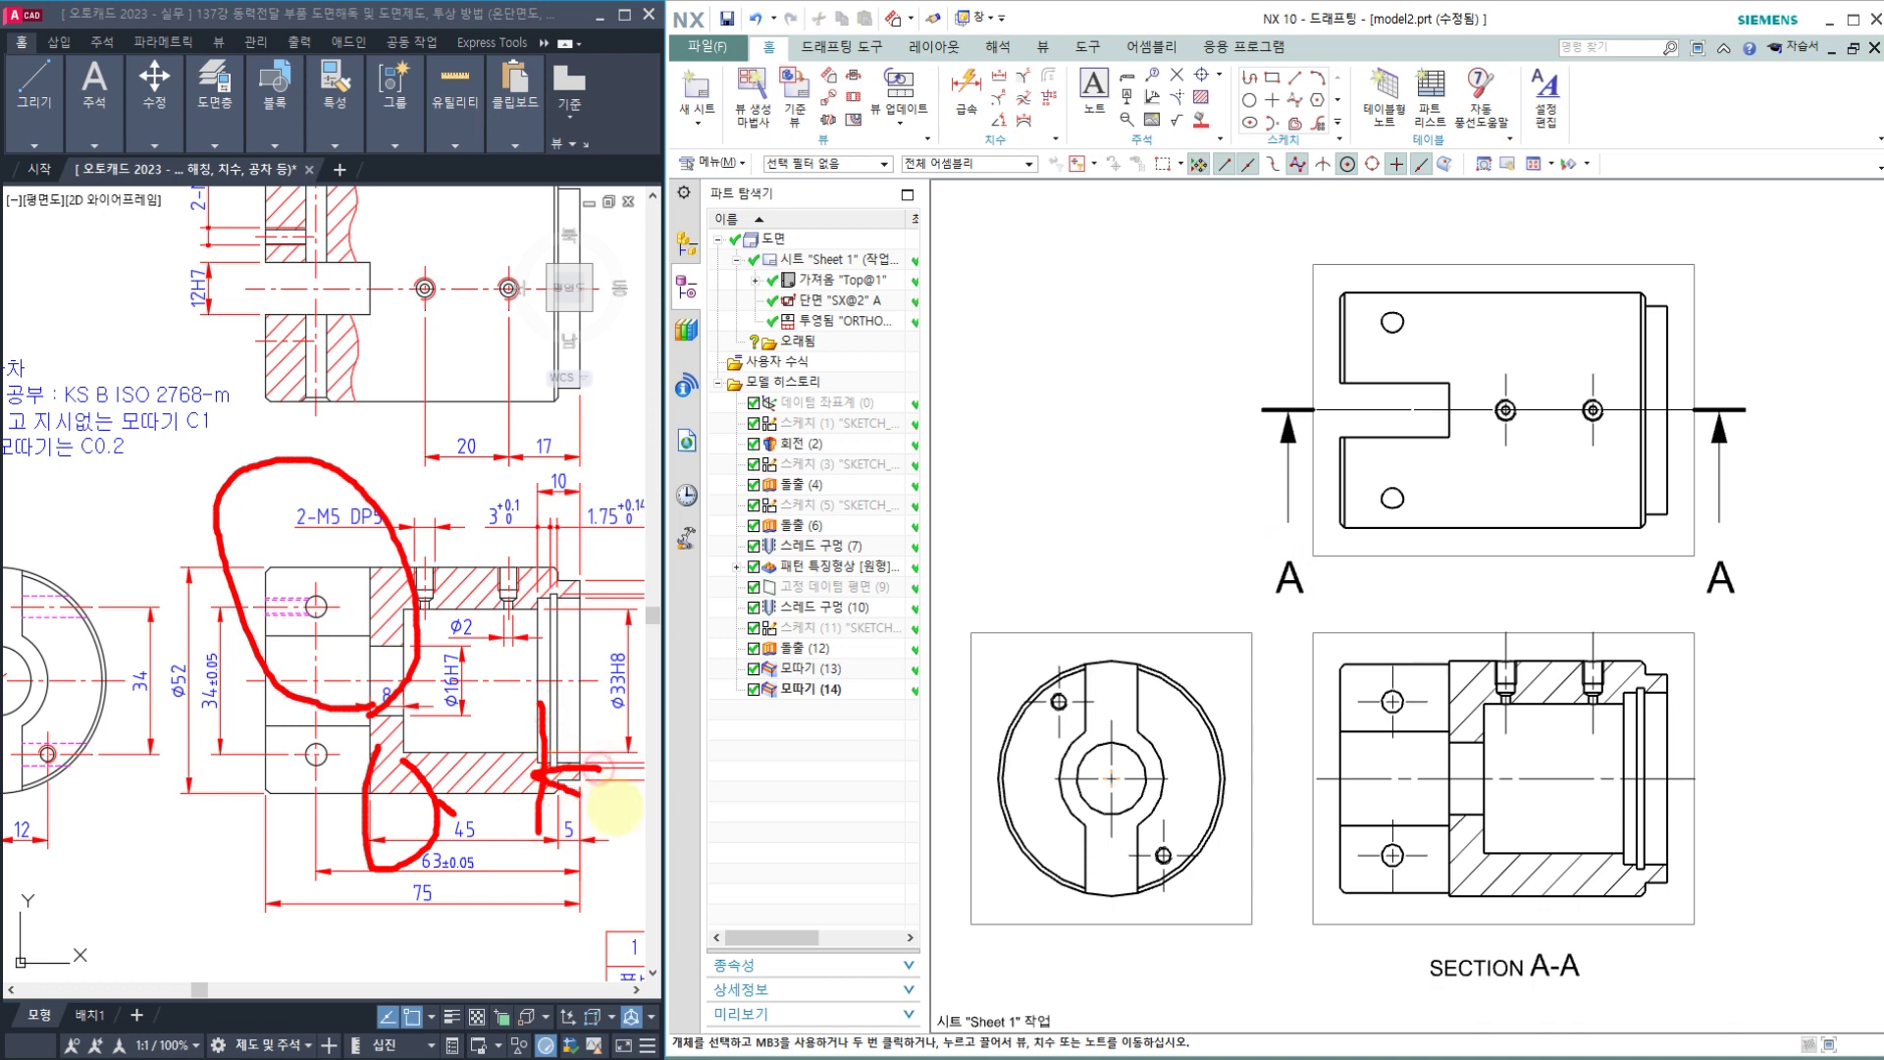
{"action": "mouse_move", "coordinate": [1065, 516]}
{"action": "left_mouse_down"}
{"action": "mouse_move", "coordinate": [1018, 458]}
{"action": "mouse_move", "coordinate": [1068, 517]}
{"action": "left_mouse_up"}
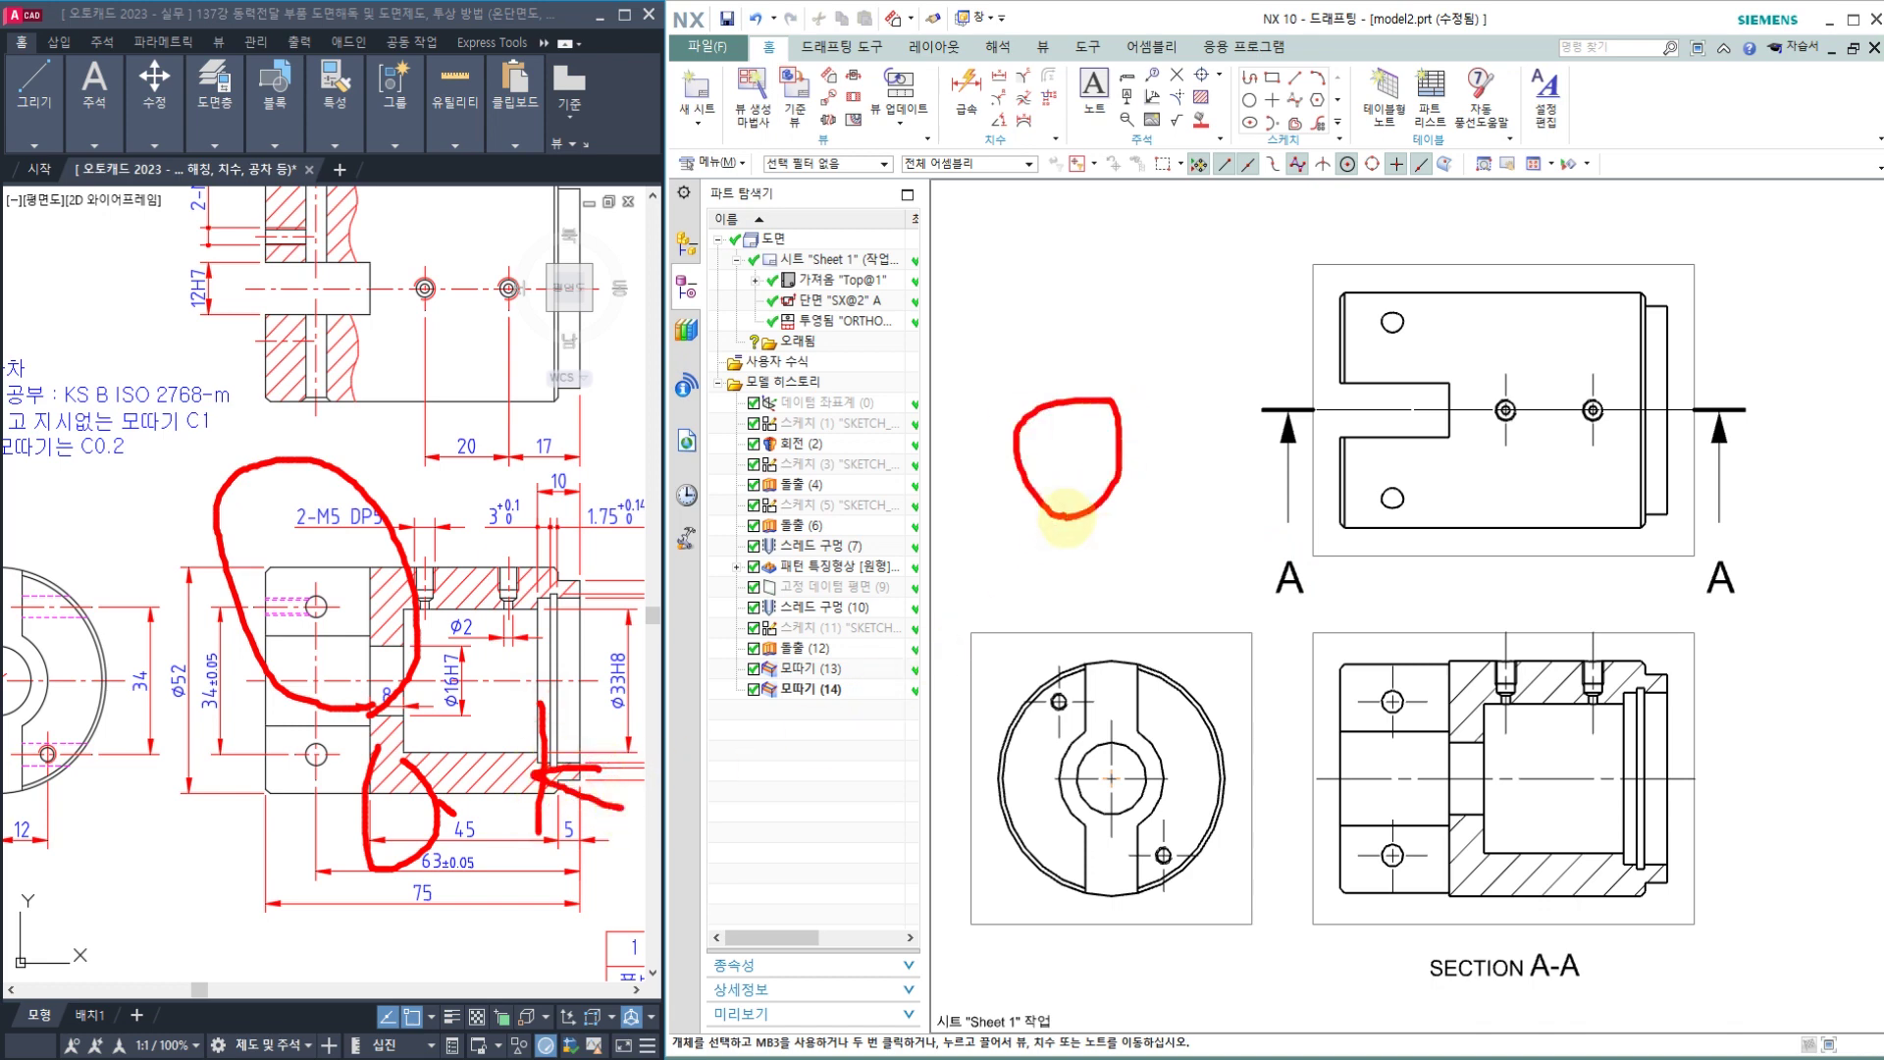
{"action": "left_click_drag", "start_coordinate": [1026, 331], "coordinate": [1166, 297]}
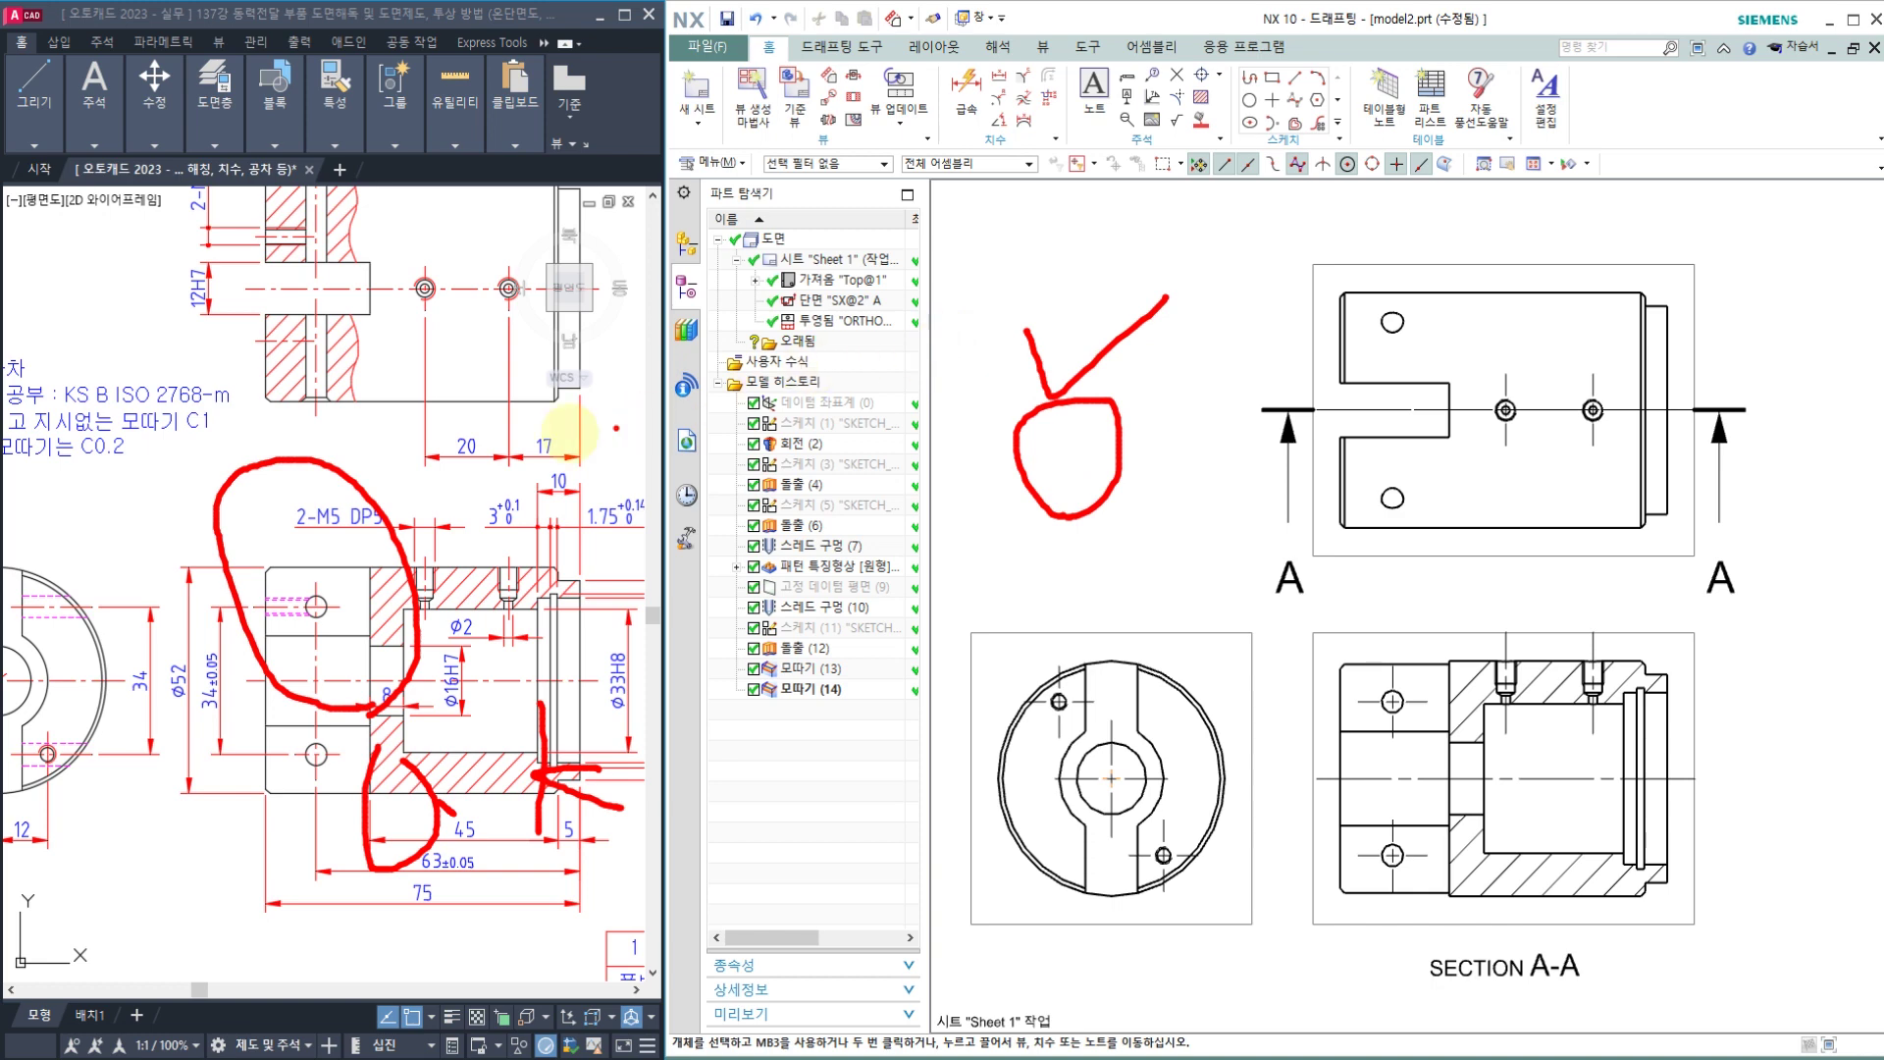
{"action": "mouse_move", "coordinate": [1382, 569]}
{"action": "left_mouse_down"}
{"action": "mouse_move", "coordinate": [1328, 546]}
{"action": "mouse_move", "coordinate": [1728, 391]}
{"action": "mouse_move", "coordinate": [1737, 942]}
{"action": "mouse_move", "coordinate": [1143, 927]}
{"action": "mouse_move", "coordinate": [888, 653]}
{"action": "mouse_move", "coordinate": [1312, 552]}
{"action": "left_mouse_up"}
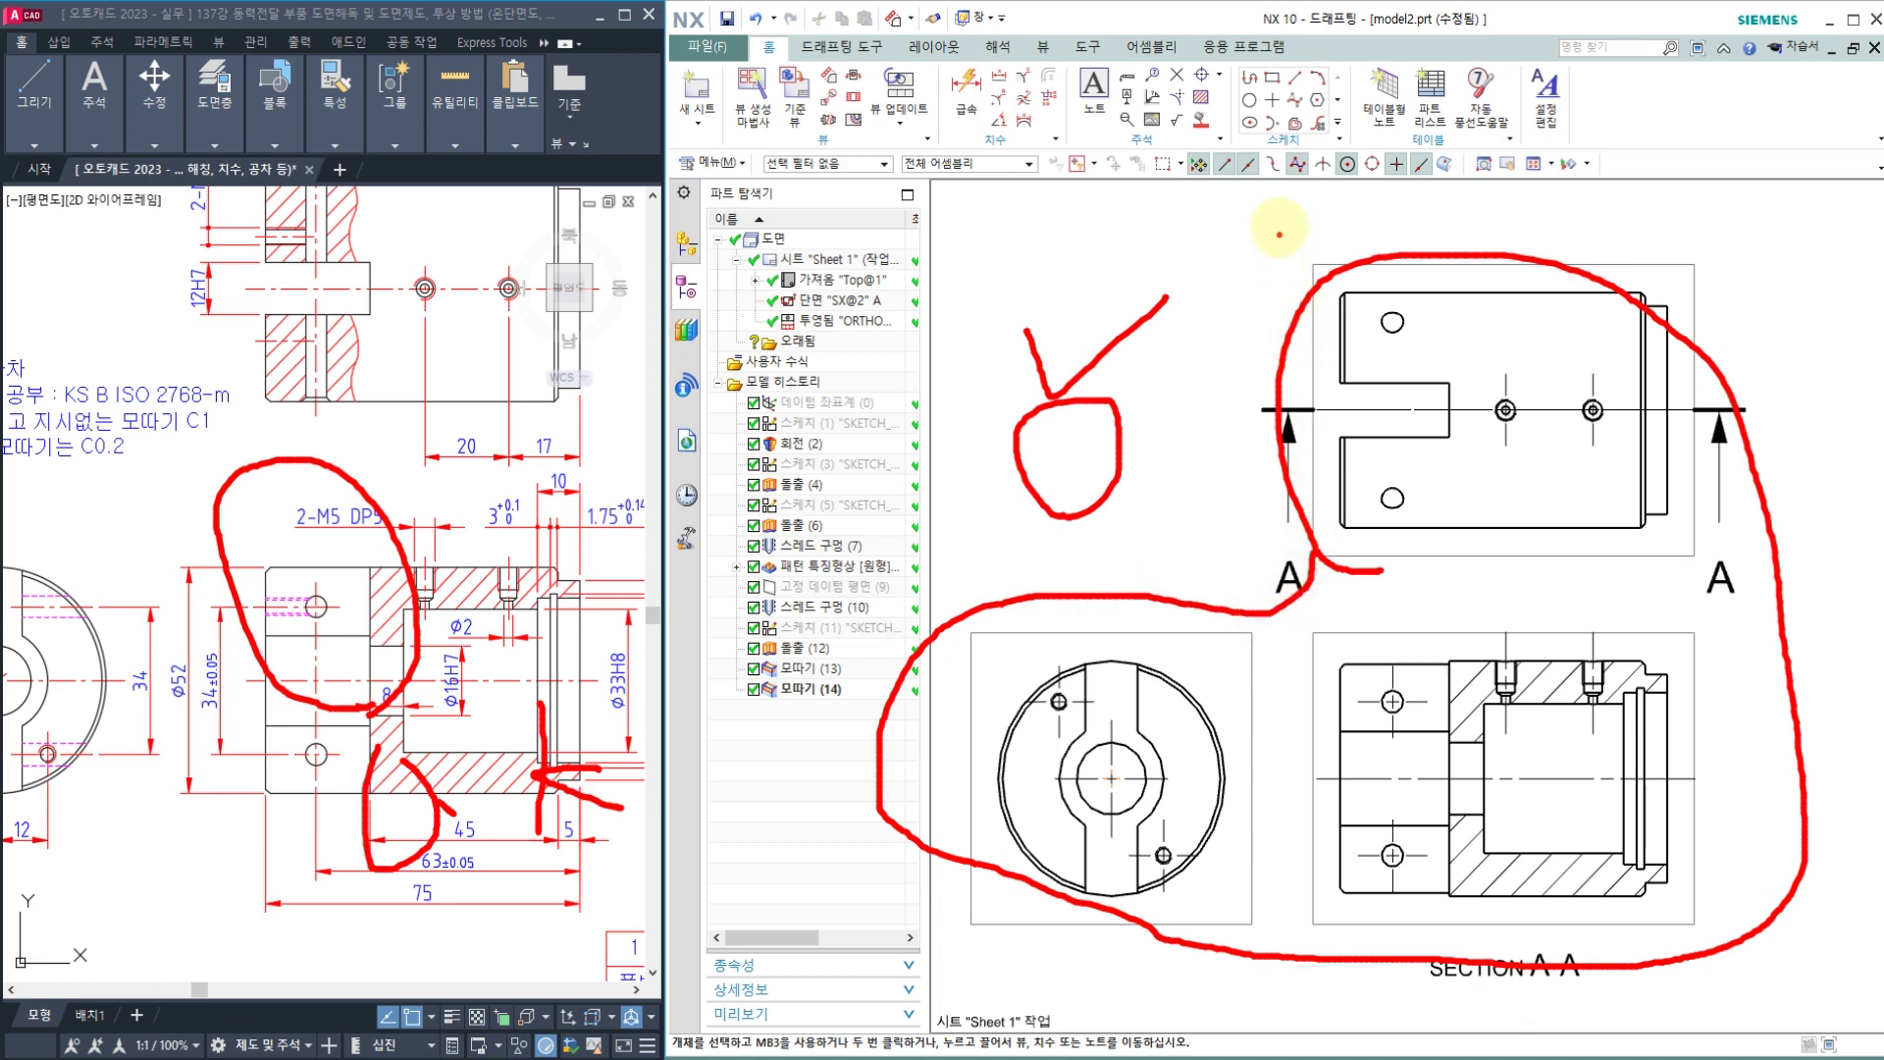
{"action": "left_click_drag", "start_coordinate": [1268, 186], "coordinate": [1295, 226]}
{"action": "left_click_drag", "start_coordinate": [1369, 130], "coordinate": [1370, 290]}
{"action": "mouse_move", "coordinate": [1420, 206]}
{"action": "left_mouse_down"}
{"action": "mouse_move", "coordinate": [1375, 228]}
{"action": "mouse_move", "coordinate": [1415, 238]}
{"action": "left_mouse_up"}
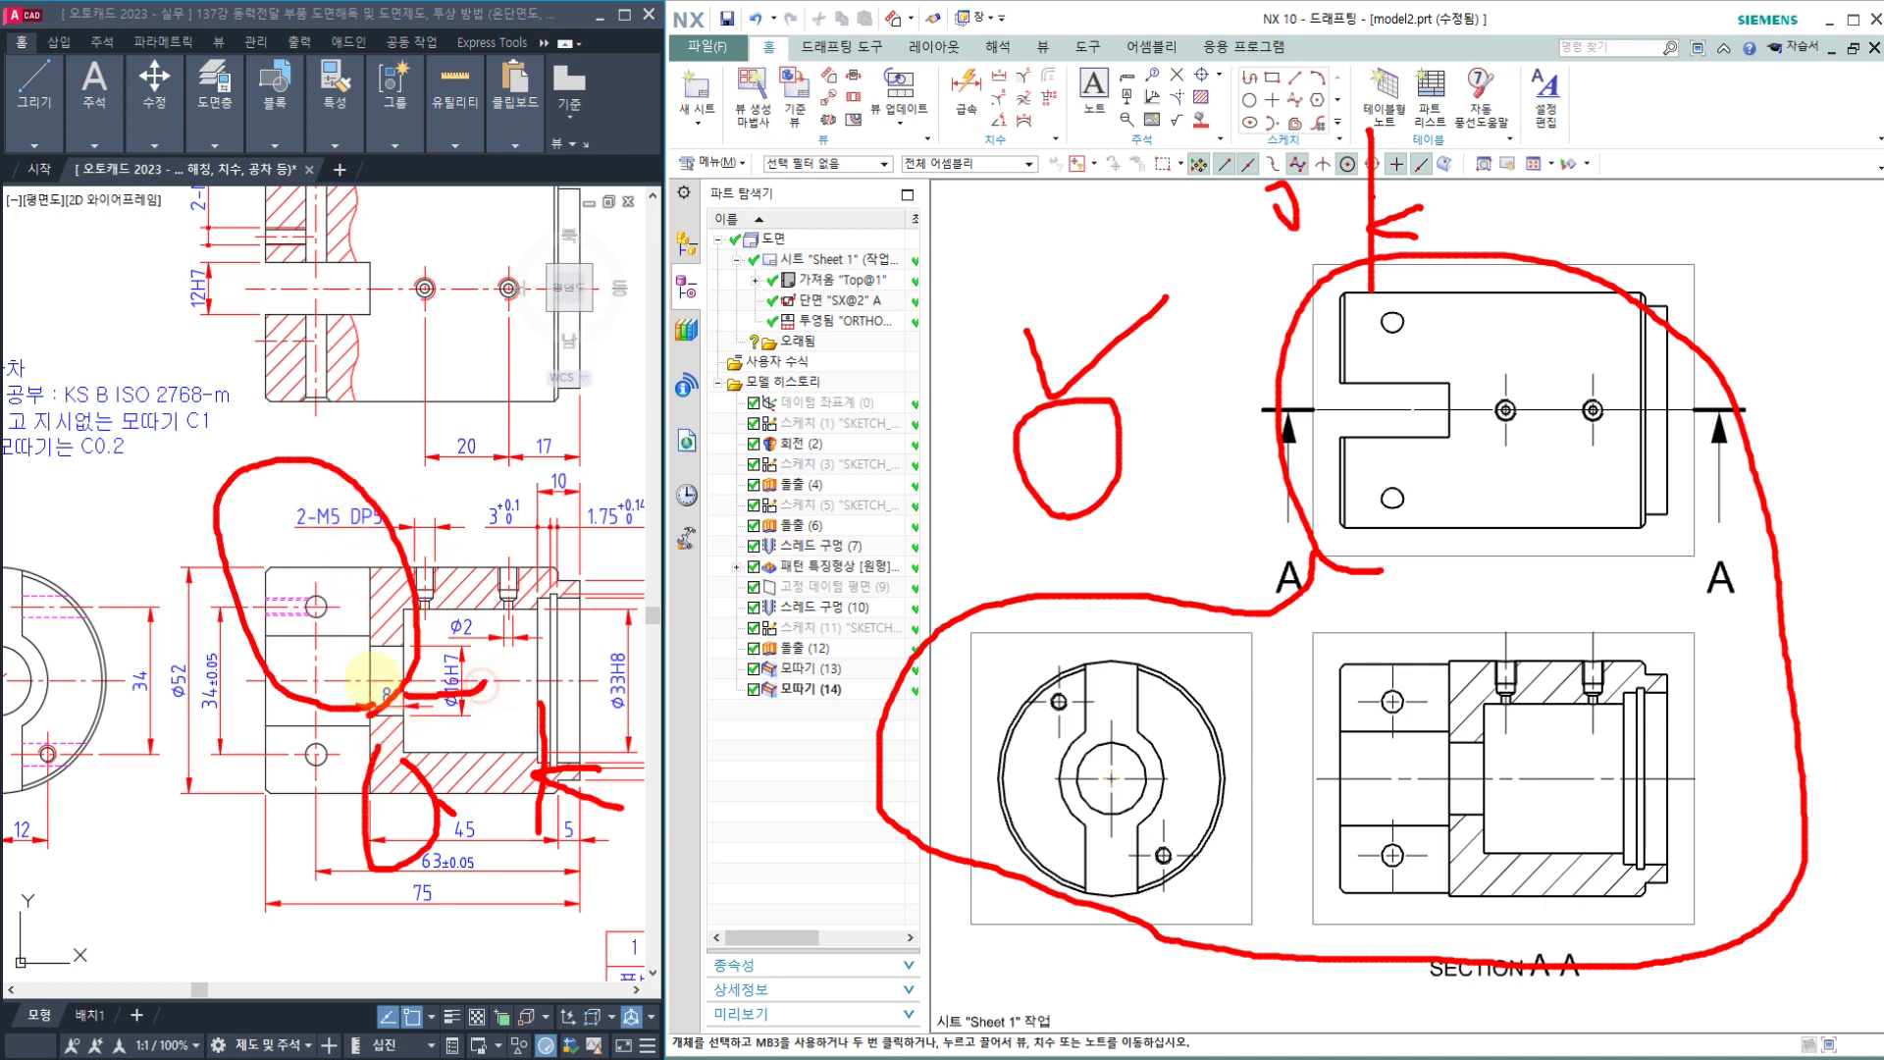
Step: Compare the outer corners where the slot meets the hatching in section A-A with the AutoCAD front view
{"action": "mouse_move", "coordinate": [373, 687]}
{"action": "left_mouse_down"}
{"action": "mouse_move", "coordinate": [422, 473]}
{"action": "mouse_move", "coordinate": [618, 535]}
{"action": "mouse_move", "coordinate": [499, 702]}
{"action": "left_mouse_up"}
{"action": "left_click_drag", "start_coordinate": [469, 483], "coordinate": [544, 405]}
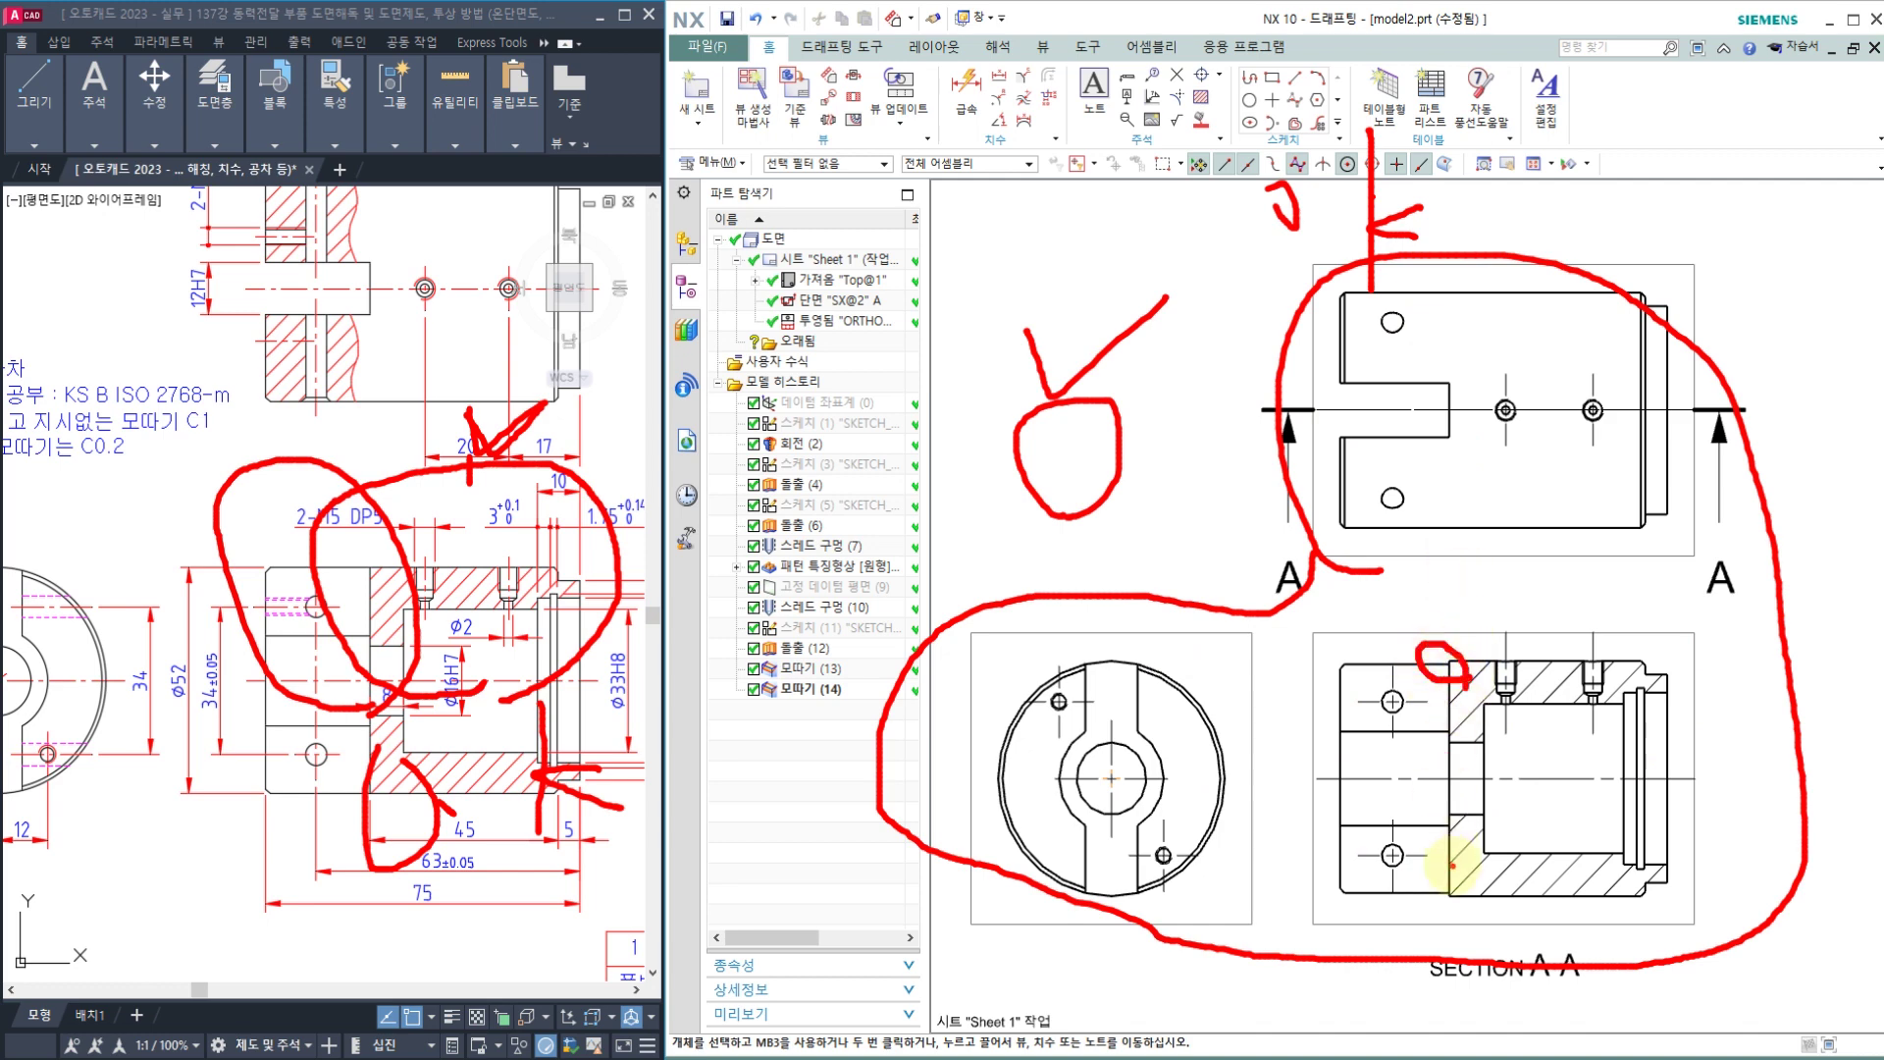
{"action": "left_click_drag", "start_coordinate": [1460, 910], "coordinate": [1413, 904]}
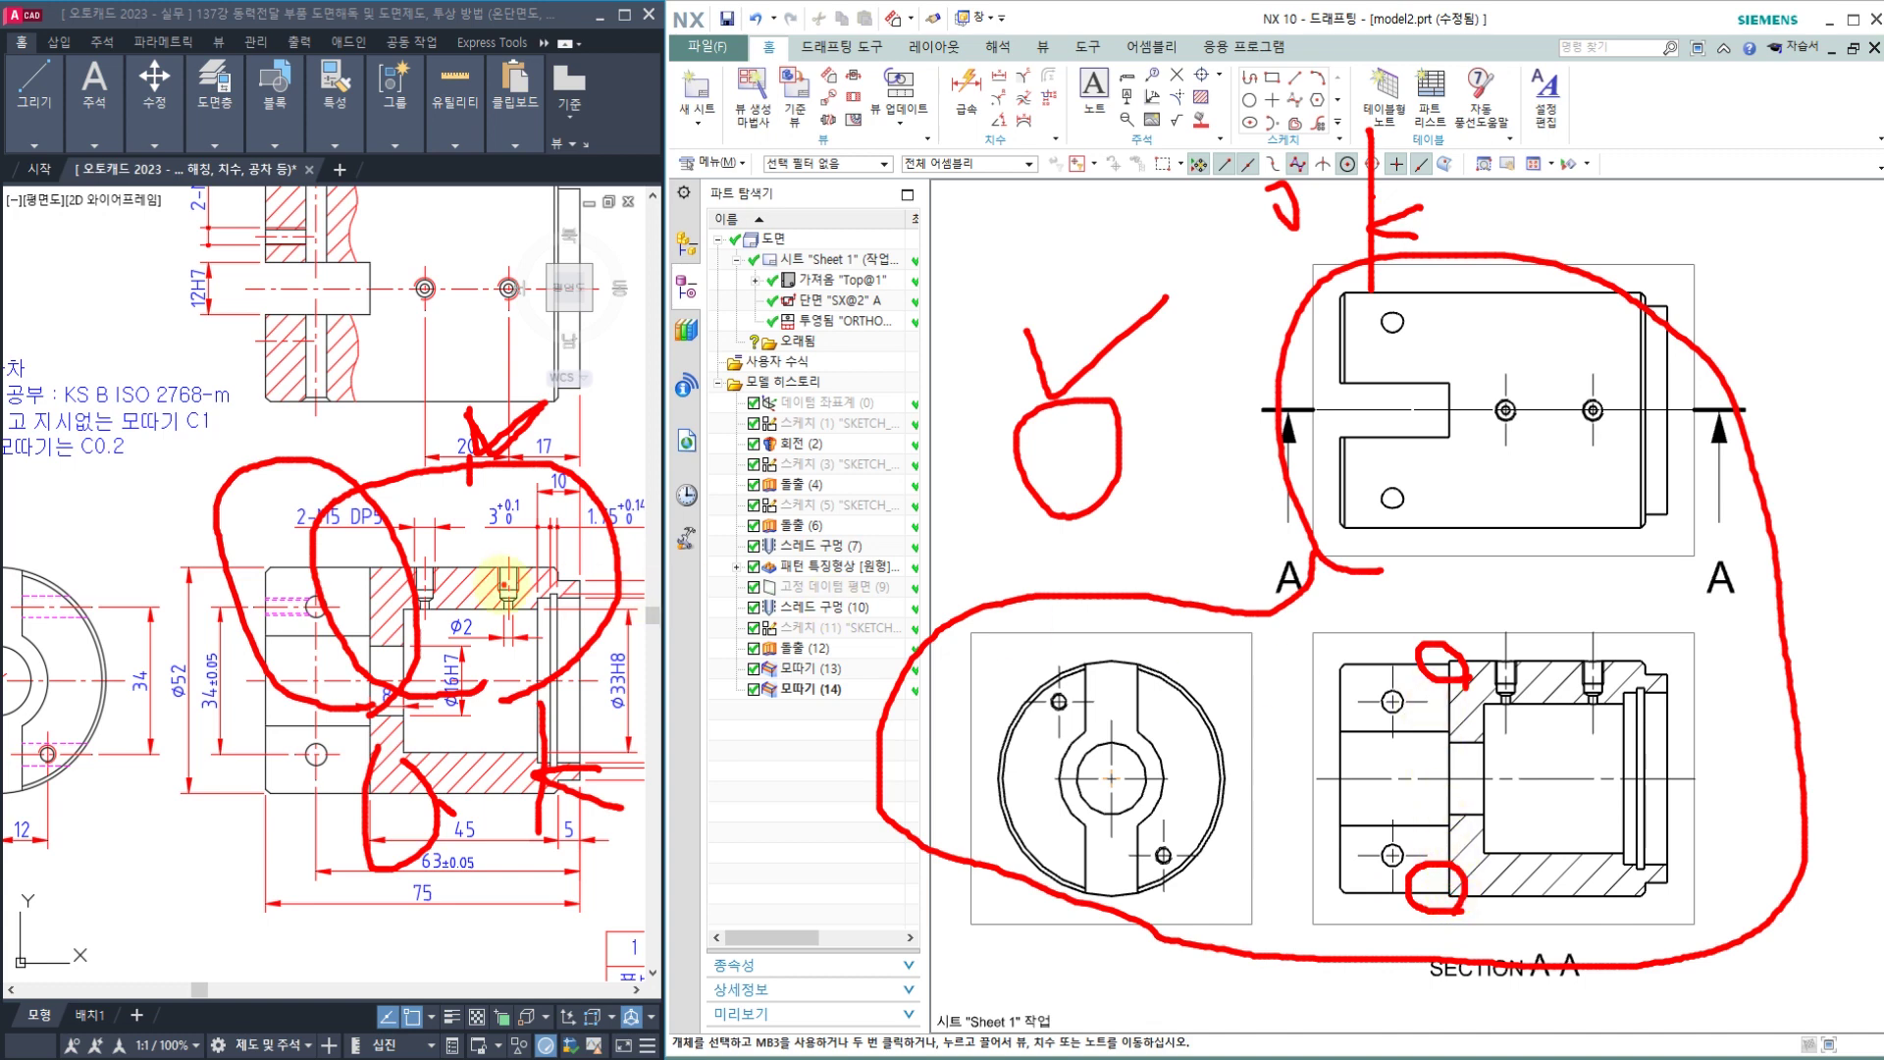
{"action": "left_click_drag", "start_coordinate": [397, 603], "coordinate": [382, 535]}
{"action": "mouse_move", "coordinate": [387, 789]}
{"action": "left_mouse_down"}
{"action": "mouse_move", "coordinate": [322, 775]}
{"action": "mouse_move", "coordinate": [396, 808]}
{"action": "left_mouse_up"}
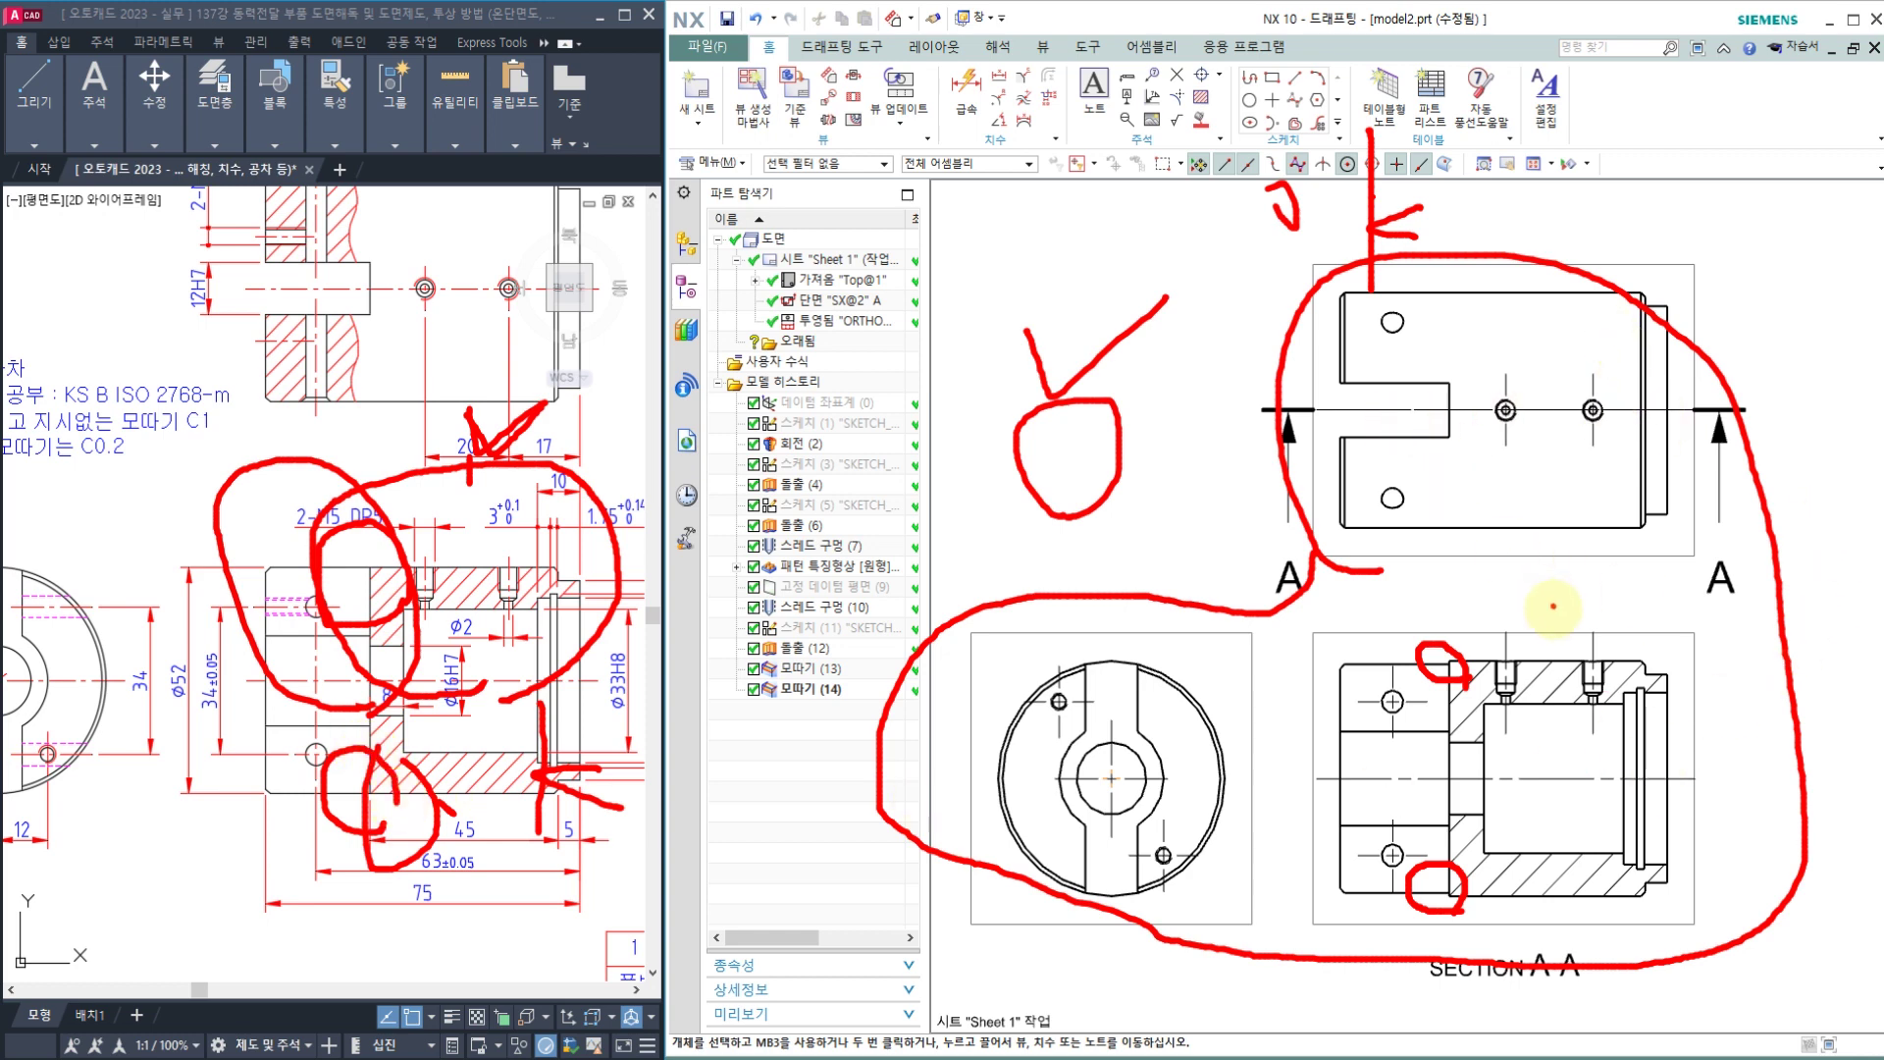
Step: Inspect the mouths of the two tapped holes where they meet the outer cylinder edge in section A-A
{"action": "mouse_move", "coordinate": [1554, 668]}
{"action": "left_mouse_down"}
{"action": "mouse_move", "coordinate": [1556, 586]}
{"action": "mouse_move", "coordinate": [1611, 688]}
{"action": "mouse_move", "coordinate": [1584, 702]}
{"action": "left_mouse_up"}
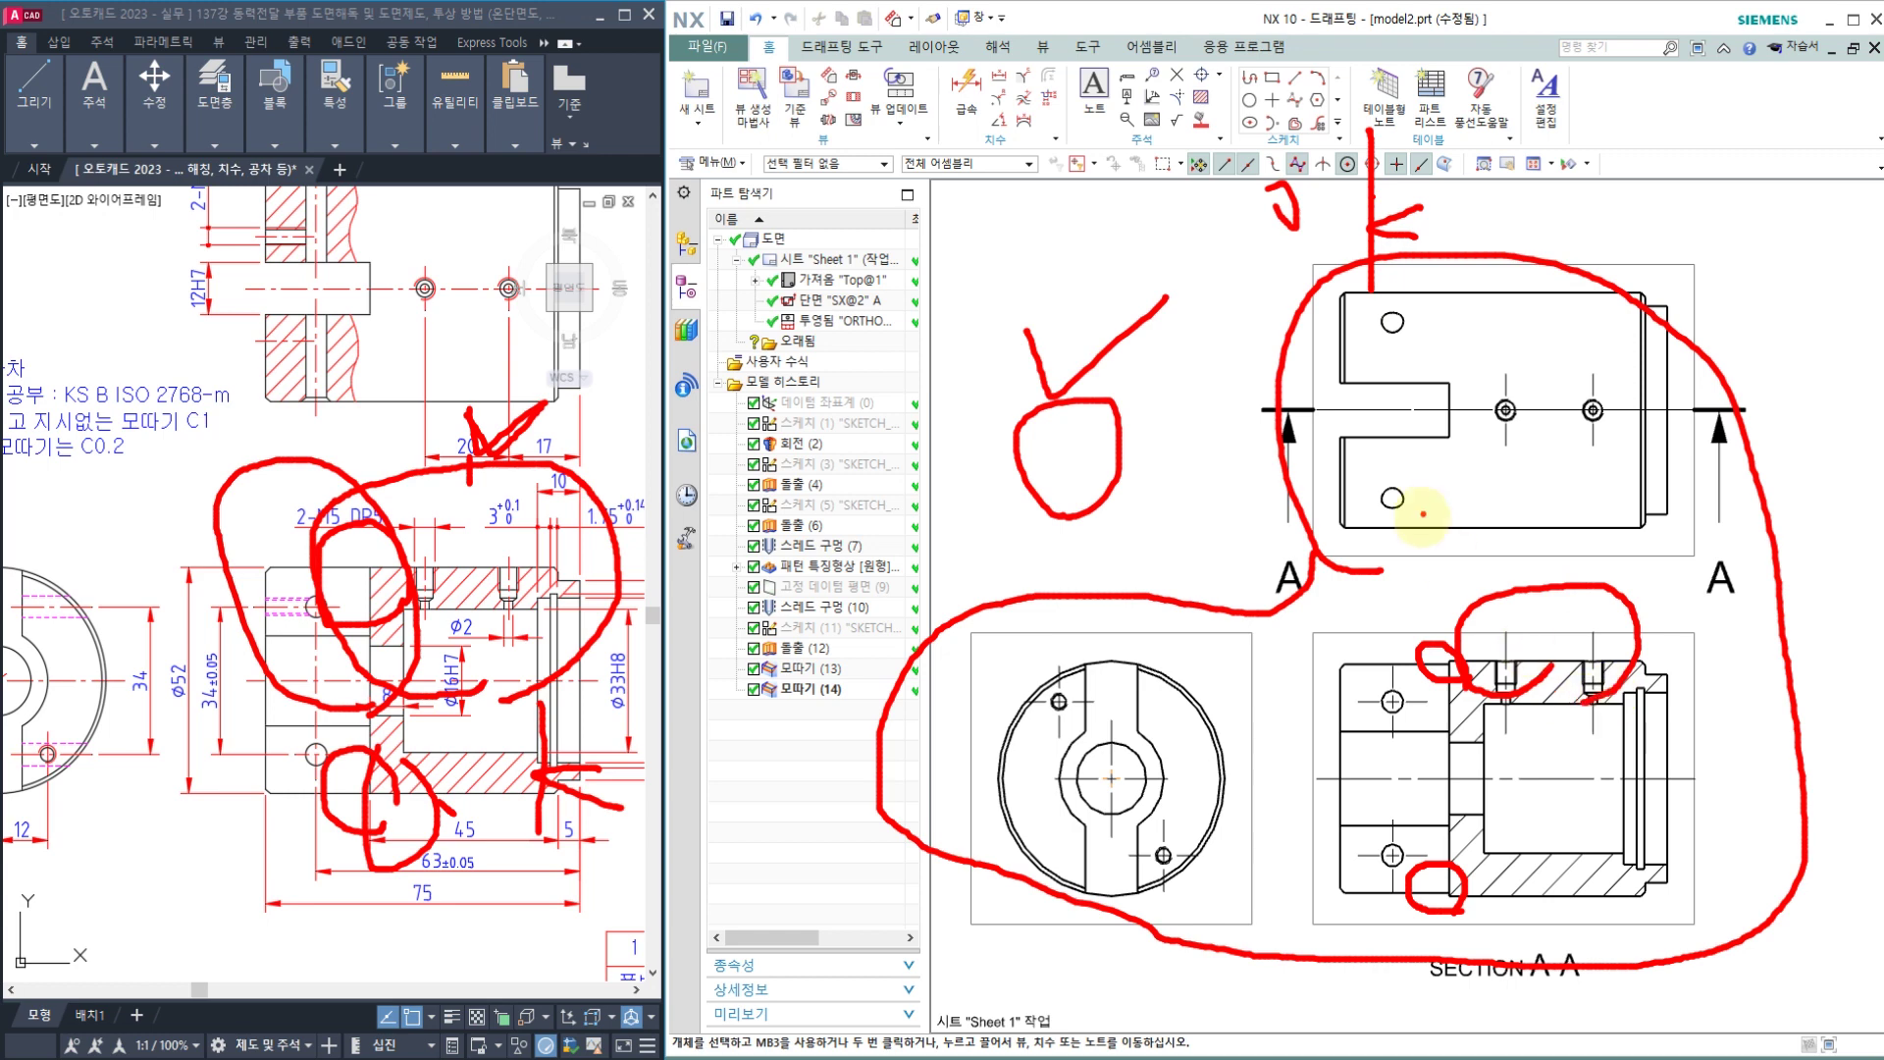
{"action": "left_click_drag", "start_coordinate": [1400, 349], "coordinate": [1365, 318]}
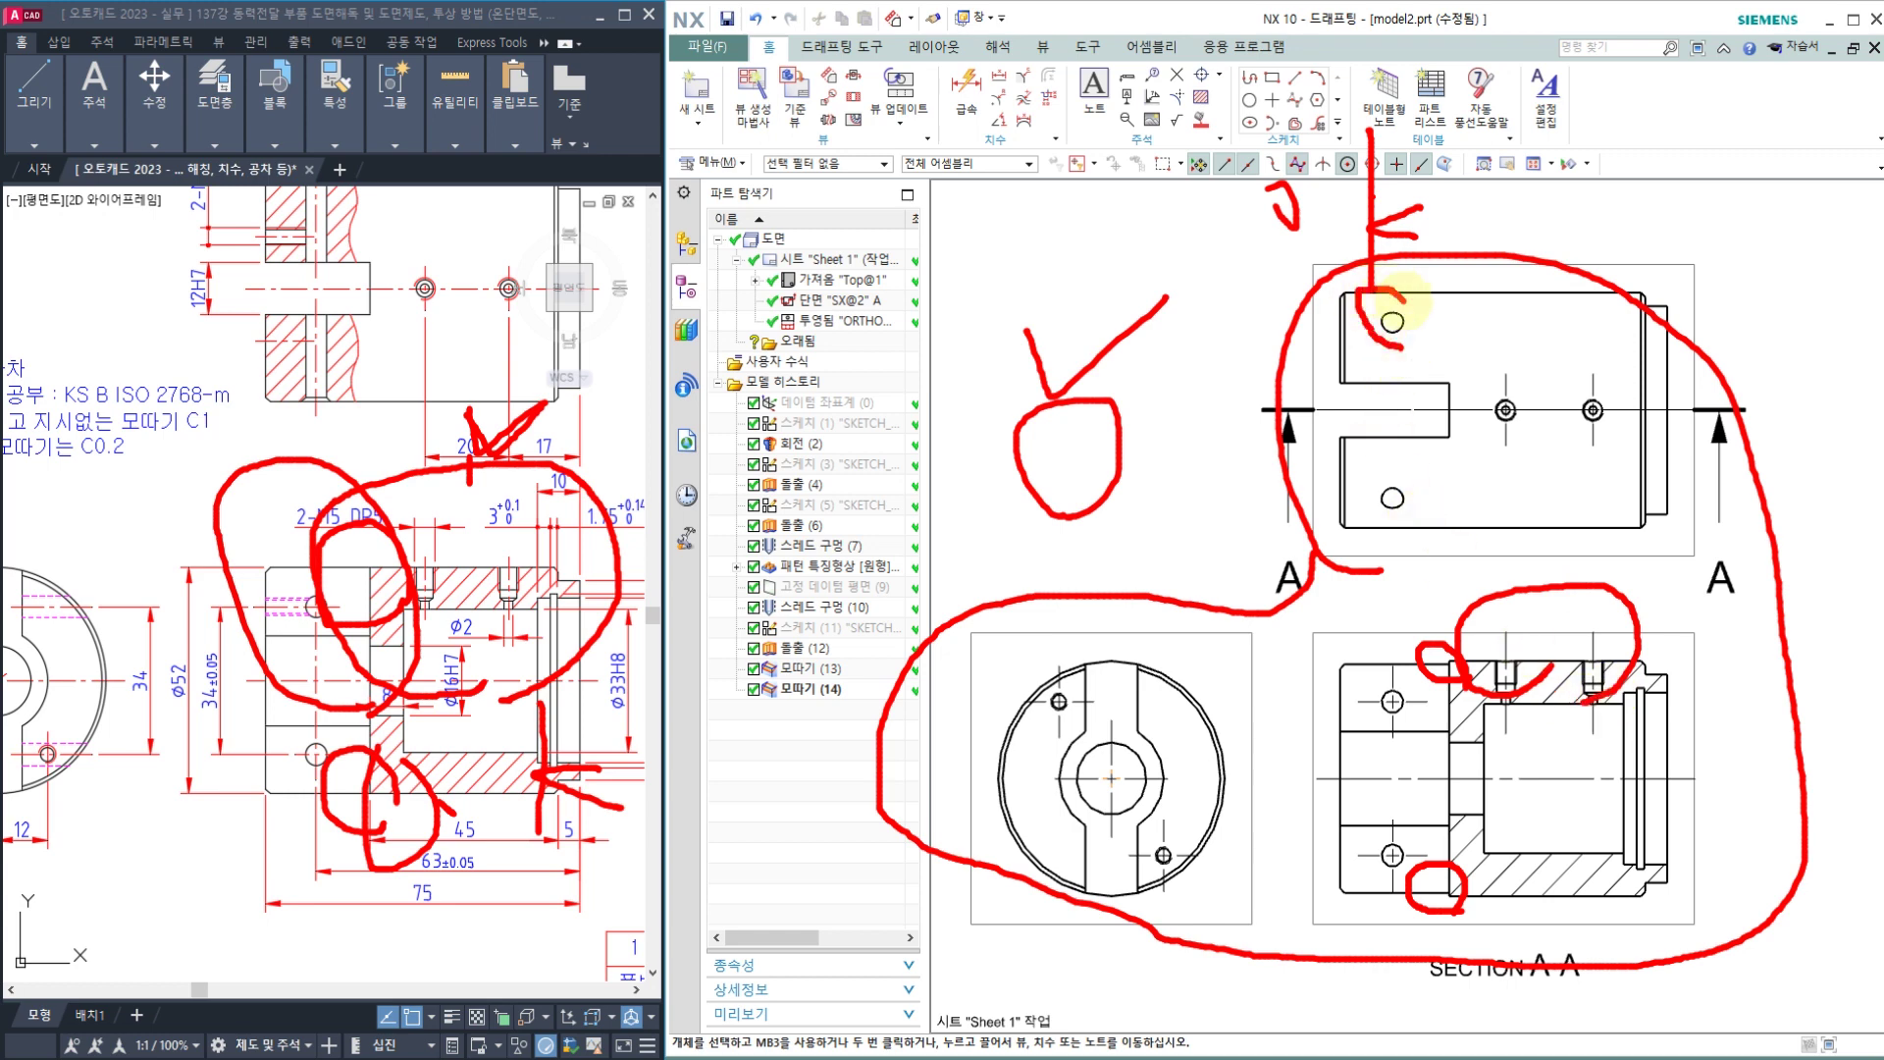
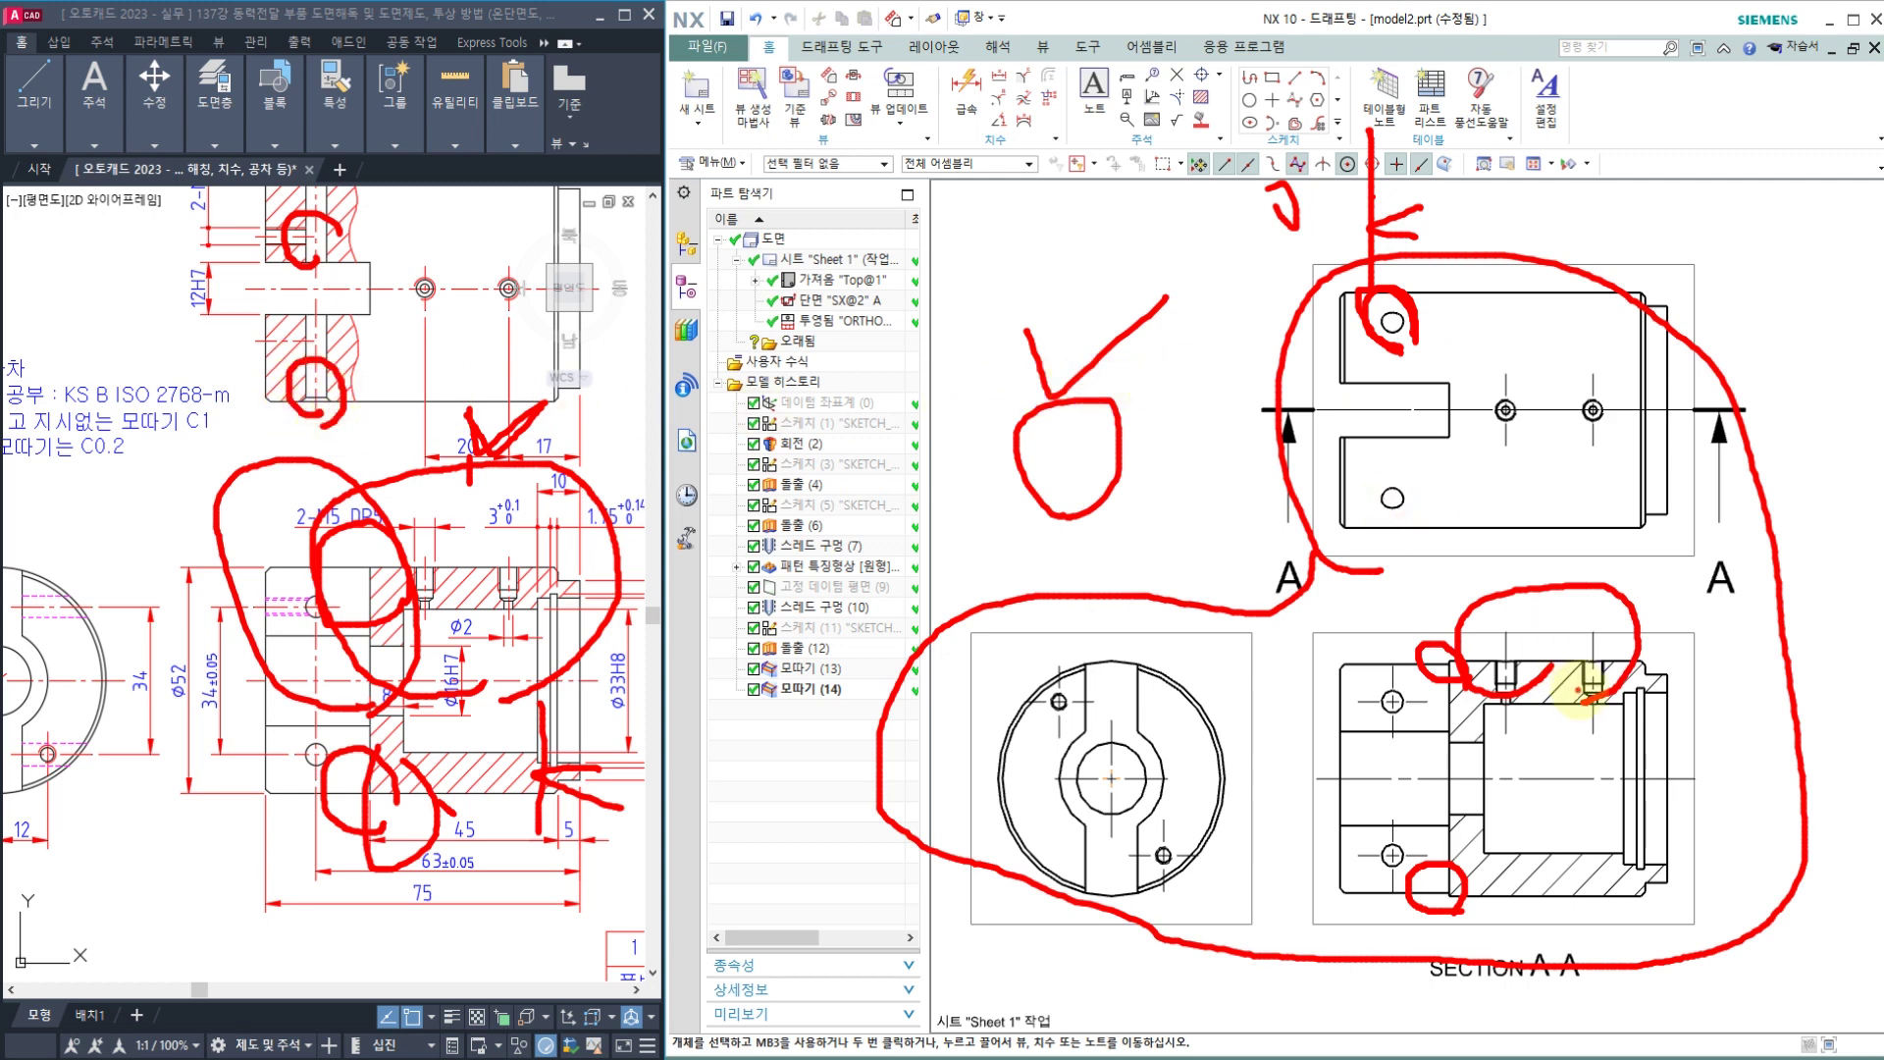
{"action": "key", "text": "ctrl+2"}
{"action": "left_click", "coordinate": [1211, 459]}
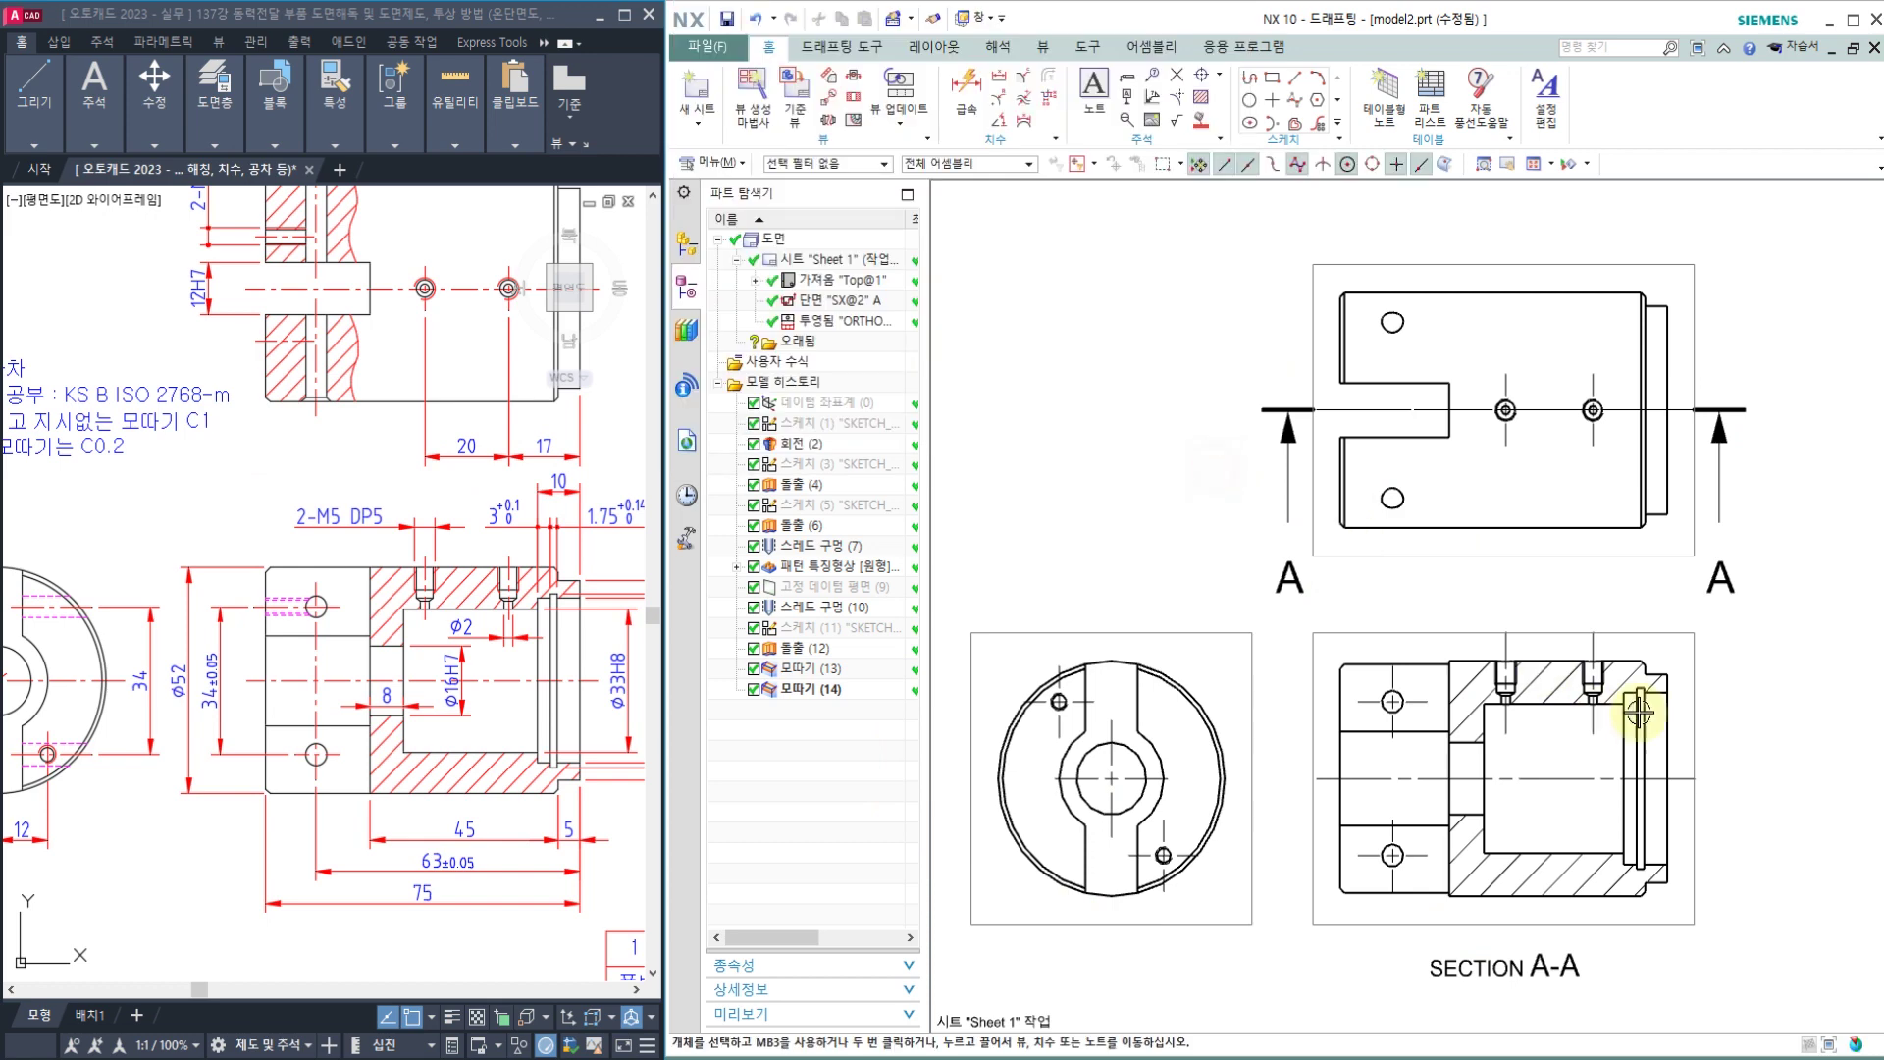
{"action": "scroll", "coordinate": [1599, 679], "scroll_direction": "up", "scroll_amount": 1}
{"action": "scroll", "coordinate": [1600, 679], "scroll_direction": "up", "scroll_amount": 5}
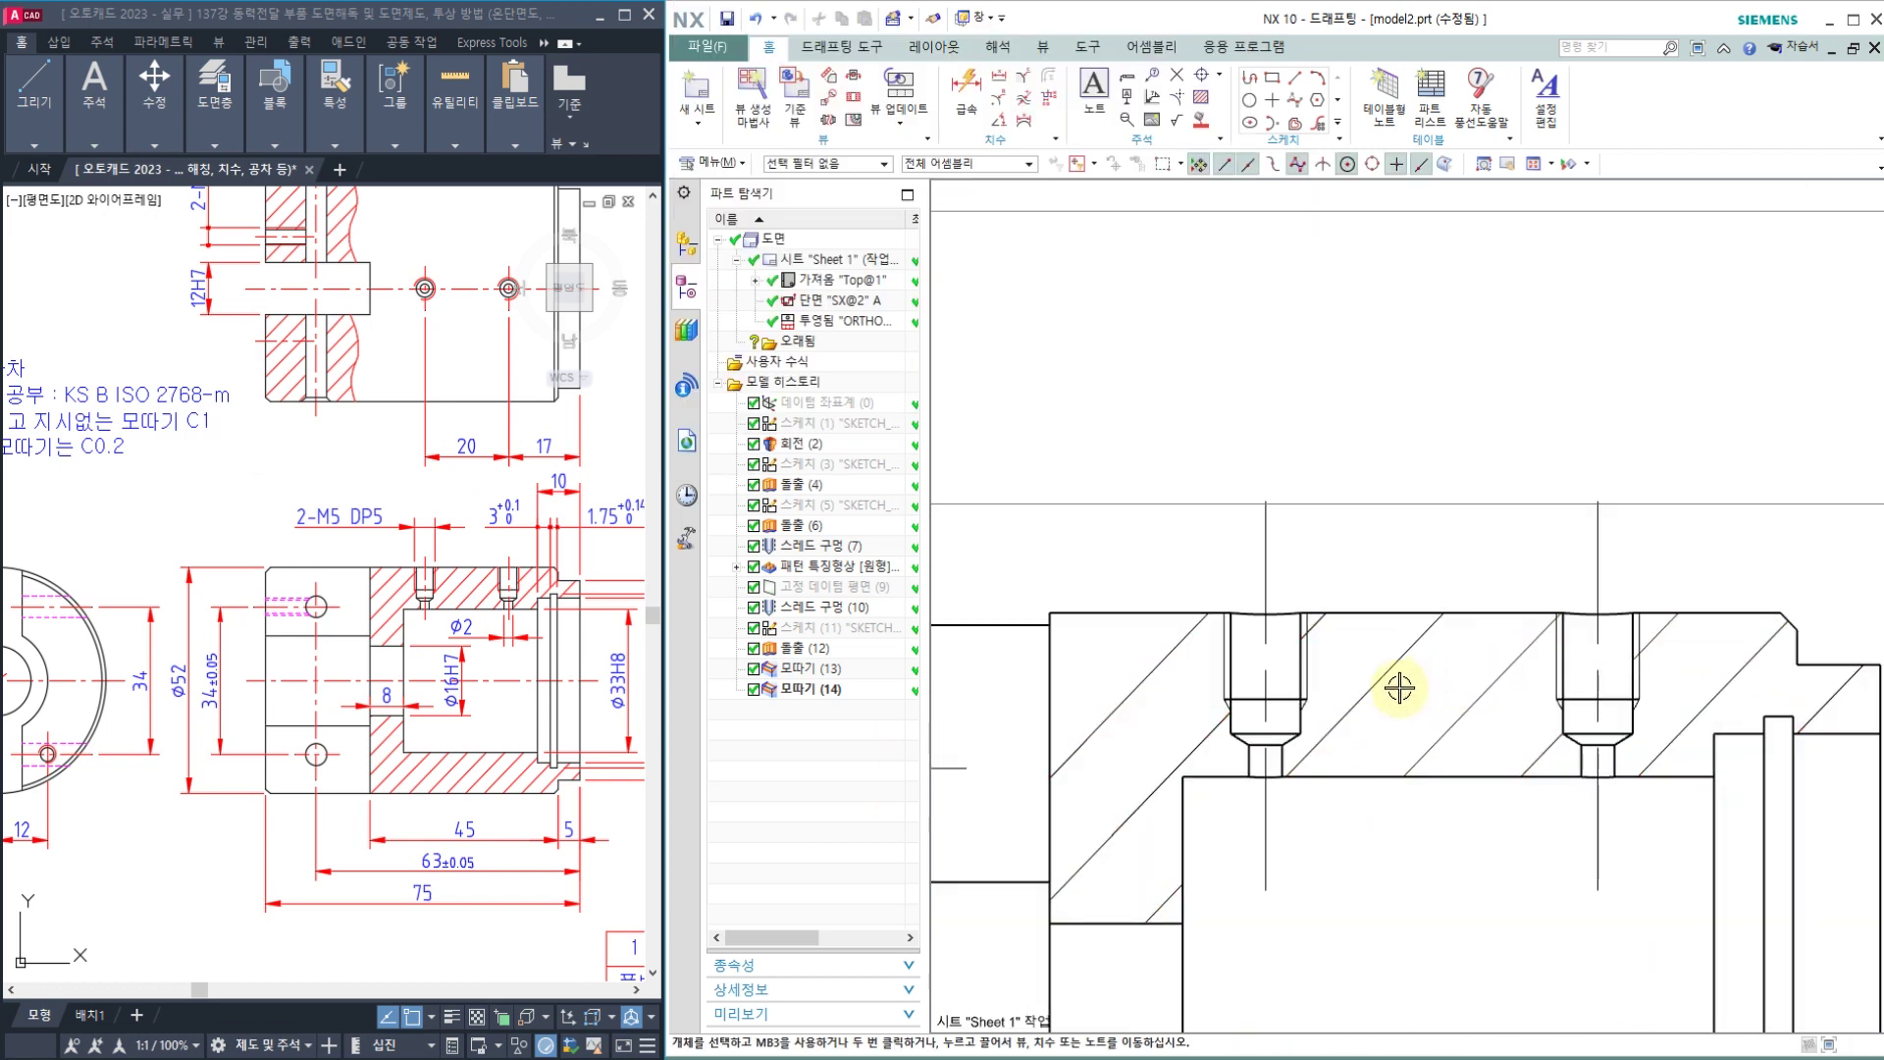
{"action": "scroll", "coordinate": [1404, 677], "scroll_direction": "up", "scroll_amount": 1}
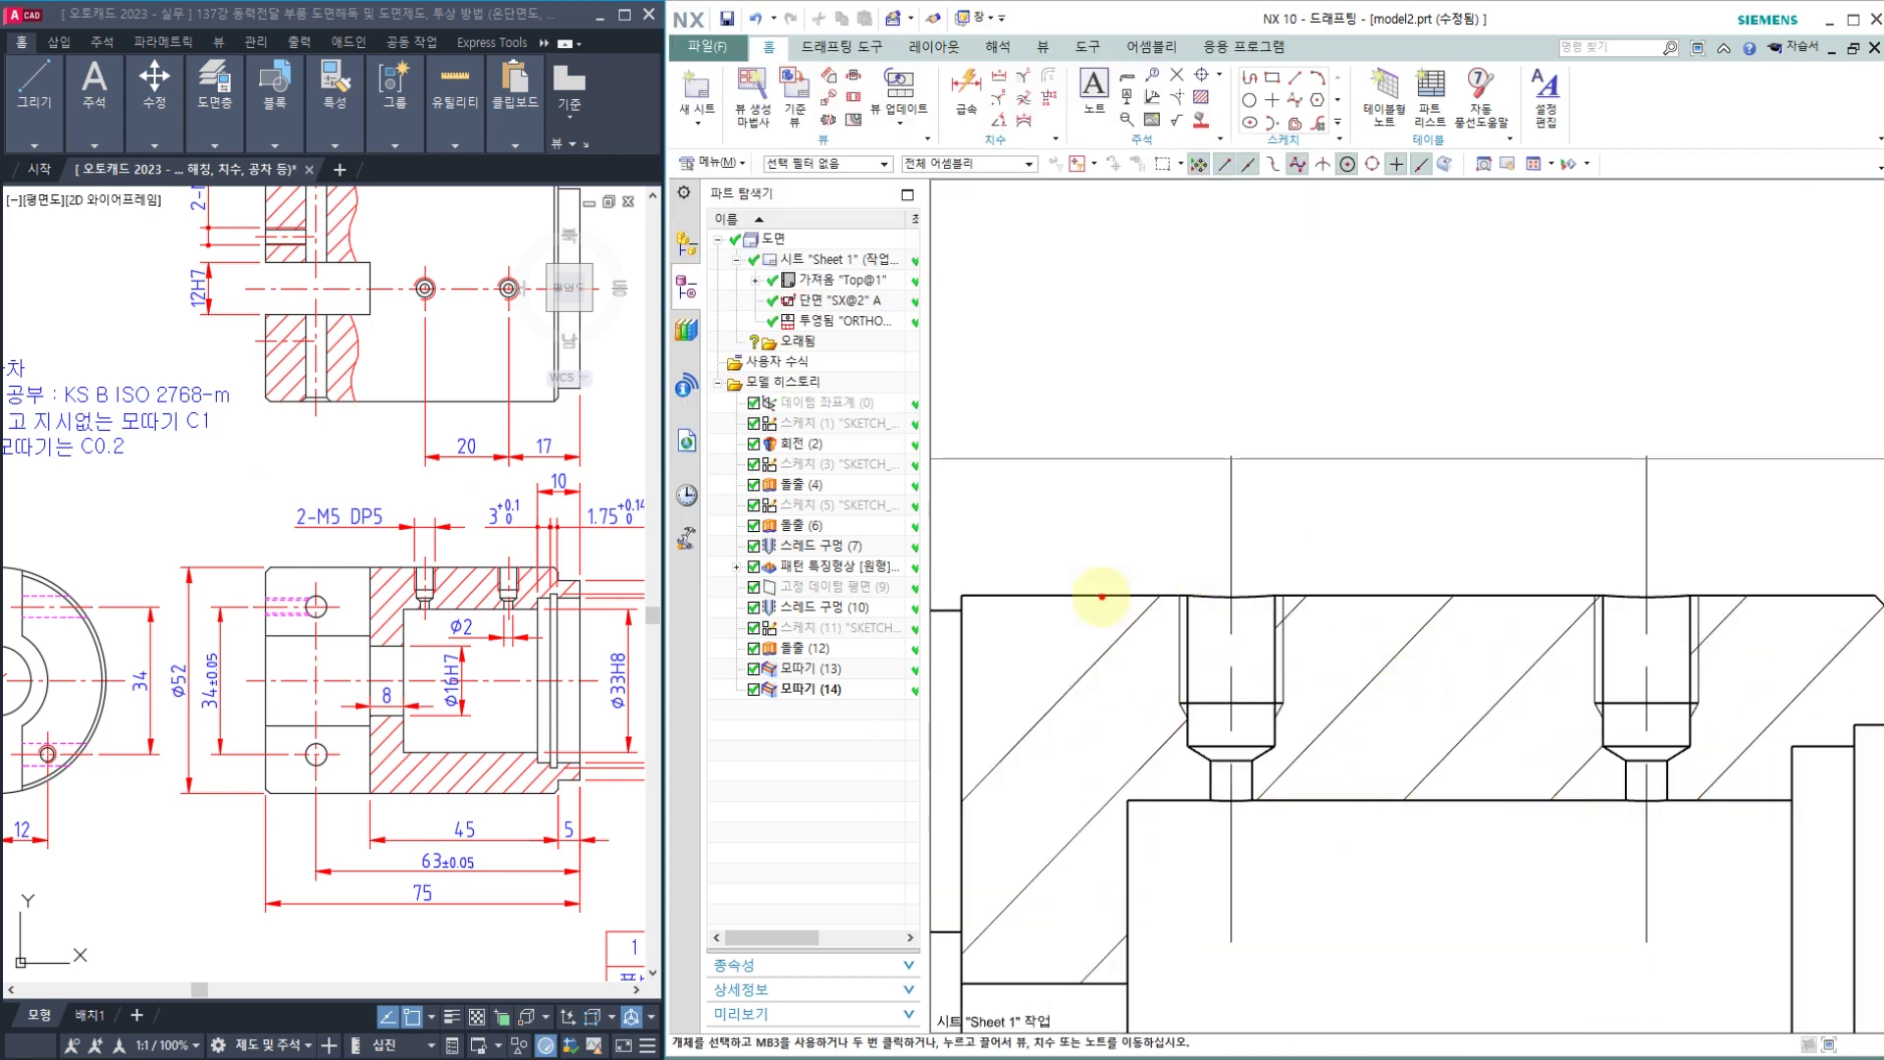
{"action": "mouse_move", "coordinate": [1099, 596]}
{"action": "left_mouse_down"}
{"action": "mouse_move", "coordinate": [1302, 597]}
{"action": "mouse_move", "coordinate": [1333, 535]}
{"action": "mouse_move", "coordinate": [1398, 509]}
{"action": "left_mouse_up"}
{"action": "mouse_move", "coordinate": [1373, 618]}
{"action": "left_mouse_down"}
{"action": "mouse_move", "coordinate": [1192, 549]}
{"action": "mouse_move", "coordinate": [1364, 576]}
{"action": "left_mouse_up"}
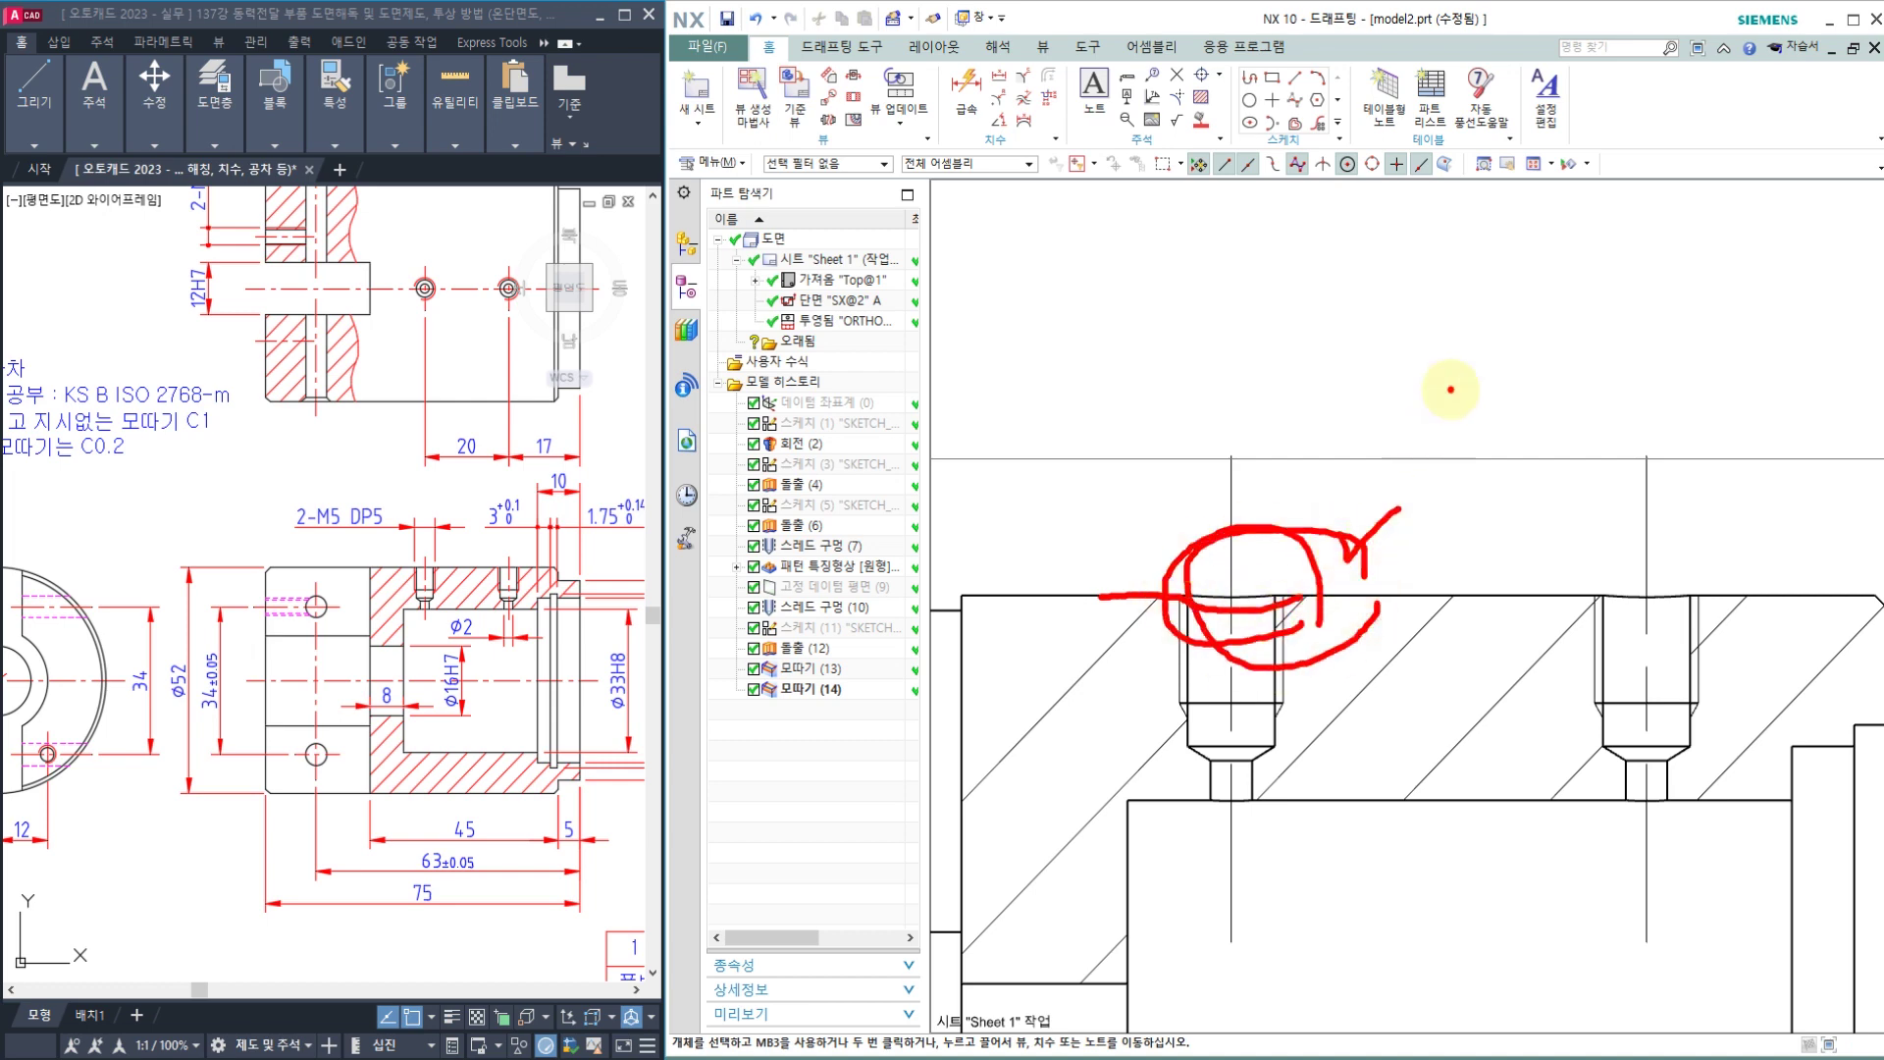
{"action": "left_click_drag", "start_coordinate": [1451, 390], "coordinate": [1389, 501]}
{"action": "left_click_drag", "start_coordinate": [1370, 432], "coordinate": [1439, 489]}
{"action": "left_click_drag", "start_coordinate": [1532, 414], "coordinate": [1466, 502]}
{"action": "left_click_drag", "start_coordinate": [1469, 437], "coordinate": [1523, 463]}
{"action": "mouse_move", "coordinate": [1592, 411]}
{"action": "left_mouse_down"}
{"action": "mouse_move", "coordinate": [1541, 480]}
{"action": "mouse_move", "coordinate": [1605, 488]}
{"action": "left_mouse_up"}
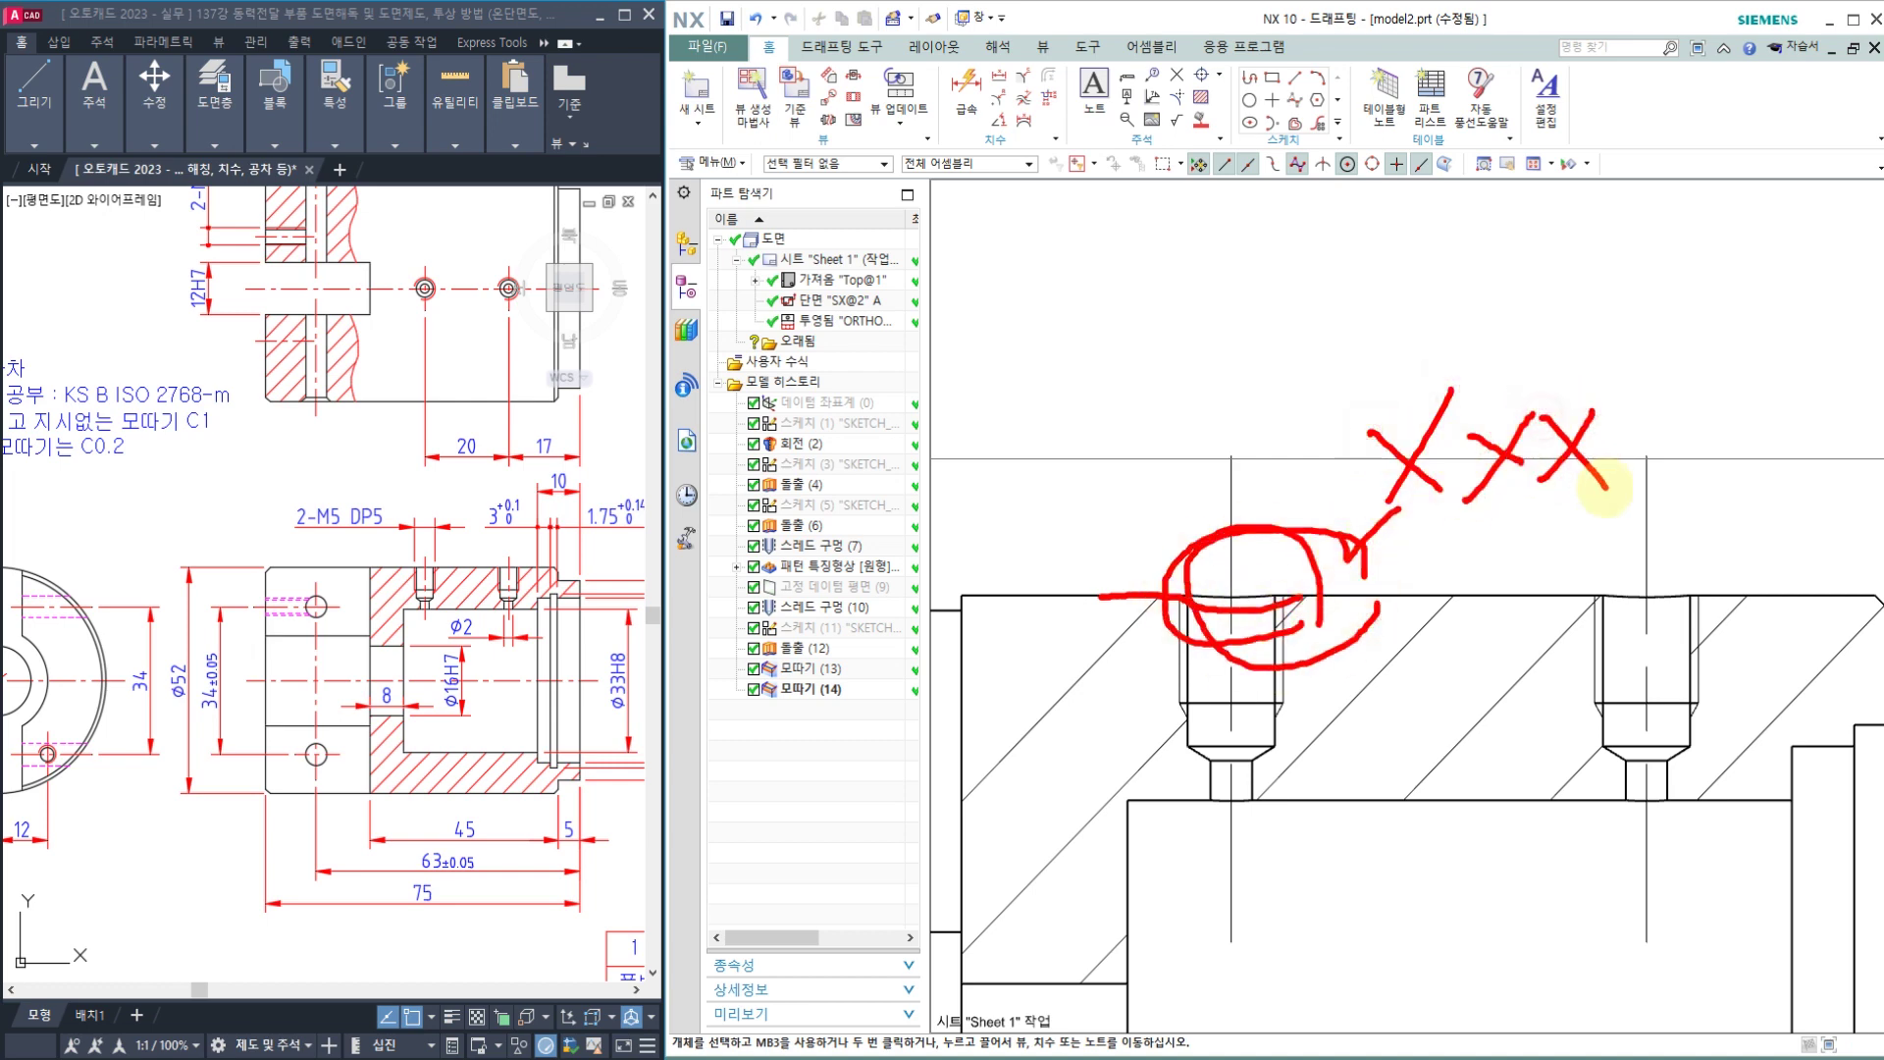
{"action": "mouse_move", "coordinate": [1724, 618]}
{"action": "left_mouse_down"}
{"action": "mouse_move", "coordinate": [1565, 633]}
{"action": "mouse_move", "coordinate": [1673, 537]}
{"action": "mouse_move", "coordinate": [1704, 590]}
{"action": "left_mouse_up"}
{"action": "mouse_move", "coordinate": [1724, 517]}
{"action": "left_mouse_down"}
{"action": "mouse_move", "coordinate": [1790, 457]}
{"action": "mouse_move", "coordinate": [1733, 508]}
{"action": "left_mouse_up"}
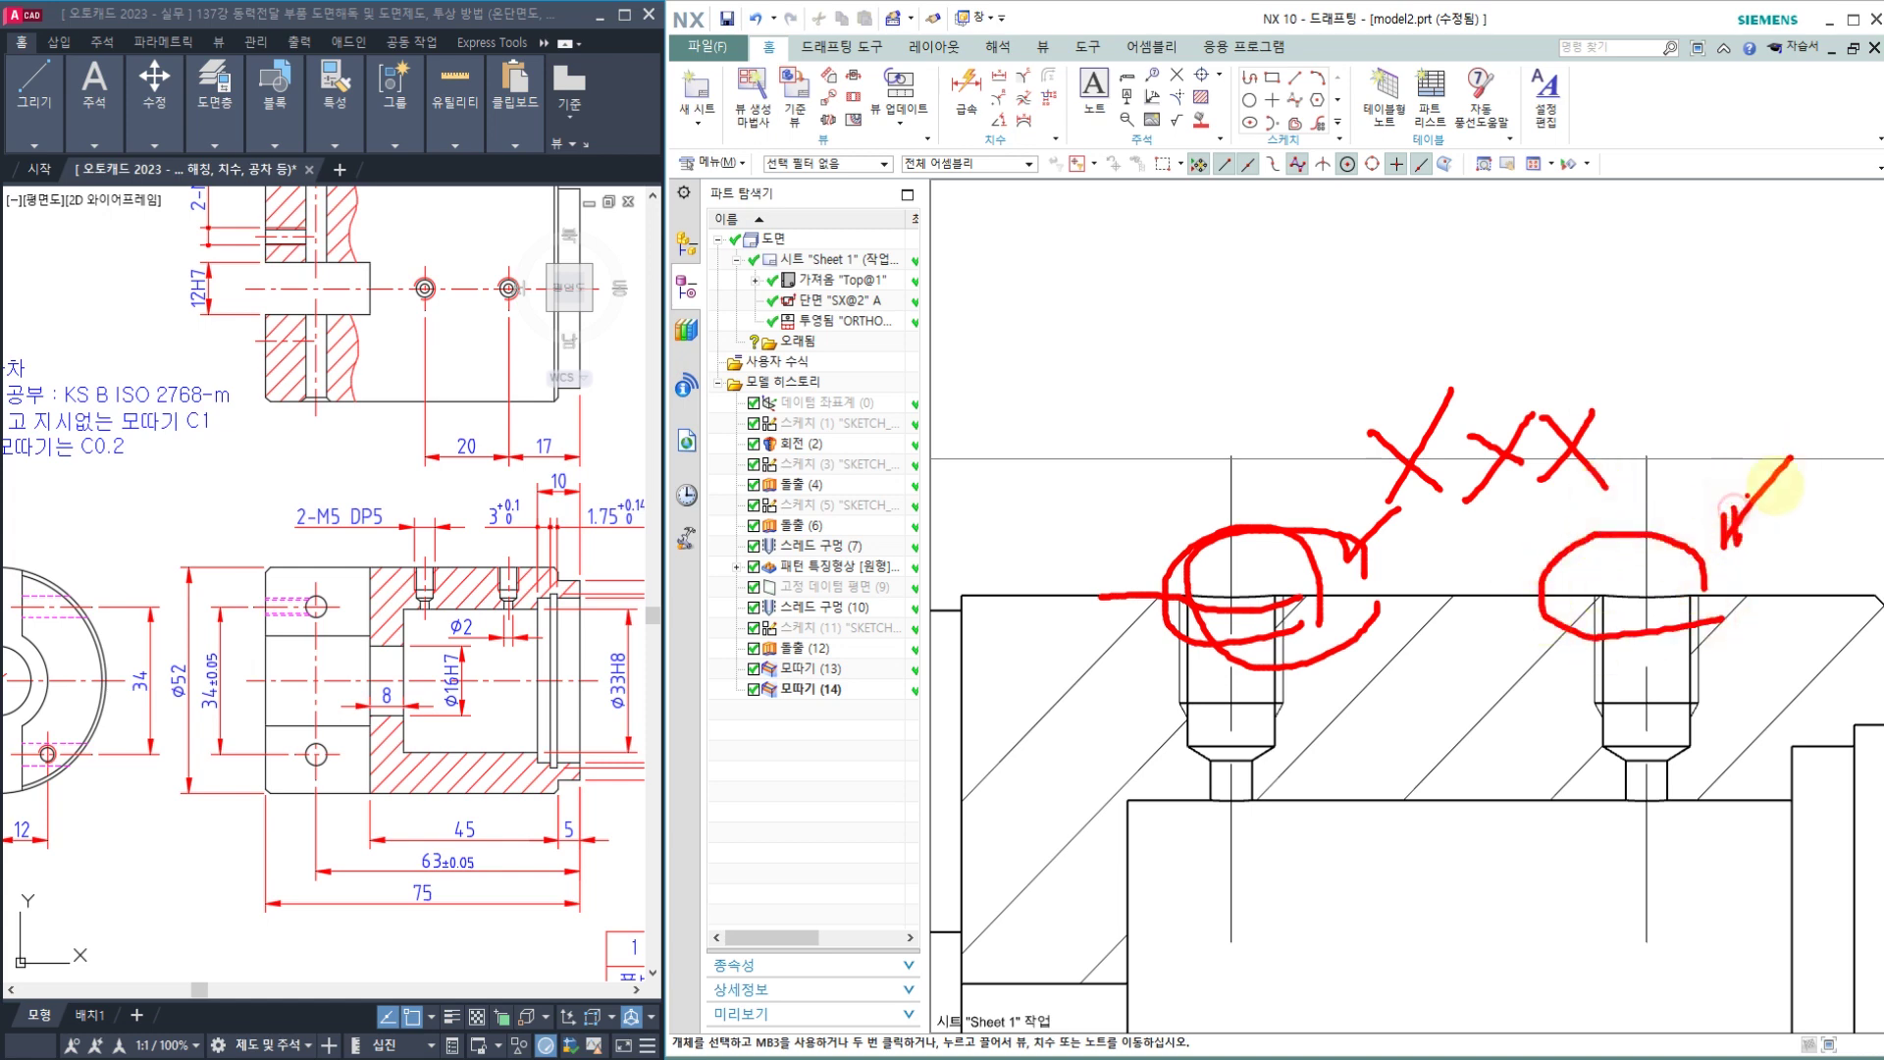
{"action": "key", "text": "Escape"}
Step: Check how the mouths of the two M5 tapped holes are drawn in the AutoCAD front view
{"action": "scroll", "coordinate": [456, 599], "scroll_direction": "up", "scroll_amount": 2}
{"action": "key", "text": "Escape"}
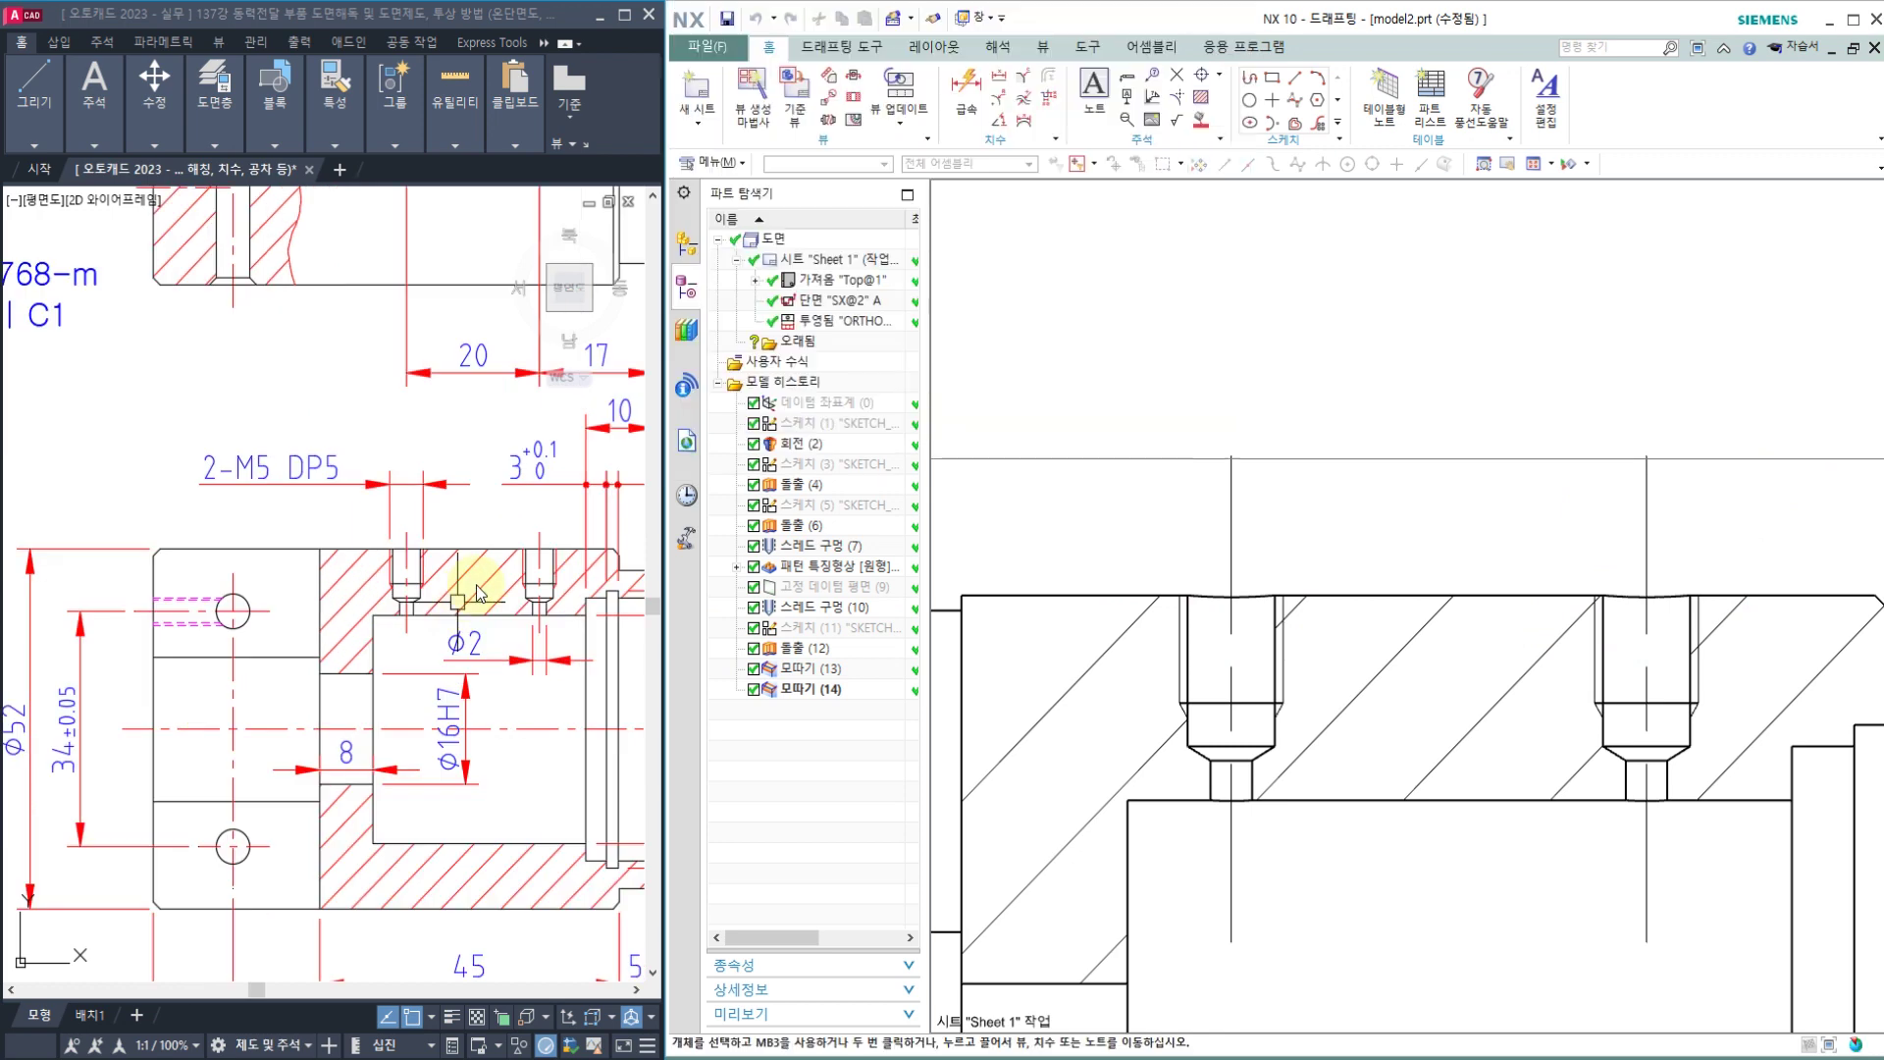
{"action": "scroll", "coordinate": [435, 584], "scroll_direction": "down", "scroll_amount": 5}
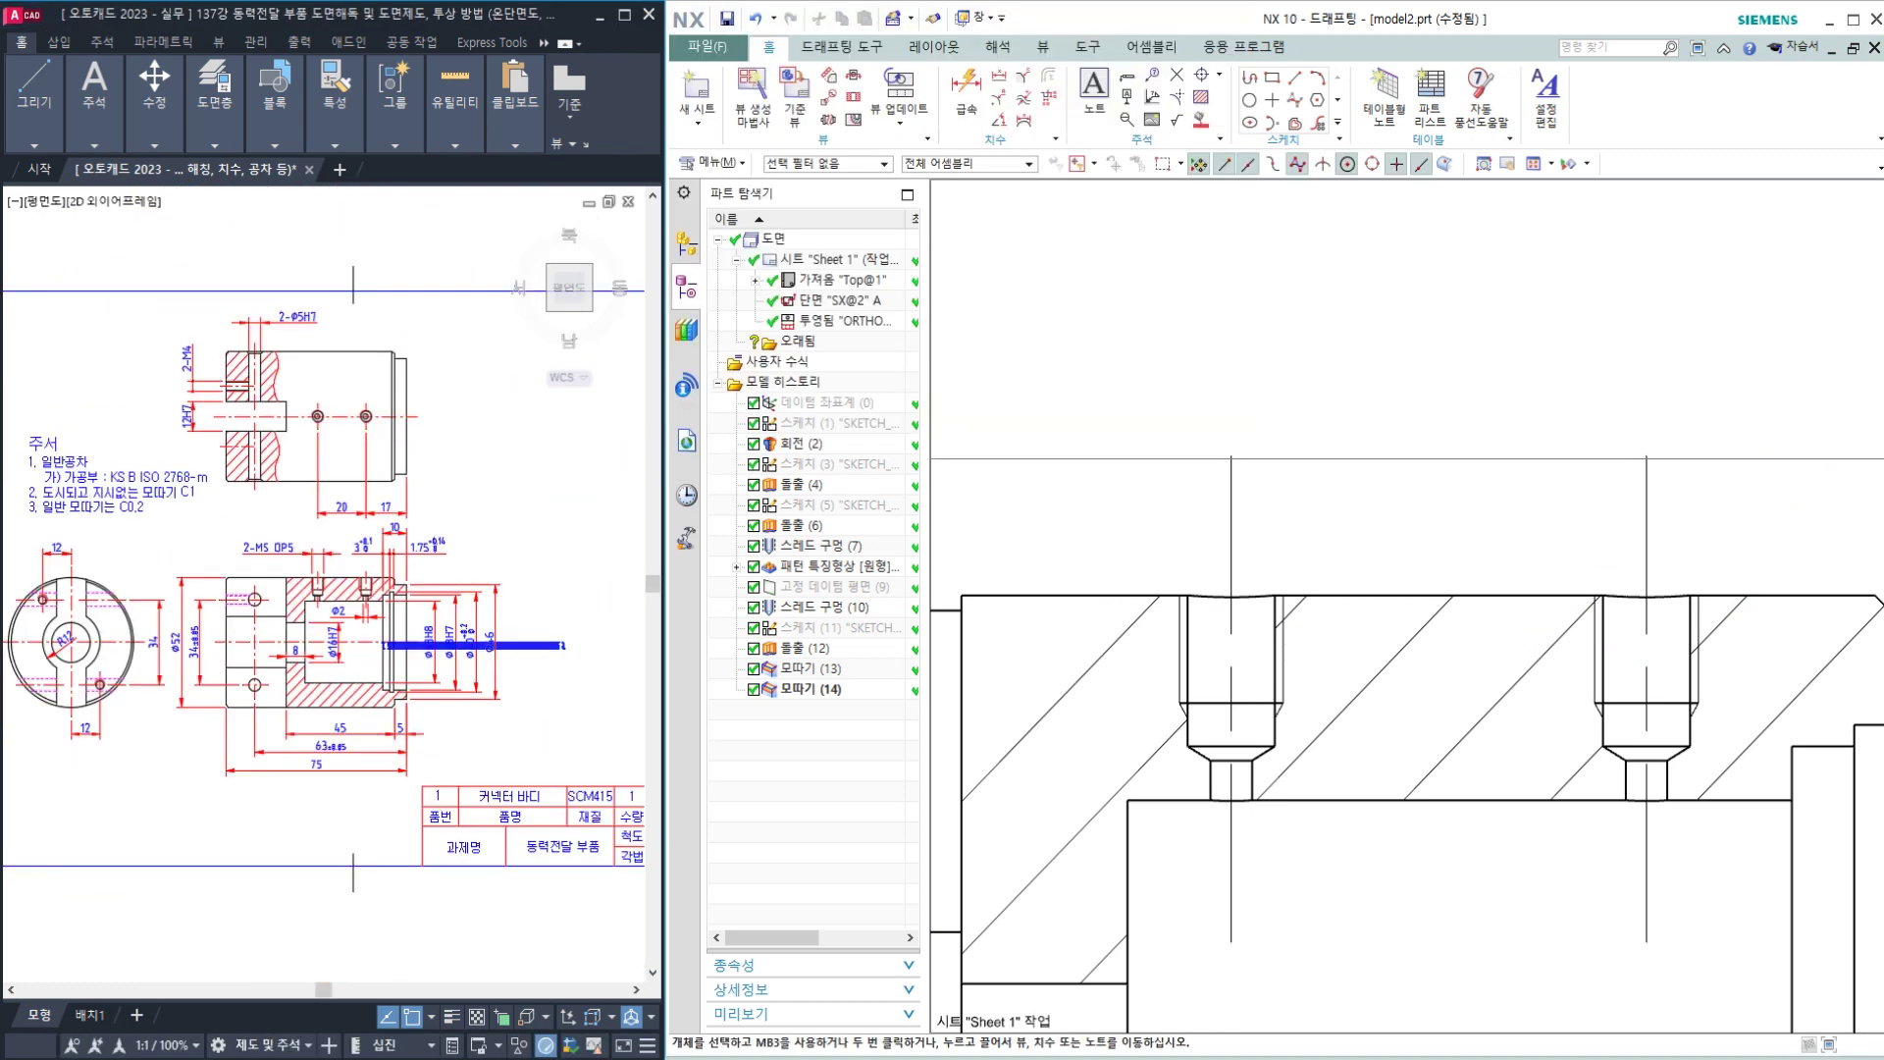
{"action": "scroll", "coordinate": [315, 574], "scroll_direction": "up", "scroll_amount": 6}
{"action": "scroll", "coordinate": [315, 574], "scroll_direction": "up", "scroll_amount": 3}
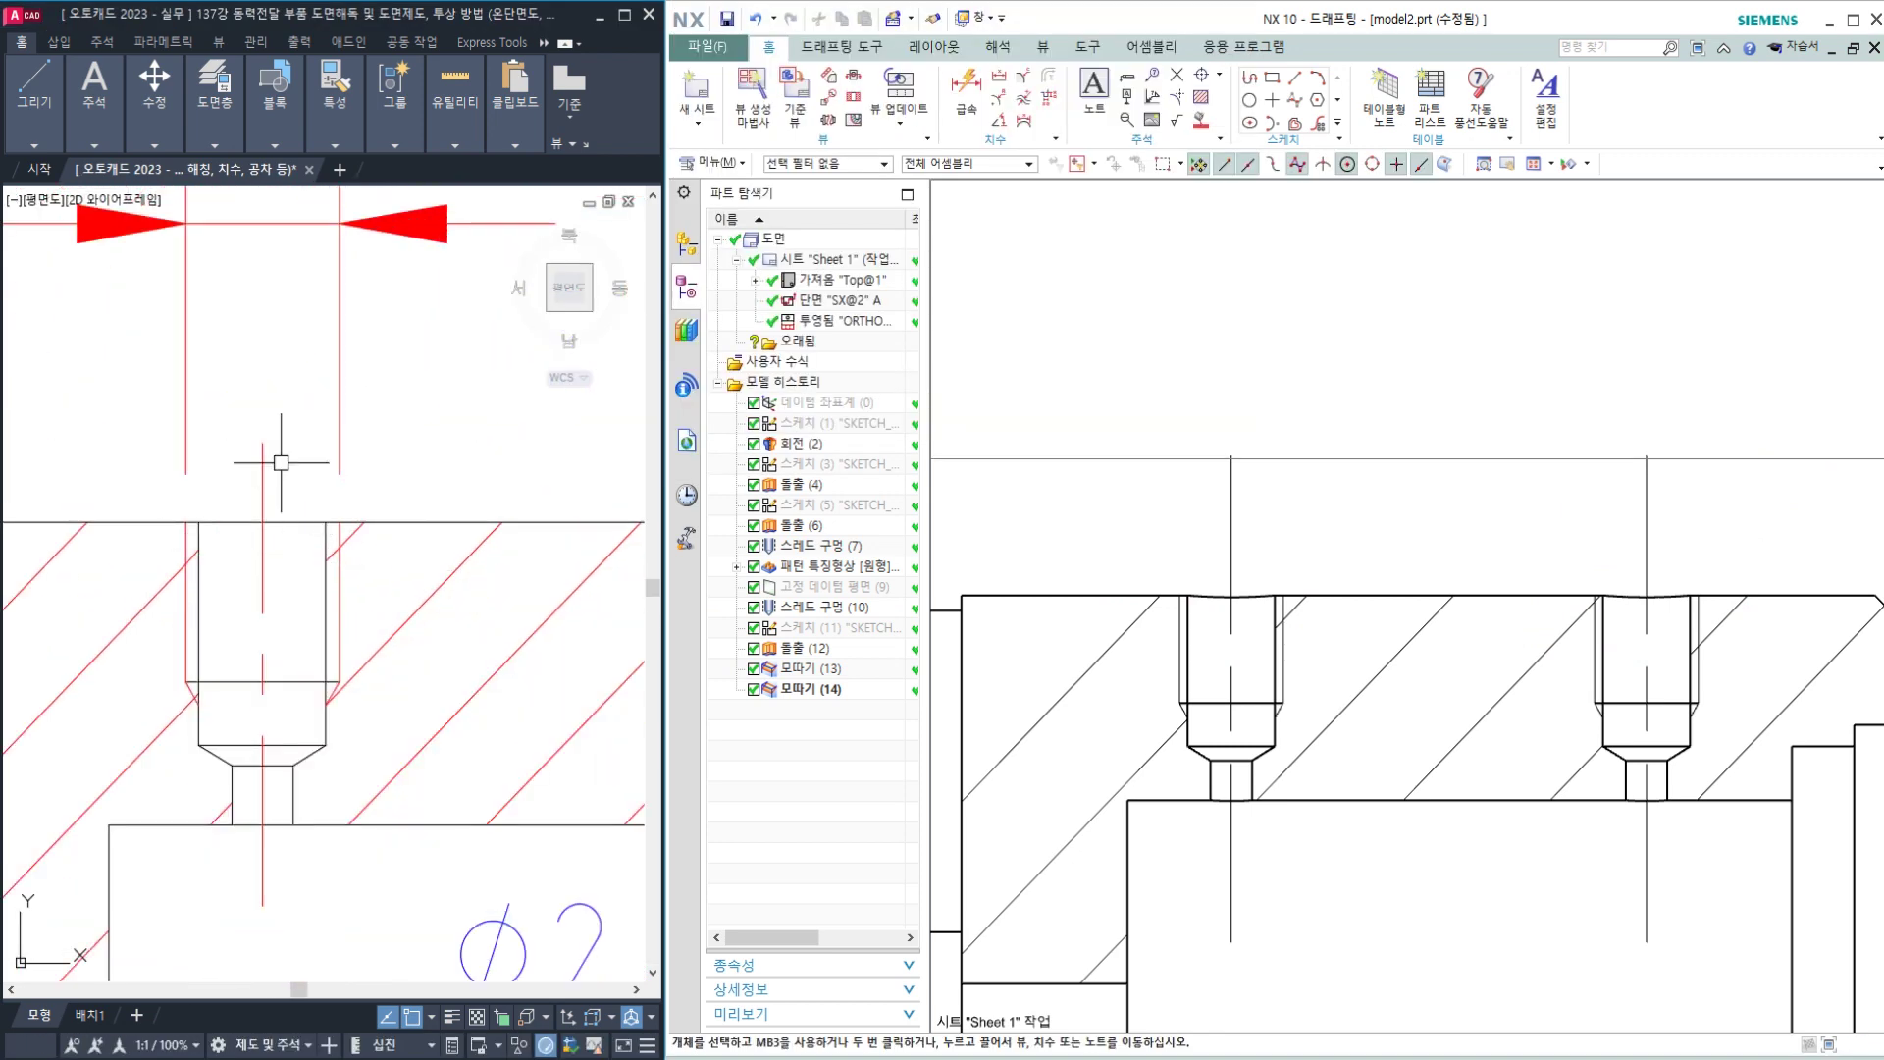
{"action": "scroll", "coordinate": [436, 533], "scroll_direction": "down", "scroll_amount": 5}
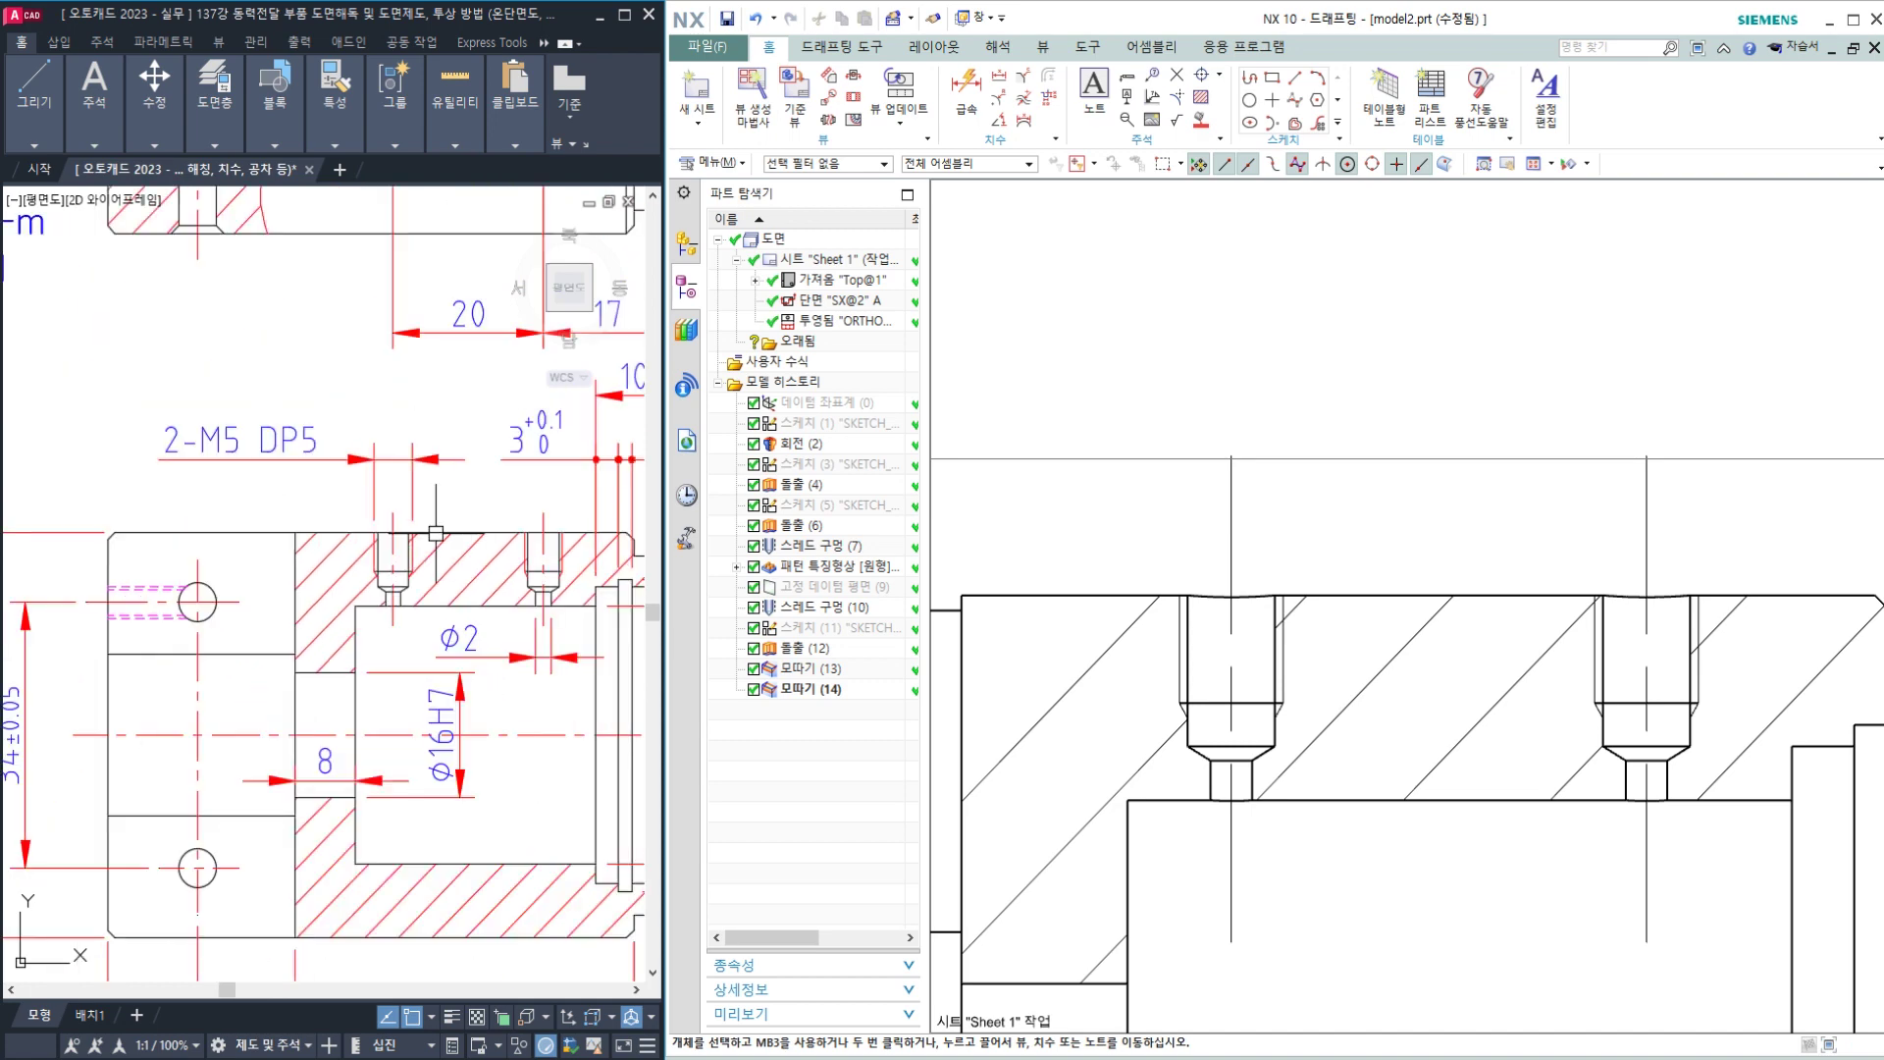
{"action": "scroll", "coordinate": [435, 532], "scroll_direction": "down", "scroll_amount": 3}
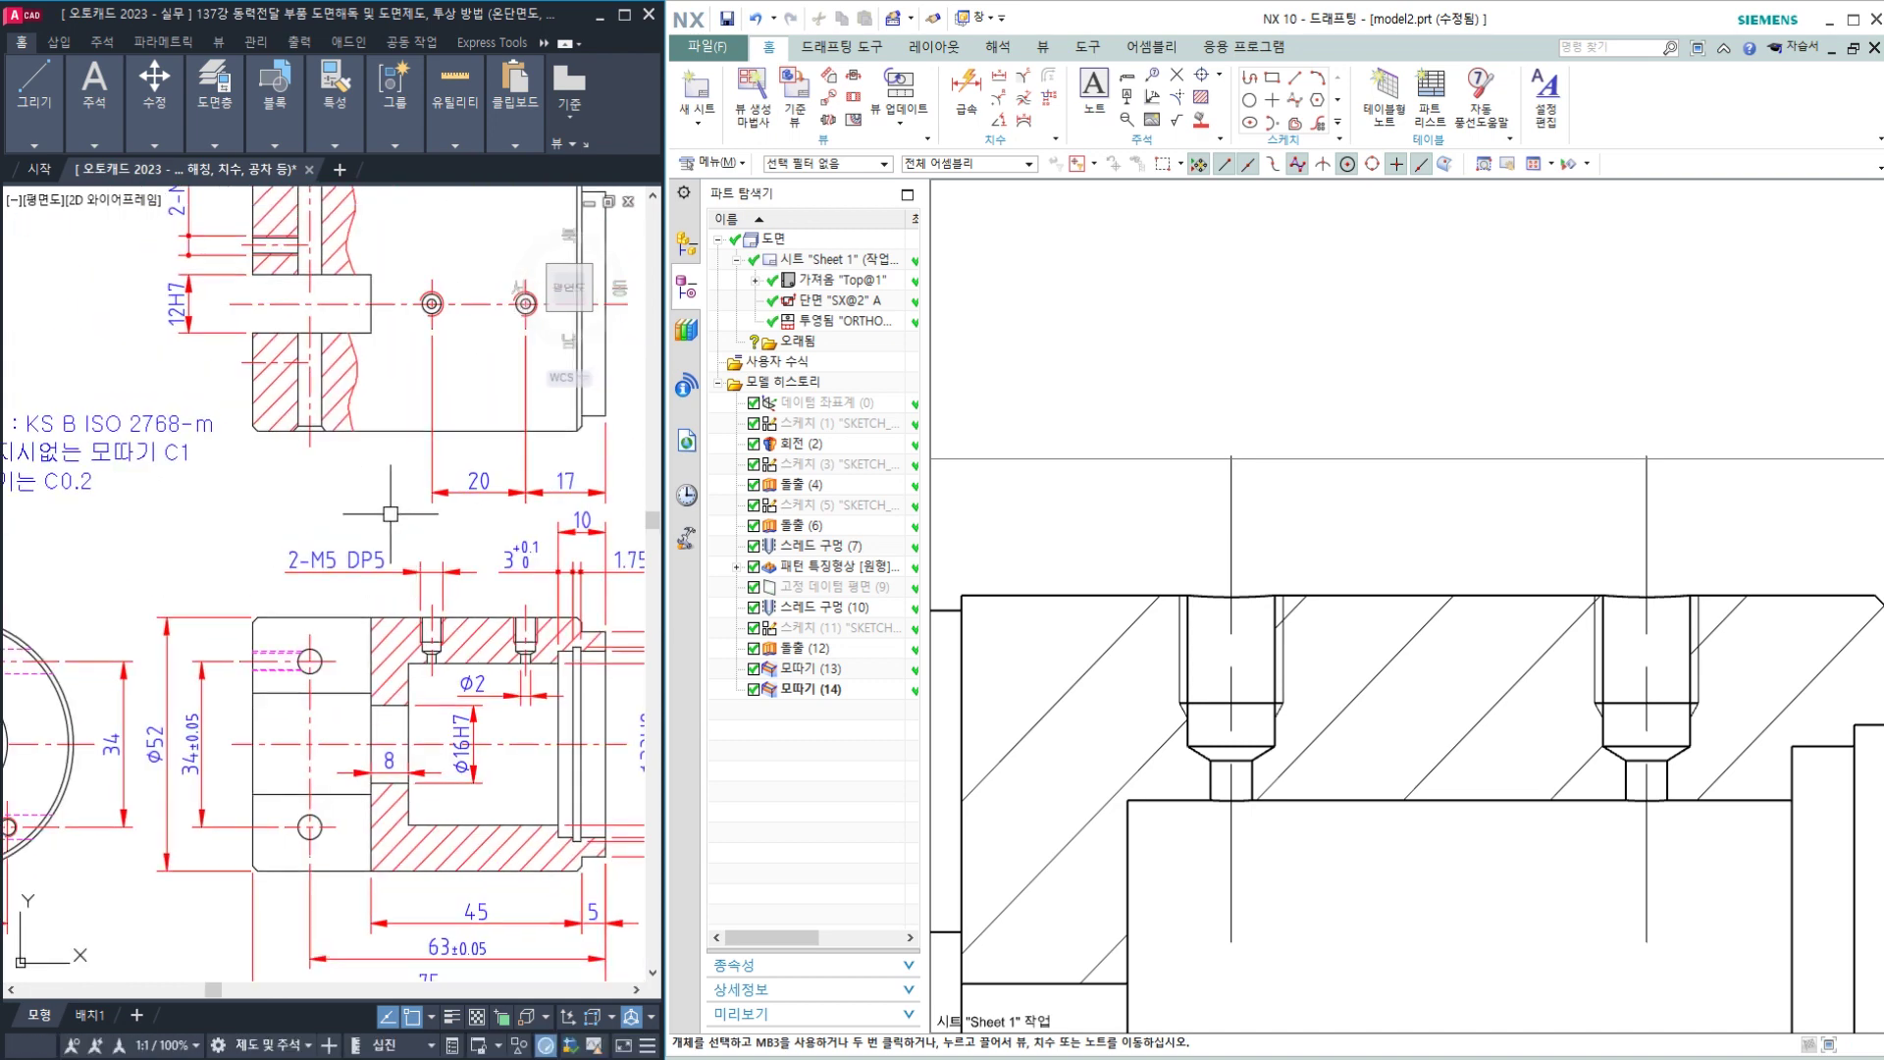
Step: Compare the intersection edges at both tapped-hole mouths in section A-A with the same holes in the AutoCAD front view
{"action": "scroll", "coordinate": [1319, 479], "scroll_direction": "down", "scroll_amount": 3}
{"action": "scroll", "coordinate": [1322, 484], "scroll_direction": "up", "scroll_amount": 1}
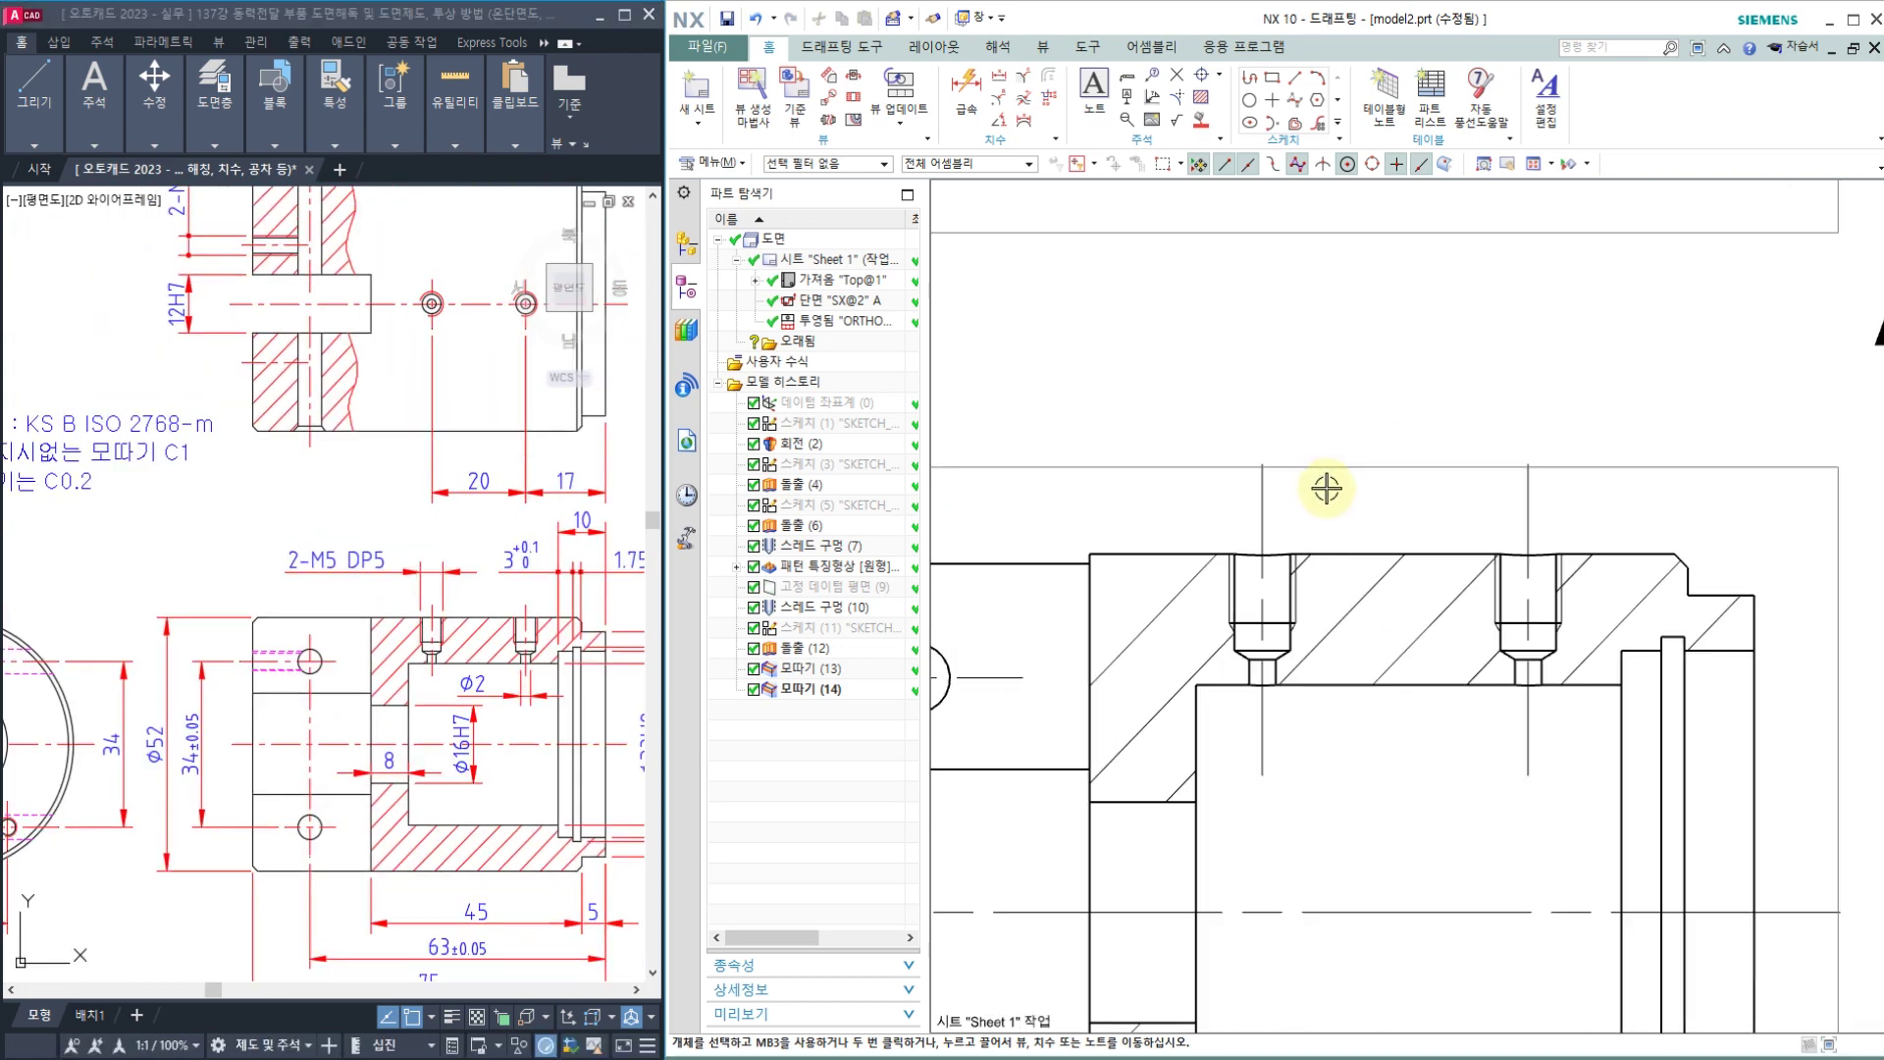
{"action": "mouse_move", "coordinate": [1300, 510]}
{"action": "left_mouse_down"}
{"action": "mouse_move", "coordinate": [1238, 596]}
{"action": "mouse_move", "coordinate": [1367, 594]}
{"action": "left_mouse_up"}
{"action": "left_click_drag", "start_coordinate": [1605, 515], "coordinate": [1544, 591]}
{"action": "mouse_move", "coordinate": [1503, 525]}
{"action": "left_mouse_down"}
{"action": "mouse_move", "coordinate": [1560, 596]}
{"action": "mouse_move", "coordinate": [1480, 593]}
{"action": "mouse_move", "coordinate": [1539, 525]}
{"action": "left_mouse_up"}
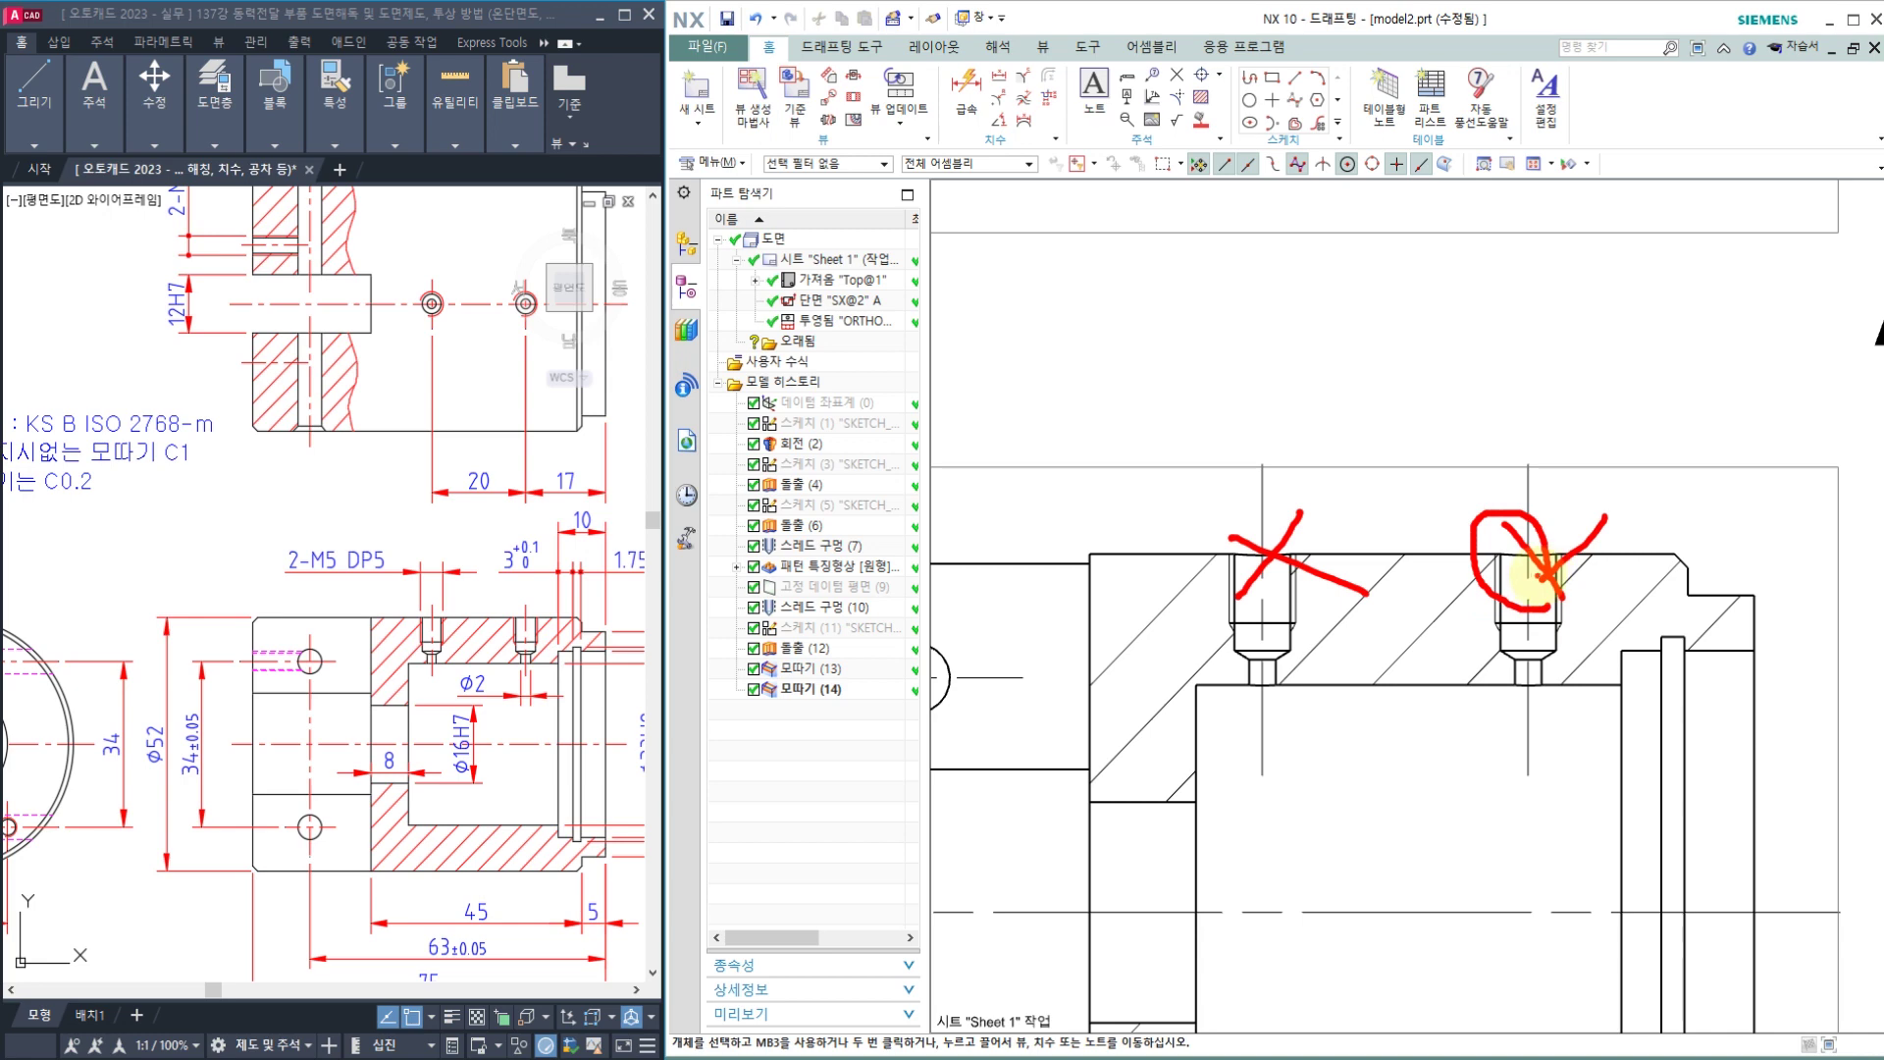
{"action": "mouse_move", "coordinate": [1459, 434]}
{"action": "left_mouse_down"}
{"action": "mouse_move", "coordinate": [1160, 277]}
{"action": "mouse_move", "coordinate": [1220, 323]}
{"action": "left_mouse_up"}
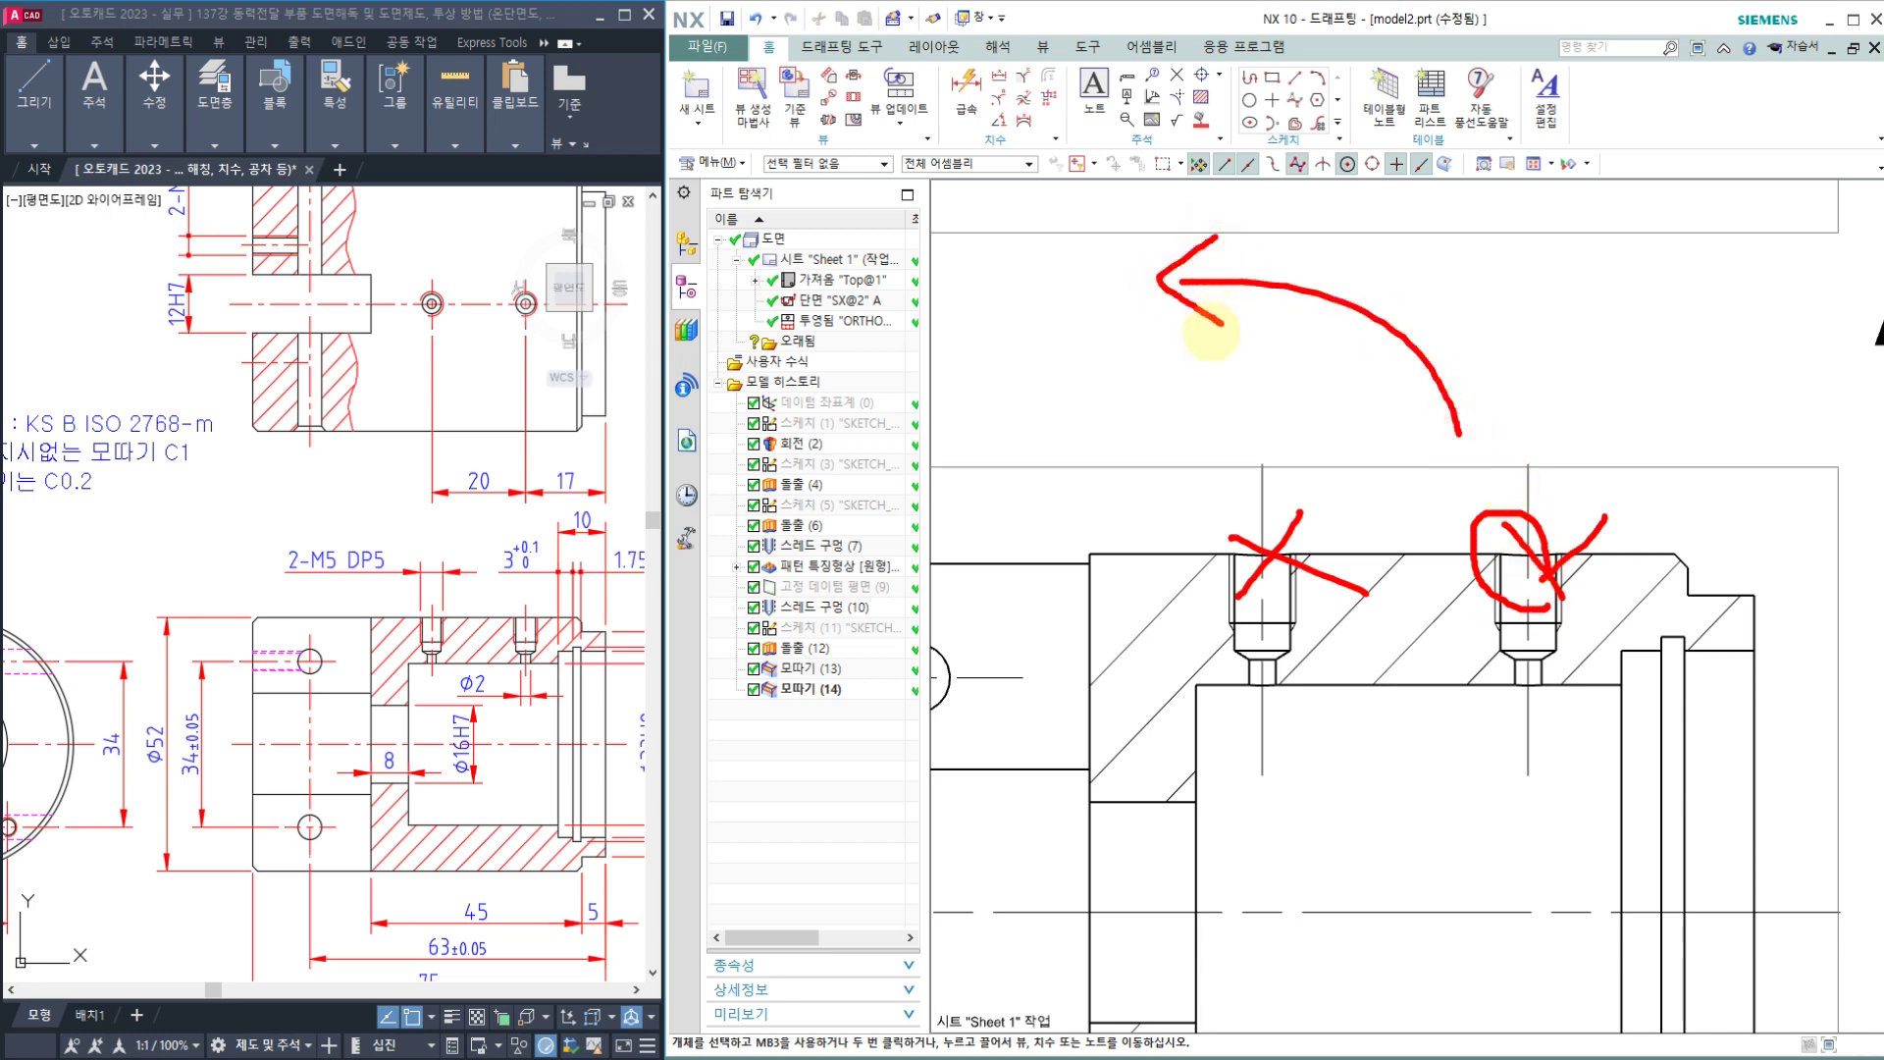
{"action": "mouse_move", "coordinate": [1053, 379]}
{"action": "left_mouse_down"}
{"action": "mouse_move", "coordinate": [1025, 417]}
{"action": "mouse_move", "coordinate": [1102, 420]}
{"action": "mouse_move", "coordinate": [1099, 376]}
{"action": "left_mouse_up"}
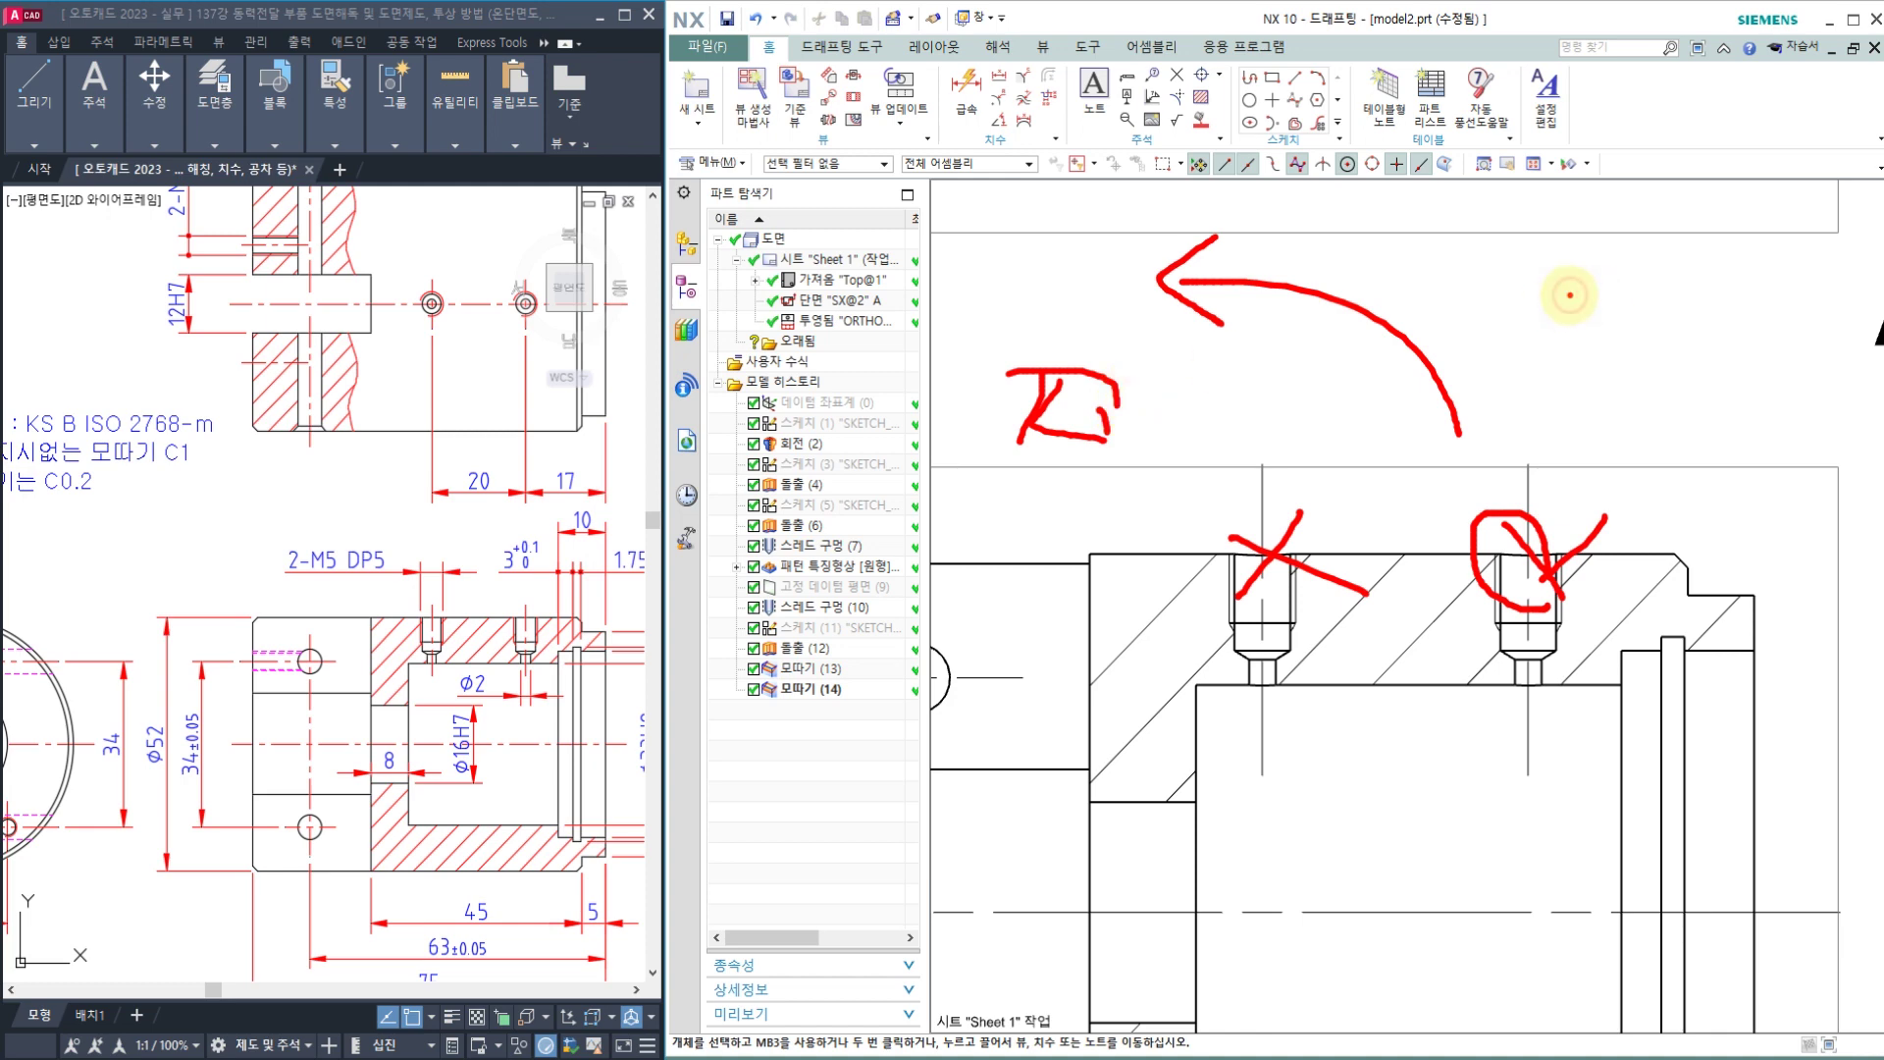
{"action": "left_click_drag", "start_coordinate": [1585, 324], "coordinate": [1638, 326]}
{"action": "left_click_drag", "start_coordinate": [1650, 276], "coordinate": [1643, 343]}
{"action": "left_click_drag", "start_coordinate": [1584, 379], "coordinate": [1606, 404]}
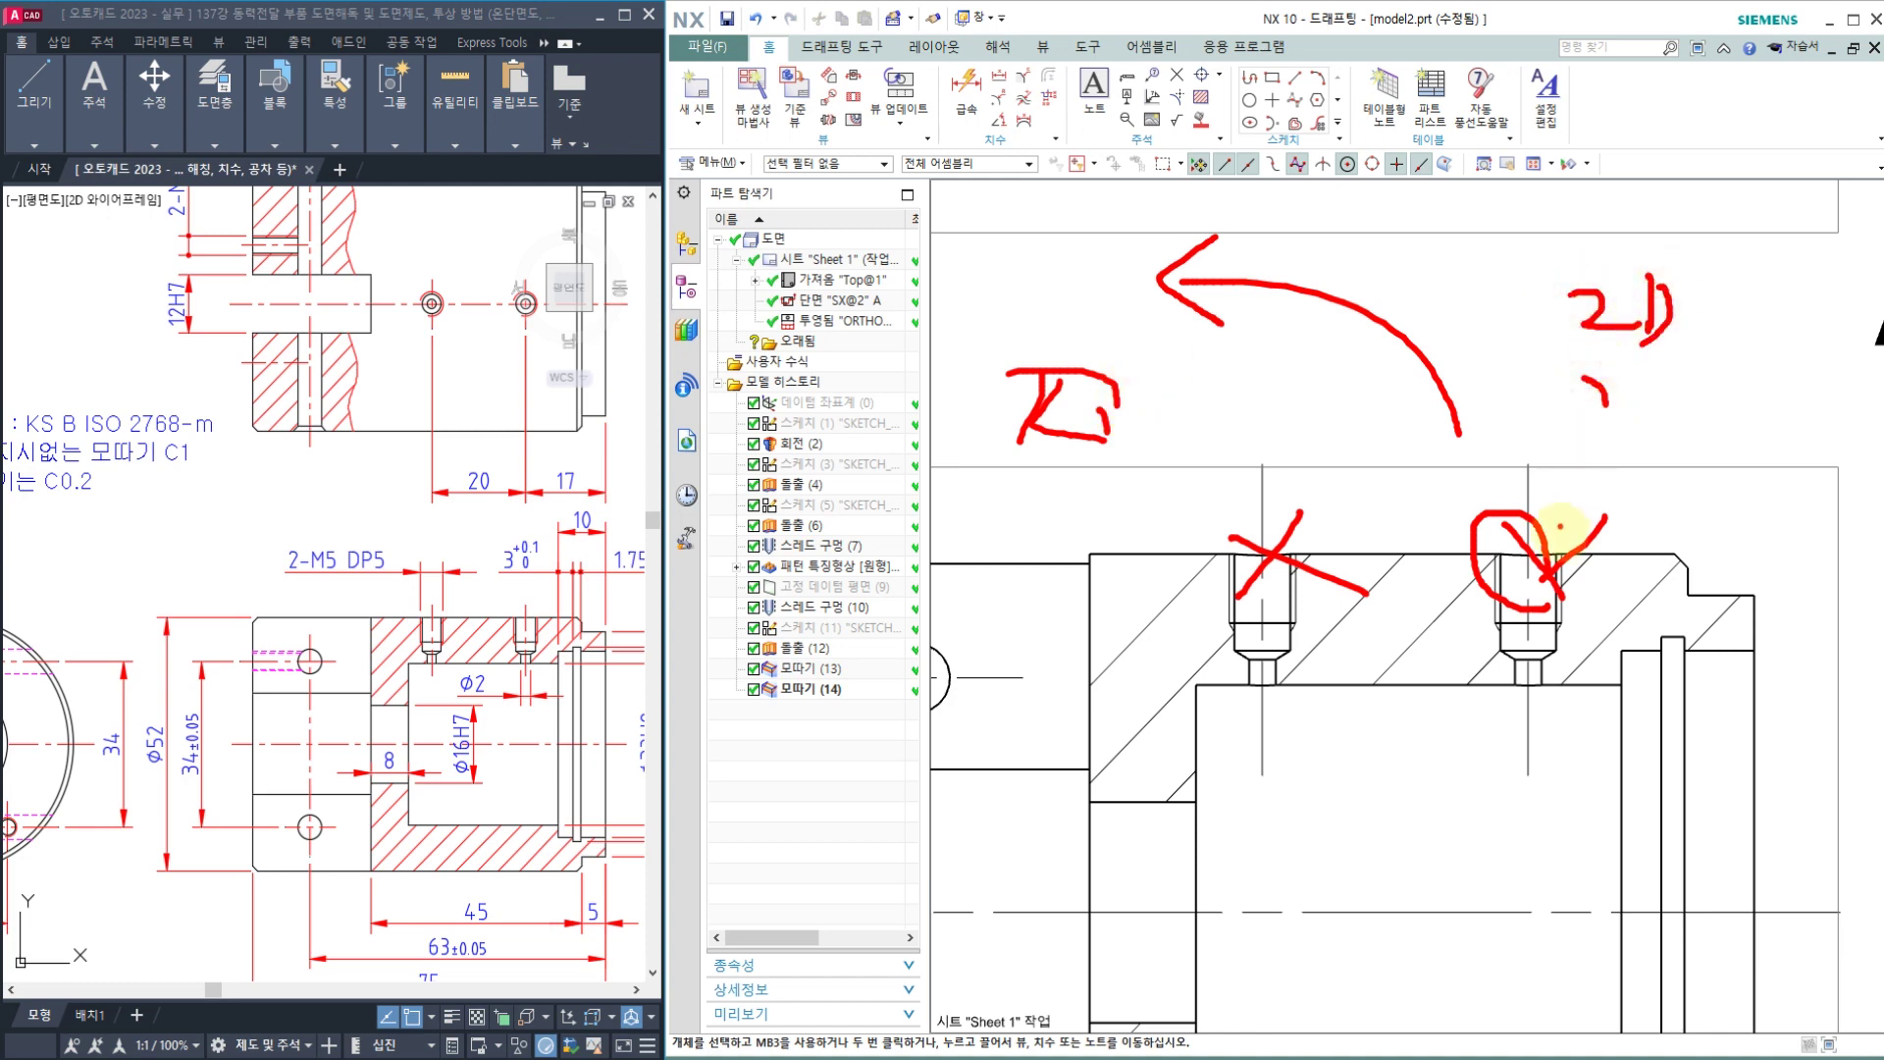
{"action": "mouse_move", "coordinate": [1548, 569]}
{"action": "left_mouse_down"}
{"action": "mouse_move", "coordinate": [1504, 520]}
{"action": "mouse_move", "coordinate": [1595, 530]}
{"action": "mouse_move", "coordinate": [1640, 487]}
{"action": "mouse_move", "coordinate": [1587, 799]}
{"action": "left_mouse_up"}
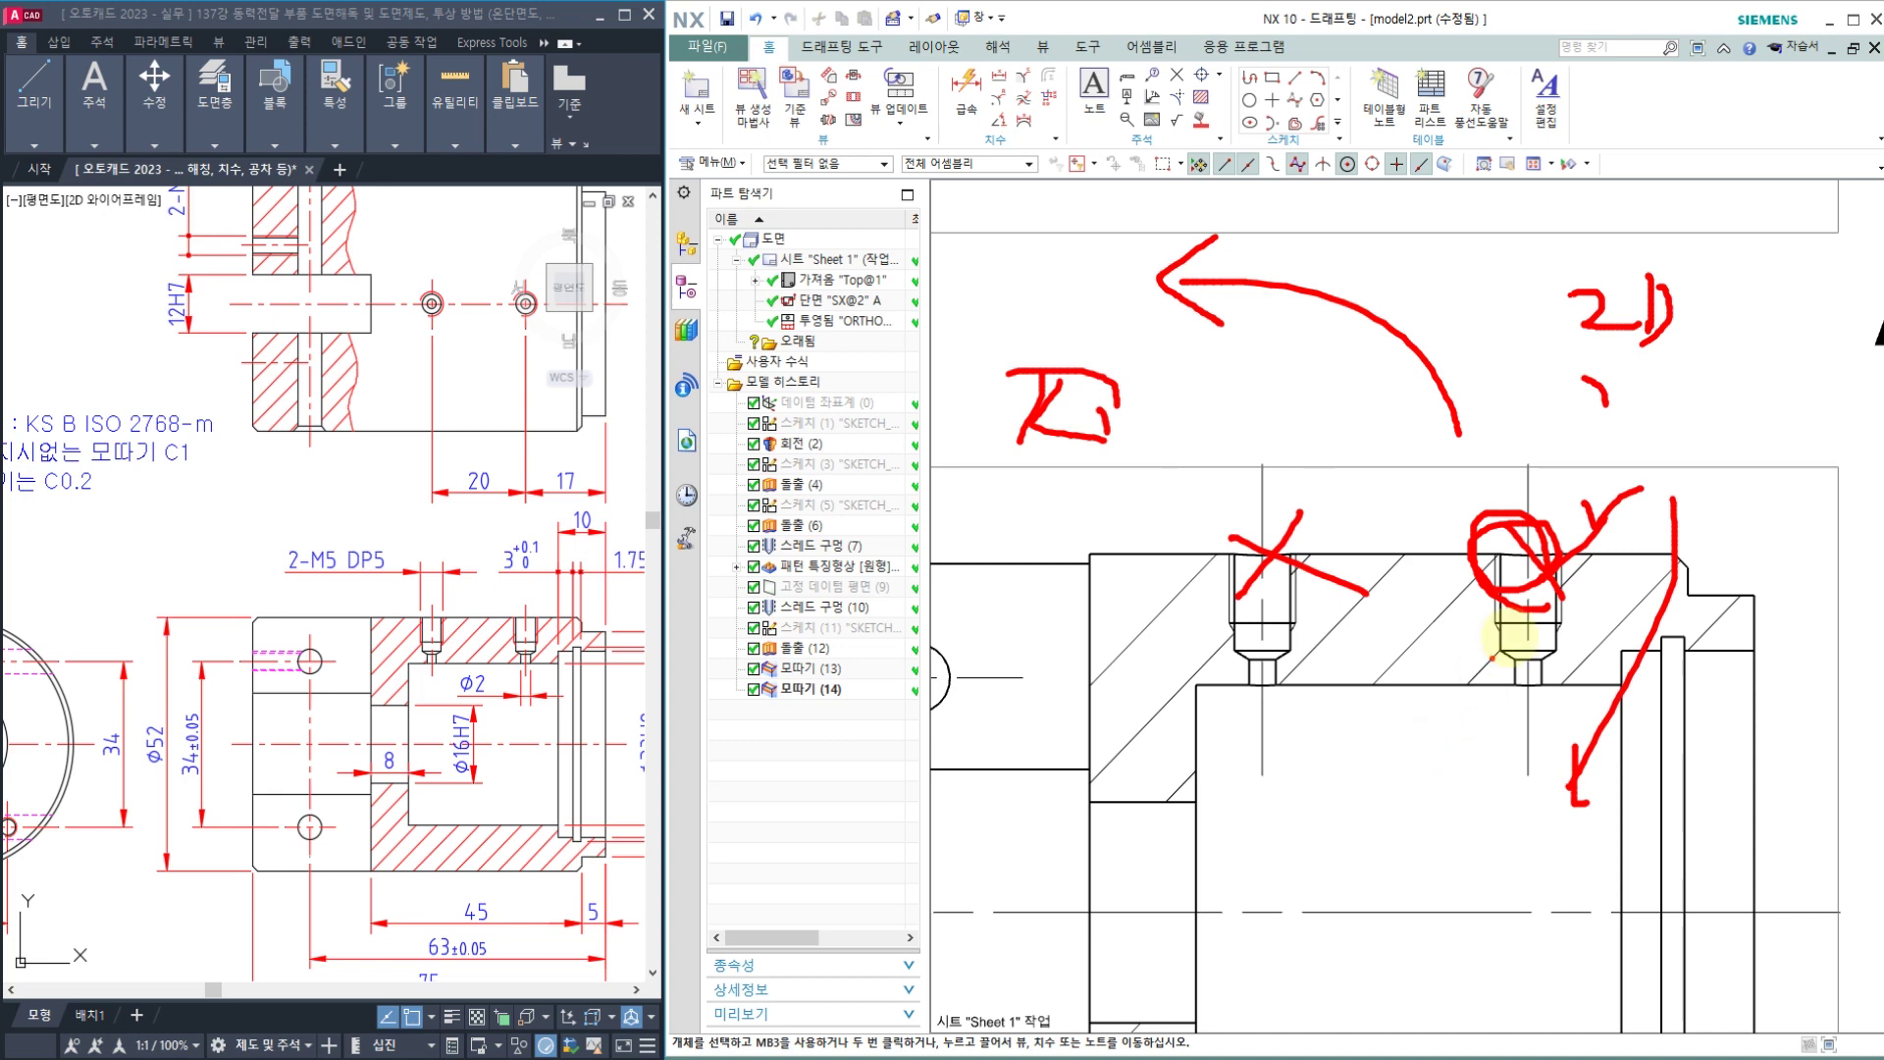
{"action": "mouse_move", "coordinate": [1550, 593]}
{"action": "left_mouse_down"}
{"action": "mouse_move", "coordinate": [1560, 510]}
{"action": "mouse_move", "coordinate": [1520, 628]}
{"action": "left_mouse_up"}
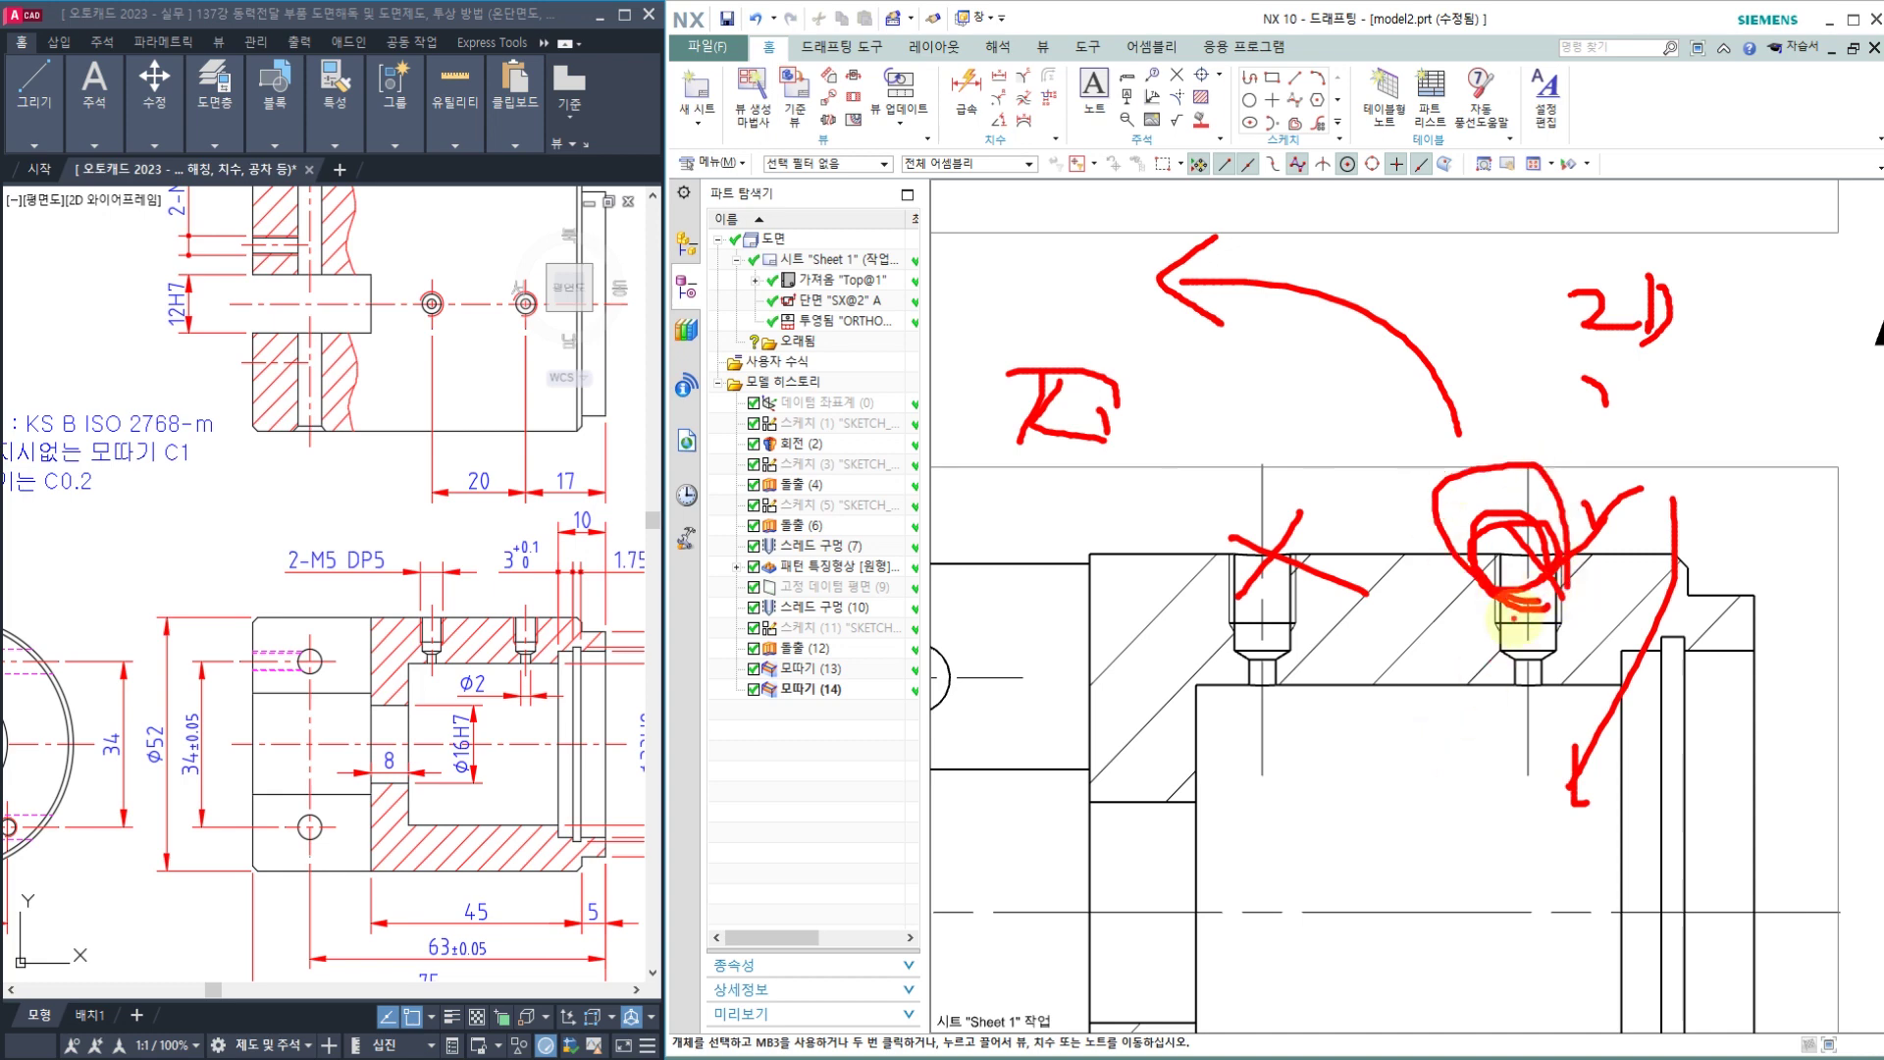
{"action": "left_click_drag", "start_coordinate": [1438, 709], "coordinate": [1417, 822]}
{"action": "mouse_move", "coordinate": [1379, 835]}
{"action": "left_mouse_down"}
{"action": "mouse_move", "coordinate": [1275, 888]}
{"action": "mouse_move", "coordinate": [1293, 889]}
{"action": "left_mouse_up"}
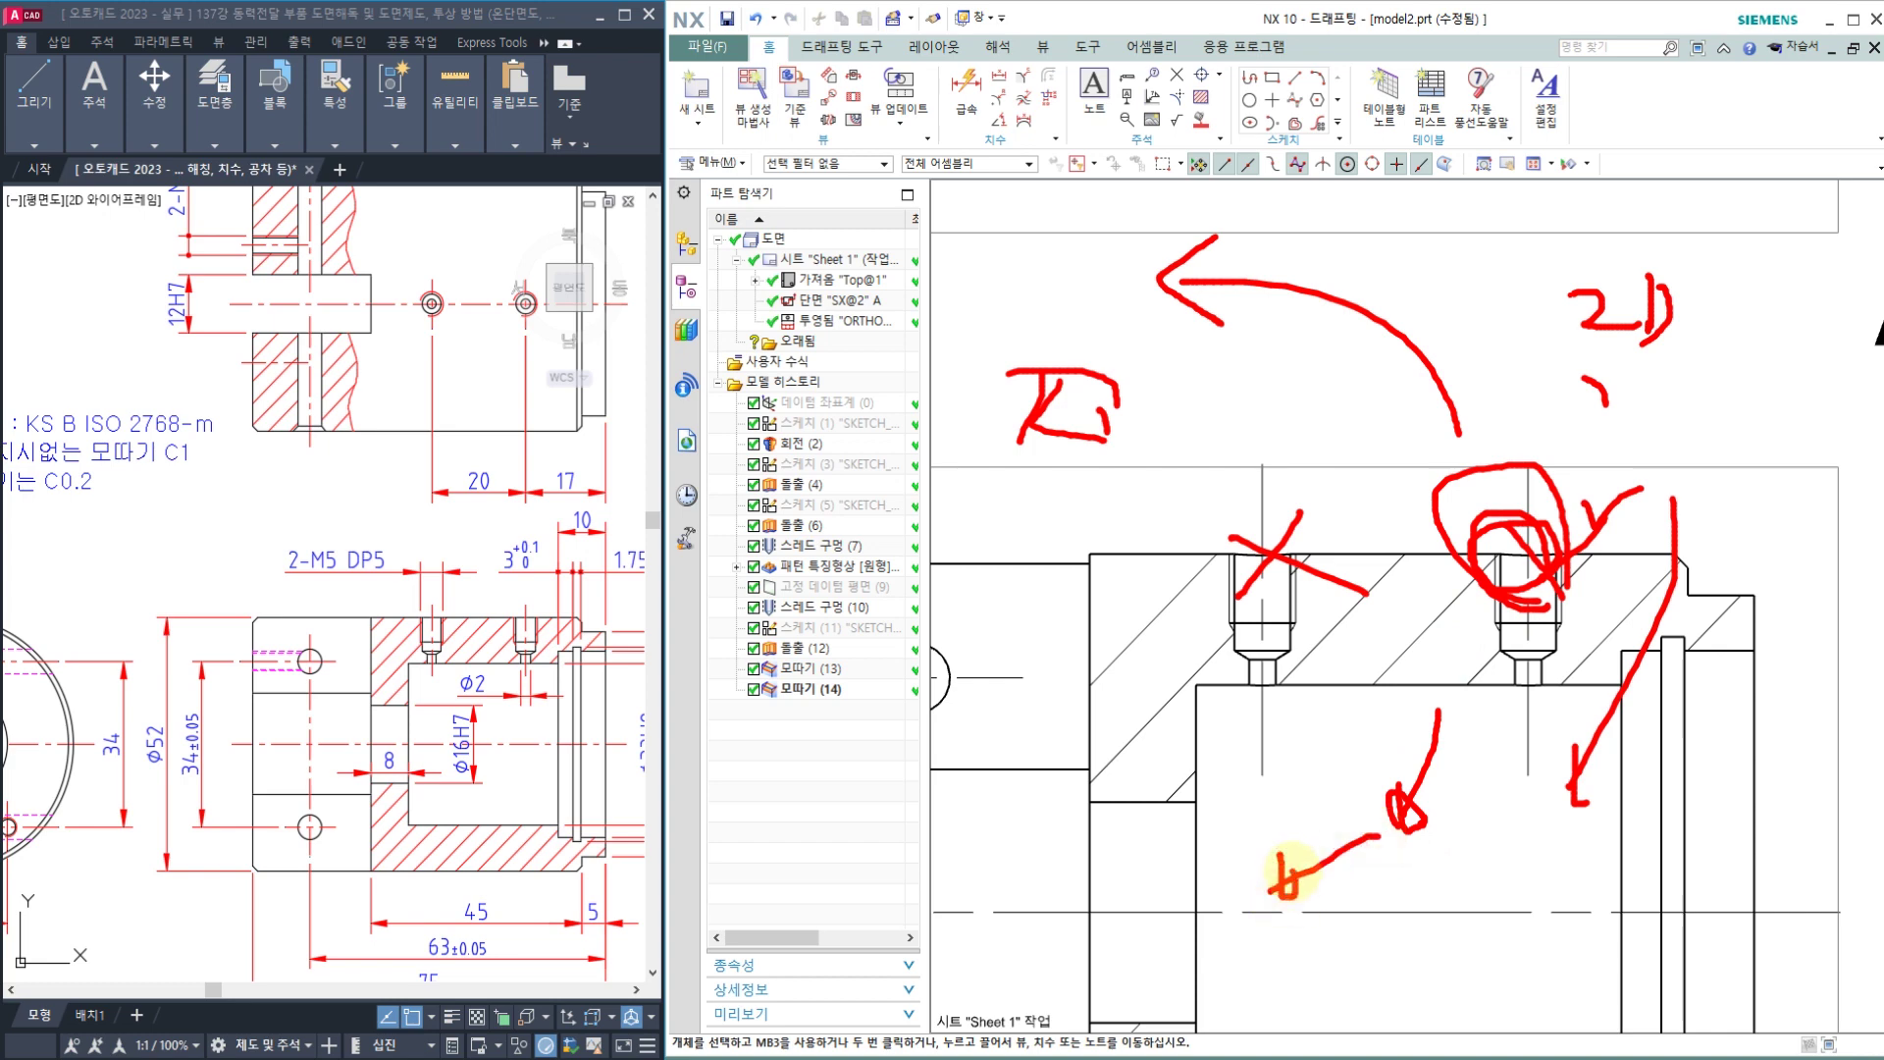
{"action": "mouse_move", "coordinate": [1296, 803]}
{"action": "left_mouse_down"}
{"action": "mouse_move", "coordinate": [1040, 900]}
{"action": "mouse_move", "coordinate": [1097, 895]}
{"action": "left_mouse_up"}
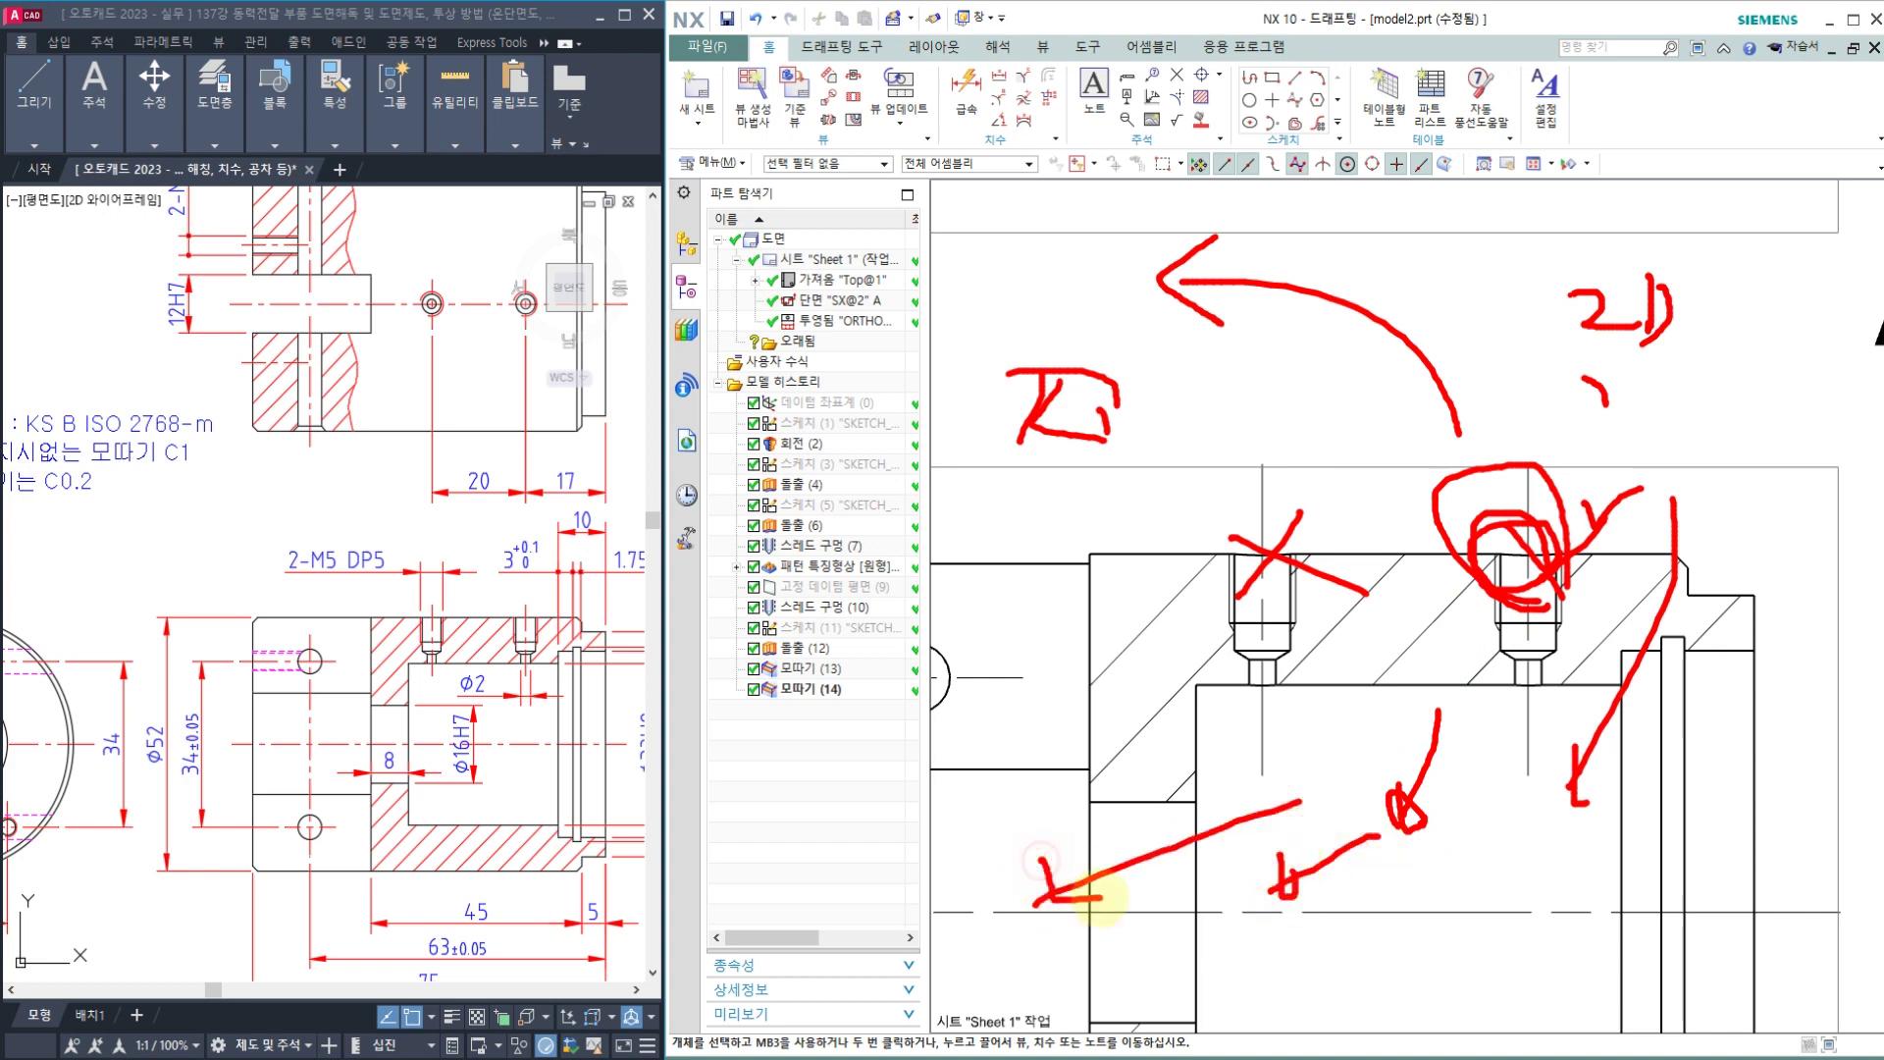
{"action": "mouse_move", "coordinate": [1261, 611]}
{"action": "left_mouse_down"}
{"action": "mouse_move", "coordinate": [1177, 588]}
{"action": "mouse_move", "coordinate": [1305, 538]}
{"action": "left_mouse_up"}
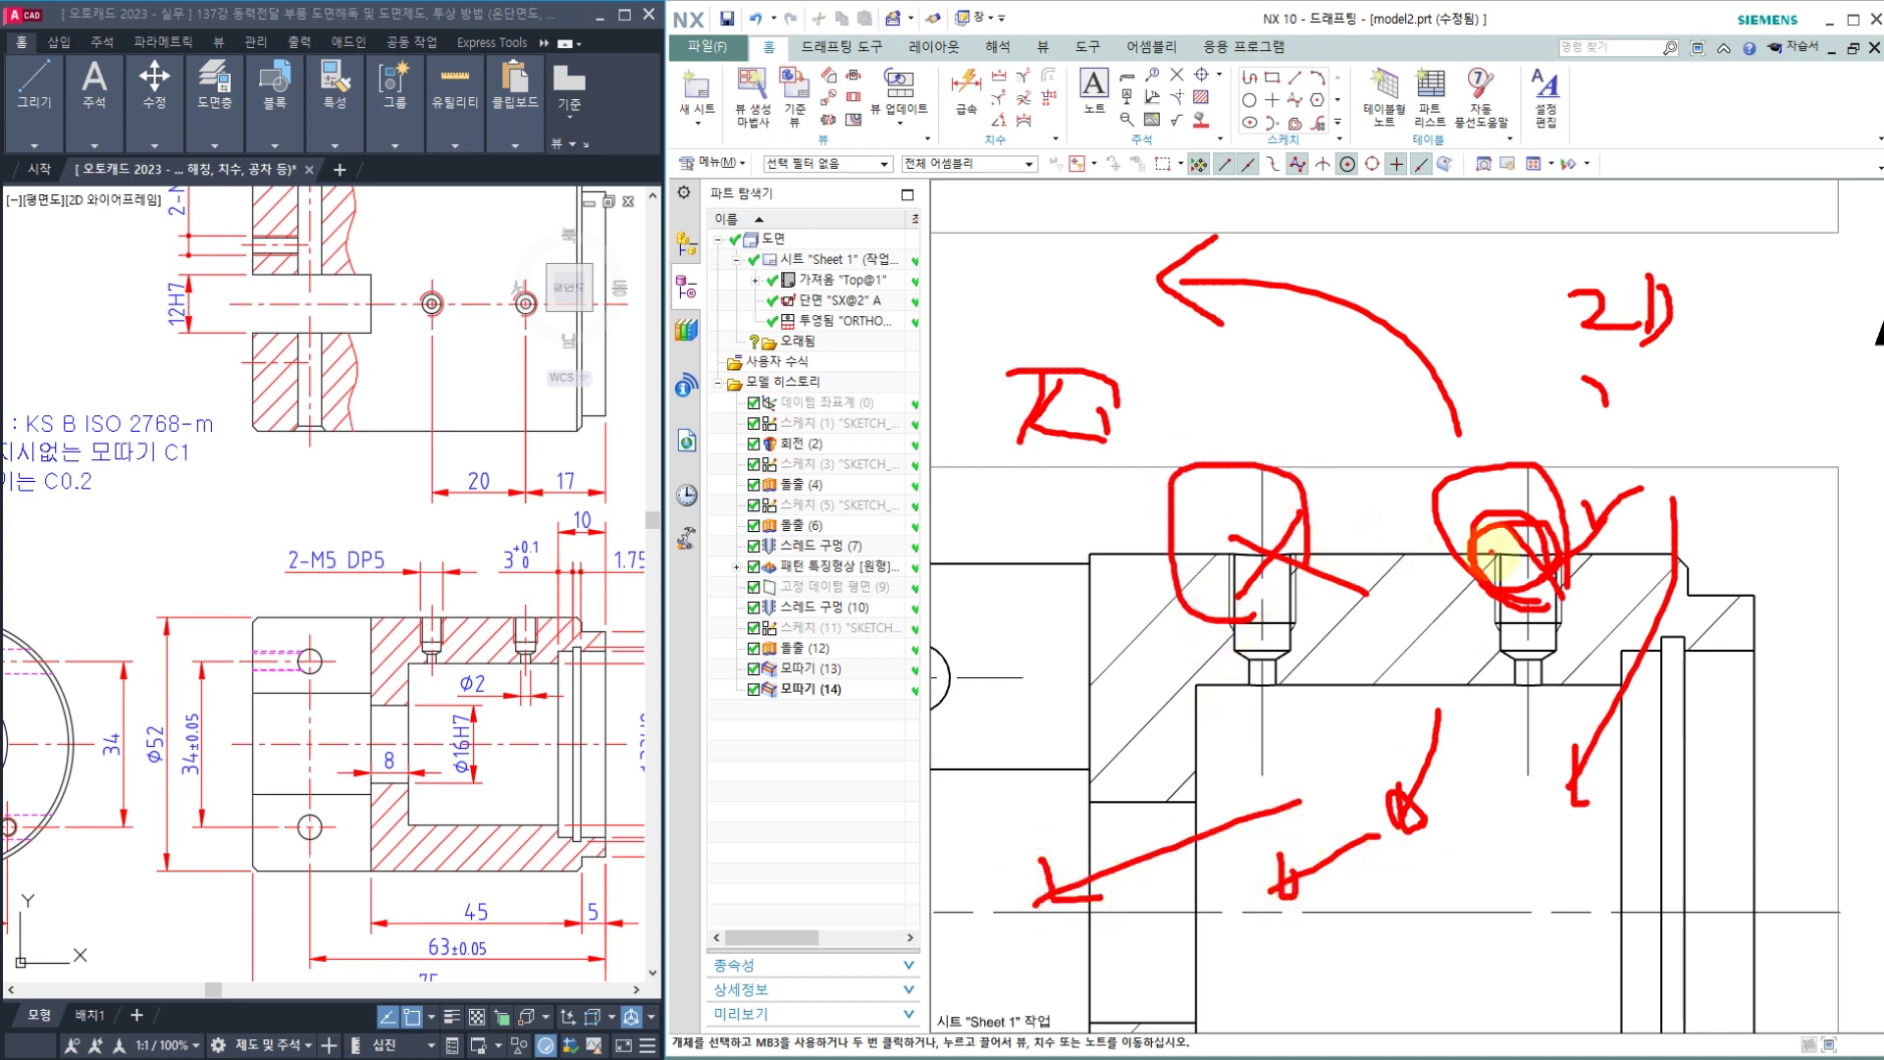
{"action": "mouse_move", "coordinate": [1118, 573]}
{"action": "left_mouse_down"}
{"action": "mouse_move", "coordinate": [1051, 532]}
{"action": "mouse_move", "coordinate": [1110, 573]}
{"action": "left_mouse_up"}
{"action": "key", "text": "Escape"}
{"action": "left_click", "coordinate": [1213, 371]}
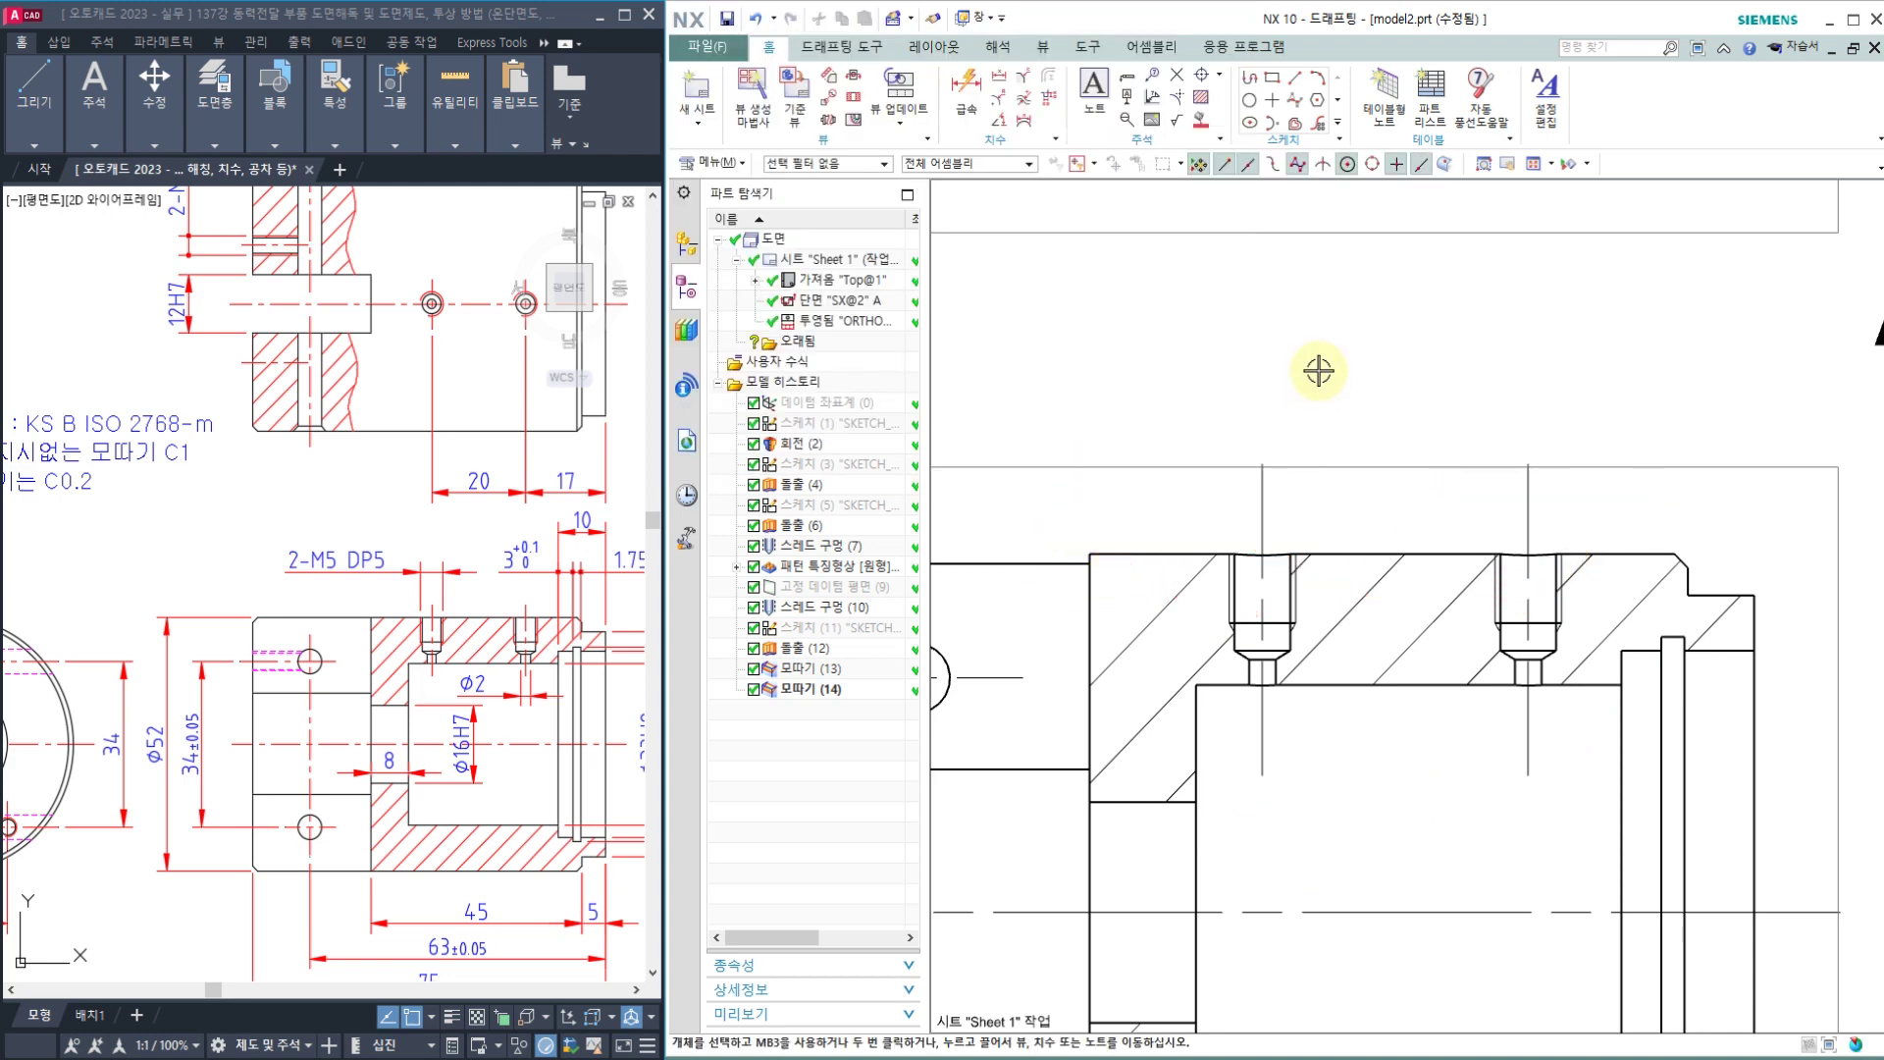
Step: Examine the outlines of the two pin holes beside the slot in the drafted top view
{"action": "scroll", "coordinate": [1224, 344], "scroll_direction": "up", "scroll_amount": 5}
{"action": "middle_click_drag", "start_coordinate": [1293, 561], "coordinate": [1387, 609], "text": "shift"}
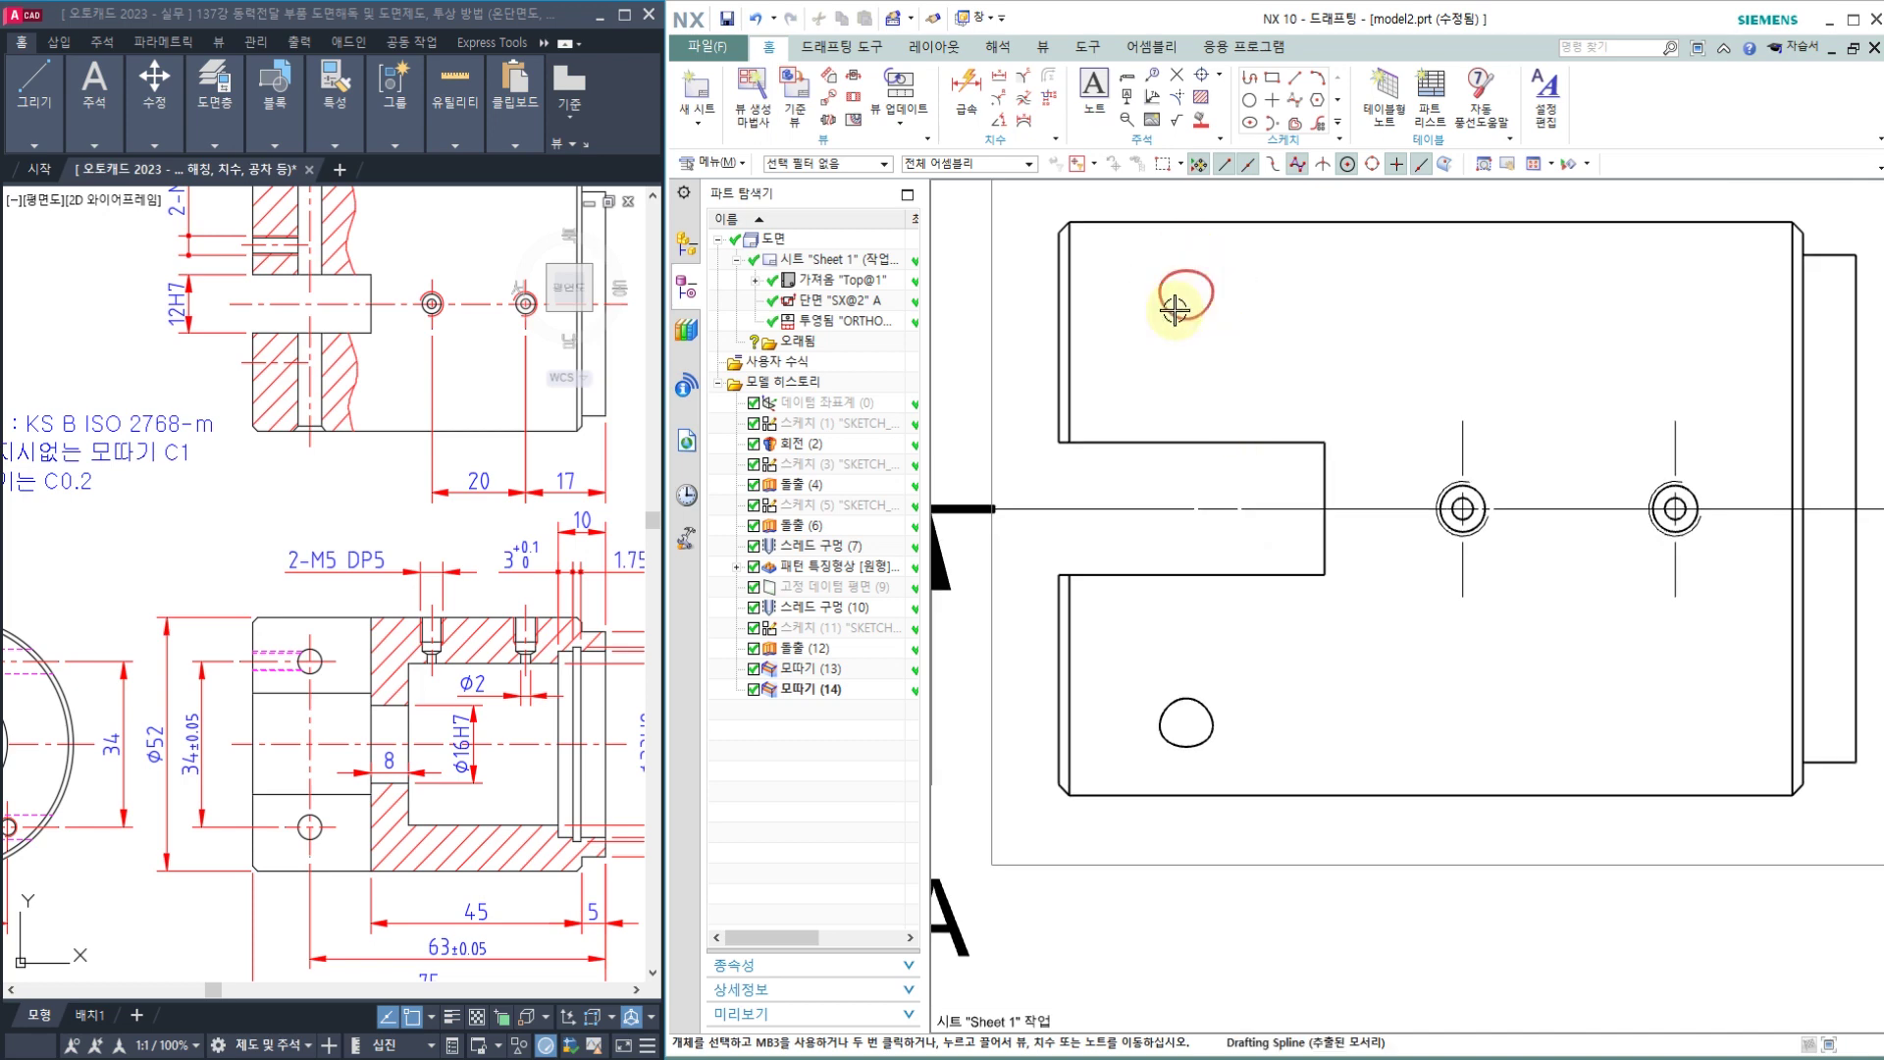
{"action": "scroll", "coordinate": [1177, 319], "scroll_direction": "down", "scroll_amount": 4}
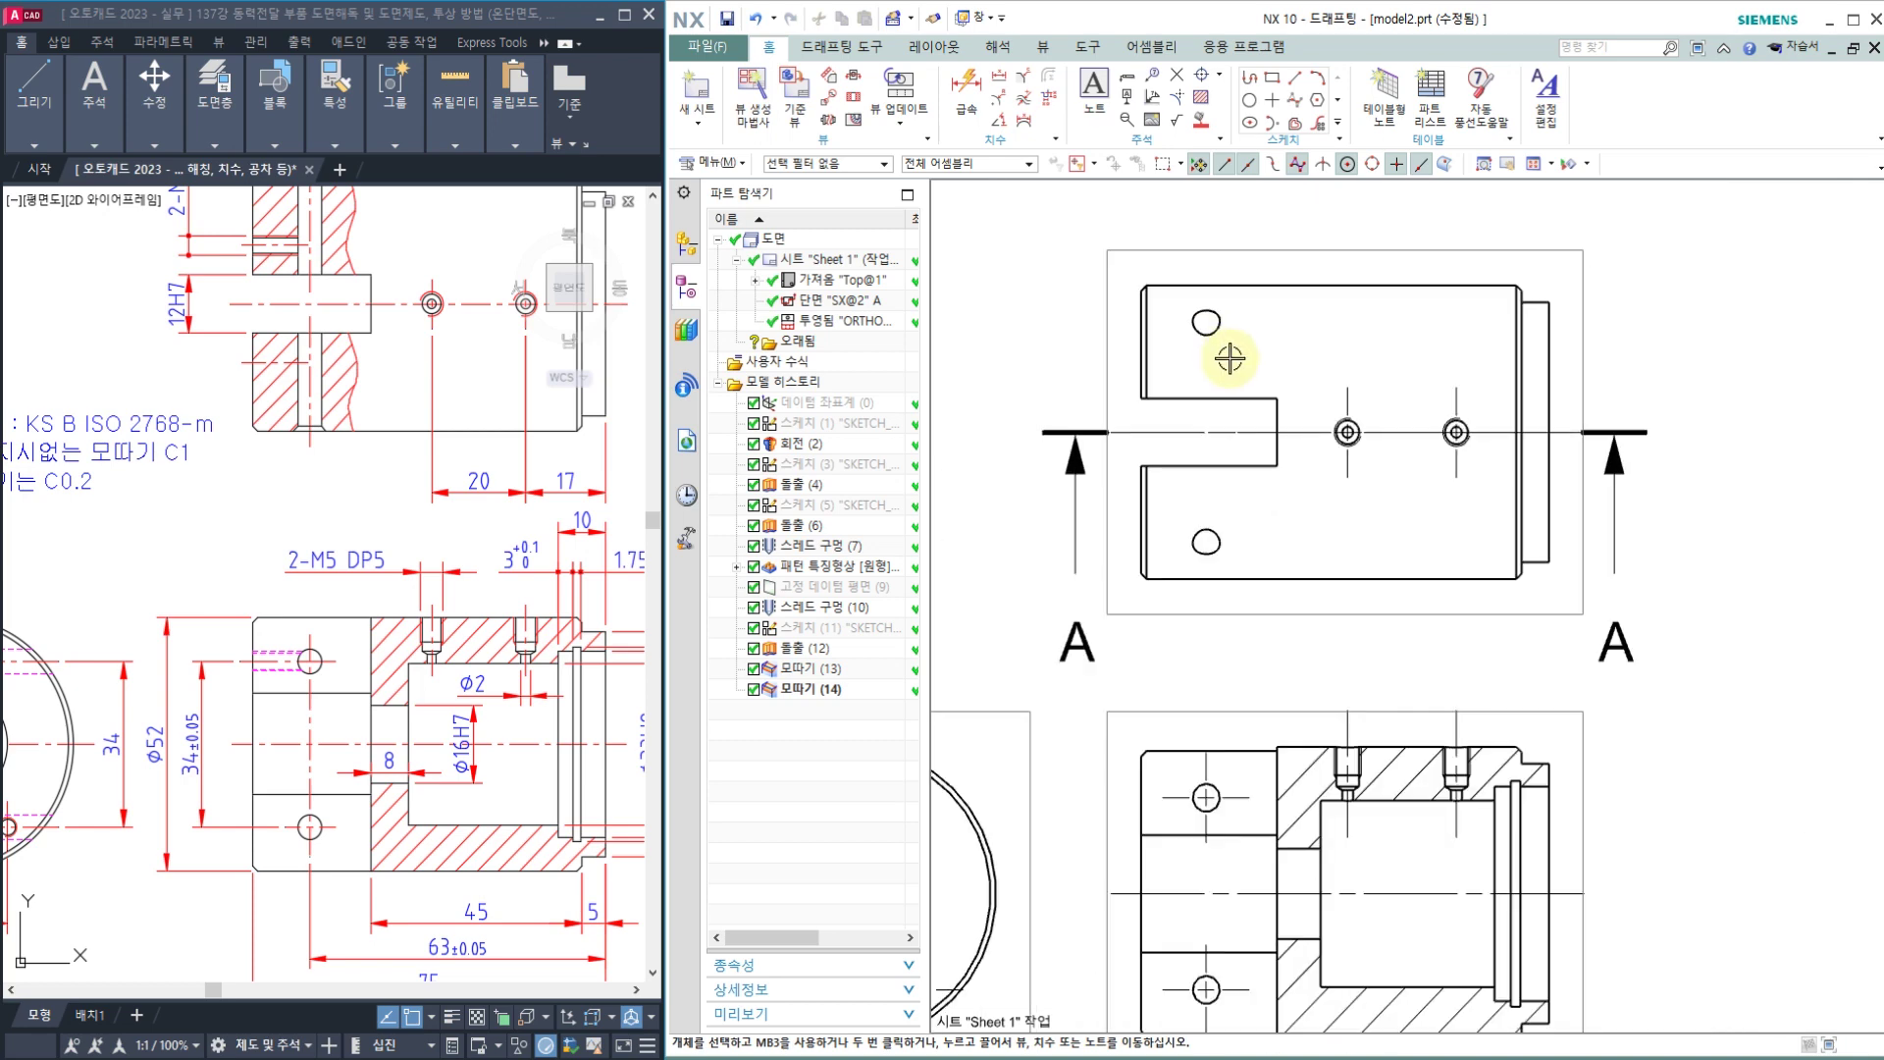
{"action": "middle_click_drag", "start_coordinate": [1164, 458], "coordinate": [1229, 455], "text": "shift"}
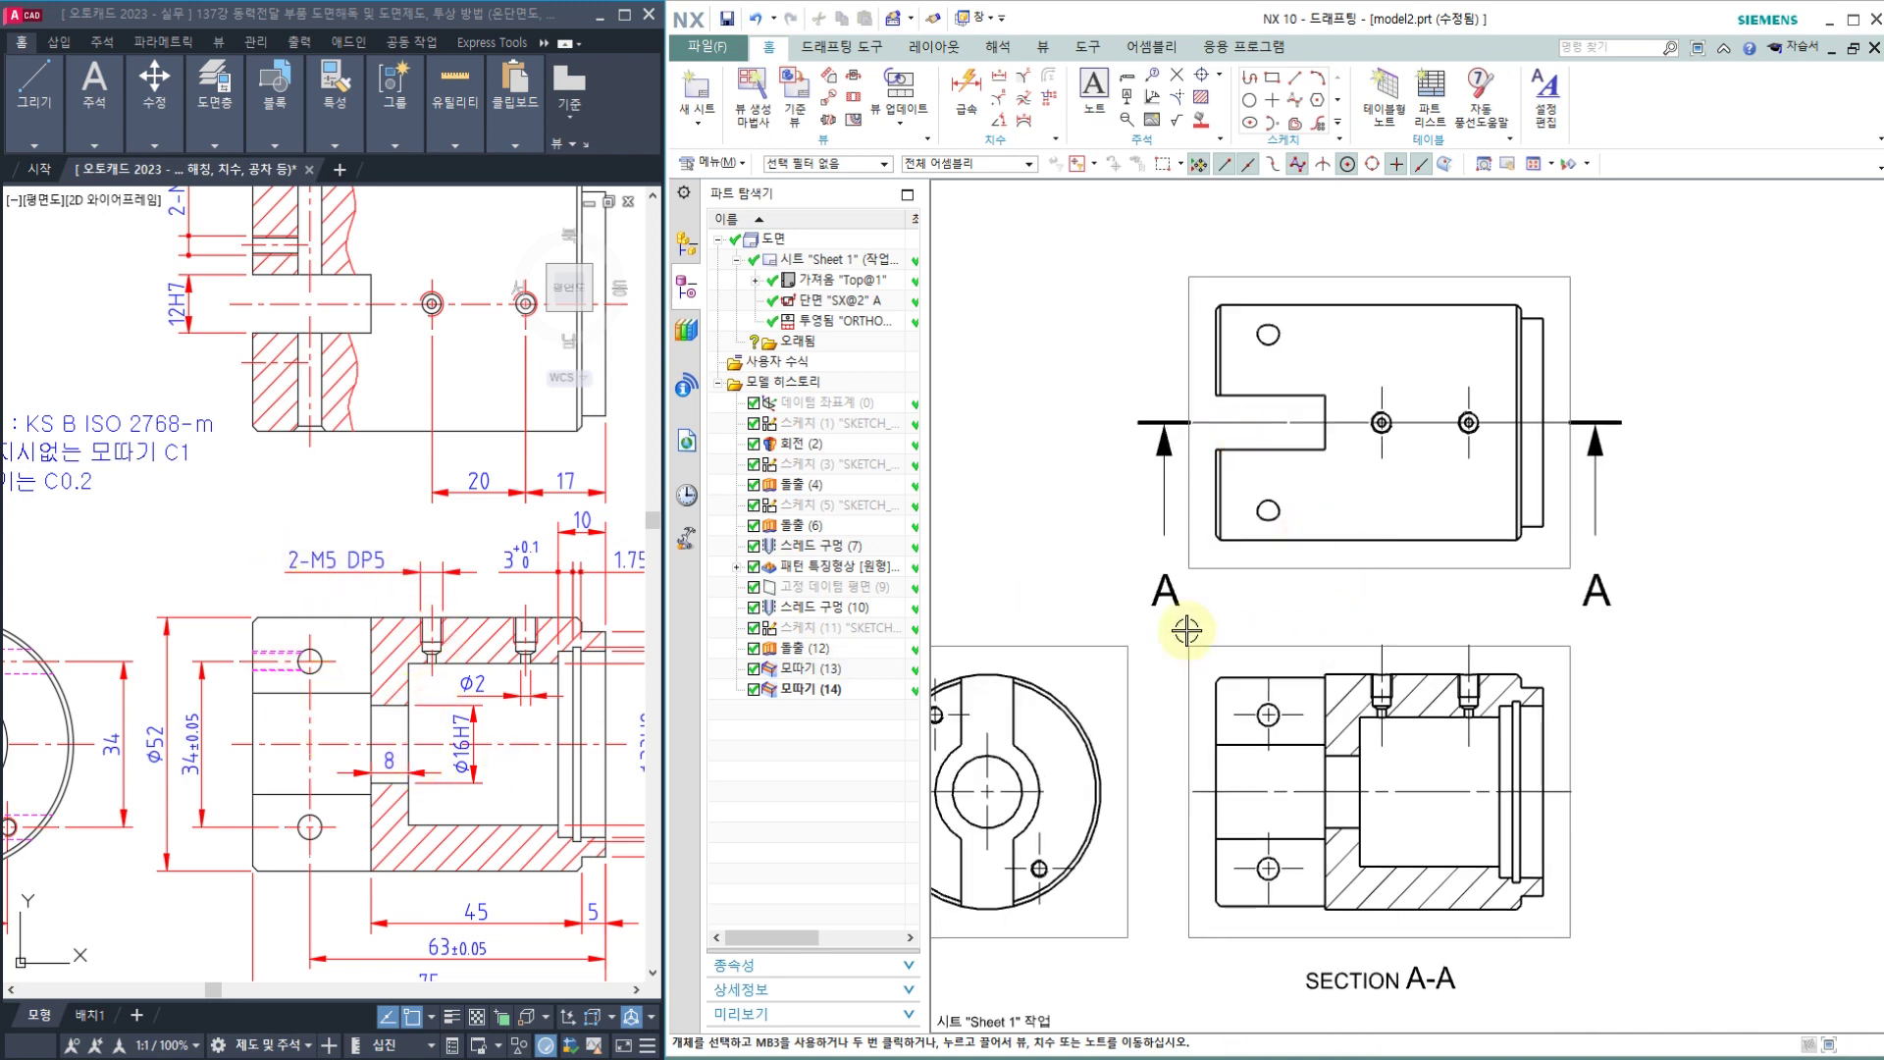
{"action": "left_click", "coordinate": [1238, 600]}
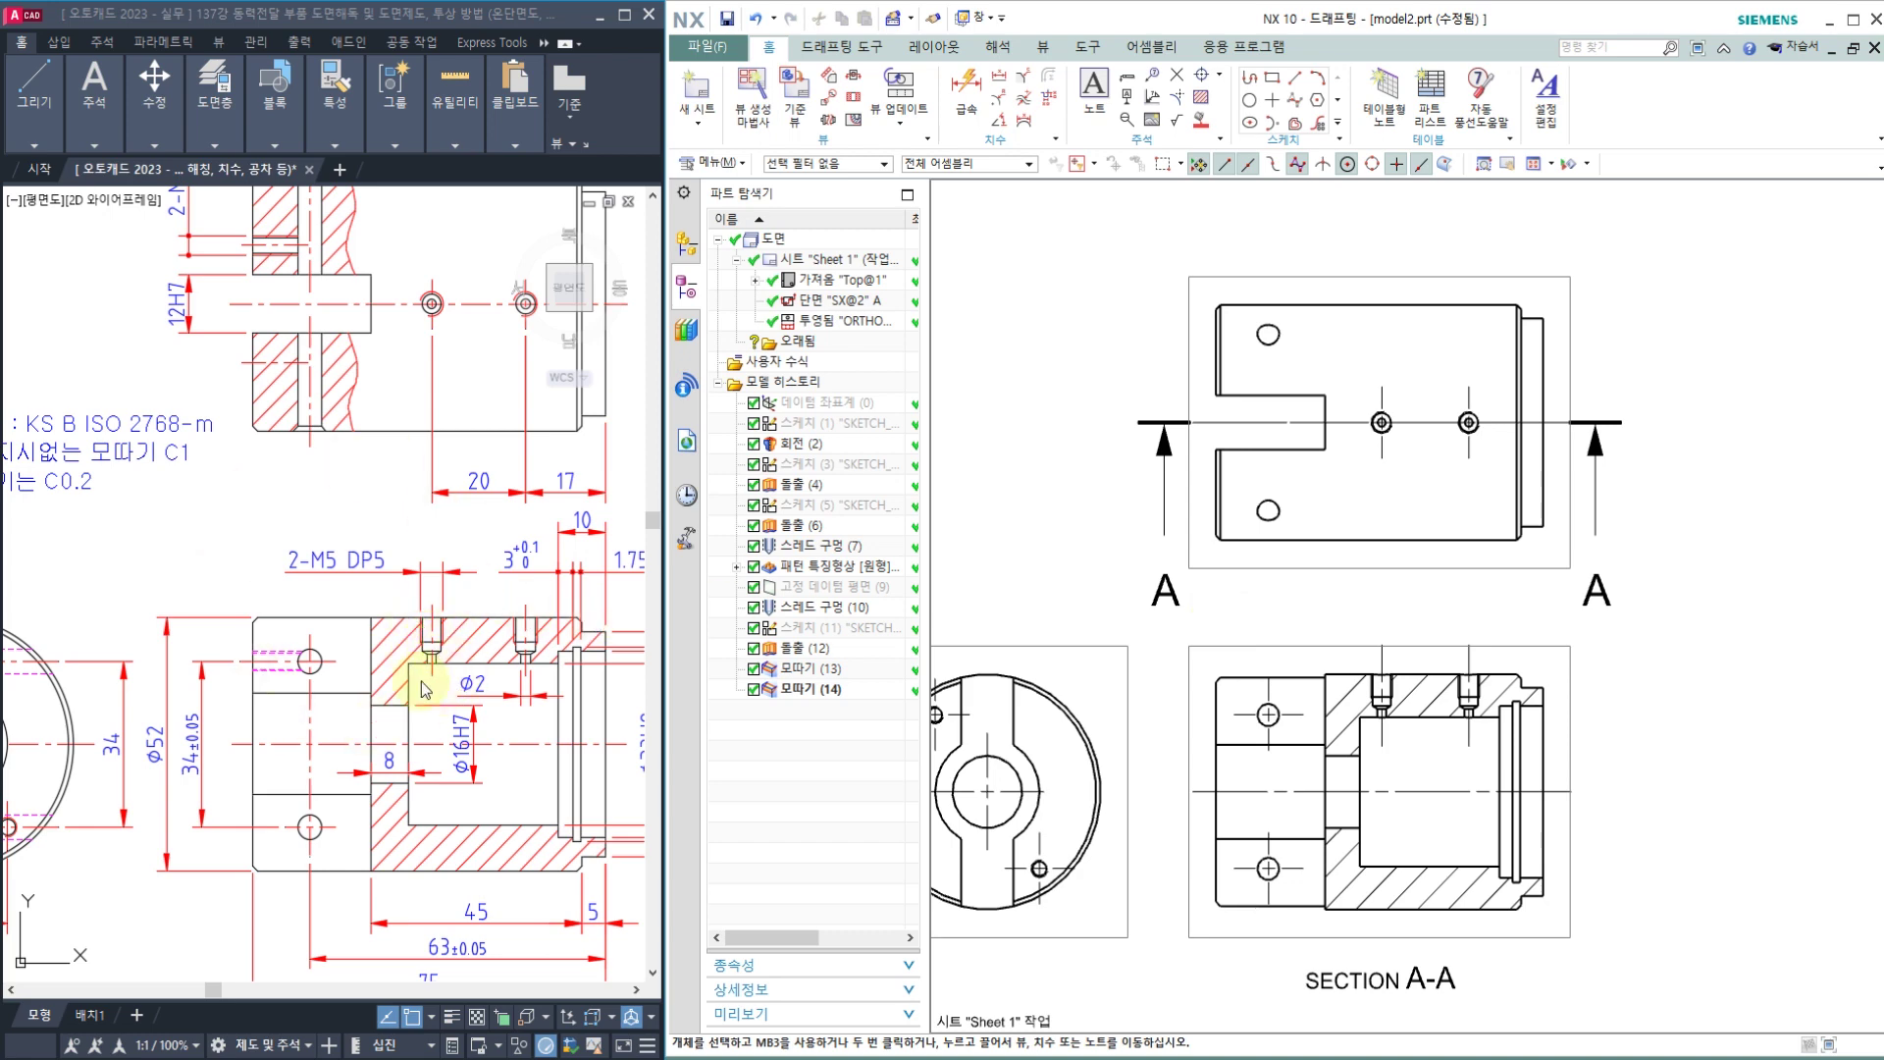
{"action": "mouse_move", "coordinate": [440, 751]}
{"action": "left_mouse_down"}
{"action": "mouse_move", "coordinate": [147, 574]}
{"action": "mouse_move", "coordinate": [633, 461]}
{"action": "mouse_move", "coordinate": [510, 856]}
{"action": "mouse_move", "coordinate": [255, 771]}
{"action": "left_mouse_up"}
{"action": "mouse_move", "coordinate": [194, 617]}
{"action": "left_mouse_down"}
{"action": "mouse_move", "coordinate": [526, 694]}
{"action": "mouse_move", "coordinate": [521, 740]}
{"action": "left_mouse_up"}
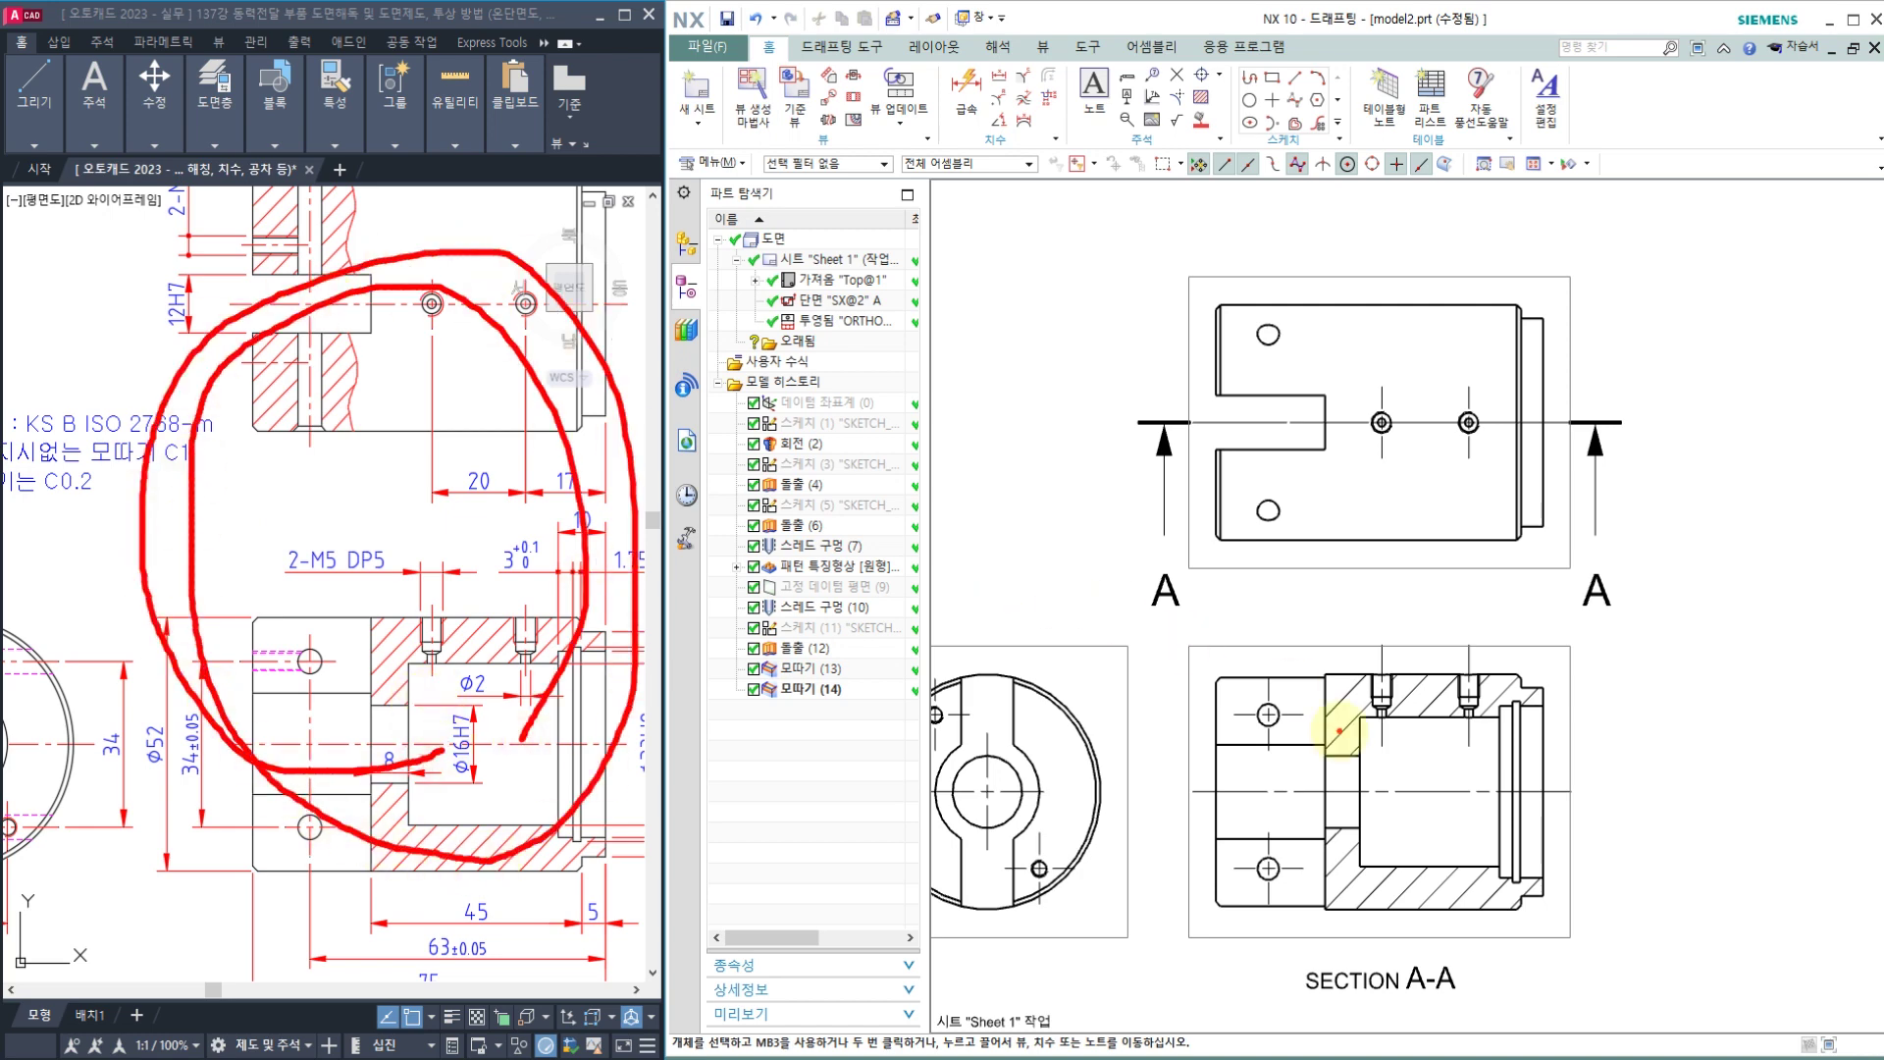
{"action": "mouse_move", "coordinate": [1420, 705]}
{"action": "left_mouse_down"}
{"action": "mouse_move", "coordinate": [1349, 677]}
{"action": "mouse_move", "coordinate": [1490, 696]}
{"action": "left_mouse_up"}
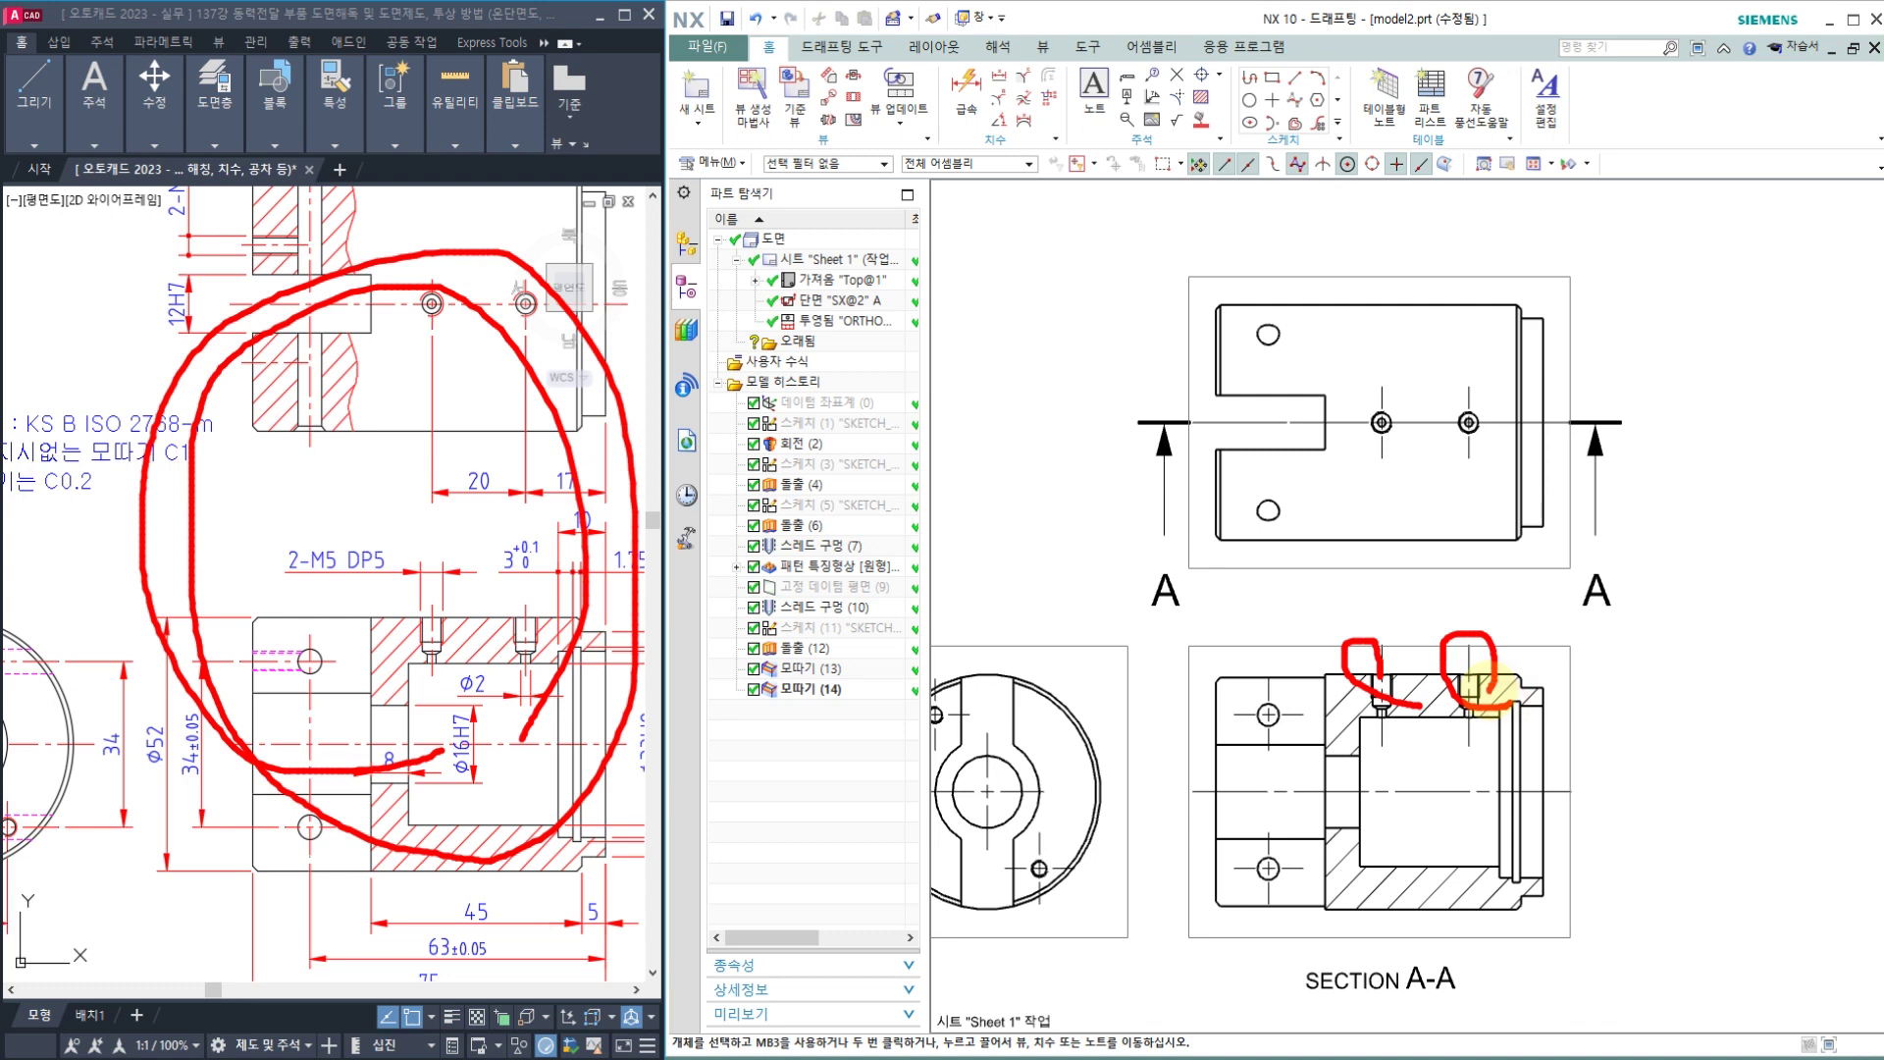
{"action": "mouse_move", "coordinate": [1501, 630]}
{"action": "left_mouse_down"}
{"action": "mouse_move", "coordinate": [1647, 564]}
{"action": "mouse_move", "coordinate": [1631, 598]}
{"action": "left_mouse_up"}
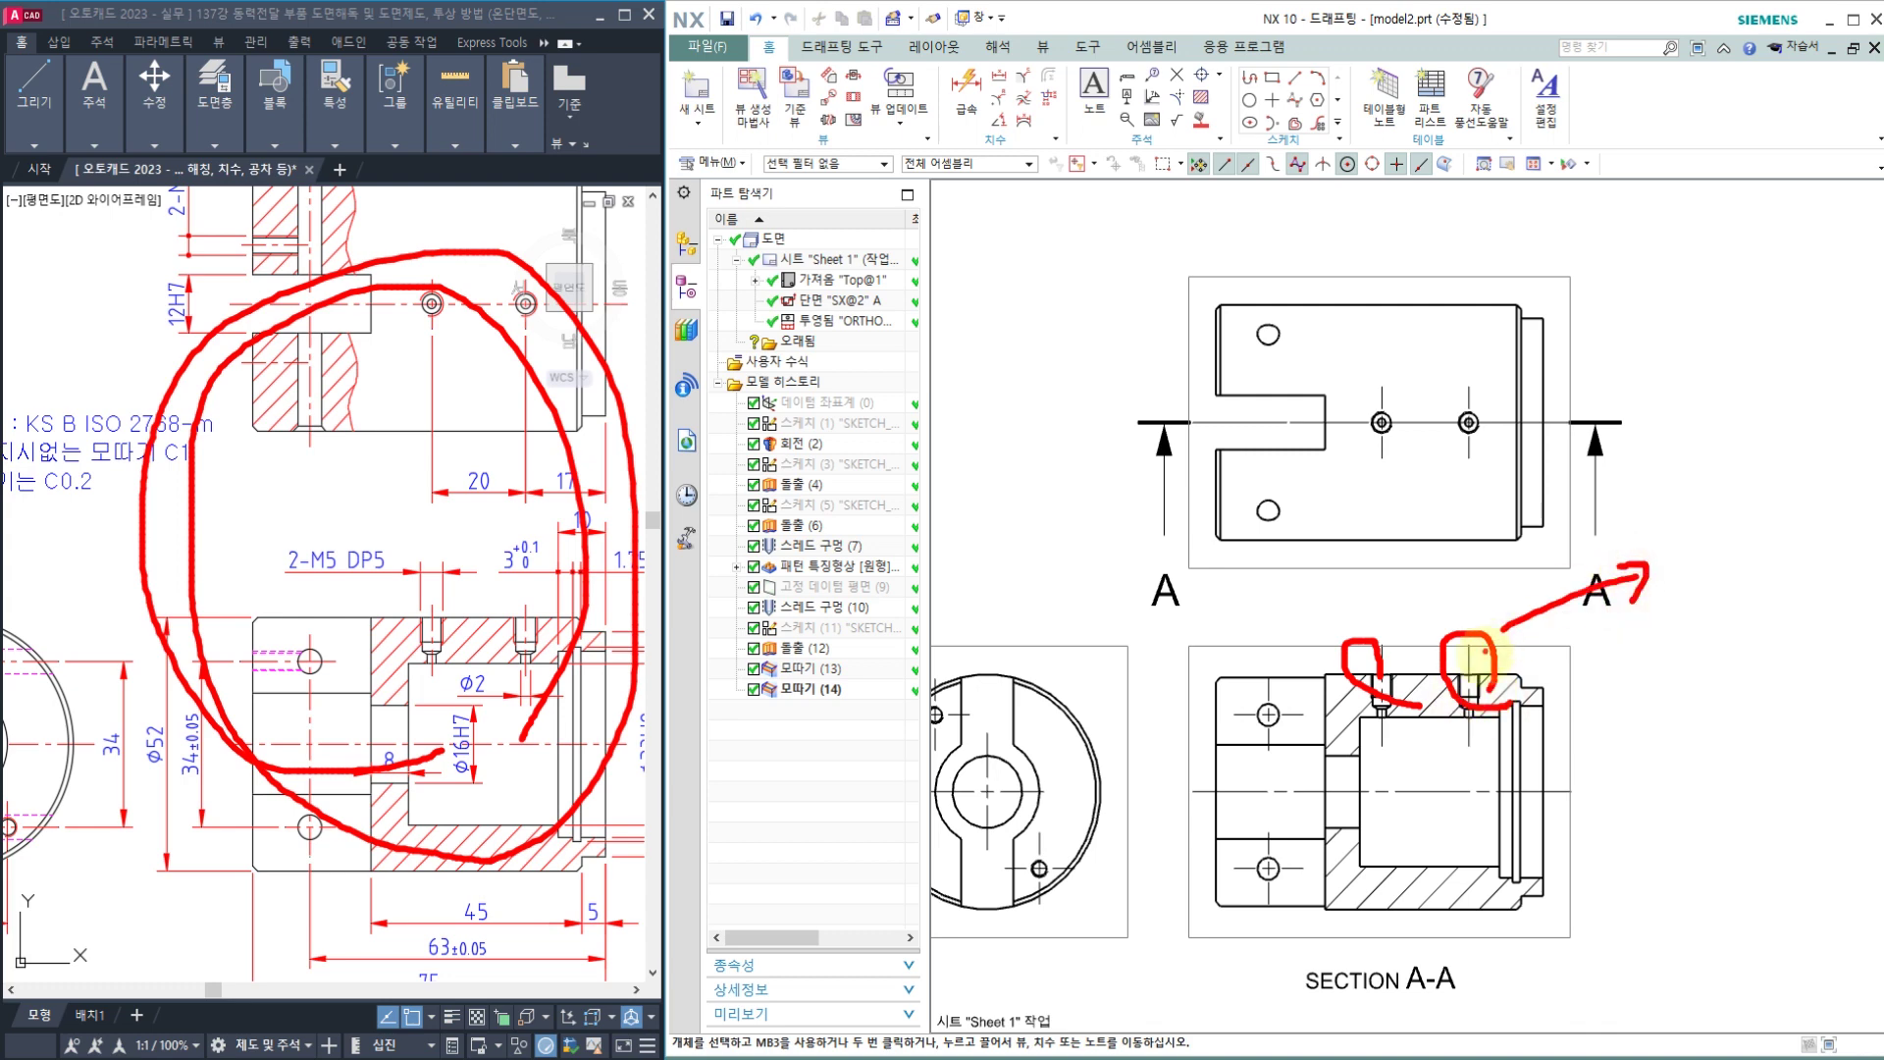
{"action": "left_click_drag", "start_coordinate": [1483, 656], "coordinate": [1641, 629]}
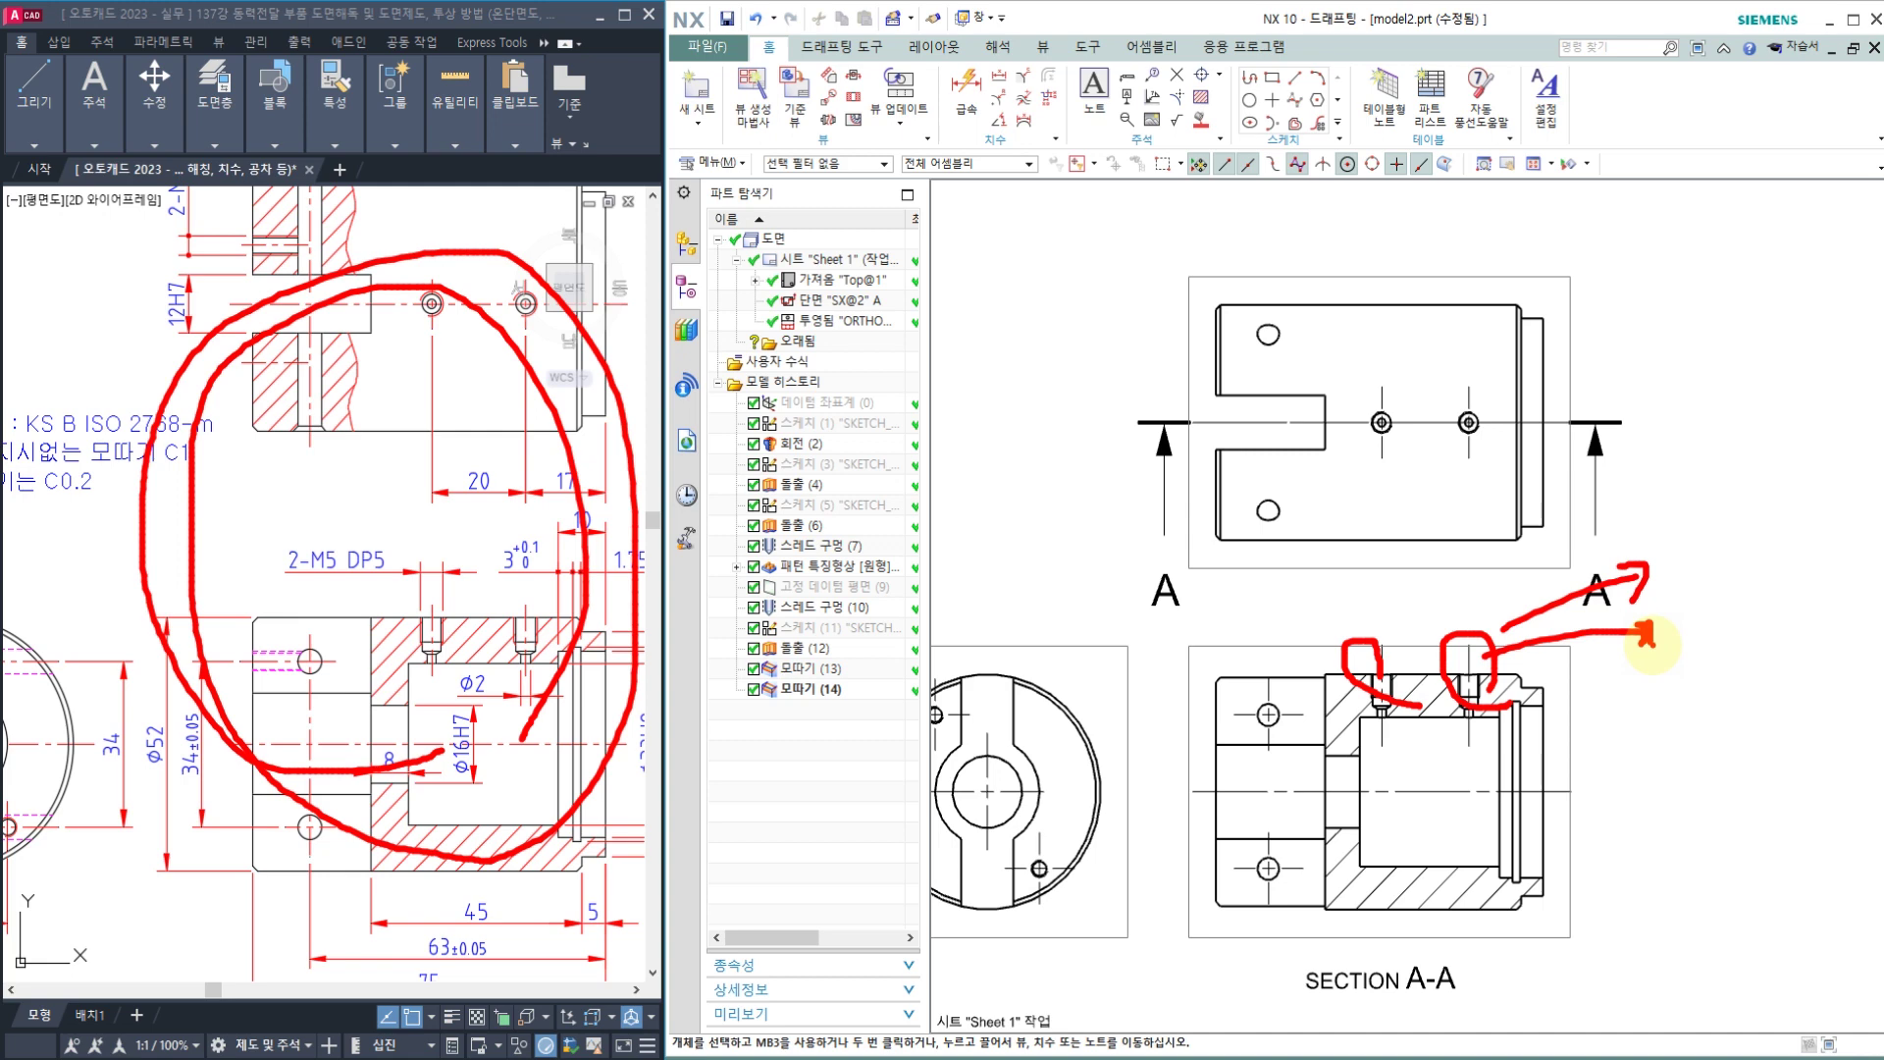
{"action": "key", "text": "ctrl+2"}
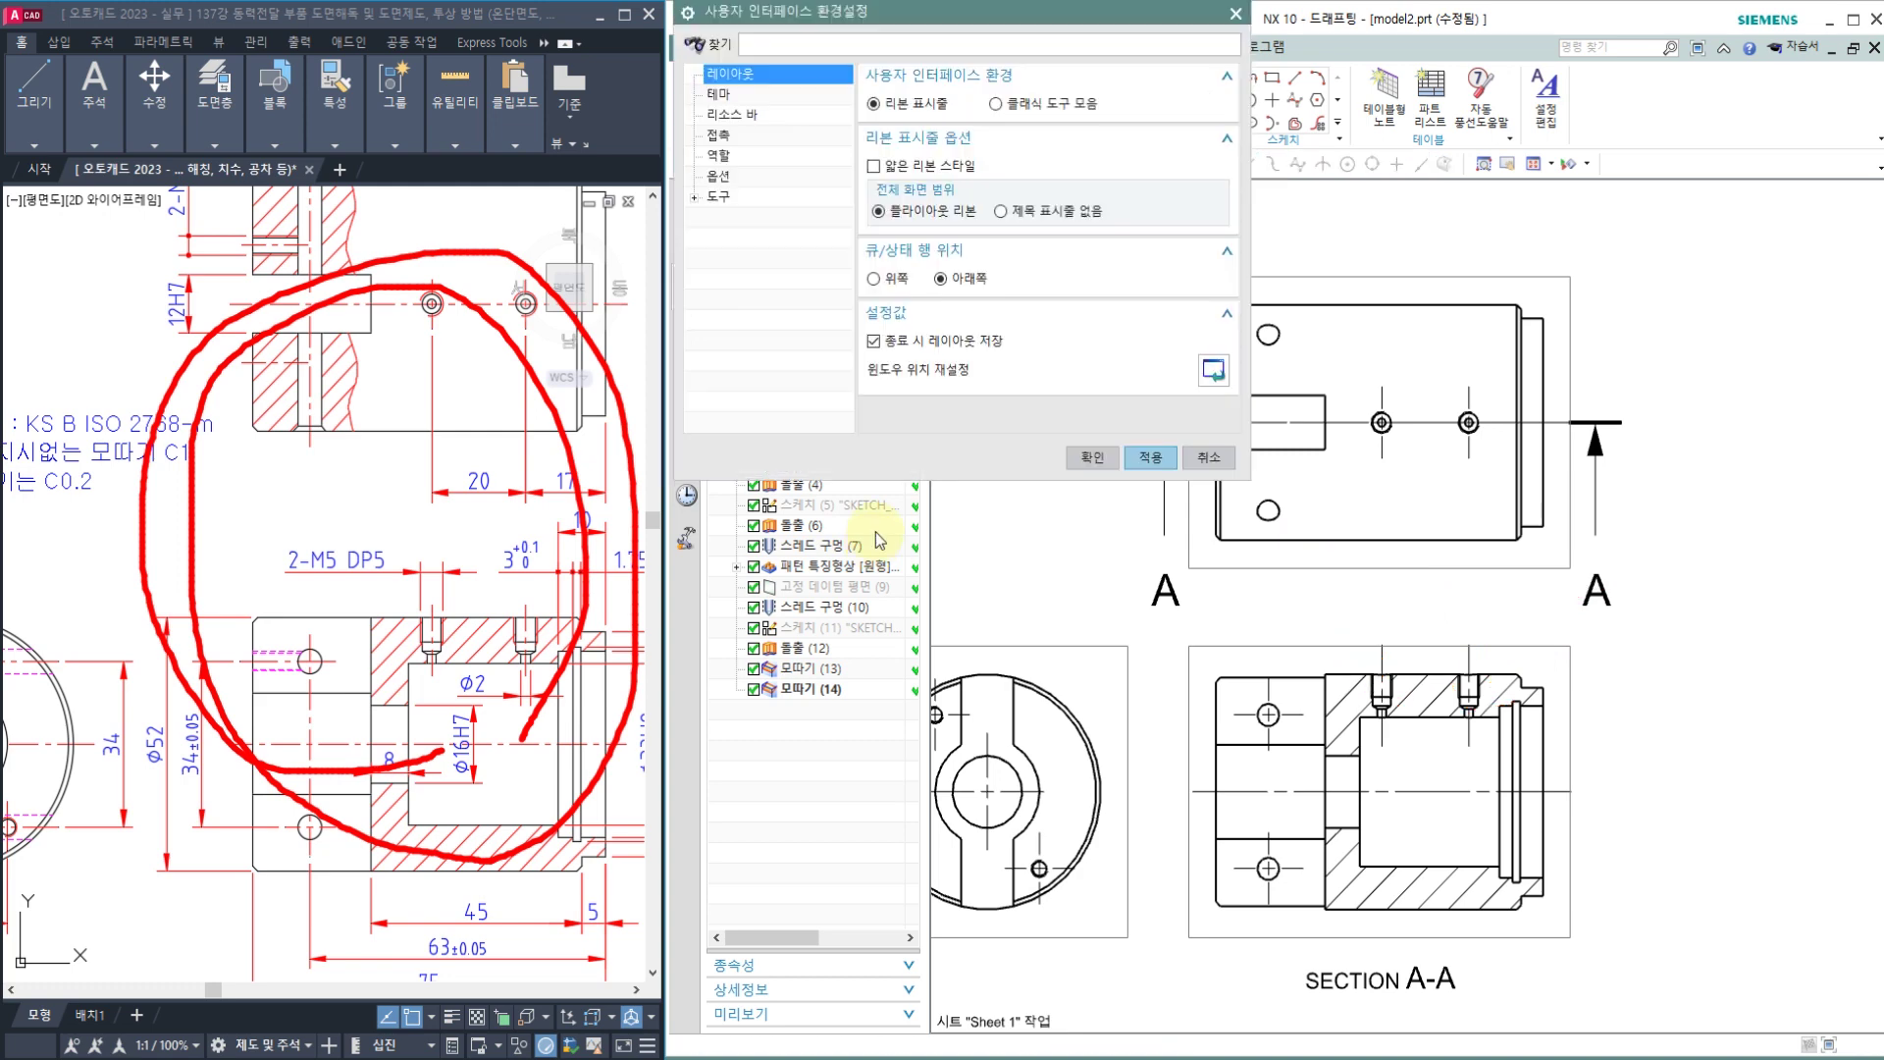
{"action": "key", "text": "Escape"}
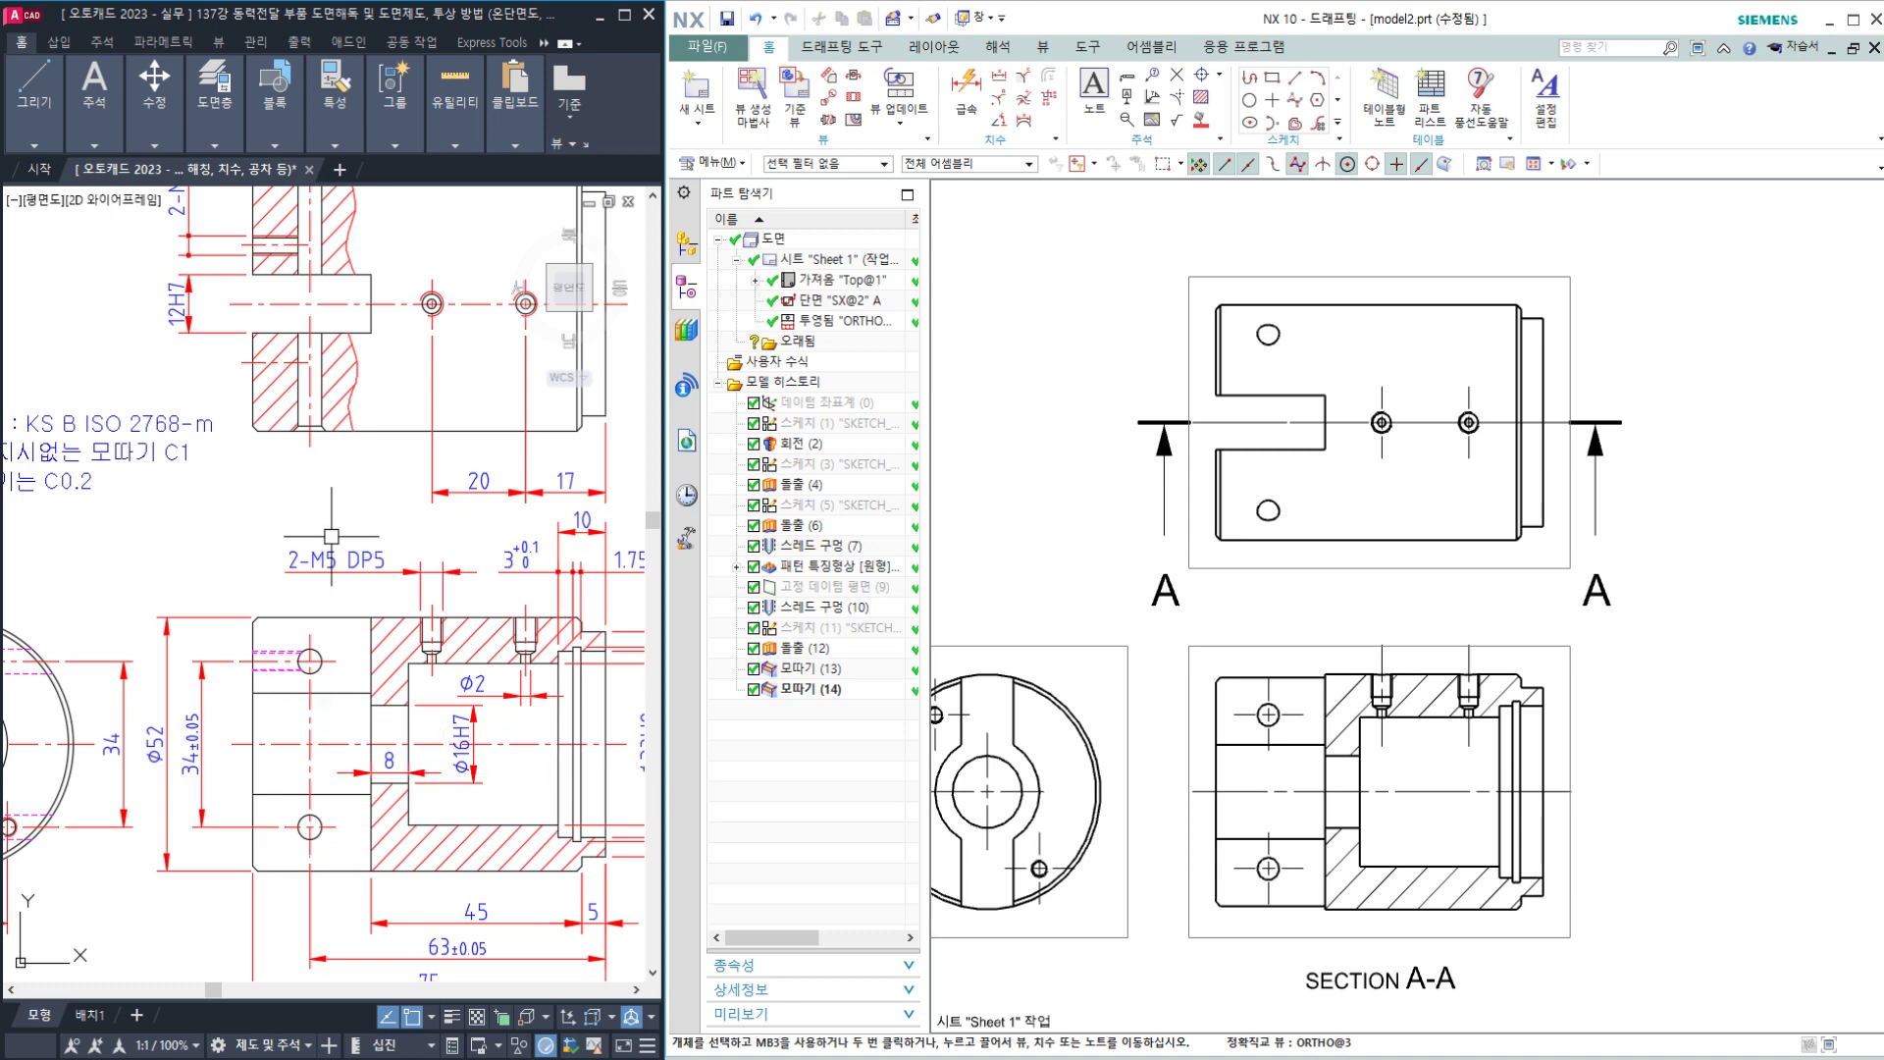
Step: Compare the overall layout of the three NX drafting views with the complete AutoCAD drawing
{"action": "scroll", "coordinate": [1133, 574], "scroll_direction": "down", "scroll_amount": 1}
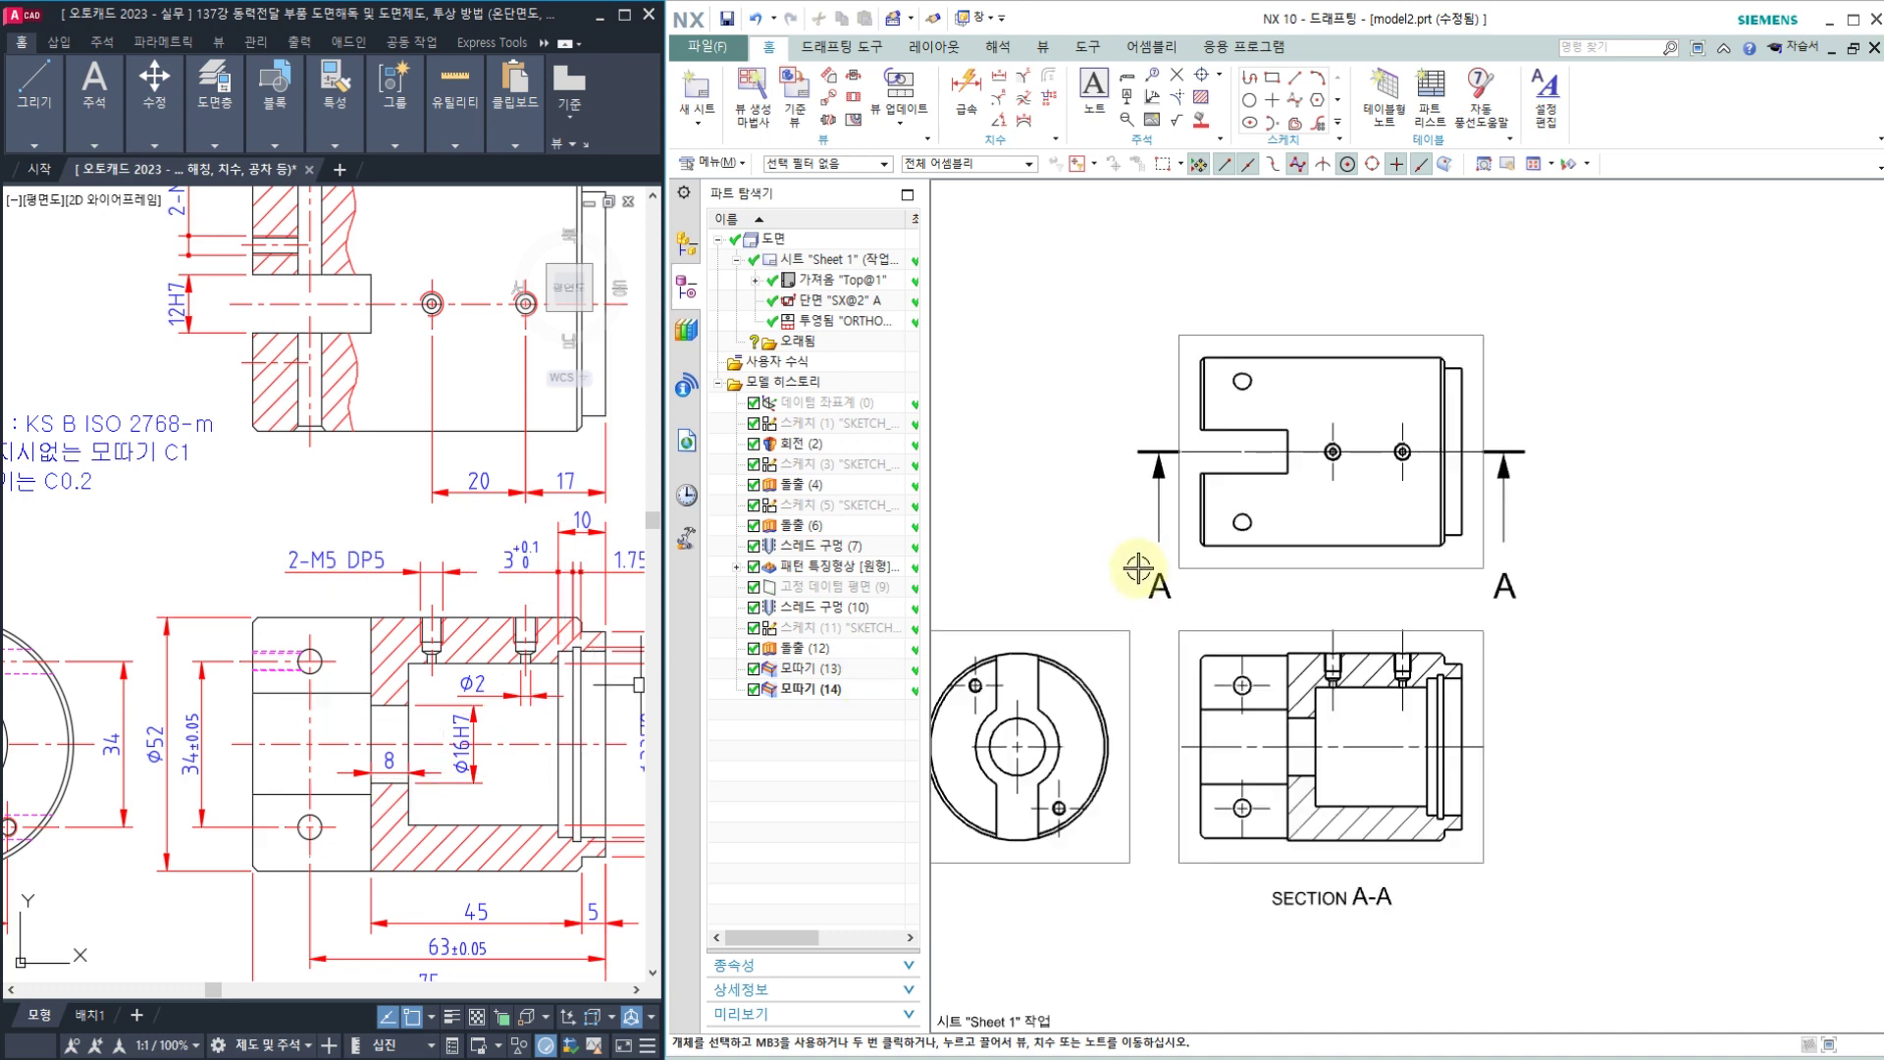
{"action": "scroll", "coordinate": [1114, 546], "scroll_direction": "up", "scroll_amount": 2}
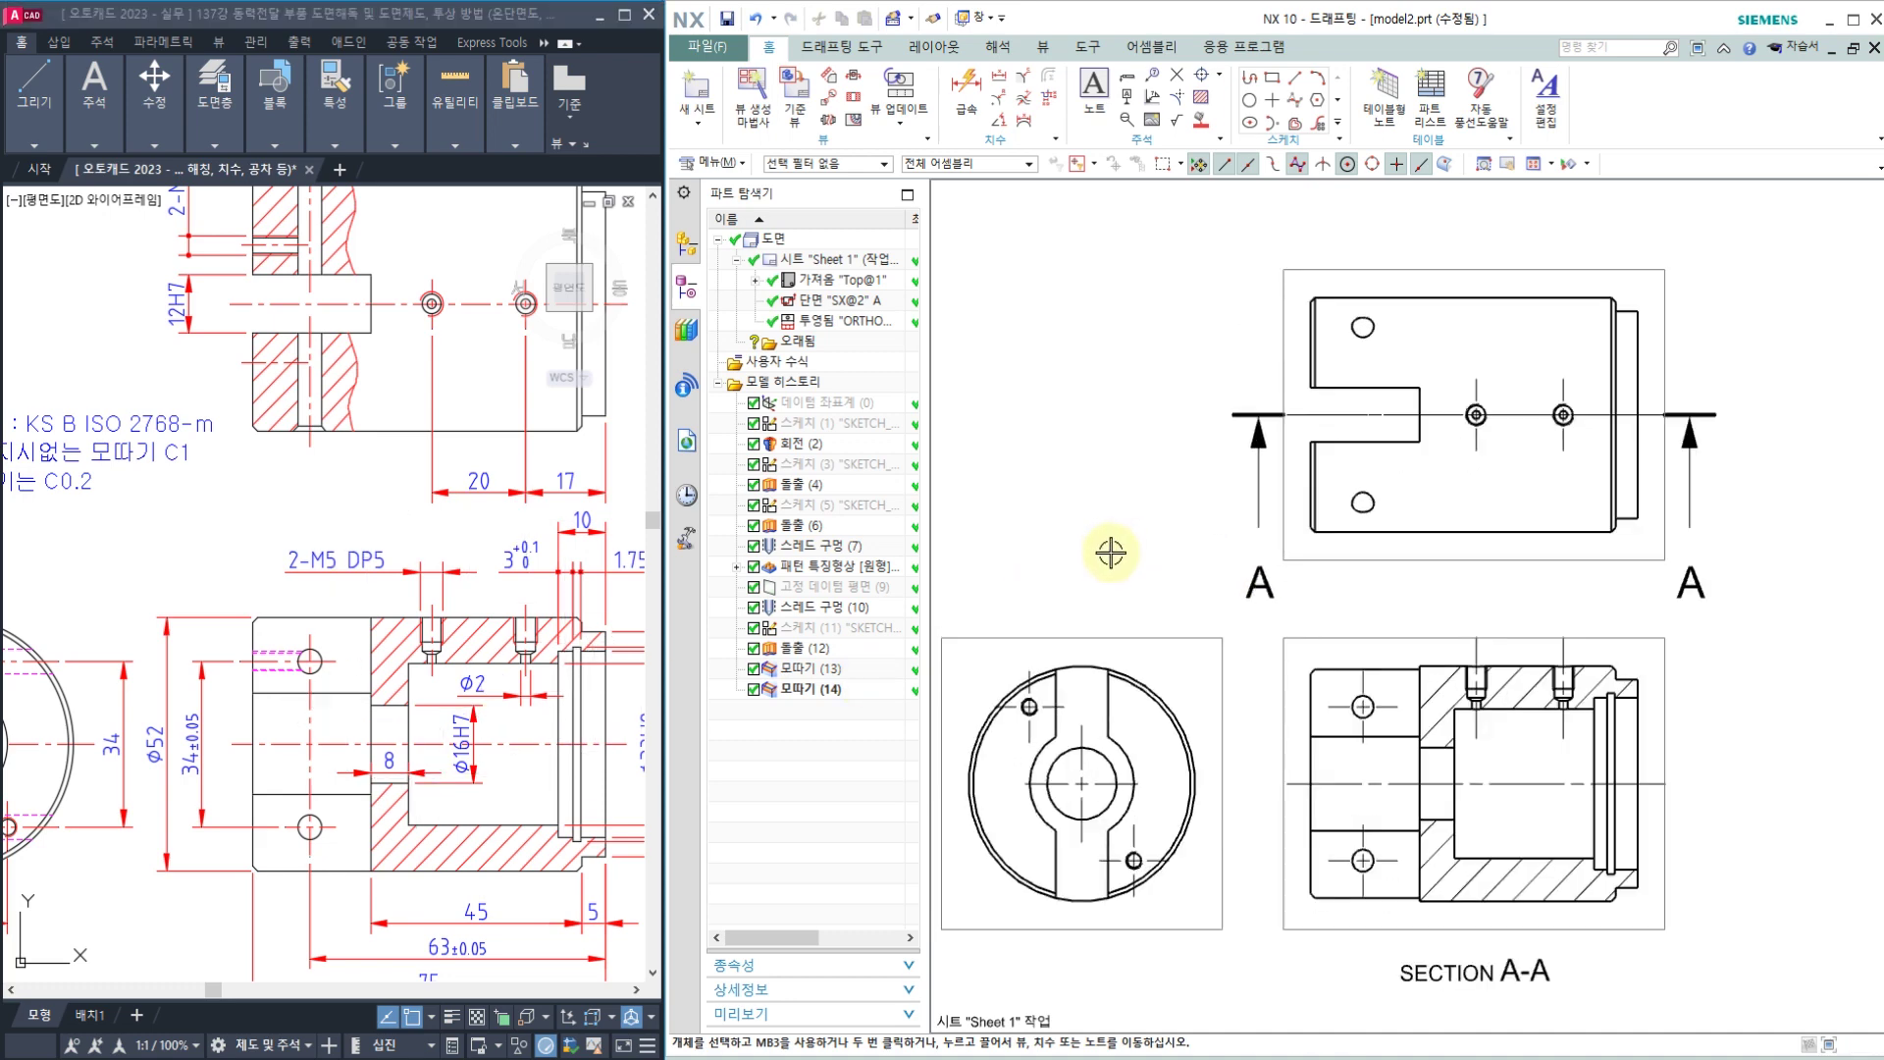
{"action": "middle_click_drag", "start_coordinate": [269, 504], "coordinate": [432, 593]}
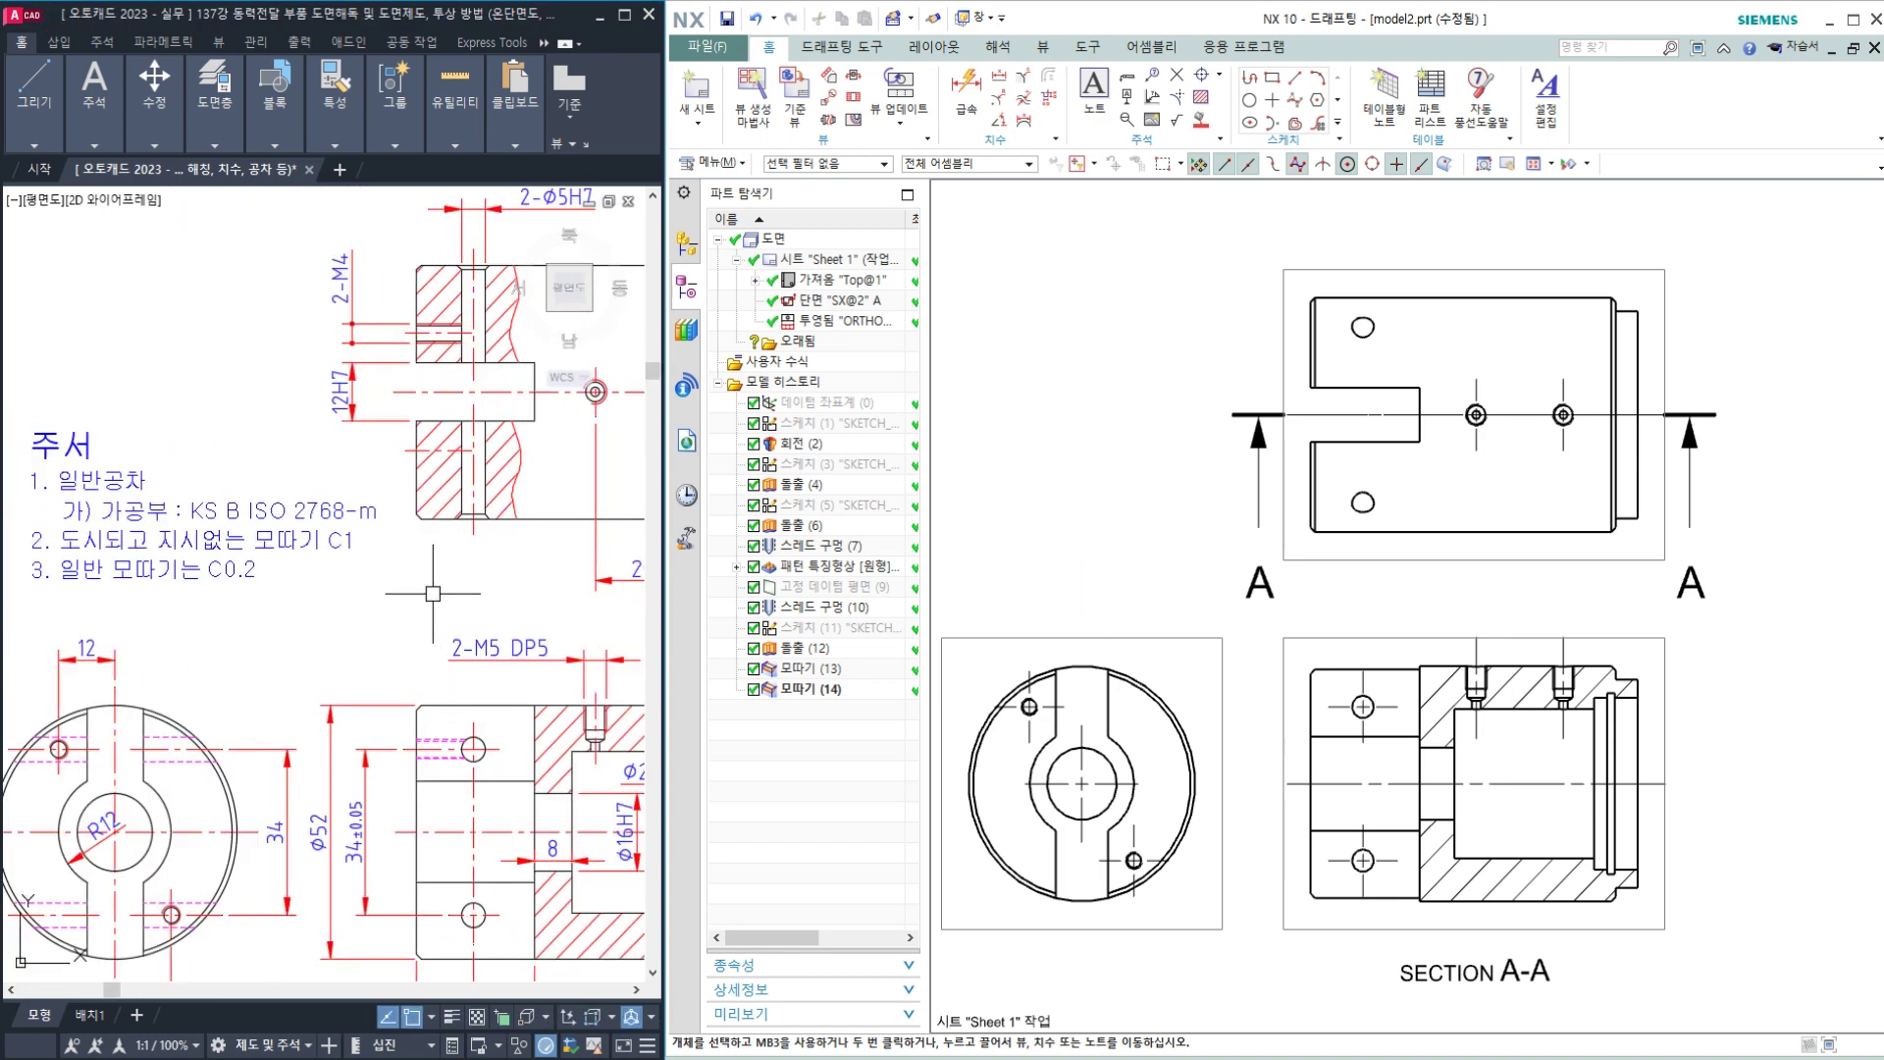
{"action": "scroll", "coordinate": [118, 508], "scroll_direction": "down", "scroll_amount": 1}
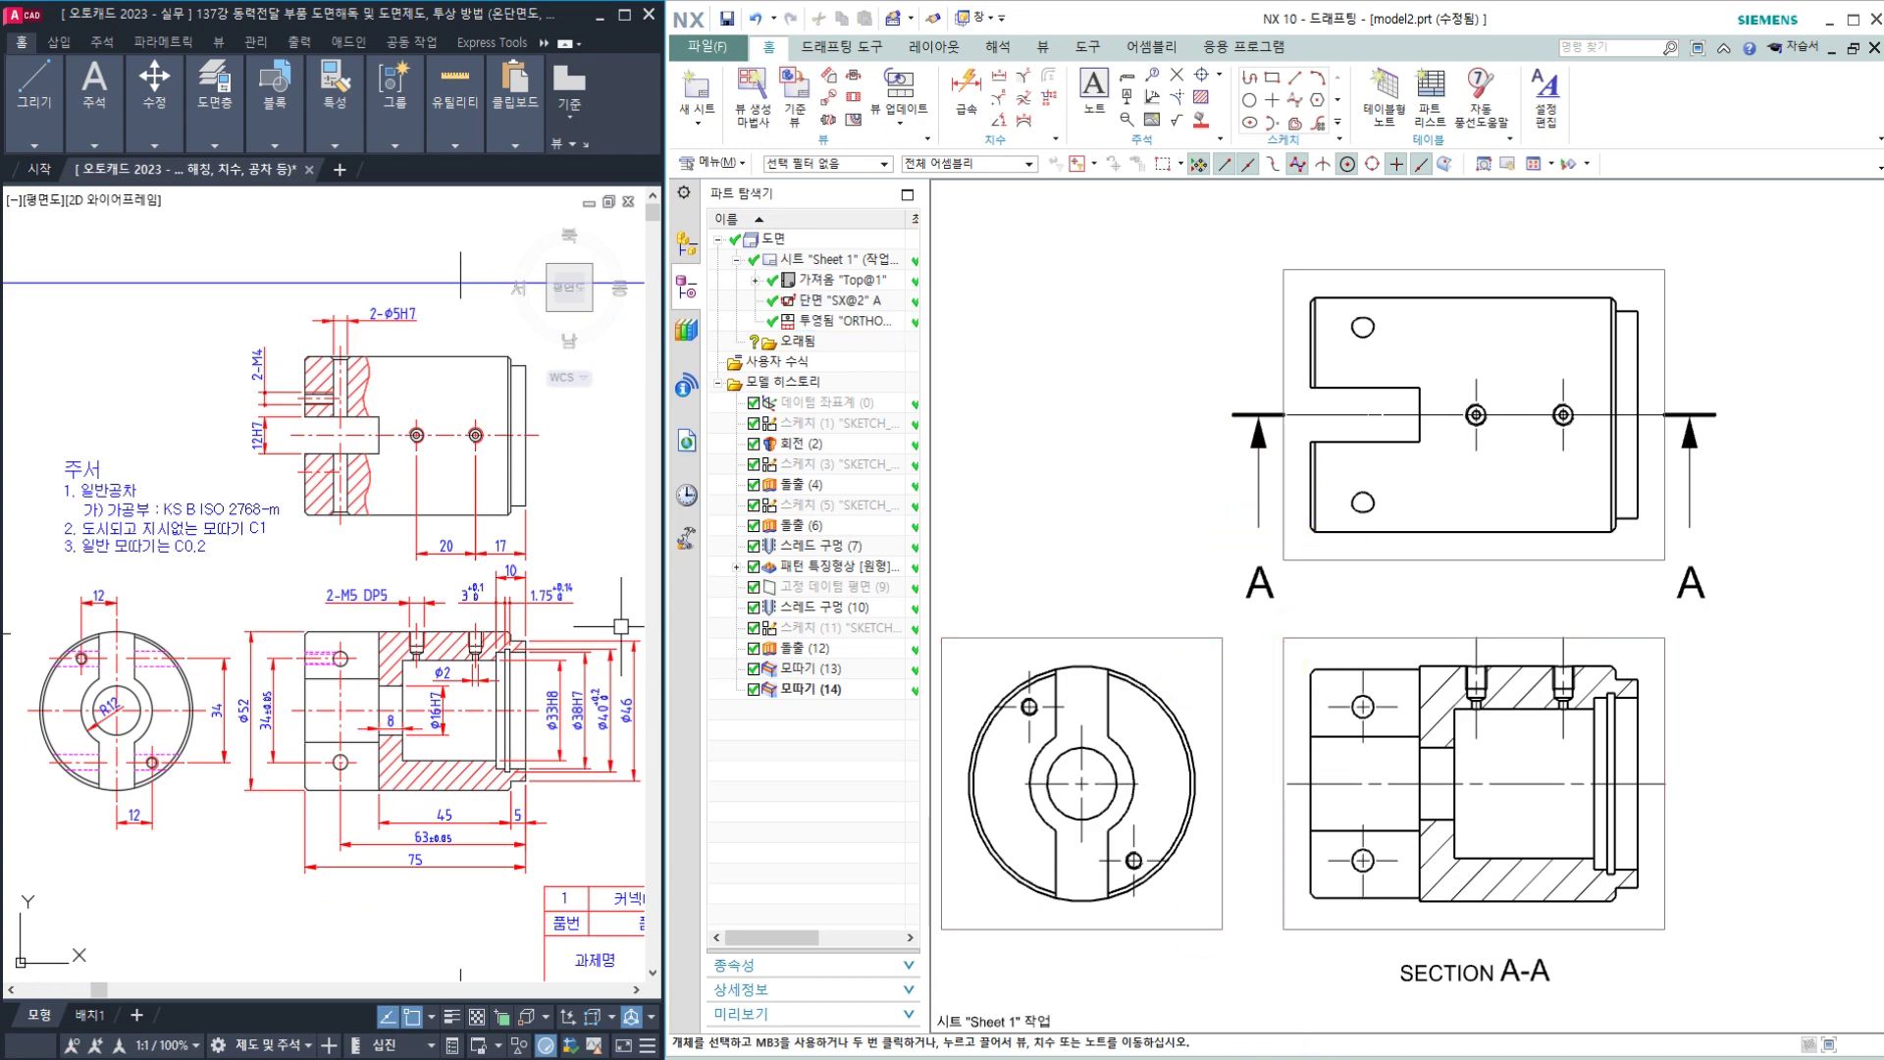
Step: Switch to the Notepad lesson notes and review the work description's line on revolve, extrude, threaded holes, pattern feature, chamfer and drafting with full section
{"action": "left_click", "coordinate": [1187, 1059]}
{"action": "left_click", "coordinate": [202, 135]}
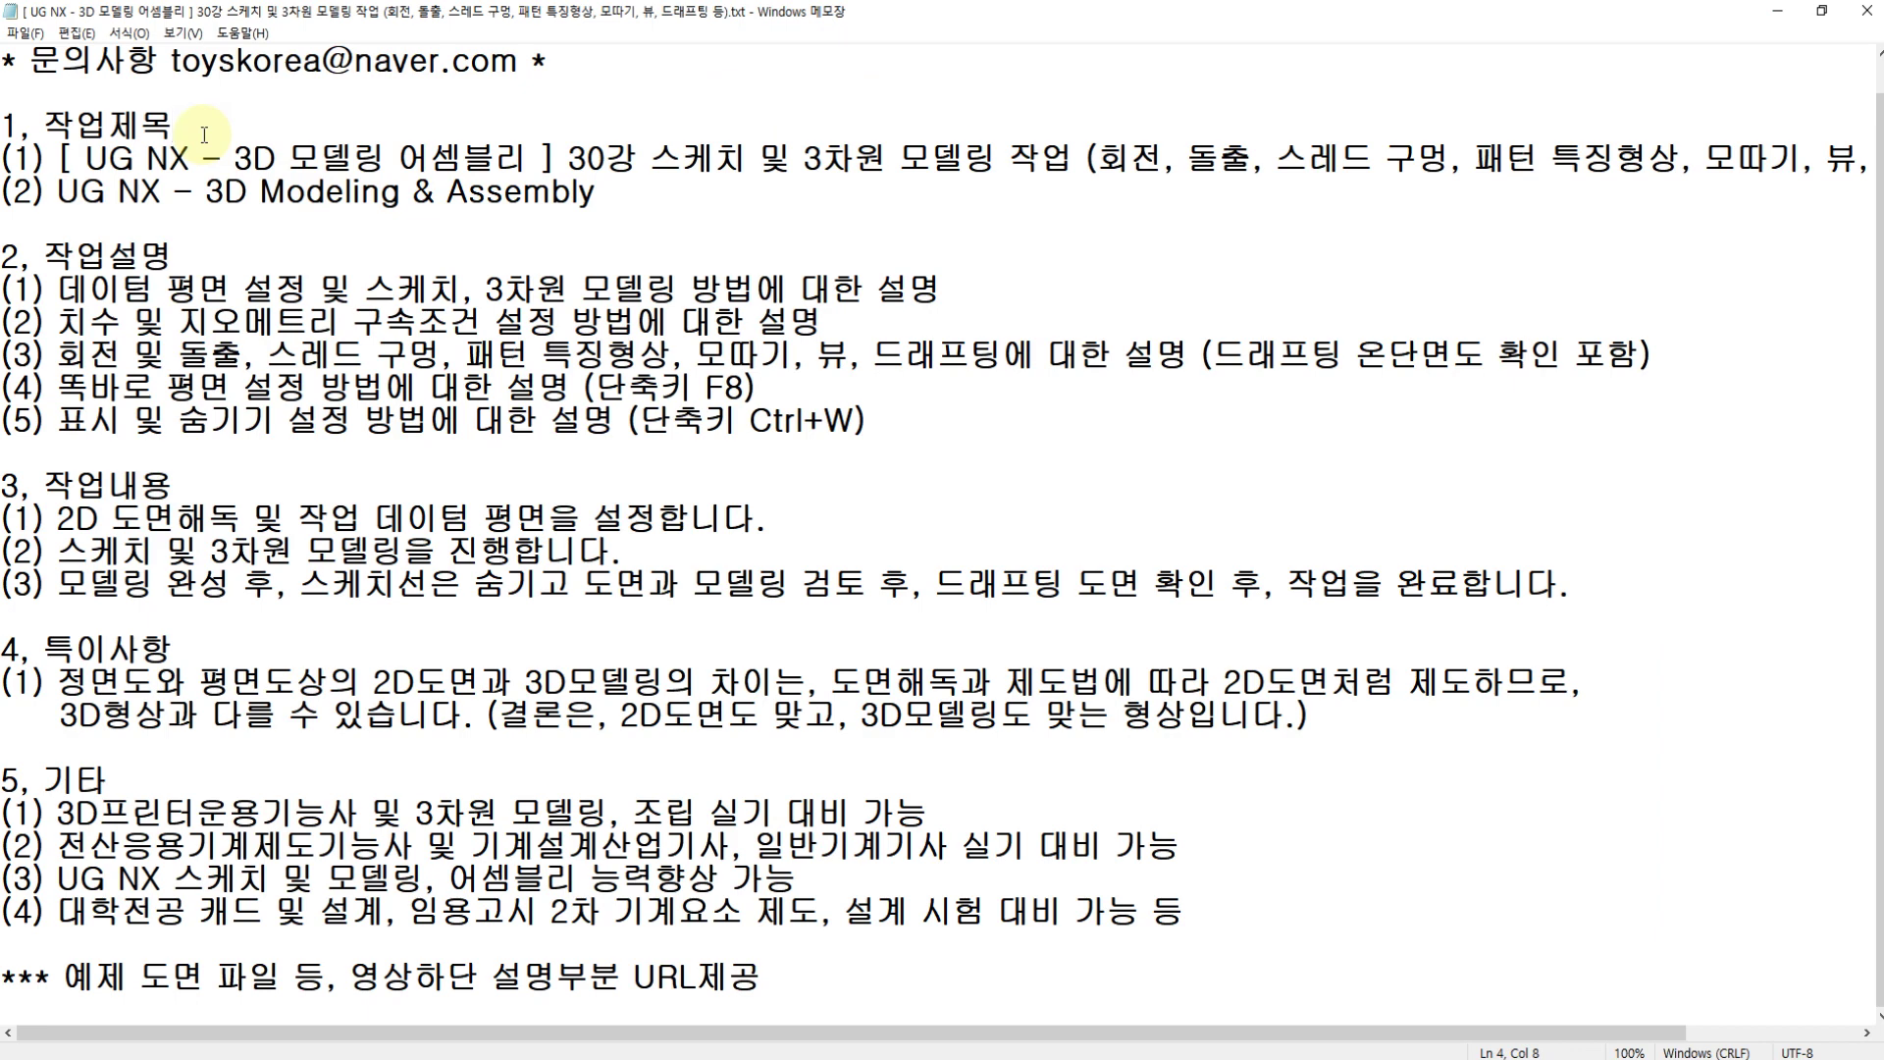
{"action": "left_click", "coordinate": [116, 355]}
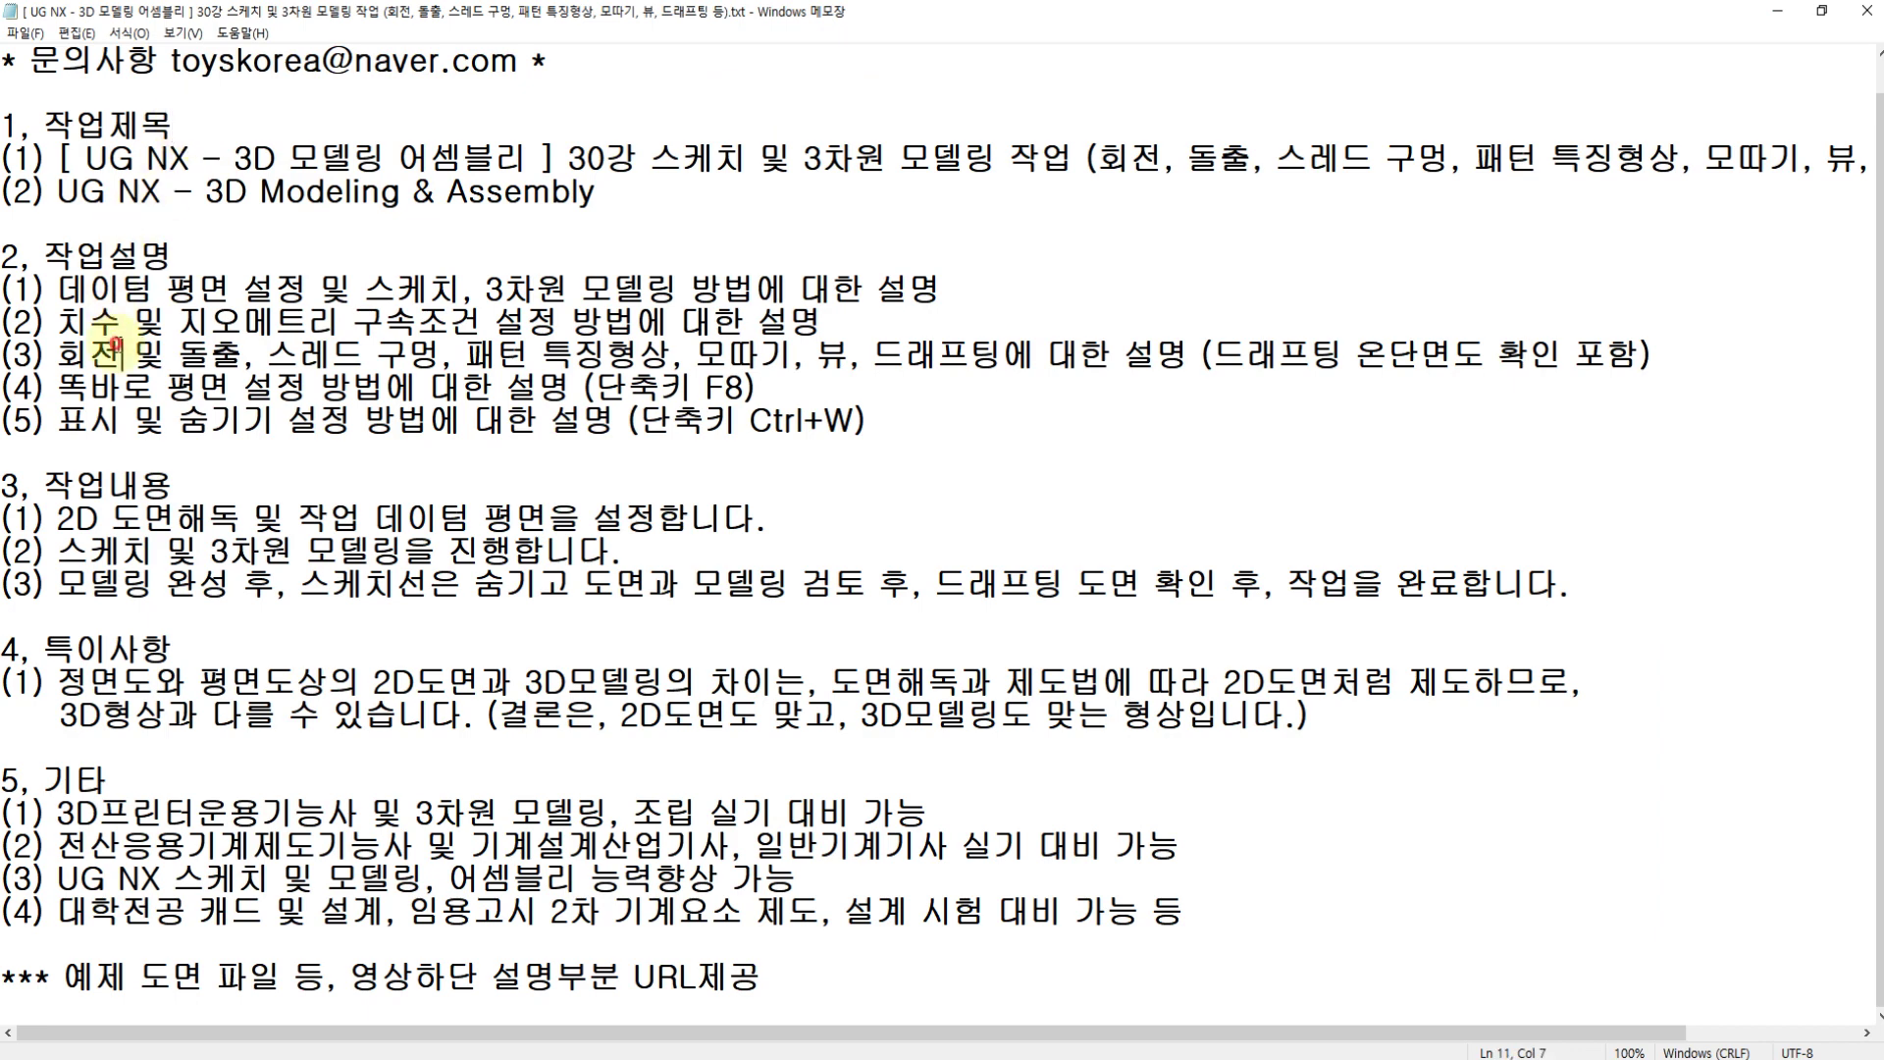
{"action": "left_click", "coordinate": [213, 357]}
{"action": "left_click", "coordinate": [419, 358]}
{"action": "left_click", "coordinate": [668, 355]}
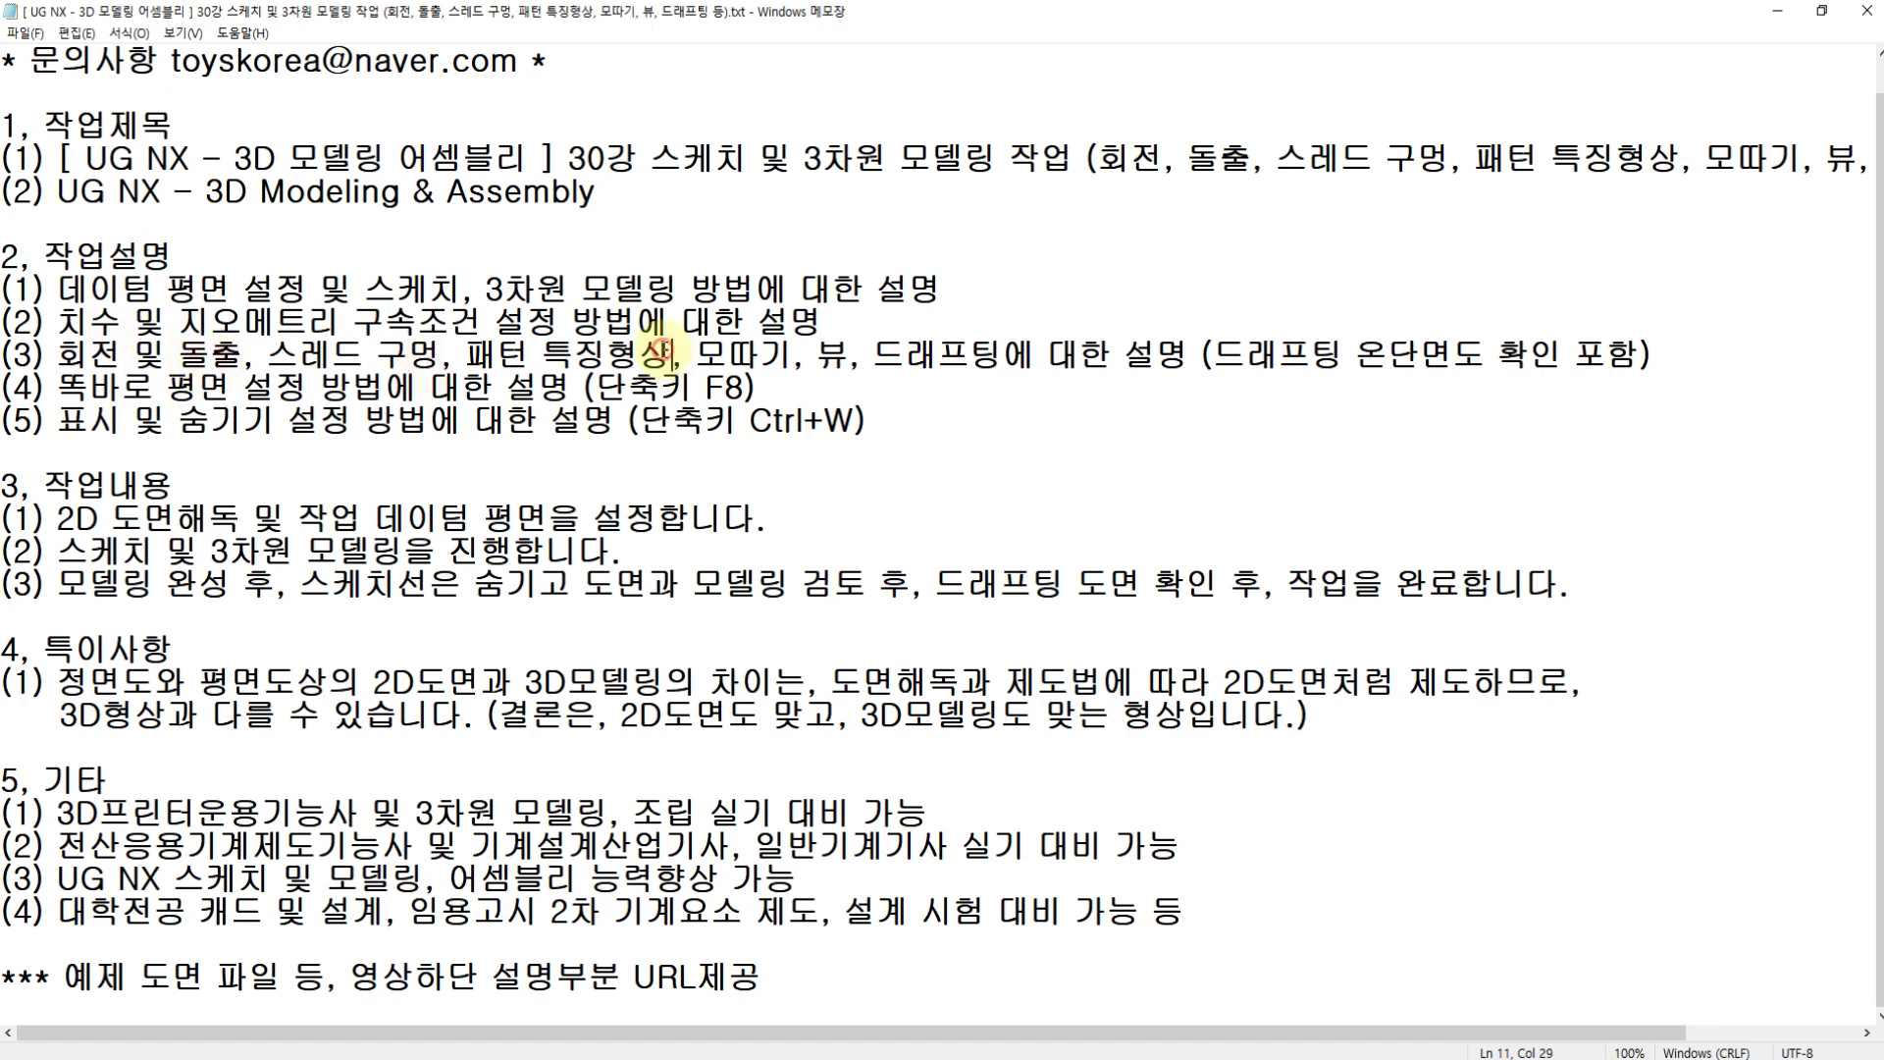
{"action": "left_click", "coordinate": [969, 355]}
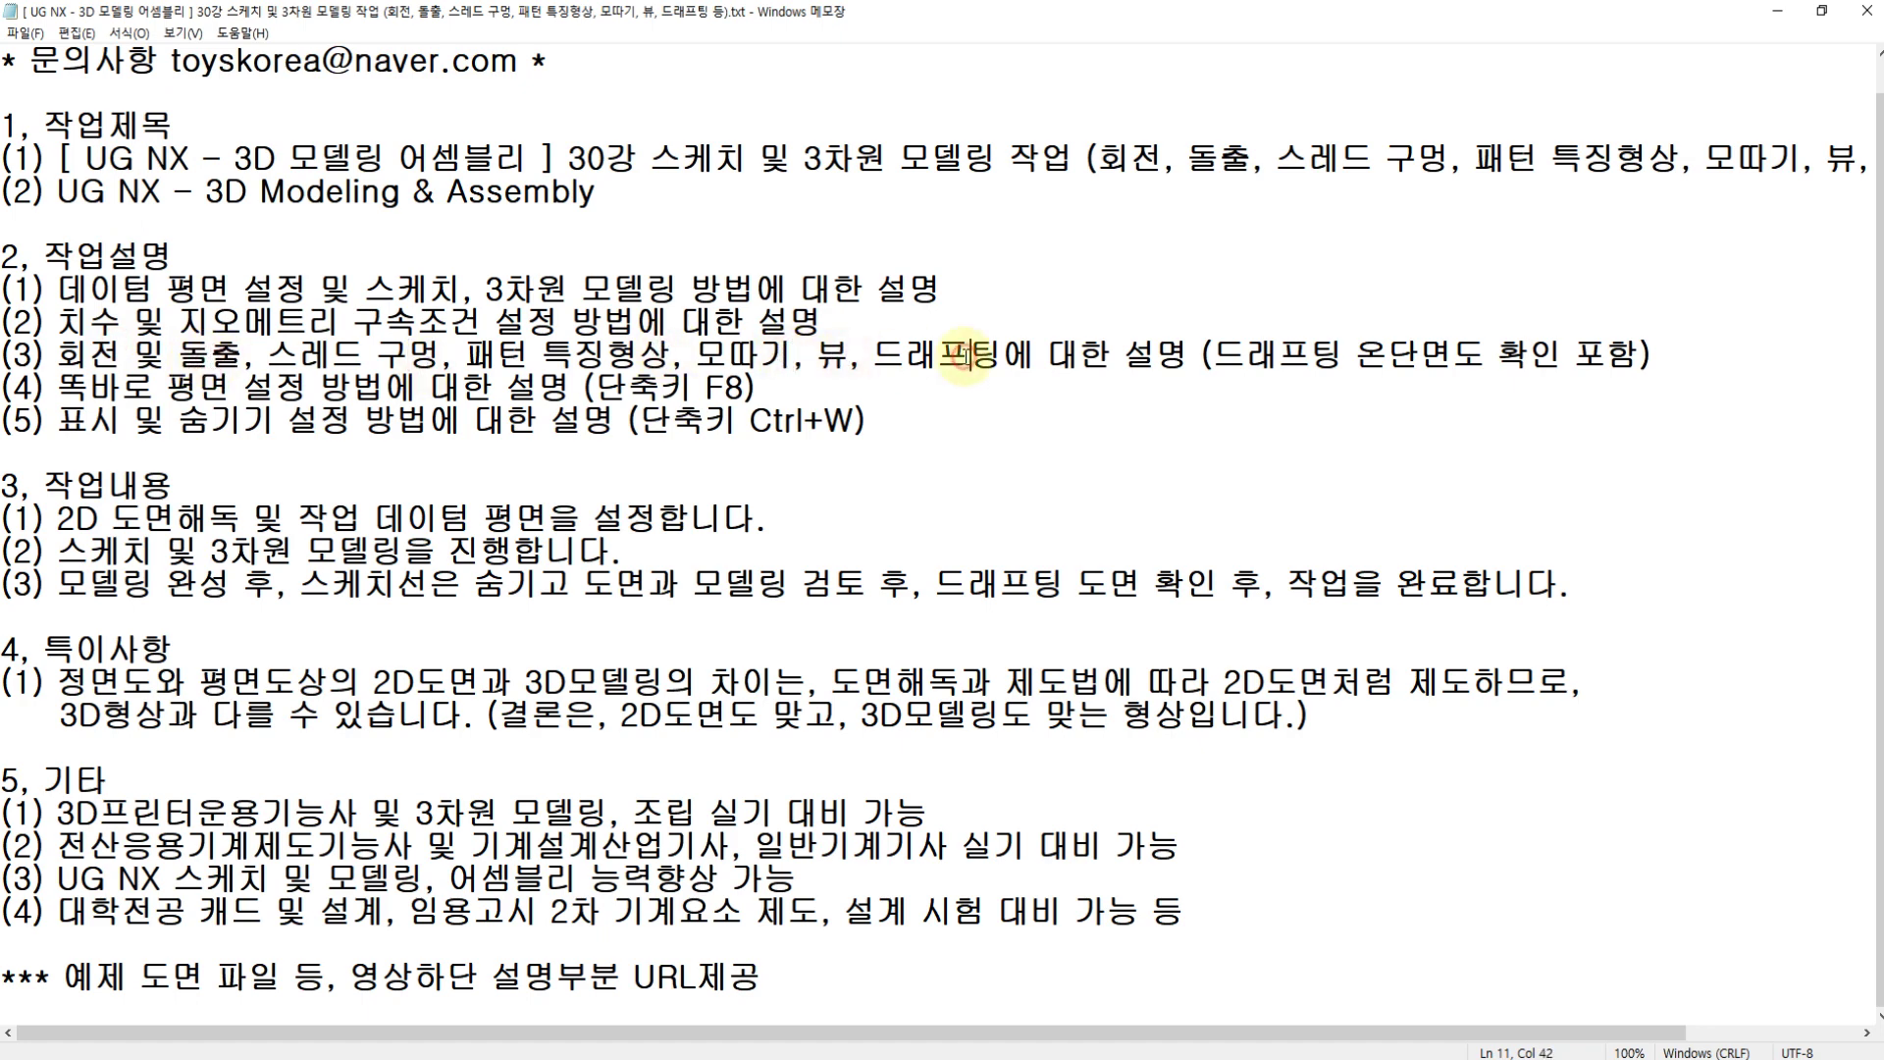
{"action": "left_click_drag", "start_coordinate": [1366, 366], "coordinate": [1562, 368]}
Step: Switch back to NX and examine the full section view A-A up close
{"action": "left_click", "coordinate": [775, 1059]}
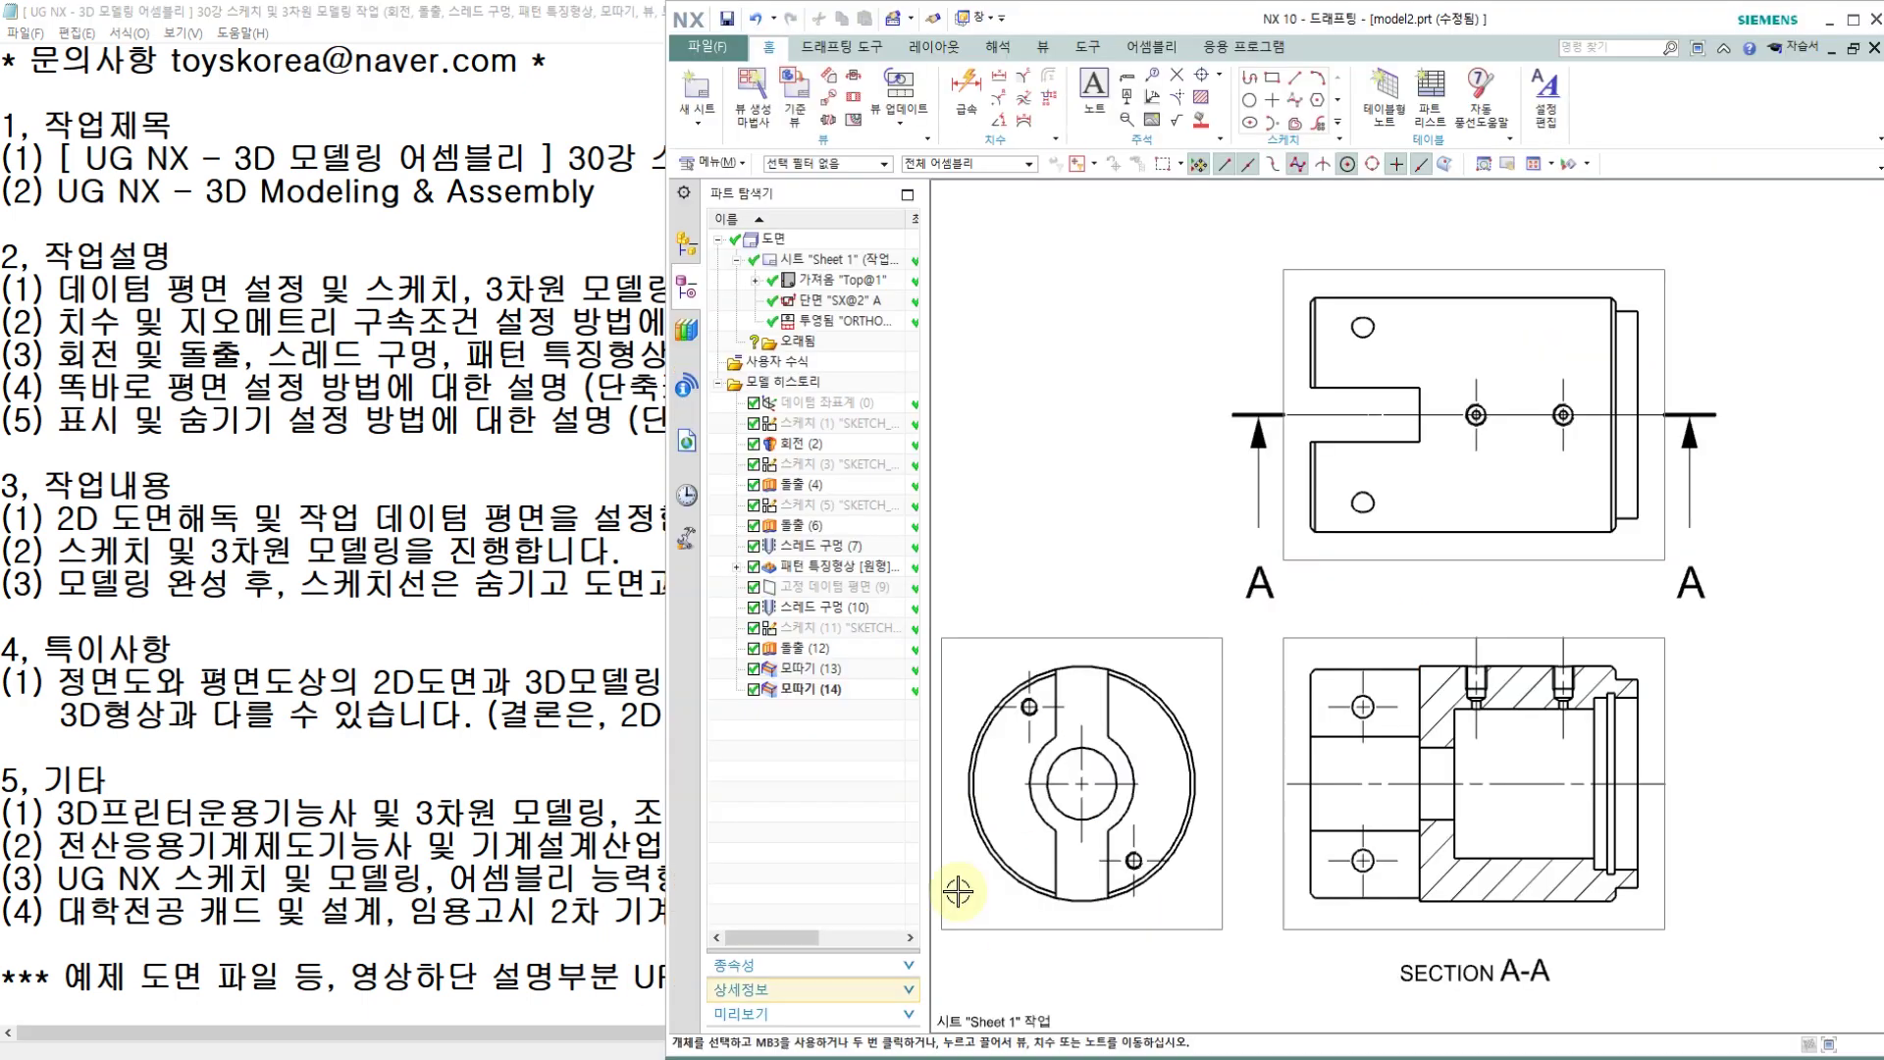
{"action": "middle_click_drag", "start_coordinate": [1470, 758], "coordinate": [1408, 722], "text": "shift"}
{"action": "scroll", "coordinate": [1427, 721], "scroll_direction": "up", "scroll_amount": 2}
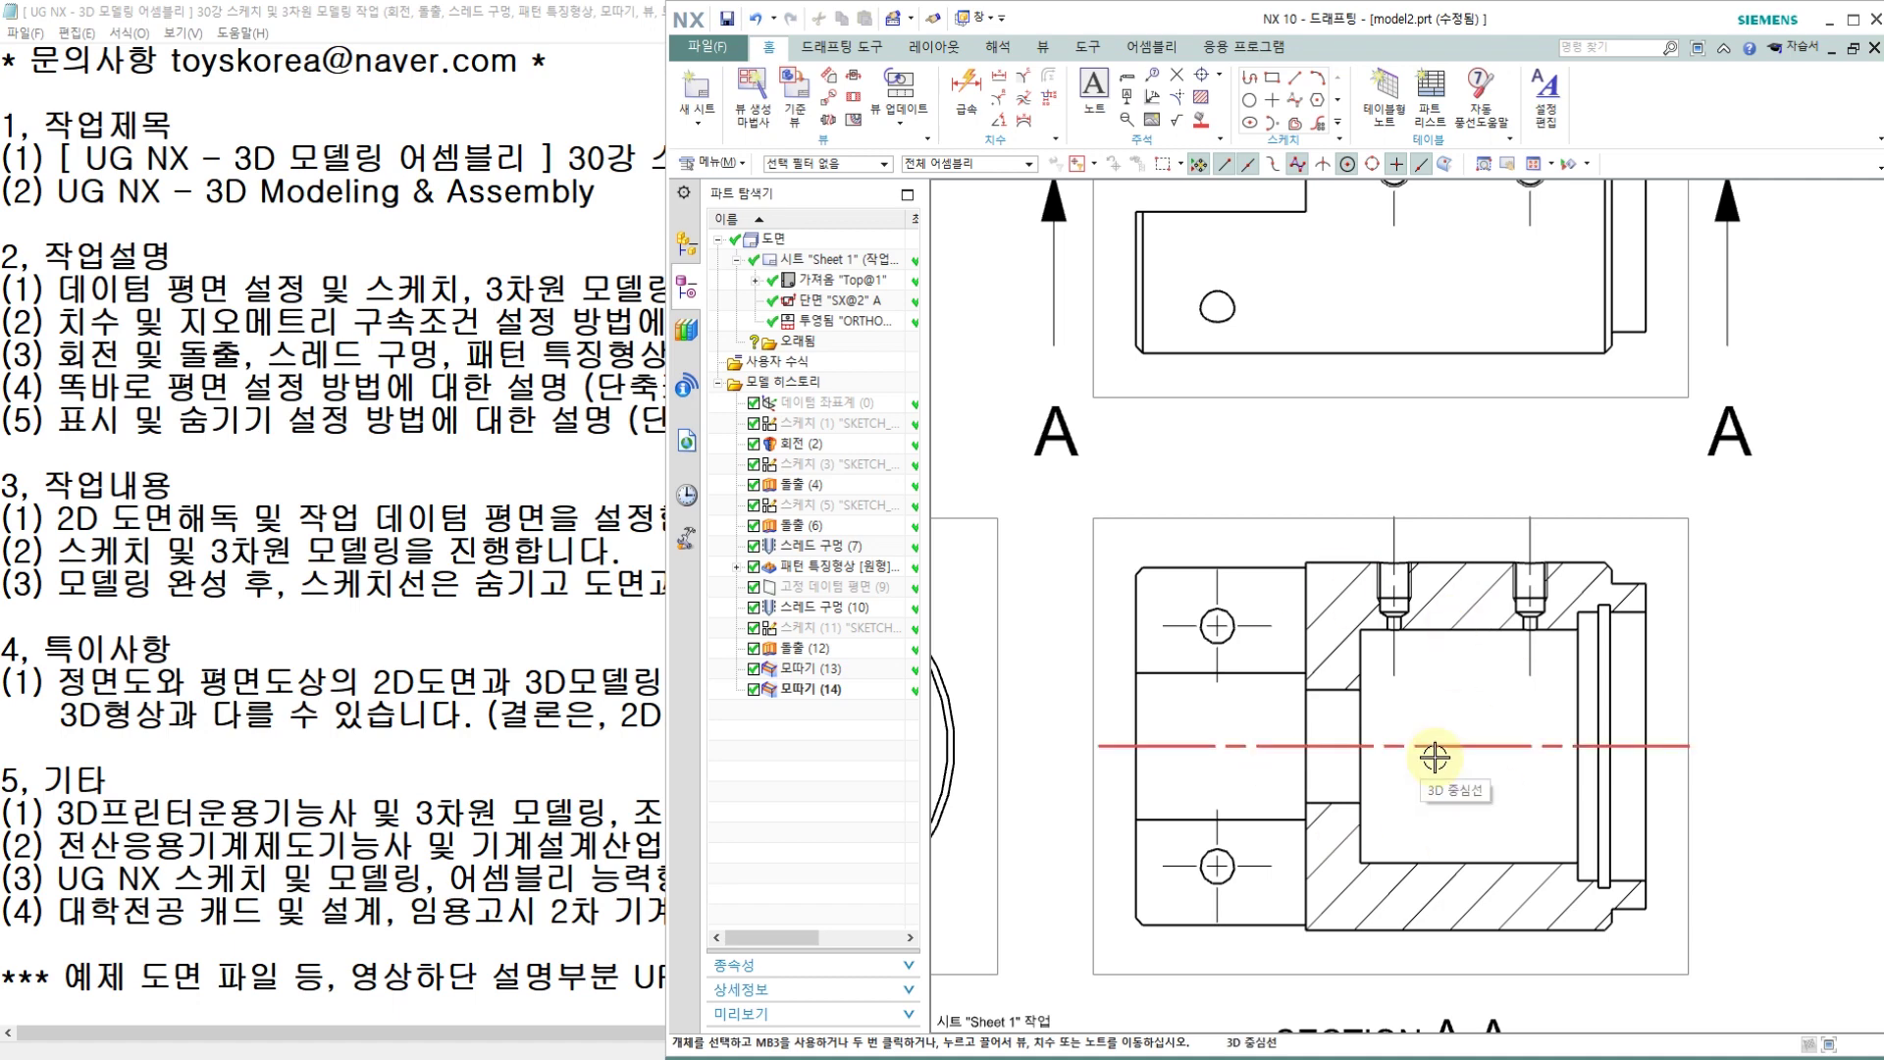
Step: Return to the Notepad notes and read the work procedure and the special remark on differences between the 2D drawing and the 3D model
{"action": "left_click", "coordinate": [404, 517]}
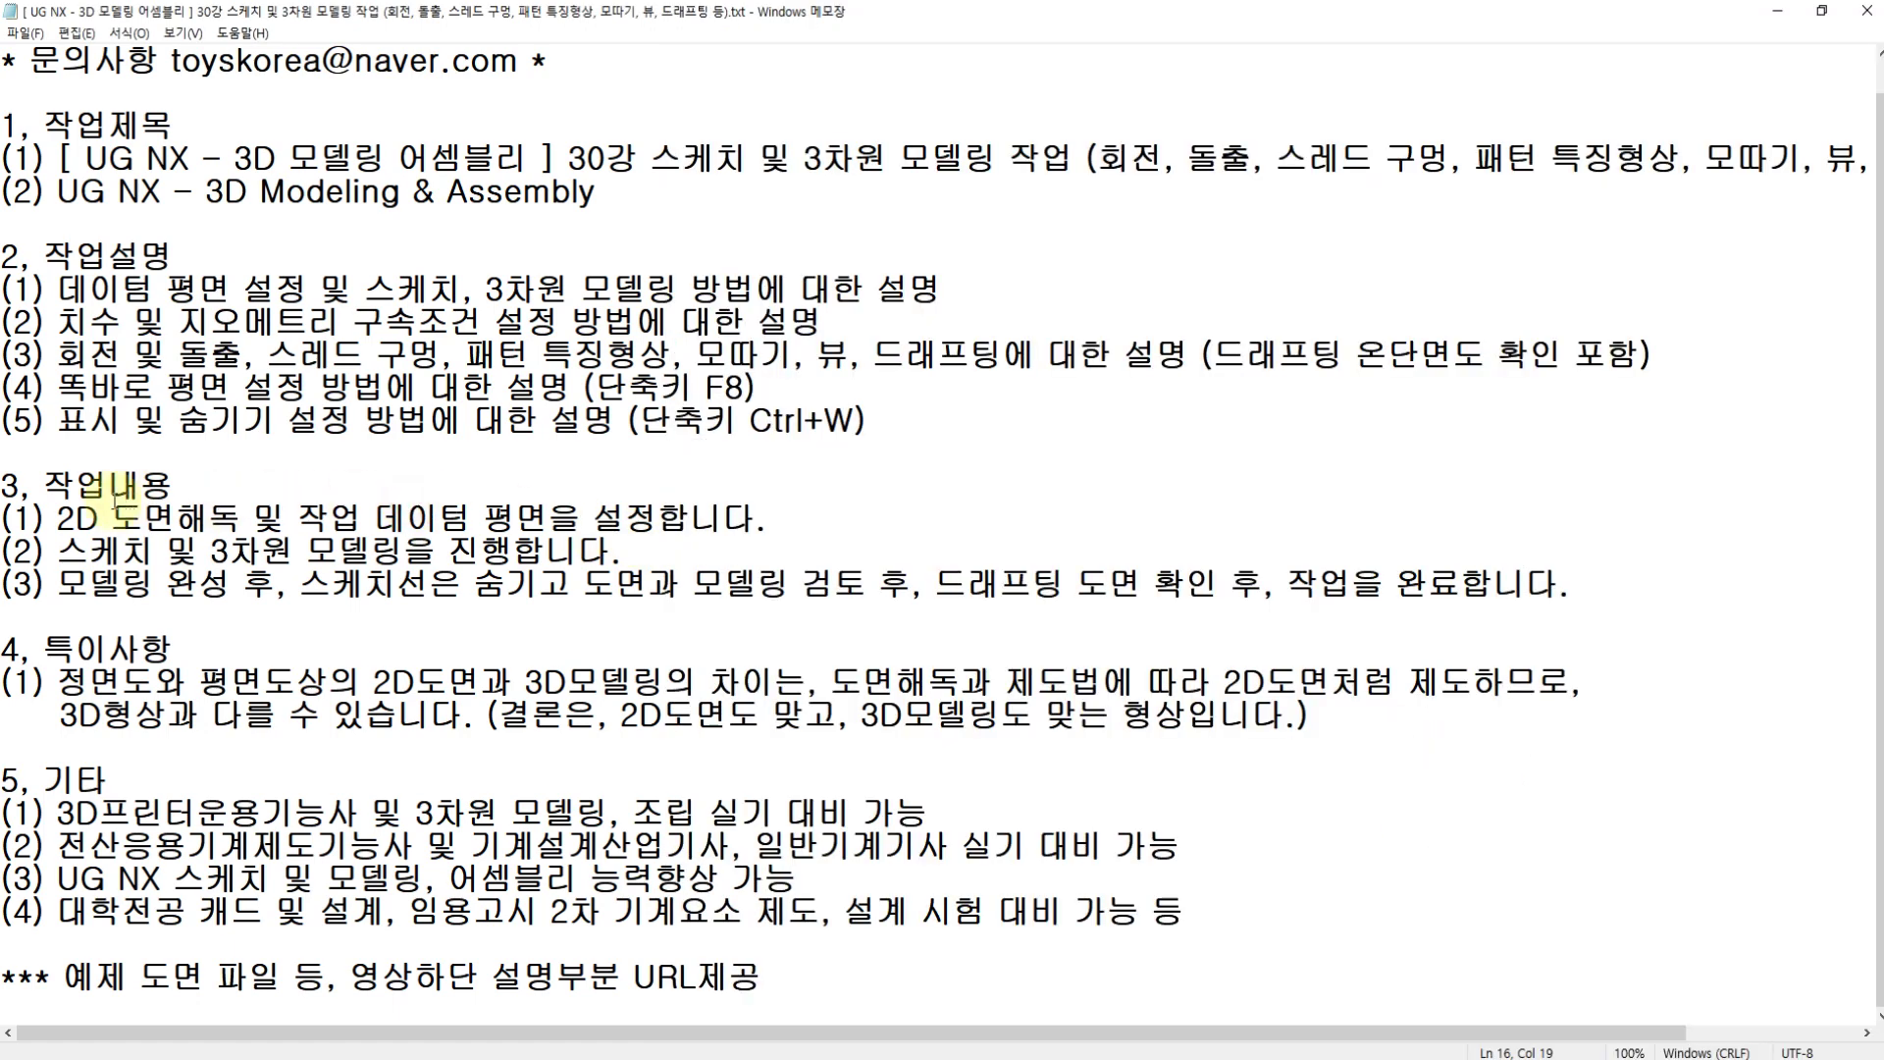
{"action": "left_click_drag", "start_coordinate": [56, 517], "coordinate": [628, 551]}
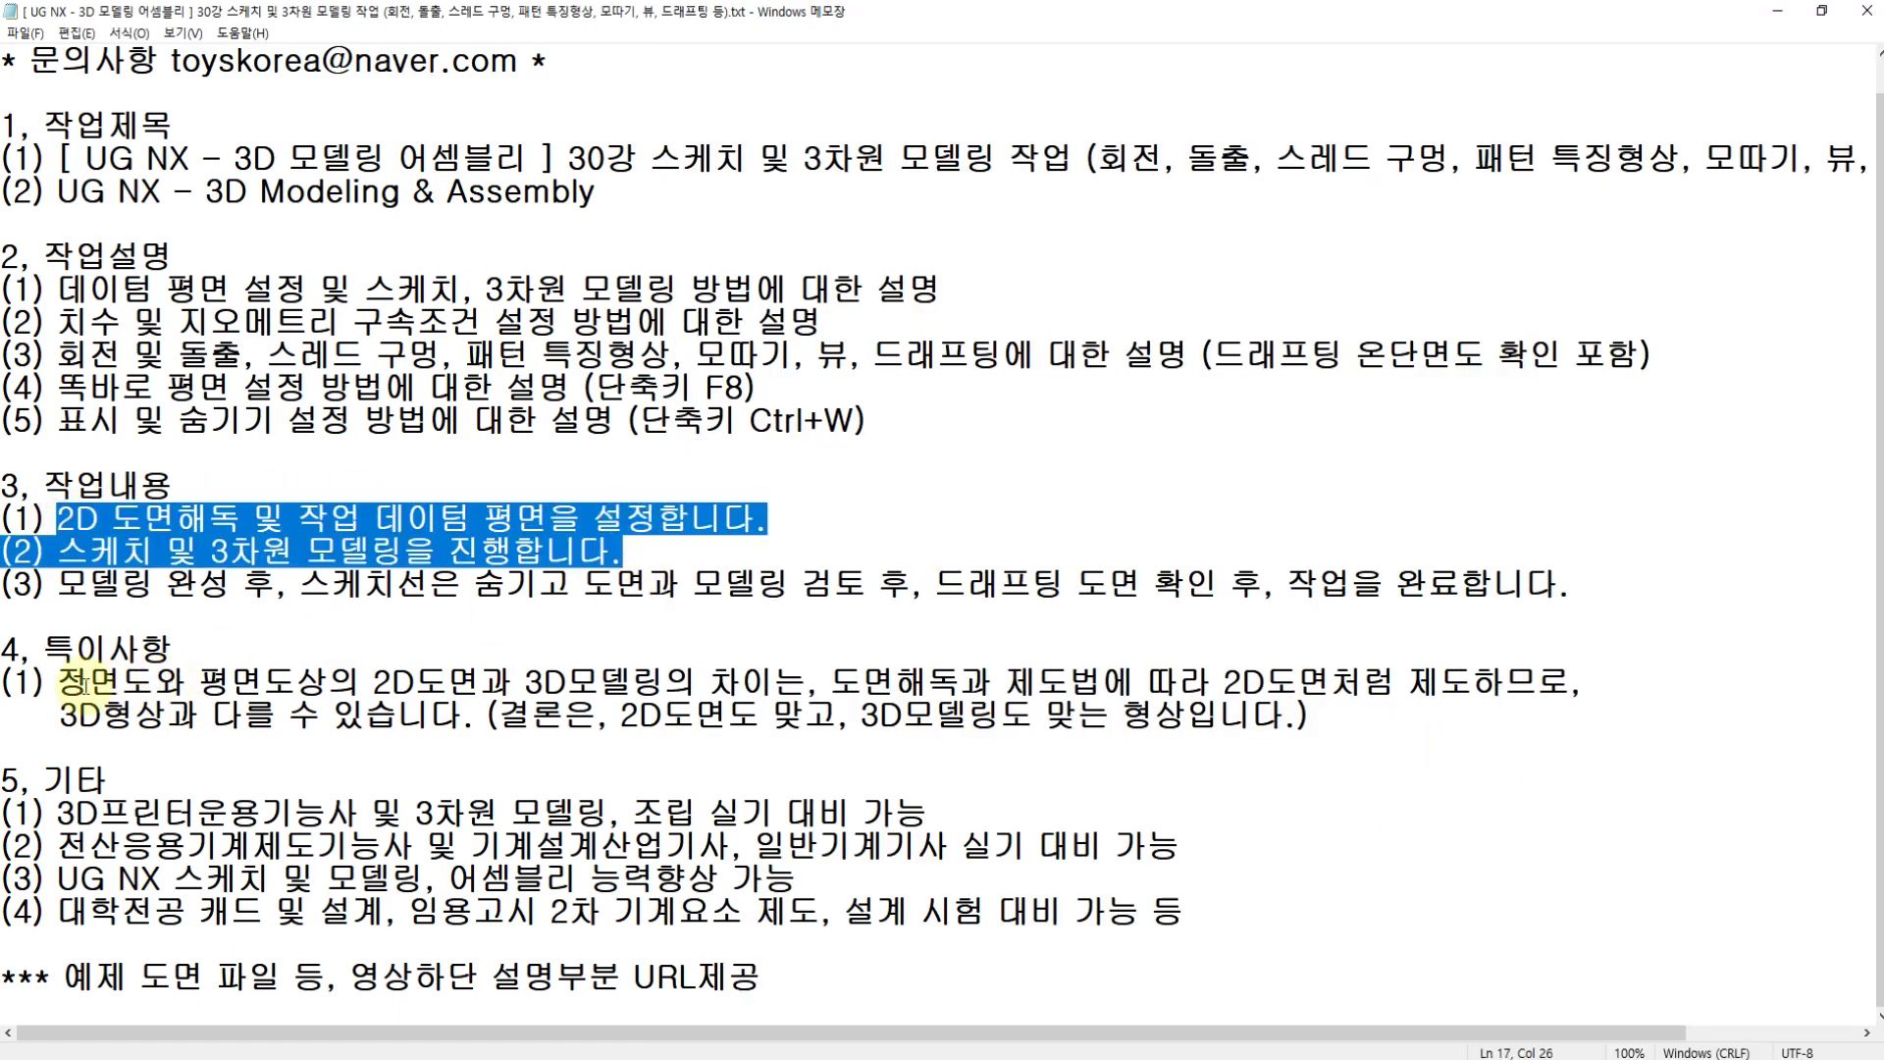
{"action": "left_click_drag", "start_coordinate": [57, 682], "coordinate": [1361, 726]}
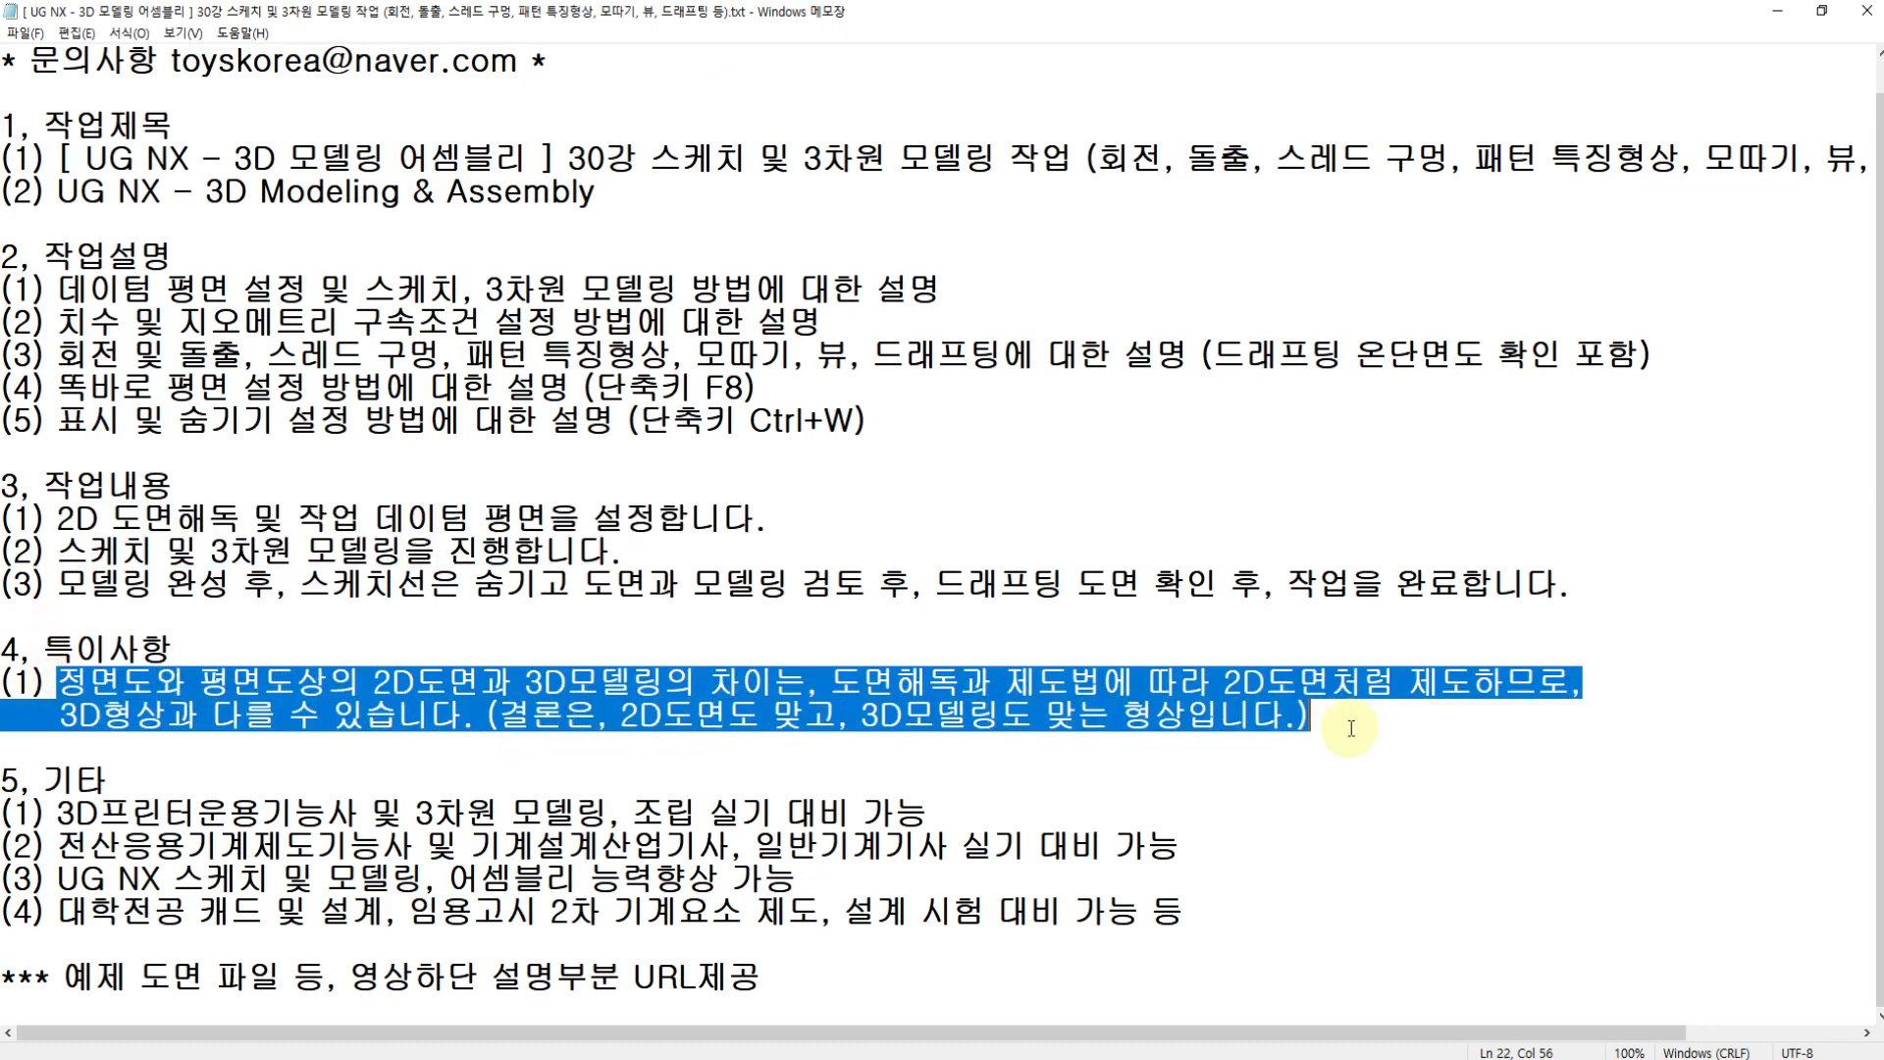
{"action": "left_click", "coordinate": [1320, 728]}
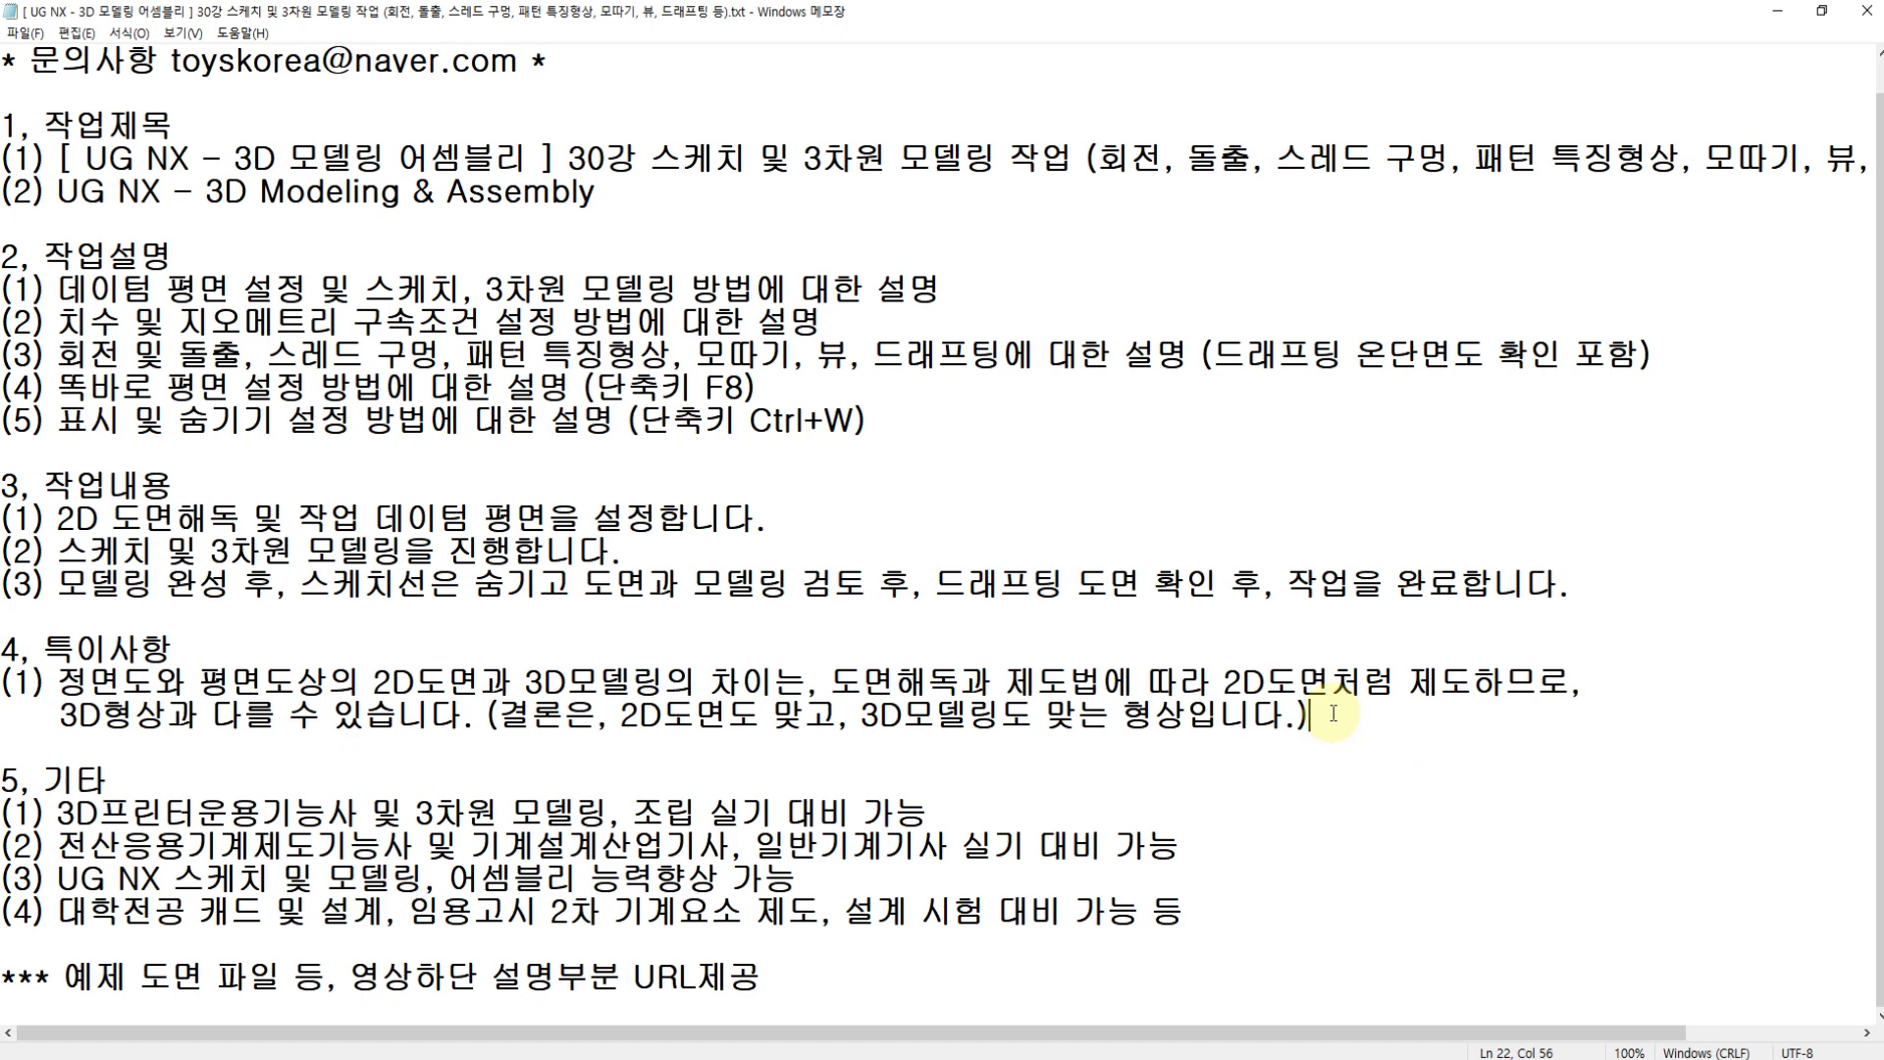
{"action": "left_click", "coordinate": [285, 116]}
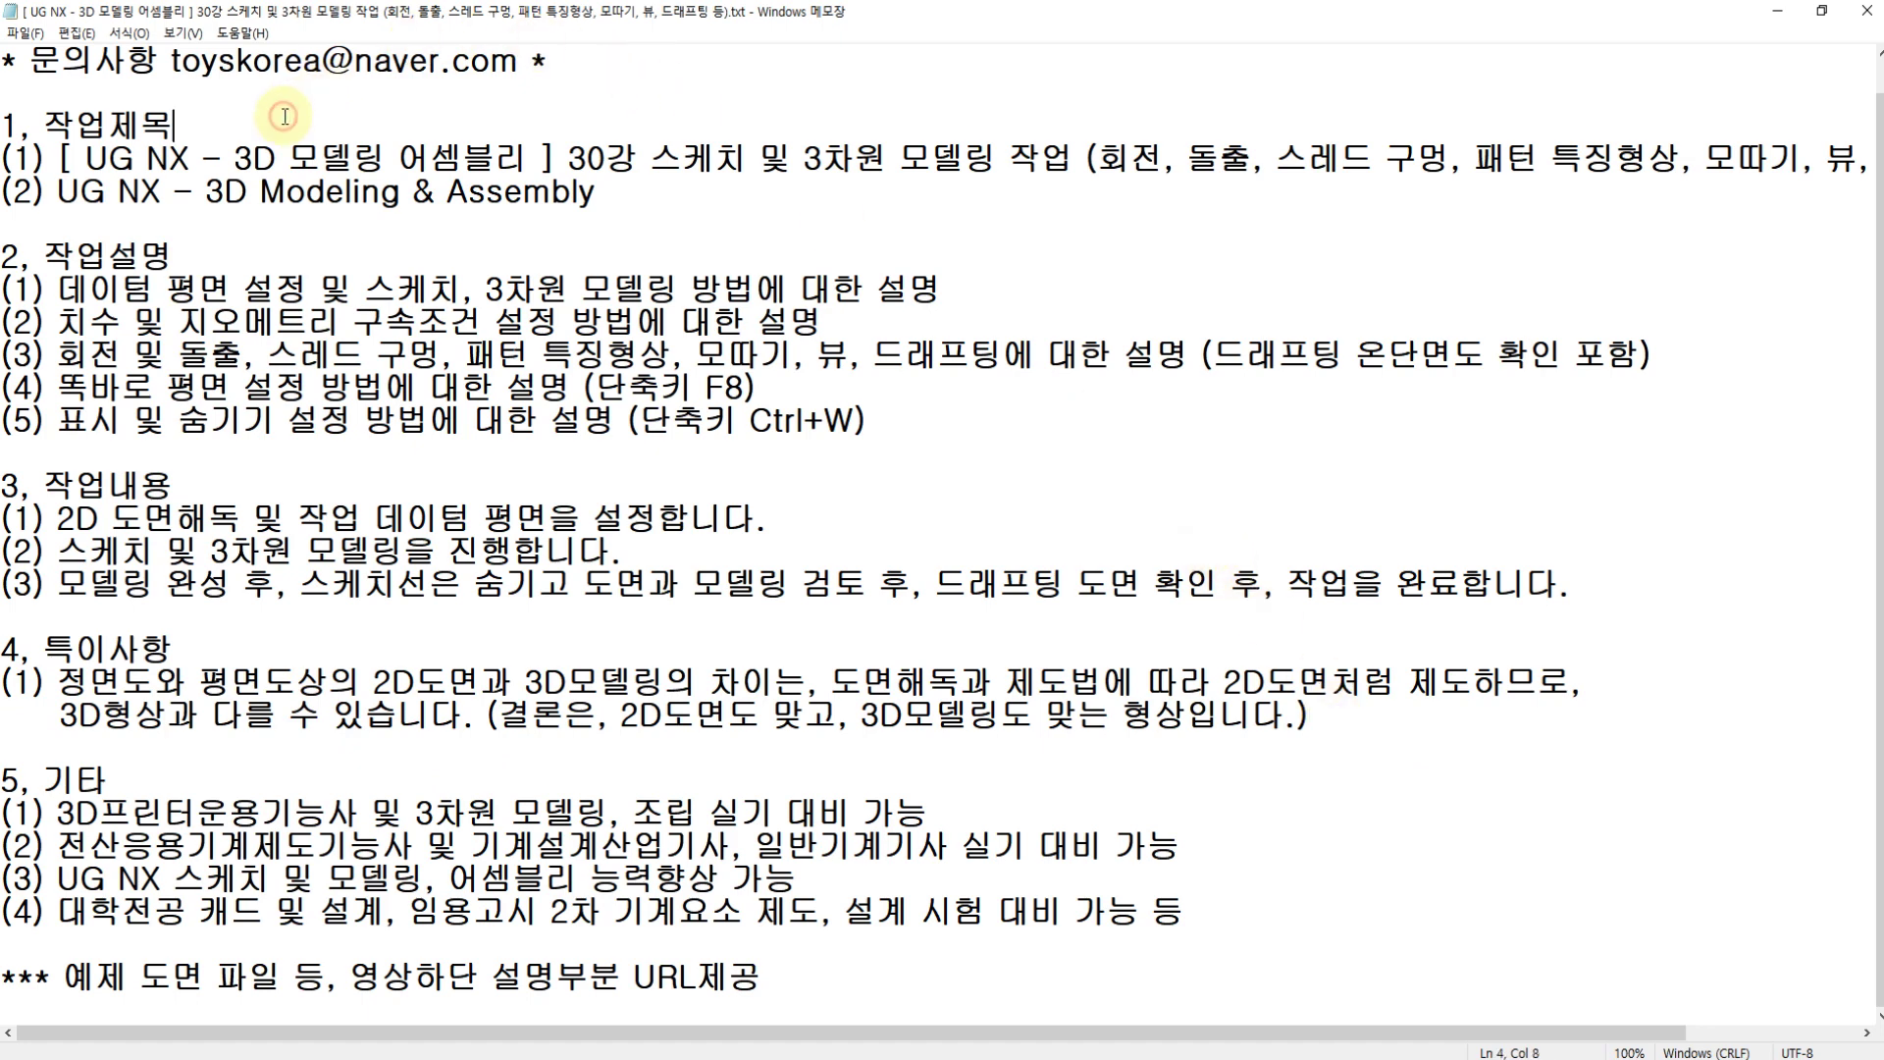